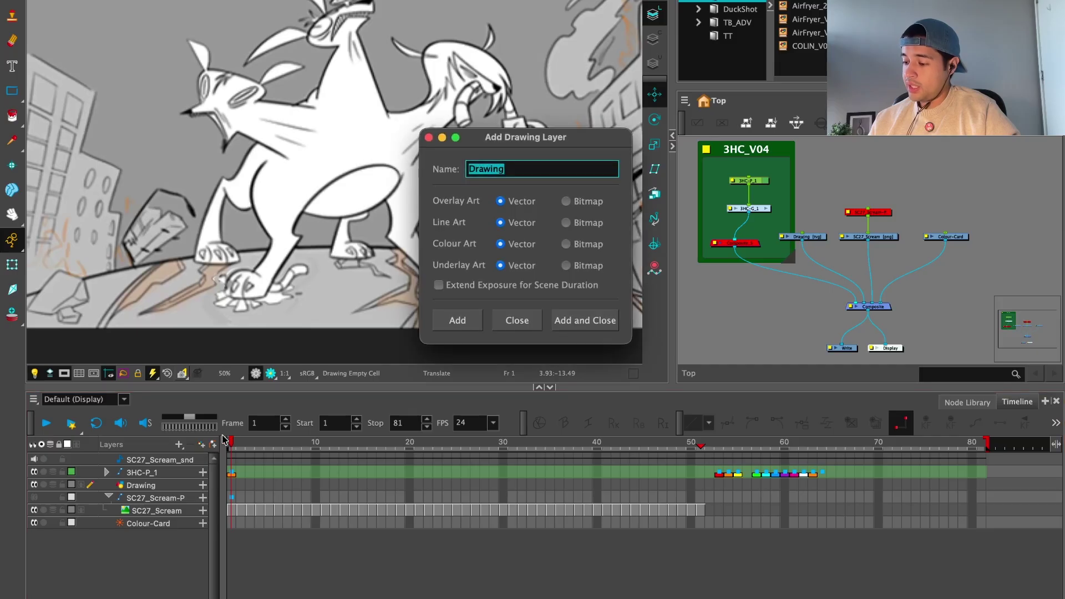
# Step: Add a new drawing layer with all art layers set to vector and activate the Brush tool on it
pyautogui.click(476, 324)
pyautogui.click(513, 320)
pyautogui.hotkey('alt', 'b')
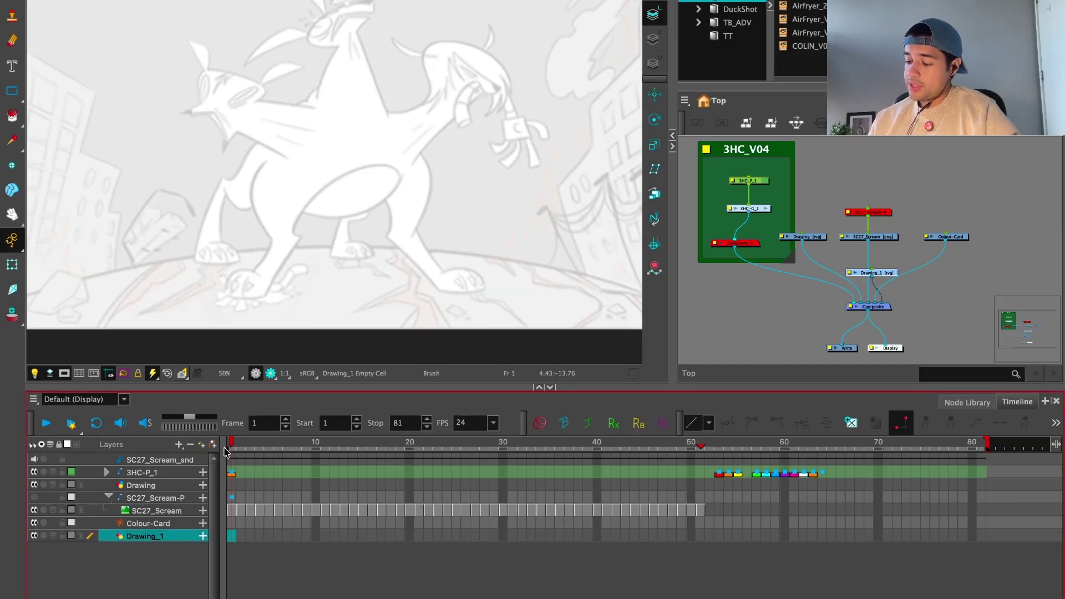
# Step: Test a brush stroke, undo it, and choose the Marker 2 brush preset with size 25
pyautogui.moveTo(237, 294)
pyautogui.mouseDown()
pyautogui.moveTo(264, 251)
pyautogui.moveTo(443, 297)
pyautogui.mouseUp()
pyautogui.press('super+z')
pyautogui.click(943, 101)
pyautogui.click(942, 3)
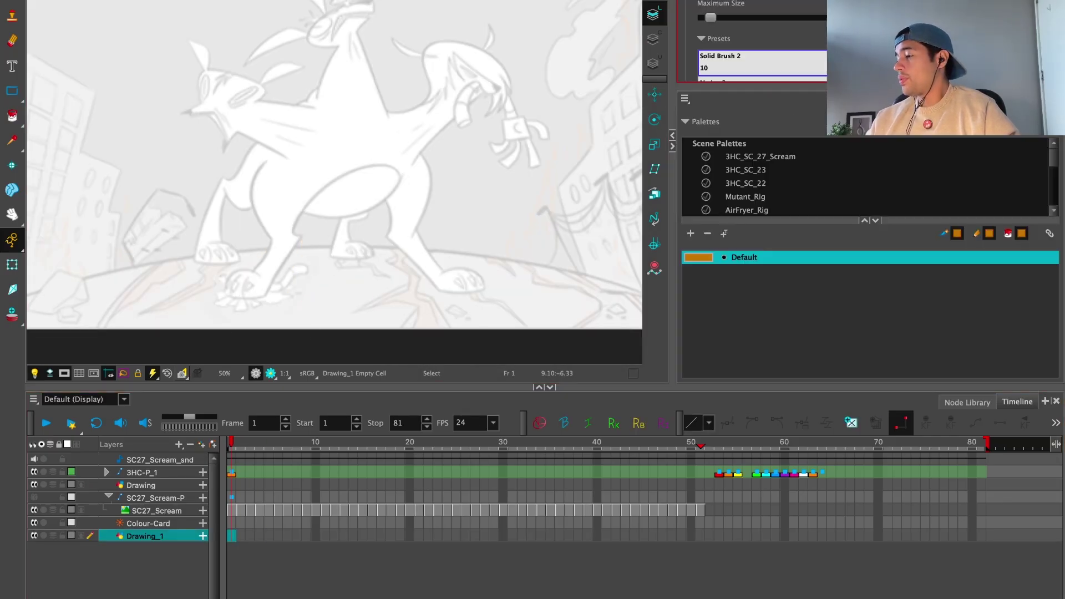
pyautogui.scroll(-1, 759, 45)
pyautogui.click(721, 43)
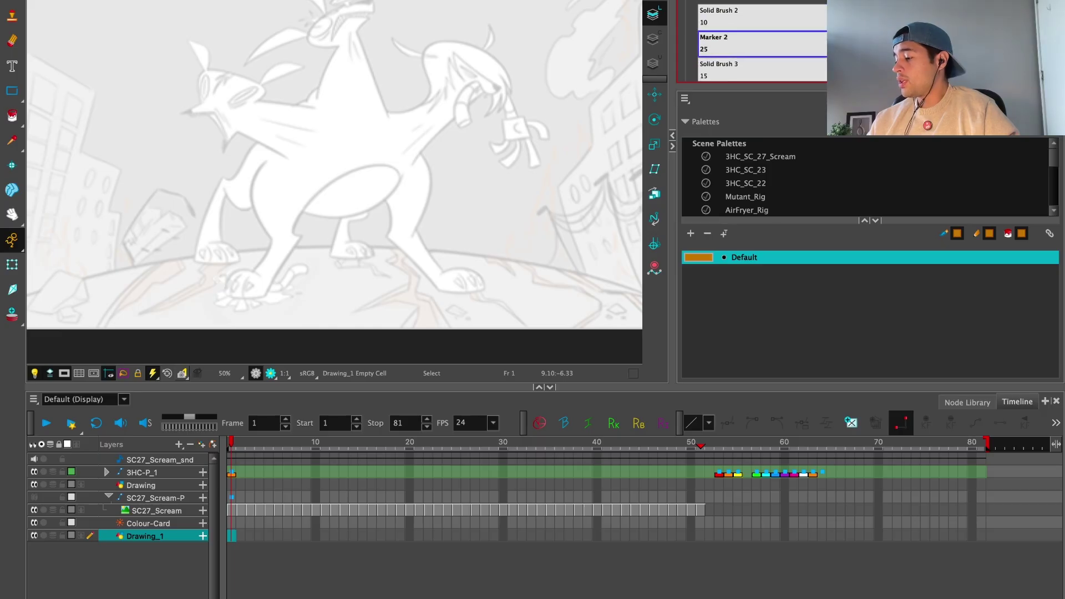
# Step: Add a palette colour and make it blue with hue 244, saturation 90 and value 90
pyautogui.click(690, 233)
pyautogui.doubleClick(699, 271)
pyautogui.click(577, 81)
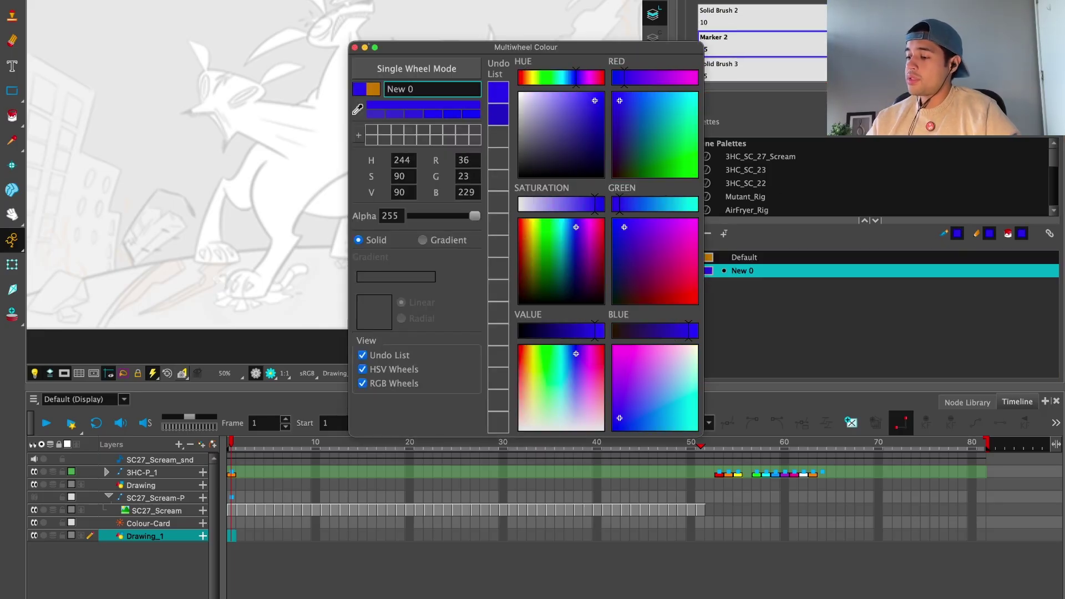
pyautogui.click(355, 47)
# Step: Reset the camera view and display the rule-of-thirds grid and the safe area guides over the frame
pyautogui.hotkey('shift', 'm')
pyautogui.click(64, 374)
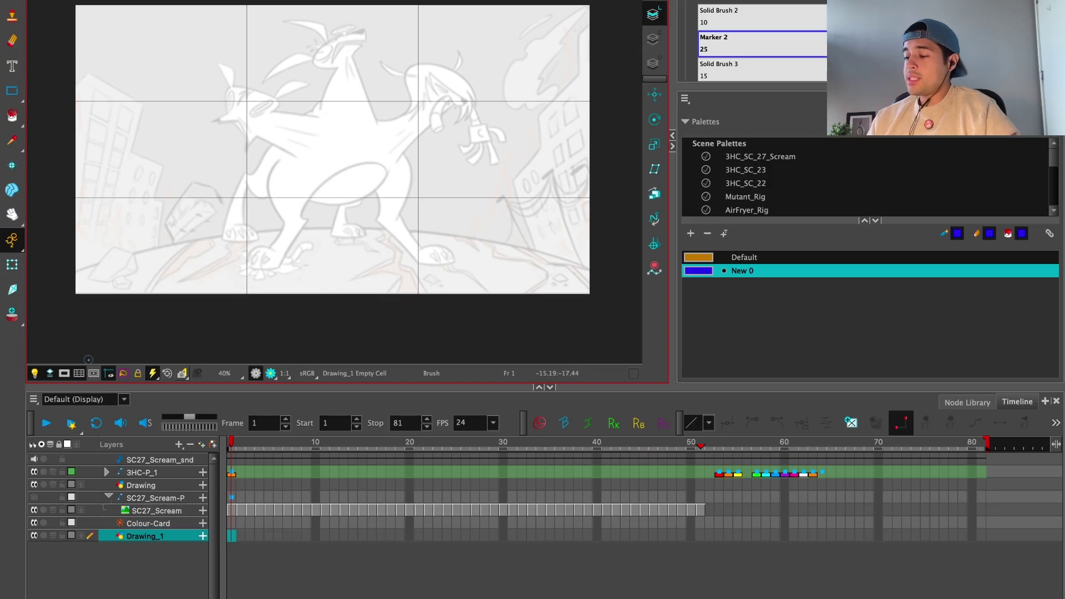
pyautogui.hscroll(3, 342, 217)
pyautogui.moveTo(286, 247); pyautogui.dragTo(301, 245)
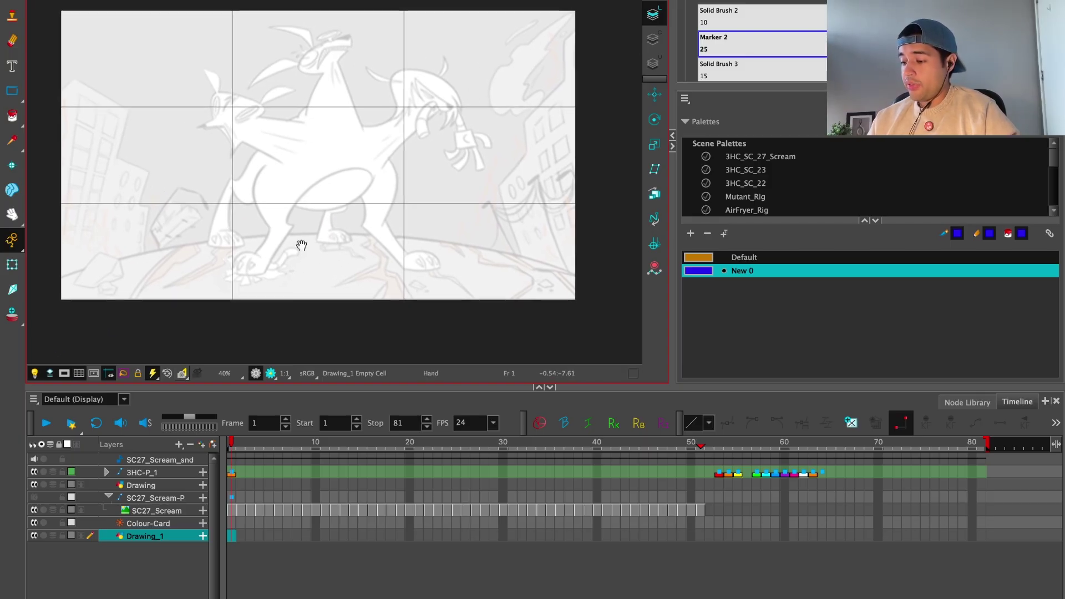
pyautogui.click(99, 376)
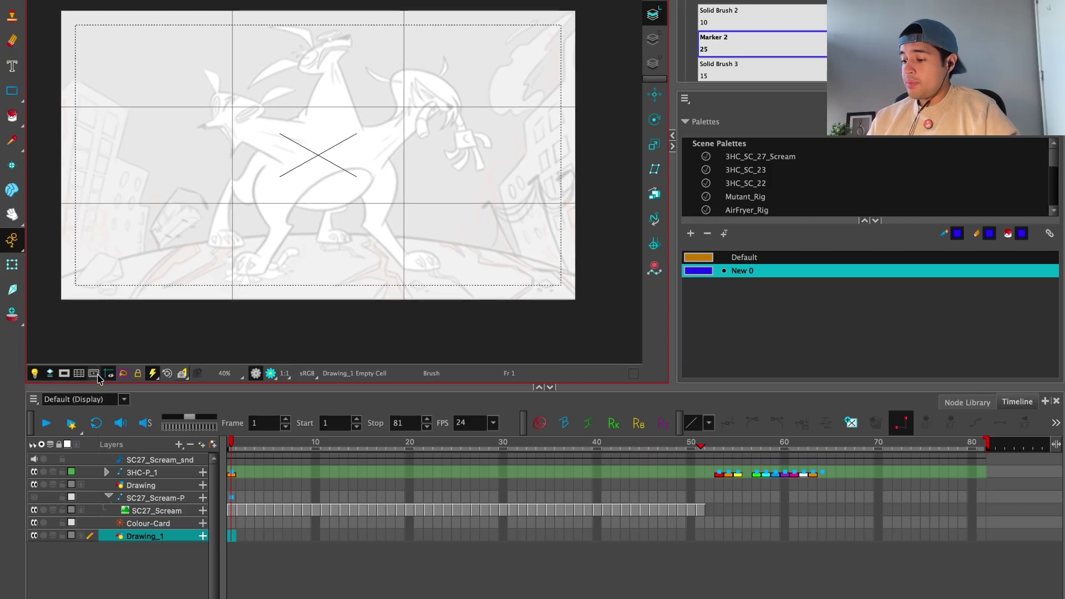
# Step: Draw a straight blue horizontal line across the full frame and align it with the centre cross
pyautogui.moveTo(316, 153); pyautogui.dragTo(574, 153)
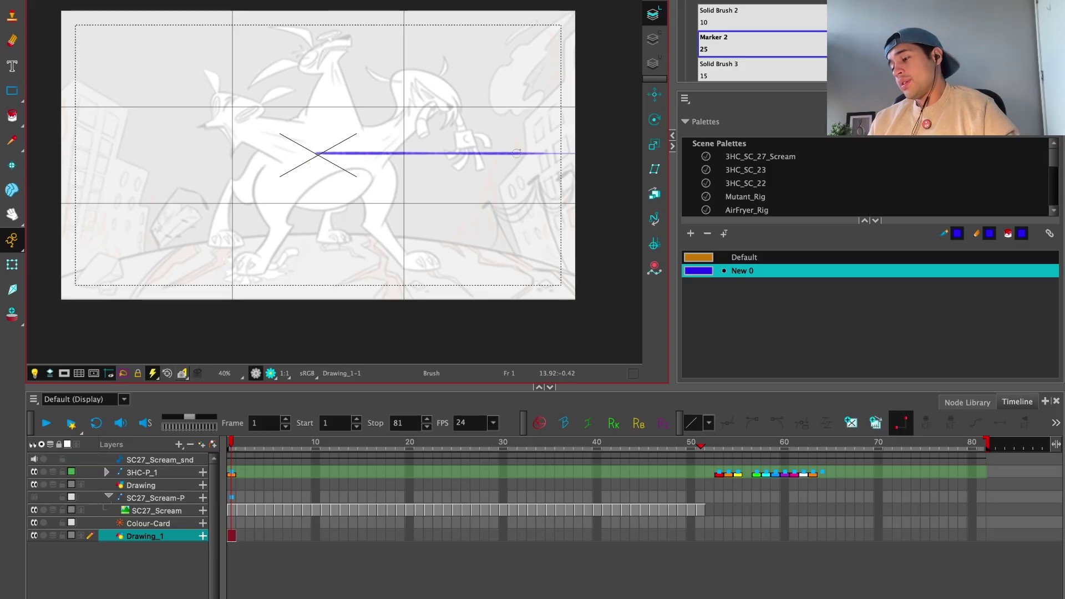
pyautogui.hotkey('alt', 's')
pyautogui.click(422, 153)
pyautogui.moveTo(308, 154)
pyautogui.mouseDown()
pyautogui.moveTo(79, 164)
pyautogui.moveTo(36, 155)
pyautogui.moveTo(357, 158)
pyautogui.mouseUp()
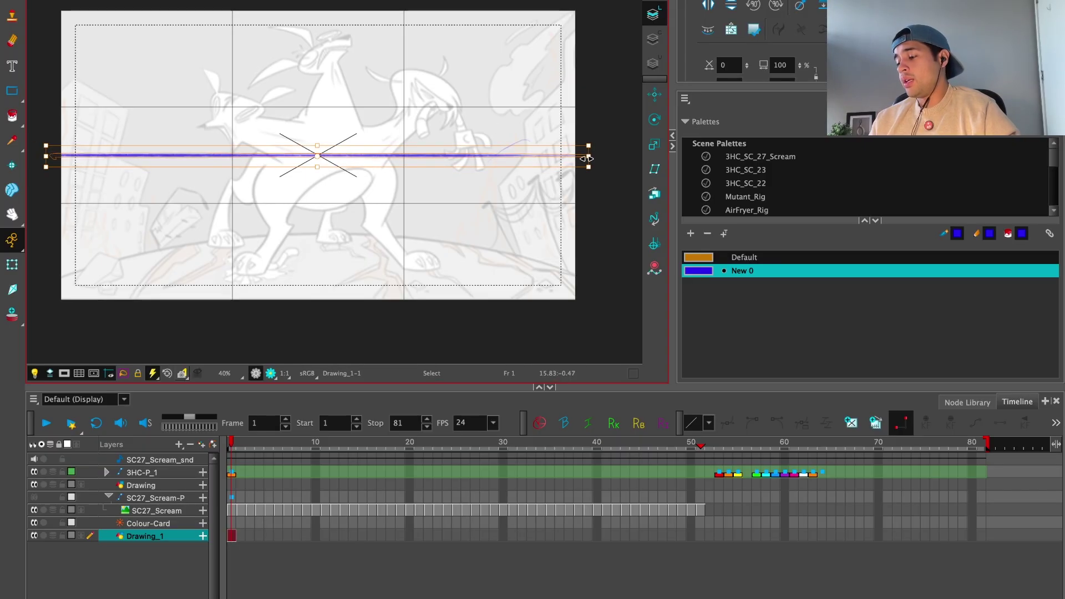
# Step: Tilt the blue line slightly clockwise and move it down to the creature's feet as the horizon line
pyautogui.moveTo(588, 158); pyautogui.dragTo(542, 188)
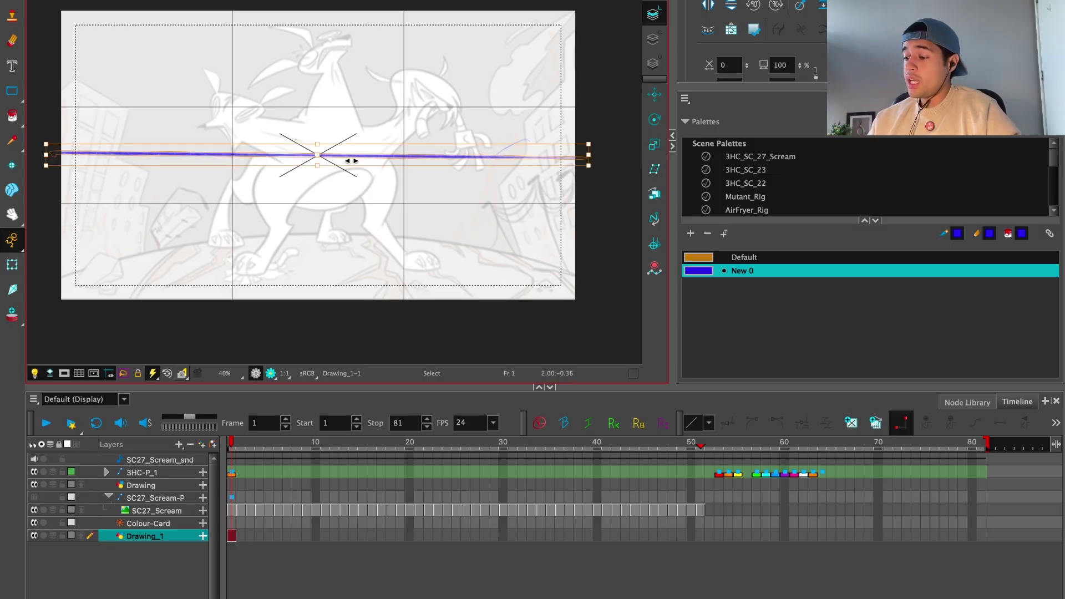
pyautogui.moveTo(351, 161)
pyautogui.mouseDown()
pyautogui.moveTo(346, 234)
pyautogui.moveTo(361, 88)
pyautogui.moveTo(358, 232)
pyautogui.mouseUp()
pyautogui.click(383, 302)
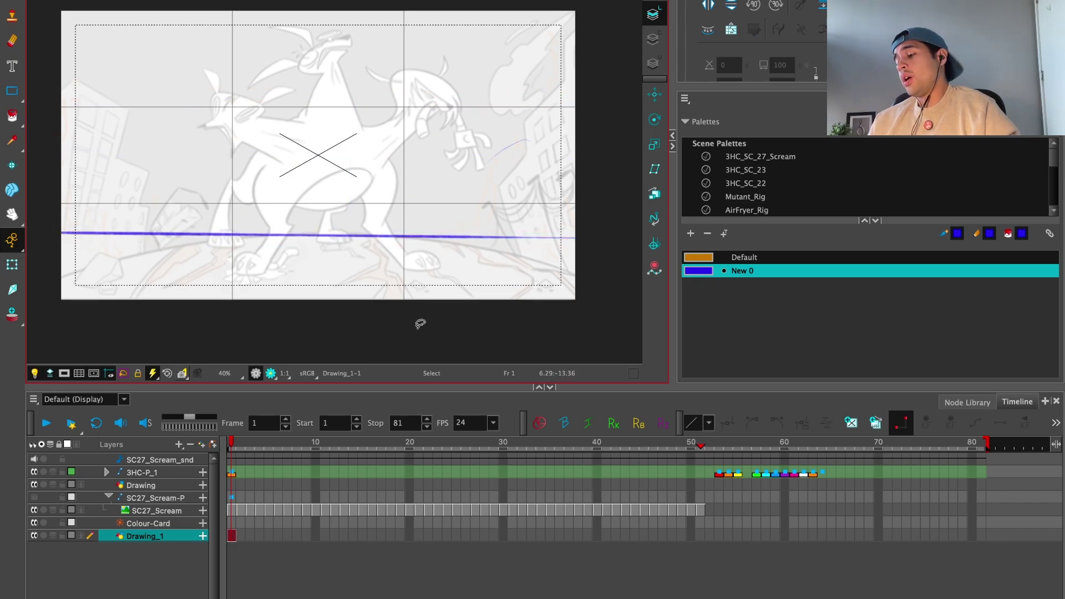
# Step: Add a second palette colour and change its hue to crimson red
pyautogui.click(691, 233)
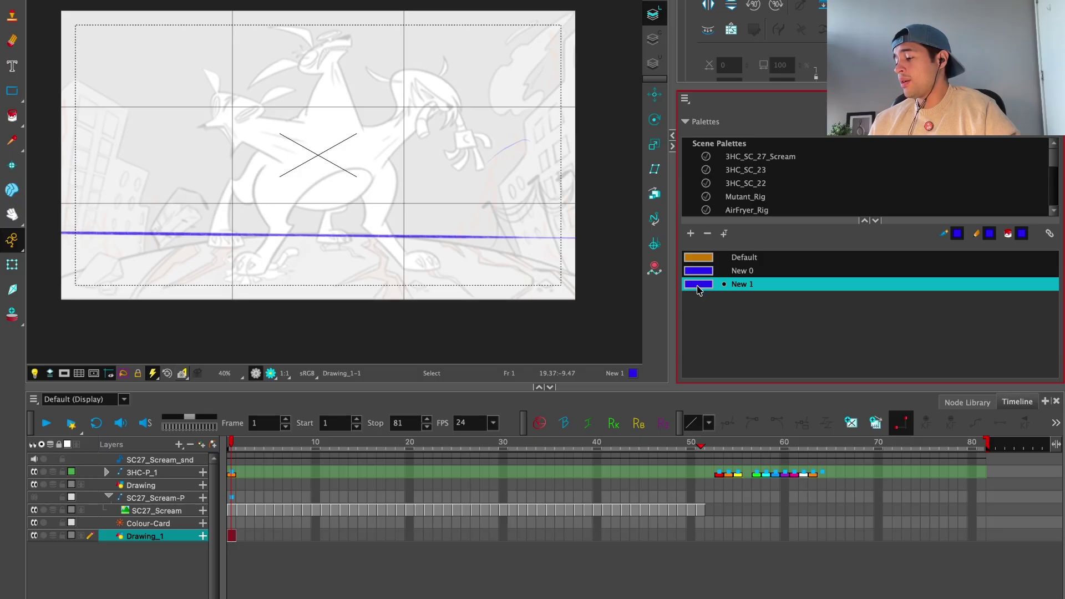
pyautogui.doubleClick(696, 284)
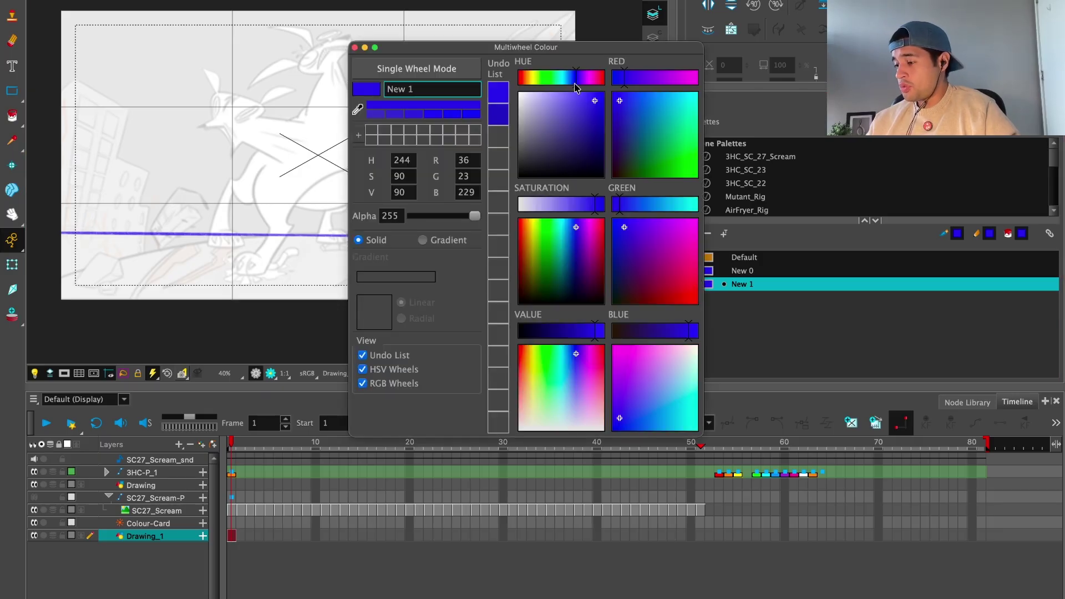
pyautogui.moveTo(576, 84); pyautogui.dragTo(602, 78)
pyautogui.click(356, 47)
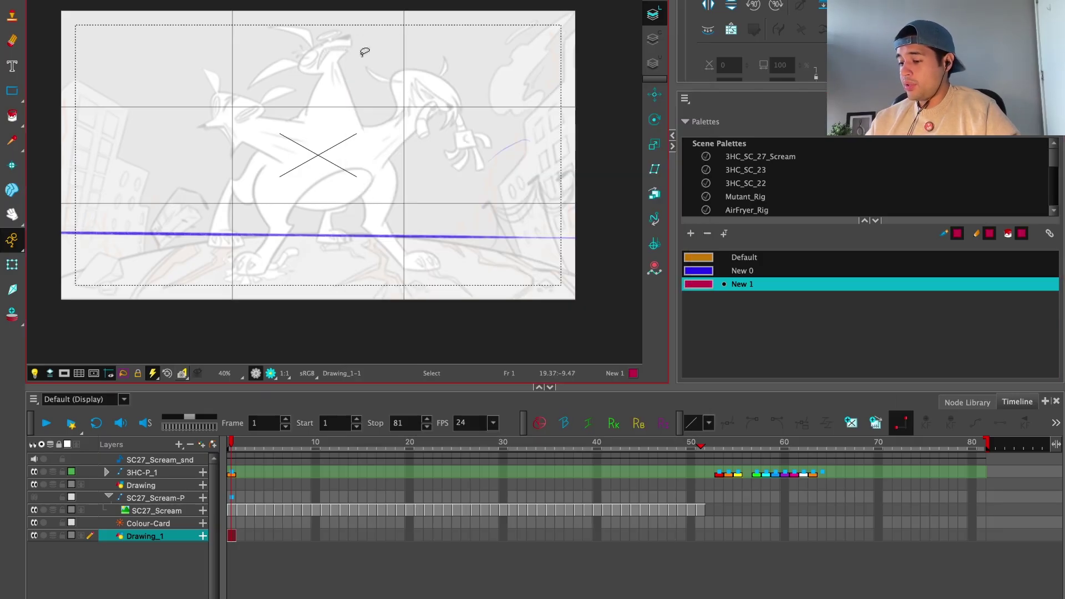
# Step: Recolour the horizon line with the crimson swatch and return to the Brush tool with the blue swatch New 0
pyautogui.scroll(1, 292, 280)
pyautogui.scroll(-1, 211, 234)
pyautogui.hotkey('alt', 's')
pyautogui.click(175, 186)
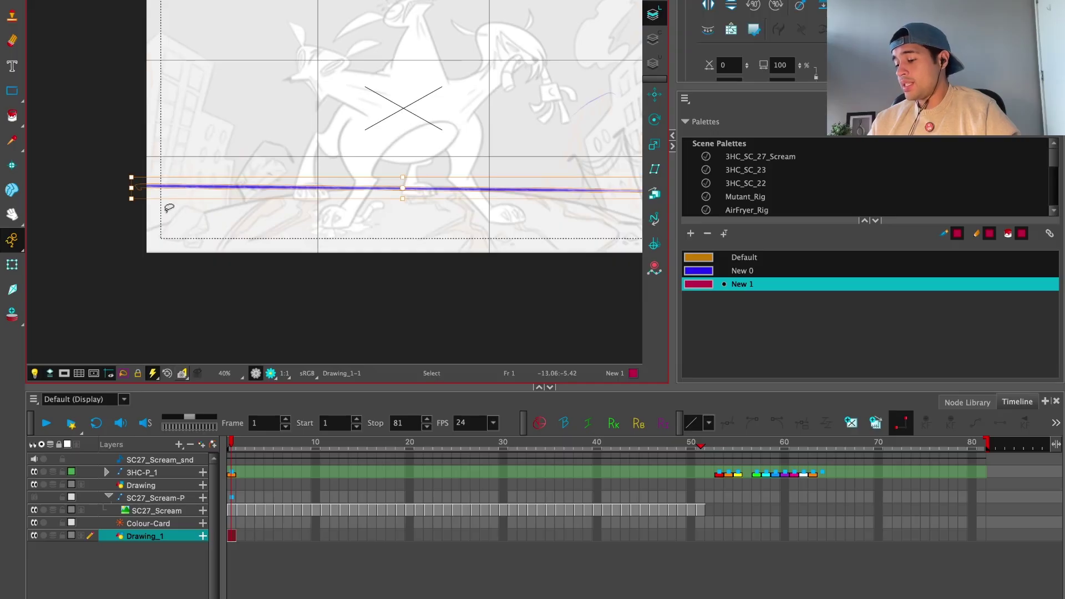
pyautogui.moveTo(525, 240); pyautogui.dragTo(467, 230)
pyautogui.hotkey('alt', 'b')
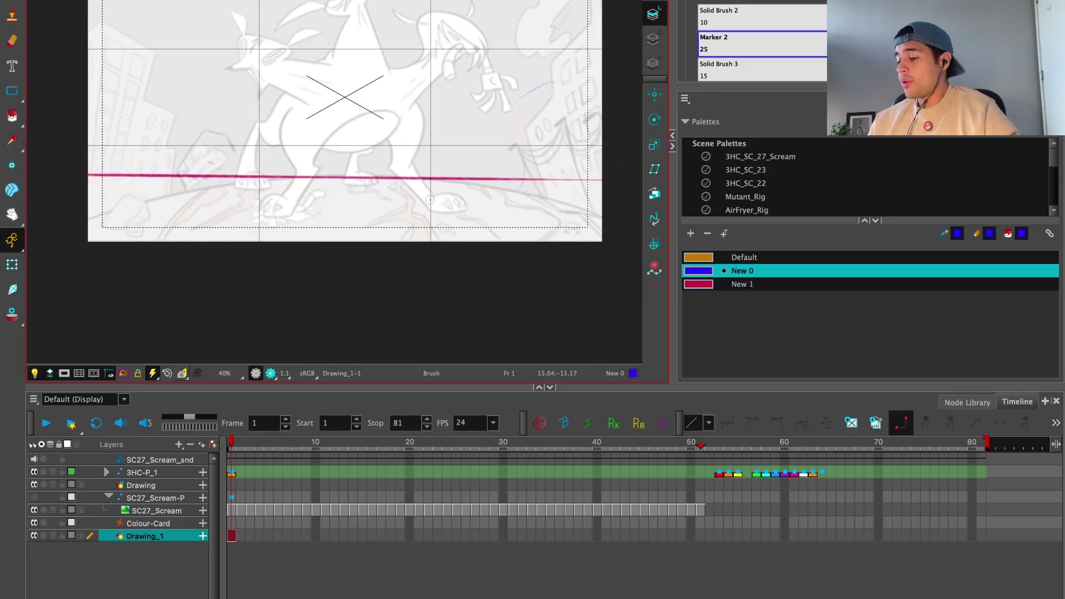
# Step: Draw a wide blue arc across the full frame, peaking at the centre of the crimson horizon line
pyautogui.moveTo(36, 255); pyautogui.dragTo(388, 178)
pyautogui.hotkey('ctrl', 'z')
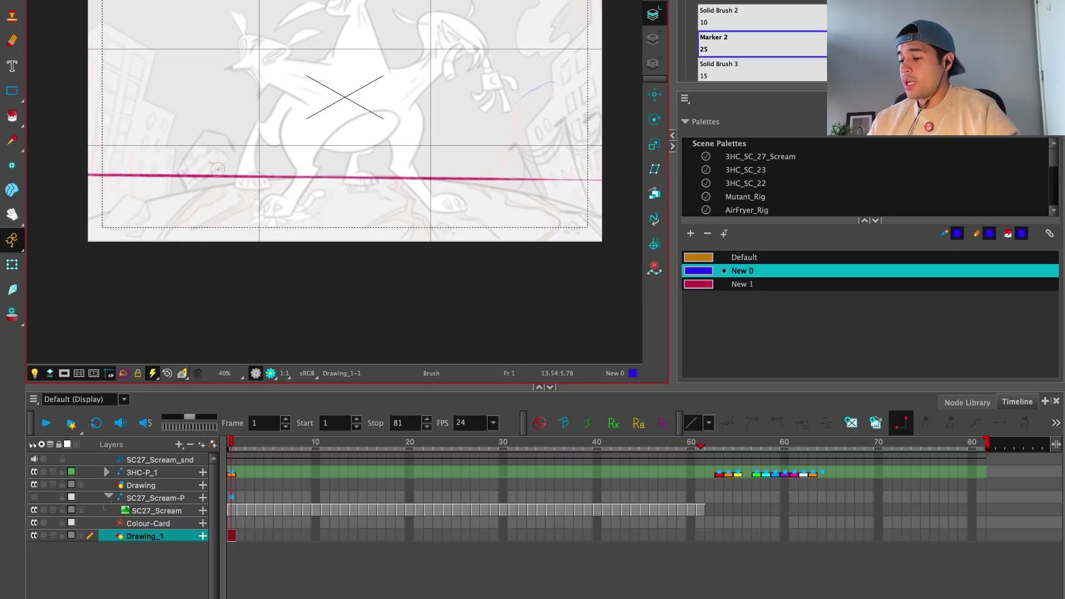
pyautogui.hotkey('alt', 's')
pyautogui.scroll(-1, 281, 177)
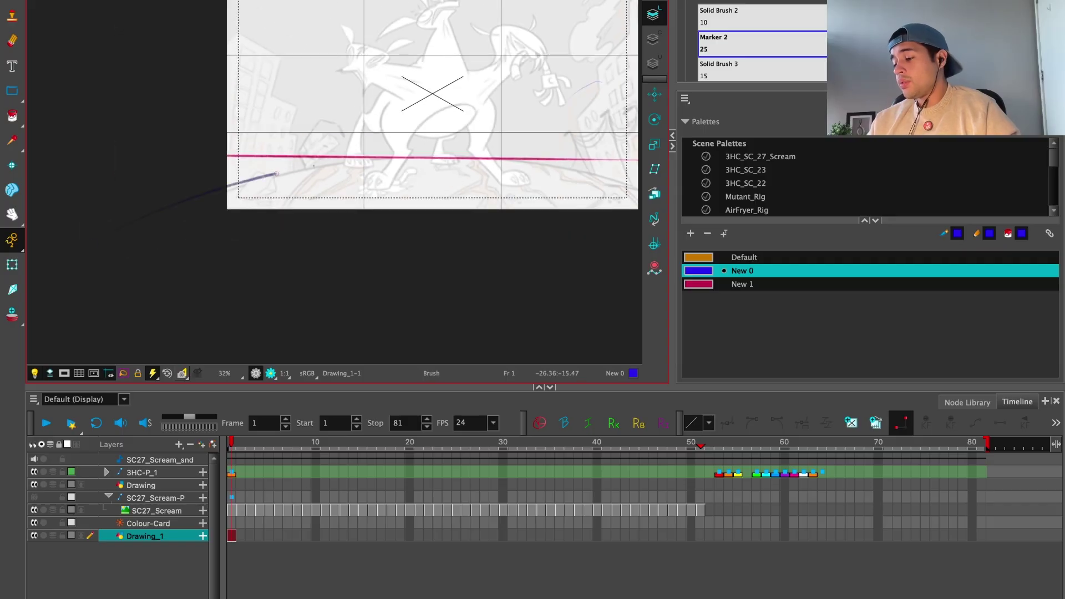
pyautogui.moveTo(276, 173); pyautogui.dragTo(638, 153)
pyautogui.moveTo(528, 297)
pyautogui.mouseDown()
pyautogui.moveTo(321, 293)
pyautogui.moveTo(537, 274)
pyautogui.mouseUp()
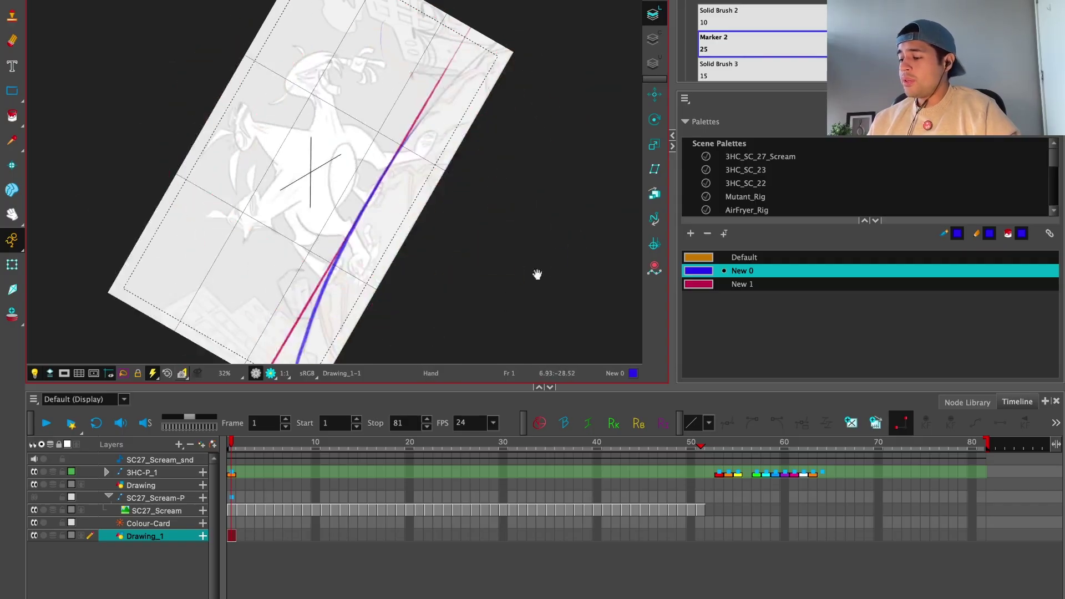
pyautogui.scroll(2, 537, 274)
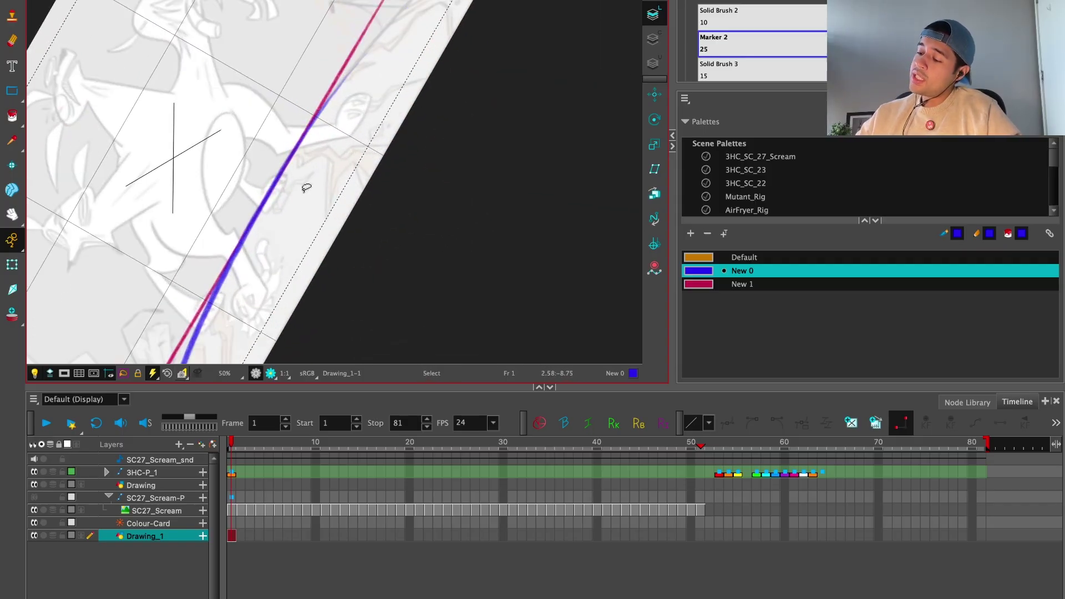
pyautogui.scroll(-1, 306, 187)
pyautogui.hotkey('shift', 'x')
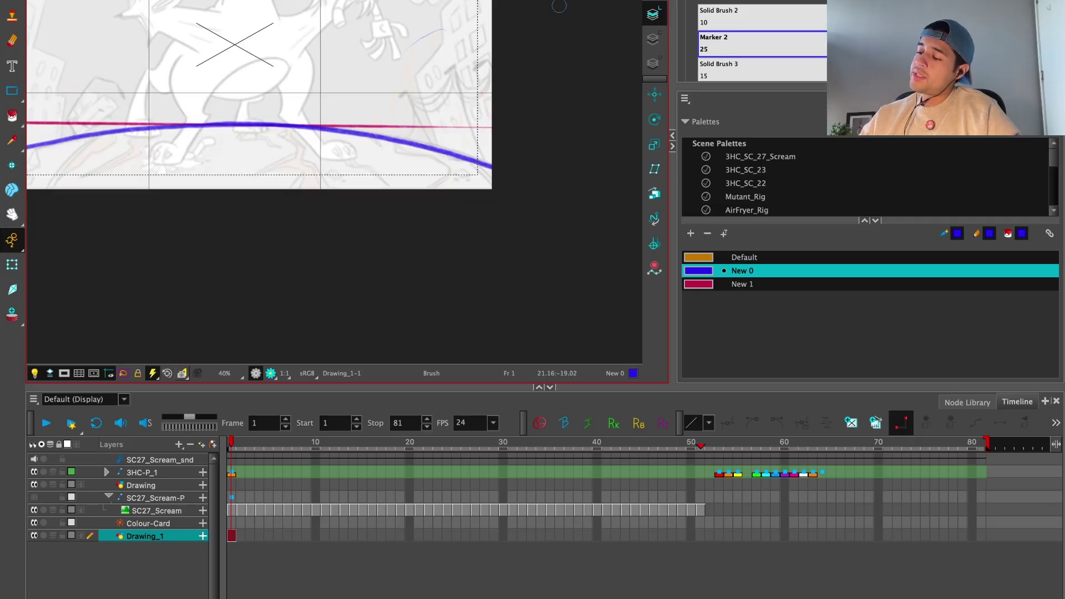
# Step: Draw a thinner, steeper blue curve on each side beneath the wide arc, descending to the frame's lower edge
pyautogui.press('2')
pyautogui.press('2')
pyautogui.press('1')
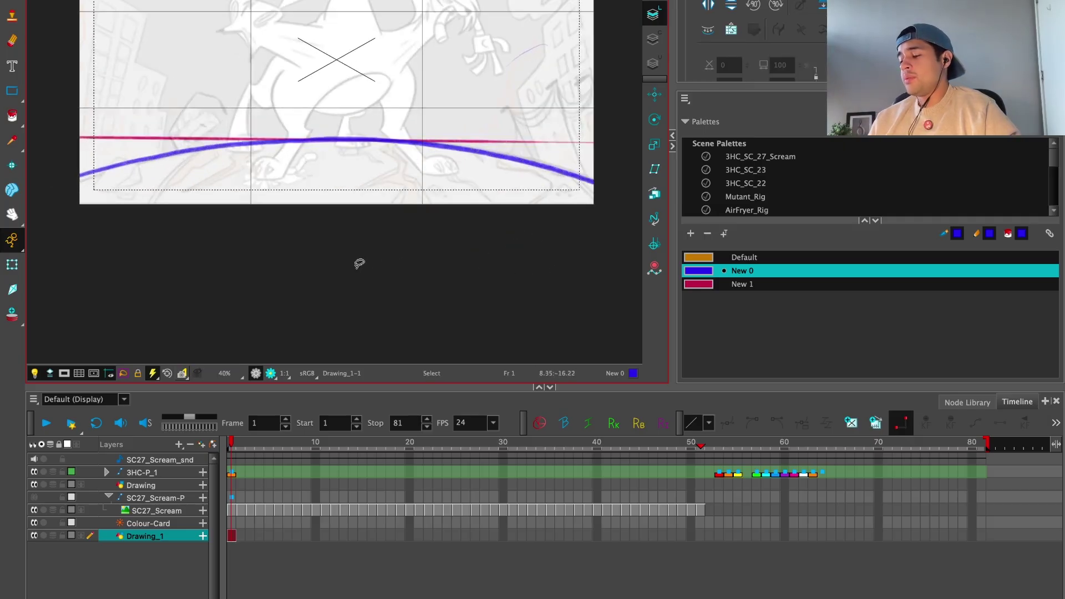
pyautogui.press('1')
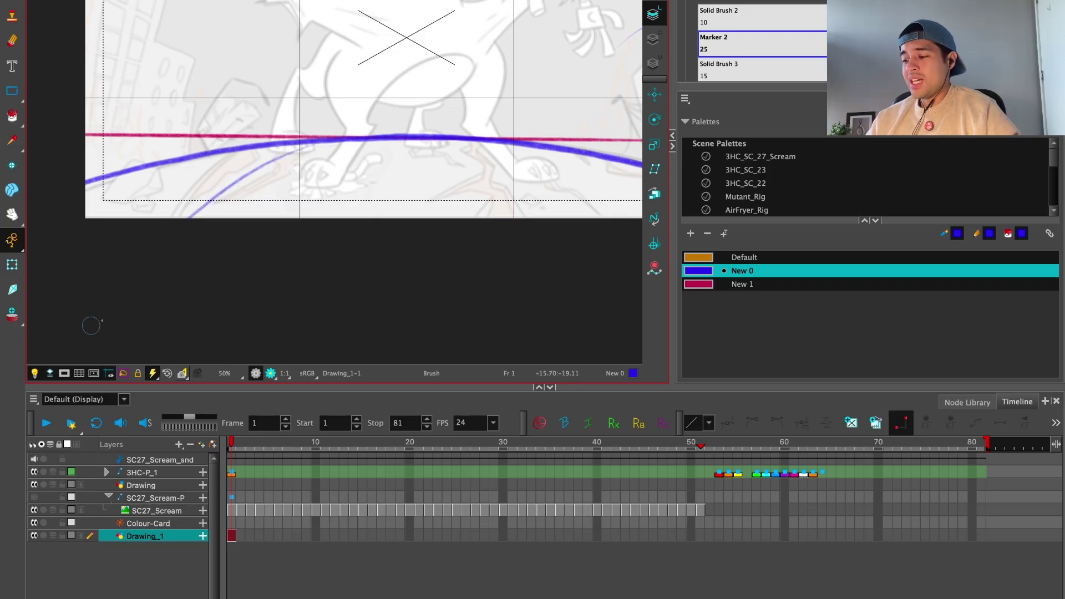
pyautogui.moveTo(313, 144); pyautogui.dragTo(92, 325)
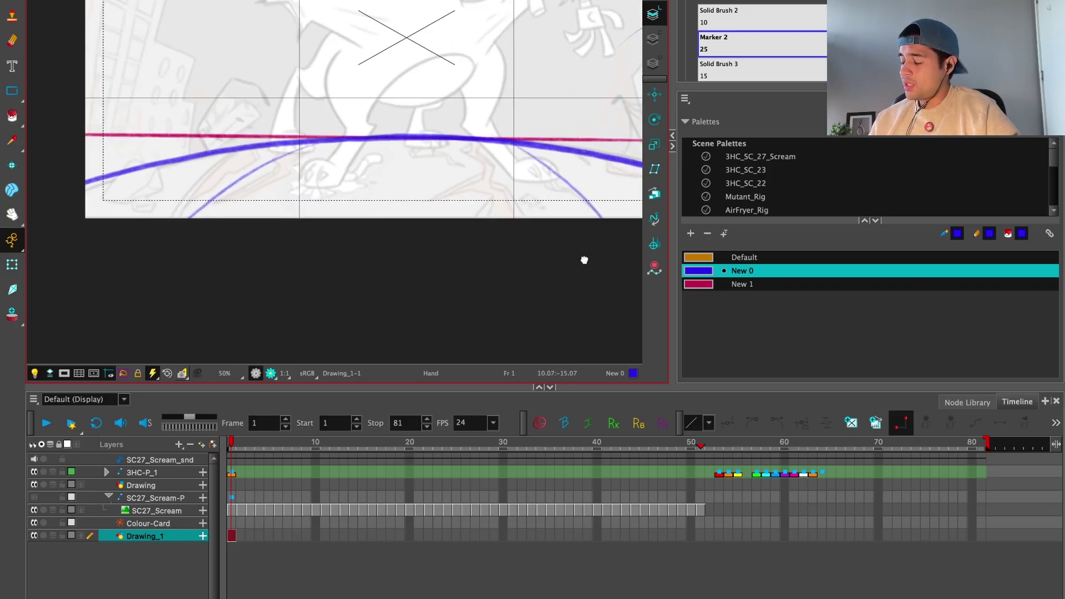
pyautogui.moveTo(582, 257); pyautogui.dragTo(447, 234)
# Step: Mark the peak of the wide arc with a short vertical blue tick
pyautogui.scroll(-2, 455, 244)
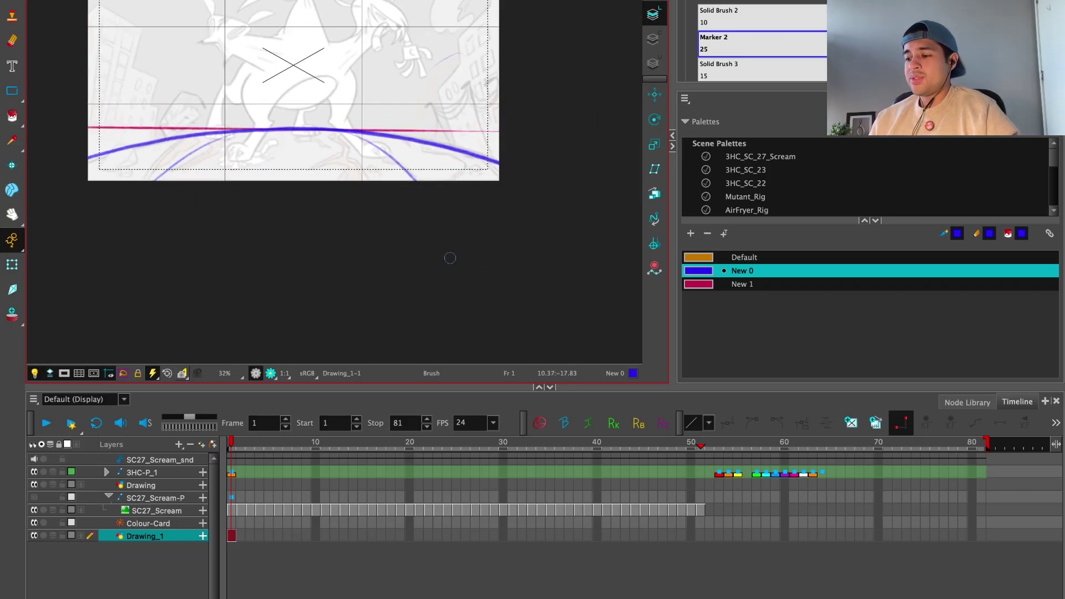
pyautogui.scroll(-1, 388, 288)
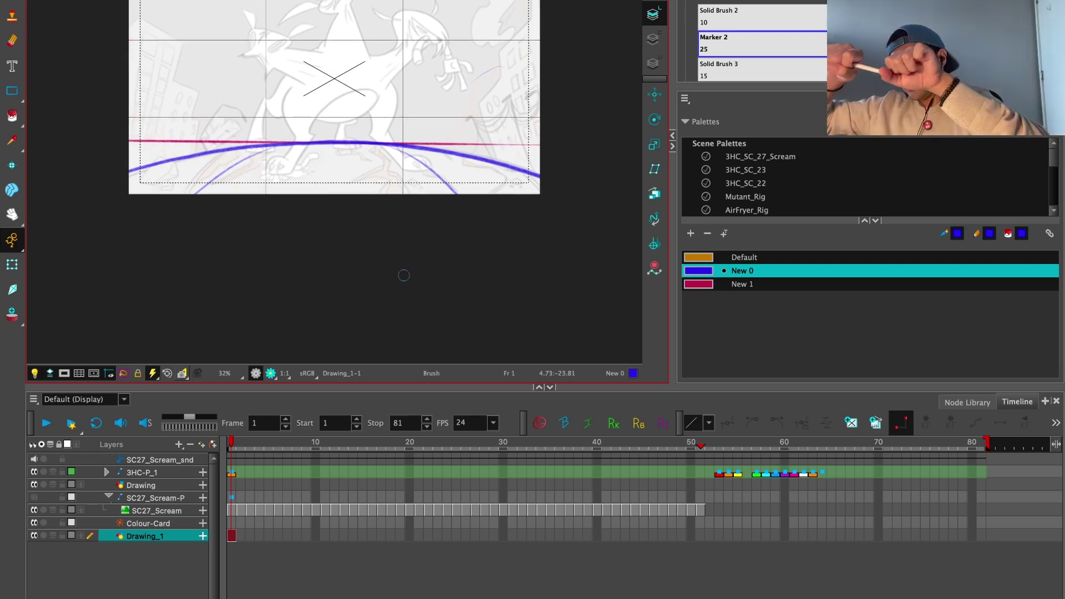
pyautogui.scroll(1, 415, 242)
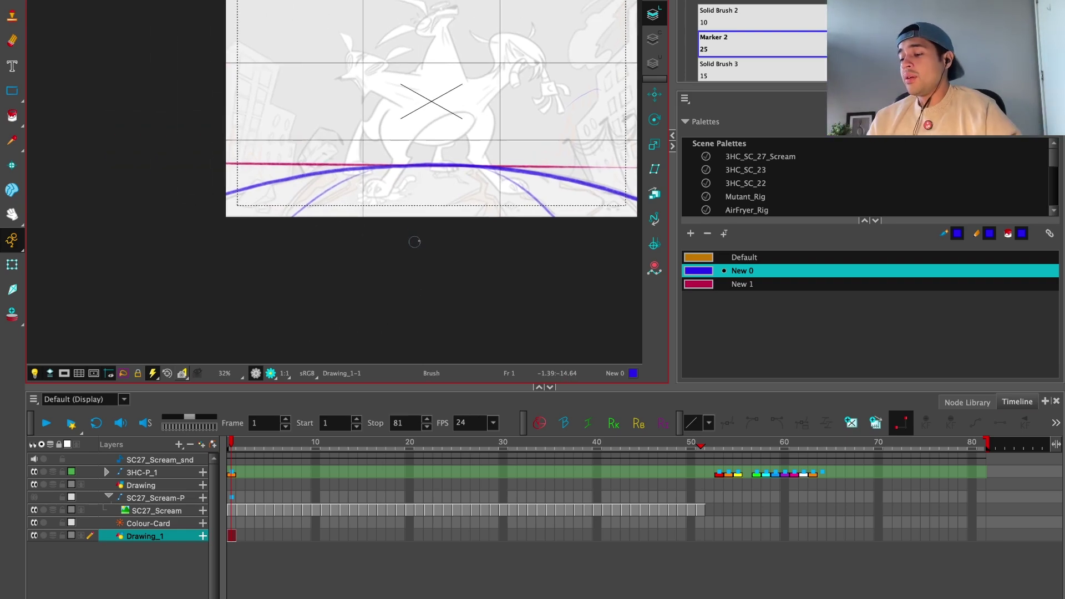
pyautogui.scroll(1, 282, 143)
pyautogui.hscroll(3, 409, 163)
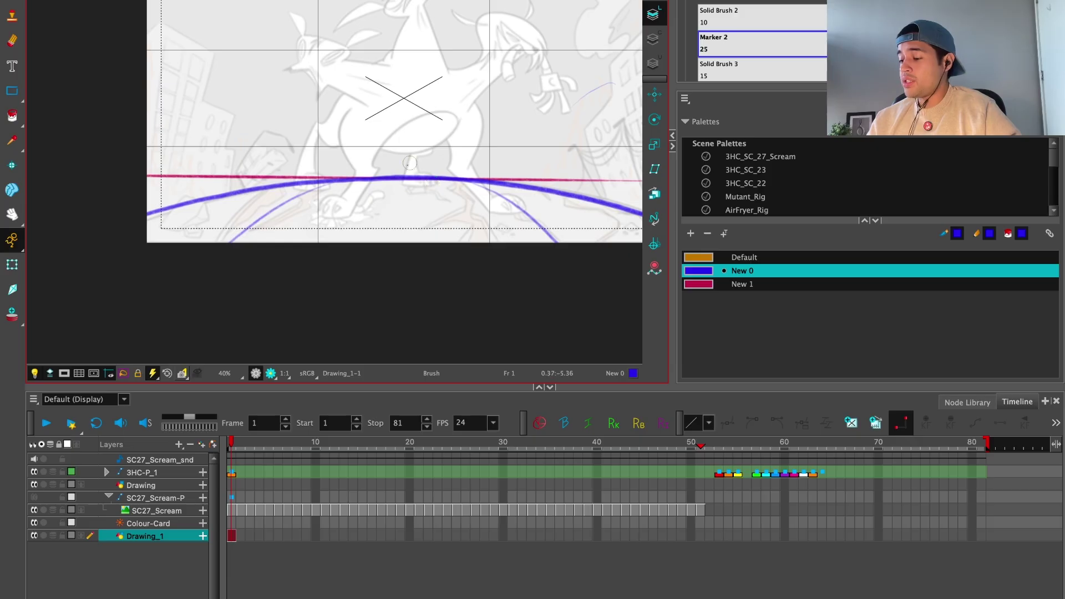
pyautogui.scroll(-1, 390, 174)
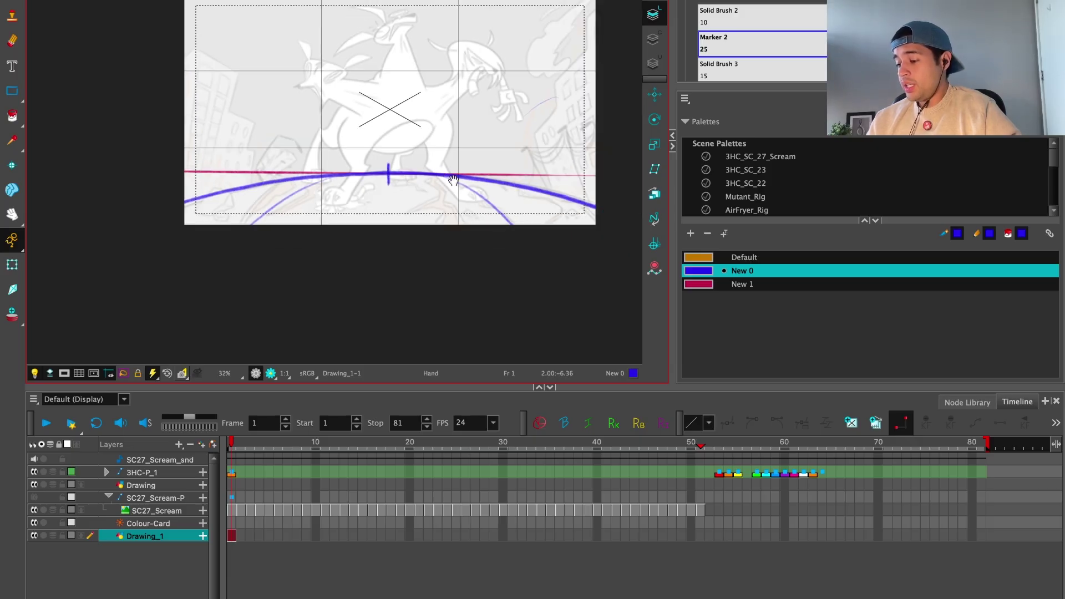
pyautogui.hscroll(2, 390, 174)
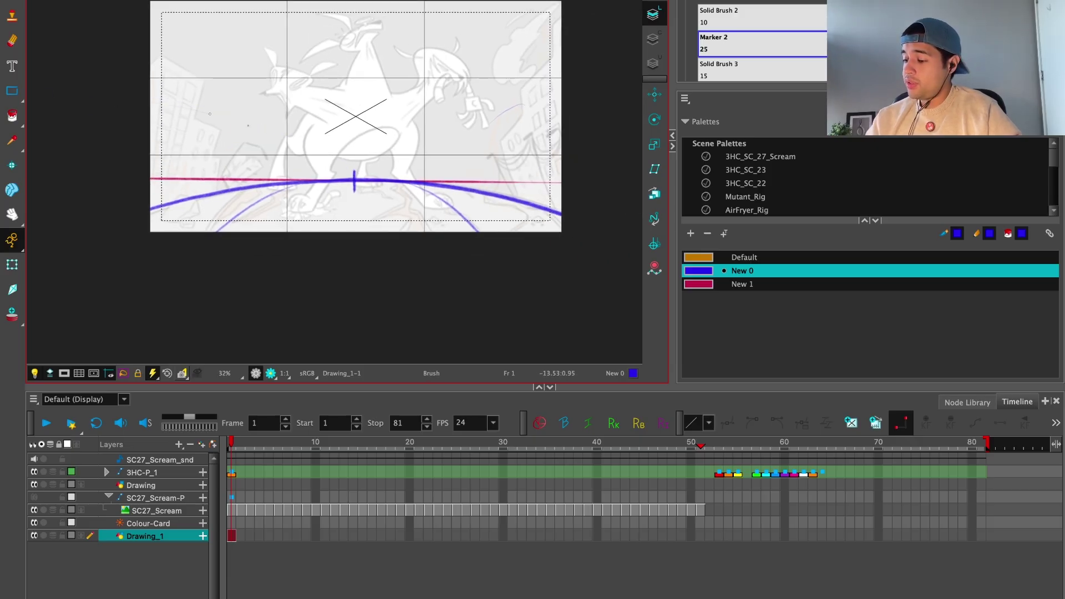
# Step: Draw two thin curved blue perspective lines from the tick up to the frame's left edge and adjust the upper one
pyautogui.hotkey('alt', 's')
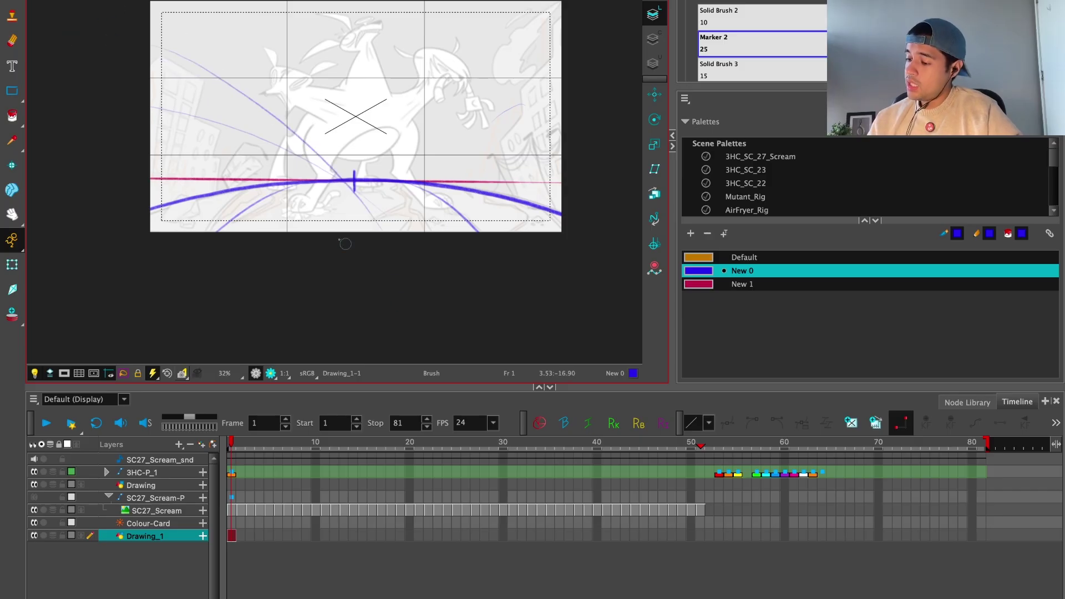
pyautogui.moveTo(344, 238)
pyautogui.mouseDown()
pyautogui.moveTo(195, 302)
pyautogui.moveTo(452, 138)
pyautogui.moveTo(172, 336)
pyautogui.moveTo(422, 164)
pyautogui.mouseUp()
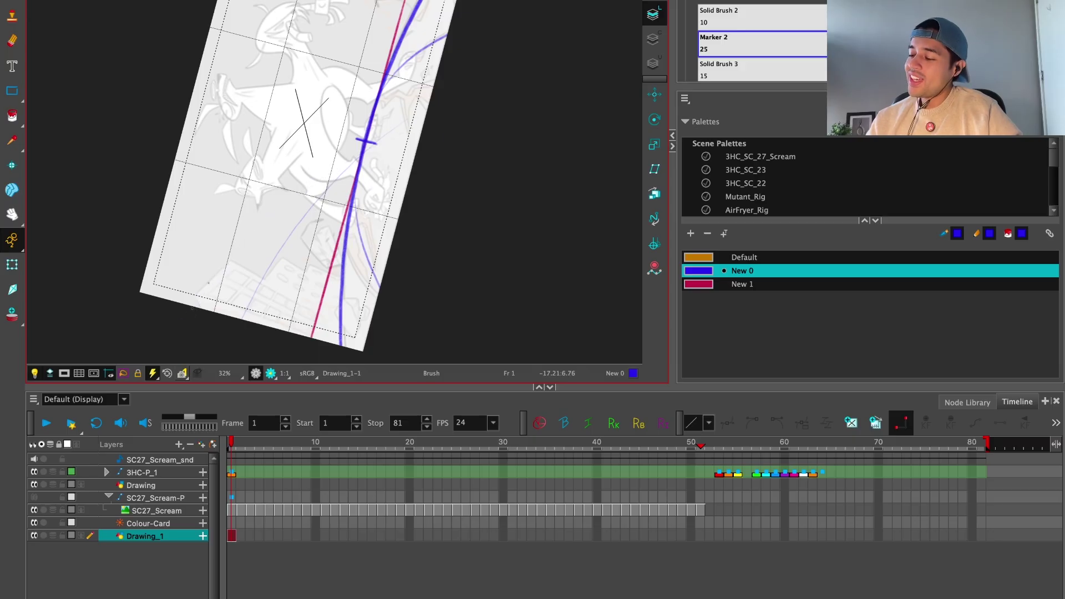
pyautogui.hotkey('alt', 's')
pyautogui.hotkey('shift', 'm')
pyautogui.click(347, 139)
pyautogui.moveTo(368, 128); pyautogui.dragTo(372, 133)
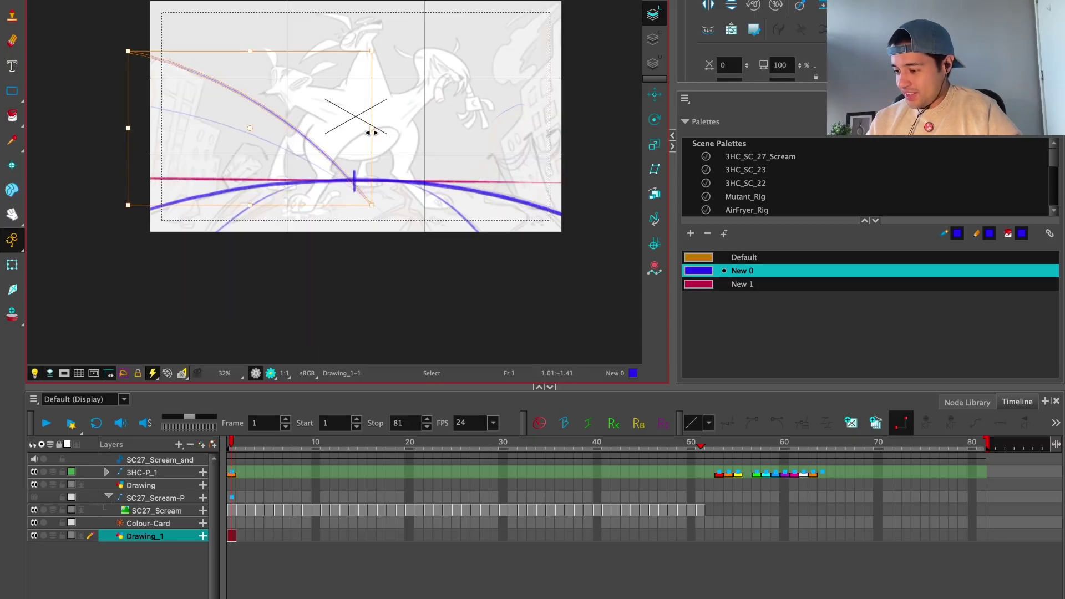
pyautogui.click(523, 153)
# Step: Draw a curved blue perspective line from the tick up to the frame's right edge, mirroring the upper curve on the left
pyautogui.hotkey('alt', 'b')
pyautogui.moveTo(475, 180); pyautogui.dragTo(412, 193)
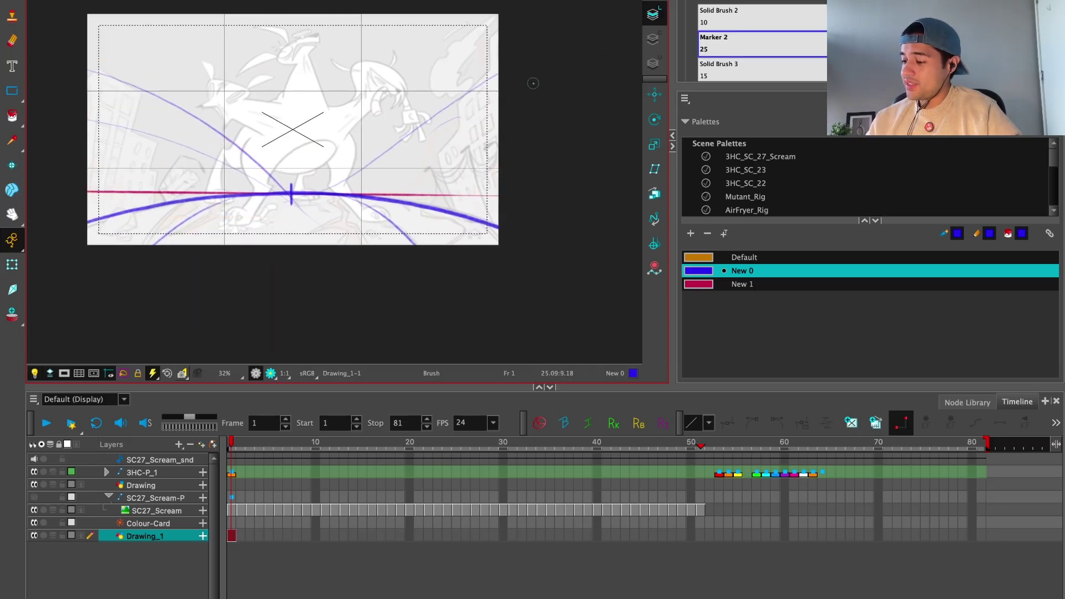
pyautogui.hotkey('alt', 's')
pyautogui.hotkey('alt', 's')
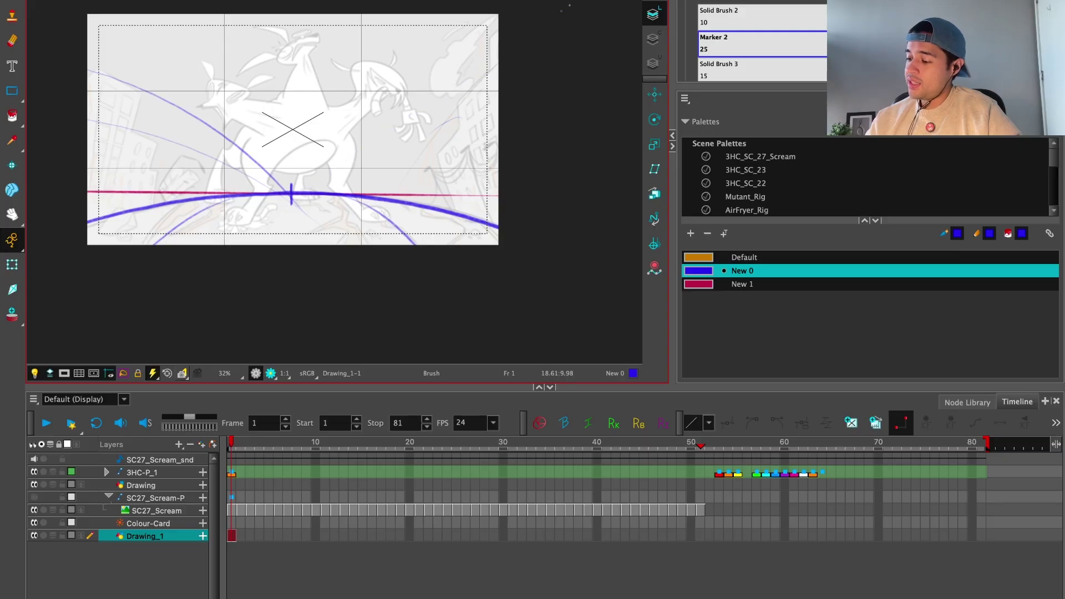
pyautogui.hotkey('alt', 's')
pyautogui.moveTo(297, 204); pyautogui.dragTo(478, 72)
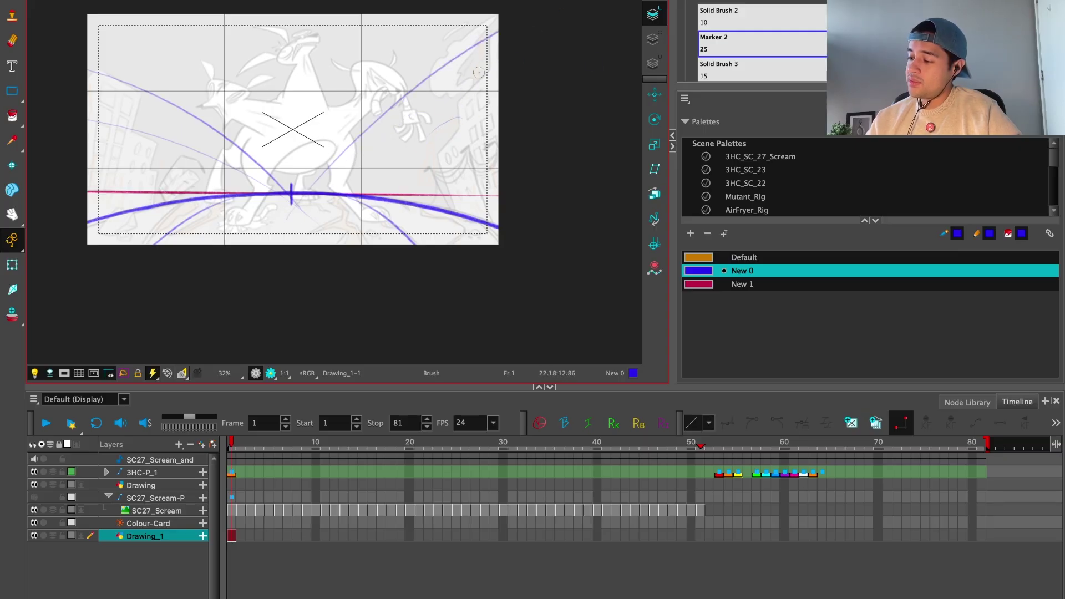
# Step: Draw a thin parallel line beside the steep left curve beneath the wide arc and join the two with short ticks
pyautogui.scroll(5, 355, 245)
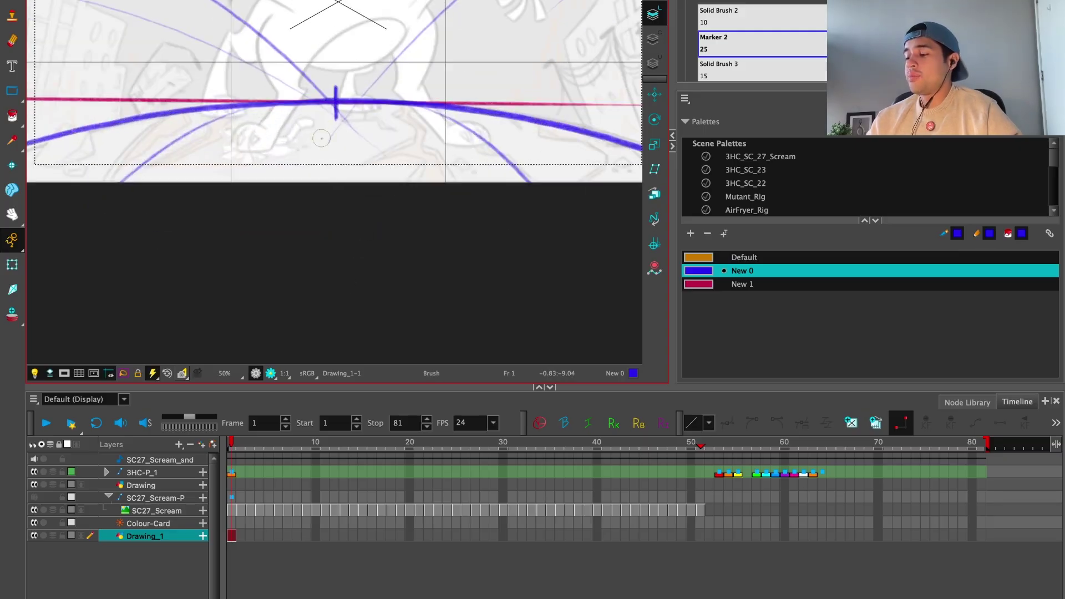
pyautogui.moveTo(410, 74); pyautogui.dragTo(214, 209)
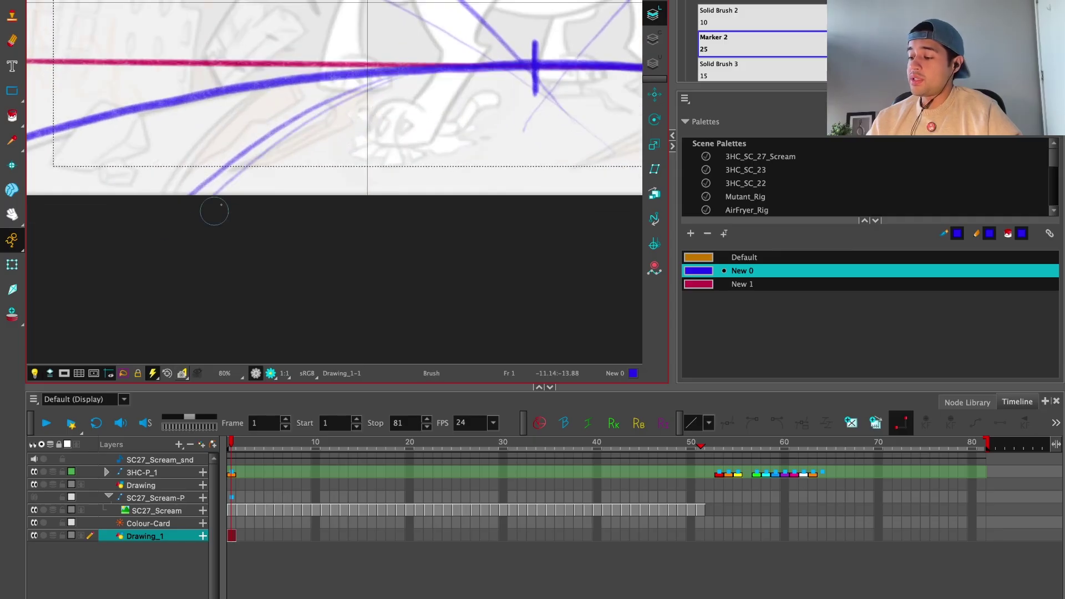
pyautogui.scroll(3, 308, 209)
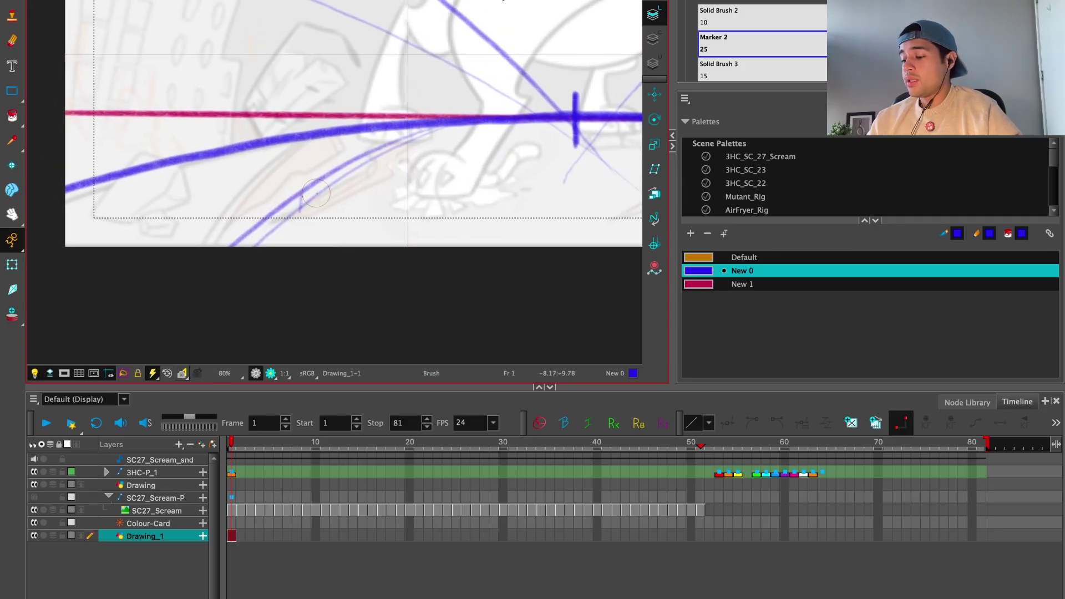
pyautogui.moveTo(159, 210); pyautogui.dragTo(226, 209)
pyautogui.scroll(1, 227, 209)
# Step: Outline an angular rubble block over the left end of the wide arc and a small flat rock just beneath it
pyautogui.moveTo(222, 142); pyautogui.dragTo(152, 238)
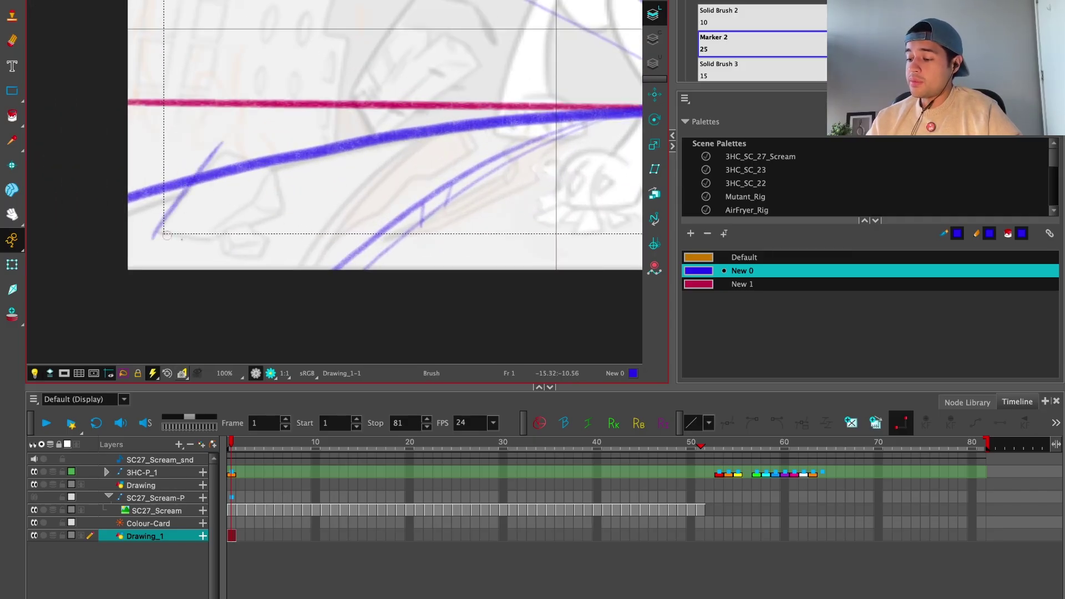
pyautogui.moveTo(260, 197); pyautogui.dragTo(288, 136)
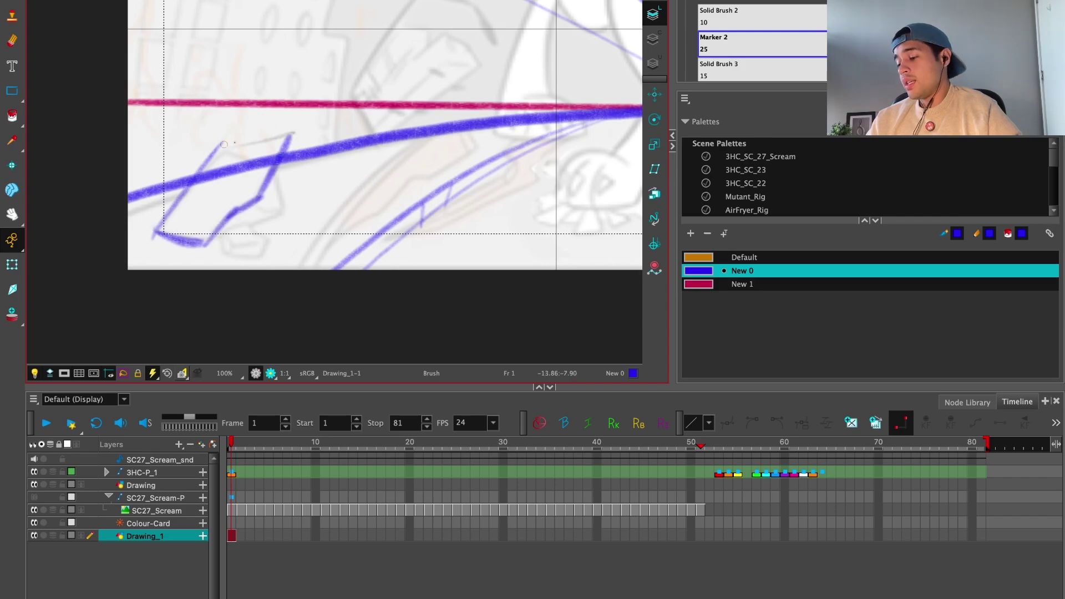
pyautogui.moveTo(224, 145); pyautogui.dragTo(295, 133)
pyautogui.moveTo(300, 188); pyautogui.dragTo(298, 189)
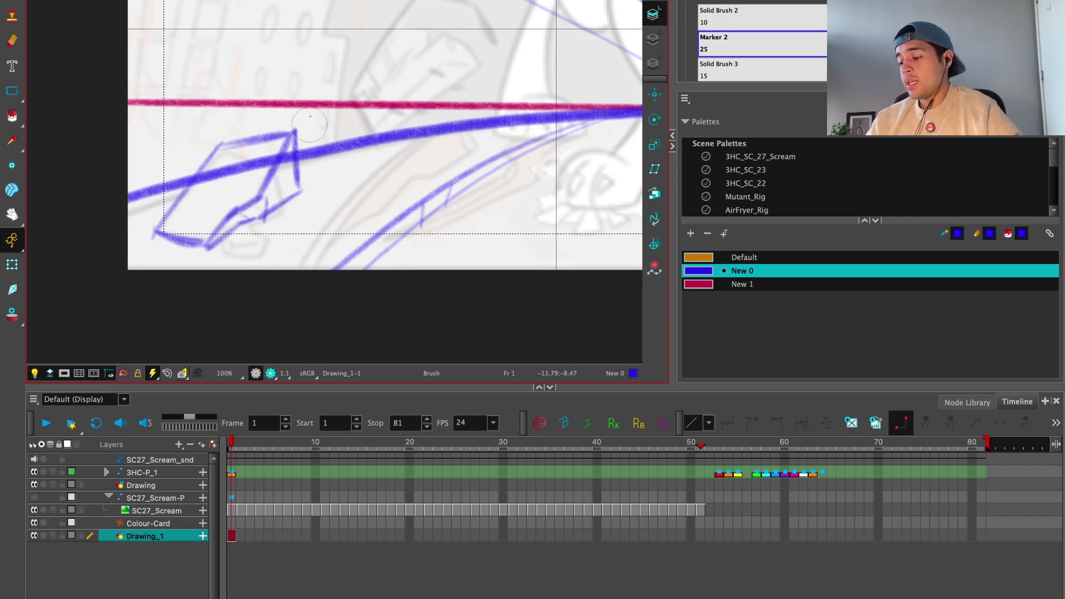
pyautogui.scroll(-3, 324, 164)
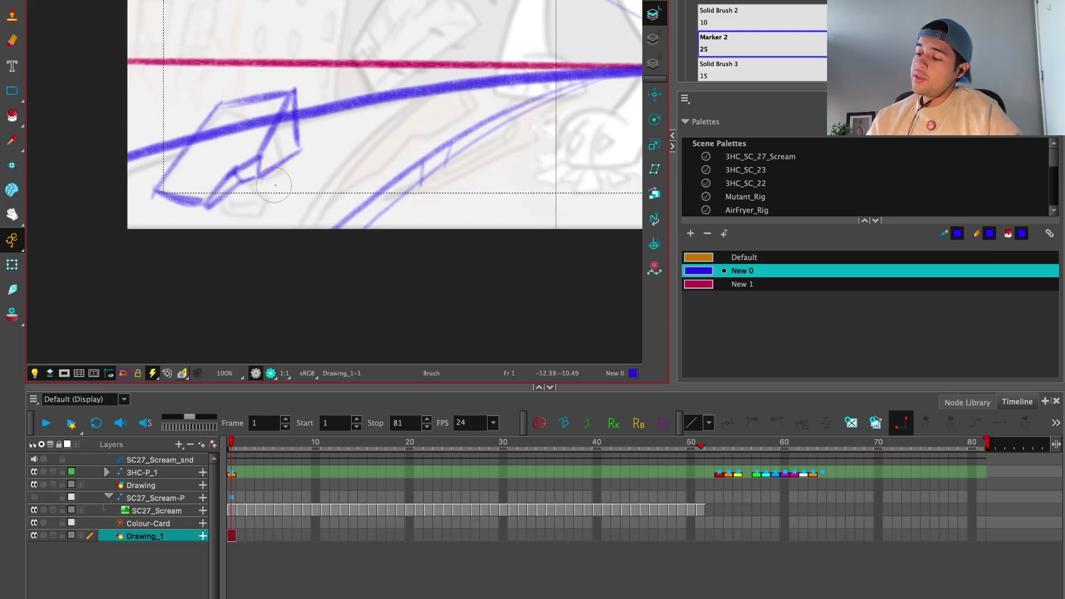
pyautogui.moveTo(243, 211); pyautogui.dragTo(282, 198)
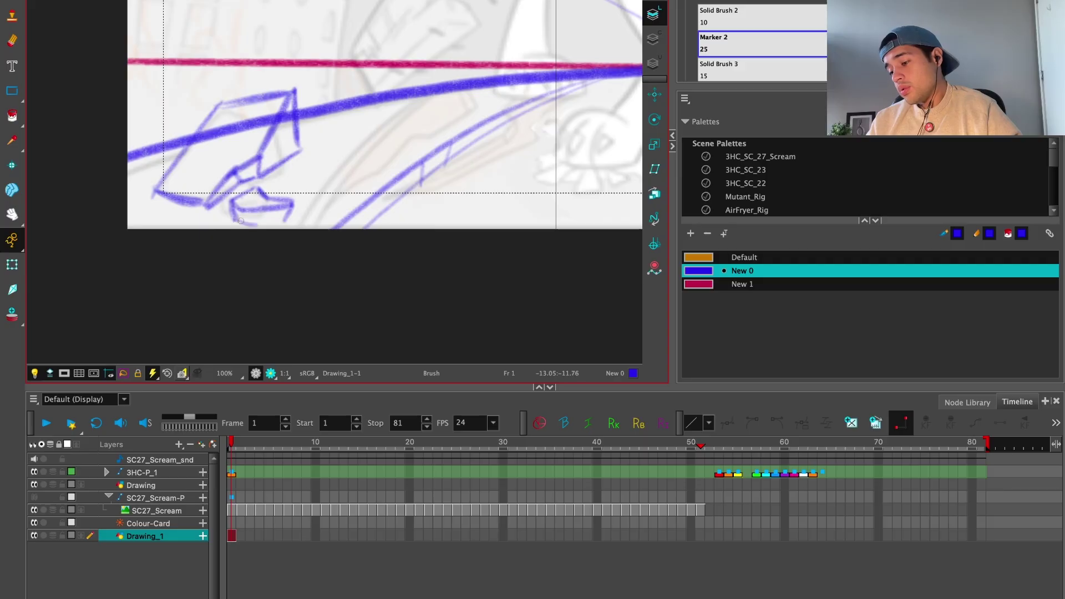
# Step: Add a parallel second line to the steep right curve beneath the wide arc and adjust the position of the curves
pyautogui.scroll(-3, 279, 219)
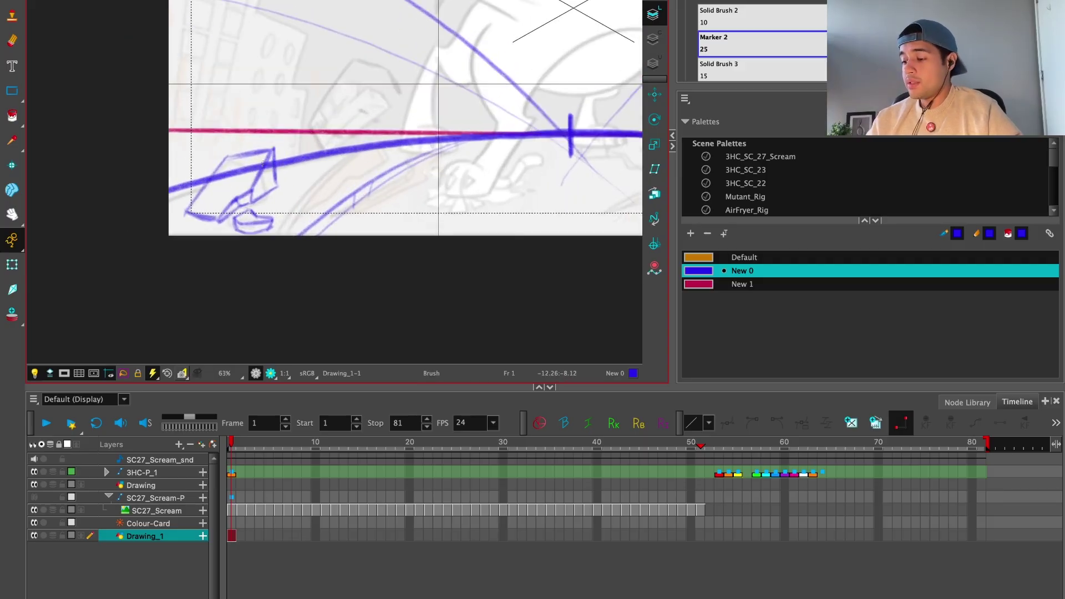
pyautogui.scroll(-3, 325, 118)
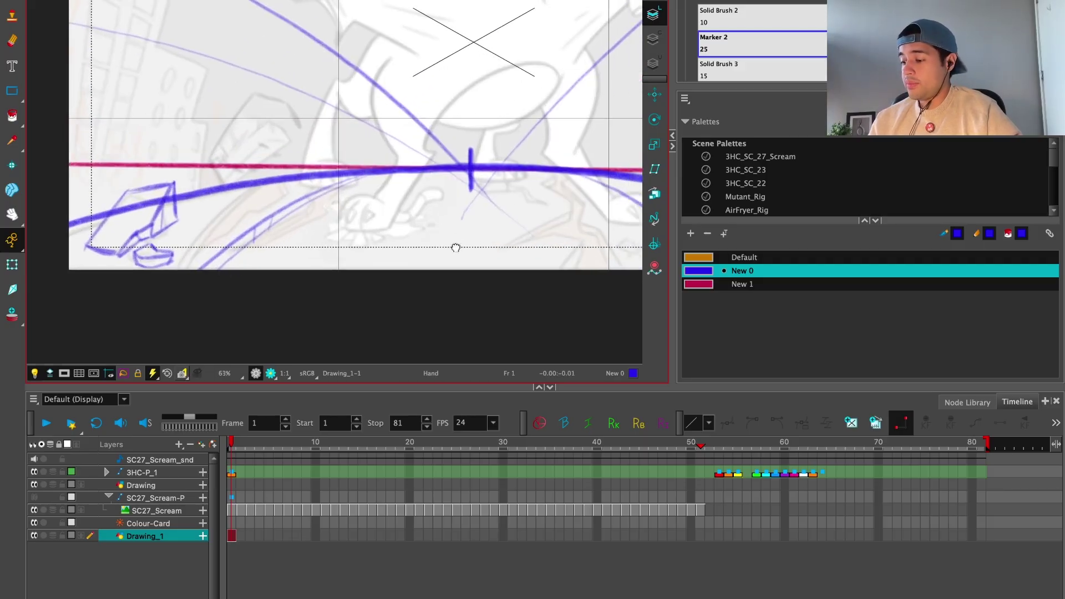
pyautogui.moveTo(485, 237); pyautogui.dragTo(321, 239)
pyautogui.scroll(1, 407, 221)
pyautogui.hotkey('alt', 's')
pyautogui.click(426, 223)
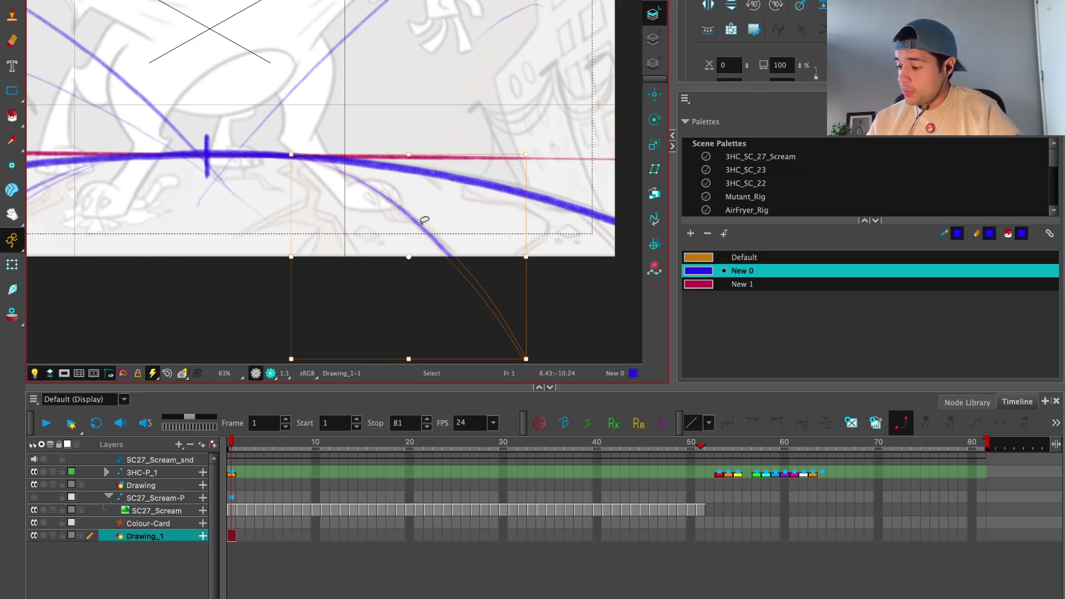
pyautogui.scroll(-2, 459, 209)
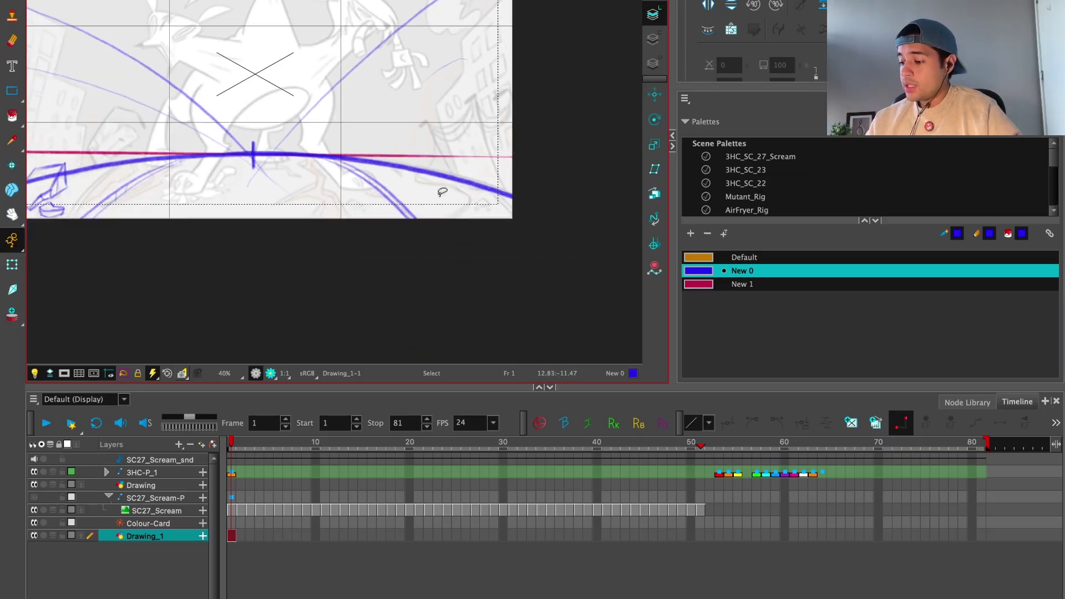
pyautogui.moveTo(442, 273)
pyautogui.mouseDown()
pyautogui.moveTo(459, 230)
pyautogui.moveTo(483, 232)
pyautogui.moveTo(434, 201)
pyautogui.mouseUp()
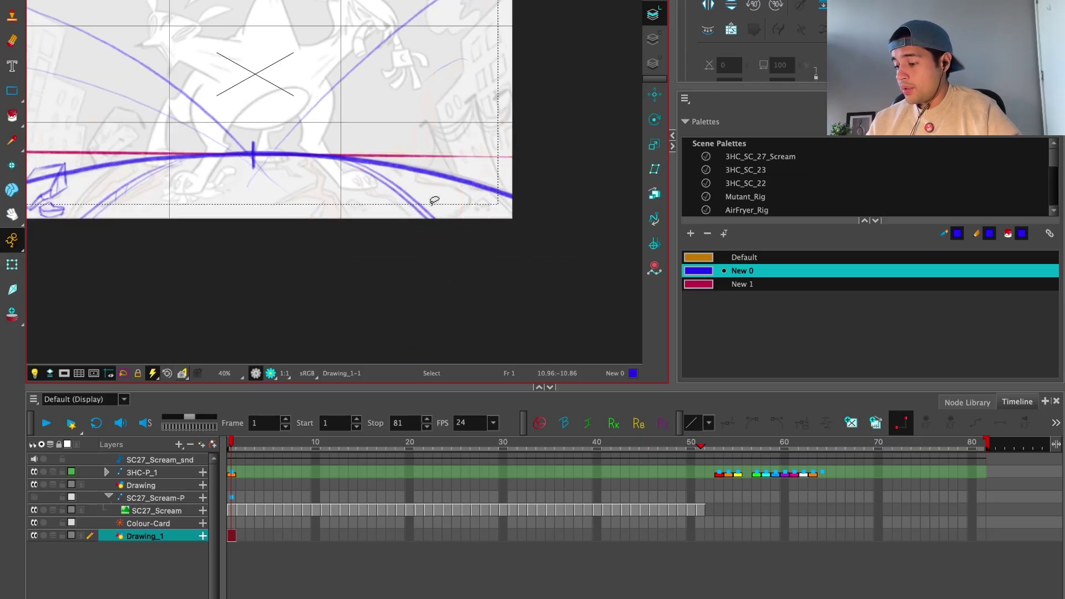
pyautogui.hscroll(-5, 346, 180)
# Step: Add a new colour to the palette and set it to dark green, RGB 12, 96, 62, for the brush
pyautogui.hotkey('alt', 'b')
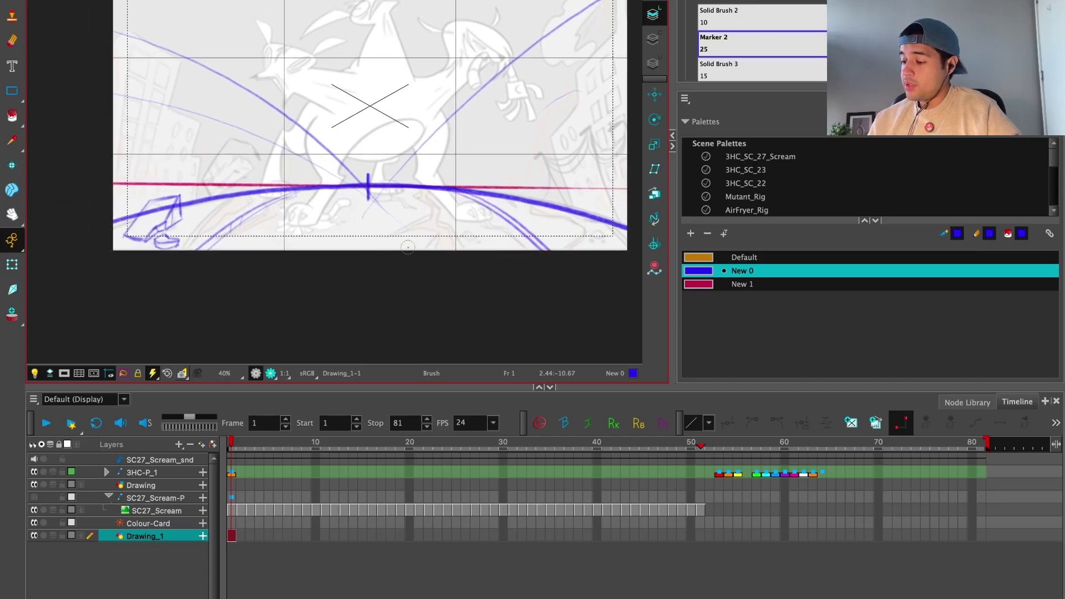
pyautogui.press("'")
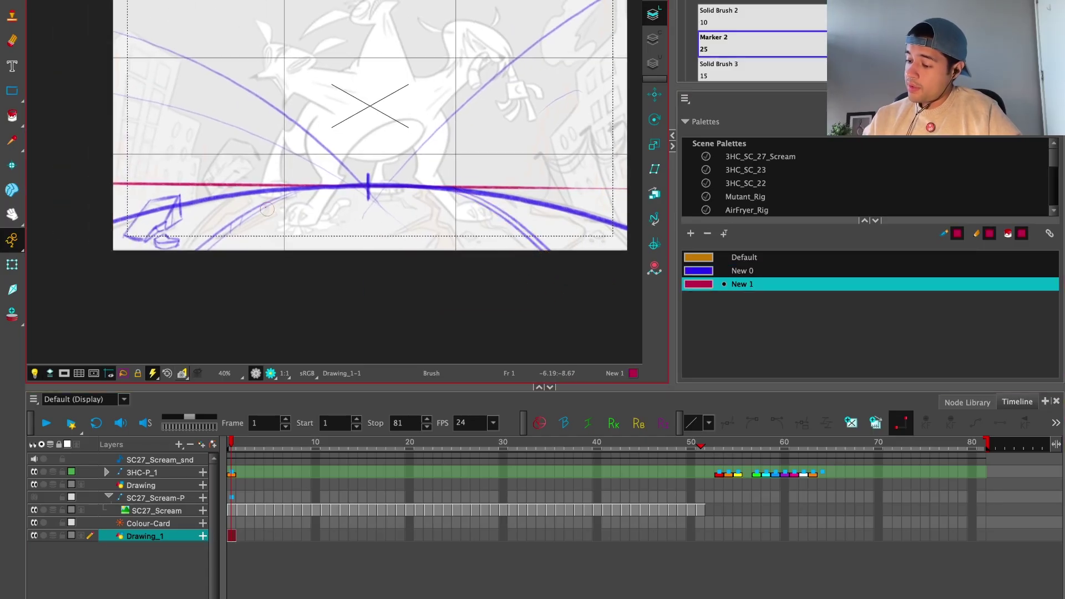
pyautogui.click(691, 233)
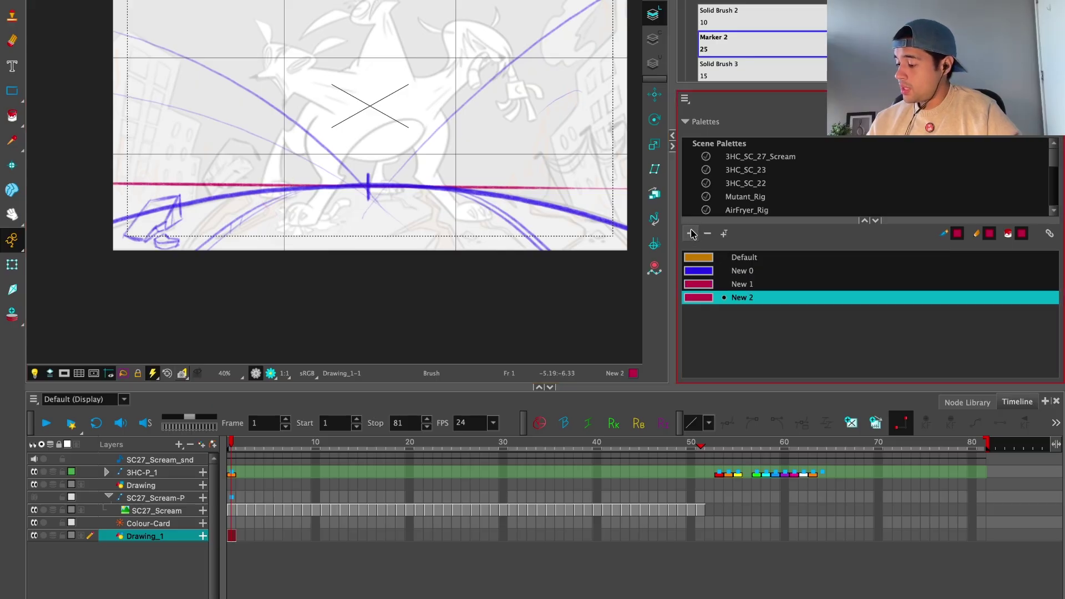
pyautogui.doubleClick(709, 299)
pyautogui.moveTo(568, 75); pyautogui.dragTo(555, 75)
pyautogui.click(592, 145)
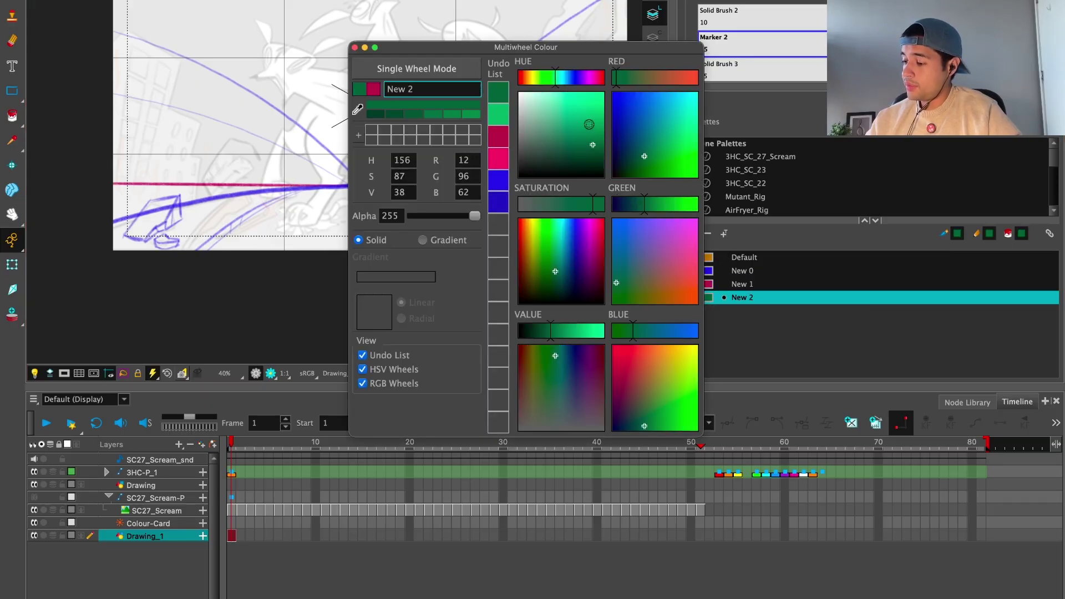
pyautogui.click(355, 48)
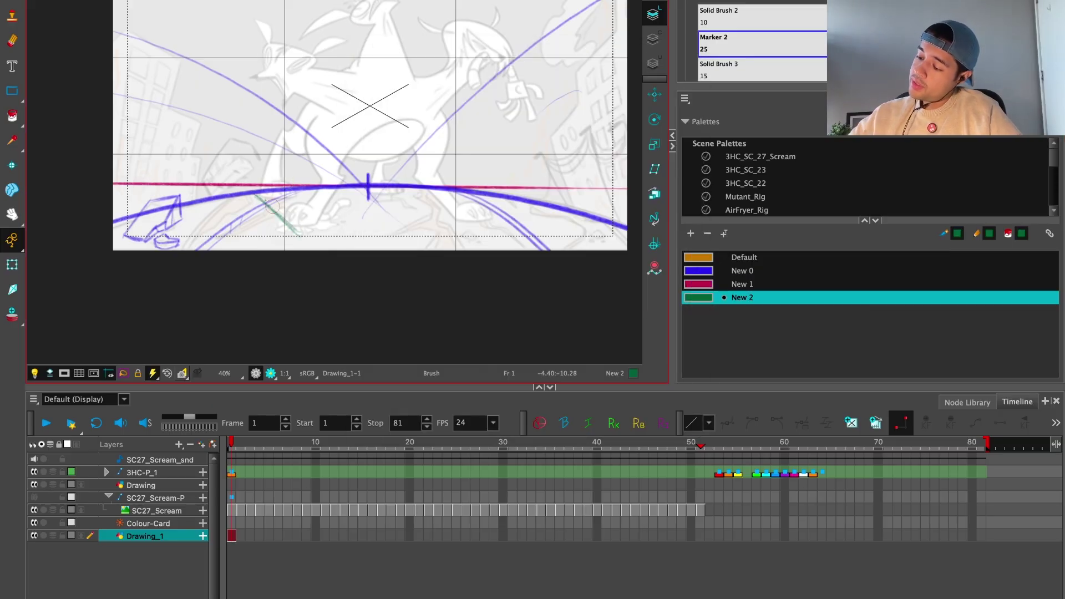
# Step: Draw the green box's left receding base edge, its long front base edge and its straight vertical front-left edge around the creature
pyautogui.moveTo(328, 222); pyautogui.dragTo(501, 227)
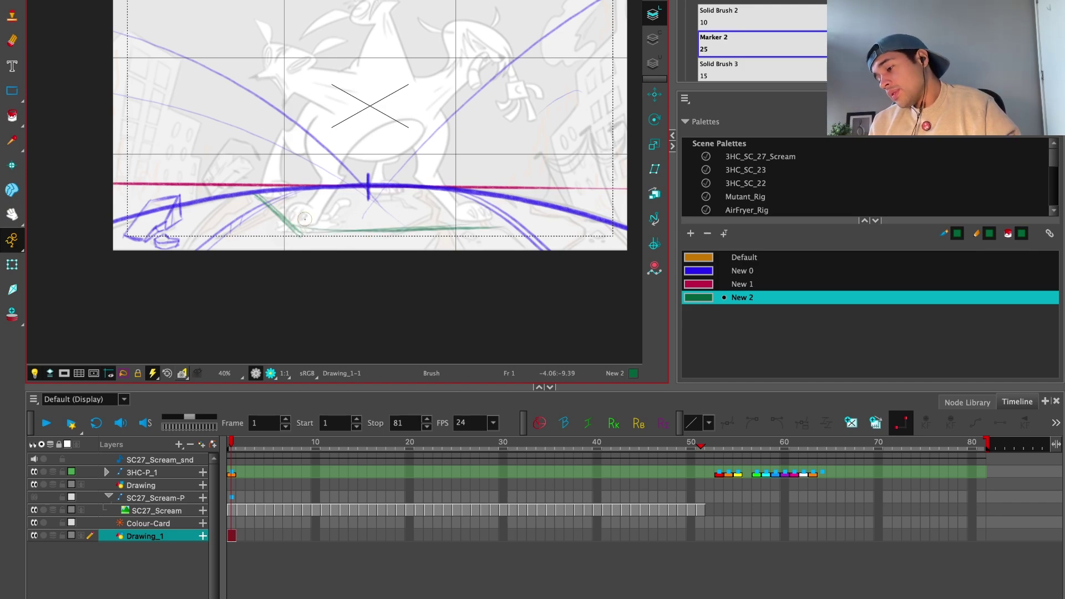
pyautogui.moveTo(300, 224); pyautogui.dragTo(297, 3)
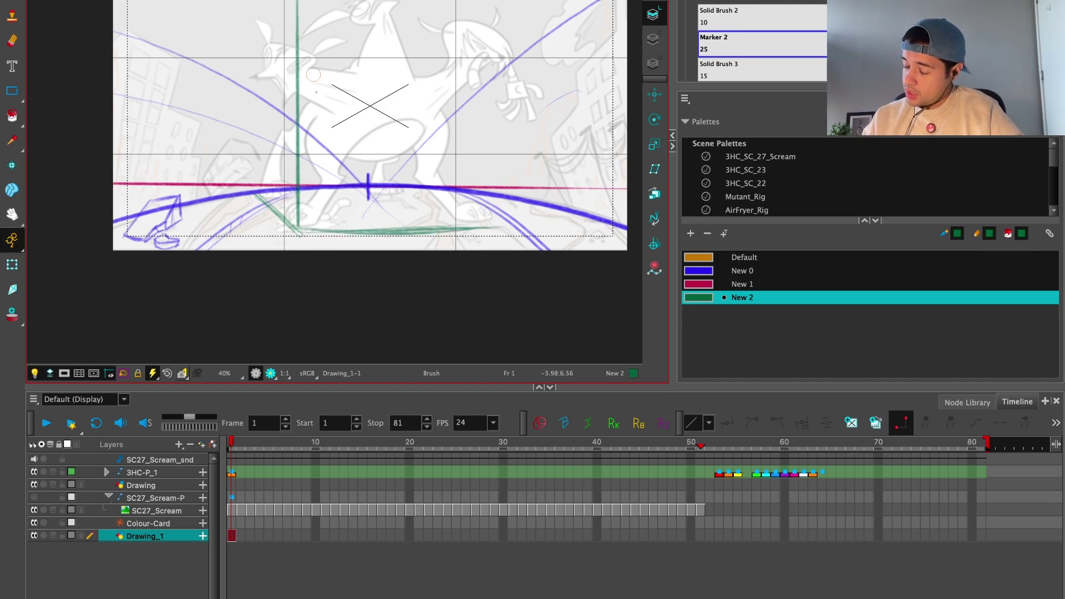
pyautogui.scroll(1, 333, 233)
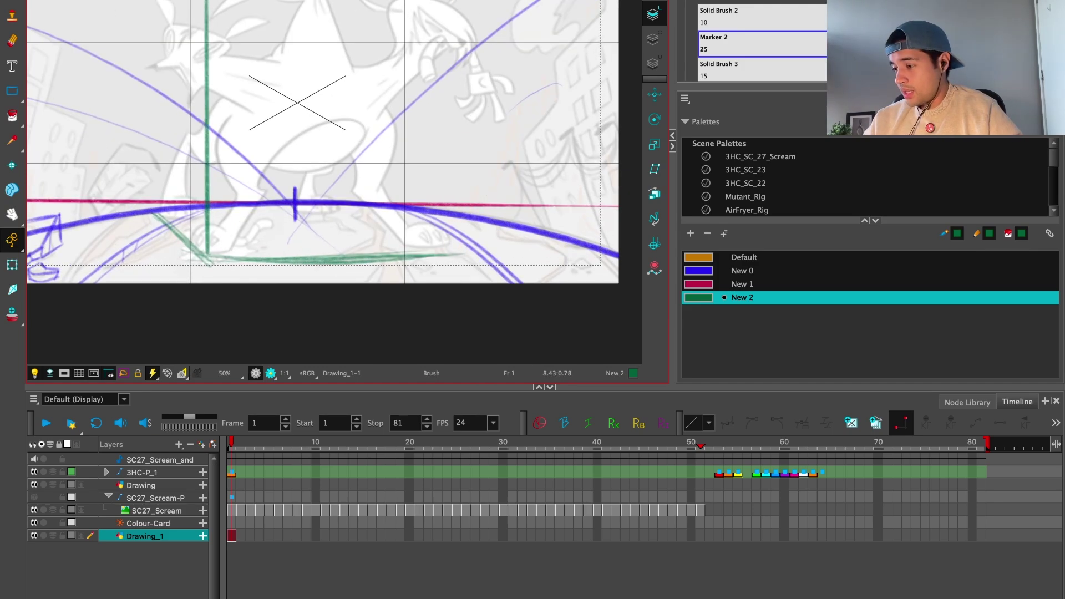
pyautogui.scroll(-1, 334, 154)
# Step: Draw the box's front-right vertical edge as an outward-bulging green curve beside the creature, rotating the canvas for the stroke
pyautogui.moveTo(438, 92); pyautogui.dragTo(528, 185)
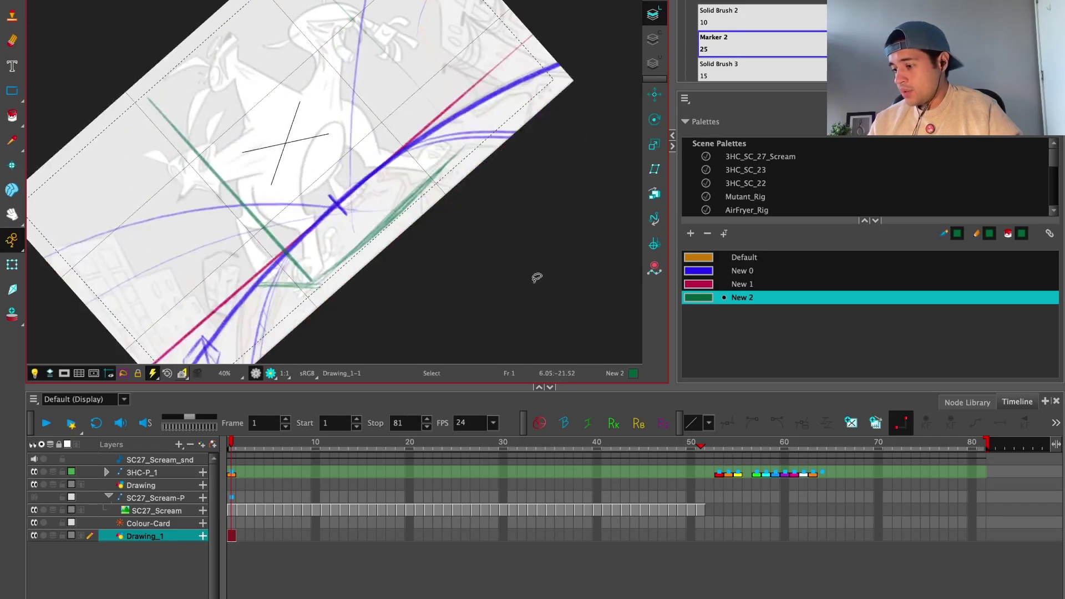
pyautogui.press('`')
pyautogui.moveTo(527, 374); pyautogui.dragTo(636, 252)
pyautogui.press('2')
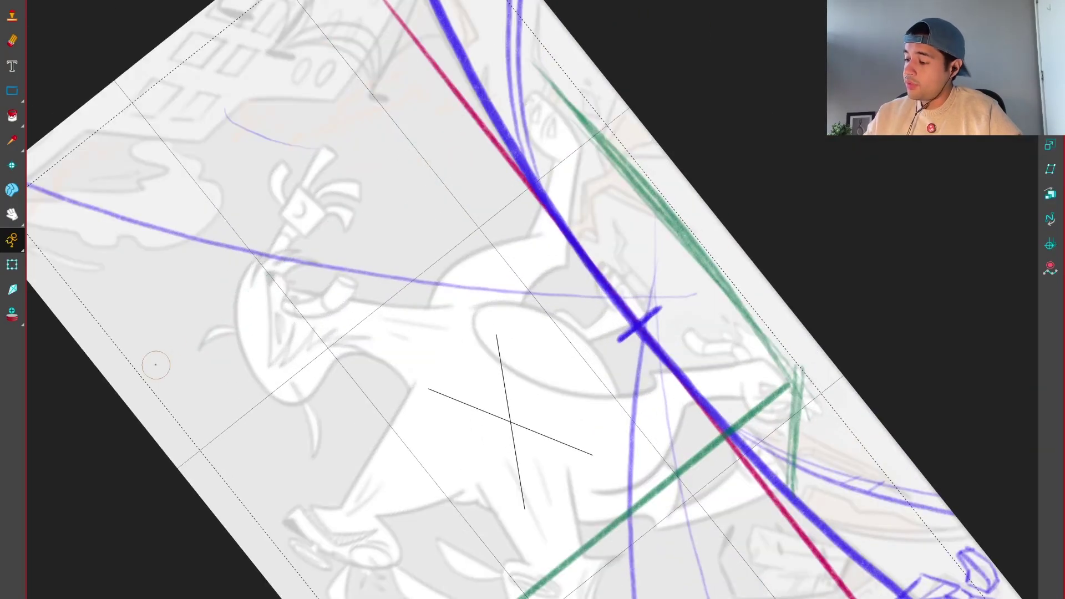
pyautogui.moveTo(167, 349)
pyautogui.mouseDown()
pyautogui.moveTo(377, 177)
pyautogui.moveTo(583, 52)
pyautogui.moveTo(303, 241)
pyautogui.moveTo(582, 55)
pyautogui.mouseUp()
pyautogui.hotkey('ctrl', 'z')
pyautogui.hotkey('ctrl', 'alt', 'x')
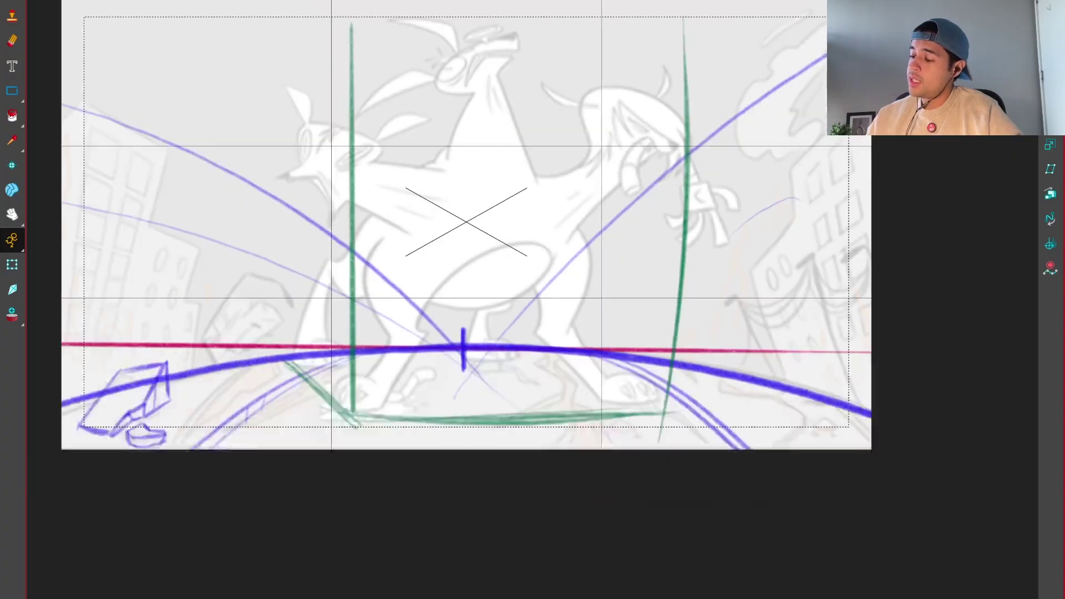
# Step: Draw the box's rear-left vertical edge as a slightly curved green line rising from the far end of the receding base edge
pyautogui.hotkey('shift', 'm')
pyautogui.press('2')
pyautogui.moveTo(283, 408)
pyautogui.mouseDown()
pyautogui.moveTo(273, 98)
pyautogui.moveTo(258, 53)
pyautogui.mouseUp()
pyautogui.scroll(2, 288, 373)
pyautogui.hotkey('ctrl', 'z')
pyautogui.moveTo(280, 433)
pyautogui.mouseDown()
pyautogui.moveTo(257, 55)
pyautogui.moveTo(269, 95)
pyautogui.mouseUp()
# Step: Connect the tops of the box's two left vertical edges with a slanted green receding edge
pyautogui.moveTo(314, 54); pyautogui.dragTo(353, 23)
pyautogui.moveTo(251, 96); pyautogui.dragTo(372, 5)
pyautogui.moveTo(265, 78); pyautogui.dragTo(361, 8)
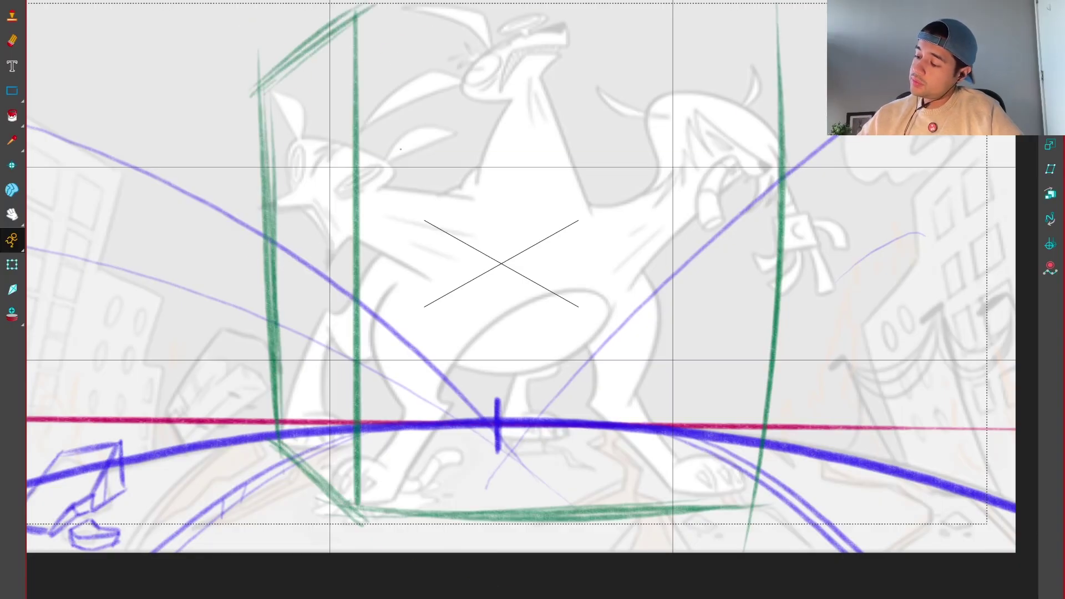
# Step: Draw the box's front top edge as a green arc from the front-left corner over to the front-right vertical edge
pyautogui.moveTo(646, 283)
pyautogui.mouseDown()
pyautogui.moveTo(568, 188)
pyautogui.moveTo(611, 266)
pyautogui.mouseUp()
pyautogui.moveTo(247, 425)
pyautogui.mouseDown()
pyautogui.moveTo(441, 71)
pyautogui.moveTo(474, 38)
pyautogui.moveTo(477, 5)
pyautogui.moveTo(444, 48)
pyautogui.mouseUp()
pyautogui.hotkey('ctrl', 'z')
pyautogui.hotkey('shift', 'm')
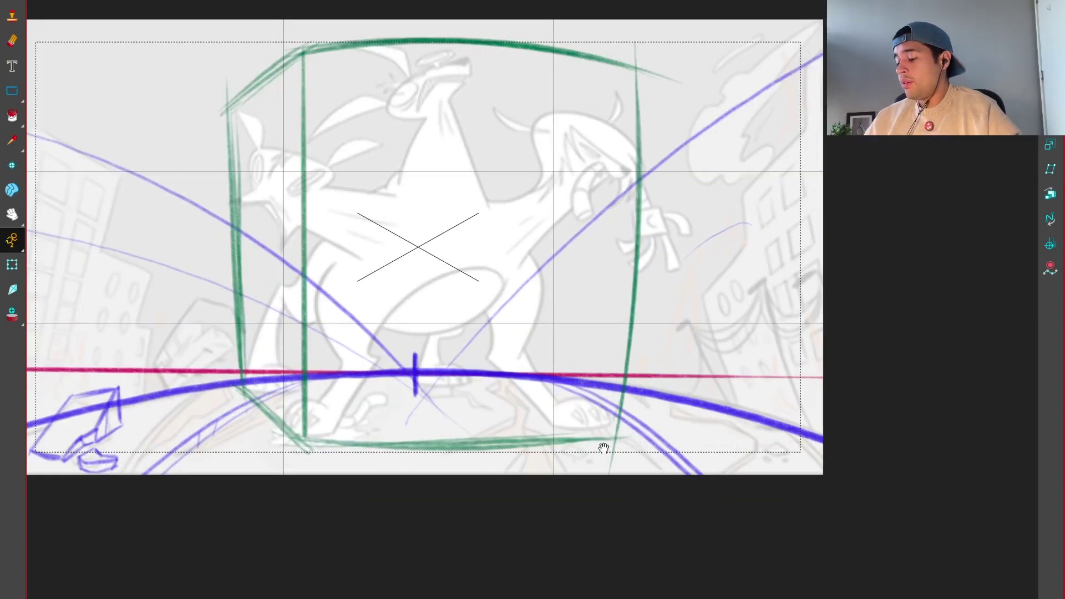
# Step: Draw the box's rear base edge as a green curve running from the rear-left corner along the wide blue arc
pyautogui.moveTo(603, 448); pyautogui.dragTo(645, 403)
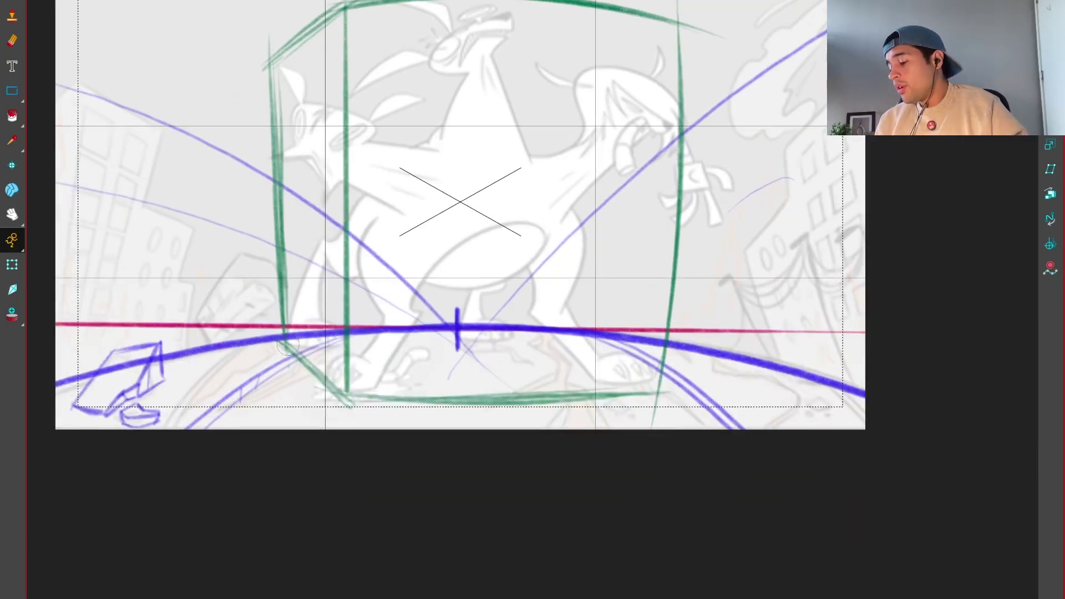
pyautogui.moveTo(288, 345); pyautogui.dragTo(602, 326)
pyautogui.hotkey('ctrl', 'z')
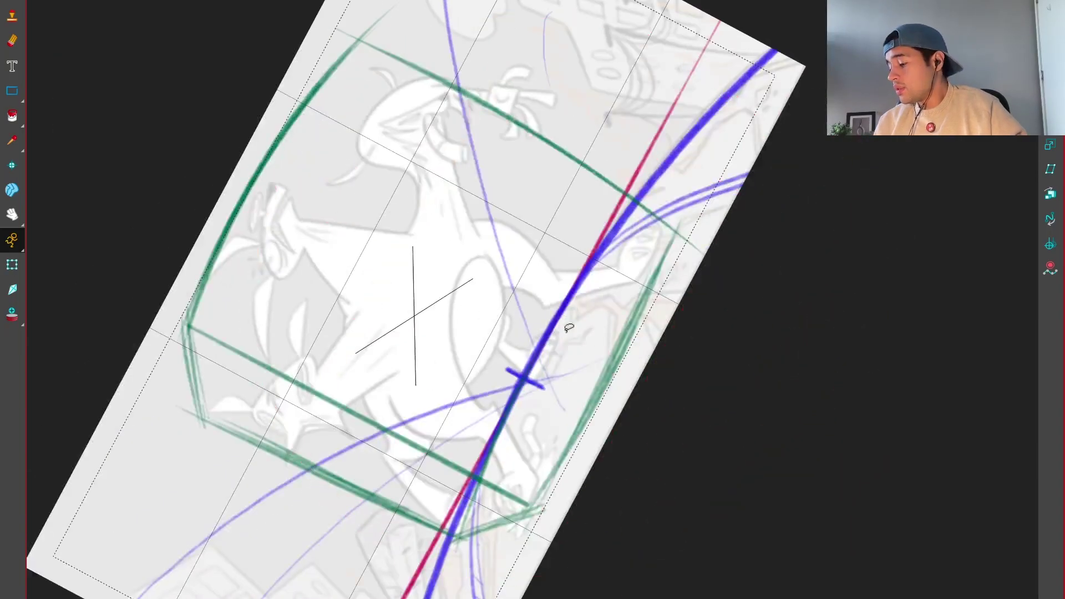
pyautogui.moveTo(537, 353)
pyautogui.mouseDown()
pyautogui.moveTo(669, 246)
pyautogui.moveTo(568, 312)
pyautogui.mouseUp()
pyautogui.hotkey('ctrl', 'z')
pyautogui.hotkey('shift', 'x')
# Step: Complete the green box with its right receding base edge, rear-right vertical edge, rear top edge and right receding top edge
pyautogui.moveTo(306, 330)
pyautogui.mouseDown()
pyautogui.moveTo(561, 328)
pyautogui.moveTo(537, 51)
pyautogui.mouseUp()
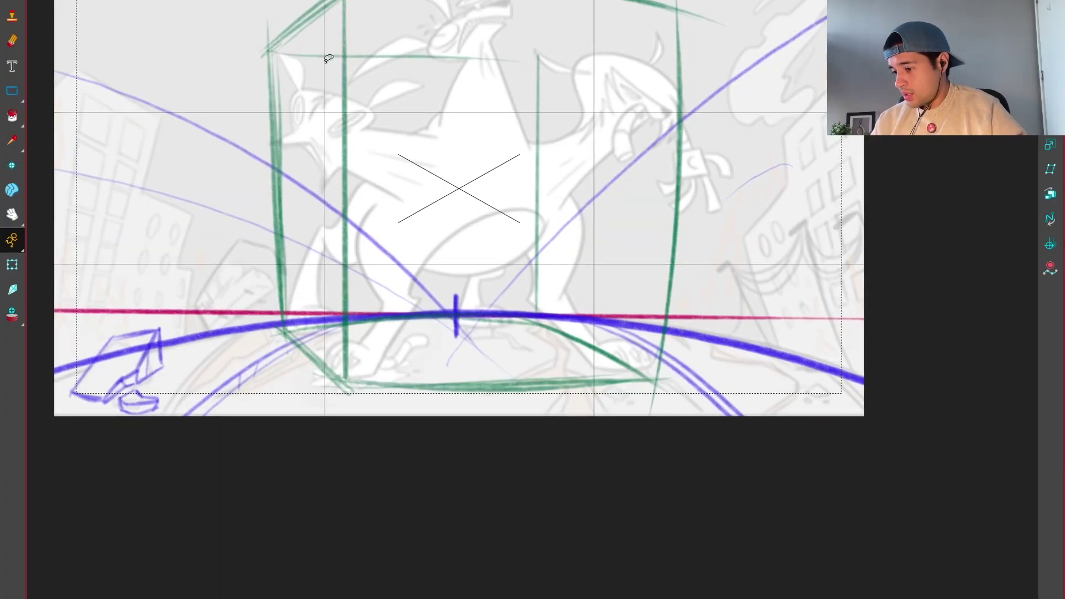
pyautogui.moveTo(266, 54)
pyautogui.mouseDown()
pyautogui.moveTo(537, 56)
pyautogui.moveTo(671, 7)
pyautogui.mouseUp()
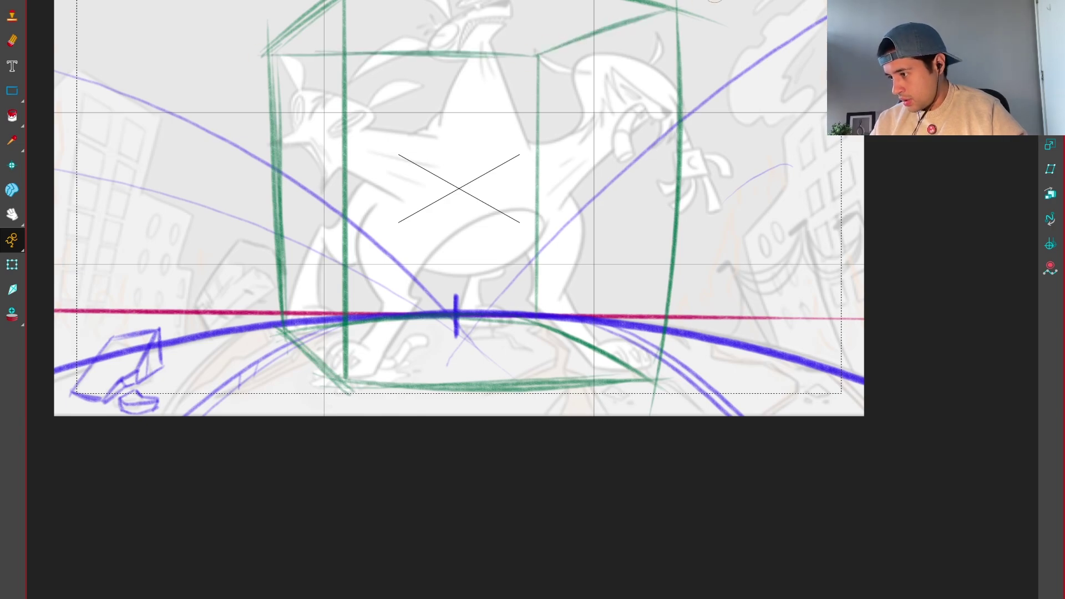
pyautogui.scroll(-3, 530, 302)
pyautogui.scroll(2, 624, 334)
# Step: Lower the opacity of the green New 2 swatch to an alpha of 65
pyautogui.press('`')
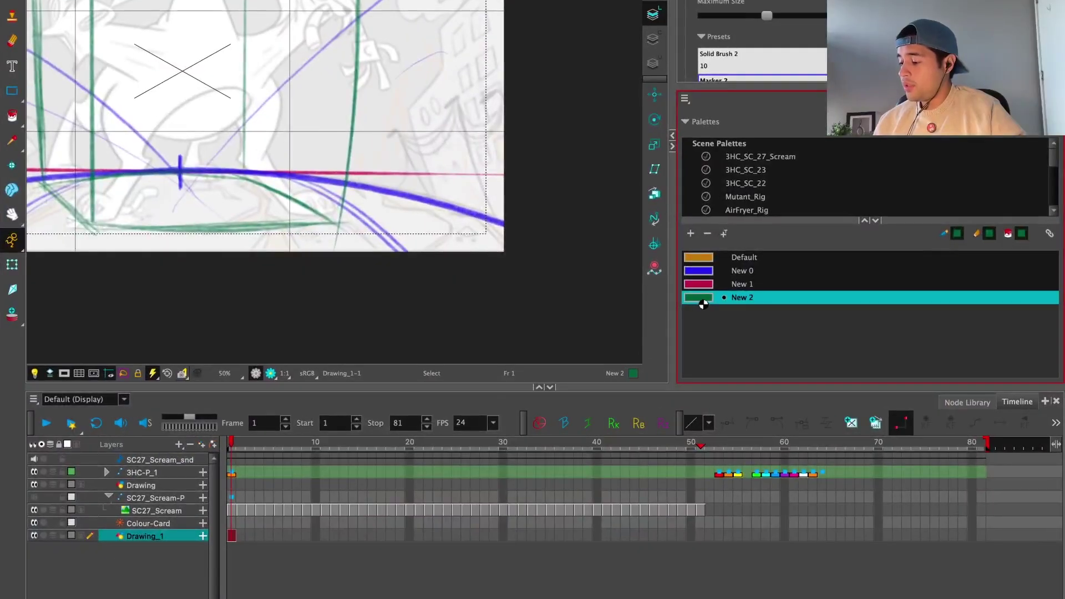
pyautogui.doubleClick(701, 300)
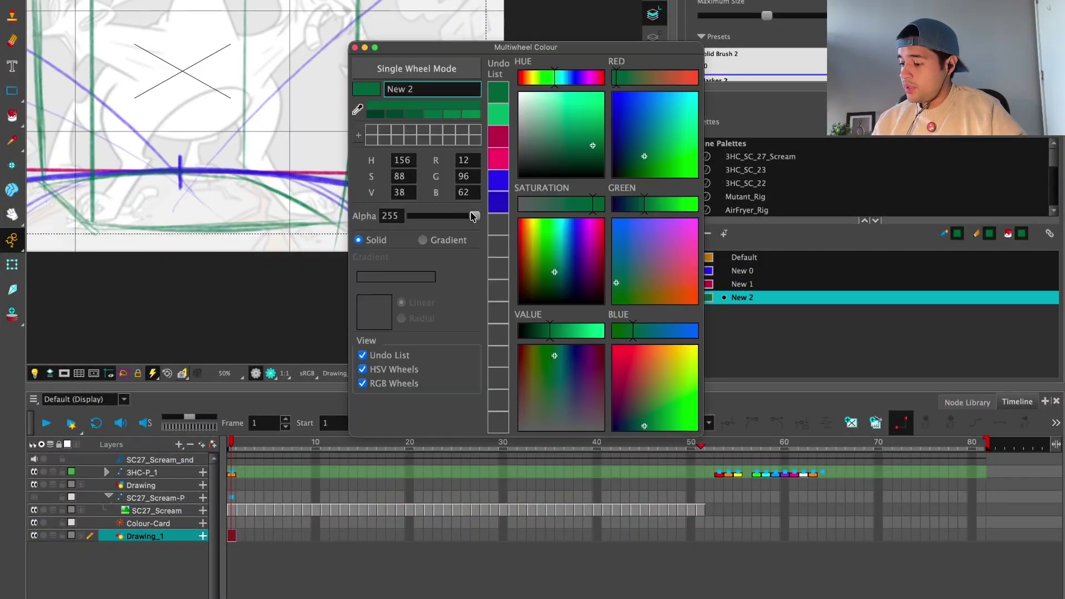
pyautogui.moveTo(473, 216); pyautogui.dragTo(429, 217)
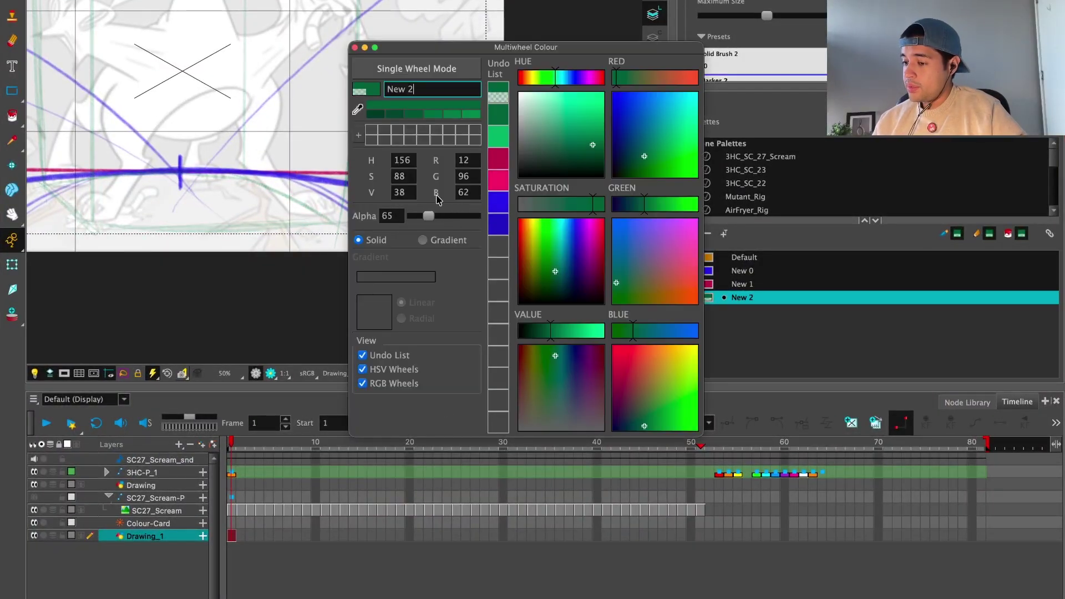
pyautogui.click(355, 48)
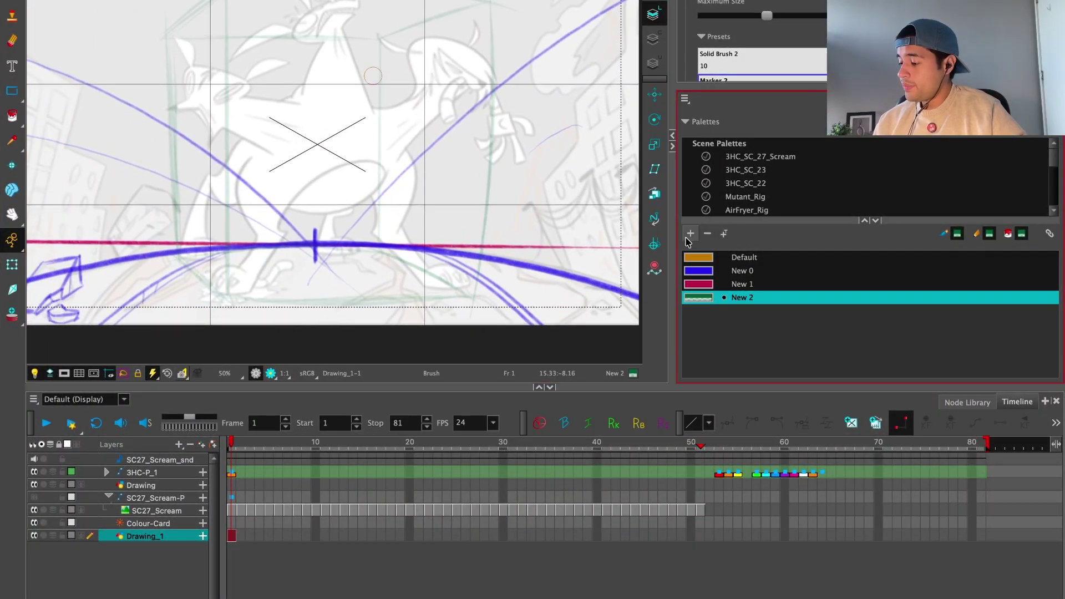
# Step: Add a new solid black swatch to the palette, leaving its colour values unchanged
pyautogui.click(690, 234)
pyautogui.doubleClick(702, 311)
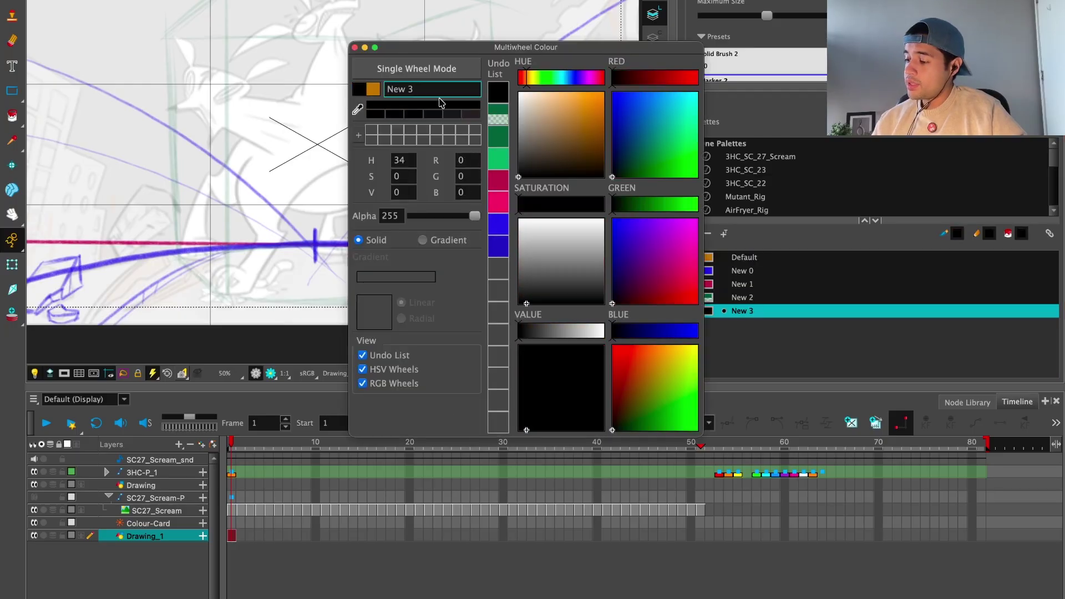
pyautogui.press('Escape')
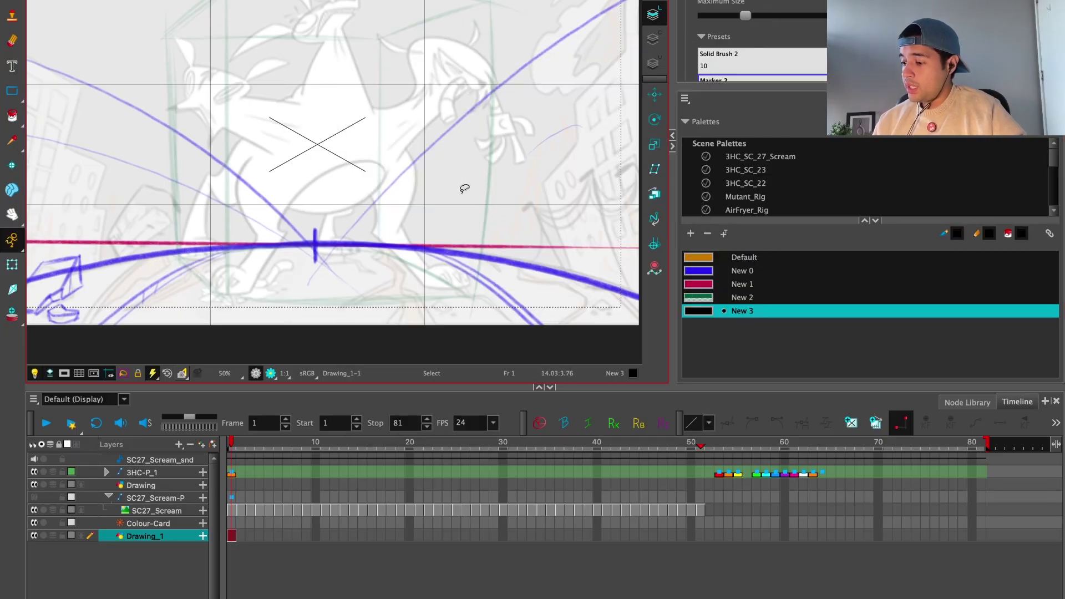
# Step: Outline the open mouth of the creature's right-hand head in black with a wavy upper line and a slanted straight lower line
pyautogui.press('`')
pyautogui.scroll(5, 660, 291)
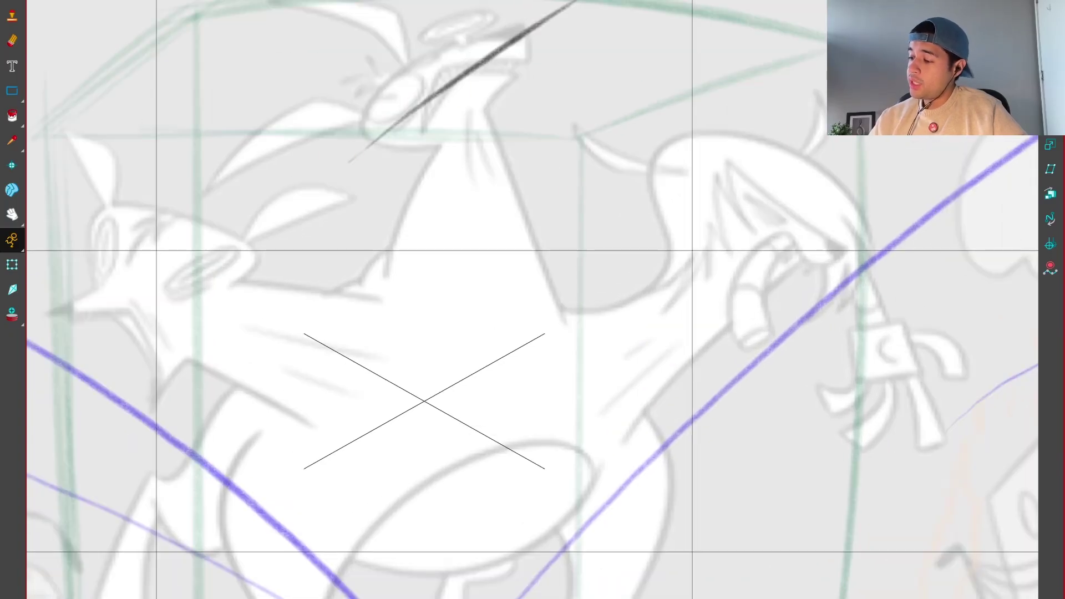
pyautogui.scroll(-2, 772, 345)
pyautogui.scroll(3, 793, 343)
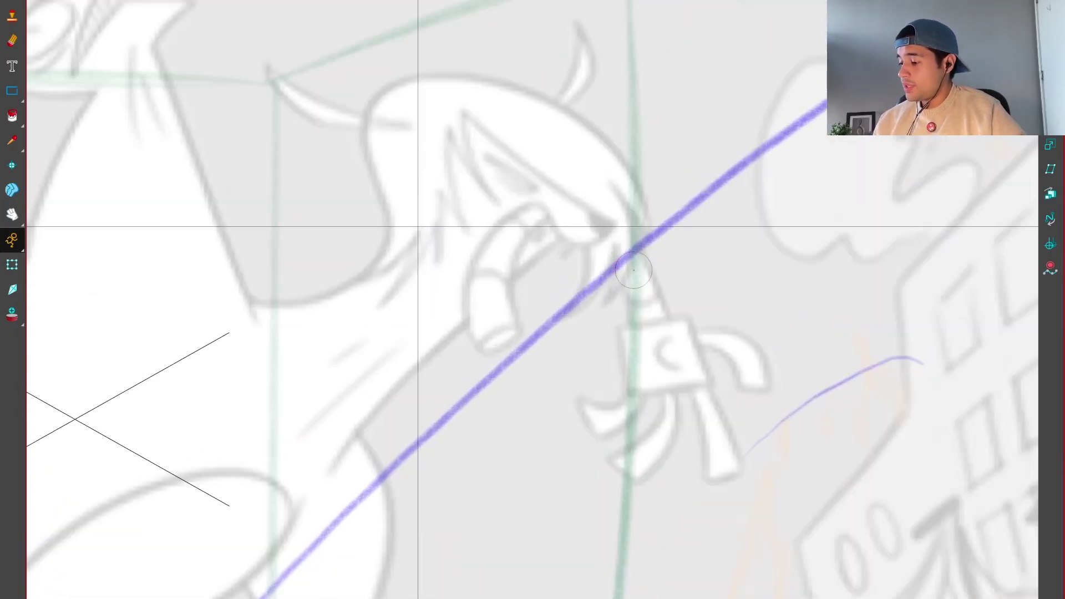
pyautogui.scroll(4, 609, 230)
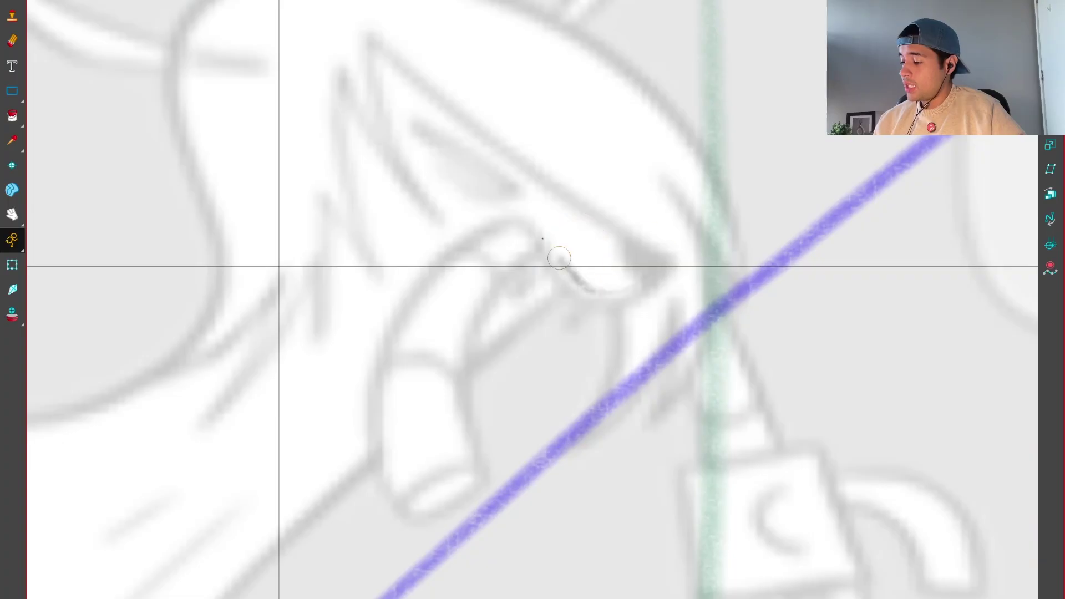
pyautogui.moveTo(377, 242); pyautogui.dragTo(657, 266)
pyautogui.moveTo(453, 176)
pyautogui.mouseDown()
pyautogui.moveTo(466, 264)
pyautogui.moveTo(446, 268)
pyautogui.moveTo(621, 311)
pyautogui.mouseUp()
pyautogui.moveTo(383, 246); pyautogui.dragTo(632, 319)
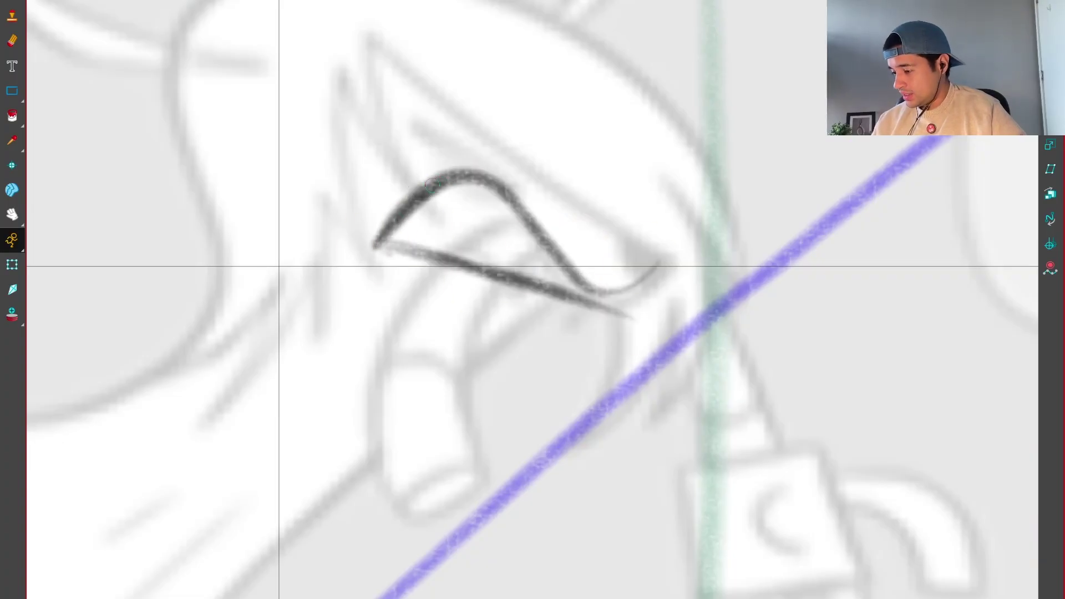
pyautogui.moveTo(426, 203); pyautogui.dragTo(420, 247)
pyautogui.moveTo(479, 186); pyautogui.dragTo(422, 247)
pyautogui.moveTo(479, 184); pyautogui.dragTo(464, 265)
pyautogui.moveTo(466, 265)
pyautogui.mouseDown()
pyautogui.moveTo(525, 223)
pyautogui.moveTo(477, 258)
pyautogui.mouseUp()
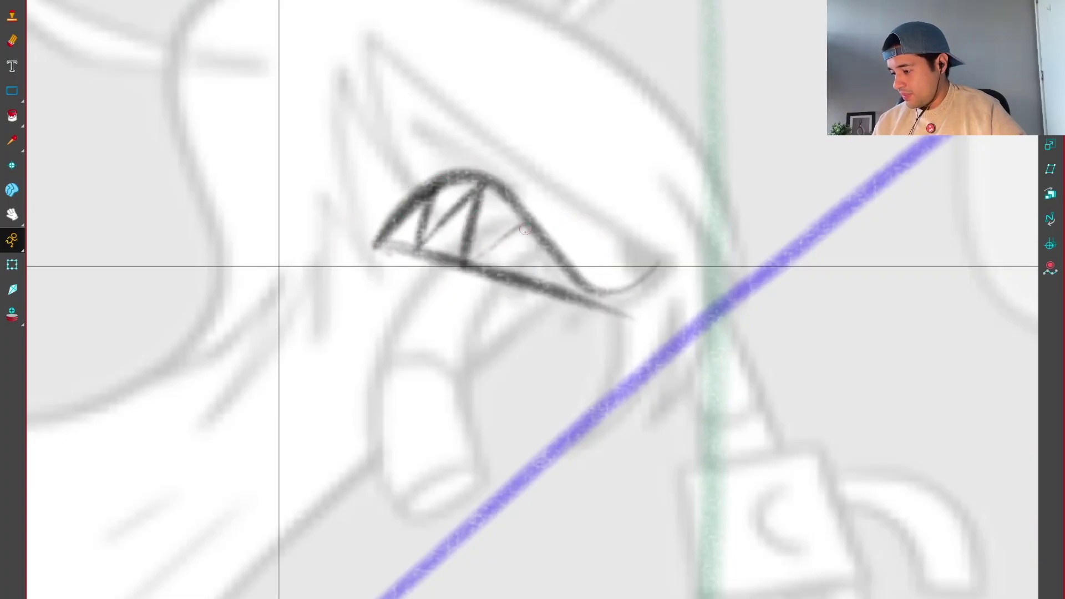
pyautogui.moveTo(525, 223); pyautogui.dragTo(521, 277)
pyautogui.hotkey('ctrl', 'z')
pyautogui.hotkey('ctrl', 'z')
pyautogui.hotkey('ctrl', 'z')
pyautogui.hotkey('ctrl', 'z')
pyautogui.hotkey('ctrl', 'z')
pyautogui.hotkey('ctrl', 'z')
pyautogui.hotkey('ctrl', 'z')
pyautogui.hotkey('ctrl', 'z')
pyautogui.hotkey('ctrl', 'z')
pyautogui.hotkey('ctrl', 'shift', 'z')
pyautogui.hotkey('ctrl', 'shift', 'z')
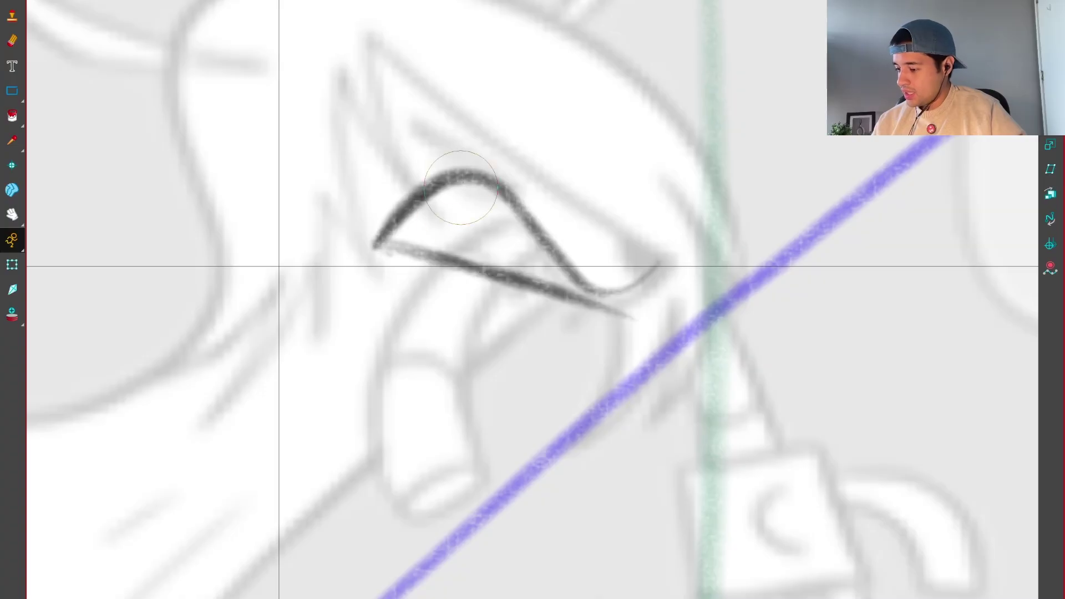
# Step: Draw pointed zigzag teeth in the left part of the right-hand head's mouth
pyautogui.moveTo(461, 183); pyautogui.dragTo(449, 247)
pyautogui.moveTo(515, 195); pyautogui.dragTo(453, 244)
pyautogui.moveTo(422, 193)
pyautogui.mouseDown()
pyautogui.moveTo(417, 254)
pyautogui.moveTo(369, 394)
pyautogui.mouseUp()
pyautogui.hotkey('ctrl', 'z')
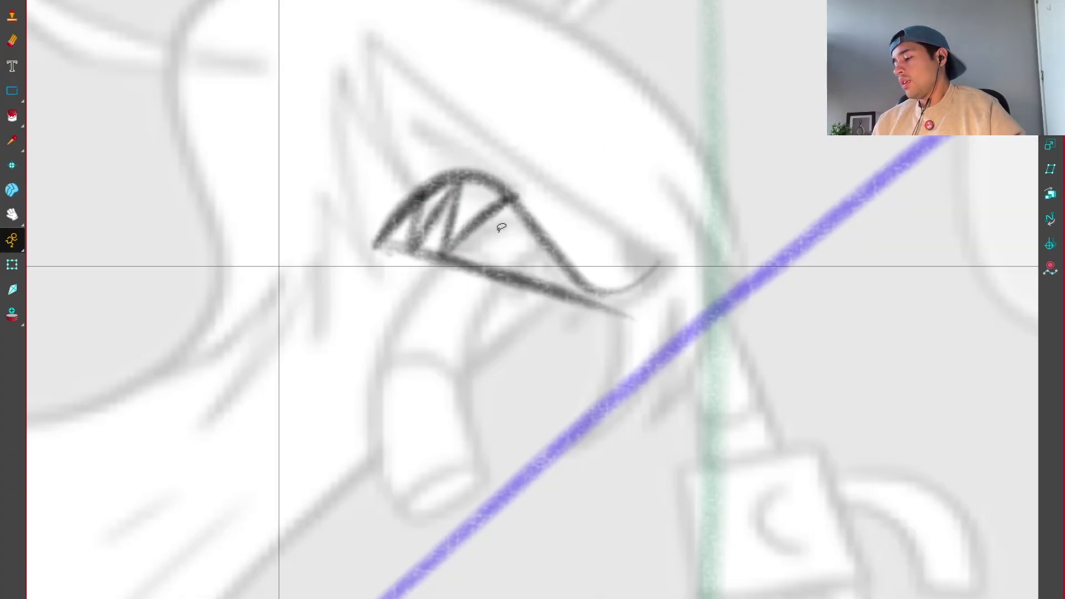
pyautogui.hotkey('ctrl', 'z')
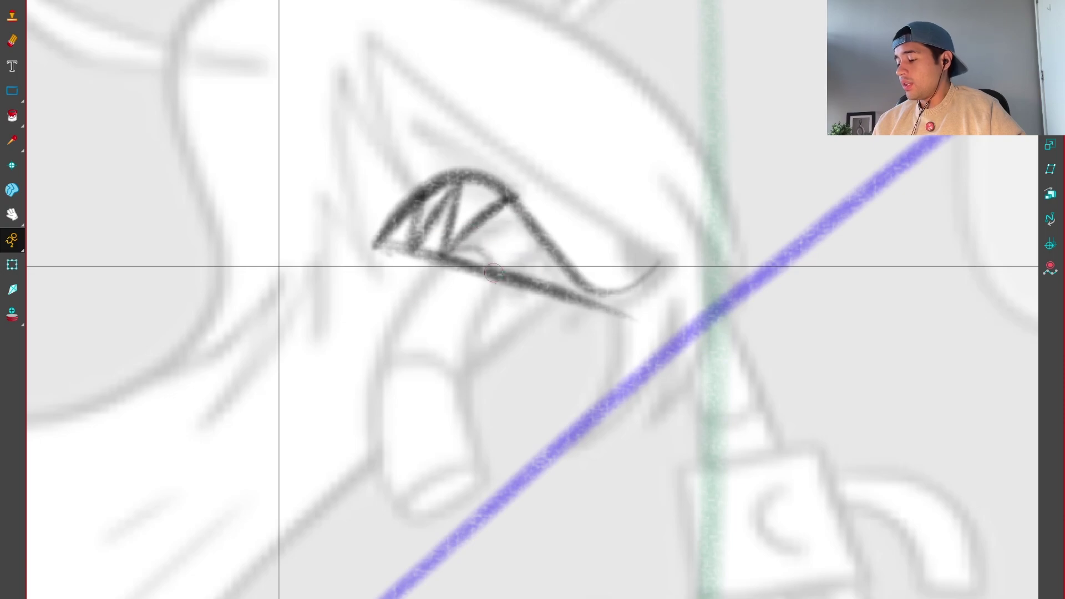
# Step: Draw the long curved tongue hanging from the right-hand head's mouth over the faint sketch beneath
pyautogui.moveTo(438, 259)
pyautogui.mouseDown()
pyautogui.moveTo(500, 275)
pyautogui.moveTo(383, 394)
pyautogui.moveTo(411, 511)
pyautogui.mouseUp()
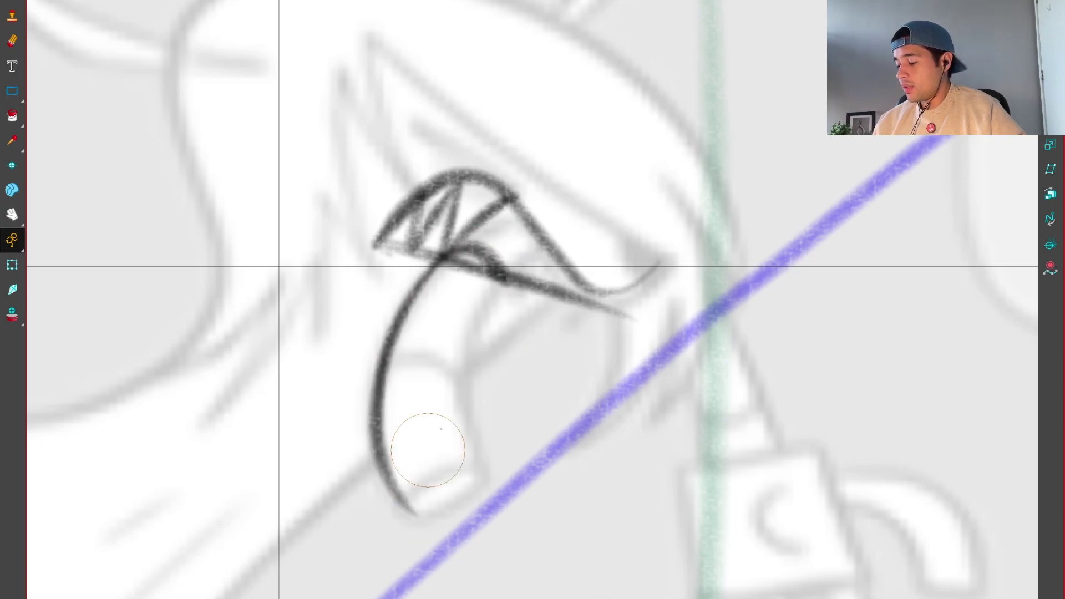
pyautogui.moveTo(492, 273)
pyautogui.mouseDown()
pyautogui.moveTo(494, 457)
pyautogui.moveTo(474, 416)
pyautogui.moveTo(496, 472)
pyautogui.moveTo(493, 462)
pyautogui.moveTo(432, 488)
pyautogui.moveTo(421, 480)
pyautogui.moveTo(487, 470)
pyautogui.mouseUp()
pyautogui.press('1')
pyautogui.press('1')
pyautogui.press('2')
pyautogui.press('2')
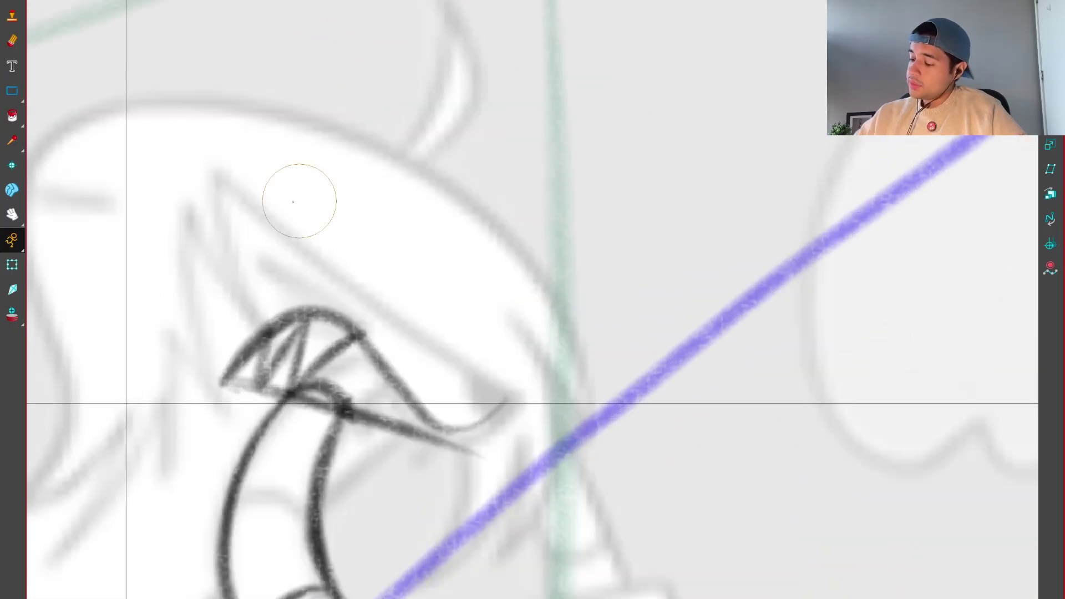
# Step: Draw a long sweeping curve from the hair over the mouth to its right corner, and add a pointed tooth there
pyautogui.moveTo(221, 156)
pyautogui.mouseDown()
pyautogui.moveTo(453, 316)
pyautogui.moveTo(323, 267)
pyautogui.moveTo(571, 321)
pyautogui.mouseUp()
pyautogui.hotkey('ctrl', 'z')
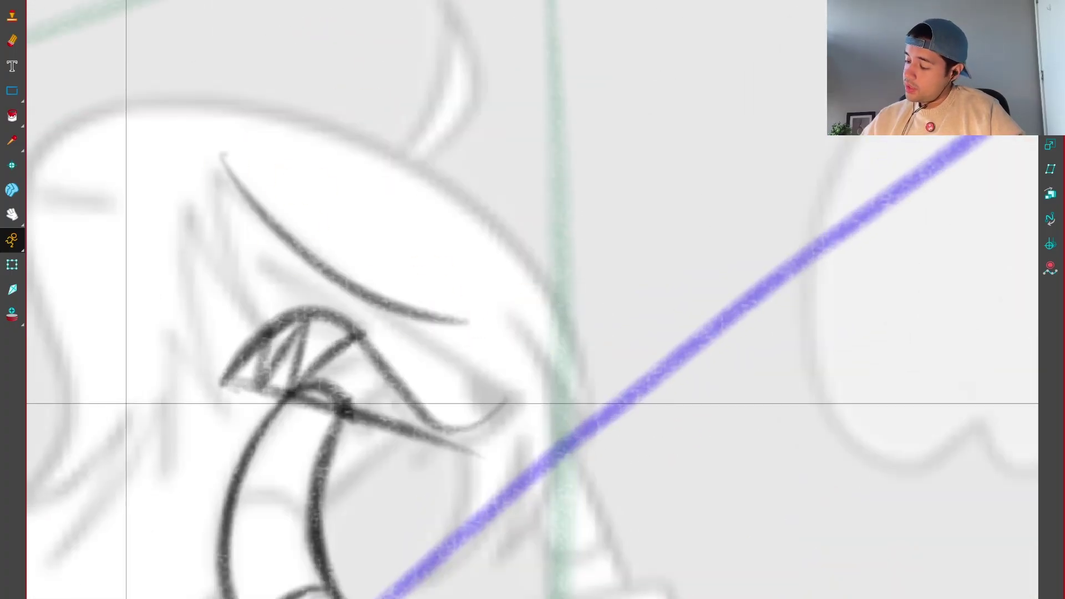
pyautogui.hotkey('ctrl', 'z')
pyautogui.moveTo(212, 162)
pyautogui.mouseDown()
pyautogui.moveTo(511, 351)
pyautogui.moveTo(536, 340)
pyautogui.moveTo(522, 388)
pyautogui.mouseUp()
pyautogui.moveTo(536, 339)
pyautogui.mouseDown()
pyautogui.moveTo(494, 403)
pyautogui.moveTo(531, 342)
pyautogui.mouseUp()
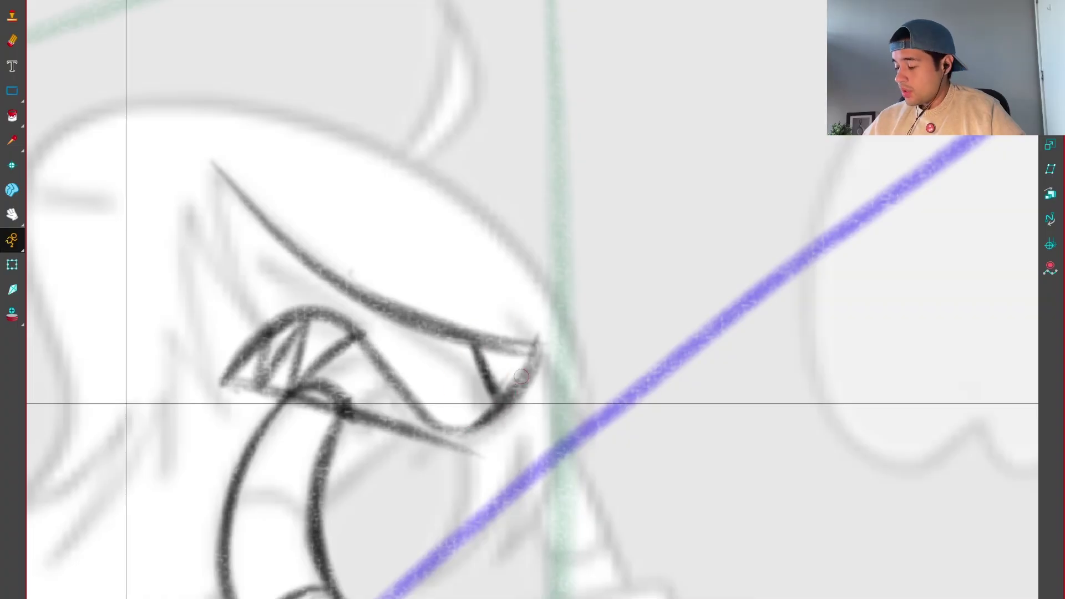
# Step: Draw the curved underside of the creature's right-hand foot and a rightward arrow beneath it along the green base edge
pyautogui.scroll(-5, 608, 244)
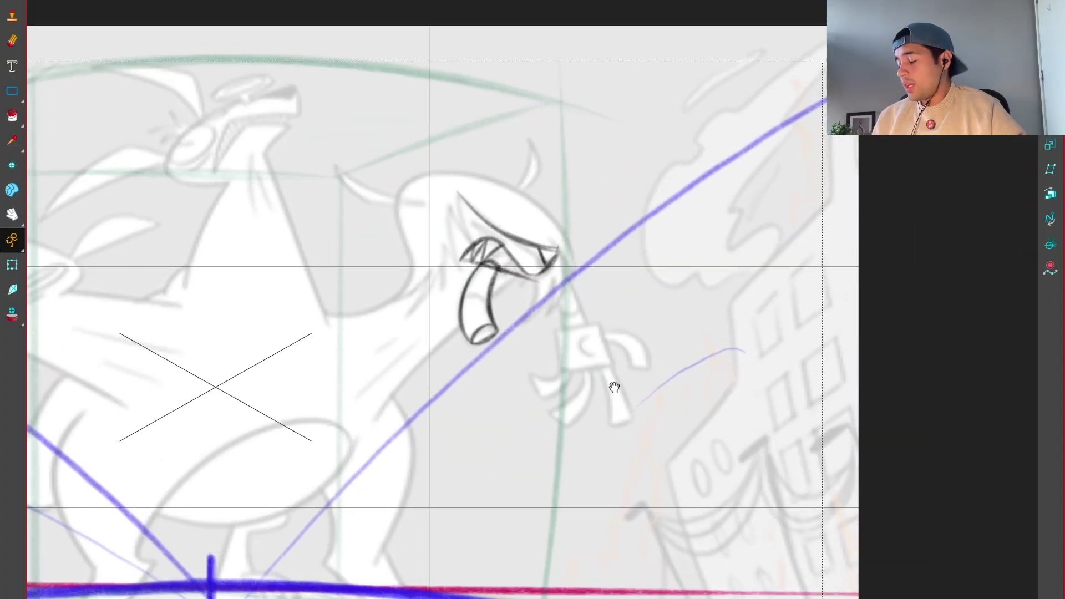
pyautogui.moveTo(653, 400)
pyautogui.mouseDown()
pyautogui.moveTo(705, 355)
pyautogui.moveTo(644, 432)
pyautogui.moveTo(730, 322)
pyautogui.mouseUp()
pyautogui.moveTo(651, 433); pyautogui.dragTo(628, 400)
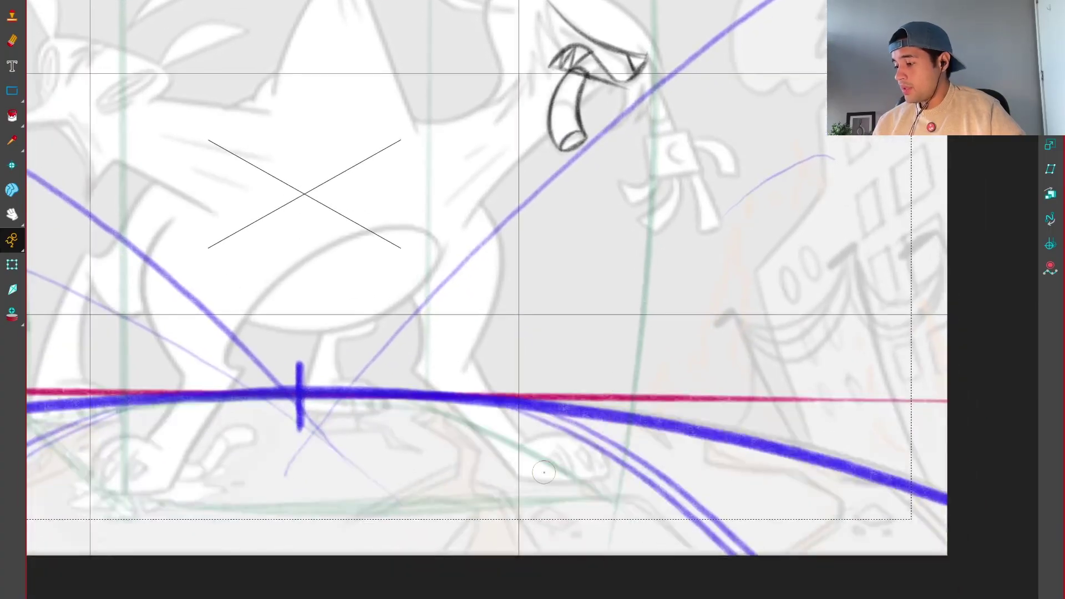
pyautogui.scroll(-2, 544, 472)
pyautogui.scroll(2, 492, 448)
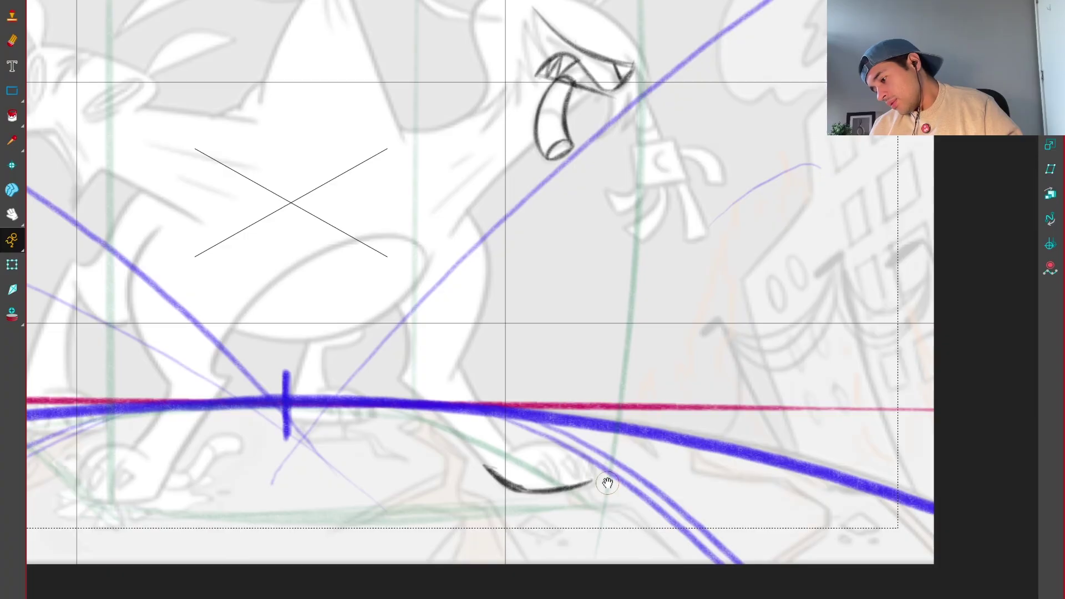
pyautogui.scroll(2, 607, 483)
pyautogui.moveTo(450, 427); pyautogui.dragTo(610, 413)
pyautogui.moveTo(577, 432); pyautogui.dragTo(589, 406)
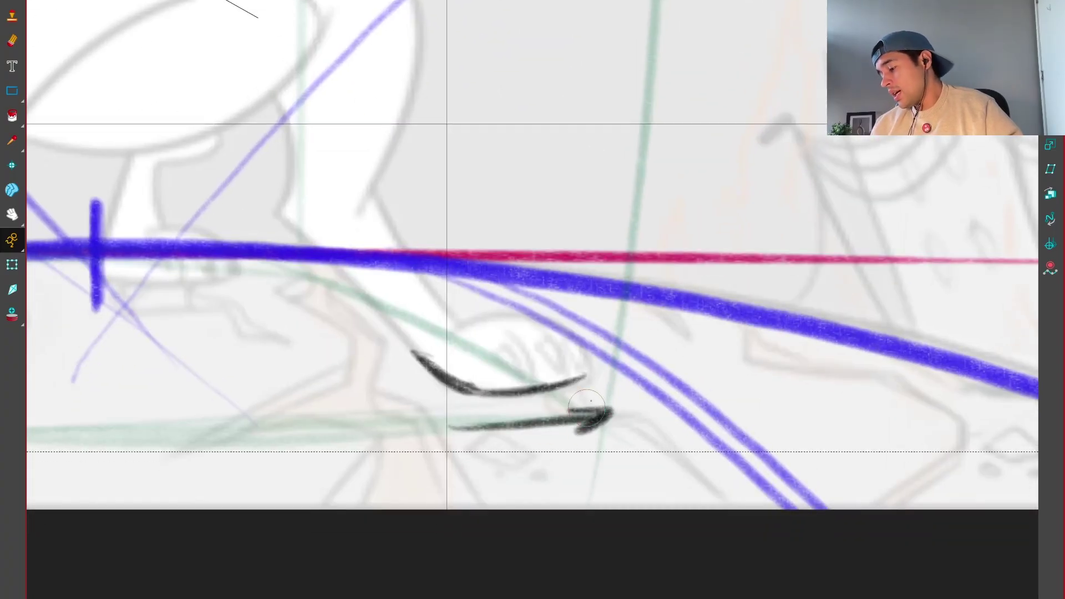
# Step: Close the foot's shape with a thin inner contour and an arched top sloping down to the toe tip
pyautogui.scroll(1, 533, 371)
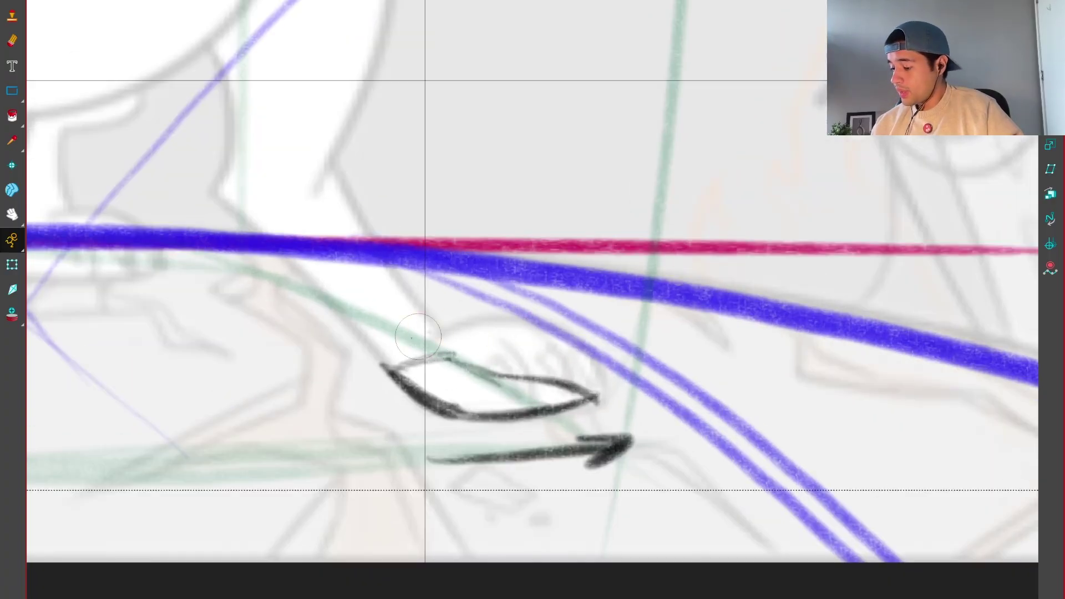
pyautogui.moveTo(411, 337)
pyautogui.mouseDown()
pyautogui.moveTo(505, 316)
pyautogui.moveTo(576, 364)
pyautogui.moveTo(530, 346)
pyautogui.moveTo(586, 375)
pyautogui.mouseUp()
pyautogui.scroll(-3, 592, 392)
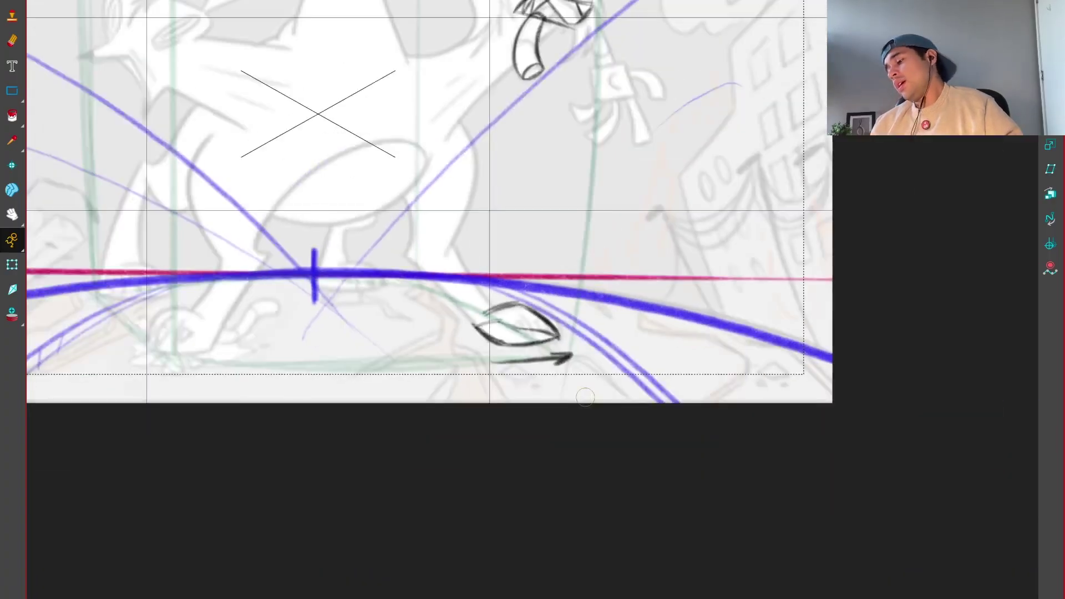
pyautogui.scroll(3, 570, 397)
pyautogui.scroll(-2, 618, 348)
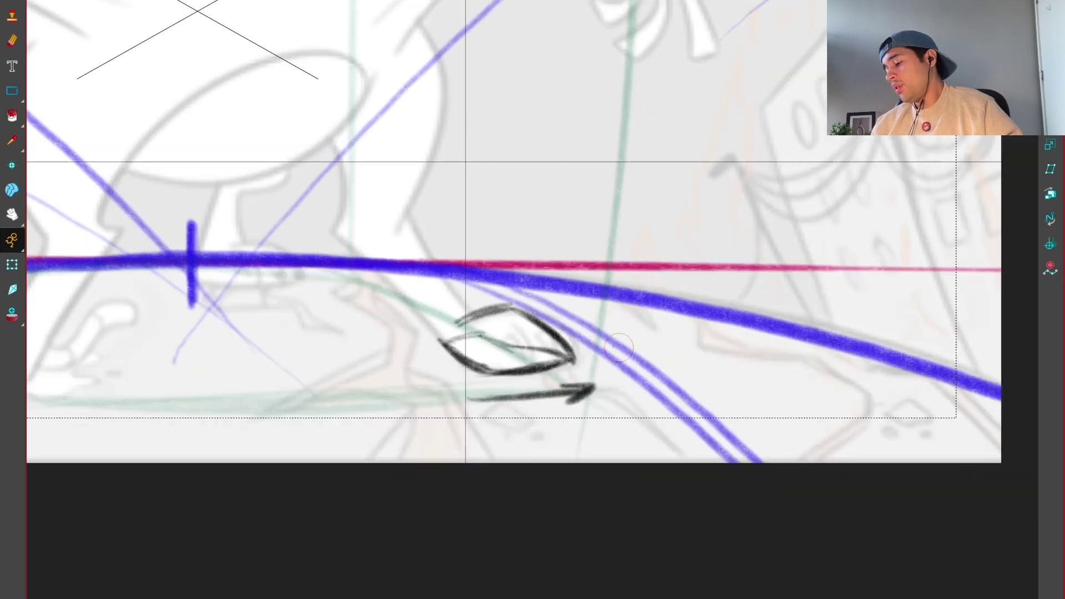
# Step: Select the arched stroke on top of the foot and shift it slightly right and up to meet the front curve
pyautogui.scroll(3, 559, 345)
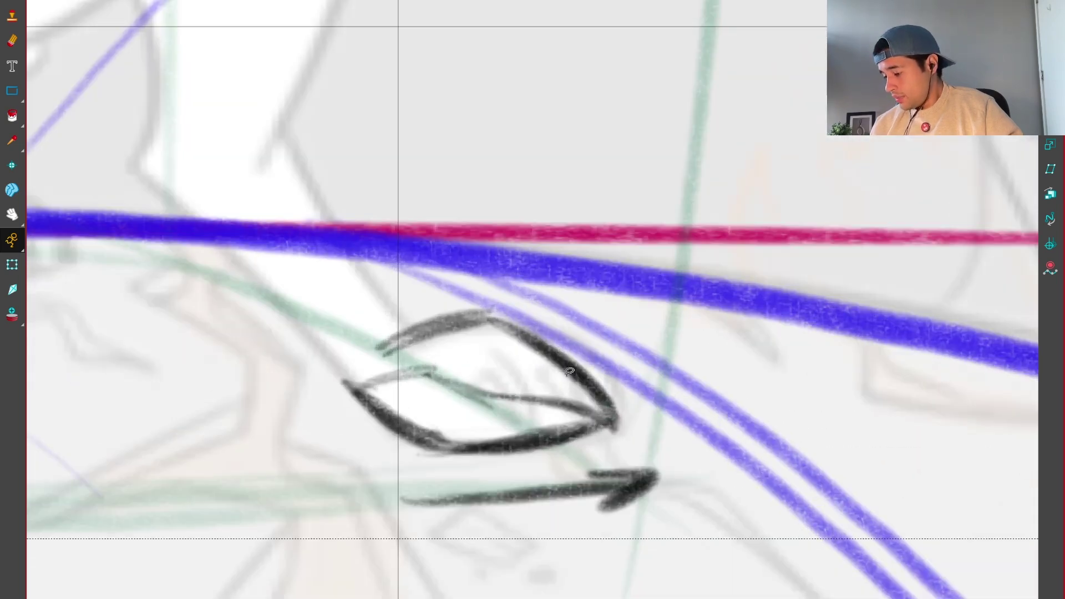
pyautogui.click(580, 304)
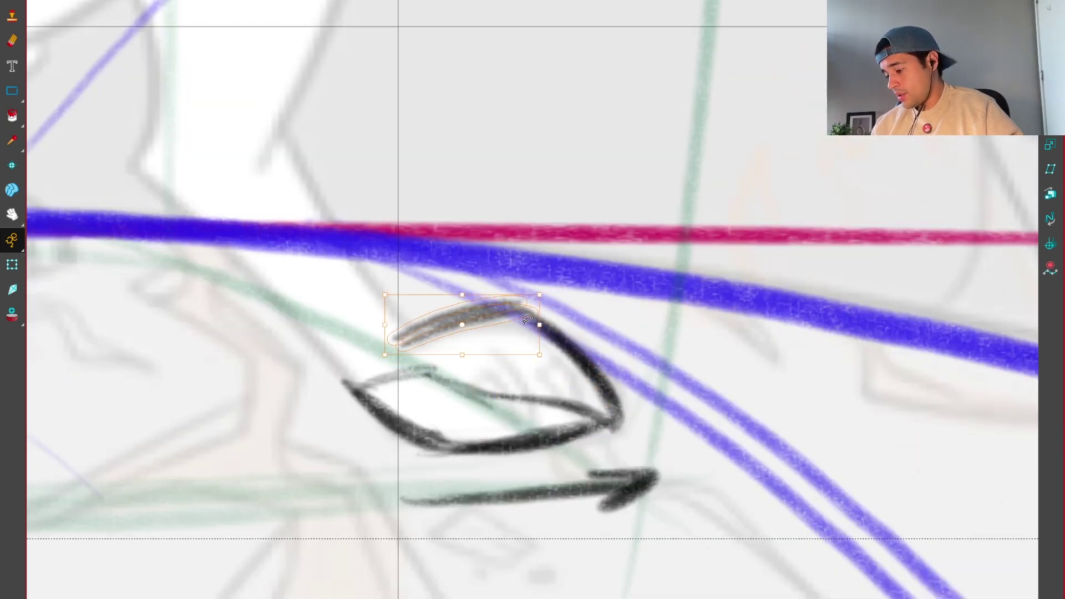
pyautogui.click(486, 318)
pyautogui.scroll(-3, 542, 354)
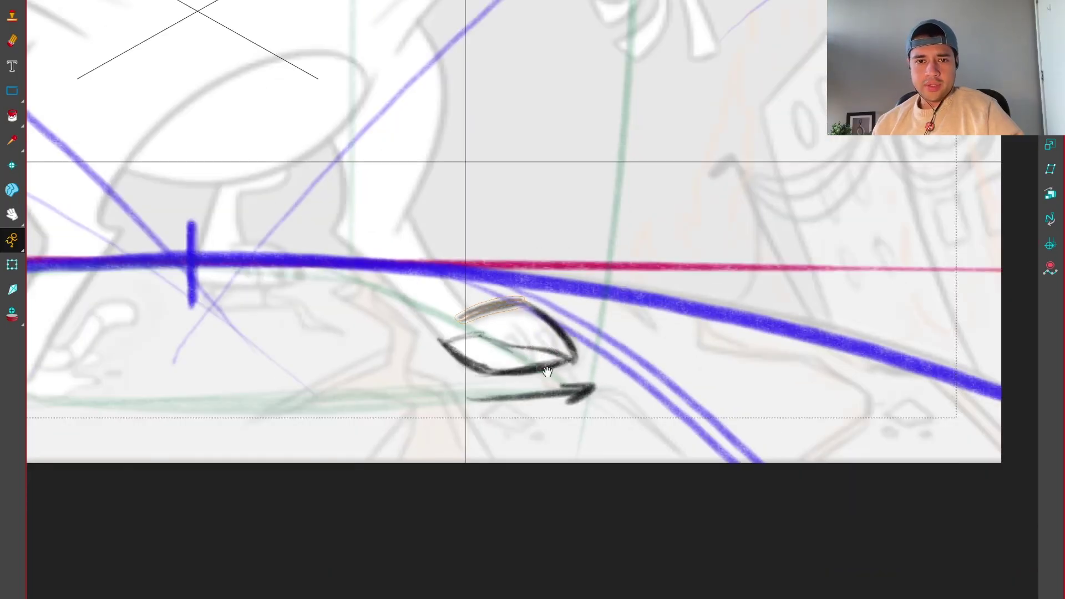
pyautogui.moveTo(547, 371); pyautogui.dragTo(543, 420)
# Step: Sketch the toes as short looping strokes inside the right-hand foot's outline
pyautogui.scroll(2, 598, 270)
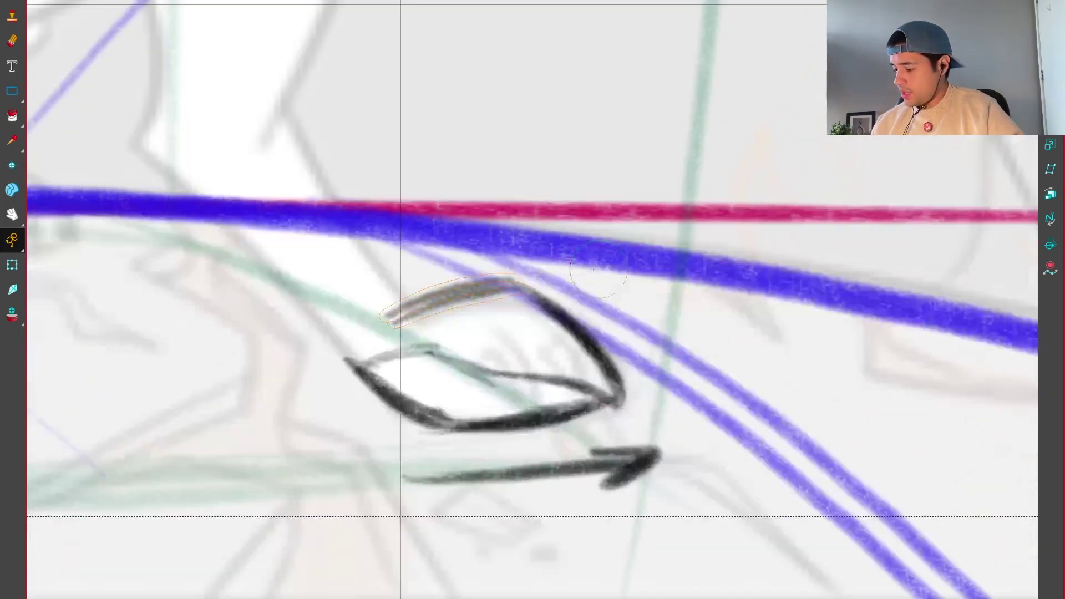
pyautogui.scroll(1, 598, 270)
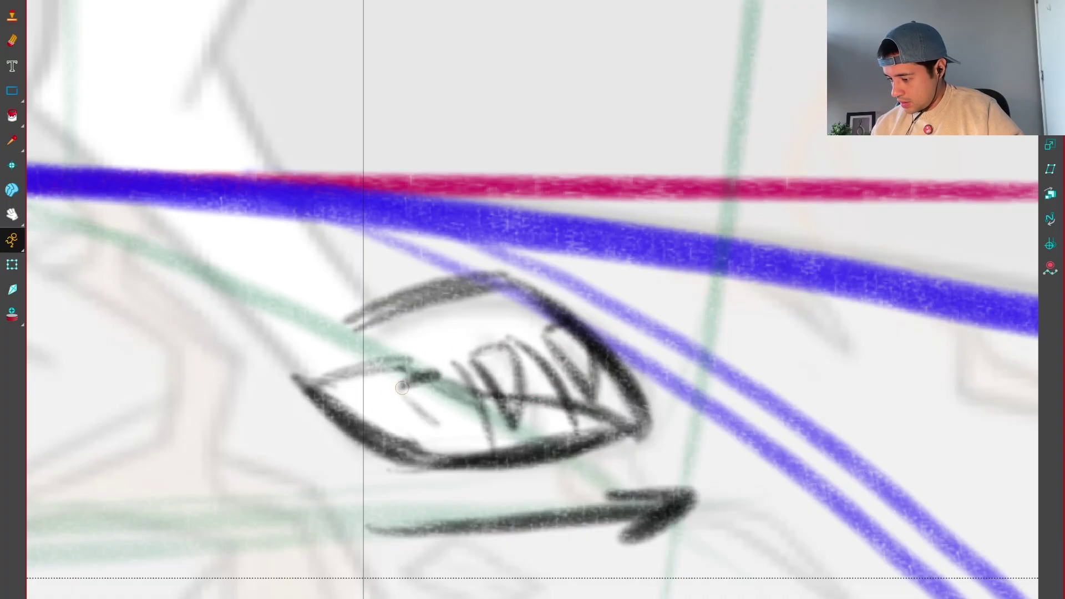
pyautogui.scroll(-10, 447, 431)
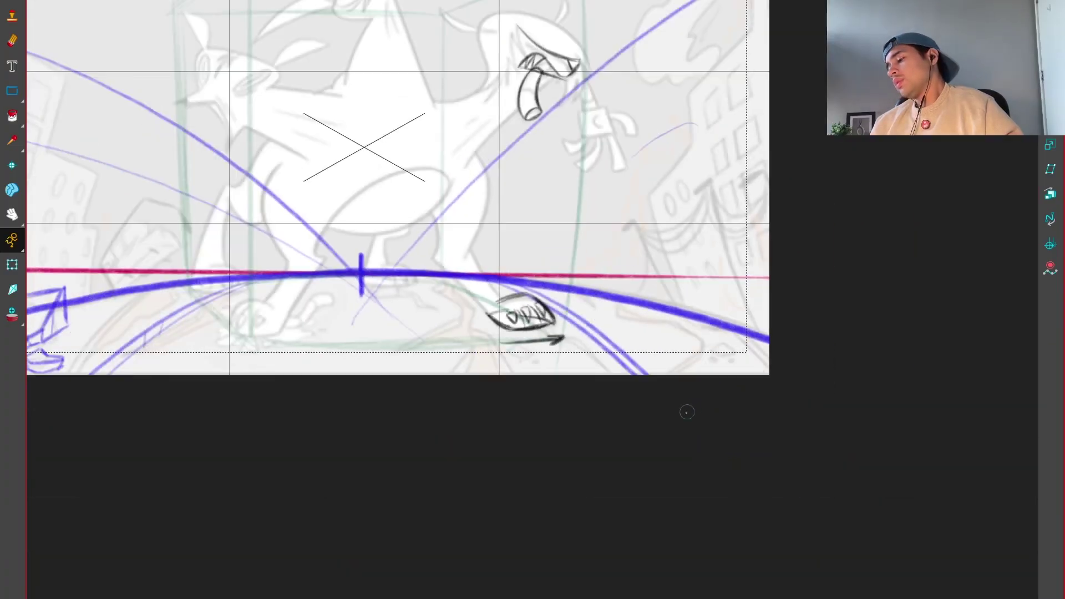
# Step: Sketch both sides of the right-hand leg in black, bending outward at the knee and running down into the foot
pyautogui.scroll(3, 624, 376)
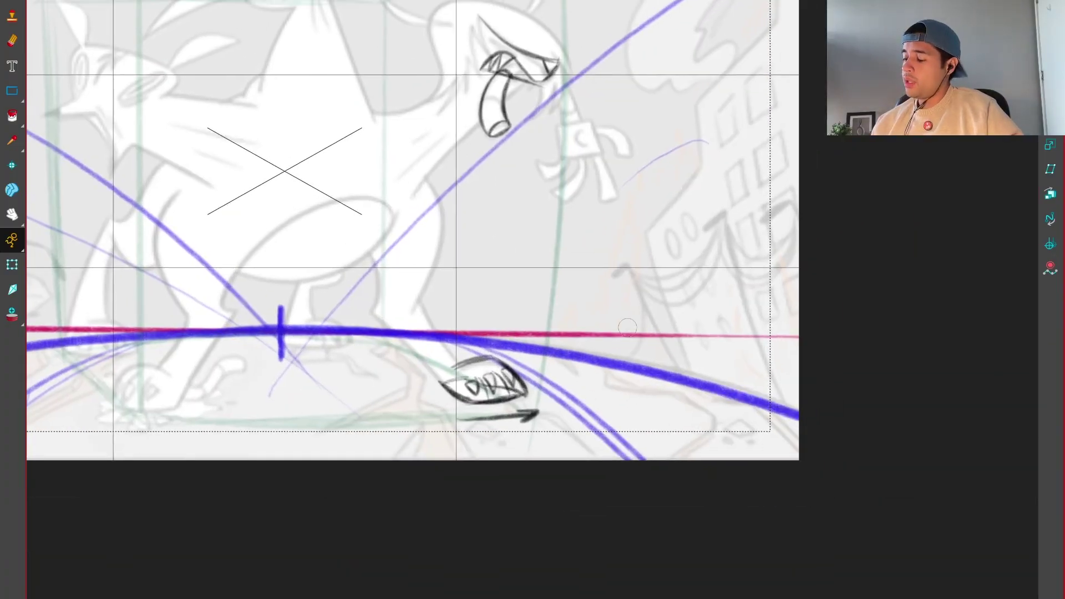
pyautogui.scroll(3, 580, 284)
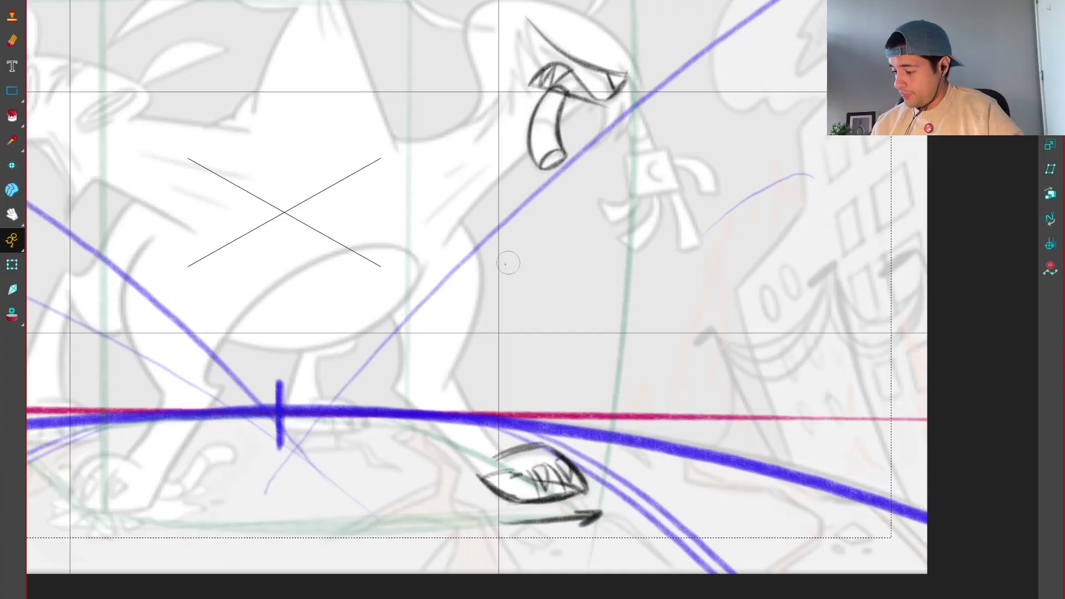
pyautogui.moveTo(532, 315); pyautogui.dragTo(453, 388)
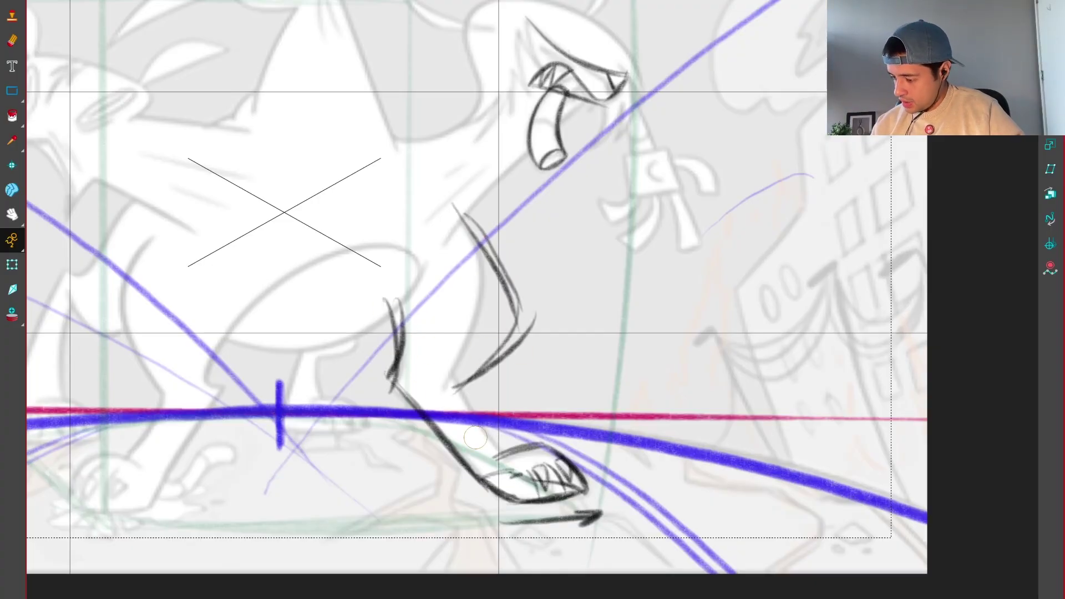
pyautogui.scroll(-4, 480, 434)
pyautogui.scroll(2, 481, 433)
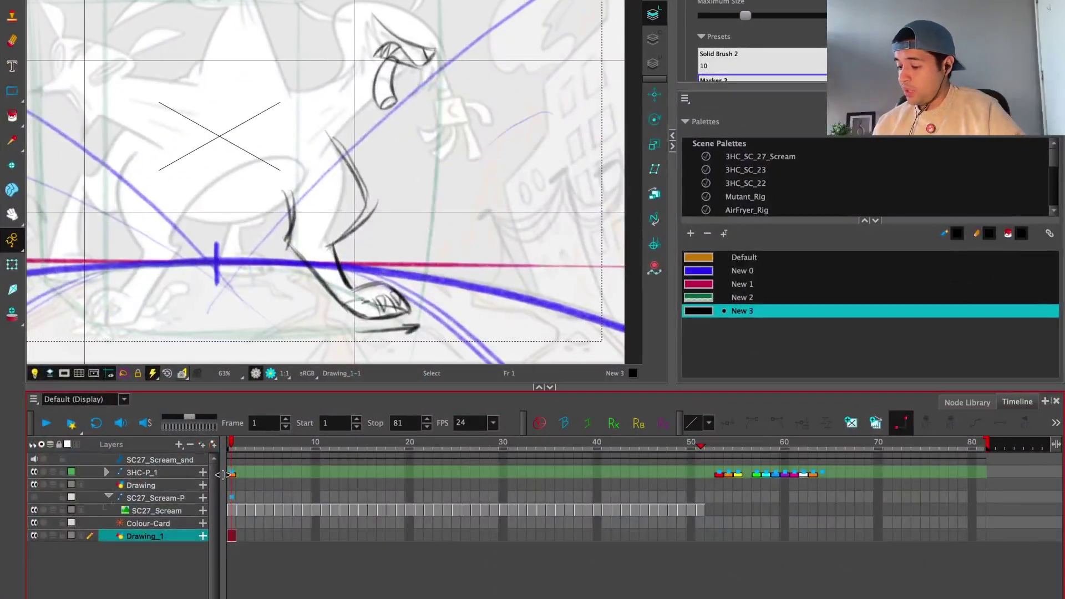
# Step: Select the 3HC-P_1 layer and enable the composite in the 3HC_V04 node group to display the rig over the storyboard
pyautogui.click(231, 470)
pyautogui.click(12, 266)
pyautogui.scroll(-2, 533, 173)
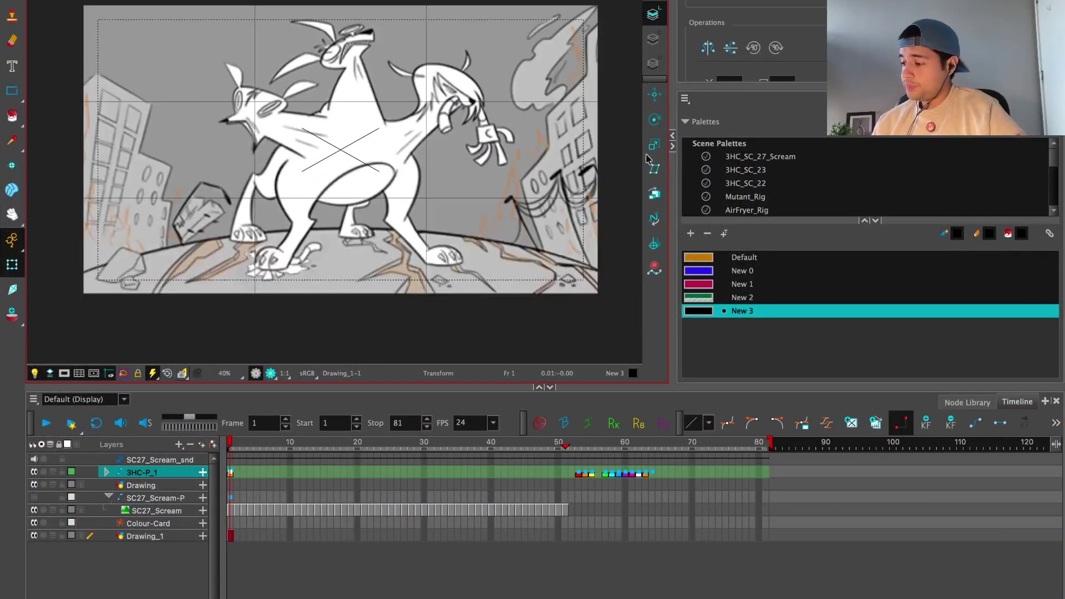
pyautogui.click(655, 95)
pyautogui.click(979, 102)
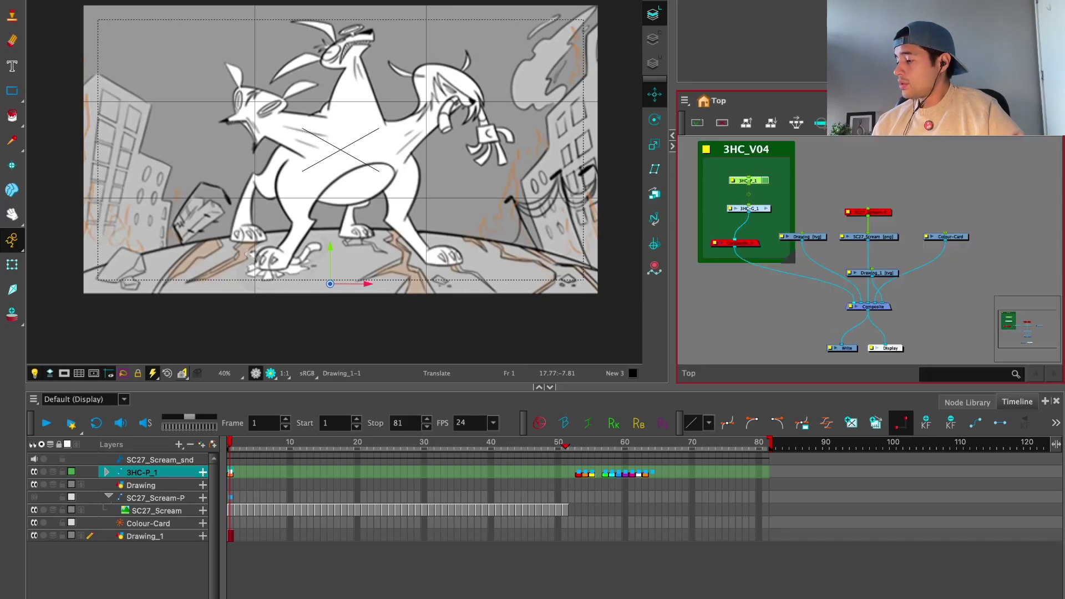
pyautogui.click(752, 246)
pyautogui.scroll(2, 463, 170)
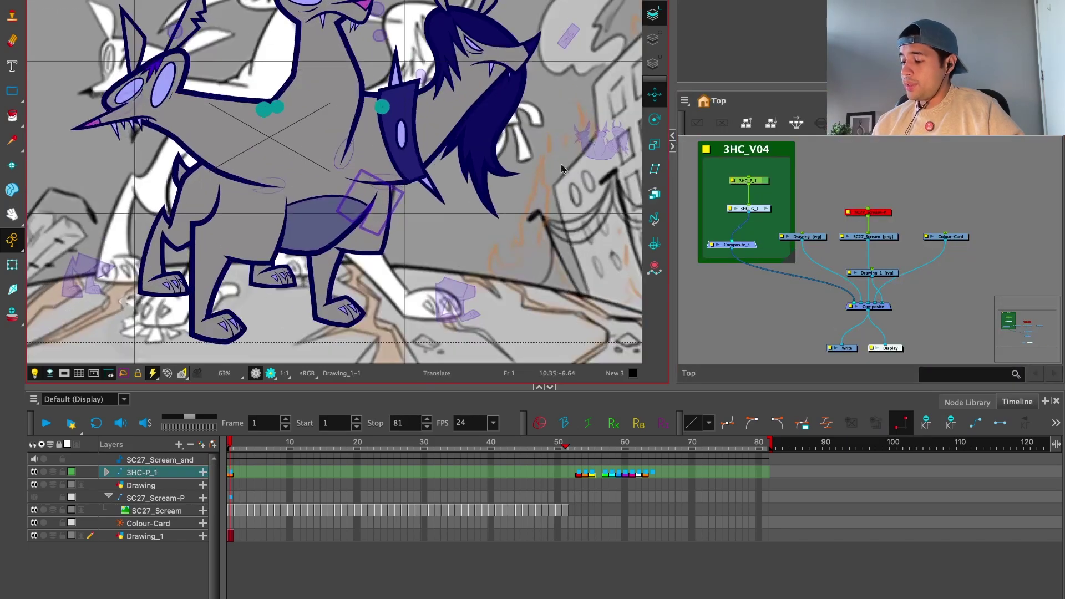
pyautogui.moveTo(18, 242); pyautogui.dragTo(72, 270)
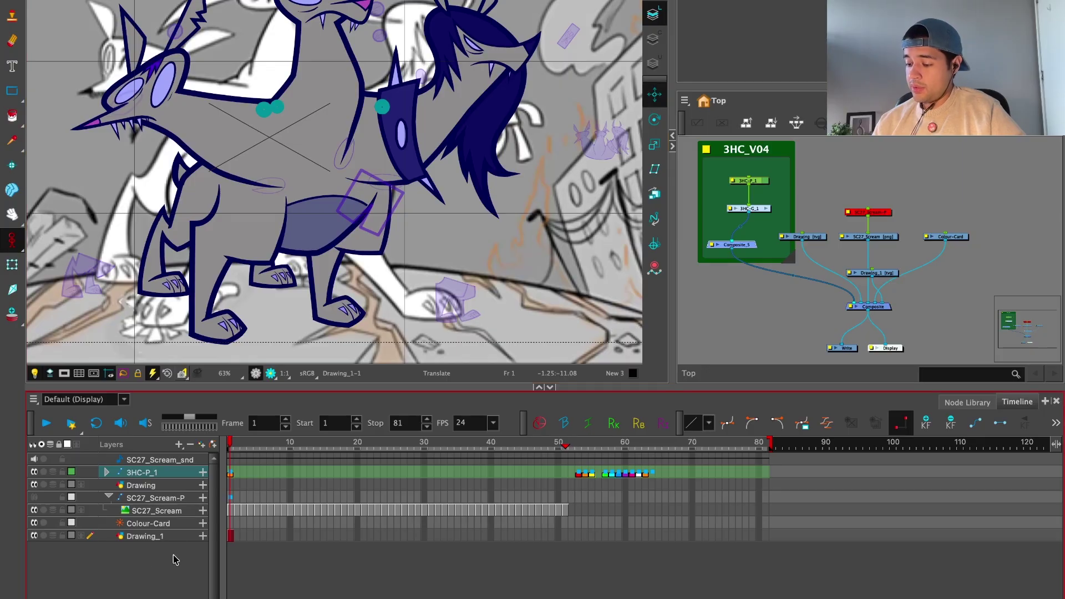
pyautogui.moveTo(445, 283)
pyautogui.mouseDown()
pyautogui.moveTo(418, 268)
pyautogui.moveTo(439, 271)
pyautogui.mouseUp()
pyautogui.moveTo(11, 240); pyautogui.dragTo(73, 232)
pyautogui.scroll(1, 283, 313)
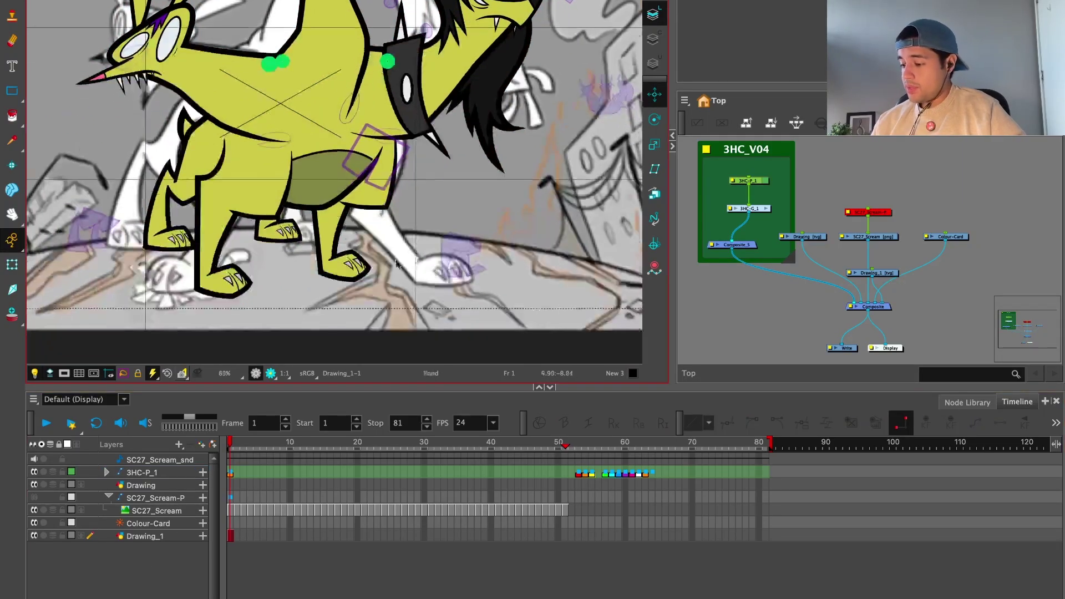
# Step: Collapse the SC27_Scream-P layer and lock the Drawing, SC27_Scream-P, Colour-Card and Drawing_1 layers
pyautogui.click(282, 313)
pyautogui.click(110, 486)
pyautogui.click(108, 495)
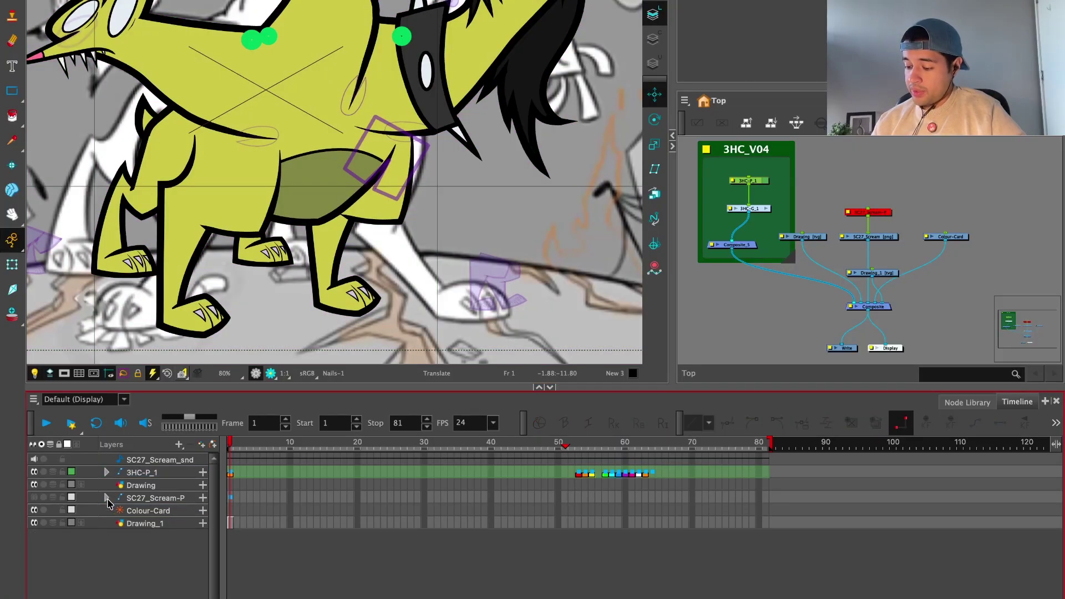
pyautogui.click(141, 485)
pyautogui.click(62, 484)
pyautogui.click(62, 497)
pyautogui.click(62, 510)
pyautogui.click(62, 523)
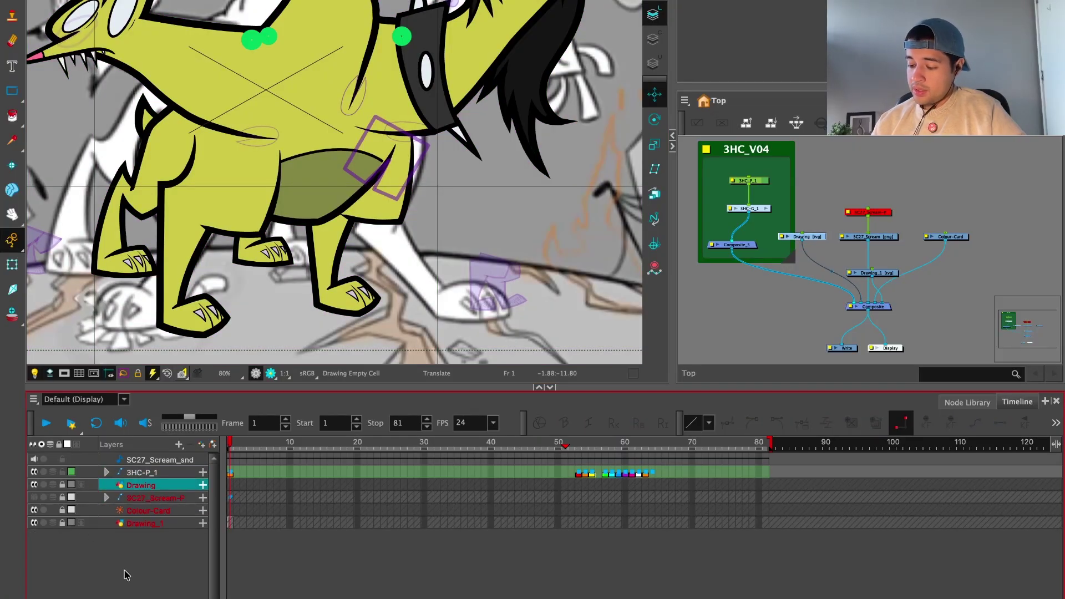
pyautogui.click(124, 571)
# Step: Move the rig's right-hand foot outward and down onto the storyboard foot, stretching the leg diagonally with it
pyautogui.click(361, 296)
pyautogui.press('b')
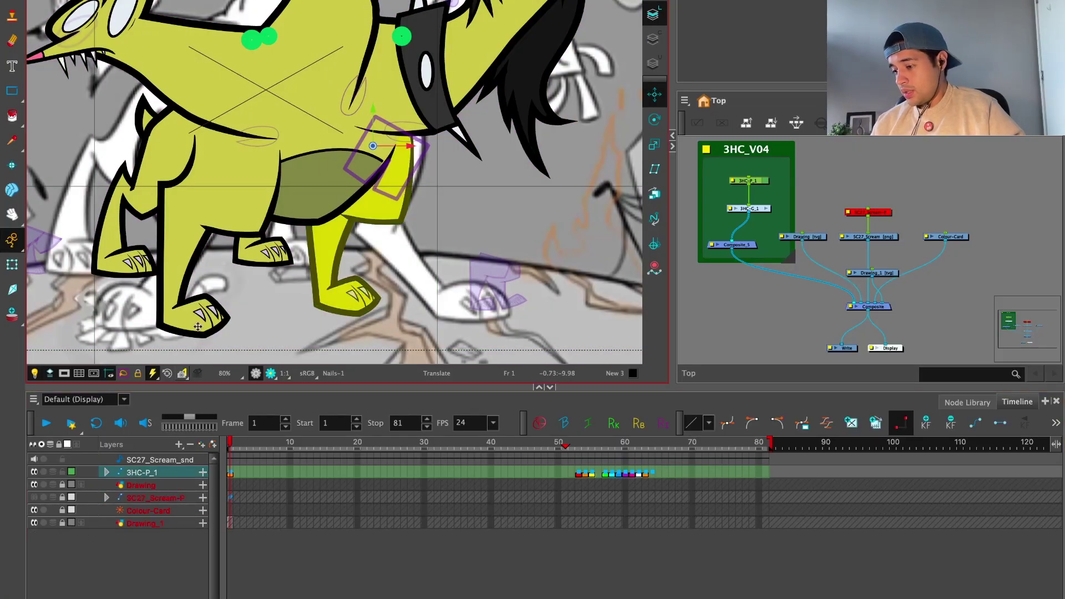
pyautogui.click(12, 267)
pyautogui.moveTo(409, 323); pyautogui.dragTo(471, 293)
pyautogui.scroll(2, 452, 221)
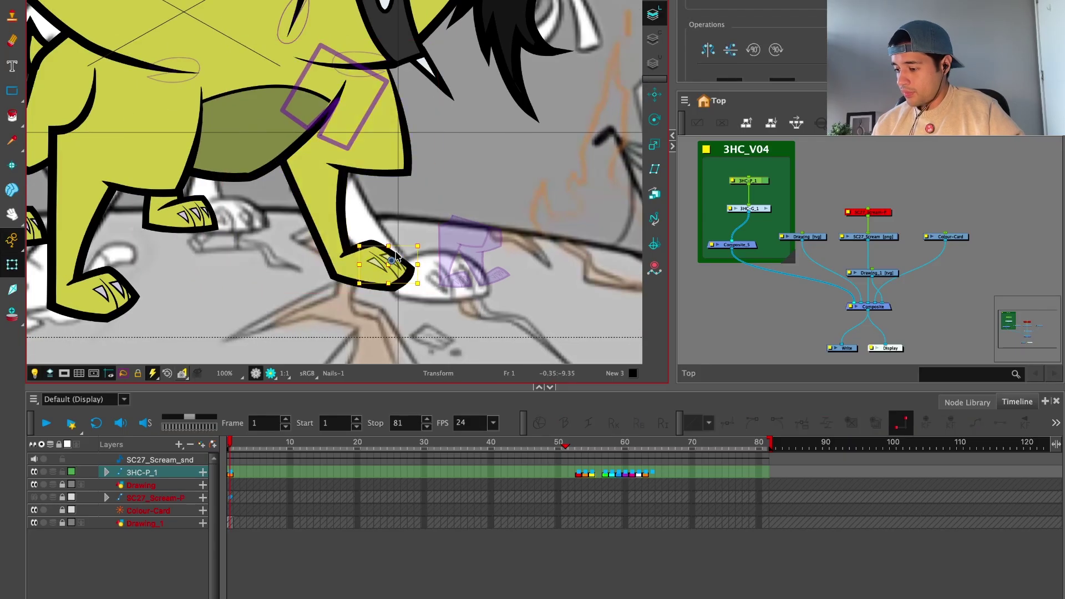
pyautogui.moveTo(388, 233); pyautogui.dragTo(444, 283)
pyautogui.scroll(-2, 443, 282)
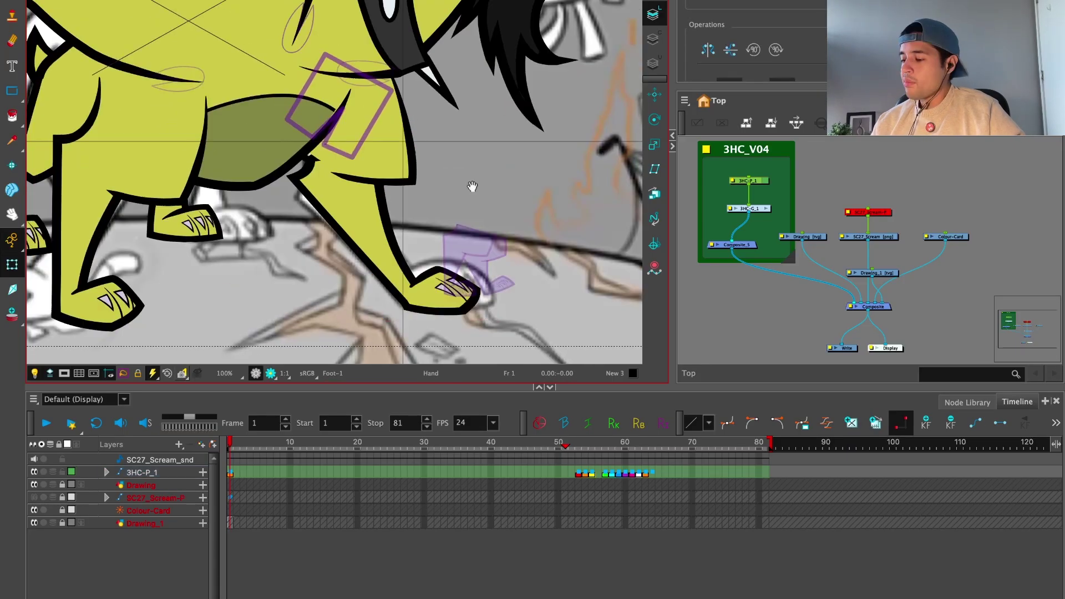
# Step: Rotate the rig's left head clockwise so its snout tilts upward and shift it left onto the storyboard head
pyautogui.click(274, 234)
pyautogui.scroll(2, 274, 235)
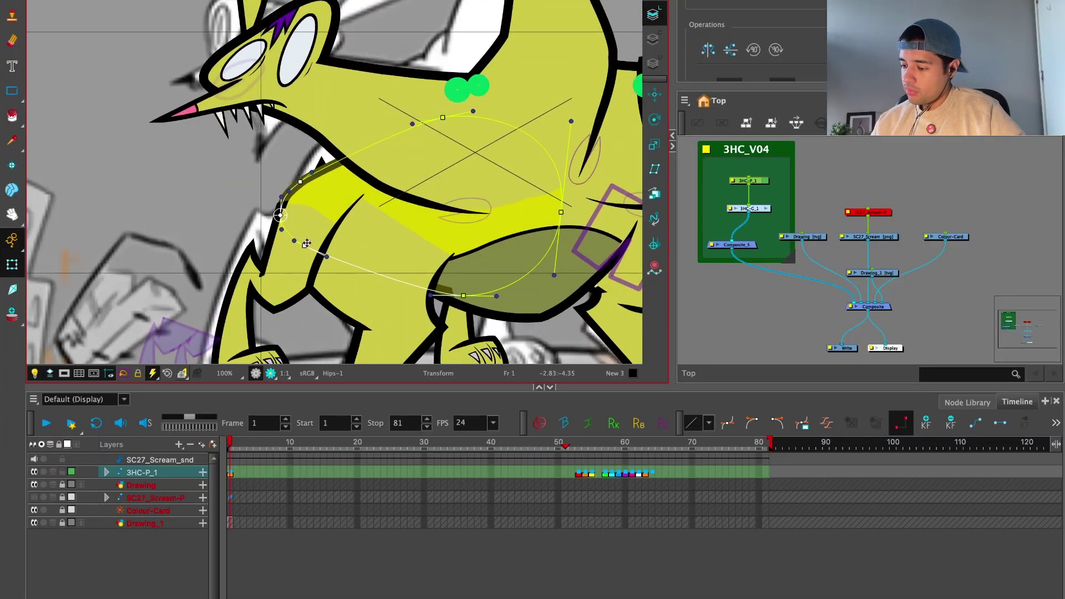
pyautogui.click(233, 133)
pyautogui.click(332, 111)
pyautogui.scroll(3, 297, 175)
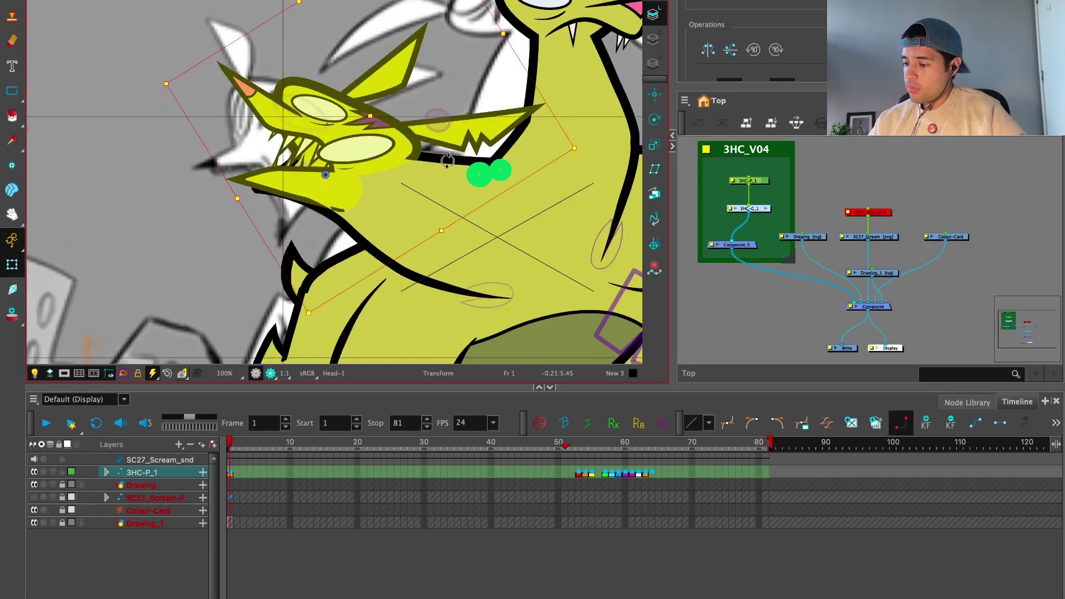
pyautogui.click(465, 105)
pyautogui.moveTo(465, 106); pyautogui.dragTo(427, 106)
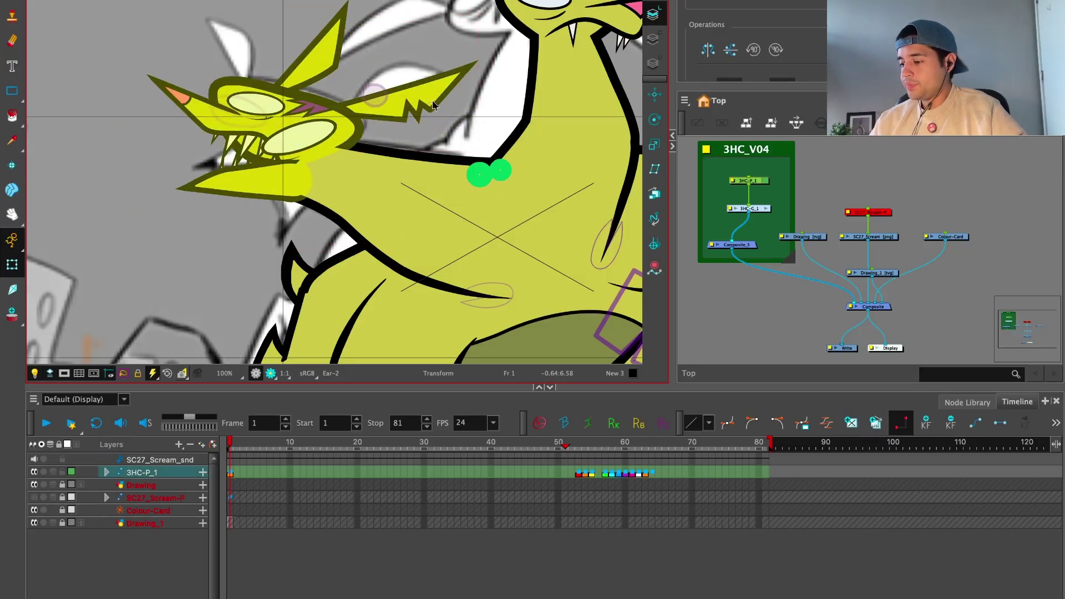
# Step: Try the next drawing substitution for the left head's upper mouth and return to the previous drawing
pyautogui.click(448, 110)
pyautogui.click(224, 129)
pyautogui.click(212, 130)
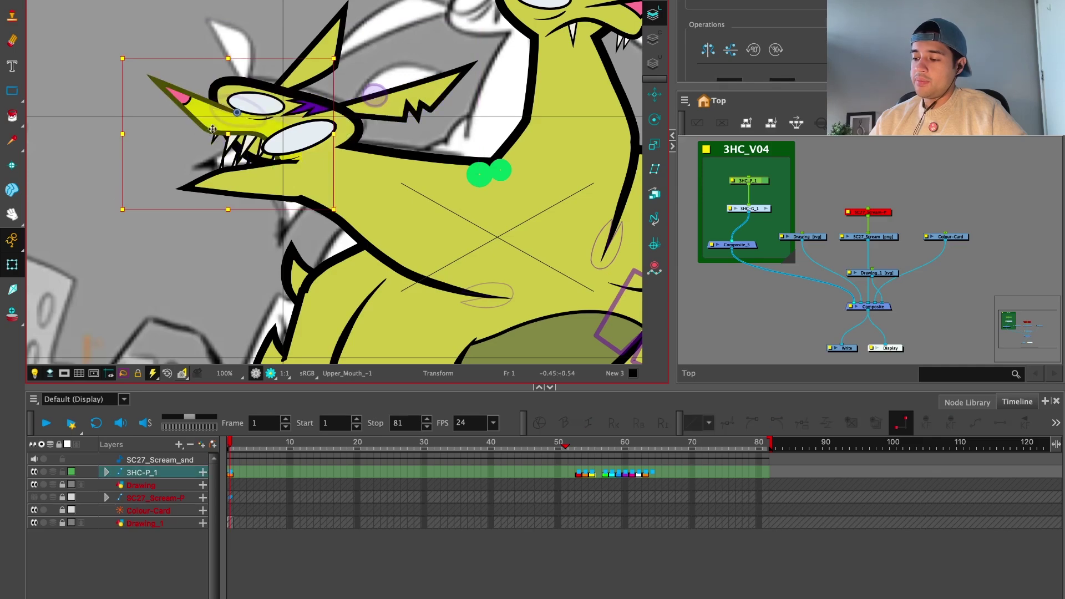
pyautogui.press('=')
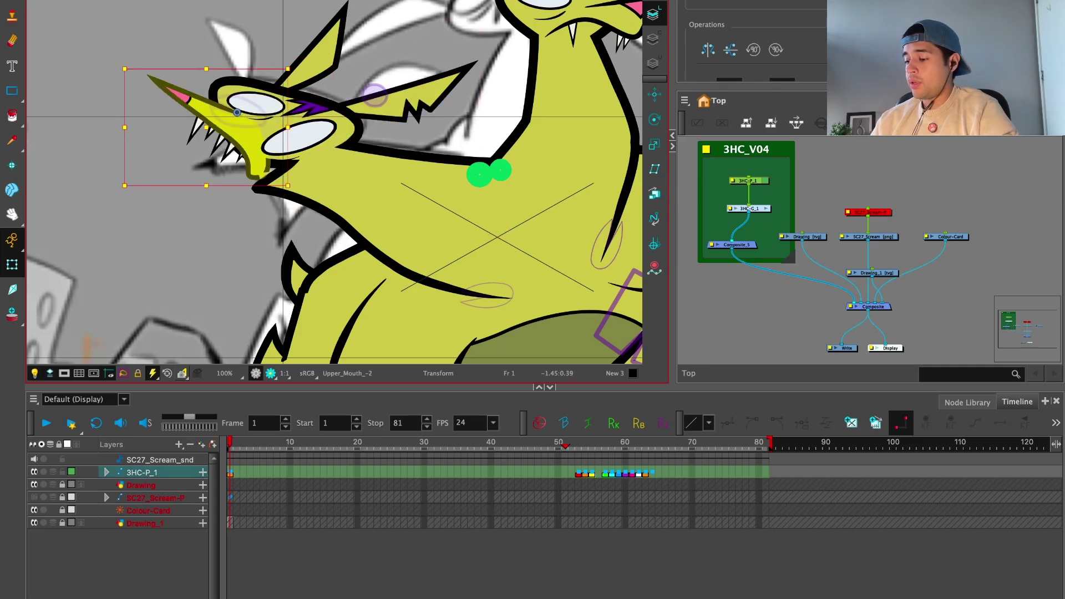
pyautogui.press('-')
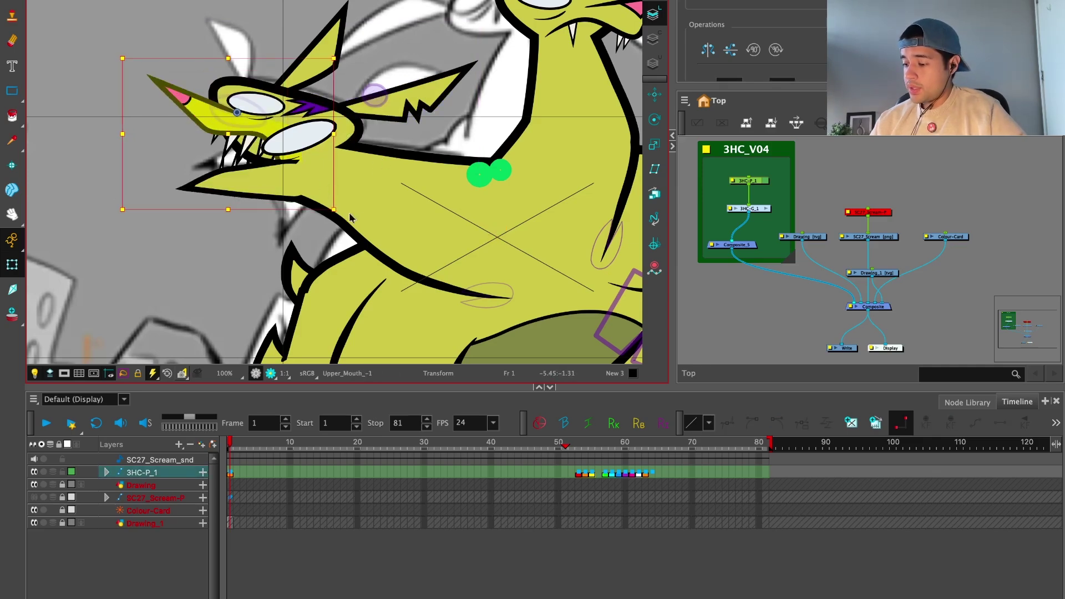
# Step: Open the left head's mouth by rotating the upper jaw to point left and swinging the lower jaw steeply downward
pyautogui.moveTo(349, 216); pyautogui.dragTo(361, 173)
pyautogui.scroll(-3, 357, 178)
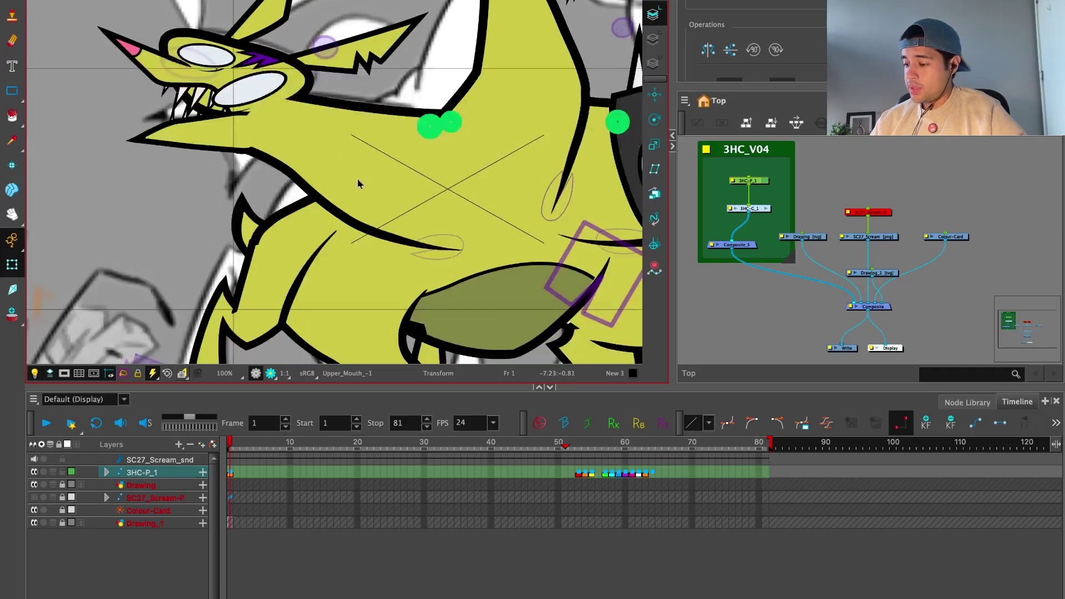
pyautogui.click(277, 160)
pyautogui.moveTo(294, 173)
pyautogui.mouseDown()
pyautogui.moveTo(238, 114)
pyautogui.moveTo(294, 173)
pyautogui.moveTo(357, 179)
pyautogui.mouseUp()
pyautogui.scroll(2, 258, 142)
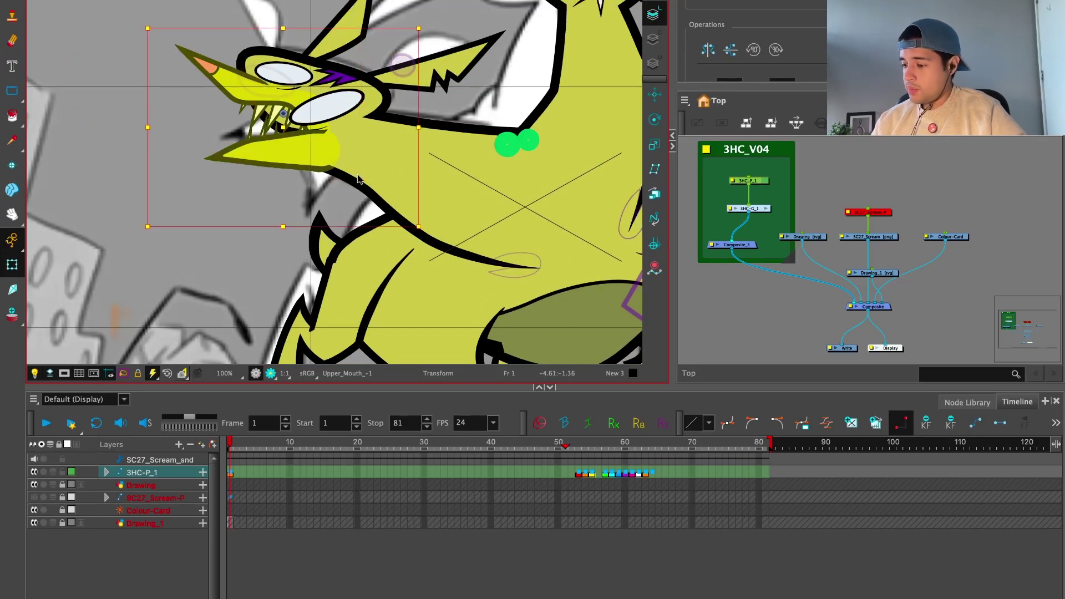
pyautogui.moveTo(432, 270)
pyautogui.mouseDown()
pyautogui.moveTo(440, 210)
pyautogui.moveTo(399, 183)
pyautogui.moveTo(324, 170)
pyautogui.moveTo(440, 178)
pyautogui.moveTo(444, 207)
pyautogui.moveTo(363, 168)
pyautogui.moveTo(339, 189)
pyautogui.mouseUp()
pyautogui.click(339, 177)
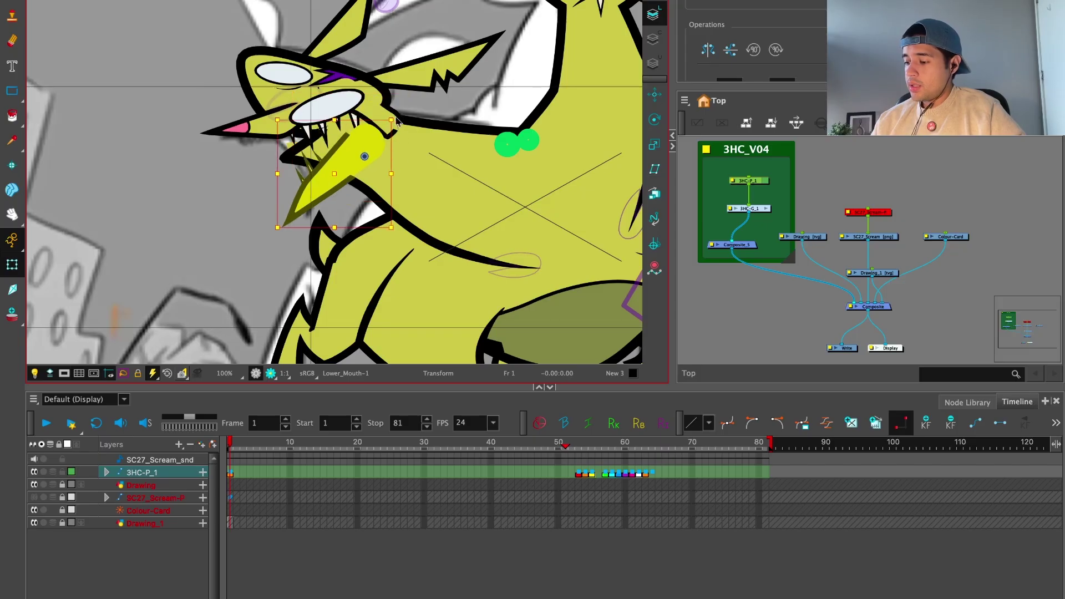
pyautogui.moveTo(396, 115); pyautogui.dragTo(387, 108)
pyautogui.moveTo(340, 169); pyautogui.dragTo(342, 159)
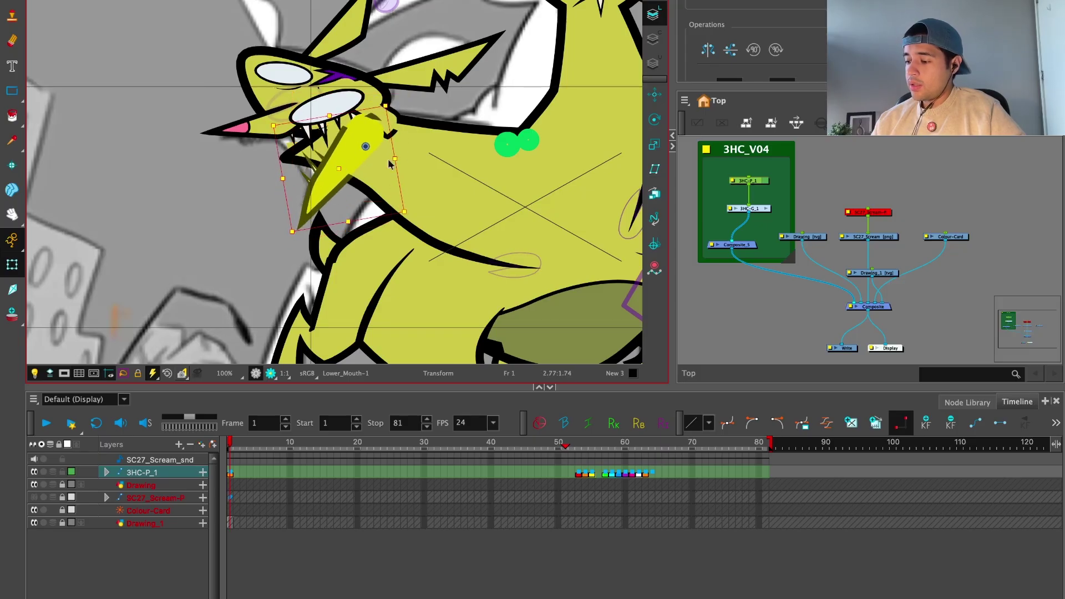
# Step: Reshape the back of the left head's upper mouth by pulling its contour points inward, clear of the cheek outline
pyautogui.click(392, 134)
pyautogui.moveTo(392, 134); pyautogui.dragTo(402, 128)
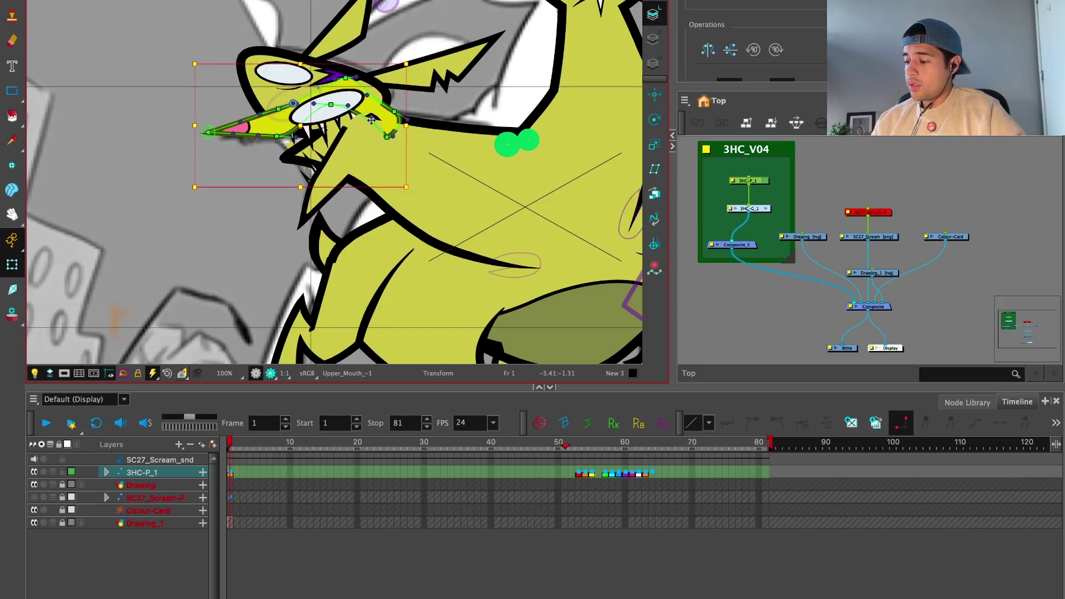
pyautogui.click(326, 107)
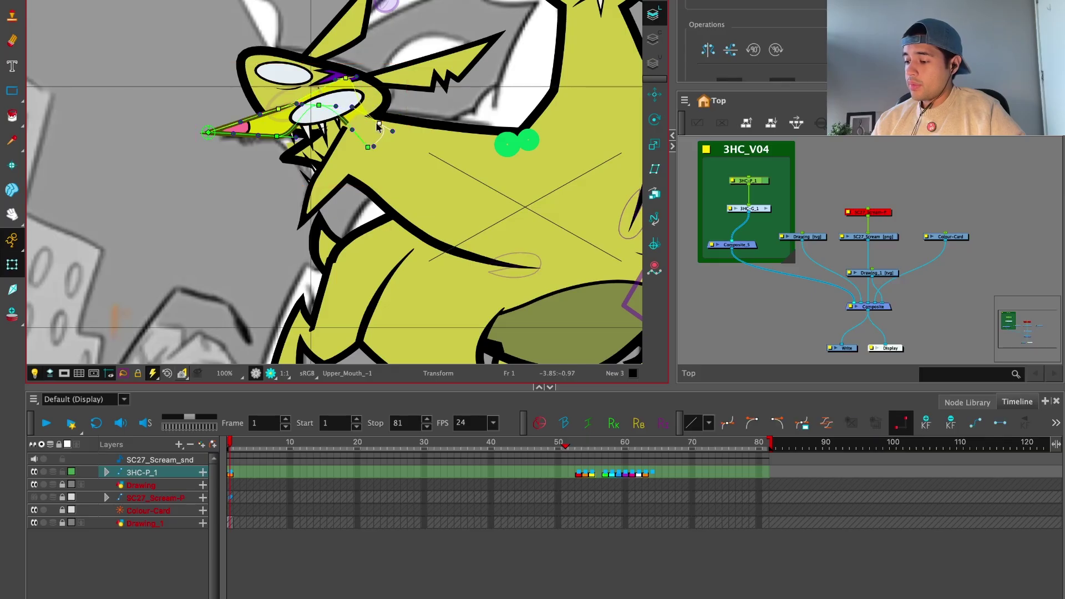
# Step: Rotate the left head's upper ear leftward and adjust its shape to follow the storyboard ear
pyautogui.scroll(5, 380, 127)
pyautogui.click(332, 100)
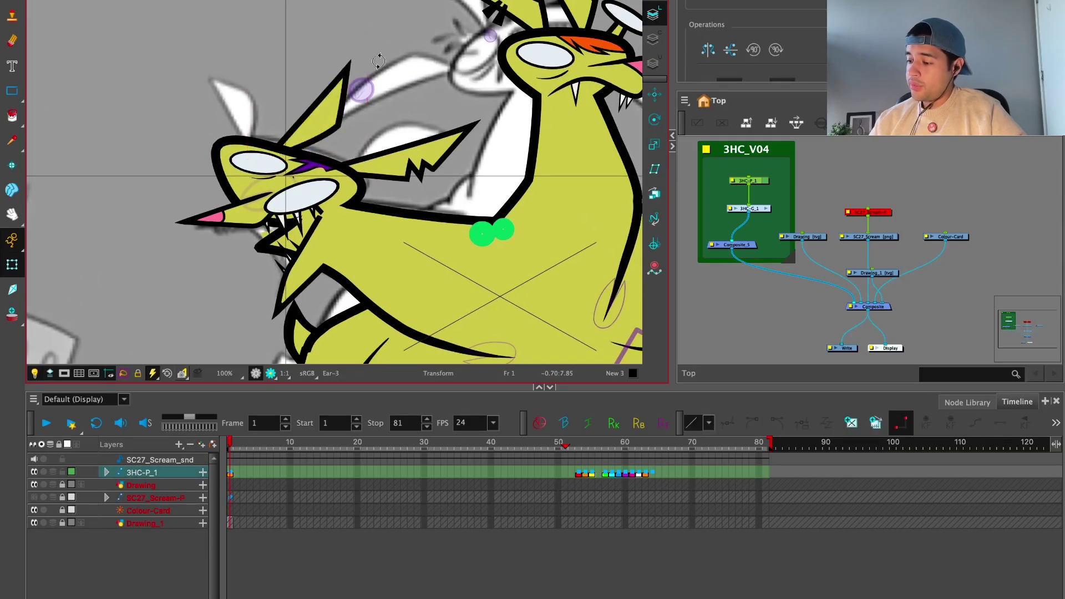
pyautogui.moveTo(381, 55); pyautogui.dragTo(244, 61)
pyautogui.click(209, 103)
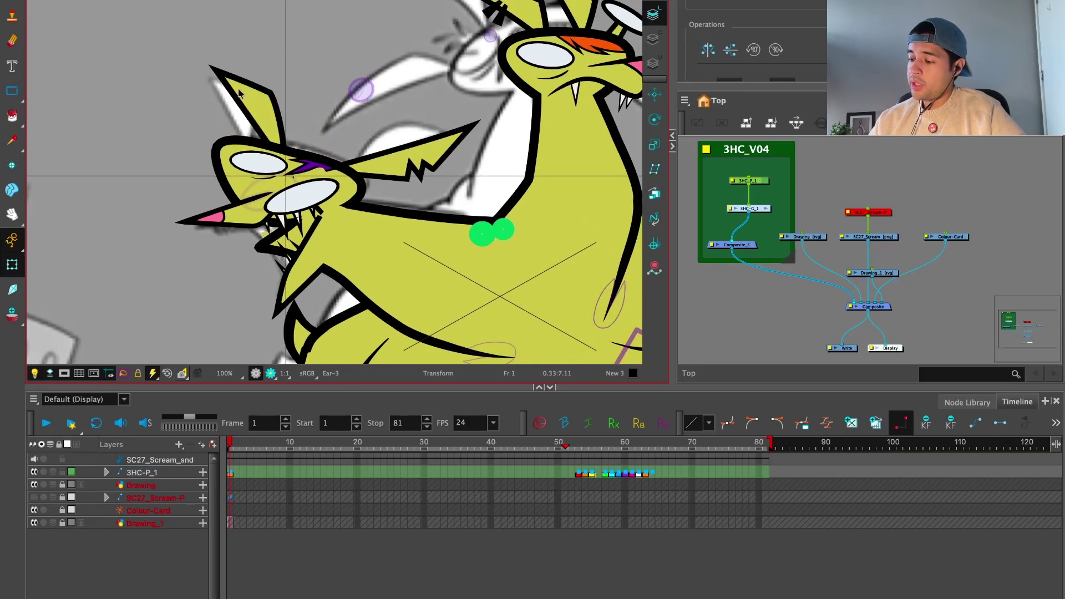
pyautogui.click(271, 100)
pyautogui.moveTo(271, 100)
pyautogui.mouseDown()
pyautogui.moveTo(239, 48)
pyautogui.moveTo(250, 58)
pyautogui.mouseUp()
# Step: Flip the left head's rear ear so its jagged edge faces up, and angle it up and to the right
pyautogui.click(454, 144)
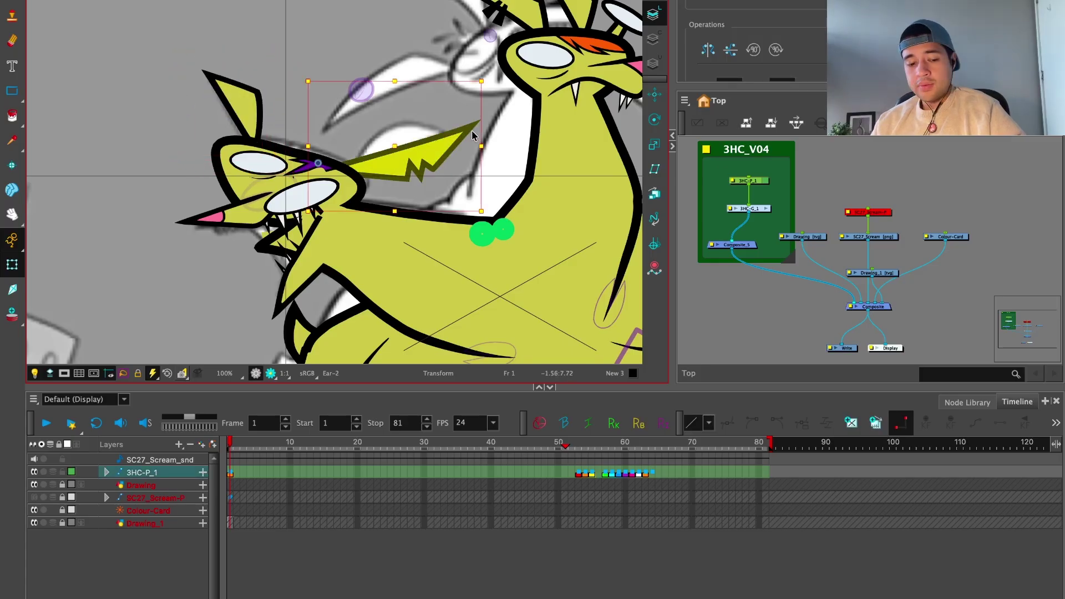
pyautogui.press('4')
pyautogui.moveTo(335, 73); pyautogui.dragTo(488, 208)
pyautogui.hotkey('shift', 'x')
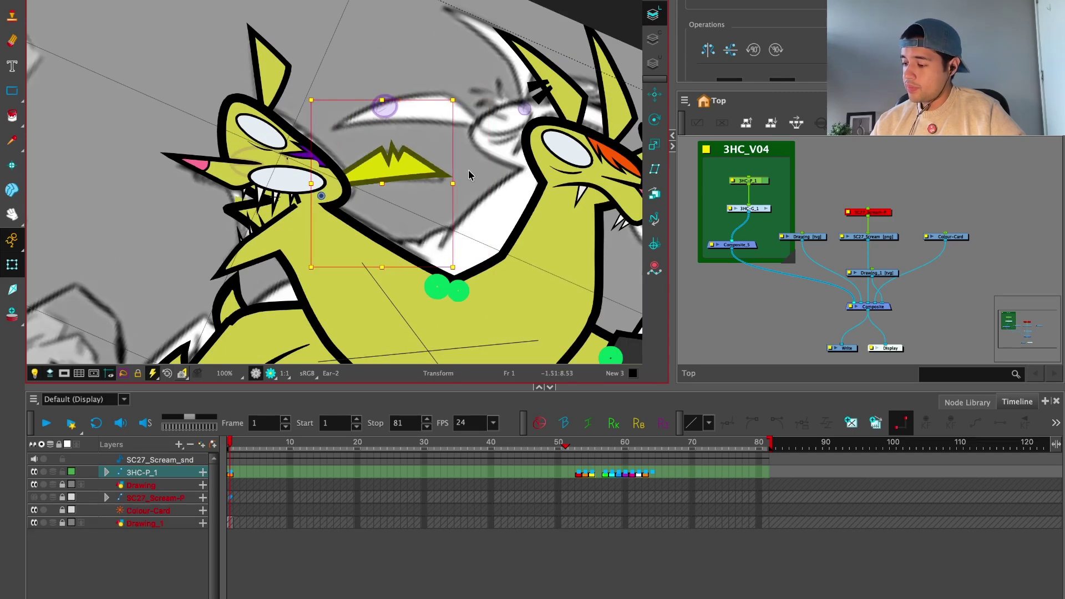
pyautogui.moveTo(318, 301); pyautogui.dragTo(421, 217)
pyautogui.press('2')
pyautogui.press('2')
pyautogui.click(341, 129)
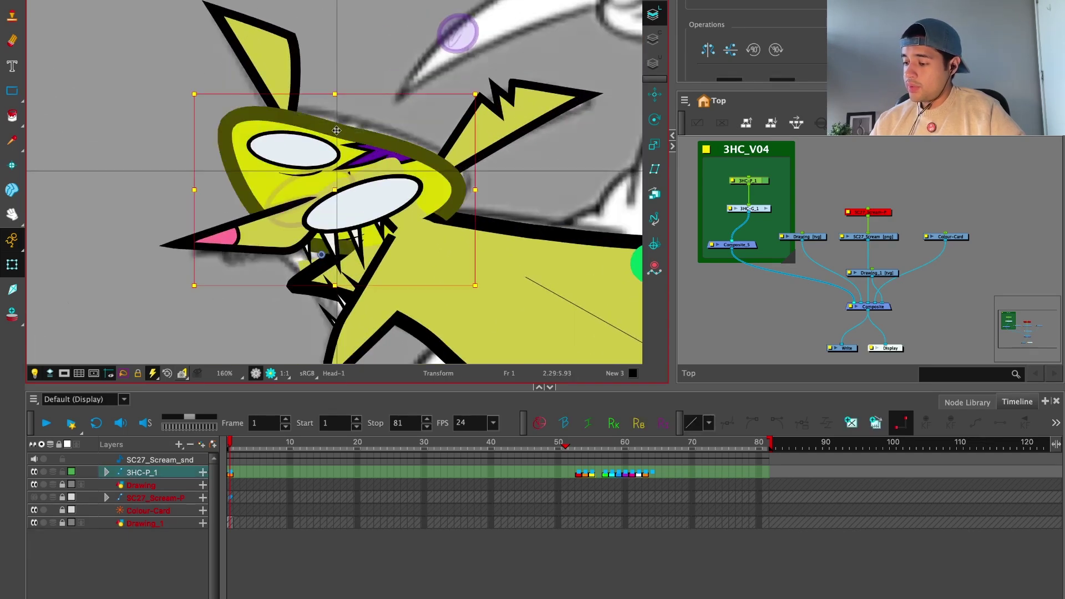
pyautogui.moveTo(336, 124); pyautogui.dragTo(468, 240)
pyautogui.hotkey('ctrl', 'z')
# Step: Rotate the left head's far eye steeply and shift it toward the snout, and move the near eye toward the back of the head
pyautogui.click(339, 156)
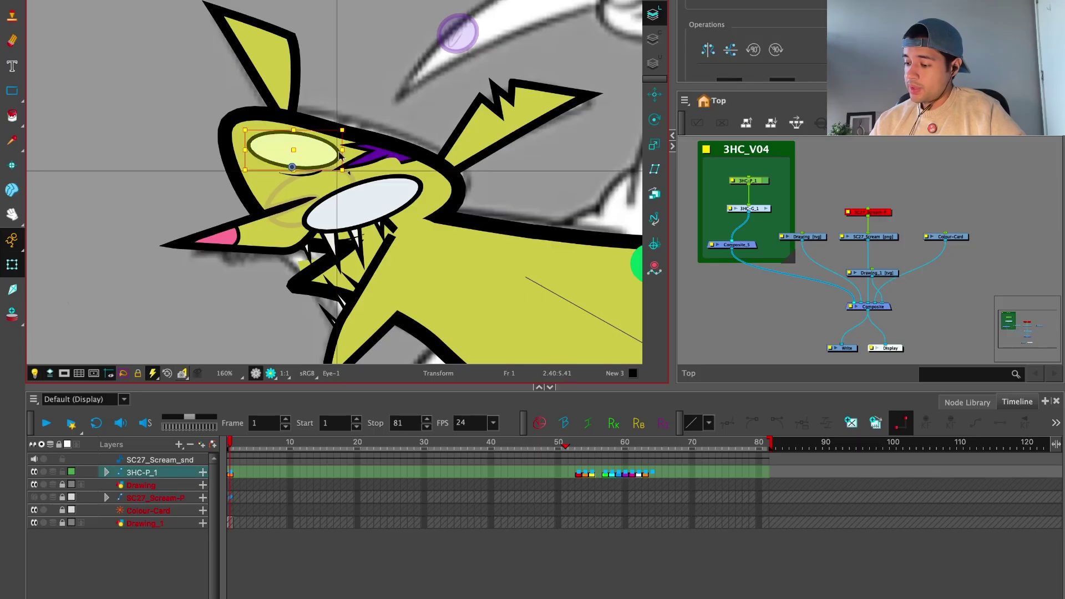
pyautogui.moveTo(352, 179); pyautogui.dragTo(288, 185)
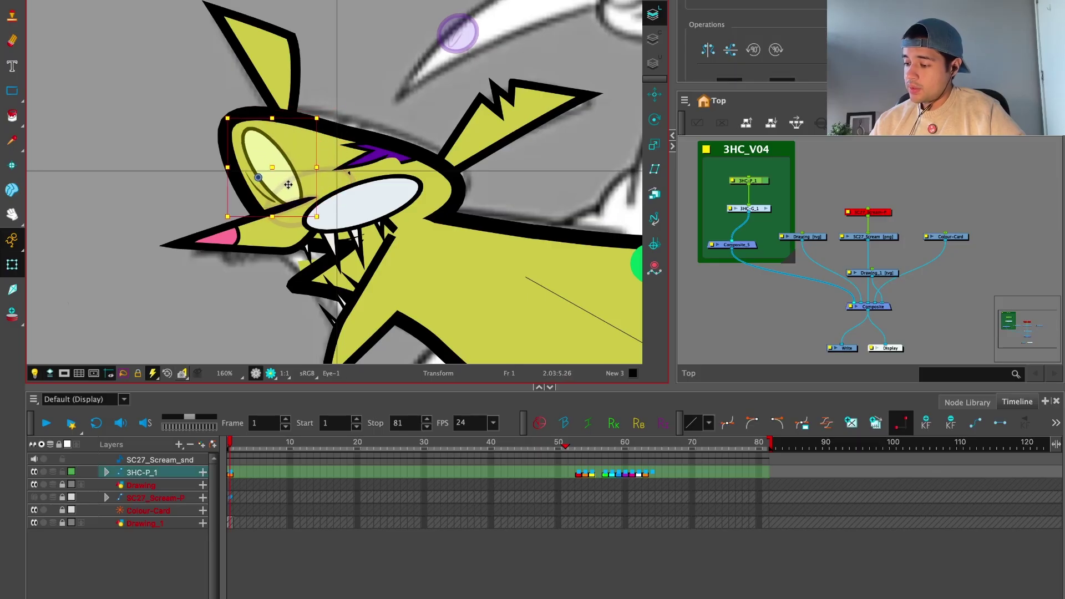
pyautogui.click(396, 202)
pyautogui.moveTo(399, 203); pyautogui.dragTo(421, 204)
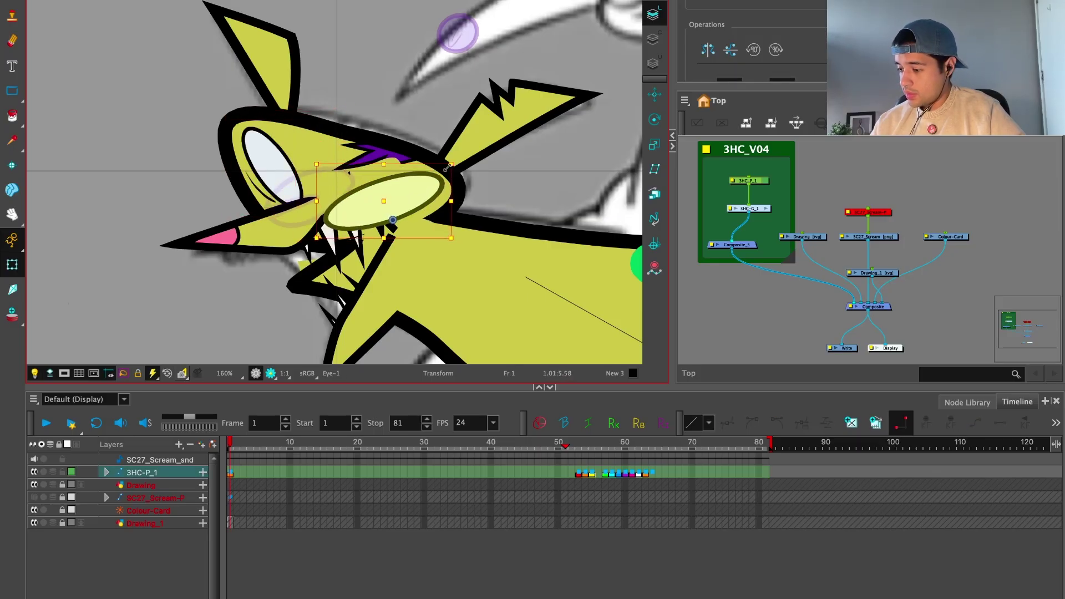
pyautogui.moveTo(448, 166); pyautogui.dragTo(434, 174)
pyautogui.press('Escape')
pyautogui.moveTo(407, 233); pyautogui.dragTo(423, 180)
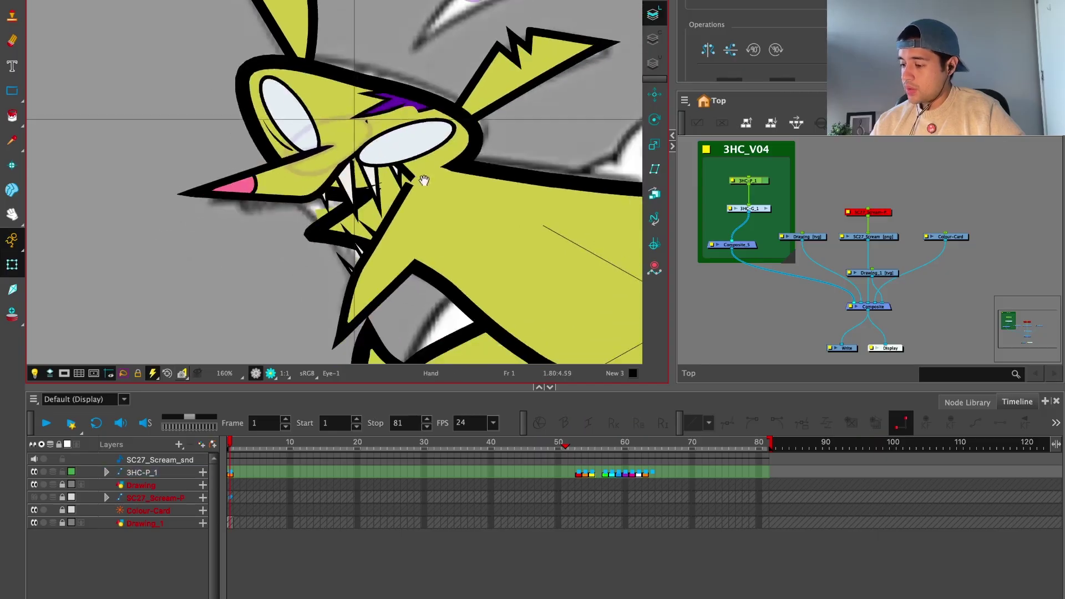
pyautogui.press('2')
pyautogui.click(366, 137)
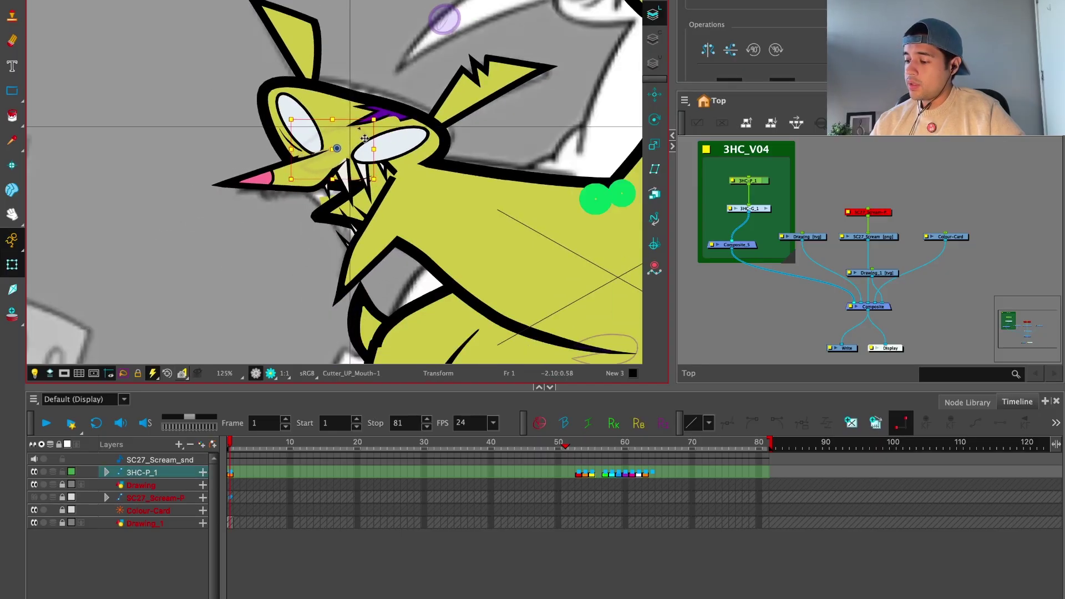
pyautogui.press('Escape')
pyautogui.press('2')
pyautogui.moveTo(564, 202); pyautogui.dragTo(508, 188)
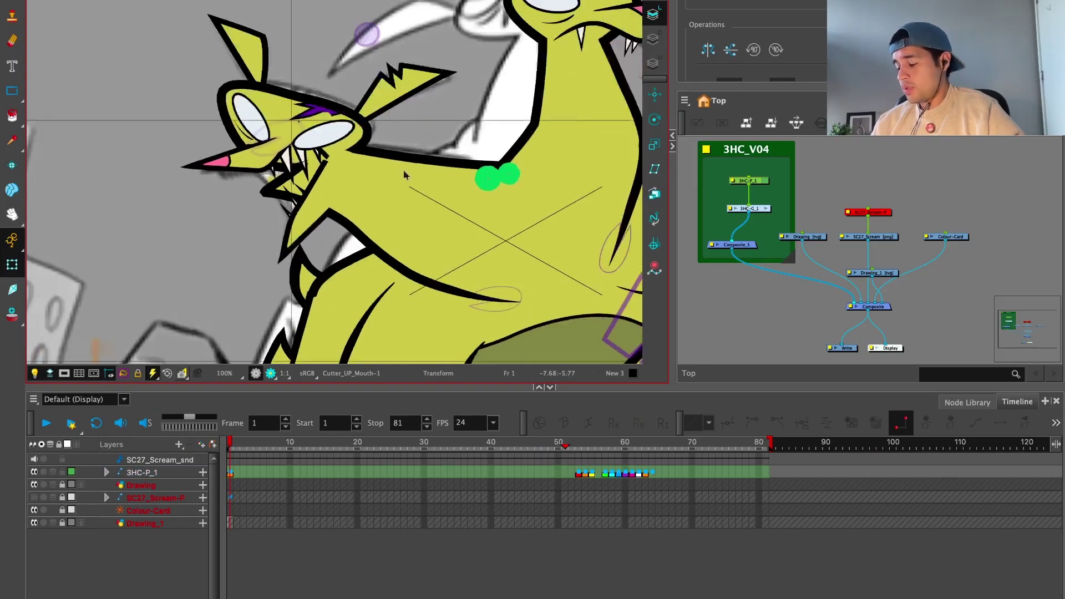
# Step: Extend the left head's upper neck contour forward behind the lower teeth to fill in the jaw, and adjust the neck's underside
pyautogui.press('1')
pyautogui.press('1')
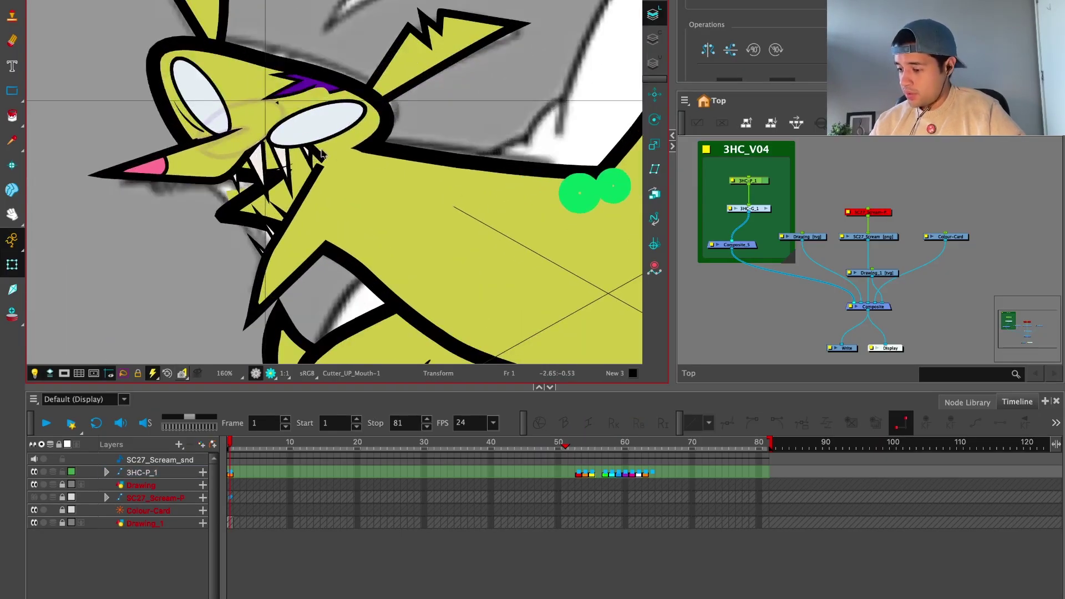
pyautogui.click(293, 143)
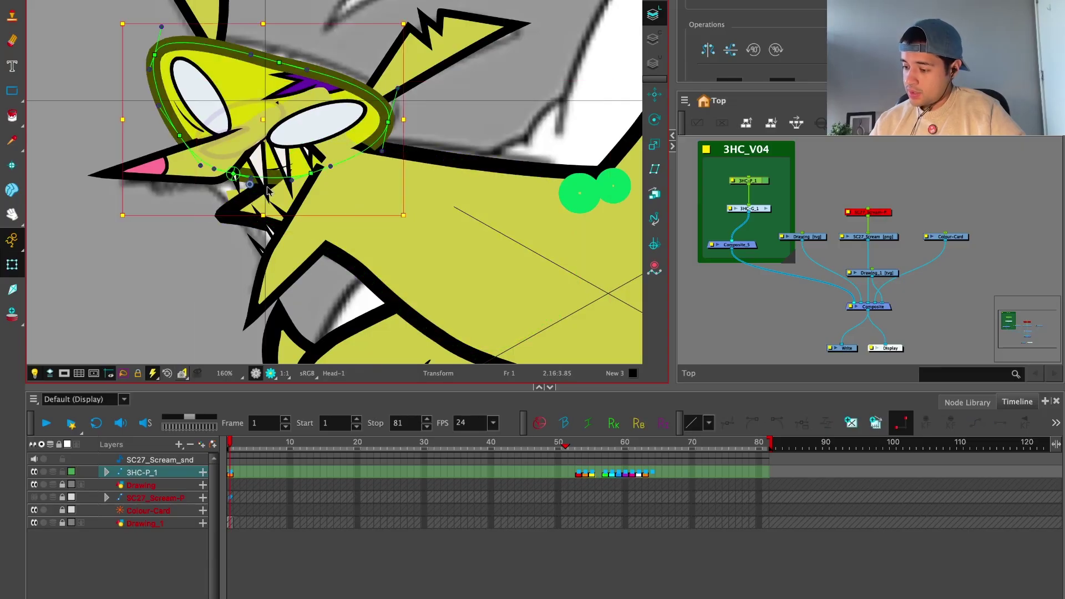
pyautogui.moveTo(233, 191); pyautogui.dragTo(237, 197)
pyautogui.click(236, 216)
pyautogui.moveTo(308, 180); pyautogui.dragTo(256, 223)
pyautogui.click(242, 224)
pyautogui.moveTo(230, 187); pyautogui.dragTo(226, 189)
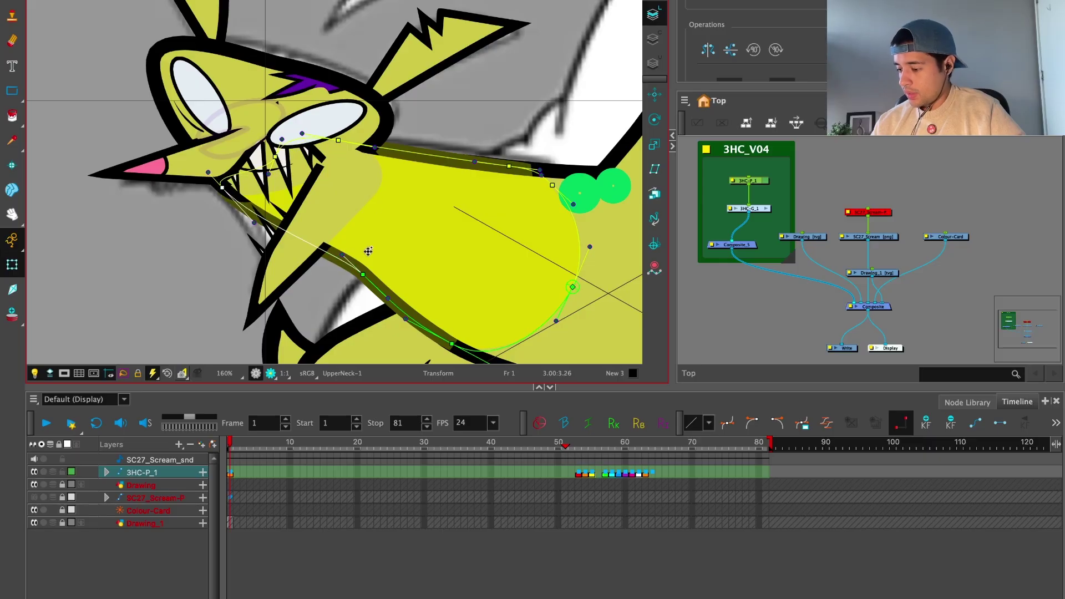
pyautogui.press('Escape')
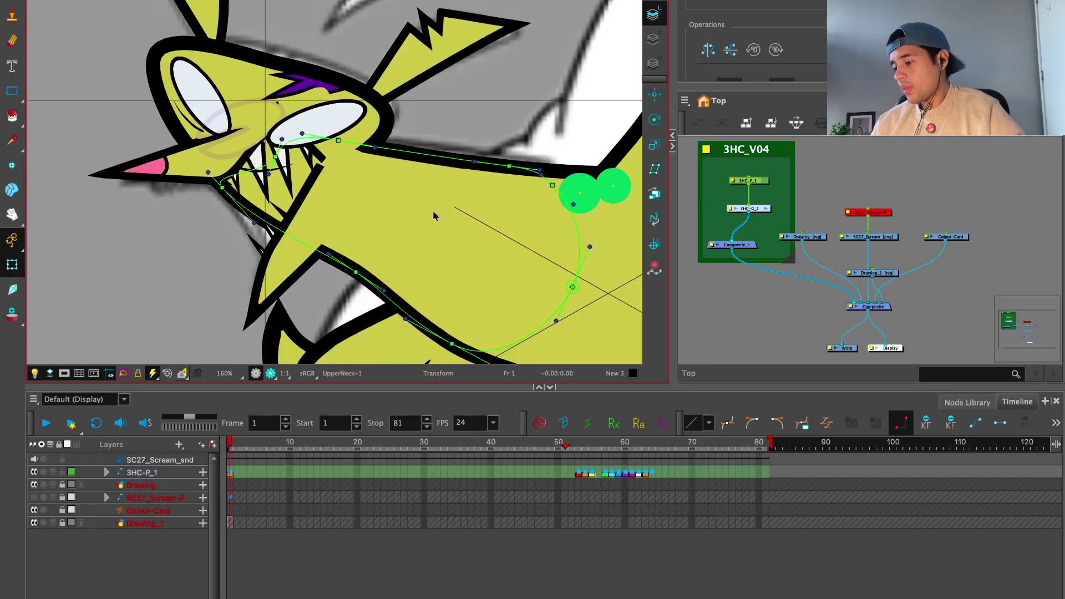
# Step: Shift and rotate the middle head with its upper neck so the head tilts upward over the storyboard's middle head
pyautogui.press('2')
pyautogui.press('2')
pyautogui.press('2')
pyautogui.moveTo(555, 233); pyautogui.dragTo(500, 250)
pyautogui.click(425, 244)
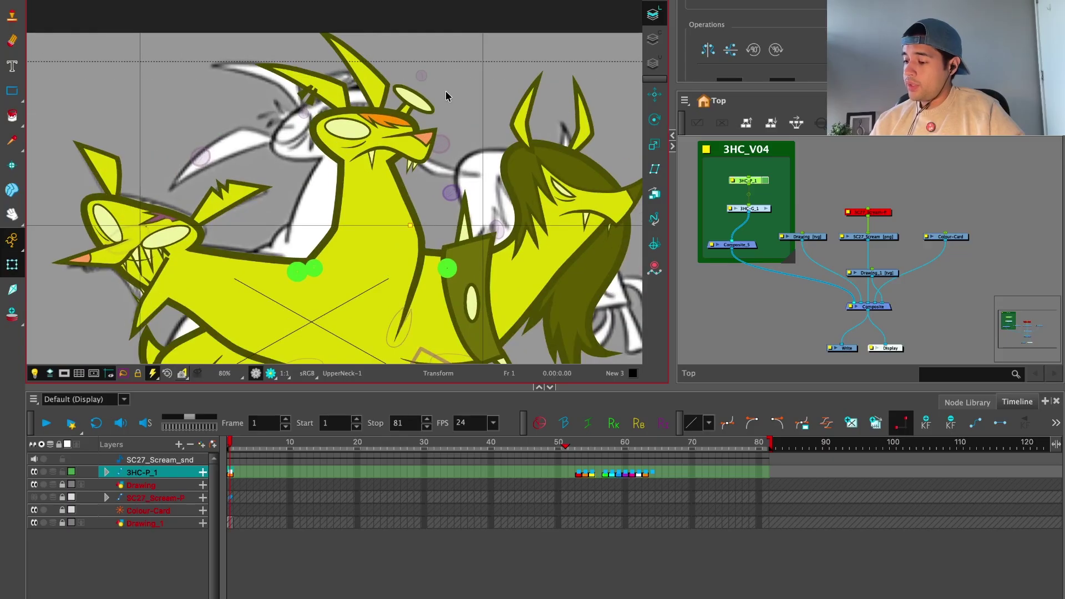
pyautogui.click(419, 134)
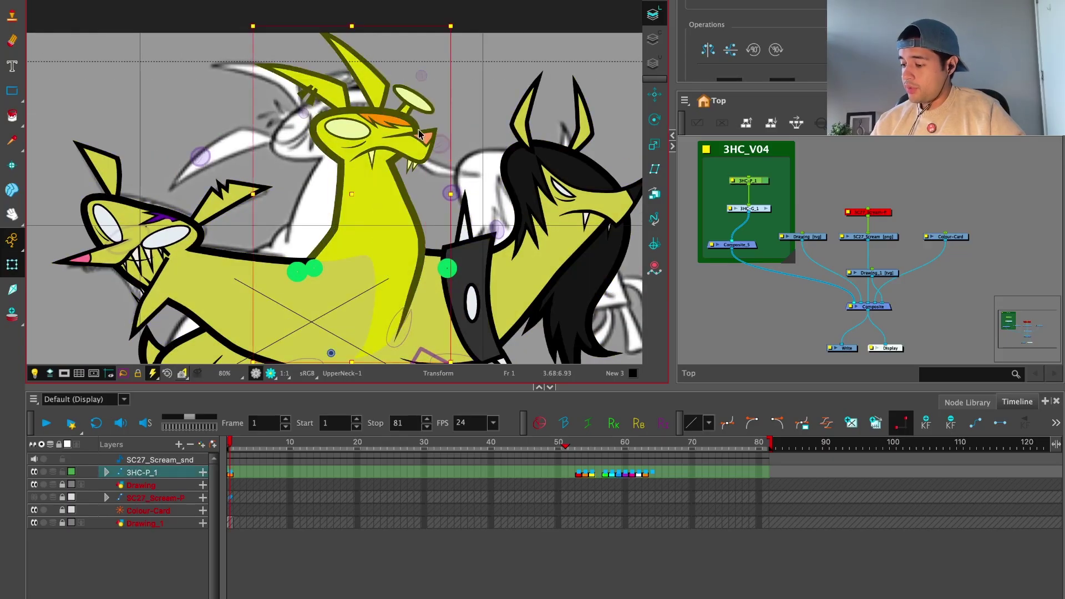
pyautogui.moveTo(411, 242); pyautogui.dragTo(502, 194)
pyautogui.hotkey('ctrl', 'z')
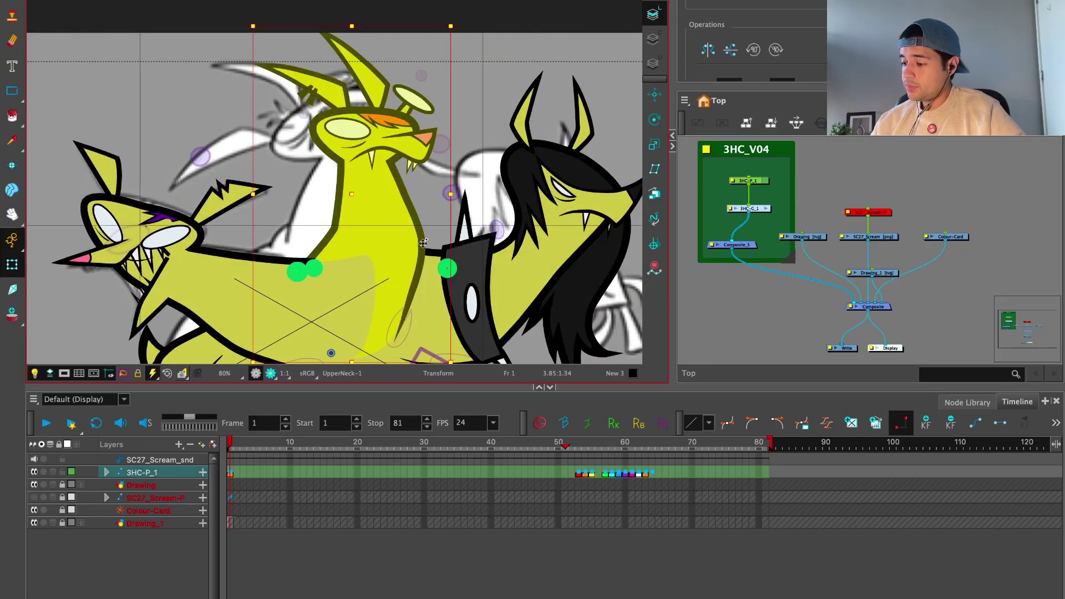
pyautogui.moveTo(440, 43)
pyautogui.mouseDown()
pyautogui.moveTo(399, 22)
pyautogui.moveTo(311, 67)
pyautogui.moveTo(334, 115)
pyautogui.mouseUp()
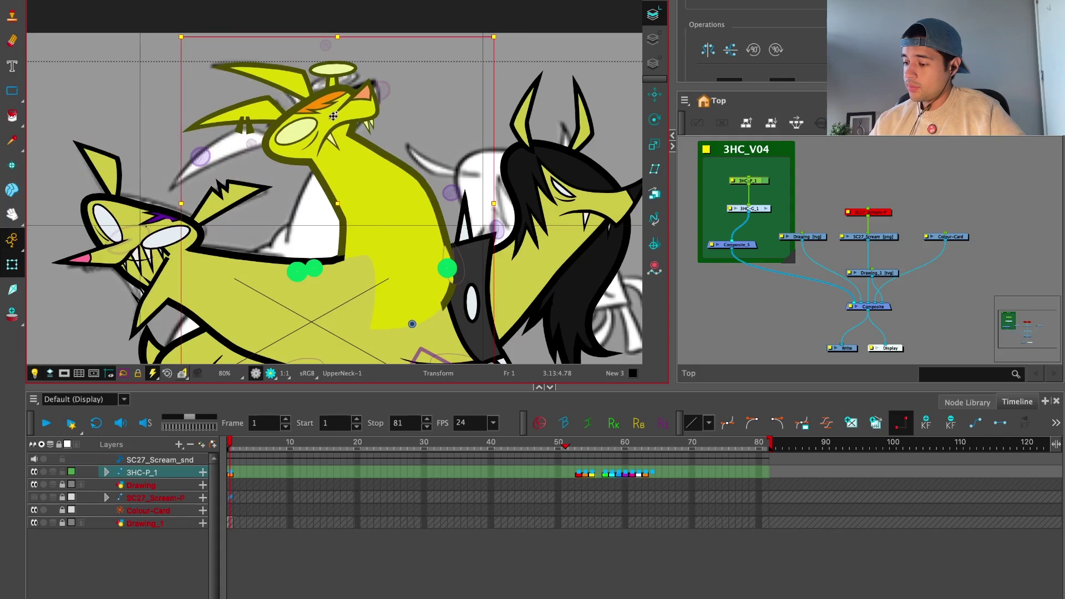
pyautogui.press('Escape')
# Step: Rotate the middle head's lower ear downward onto the matching storyboard ear
pyautogui.scroll(2, 413, 84)
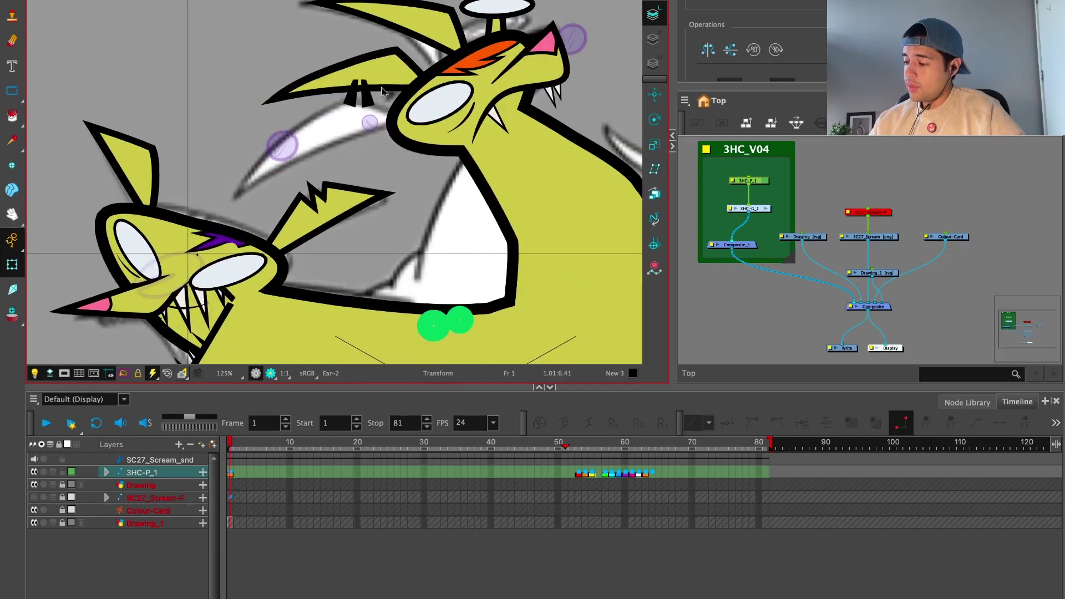
pyautogui.click(382, 92)
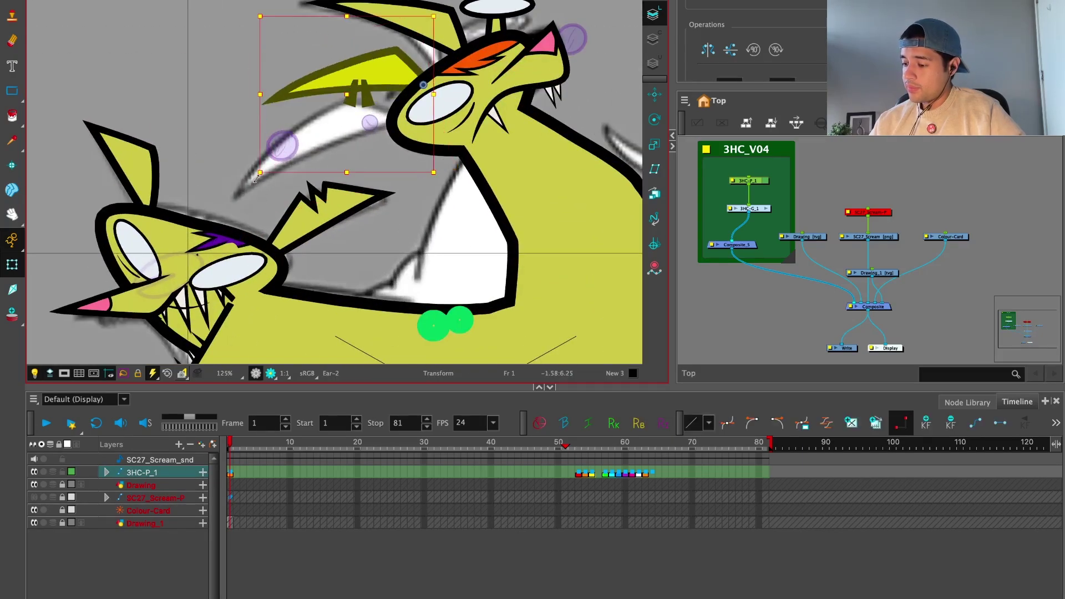
pyautogui.scroll(-3, 256, 179)
pyautogui.click(382, 138)
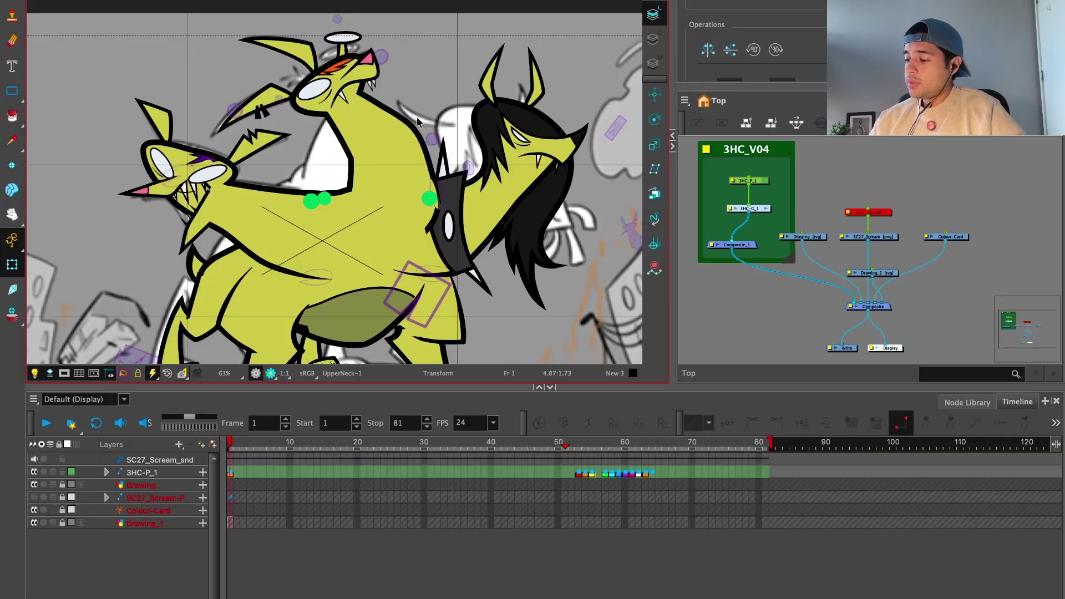
pyautogui.click(393, 136)
pyautogui.moveTo(394, 135); pyautogui.dragTo(380, 109)
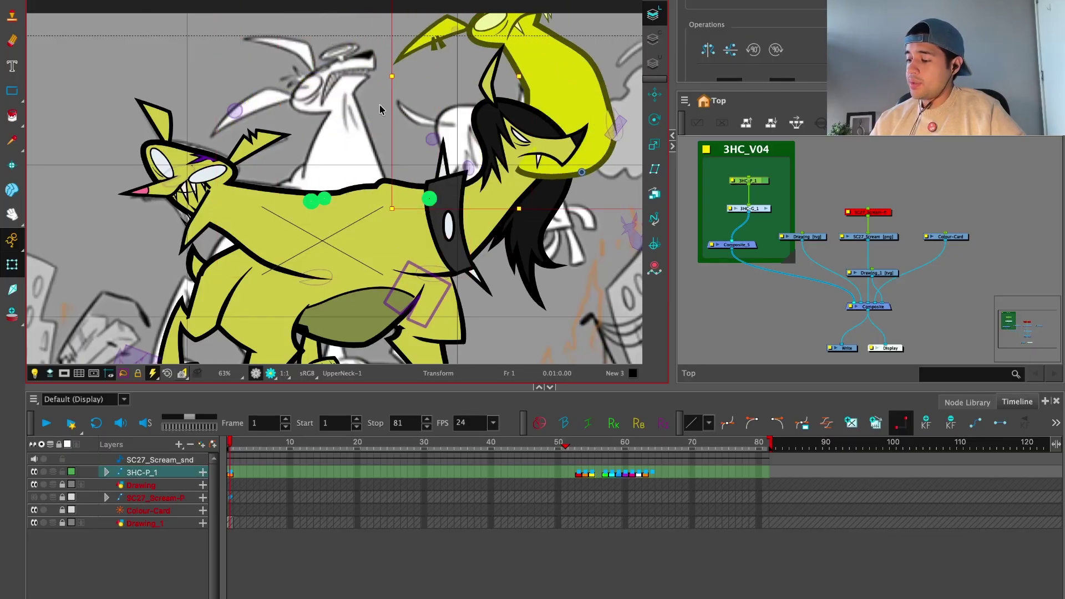
pyautogui.hotkey('ctrl', 'z')
# Step: Reposition the middle head's upper neck and reshape the lower neck contour so the neck rises upright into the body
pyautogui.scroll(3, 326, 158)
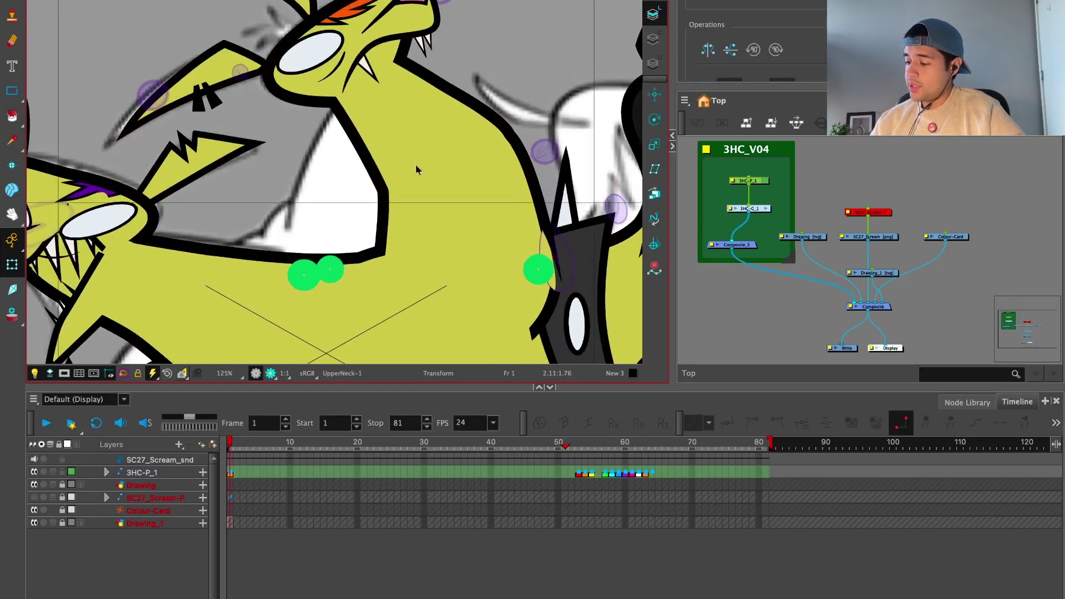
pyautogui.moveTo(530, 160); pyautogui.dragTo(539, 180)
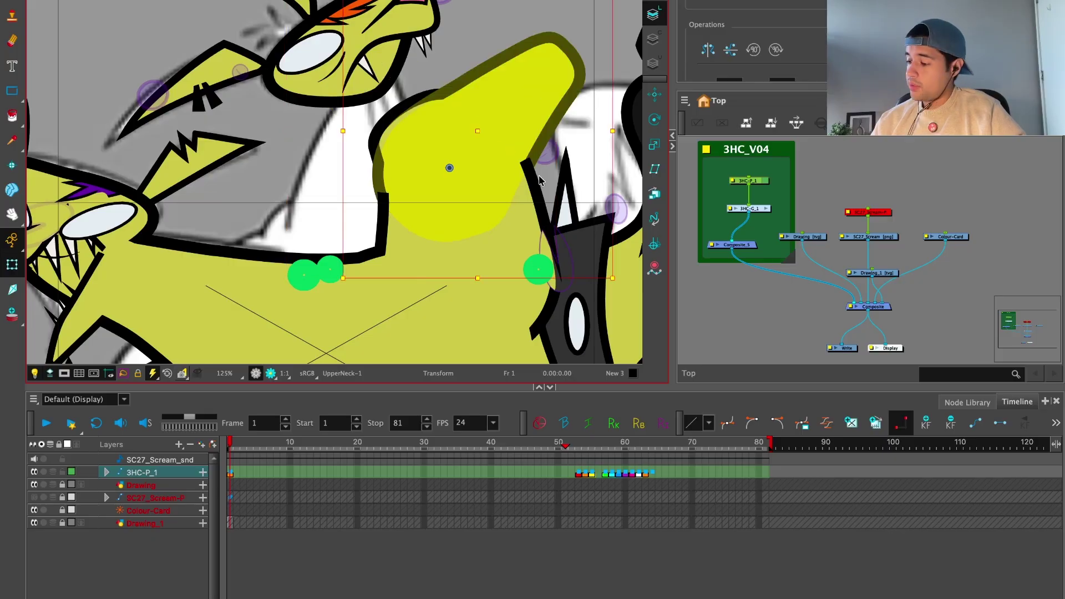
pyautogui.moveTo(519, 108); pyautogui.dragTo(493, 34)
pyautogui.click(366, 219)
pyautogui.scroll(3, 364, 217)
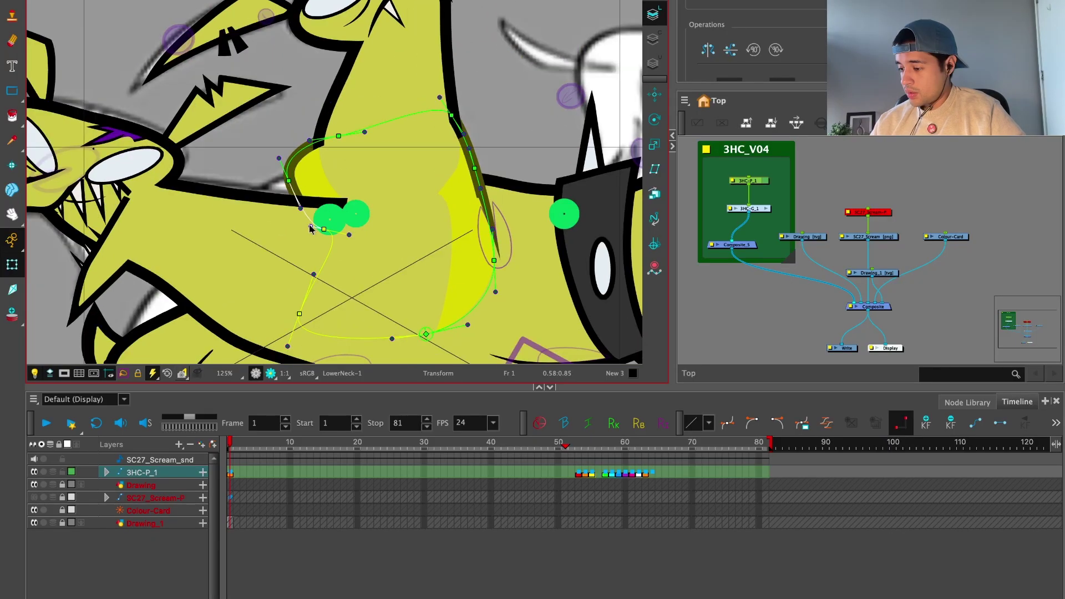
# Step: Give the rightmost head a raised, bared-teeth pose and adjust its upper neck contour beneath the jaw
pyautogui.scroll(-5, 366, 222)
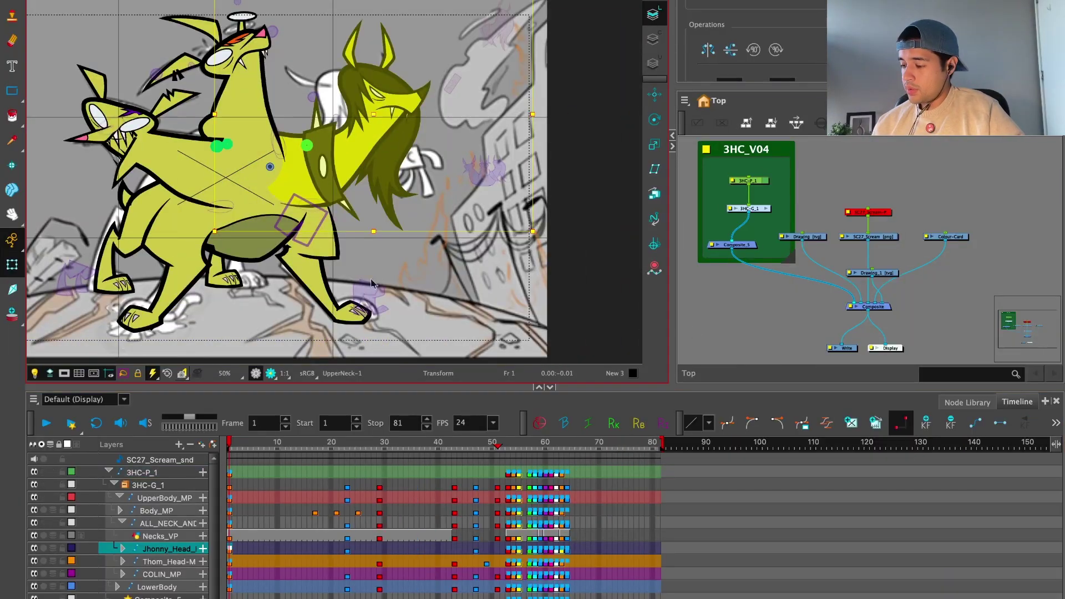
pyautogui.click(360, 155)
pyautogui.scroll(4, 411, 94)
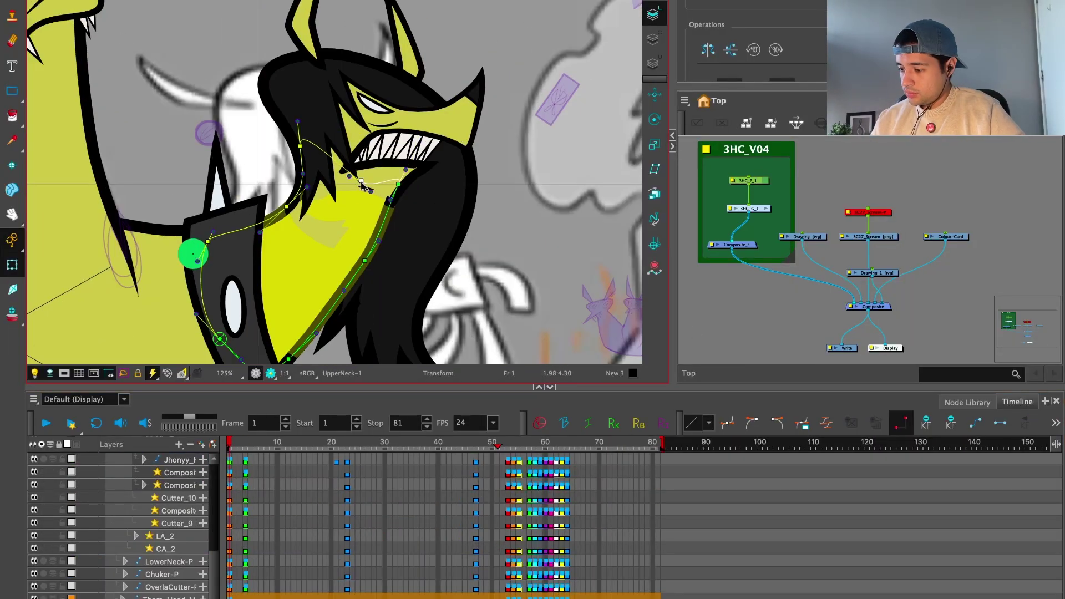
pyautogui.scroll(3, 371, 181)
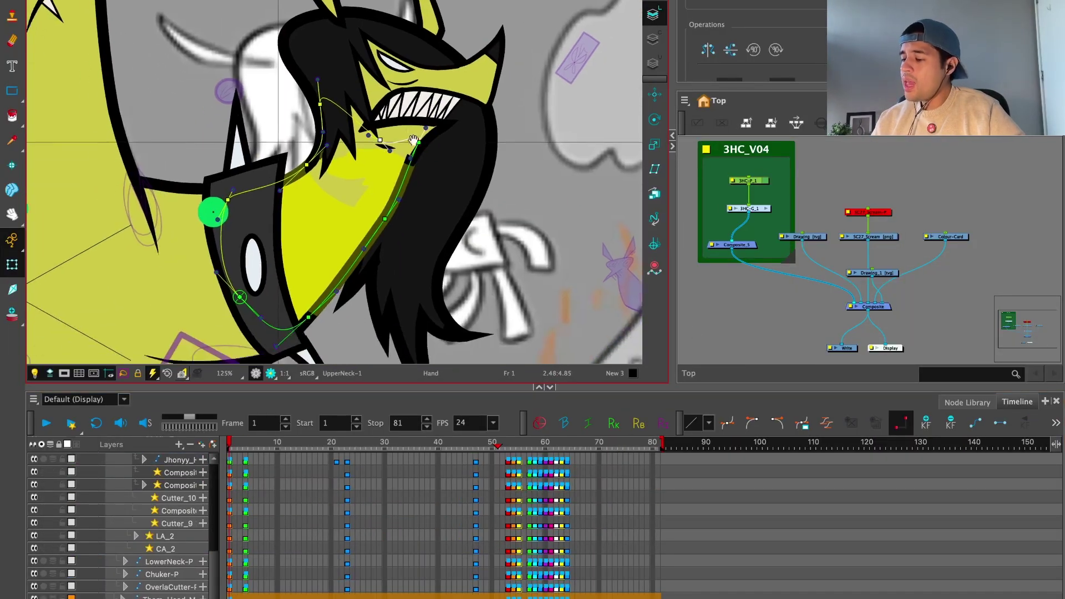
# Step: Reshape the rightmost head's lower mouth contour so the jaw fits between the bared teeth and the neck
pyautogui.moveTo(319, 136); pyautogui.dragTo(298, 150)
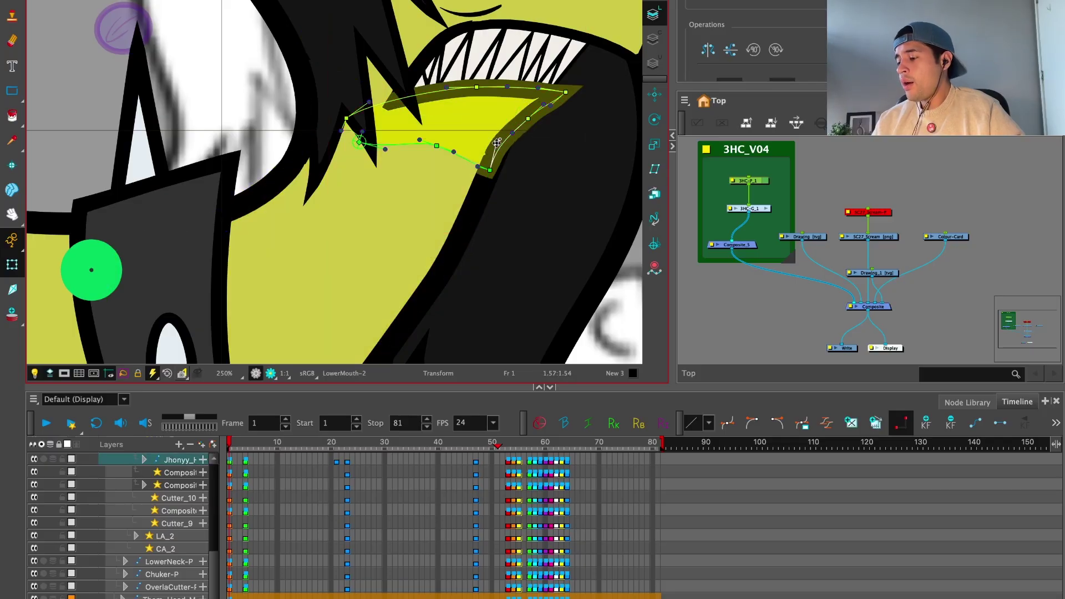
pyautogui.press('2')
pyautogui.press('2')
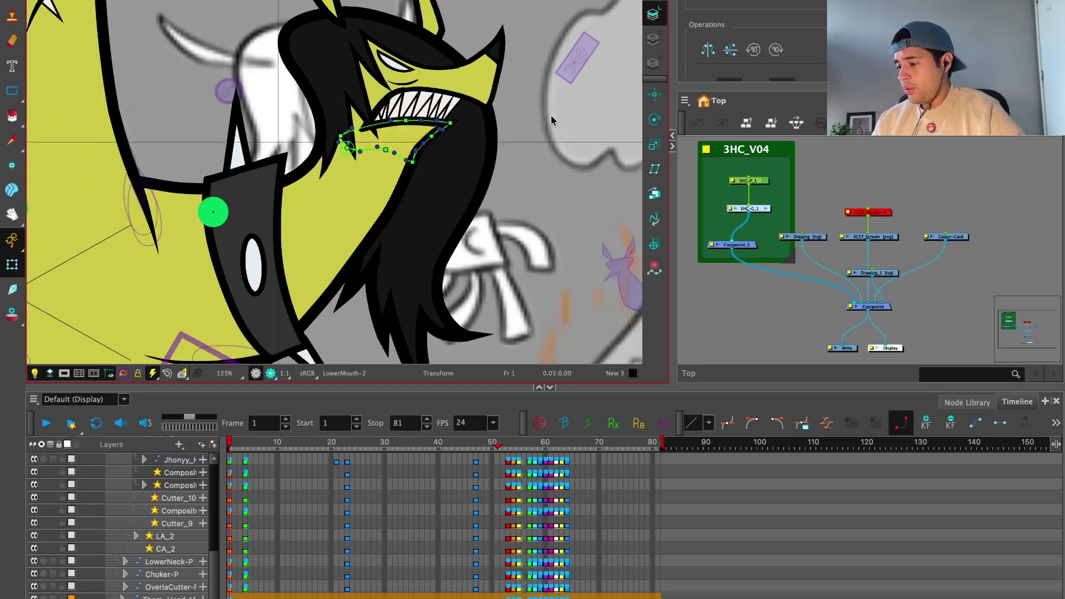
pyautogui.press('2')
pyautogui.press('2')
pyautogui.press('2')
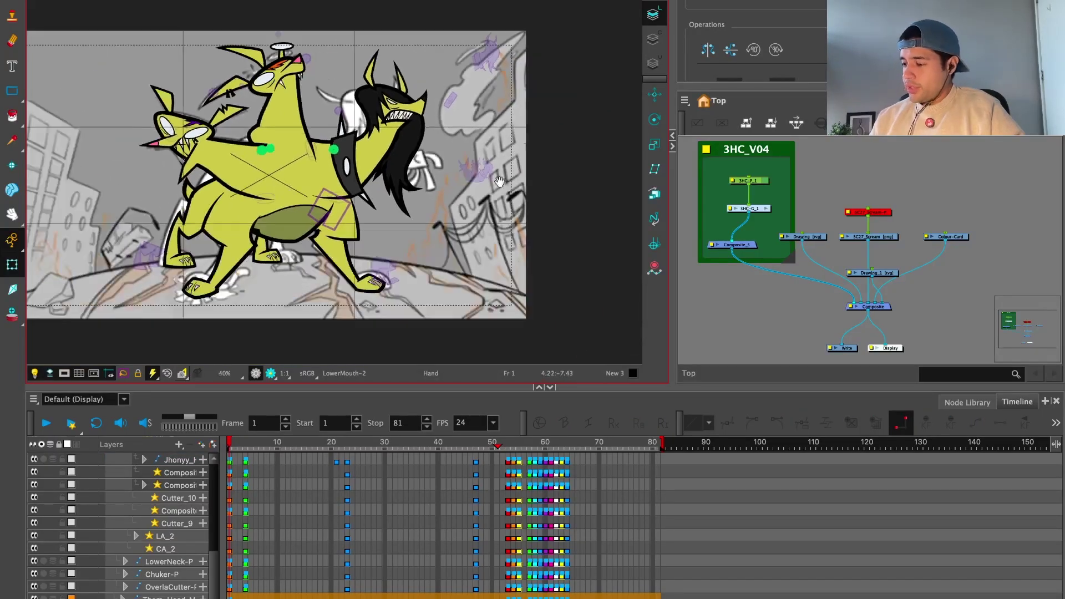
pyautogui.moveTo(484, 197); pyautogui.dragTo(509, 192)
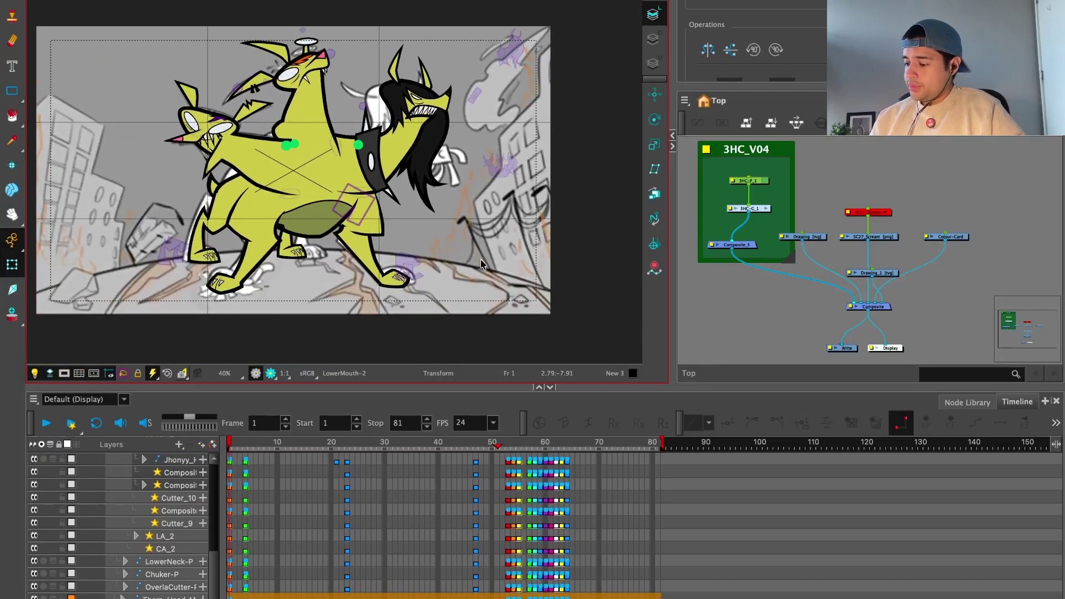
# Step: Try moving the 3HC-P_1 layer's frame 1 keys to frame 4, and restore them at frame 1
pyautogui.hotkey('alt', 'f')
pyautogui.press('2')
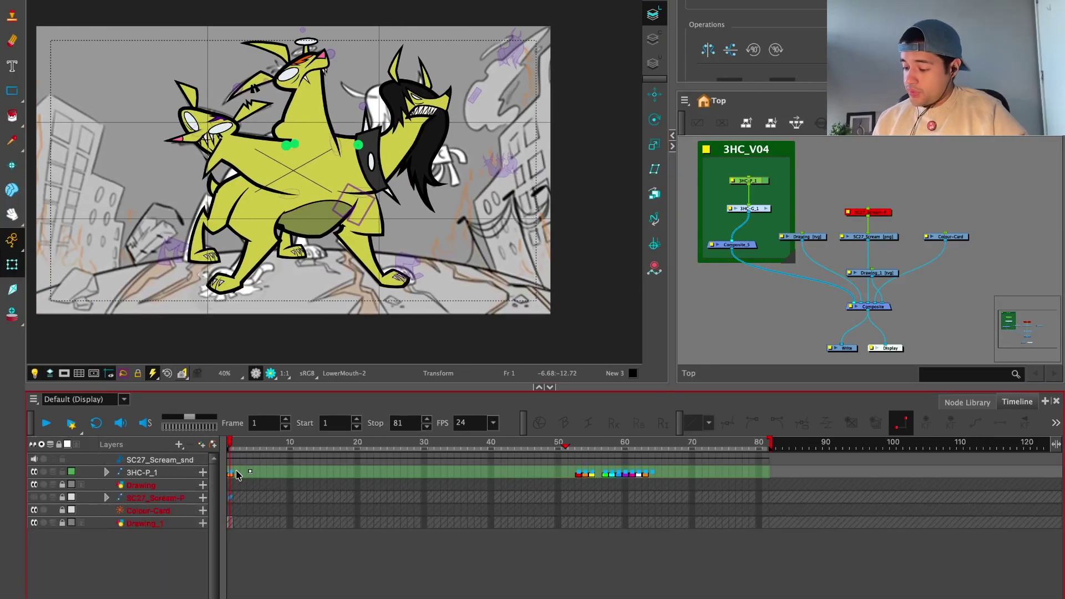
pyautogui.moveTo(237, 476); pyautogui.dragTo(251, 478)
pyautogui.click(251, 475)
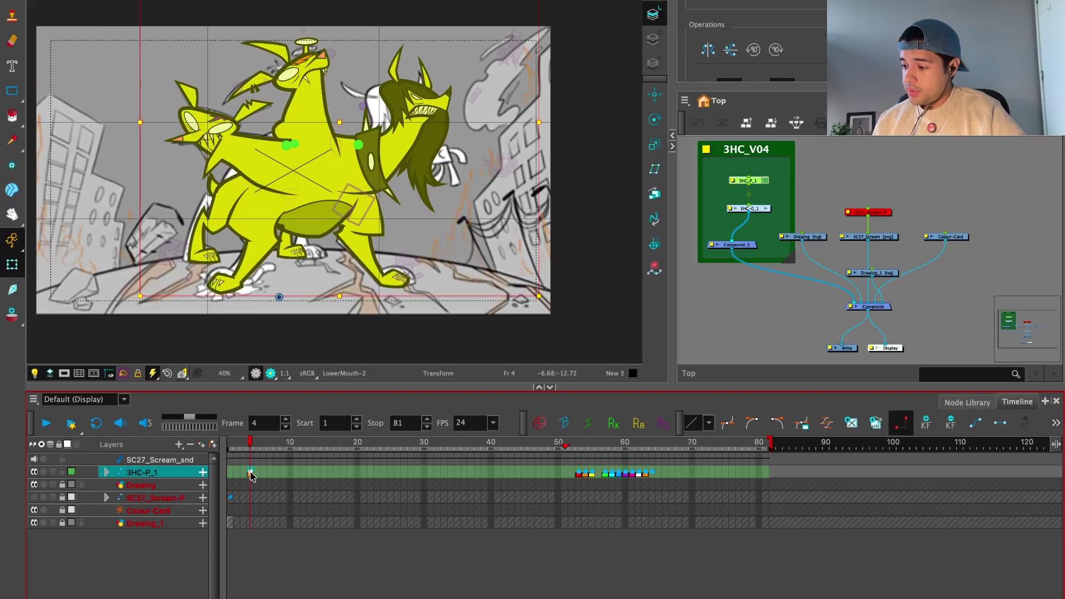
pyautogui.click(230, 475)
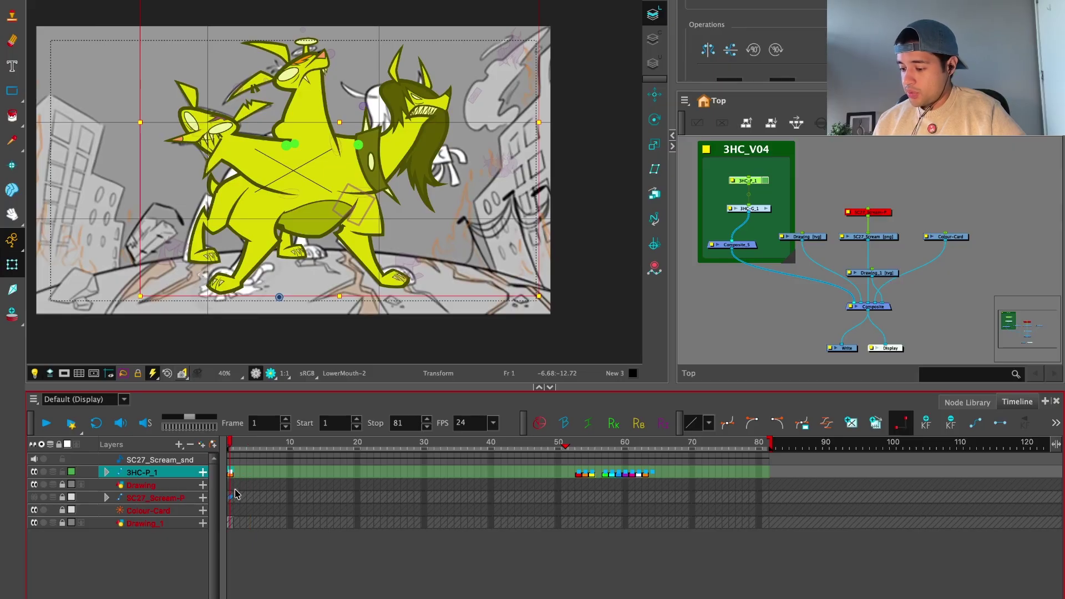
# Step: Try translating the whole creature rig sideways off its storyboard position, and undo the move
pyautogui.click(654, 94)
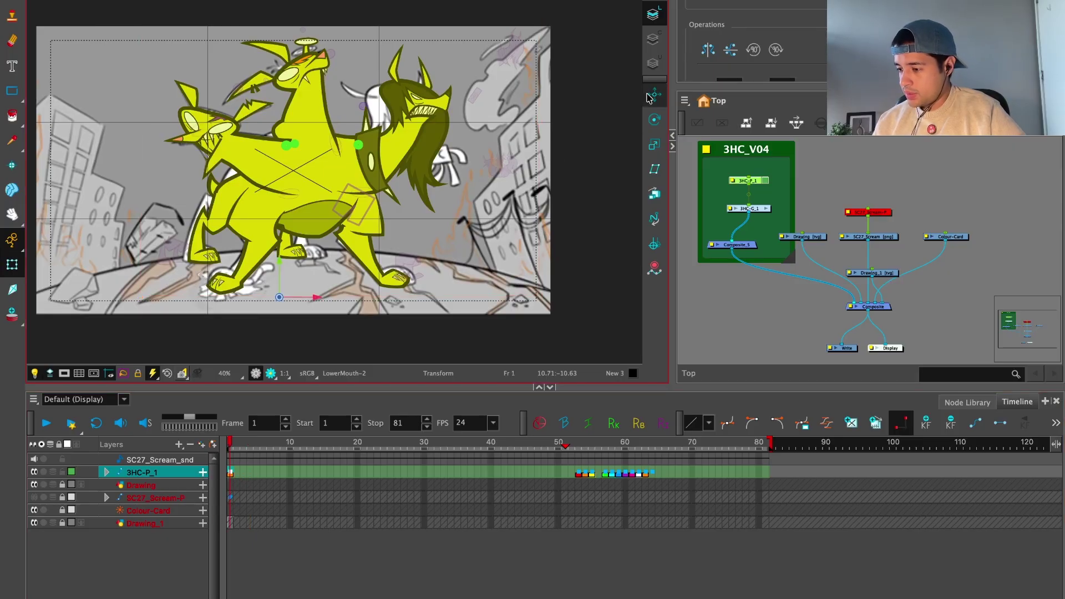
pyautogui.moveTo(545, 210); pyautogui.dragTo(514, 195)
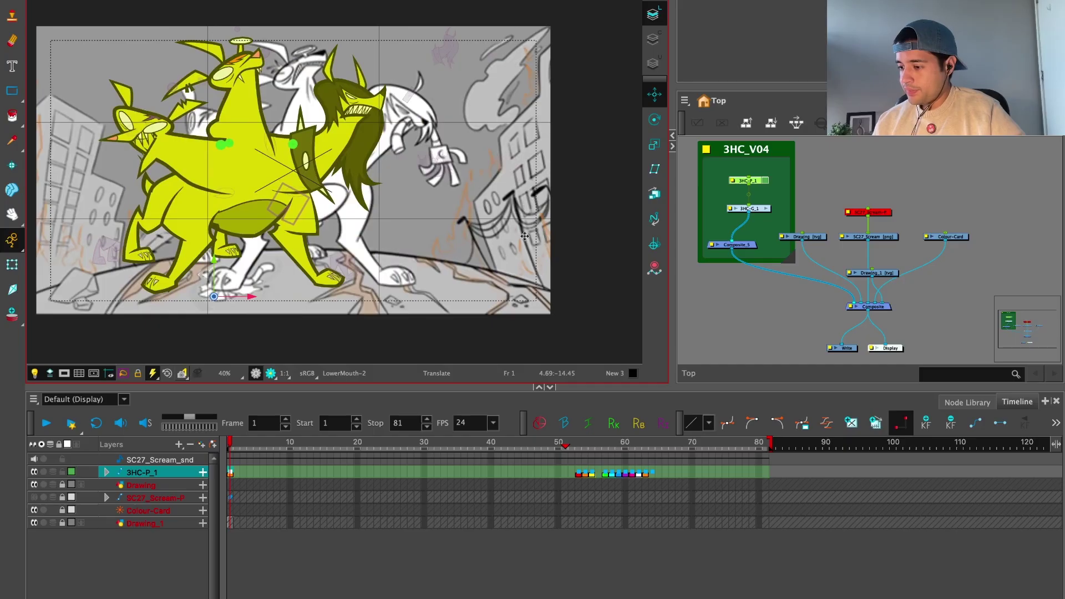
pyautogui.moveTo(524, 237); pyautogui.dragTo(533, 251)
pyautogui.hotkey('ctrl', 'z')
pyautogui.hotkey('shift', 't')
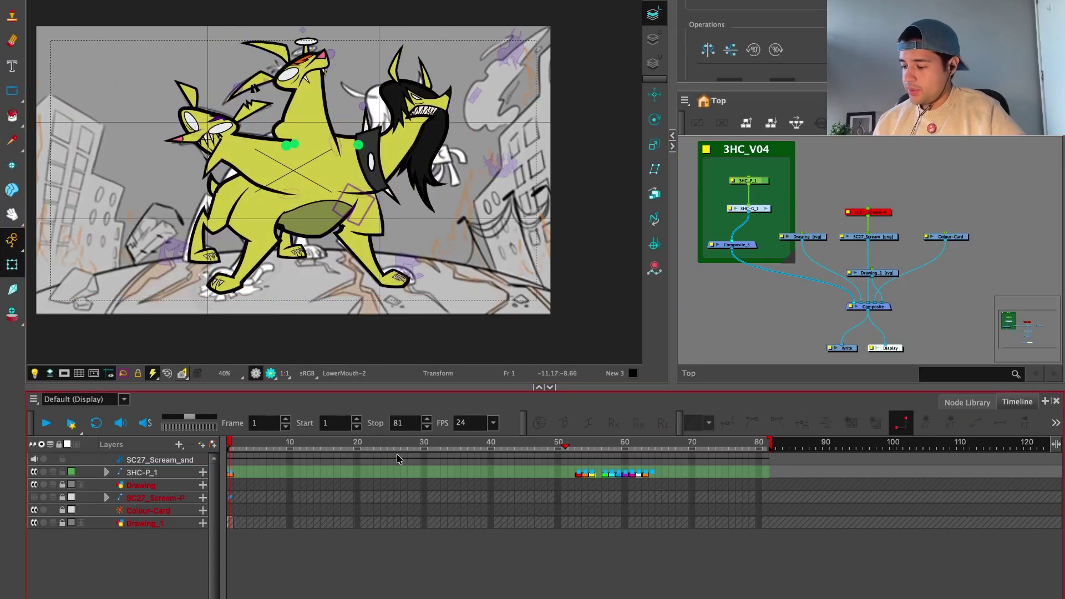
# Step: Go to frame 59, select the snarling middle head and reveal its layers in the timeline
pyautogui.moveTo(594, 444); pyautogui.dragTo(621, 451)
pyautogui.scroll(3, 612, 461)
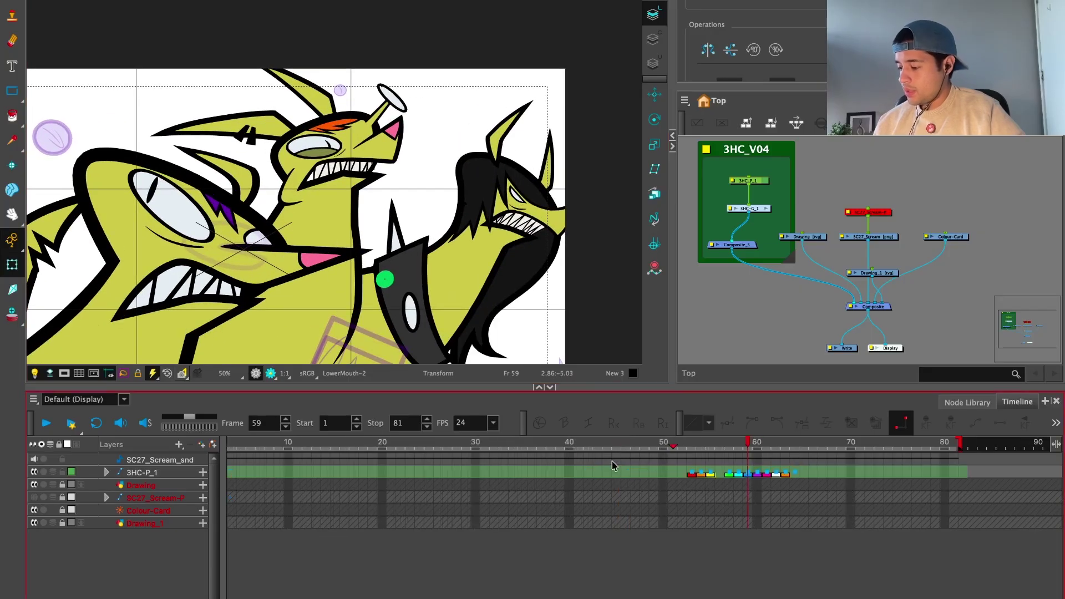
pyautogui.click(401, 148)
pyautogui.press('b')
pyautogui.press('b')
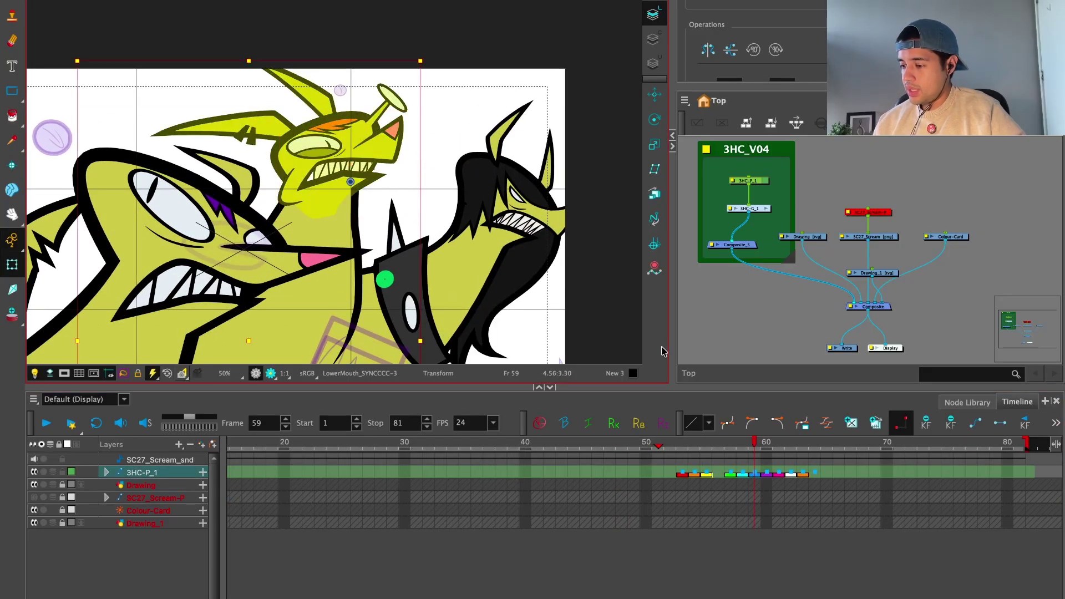
pyautogui.scroll(2, 761, 448)
pyautogui.scroll(-3, 760, 443)
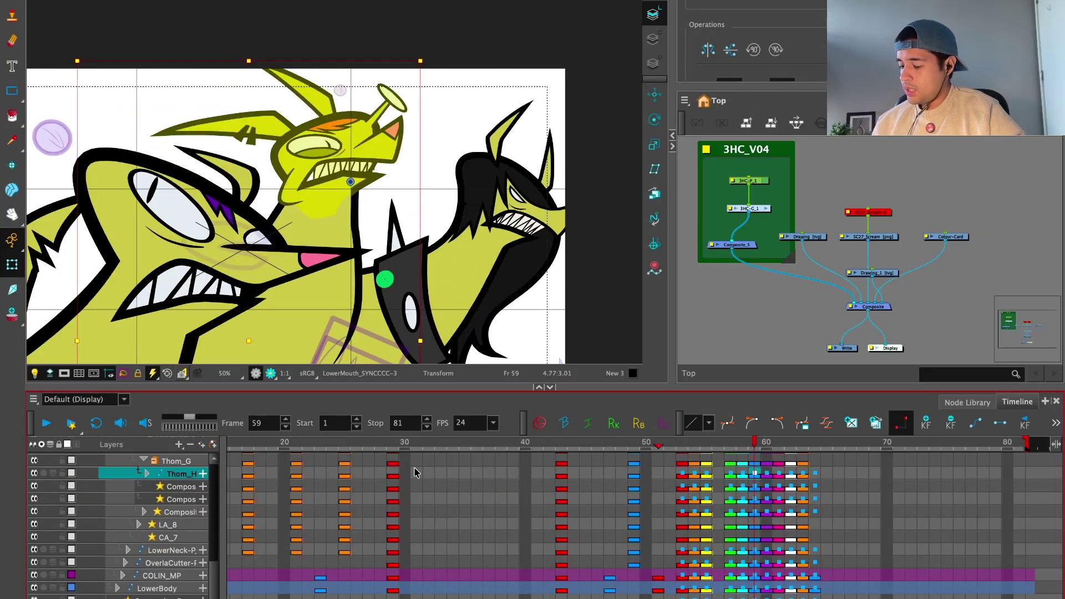
# Step: Copy the middle head's open-mouth snarling pose from frame 59 onto frame 1
pyautogui.click(234, 442)
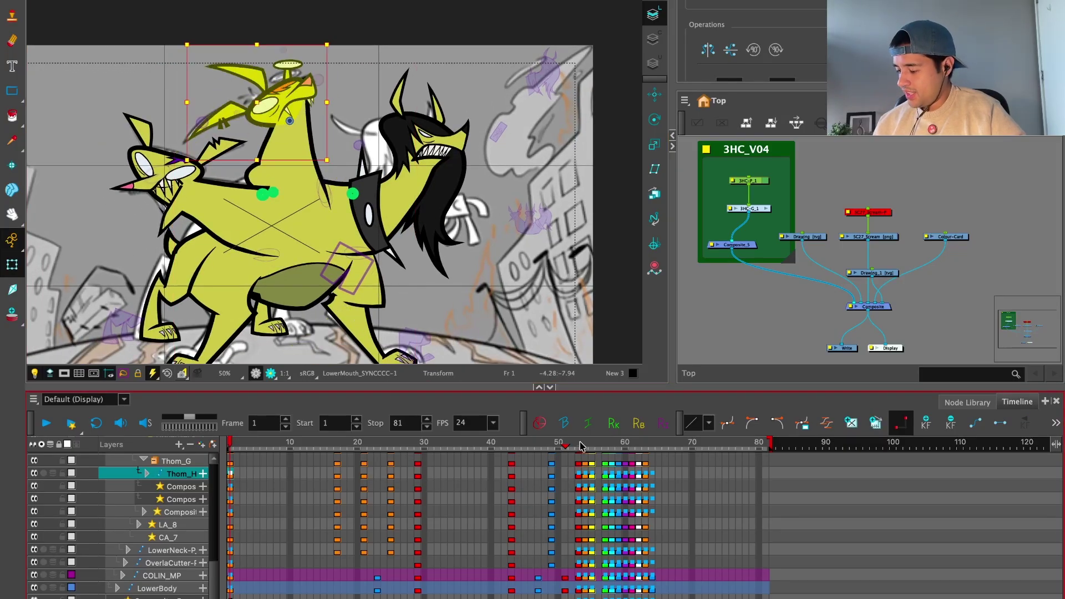
pyautogui.moveTo(581, 446); pyautogui.dragTo(620, 449)
pyautogui.click(231, 447)
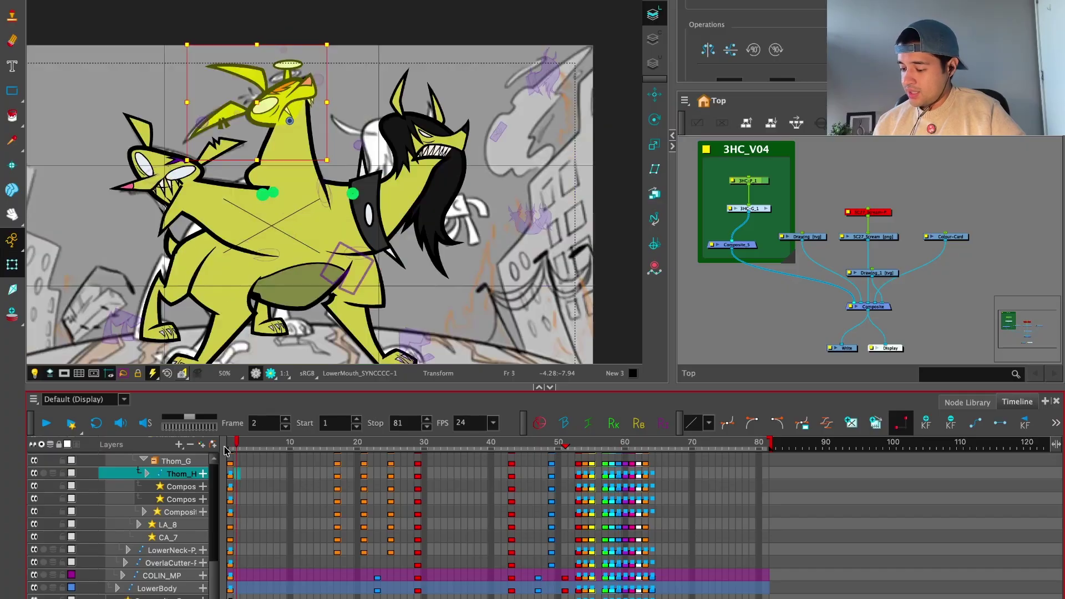
pyautogui.moveTo(344, 324); pyautogui.dragTo(520, 306)
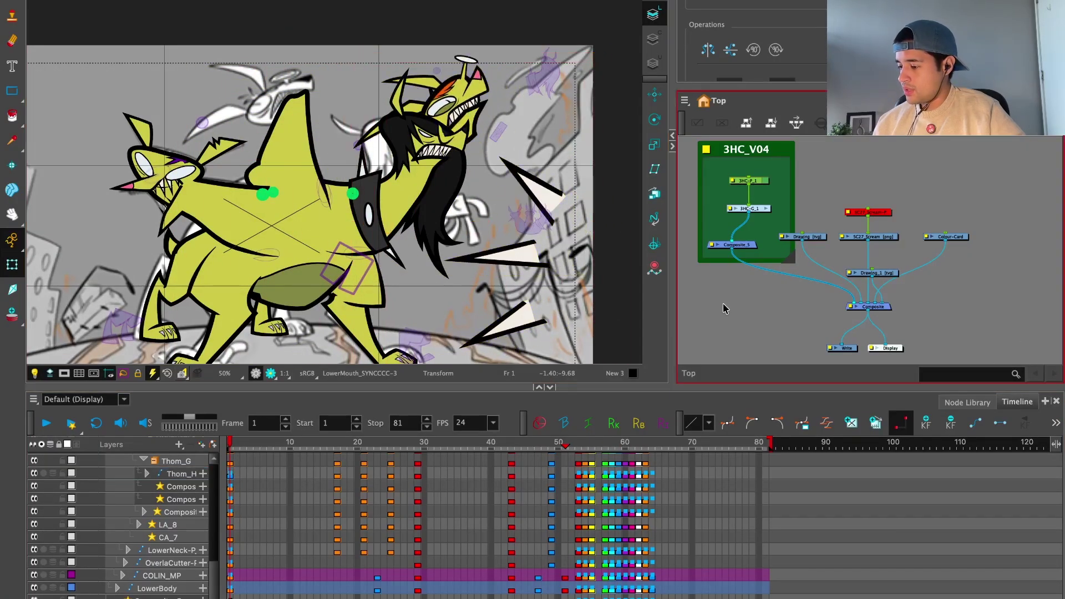
# Step: Shrink the three oversized loose lower teeth and tuck them behind the two overlapping snarling heads
pyautogui.click(554, 203)
pyautogui.keyDown('shift'); pyautogui.click(522, 260); pyautogui.keyUp('shift')
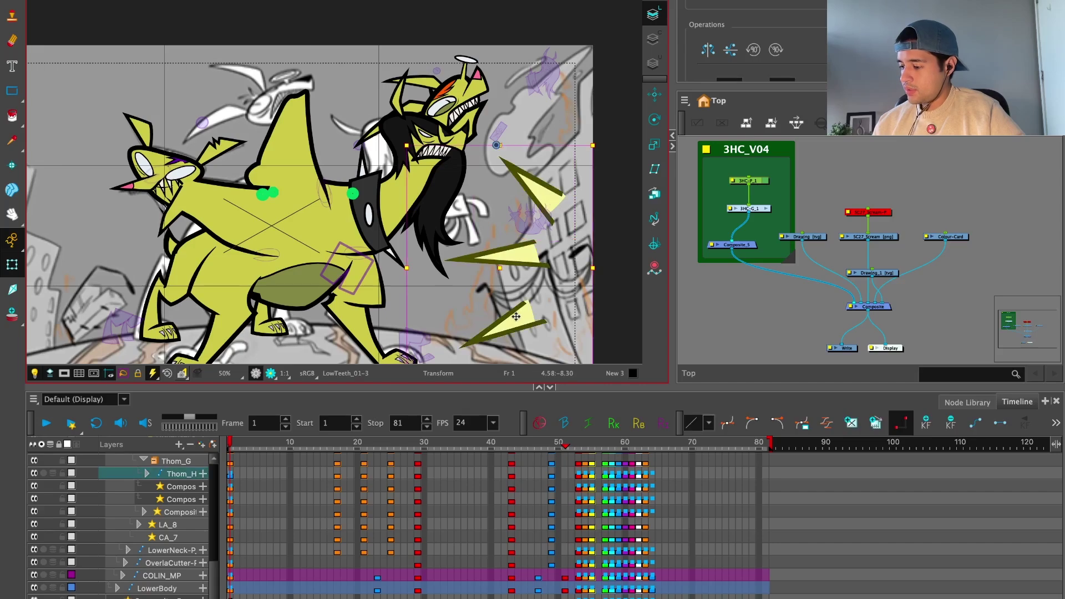
pyautogui.moveTo(525, 254); pyautogui.dragTo(482, 272)
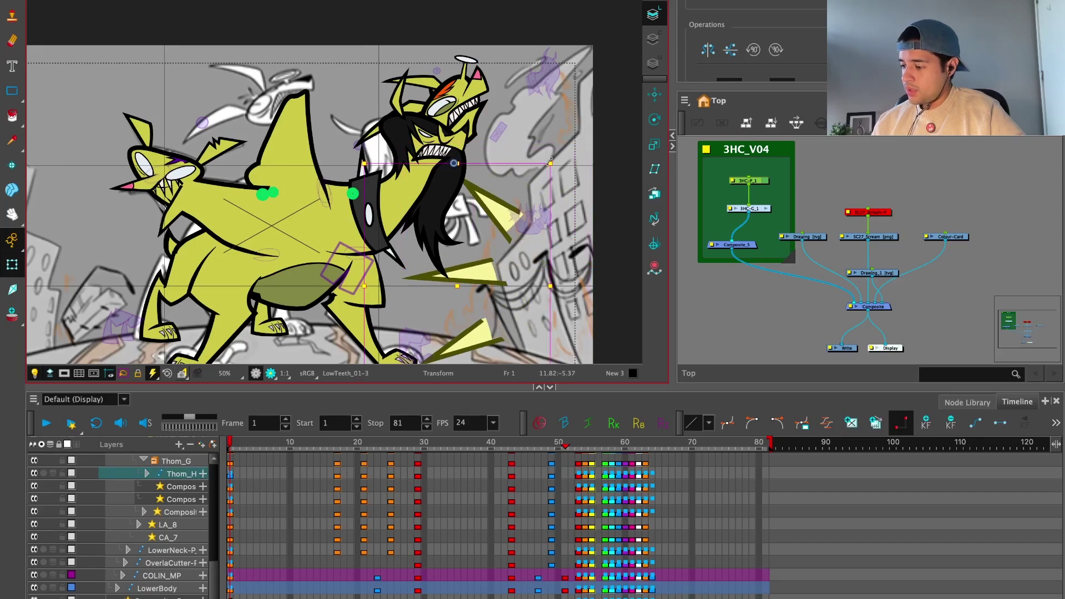
pyautogui.moveTo(549, 163); pyautogui.dragTo(474, 183)
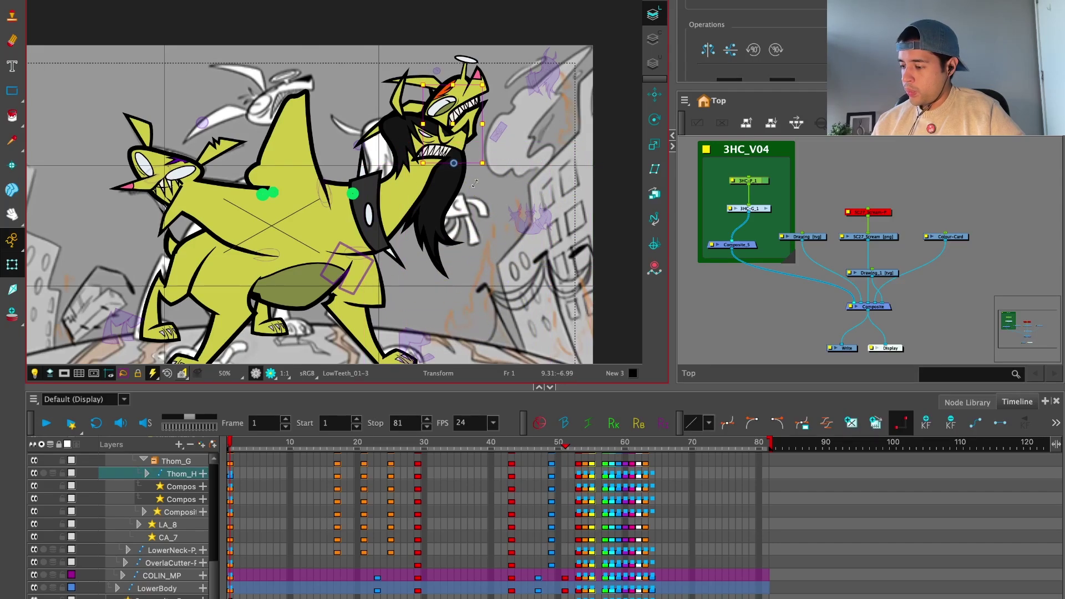
pyautogui.moveTo(455, 123); pyautogui.dragTo(468, 108)
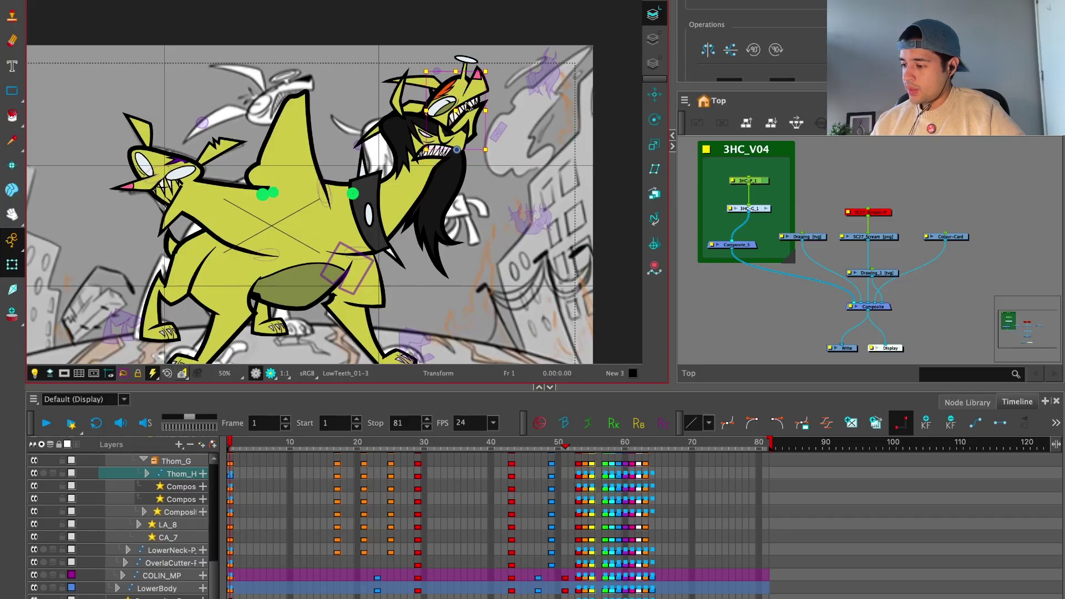
pyautogui.press('Escape')
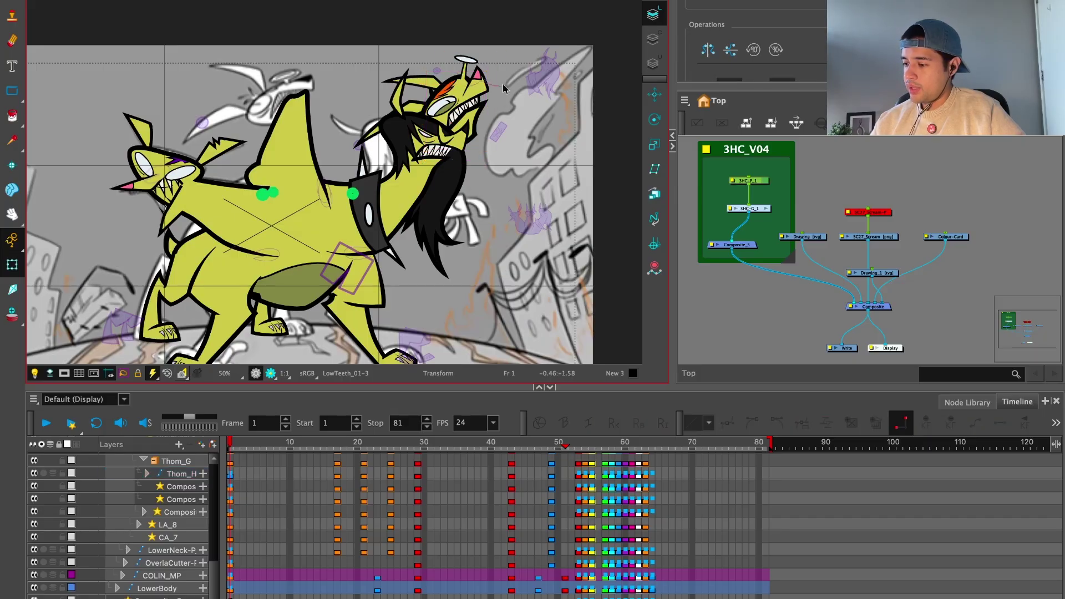
# Step: Move the orange-haired head off the black-haired head toward its storyboard sketch above the creature's back
pyautogui.click(482, 86)
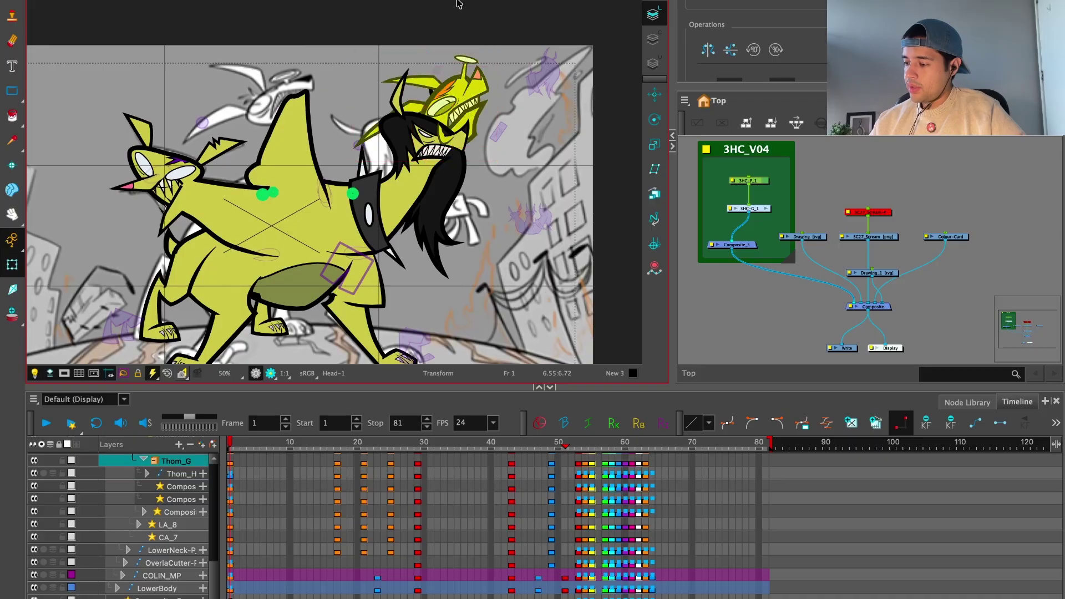
pyautogui.click(482, 83)
pyautogui.click(483, 88)
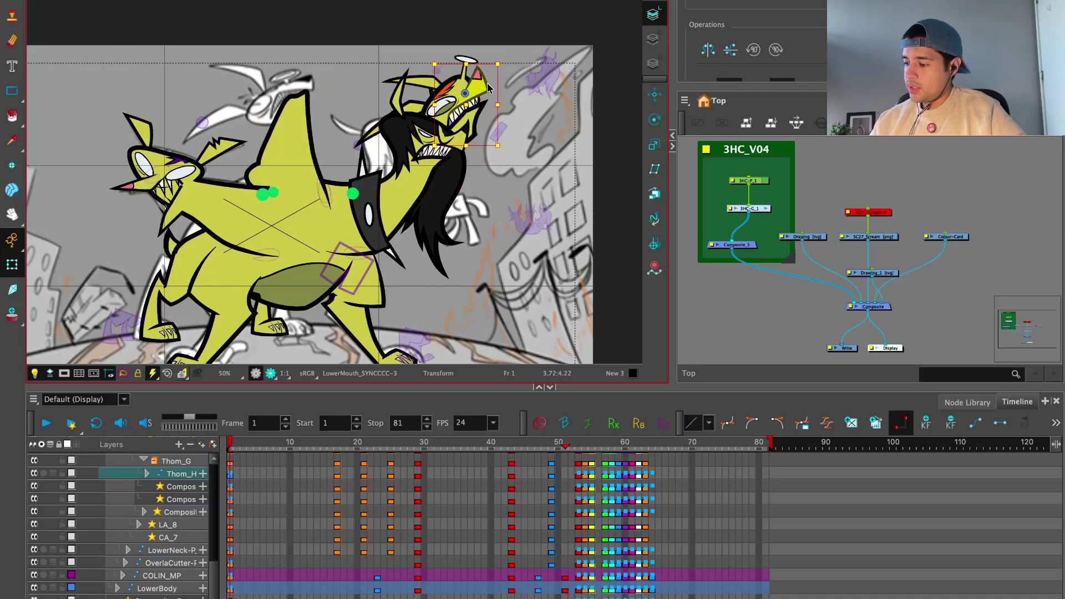
pyautogui.click(483, 89)
pyautogui.scroll(3, 484, 88)
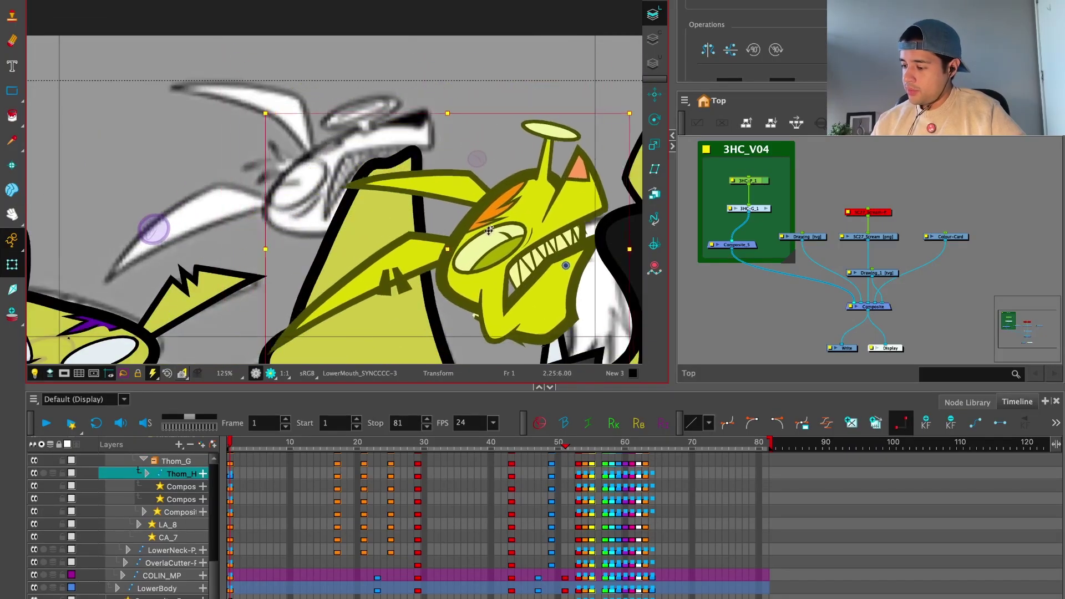
pyautogui.hscroll(5, 489, 230)
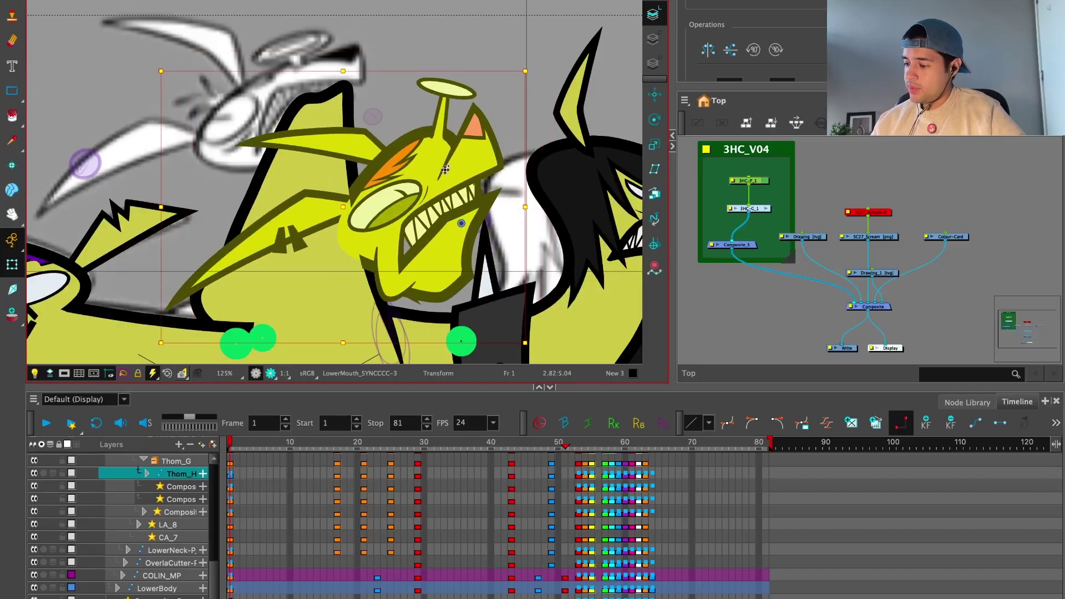
pyautogui.click(433, 166)
pyautogui.scroll(2, 438, 166)
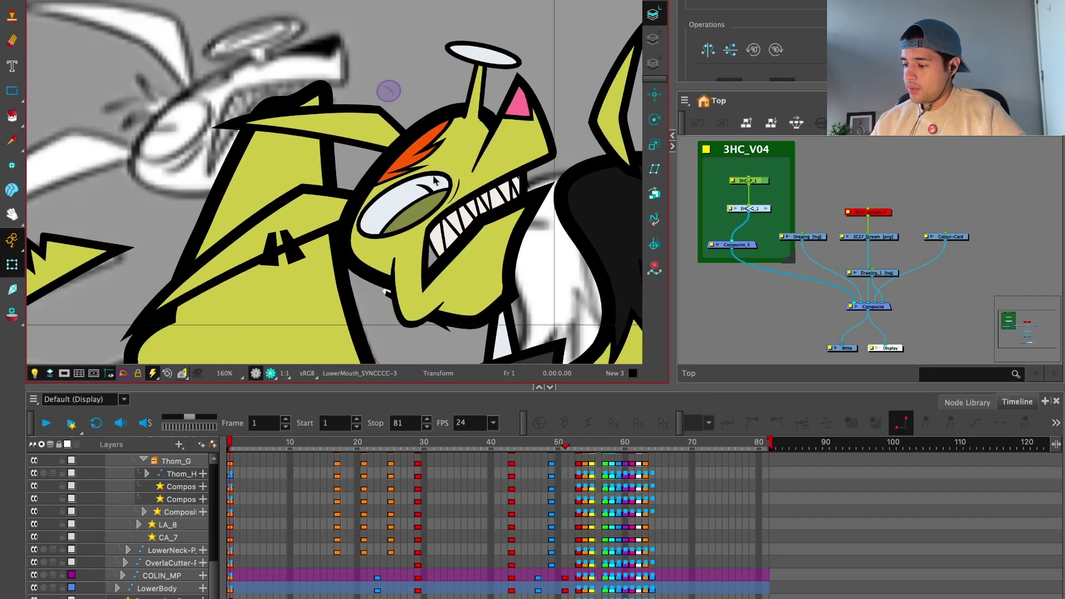
# Step: Rotate the orange-haired head's eye more upright and fit its pupil line and lower eyelid to it
pyautogui.moveTo(517, 150); pyautogui.dragTo(427, 183)
pyautogui.moveTo(486, 118); pyautogui.dragTo(472, 92)
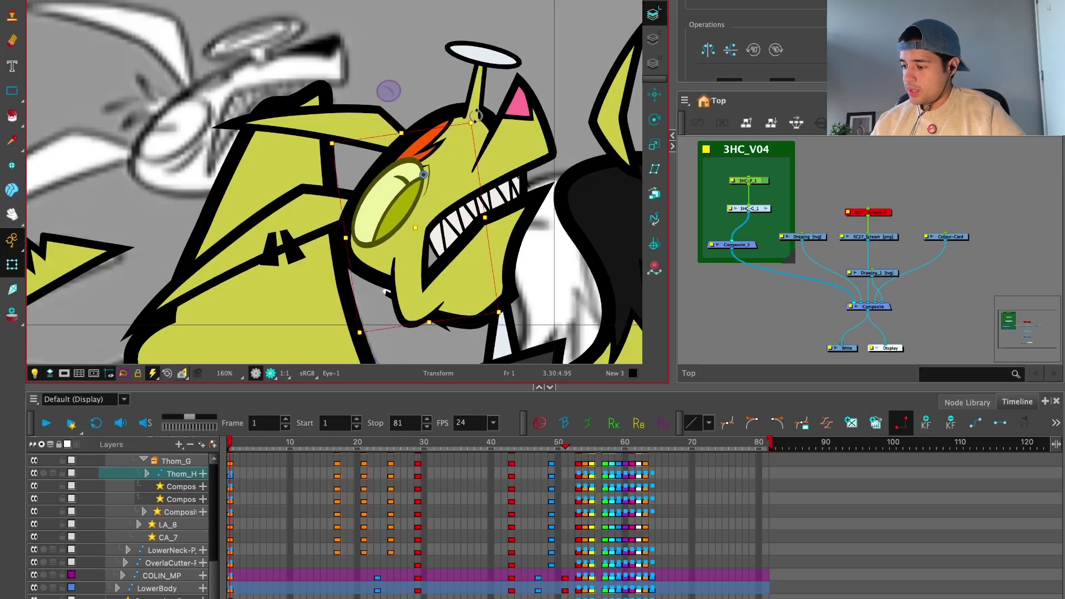
pyautogui.scroll(2, 473, 143)
pyautogui.hotkey('ctrl', 'z')
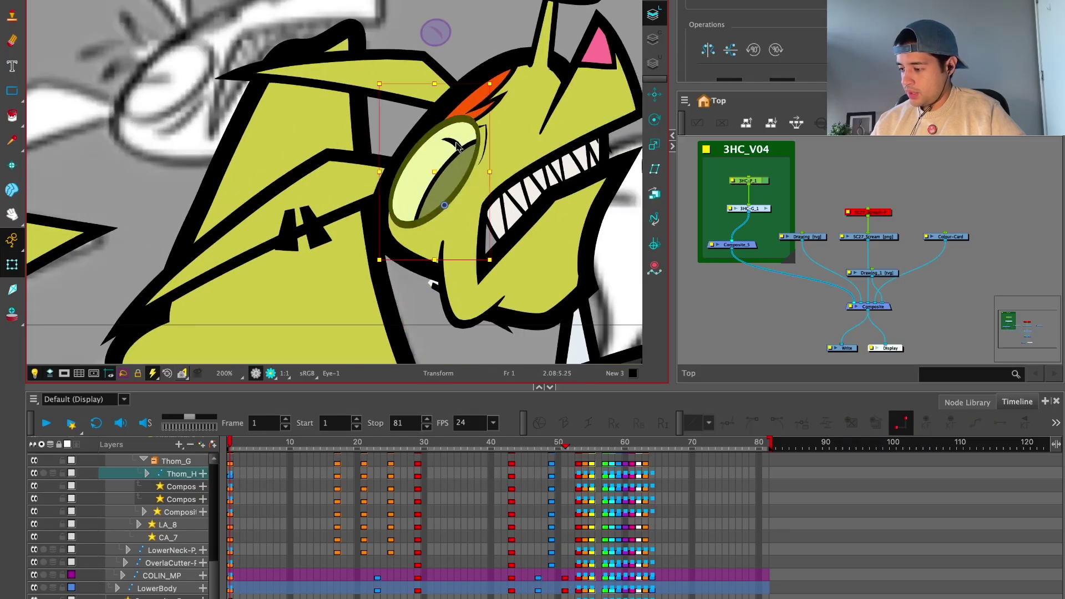
pyautogui.moveTo(456, 146)
pyautogui.mouseDown()
pyautogui.moveTo(419, 161)
pyautogui.moveTo(449, 172)
pyautogui.mouseUp()
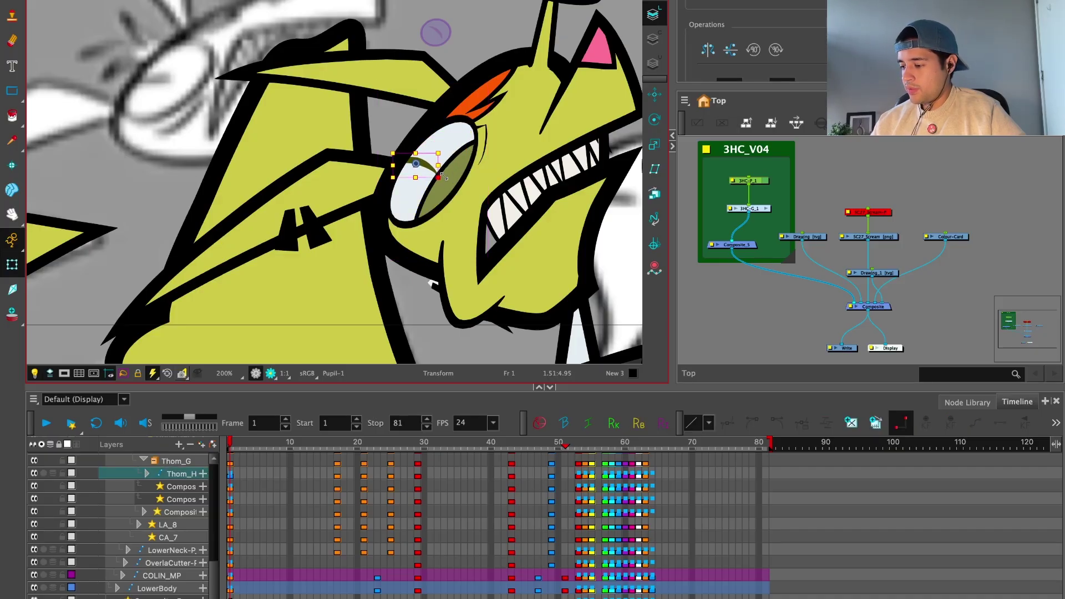
pyautogui.click(469, 164)
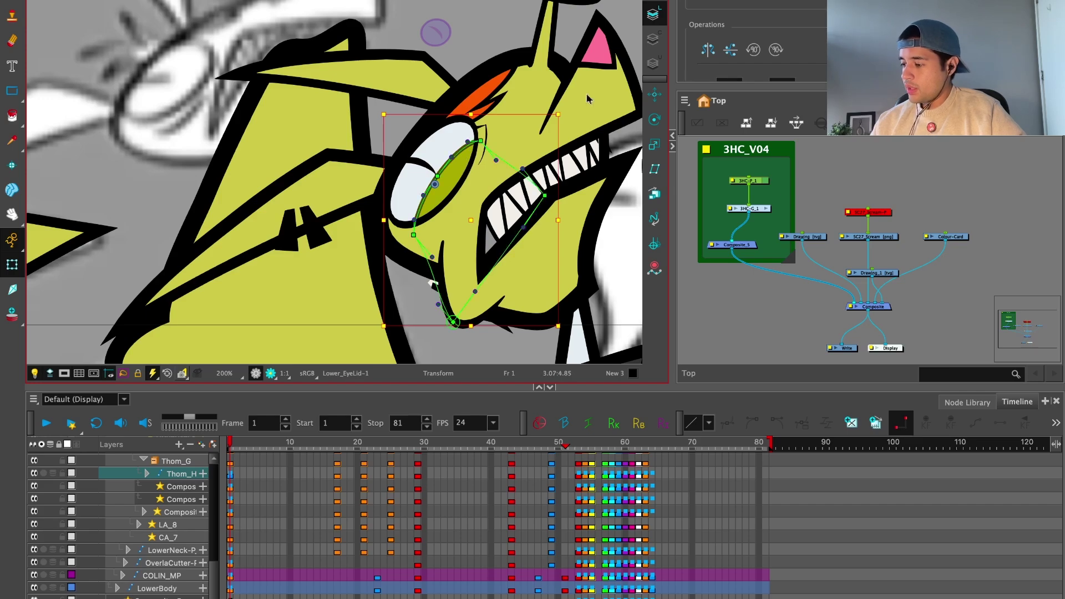
pyautogui.moveTo(472, 184); pyautogui.dragTo(441, 169)
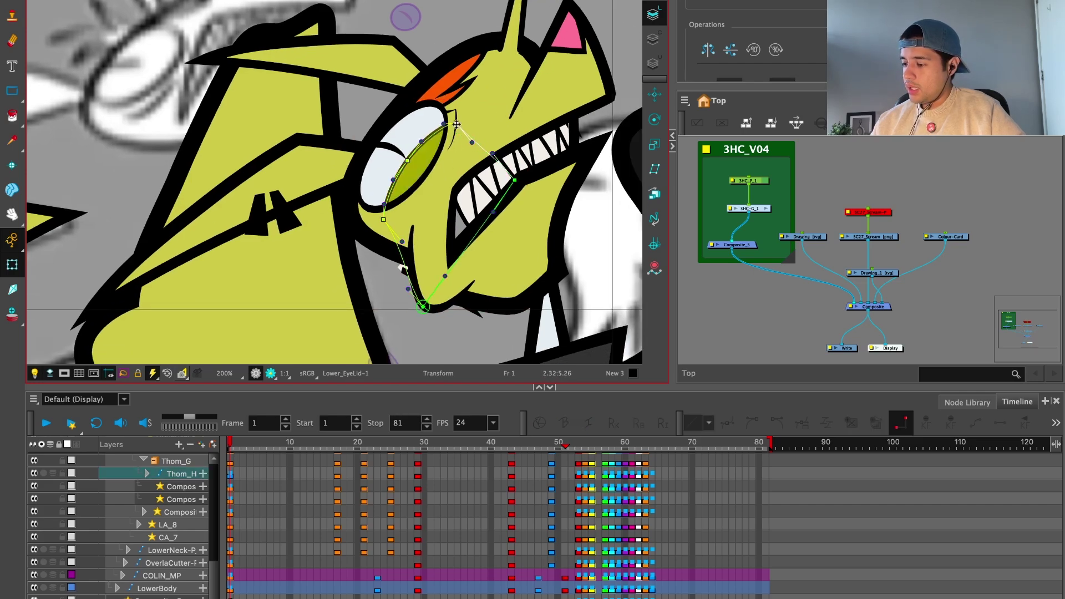
# Step: Flatten the orange hair tuft and reposition it to follow the brow above the eye
pyautogui.scroll(5, 420, 157)
pyautogui.hscroll(3, 420, 157)
pyautogui.click(420, 157)
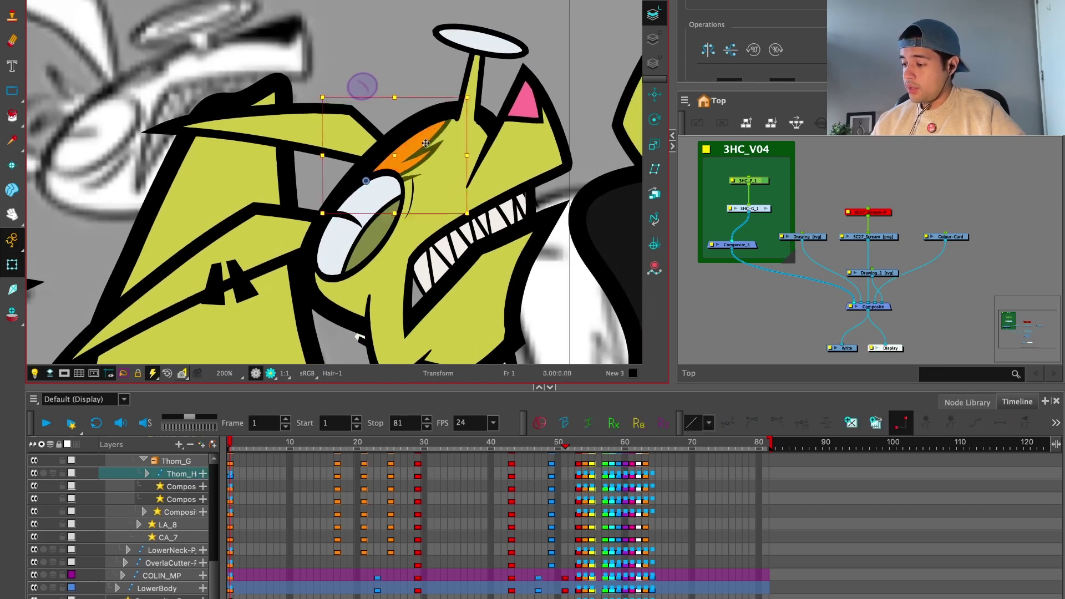
pyautogui.moveTo(411, 210)
pyautogui.mouseDown()
pyautogui.moveTo(400, 163)
pyautogui.moveTo(473, 144)
pyautogui.mouseUp()
pyautogui.moveTo(395, 111); pyautogui.dragTo(398, 102)
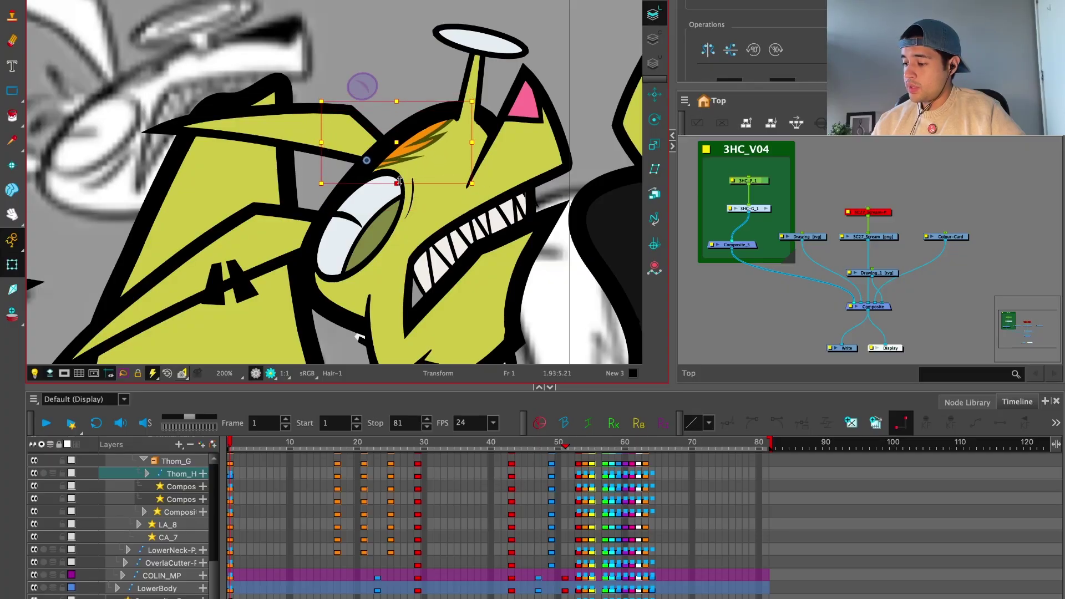
pyautogui.moveTo(395, 179); pyautogui.dragTo(398, 185)
pyautogui.scroll(-3, 427, 145)
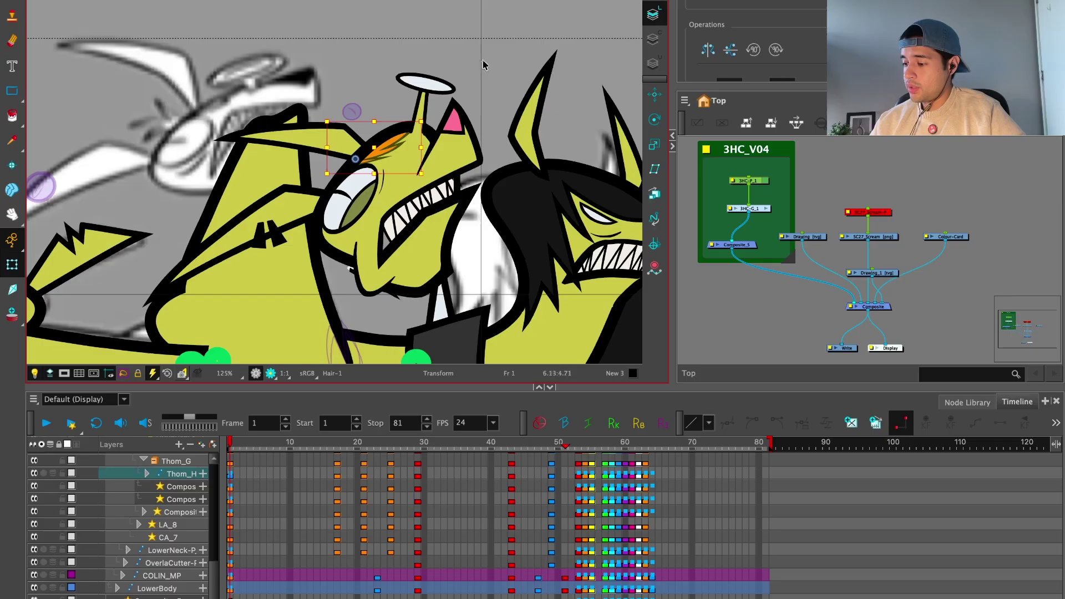
pyautogui.press('Escape')
# Step: Adjust the orange-haired head's halo and eye underline, and reshape its lower mouth into a wider snarl
pyautogui.scroll(2, 448, 71)
pyautogui.click(448, 71)
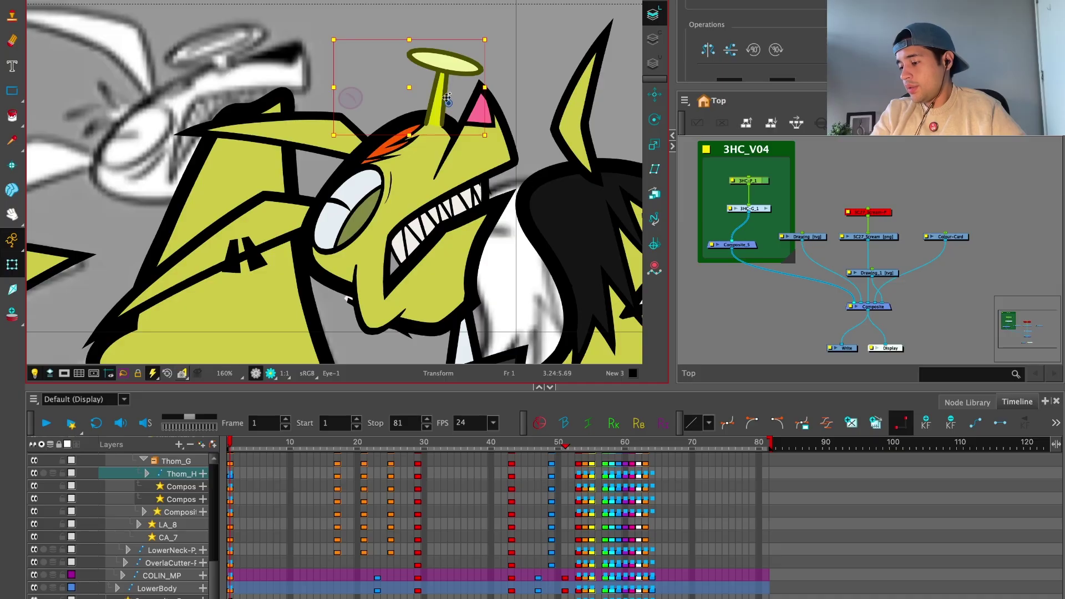
pyautogui.scroll(2, 422, 166)
pyautogui.click(407, 197)
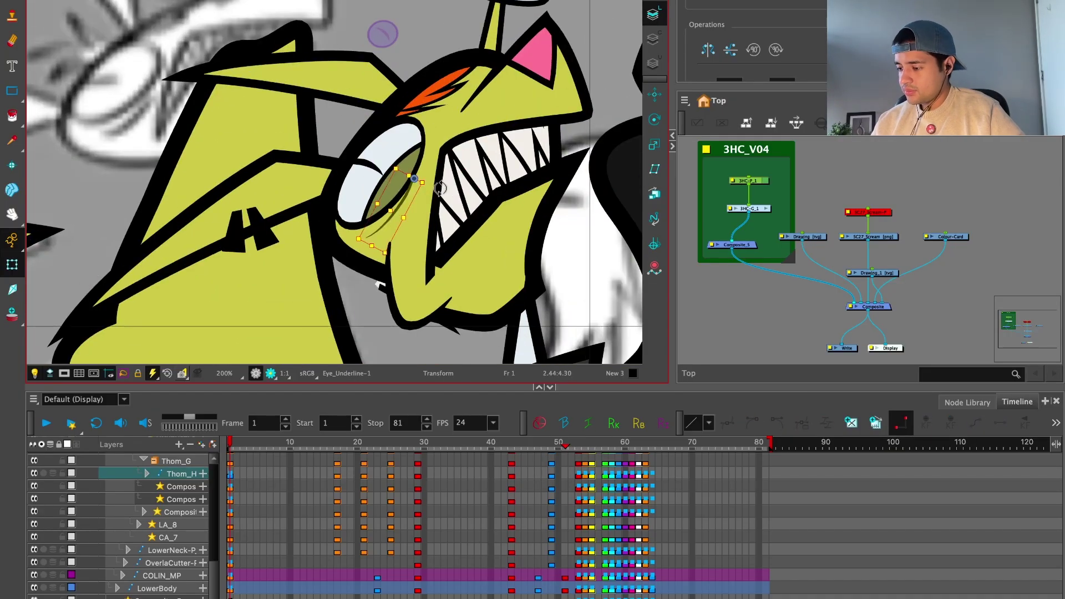
pyautogui.click(339, 216)
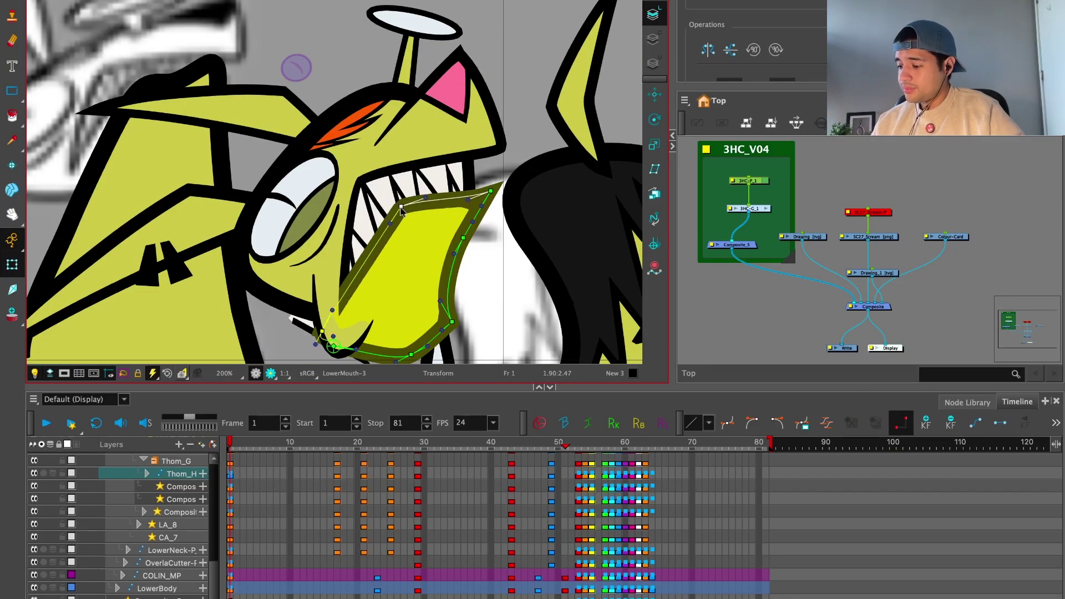
pyautogui.scroll(1, 401, 209)
# Step: Bend the orange-haired head's near ear into an arc and fit the head and neck to the storyboard sketch
pyautogui.click(401, 191)
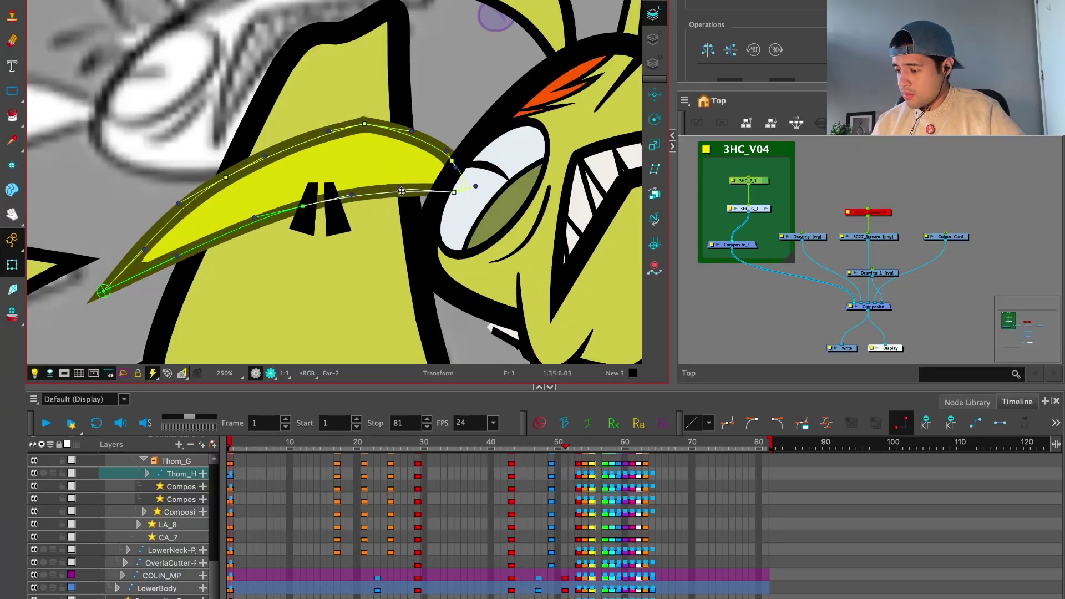
pyautogui.scroll(-6, 401, 191)
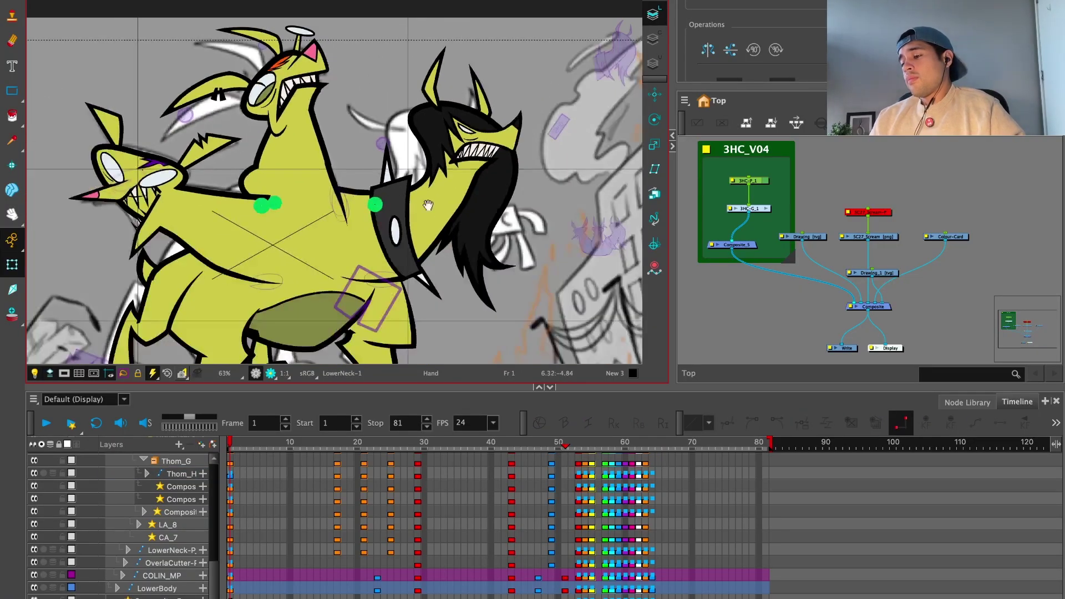
pyautogui.scroll(4, 411, 208)
# Step: Reposition both curved ears of the orange-haired head over the ears in the storyboard sketch
pyautogui.click(346, 121)
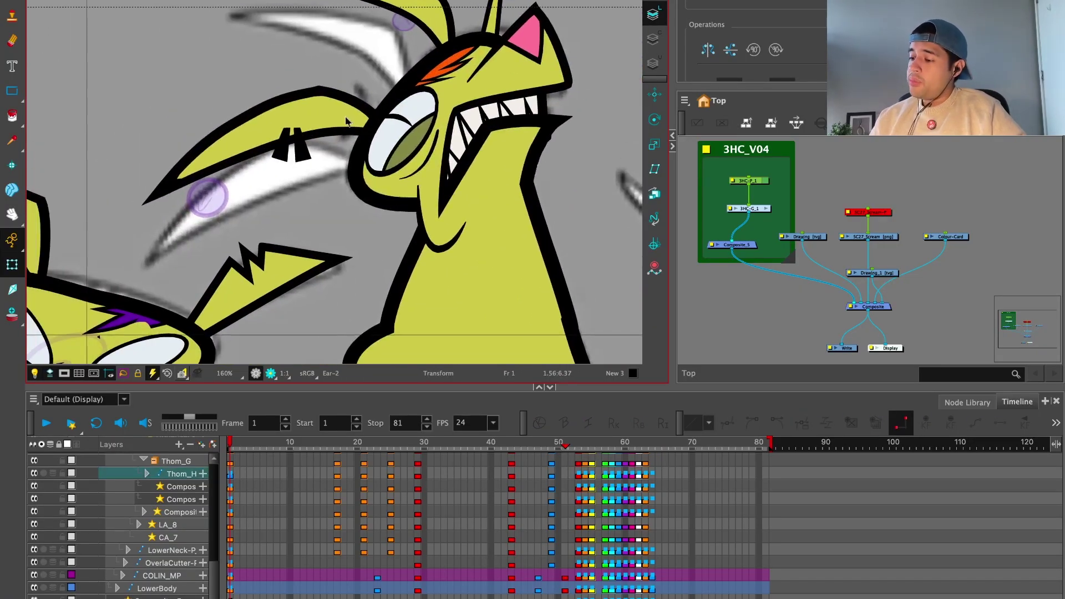
pyautogui.moveTo(346, 121)
pyautogui.mouseDown()
pyautogui.moveTo(311, 178)
pyautogui.moveTo(322, 155)
pyautogui.moveTo(288, 183)
pyautogui.mouseUp()
pyautogui.scroll(-2, 333, 141)
pyautogui.click(376, 56)
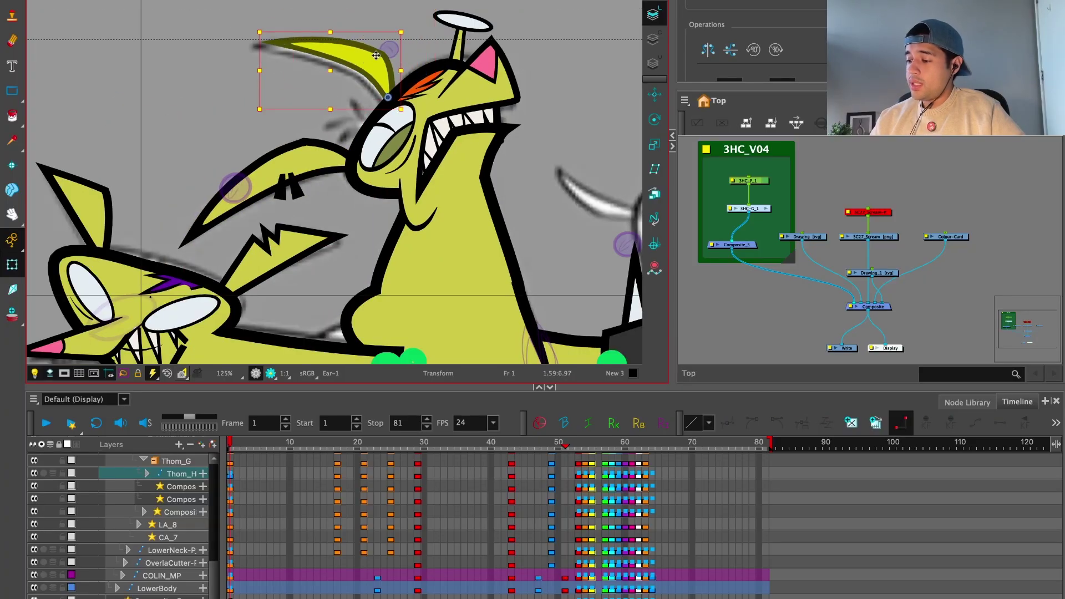
pyautogui.moveTo(376, 56); pyautogui.dragTo(383, 51)
# Step: Move the far leg under the creature's belly onto the matching paw in the storyboard sketch
pyautogui.scroll(-2, 383, 51)
pyautogui.moveTo(463, 289); pyautogui.dragTo(311, 133)
pyautogui.scroll(-1, 446, 233)
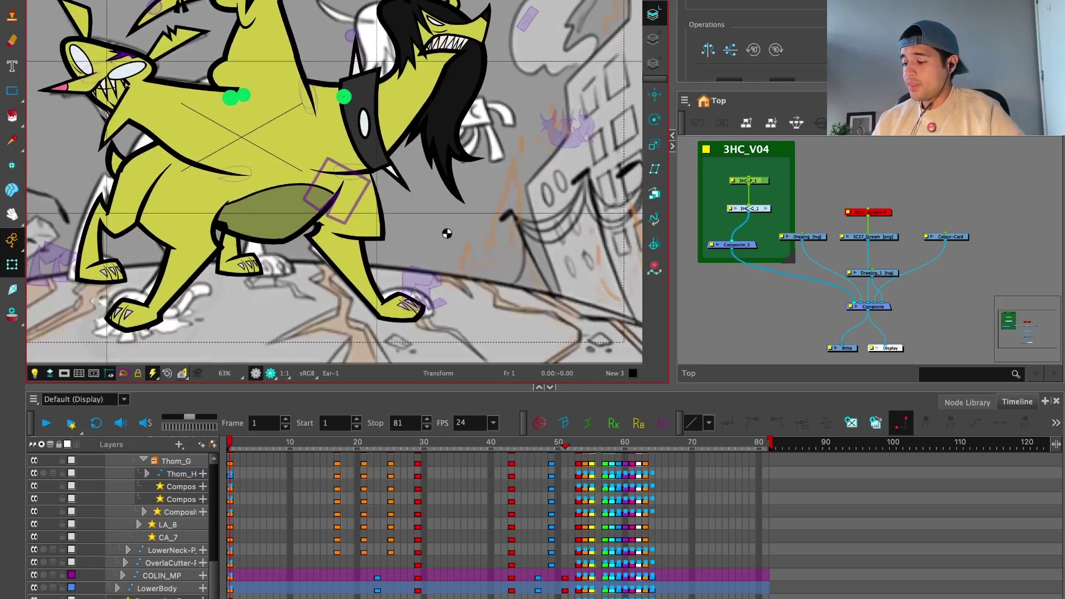
pyautogui.scroll(-1, 446, 234)
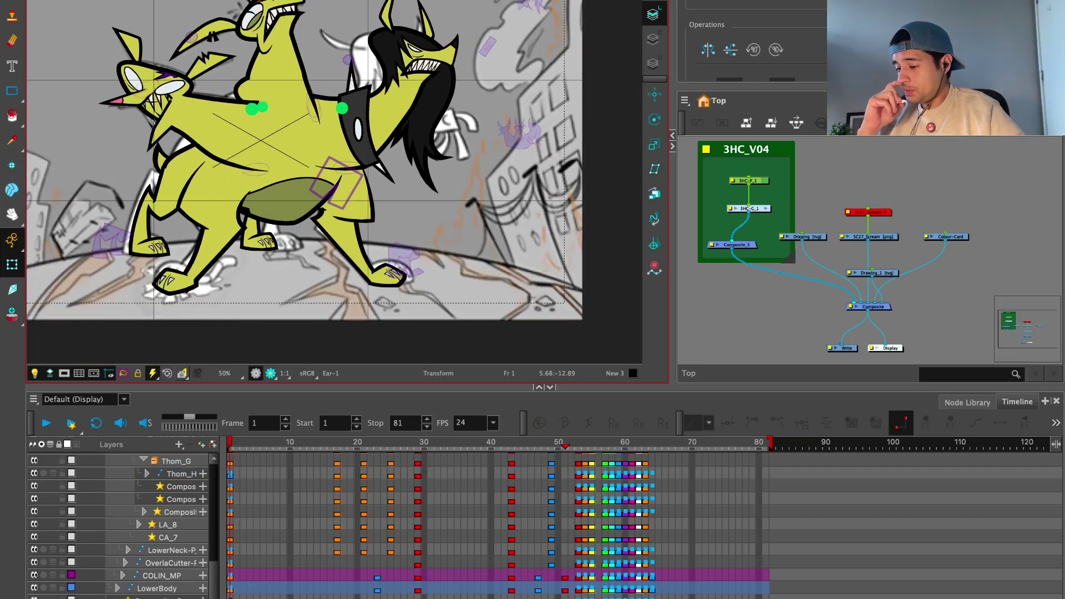
pyautogui.scroll(2, 295, 298)
pyautogui.click(392, 259)
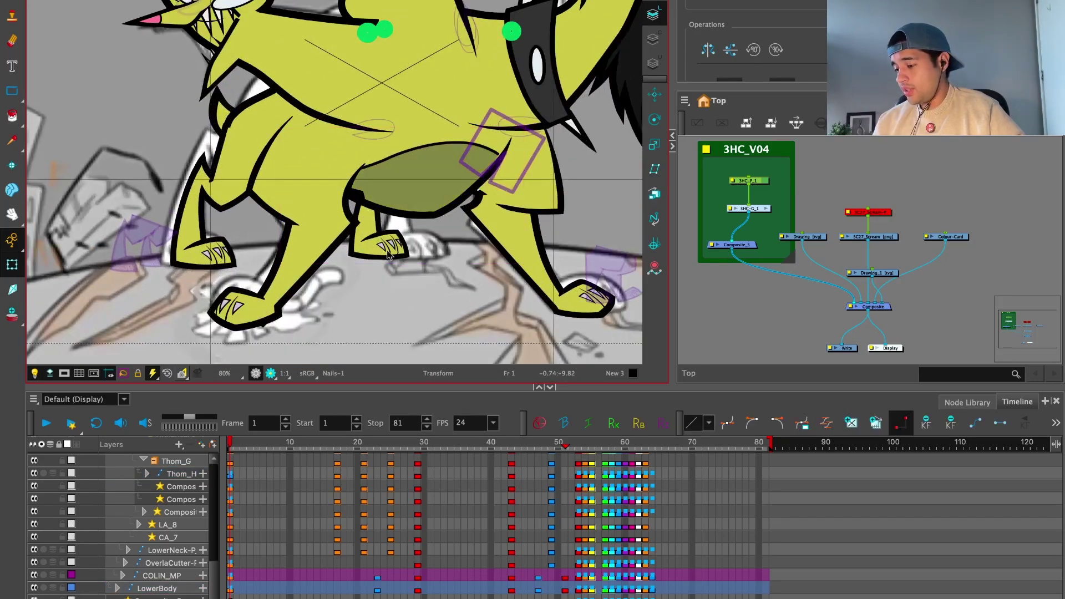
pyautogui.click(390, 252)
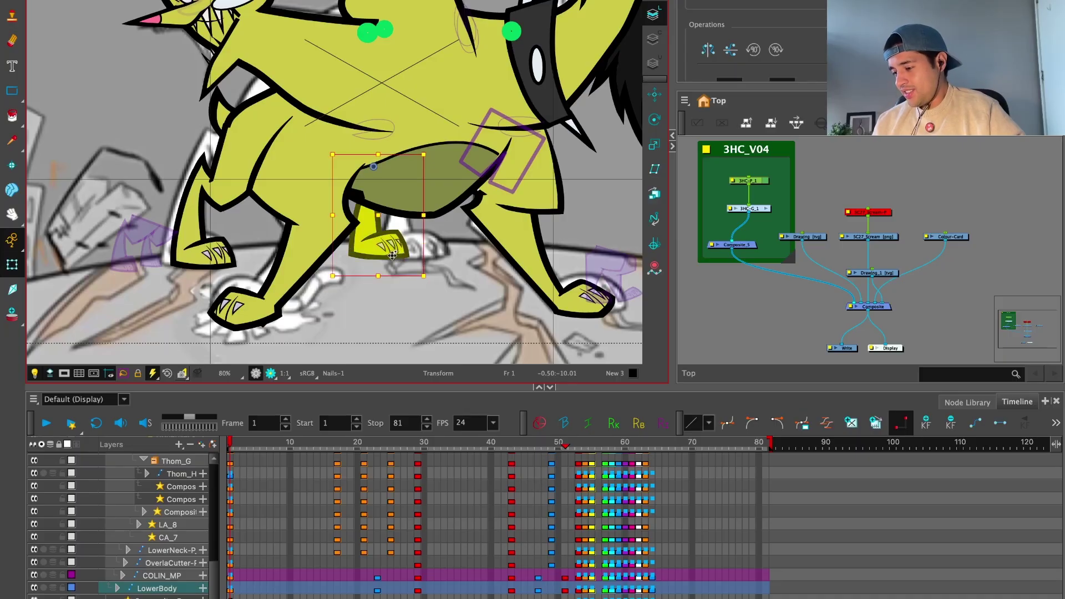
pyautogui.moveTo(390, 253)
pyautogui.mouseDown()
pyautogui.moveTo(415, 250)
pyautogui.moveTo(400, 270)
pyautogui.mouseUp()
pyautogui.scroll(-2, 414, 250)
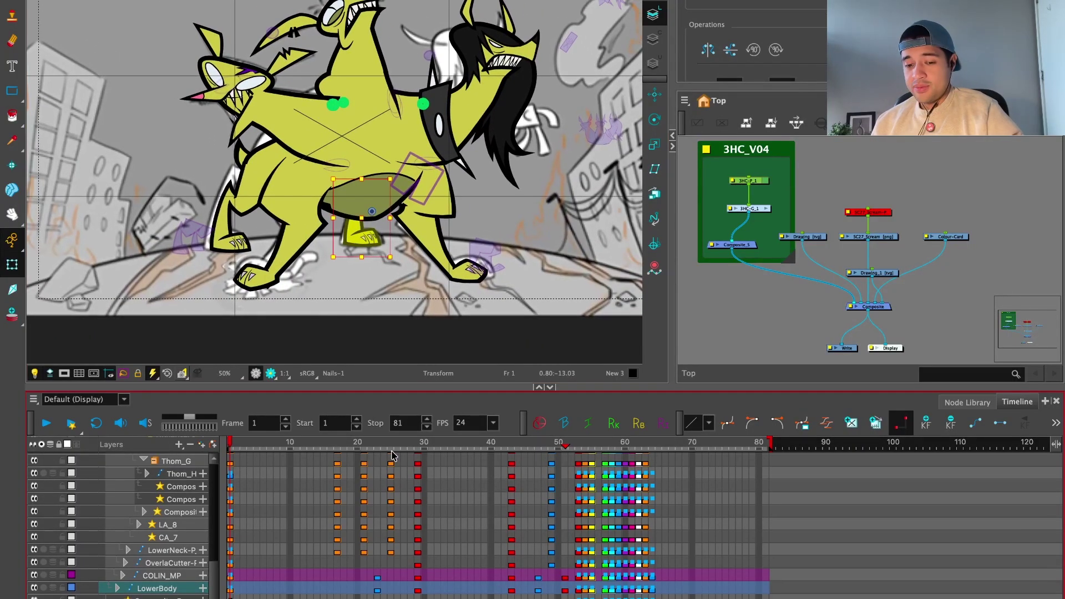
# Step: Collapse the creature rig's layers in the timeline and enable the SC27_Scream-P reference layer
pyautogui.click(444, 495)
pyautogui.click(239, 472)
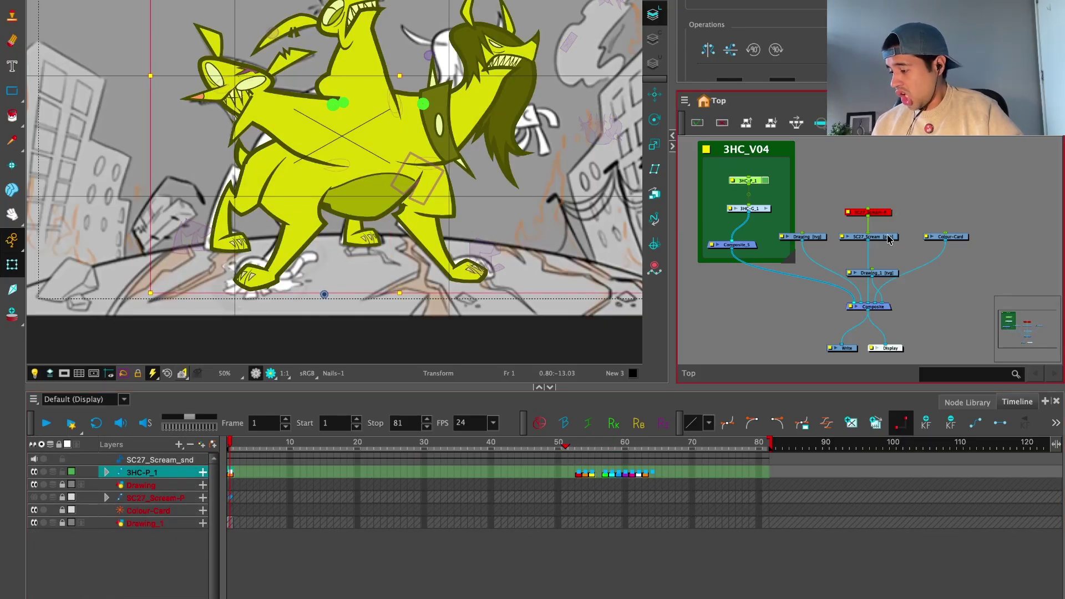
pyautogui.click(879, 213)
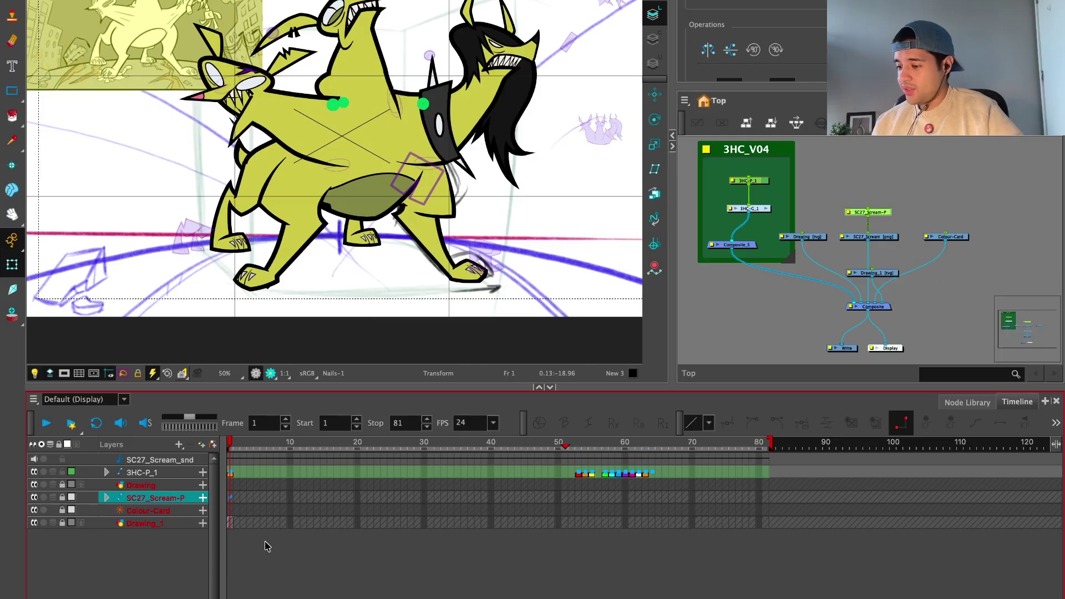
pyautogui.click(289, 542)
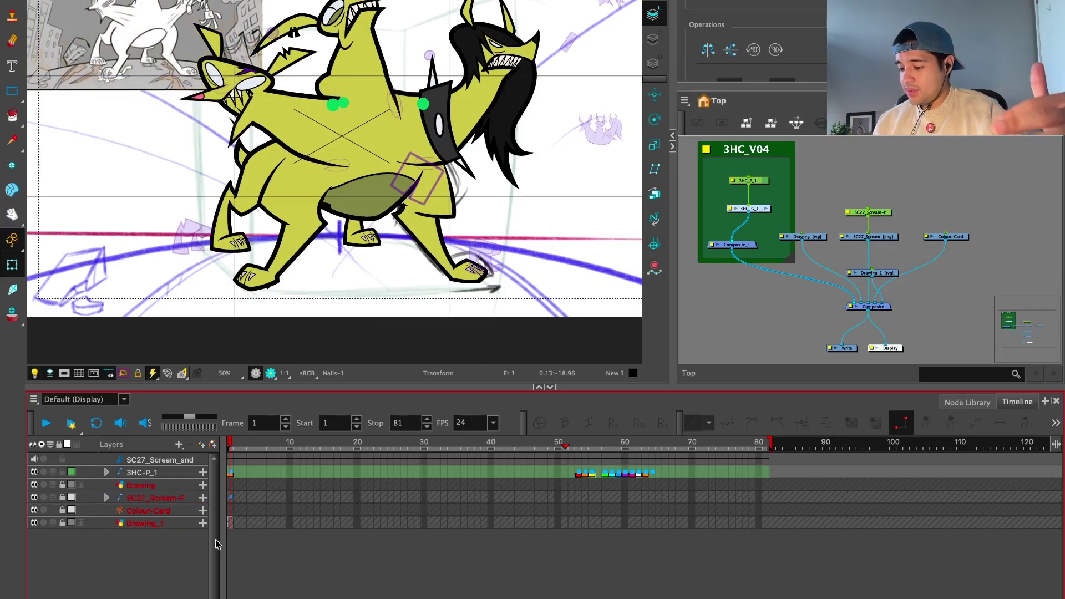
# Step: Delete all black strokes drawn with the New 3 colour from the Drawing_1 layer
pyautogui.click(121, 524)
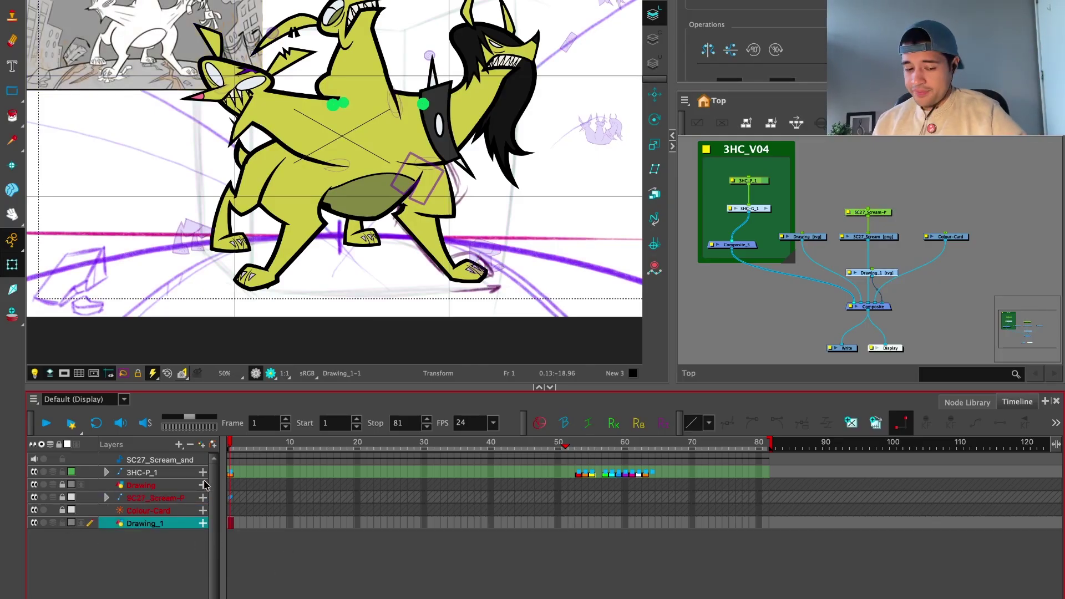
pyautogui.hotkey('alt', 's')
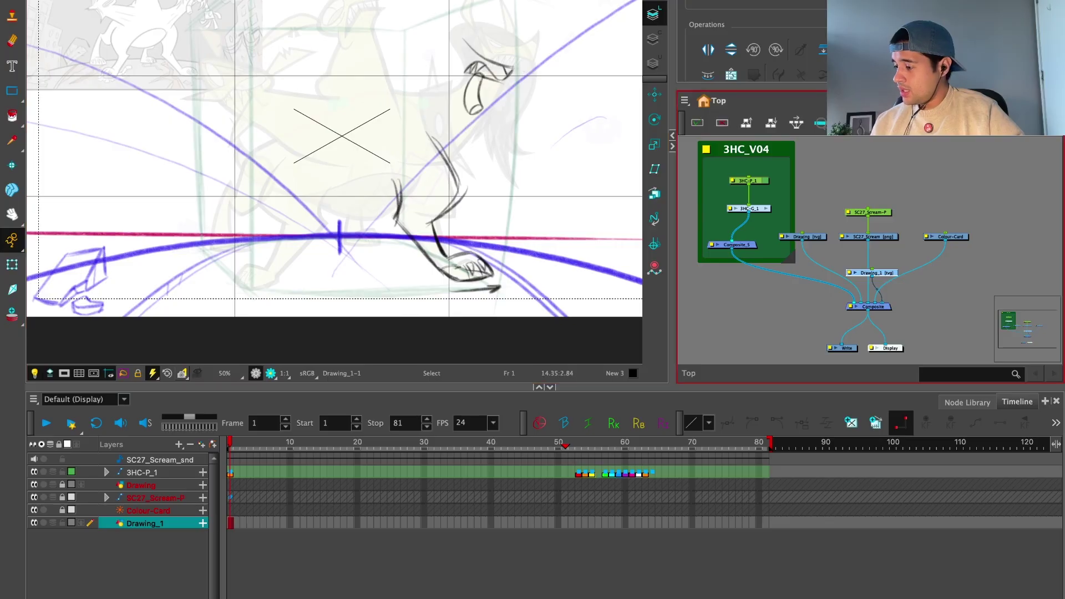
pyautogui.click(910, 101)
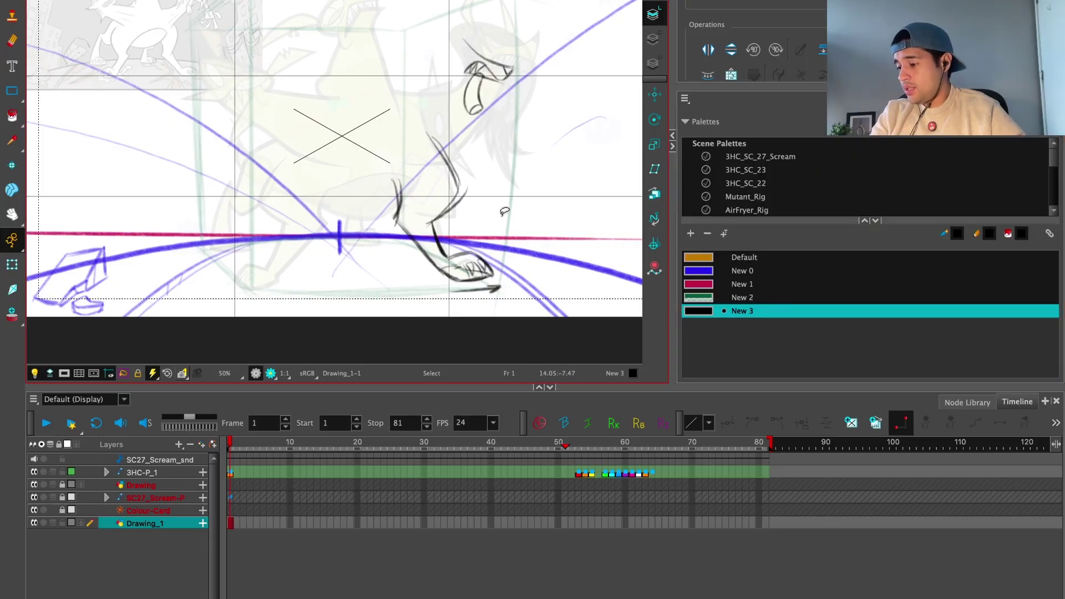
pyautogui.rightClick(451, 196)
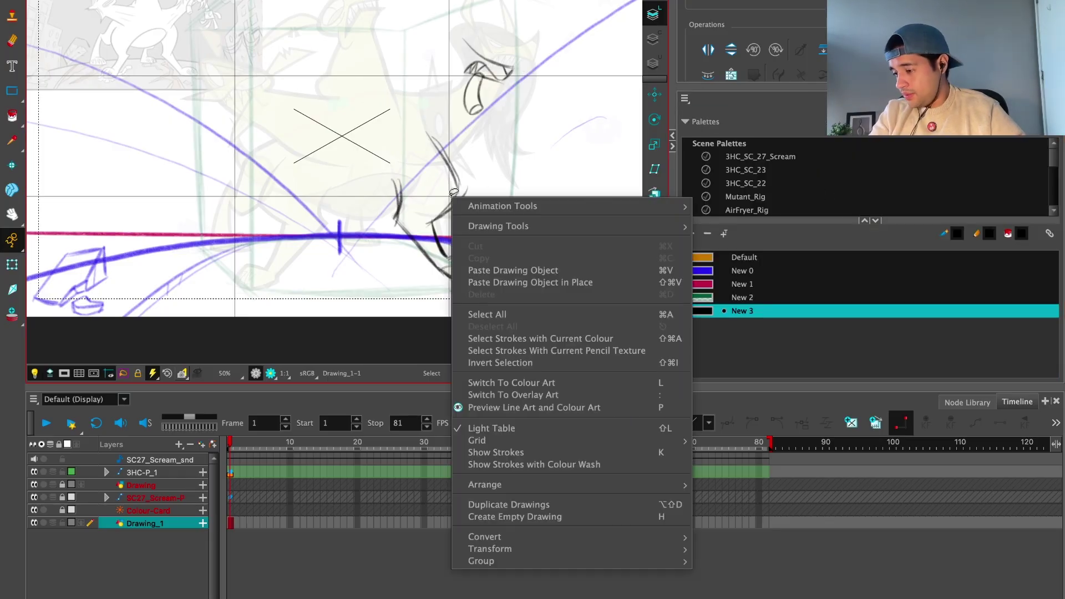
pyautogui.click(616, 339)
pyautogui.press('Delete')
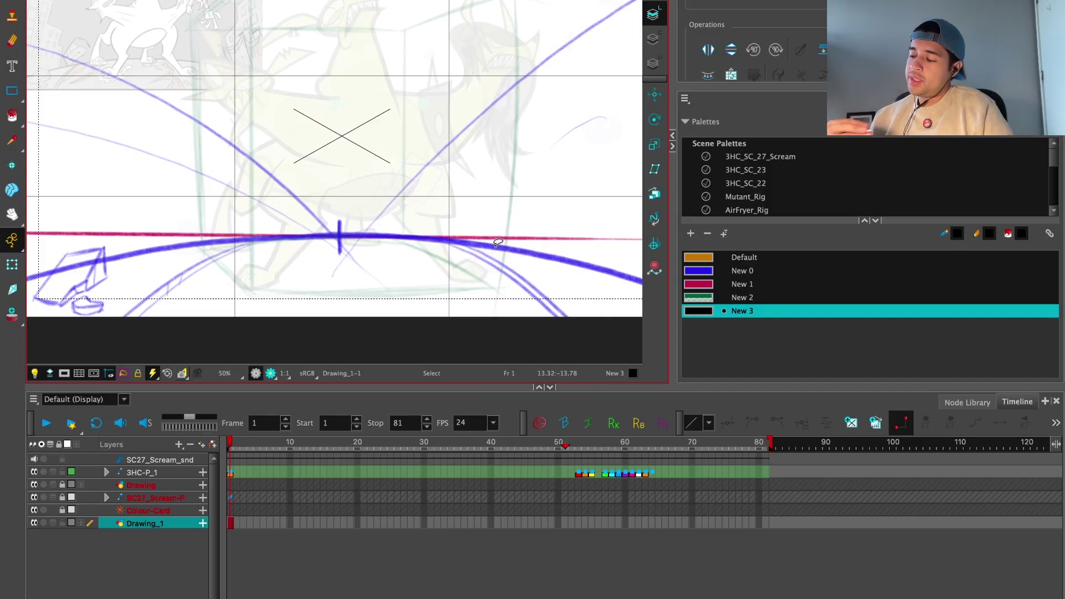
# Step: Add a vector drawing layer named Posing above Drawing_1, with the Brush ready for sketching
pyautogui.hotkey('alt', 'b')
pyautogui.press('super+r')
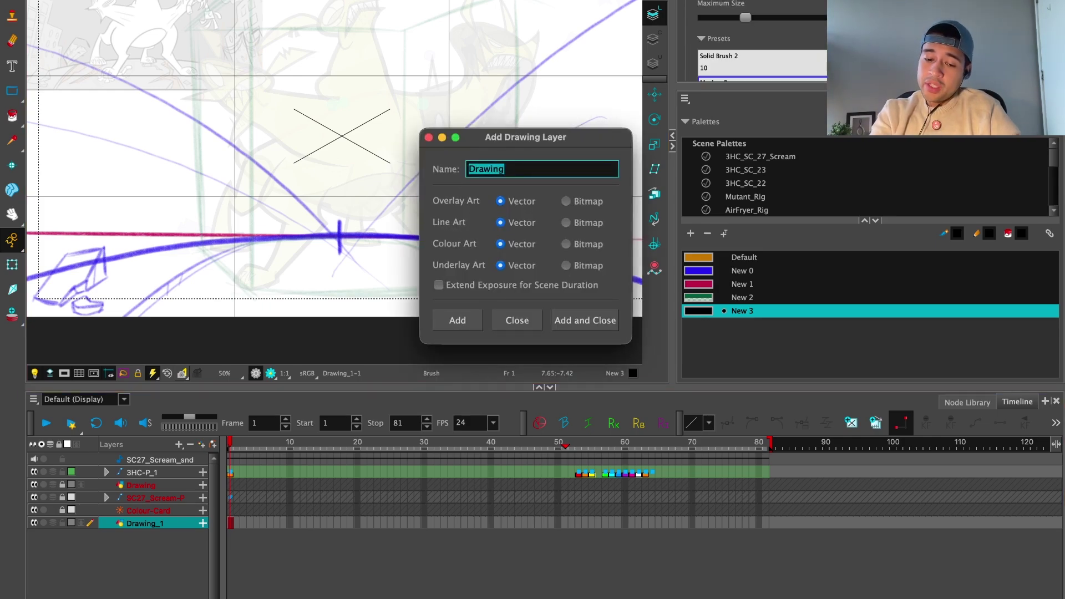
pyautogui.write('Posing')
pyautogui.press('Return')
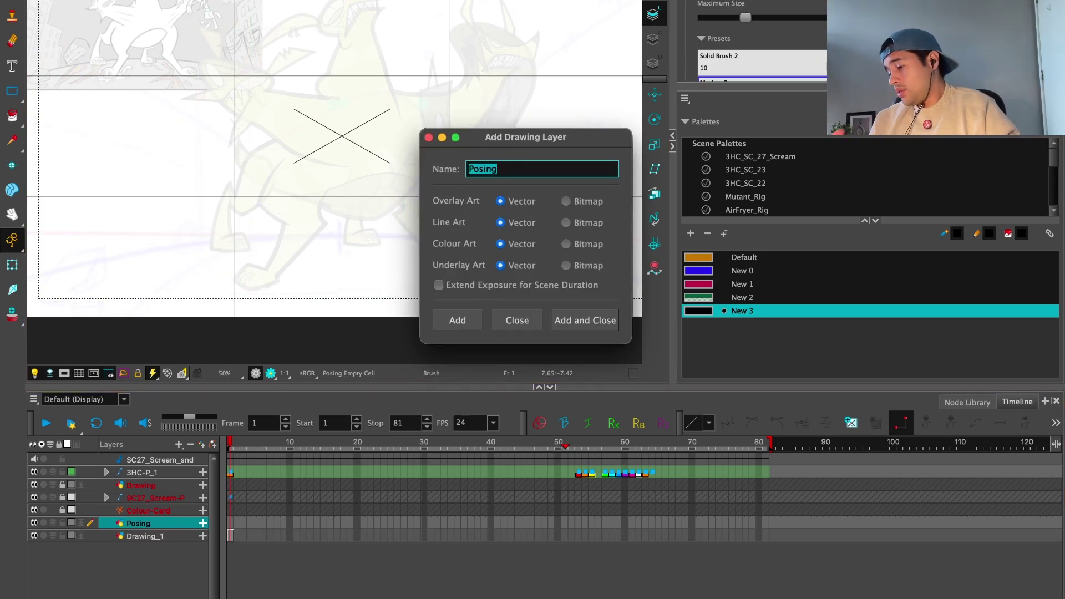
pyautogui.click(517, 320)
# Step: Expand the drawing view to fill the workspace and hide the safe-area and grid guides
pyautogui.scroll(2, 530, 218)
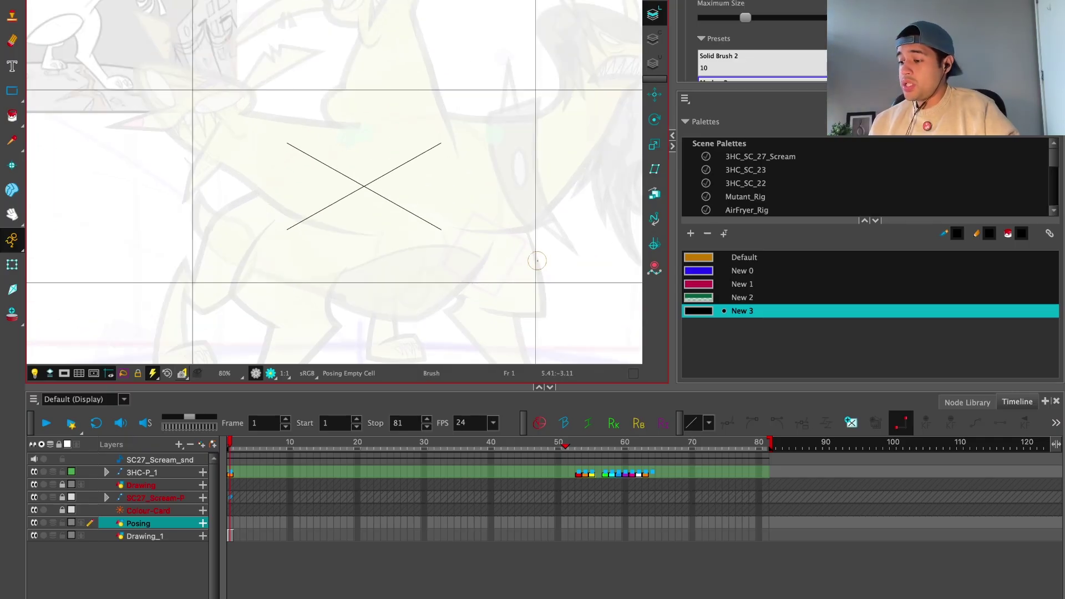
pyautogui.press('`')
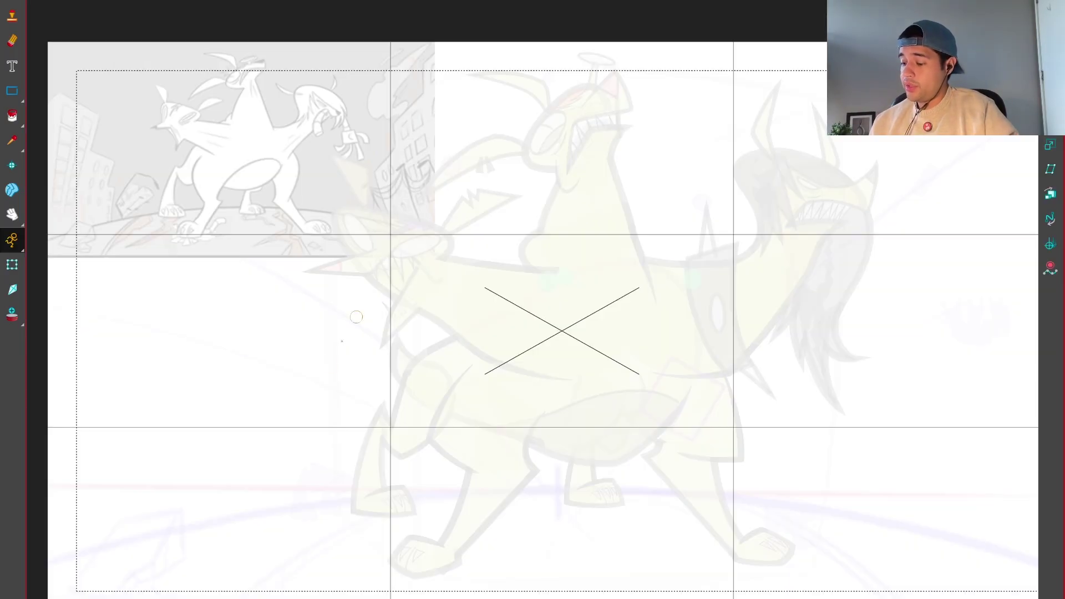
pyautogui.hotkey('shift', 'c')
pyautogui.hotkey('ctrl', "'")
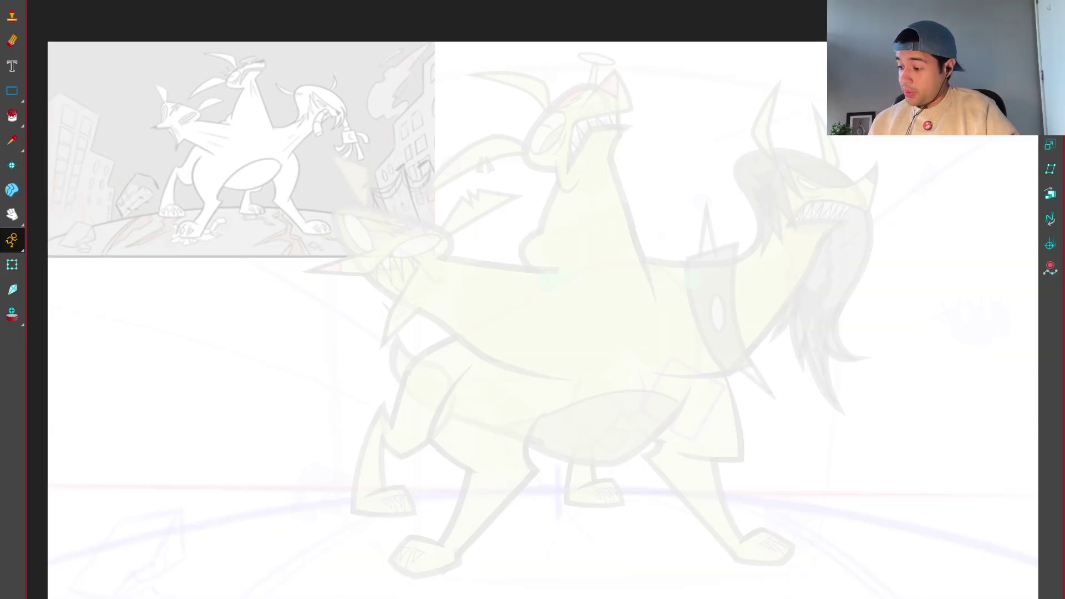
# Step: Discard the black test stroke and recolour the New 3 swatch to a vivid purple
pyautogui.press('2')
pyautogui.moveTo(523, 451); pyautogui.dragTo(647, 440)
pyautogui.hotkey('ctrl', 'z')
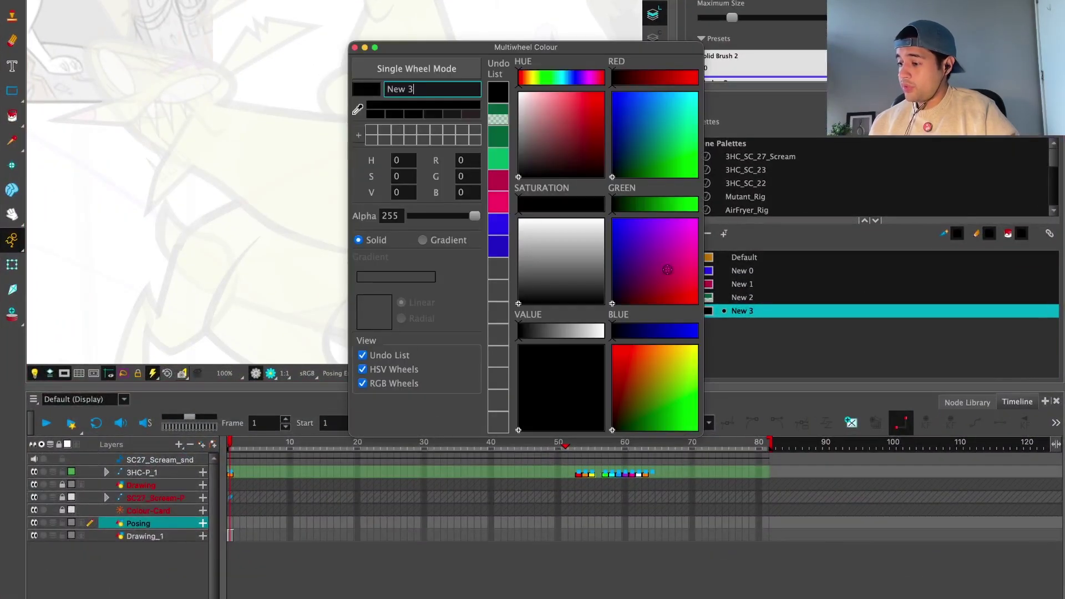
pyautogui.click(586, 78)
pyautogui.click(593, 111)
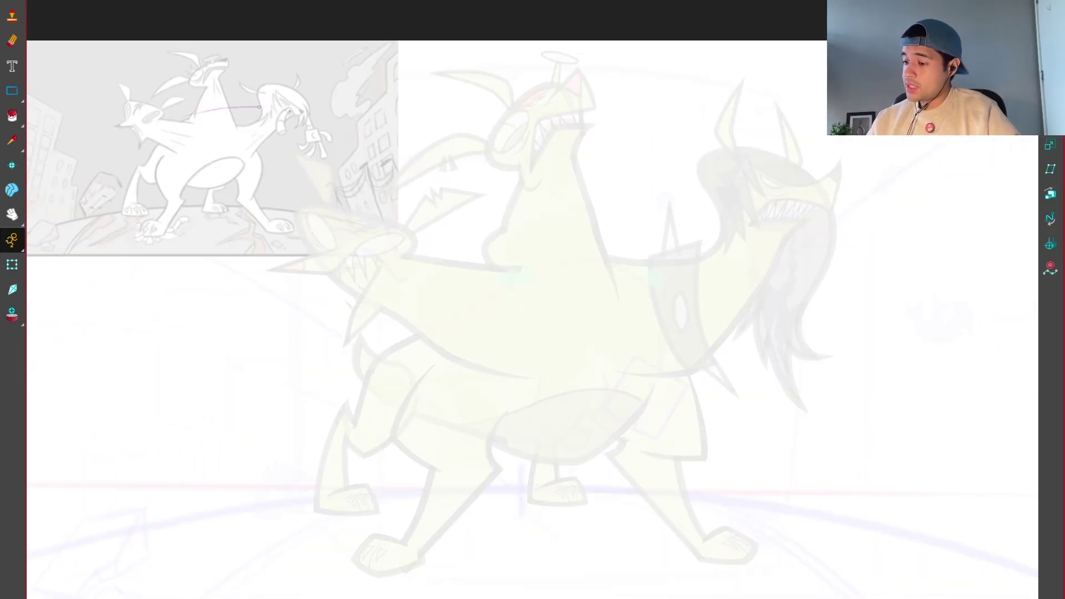
# Step: Sketch the middle head's neck in purple with two long side contours and short crease lines under the jaw
pyautogui.moveTo(259, 107); pyautogui.dragTo(424, 178)
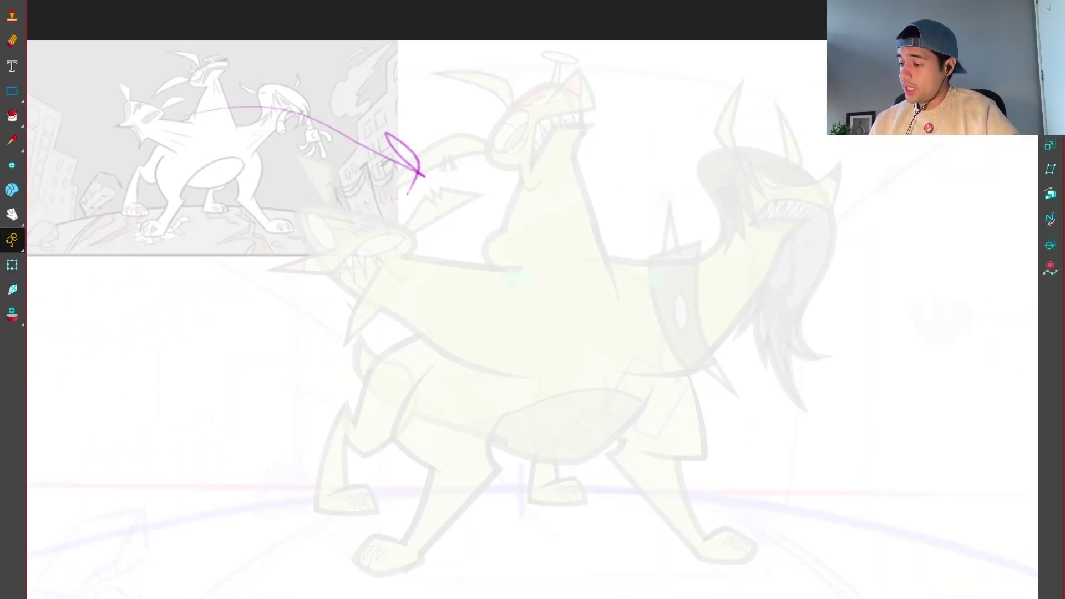
pyautogui.scroll(2, 552, 209)
pyautogui.moveTo(539, 145)
pyautogui.mouseDown()
pyautogui.moveTo(516, 222)
pyautogui.moveTo(515, 280)
pyautogui.mouseUp()
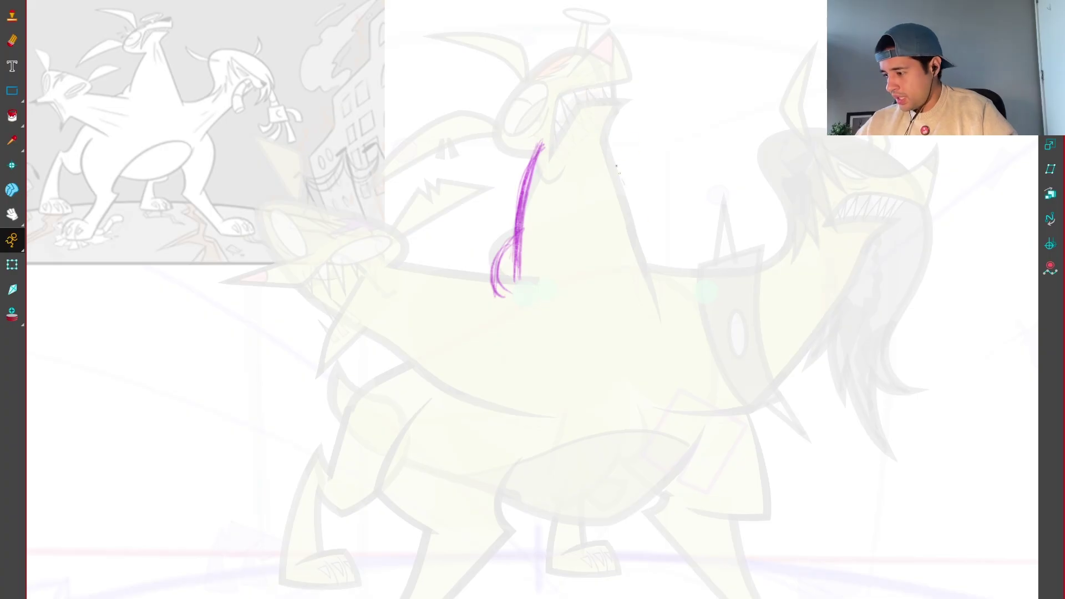
pyautogui.moveTo(635, 240); pyautogui.dragTo(660, 304)
pyautogui.moveTo(600, 145)
pyautogui.mouseDown()
pyautogui.moveTo(662, 308)
pyautogui.moveTo(601, 139)
pyautogui.moveTo(664, 310)
pyautogui.mouseUp()
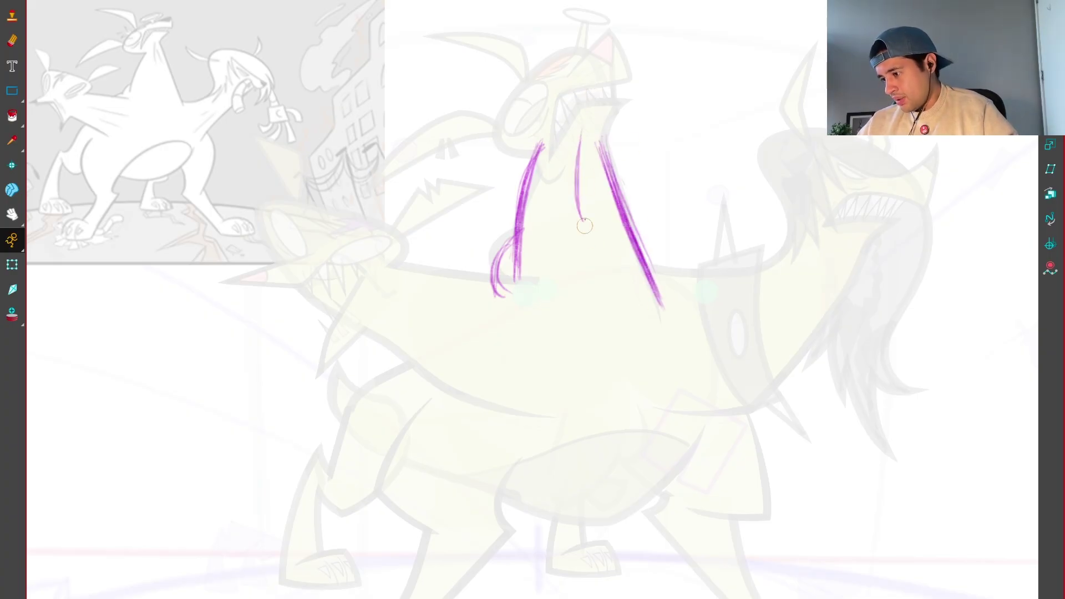
pyautogui.hotkey('ctrl', 'z')
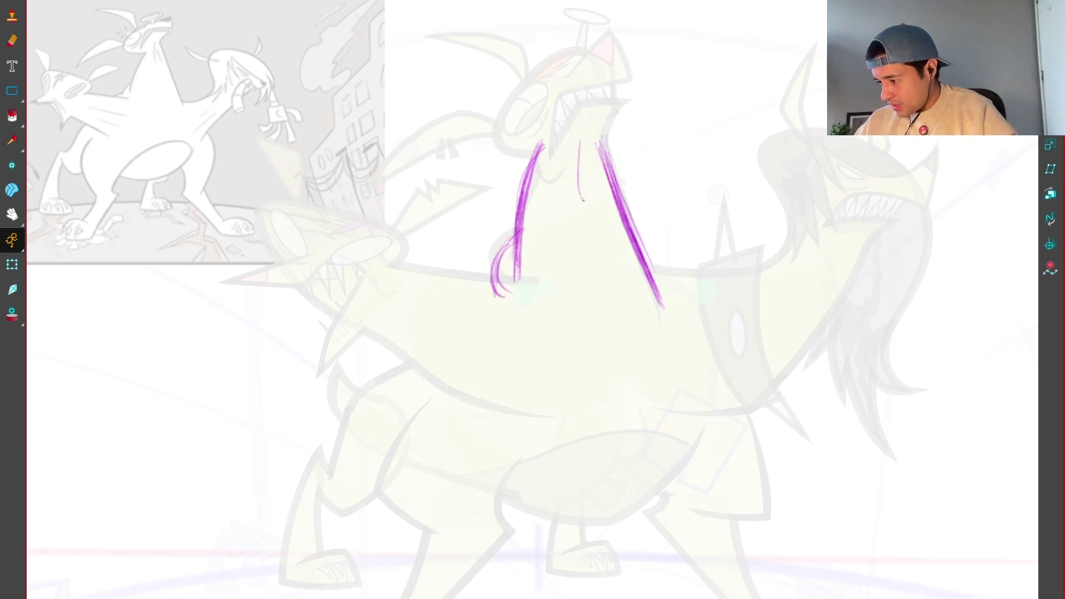
pyautogui.scroll(2, 605, 141)
pyautogui.moveTo(605, 141)
pyautogui.mouseDown()
pyautogui.moveTo(594, 194)
pyautogui.moveTo(627, 286)
pyautogui.mouseUp()
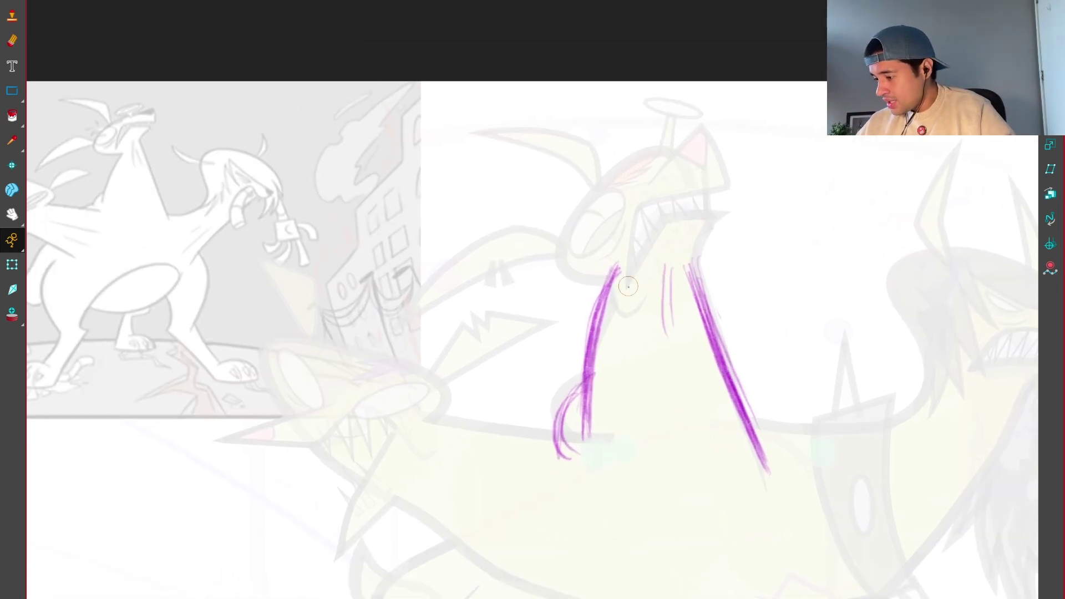
# Step: Sketch the middle head's open mouth with straight upper and lower jaw lines meeting in a pointed corner
pyautogui.scroll(4, 648, 191)
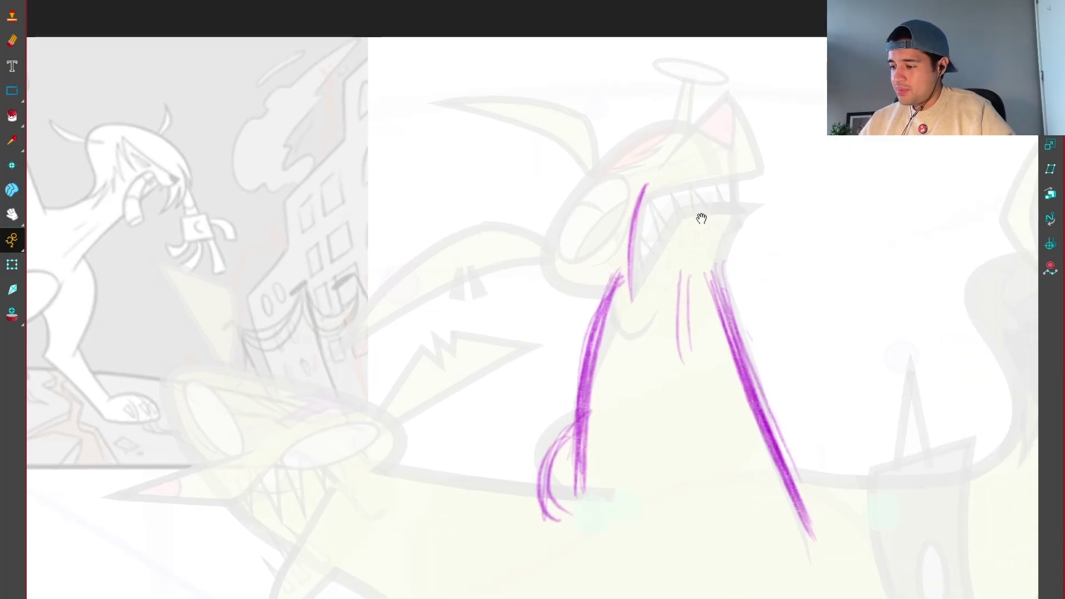
pyautogui.moveTo(725, 187)
pyautogui.mouseDown()
pyautogui.moveTo(811, 184)
pyautogui.moveTo(730, 187)
pyautogui.moveTo(838, 176)
pyautogui.mouseUp()
pyautogui.moveTo(796, 226); pyautogui.dragTo(768, 199)
pyautogui.moveTo(695, 176)
pyautogui.mouseDown()
pyautogui.moveTo(686, 276)
pyautogui.moveTo(731, 195)
pyautogui.moveTo(809, 177)
pyautogui.mouseUp()
pyautogui.hotkey('ctrl', 'z')
pyautogui.hotkey('ctrl', 'z')
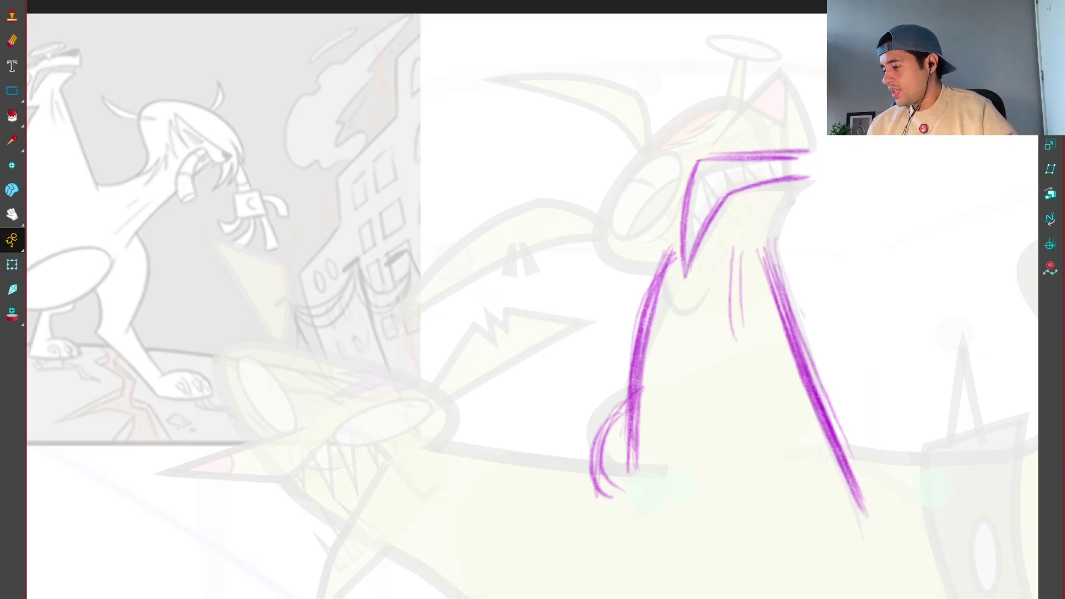
pyautogui.hotkey('ctrl', 'z')
pyautogui.moveTo(723, 195); pyautogui.dragTo(813, 175)
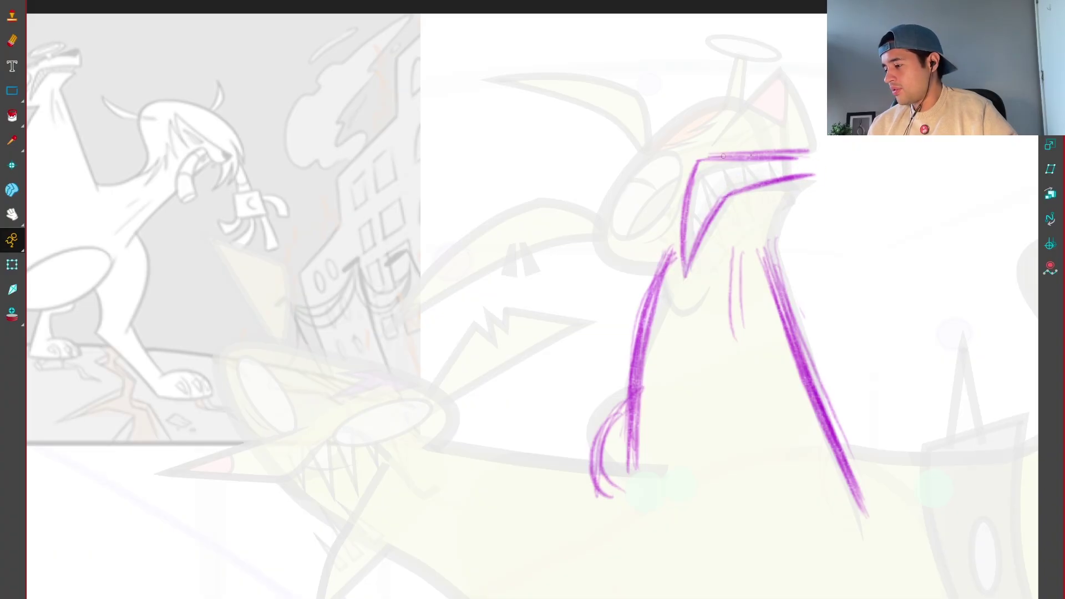
pyautogui.moveTo(722, 156); pyautogui.dragTo(813, 156)
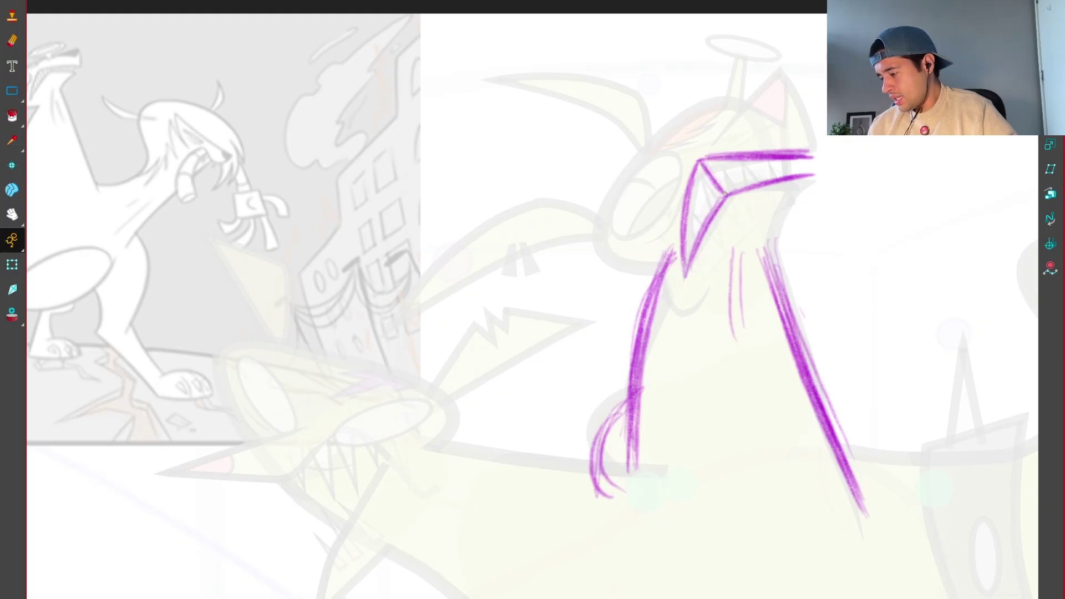
pyautogui.moveTo(727, 186); pyautogui.dragTo(599, 201)
pyautogui.scroll(2, 600, 201)
pyautogui.moveTo(738, 151)
pyautogui.mouseDown()
pyautogui.moveTo(737, 172)
pyautogui.moveTo(810, 159)
pyautogui.moveTo(808, 183)
pyautogui.mouseUp()
pyautogui.moveTo(589, 154)
pyautogui.mouseDown()
pyautogui.moveTo(633, 197)
pyautogui.moveTo(560, 311)
pyautogui.mouseUp()
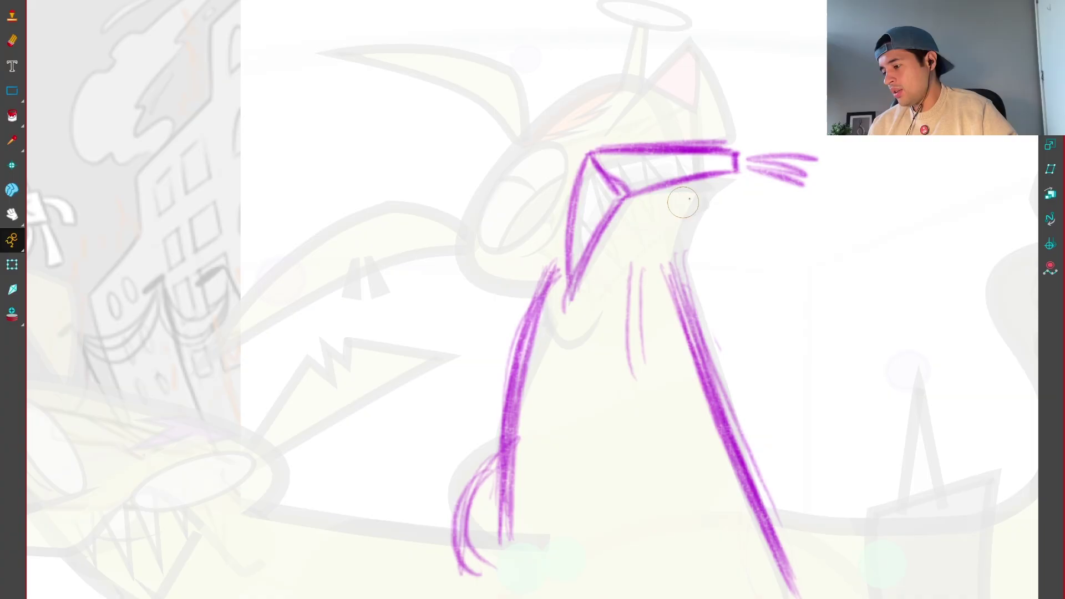
pyautogui.hotkey('ctrl', 'z')
pyautogui.hotkey('ctrl', 'z')
pyautogui.hotkey('ctrl', 'z')
pyautogui.hotkey('ctrl', 'z')
pyautogui.hotkey('ctrl', 'z')
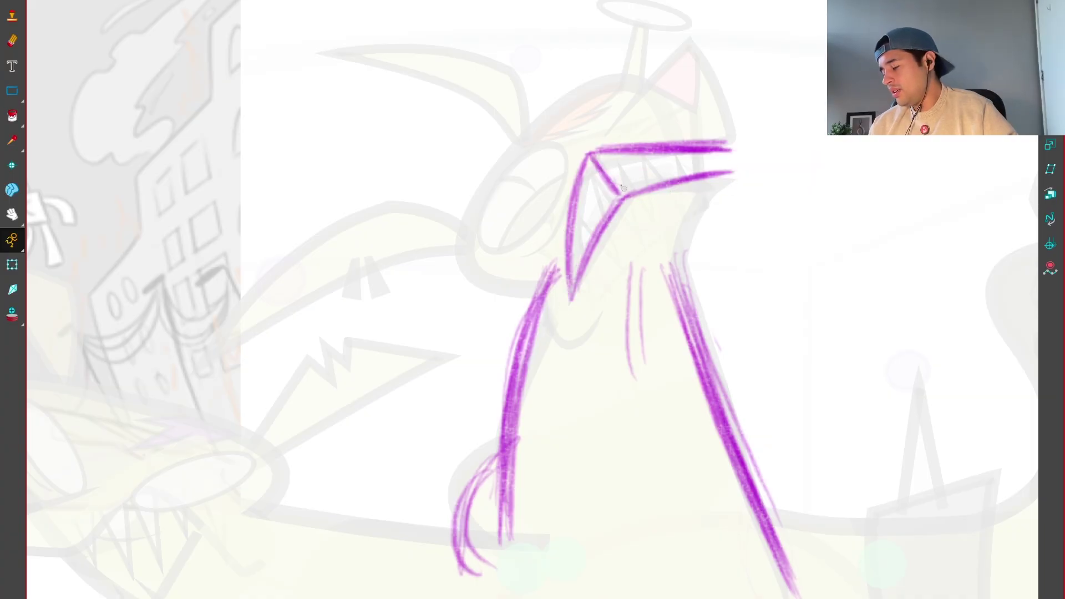
pyautogui.hotkey('ctrl', 'z')
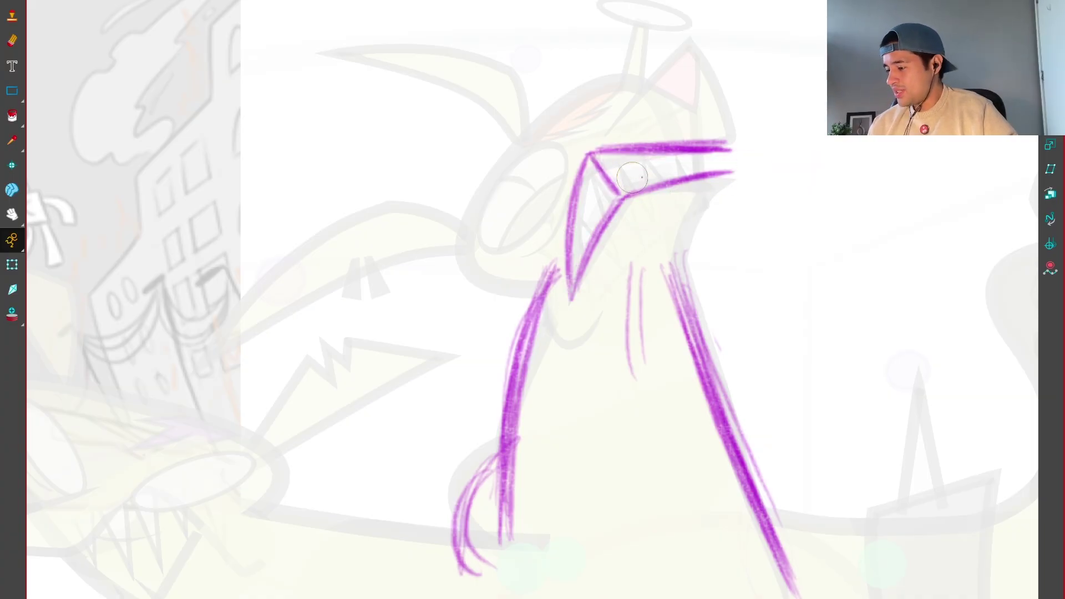
# Step: Sketch the curved throat line from the middle head's lower jaw tip down into the front of the neck
pyautogui.moveTo(762, 165)
pyautogui.mouseDown()
pyautogui.moveTo(742, 121)
pyautogui.moveTo(657, 221)
pyautogui.moveTo(702, 427)
pyautogui.moveTo(765, 389)
pyautogui.moveTo(1009, 287)
pyautogui.mouseUp()
pyautogui.moveTo(856, 306); pyautogui.dragTo(726, 370)
pyautogui.press('2')
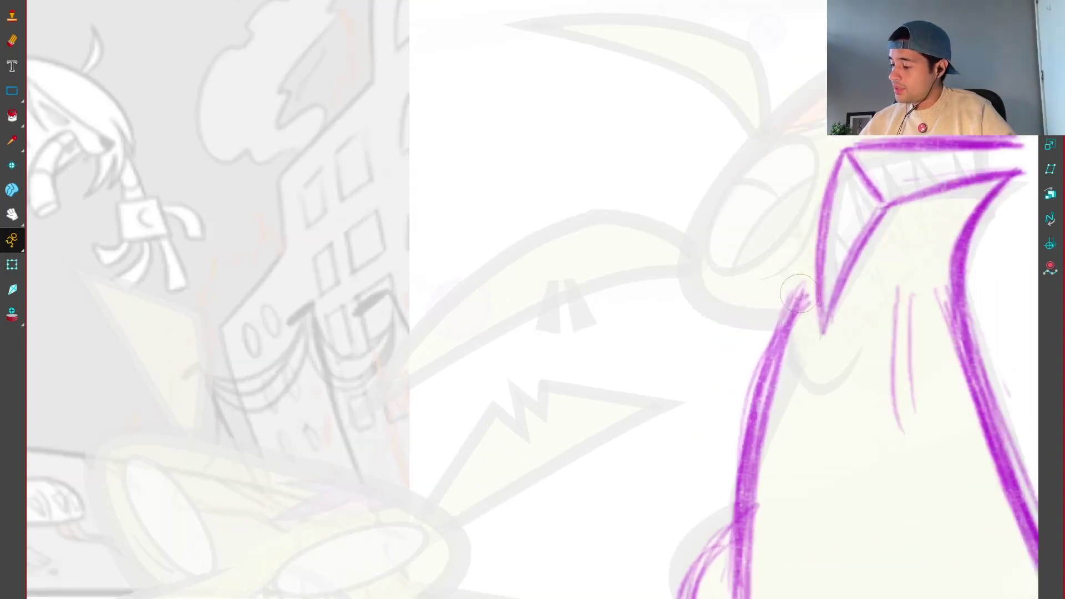
pyautogui.press('1')
pyautogui.press('1')
pyautogui.moveTo(755, 318); pyautogui.dragTo(823, 315)
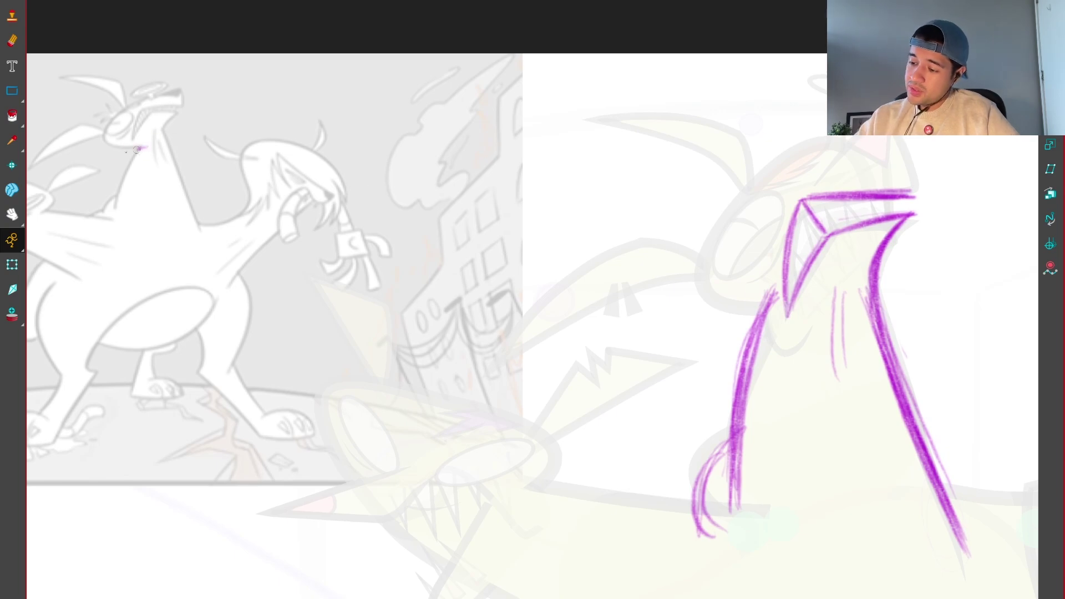
pyautogui.moveTo(105, 109); pyautogui.dragTo(194, 83)
pyautogui.moveTo(125, 131); pyautogui.dragTo(106, 225)
pyautogui.hotkey('ctrl', 'z')
pyautogui.hotkey('ctrl', 'z')
pyautogui.hotkey('shift', 'n')
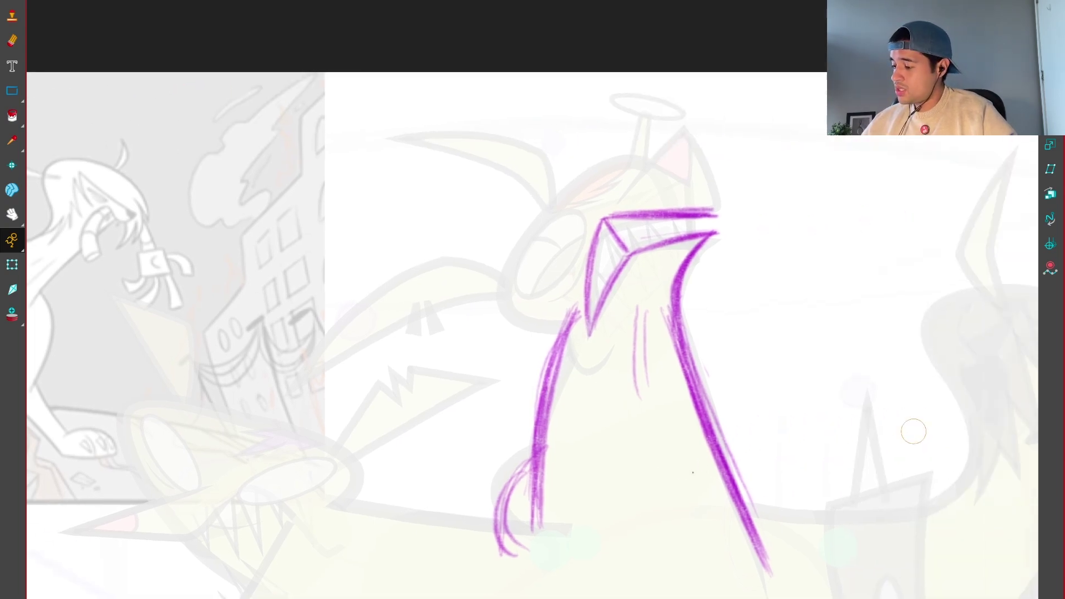
# Step: Sketch the rounded back of the middle head, sweeping from the crown down to the corner of the mouth
pyautogui.press('2')
pyautogui.moveTo(610, 331)
pyautogui.mouseDown()
pyautogui.moveTo(583, 124)
pyautogui.moveTo(710, 69)
pyautogui.moveTo(555, 153)
pyautogui.moveTo(710, 69)
pyautogui.mouseUp()
pyautogui.moveTo(535, 188)
pyautogui.mouseDown()
pyautogui.moveTo(495, 243)
pyautogui.moveTo(607, 327)
pyautogui.mouseUp()
pyautogui.moveTo(524, 347); pyautogui.dragTo(607, 330)
pyautogui.moveTo(588, 338); pyautogui.dragTo(548, 460)
# Step: Delete the old back-of-neck lines and redraw the contour as one long curve from beneath the head to the body
pyautogui.press('1')
pyautogui.moveTo(637, 509)
pyautogui.mouseDown()
pyautogui.moveTo(636, 391)
pyautogui.moveTo(502, 427)
pyautogui.mouseUp()
pyautogui.press('Delete')
pyautogui.moveTo(586, 196)
pyautogui.mouseDown()
pyautogui.moveTo(500, 460)
pyautogui.moveTo(506, 475)
pyautogui.mouseUp()
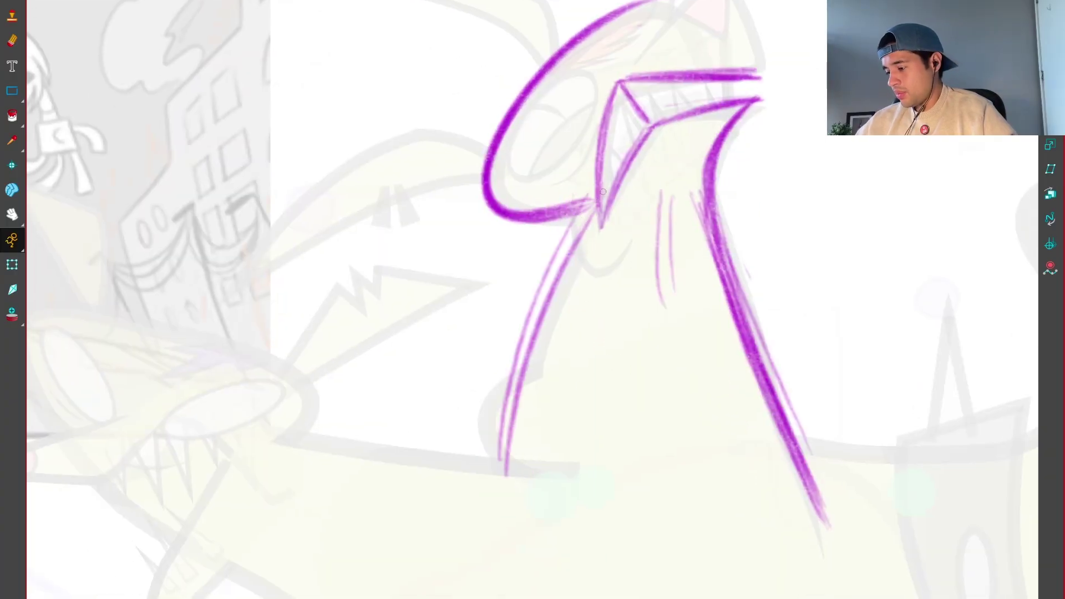
pyautogui.hotkey('ctrl', 'z')
pyautogui.hotkey('ctrl', 'z')
pyautogui.moveTo(590, 208)
pyautogui.mouseDown()
pyautogui.moveTo(510, 438)
pyautogui.moveTo(517, 446)
pyautogui.mouseUp()
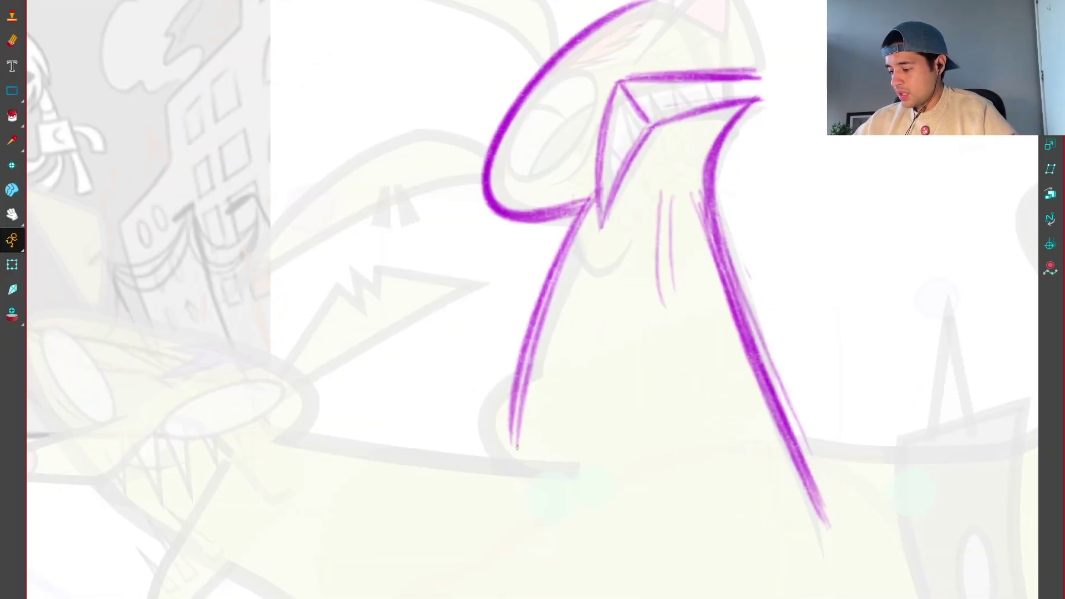
pyautogui.moveTo(574, 227); pyautogui.dragTo(507, 477)
pyautogui.moveTo(546, 314); pyautogui.dragTo(512, 498)
pyautogui.scroll(2, 515, 333)
pyautogui.moveTo(469, 200); pyautogui.dragTo(543, 48)
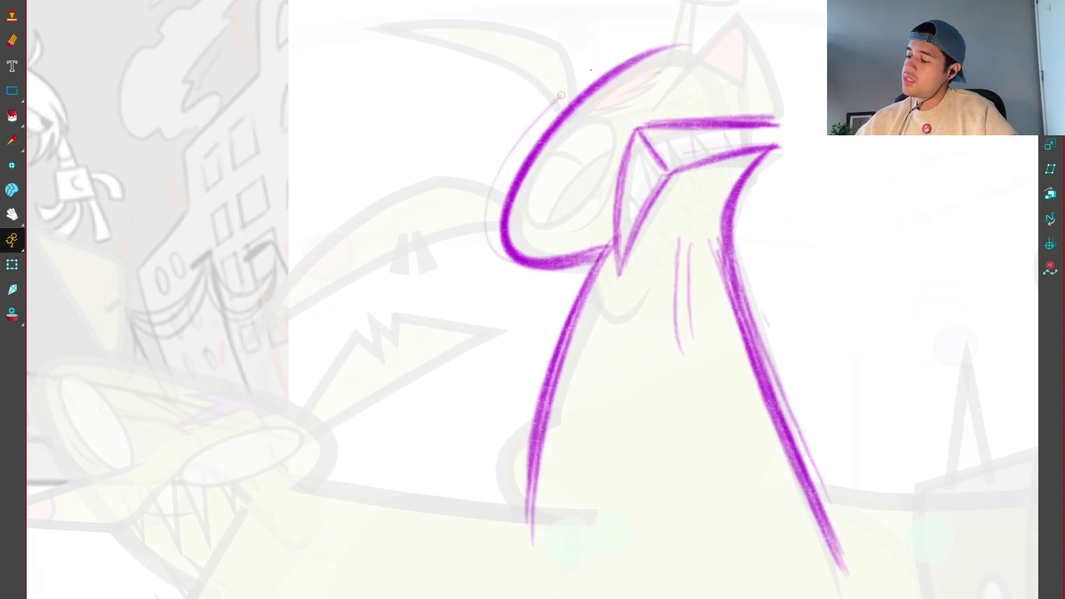
pyautogui.moveTo(561, 96); pyautogui.dragTo(682, 20)
pyautogui.press('1')
pyautogui.hotkey('ctrl', 'z')
pyautogui.press('1')
pyautogui.moveTo(665, 237); pyautogui.dragTo(691, 242)
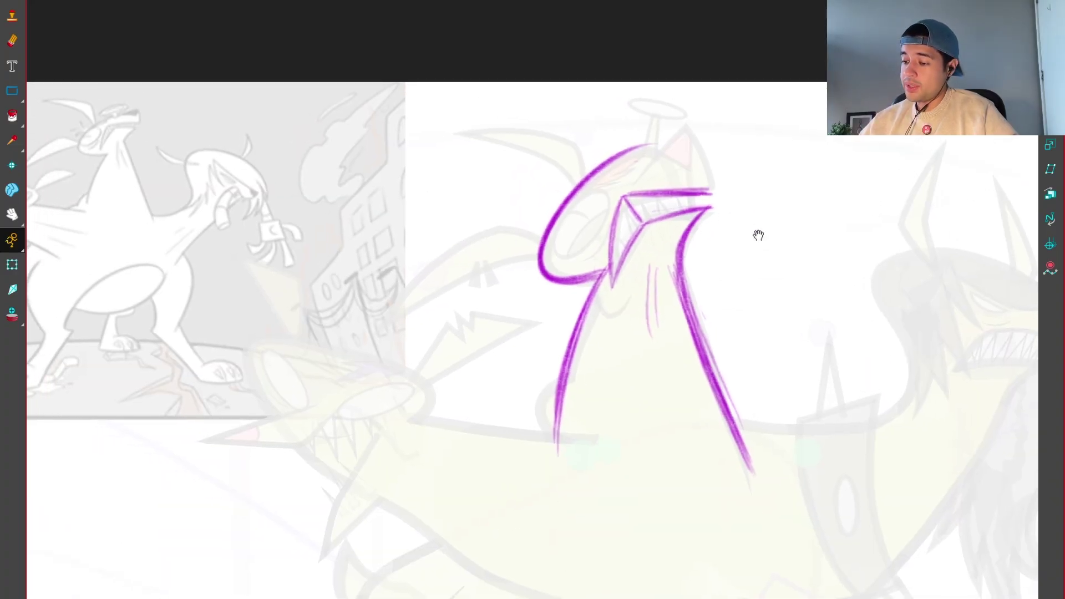
pyautogui.scroll(5, 758, 235)
pyautogui.click(291, 397)
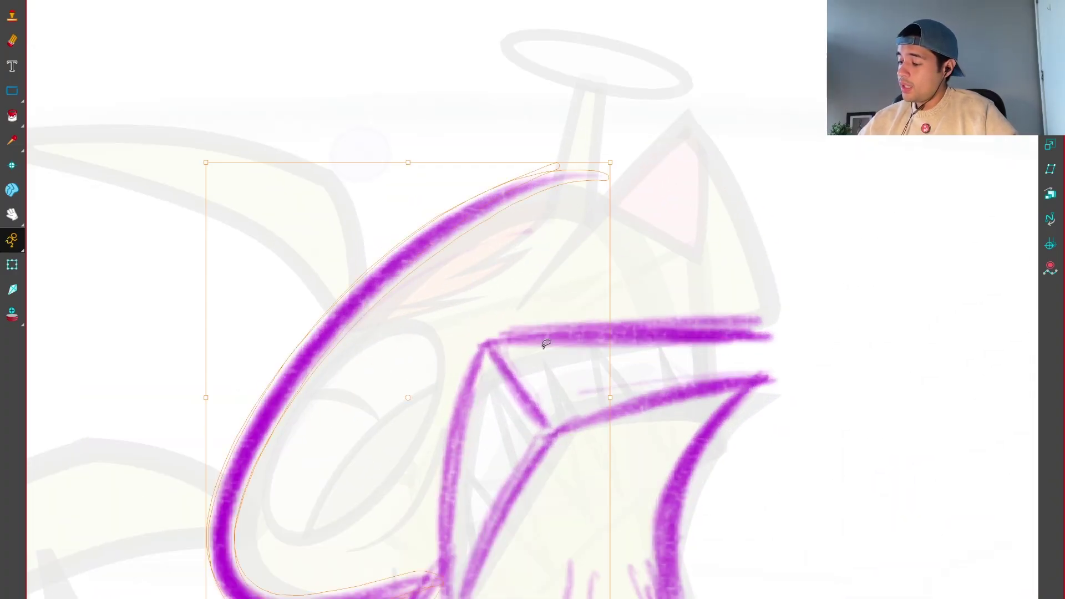
pyautogui.moveTo(546, 343); pyautogui.dragTo(760, 269)
pyautogui.scroll(2, 482, 32)
pyautogui.hotkey('shift', 'x')
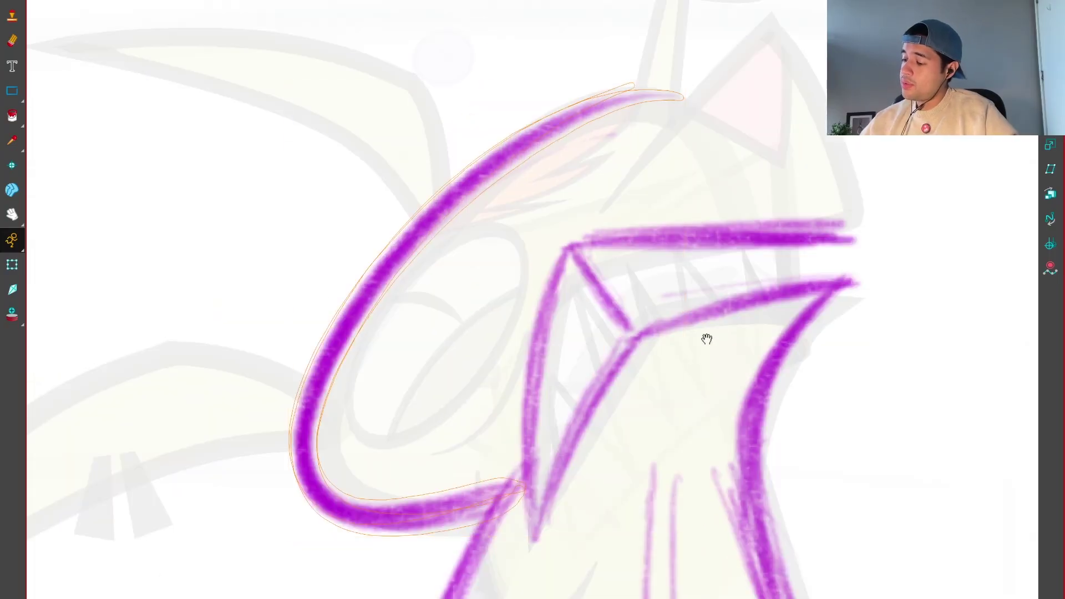
# Step: Sketch light construction arcs across the middle head, from the back of the skull over the mouth
pyautogui.moveTo(706, 338); pyautogui.dragTo(688, 297)
pyautogui.moveTo(438, 166); pyautogui.dragTo(557, 148)
pyautogui.moveTo(485, 146)
pyautogui.mouseDown()
pyautogui.moveTo(622, 188)
pyautogui.moveTo(671, 361)
pyautogui.mouseUp()
pyautogui.moveTo(666, 244); pyautogui.dragTo(683, 311)
pyautogui.scroll(2, 731, 272)
pyautogui.moveTo(680, 223); pyautogui.dragTo(664, 409)
pyautogui.moveTo(594, 290)
pyautogui.mouseDown()
pyautogui.moveTo(642, 235)
pyautogui.moveTo(631, 320)
pyautogui.mouseUp()
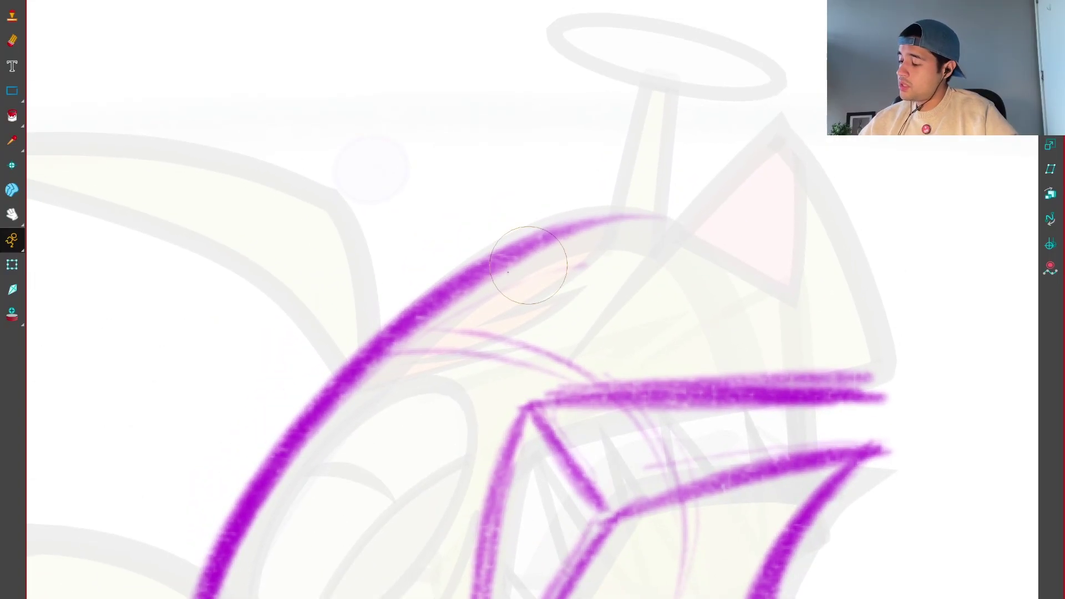
# Step: Extend the middle head's outline over the crown and curve it down toward the brow
pyautogui.moveTo(508, 271); pyautogui.dragTo(688, 299)
pyautogui.hotkey('ctrl', 'z')
pyautogui.moveTo(494, 271); pyautogui.dragTo(698, 281)
pyautogui.scroll(-2, 844, 304)
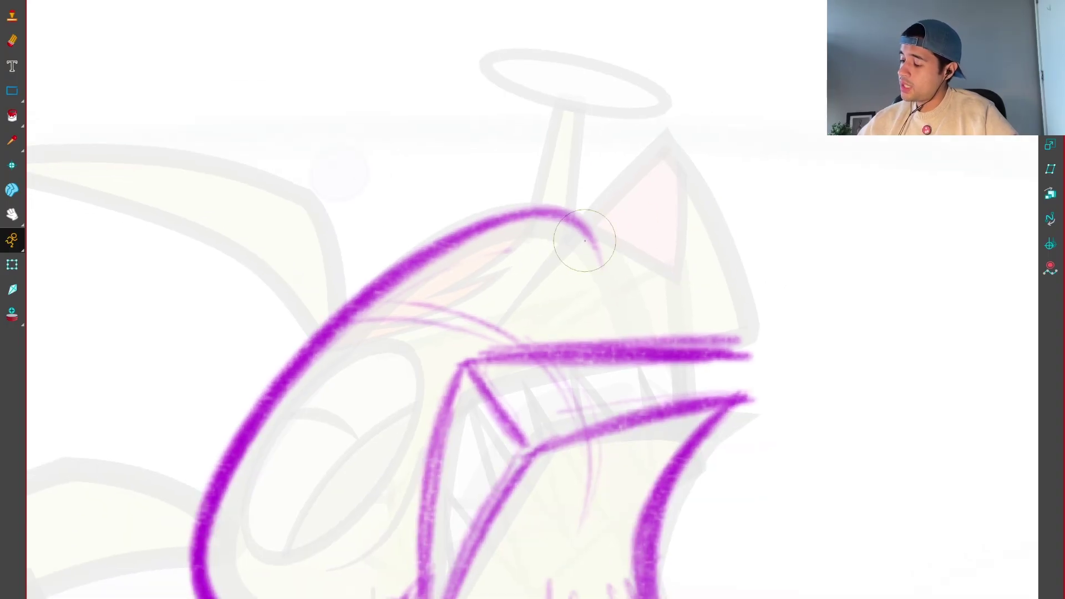
# Step: Sketch the middle head's snout, rising diagonally to a pointed tip and curving down to the mouth's reinforced upper edge
pyautogui.moveTo(505, 307); pyautogui.dragTo(665, 143)
pyautogui.hotkey('ctrl', 'z')
pyautogui.moveTo(481, 325)
pyautogui.mouseDown()
pyautogui.moveTo(680, 127)
pyautogui.moveTo(738, 239)
pyautogui.moveTo(746, 338)
pyautogui.mouseUp()
pyautogui.moveTo(684, 133); pyautogui.dragTo(737, 335)
pyautogui.scroll(-2, 607, 272)
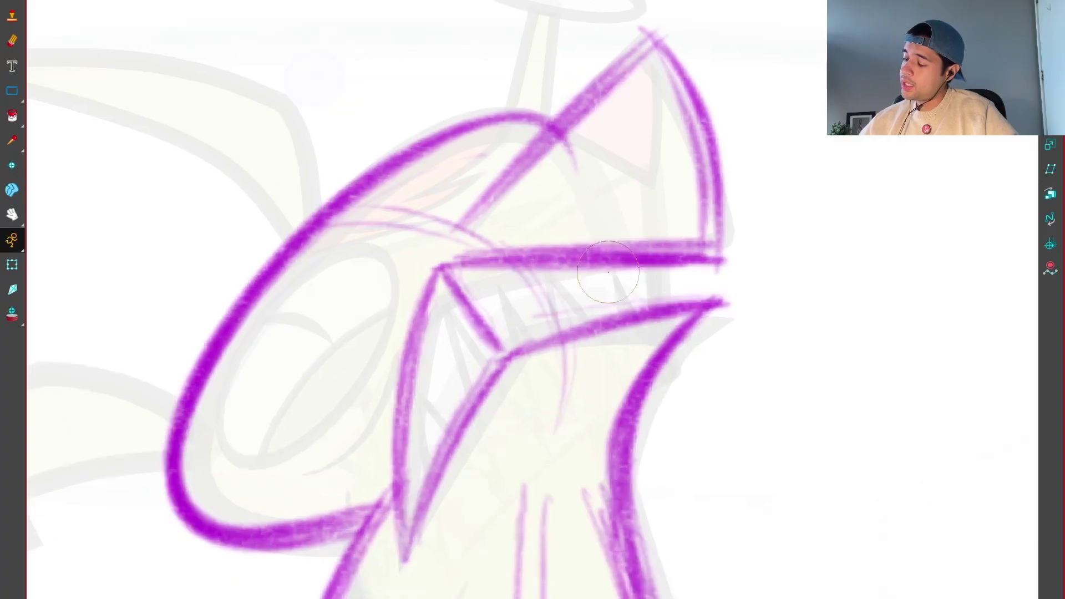
pyautogui.moveTo(469, 274)
pyautogui.mouseDown()
pyautogui.moveTo(740, 280)
pyautogui.moveTo(463, 266)
pyautogui.mouseUp()
pyautogui.moveTo(649, 56)
pyautogui.mouseDown()
pyautogui.moveTo(516, 197)
pyautogui.moveTo(659, 114)
pyautogui.mouseUp()
pyautogui.hotkey('ctrl', 'z')
pyautogui.hotkey('ctrl', 'z')
pyautogui.hotkey('ctrl', 'z')
pyautogui.hotkey('ctrl', 'z')
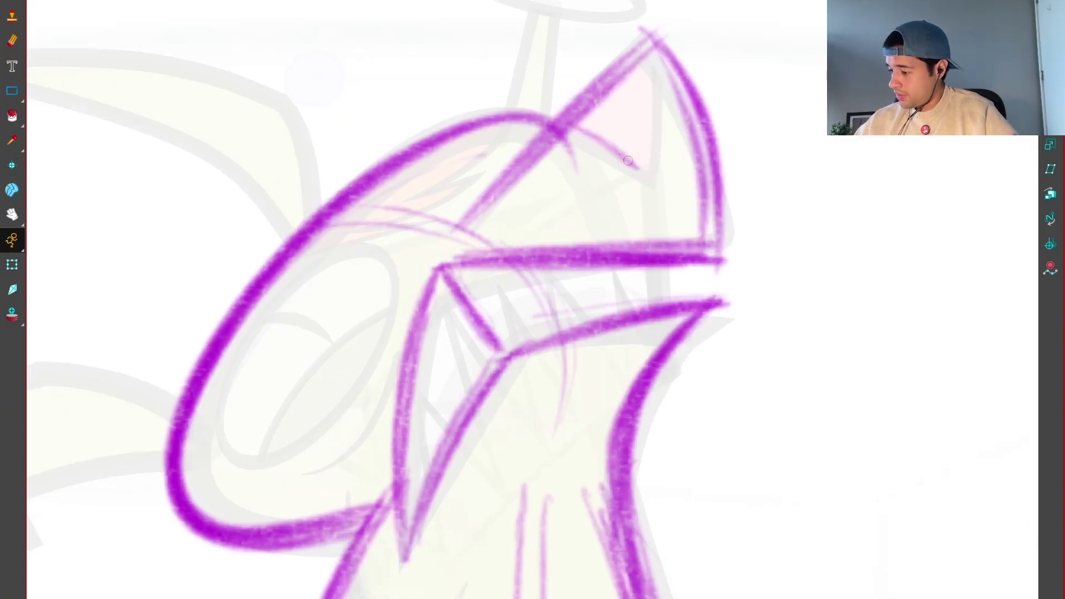
# Step: Outline the triangular nose patch inside the snout's tip and fill it with diagonal hatching
pyautogui.moveTo(560, 126); pyautogui.dragTo(657, 172)
pyautogui.moveTo(667, 66); pyautogui.dragTo(657, 176)
pyautogui.moveTo(654, 45)
pyautogui.mouseDown()
pyautogui.moveTo(596, 119)
pyautogui.moveTo(606, 131)
pyautogui.mouseUp()
pyautogui.moveTo(668, 82); pyautogui.dragTo(613, 146)
pyautogui.moveTo(677, 105); pyautogui.dragTo(644, 153)
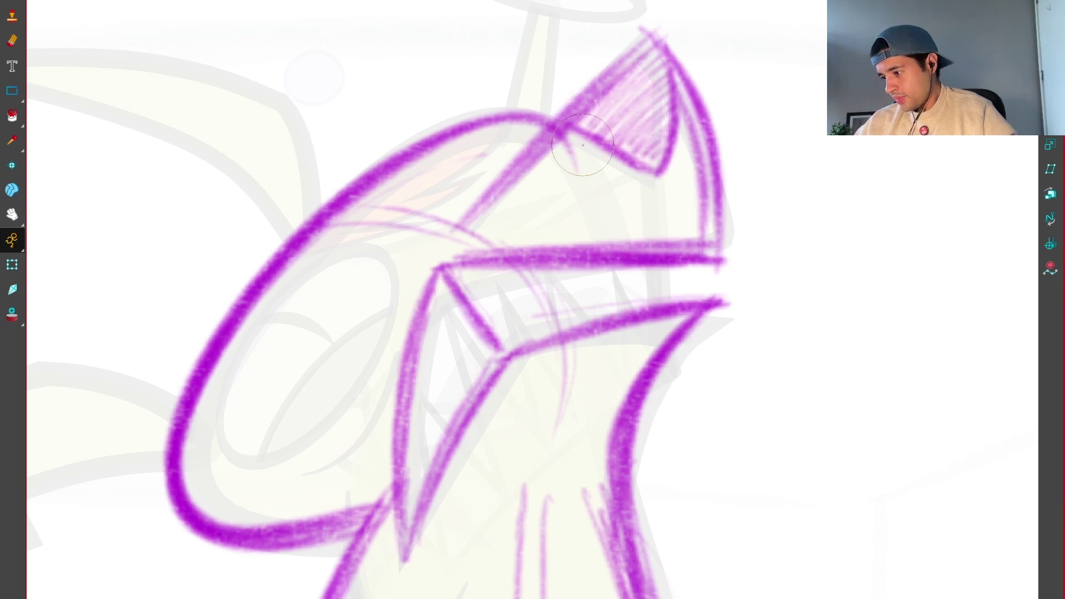
pyautogui.scroll(-10, 572, 161)
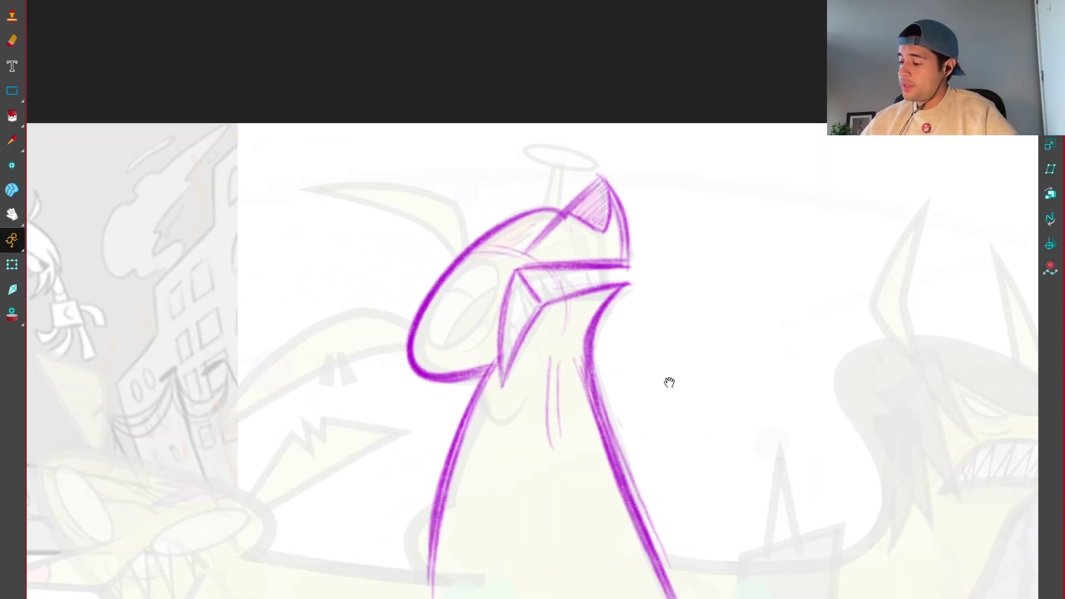
pyautogui.moveTo(679, 397); pyautogui.dragTo(771, 338)
pyautogui.scroll(-3, 743, 342)
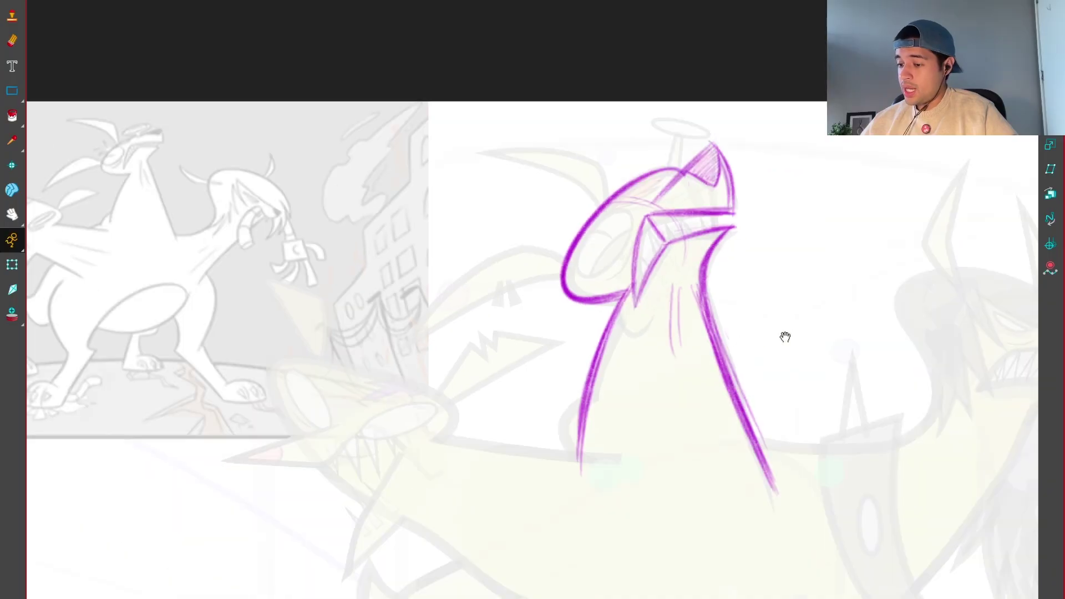
pyautogui.scroll(10, 785, 337)
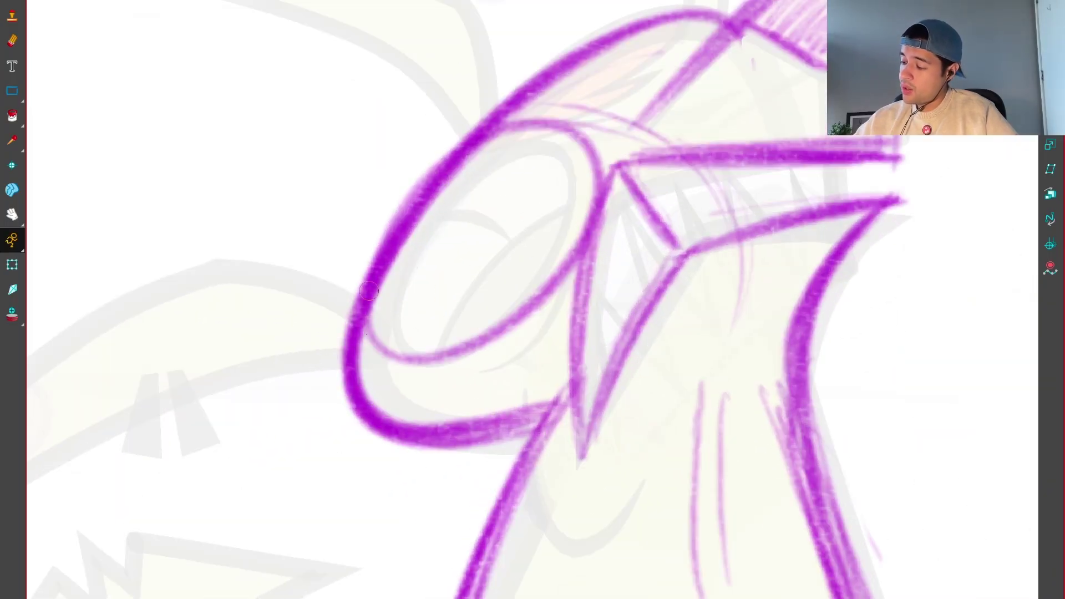
pyautogui.moveTo(369, 291); pyautogui.dragTo(388, 372)
pyautogui.hotkey('ctrl', 'z')
pyautogui.moveTo(576, 161); pyautogui.dragTo(349, 333)
pyautogui.moveTo(571, 138); pyautogui.dragTo(499, 355)
pyautogui.scroll(-2, 525, 326)
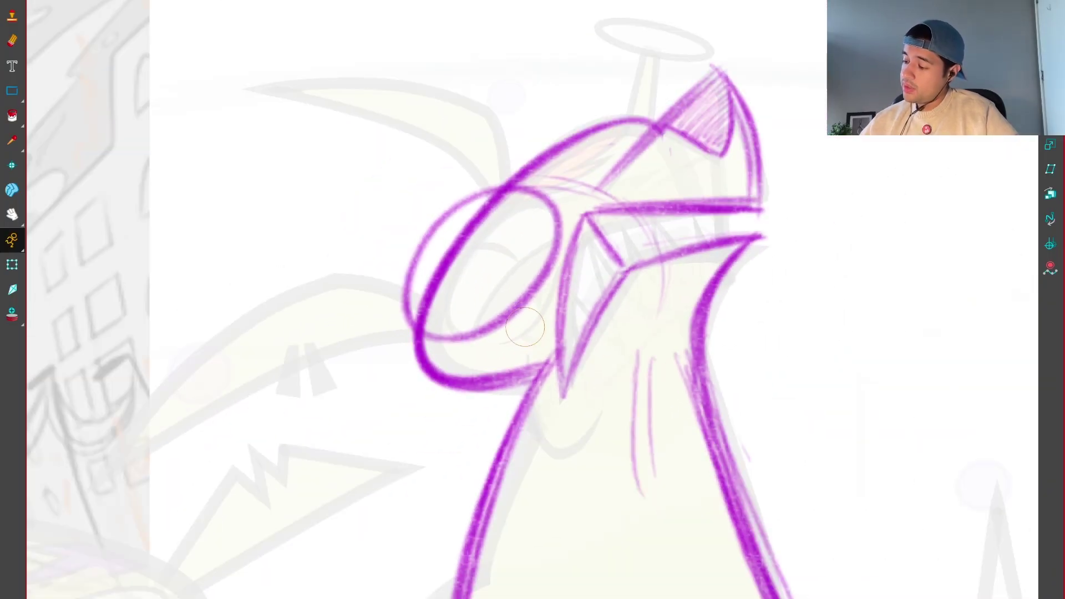
pyautogui.scroll(2, 524, 326)
pyautogui.hotkey('ctrl', 'z')
pyautogui.moveTo(388, 344); pyautogui.dragTo(538, 247)
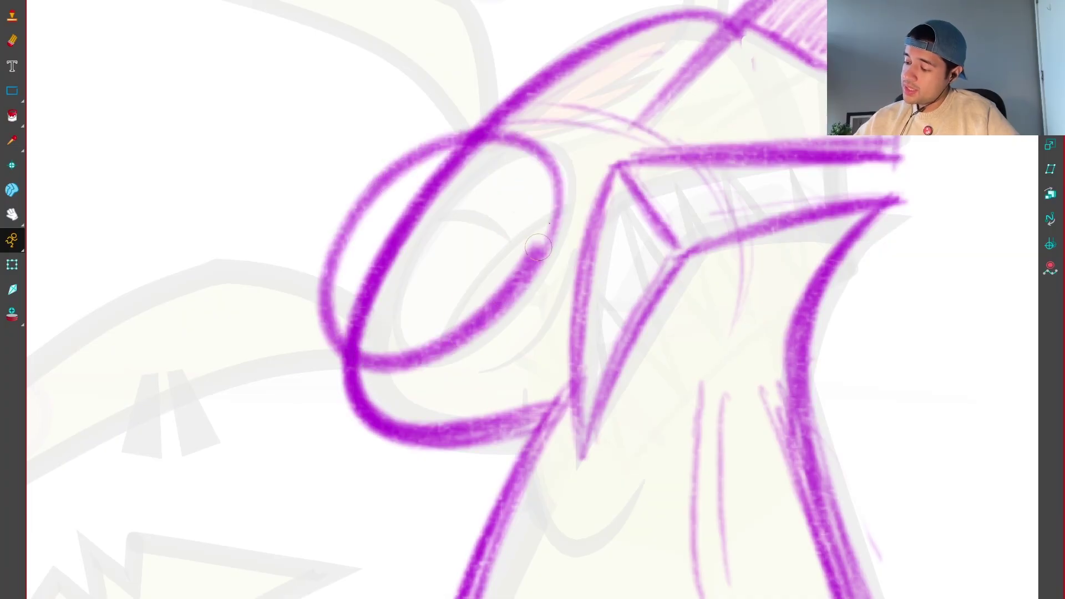
pyautogui.hotkey('ctrl', 'z')
# Step: Sketch a large tilted oval eye bulging past the back of the head and erase the head outline inside it
pyautogui.moveTo(566, 139)
pyautogui.mouseDown()
pyautogui.moveTo(355, 244)
pyautogui.moveTo(521, 310)
pyautogui.mouseUp()
pyautogui.scroll(-2, 604, 266)
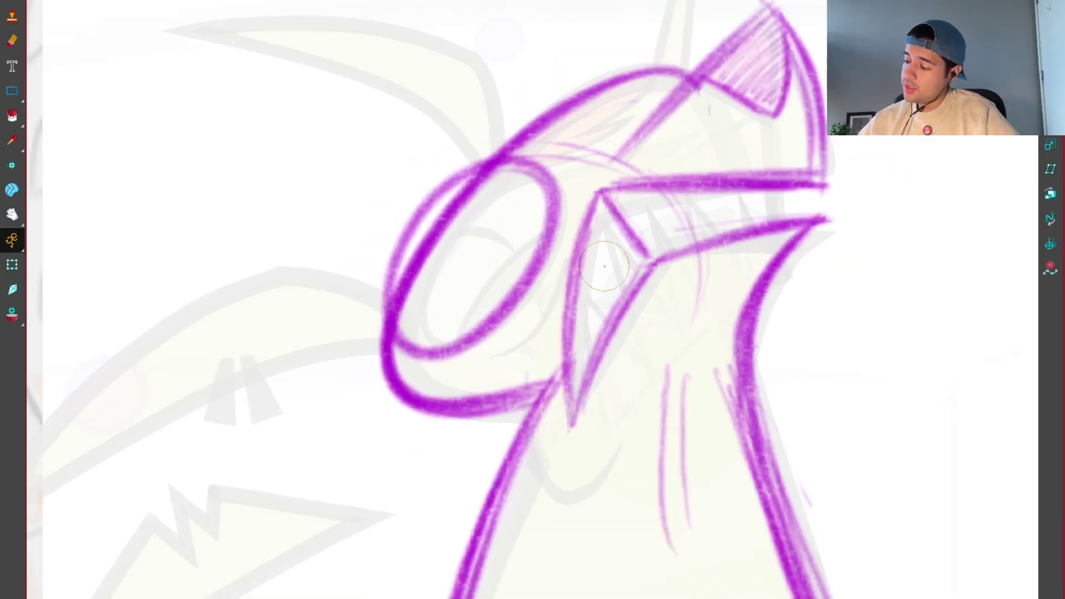
pyautogui.scroll(2, 605, 266)
pyautogui.moveTo(369, 324)
pyautogui.mouseDown()
pyautogui.moveTo(369, 277)
pyautogui.moveTo(407, 211)
pyautogui.moveTo(479, 141)
pyautogui.mouseUp()
pyautogui.scroll(-2, 439, 178)
pyautogui.scroll(3, 550, 335)
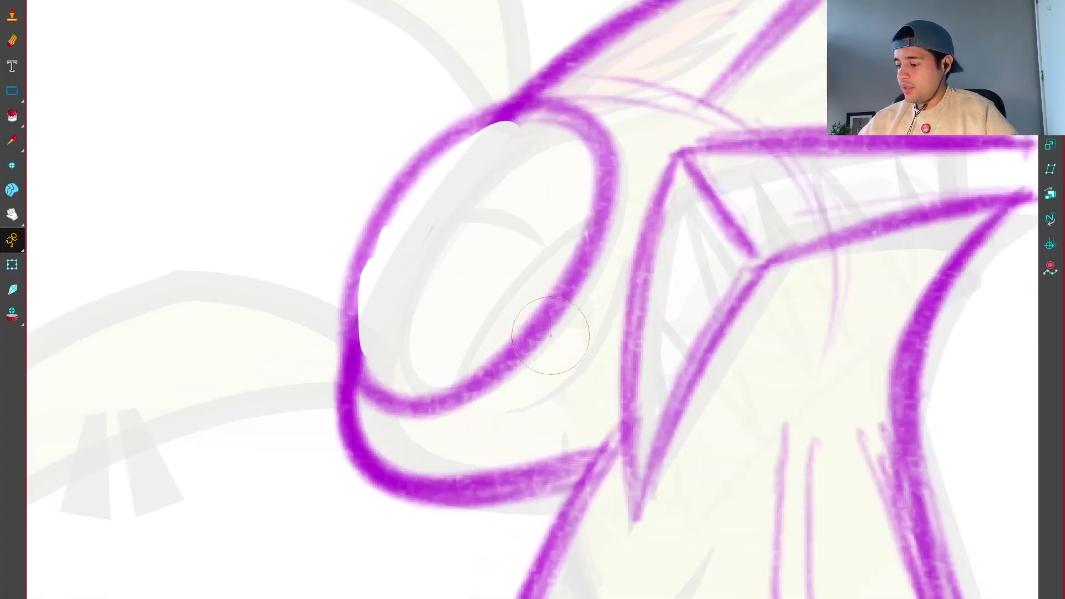
pyautogui.scroll(2, 550, 335)
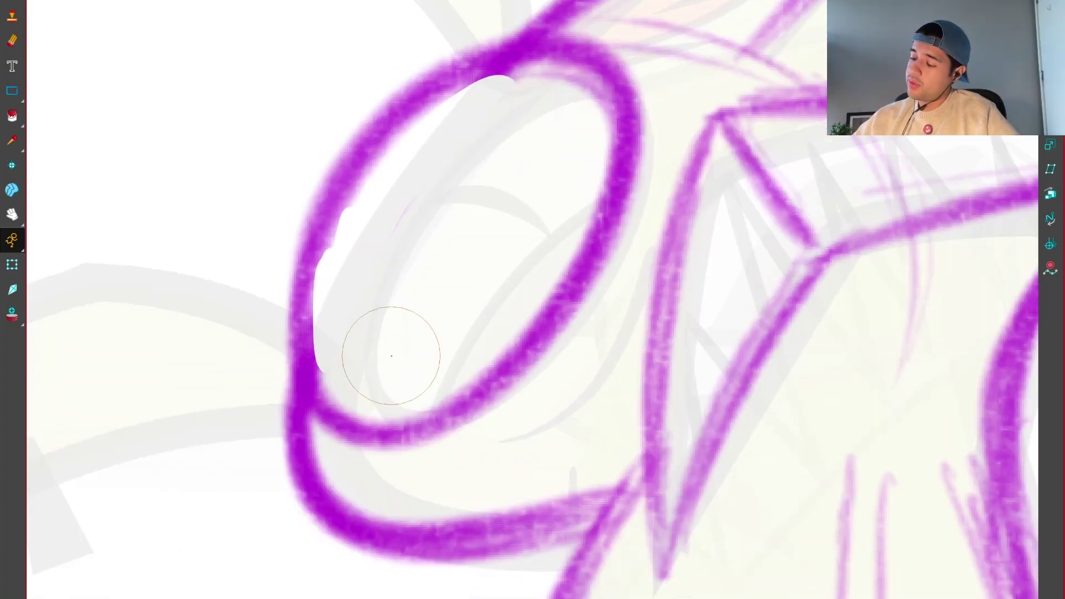
pyautogui.scroll(-5, 579, 465)
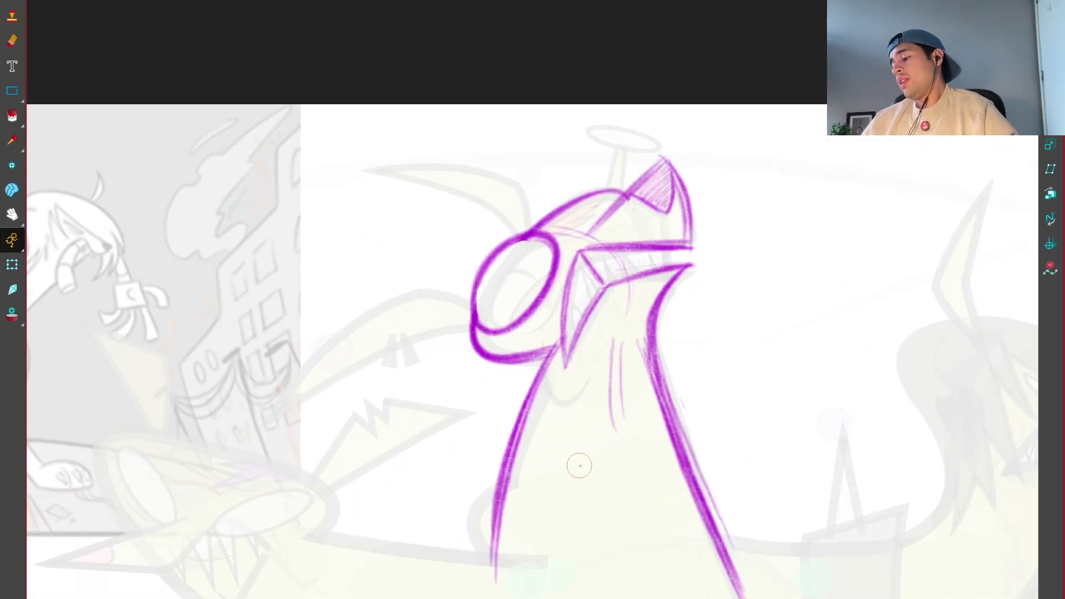
pyautogui.scroll(-2, 580, 465)
# Step: Sketch a short arc at the eye's outer edge and a tapered curved crease just beneath the eye
pyautogui.moveTo(563, 477); pyautogui.dragTo(654, 455)
pyautogui.scroll(4, 535, 174)
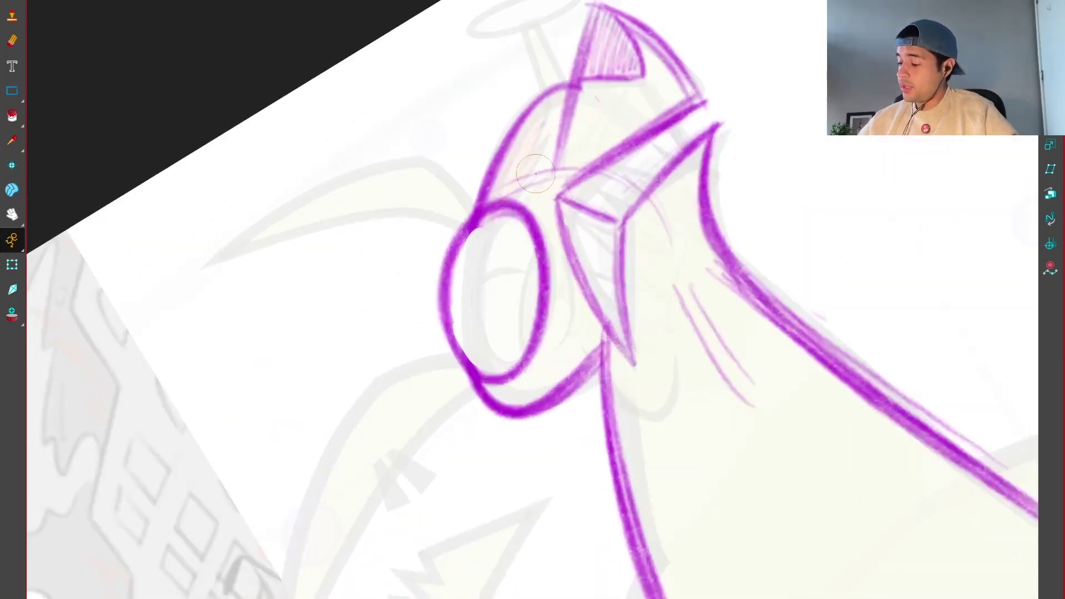
pyautogui.scroll(3, 536, 173)
pyautogui.moveTo(404, 281)
pyautogui.mouseDown()
pyautogui.moveTo(444, 259)
pyautogui.moveTo(366, 294)
pyautogui.moveTo(382, 300)
pyautogui.moveTo(421, 266)
pyautogui.mouseUp()
pyautogui.scroll(2, 477, 250)
pyautogui.moveTo(637, 217)
pyautogui.mouseDown()
pyautogui.moveTo(574, 352)
pyautogui.moveTo(467, 424)
pyautogui.mouseUp()
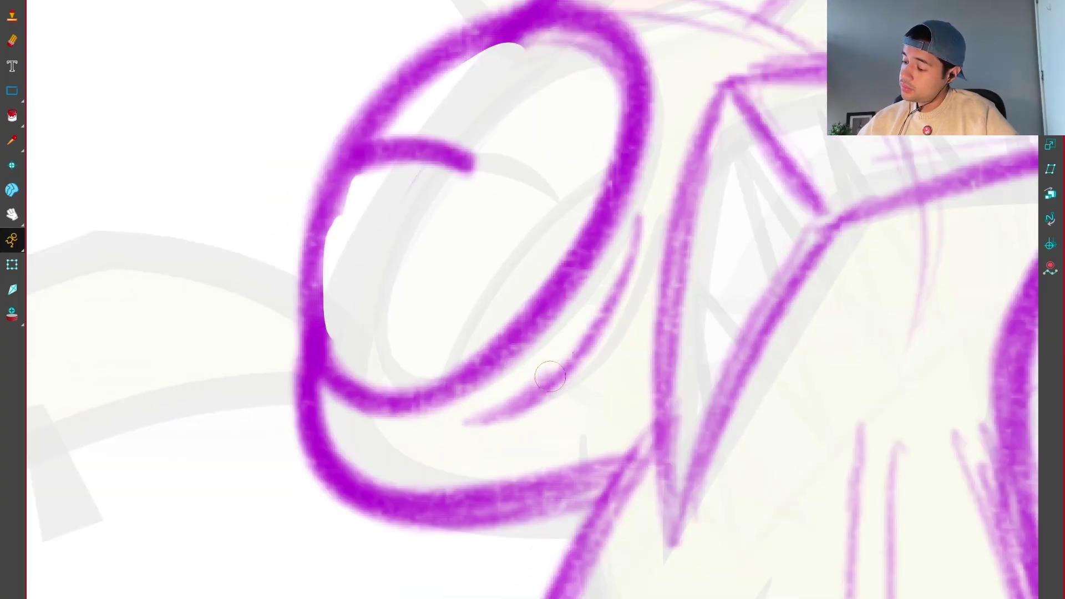
pyautogui.moveTo(657, 183); pyautogui.dragTo(538, 389)
pyautogui.hotkey('ctrl', 'z')
pyautogui.hotkey('ctrl', 'z')
pyautogui.moveTo(651, 192); pyautogui.dragTo(499, 425)
pyautogui.moveTo(591, 355); pyautogui.dragTo(477, 428)
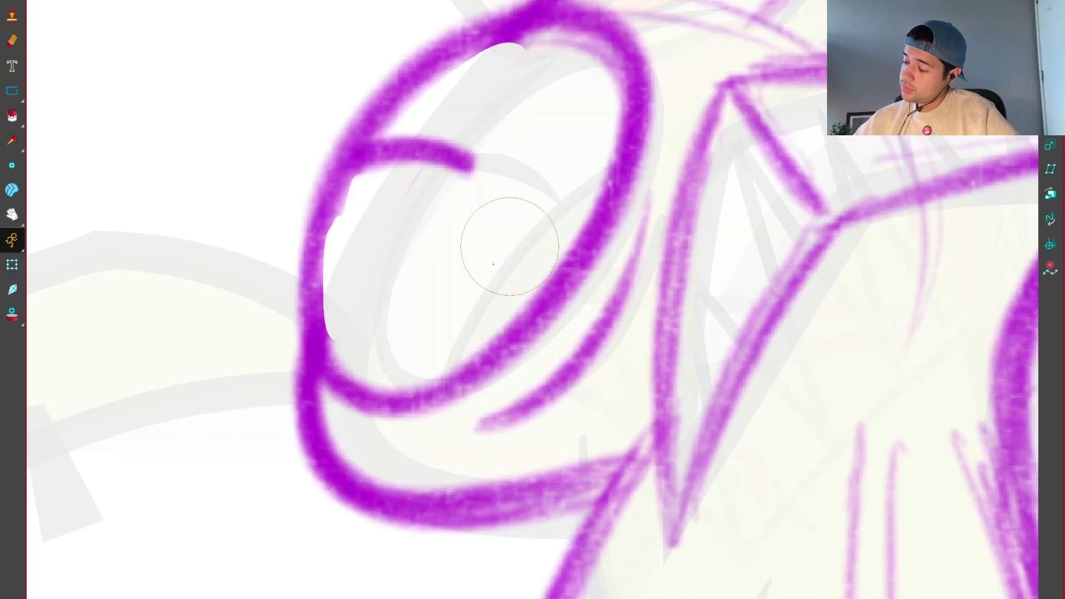
# Step: Draw a long curved line through the middle head's eye, from its upper edge down to its lower edge
pyautogui.moveTo(616, 68); pyautogui.dragTo(433, 382)
pyautogui.moveTo(427, 273); pyautogui.dragTo(398, 235)
pyautogui.moveTo(417, 231); pyautogui.dragTo(408, 258)
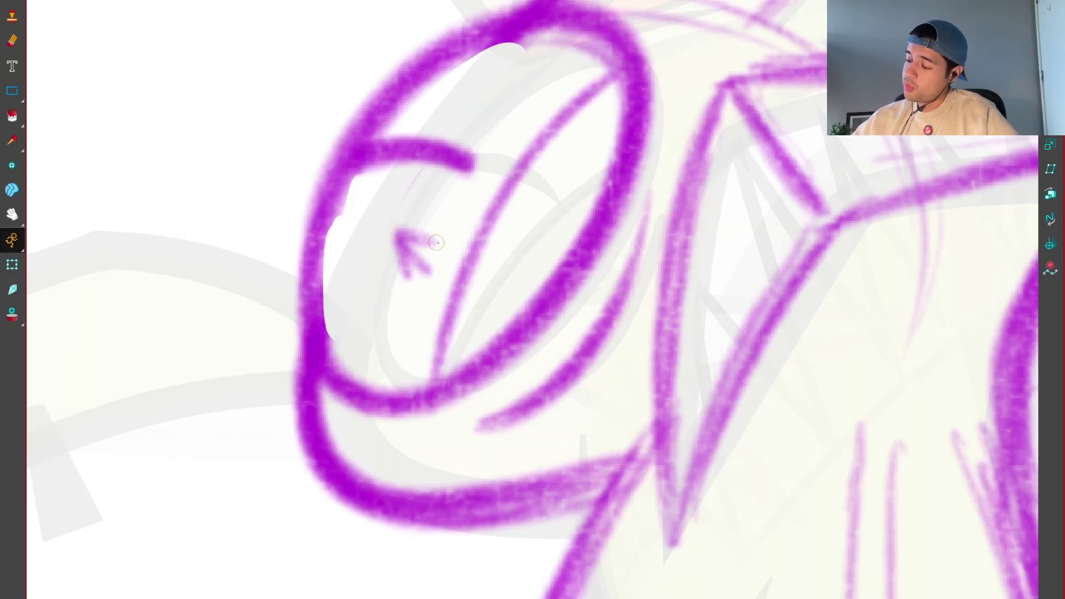
pyautogui.moveTo(461, 214); pyautogui.dragTo(499, 266)
pyautogui.scroll(-5, 499, 267)
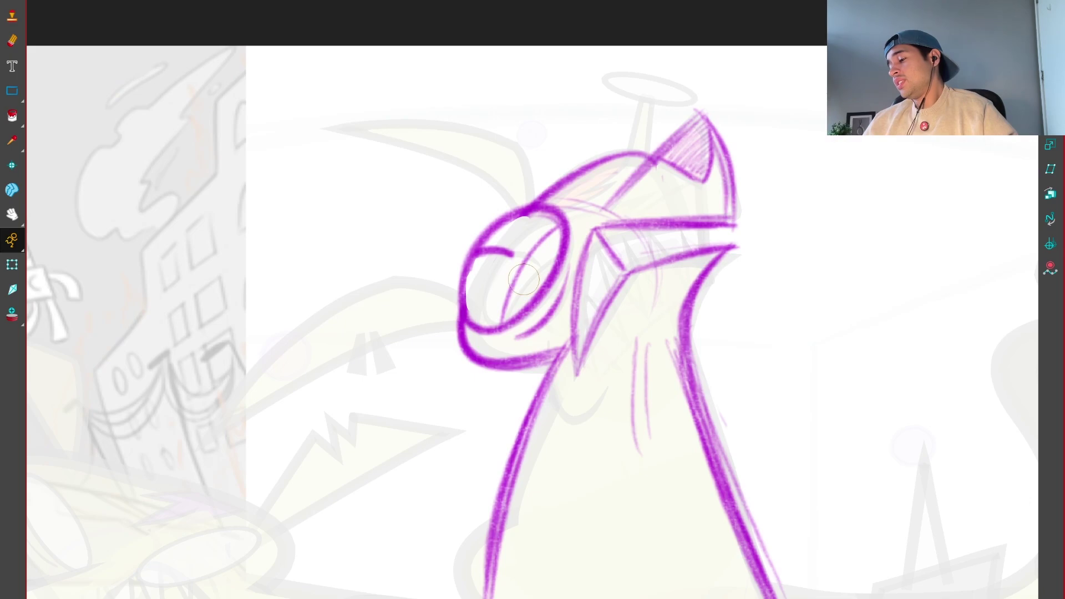
pyautogui.scroll(-5, 523, 279)
pyautogui.scroll(-1, 523, 279)
pyautogui.scroll(1, 524, 279)
pyautogui.scroll(5, 572, 244)
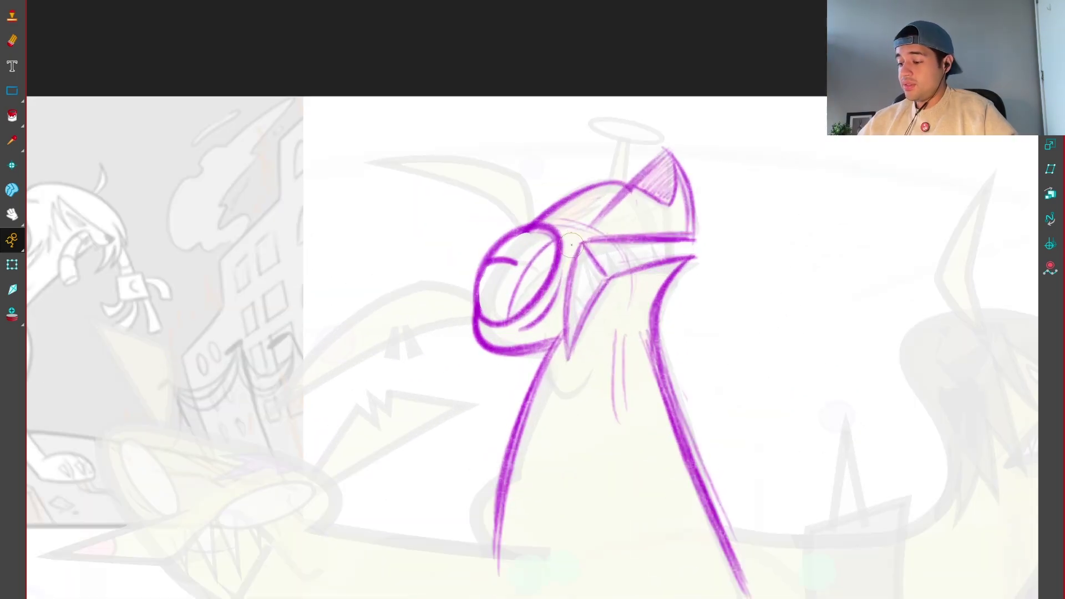
# Step: Delete the short arc at the eye's outer edge and redraw it with a finer stroke
pyautogui.press('2')
pyautogui.moveTo(468, 249); pyautogui.dragTo(519, 276)
pyautogui.hotkey('ctrl', 'z')
pyautogui.hotkey('ctrl', 'z')
pyautogui.moveTo(563, 383); pyautogui.dragTo(621, 309)
pyautogui.press('2')
pyautogui.press('2')
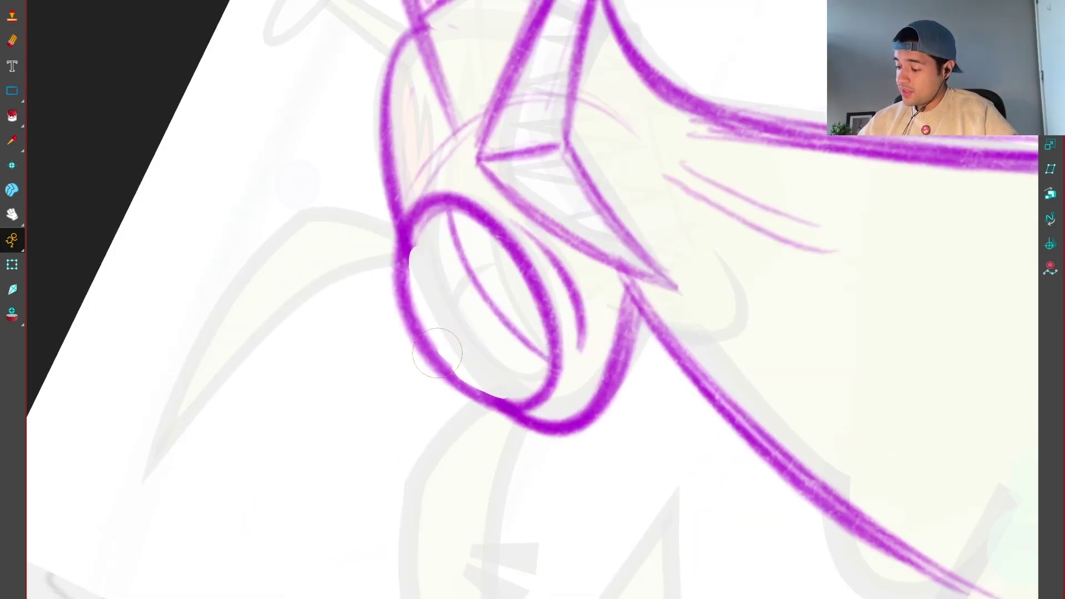
pyautogui.hotkey('shift', 'x')
pyautogui.press('1')
pyautogui.press('1')
pyautogui.press('1')
pyautogui.press('1')
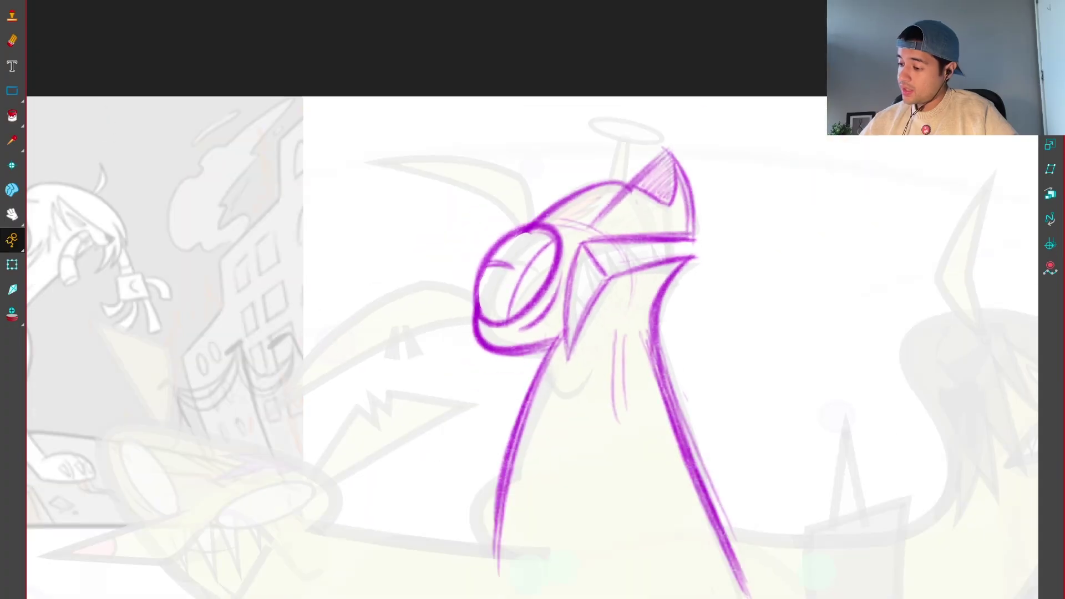
# Step: Sketch the middle head's lower horn as a long curved shape running from beside the eye to a sharp tip
pyautogui.moveTo(647, 386); pyautogui.dragTo(710, 359)
pyautogui.press('2')
pyautogui.moveTo(613, 280); pyautogui.dragTo(700, 289)
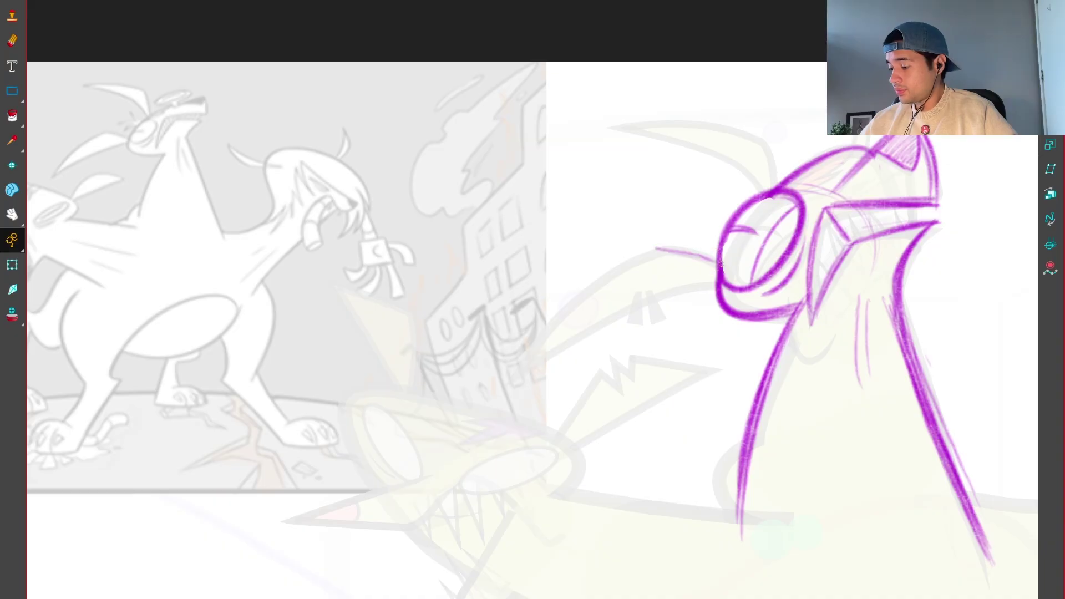
pyautogui.moveTo(592, 283); pyautogui.dragTo(507, 383)
pyautogui.moveTo(630, 254); pyautogui.dragTo(490, 397)
pyautogui.moveTo(599, 273)
pyautogui.mouseDown()
pyautogui.moveTo(497, 396)
pyautogui.moveTo(683, 285)
pyautogui.mouseUp()
pyautogui.moveTo(510, 389); pyautogui.dragTo(710, 280)
pyautogui.moveTo(603, 323); pyautogui.dragTo(716, 277)
pyautogui.moveTo(780, 293); pyautogui.dragTo(735, 315)
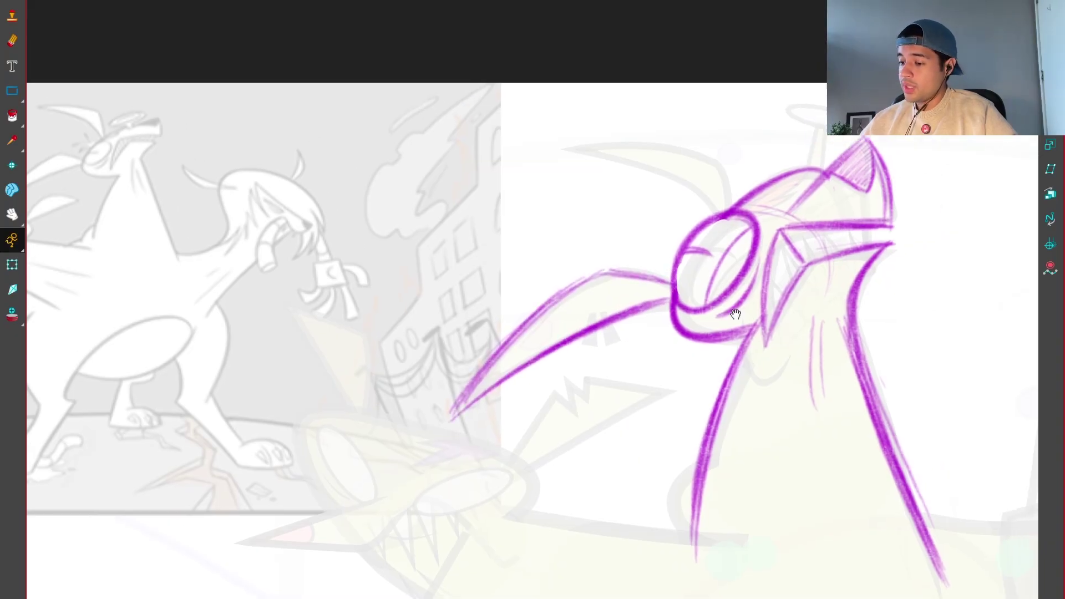
# Step: Sketch light guide arcs up from the lower horn's tip and draw the upper horn's outer edge to the head
pyautogui.moveTo(468, 364); pyautogui.dragTo(649, 118)
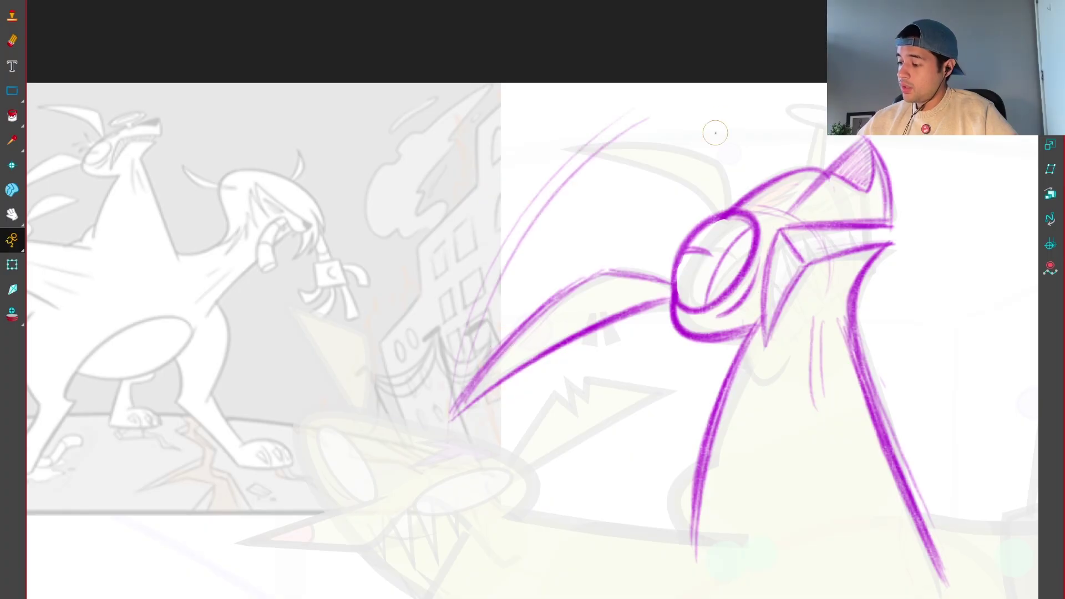
pyautogui.press('c')
pyautogui.press('c')
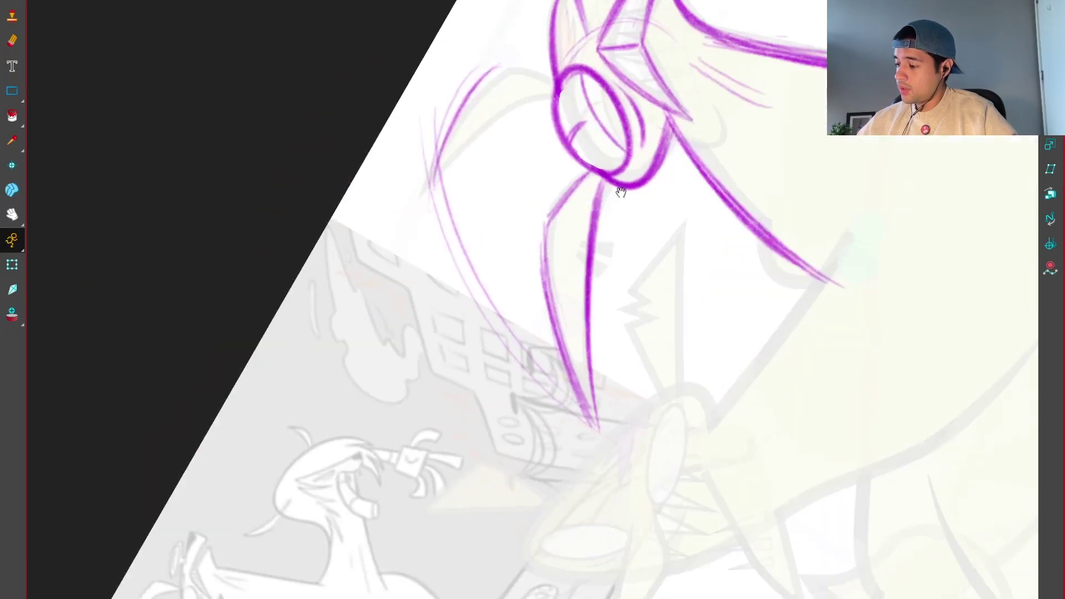
pyautogui.moveTo(582, 100); pyautogui.dragTo(591, 310)
pyautogui.press('2')
pyautogui.press('2')
pyautogui.press('2')
pyautogui.moveTo(454, 254)
pyautogui.mouseDown()
pyautogui.moveTo(535, 250)
pyautogui.moveTo(582, 270)
pyautogui.mouseUp()
pyautogui.moveTo(459, 252)
pyautogui.mouseDown()
pyautogui.moveTo(589, 275)
pyautogui.moveTo(592, 310)
pyautogui.mouseUp()
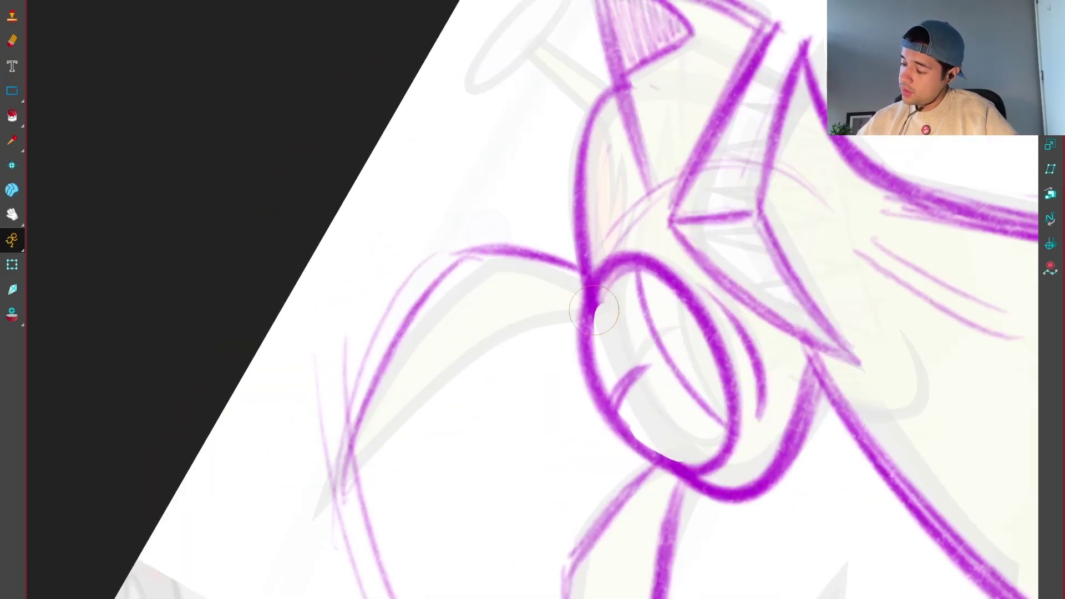
# Step: Draw the upper horn's inner edge from its tip back to the head, thickening the line along its length
pyautogui.press('2')
pyautogui.moveTo(289, 560); pyautogui.dragTo(468, 313)
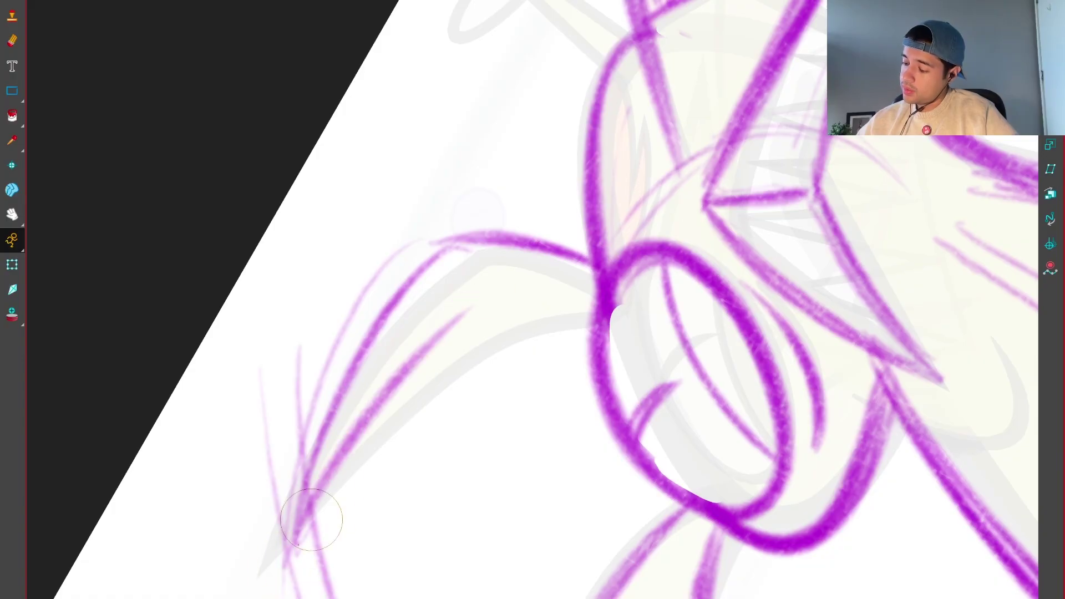
pyautogui.moveTo(284, 582); pyautogui.dragTo(518, 328)
pyautogui.moveTo(443, 332)
pyautogui.mouseDown()
pyautogui.moveTo(593, 272)
pyautogui.moveTo(517, 311)
pyautogui.mouseUp()
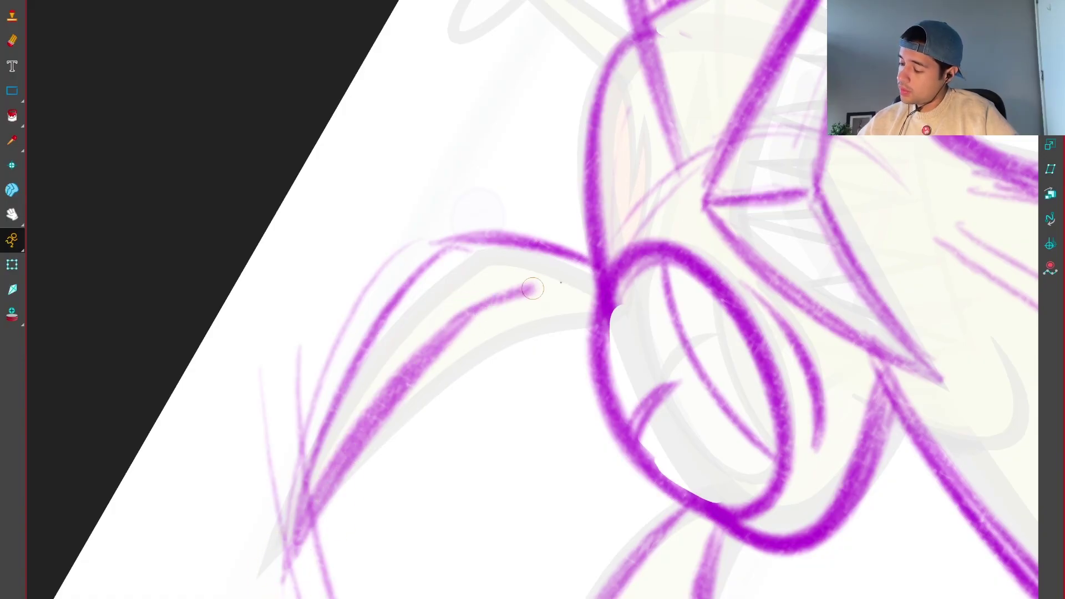
pyautogui.press('v')
pyautogui.press('v')
pyautogui.press('1')
pyautogui.press('1')
pyautogui.press('1')
pyautogui.moveTo(712, 494)
pyautogui.mouseDown()
pyautogui.moveTo(774, 454)
pyautogui.moveTo(696, 517)
pyautogui.mouseUp()
# Step: Sketch tapered wrinkle marks on the forehead between the eye and the snout, and shade them with rough strokes
pyautogui.press('2')
pyautogui.press('2')
pyautogui.press('2')
pyautogui.press('2')
pyautogui.press('2')
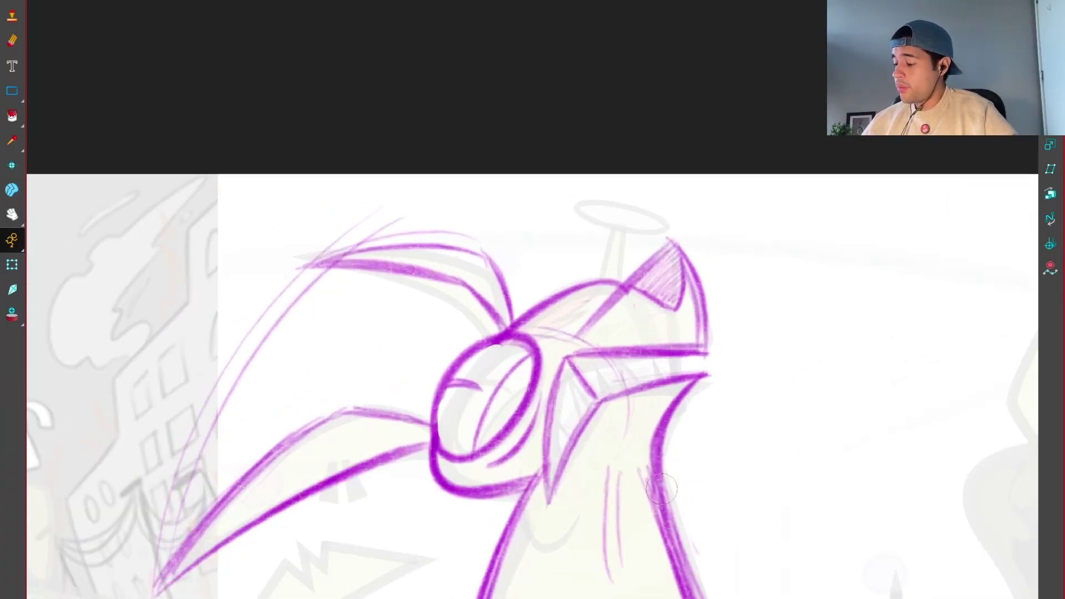
pyautogui.press('c')
pyautogui.press('2')
pyautogui.moveTo(546, 383); pyautogui.dragTo(657, 288)
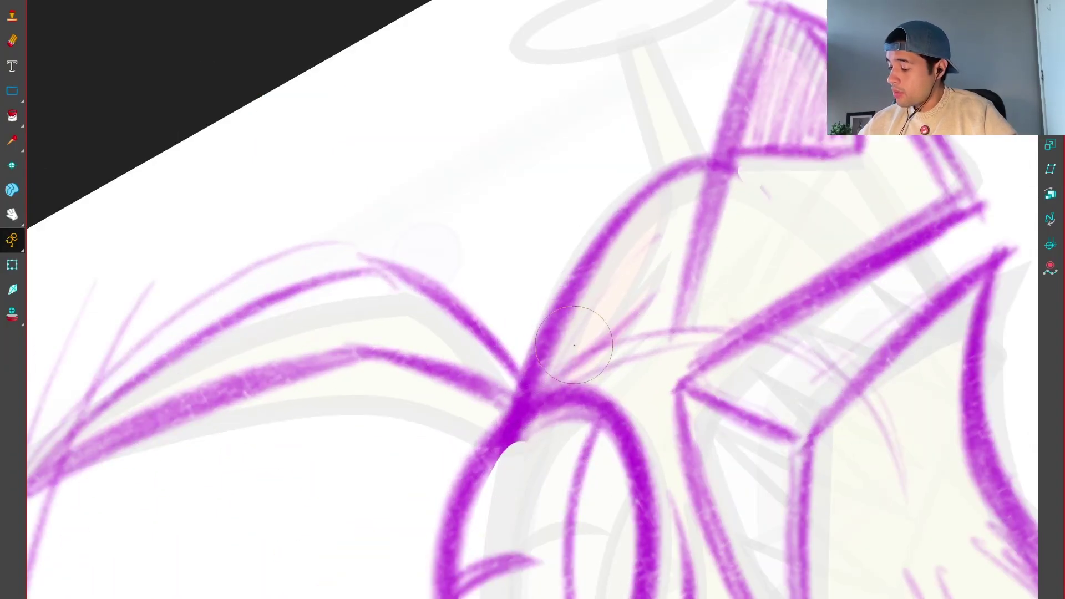
pyautogui.moveTo(551, 375)
pyautogui.mouseDown()
pyautogui.moveTo(662, 277)
pyautogui.moveTo(588, 325)
pyautogui.moveTo(696, 203)
pyautogui.mouseUp()
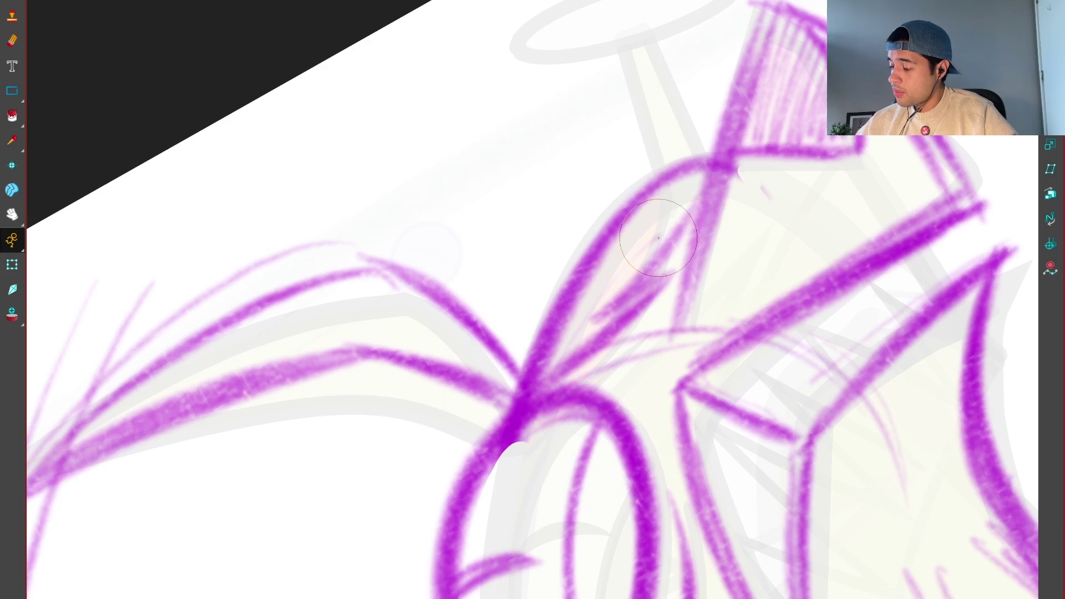
pyautogui.hotkey('ctrl', 'z')
pyautogui.moveTo(577, 328)
pyautogui.mouseDown()
pyautogui.moveTo(681, 197)
pyautogui.moveTo(616, 271)
pyautogui.mouseUp()
pyautogui.moveTo(668, 216); pyautogui.dragTo(594, 278)
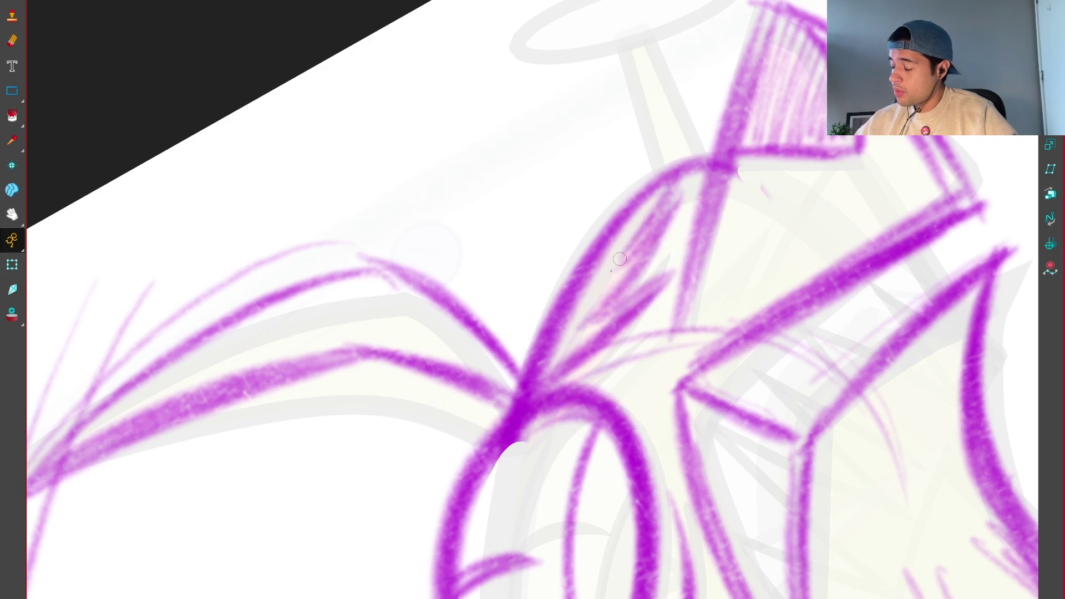
# Step: Draw the two-line halo post on top of the middle head and the tilted oval halo ring above it
pyautogui.press('v')
pyautogui.press('1')
pyautogui.press('1')
pyautogui.press('1')
pyautogui.press('1')
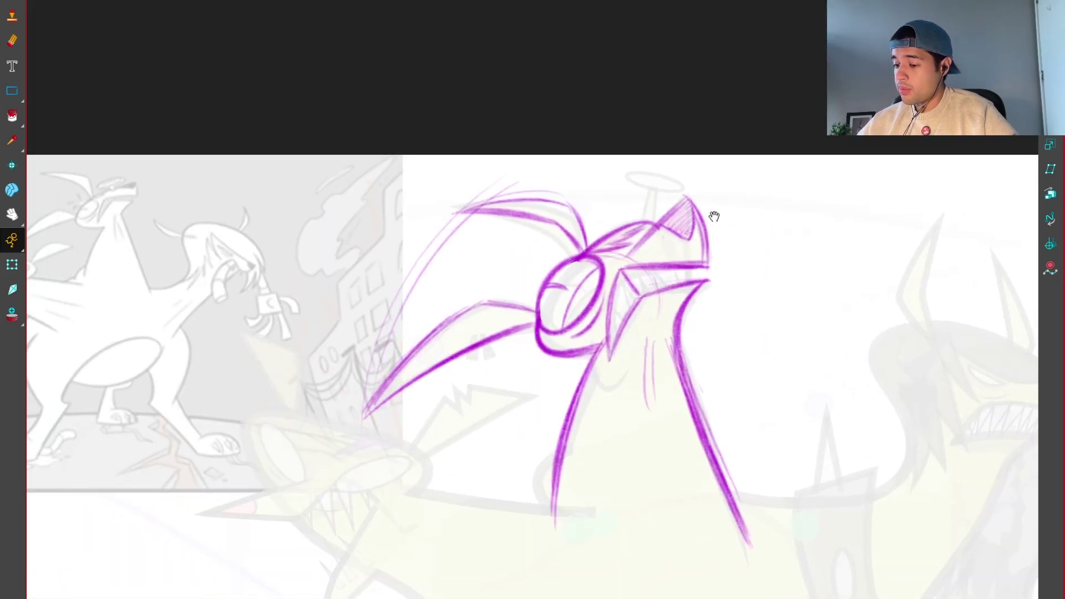
pyautogui.moveTo(710, 216); pyautogui.dragTo(687, 245)
pyautogui.press('2')
pyautogui.press('2')
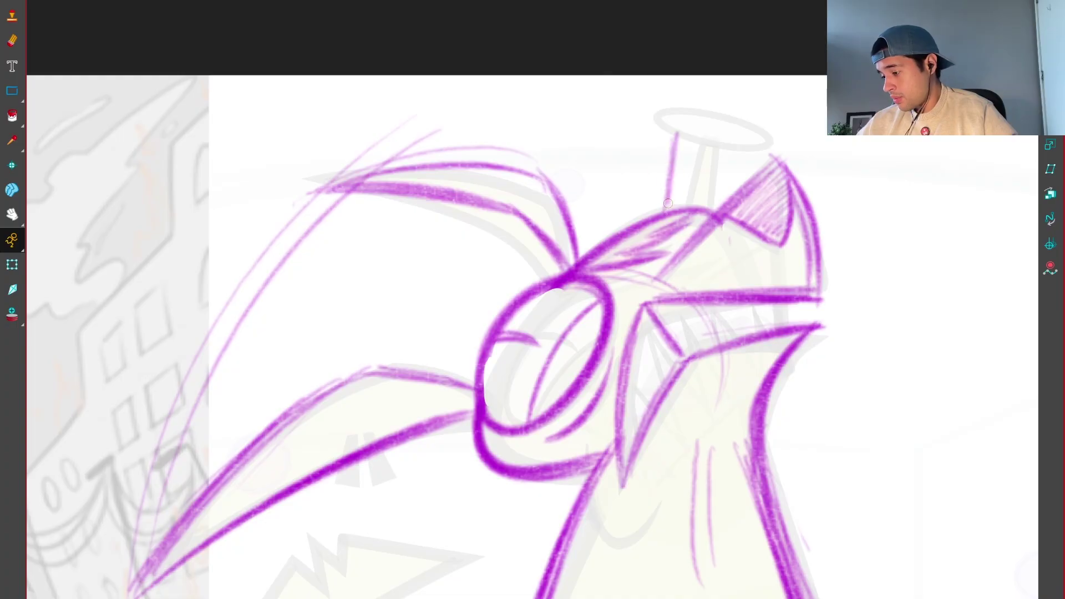
pyautogui.click(706, 211)
pyautogui.moveTo(706, 130)
pyautogui.mouseDown()
pyautogui.moveTo(694, 136)
pyautogui.moveTo(690, 110)
pyautogui.mouseUp()
pyautogui.hotkey('alt', 'b')
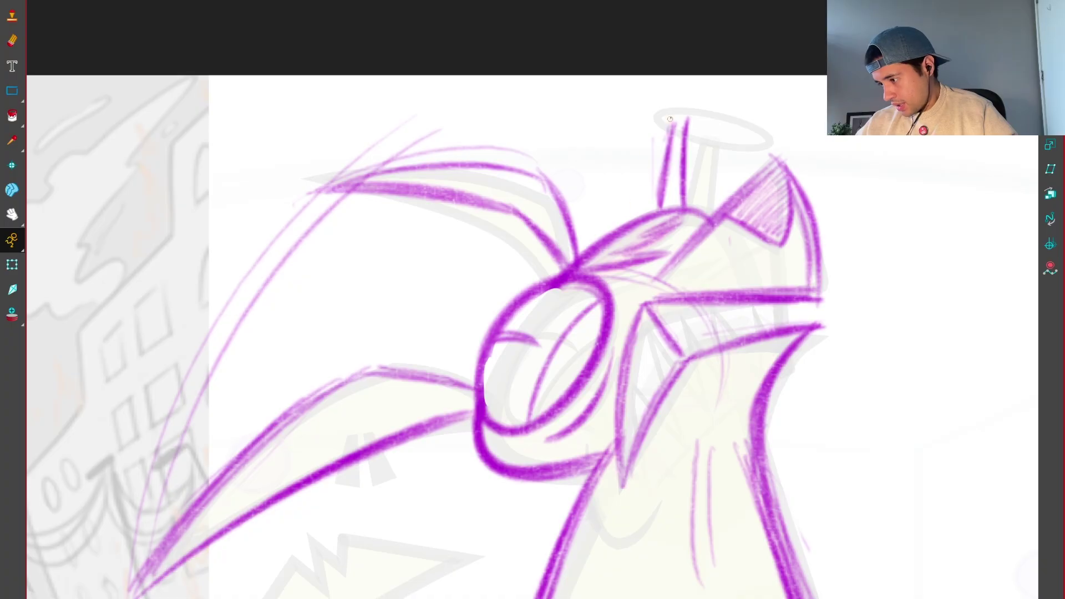
pyautogui.moveTo(720, 178)
pyautogui.mouseDown()
pyautogui.moveTo(603, 76)
pyautogui.moveTo(466, 120)
pyautogui.moveTo(582, 80)
pyautogui.moveTo(451, 166)
pyautogui.mouseUp()
pyautogui.hotkey('shift', 'x')
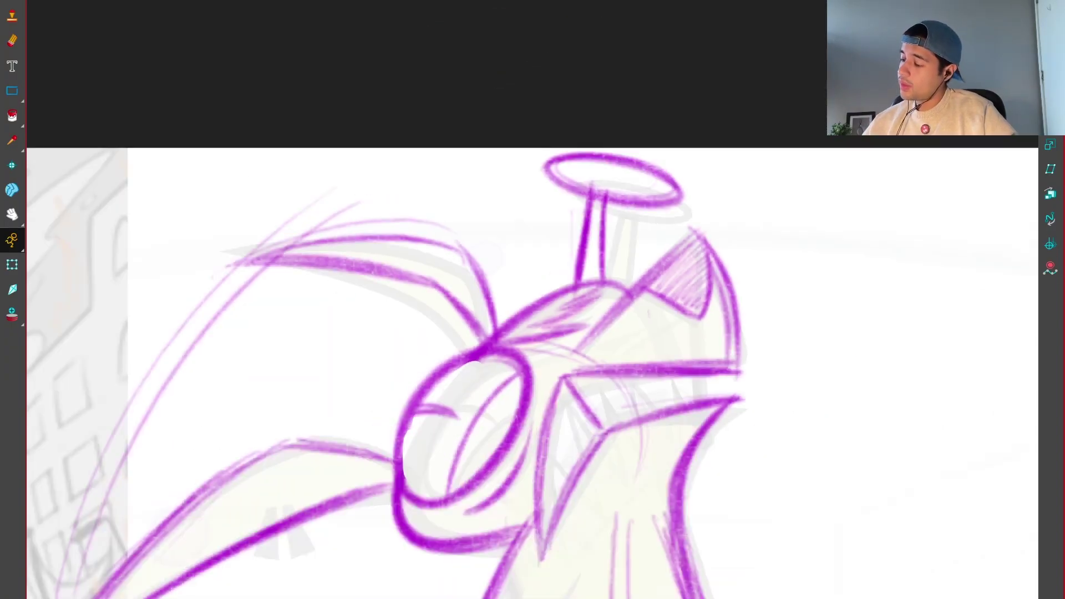
# Step: Select the halo with its post on the middle head and squash them slightly shorter vertically
pyautogui.scroll(-3, 749, 468)
pyautogui.scroll(2, 723, 442)
pyautogui.moveTo(588, 114)
pyautogui.mouseDown()
pyautogui.moveTo(596, 141)
pyautogui.moveTo(622, 125)
pyautogui.moveTo(580, 117)
pyautogui.mouseUp()
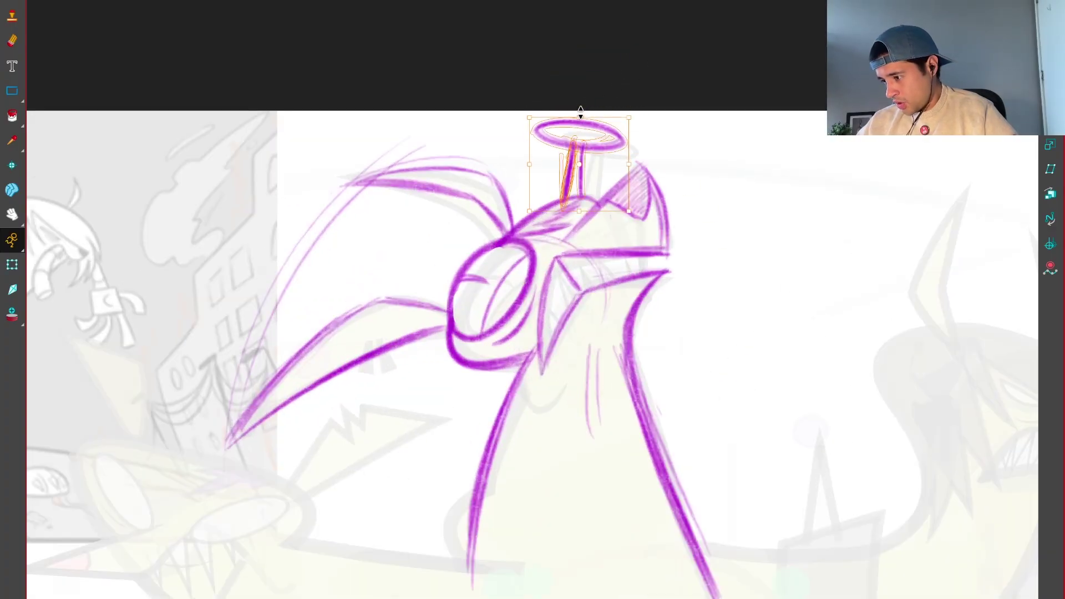
pyautogui.click(696, 95)
# Step: Draw a thick U-shaped jaw fold beneath the middle head's mouth corner, running from the cheek outline to the throat
pyautogui.scroll(-3, 708, 371)
pyautogui.scroll(1, 697, 417)
pyautogui.scroll(3, 610, 355)
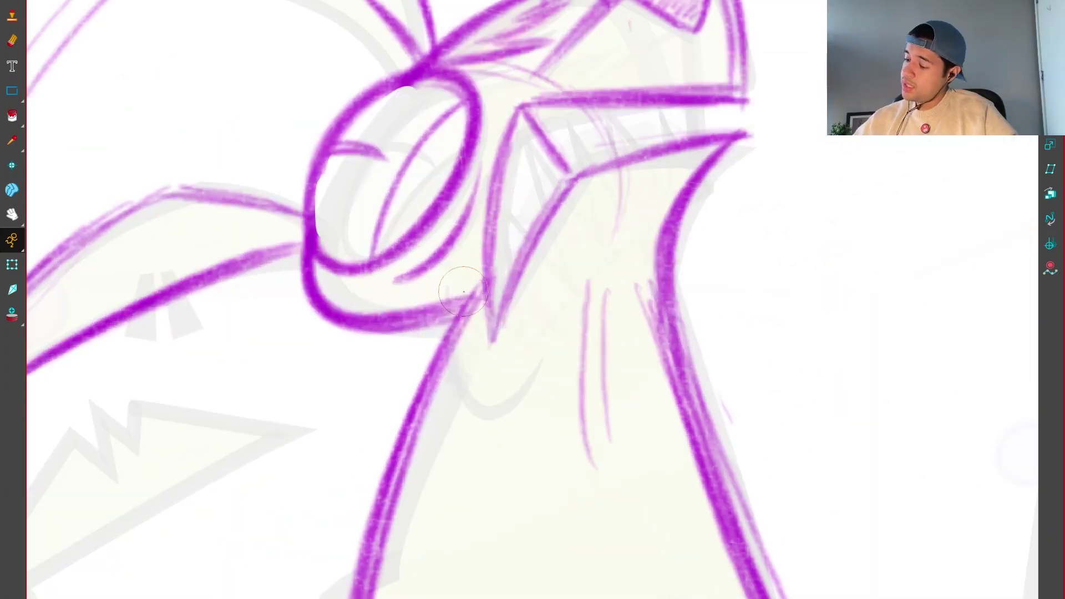
pyautogui.moveTo(466, 266)
pyautogui.mouseDown()
pyautogui.moveTo(458, 343)
pyautogui.moveTo(486, 343)
pyautogui.moveTo(483, 333)
pyautogui.mouseUp()
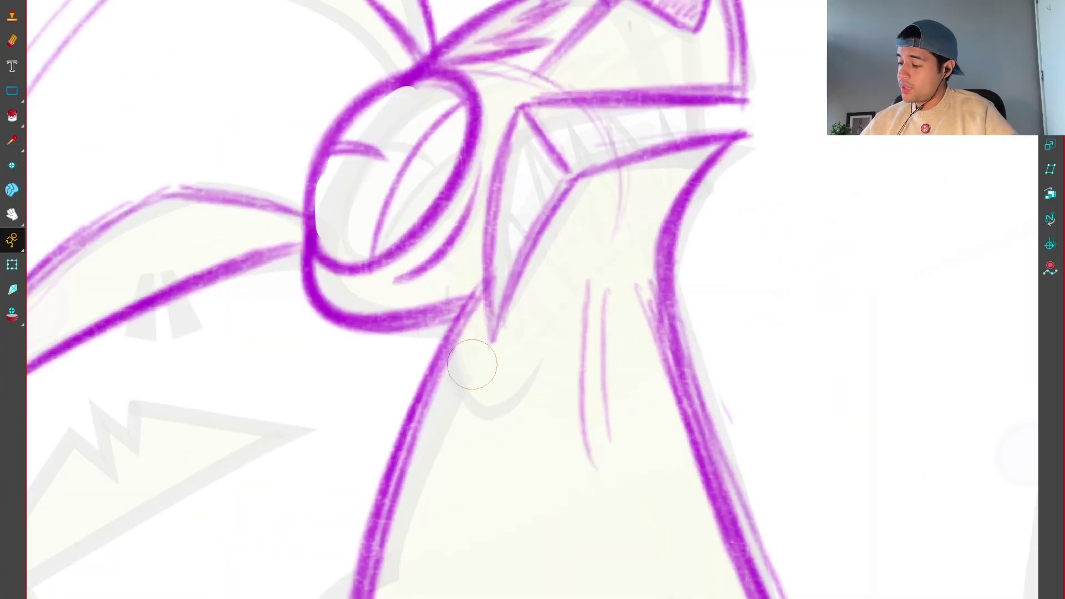
pyautogui.click(428, 328)
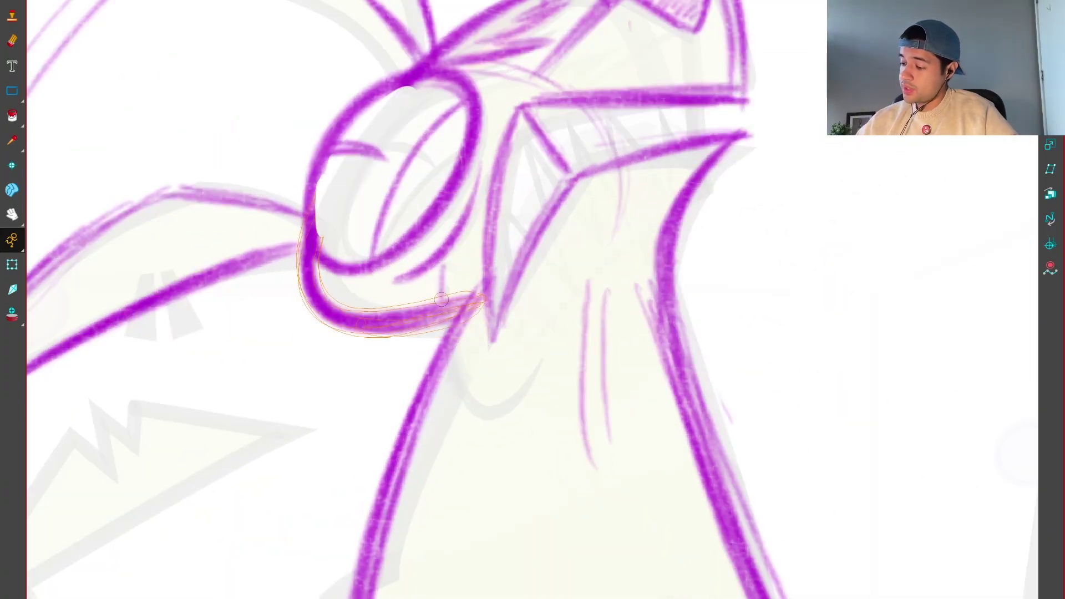
pyautogui.moveTo(441, 299); pyautogui.dragTo(521, 383)
pyautogui.scroll(-3, 598, 238)
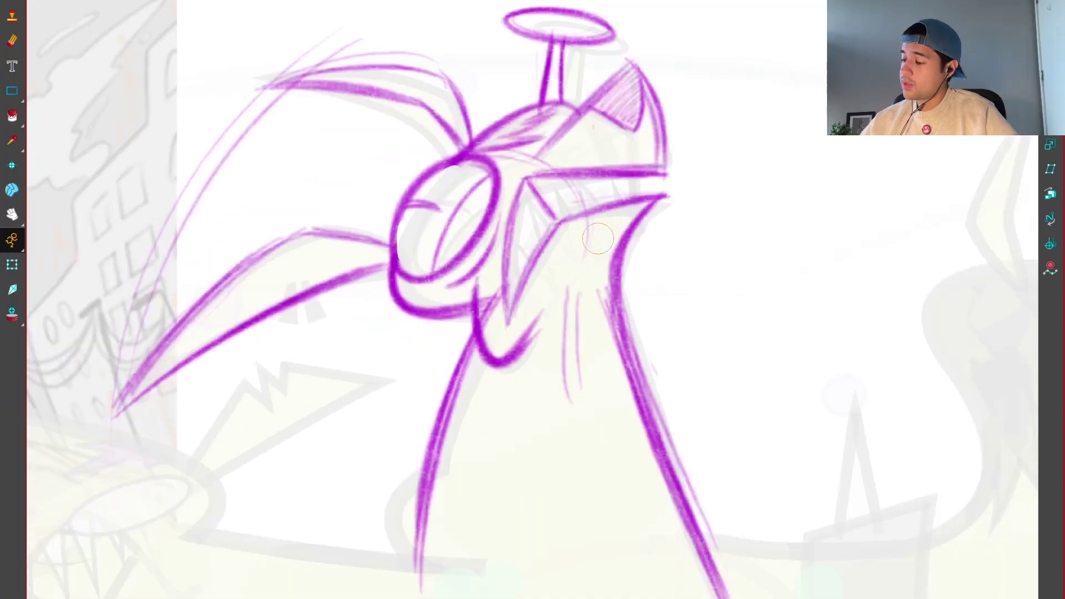
pyautogui.scroll(-5, 598, 238)
pyautogui.scroll(4, 597, 239)
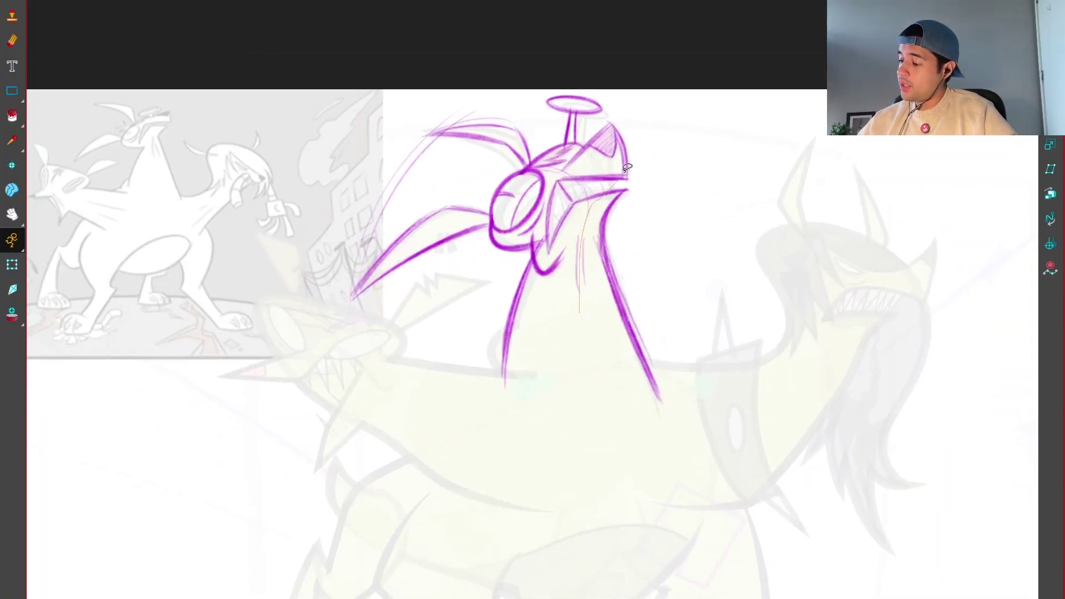
pyautogui.moveTo(627, 168); pyautogui.dragTo(342, 248)
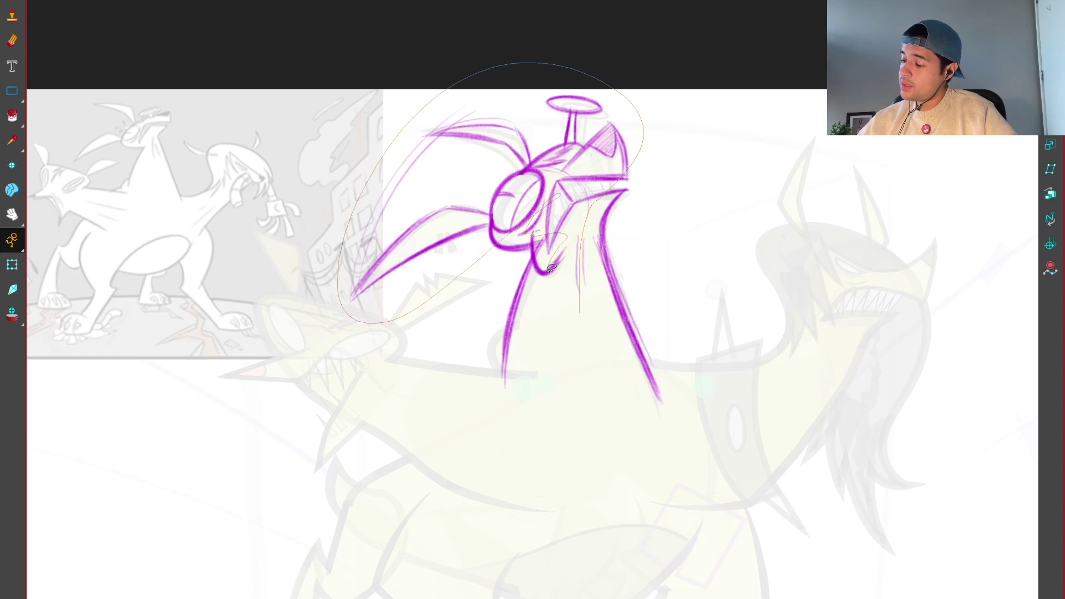
pyautogui.moveTo(552, 268); pyautogui.dragTo(555, 265)
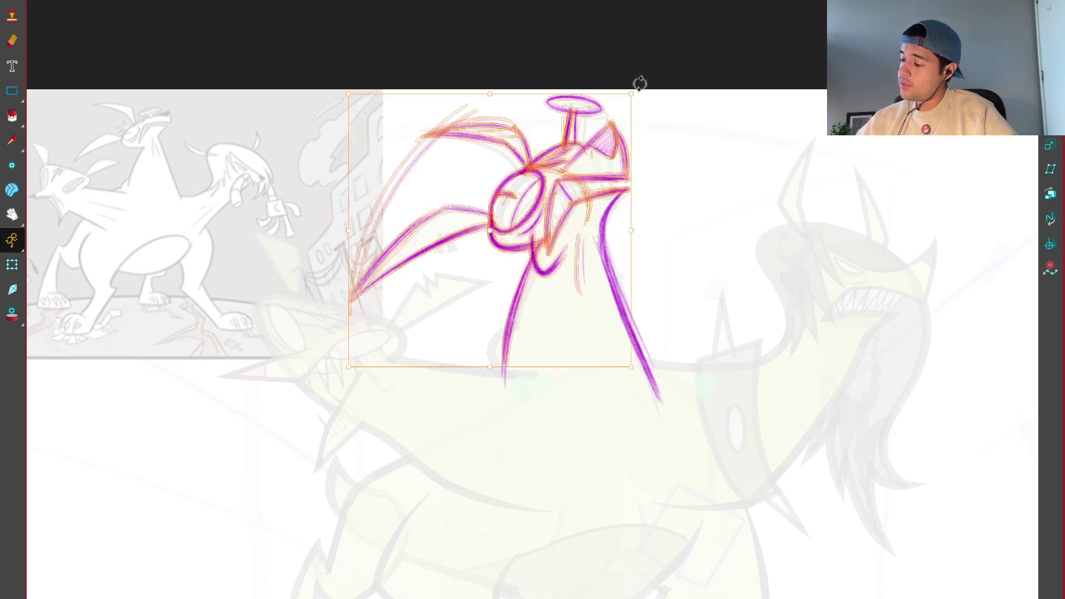
pyautogui.keyDown('shift'); pyautogui.click(525, 274); pyautogui.keyUp('shift')
pyautogui.click(681, 141)
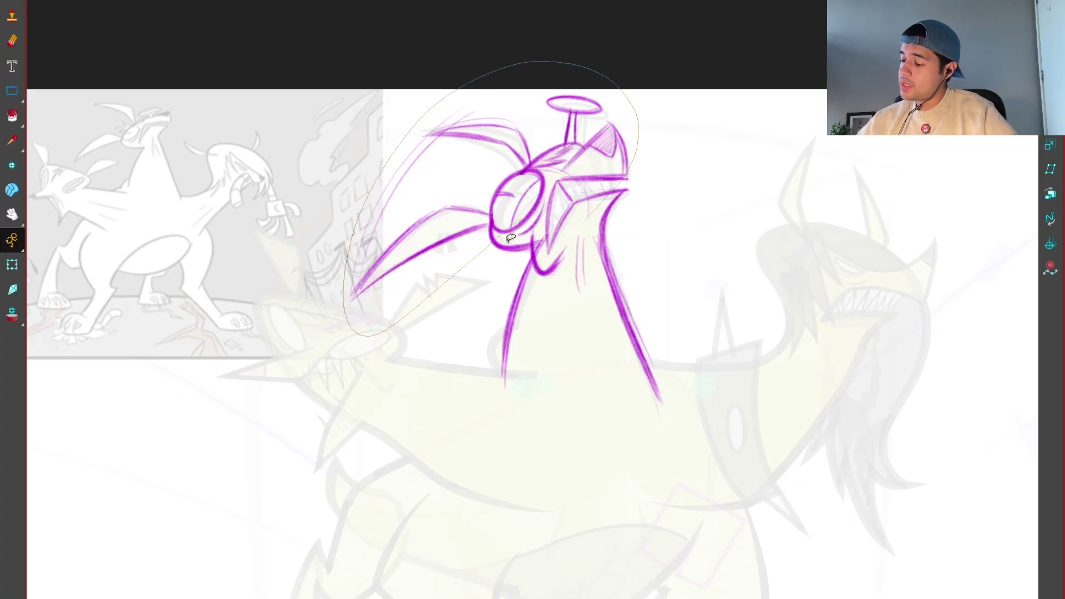
# Step: Select the middle head's drawing without the neck edges, scale it down slightly and shift it back onto the snout side of the neck
pyautogui.moveTo(569, 230); pyautogui.dragTo(572, 229)
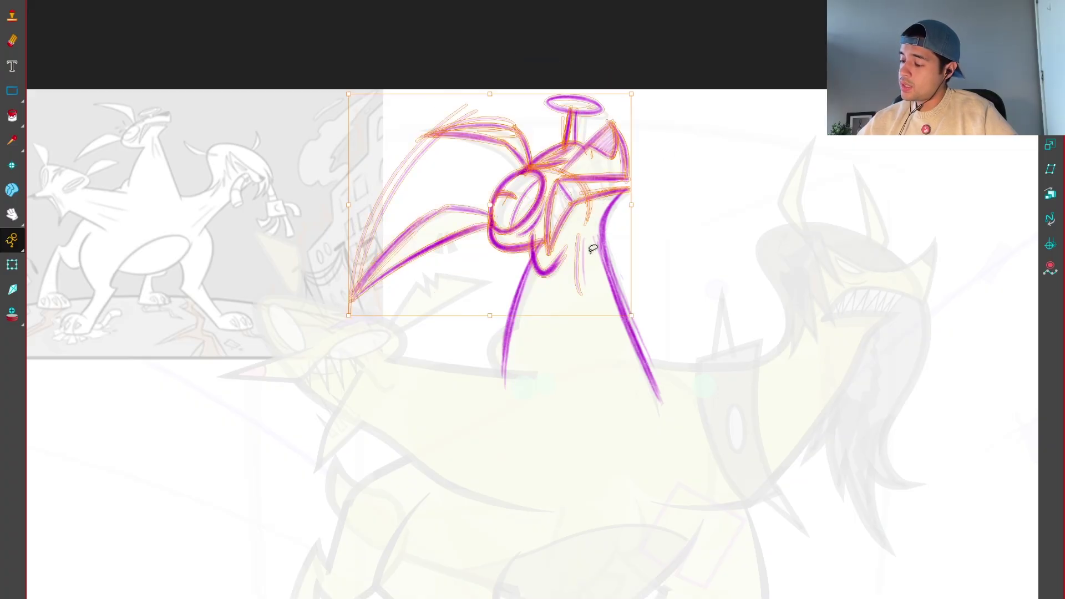
pyautogui.moveTo(632, 315); pyautogui.dragTo(615, 303)
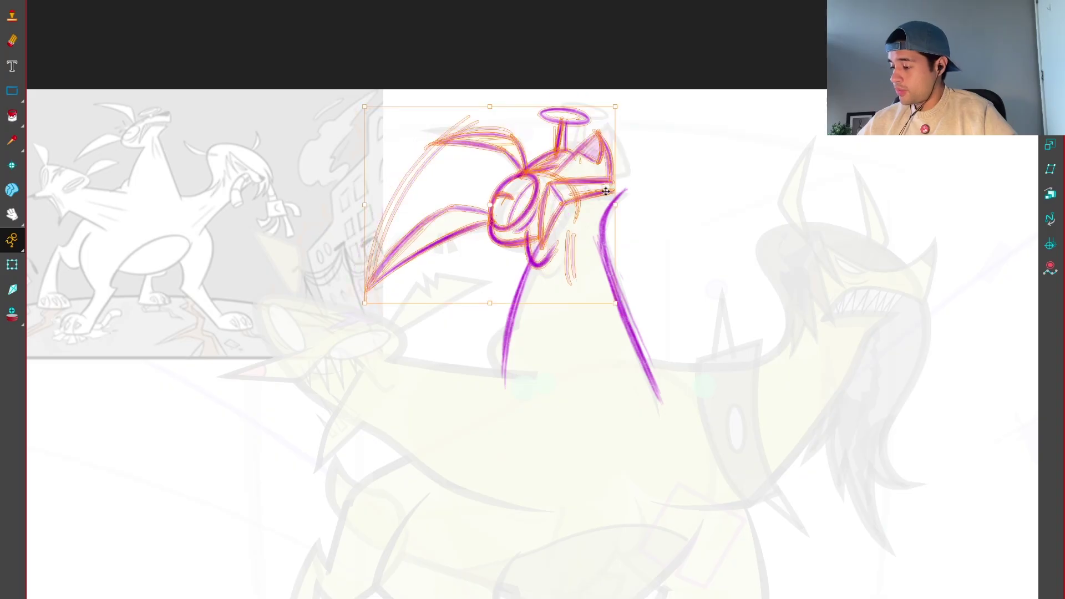
pyautogui.moveTo(600, 192); pyautogui.dragTo(612, 191)
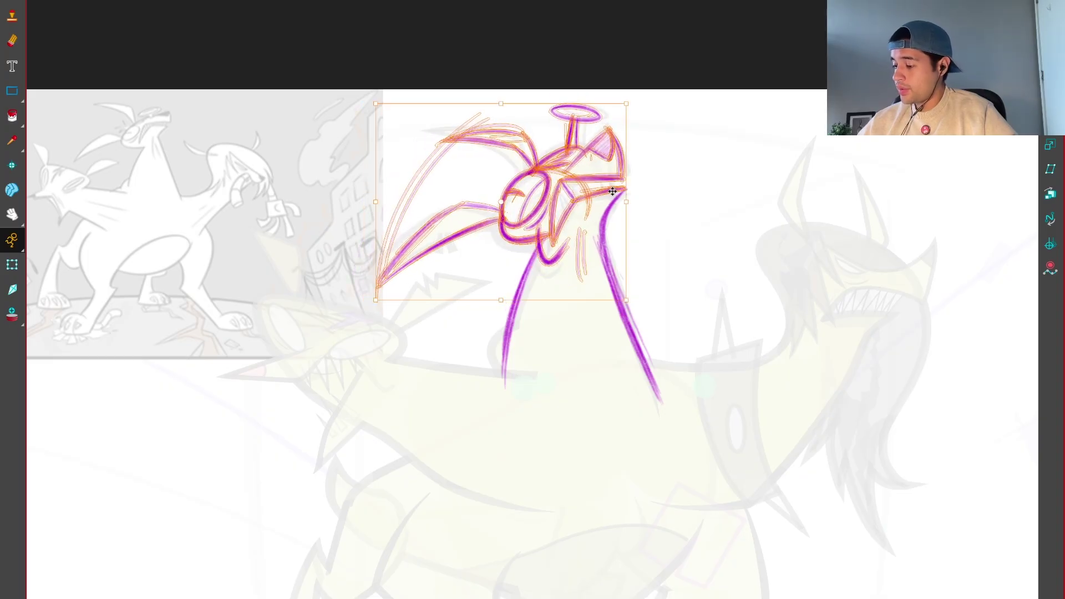
pyautogui.click(675, 168)
# Step: Redraw the neck's rear edge as a straighter line flaring outward at its base, and reinforce the throat lines
pyautogui.scroll(-3, 756, 174)
pyautogui.scroll(3, 720, 397)
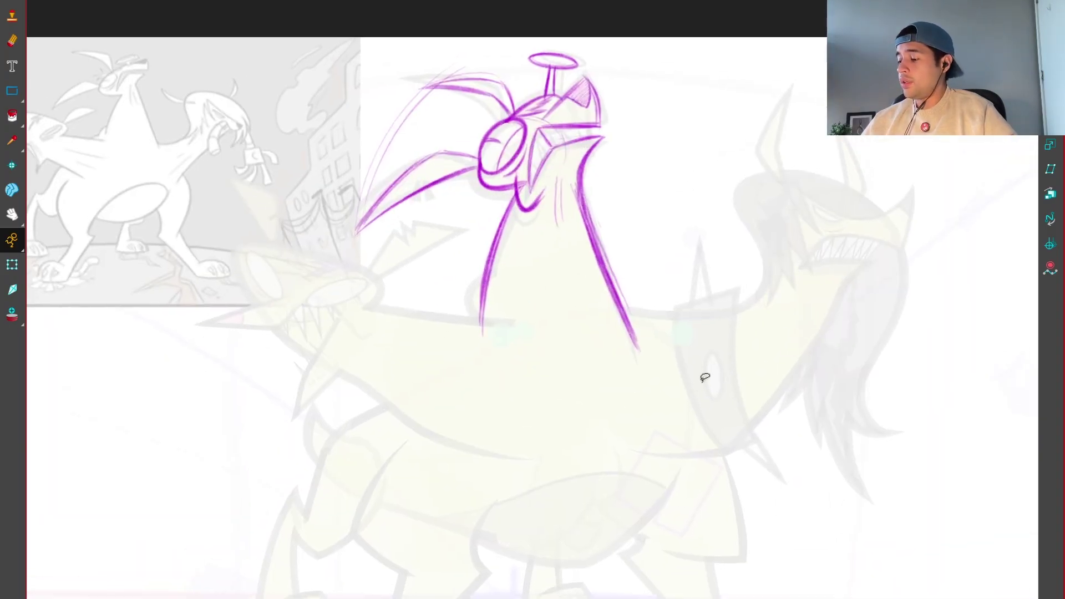
pyautogui.moveTo(512, 257); pyautogui.dragTo(508, 223)
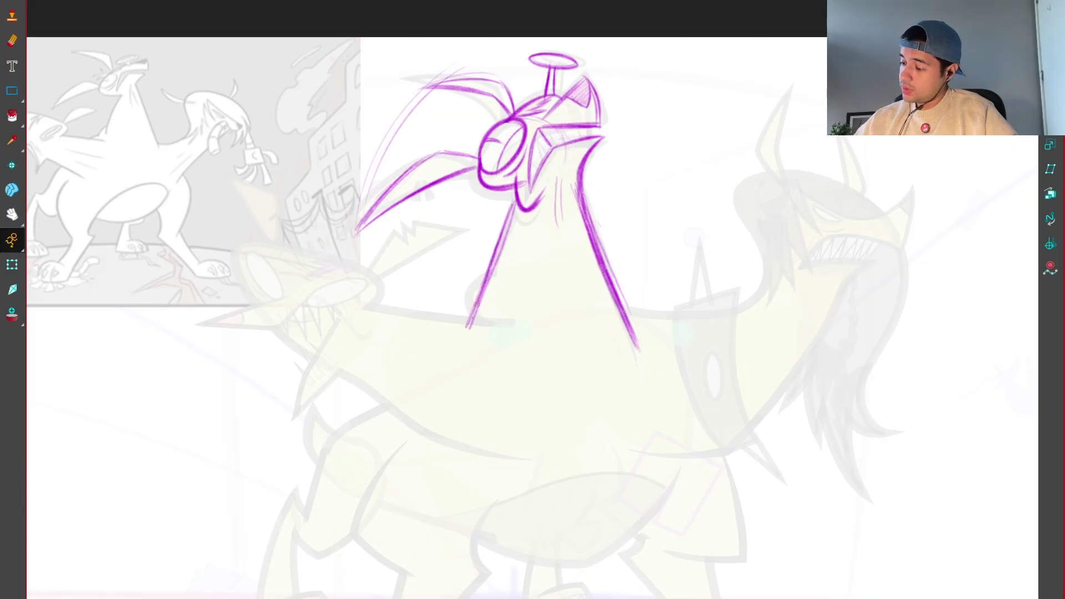
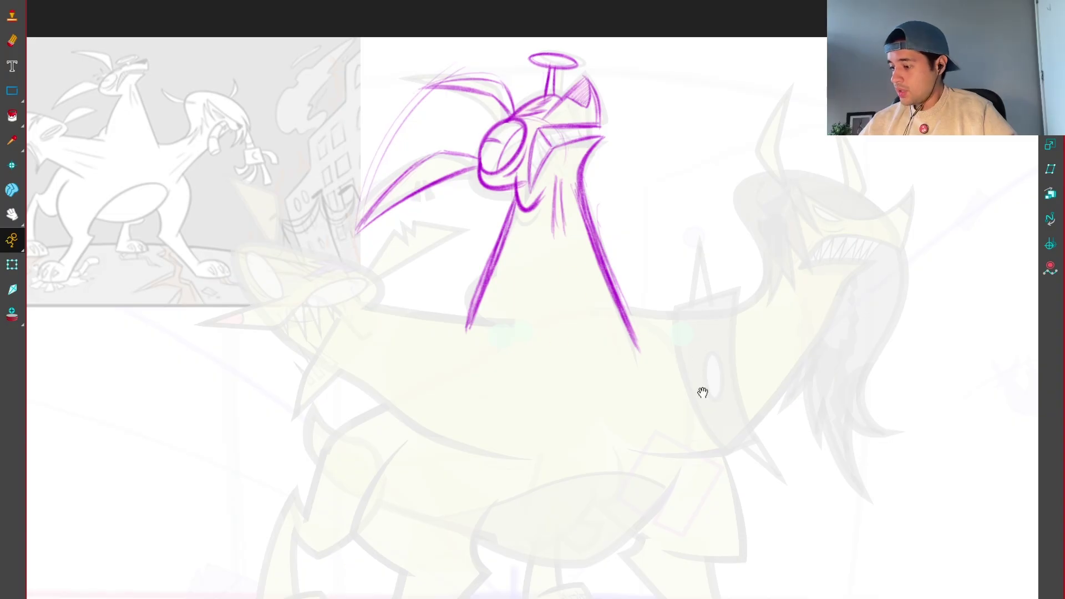
# Step: Fill the middle head's open mouth with zigzag pointed teeth from the mouth corner to the snout tip
pyautogui.hotkey('shift', 'z')
pyautogui.press('2')
pyautogui.moveTo(681, 476); pyautogui.dragTo(738, 492)
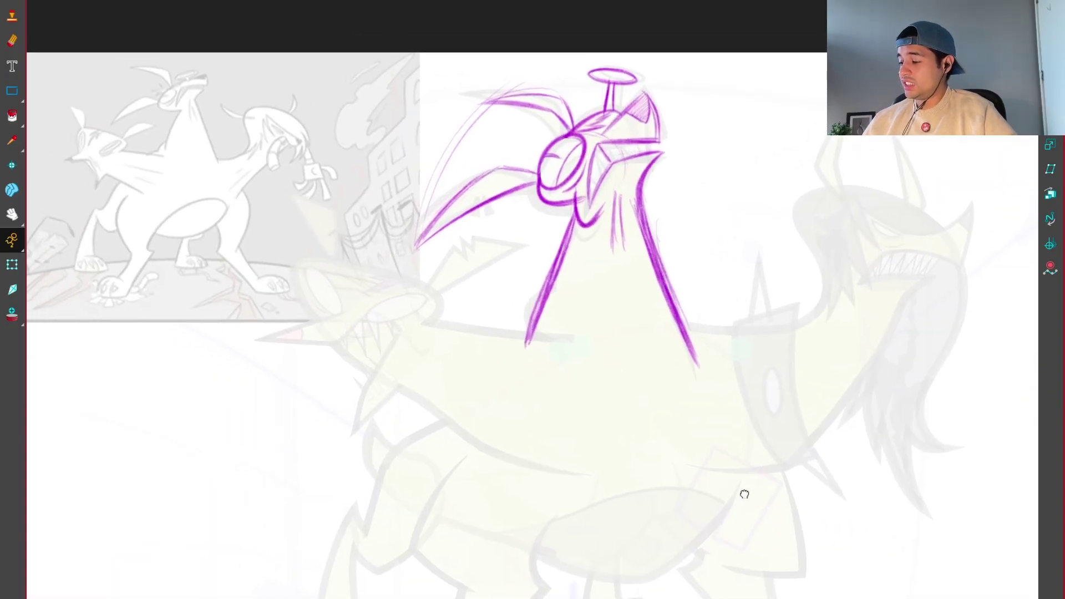
pyautogui.scroll(3, 744, 494)
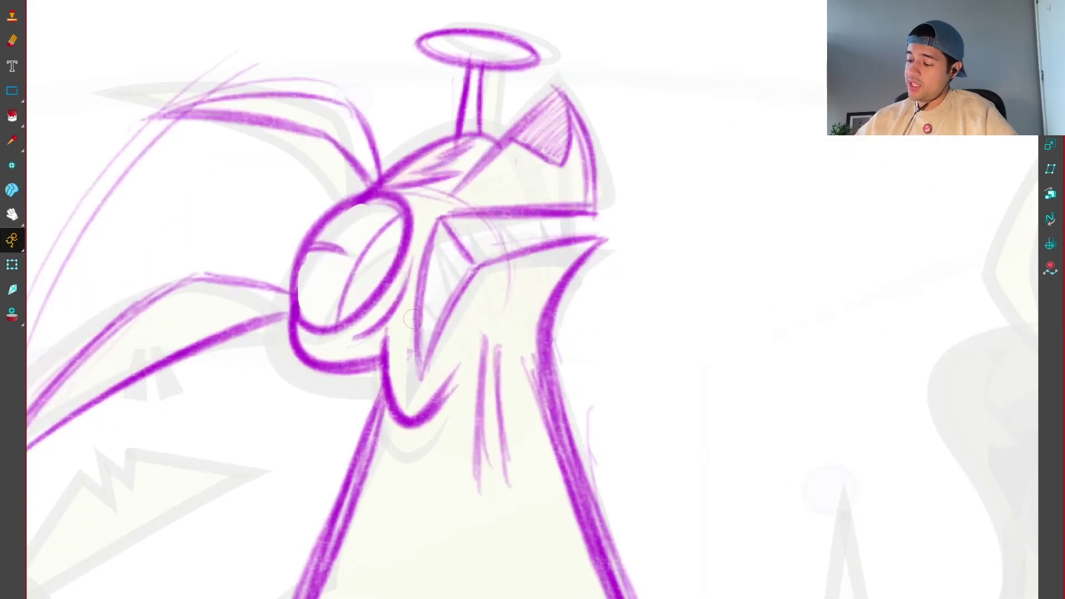
pyautogui.hotkey('shift', 'z')
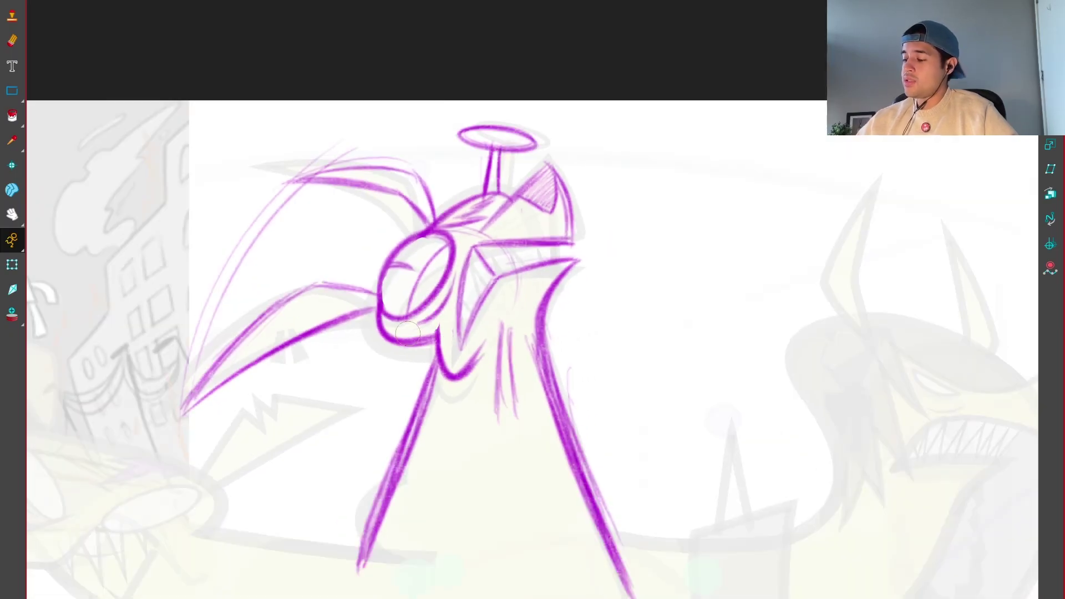
pyautogui.hotkey('shift', 'z')
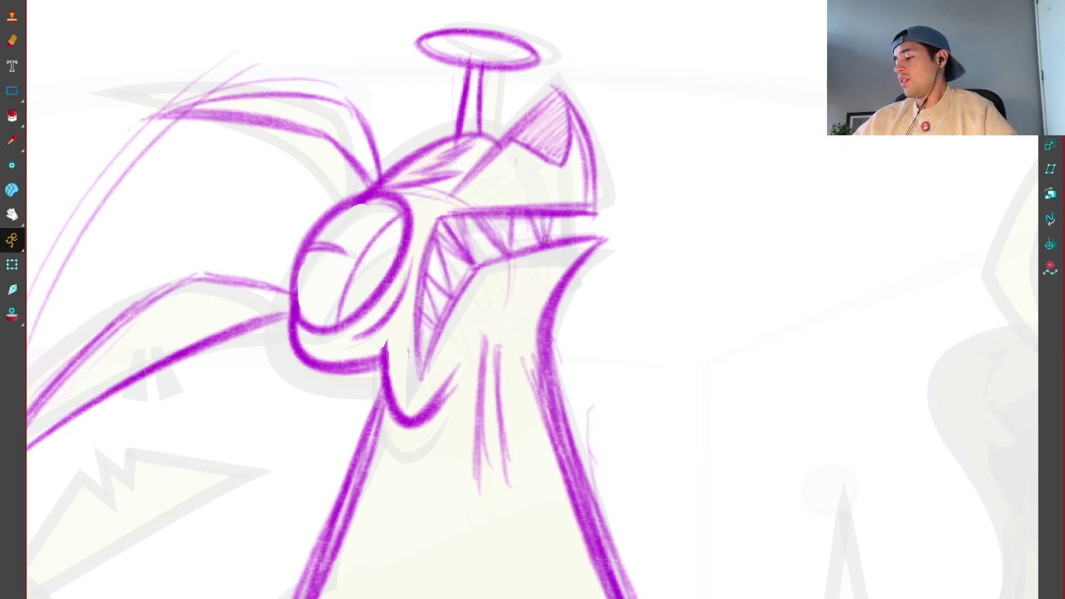
# Step: Draw the left head's pointed snout and the curved mouth line behind it, ending in a long narrow fang
pyautogui.scroll(-10, 564, 243)
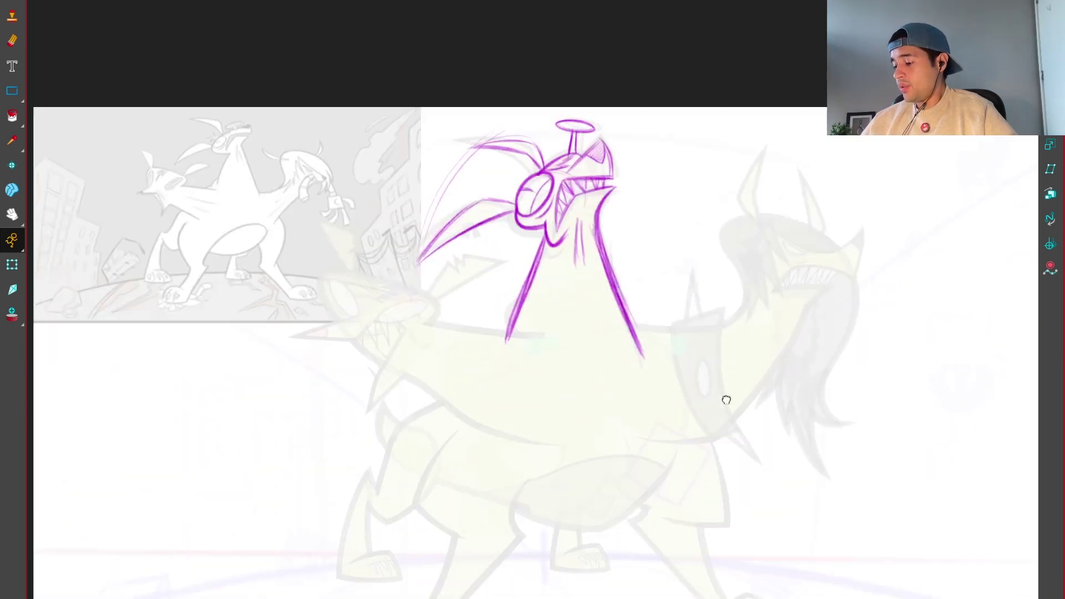
pyautogui.scroll(5, 762, 450)
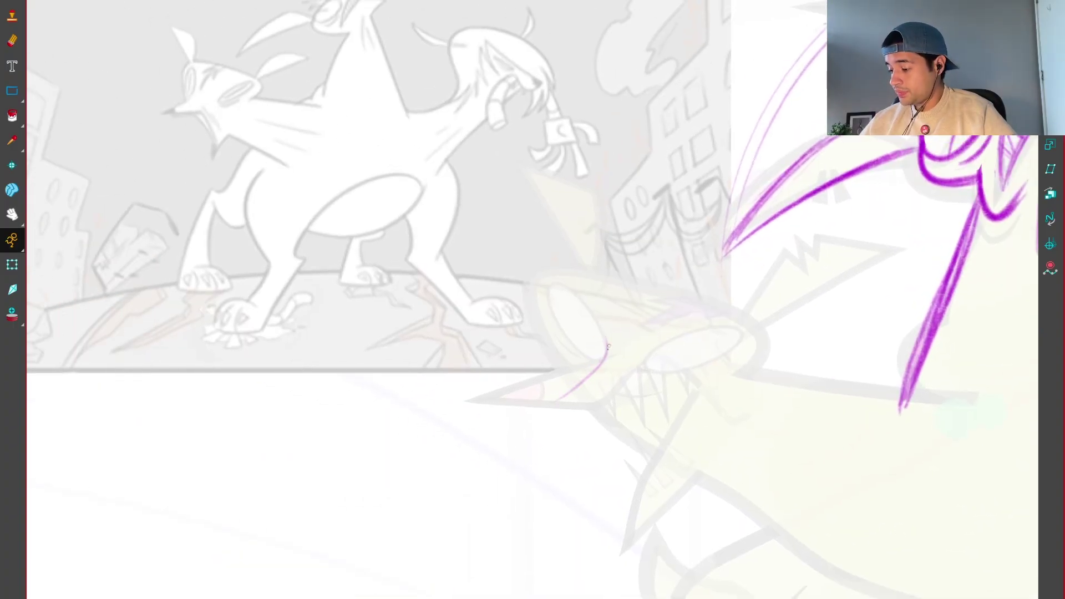
pyautogui.moveTo(608, 346); pyautogui.dragTo(494, 433)
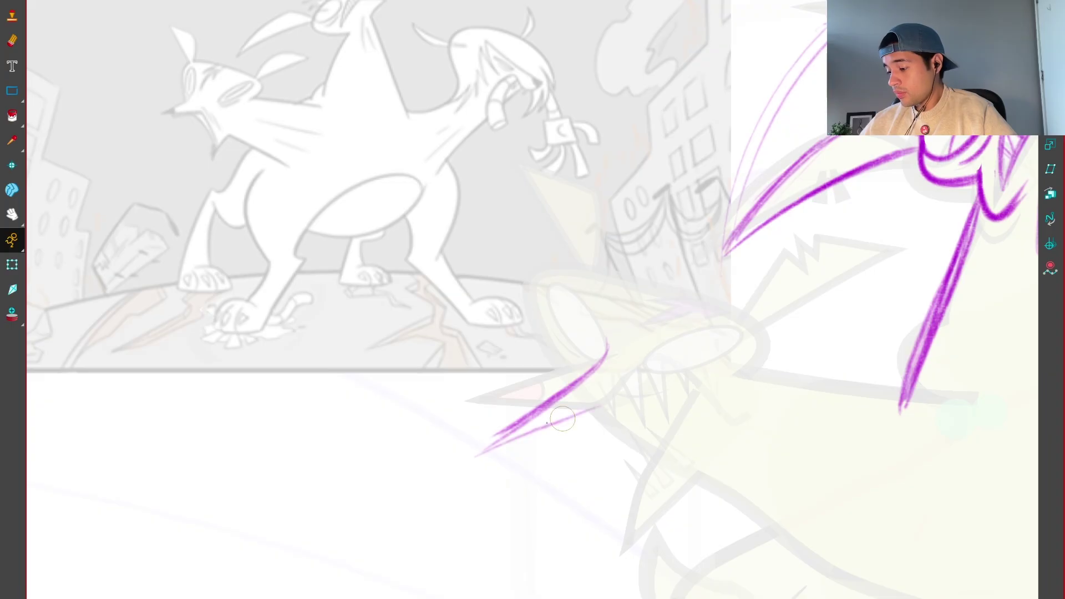
pyautogui.moveTo(694, 398); pyautogui.dragTo(568, 339)
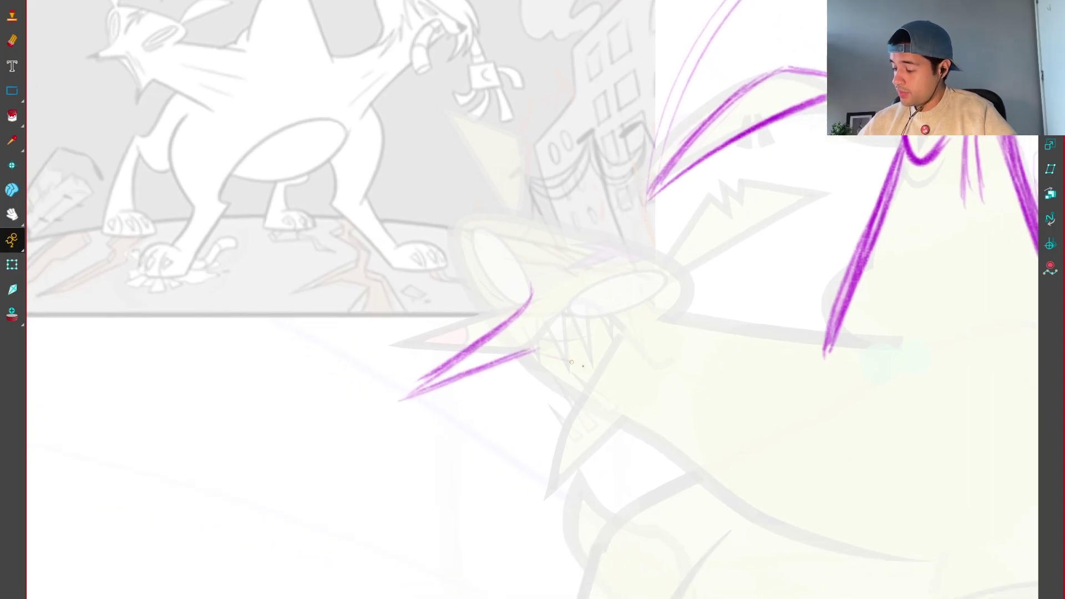
pyautogui.hotkey('ctrl', 'z')
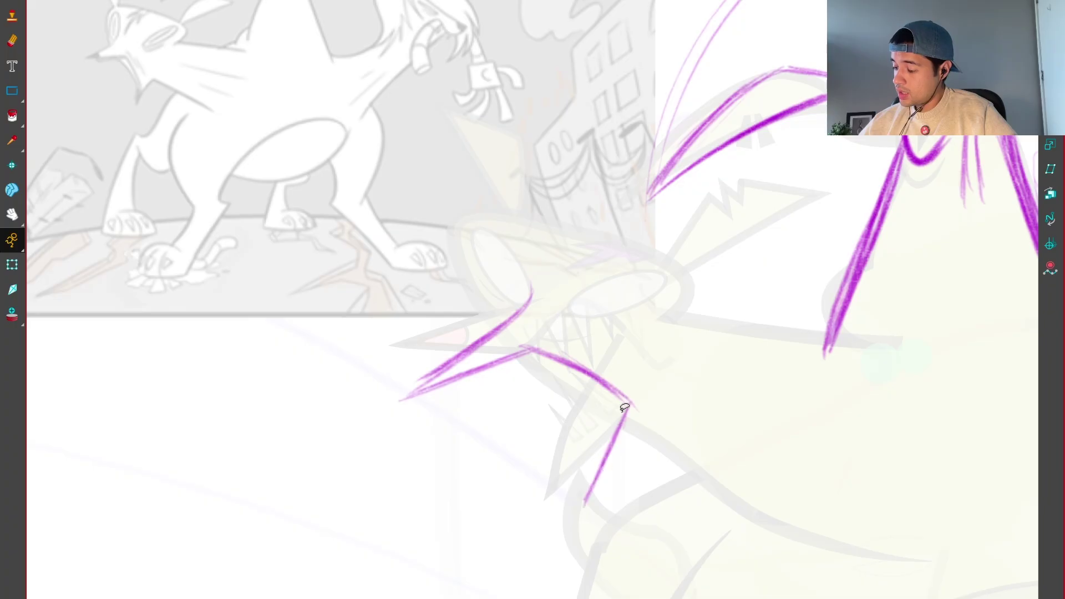
pyautogui.hotkey('ctrl', 'z')
pyautogui.moveTo(626, 400); pyautogui.dragTo(609, 475)
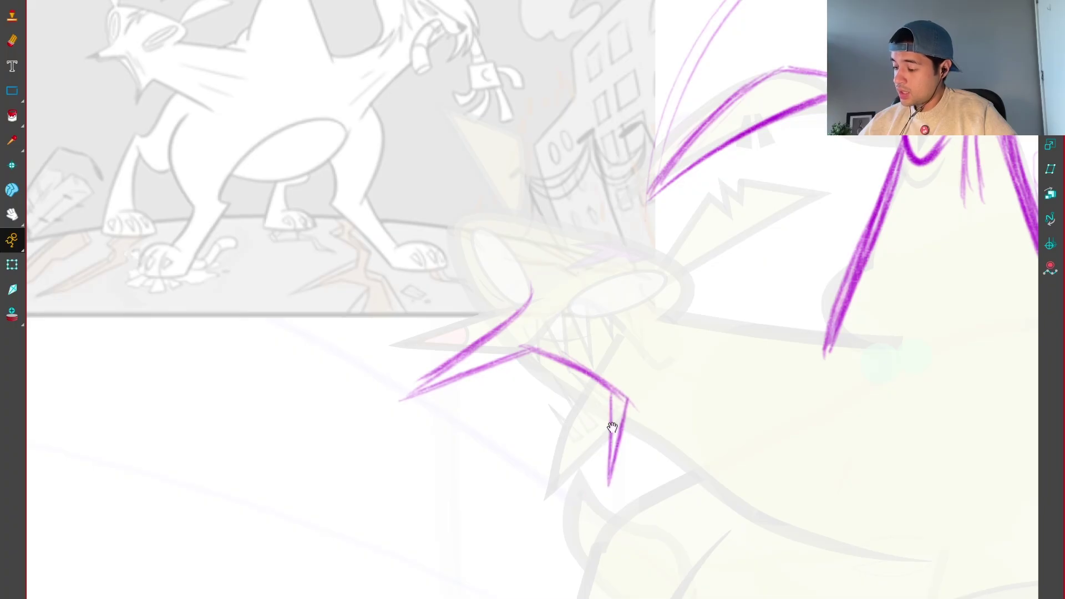
# Step: Add small pointed teeth along the underside of the left head's snout and shade the nose tip
pyautogui.scroll(3, 615, 427)
pyautogui.moveTo(511, 458); pyautogui.dragTo(542, 502)
pyautogui.moveTo(529, 442)
pyautogui.mouseDown()
pyautogui.moveTo(552, 509)
pyautogui.moveTo(571, 484)
pyautogui.mouseUp()
pyautogui.moveTo(559, 436); pyautogui.dragTo(577, 488)
pyautogui.moveTo(591, 438)
pyautogui.mouseDown()
pyautogui.moveTo(618, 488)
pyautogui.moveTo(607, 421)
pyautogui.moveTo(648, 401)
pyautogui.moveTo(675, 361)
pyautogui.mouseUp()
pyautogui.moveTo(577, 377)
pyautogui.mouseDown()
pyautogui.moveTo(496, 430)
pyautogui.moveTo(569, 397)
pyautogui.moveTo(543, 422)
pyautogui.mouseUp()
# Step: Draw the left head's face contour curving down from its top across the snout, and lightly extend it toward the fang
pyautogui.scroll(-5, 643, 348)
pyautogui.scroll(3, 689, 451)
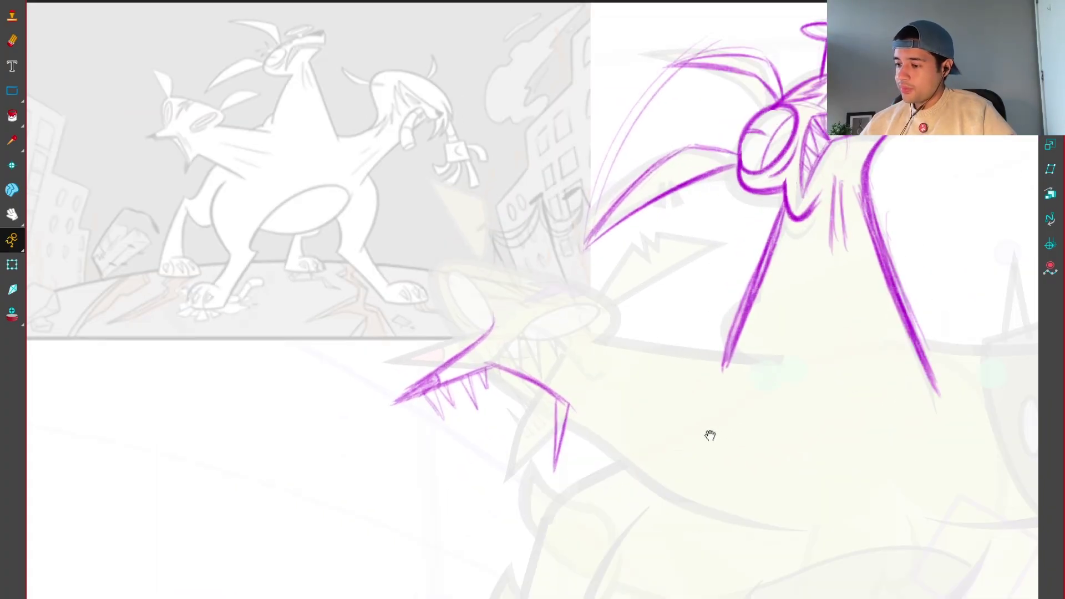
pyautogui.moveTo(459, 304); pyautogui.dragTo(492, 308)
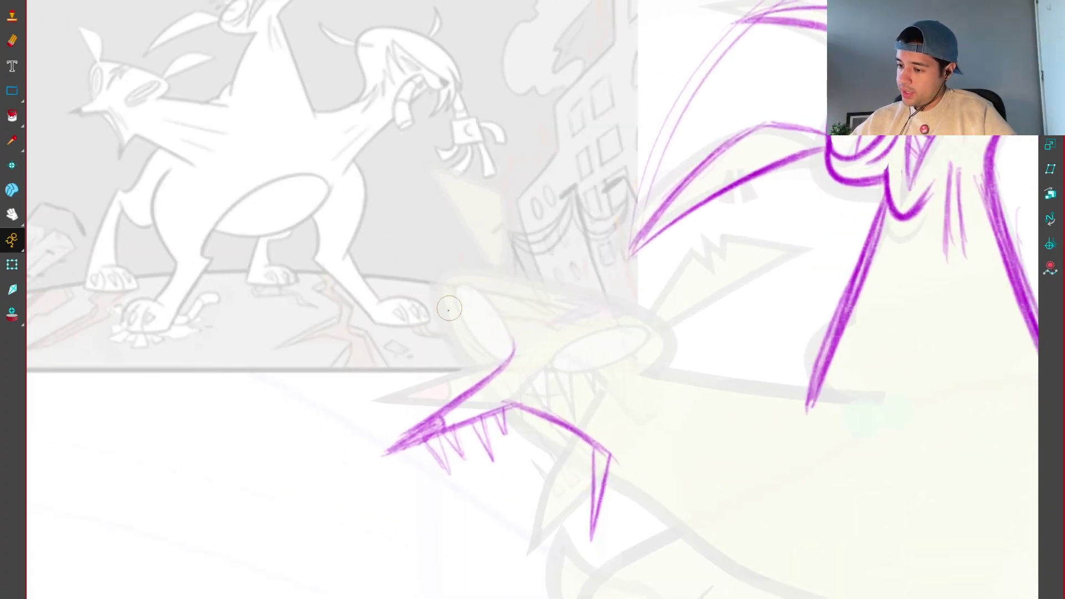
pyautogui.moveTo(441, 266)
pyautogui.mouseDown()
pyautogui.moveTo(518, 422)
pyautogui.moveTo(554, 444)
pyautogui.mouseUp()
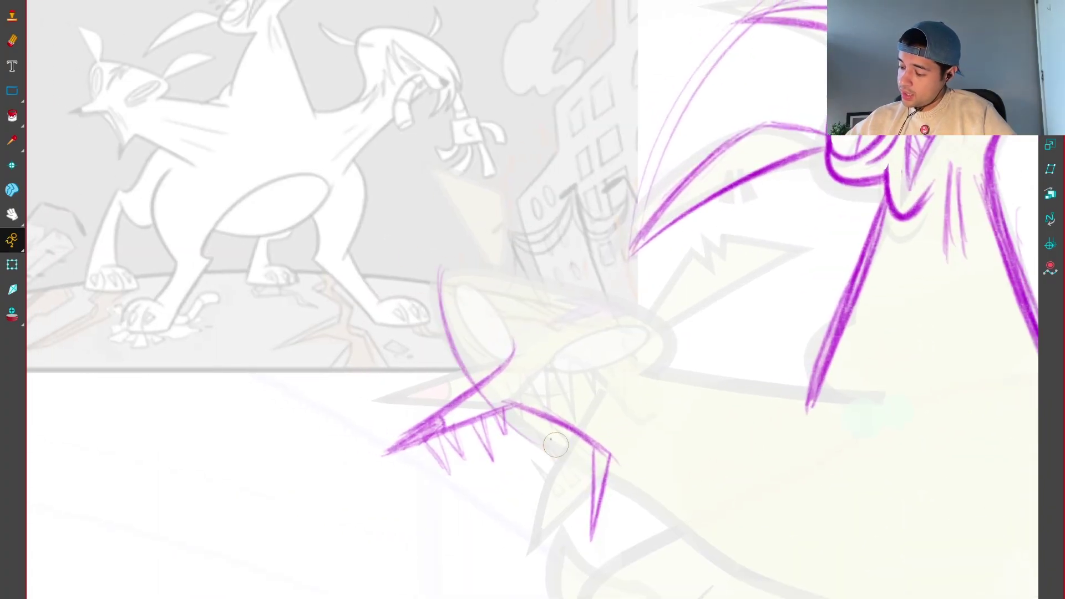
pyautogui.moveTo(479, 388); pyautogui.dragTo(571, 465)
pyautogui.moveTo(510, 416); pyautogui.dragTo(585, 463)
pyautogui.hotkey('ctrl', 'z')
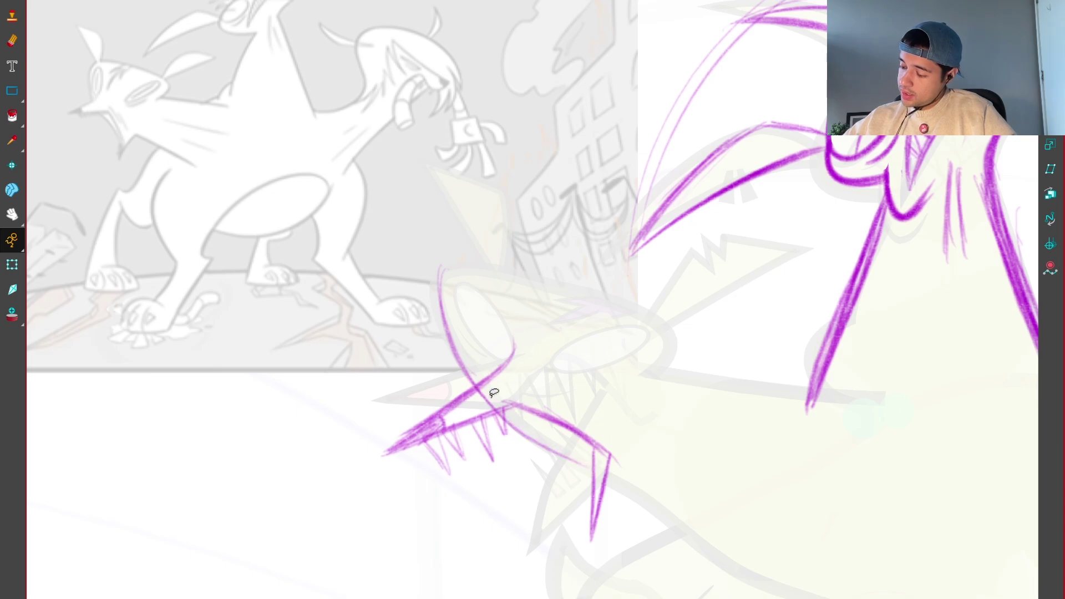
# Step: Redraw the left head's outer lip edge as a thick curve from the snout crossing down to the fang
pyautogui.moveTo(573, 438); pyautogui.dragTo(538, 374)
pyautogui.scroll(3, 538, 374)
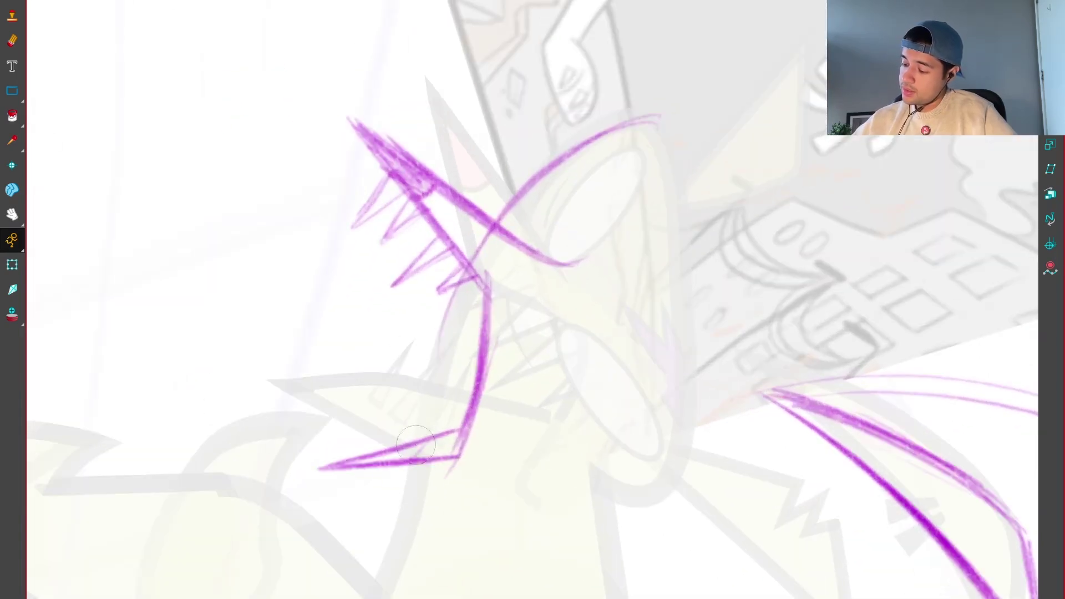
pyautogui.moveTo(328, 465)
pyautogui.mouseDown()
pyautogui.moveTo(435, 419)
pyautogui.moveTo(465, 273)
pyautogui.mouseUp()
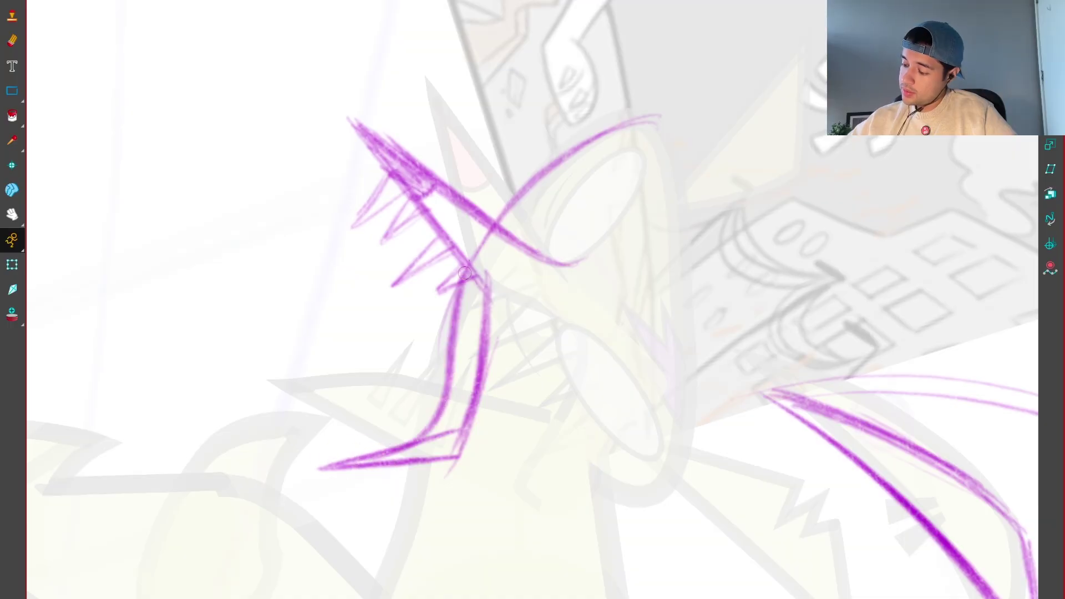
pyautogui.hotkey('shift', 'x')
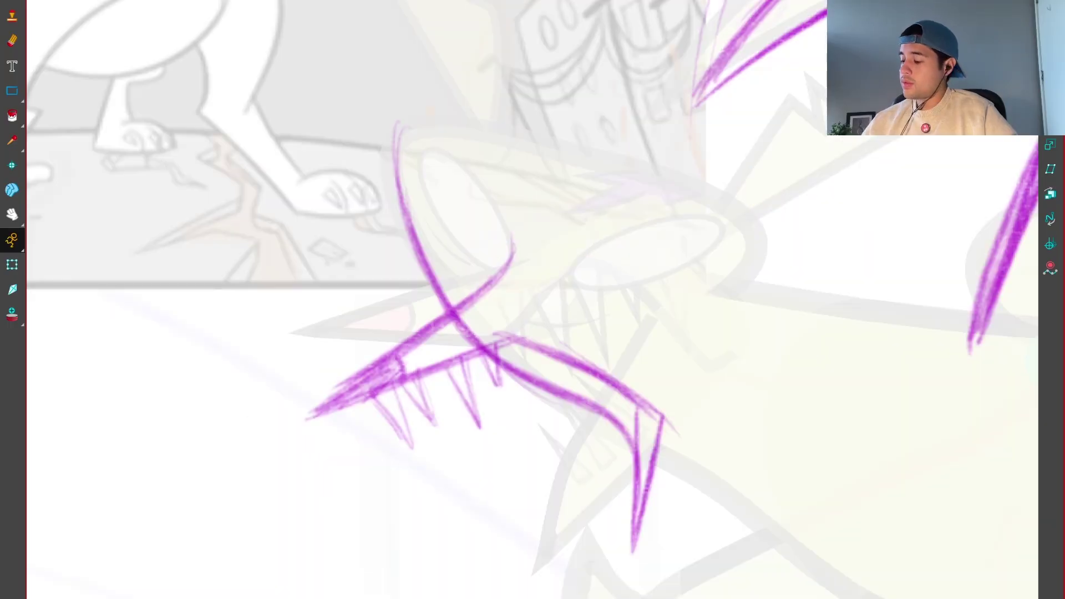
pyautogui.scroll(-2, 772, 447)
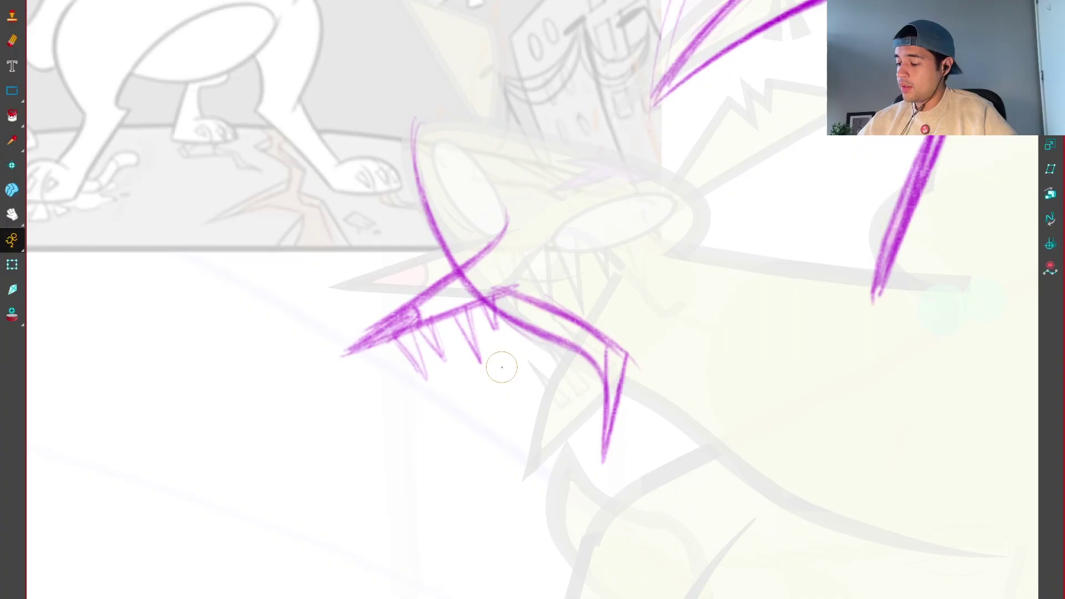
pyautogui.press('v')
pyautogui.moveTo(549, 330)
pyautogui.mouseDown()
pyautogui.moveTo(476, 440)
pyautogui.moveTo(536, 337)
pyautogui.moveTo(476, 439)
pyautogui.moveTo(603, 289)
pyautogui.mouseUp()
pyautogui.press('c')
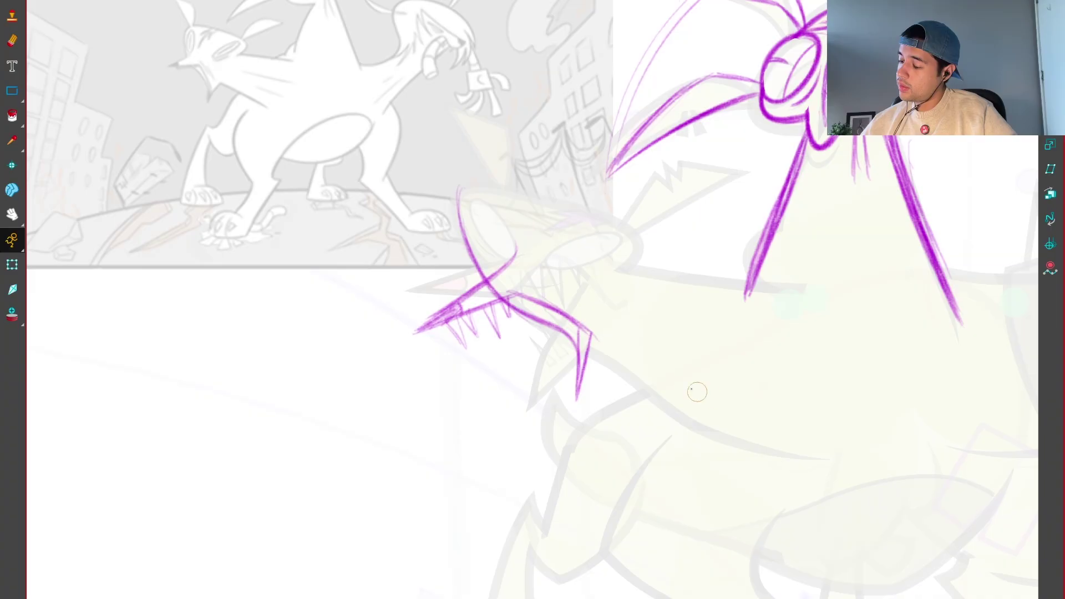
pyautogui.scroll(2, 629, 321)
pyautogui.scroll(-2, 664, 320)
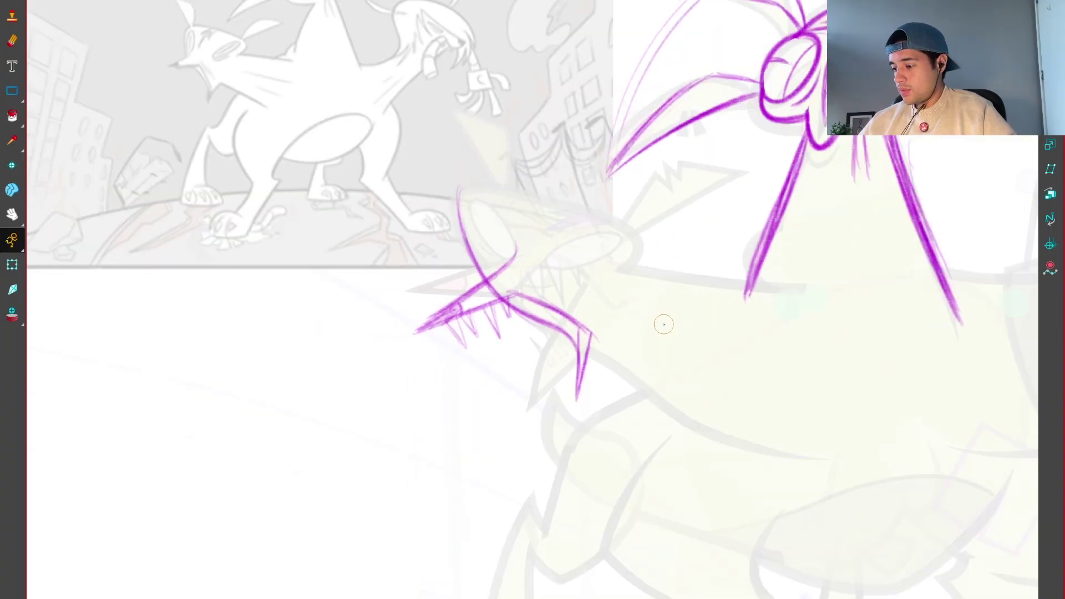
# Step: Compare the rough left head with the full-colour rig and the storyboard panel at several zoom levels
pyautogui.scroll(-3, 664, 325)
pyautogui.scroll(3, 632, 308)
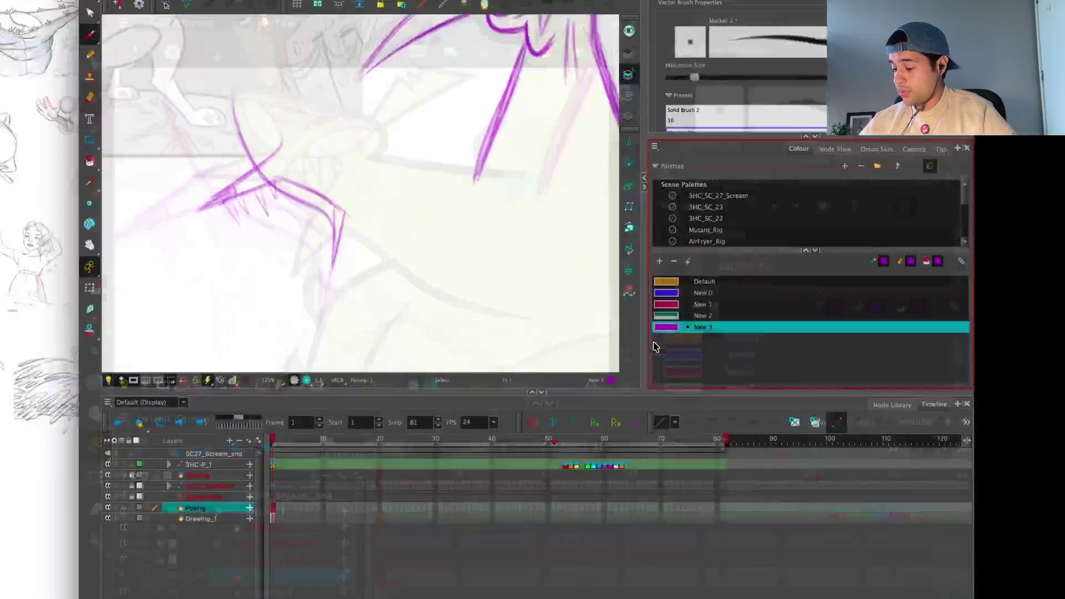
pyautogui.scroll(-5, 614, 261)
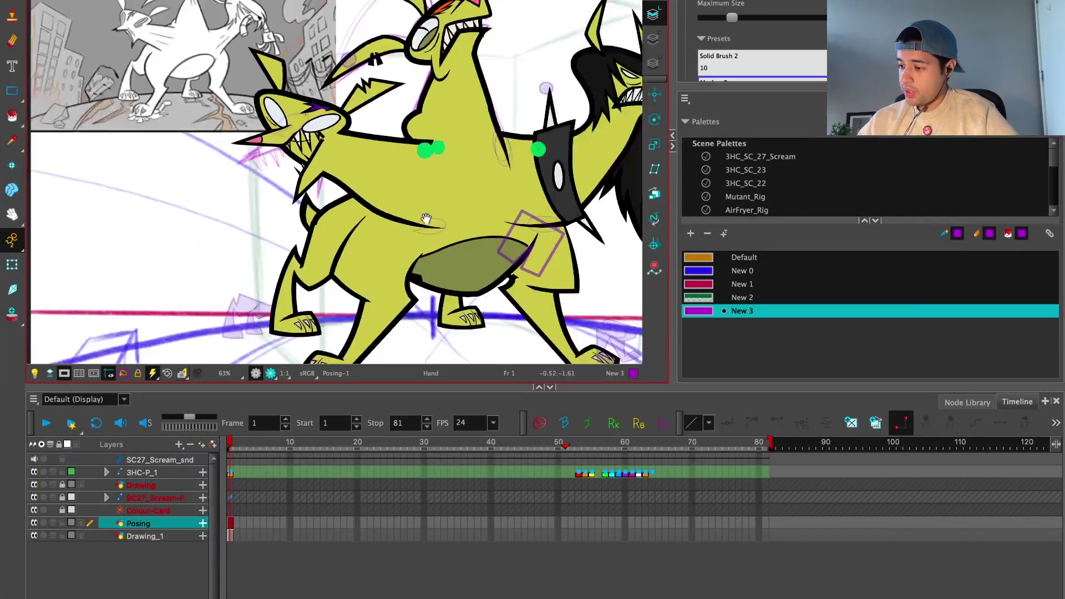
pyautogui.scroll(2, 470, 197)
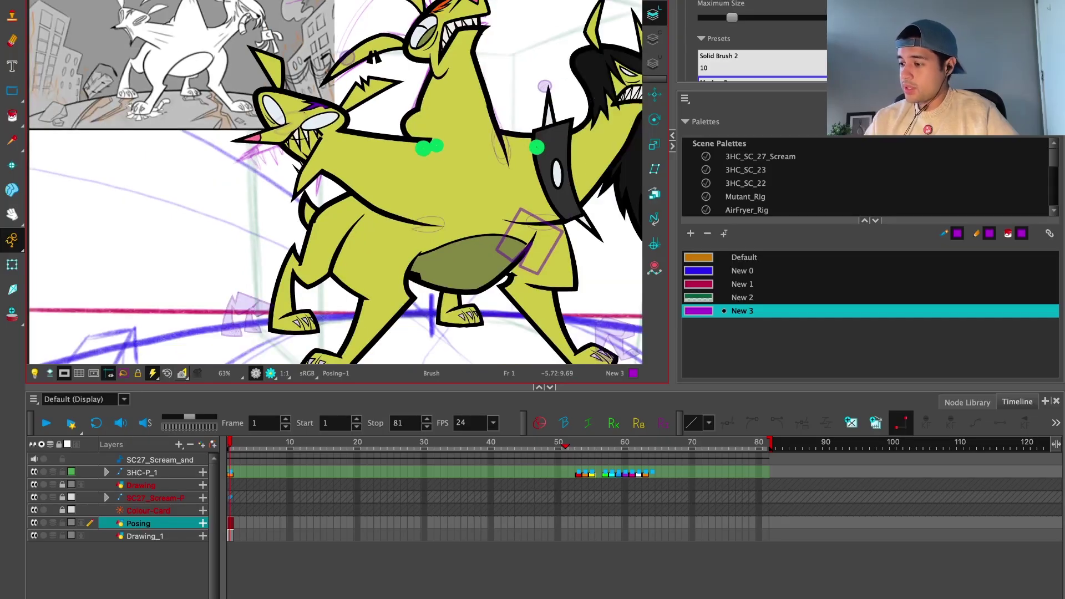
pyautogui.scroll(-3, 308, 324)
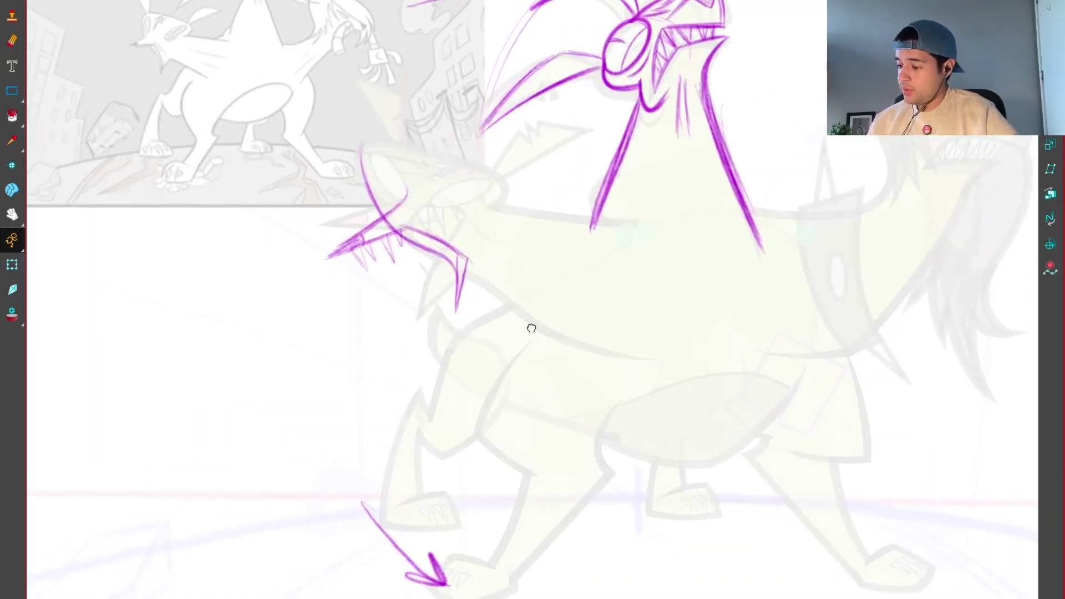
pyautogui.moveTo(531, 328); pyautogui.dragTo(529, 331)
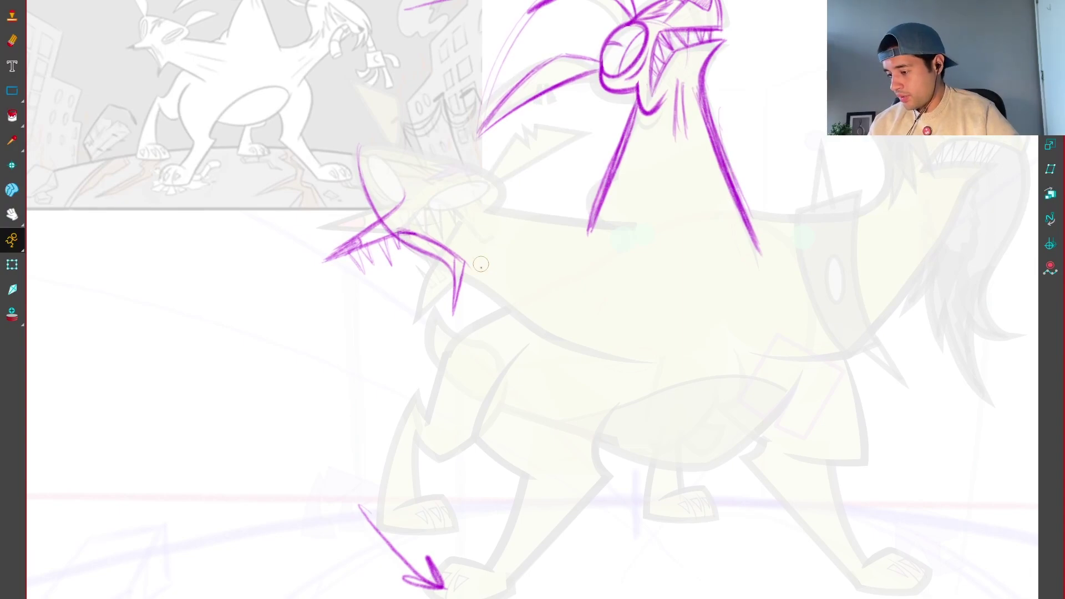
pyautogui.moveTo(574, 270); pyautogui.dragTo(488, 264)
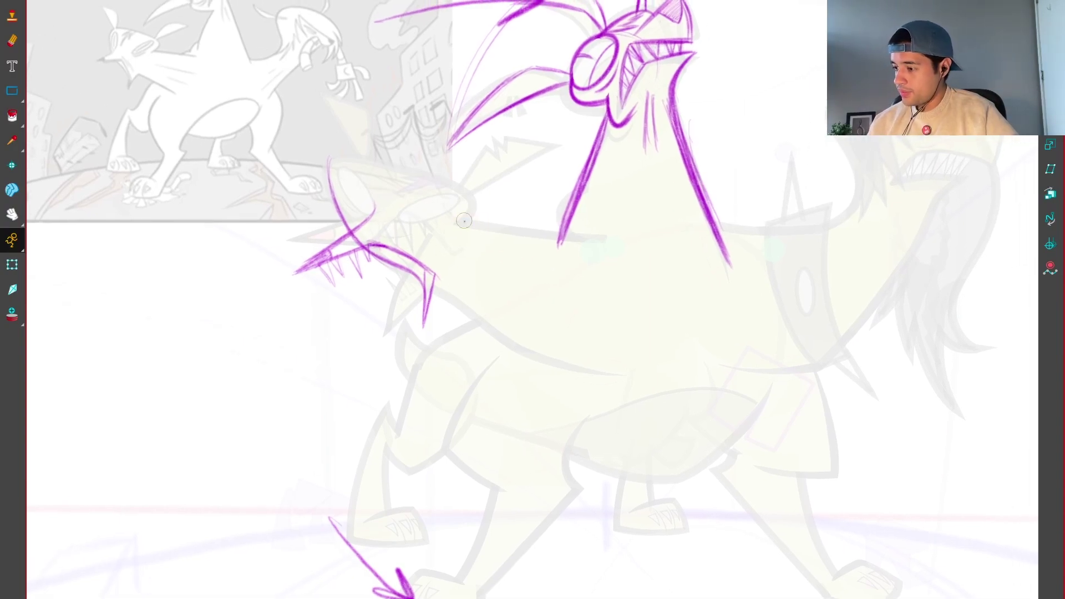
pyautogui.scroll(-3, 673, 392)
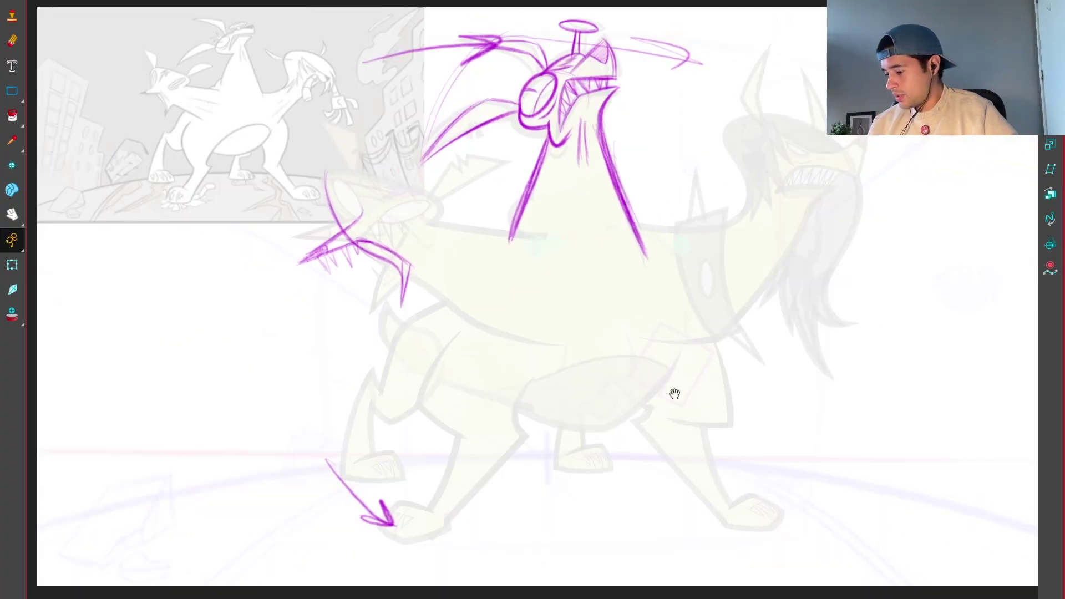
# Step: Draw a horizontal guide along the ground from the front left paw and a vertical guide up past the left head
pyautogui.moveTo(355, 476); pyautogui.dragTo(549, 461)
pyautogui.moveTo(353, 471); pyautogui.dragTo(355, 5)
pyautogui.scroll(2, 357, 166)
pyautogui.scroll(1, 487, 241)
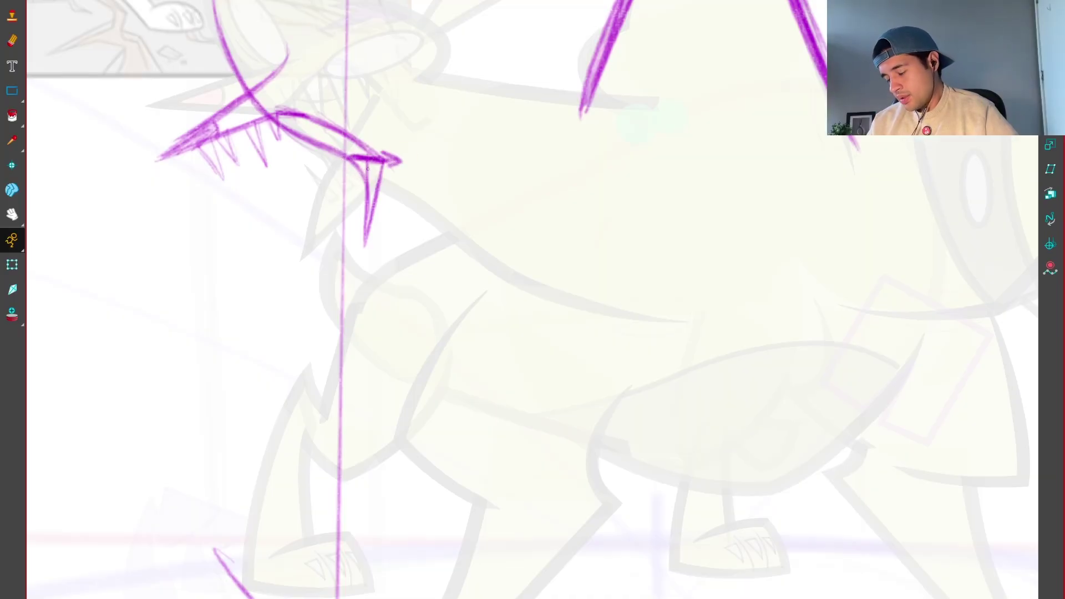
# Step: Strengthen the edges of the left head's long fang down to its tip
pyautogui.moveTo(382, 165); pyautogui.dragTo(365, 243)
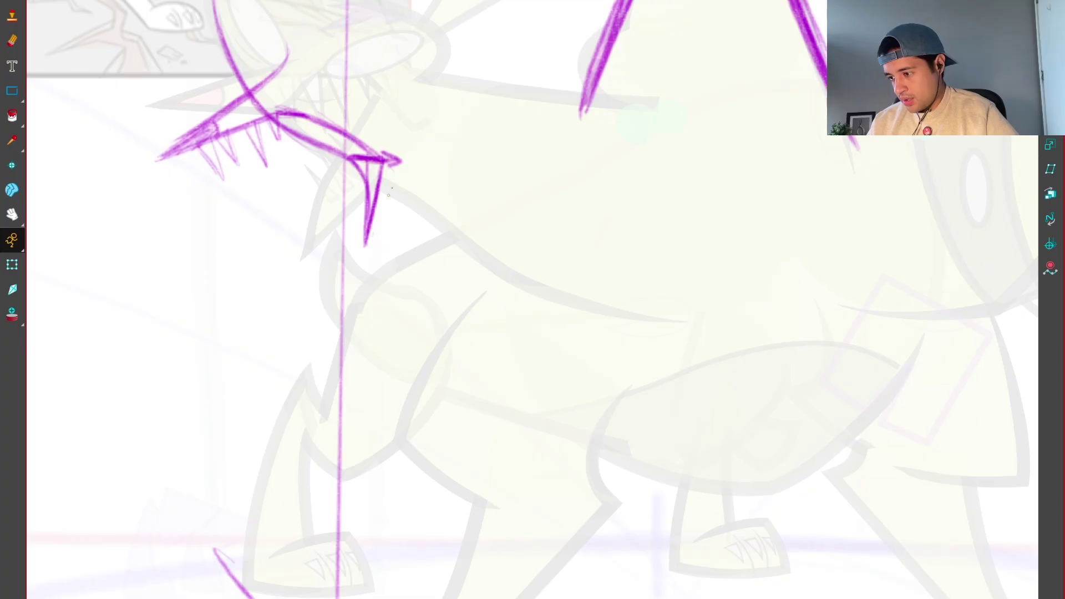
pyautogui.moveTo(391, 177); pyautogui.dragTo(366, 248)
pyautogui.moveTo(287, 110); pyautogui.dragTo(353, 186)
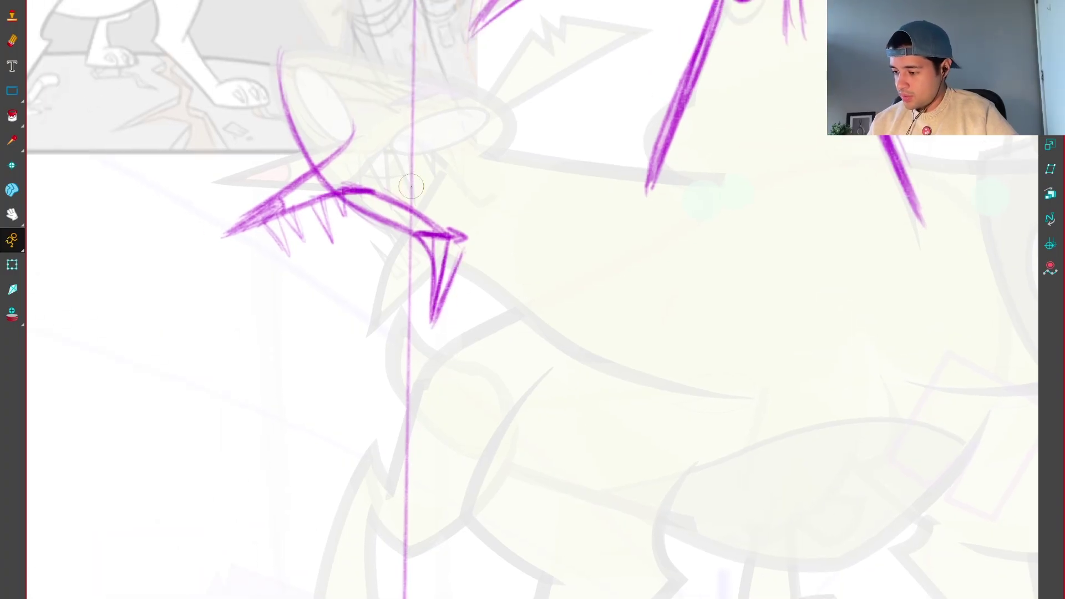
# Step: Redraw the left head's upper lip curve thicker from snout to fang, and erase and redraw the lip's lower edge
pyautogui.press('2')
pyautogui.moveTo(321, 159)
pyautogui.mouseDown()
pyautogui.moveTo(290, 167)
pyautogui.moveTo(376, 222)
pyautogui.mouseUp()
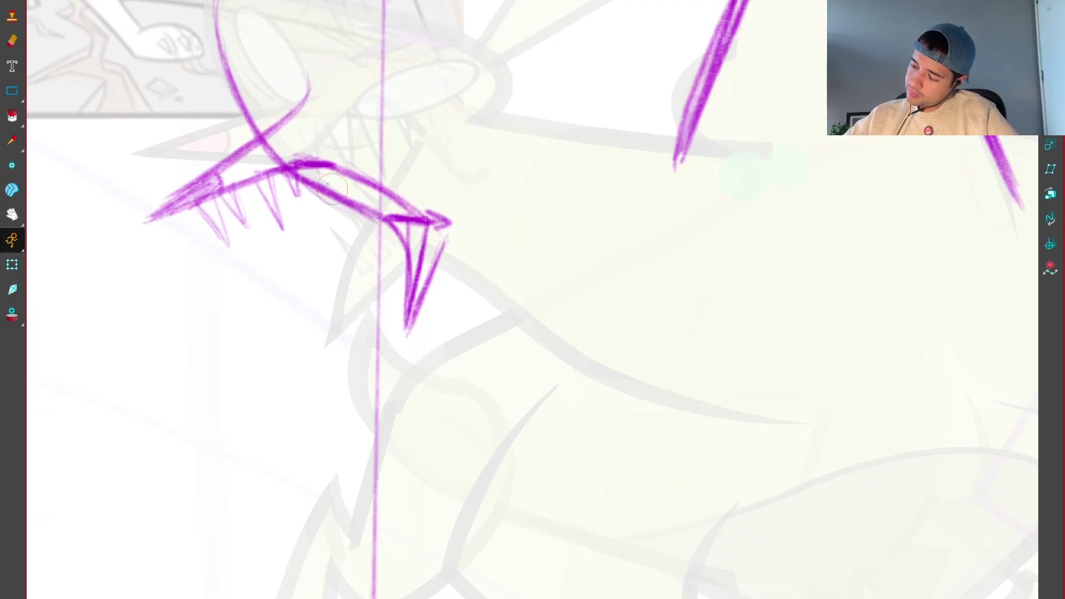
pyautogui.hotkey('ctrl', 'z')
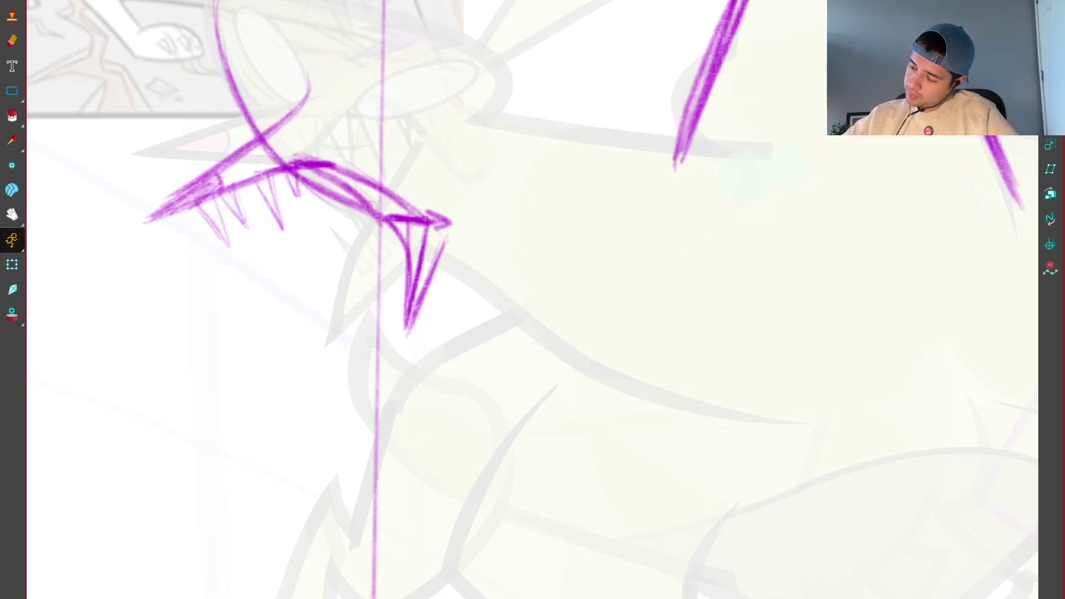
pyautogui.press('1')
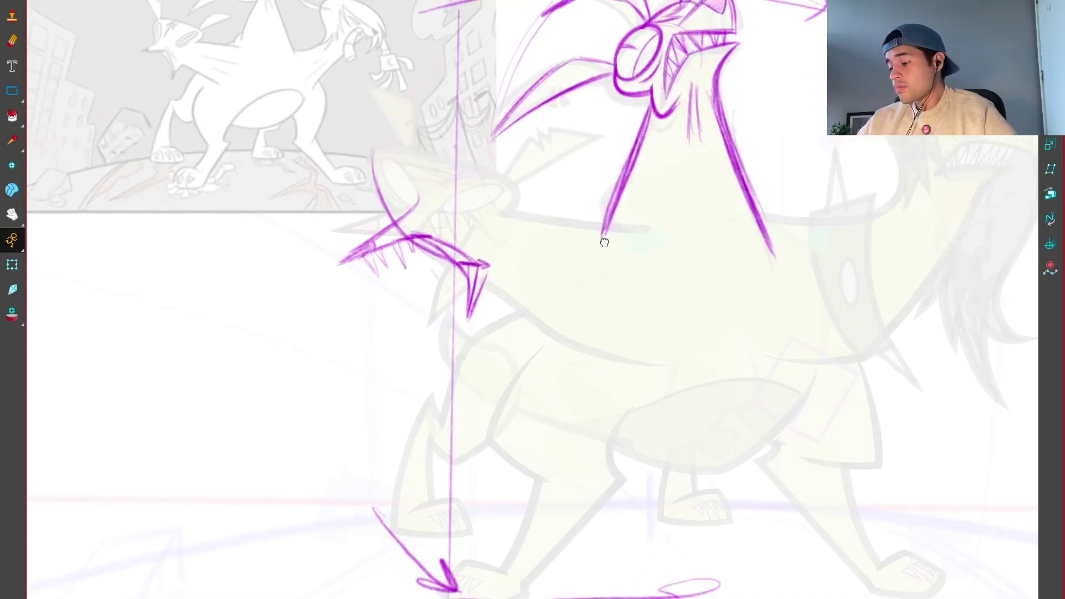
pyautogui.press('2')
pyautogui.moveTo(391, 260); pyautogui.dragTo(484, 309)
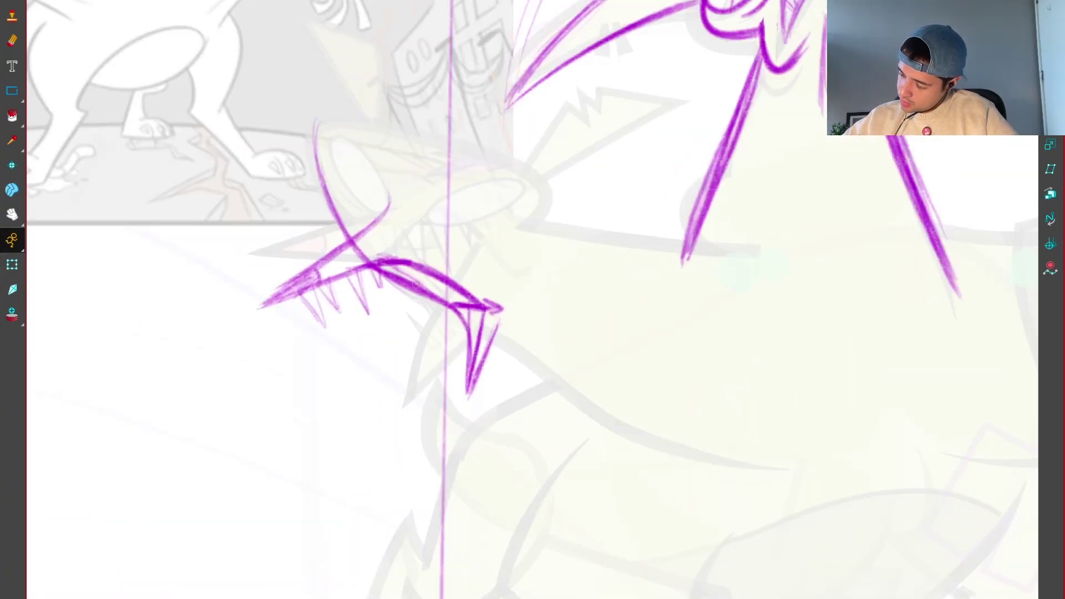
pyautogui.press('1')
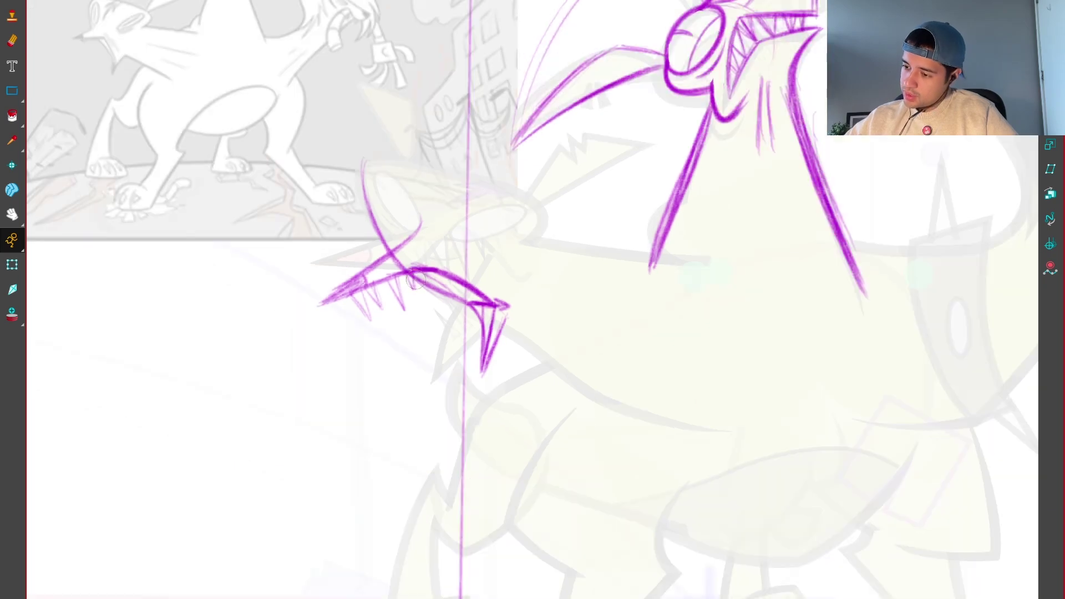
pyautogui.press('2')
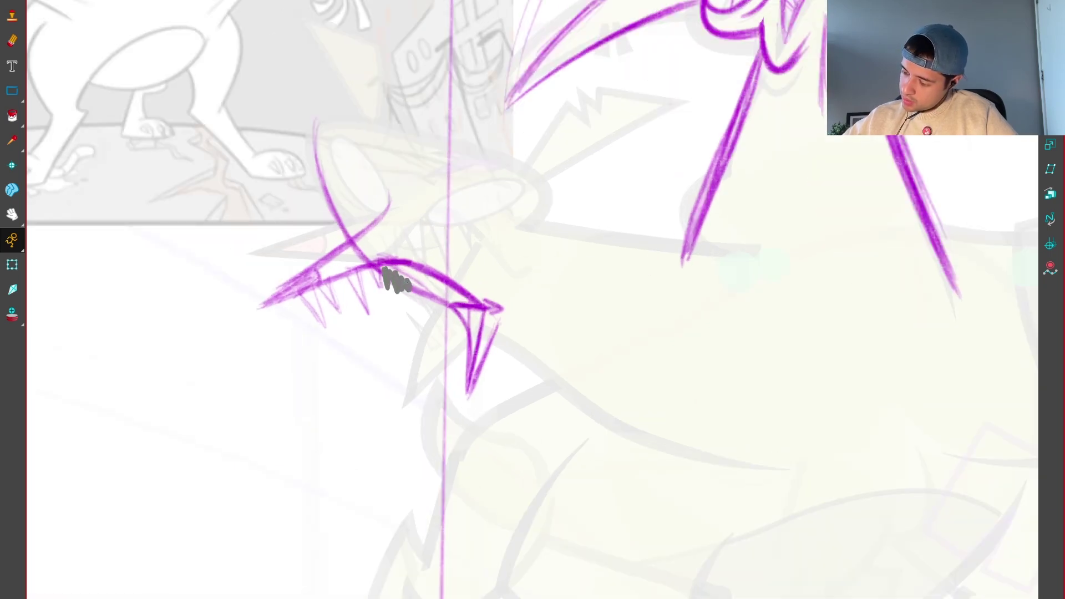
pyautogui.moveTo(383, 269); pyautogui.dragTo(438, 300)
pyautogui.moveTo(346, 255); pyautogui.dragTo(452, 308)
# Step: Shade the band between the left head's lip edges and add short hatch strokes along the fang
pyautogui.moveTo(380, 269)
pyautogui.mouseDown()
pyautogui.moveTo(460, 317)
pyautogui.moveTo(708, 337)
pyautogui.mouseUp()
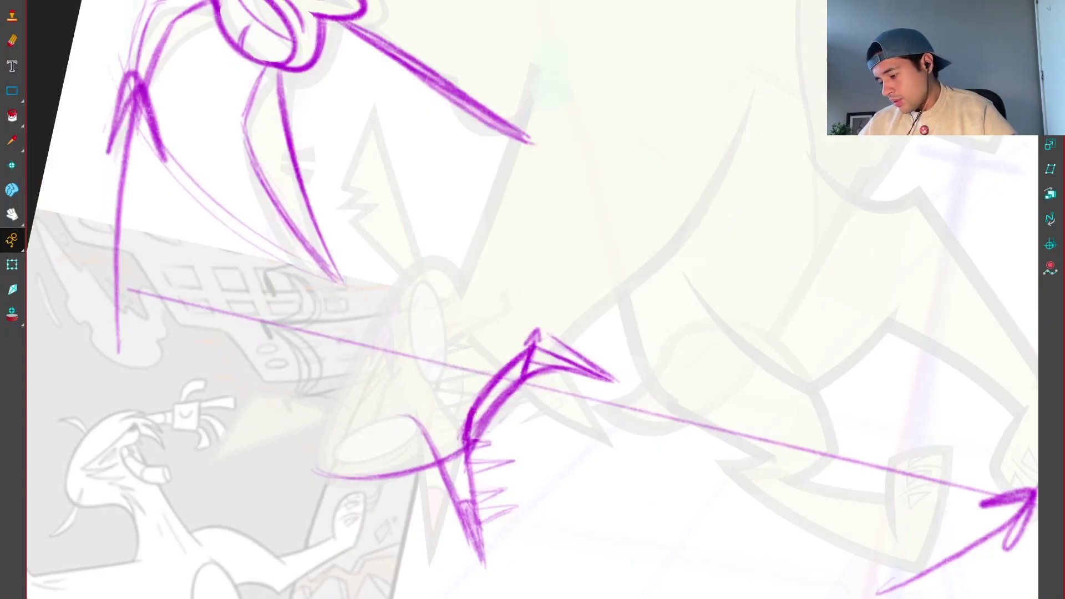
pyautogui.moveTo(482, 406); pyautogui.dragTo(488, 416)
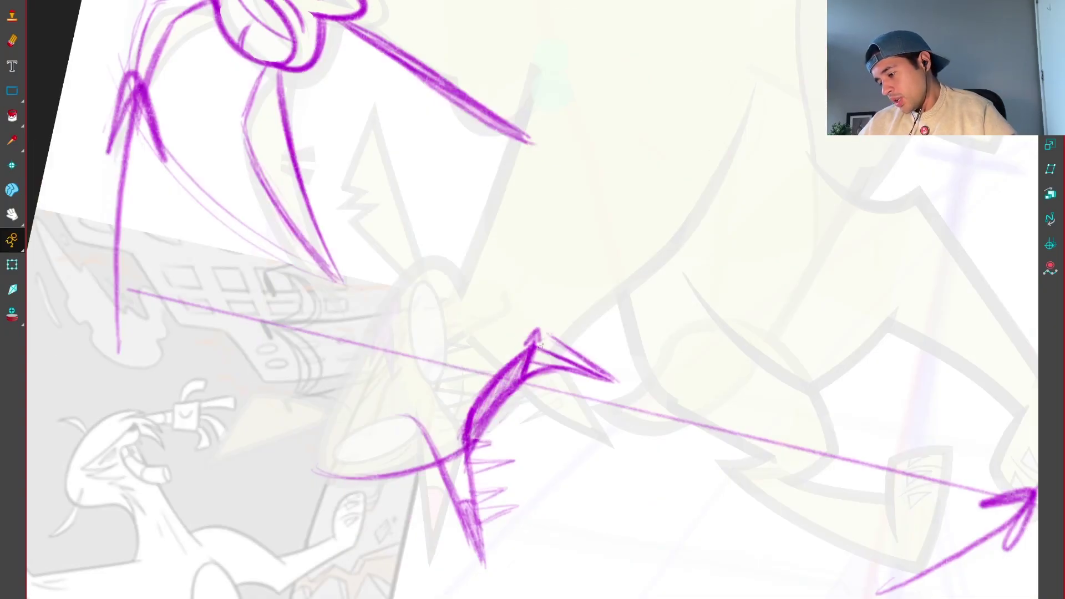
pyautogui.moveTo(541, 360); pyautogui.dragTo(425, 252)
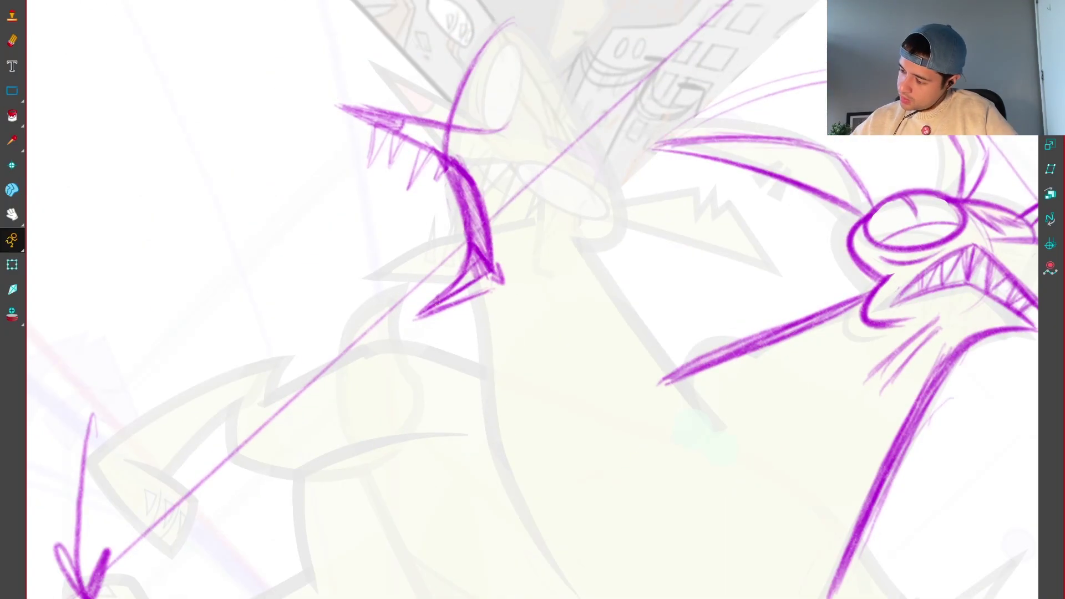
pyautogui.moveTo(464, 286); pyautogui.dragTo(421, 332)
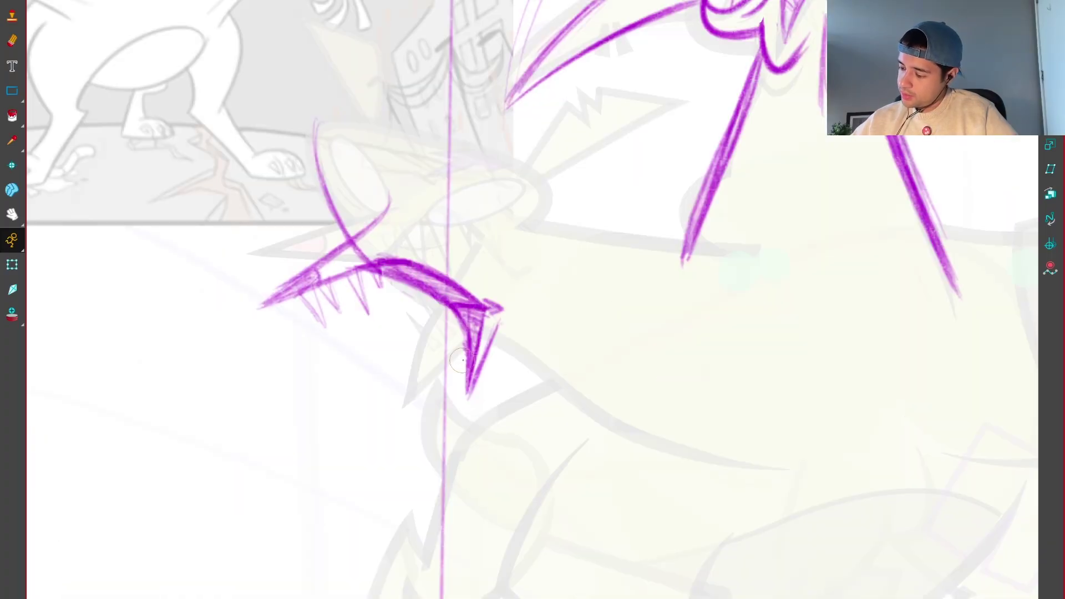
pyautogui.moveTo(486, 353); pyautogui.dragTo(465, 393)
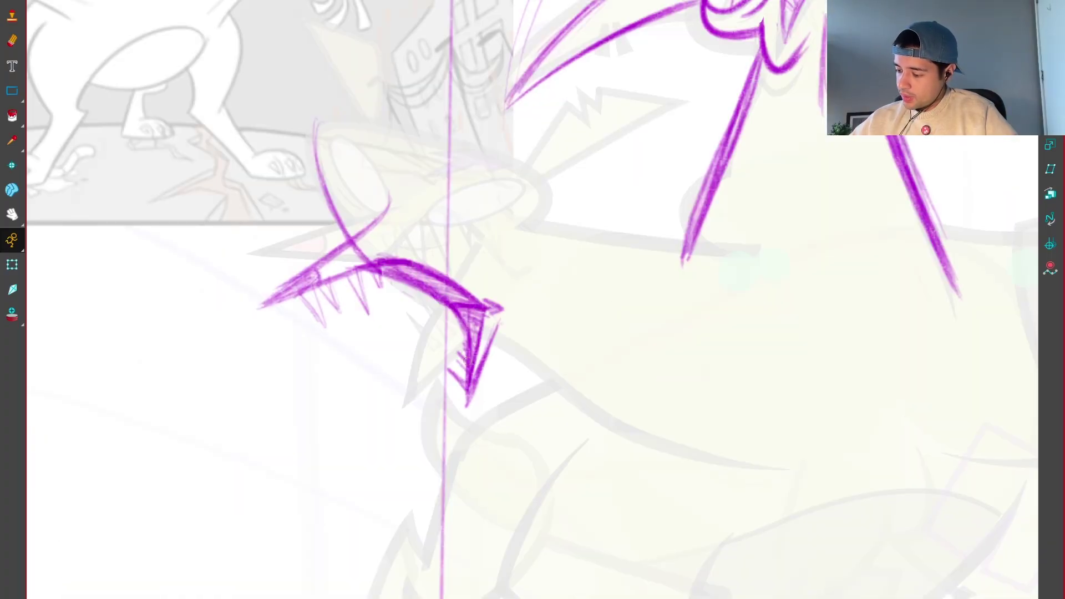
# Step: Draw the left neck's lower edge as a thick diagonal line from the base of the fang down to the chest
pyautogui.moveTo(665, 355)
pyautogui.mouseDown()
pyautogui.moveTo(682, 364)
pyautogui.moveTo(609, 328)
pyautogui.moveTo(725, 371)
pyautogui.moveTo(604, 318)
pyautogui.mouseUp()
pyautogui.press('2')
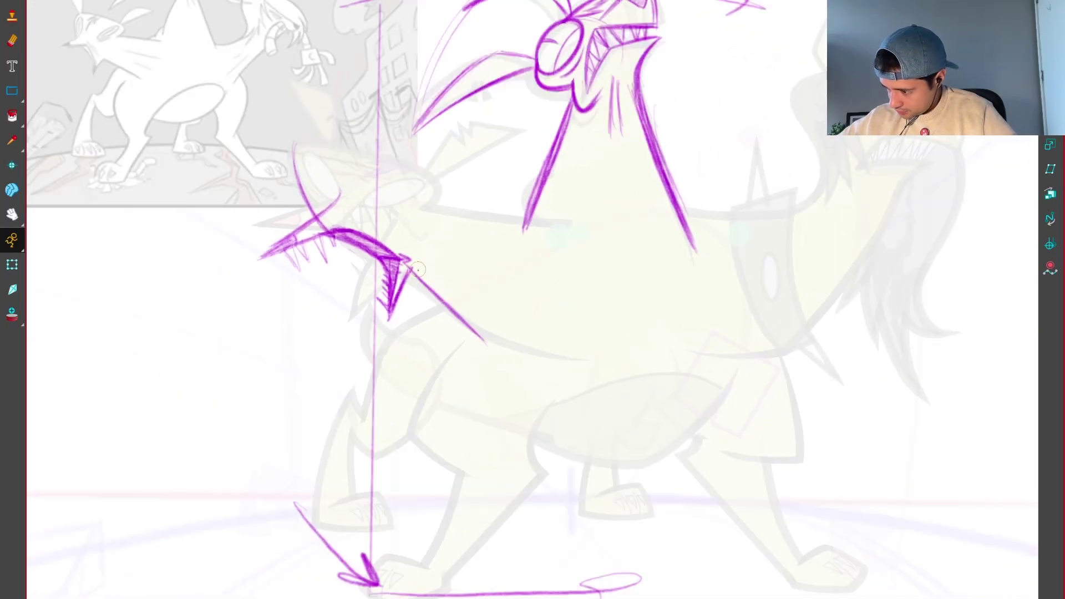
pyautogui.moveTo(411, 267)
pyautogui.mouseDown()
pyautogui.moveTo(473, 332)
pyautogui.moveTo(518, 345)
pyautogui.mouseUp()
pyautogui.hotkey('ctrl', 'z')
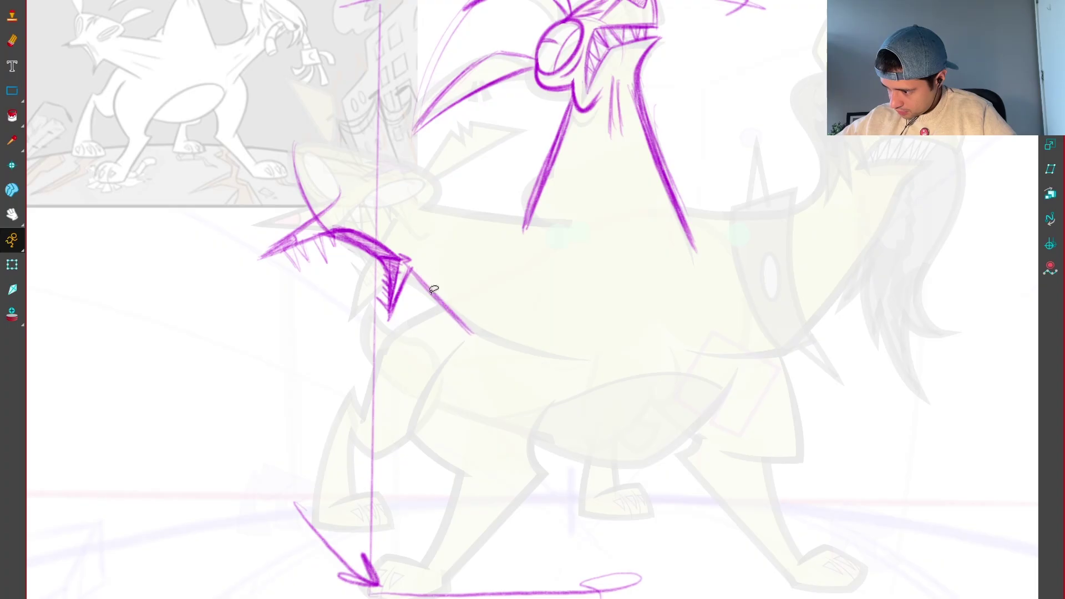
pyautogui.moveTo(412, 275); pyautogui.dragTo(480, 342)
pyautogui.moveTo(653, 398)
pyautogui.mouseDown()
pyautogui.moveTo(720, 398)
pyautogui.moveTo(688, 480)
pyautogui.moveTo(673, 328)
pyautogui.mouseUp()
# Step: Try rough strokes for the left neck's upper edge, from behind the head to the base of the middle neck
pyautogui.scroll(2, 672, 328)
pyautogui.moveTo(458, 378); pyautogui.dragTo(537, 308)
pyautogui.hotkey('ctrl', 'z')
pyautogui.moveTo(469, 366)
pyautogui.mouseDown()
pyautogui.moveTo(500, 294)
pyautogui.moveTo(532, 250)
pyautogui.mouseUp()
pyautogui.moveTo(525, 244); pyautogui.dragTo(638, 238)
pyautogui.hotkey('shift', 'm')
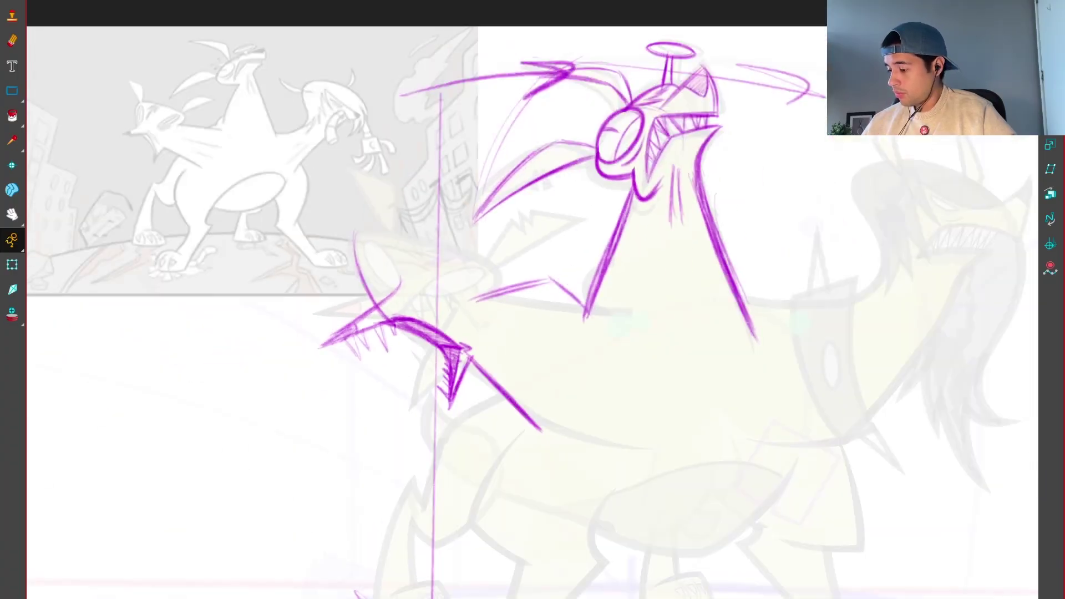
# Step: Draw the left head's two oval eyes over the rig's eyes and add a narrow pupil slash in each
pyautogui.press('2')
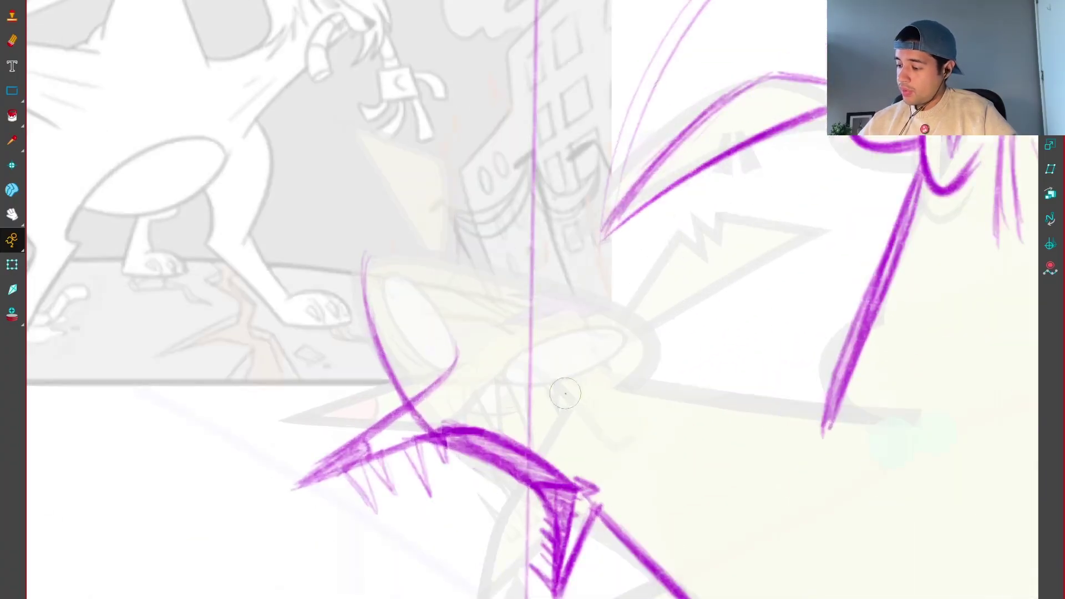
pyautogui.moveTo(566, 393)
pyautogui.mouseDown()
pyautogui.moveTo(574, 374)
pyautogui.moveTo(502, 311)
pyautogui.moveTo(554, 400)
pyautogui.moveTo(516, 333)
pyautogui.moveTo(505, 388)
pyautogui.mouseUp()
pyautogui.press('1')
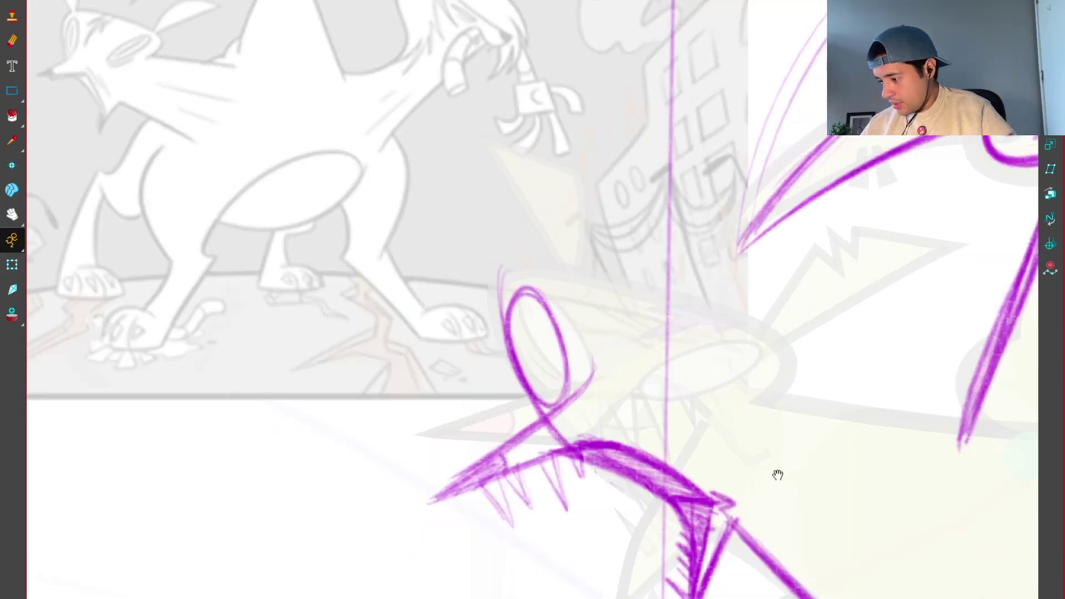
pyautogui.moveTo(777, 475); pyautogui.dragTo(729, 446)
pyautogui.moveTo(696, 320)
pyautogui.mouseDown()
pyautogui.moveTo(621, 366)
pyautogui.moveTo(721, 333)
pyautogui.moveTo(599, 377)
pyautogui.moveTo(675, 384)
pyautogui.moveTo(736, 360)
pyautogui.mouseUp()
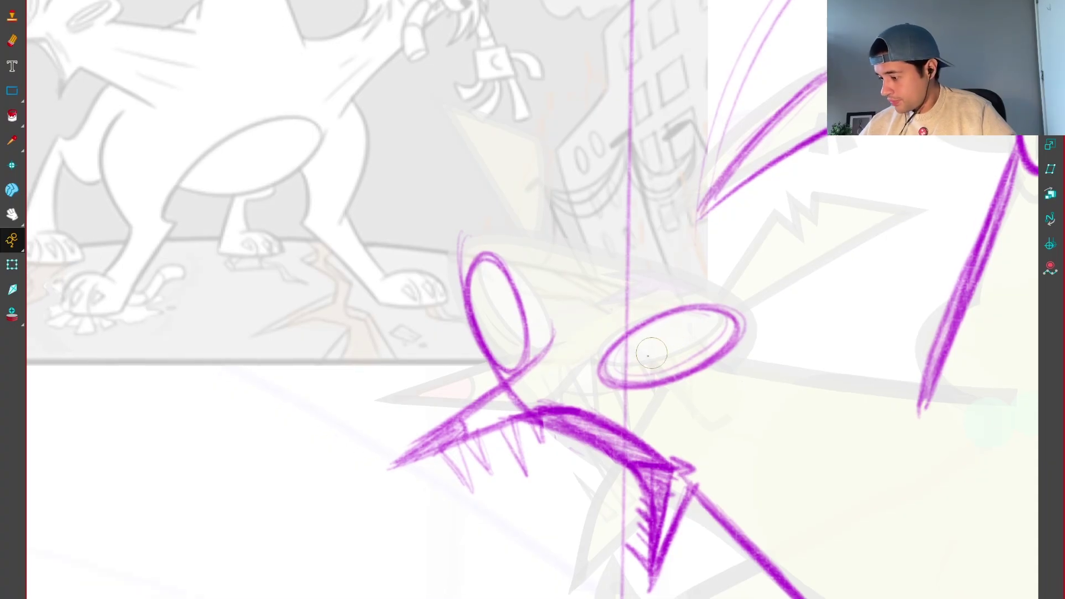
pyautogui.moveTo(704, 322); pyautogui.dragTo(693, 348)
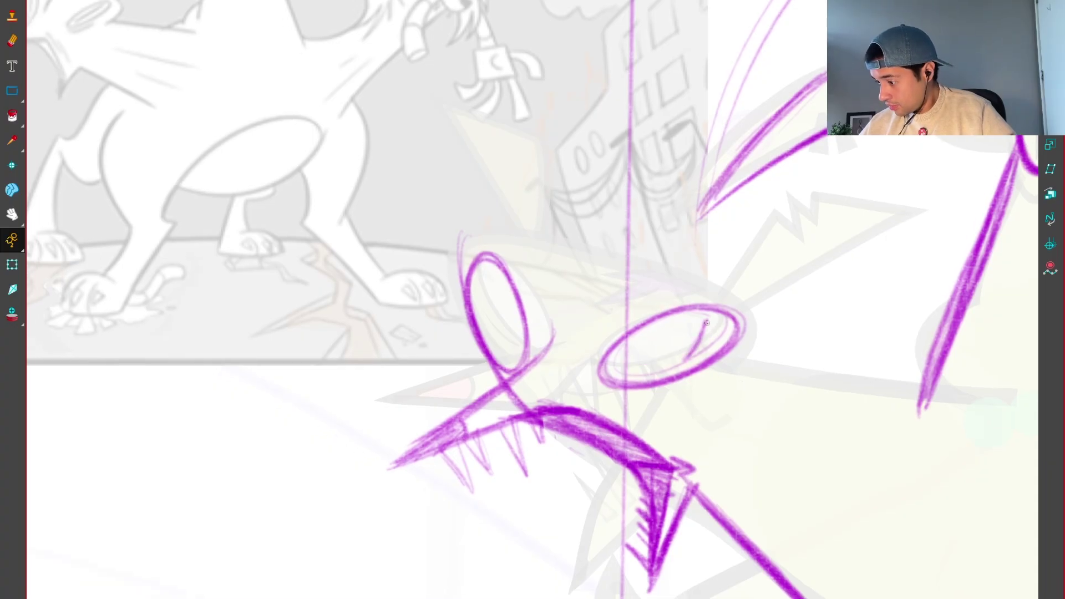
pyautogui.moveTo(481, 269)
pyautogui.mouseDown()
pyautogui.moveTo(480, 316)
pyautogui.moveTo(480, 273)
pyautogui.mouseUp()
pyautogui.press('1')
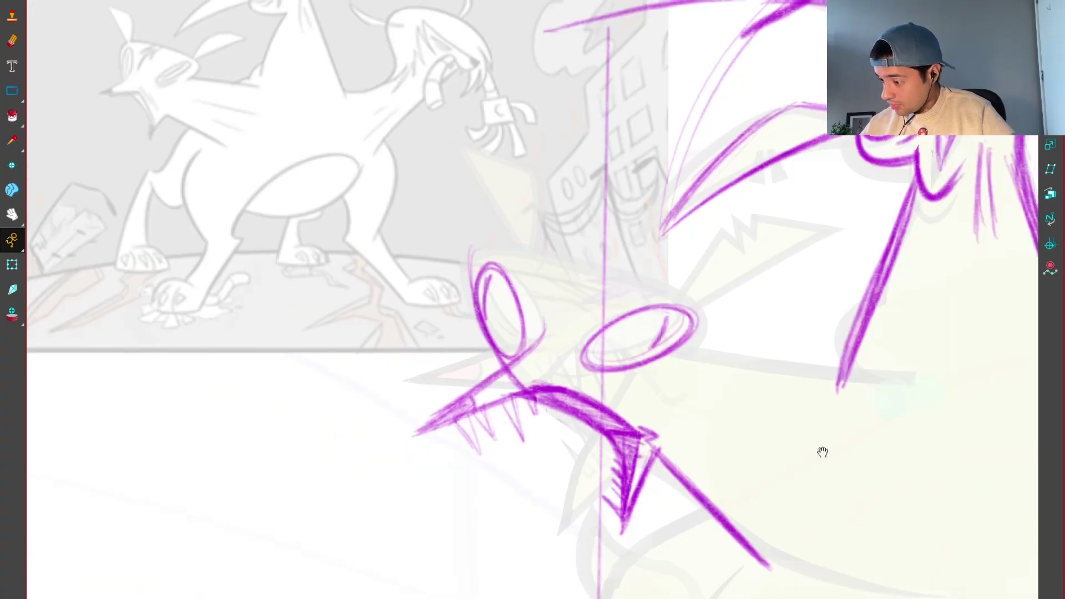
# Step: Draw the left head's skull outline as a thick curve from the left eye over the top and around the right eye
pyautogui.moveTo(822, 452)
pyautogui.mouseDown()
pyautogui.moveTo(768, 444)
pyautogui.moveTo(765, 455)
pyautogui.mouseUp()
pyautogui.moveTo(433, 217); pyautogui.dragTo(388, 288)
pyautogui.moveTo(766, 455); pyautogui.dragTo(757, 469)
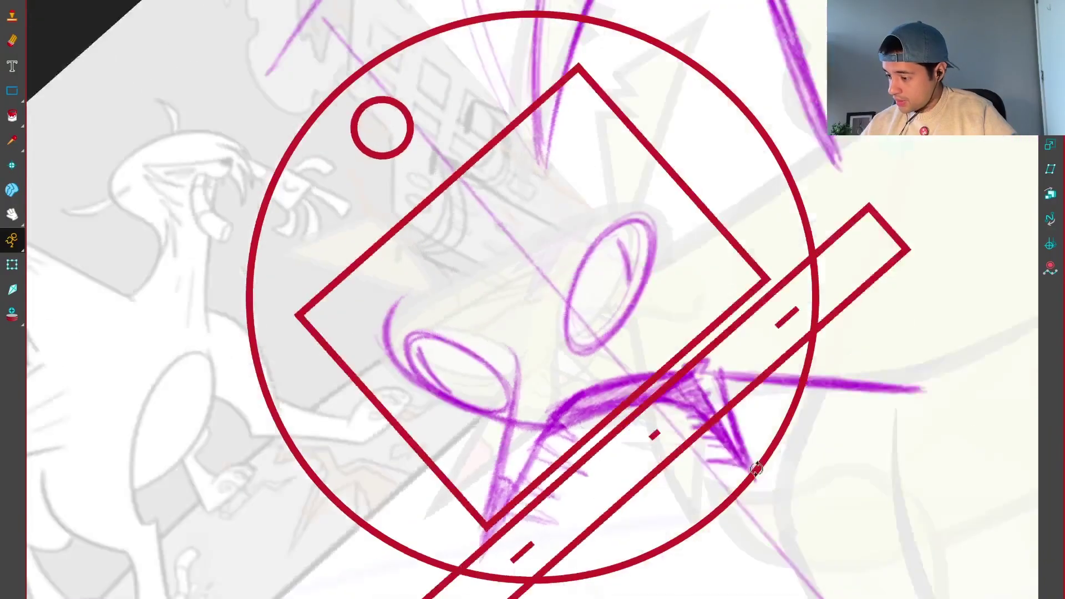
pyautogui.moveTo(477, 413)
pyautogui.mouseDown()
pyautogui.moveTo(397, 360)
pyautogui.moveTo(571, 194)
pyautogui.moveTo(610, 178)
pyautogui.mouseUp()
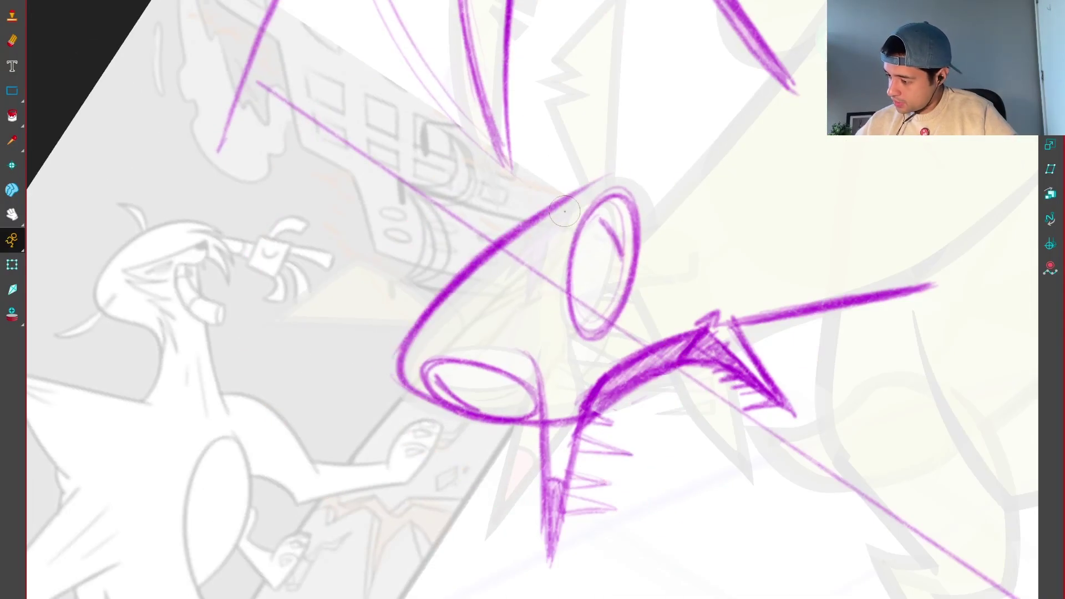
pyautogui.moveTo(516, 242)
pyautogui.mouseDown()
pyautogui.moveTo(627, 176)
pyautogui.moveTo(649, 253)
pyautogui.mouseUp()
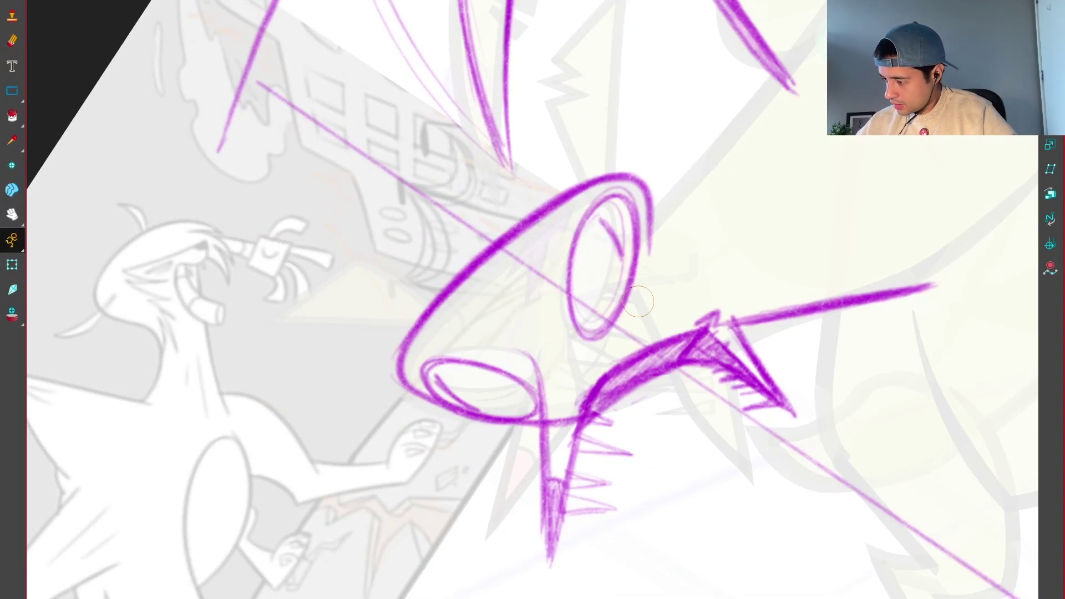
pyautogui.hotkey('shift', 'x')
pyautogui.scroll(-1, 741, 488)
pyautogui.scroll(1, 748, 486)
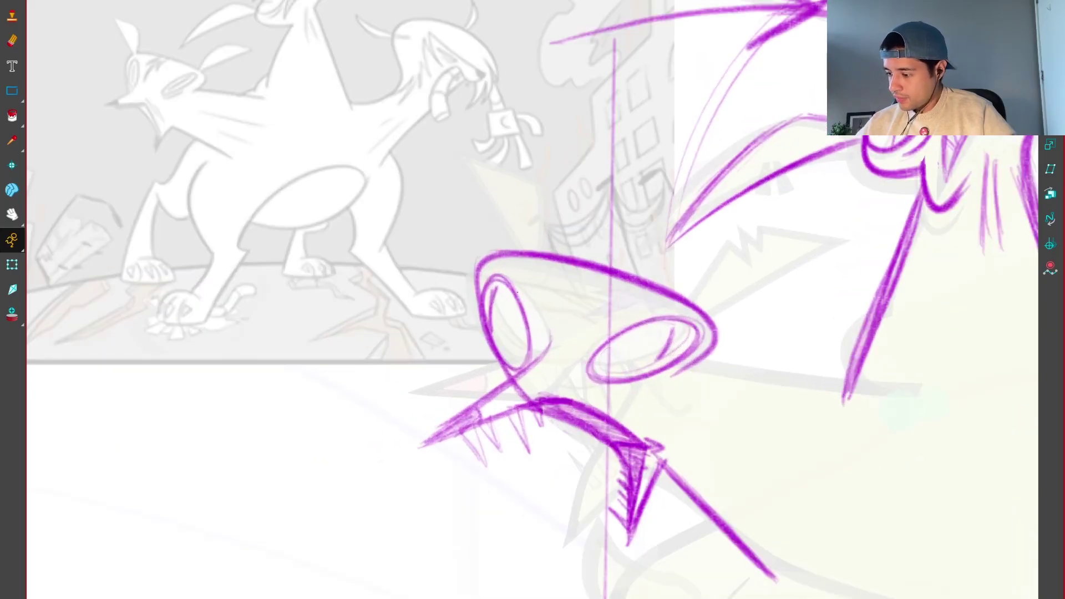
# Step: Move the left head's left eye up within the skull outline and draw the long pointed ear behind the right eye
pyautogui.moveTo(511, 261)
pyautogui.mouseDown()
pyautogui.moveTo(522, 305)
pyautogui.moveTo(530, 283)
pyautogui.mouseUp()
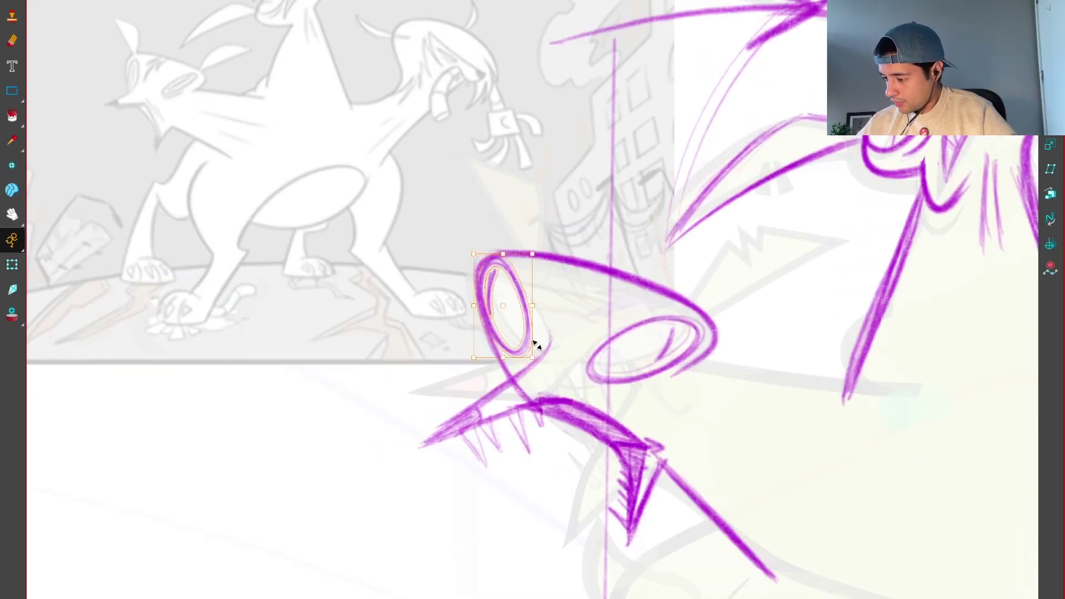
pyautogui.moveTo(684, 461)
pyautogui.mouseDown()
pyautogui.moveTo(721, 388)
pyautogui.moveTo(693, 388)
pyautogui.moveTo(785, 356)
pyautogui.moveTo(813, 381)
pyautogui.moveTo(631, 277)
pyautogui.moveTo(687, 223)
pyautogui.moveTo(816, 227)
pyautogui.moveTo(620, 300)
pyautogui.mouseUp()
pyautogui.scroll(2, 693, 389)
pyautogui.scroll(-2, 803, 332)
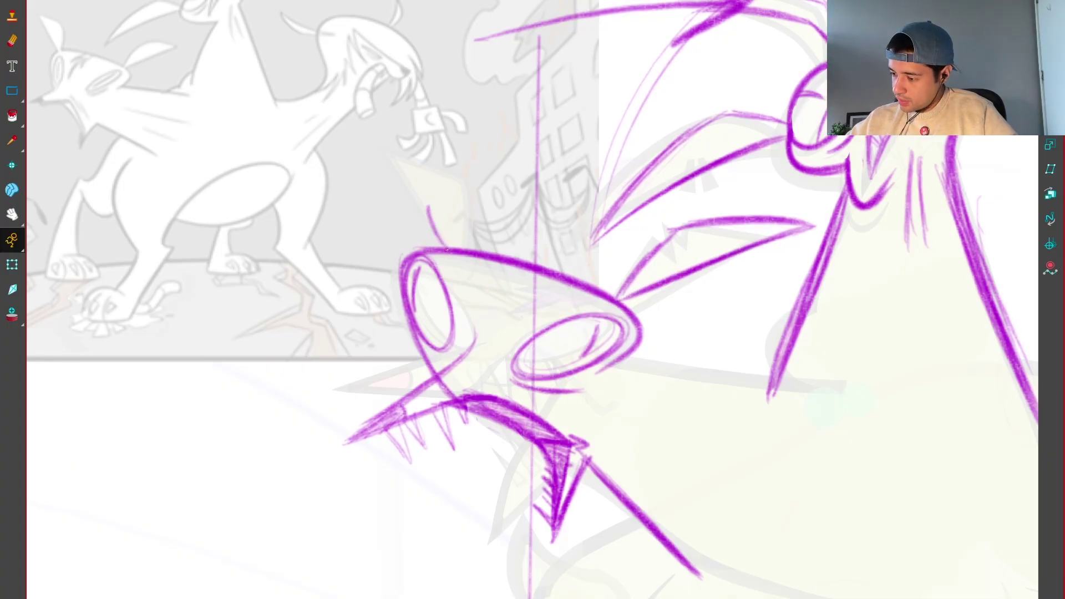
# Step: Draw the left head's second pointed ear as a curved leaf shape rising from the skull above the left eye
pyautogui.moveTo(447, 248); pyautogui.dragTo(516, 83)
pyautogui.moveTo(433, 177)
pyautogui.mouseDown()
pyautogui.moveTo(526, 78)
pyautogui.moveTo(452, 205)
pyautogui.moveTo(448, 244)
pyautogui.mouseUp()
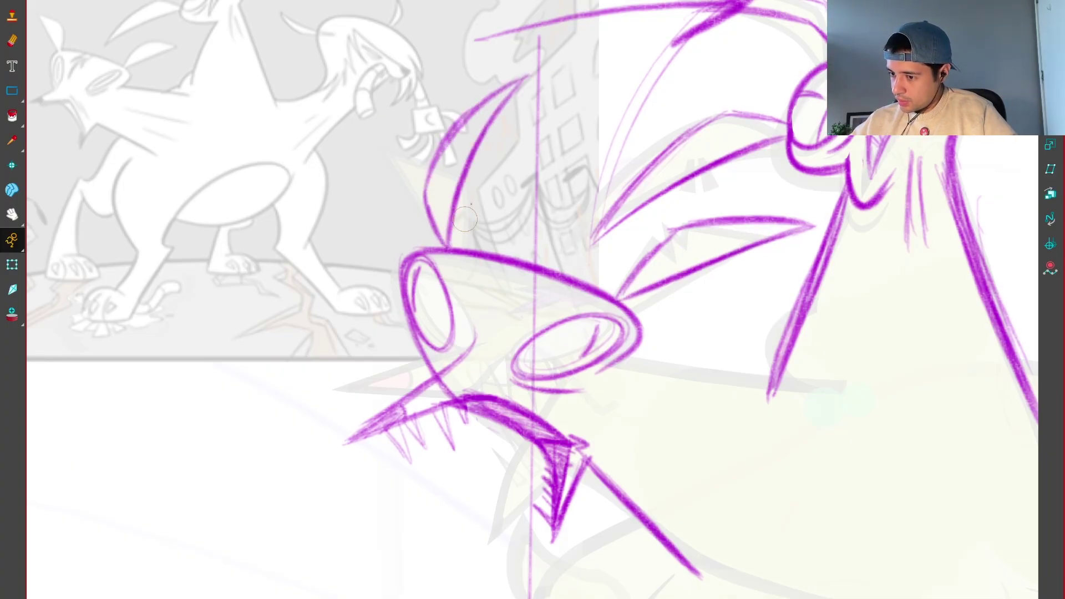
pyautogui.scroll(-3, 464, 219)
pyautogui.scroll(-3, 782, 554)
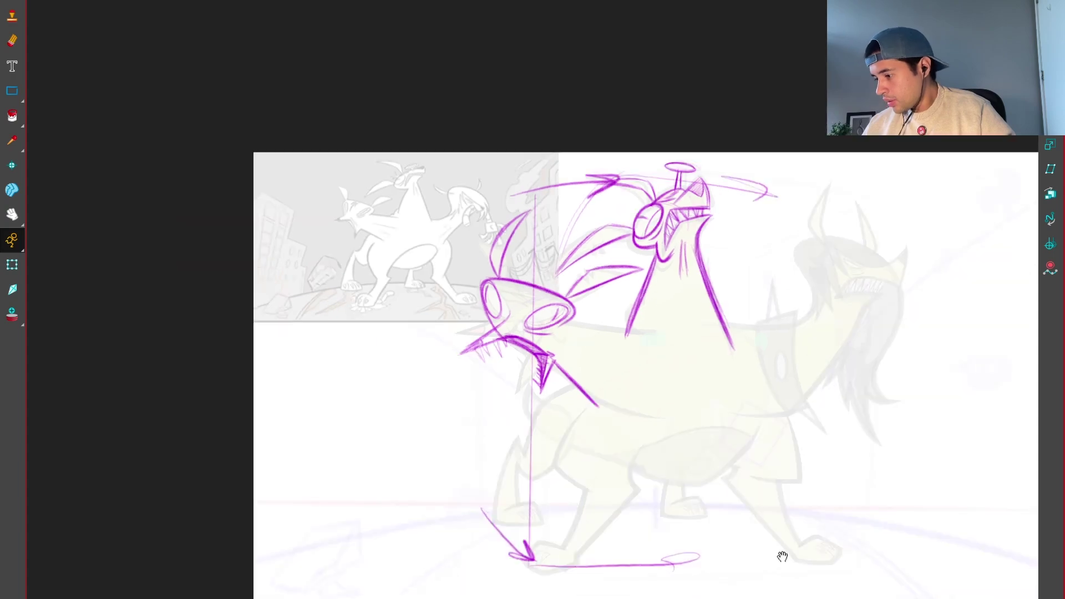
# Step: Try sweeping flow arcs from the left head's ear over the middle head and along the necks, and undo them
pyautogui.scroll(3, 790, 551)
pyautogui.scroll(2, 800, 544)
pyautogui.moveTo(336, 216)
pyautogui.mouseDown()
pyautogui.moveTo(483, 444)
pyautogui.moveTo(507, 75)
pyautogui.mouseUp()
pyautogui.moveTo(454, 108)
pyautogui.mouseDown()
pyautogui.moveTo(502, 72)
pyautogui.moveTo(717, 67)
pyautogui.moveTo(738, 425)
pyautogui.mouseUp()
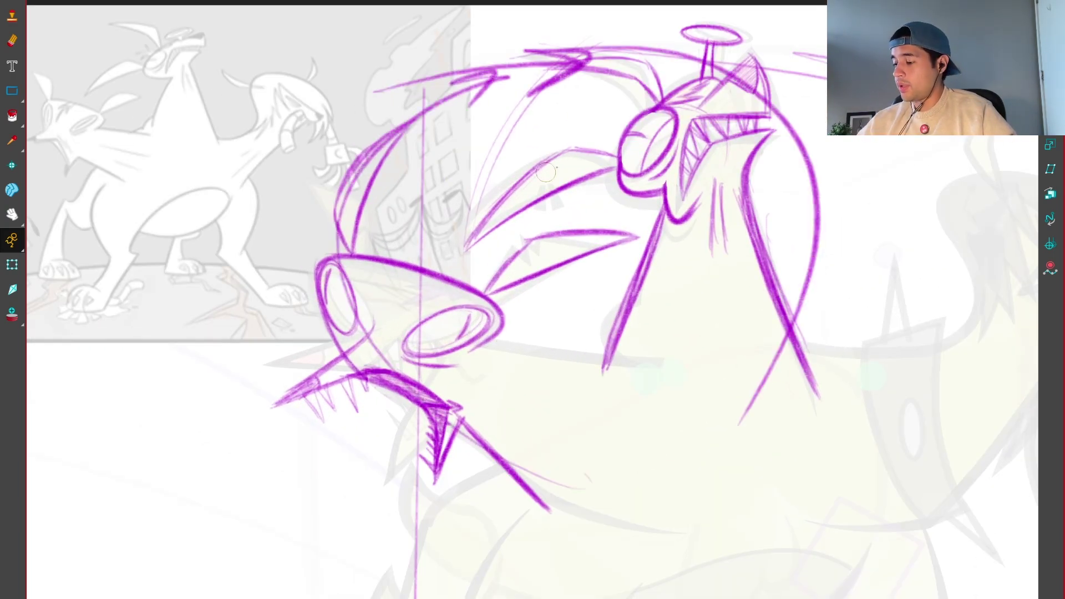
pyautogui.moveTo(546, 173); pyautogui.dragTo(443, 278)
pyautogui.moveTo(338, 311); pyautogui.dragTo(743, 369)
pyautogui.hotkey('ctrl', 'z')
pyautogui.hotkey('ctrl', 'z')
pyautogui.hotkey('ctrl', 'z')
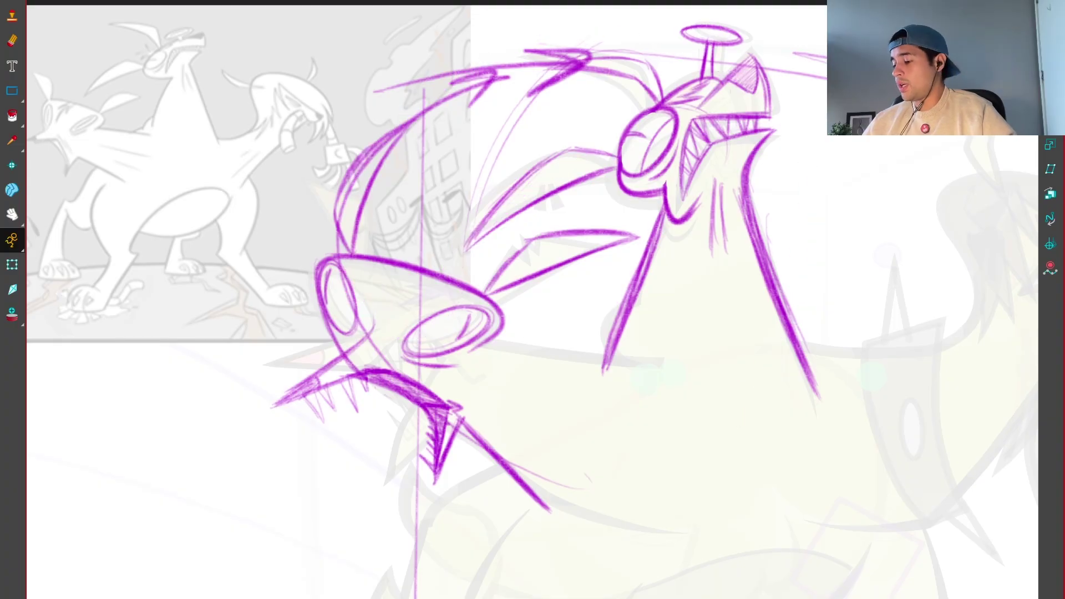
# Step: Draw the left neck's upper edge as a thick, nearly straight line from behind the right eye to the middle neck's base
pyautogui.scroll(-2, 685, 571)
pyautogui.scroll(2, 665, 473)
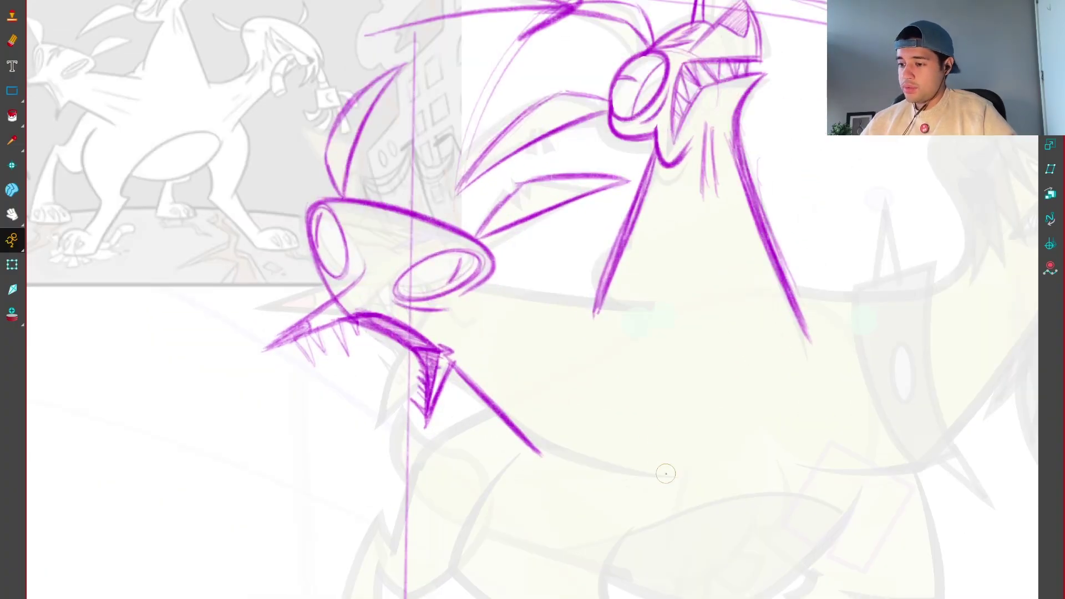
pyautogui.moveTo(587, 544); pyautogui.dragTo(547, 316)
pyautogui.scroll(1, 547, 317)
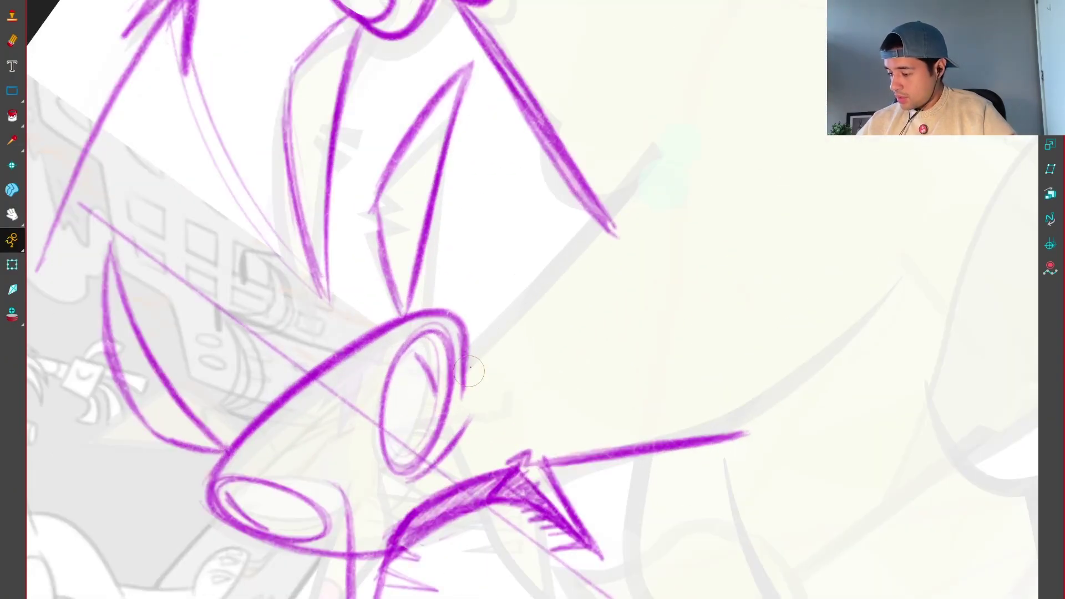
pyautogui.moveTo(469, 360); pyautogui.dragTo(644, 161)
pyautogui.hotkey('ctrl', 'z')
pyautogui.moveTo(475, 357); pyautogui.dragTo(714, 49)
pyautogui.moveTo(714, 48); pyautogui.dragTo(610, 333)
pyautogui.scroll(-3, 622, 403)
# Step: Select the left head and neck strokes and shift them slightly outward, away from the middle neck
pyautogui.moveTo(476, 411)
pyautogui.mouseDown()
pyautogui.moveTo(547, 182)
pyautogui.moveTo(426, 114)
pyautogui.moveTo(432, 468)
pyautogui.moveTo(477, 416)
pyautogui.mouseUp()
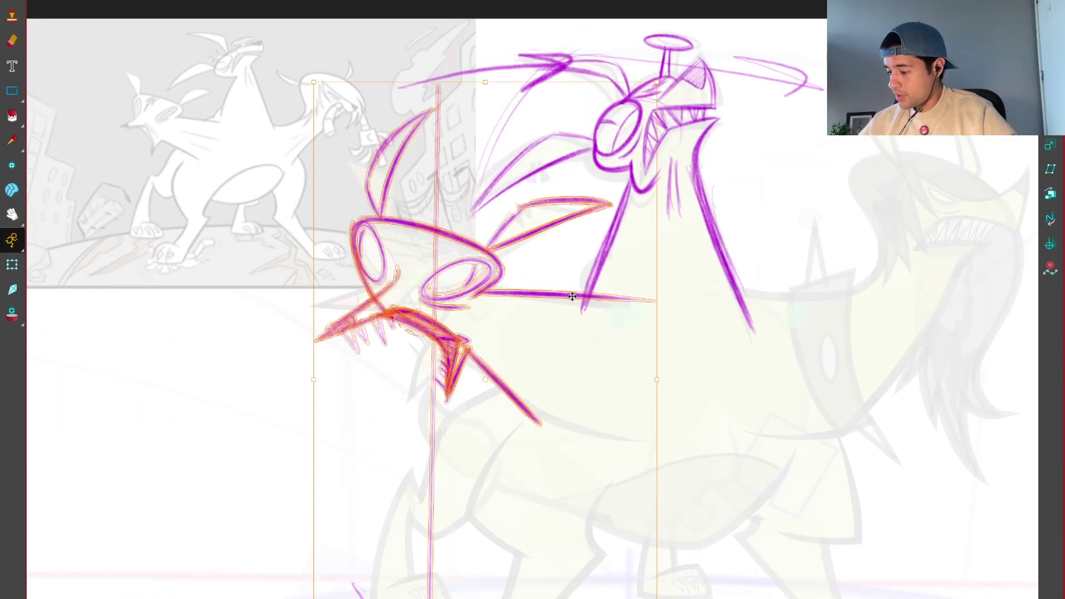
pyautogui.moveTo(573, 296); pyautogui.dragTo(553, 301)
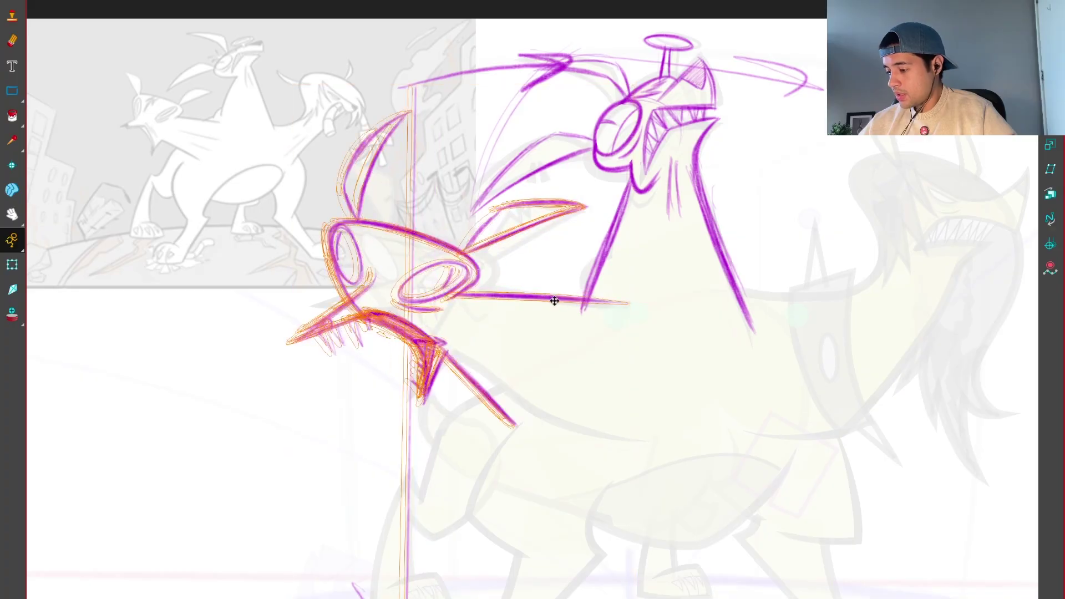
pyautogui.click(685, 304)
# Step: Draw the two chest curves below the middle neck, bending inward from each side of its base
pyautogui.scroll(2, 673, 351)
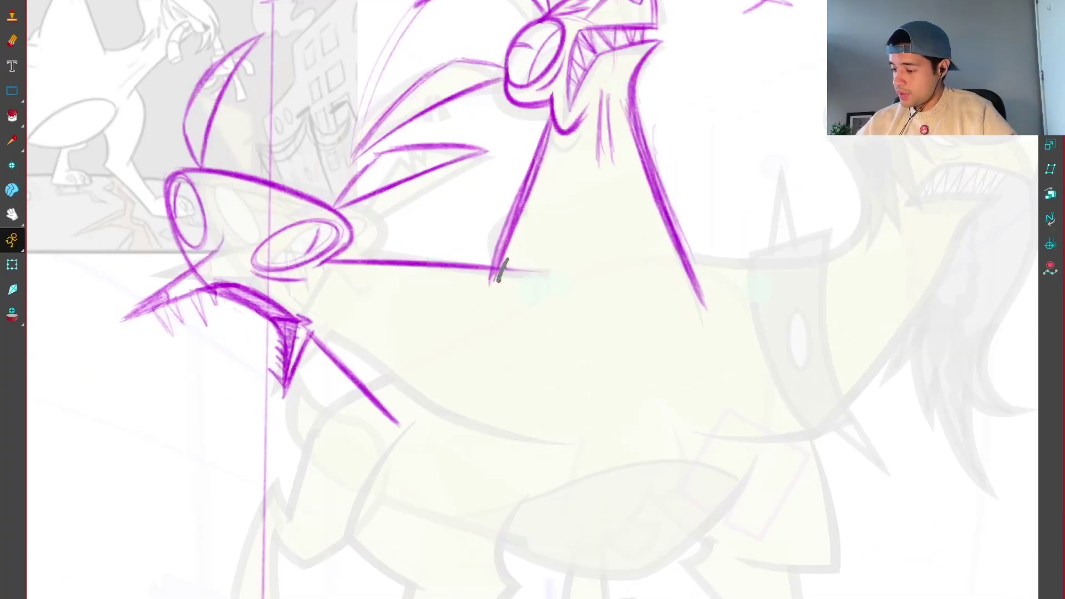
pyautogui.moveTo(490, 296); pyautogui.dragTo(591, 421)
pyautogui.hotkey('ctrl', 'z')
pyautogui.hotkey('ctrl', 'z')
pyautogui.moveTo(491, 322); pyautogui.dragTo(593, 428)
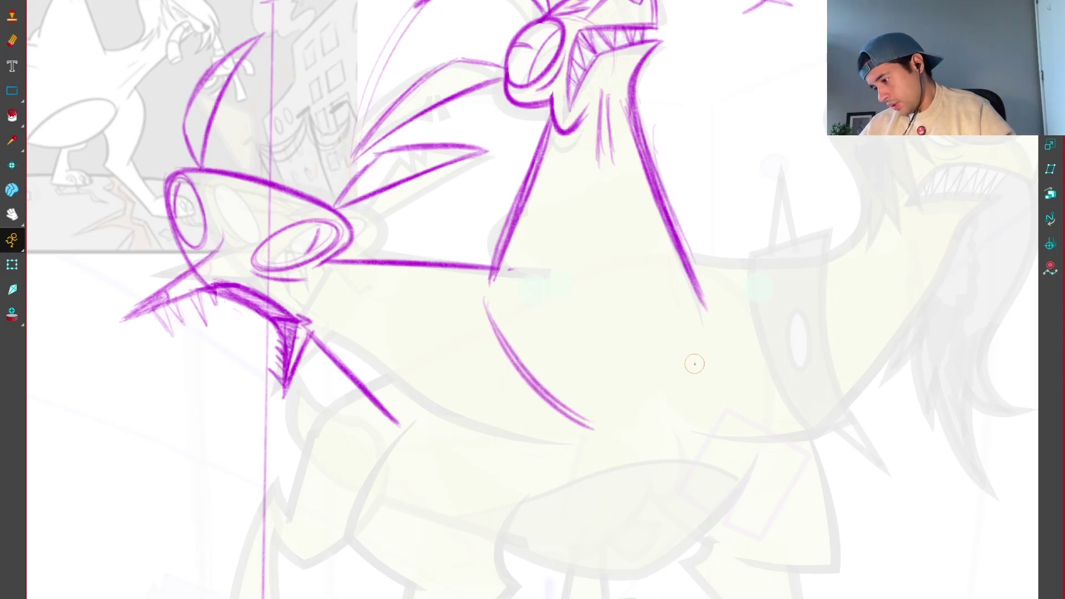
pyautogui.moveTo(706, 325); pyautogui.dragTo(660, 425)
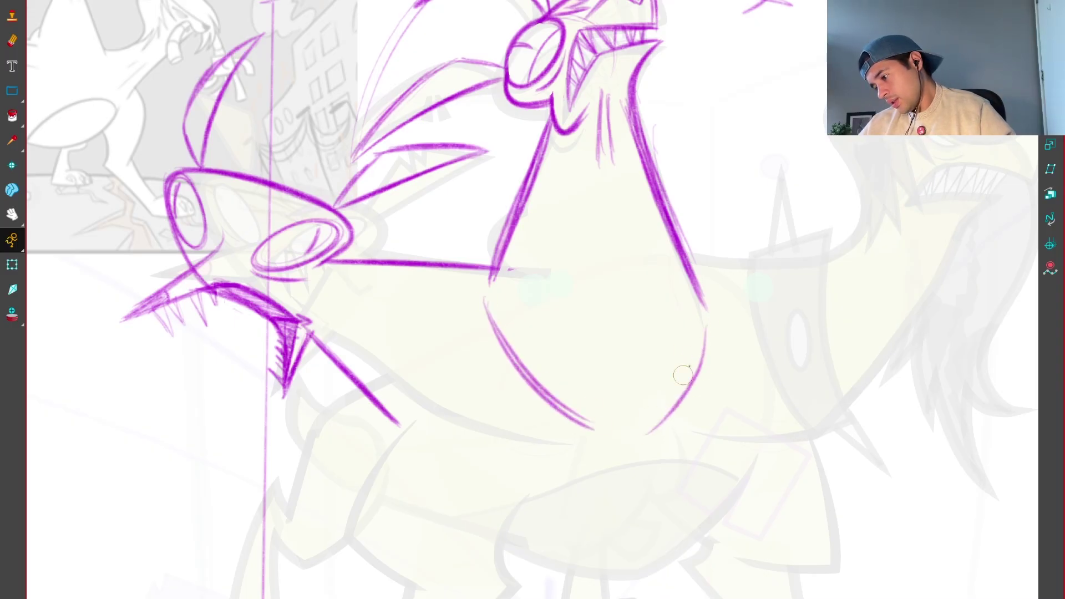
pyautogui.hotkey('ctrl', 'z')
pyautogui.moveTo(706, 325); pyautogui.dragTo(660, 425)
pyautogui.scroll(-5, 702, 340)
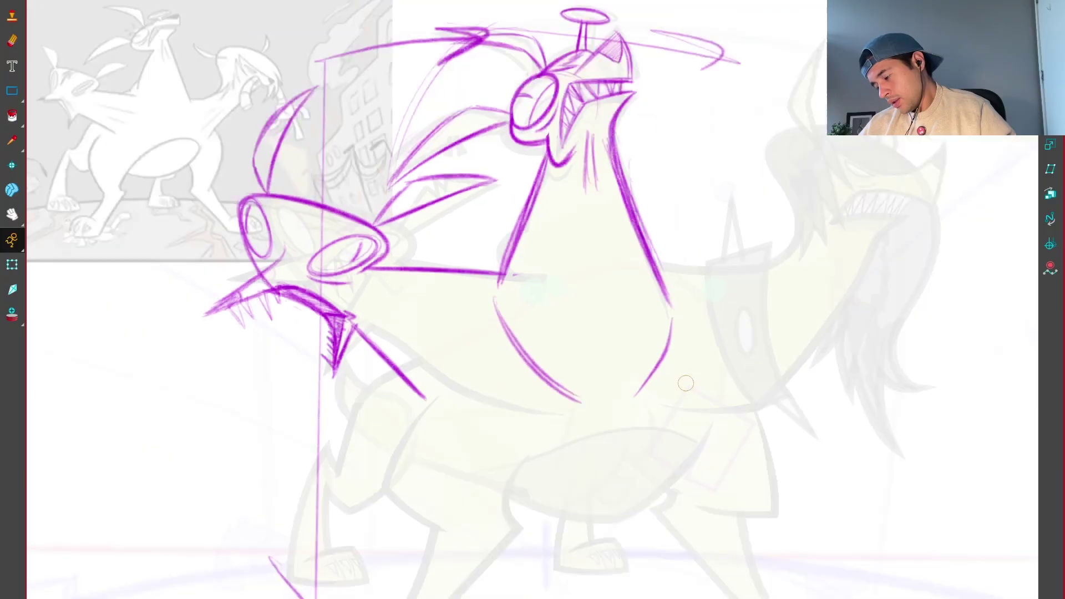
pyautogui.scroll(5, 689, 502)
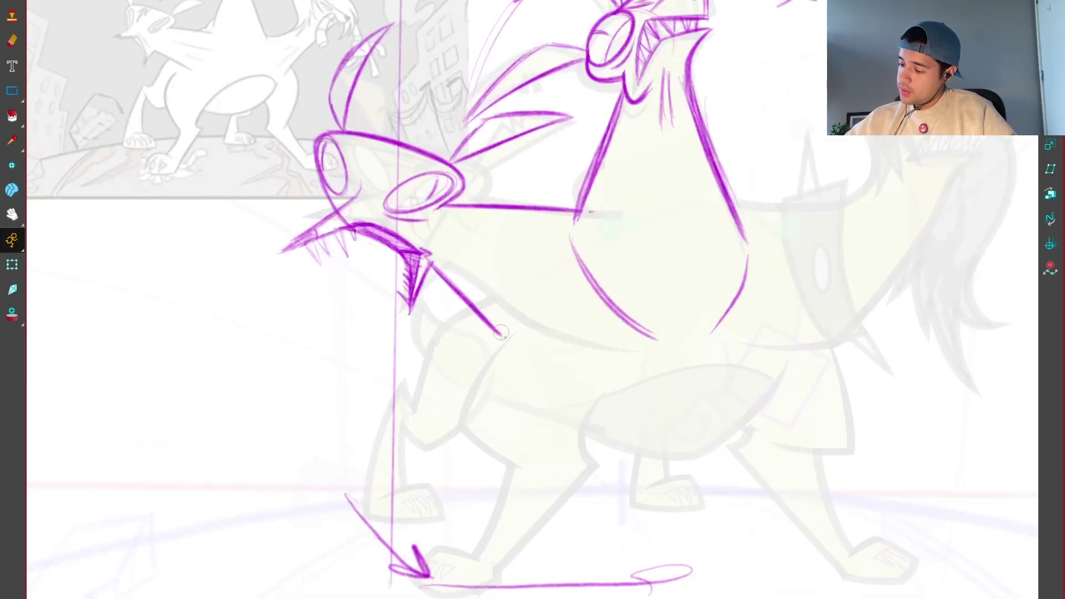
# Step: Extend the left neck's lower edge with a shallow curve running from its lower end toward the chest
pyautogui.hotkey('ctrl', 'alt', '[')
pyautogui.scroll(2, 473, 316)
pyautogui.moveTo(471, 292)
pyautogui.mouseDown()
pyautogui.moveTo(535, 407)
pyautogui.moveTo(540, 399)
pyautogui.mouseUp()
pyautogui.hotkey('shift', 'm')
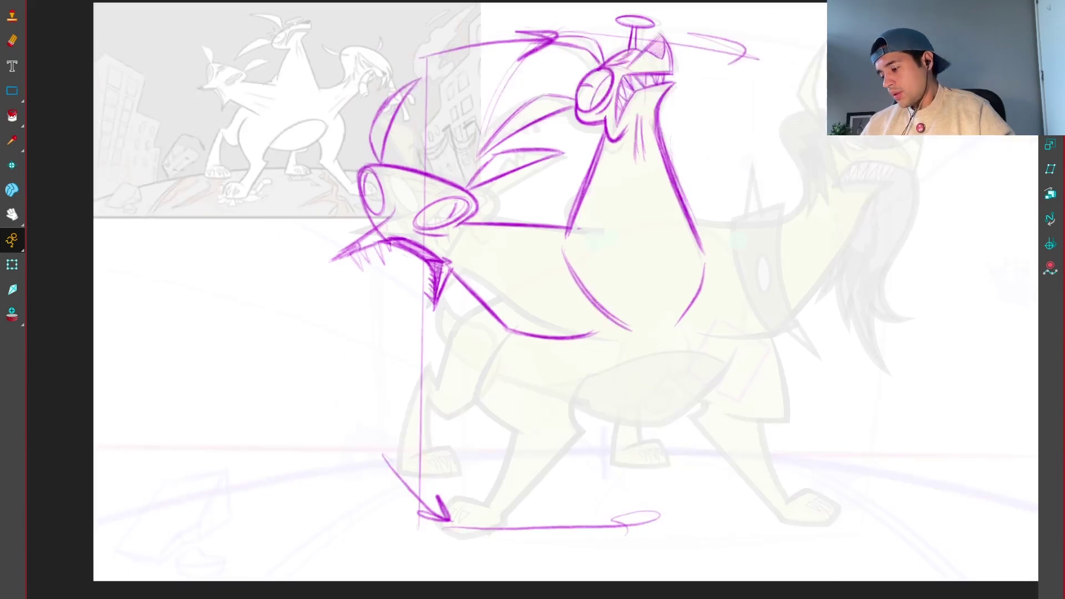
pyautogui.scroll(4, 730, 492)
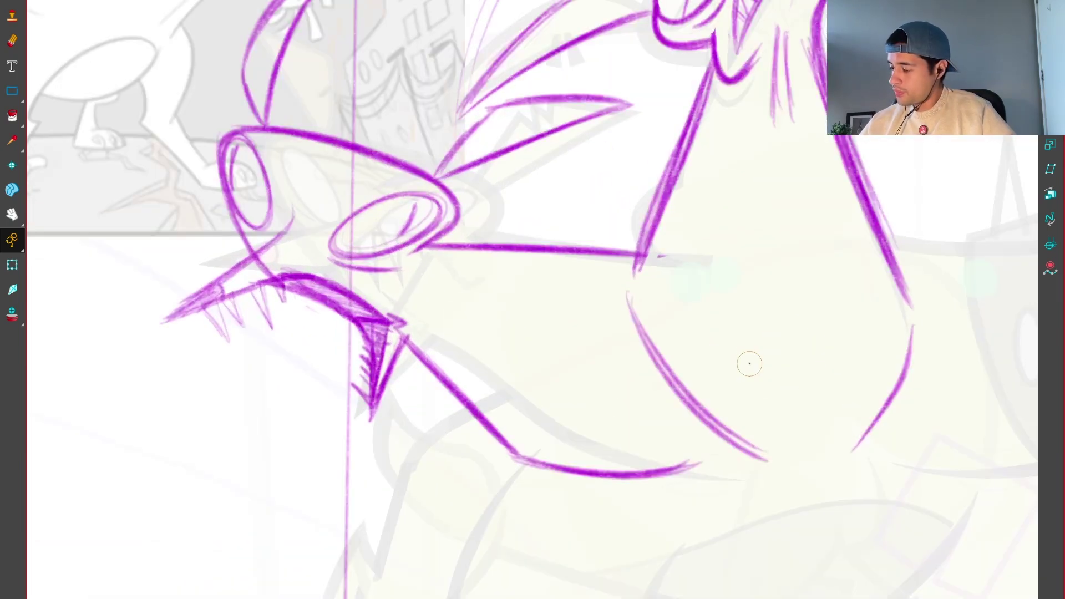
# Step: Try a small rounded curve joining the middle neck's base to the left chest curve, and undo it
pyautogui.scroll(-2, 694, 374)
pyautogui.scroll(2, 666, 366)
pyautogui.moveTo(610, 244); pyautogui.dragTo(599, 310)
pyautogui.scroll(-2, 637, 348)
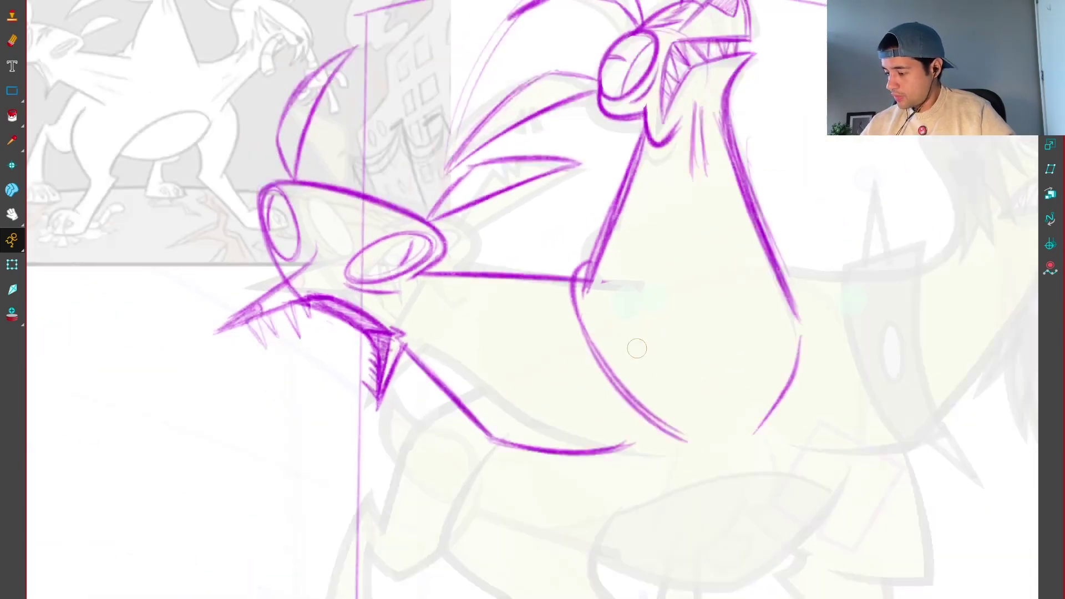
pyautogui.scroll(-2, 636, 348)
pyautogui.hotkey('ctrl', 'z')
pyautogui.scroll(-1, 634, 348)
pyautogui.scroll(1, 588, 284)
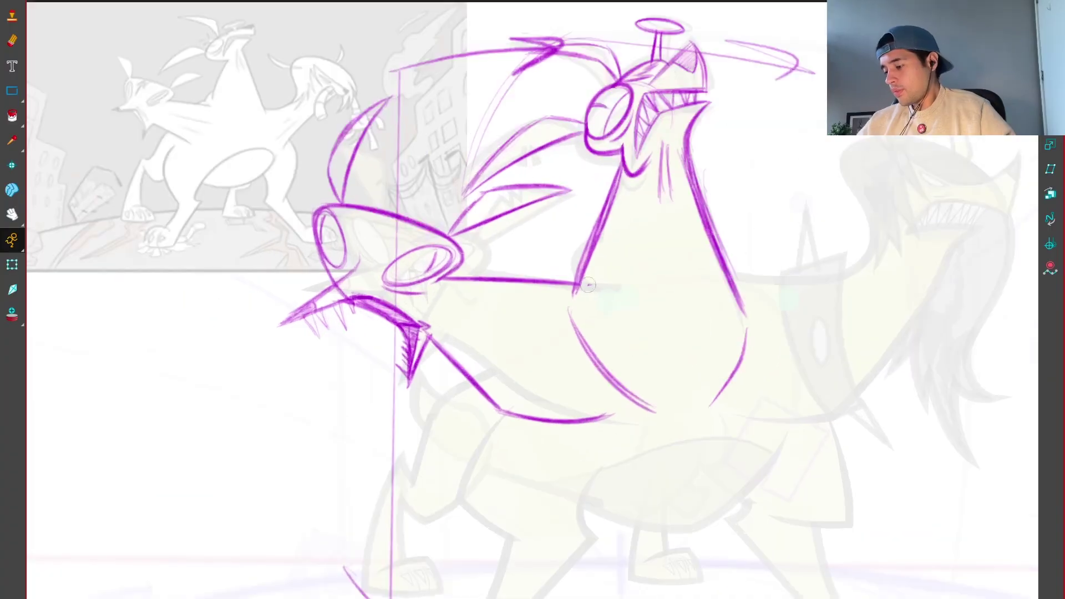
pyautogui.scroll(-2, 577, 289)
pyautogui.scroll(1, 793, 442)
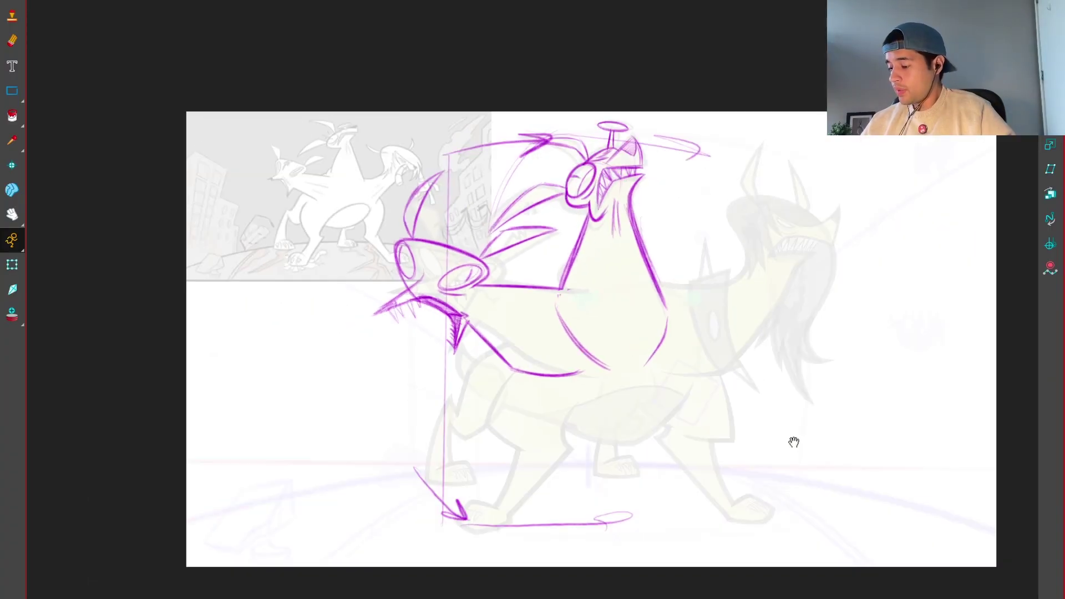
# Step: Draw the left leg's bent outer line, starting under the left neck's lower edge and turning downward
pyautogui.scroll(2, 563, 239)
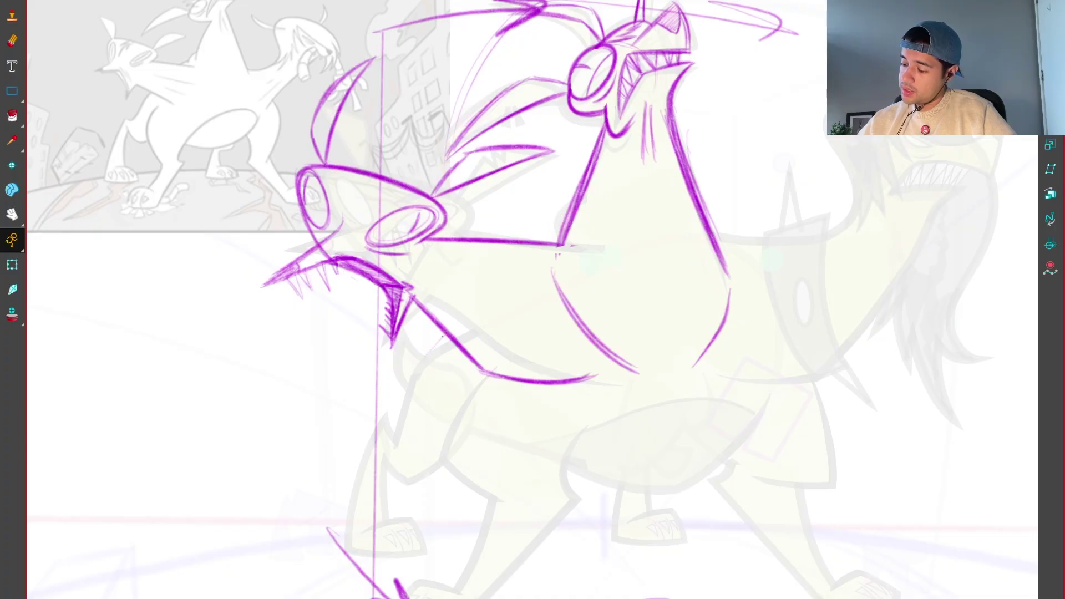
pyautogui.press('1')
pyautogui.press('1')
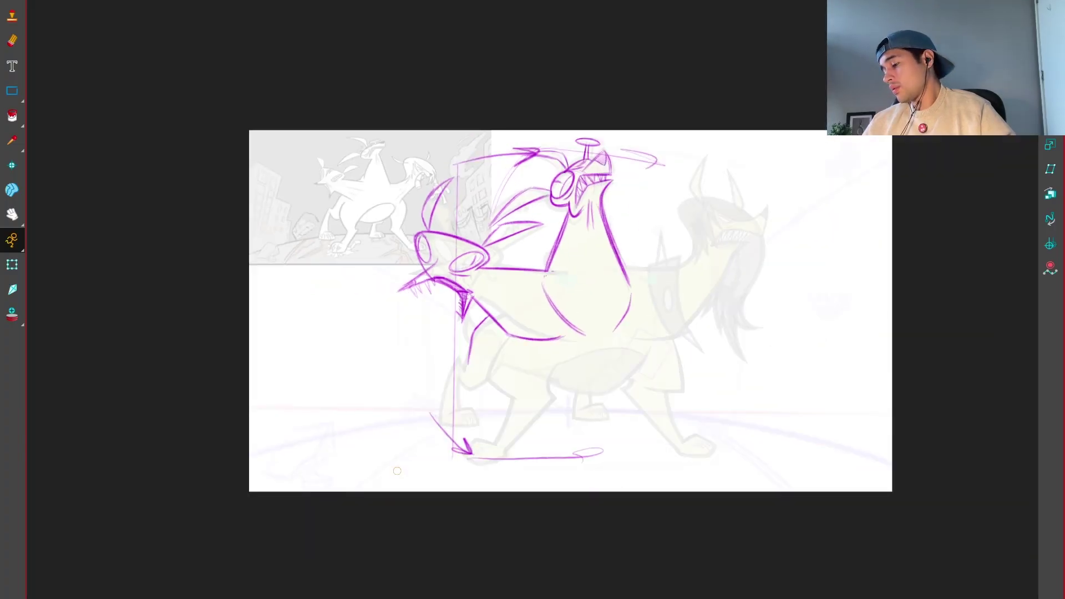
# Step: Erase the overlapping stroke ends and stray marks where the middle neck meets the left neck's upper edge
pyautogui.press('2')
pyautogui.press('2')
pyautogui.press('2')
pyautogui.press('2')
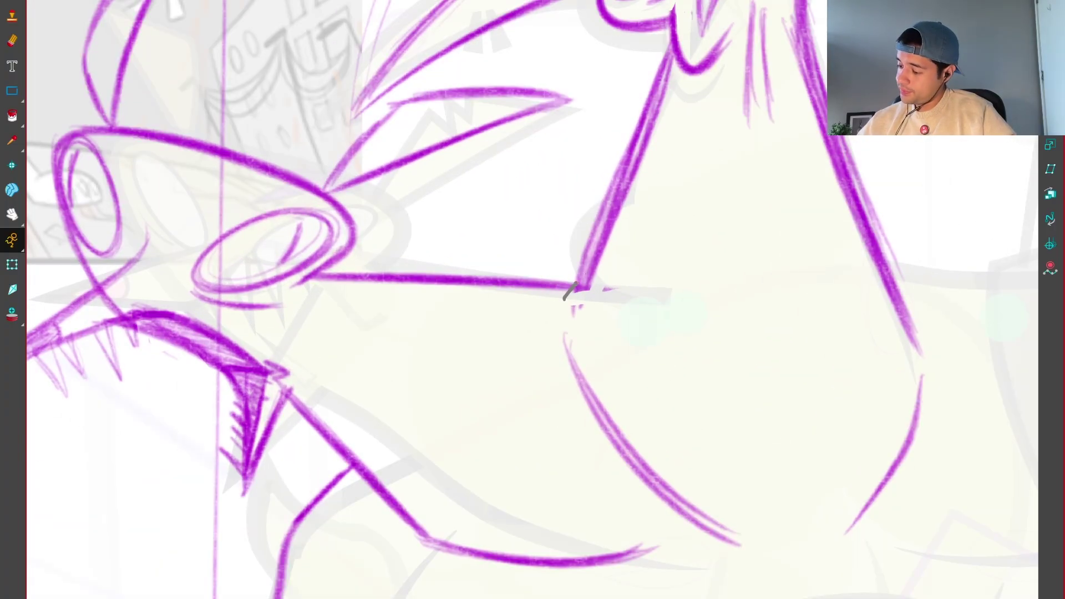
pyautogui.moveTo(570, 292)
pyautogui.mouseDown()
pyautogui.moveTo(580, 260)
pyautogui.moveTo(571, 245)
pyautogui.moveTo(596, 255)
pyautogui.mouseUp()
# Step: Try a short arc bridging the left neck's upper edge and the middle neck's base, and undo it
pyautogui.press('1')
pyautogui.press('1')
pyautogui.press('1')
pyautogui.press('1')
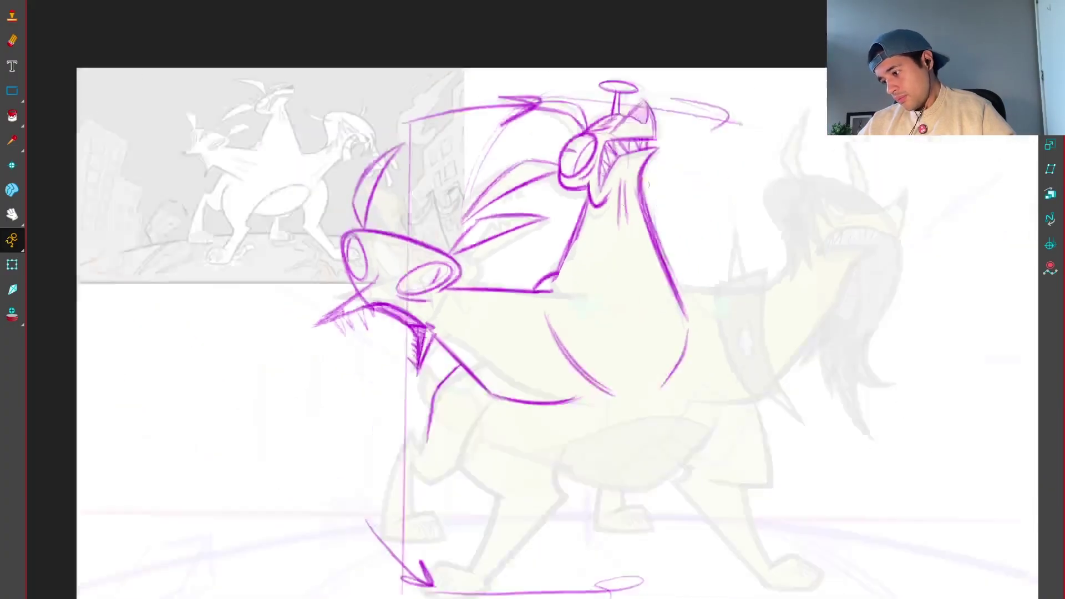
pyautogui.press('2')
pyautogui.press('2')
pyautogui.press('2')
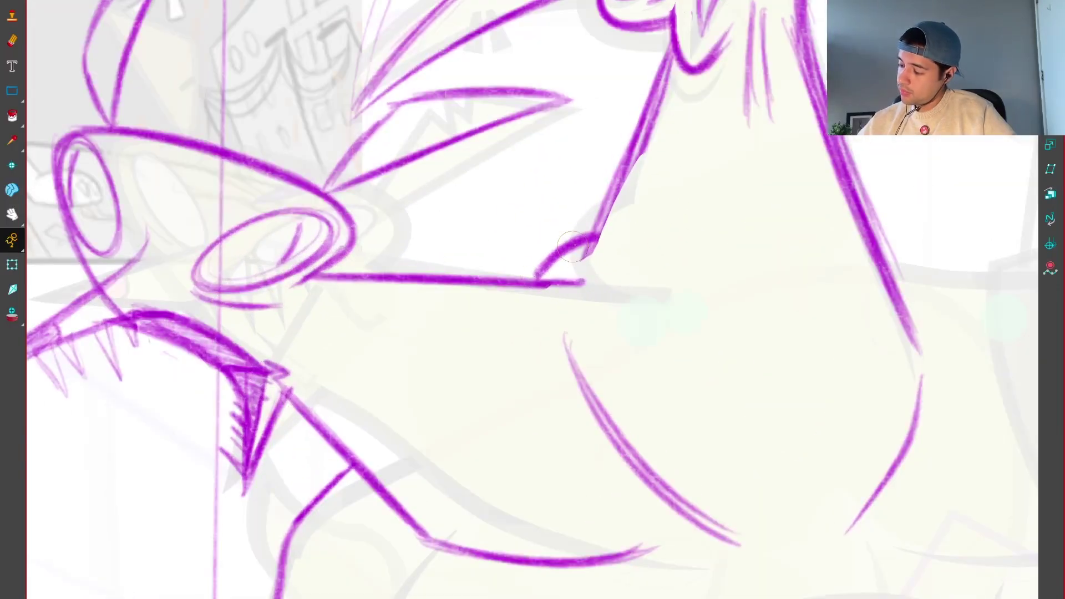
pyautogui.hotkey('ctrl', 'z')
pyautogui.hotkey('ctrl', 'z')
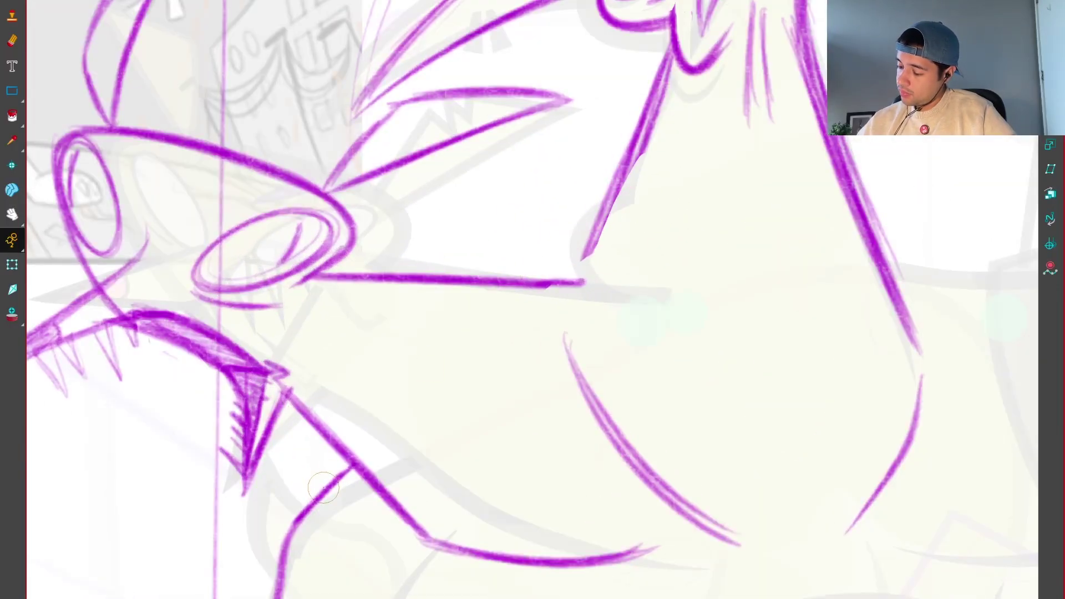
# Step: Draw a long diagonal from the left leg's bend across the left neck, joined by a small arc to the middle neck's base
pyautogui.moveTo(323, 487); pyautogui.dragTo(610, 211)
pyautogui.hotkey('ctrl', 'z')
pyautogui.moveTo(285, 532)
pyautogui.mouseDown()
pyautogui.moveTo(460, 333)
pyautogui.moveTo(579, 241)
pyautogui.moveTo(569, 262)
pyautogui.mouseUp()
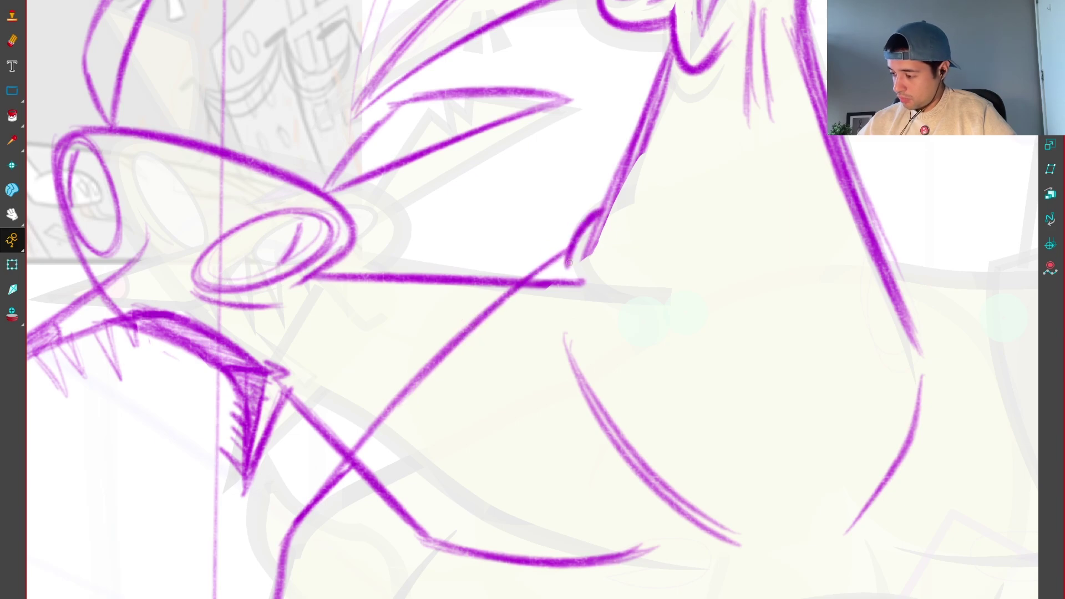
# Step: Thicken and clean up the left contour of the middle neck, from below the jaw down to the shoulder
pyautogui.scroll(-5, 692, 245)
pyautogui.scroll(5, 564, 402)
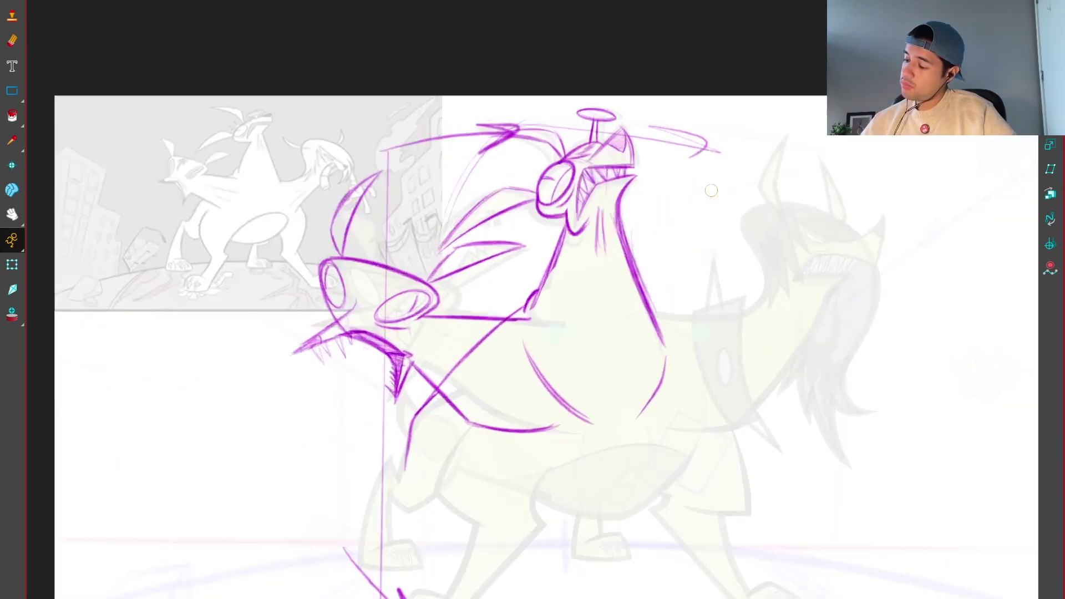
pyautogui.scroll(2, 565, 403)
pyautogui.moveTo(375, 439); pyautogui.dragTo(472, 244)
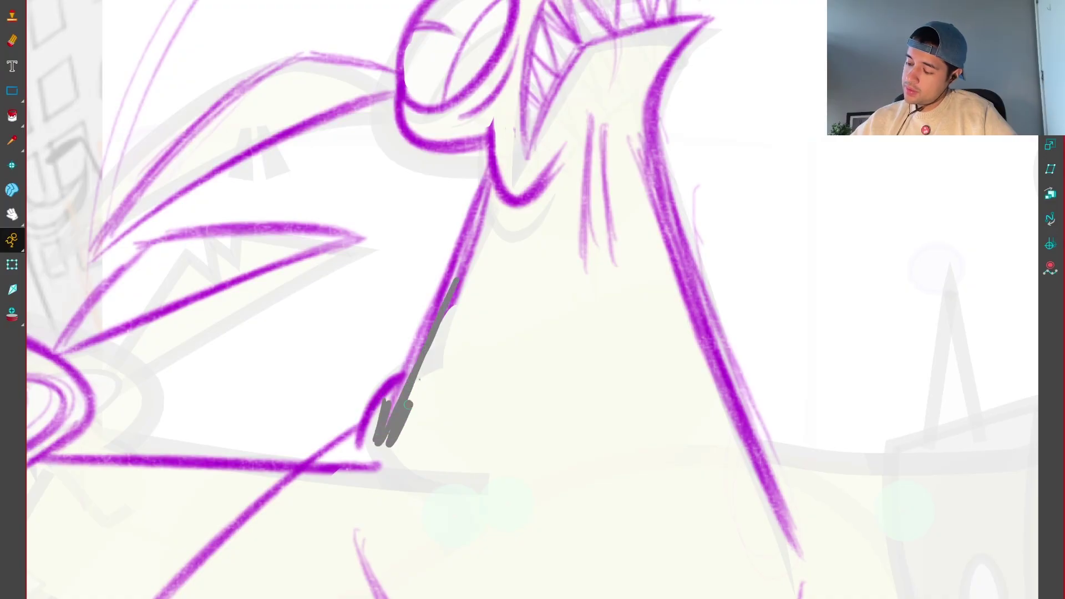
pyautogui.moveTo(373, 441); pyautogui.dragTo(488, 178)
pyautogui.moveTo(388, 391); pyautogui.dragTo(493, 148)
pyautogui.scroll(-5, 613, 566)
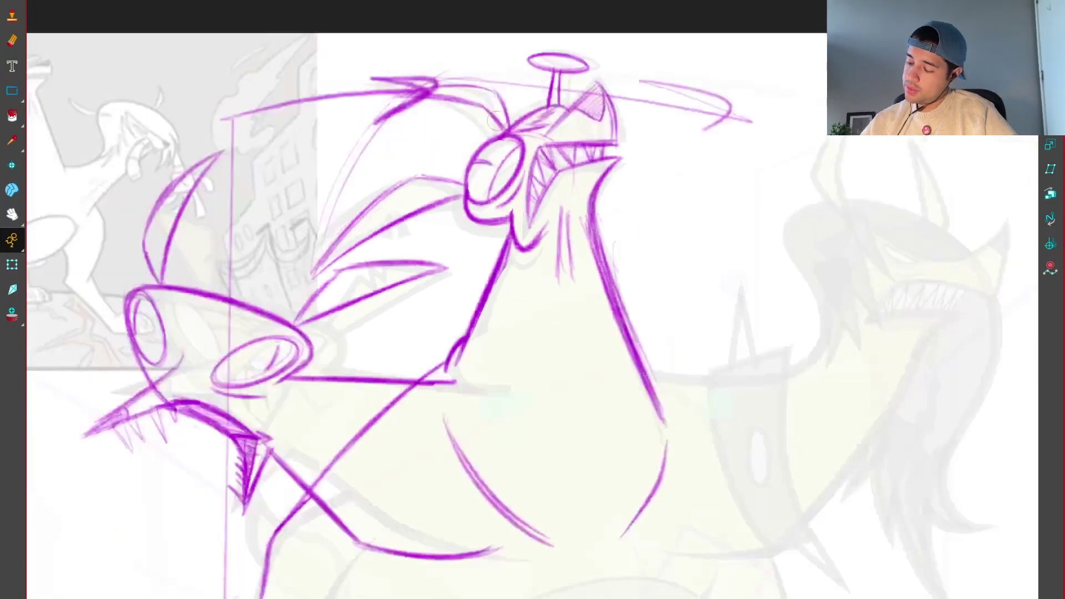
# Step: Rework the bend between the left shoulder and foreleg, and thicken the long diagonal shoulder line
pyautogui.scroll(4, 656, 516)
pyautogui.scroll(2, 529, 300)
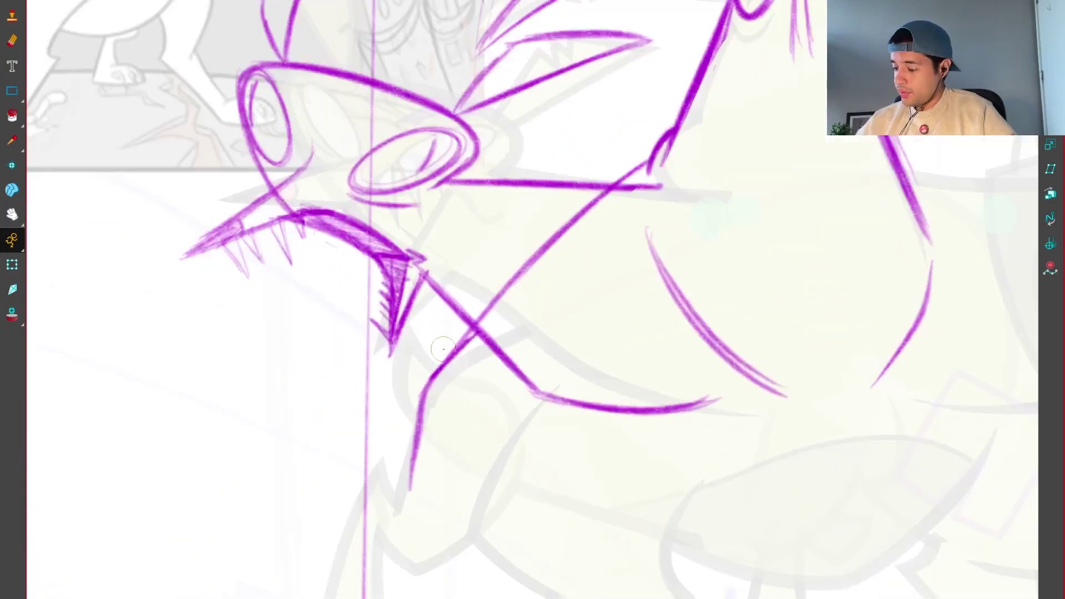
pyautogui.hotkey('ctrl', 'z')
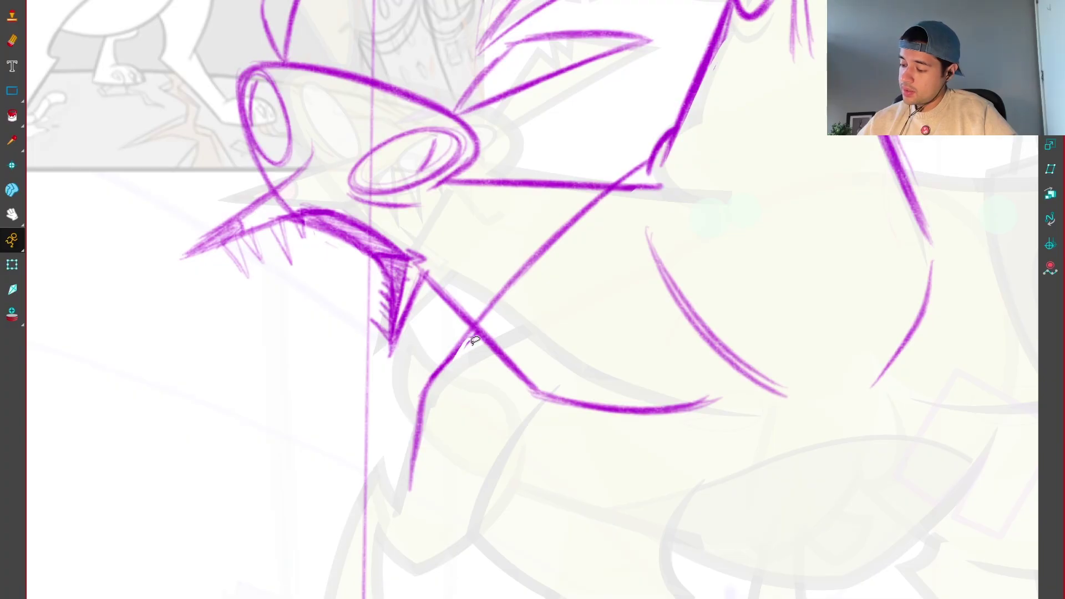
pyautogui.moveTo(478, 330); pyautogui.dragTo(408, 494)
pyautogui.hotkey('ctrl', 'z')
pyautogui.moveTo(468, 331)
pyautogui.mouseDown()
pyautogui.moveTo(421, 395)
pyautogui.moveTo(408, 475)
pyautogui.mouseUp()
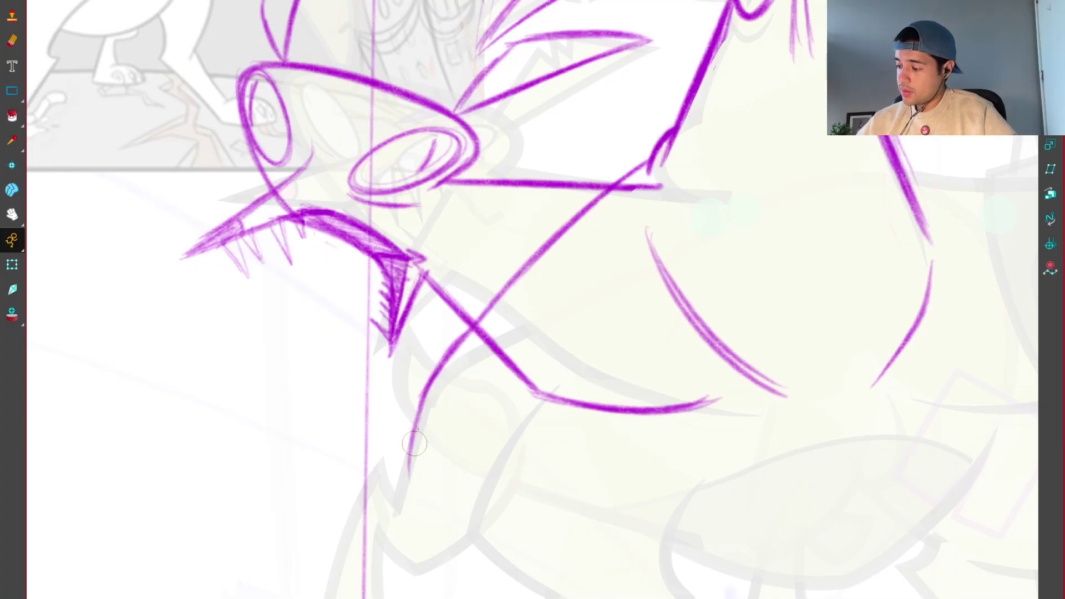
pyautogui.hotkey('ctrl', 'z')
pyautogui.moveTo(425, 395); pyautogui.dragTo(396, 513)
pyautogui.hotkey('ctrl', 'z')
pyautogui.moveTo(466, 334)
pyautogui.mouseDown()
pyautogui.moveTo(632, 191)
pyautogui.moveTo(578, 215)
pyautogui.mouseUp()
pyautogui.press('1')
pyautogui.press('1')
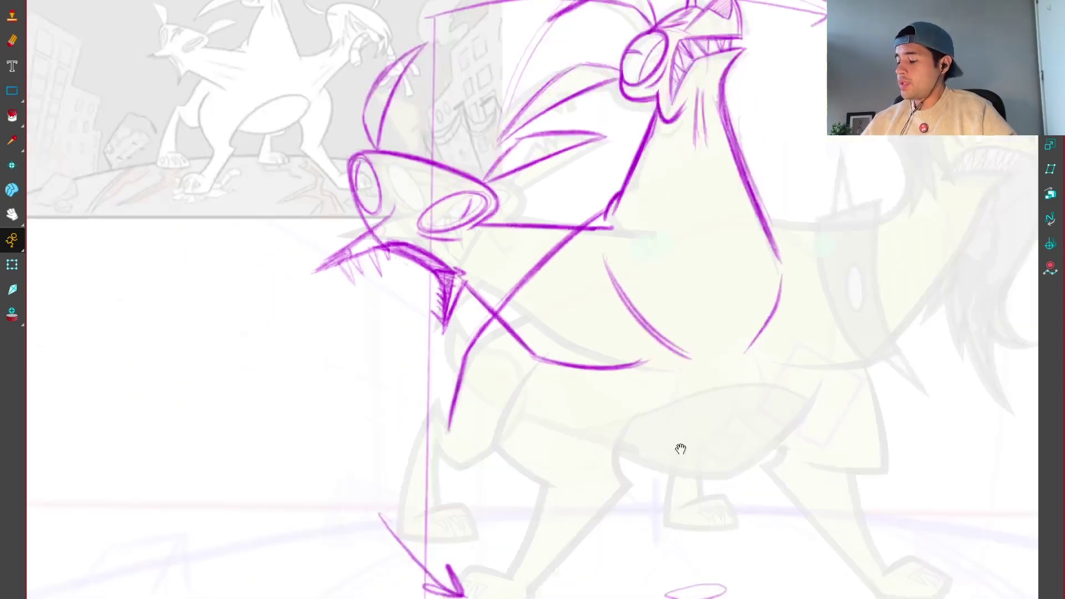
# Step: Sketch a short cheek line between the left head's near eye and the upper edge of its mouth
pyautogui.scroll(2, 638, 308)
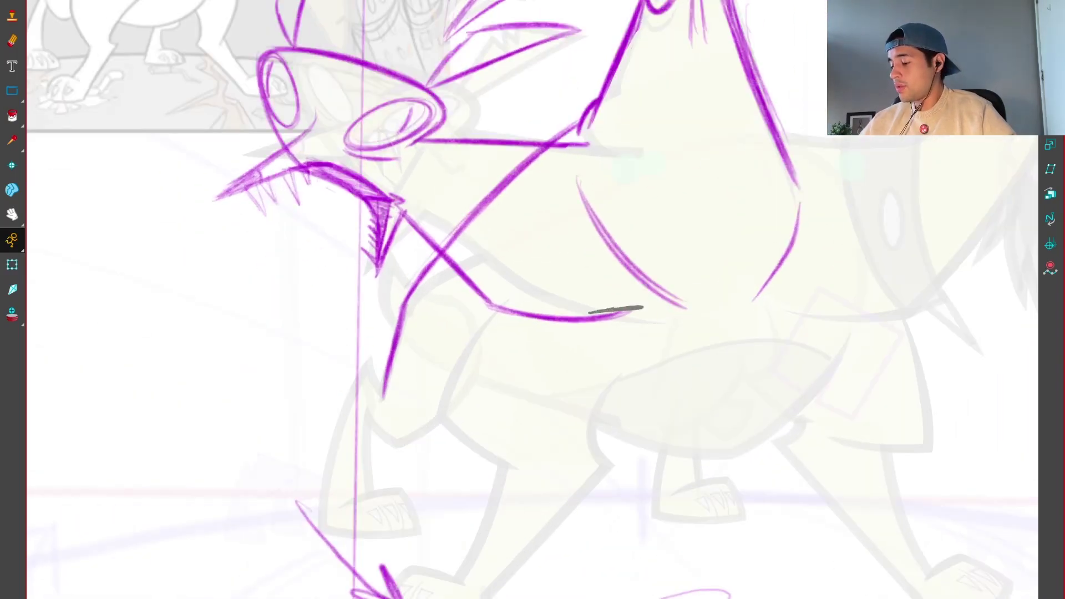
pyautogui.press('1')
pyautogui.moveTo(691, 438); pyautogui.dragTo(703, 470)
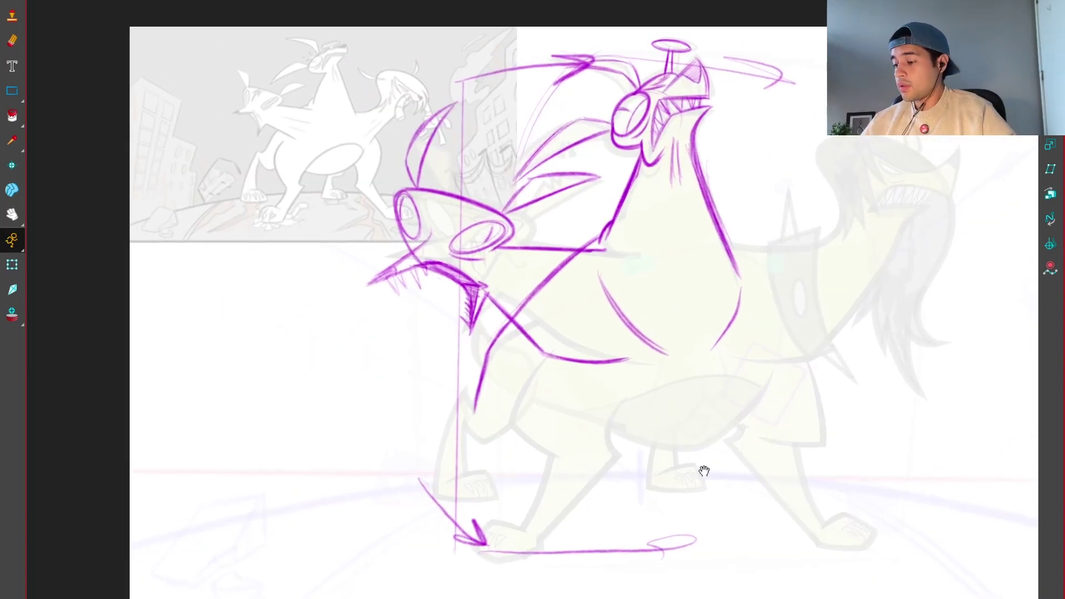
pyautogui.press('2')
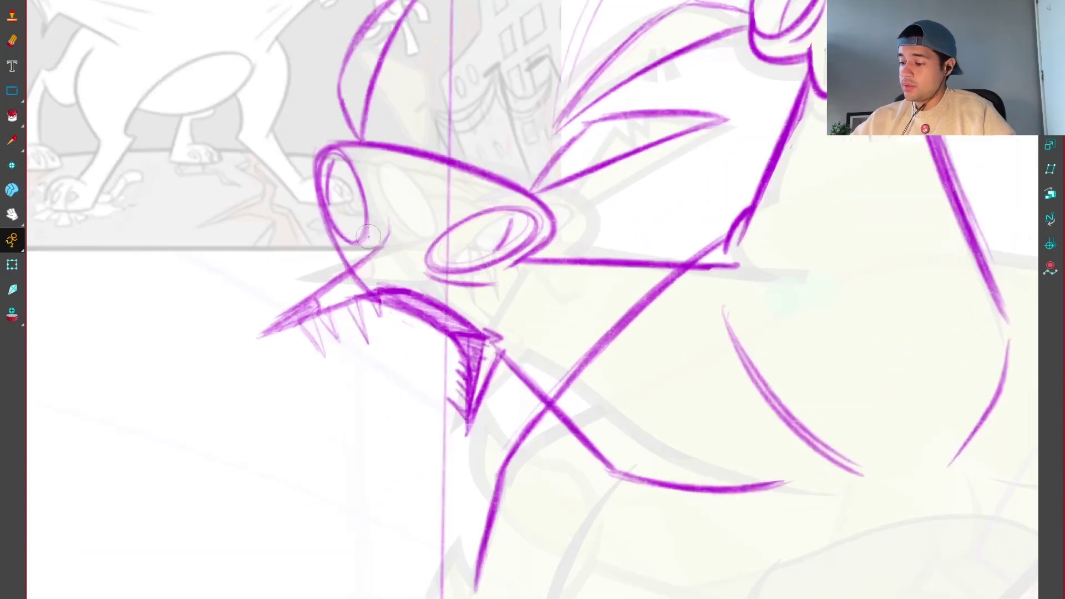
pyautogui.press('1')
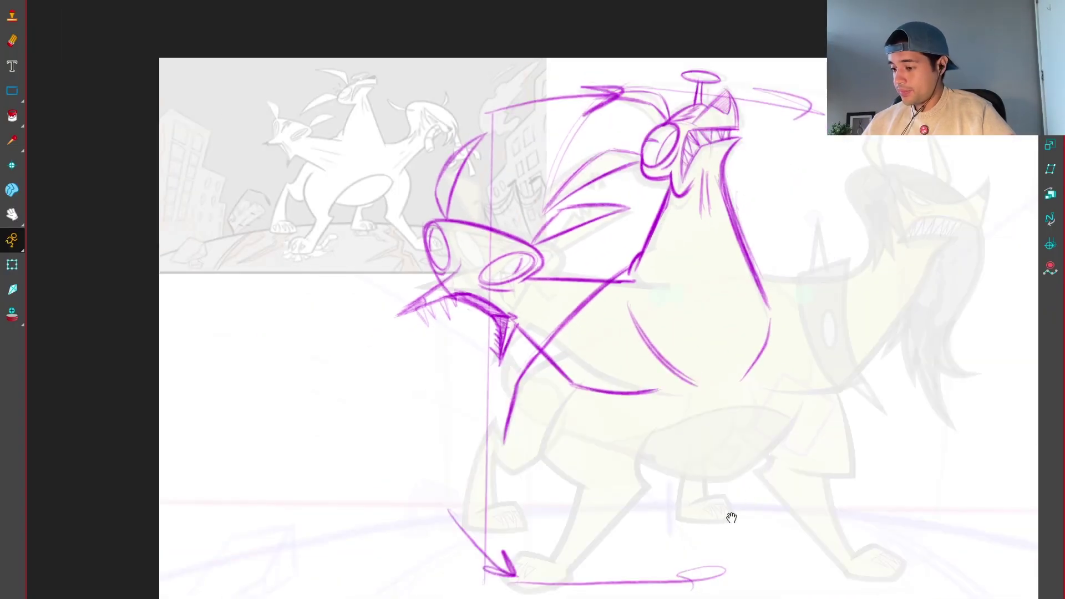
pyautogui.press('2')
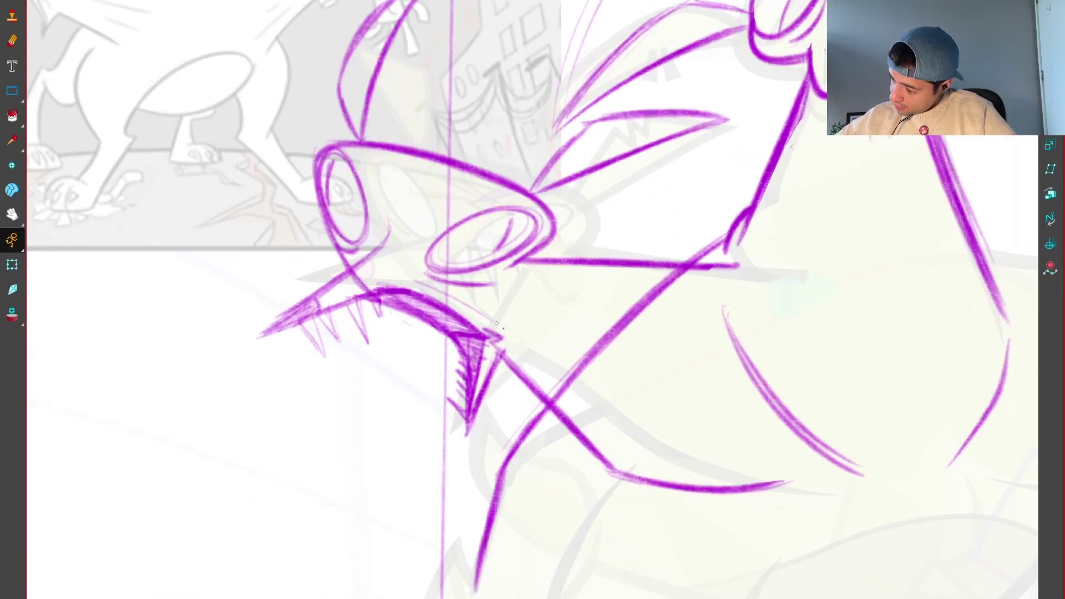
pyautogui.moveTo(414, 278); pyautogui.dragTo(506, 332)
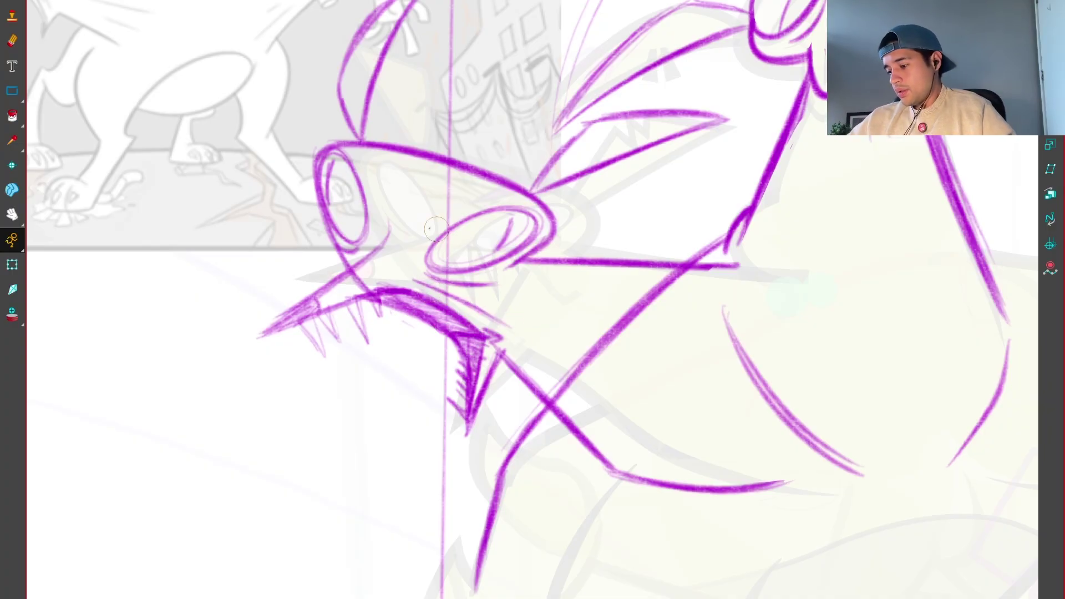
pyautogui.hotkey('ctrl', 'z')
pyautogui.scroll(-2, 446, 294)
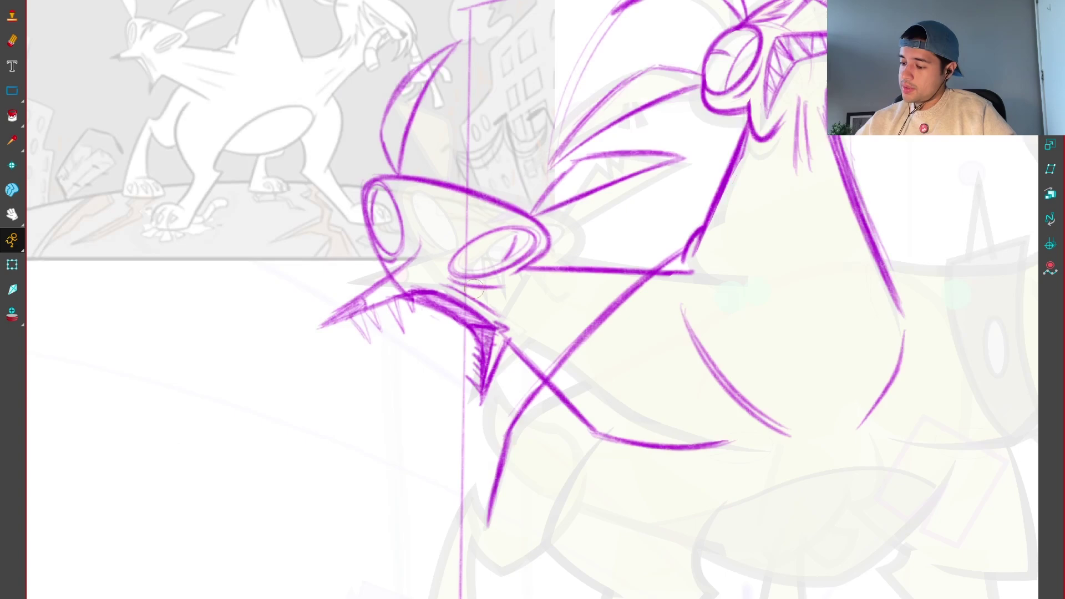
pyautogui.scroll(4, 377, 211)
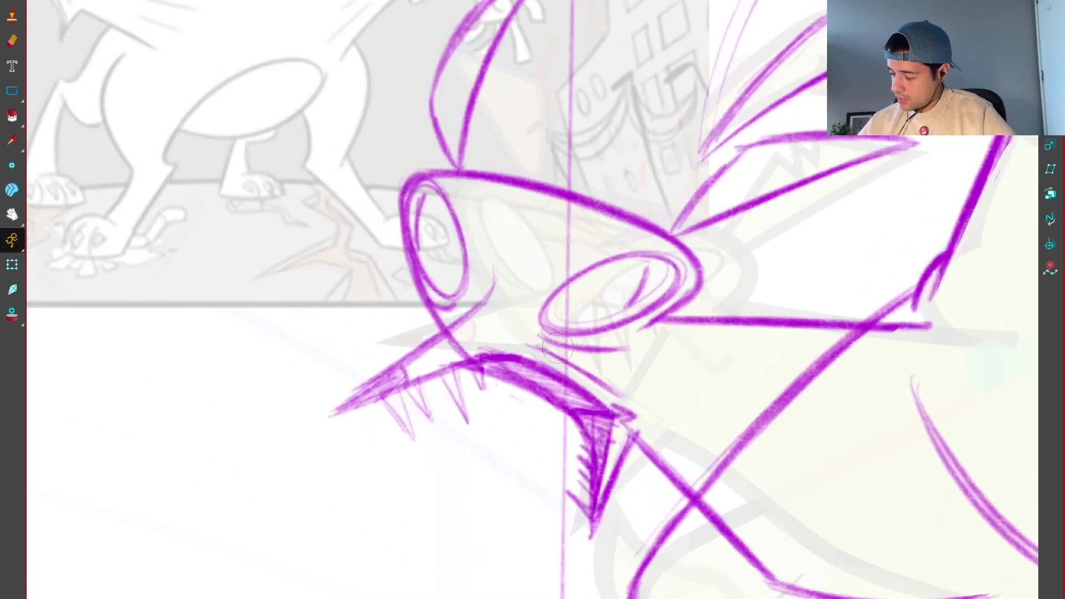
pyautogui.hscroll(-3, 557, 346)
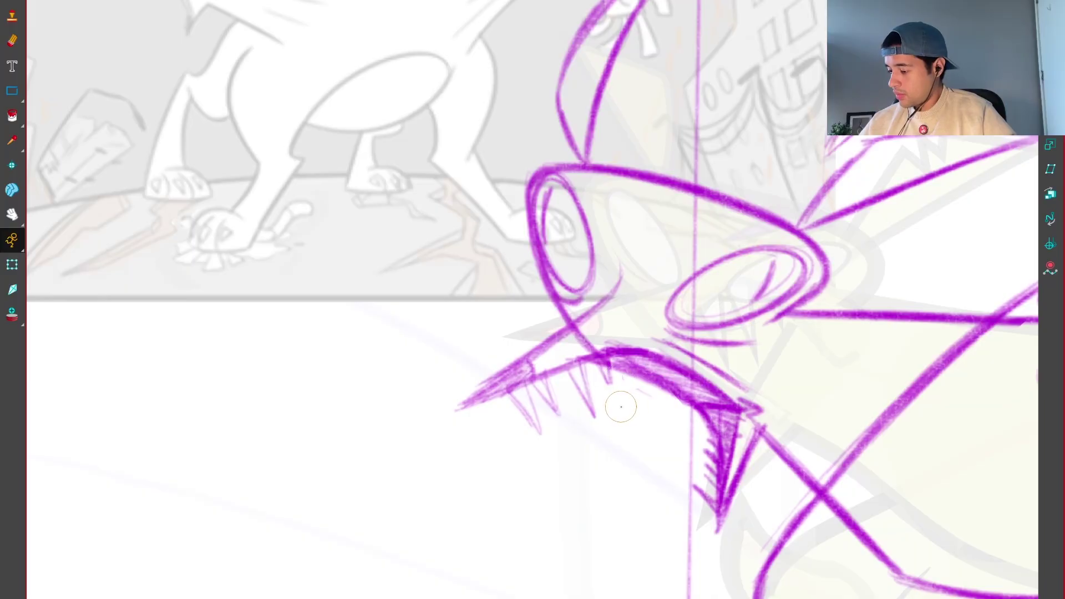
pyautogui.scroll(-2, 688, 312)
pyautogui.scroll(2, 499, 277)
pyautogui.moveTo(571, 258); pyautogui.dragTo(400, 282)
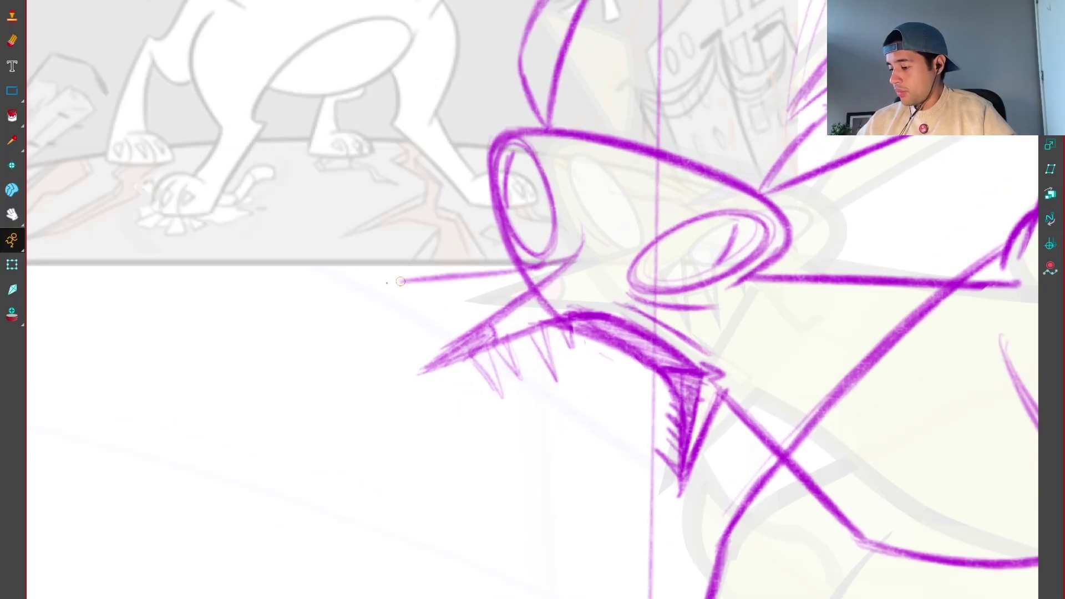
pyautogui.scroll(-1, 824, 400)
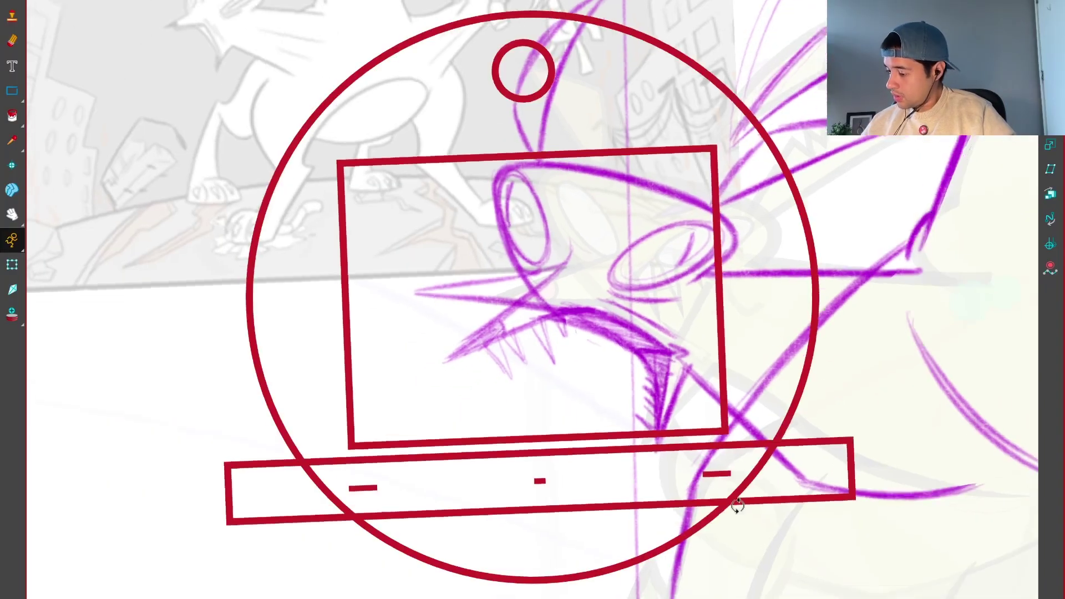
# Step: Rotate the canvas, lasso the left head's upper beak with its teeth, and skew the selection to swing the tip outward
pyautogui.moveTo(732, 501); pyautogui.dragTo(798, 373)
pyautogui.scroll(3, 505, 203)
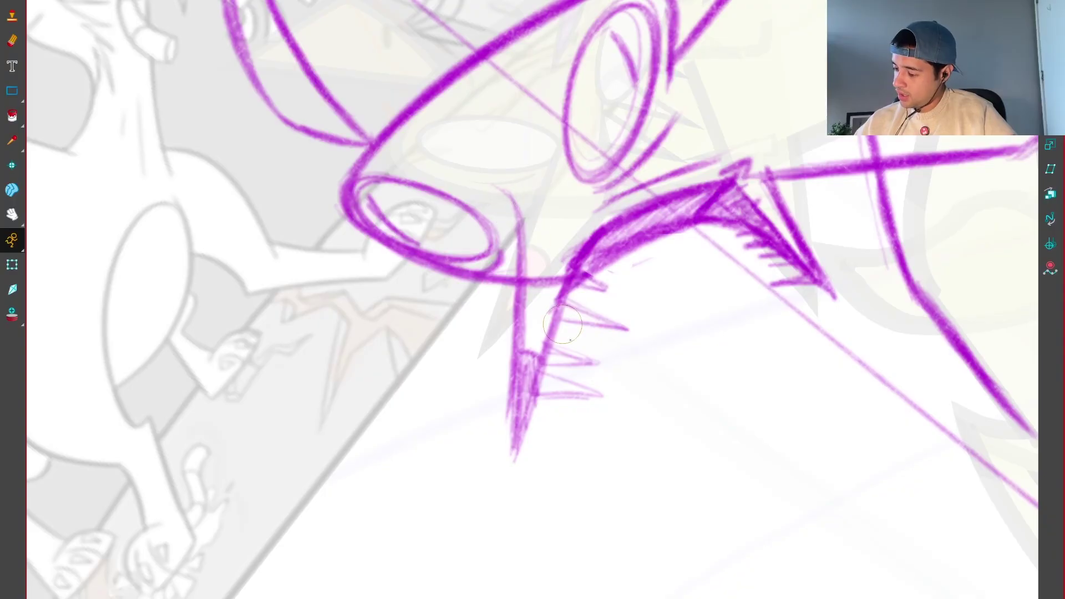
pyautogui.moveTo(541, 317); pyautogui.dragTo(502, 468)
pyautogui.moveTo(577, 468); pyautogui.dragTo(549, 464)
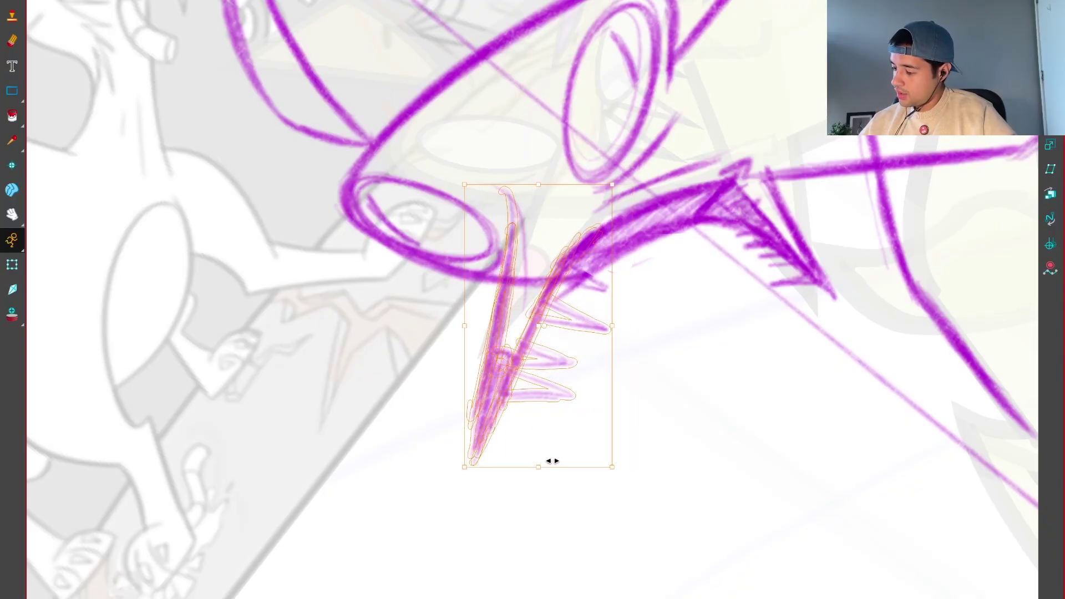
pyautogui.click(681, 390)
# Step: Darken both edges of the left head's upper beak down to a sharp point, then reset the canvas rotation
pyautogui.scroll(2, 550, 239)
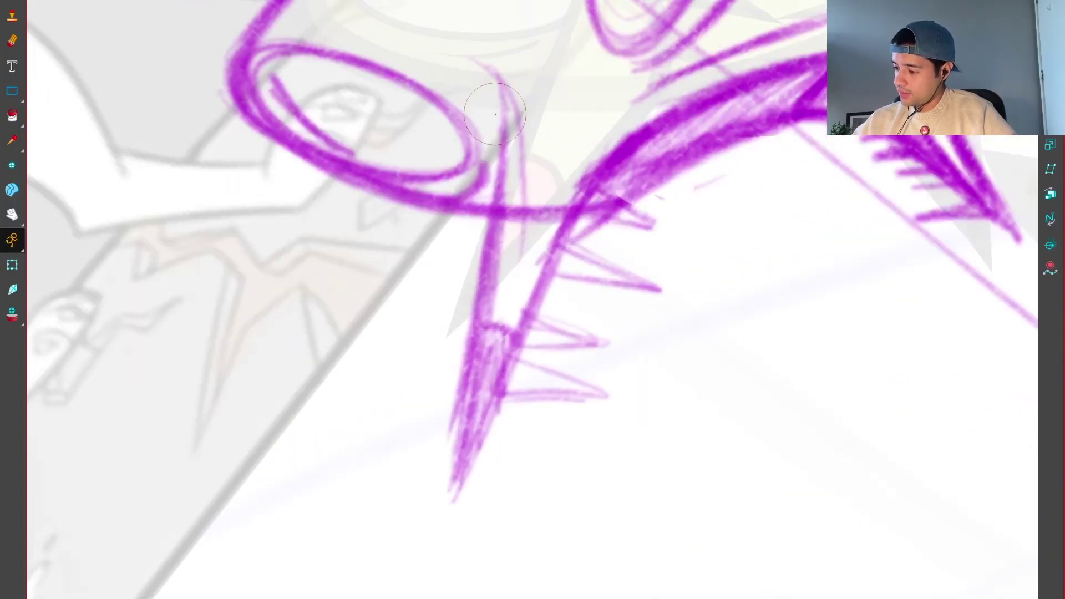
pyautogui.moveTo(495, 114)
pyautogui.mouseDown()
pyautogui.moveTo(472, 333)
pyautogui.moveTo(475, 250)
pyautogui.moveTo(444, 518)
pyautogui.mouseUp()
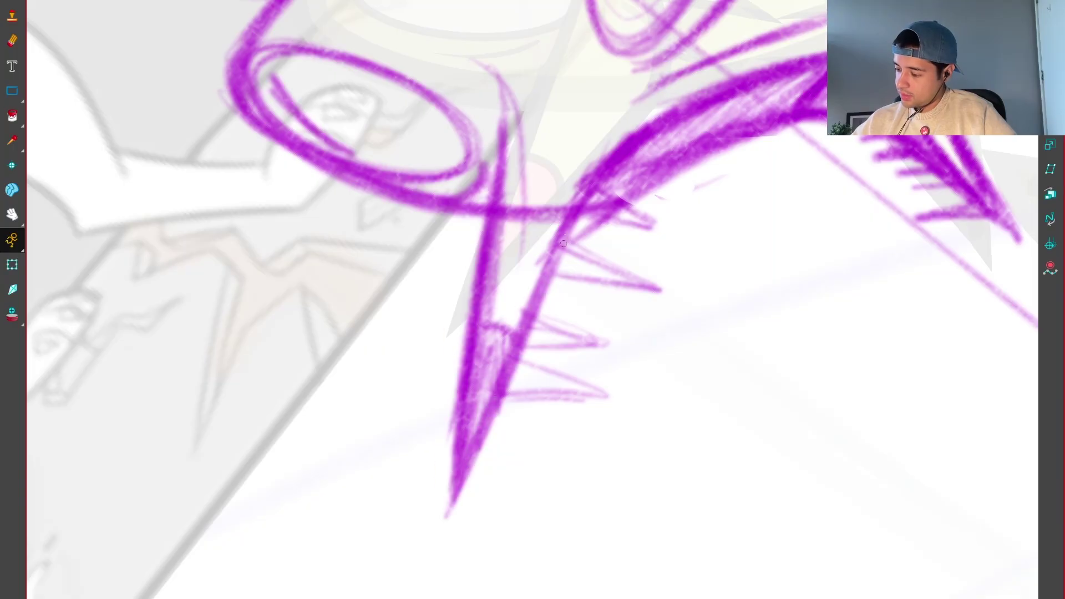
pyautogui.moveTo(562, 243); pyautogui.dragTo(452, 513)
pyautogui.hotkey('shift', 'x')
pyautogui.scroll(-2, 846, 481)
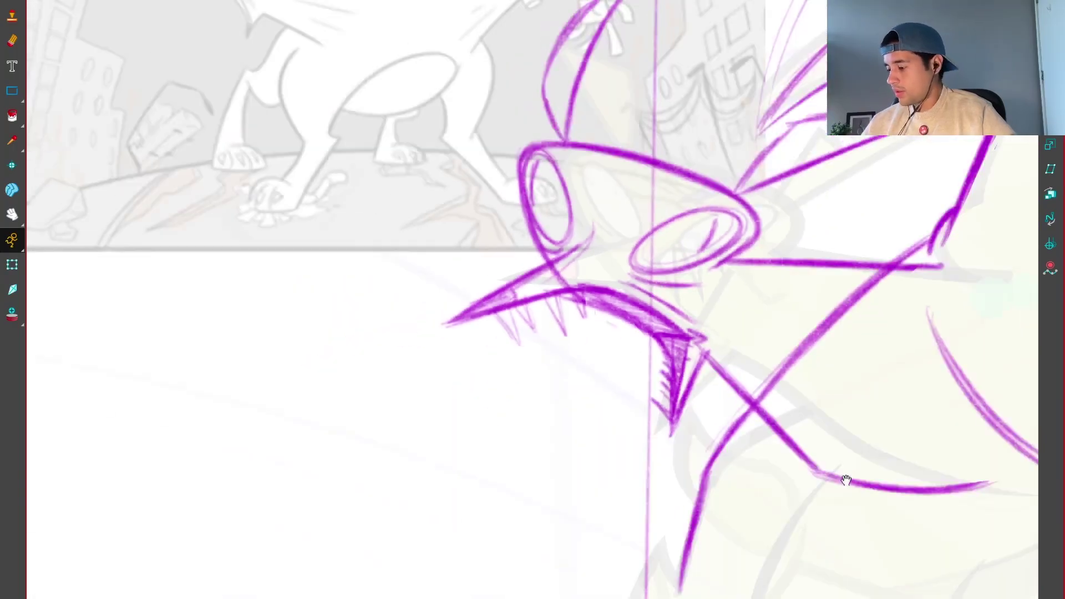
# Step: Select the left neck's upper line and adjust its placement where it meets the middle neck
pyautogui.scroll(-3, 846, 480)
pyautogui.scroll(2, 735, 478)
pyautogui.moveTo(779, 471); pyautogui.dragTo(719, 479)
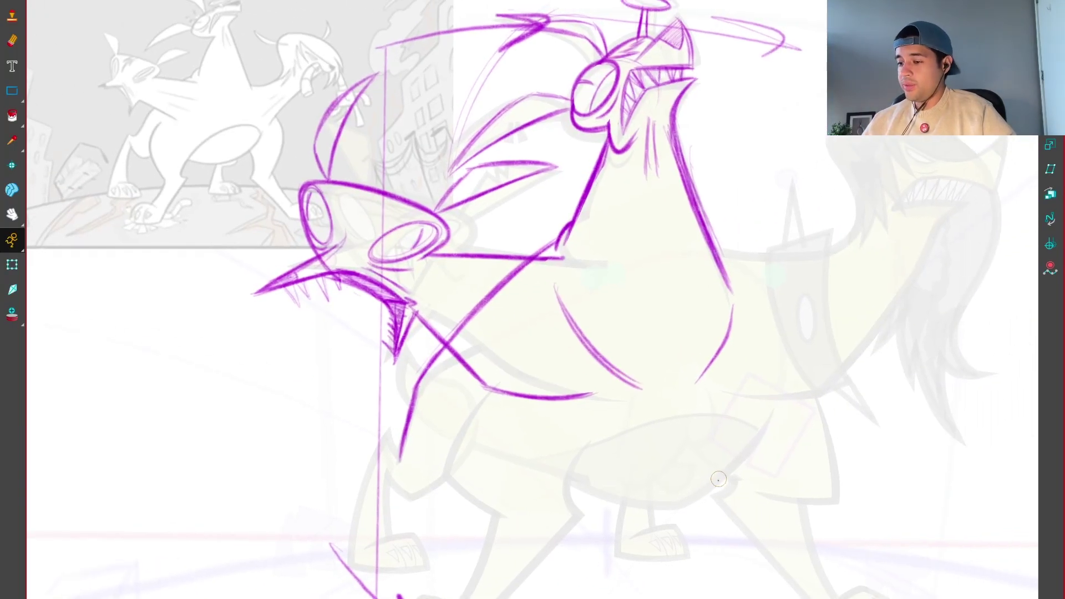
pyautogui.scroll(-3, 718, 495)
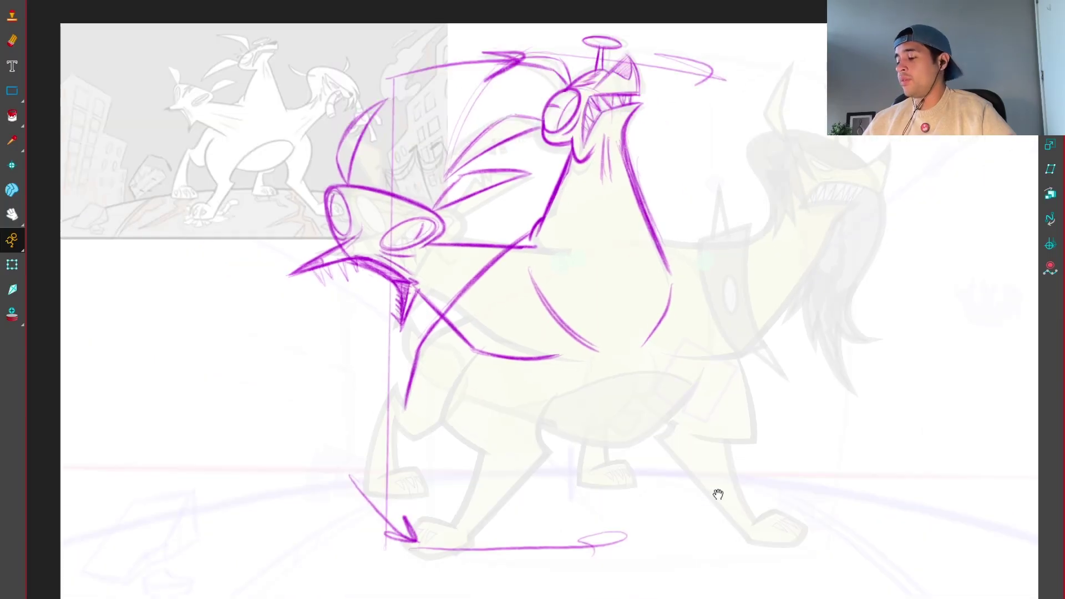
pyautogui.scroll(2, 718, 494)
pyautogui.scroll(1, 692, 451)
pyautogui.click(531, 212)
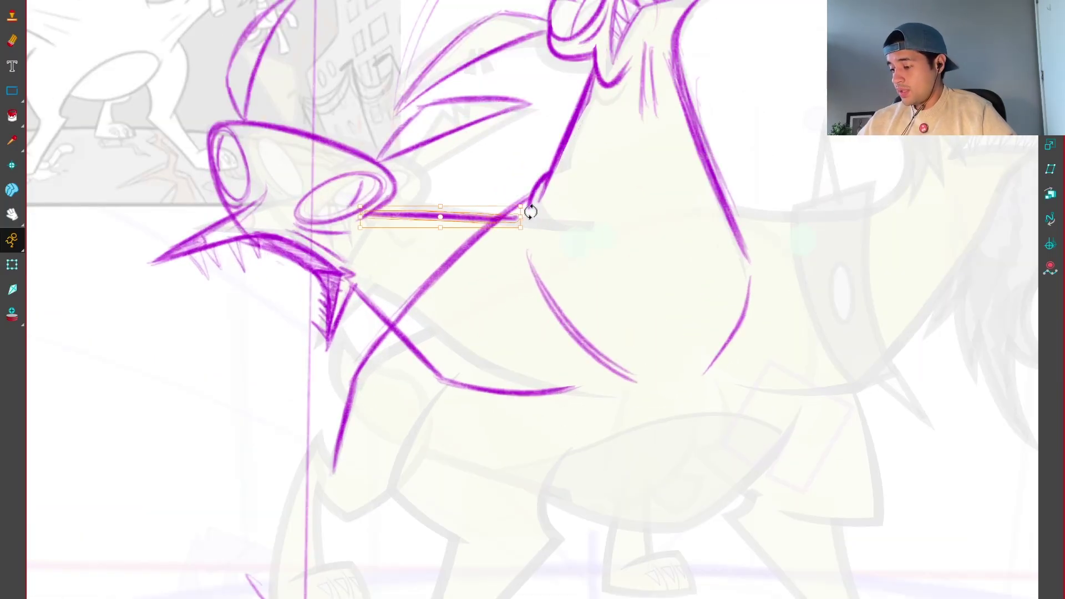
pyautogui.moveTo(523, 217); pyautogui.dragTo(538, 218)
pyautogui.moveTo(698, 259); pyautogui.dragTo(688, 457)
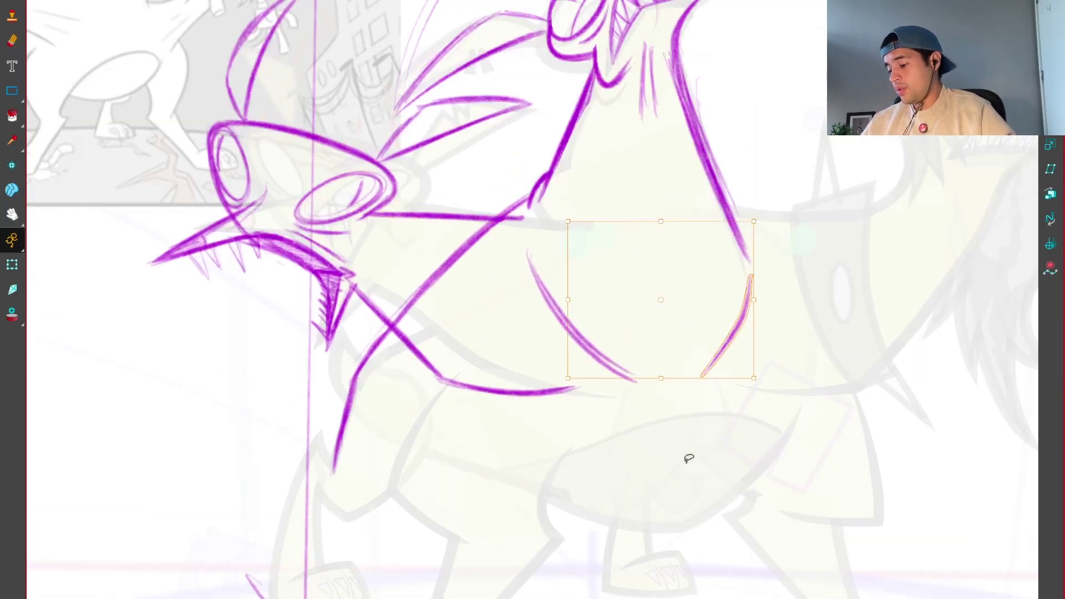
pyautogui.scroll(-3, 687, 457)
pyautogui.scroll(1, 664, 468)
pyautogui.click(698, 469)
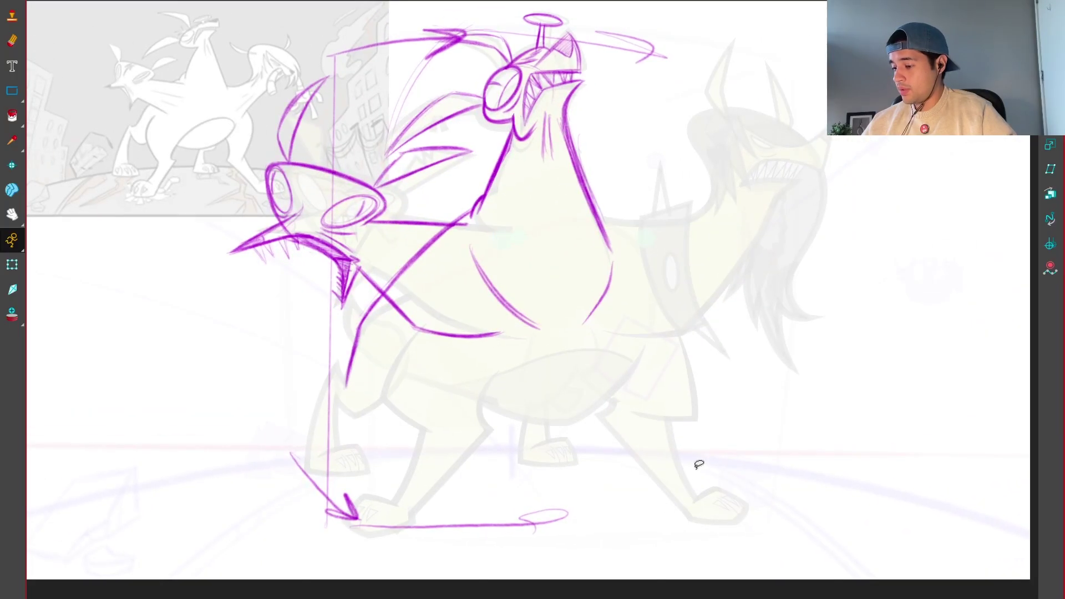
# Step: Sketch the right neck's upper contour, dipping away from the middle neck and sweeping up to the right head's hair
pyautogui.scroll(1, 749, 442)
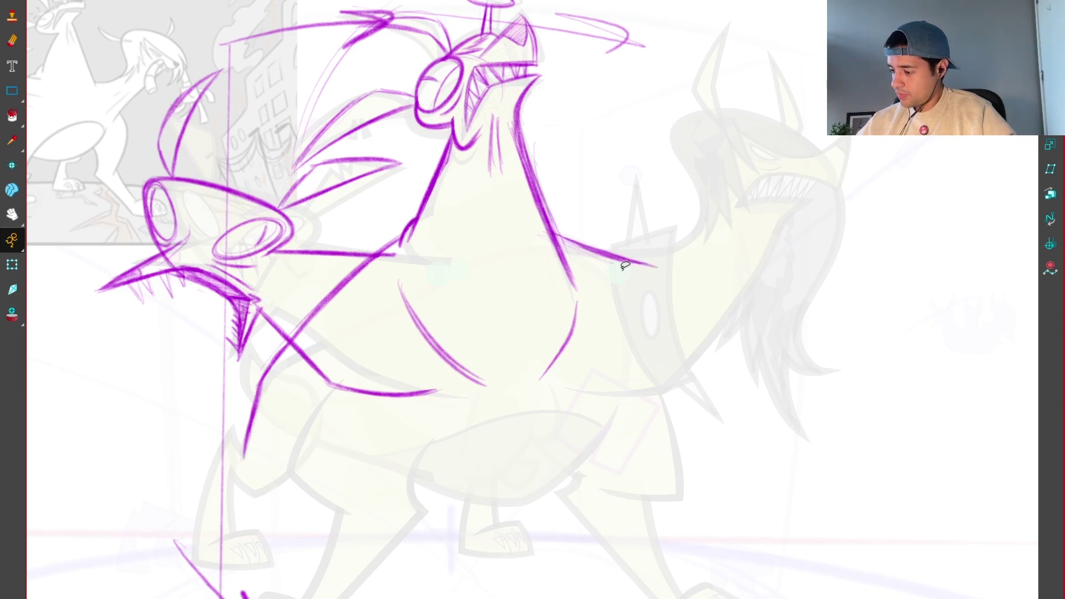
pyautogui.scroll(2, 814, 394)
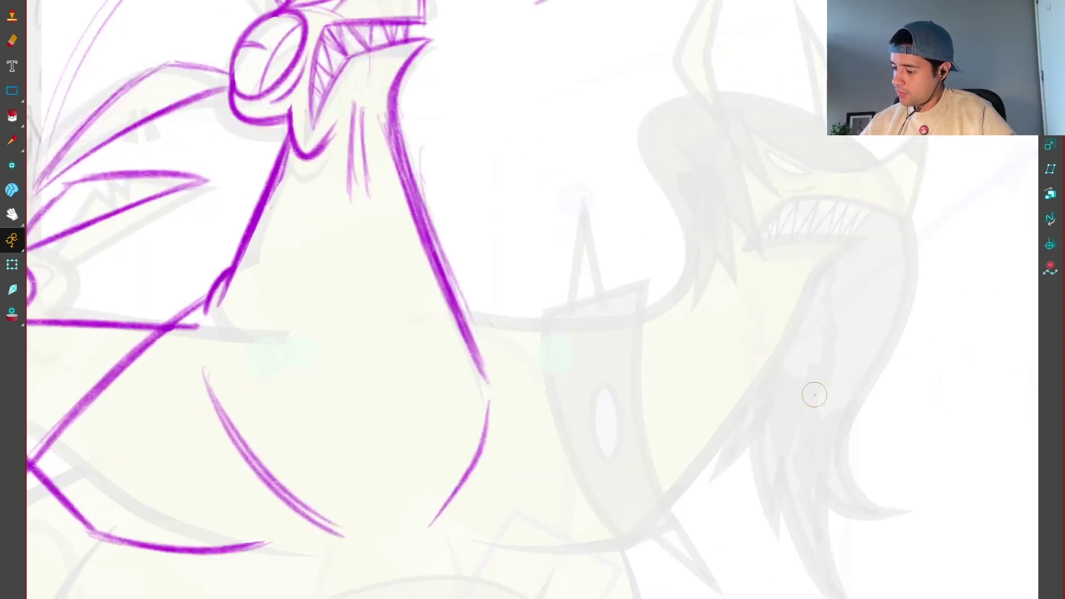
pyautogui.moveTo(814, 395)
pyautogui.mouseDown()
pyautogui.moveTo(523, 320)
pyautogui.moveTo(454, 222)
pyautogui.moveTo(463, 450)
pyautogui.mouseUp()
pyautogui.moveTo(458, 163); pyautogui.dragTo(484, 443)
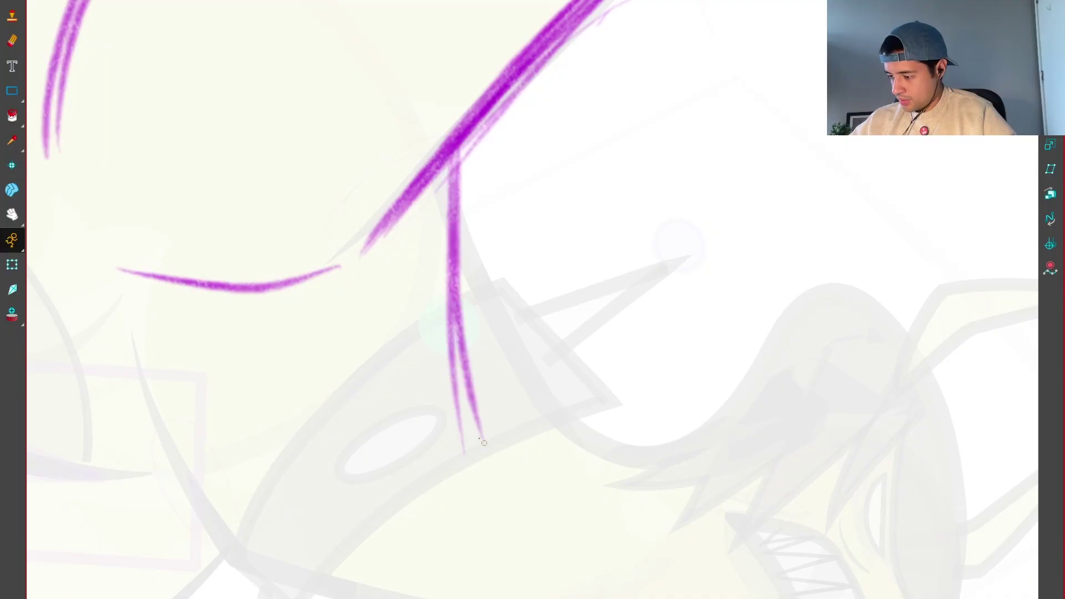
pyautogui.hotkey('ctrl', 'z')
pyautogui.moveTo(458, 119)
pyautogui.mouseDown()
pyautogui.moveTo(488, 443)
pyautogui.moveTo(737, 508)
pyautogui.moveTo(665, 488)
pyautogui.mouseUp()
pyautogui.moveTo(547, 416); pyautogui.dragTo(623, 283)
pyautogui.hotkey('ctrl', 'z')
pyautogui.moveTo(502, 416); pyautogui.dragTo(623, 233)
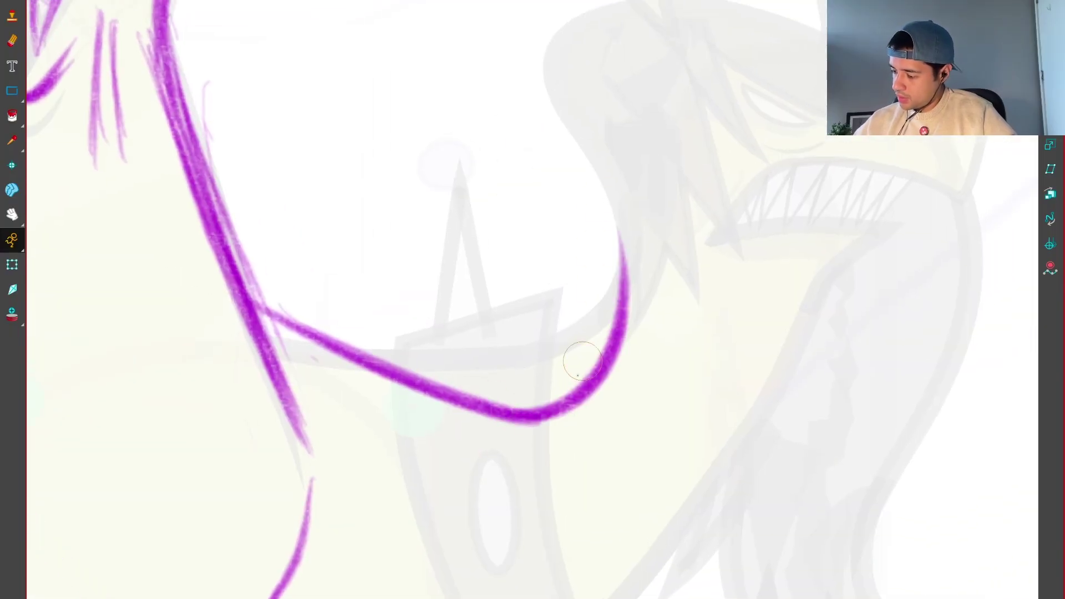
pyautogui.moveTo(578, 375); pyautogui.dragTo(624, 156)
# Step: Outline the back of the right head's hair and curve it over the crown toward the forehead
pyautogui.moveTo(577, 118)
pyautogui.mouseDown()
pyautogui.moveTo(516, 389)
pyautogui.moveTo(469, 213)
pyautogui.mouseUp()
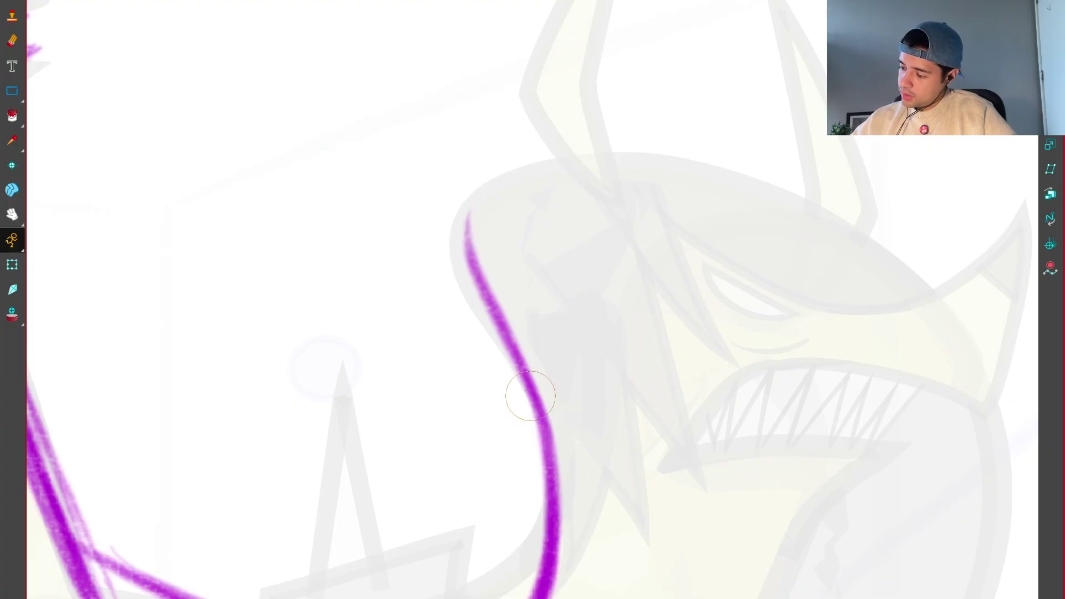
pyautogui.hotkey('ctrl', 'z')
pyautogui.moveTo(524, 377)
pyautogui.mouseDown()
pyautogui.moveTo(485, 174)
pyautogui.moveTo(631, 163)
pyautogui.mouseUp()
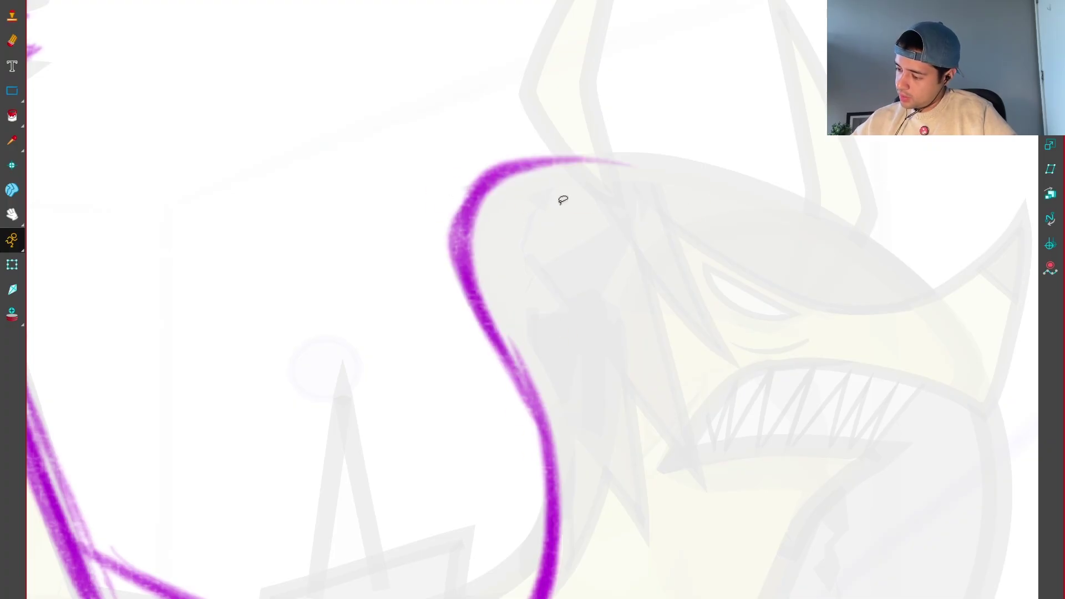
pyautogui.hotkey('ctrl', 'z')
pyautogui.moveTo(471, 297)
pyautogui.mouseDown()
pyautogui.moveTo(476, 185)
pyautogui.moveTo(721, 167)
pyautogui.mouseUp()
pyautogui.hotkey('ctrl', 'z')
pyautogui.moveTo(455, 271)
pyautogui.mouseDown()
pyautogui.moveTo(658, 153)
pyautogui.moveTo(742, 184)
pyautogui.mouseUp()
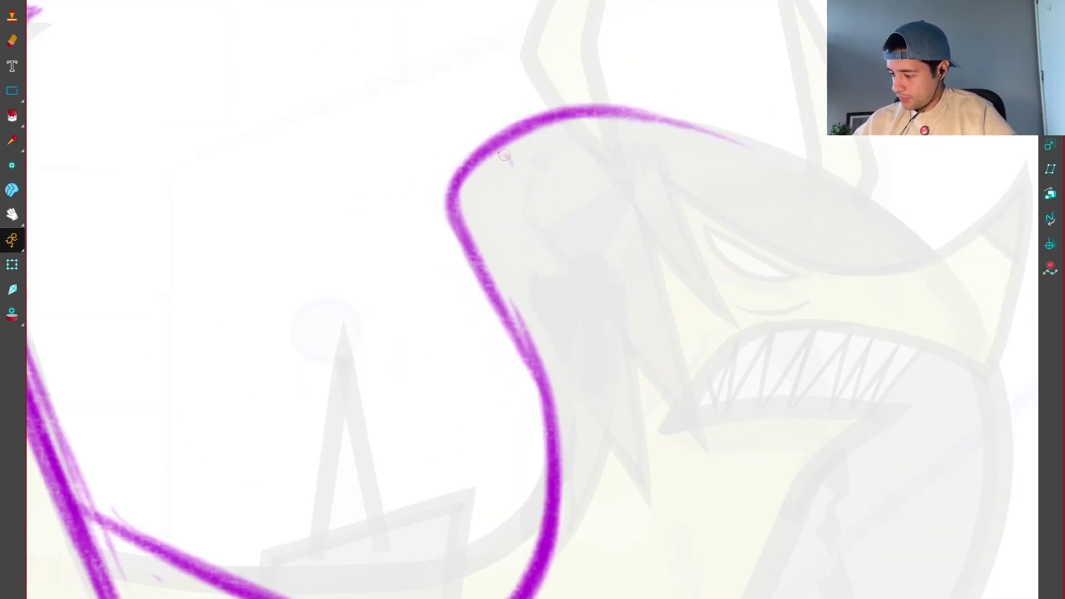
# Step: Thicken the contour running from the back of the right head's hair down into the neck
pyautogui.moveTo(508, 158)
pyautogui.mouseDown()
pyautogui.moveTo(500, 294)
pyautogui.moveTo(459, 197)
pyautogui.moveTo(520, 326)
pyautogui.moveTo(556, 460)
pyautogui.mouseUp()
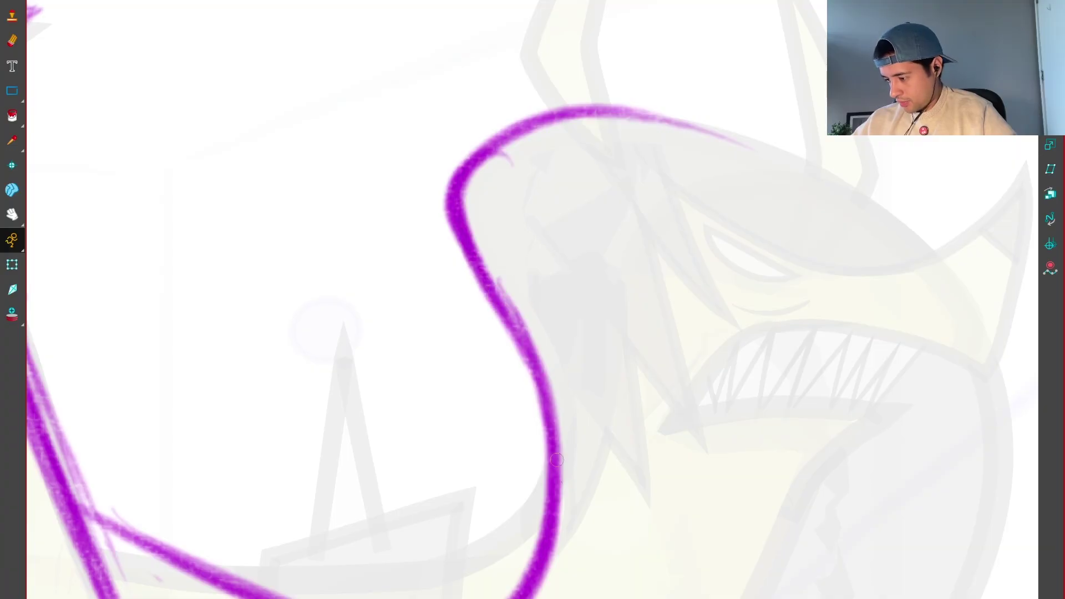
pyautogui.scroll(-5, 557, 459)
pyautogui.scroll(6, 642, 527)
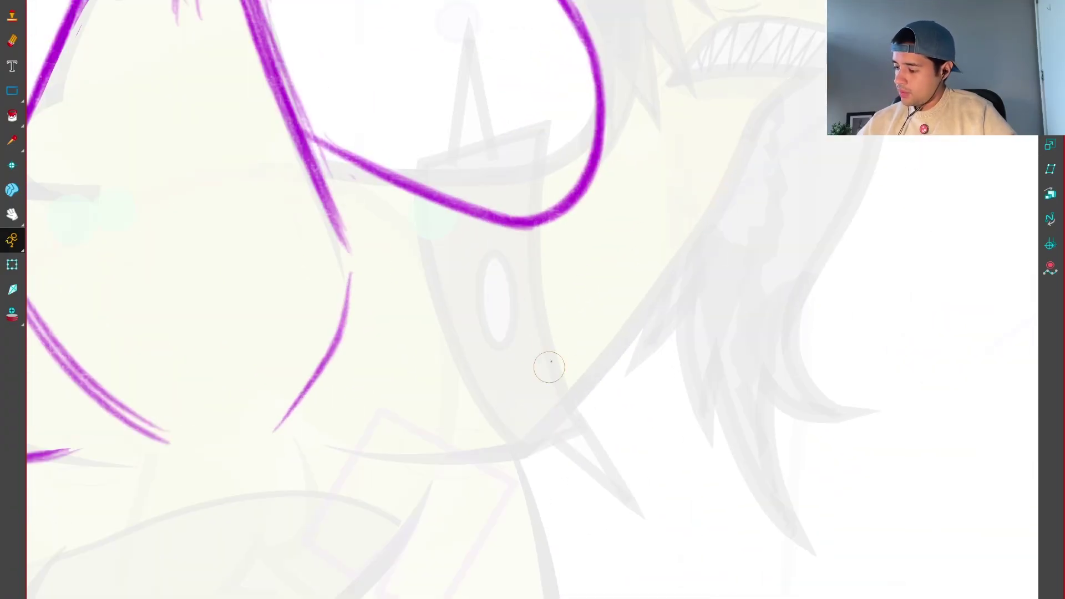
# Step: Sketch the base of the right neck as a shallow, thick curve extending outward from the chest
pyautogui.moveTo(334, 434)
pyautogui.mouseDown()
pyautogui.moveTo(516, 479)
pyautogui.moveTo(576, 477)
pyautogui.moveTo(355, 457)
pyautogui.moveTo(555, 476)
pyautogui.mouseUp()
pyautogui.hotkey('ctrl', 'z')
pyautogui.moveTo(302, 446)
pyautogui.mouseDown()
pyautogui.moveTo(347, 459)
pyautogui.moveTo(593, 435)
pyautogui.moveTo(602, 449)
pyautogui.mouseUp()
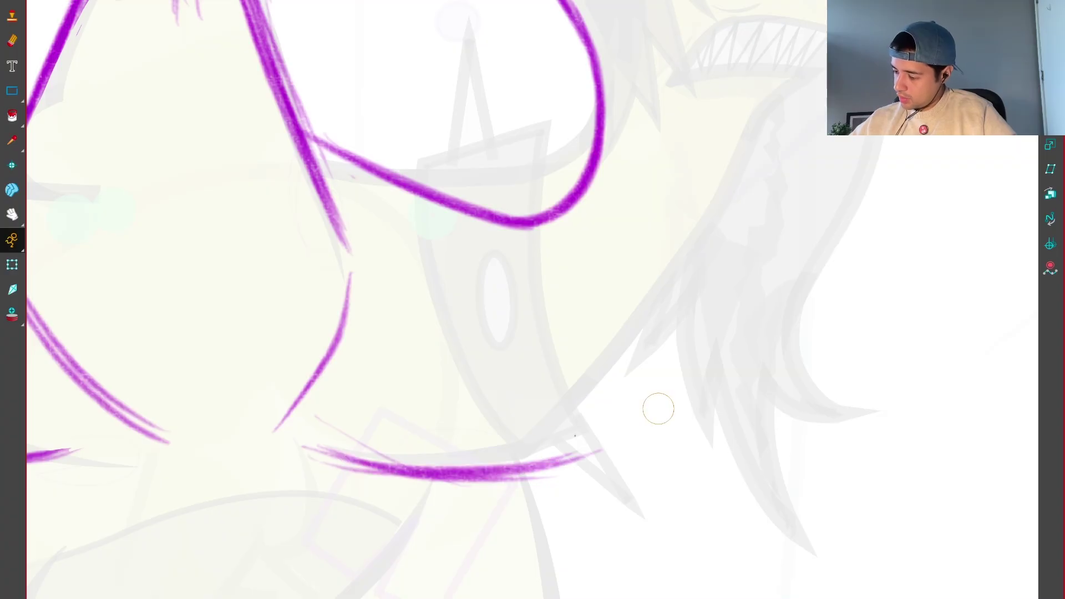
pyautogui.moveTo(357, 456); pyautogui.dragTo(599, 452)
# Step: Try a cross-section ellipse on the right neck and sweep its front contour steeply up toward the head
pyautogui.moveTo(438, 203)
pyautogui.mouseDown()
pyautogui.moveTo(521, 234)
pyautogui.moveTo(557, 446)
pyautogui.moveTo(560, 260)
pyautogui.mouseUp()
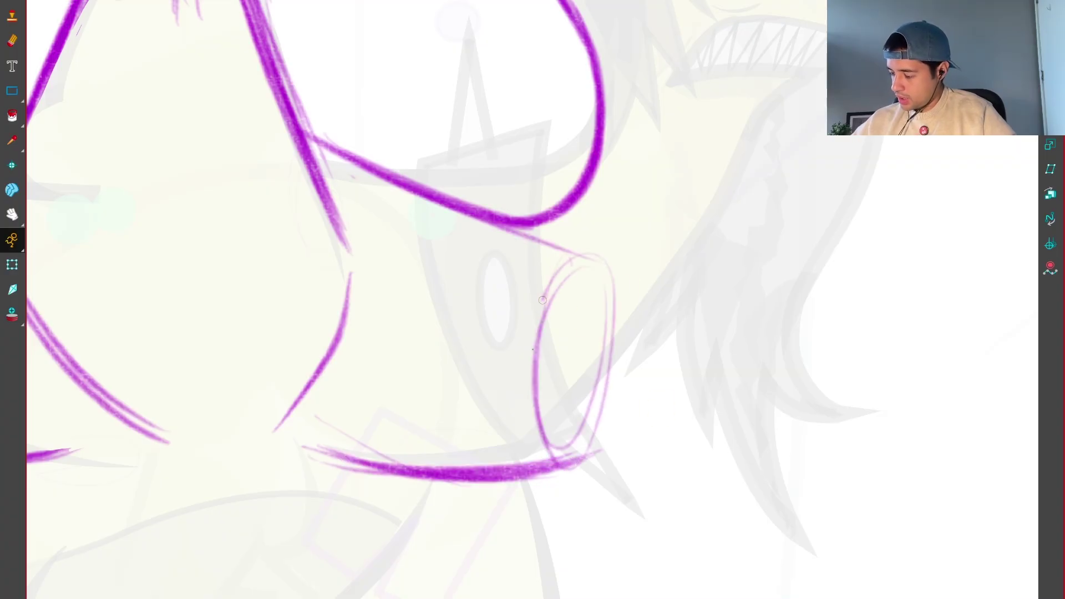
pyautogui.hotkey('ctrl', 'z')
pyautogui.moveTo(585, 453)
pyautogui.mouseDown()
pyautogui.moveTo(513, 501)
pyautogui.moveTo(672, 178)
pyautogui.mouseUp()
pyautogui.hotkey('ctrl', 'z')
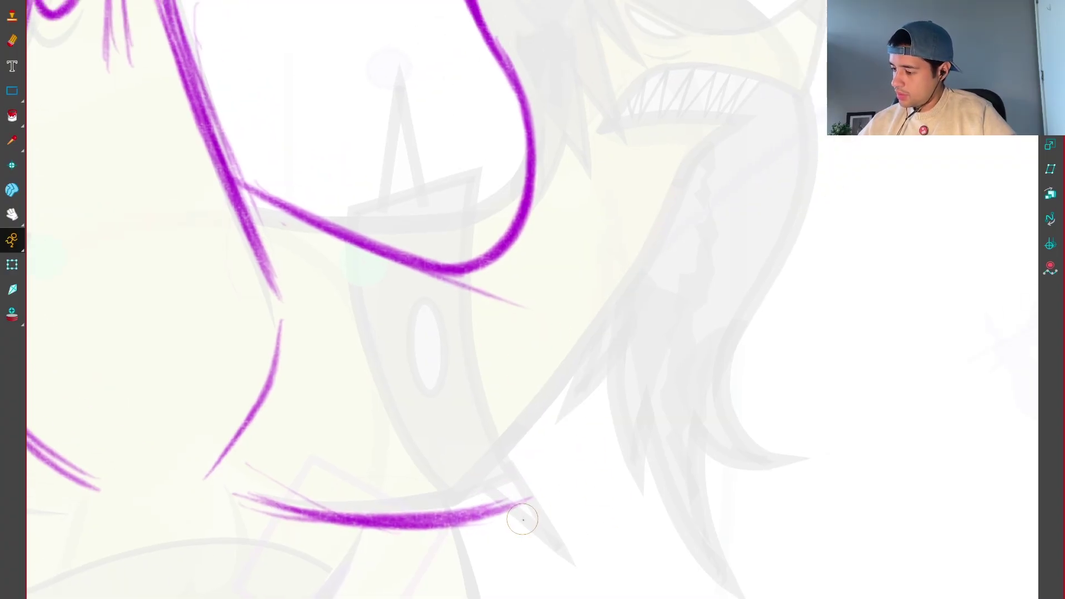
pyautogui.moveTo(528, 504)
pyautogui.mouseDown()
pyautogui.moveTo(633, 357)
pyautogui.moveTo(668, 185)
pyautogui.mouseUp()
pyautogui.hotkey('ctrl', 'z')
pyautogui.moveTo(535, 501)
pyautogui.mouseDown()
pyautogui.moveTo(643, 143)
pyautogui.moveTo(588, 410)
pyautogui.mouseUp()
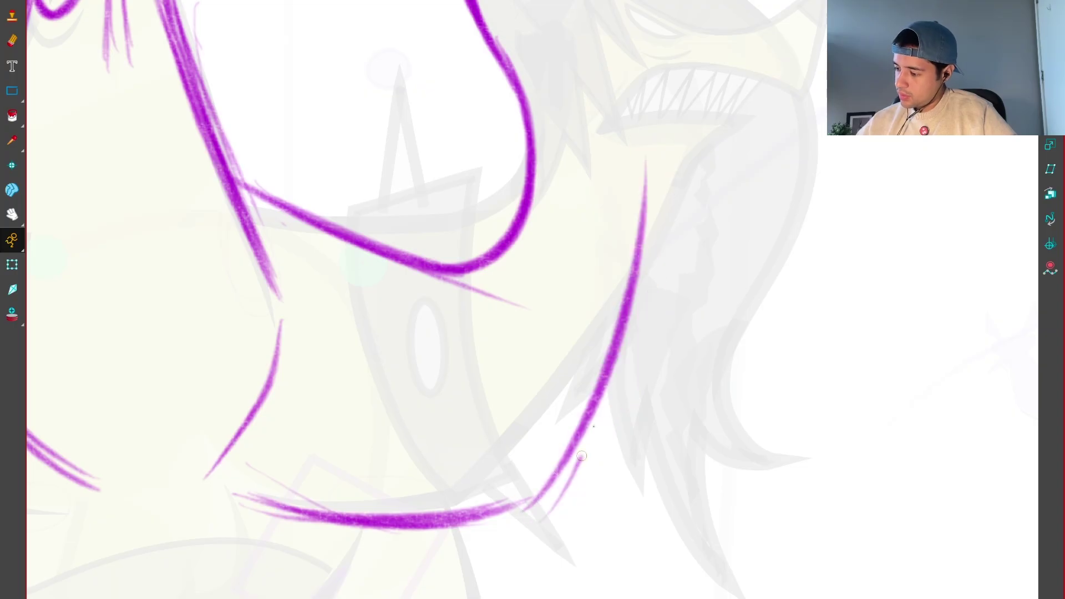
pyautogui.moveTo(582, 455); pyautogui.dragTo(638, 128)
# Step: Delete the right neck's upper and lower contours, keeping the curve over the back of the hair
pyautogui.scroll(-5, 631, 111)
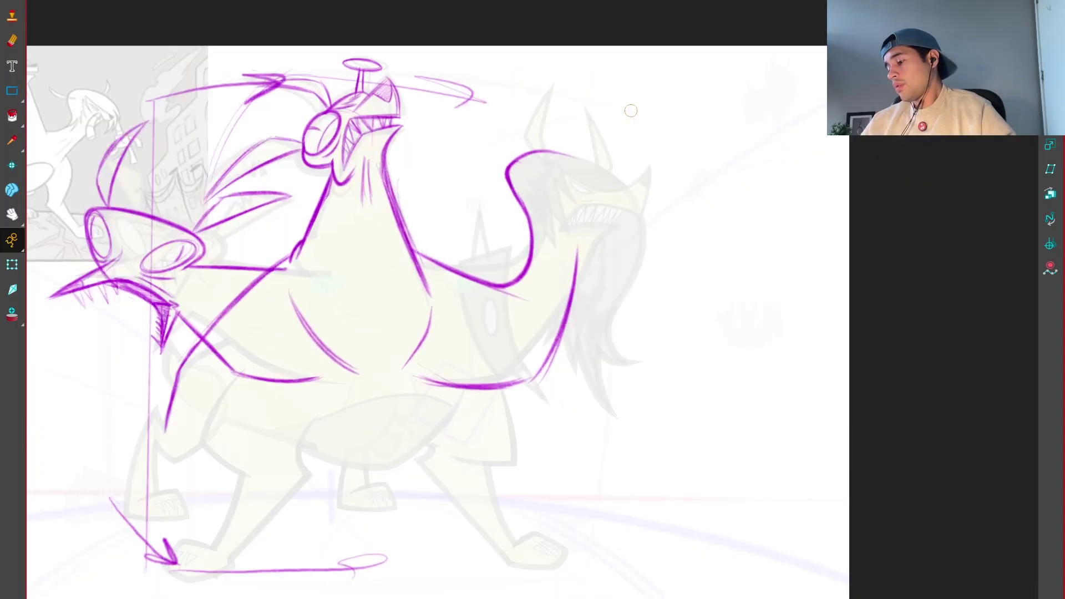
pyautogui.scroll(-3, 630, 110)
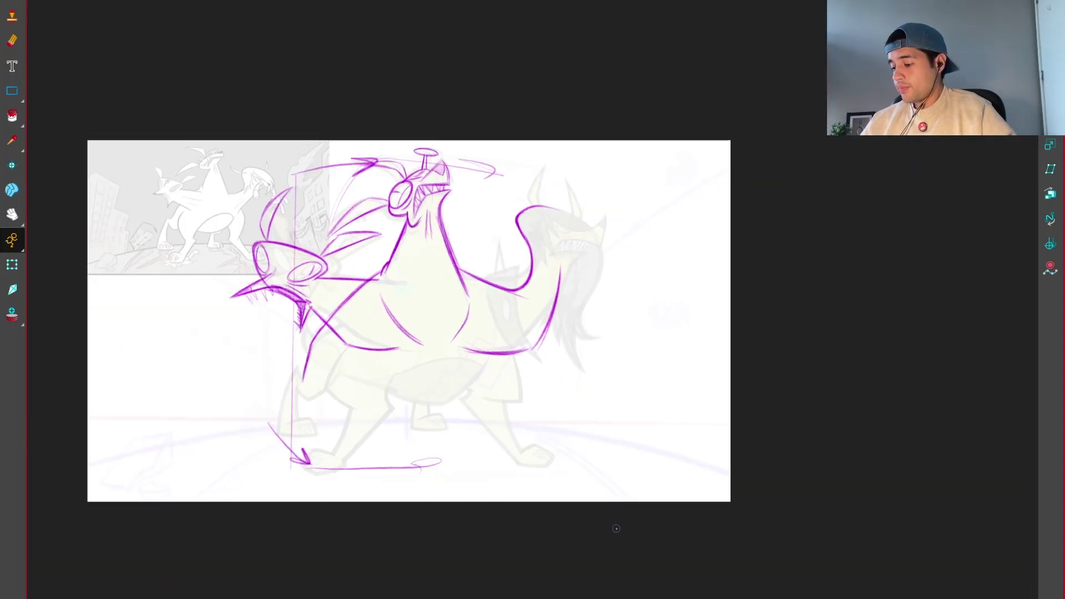
pyautogui.scroll(4, 699, 489)
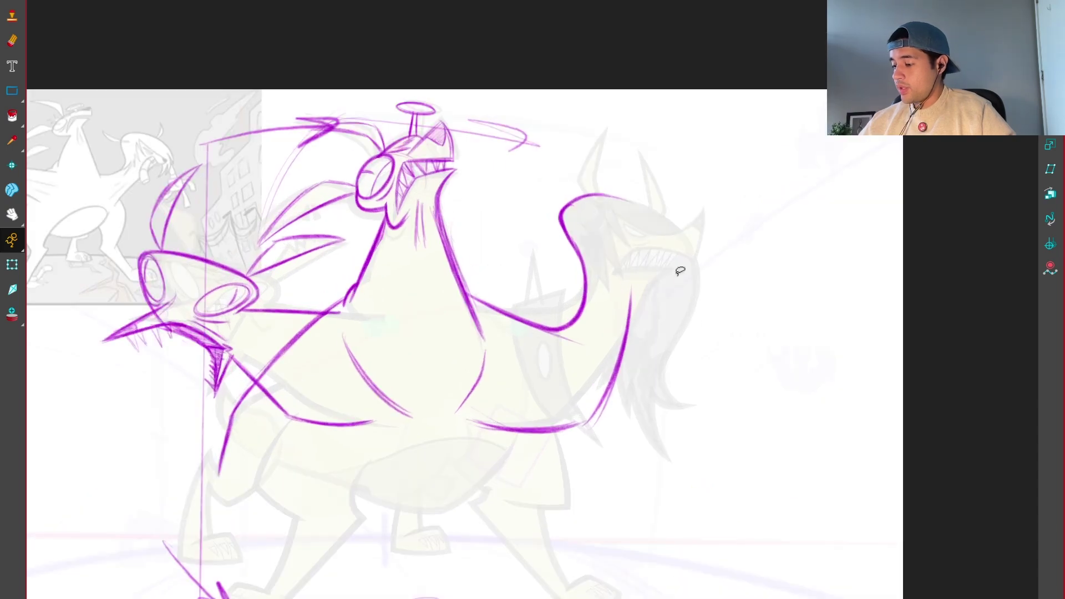
pyautogui.moveTo(680, 270); pyautogui.dragTo(666, 222)
pyautogui.scroll(3, 644, 460)
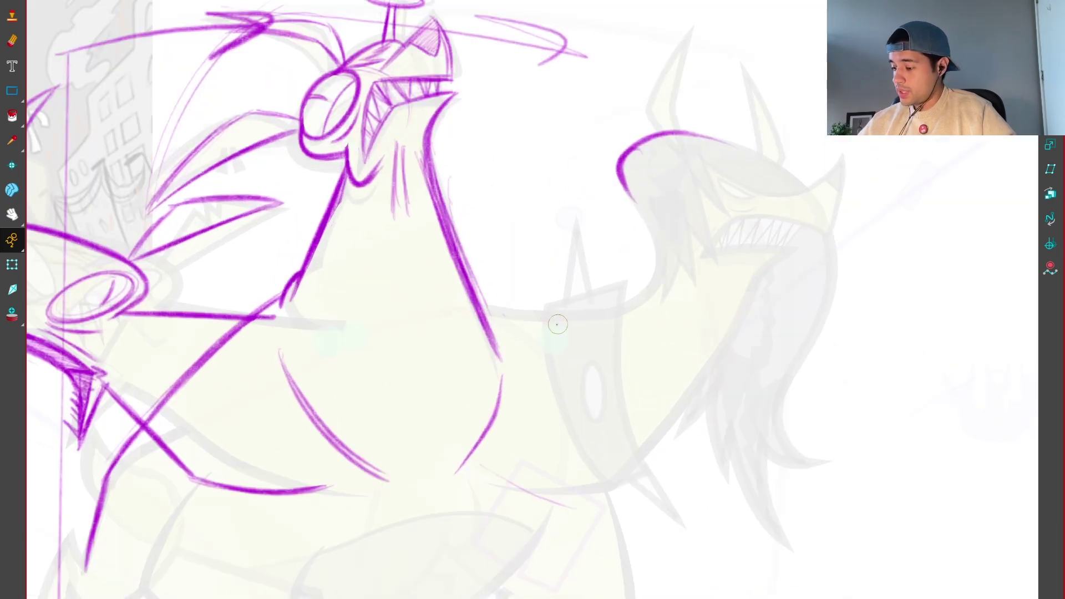
pyautogui.scroll(-2, 527, 272)
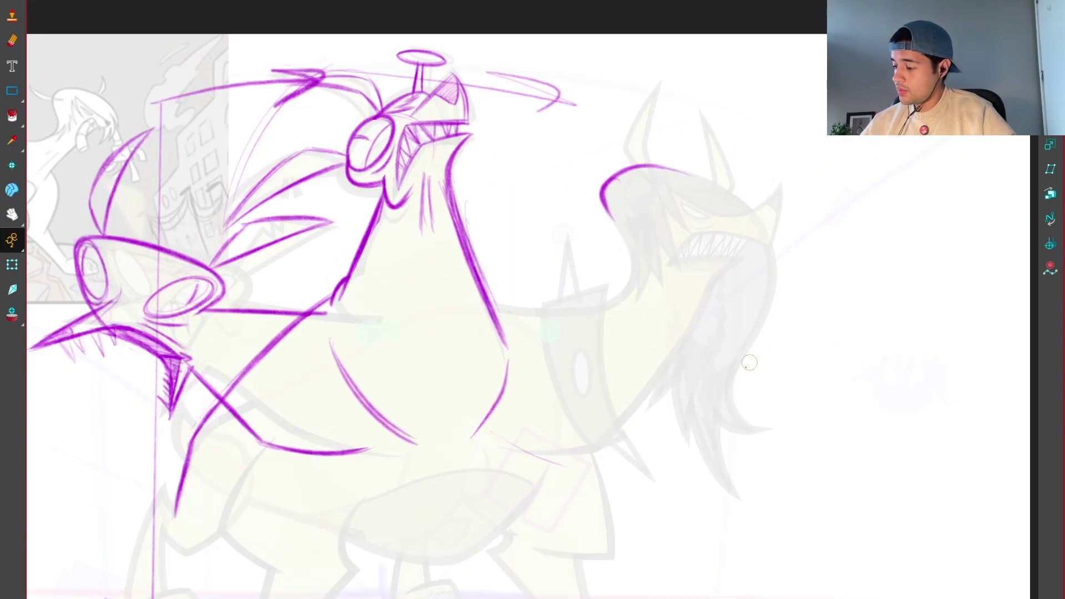
# Step: Redraw the right neck's underside as a nearly straight diagonal rising from the chest to the right head's jaw
pyautogui.moveTo(680, 455)
pyautogui.mouseDown()
pyautogui.moveTo(688, 427)
pyautogui.moveTo(788, 436)
pyautogui.moveTo(673, 436)
pyautogui.mouseUp()
pyautogui.scroll(2, 592, 453)
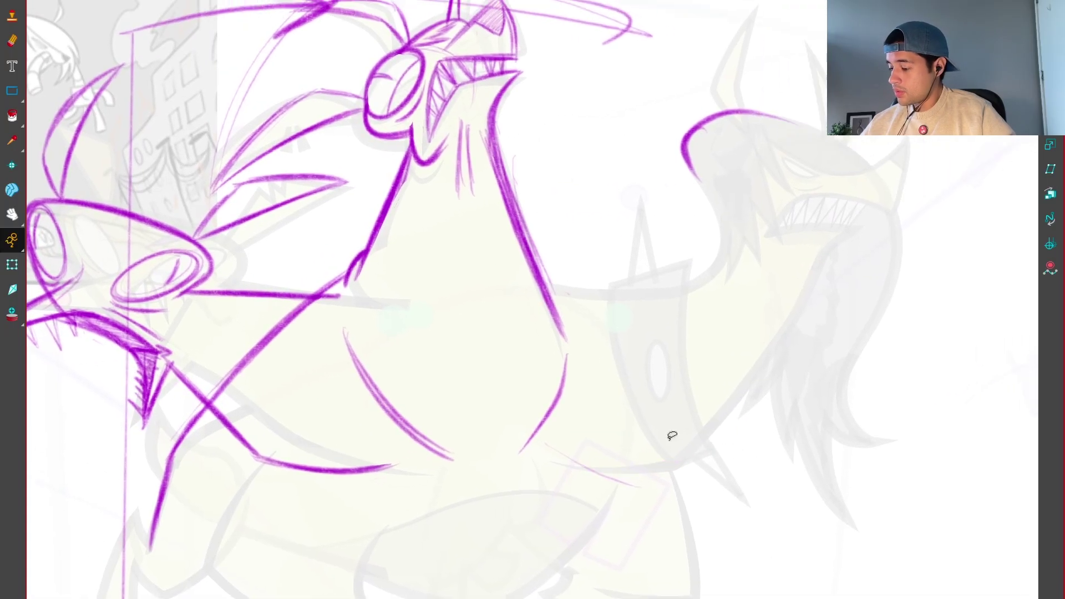
pyautogui.moveTo(641, 480)
pyautogui.mouseDown()
pyautogui.moveTo(835, 256)
pyautogui.moveTo(726, 358)
pyautogui.moveTo(835, 258)
pyautogui.mouseUp()
pyautogui.hotkey('ctrl', 'z')
pyautogui.scroll(-2, 730, 418)
pyautogui.scroll(2, 687, 348)
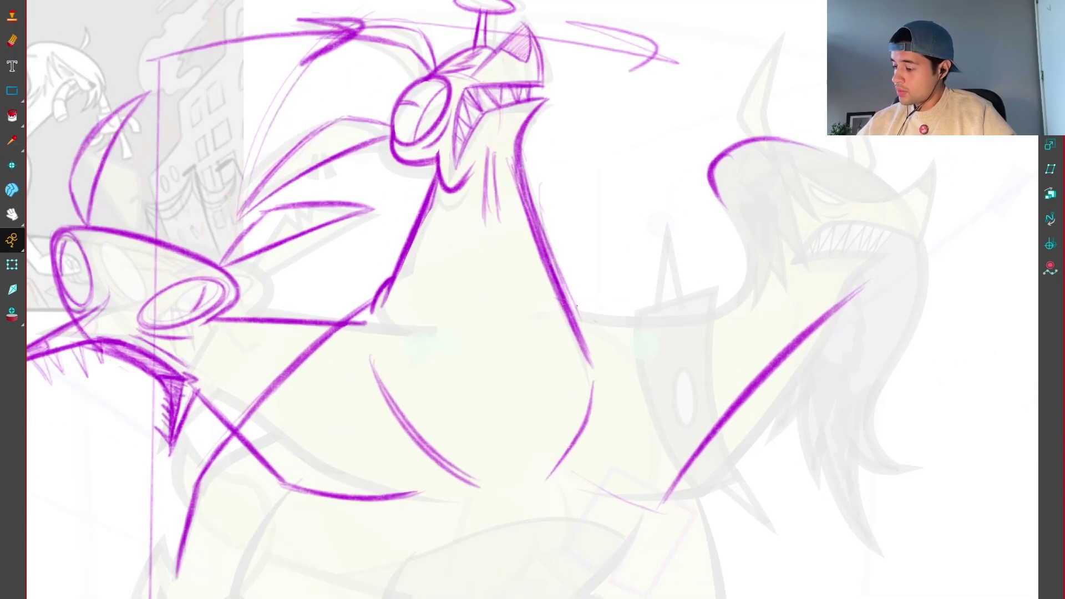
# Step: Redraw the right neck's upper contour from the middle neck, curving up to join the back of the hair
pyautogui.moveTo(569, 311); pyautogui.dragTo(724, 142)
pyautogui.keyDown('ctrl'); pyautogui.click(733, 202); pyautogui.keyUp('ctrl')
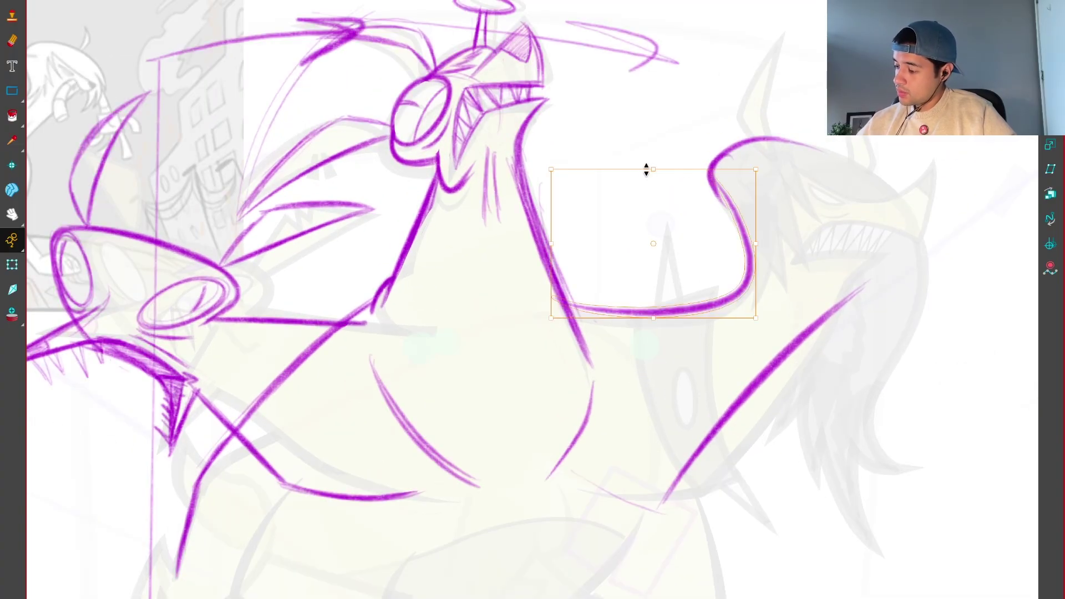
pyautogui.click(813, 348)
pyautogui.scroll(-3, 833, 364)
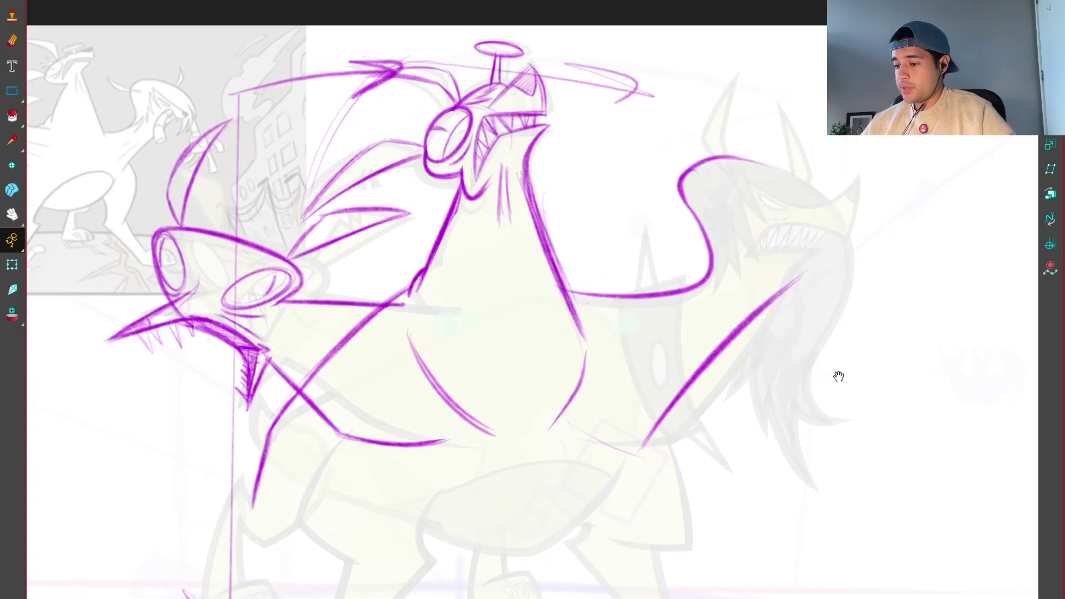
# Step: Add crease marks to the right neck and sketch the collar's top edge and two curved sides around it
pyautogui.scroll(2, 838, 376)
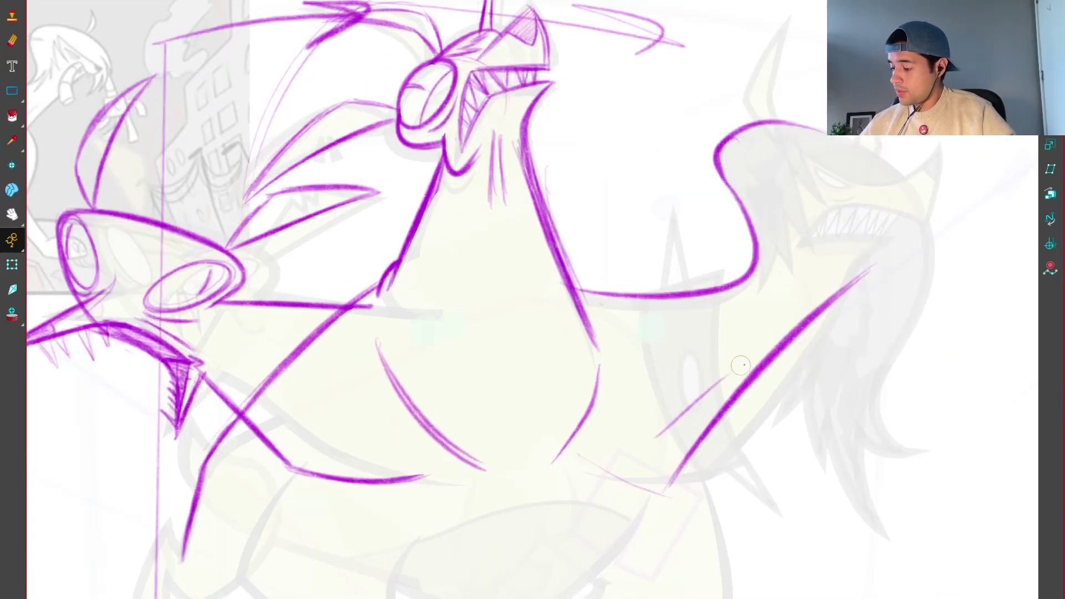
pyautogui.hscroll(3, 660, 491)
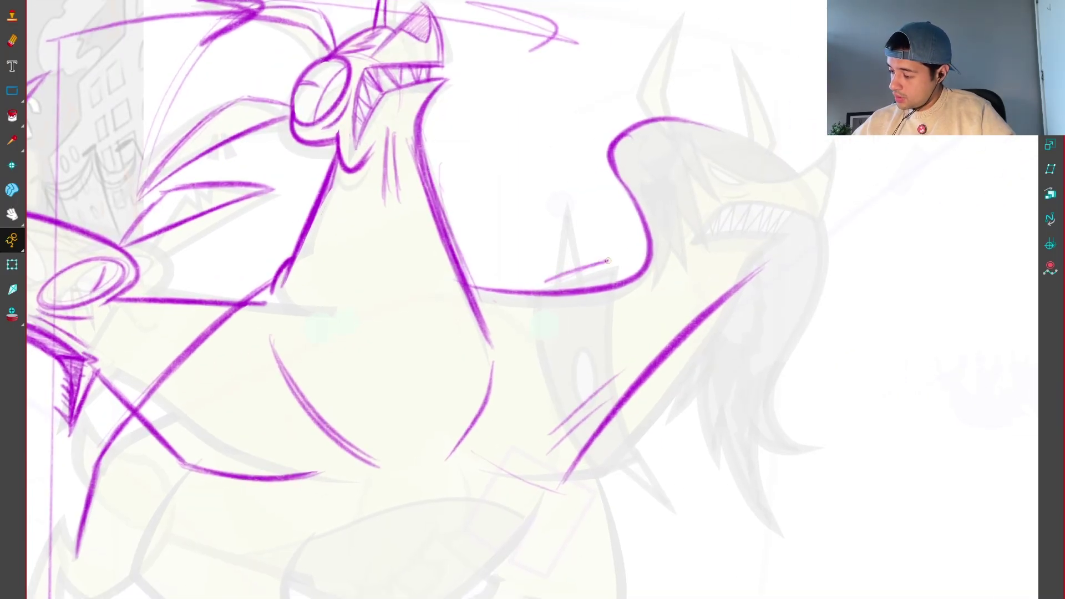
pyautogui.moveTo(551, 293); pyautogui.dragTo(638, 471)
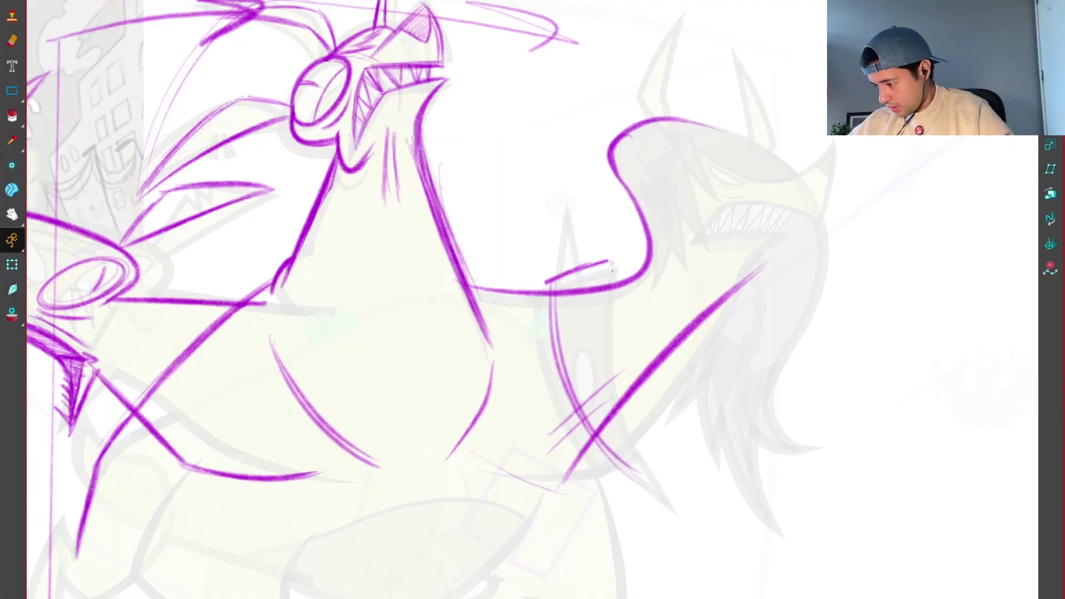
pyautogui.moveTo(612, 258)
pyautogui.mouseDown()
pyautogui.moveTo(635, 398)
pyautogui.moveTo(617, 325)
pyautogui.moveTo(665, 445)
pyautogui.mouseUp()
# Step: Highlight the right neck's upper and lower contours and compare their flow with the storyboard pose
pyautogui.moveTo(771, 367); pyautogui.dragTo(729, 376)
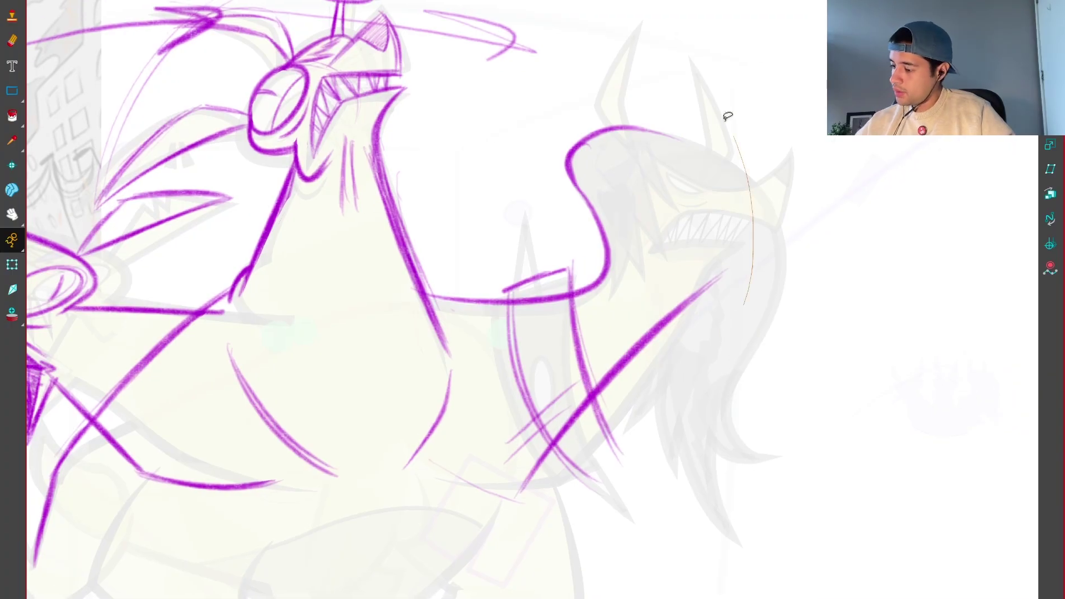
pyautogui.moveTo(725, 111); pyautogui.dragTo(782, 361)
pyautogui.scroll(-1, 785, 368)
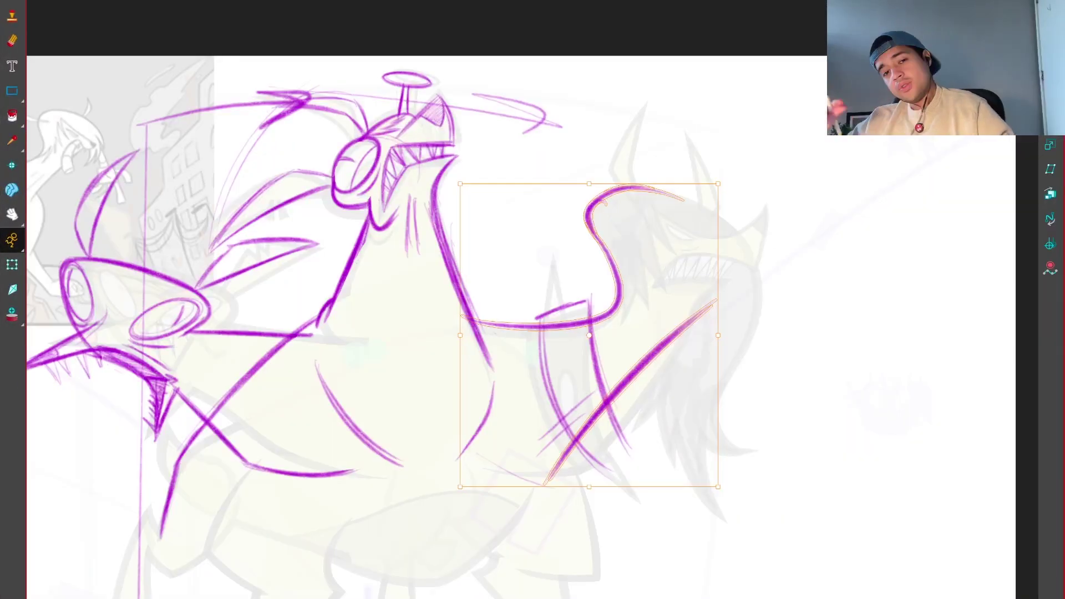
pyautogui.moveTo(797, 368); pyautogui.dragTo(783, 365)
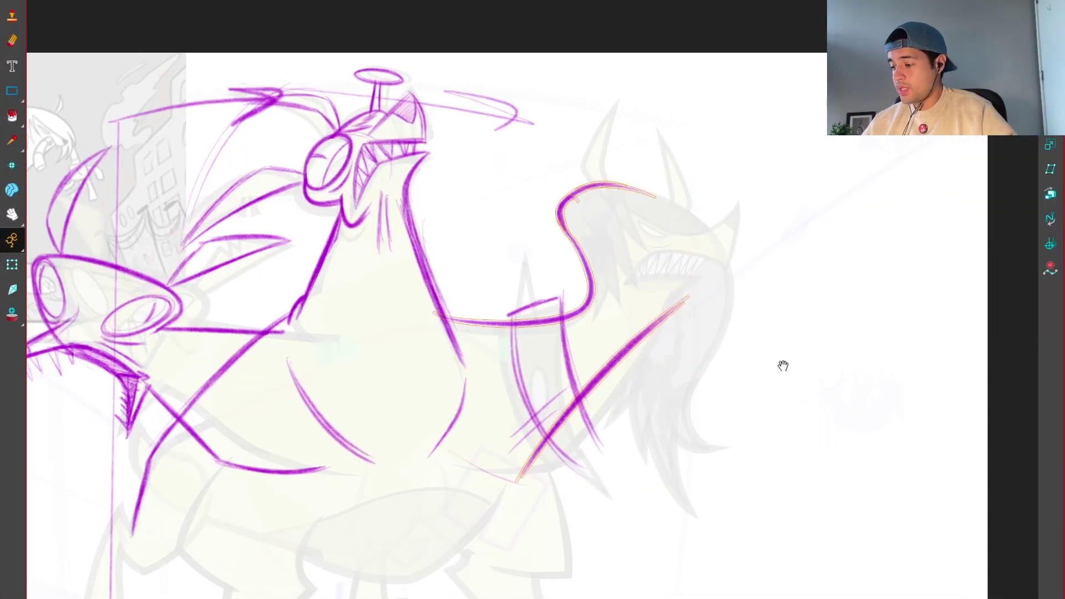
pyautogui.scroll(-3, 761, 394)
pyautogui.scroll(8, 563, 349)
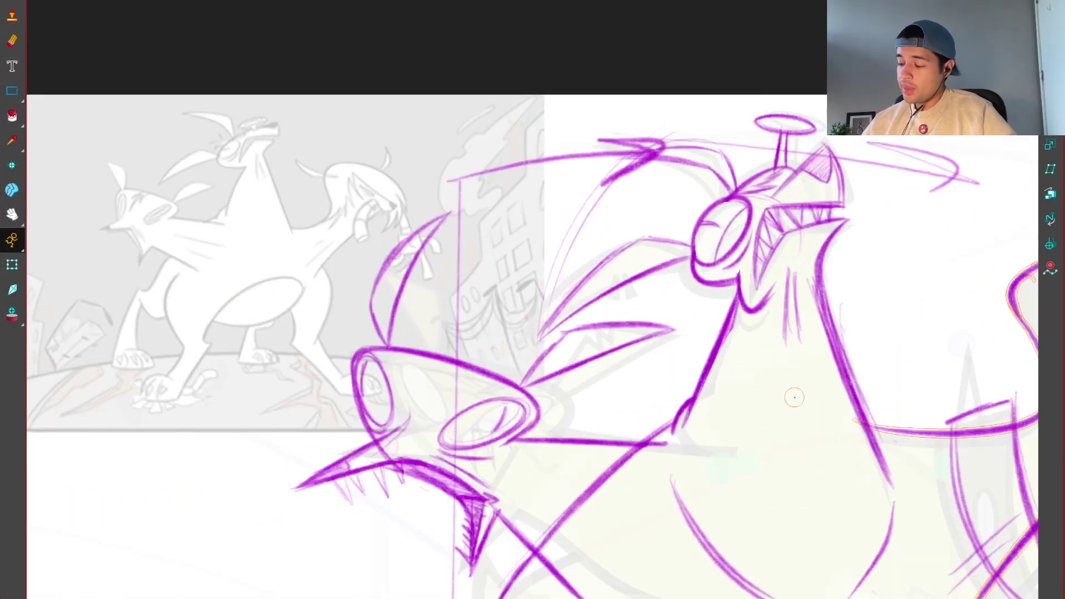
pyautogui.click(376, 233)
pyautogui.press('Escape')
# Step: Trace the tapered strand and square clasp hanging from the right head in the storyboard
pyautogui.scroll(-2, 538, 352)
pyautogui.scroll(5, 492, 111)
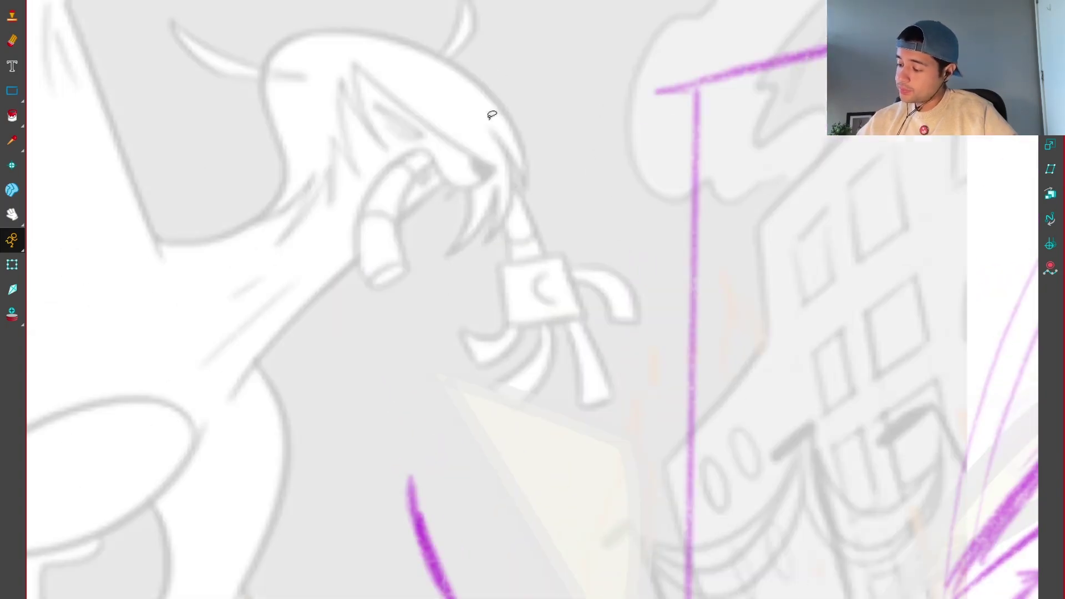
pyautogui.moveTo(498, 193)
pyautogui.mouseDown()
pyautogui.moveTo(511, 258)
pyautogui.moveTo(526, 199)
pyautogui.moveTo(552, 260)
pyautogui.mouseUp()
pyautogui.moveTo(483, 172)
pyautogui.mouseDown()
pyautogui.moveTo(508, 261)
pyautogui.moveTo(568, 233)
pyautogui.moveTo(500, 254)
pyautogui.moveTo(501, 329)
pyautogui.moveTo(590, 315)
pyautogui.mouseUp()
pyautogui.scroll(2, 499, 288)
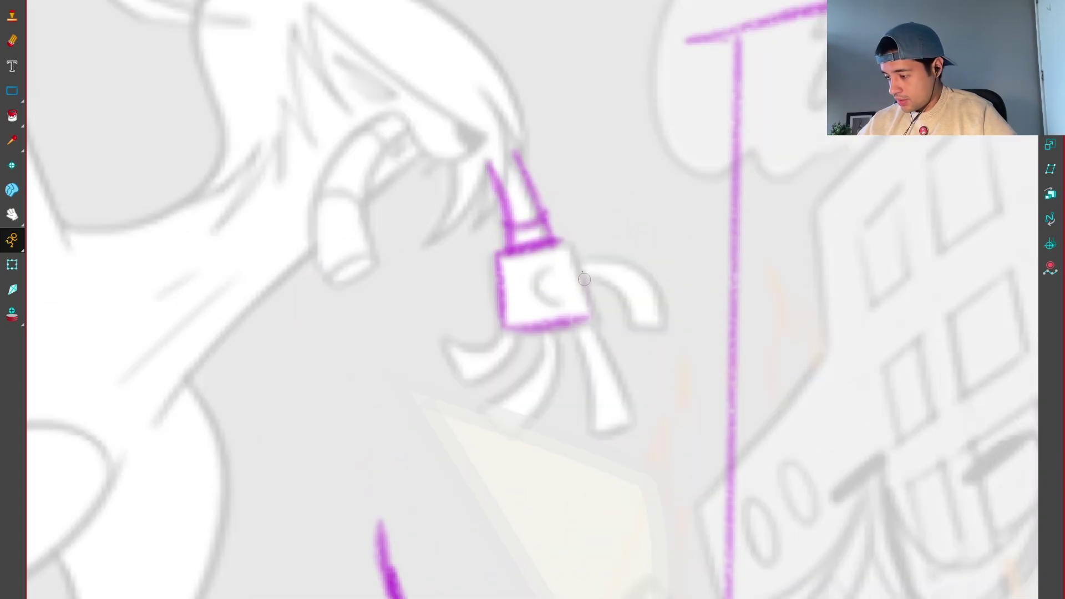
pyautogui.moveTo(575, 239); pyautogui.dragTo(593, 313)
# Step: Trace the loose strands fanning out below and beside the square clasp in the storyboard
pyautogui.moveTo(555, 265); pyautogui.dragTo(589, 430)
pyautogui.moveTo(580, 311)
pyautogui.mouseDown()
pyautogui.moveTo(638, 419)
pyautogui.moveTo(590, 433)
pyautogui.mouseUp()
pyautogui.moveTo(547, 331)
pyautogui.mouseDown()
pyautogui.moveTo(532, 366)
pyautogui.moveTo(491, 396)
pyautogui.moveTo(507, 433)
pyautogui.moveTo(461, 383)
pyautogui.moveTo(447, 343)
pyautogui.mouseUp()
pyautogui.moveTo(446, 342)
pyautogui.mouseDown()
pyautogui.moveTo(487, 347)
pyautogui.moveTo(522, 328)
pyautogui.mouseUp()
pyautogui.moveTo(589, 260)
pyautogui.mouseDown()
pyautogui.moveTo(663, 299)
pyautogui.moveTo(671, 332)
pyautogui.mouseUp()
pyautogui.moveTo(669, 294); pyautogui.dragTo(586, 260)
# Step: Trace the banded, curved strand under the storyboard head's mouth and select it together with the clasp tracing
pyautogui.press('1')
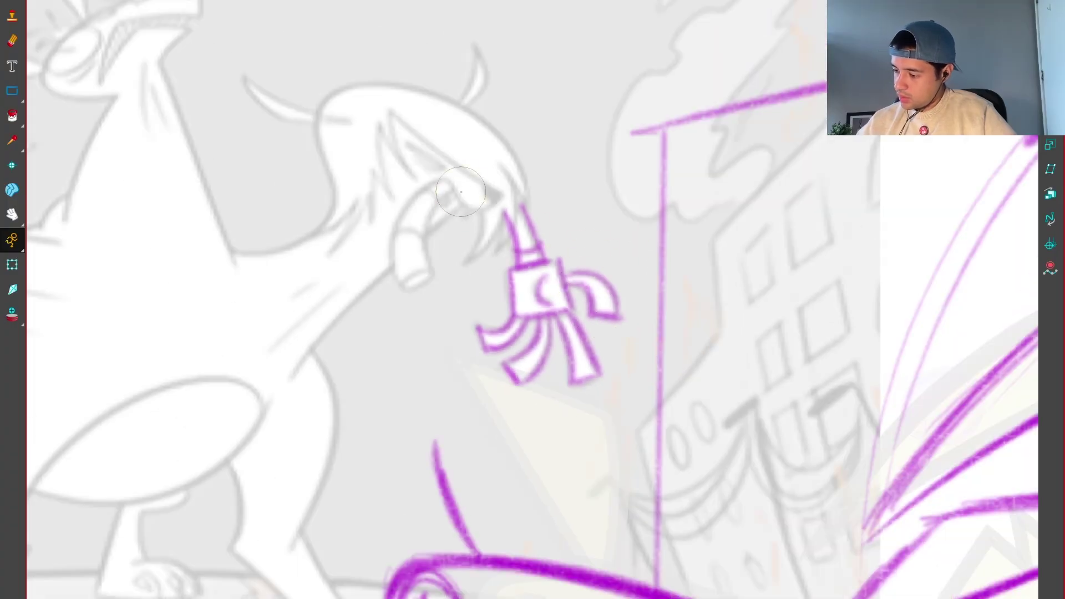
pyautogui.moveTo(460, 191)
pyautogui.mouseDown()
pyautogui.moveTo(430, 275)
pyautogui.moveTo(399, 294)
pyautogui.moveTo(446, 188)
pyautogui.mouseUp()
pyautogui.moveTo(399, 255); pyautogui.dragTo(444, 200)
pyautogui.moveTo(616, 410)
pyautogui.mouseDown()
pyautogui.moveTo(561, 161)
pyautogui.moveTo(610, 347)
pyautogui.mouseUp()
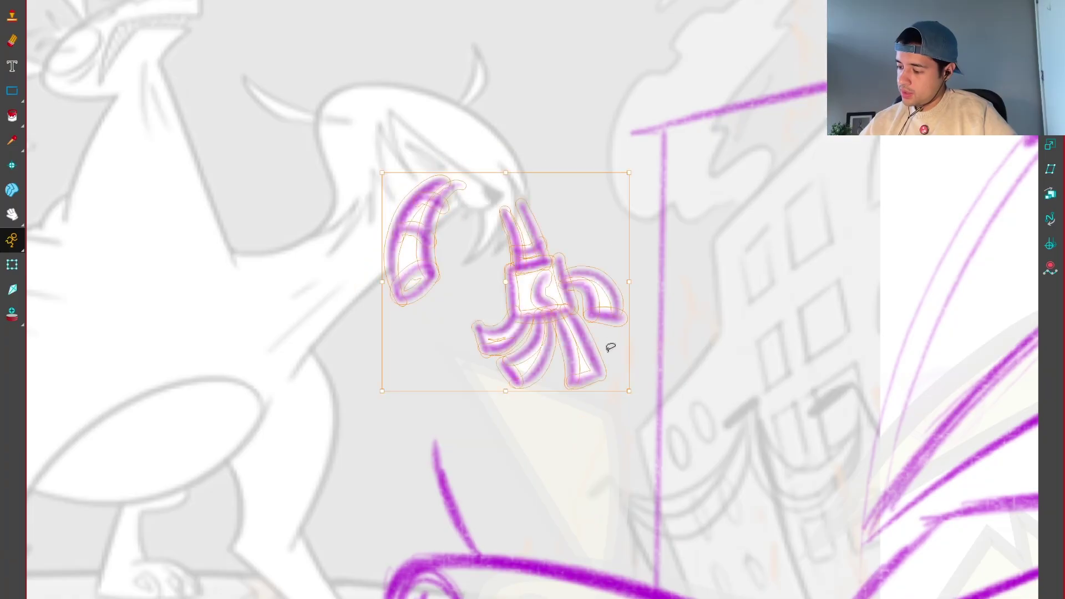
# Step: Move the traced strand and clasp from the storyboard onto the large drawing's right head
pyautogui.press('1')
pyautogui.moveTo(558, 286); pyautogui.dragTo(237, 221)
pyautogui.click(582, 155)
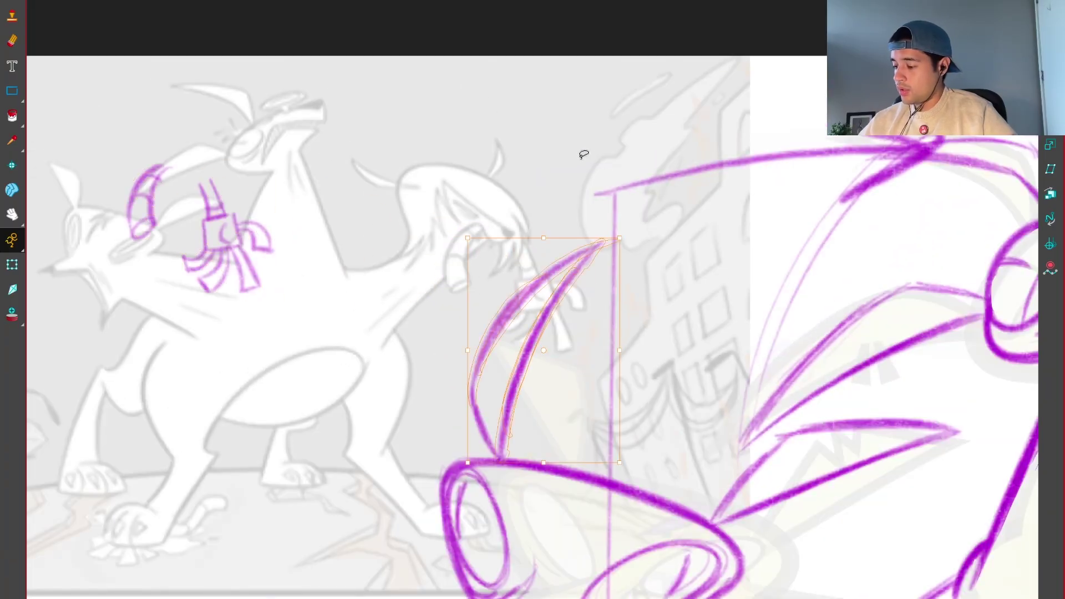
pyautogui.press('1')
pyautogui.press('1')
pyautogui.moveTo(566, 345); pyautogui.dragTo(227, 159)
pyautogui.moveTo(64, 39)
pyautogui.mouseDown()
pyautogui.moveTo(108, 94)
pyautogui.moveTo(809, 305)
pyautogui.mouseUp()
# Step: Enlarge the traced strand and clasp and position them below the right head's mouth
pyautogui.press('2')
pyautogui.moveTo(659, 237); pyautogui.dragTo(687, 222)
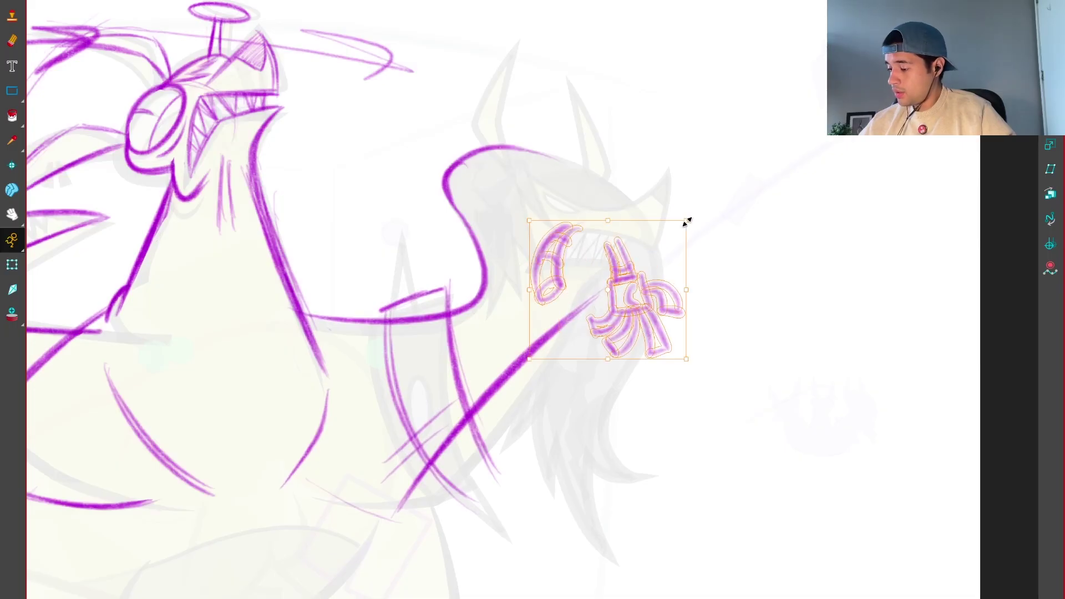
pyautogui.moveTo(636, 280); pyautogui.dragTo(650, 295)
pyautogui.moveTo(688, 240); pyautogui.dragTo(721, 219)
pyautogui.moveTo(648, 289); pyautogui.dragTo(649, 323)
# Step: Select the curved strand on its own and adjust its placement under the mouth corner
pyautogui.press('2')
pyautogui.moveTo(613, 247); pyautogui.dragTo(606, 308)
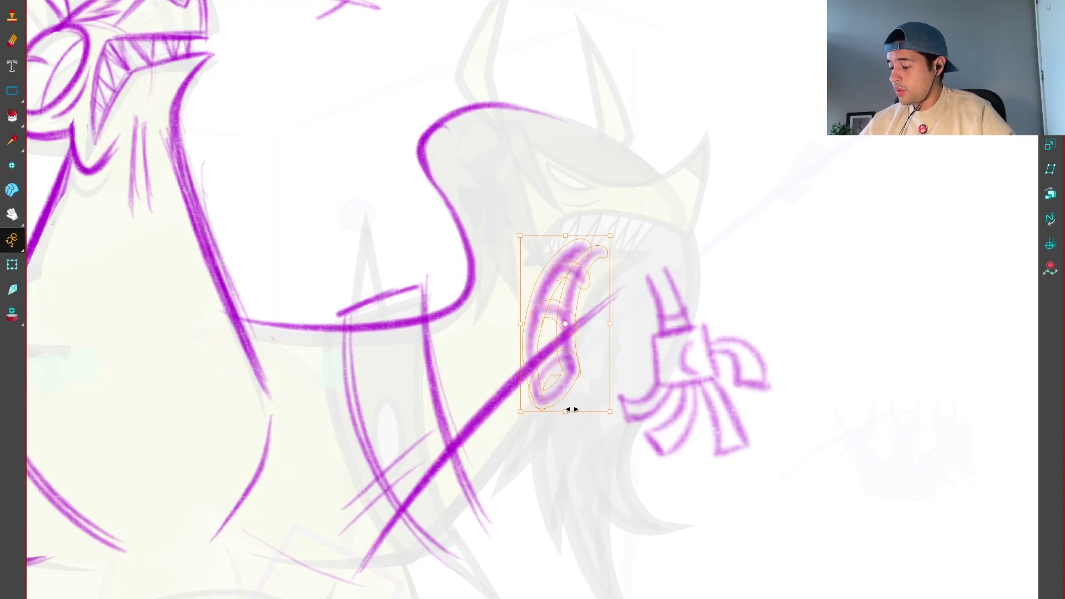
pyautogui.click(570, 409)
# Step: Sketch the right head's upper mouth edge, arching up from the corner and sloping down to the snout's front
pyautogui.press('2')
pyautogui.press('2')
pyautogui.moveTo(292, 426); pyautogui.dragTo(441, 244)
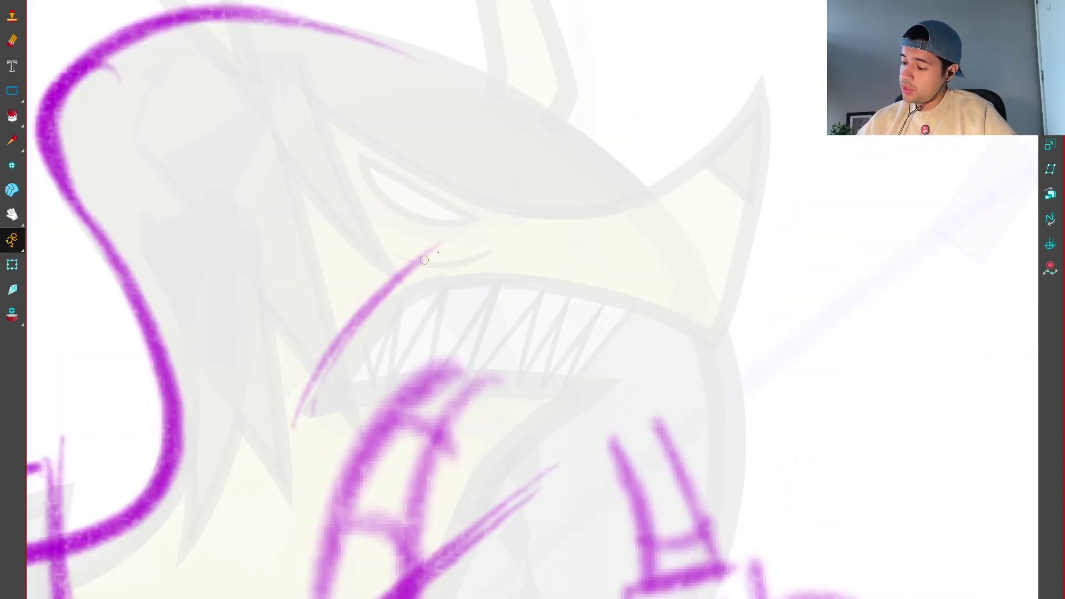
pyautogui.moveTo(311, 386); pyautogui.dragTo(446, 240)
pyautogui.moveTo(391, 260); pyautogui.dragTo(521, 279)
pyautogui.moveTo(438, 242); pyautogui.dragTo(649, 352)
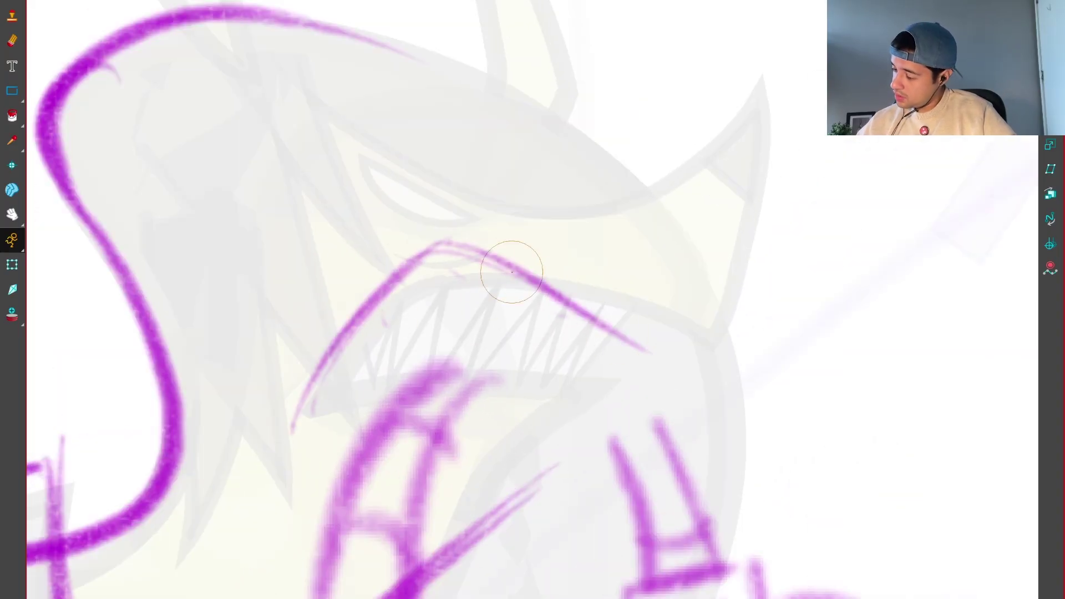
pyautogui.moveTo(478, 241); pyautogui.dragTo(676, 396)
pyautogui.moveTo(511, 250); pyautogui.dragTo(713, 403)
# Step: Draw the snout's front edge up to a sharp tip and sweep its top contour back to the brow
pyautogui.moveTo(582, 325)
pyautogui.mouseDown()
pyautogui.moveTo(680, 393)
pyautogui.moveTo(768, 235)
pyautogui.mouseUp()
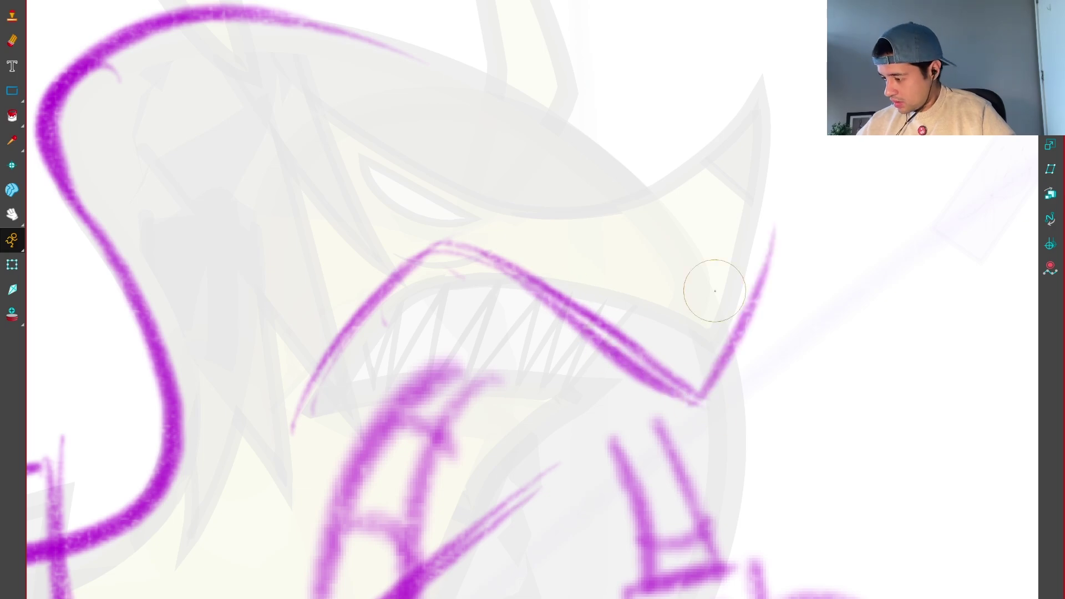
pyautogui.moveTo(694, 389); pyautogui.dragTo(784, 178)
pyautogui.press('c')
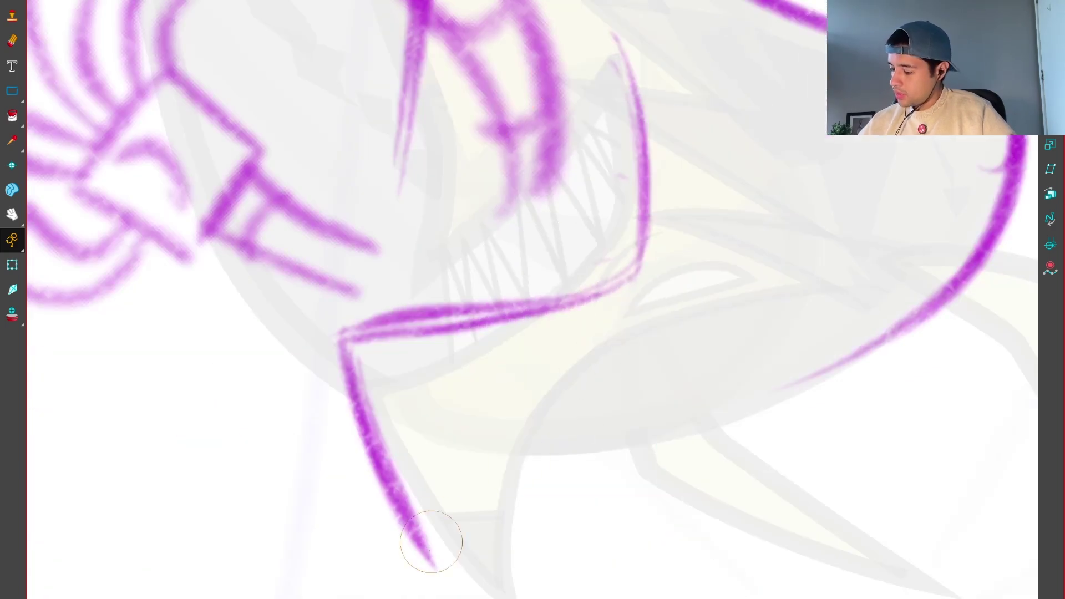
pyautogui.moveTo(430, 551)
pyautogui.mouseDown()
pyautogui.moveTo(632, 326)
pyautogui.moveTo(721, 317)
pyautogui.moveTo(779, 281)
pyautogui.mouseUp()
pyautogui.press('4')
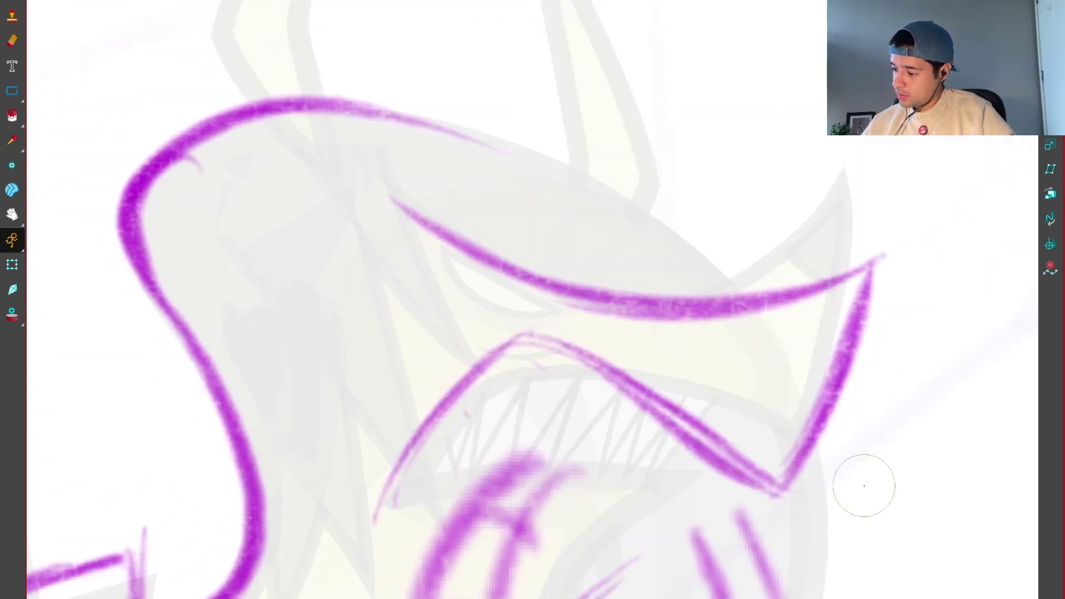
pyautogui.press('4')
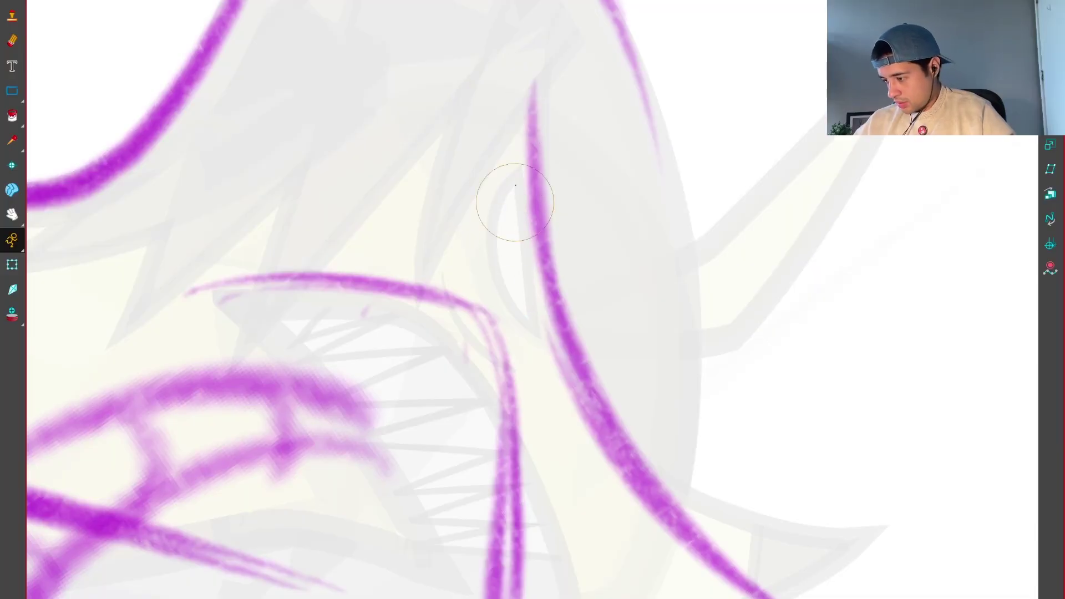
# Step: Sketch the right head's narrow slanted eye just beneath the brow line, with a curved crease under it
pyautogui.moveTo(513, 177); pyautogui.dragTo(530, 310)
pyautogui.moveTo(495, 234); pyautogui.dragTo(513, 179)
pyautogui.moveTo(521, 324)
pyautogui.mouseDown()
pyautogui.moveTo(457, 206)
pyautogui.moveTo(513, 315)
pyautogui.mouseUp()
pyautogui.hotkey('shift', 'x')
pyautogui.press('1')
pyautogui.moveTo(655, 480); pyautogui.dragTo(703, 284)
pyautogui.moveTo(493, 218)
pyautogui.mouseDown()
pyautogui.moveTo(420, 337)
pyautogui.moveTo(488, 289)
pyautogui.mouseUp()
pyautogui.moveTo(423, 339)
pyautogui.mouseDown()
pyautogui.moveTo(598, 239)
pyautogui.moveTo(589, 263)
pyautogui.moveTo(491, 326)
pyautogui.moveTo(638, 258)
pyautogui.moveTo(647, 269)
pyautogui.moveTo(560, 351)
pyautogui.mouseUp()
pyautogui.scroll(-3, 559, 488)
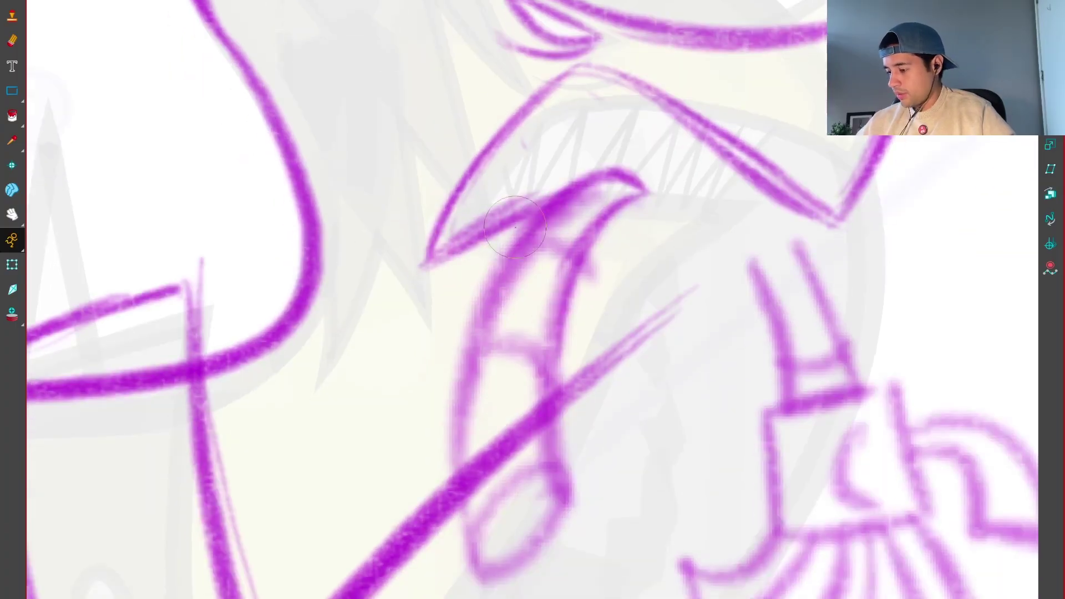
# Step: Go over the curved strand under the right head's mouth corner, firming up its edges, rounded end and dividing bands
pyautogui.moveTo(597, 183); pyautogui.dragTo(456, 433)
pyautogui.moveTo(499, 289); pyautogui.dragTo(460, 546)
pyautogui.moveTo(466, 389)
pyautogui.mouseDown()
pyautogui.moveTo(563, 488)
pyautogui.moveTo(488, 566)
pyautogui.mouseUp()
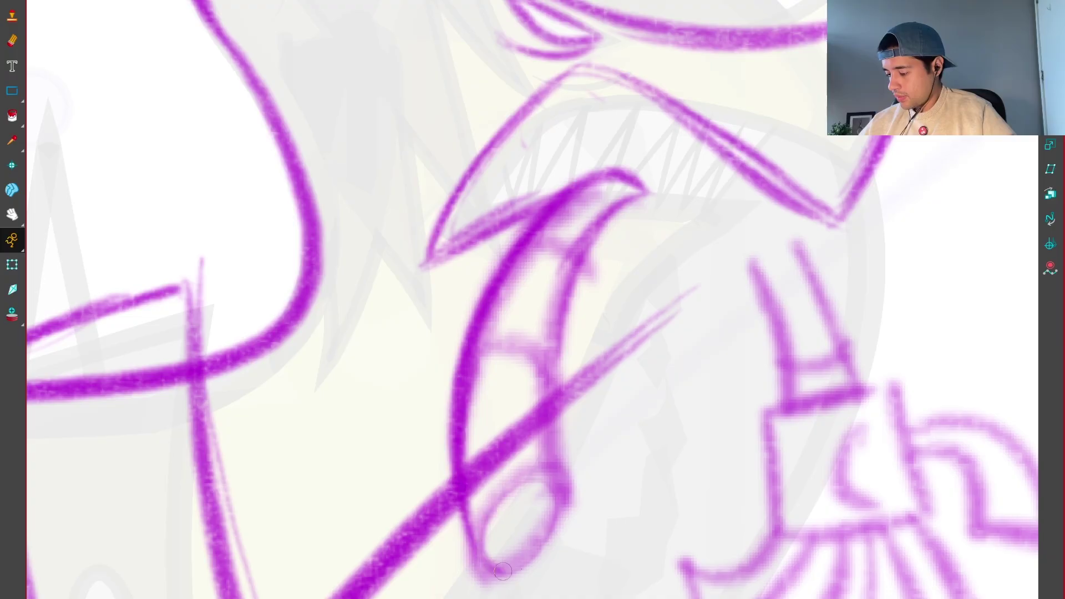
pyautogui.moveTo(555, 482); pyautogui.dragTo(483, 560)
pyautogui.moveTo(471, 499)
pyautogui.mouseDown()
pyautogui.moveTo(577, 516)
pyautogui.moveTo(555, 383)
pyautogui.mouseUp()
pyautogui.moveTo(543, 338); pyautogui.dragTo(477, 397)
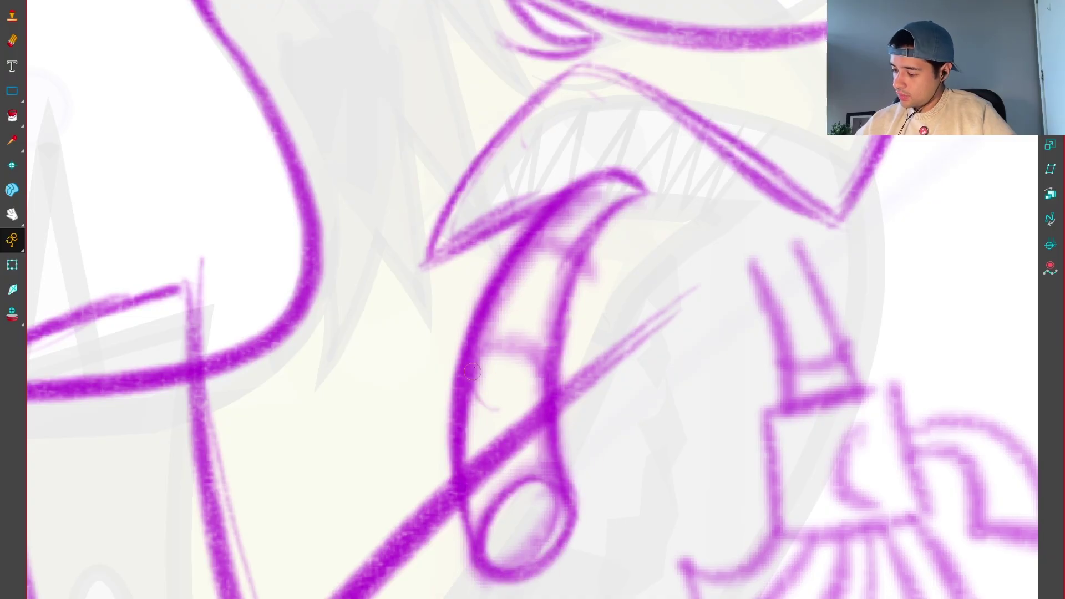
pyautogui.moveTo(471, 344); pyautogui.dragTo(541, 369)
pyautogui.moveTo(515, 277)
pyautogui.mouseDown()
pyautogui.moveTo(574, 244)
pyautogui.moveTo(546, 233)
pyautogui.mouseUp()
# Step: Sketch the right head's lower jaw, from the strand out to a pointed tip and along the underside back toward the neck
pyautogui.scroll(-2, 536, 305)
pyautogui.press('1')
pyautogui.moveTo(638, 499)
pyautogui.mouseDown()
pyautogui.moveTo(686, 477)
pyautogui.moveTo(729, 355)
pyautogui.mouseUp()
pyautogui.moveTo(700, 244); pyautogui.dragTo(677, 350)
pyautogui.press('2')
pyautogui.press('2')
pyautogui.moveTo(409, 434)
pyautogui.mouseDown()
pyautogui.moveTo(509, 283)
pyautogui.moveTo(573, 224)
pyautogui.mouseUp()
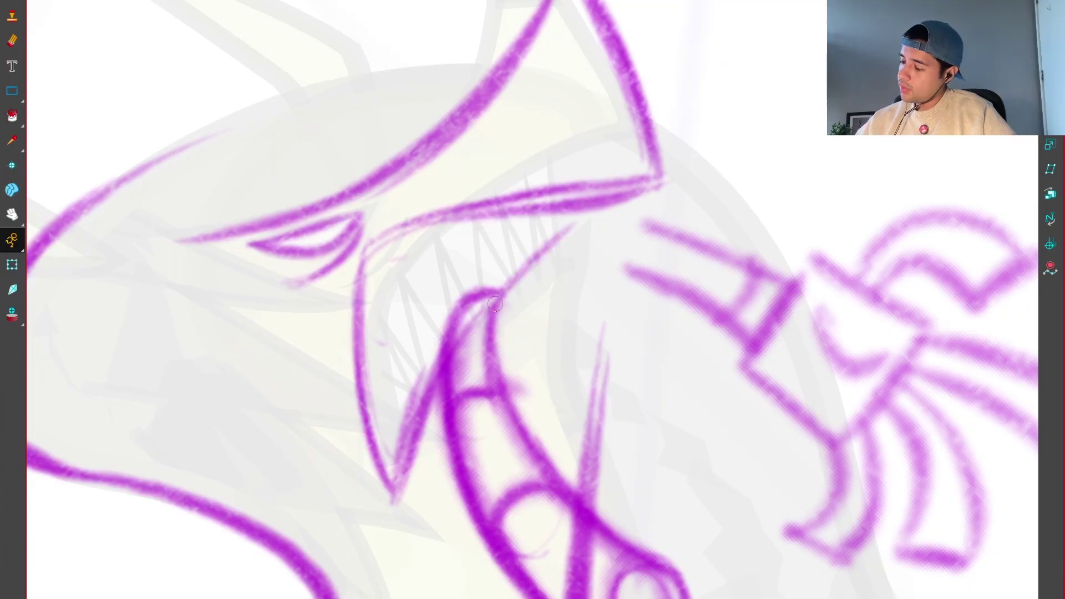
pyautogui.moveTo(505, 290); pyautogui.dragTo(589, 223)
pyautogui.moveTo(707, 305)
pyautogui.mouseDown()
pyautogui.moveTo(670, 440)
pyautogui.moveTo(808, 356)
pyautogui.mouseUp()
pyautogui.moveTo(758, 196); pyautogui.dragTo(605, 321)
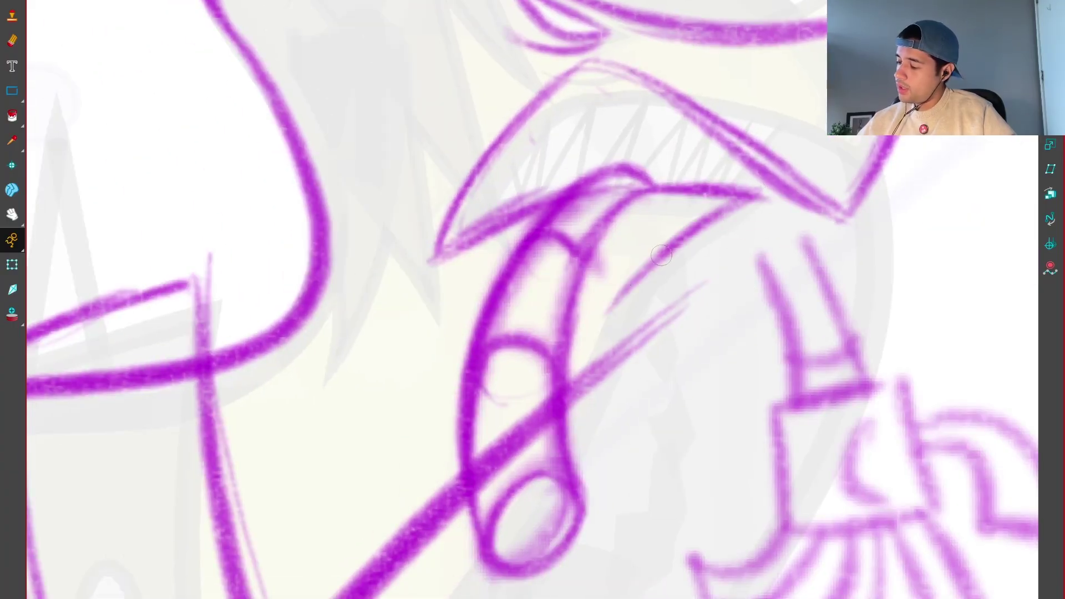
pyautogui.moveTo(721, 216); pyautogui.dragTo(499, 441)
pyautogui.moveTo(688, 236); pyautogui.dragTo(508, 443)
pyautogui.moveTo(601, 316); pyautogui.dragTo(465, 478)
# Step: Fill the right head's mouth with a row of sharp, triangular teeth between the upper and lower jaw lines
pyautogui.press('1')
pyautogui.press('1')
pyautogui.press('1')
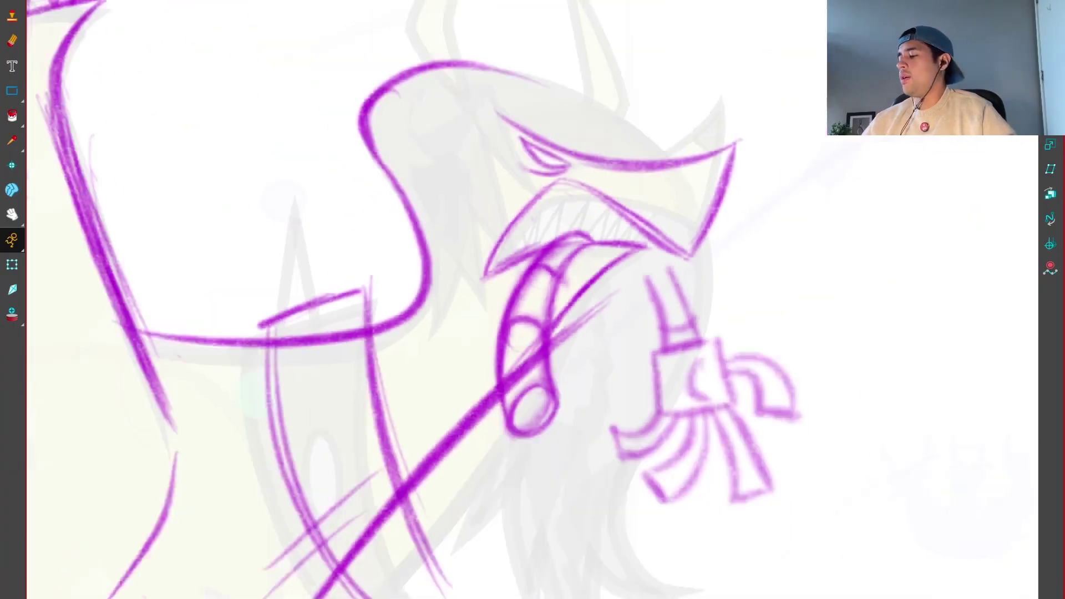
pyautogui.press('2')
pyautogui.press('2')
pyautogui.press('2')
pyautogui.moveTo(437, 298); pyautogui.dragTo(538, 321)
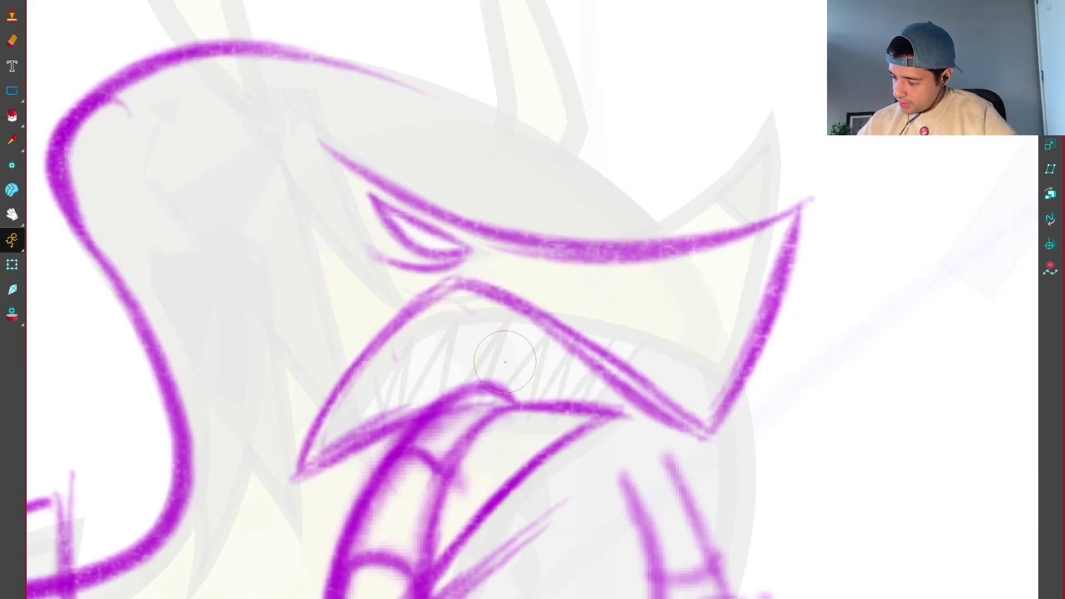
pyautogui.moveTo(377, 358); pyautogui.dragTo(333, 413)
pyautogui.moveTo(360, 380)
pyautogui.mouseDown()
pyautogui.moveTo(341, 448)
pyautogui.moveTo(448, 273)
pyautogui.mouseUp()
pyautogui.moveTo(402, 411)
pyautogui.mouseDown()
pyautogui.moveTo(463, 277)
pyautogui.moveTo(490, 275)
pyautogui.mouseUp()
pyautogui.moveTo(438, 396)
pyautogui.mouseDown()
pyautogui.moveTo(460, 289)
pyautogui.moveTo(508, 312)
pyautogui.moveTo(519, 405)
pyautogui.mouseUp()
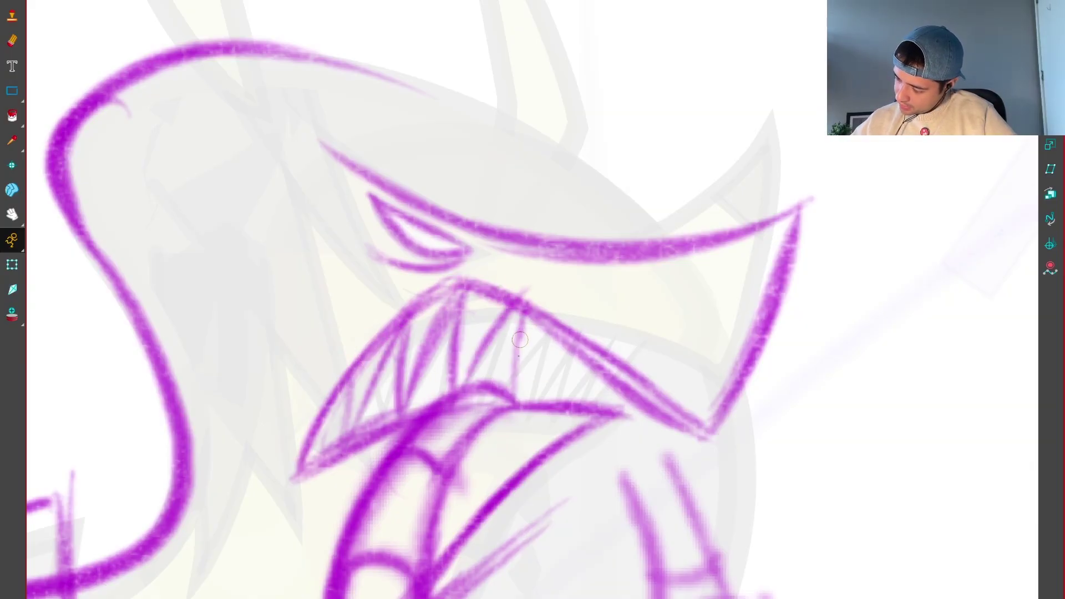
pyautogui.moveTo(540, 332)
pyautogui.mouseDown()
pyautogui.moveTo(549, 407)
pyautogui.moveTo(572, 410)
pyautogui.mouseUp()
pyautogui.moveTo(587, 360)
pyautogui.mouseDown()
pyautogui.moveTo(577, 401)
pyautogui.moveTo(605, 410)
pyautogui.mouseUp()
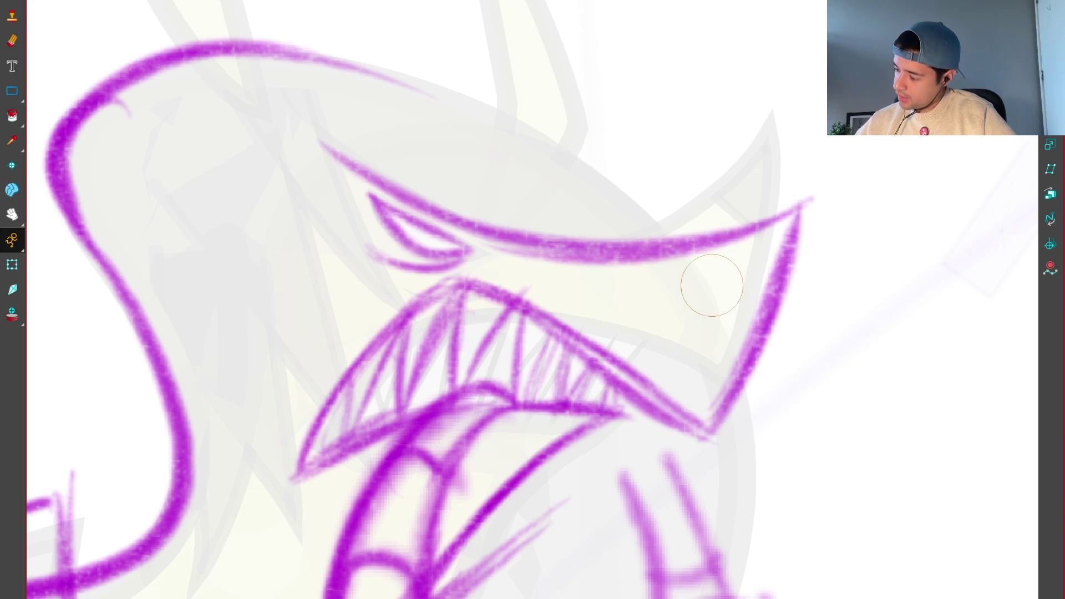
# Step: Draw a small V-shaped marking at the tip of the right head's snout
pyautogui.moveTo(683, 255)
pyautogui.mouseDown()
pyautogui.moveTo(744, 327)
pyautogui.moveTo(797, 261)
pyautogui.mouseUp()
pyautogui.hotkey('ctrl', 'z')
pyautogui.scroll(-6, 791, 234)
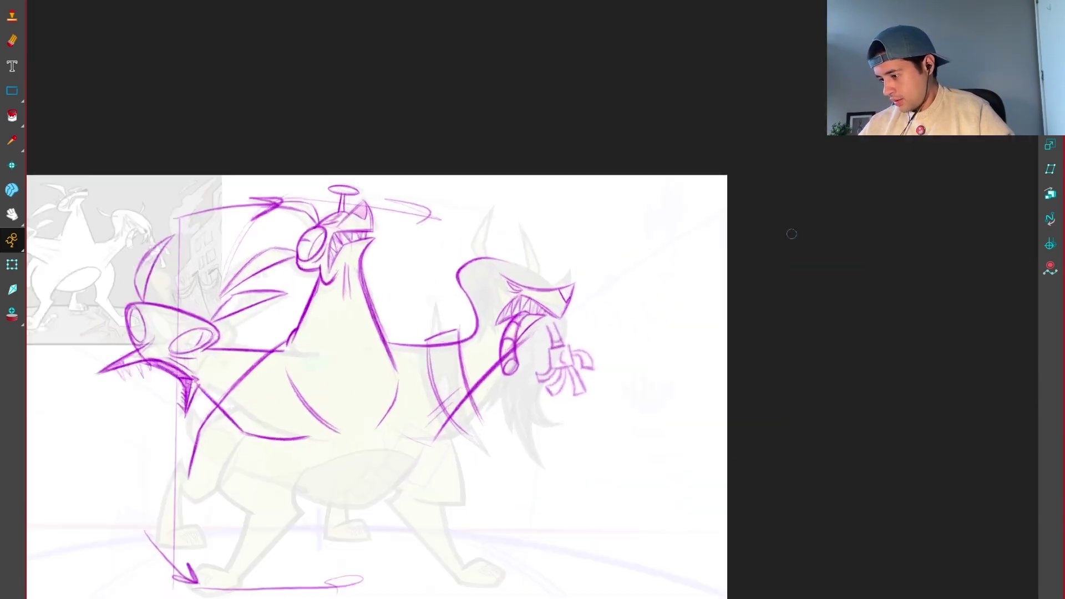
pyautogui.scroll(6, 682, 407)
# Step: Select the traced clasp, shift it under the right head's jaw, and bend its strap up to join the mouth
pyautogui.moveTo(689, 511); pyautogui.dragTo(674, 360)
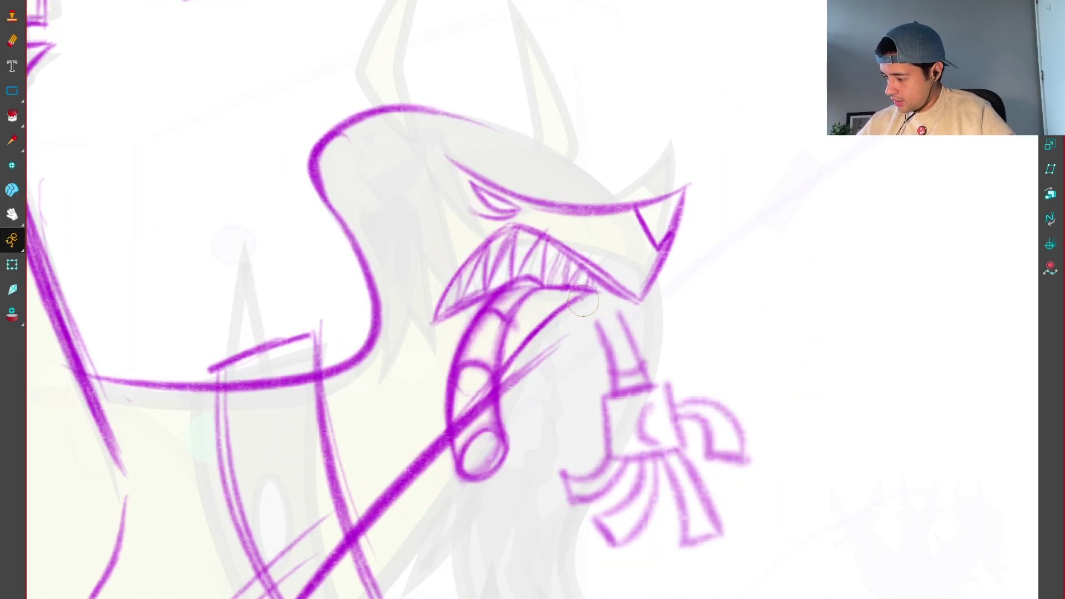
pyautogui.moveTo(665, 333)
pyautogui.mouseDown()
pyautogui.moveTo(780, 435)
pyautogui.moveTo(773, 302)
pyautogui.moveTo(680, 362)
pyautogui.mouseUp()
pyautogui.click(607, 312)
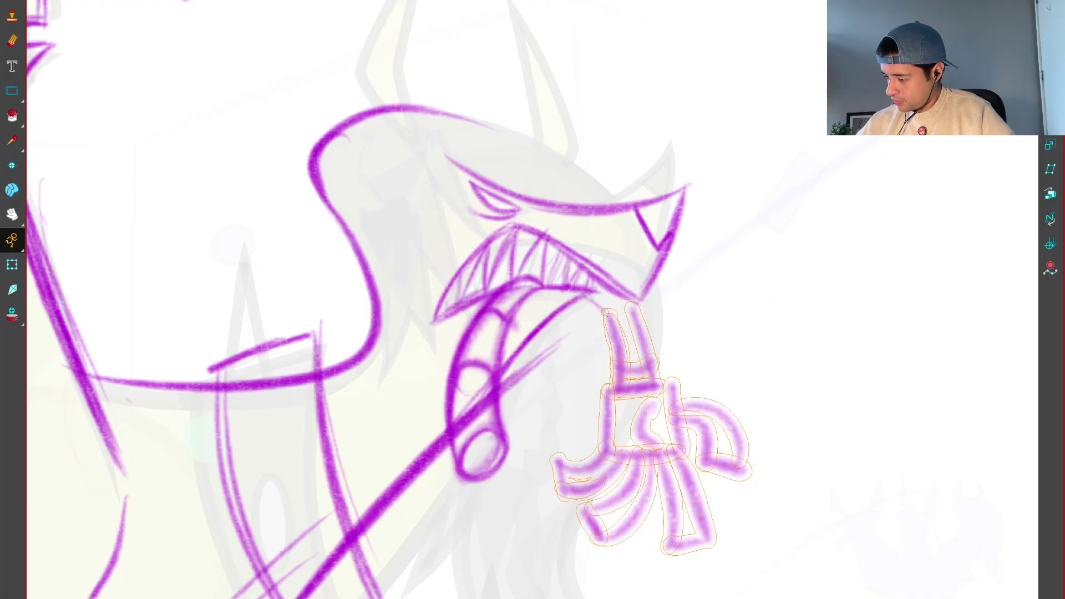
pyautogui.moveTo(608, 312)
pyautogui.mouseDown()
pyautogui.moveTo(616, 299)
pyautogui.moveTo(637, 337)
pyautogui.mouseUp()
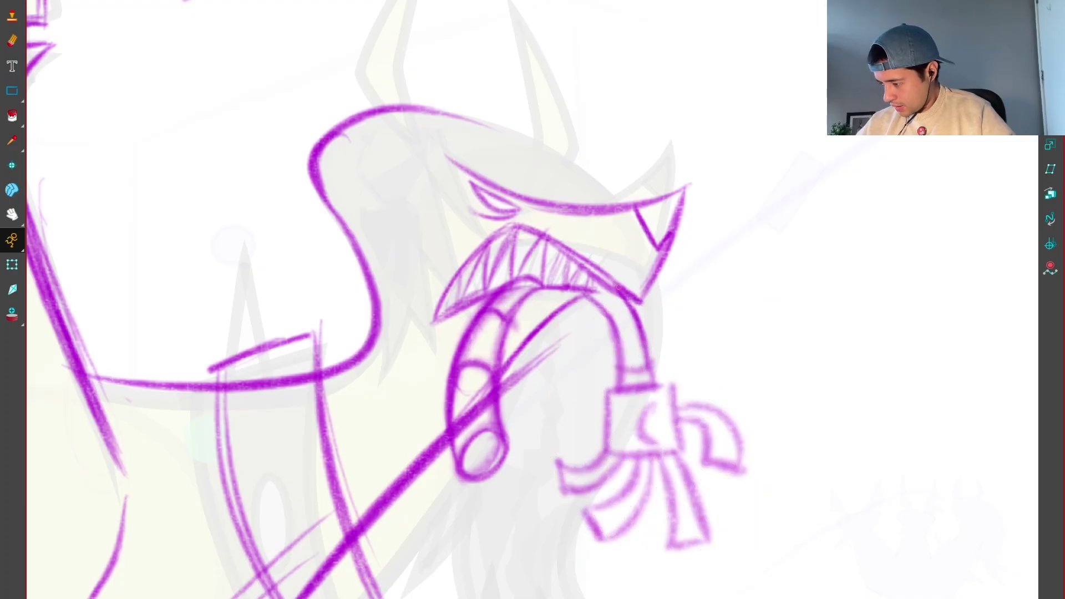
pyautogui.moveTo(617, 287); pyautogui.dragTo(637, 364)
pyautogui.scroll(-3, 677, 433)
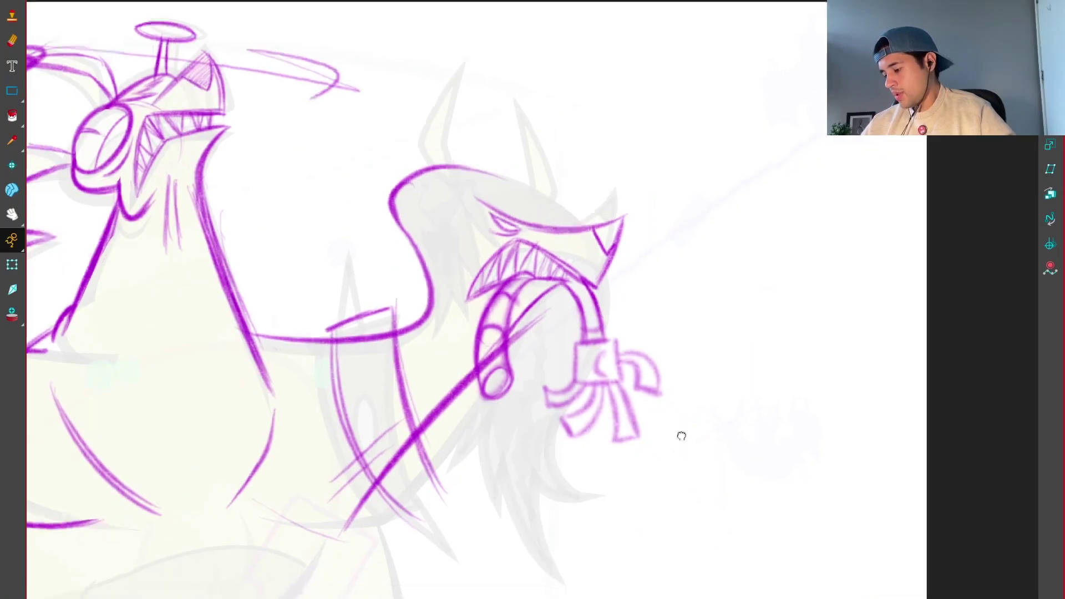
# Step: Sketch the right head's long beard in jagged, pointed locks below the jaw, following the faded hair shape
pyautogui.scroll(3, 660, 121)
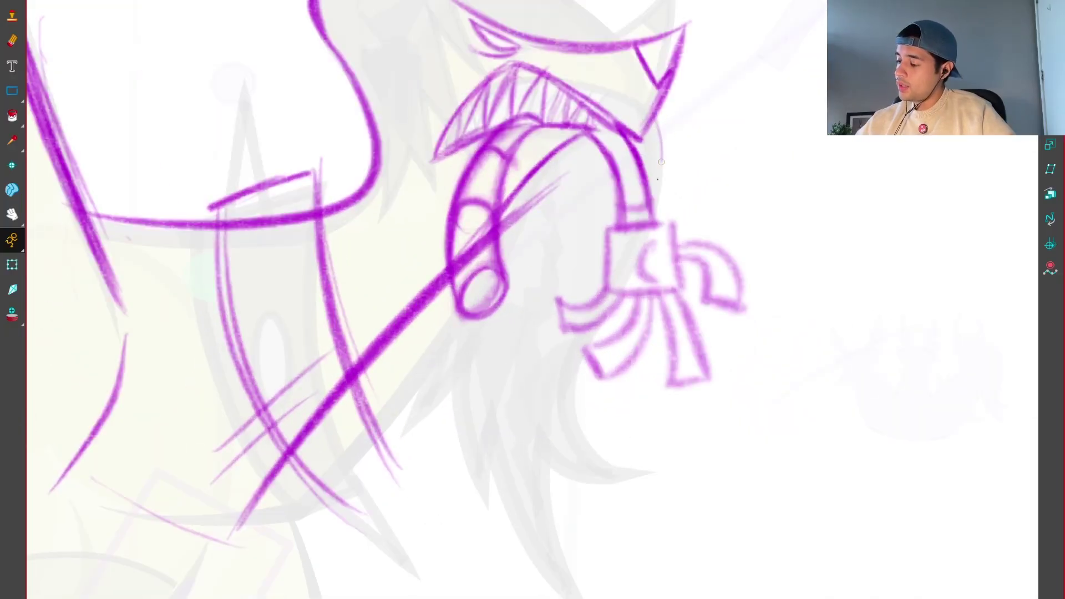
pyautogui.moveTo(661, 162); pyautogui.dragTo(640, 188)
pyautogui.moveTo(565, 313)
pyautogui.mouseDown()
pyautogui.moveTo(552, 378)
pyautogui.moveTo(585, 453)
pyautogui.moveTo(618, 458)
pyautogui.moveTo(603, 472)
pyautogui.moveTo(526, 434)
pyautogui.moveTo(538, 547)
pyautogui.moveTo(481, 514)
pyautogui.moveTo(477, 430)
pyautogui.moveTo(454, 491)
pyautogui.moveTo(441, 387)
pyautogui.moveTo(449, 495)
pyautogui.moveTo(419, 372)
pyautogui.moveTo(411, 380)
pyautogui.moveTo(401, 353)
pyautogui.mouseUp()
pyautogui.moveTo(422, 312); pyautogui.dragTo(388, 396)
pyautogui.moveTo(465, 293); pyautogui.dragTo(442, 321)
pyautogui.press('1')
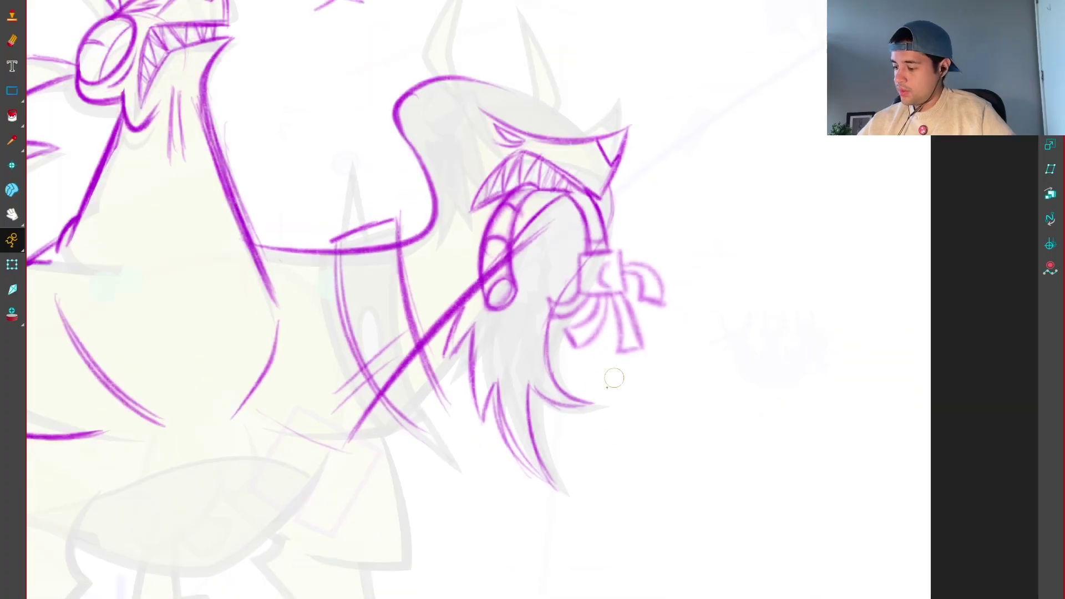
pyautogui.scroll(2, 594, 294)
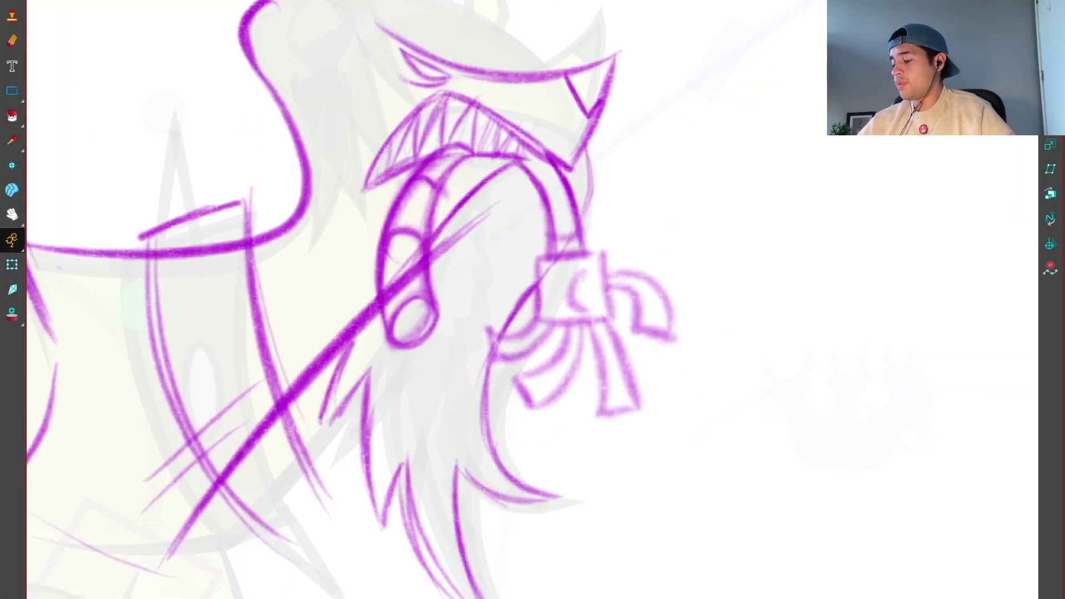
pyautogui.hotkey('ctrl', 'z')
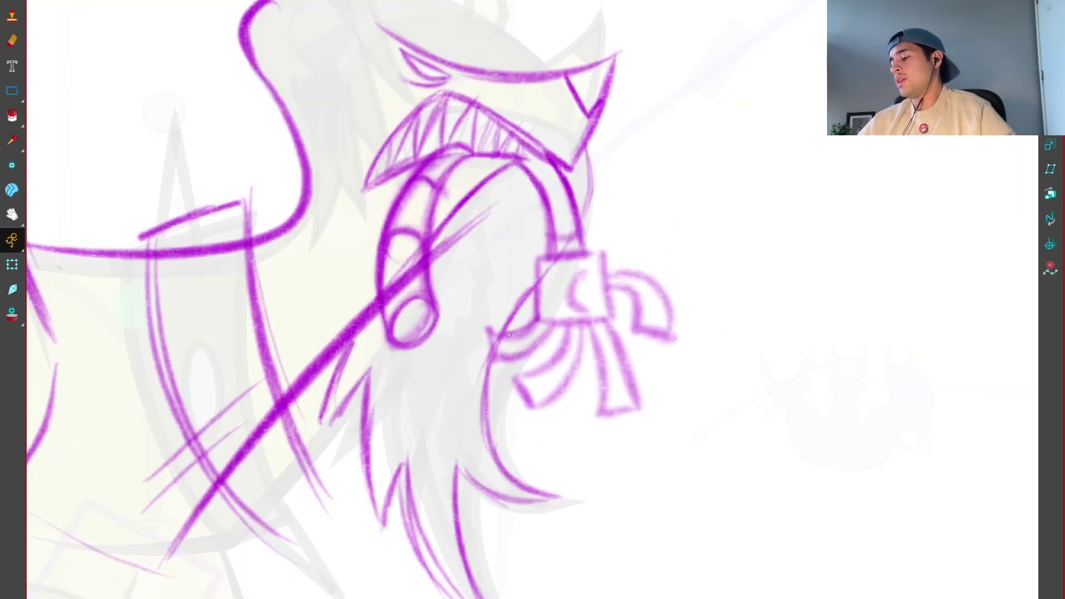
pyautogui.scroll(-3, 531, 305)
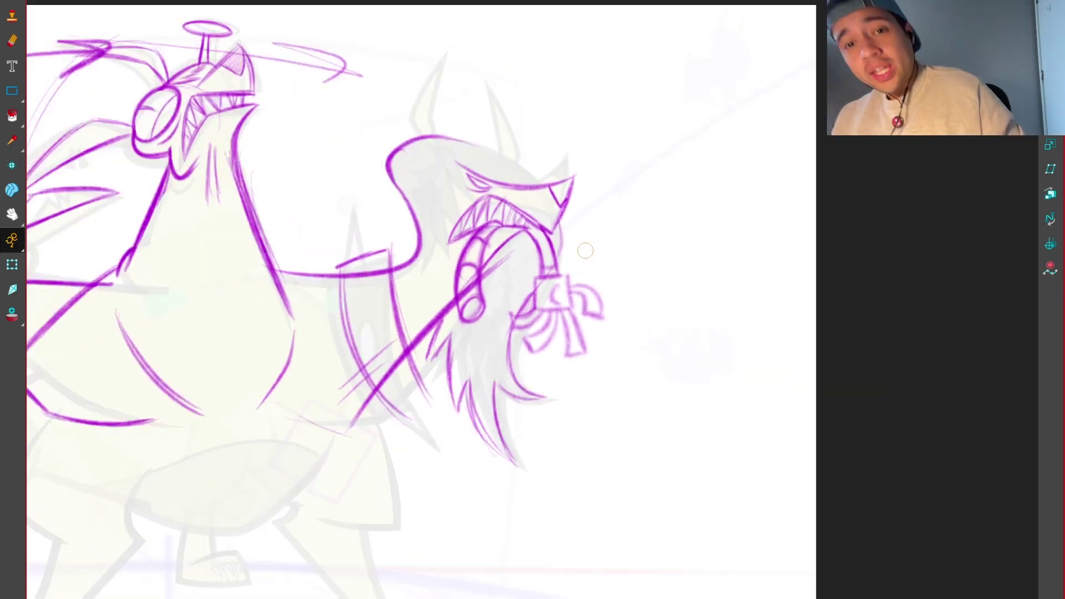
pyautogui.scroll(-2, 585, 251)
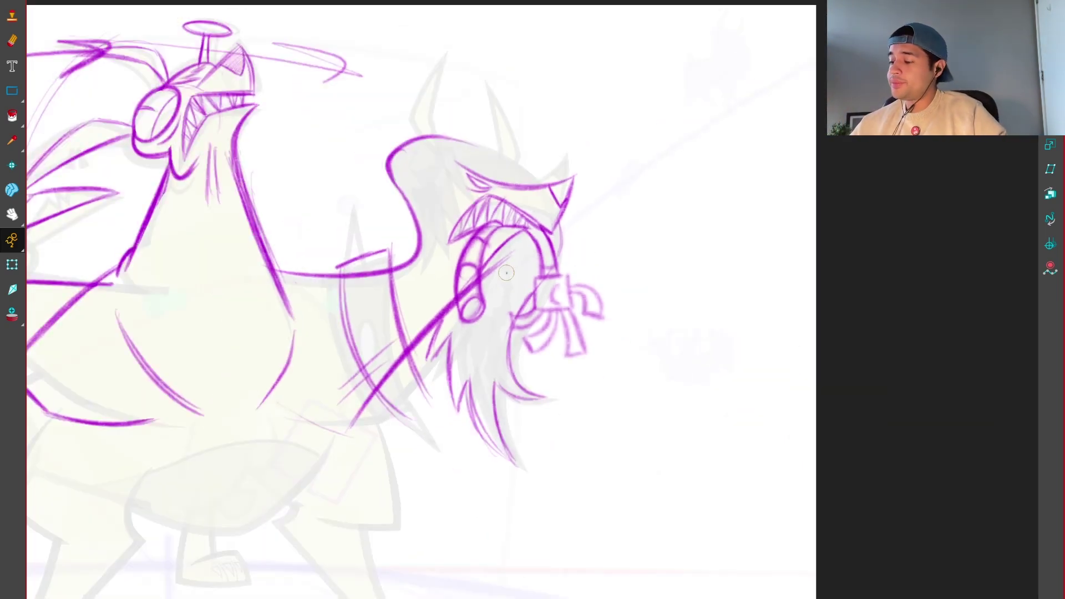
# Step: Complete the right head's top contour down to the brow and sketch two curved, backward-leaning horns on it
pyautogui.moveTo(585, 250); pyautogui.dragTo(542, 201)
pyautogui.moveTo(537, 273)
pyautogui.mouseDown()
pyautogui.moveTo(524, 460)
pyautogui.moveTo(615, 563)
pyautogui.mouseUp()
pyautogui.hotkey('shift', 'x')
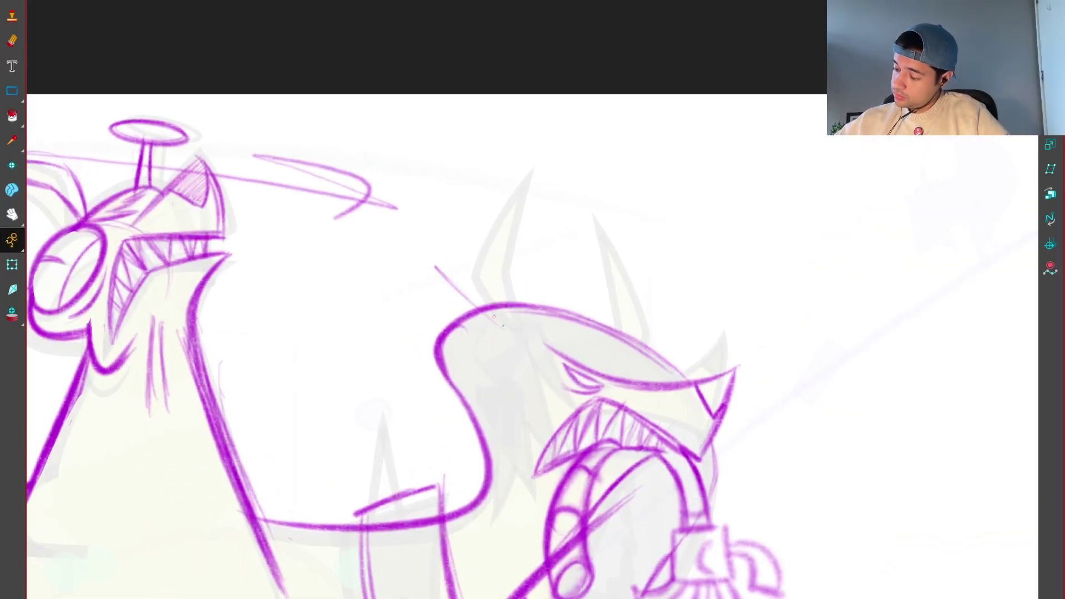
pyautogui.moveTo(431, 215); pyautogui.dragTo(497, 312)
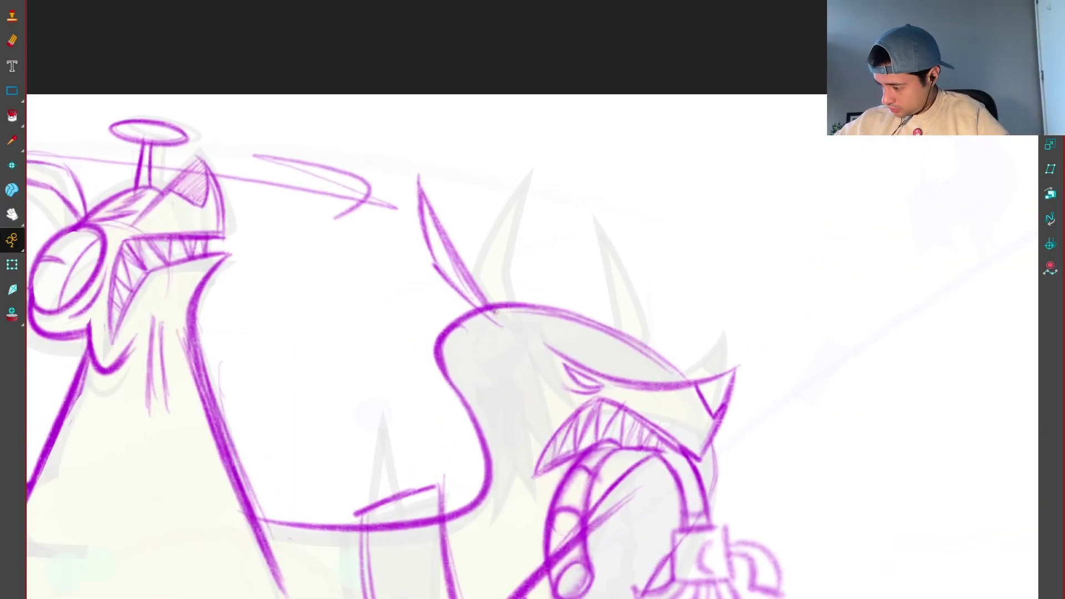
pyautogui.moveTo(586, 319); pyautogui.dragTo(497, 206)
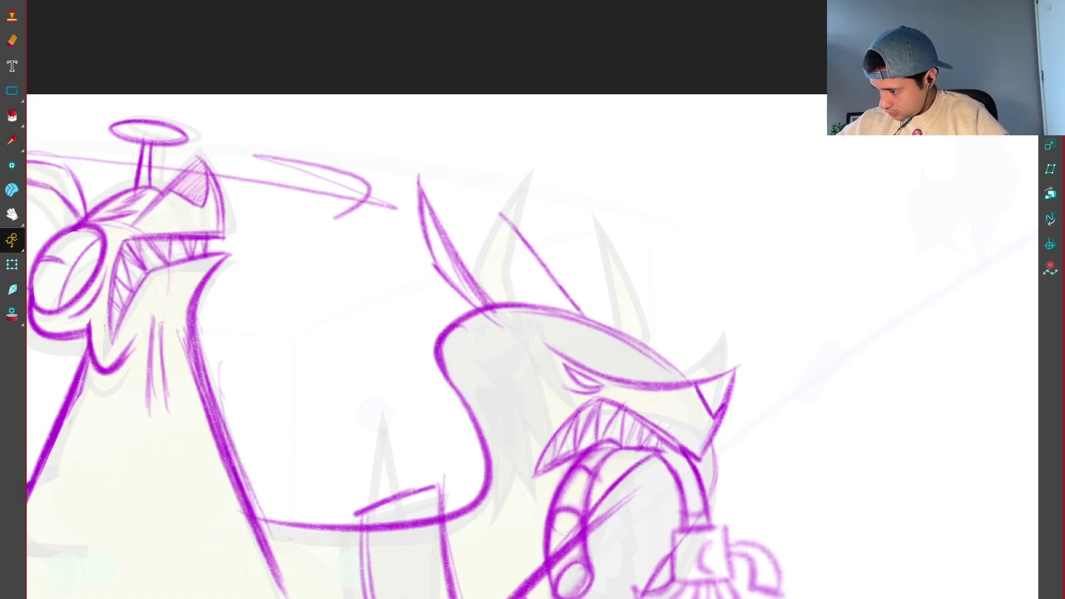
pyautogui.moveTo(552, 253); pyautogui.dragTo(508, 220)
pyautogui.scroll(-5, 576, 300)
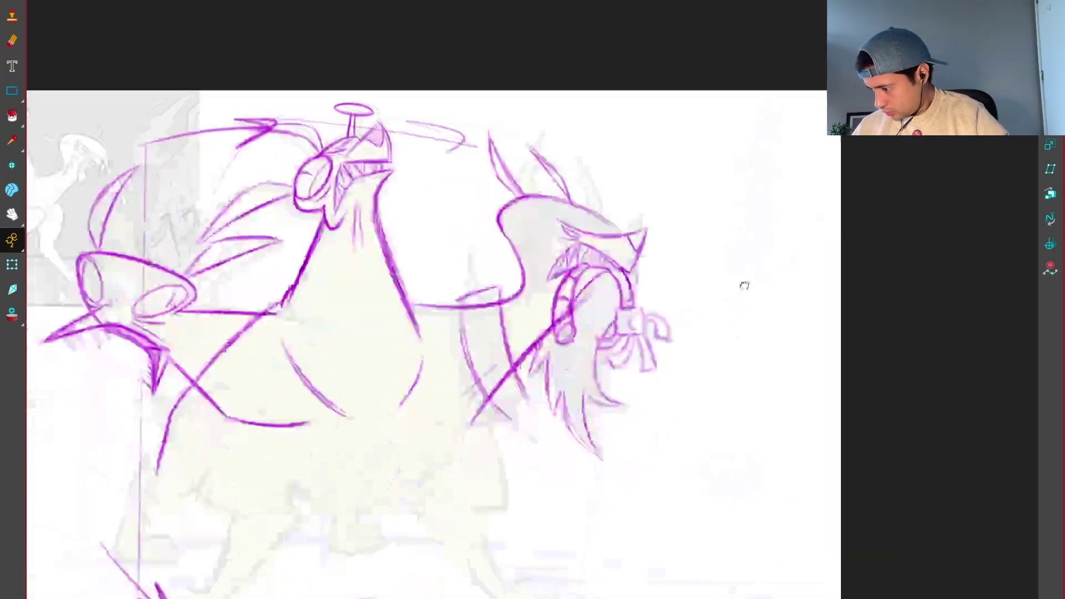
pyautogui.moveTo(721, 368); pyautogui.dragTo(751, 365)
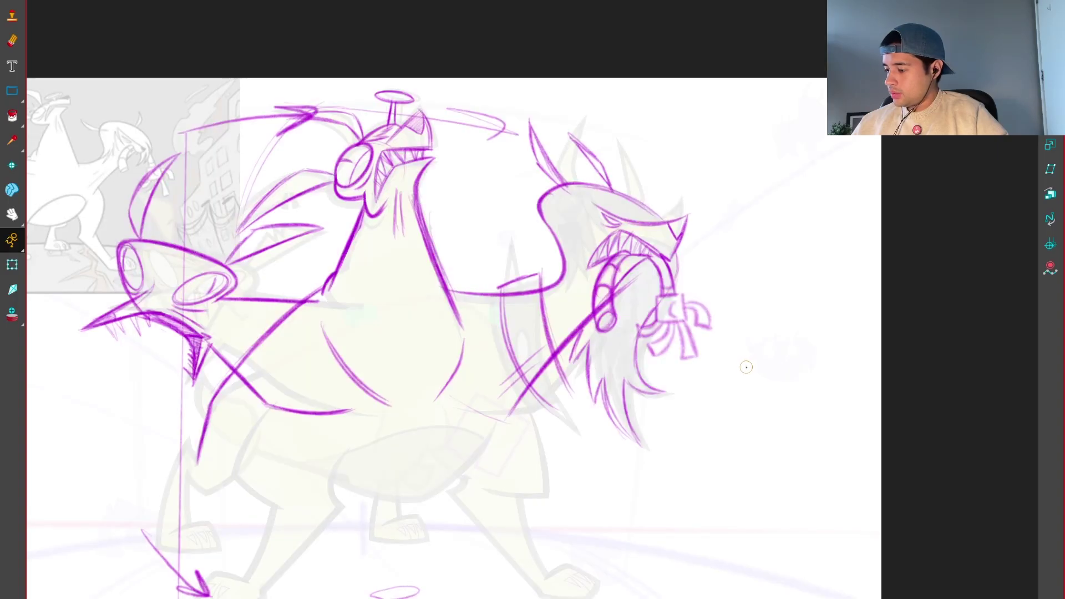
pyautogui.press('.')
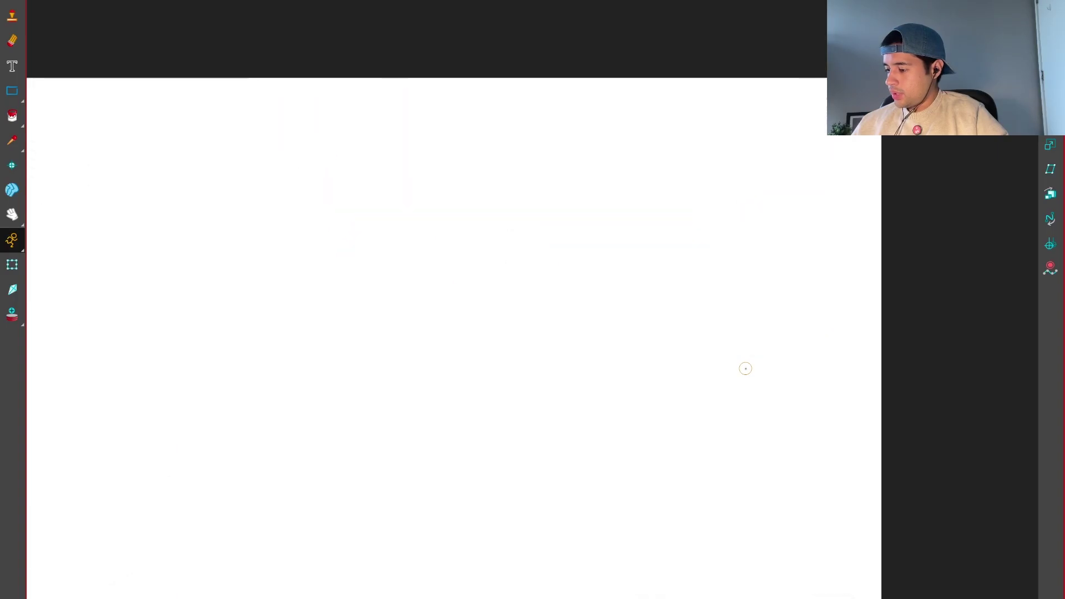
pyautogui.press(',')
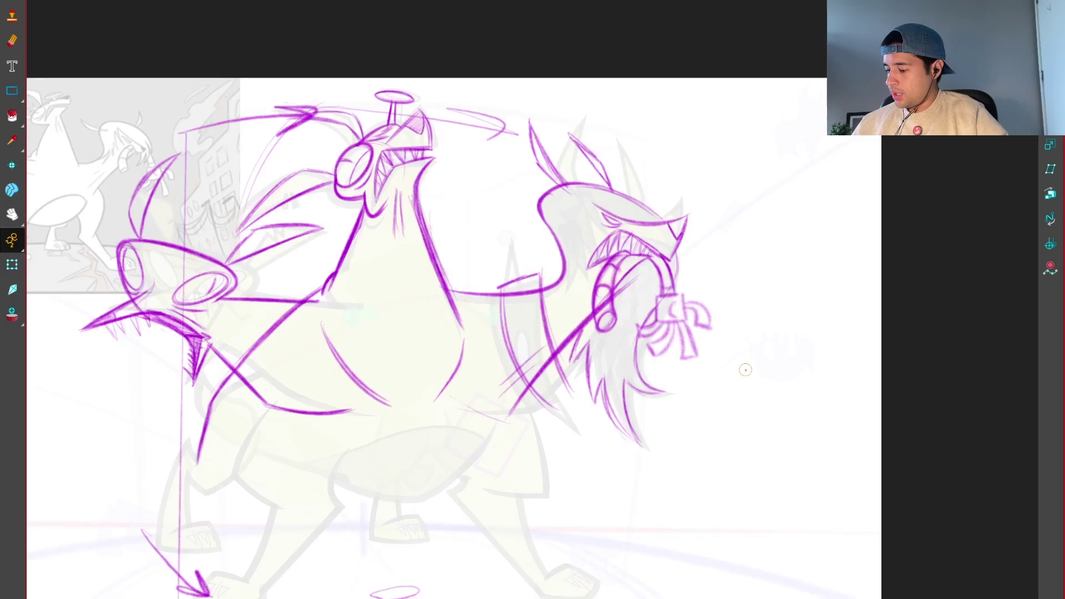
pyautogui.press('.')
pyautogui.press(',')
# Step: Sketch the right leg's thigh, with its outer edge curving down to a corner and its lower edge running inward
pyautogui.scroll(3, 724, 395)
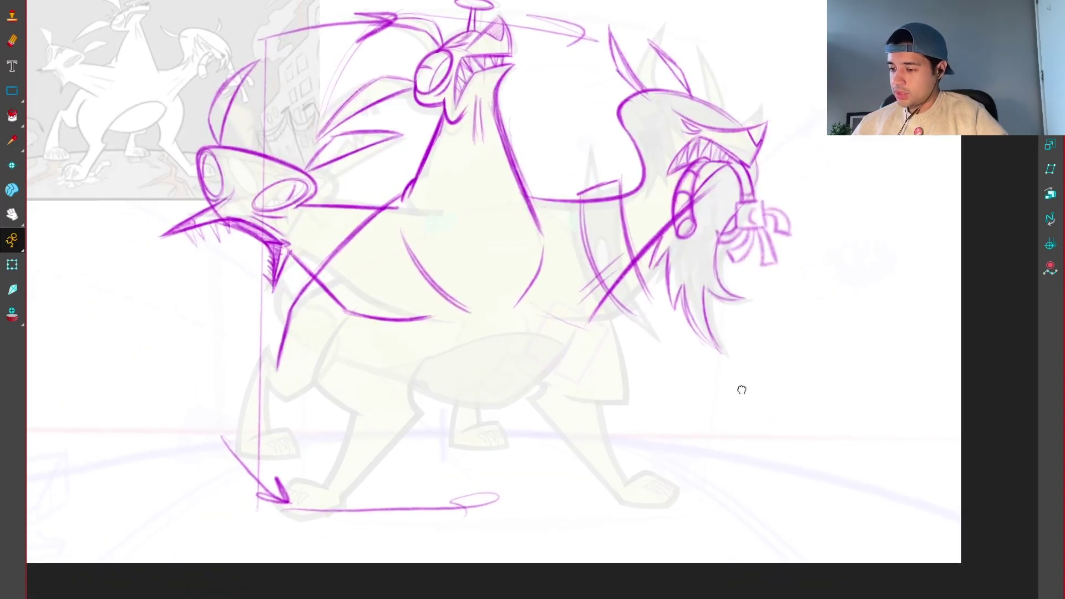
pyautogui.scroll(2, 739, 388)
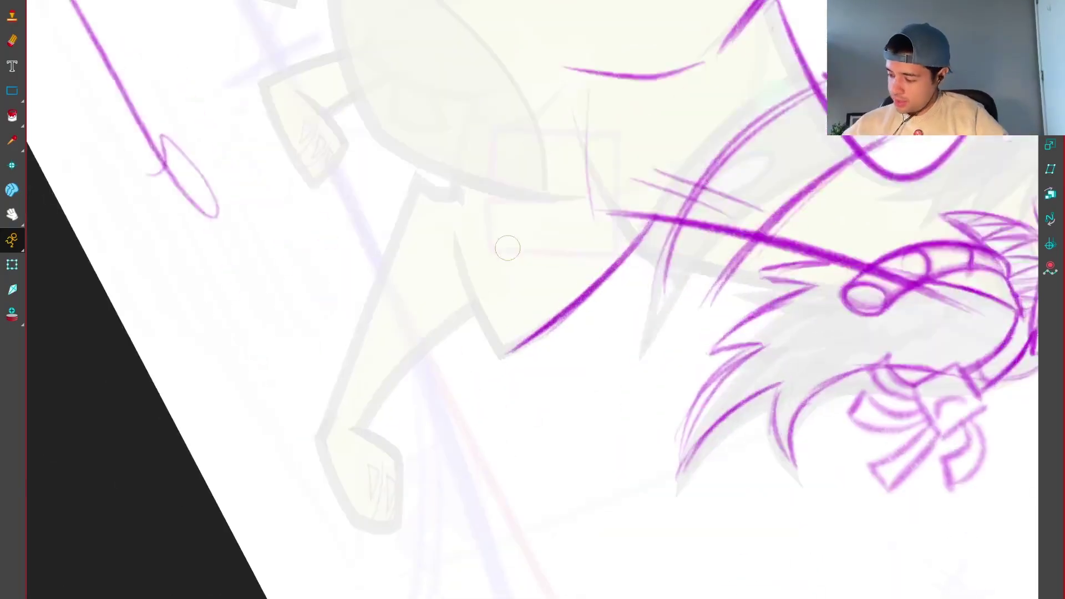
pyautogui.moveTo(497, 370)
pyautogui.mouseDown()
pyautogui.moveTo(451, 305)
pyautogui.moveTo(431, 231)
pyautogui.mouseUp()
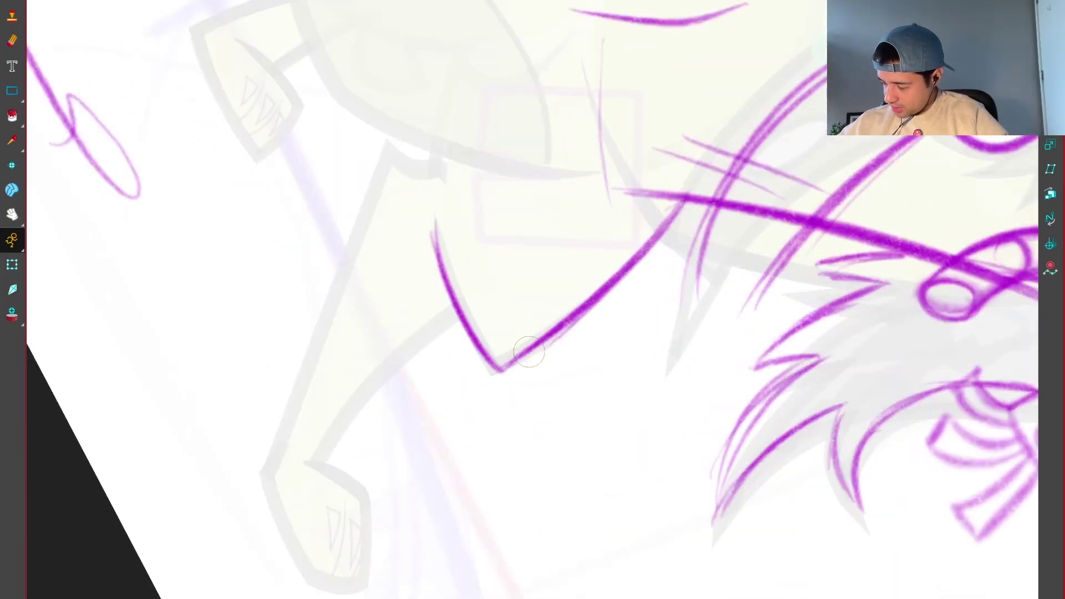
pyautogui.hotkey('shift', 'm')
pyautogui.scroll(5, 536, 368)
pyautogui.scroll(1, 536, 367)
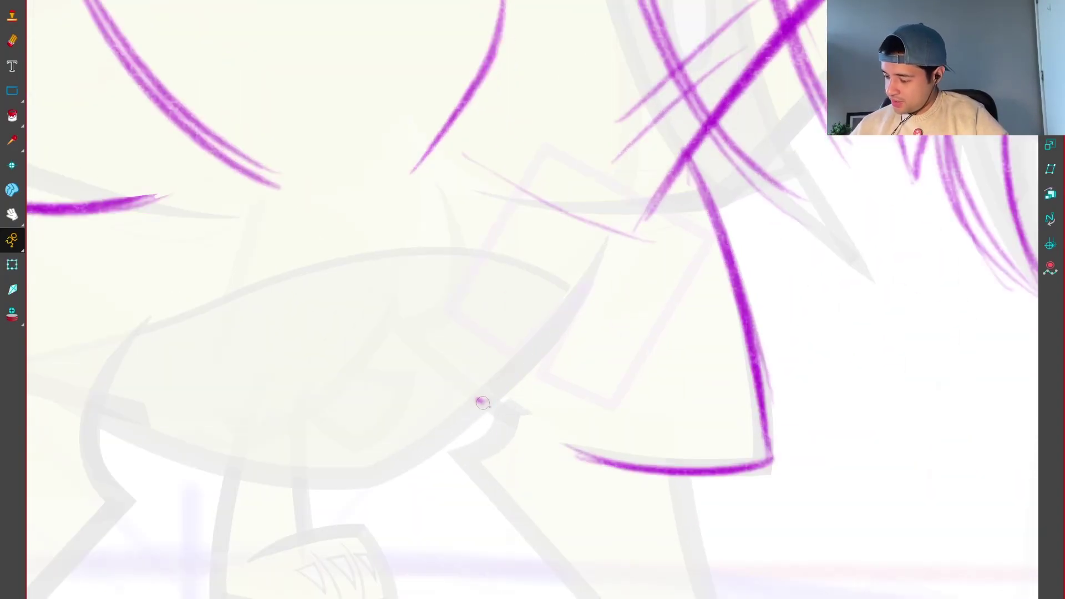
pyautogui.moveTo(476, 401); pyautogui.dragTo(452, 458)
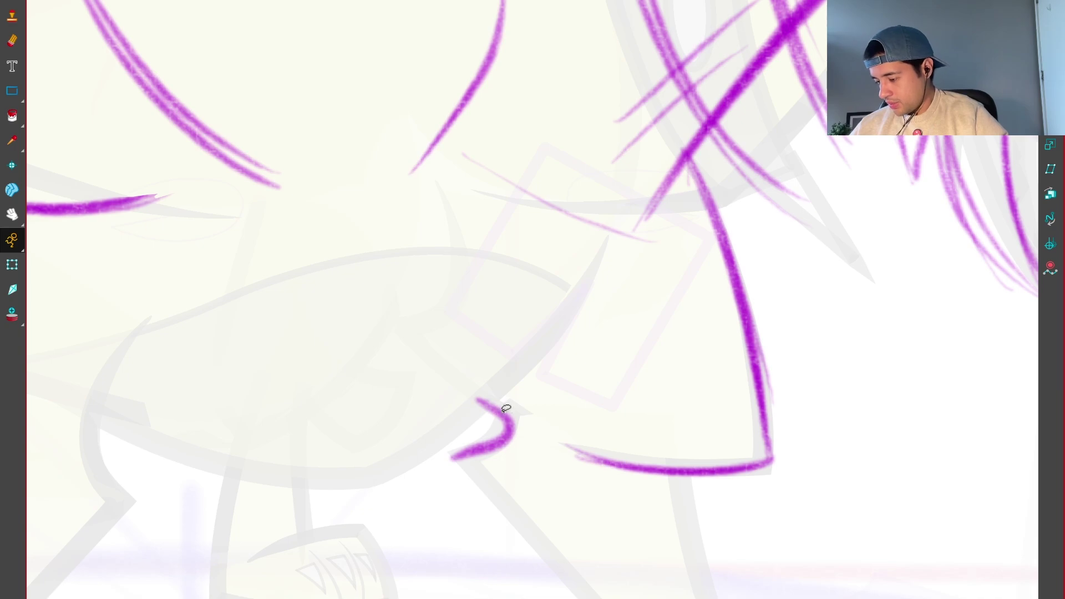
pyautogui.hotkey('ctrl', 'z')
pyautogui.moveTo(506, 410)
pyautogui.mouseDown()
pyautogui.moveTo(460, 444)
pyautogui.moveTo(708, 443)
pyautogui.mouseUp()
pyautogui.hotkey('ctrl', 'z')
# Step: Sketch the small hooked curve beneath the belly and the right leg's inner edge running from it down to the heel
pyautogui.scroll(1, 527, 373)
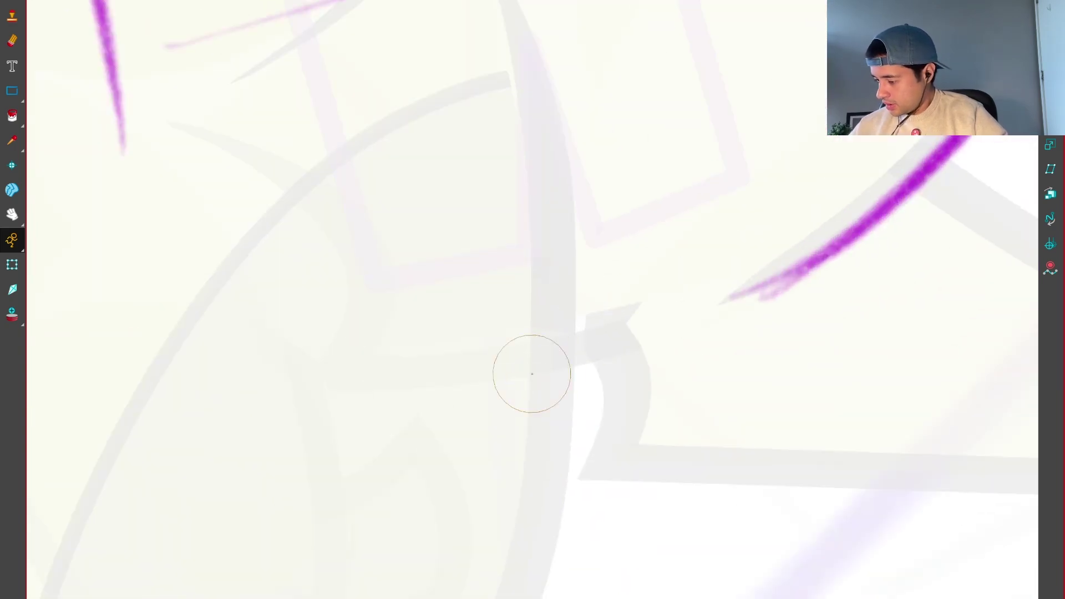
pyautogui.moveTo(513, 374)
pyautogui.mouseDown()
pyautogui.moveTo(577, 444)
pyautogui.moveTo(563, 284)
pyautogui.moveTo(447, 371)
pyautogui.mouseUp()
pyautogui.scroll(1, 599, 456)
pyautogui.scroll(-2, 599, 456)
pyautogui.scroll(2, 448, 371)
pyautogui.scroll(-1, 447, 372)
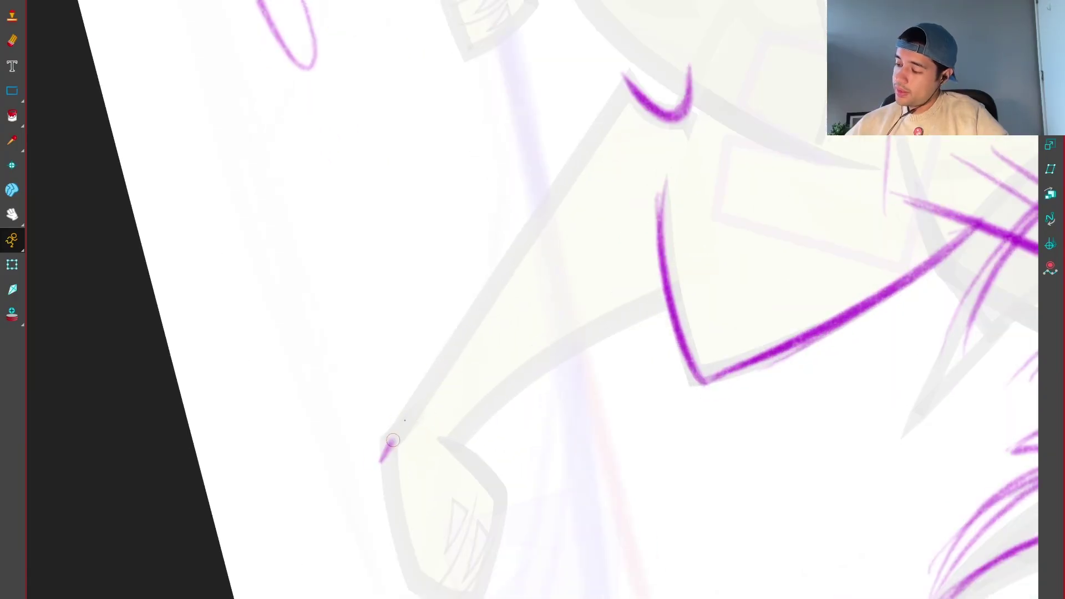
pyautogui.moveTo(384, 450); pyautogui.dragTo(632, 58)
pyautogui.moveTo(377, 471)
pyautogui.mouseDown()
pyautogui.moveTo(647, 47)
pyautogui.moveTo(709, 408)
pyautogui.moveTo(647, 458)
pyautogui.mouseUp()
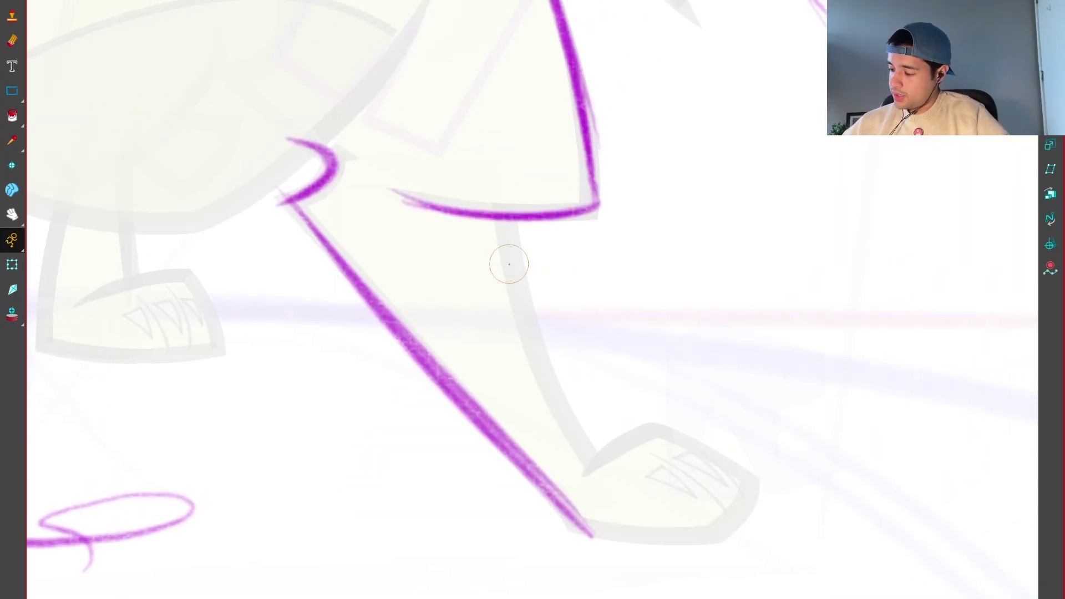
pyautogui.moveTo(491, 219)
pyautogui.mouseDown()
pyautogui.moveTo(590, 455)
pyautogui.moveTo(580, 446)
pyautogui.mouseUp()
pyautogui.hotkey('ctrl', 'z')
pyautogui.hotkey('ctrl', 'z')
pyautogui.moveTo(458, 218)
pyautogui.mouseDown()
pyautogui.moveTo(494, 326)
pyautogui.moveTo(591, 452)
pyautogui.mouseUp()
pyautogui.hotkey('ctrl', 'z')
pyautogui.scroll(-1, 589, 430)
pyautogui.scroll(-4, 588, 430)
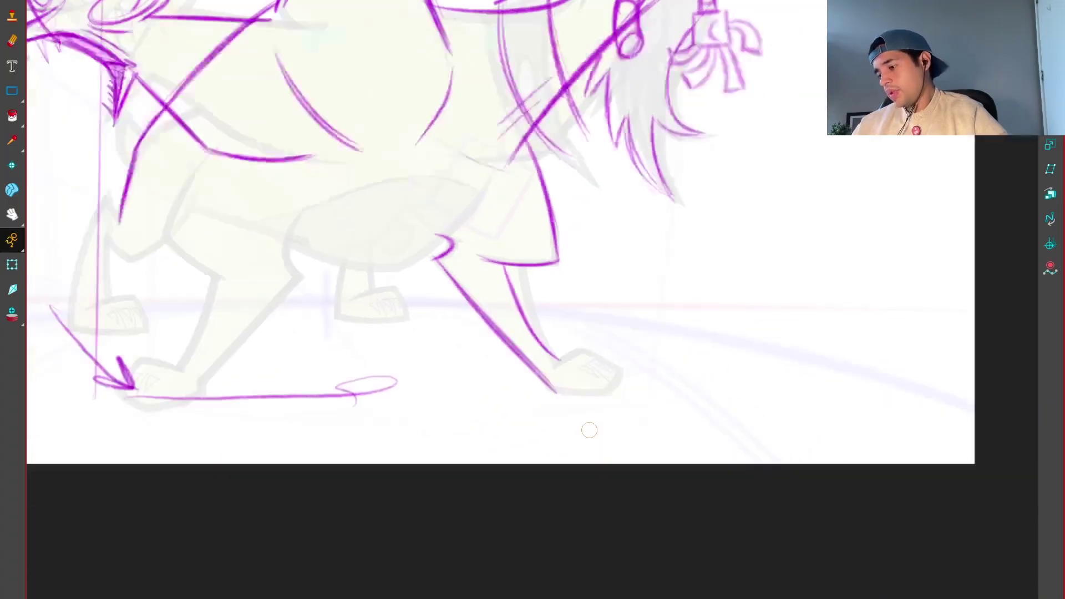
pyautogui.scroll(3, 587, 430)
pyautogui.hotkey('ctrl', 'z')
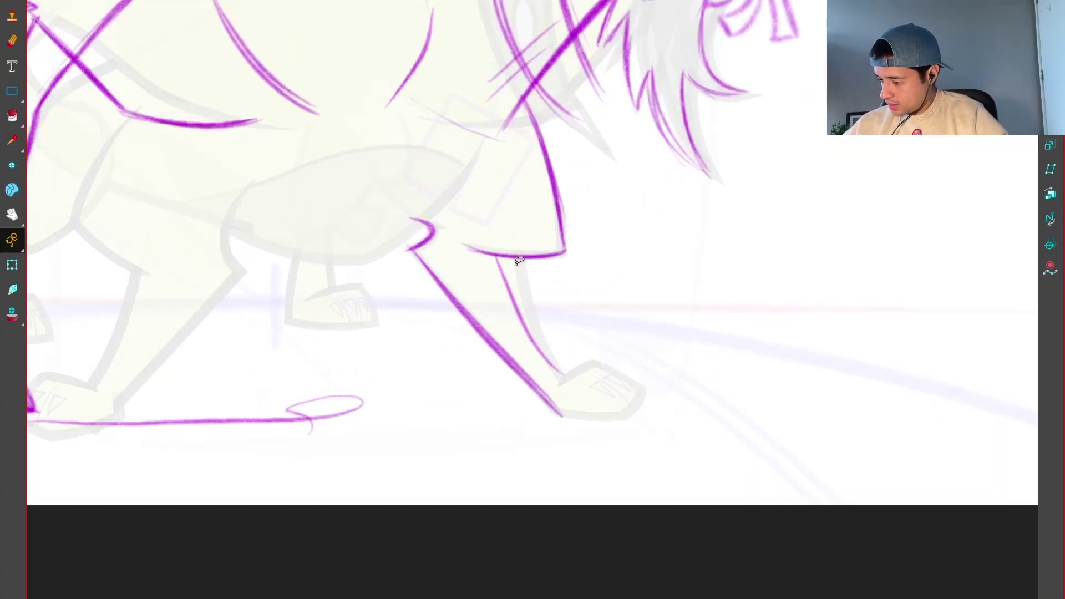
pyautogui.hotkey('ctrl', 'z')
pyautogui.hotkey('ctrl', 'z')
# Step: Sketch the right leg's outer shin edge, curving from the thigh's lower edge down to the ankle
pyautogui.moveTo(513, 260)
pyautogui.mouseDown()
pyautogui.moveTo(568, 389)
pyautogui.moveTo(557, 370)
pyautogui.mouseUp()
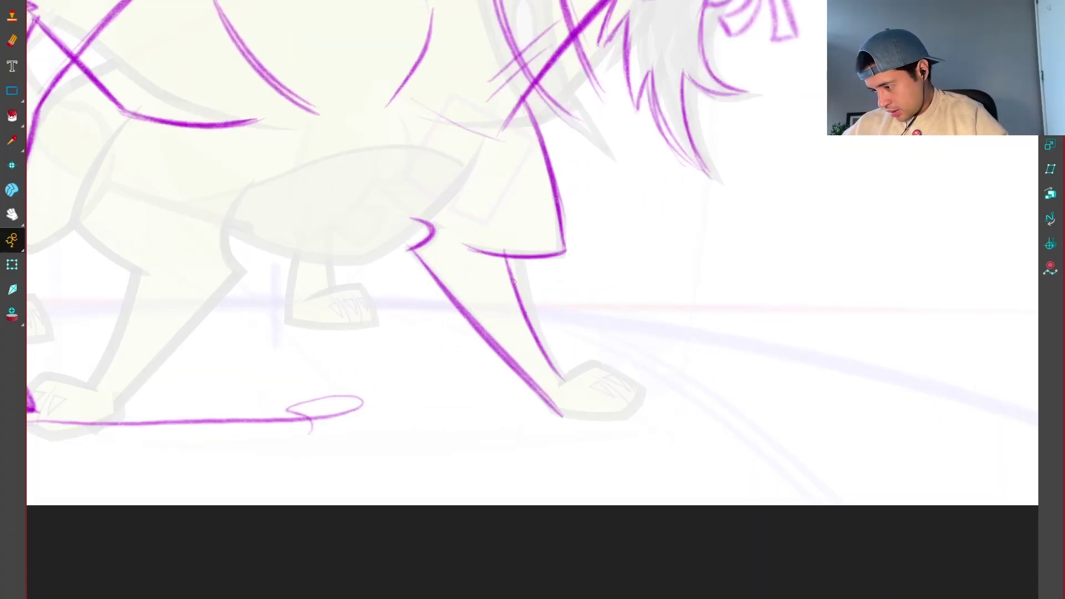
pyautogui.scroll(-4, 612, 447)
pyautogui.moveTo(609, 411); pyautogui.dragTo(659, 437)
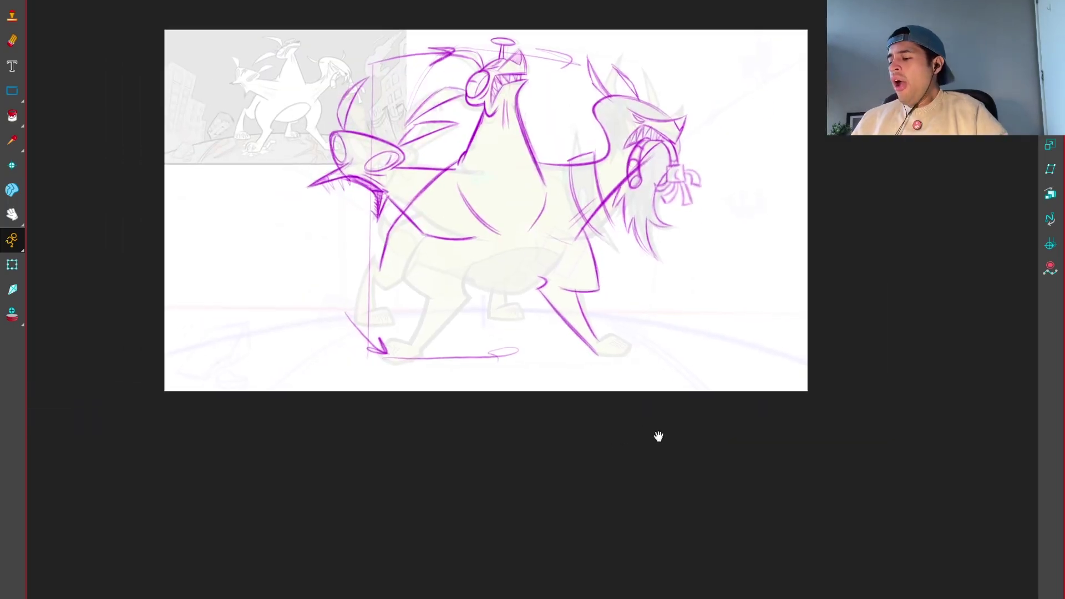
# Step: Sketch the belly's right edge as a curve running from the hip down past the small hook
pyautogui.scroll(5, 645, 440)
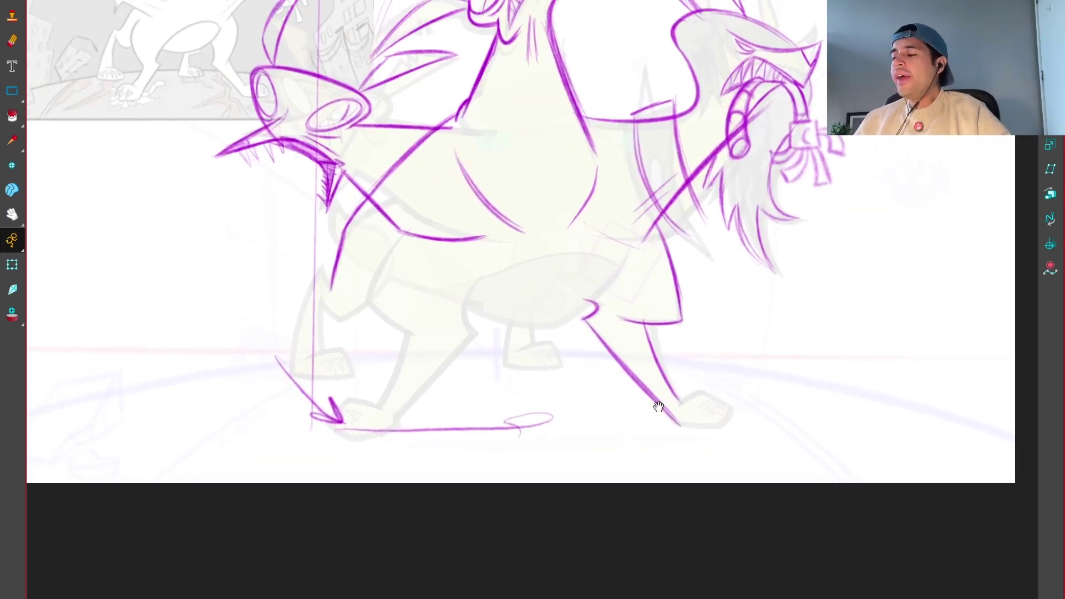
pyautogui.scroll(2, 659, 332)
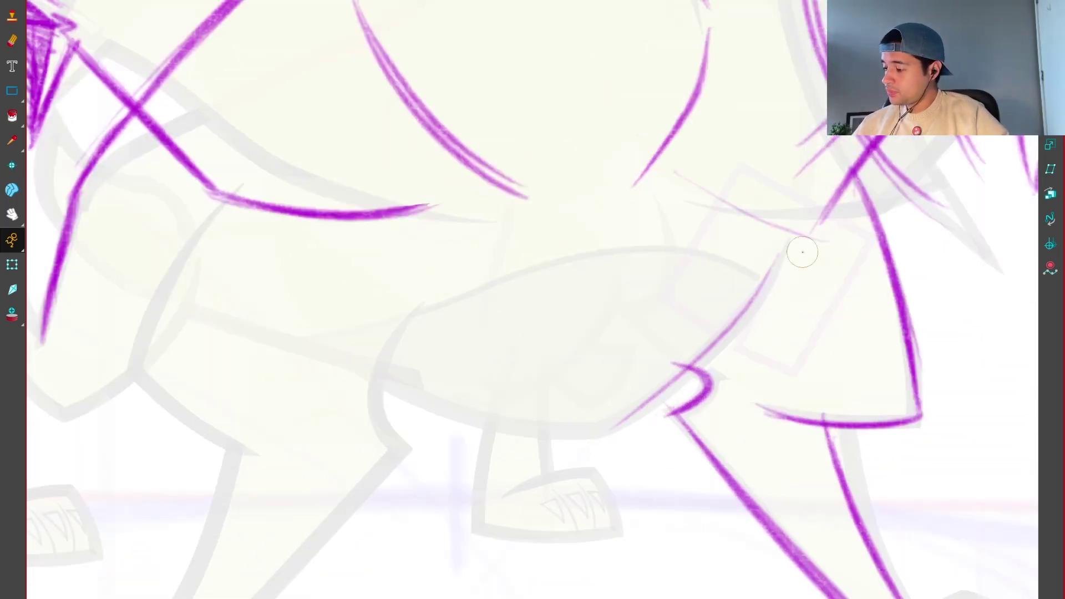
pyautogui.moveTo(779, 252)
pyautogui.mouseDown()
pyautogui.moveTo(702, 355)
pyautogui.moveTo(591, 439)
pyautogui.mouseUp()
pyautogui.moveTo(795, 233); pyautogui.dragTo(599, 451)
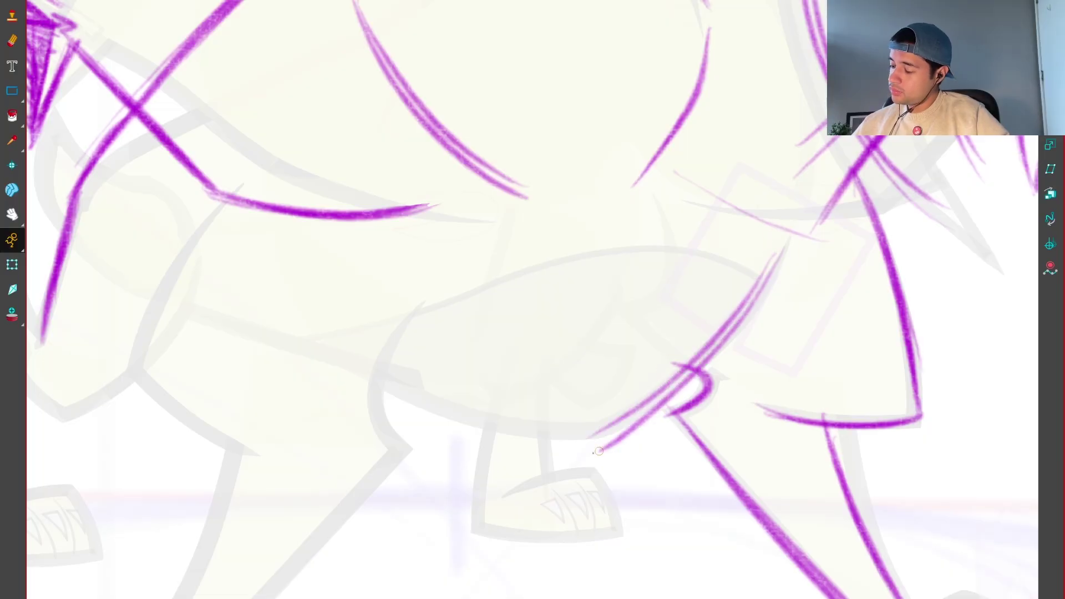
# Step: Rotate the view and sketch the belly's underside as a curve from its lower corner toward the left leg, then restore the view angle
pyautogui.press('v')
pyautogui.press('v')
pyautogui.press('v')
pyautogui.press('v')
pyautogui.press('v')
pyautogui.press('v')
pyautogui.moveTo(415, 204)
pyautogui.mouseDown()
pyautogui.moveTo(333, 438)
pyautogui.moveTo(433, 211)
pyautogui.mouseUp()
pyautogui.press('v')
pyautogui.press('v')
pyautogui.press('v')
pyautogui.press('v')
pyautogui.press('v')
pyautogui.press('v')
pyautogui.moveTo(391, 441); pyautogui.dragTo(589, 206)
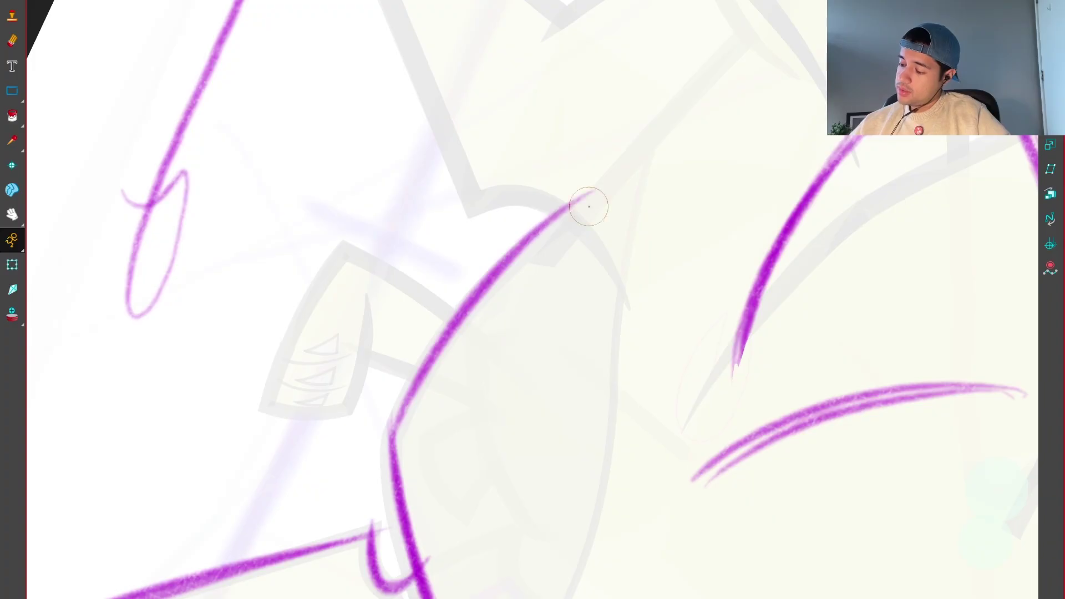
pyautogui.hotkey('shift', 'x')
pyautogui.scroll(-8, 787, 388)
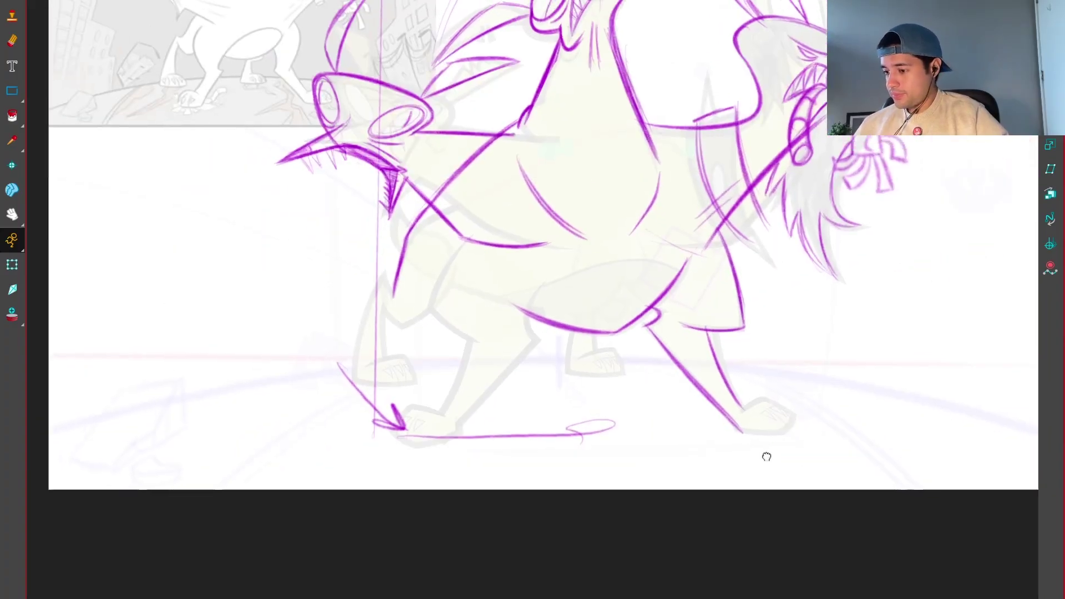
# Step: Sketch the left leg's thigh, with its outer edge curving down to a corner and its lower edge running inward
pyautogui.scroll(2, 766, 456)
pyautogui.scroll(4, 381, 313)
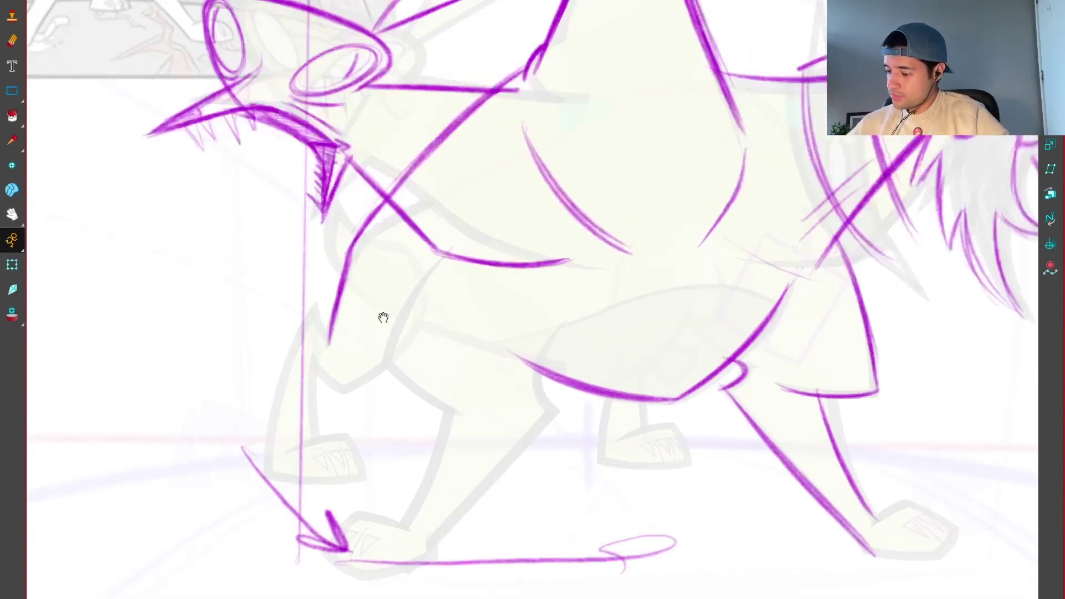
pyautogui.moveTo(404, 332)
pyautogui.mouseDown()
pyautogui.moveTo(444, 210)
pyautogui.moveTo(413, 336)
pyautogui.mouseUp()
pyautogui.moveTo(461, 191)
pyautogui.mouseDown()
pyautogui.moveTo(419, 307)
pyautogui.moveTo(415, 377)
pyautogui.mouseUp()
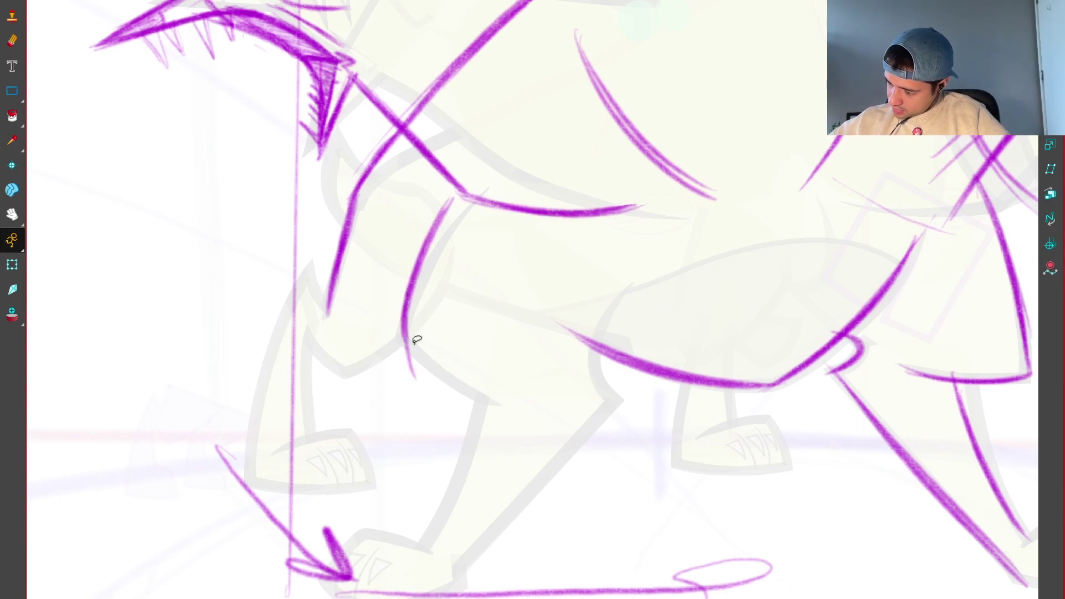
pyautogui.moveTo(409, 331)
pyautogui.mouseDown()
pyautogui.moveTo(502, 395)
pyautogui.moveTo(497, 403)
pyautogui.moveTo(520, 400)
pyautogui.mouseUp()
pyautogui.scroll(-6, 455, 378)
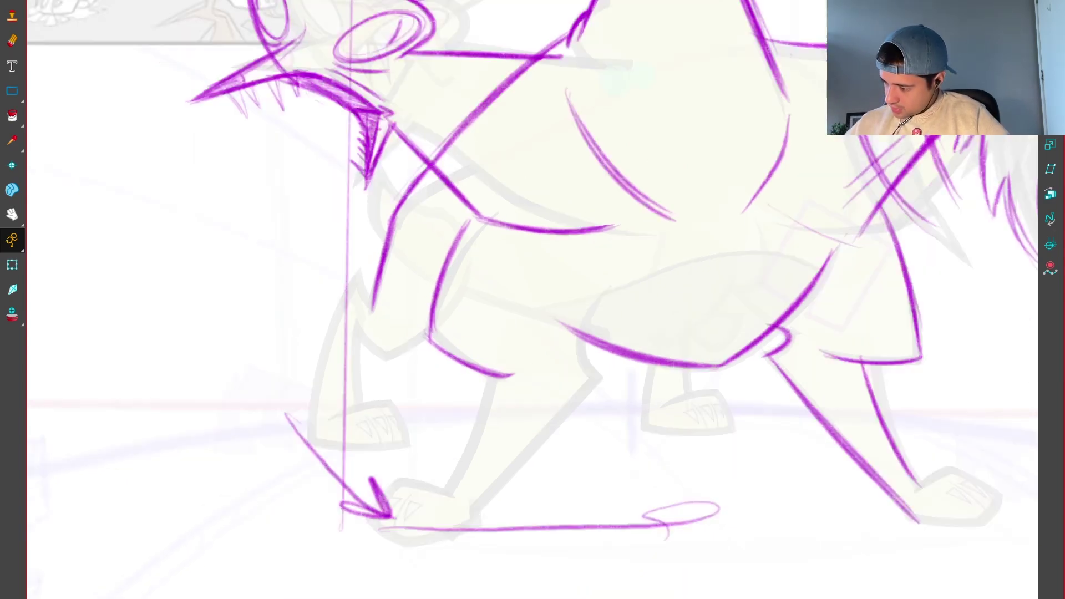
# Step: Lasso the left thigh lines and transform them so the lower edge runs flatter, then return to the brush
pyautogui.scroll(3, 527, 294)
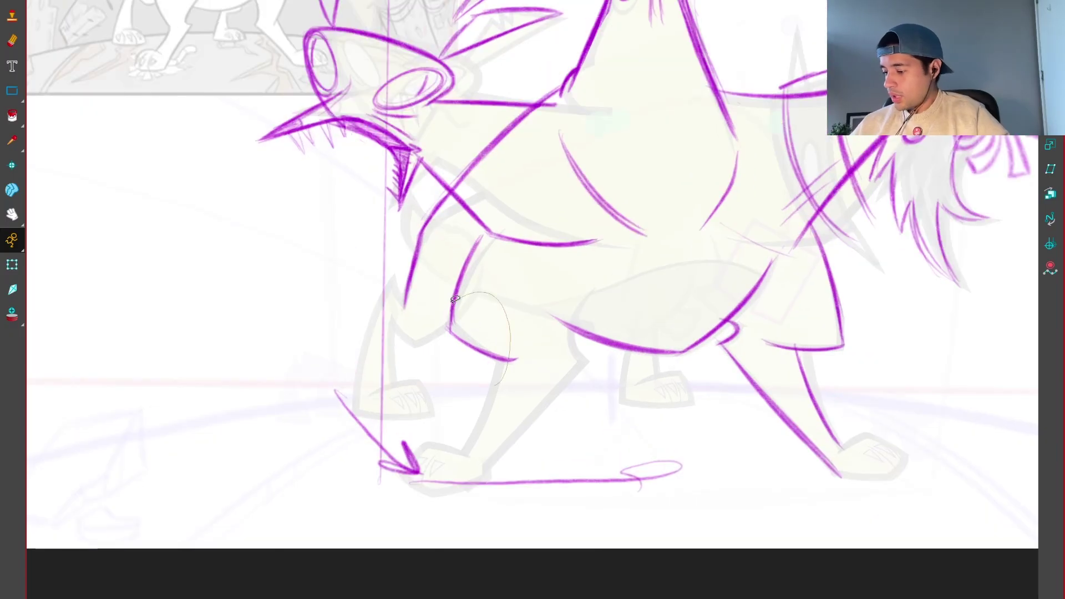
pyautogui.click(451, 341)
pyautogui.moveTo(494, 242); pyautogui.dragTo(505, 243)
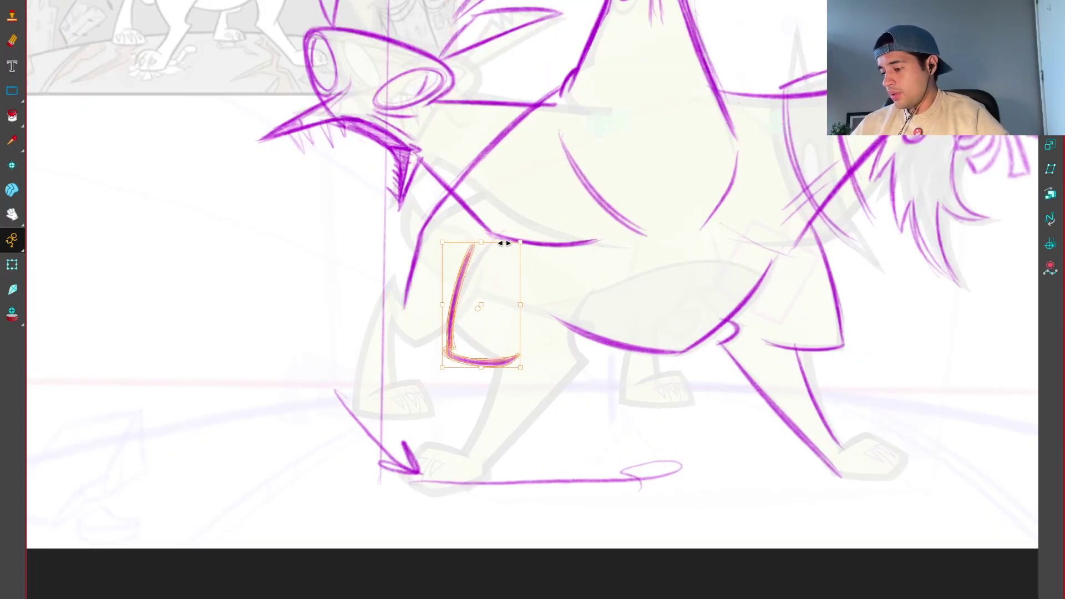
pyautogui.hotkey('alt', 'b')
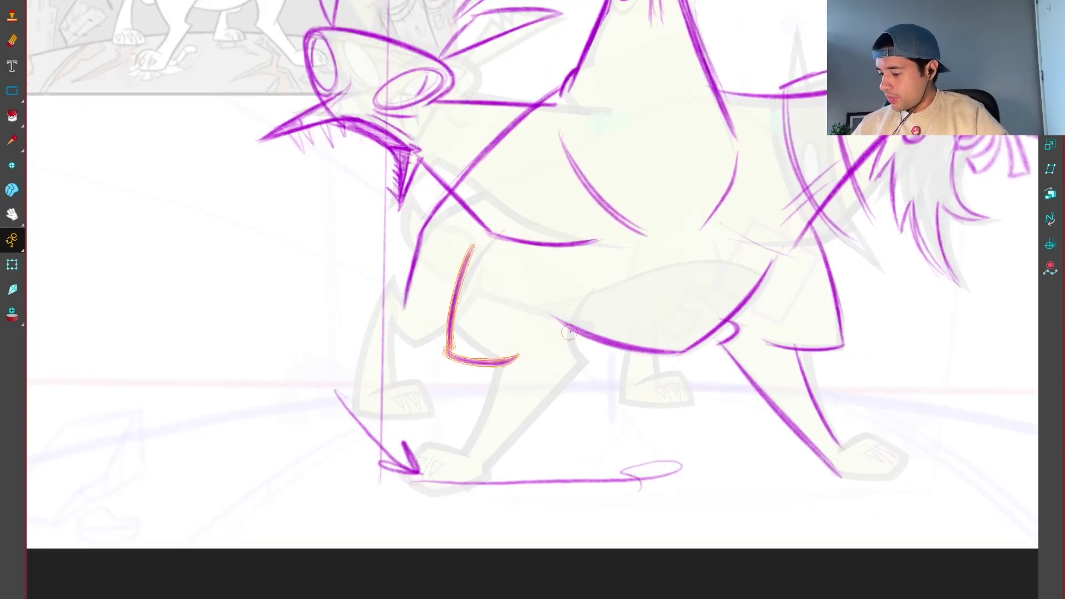
# Step: Sketch the left leg's small hook under the belly, both shin edges and a blocky foot outline closed at the heel
pyautogui.moveTo(577, 347)
pyautogui.mouseDown()
pyautogui.moveTo(588, 344)
pyautogui.moveTo(494, 456)
pyautogui.mouseUp()
pyautogui.moveTo(587, 351)
pyautogui.mouseDown()
pyautogui.moveTo(482, 469)
pyautogui.moveTo(551, 395)
pyautogui.mouseUp()
pyautogui.scroll(-3, 544, 308)
pyautogui.scroll(3, 543, 308)
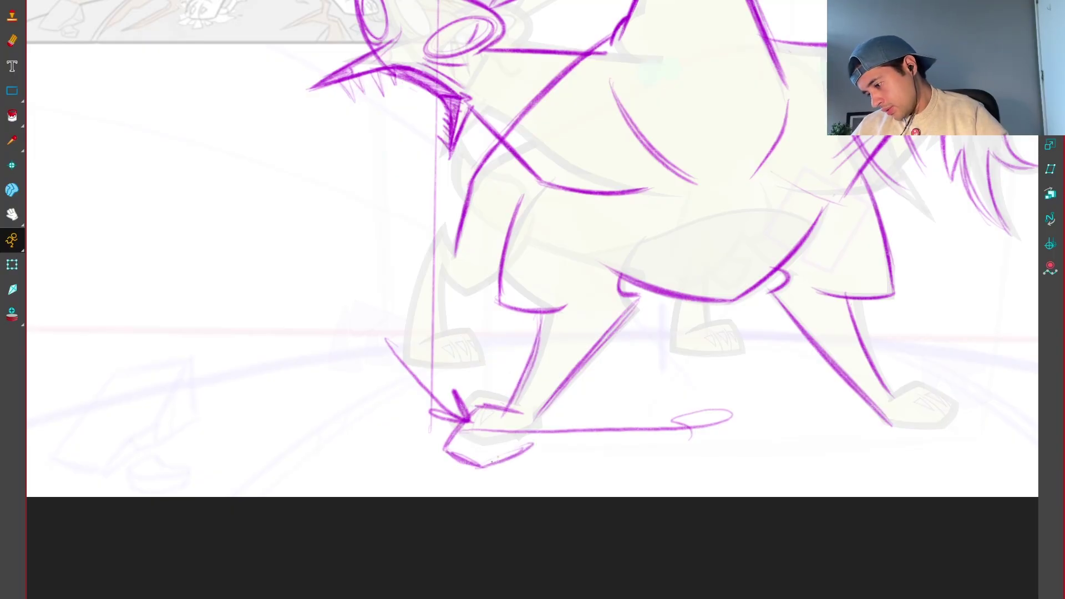
pyautogui.scroll(-3, 593, 344)
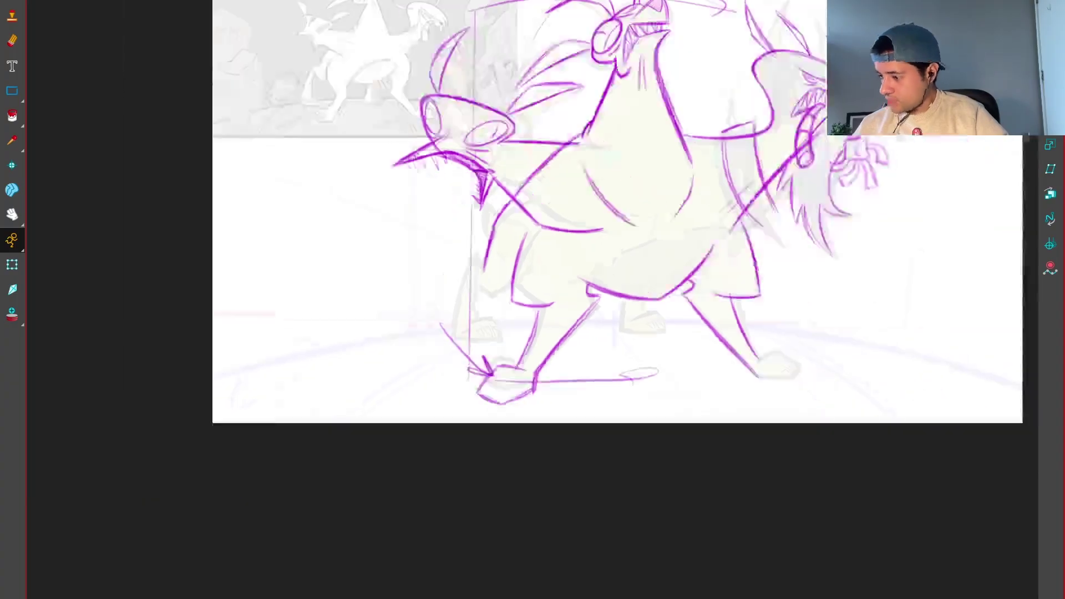
pyautogui.scroll(-1, 822, 394)
pyautogui.scroll(4, 522, 369)
pyautogui.scroll(1, 523, 369)
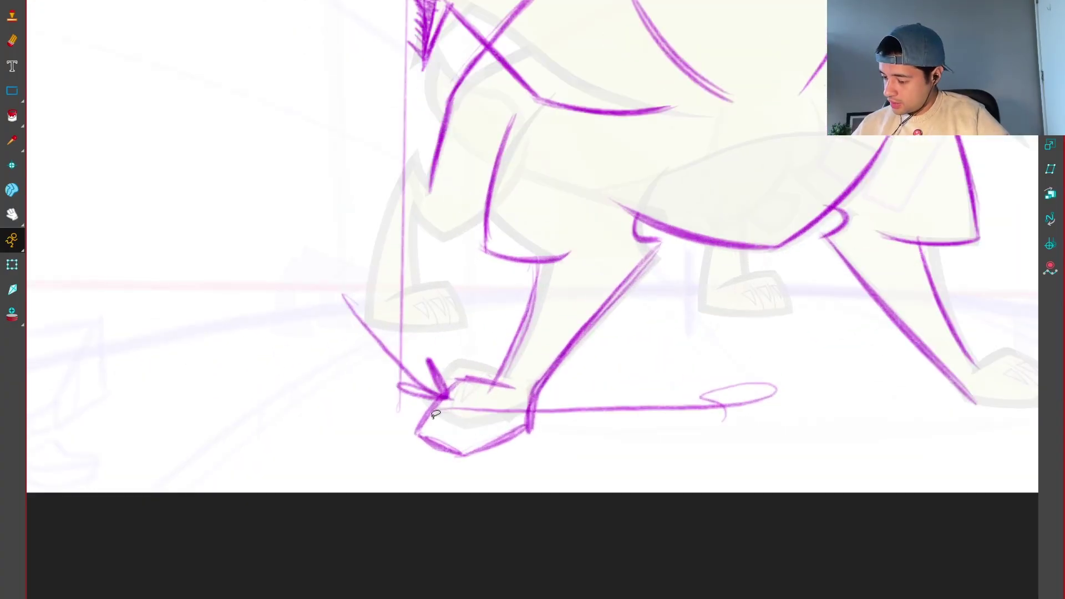
# Step: Reinforce the left foot's front and lower edges and add lines inside it dividing the toes
pyautogui.press('Delete')
pyautogui.moveTo(472, 366)
pyautogui.mouseDown()
pyautogui.moveTo(495, 387)
pyautogui.moveTo(409, 411)
pyautogui.moveTo(400, 438)
pyautogui.mouseUp()
pyautogui.hotkey('ctrl', 'z')
pyautogui.press('Delete')
pyautogui.hotkey('ctrl', 'z')
pyautogui.moveTo(420, 435)
pyautogui.mouseDown()
pyautogui.moveTo(457, 450)
pyautogui.moveTo(521, 429)
pyautogui.mouseUp()
pyautogui.press('2')
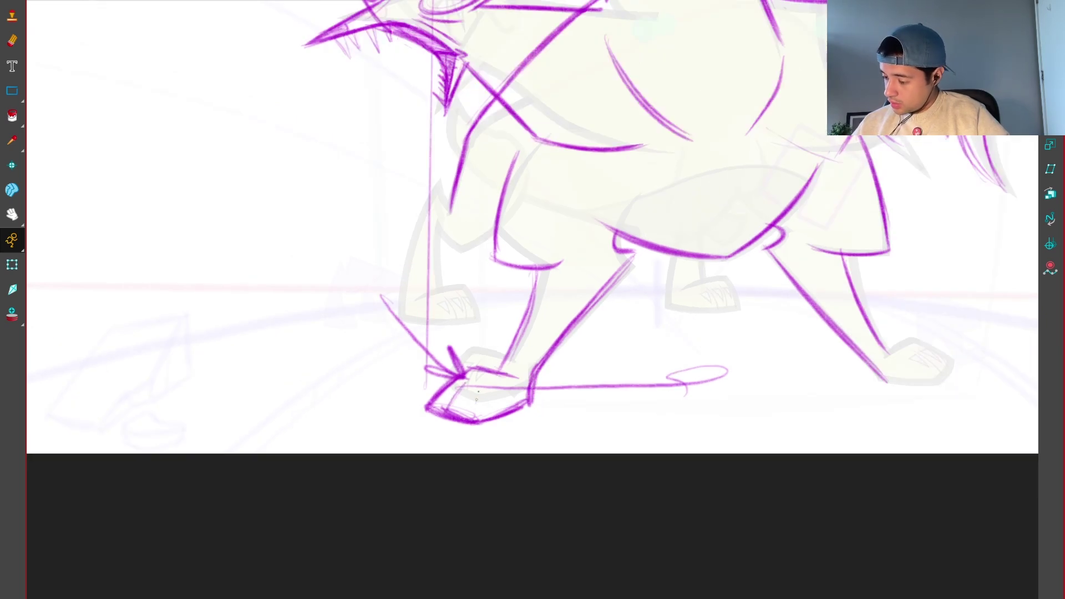
pyautogui.press('2')
pyautogui.press('1')
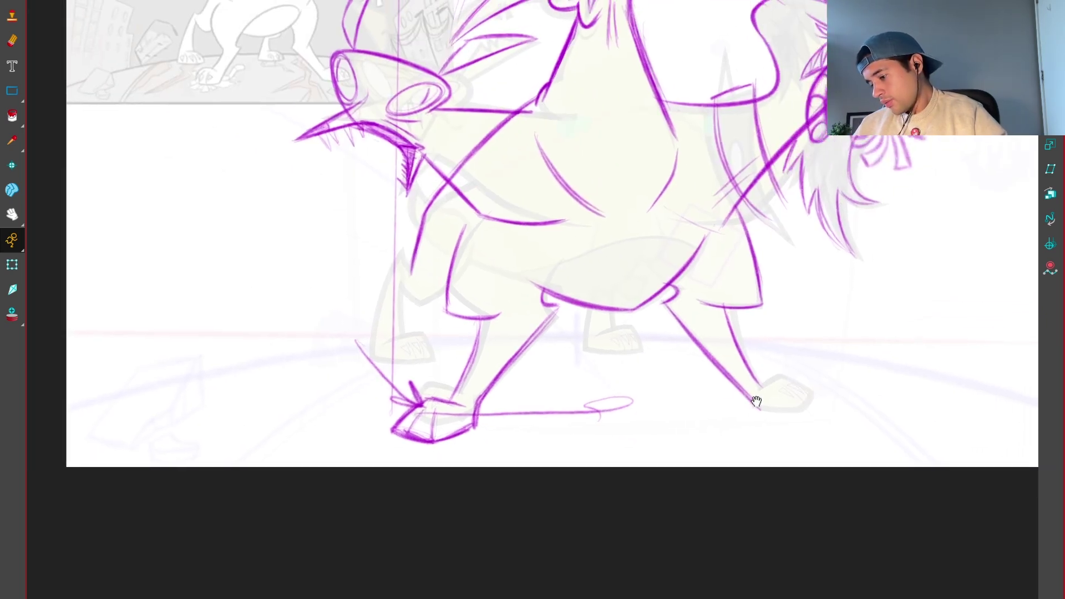
# Step: Sketch the right foot as a pointed shape, with a curved sole from heel to toe and an angled top
pyautogui.press('2')
pyautogui.moveTo(782, 409); pyautogui.dragTo(743, 427)
pyautogui.scroll(4, 743, 427)
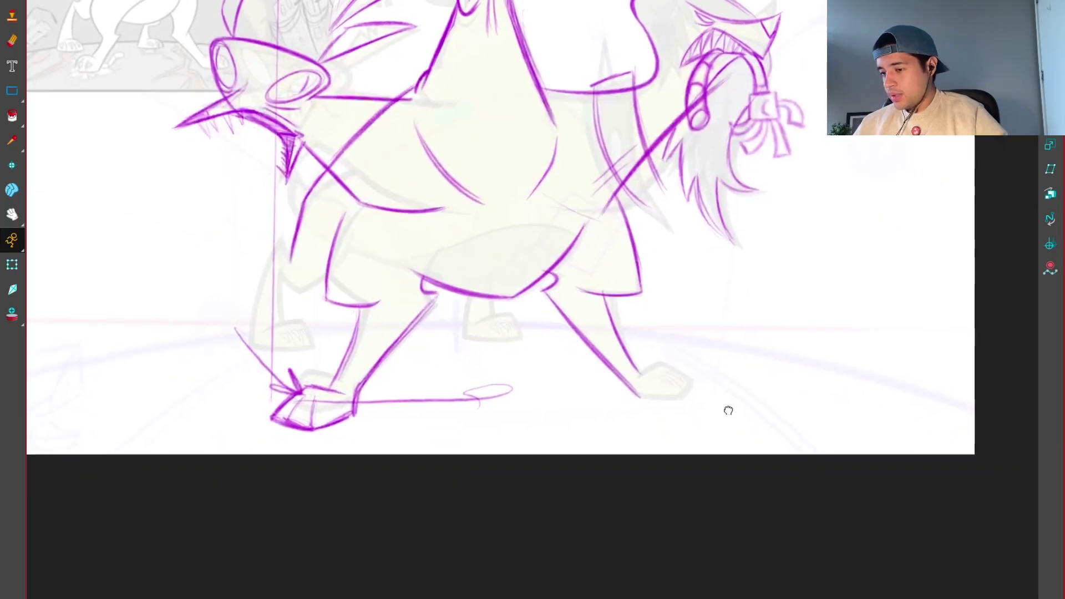
pyautogui.hotkey('ctrl', 'alt')
pyautogui.moveTo(701, 481); pyautogui.dragTo(789, 375)
pyautogui.scroll(3, 546, 330)
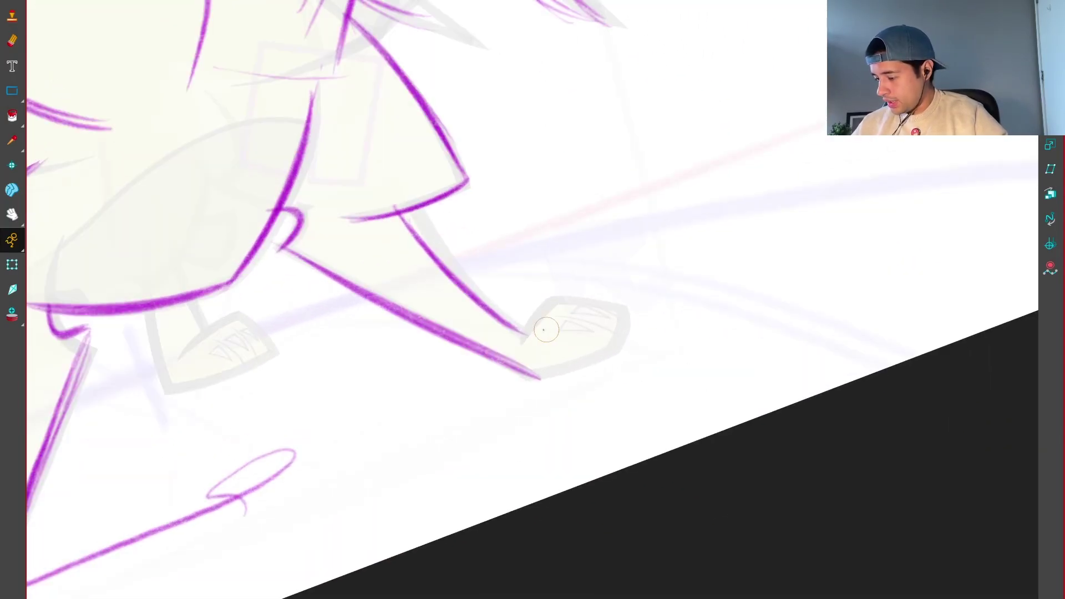
pyautogui.moveTo(624, 315)
pyautogui.mouseDown()
pyautogui.moveTo(527, 368)
pyautogui.moveTo(549, 373)
pyautogui.mouseUp()
pyautogui.hotkey('shift', 'x')
pyautogui.scroll(-3, 614, 358)
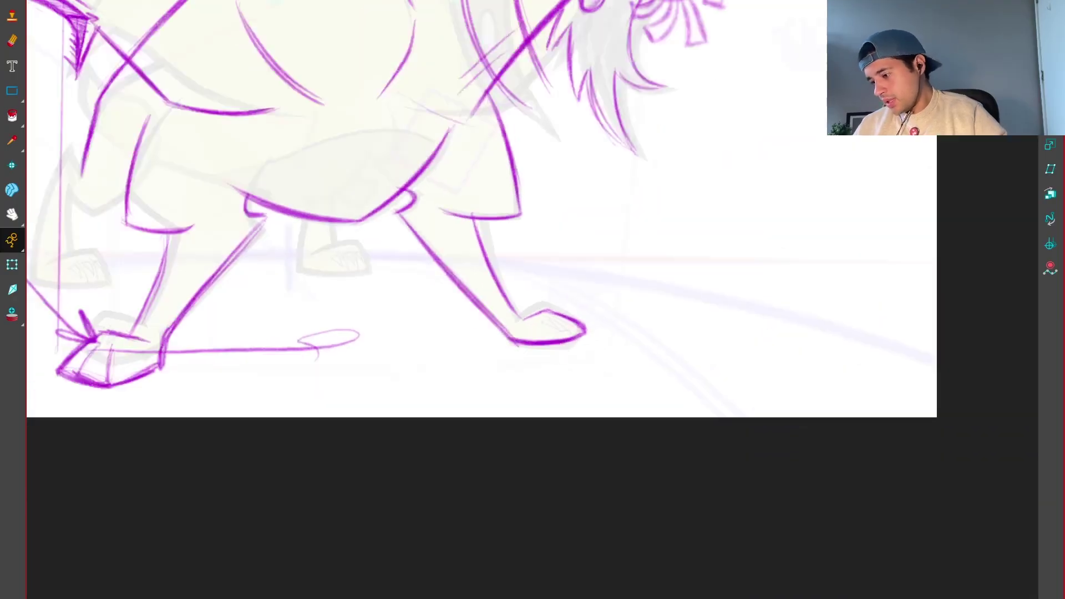
# Step: Lasso the right foot's lines, transform them to adjust the foot's shape, and deselect them
pyautogui.scroll(2, 682, 405)
pyautogui.moveTo(663, 381)
pyautogui.mouseDown()
pyautogui.moveTo(634, 385)
pyautogui.moveTo(647, 358)
pyautogui.mouseUp()
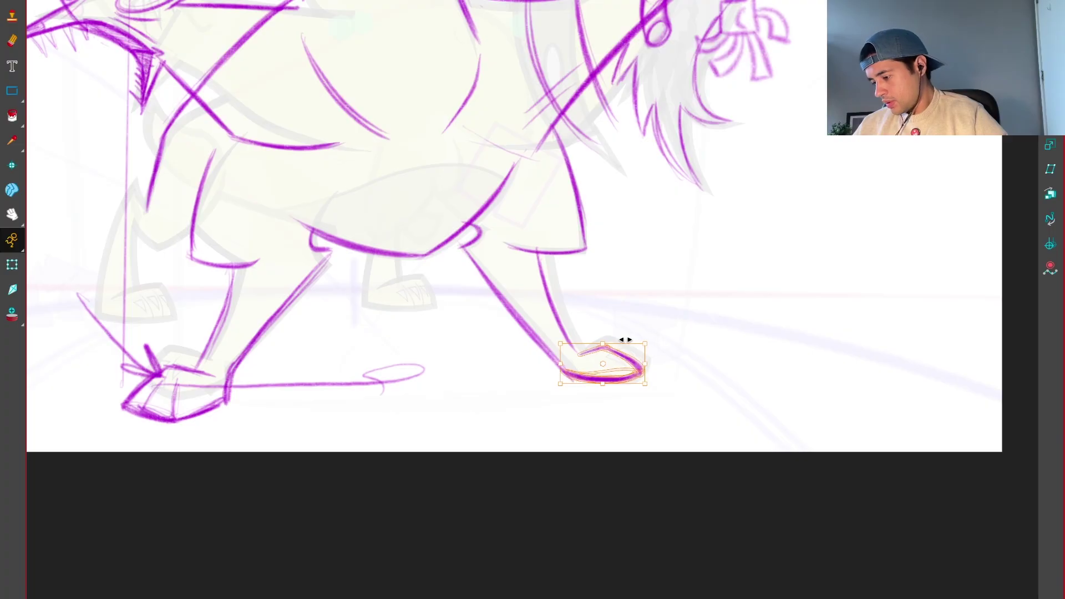
pyautogui.click(709, 366)
# Step: Redraw the right foot's top and sole with bolder lines meeting at the toe and joining the ankle
pyautogui.scroll(5, 708, 366)
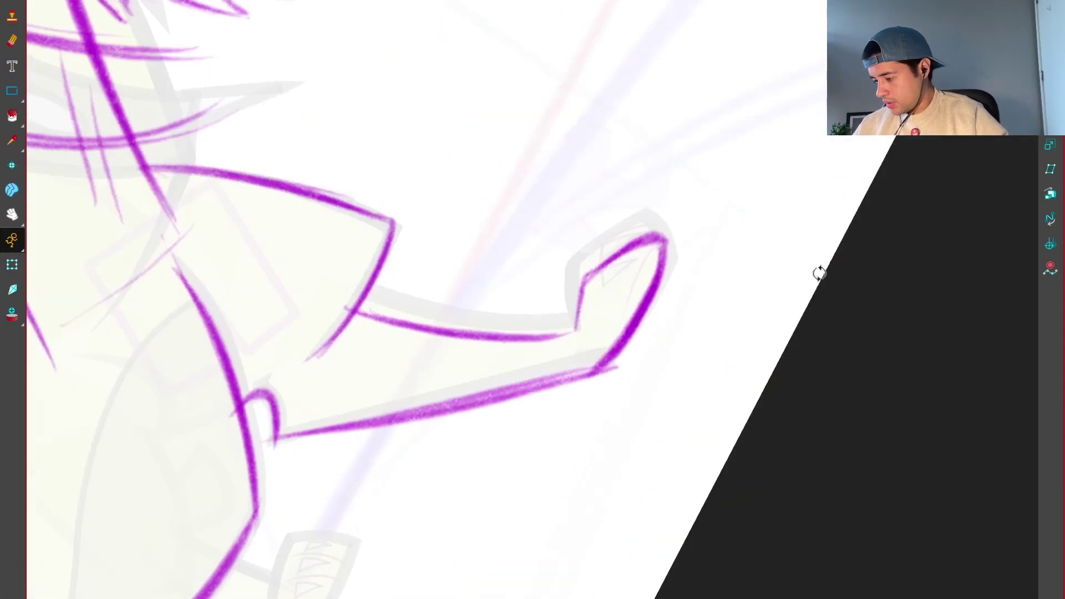
pyautogui.moveTo(682, 211)
pyautogui.mouseDown()
pyautogui.moveTo(636, 229)
pyautogui.moveTo(592, 272)
pyautogui.moveTo(605, 252)
pyautogui.moveTo(584, 336)
pyautogui.mouseUp()
pyautogui.moveTo(700, 221)
pyautogui.mouseDown()
pyautogui.moveTo(671, 311)
pyautogui.moveTo(620, 375)
pyautogui.mouseUp()
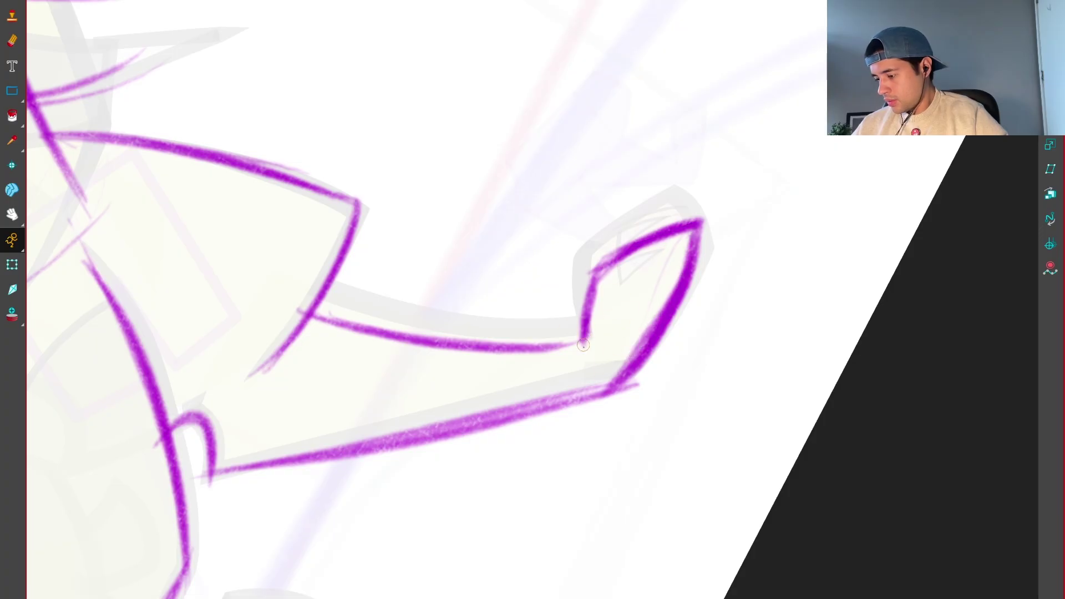
pyautogui.scroll(-10, 542, 346)
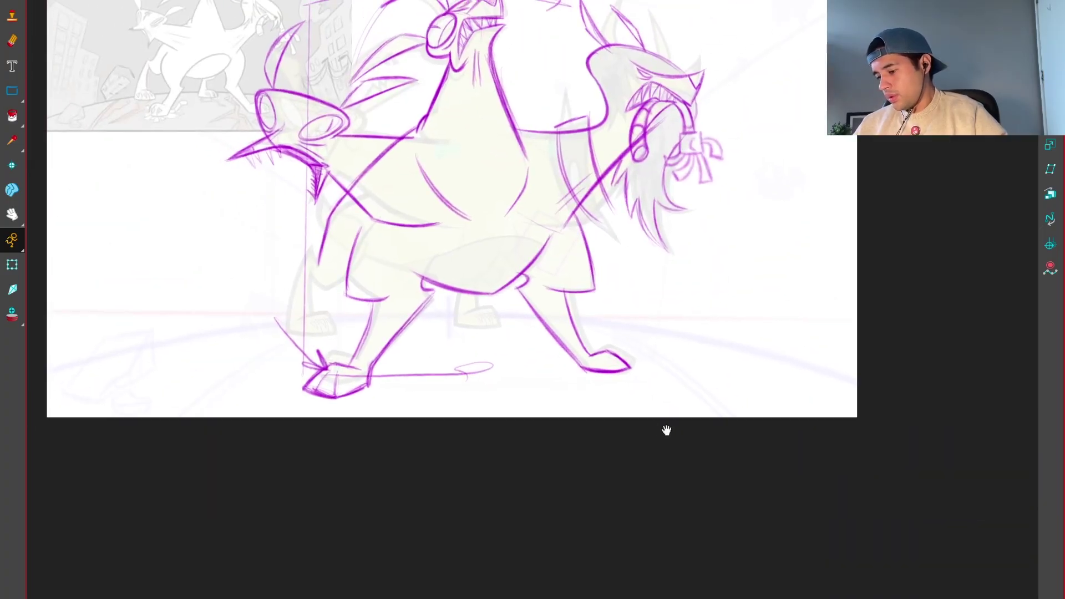
# Step: Draw a small outward arrow beside the right foot and small box-like guide marks beneath the left foot
pyautogui.moveTo(660, 370); pyautogui.dragTo(679, 370)
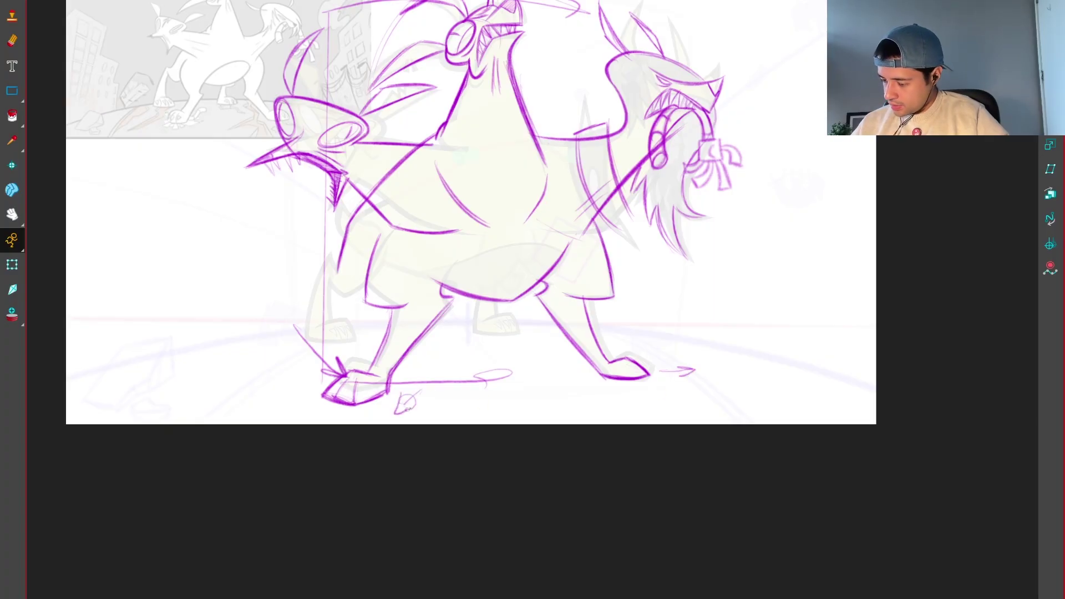
pyautogui.scroll(5, 499, 438)
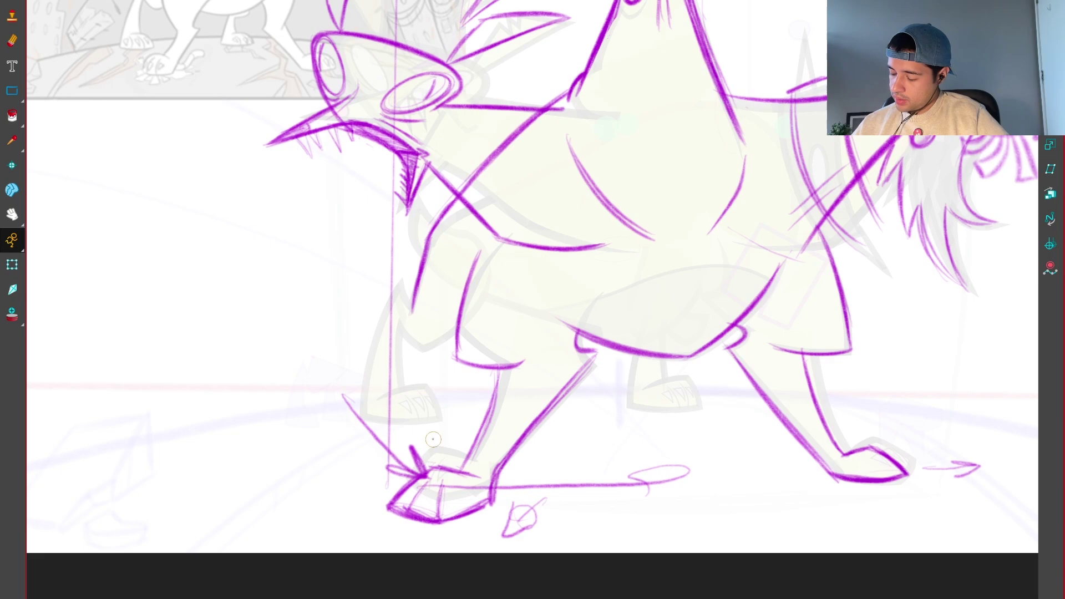
pyautogui.hotkey('ctrl', 'z')
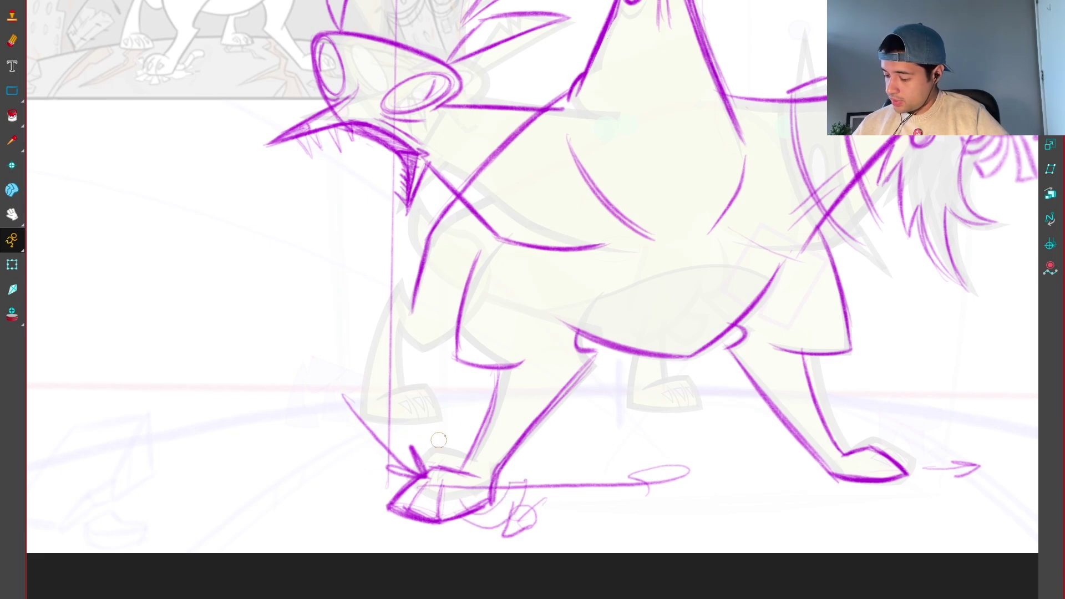
pyautogui.scroll(-5, 635, 315)
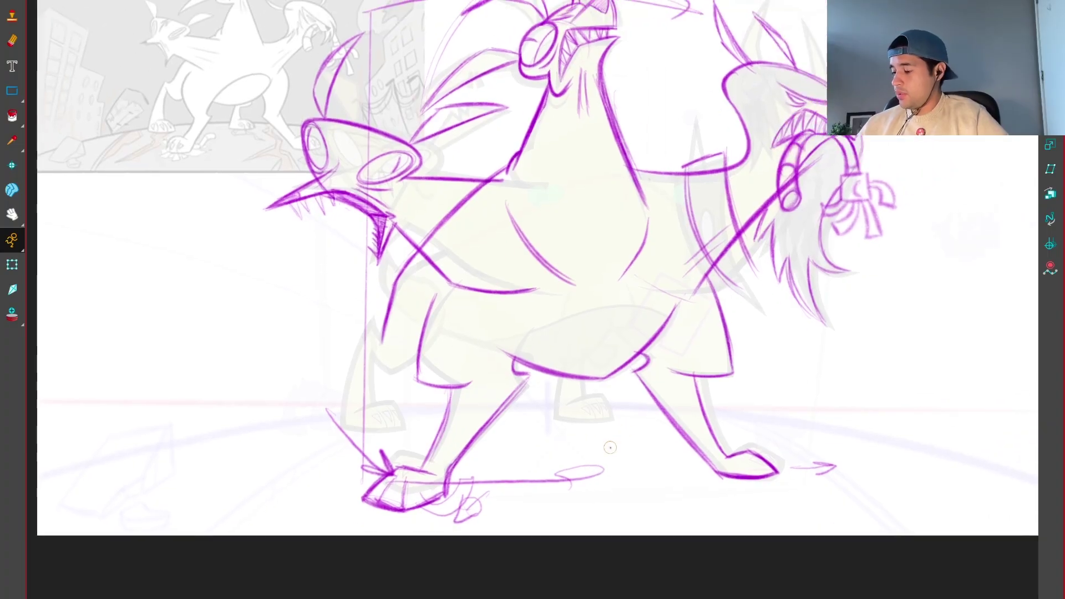
# Step: Extend the far left leg's line down to a sharp point with a short stroke rising outward from it
pyautogui.scroll(6, 662, 437)
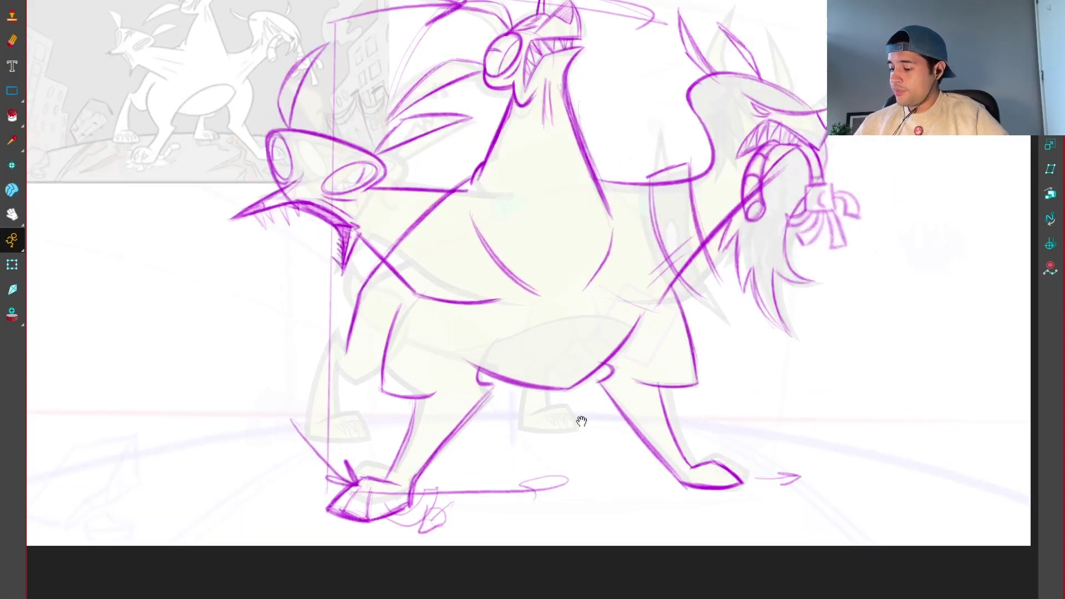
pyautogui.scroll(4, 454, 368)
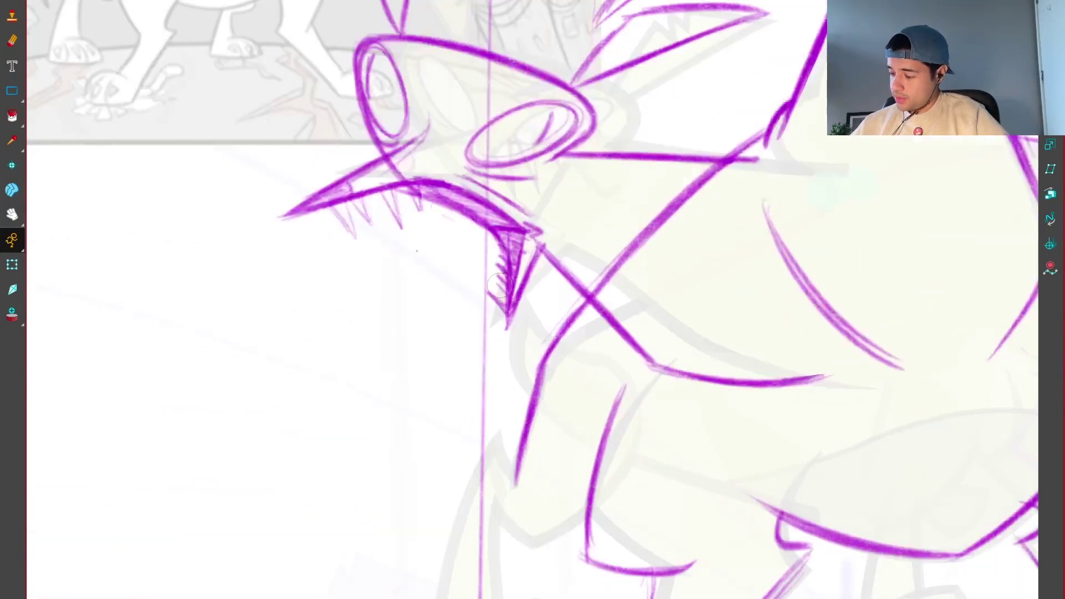
pyautogui.moveTo(516, 488)
pyautogui.mouseDown()
pyautogui.moveTo(499, 519)
pyautogui.moveTo(486, 482)
pyautogui.moveTo(508, 530)
pyautogui.mouseUp()
pyautogui.hotkey('ctrl', 'z')
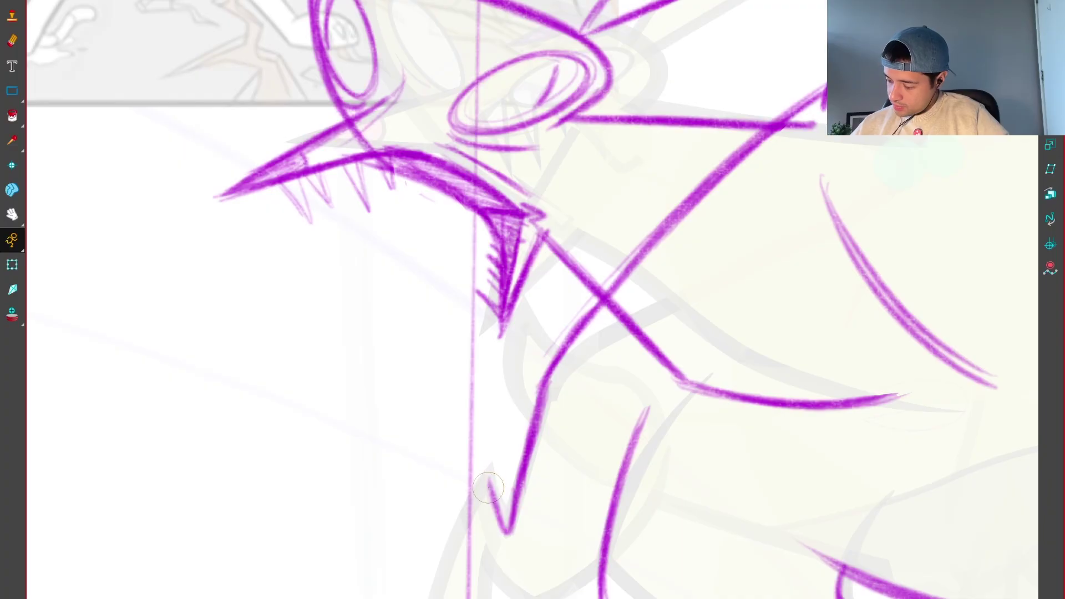
pyautogui.hotkey('ctrl', 'z')
pyautogui.moveTo(487, 478); pyautogui.dragTo(511, 526)
pyautogui.hotkey('ctrl', 'z')
pyautogui.scroll(-6, 500, 476)
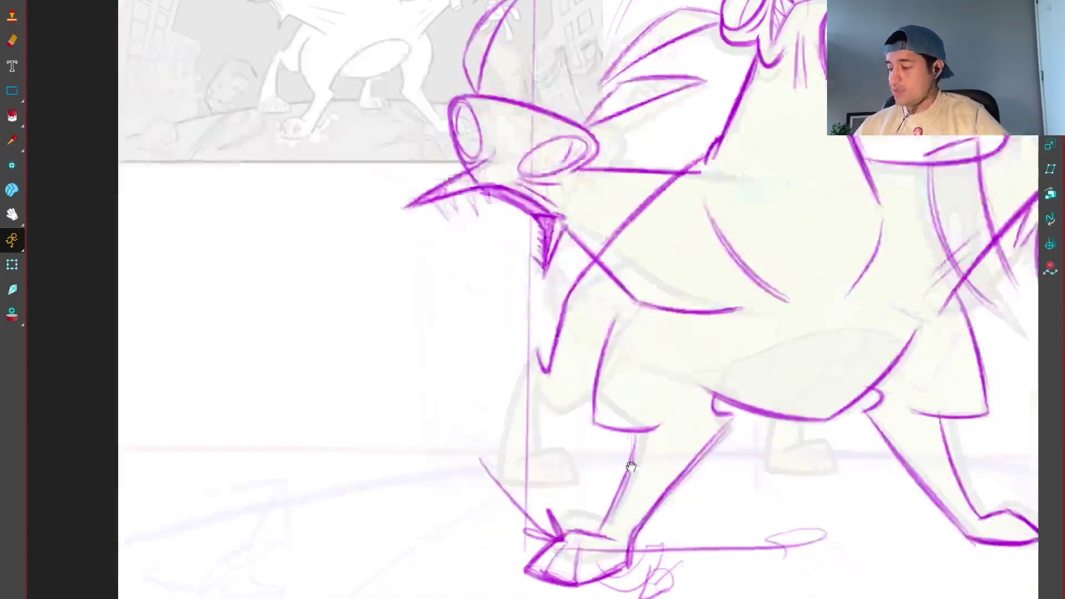
# Step: Draw the far left leg's outer and inner lines, its rounded foot outline and sole, and the V-shaped thigh edge above it
pyautogui.moveTo(667, 482); pyautogui.dragTo(775, 413)
pyautogui.scroll(3, 525, 438)
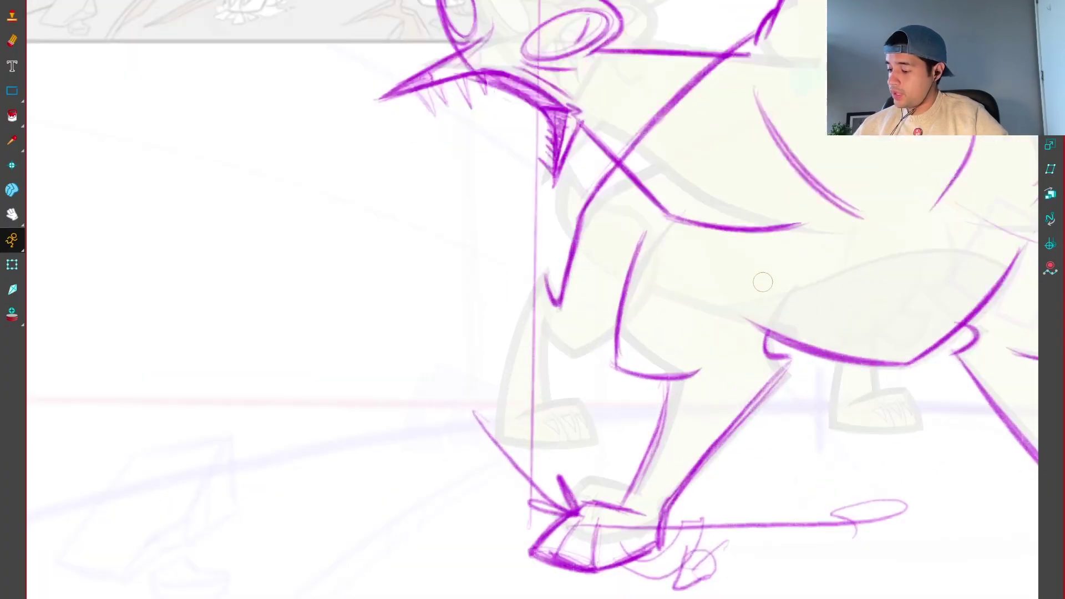
pyautogui.moveTo(524, 456); pyautogui.dragTo(538, 386)
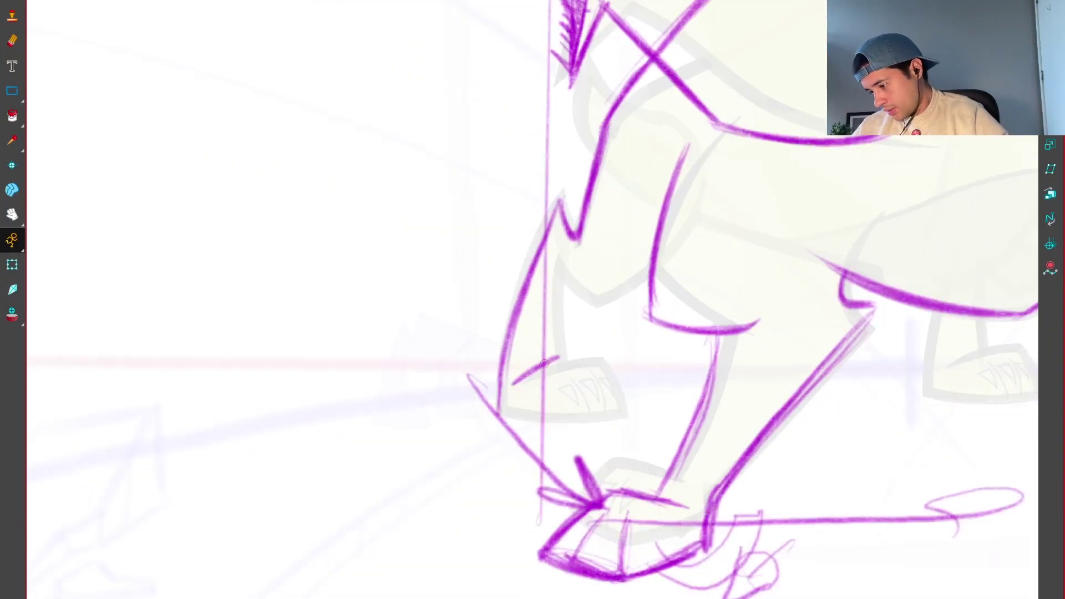
pyautogui.moveTo(559, 361)
pyautogui.mouseDown()
pyautogui.moveTo(596, 408)
pyautogui.moveTo(564, 431)
pyautogui.mouseUp()
pyautogui.moveTo(497, 420); pyautogui.dragTo(577, 438)
pyautogui.scroll(-2, 713, 338)
pyautogui.scroll(3, 610, 360)
pyautogui.moveTo(507, 393)
pyautogui.mouseDown()
pyautogui.moveTo(501, 281)
pyautogui.moveTo(539, 324)
pyautogui.moveTo(595, 294)
pyautogui.mouseUp()
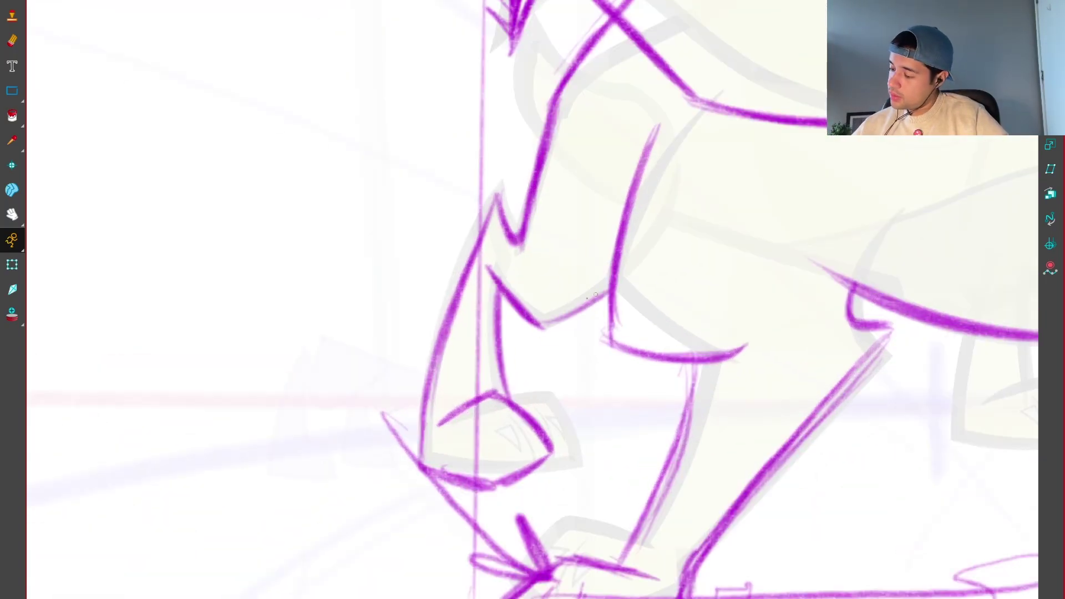
# Step: Remove the vertical guide line and draw two toe dividers with three small triangular toenails on the far left foot
pyautogui.scroll(-6, 555, 325)
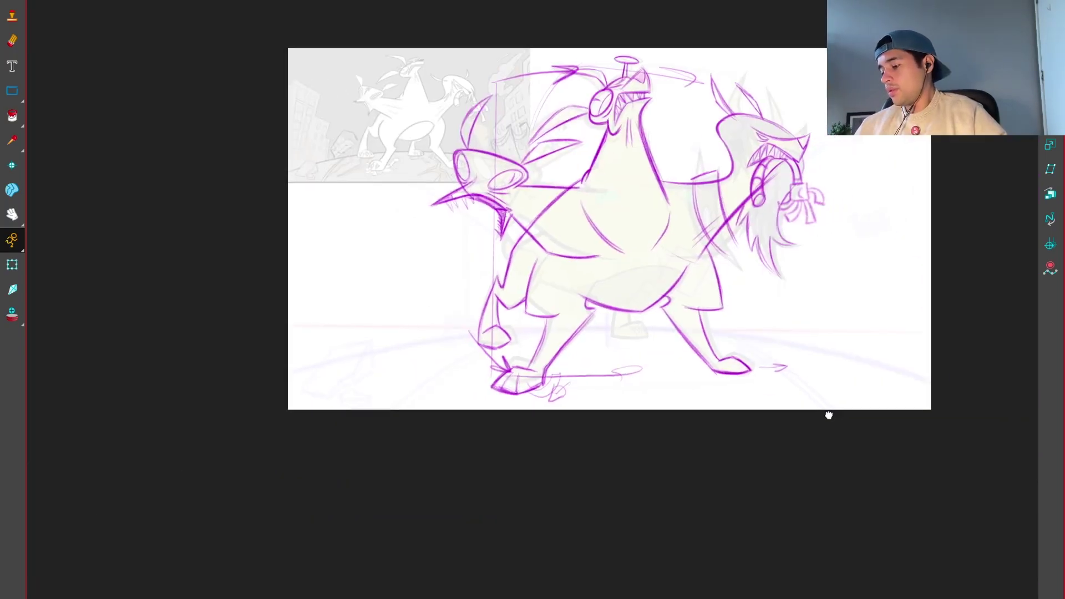
pyautogui.moveTo(852, 414); pyautogui.dragTo(819, 410)
pyautogui.scroll(8, 819, 410)
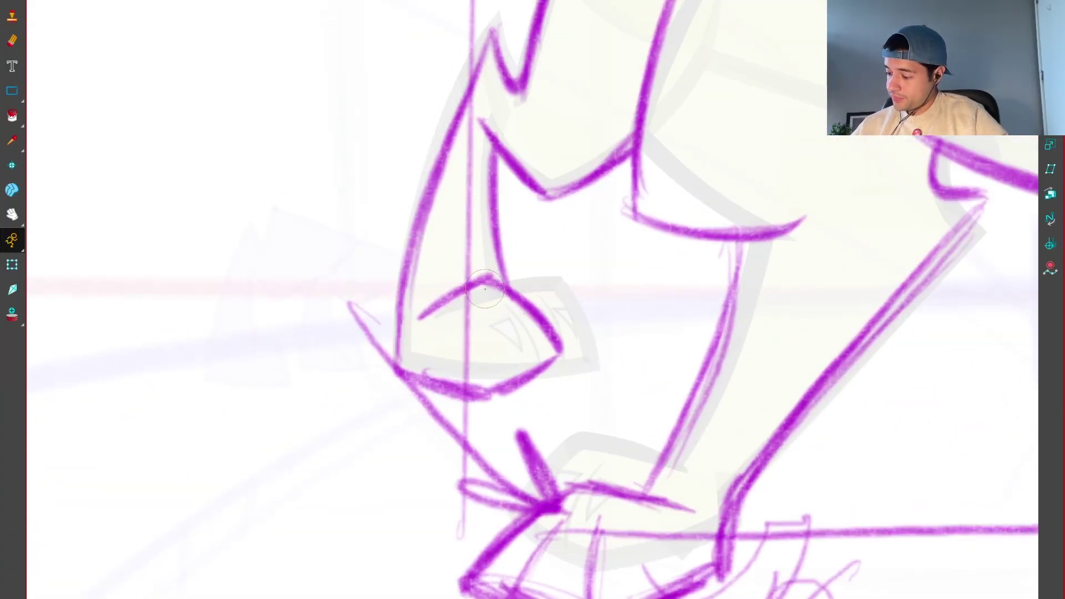
pyautogui.hotkey('ctrl', 'z')
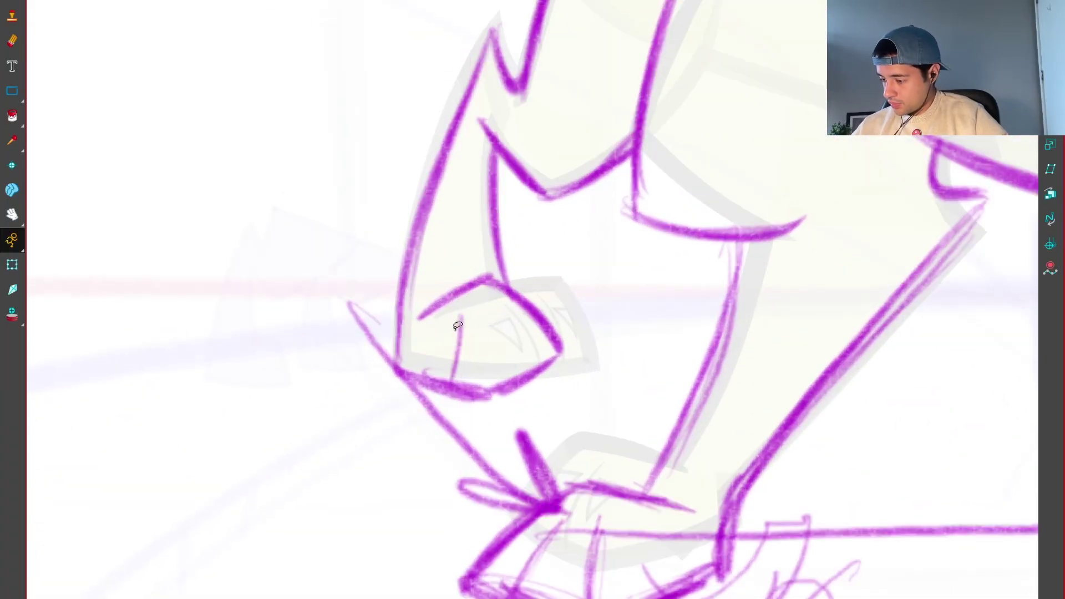
pyautogui.hotkey('ctrl', 'z')
pyautogui.hotkey('ctrl', 'shift', 'z')
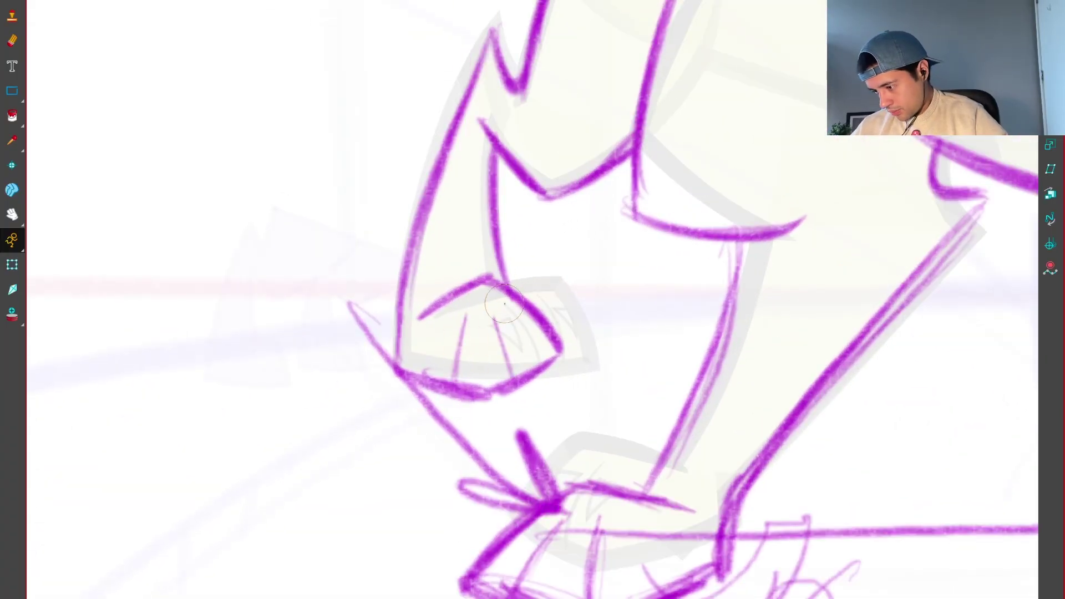
pyautogui.scroll(1, 504, 304)
pyautogui.moveTo(460, 370)
pyautogui.mouseDown()
pyautogui.moveTo(476, 343)
pyautogui.moveTo(465, 386)
pyautogui.mouseUp()
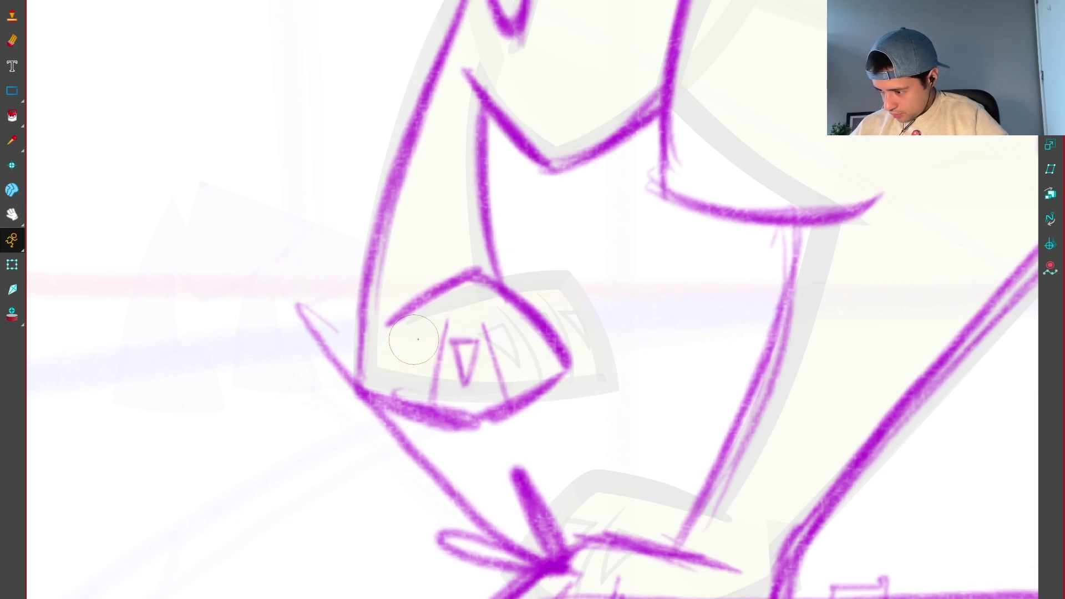
pyautogui.moveTo(428, 341); pyautogui.dragTo(415, 379)
pyautogui.moveTo(498, 332); pyautogui.dragTo(513, 368)
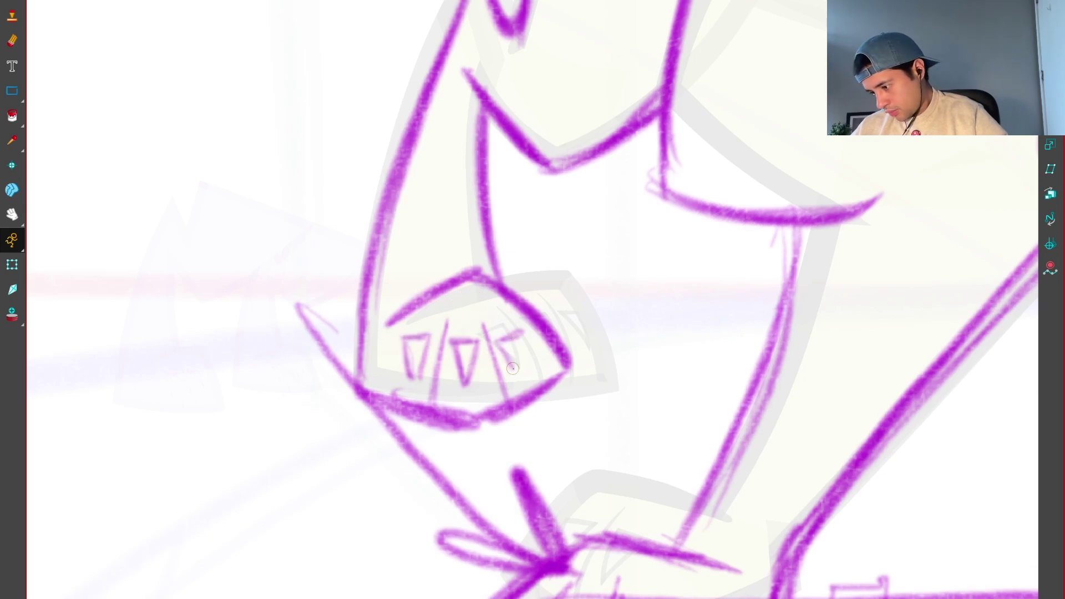
# Step: Sketch a thin curved ground guide line from the far left foot across to the rear foot beneath the belly
pyautogui.scroll(-6, 513, 372)
pyautogui.scroll(1, 723, 427)
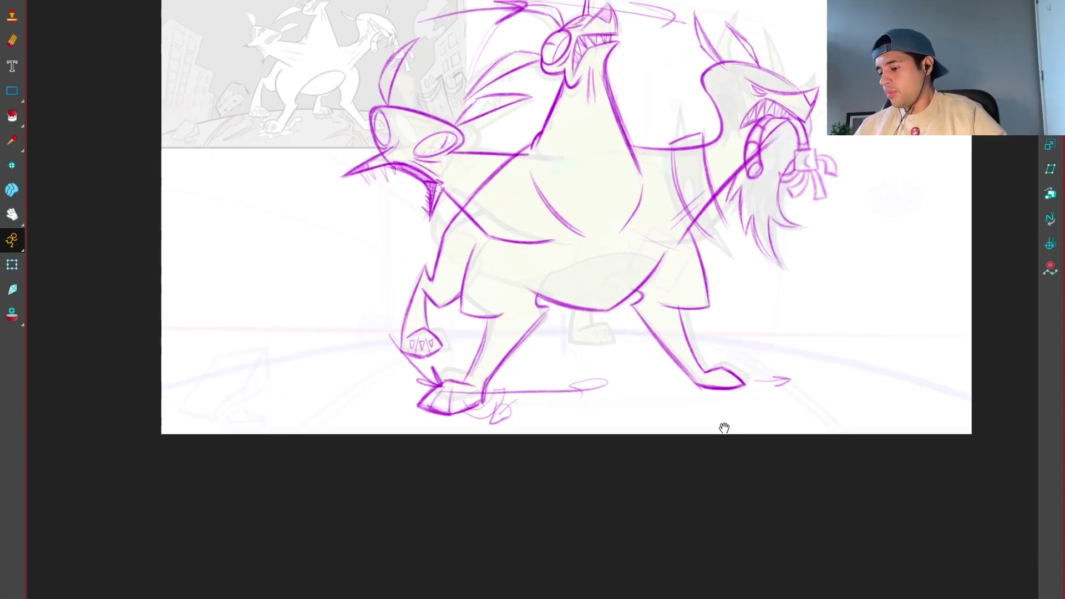
pyautogui.moveTo(723, 428); pyautogui.dragTo(694, 361)
pyautogui.scroll(1, 694, 361)
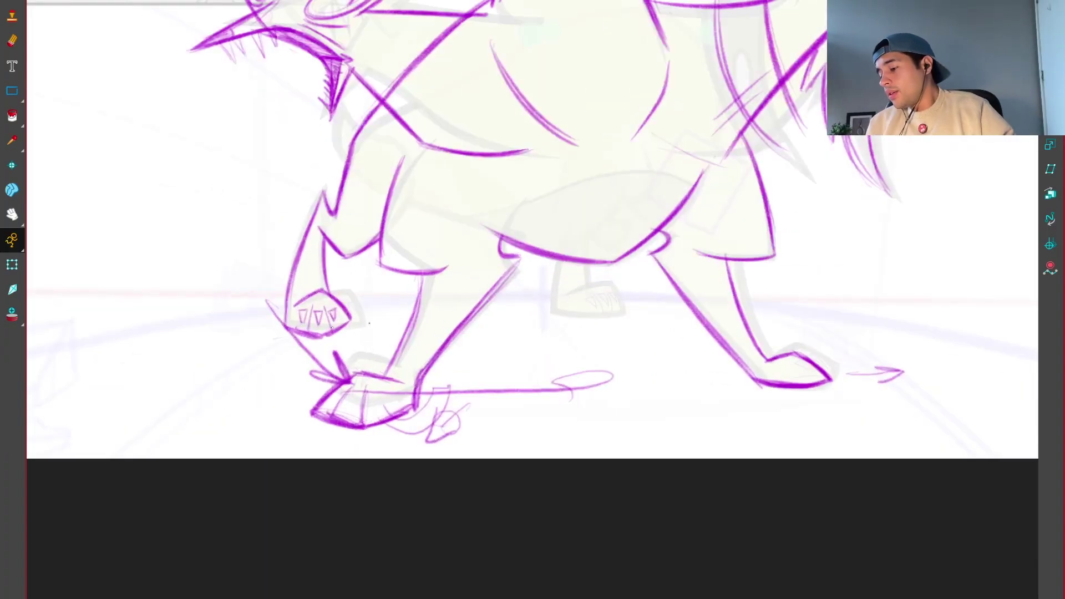
pyautogui.moveTo(369, 322)
pyautogui.mouseDown()
pyautogui.moveTo(612, 315)
pyautogui.moveTo(663, 352)
pyautogui.mouseUp()
pyautogui.hotkey('ctrl', 'z')
pyautogui.hotkey('ctrl', 'shift', 'z')
# Step: Draw the rear leg's outer line below the belly, a flat ellipse for its sole, and the foot's top and front edges
pyautogui.scroll(3, 586, 264)
pyautogui.moveTo(502, 277)
pyautogui.mouseDown()
pyautogui.moveTo(544, 241)
pyautogui.moveTo(531, 248)
pyautogui.moveTo(603, 224)
pyautogui.moveTo(572, 232)
pyautogui.moveTo(611, 316)
pyautogui.mouseUp()
pyautogui.scroll(3, 398, 231)
pyautogui.moveTo(400, 166); pyautogui.dragTo(373, 327)
pyautogui.moveTo(615, 338)
pyautogui.mouseDown()
pyautogui.moveTo(650, 379)
pyautogui.moveTo(610, 312)
pyautogui.moveTo(643, 351)
pyautogui.moveTo(658, 286)
pyautogui.mouseUp()
pyautogui.click(624, 352)
pyautogui.scroll(1, 434, 309)
pyautogui.hotkey('alt', 'b')
pyautogui.moveTo(377, 385); pyautogui.dragTo(495, 207)
pyautogui.moveTo(506, 211)
pyautogui.mouseDown()
pyautogui.moveTo(681, 271)
pyautogui.moveTo(687, 286)
pyautogui.mouseUp()
pyautogui.hotkey('shift', 'x')
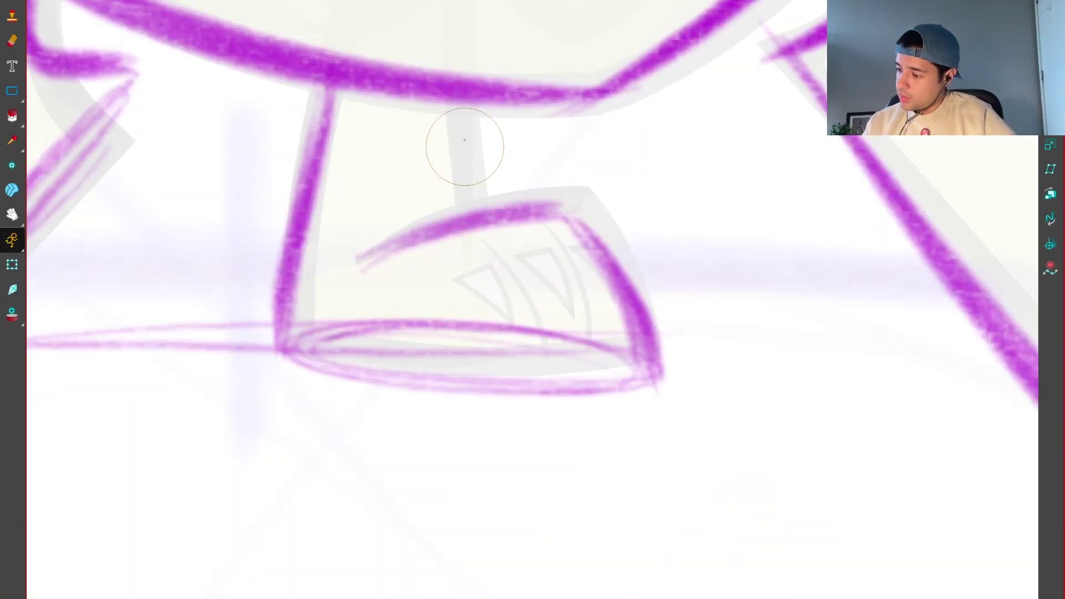
# Step: Add the rear leg's inner line, two curved toe dividers and the triangular toenails on the rear foot
pyautogui.moveTo(455, 100); pyautogui.dragTo(472, 218)
pyautogui.moveTo(461, 139)
pyautogui.mouseDown()
pyautogui.moveTo(474, 219)
pyautogui.moveTo(546, 377)
pyautogui.mouseUp()
pyautogui.moveTo(551, 222); pyautogui.dragTo(598, 366)
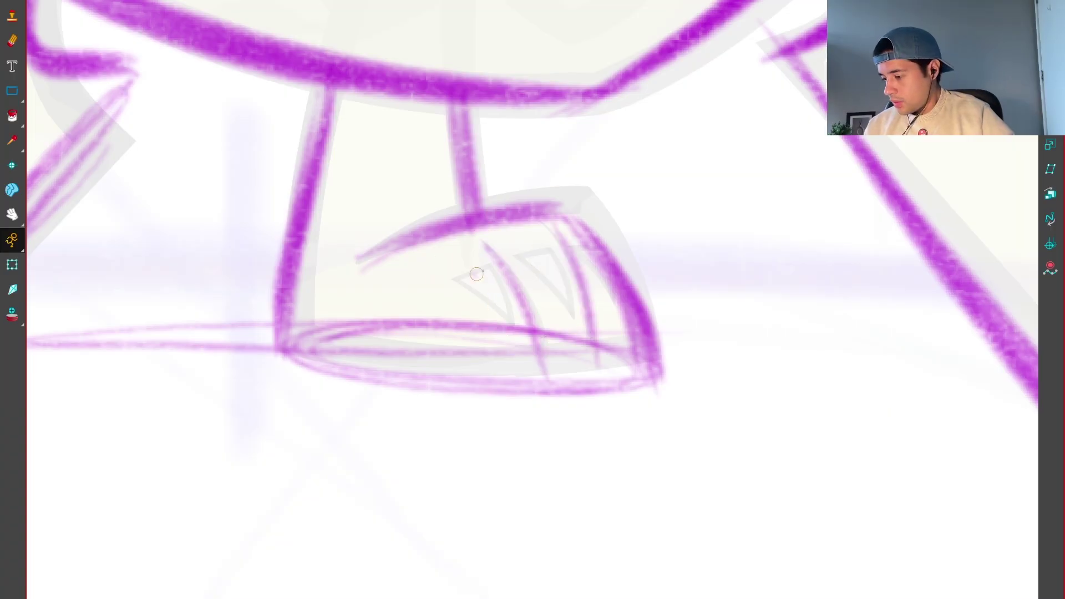
pyautogui.moveTo(489, 267); pyautogui.dragTo(501, 324)
pyautogui.moveTo(524, 254)
pyautogui.mouseDown()
pyautogui.moveTo(563, 319)
pyautogui.moveTo(586, 259)
pyautogui.mouseUp()
pyautogui.scroll(-10, 586, 258)
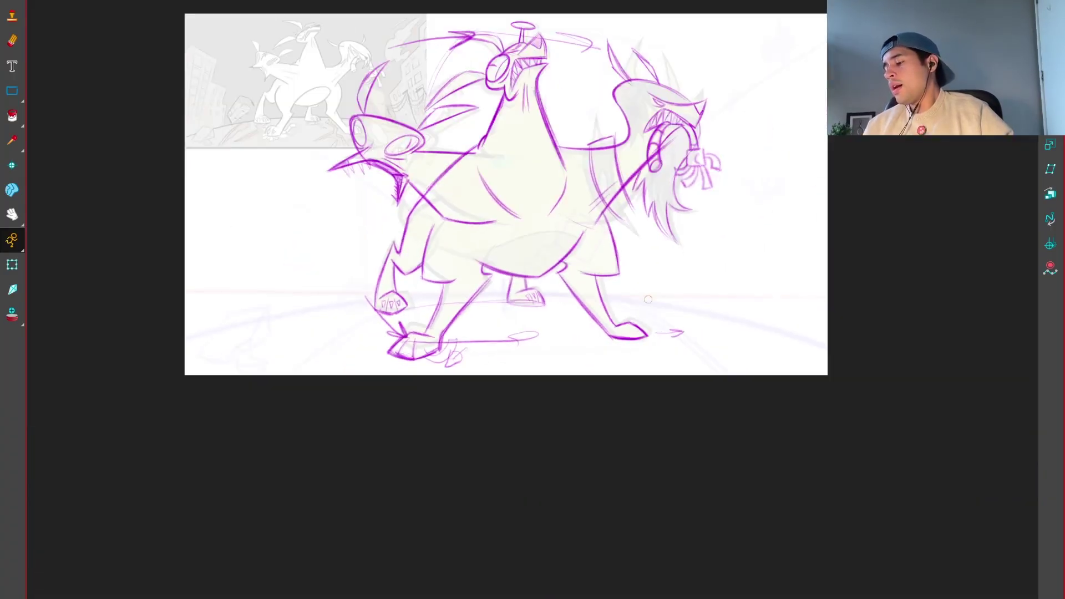
# Step: Lasso and delete the ground line, the arrow beside the right foot and the guide marks above the front left foot
pyautogui.moveTo(782, 329); pyautogui.dragTo(756, 365)
pyautogui.press('2')
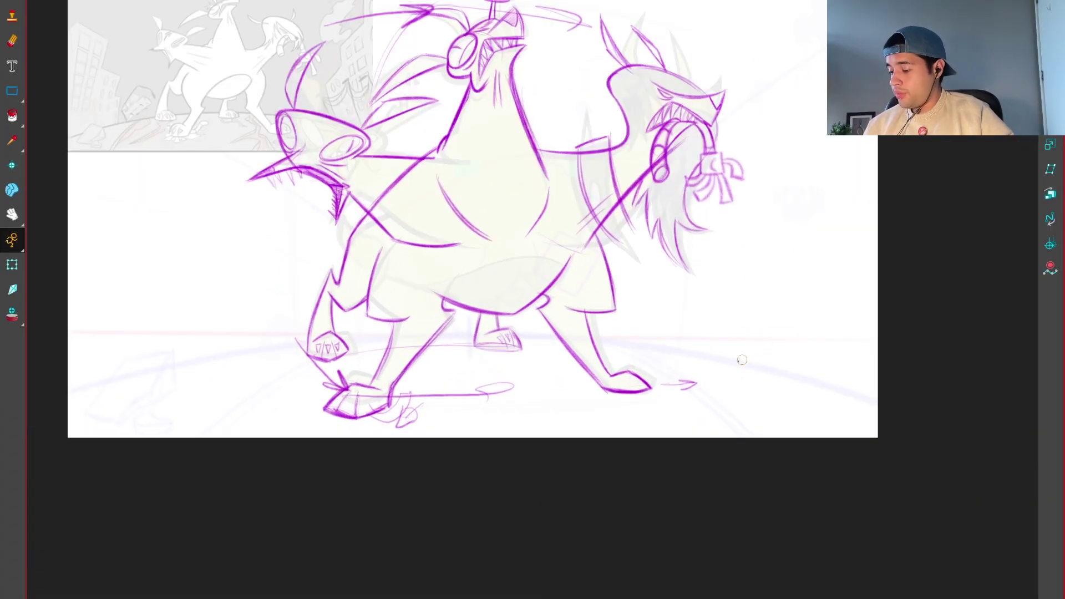
pyautogui.moveTo(470, 413); pyautogui.dragTo(477, 430)
pyautogui.press('Delete')
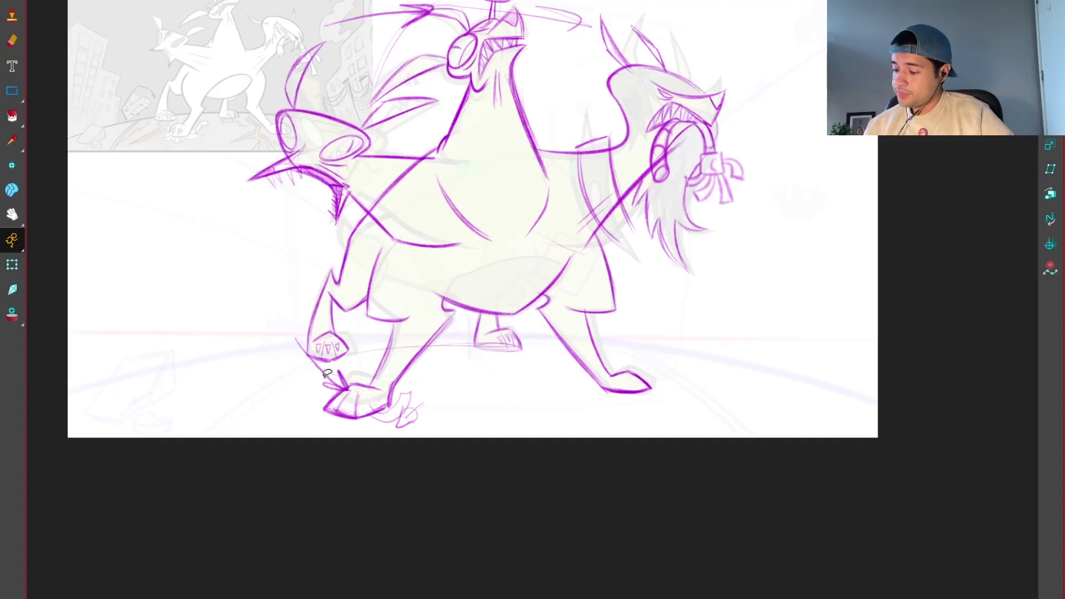
pyautogui.moveTo(427, 397); pyautogui.dragTo(426, 395)
pyautogui.press('Delete')
pyautogui.press('1')
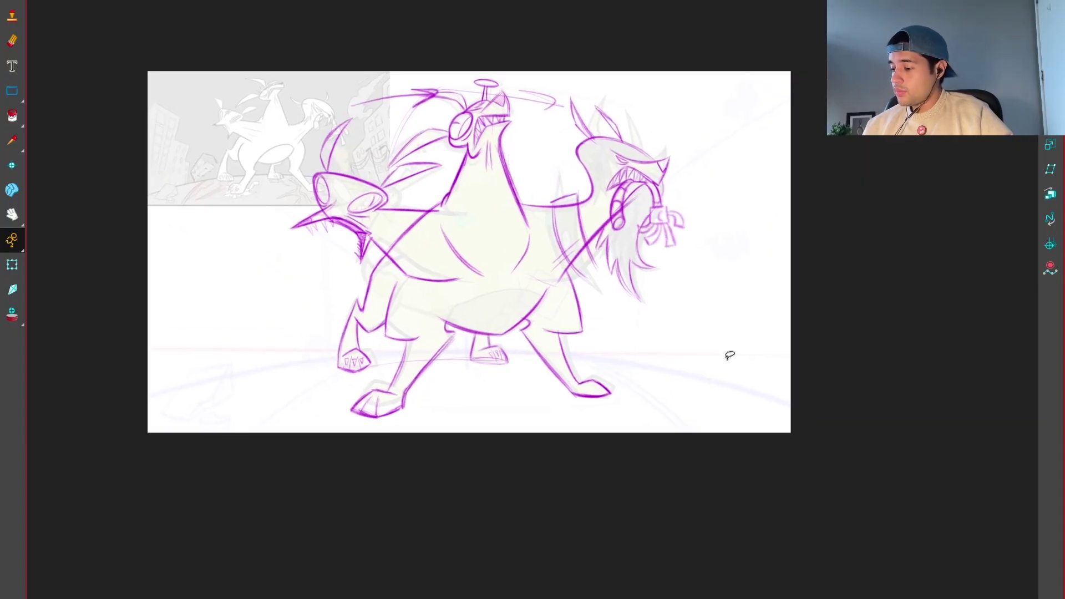
# Step: Delete the right foot's thick sole line and redraw it as a lower, rounder curve from the heel to the toe
pyautogui.scroll(10, 730, 358)
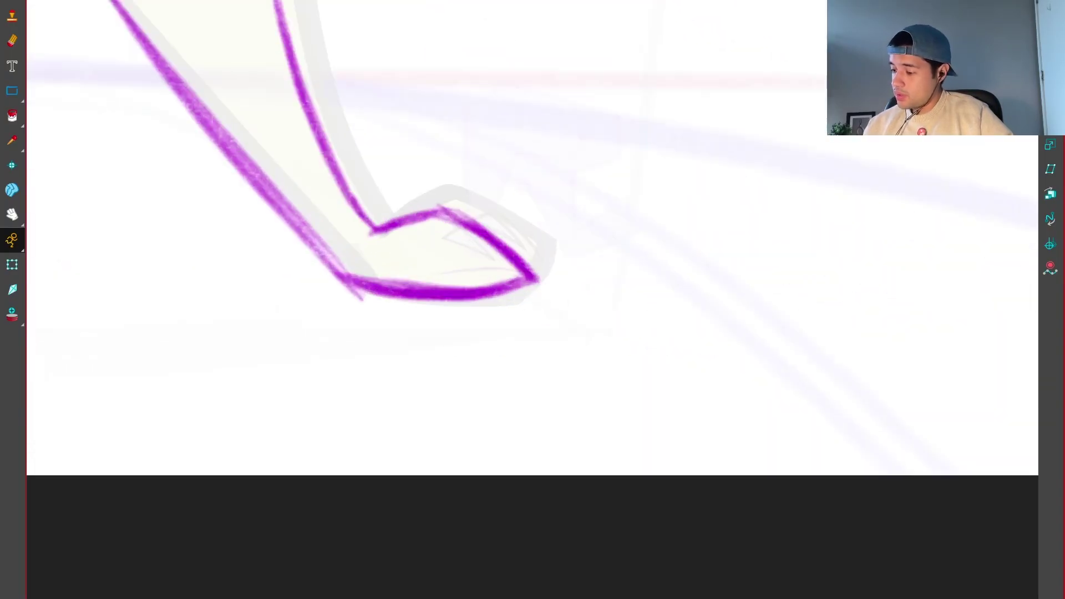
pyautogui.scroll(-2, 506, 192)
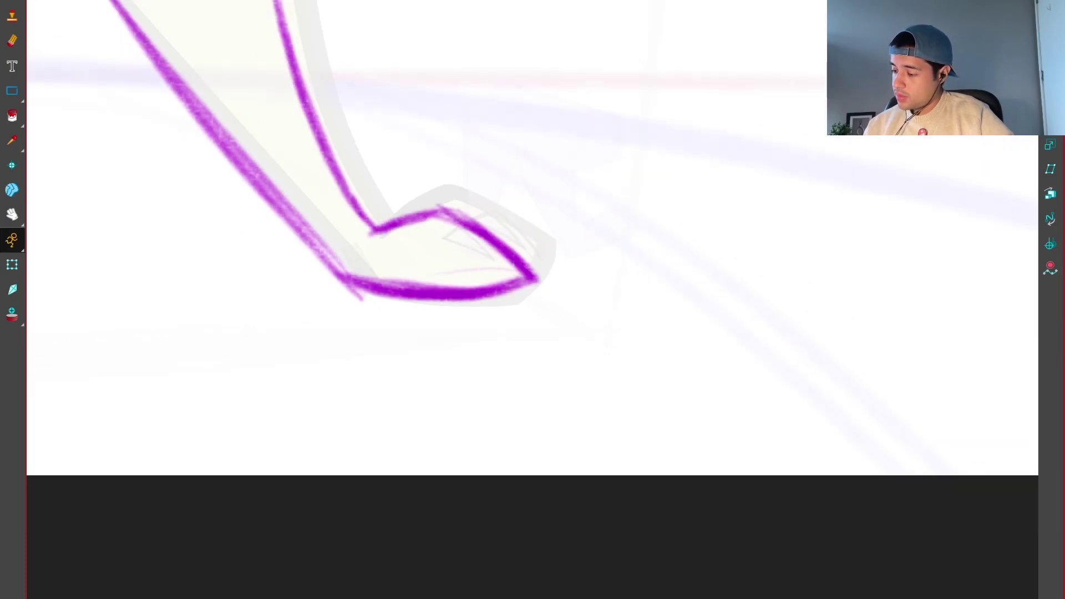
pyautogui.moveTo(464, 297); pyautogui.dragTo(454, 311)
pyautogui.press('Delete')
pyautogui.moveTo(355, 294)
pyautogui.mouseDown()
pyautogui.moveTo(475, 310)
pyautogui.moveTo(535, 279)
pyautogui.mouseUp()
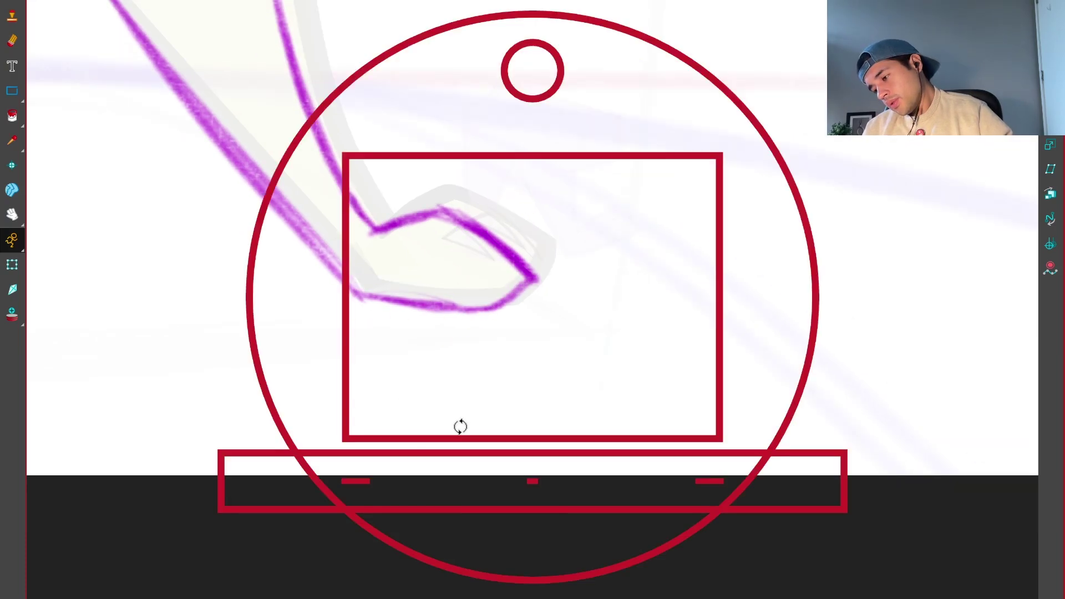
pyautogui.moveTo(458, 427)
pyautogui.mouseDown()
pyautogui.moveTo(599, 332)
pyautogui.moveTo(536, 390)
pyautogui.mouseUp()
pyautogui.scroll(2, 536, 390)
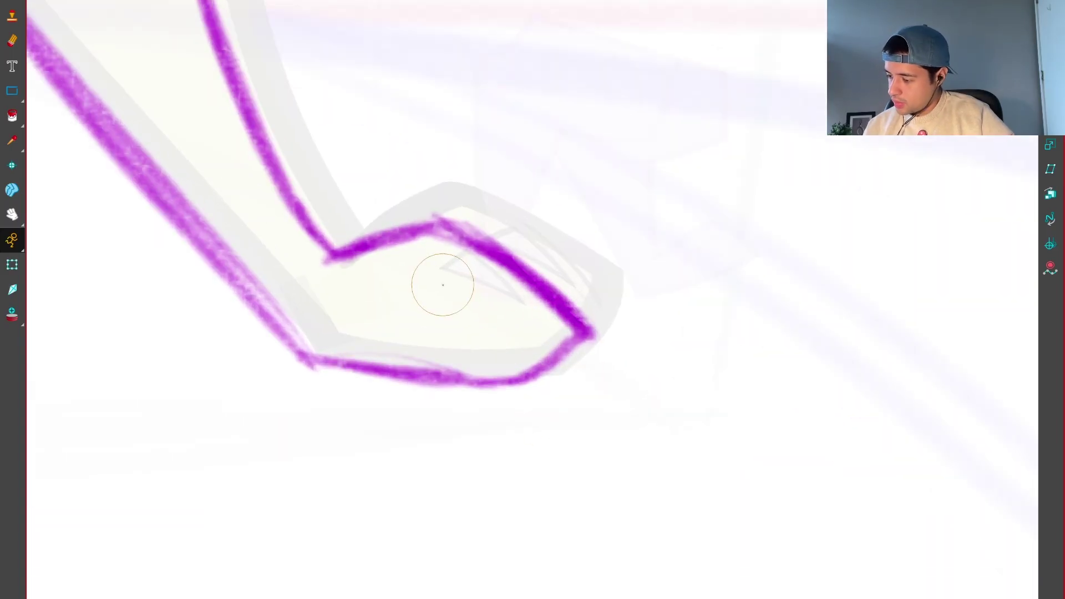
# Step: Draw a triangular toenail and a curved toe divider on the right foot
pyautogui.moveTo(454, 272); pyautogui.dragTo(421, 289)
pyautogui.moveTo(477, 324)
pyautogui.mouseDown()
pyautogui.moveTo(427, 297)
pyautogui.moveTo(496, 333)
pyautogui.mouseUp()
pyautogui.moveTo(453, 272); pyautogui.dragTo(500, 327)
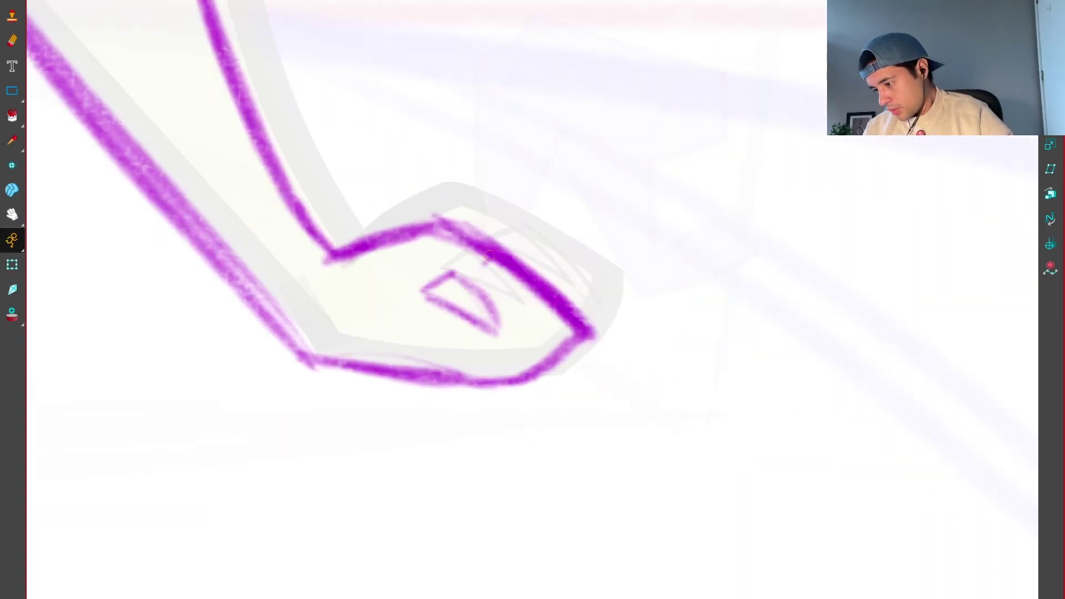
pyautogui.moveTo(516, 405); pyautogui.dragTo(713, 254)
pyautogui.moveTo(583, 255); pyautogui.dragTo(510, 375)
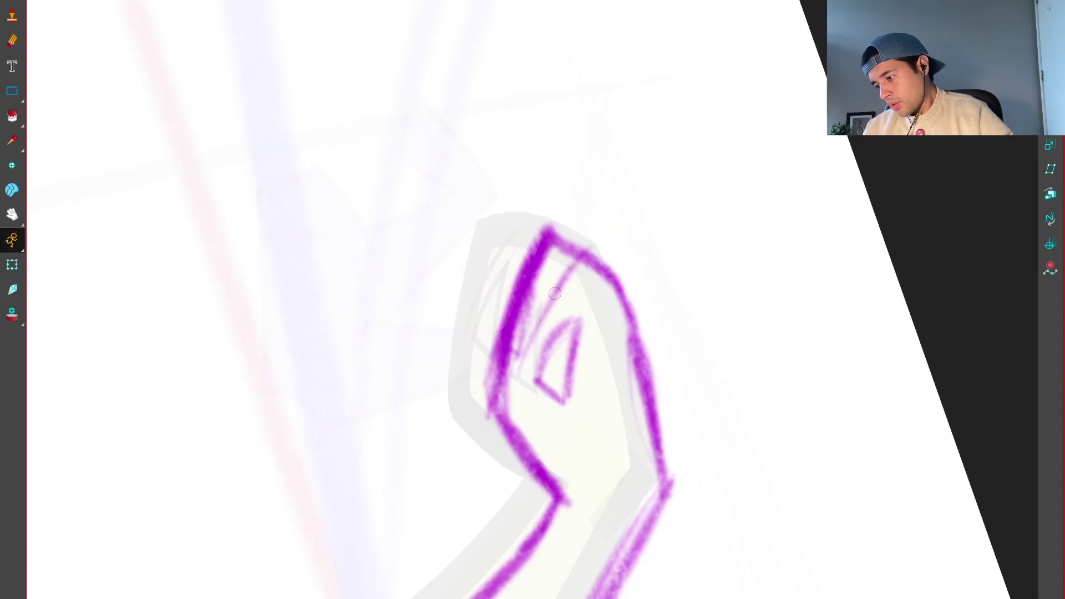
pyautogui.hotkey('shift', 'x')
# Step: Draw small triangular toenails on the toes of the front left foot
pyautogui.scroll(-8, 638, 332)
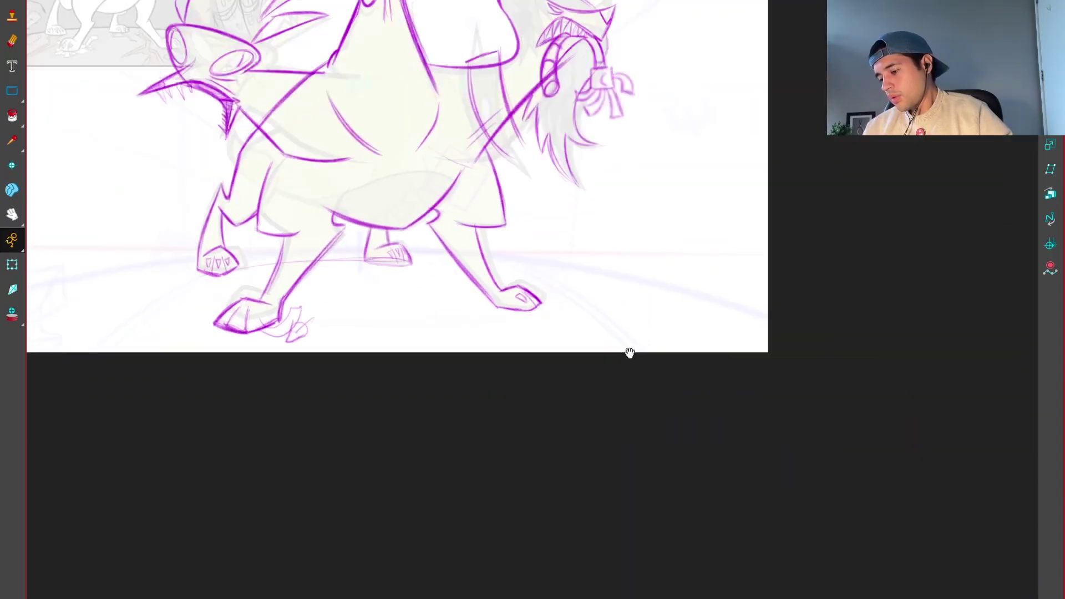
pyautogui.moveTo(630, 353); pyautogui.dragTo(658, 347)
pyautogui.scroll(6, 658, 347)
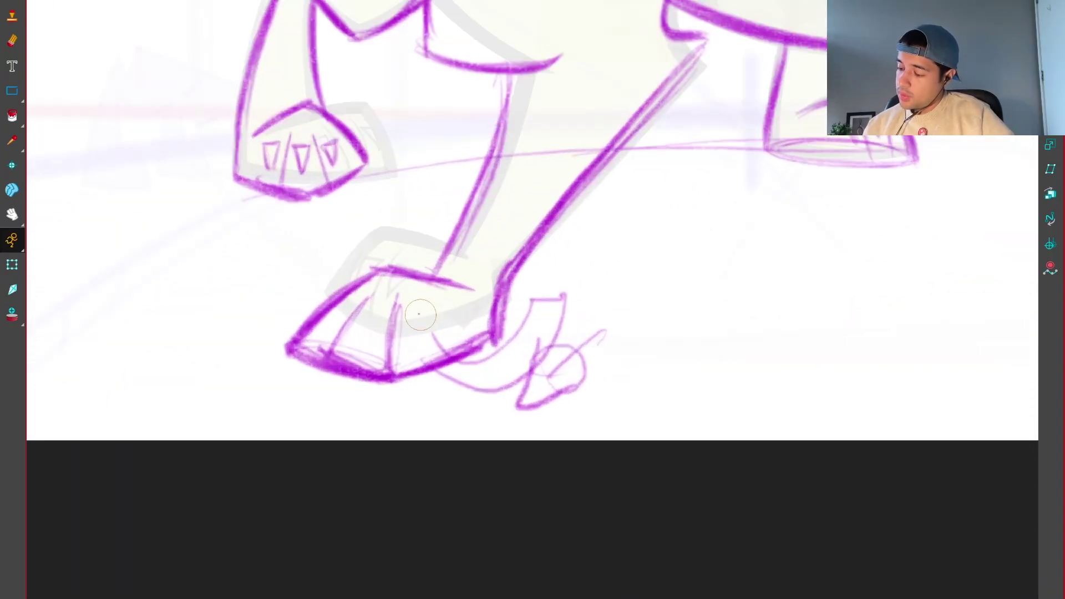
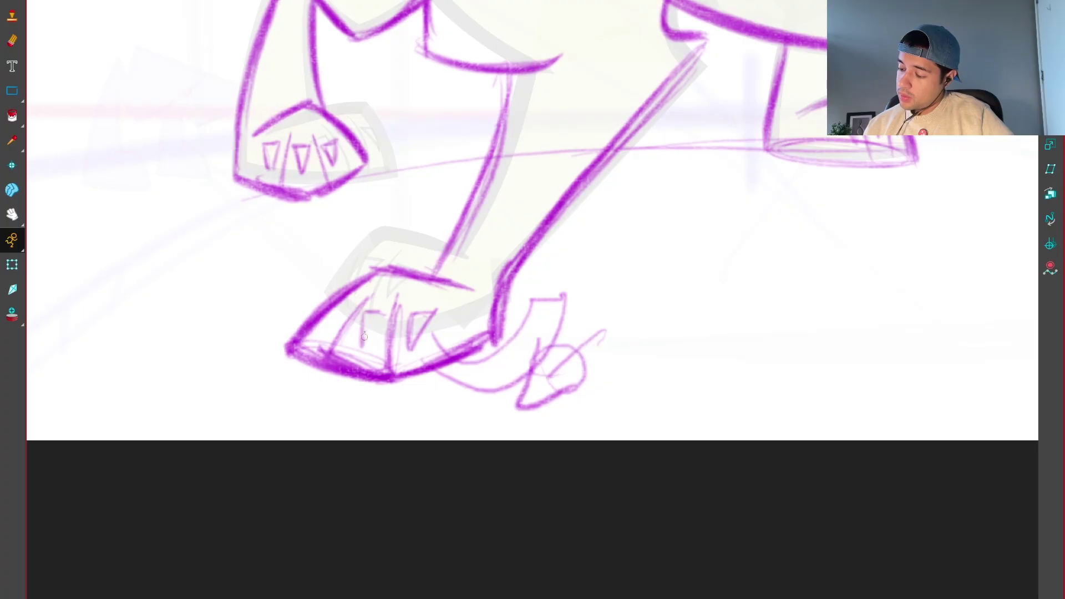
pyautogui.scroll(-8, 353, 300)
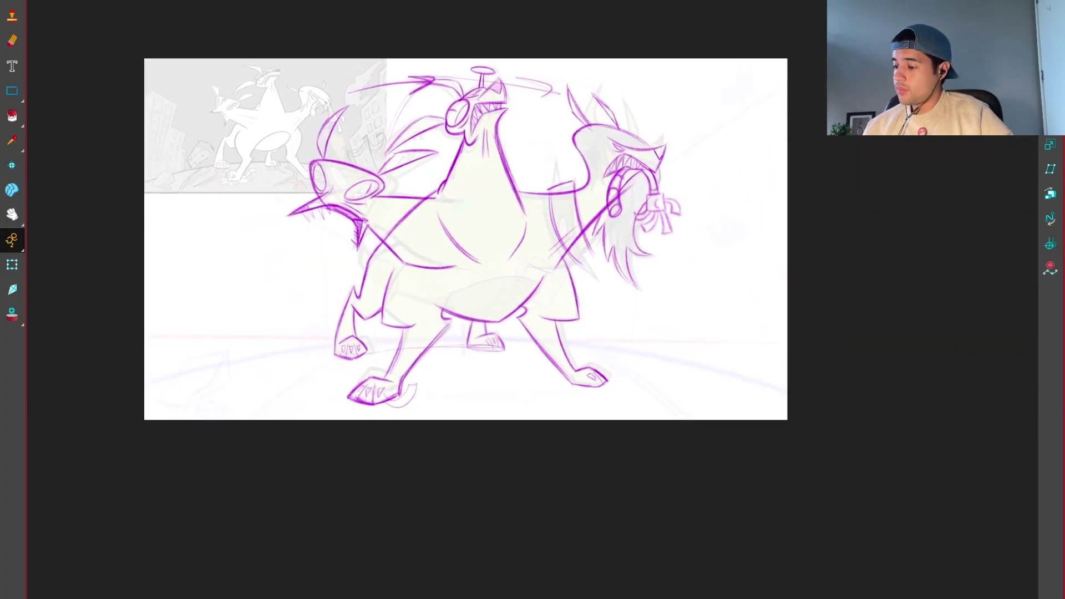
# Step: Lasso the middle head's old eye lines and clear them from the sketch
pyautogui.moveTo(724, 316); pyautogui.dragTo(730, 355)
pyautogui.scroll(2, 693, 340)
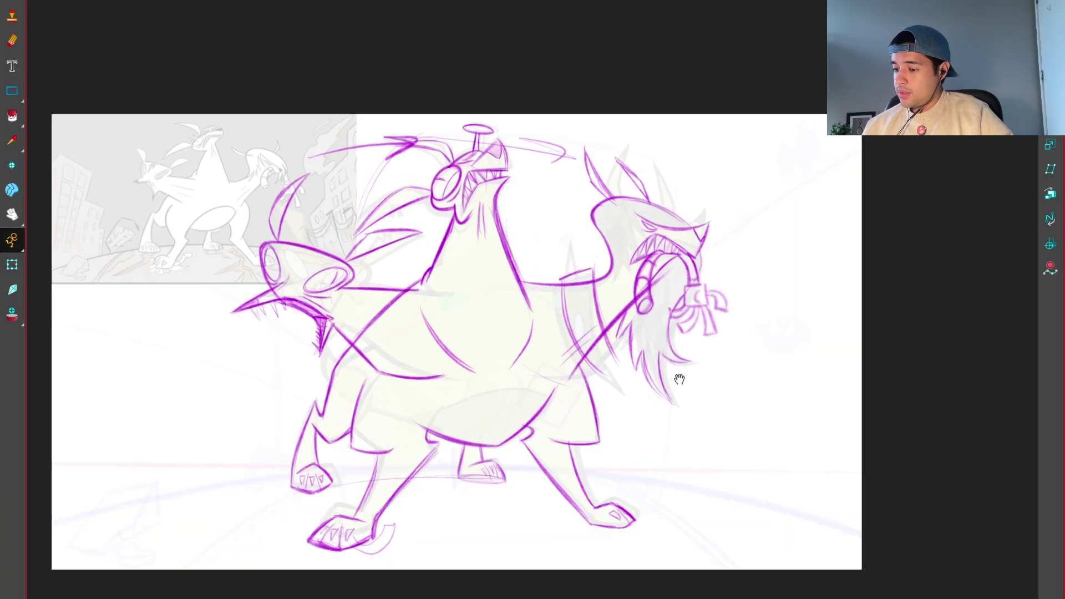
pyautogui.scroll(2, 625, 329)
pyautogui.scroll(3, 636, 308)
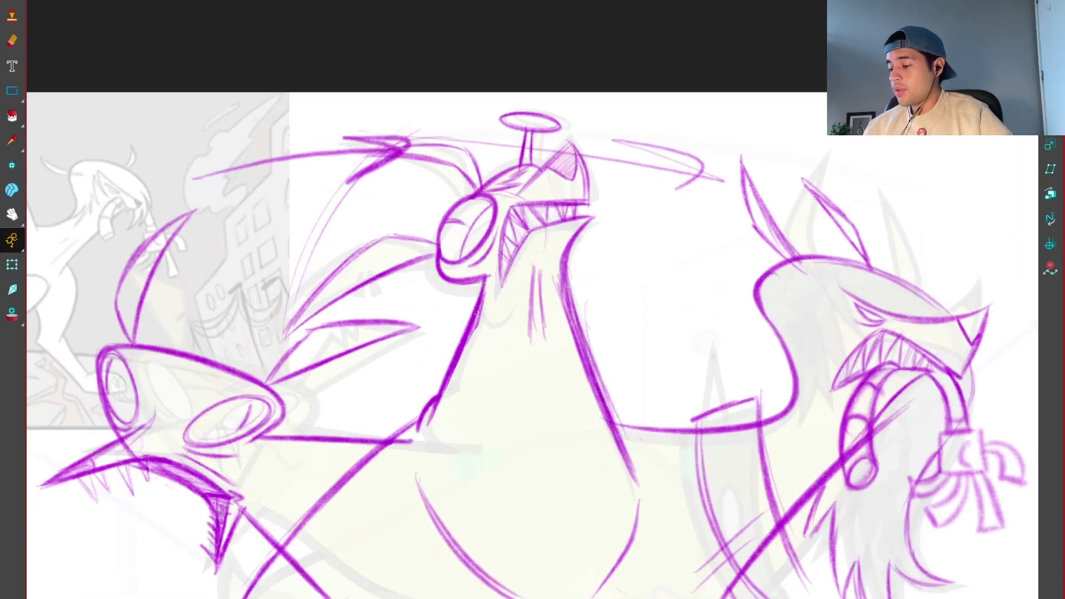
pyautogui.scroll(4, 517, 276)
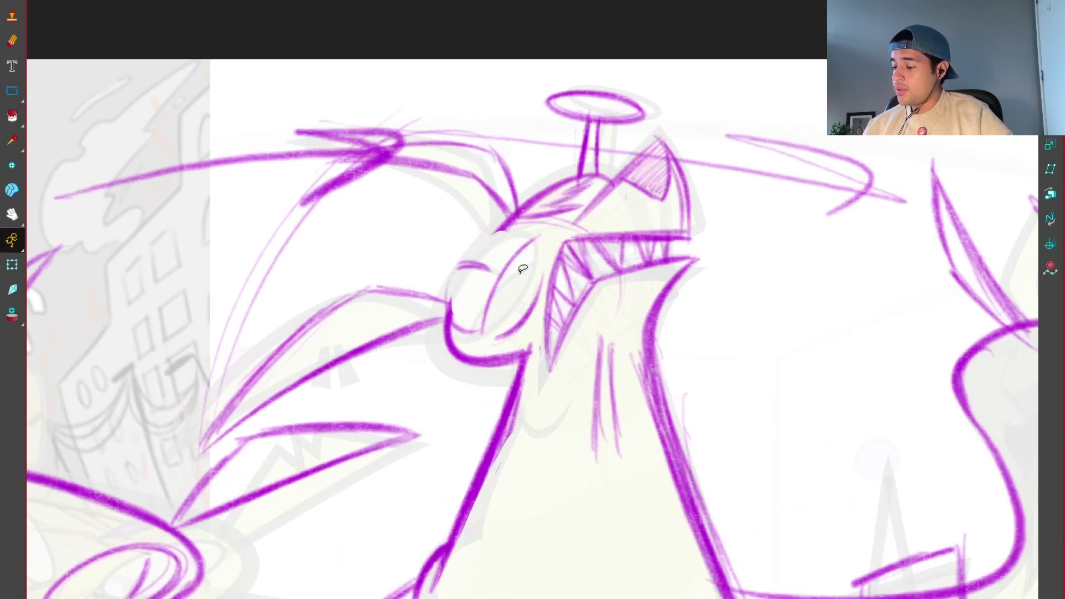
pyautogui.moveTo(518, 266)
pyautogui.mouseDown()
pyautogui.moveTo(532, 333)
pyautogui.moveTo(518, 282)
pyautogui.mouseUp()
pyautogui.press('v')
pyautogui.hotkey('shift', 'x')
# Step: Redraw the middle head's back contour as one bold curve and fit a slanted oval eye against it
pyautogui.moveTo(355, 265); pyautogui.dragTo(532, 177)
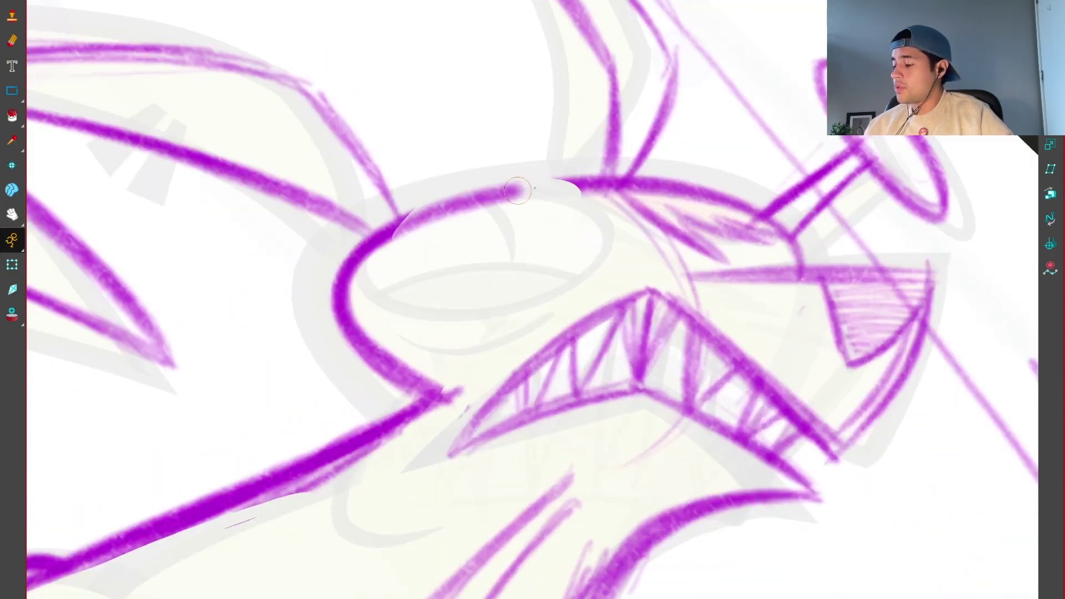
pyautogui.moveTo(395, 235); pyautogui.dragTo(629, 172)
pyautogui.scroll(2, 634, 337)
pyautogui.moveTo(313, 208)
pyautogui.mouseDown()
pyautogui.moveTo(236, 335)
pyautogui.moveTo(516, 167)
pyautogui.mouseUp()
pyautogui.moveTo(349, 183); pyautogui.dragTo(241, 318)
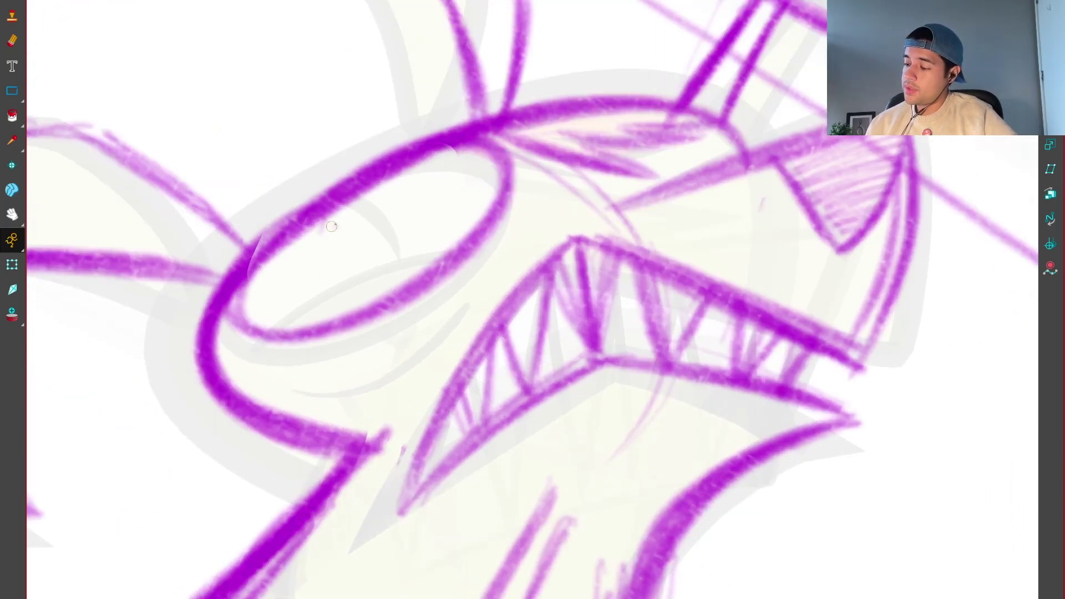
pyautogui.hotkey('ctrl', 'z')
pyautogui.hotkey('ctrl', 'z')
pyautogui.moveTo(261, 317); pyautogui.dragTo(505, 166)
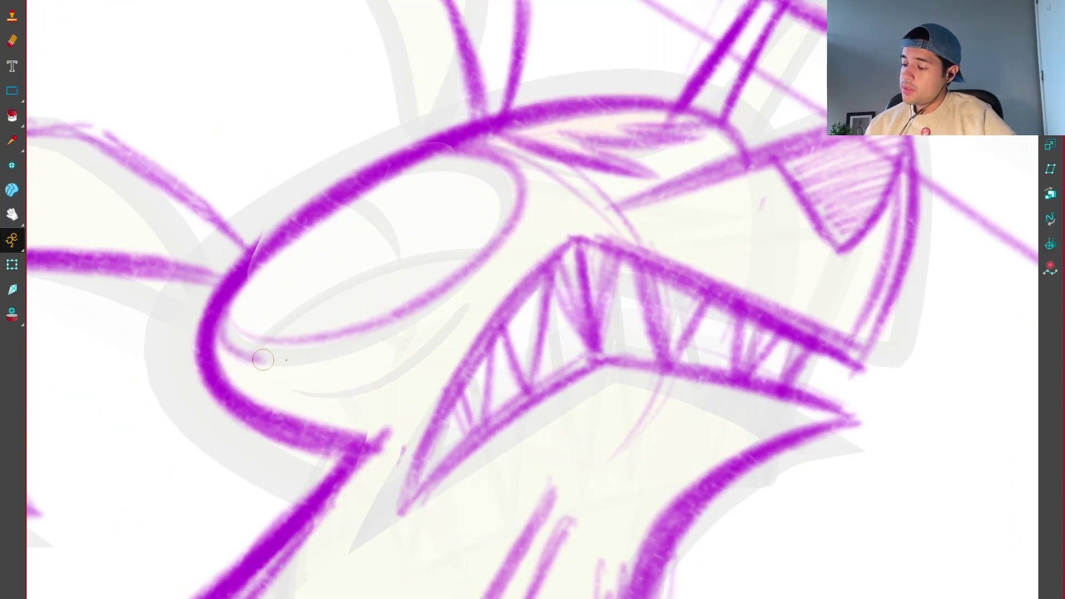
pyautogui.moveTo(466, 216); pyautogui.dragTo(258, 321)
# Step: Add a short eyelid stroke and a curved lower-lid line inside the middle head's oval eye
pyautogui.press('c')
pyautogui.press('1')
pyautogui.press('1')
pyautogui.press('1')
pyautogui.press('1')
pyautogui.press('1')
pyautogui.moveTo(526, 359); pyautogui.dragTo(633, 315)
pyautogui.press('1')
pyautogui.press('2')
pyautogui.press('2')
pyautogui.press('2')
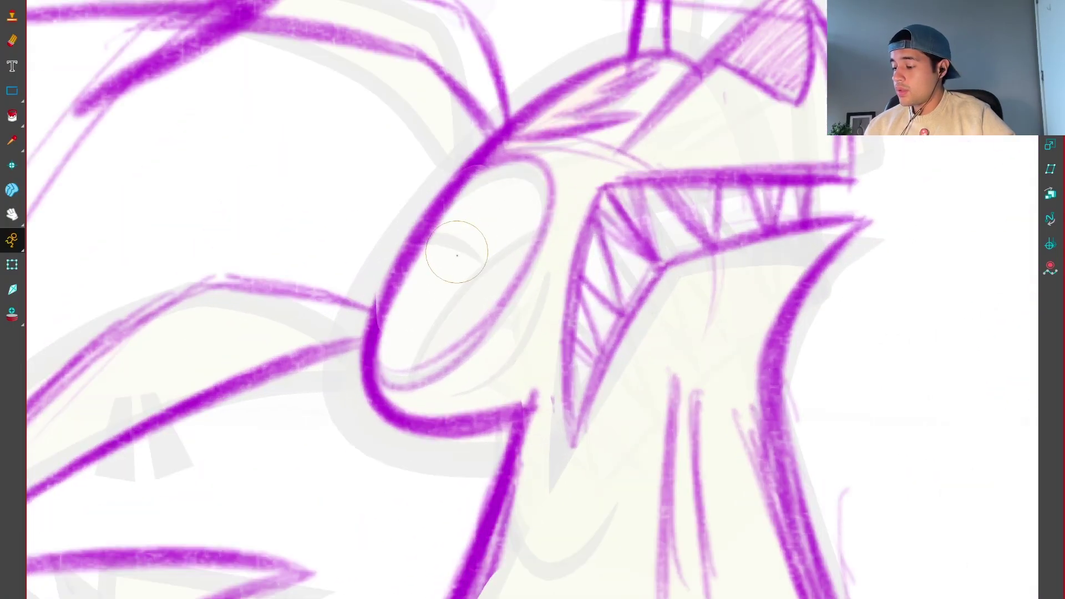
pyautogui.moveTo(470, 252); pyautogui.dragTo(421, 245)
pyautogui.moveTo(560, 258); pyautogui.dragTo(482, 366)
pyautogui.press('1')
pyautogui.press('1')
pyautogui.press('1')
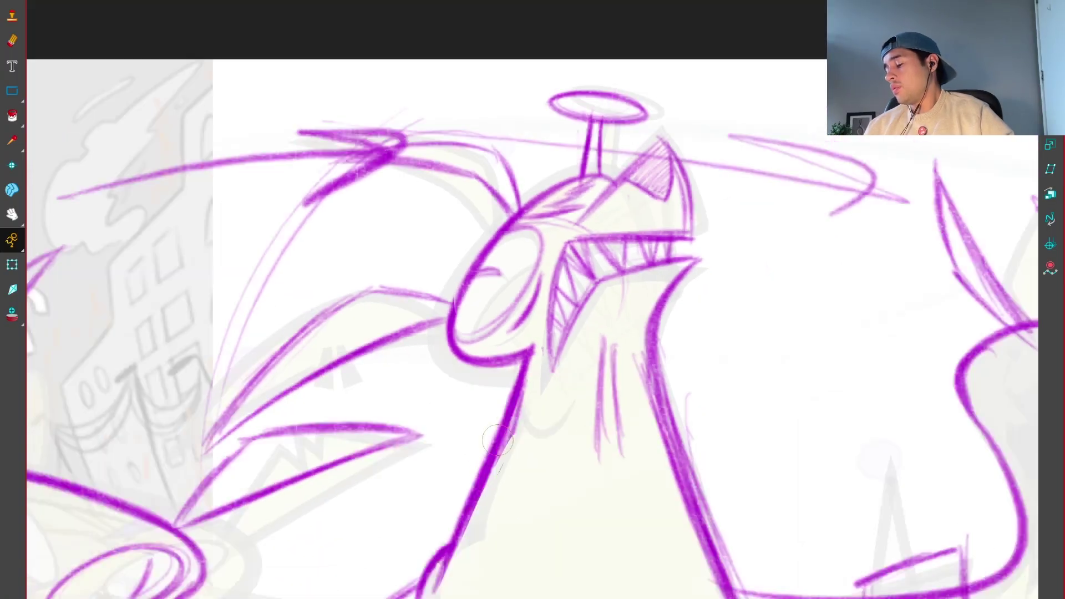
# Step: Lasso the back section of the middle head's mouth and teeth and reshape it to slant back toward the eye
pyautogui.moveTo(813, 382)
pyautogui.mouseDown()
pyautogui.moveTo(807, 403)
pyautogui.moveTo(804, 366)
pyautogui.mouseUp()
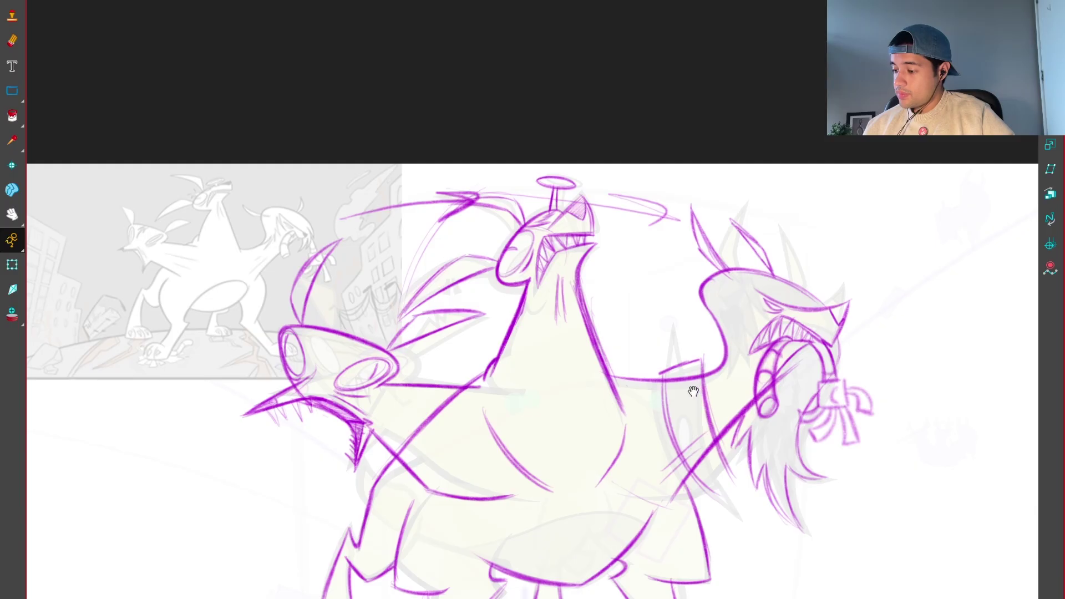
pyautogui.press('2')
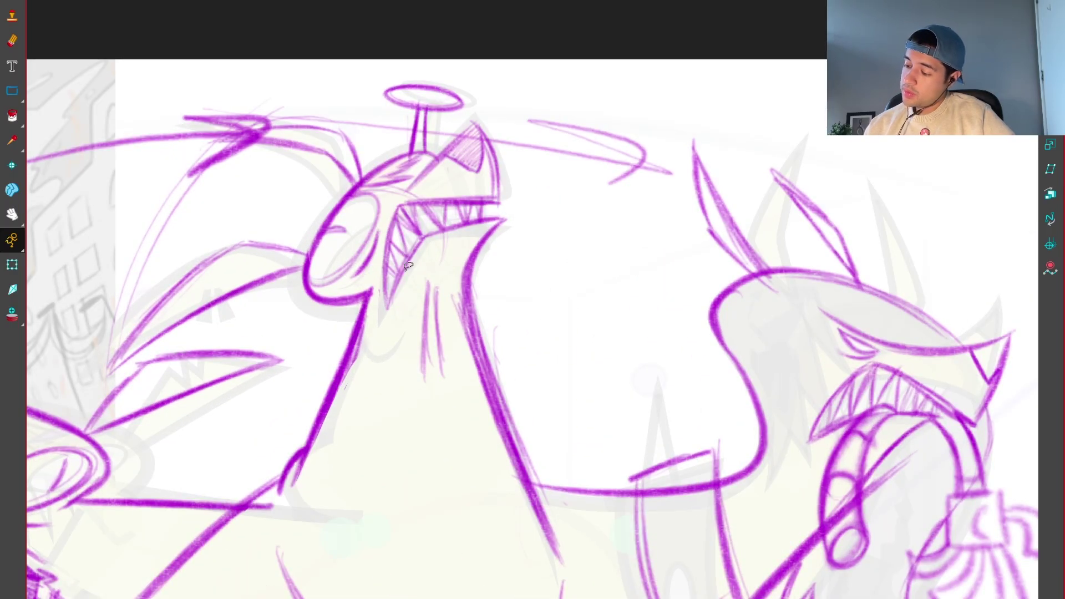
pyautogui.press('1')
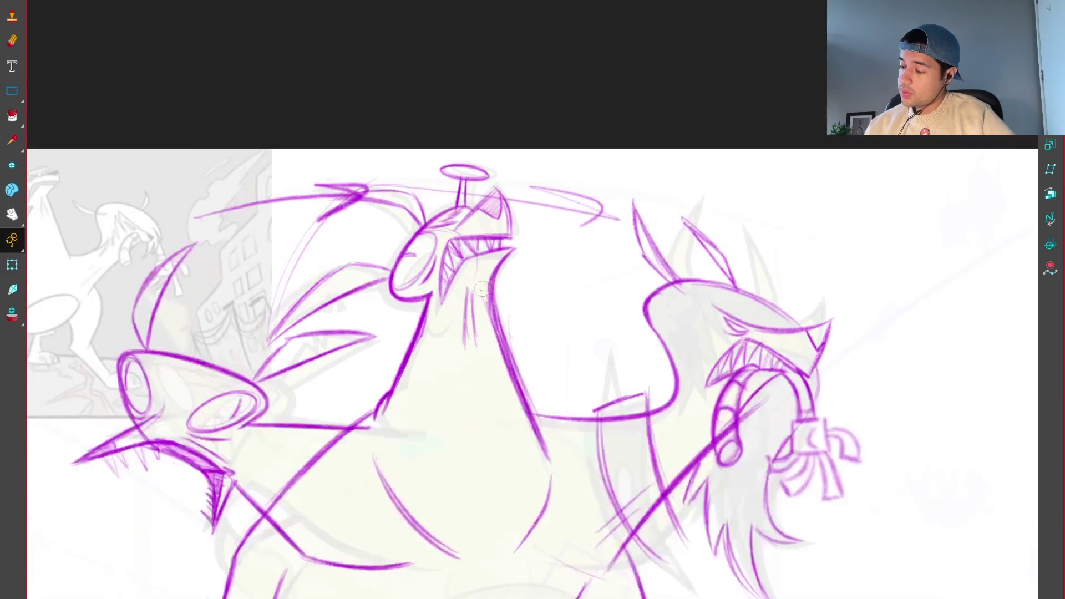
pyautogui.press('2')
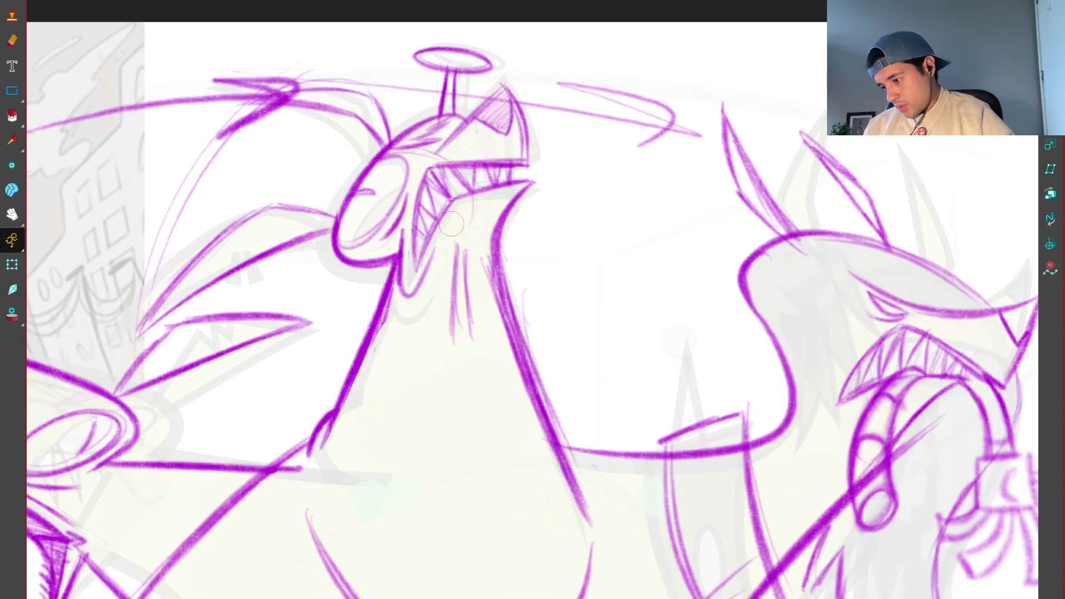
pyautogui.moveTo(451, 238); pyautogui.dragTo(427, 274)
pyautogui.moveTo(451, 163); pyautogui.dragTo(455, 159)
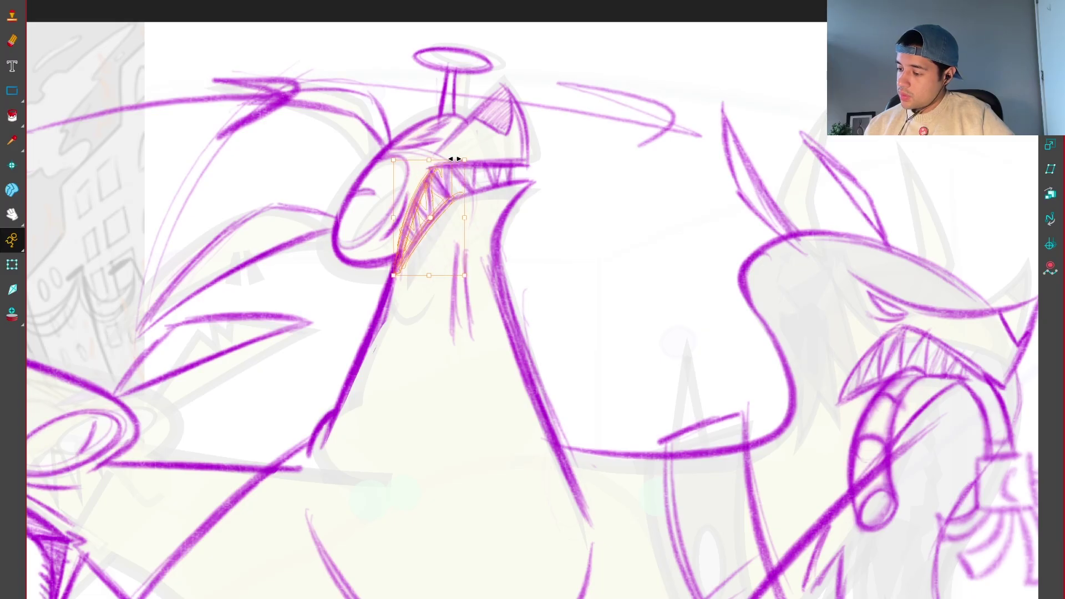
pyautogui.click(482, 208)
# Step: Draw a small pointed jaw corner behind the middle head's mouth, joining the bottom of the head to the neck
pyautogui.scroll(3, 481, 208)
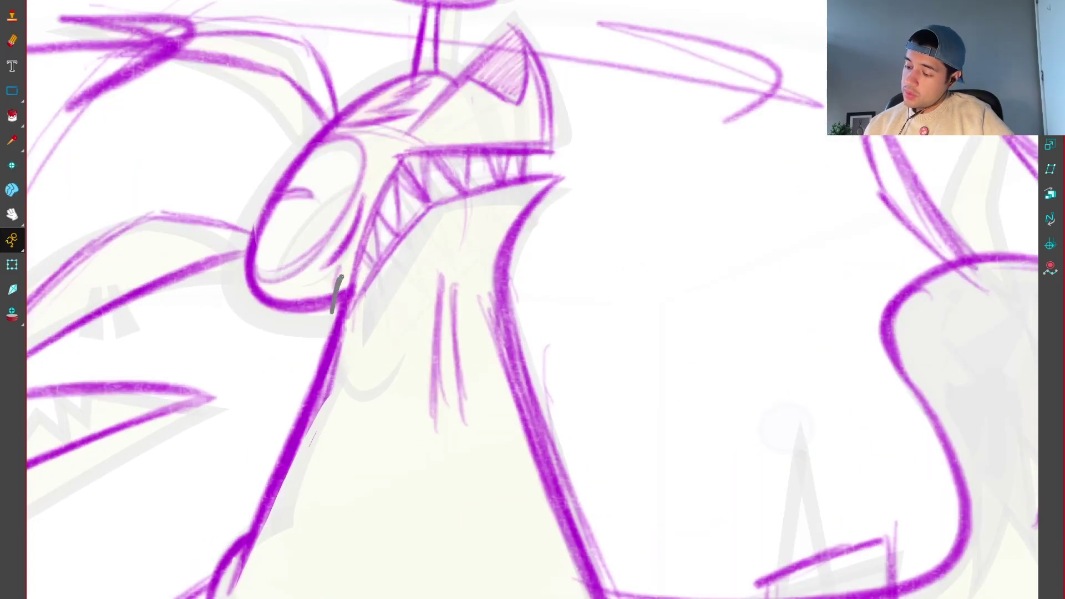
pyautogui.moveTo(349, 277)
pyautogui.mouseDown()
pyautogui.moveTo(333, 339)
pyautogui.moveTo(373, 302)
pyautogui.moveTo(349, 305)
pyautogui.moveTo(361, 261)
pyautogui.moveTo(345, 314)
pyautogui.mouseUp()
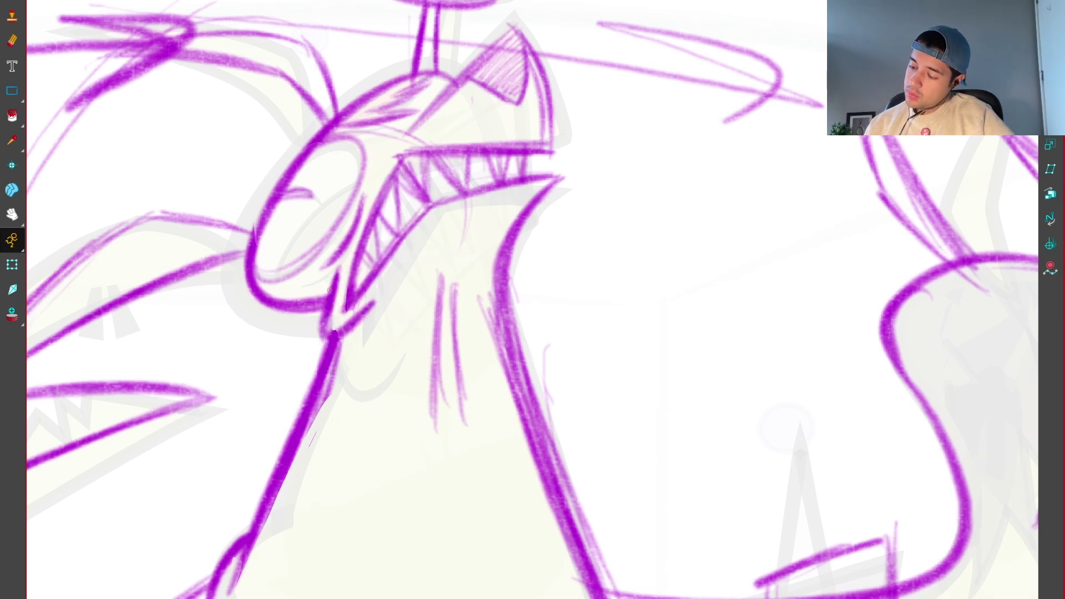
pyautogui.scroll(-8, 310, 394)
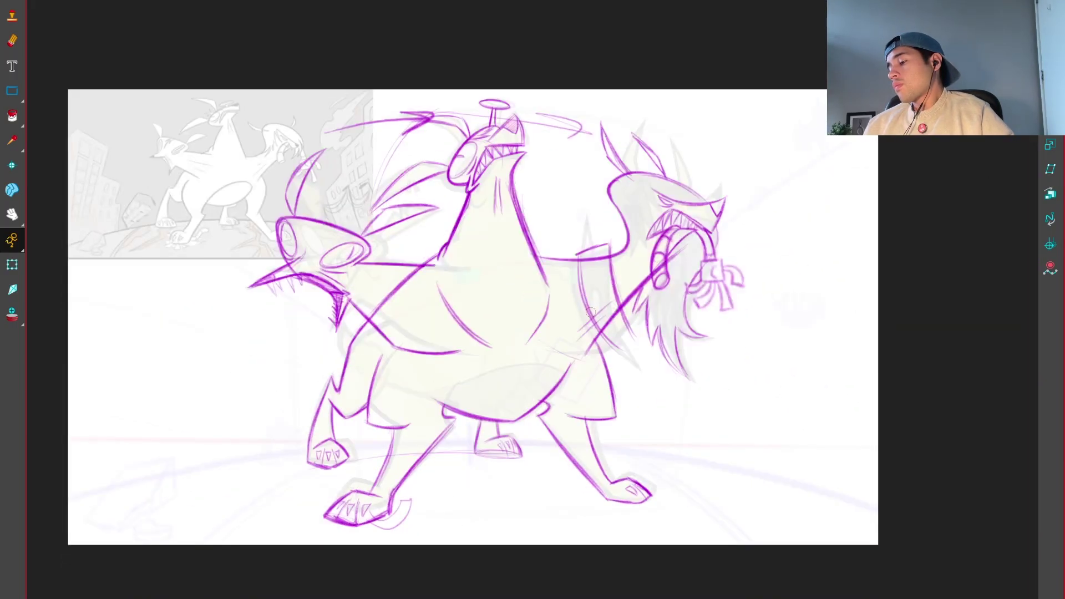
pyautogui.moveTo(590, 312); pyautogui.dragTo(590, 345)
pyautogui.scroll(2, 590, 346)
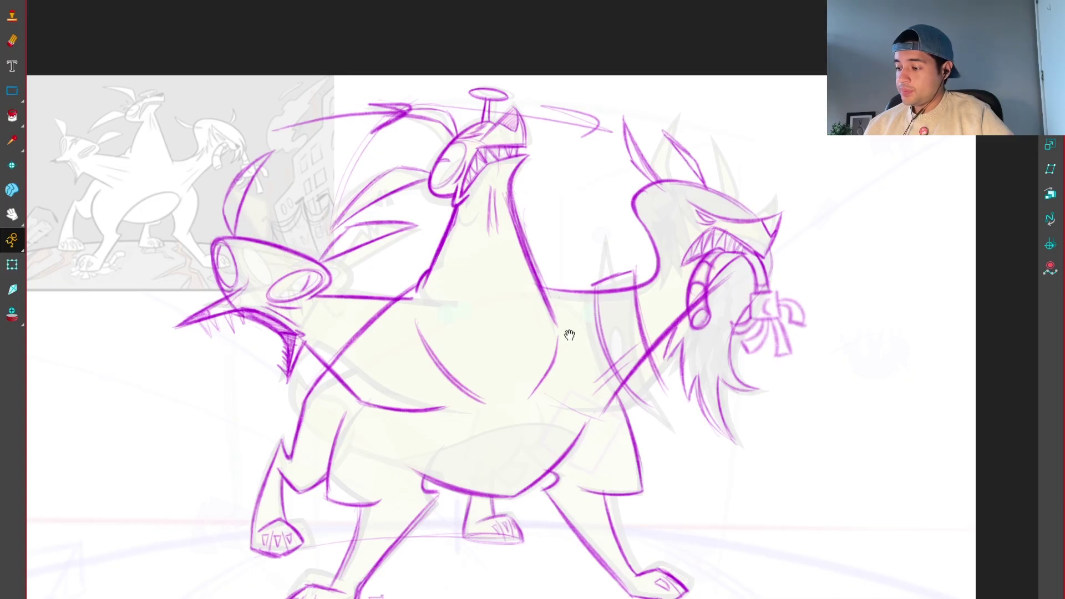
pyautogui.moveTo(568, 336); pyautogui.dragTo(574, 381)
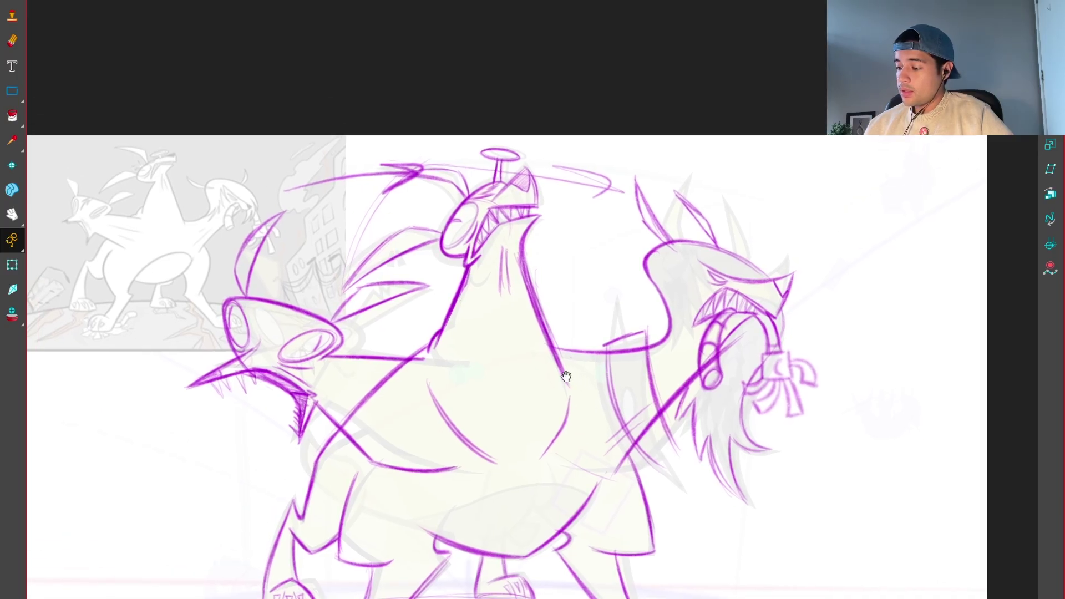
pyautogui.scroll(4, 560, 355)
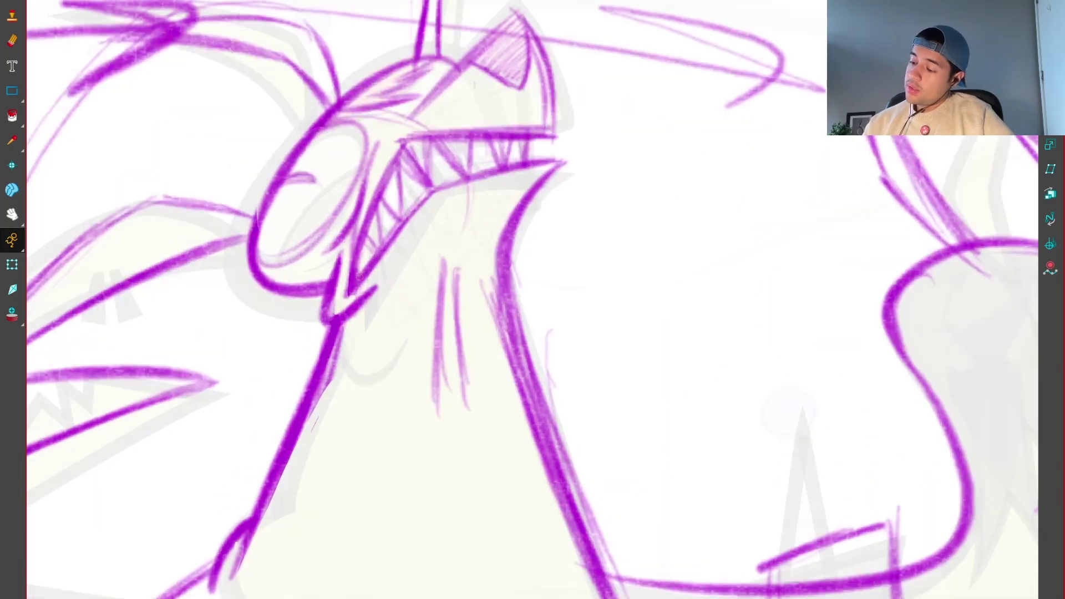
pyautogui.moveTo(359, 275)
pyautogui.mouseDown()
pyautogui.moveTo(388, 142)
pyautogui.moveTo(440, 133)
pyautogui.mouseUp()
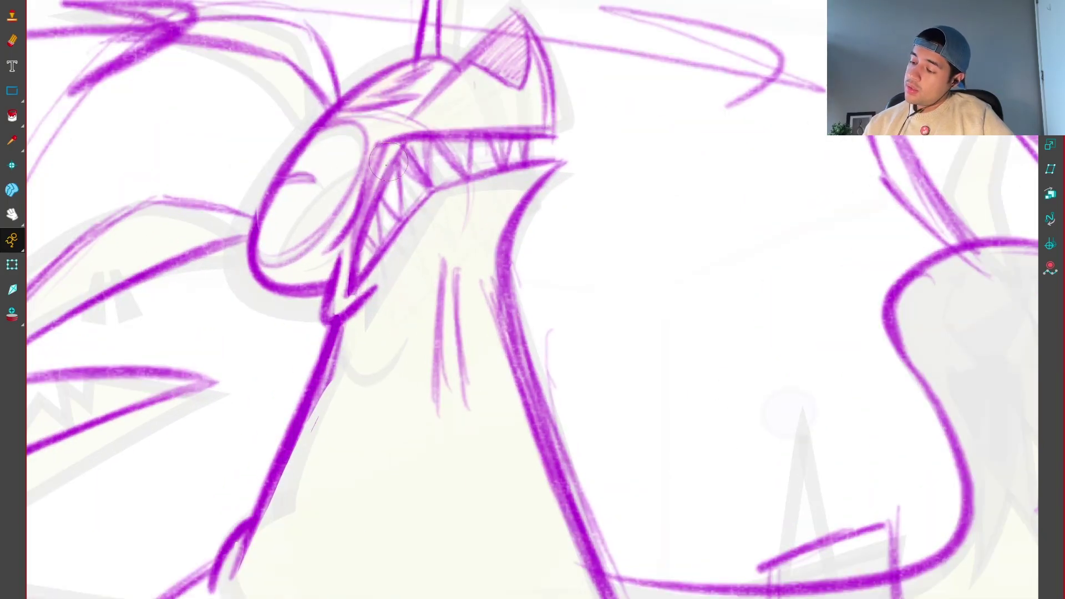
pyautogui.hotkey('ctrl', 'z')
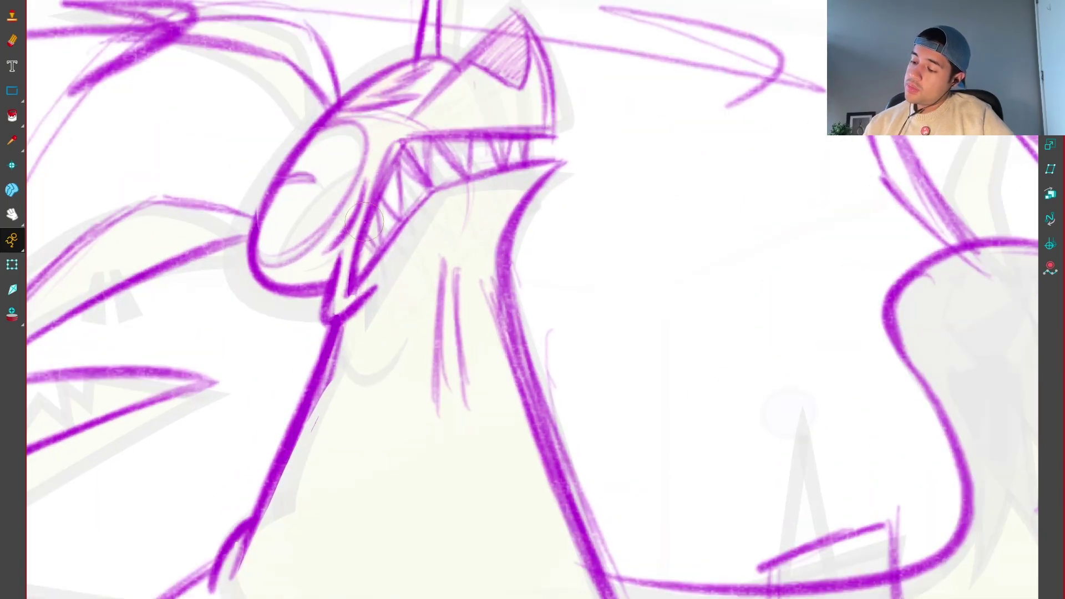
# Step: Clean the inner edge of the middle head's back mouth line and redraw the upper mouth corner as a smooth bend
pyautogui.moveTo(375, 217)
pyautogui.mouseDown()
pyautogui.moveTo(401, 143)
pyautogui.moveTo(377, 200)
pyautogui.mouseUp()
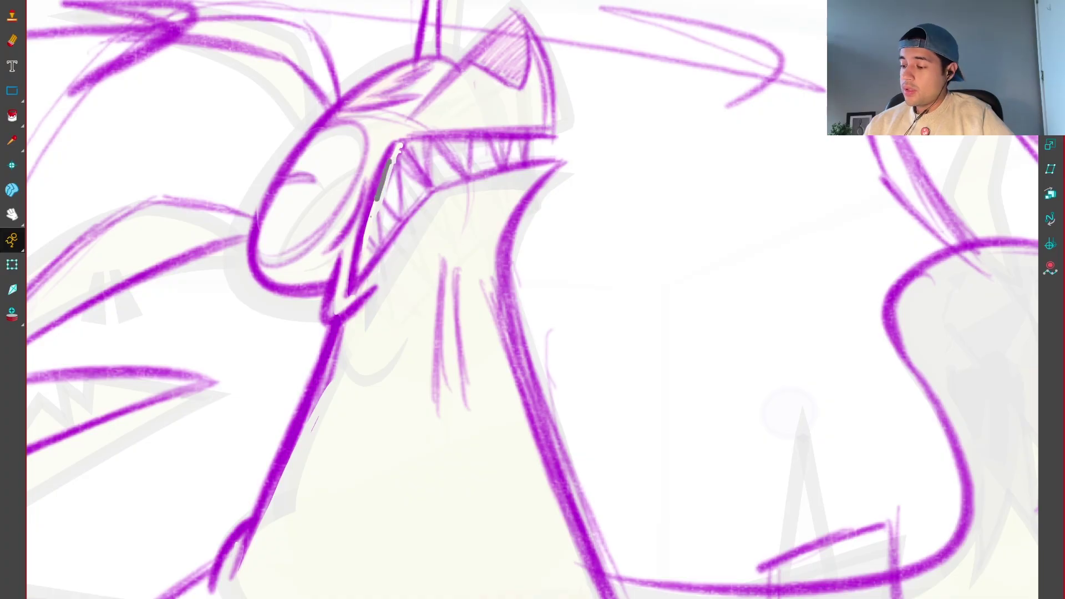
pyautogui.hotkey('ctrl', 'z')
pyautogui.moveTo(400, 143); pyautogui.dragTo(444, 134)
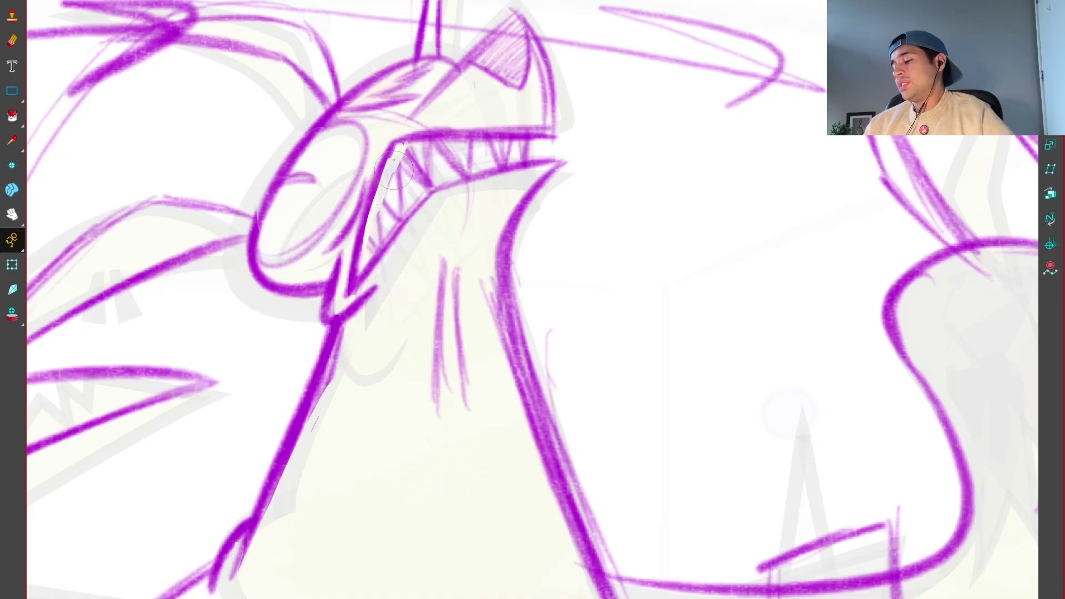
# Step: Redraw the triangular teeth at the back of the middle head's mouth
pyautogui.moveTo(373, 193); pyautogui.dragTo(382, 242)
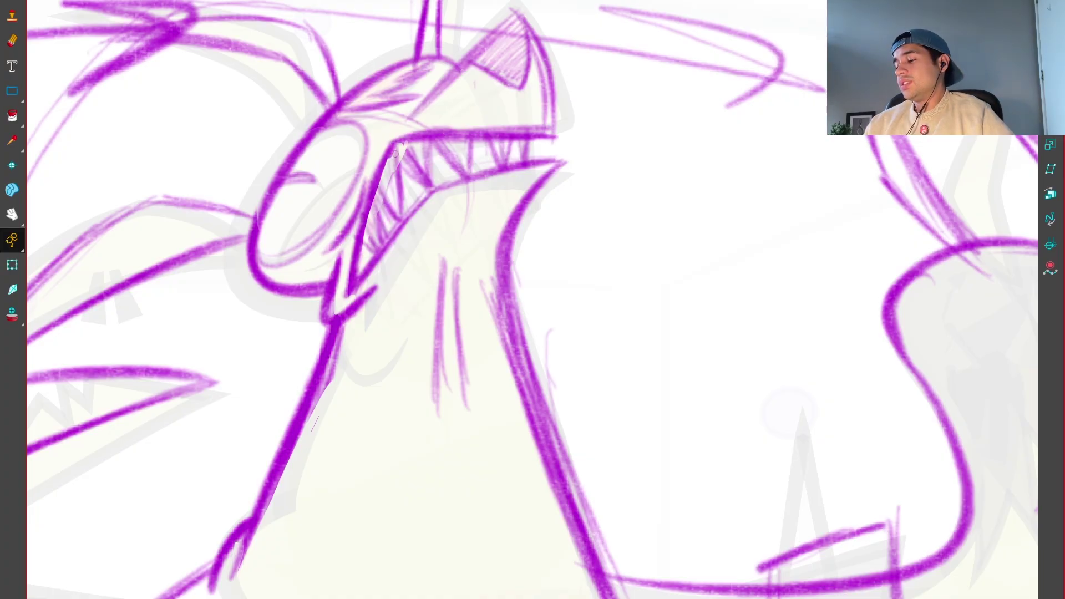
pyautogui.moveTo(395, 152); pyautogui.dragTo(415, 185)
pyautogui.moveTo(412, 133); pyautogui.dragTo(433, 194)
# Step: Redraw the middle head's lower lip as a bold bent line and clean up the front contour of its neck
pyautogui.moveTo(369, 275); pyautogui.dragTo(437, 190)
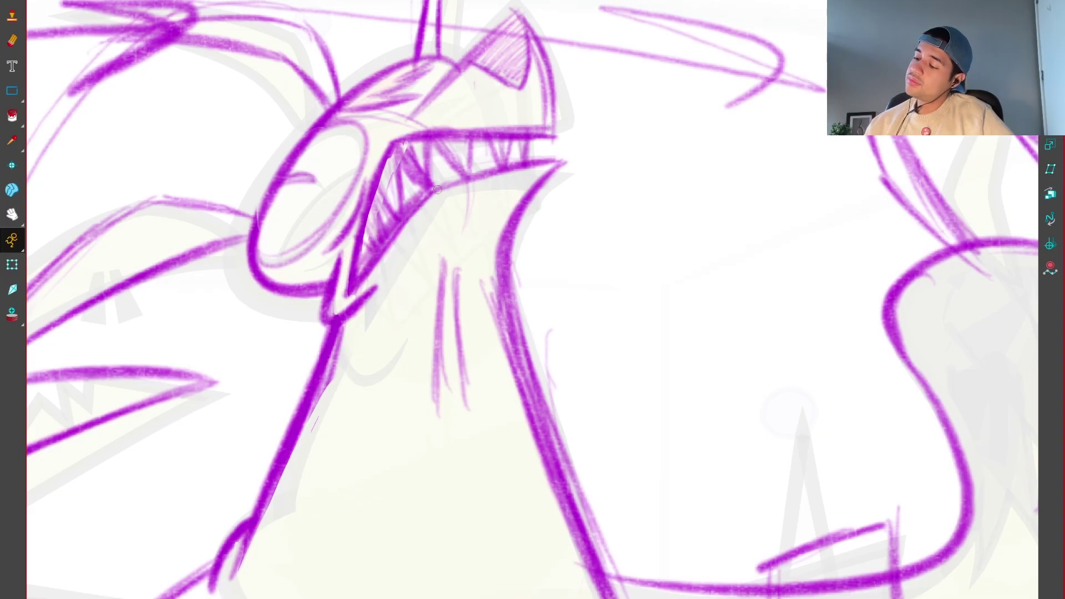
pyautogui.moveTo(403, 145); pyautogui.dragTo(357, 288)
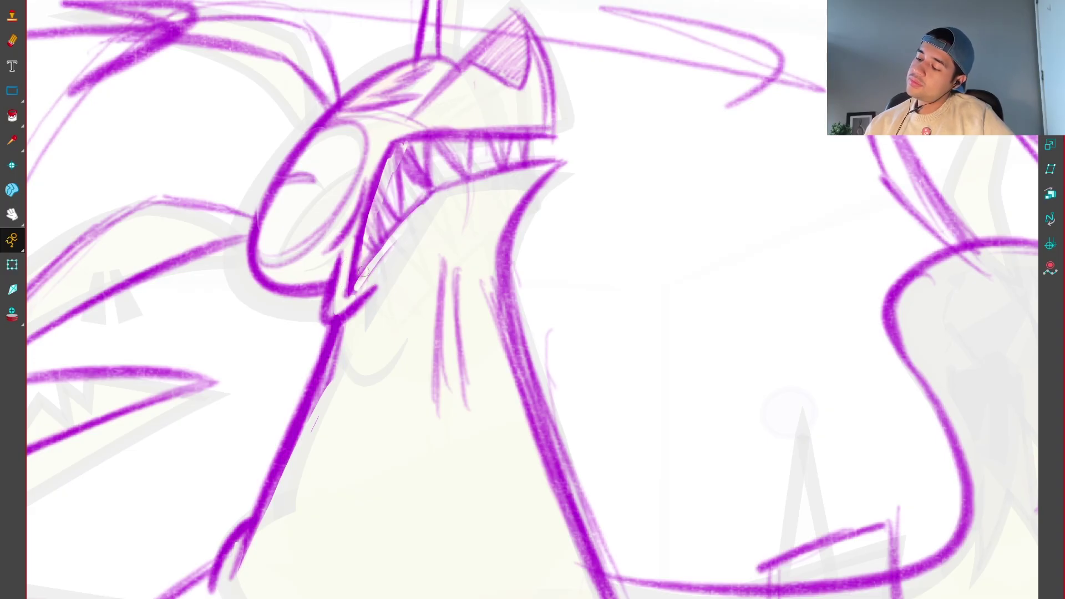
pyautogui.moveTo(438, 187); pyautogui.dragTo(551, 165)
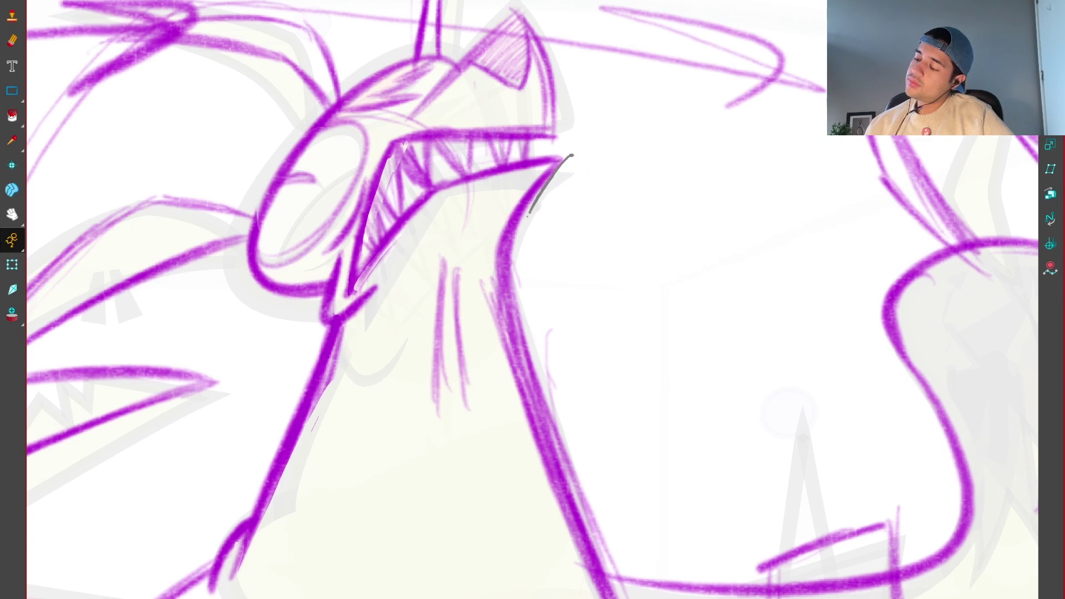
pyautogui.moveTo(546, 170); pyautogui.dragTo(524, 402)
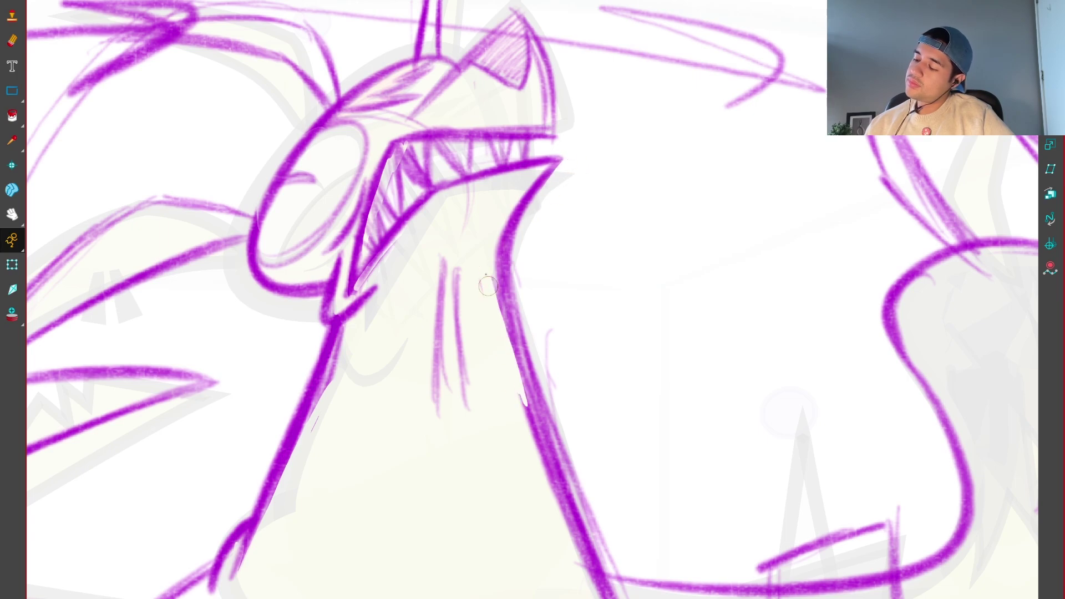
# Step: Lasso the whole right head with its horns, hair and neck lines and shift it slightly outward from the body
pyautogui.scroll(-5, 543, 494)
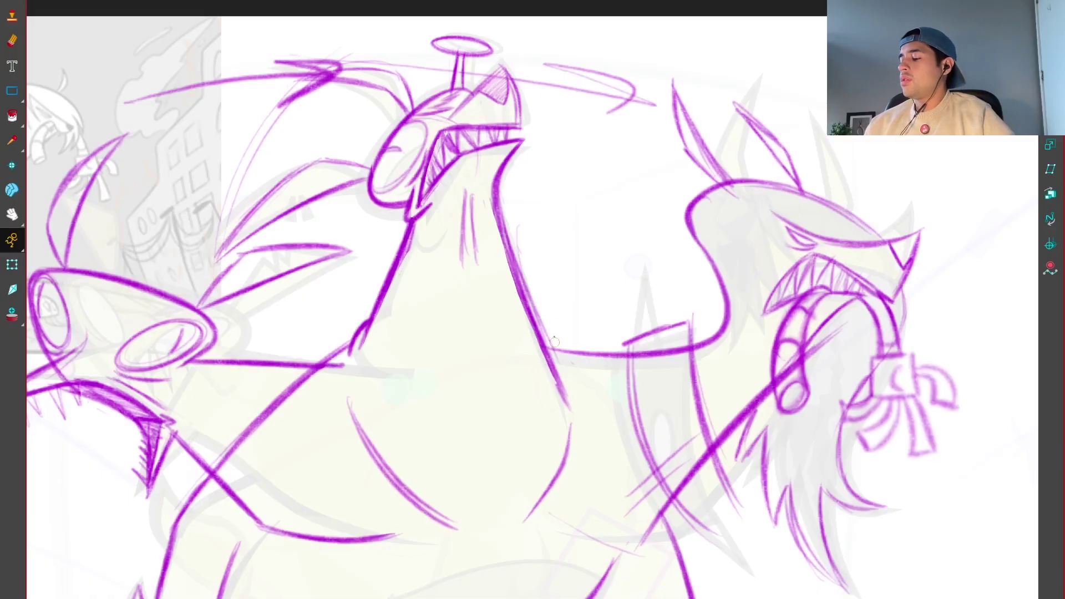
pyautogui.scroll(-3, 554, 342)
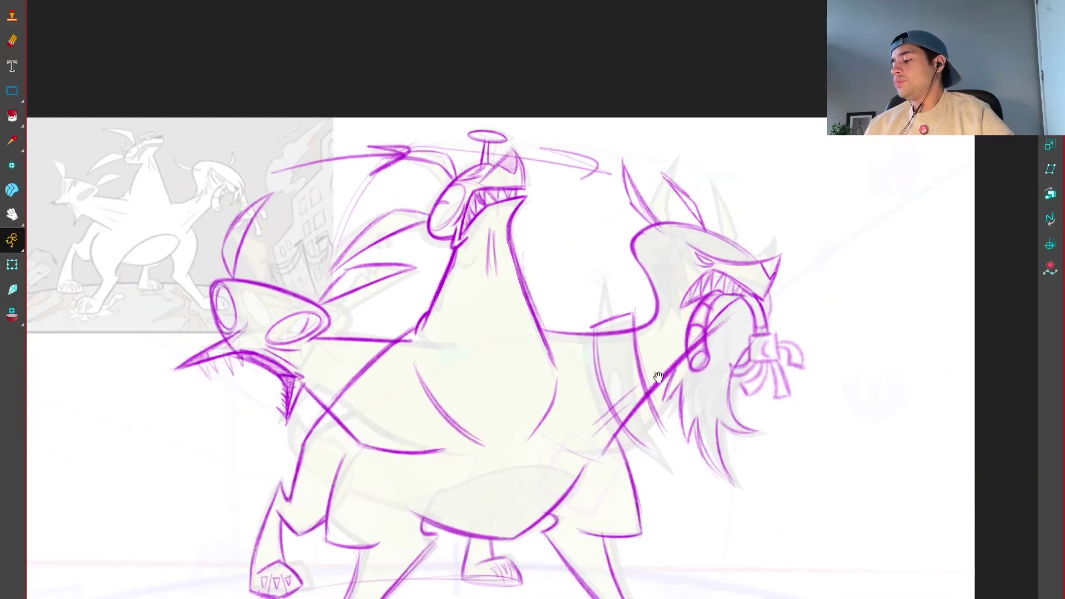
pyautogui.moveTo(658, 377); pyautogui.dragTo(625, 348)
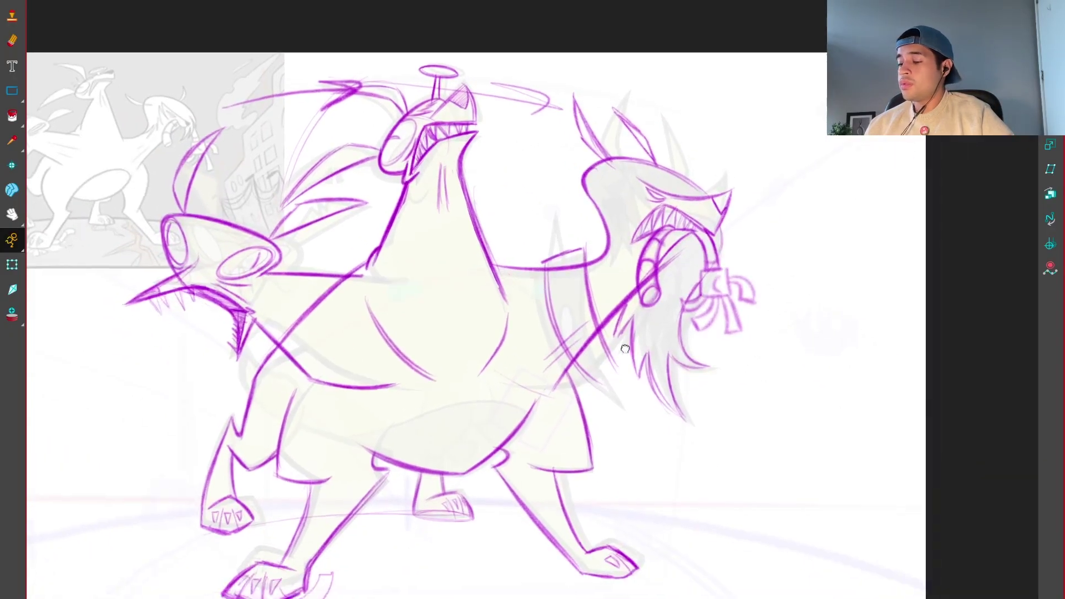
pyautogui.scroll(5, 625, 348)
pyautogui.scroll(-6, 617, 342)
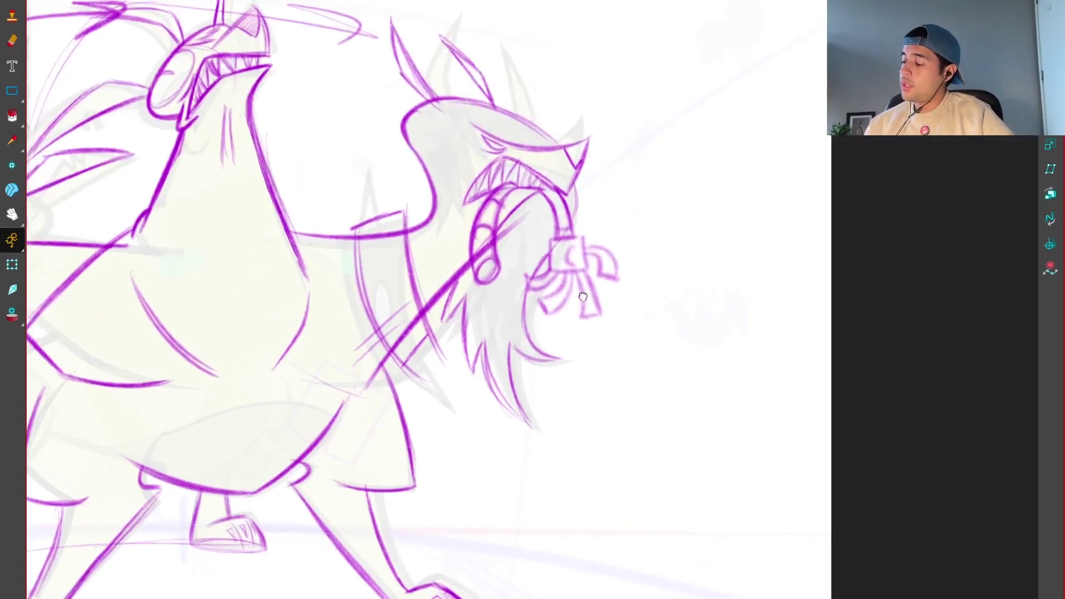
pyautogui.moveTo(570, 409)
pyautogui.mouseDown()
pyautogui.moveTo(610, 70)
pyautogui.moveTo(499, 422)
pyautogui.mouseUp()
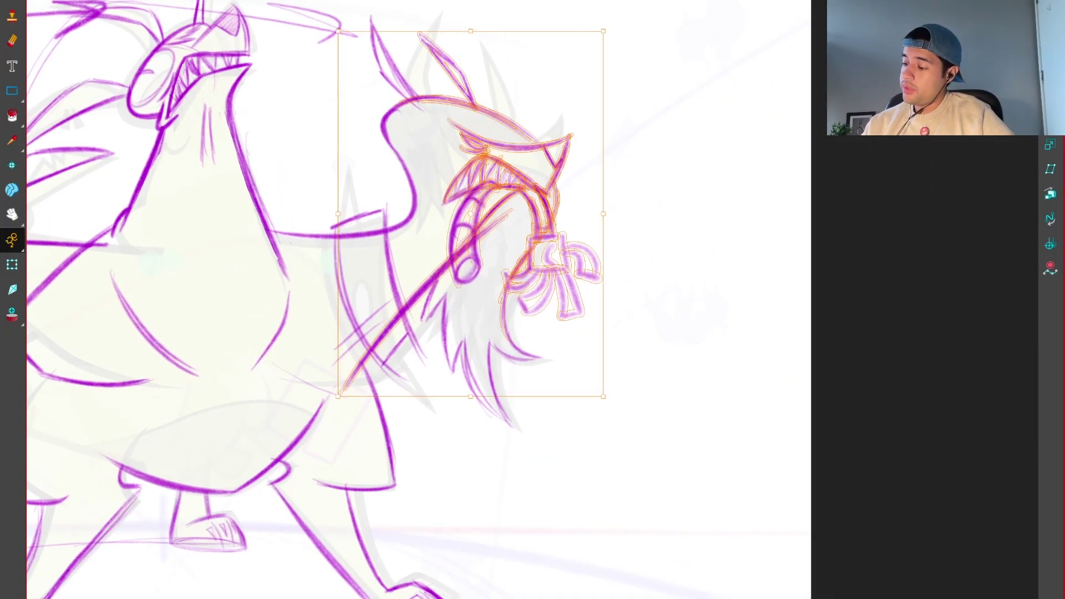
pyautogui.scroll(-5, 580, 373)
pyautogui.moveTo(581, 456); pyautogui.dragTo(415, 87)
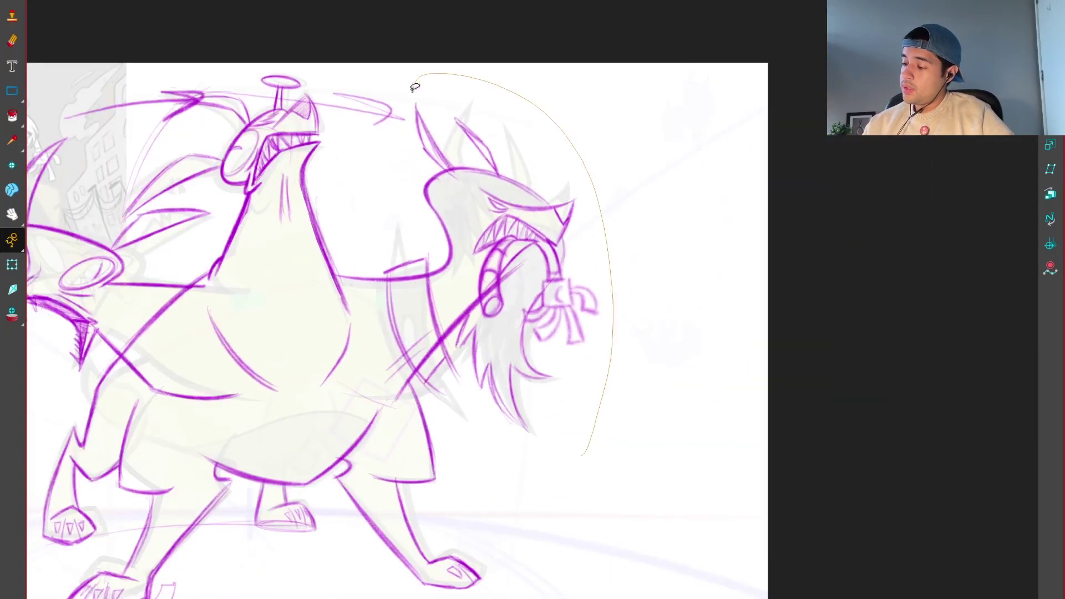
pyautogui.moveTo(451, 263); pyautogui.dragTo(491, 413)
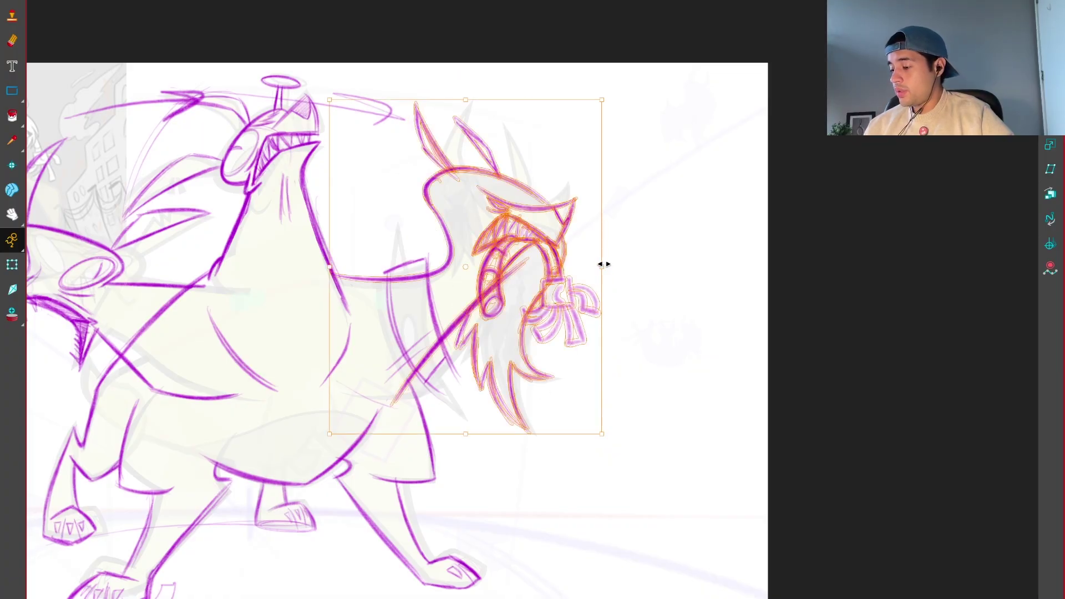
pyautogui.moveTo(604, 265); pyautogui.dragTo(625, 266)
pyautogui.hotkey('ctrl', 'z')
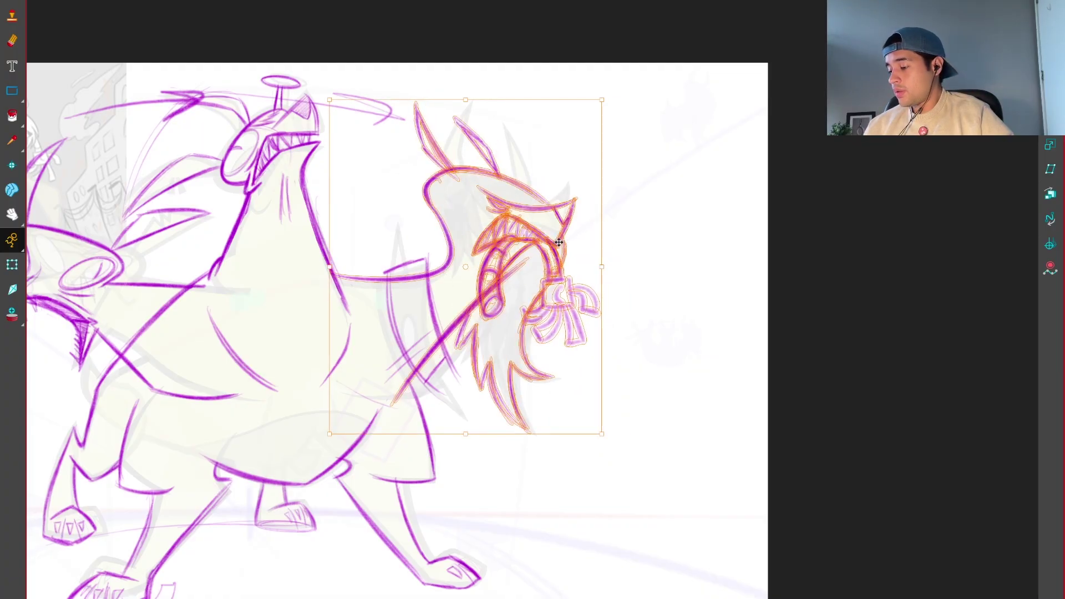
pyautogui.moveTo(559, 242); pyautogui.dragTo(585, 245)
# Step: Select the right head's upper neck contour and stretch it back to meet the middle neck
pyautogui.moveTo(701, 195)
pyautogui.mouseDown()
pyautogui.moveTo(594, 227)
pyautogui.moveTo(570, 221)
pyautogui.mouseUp()
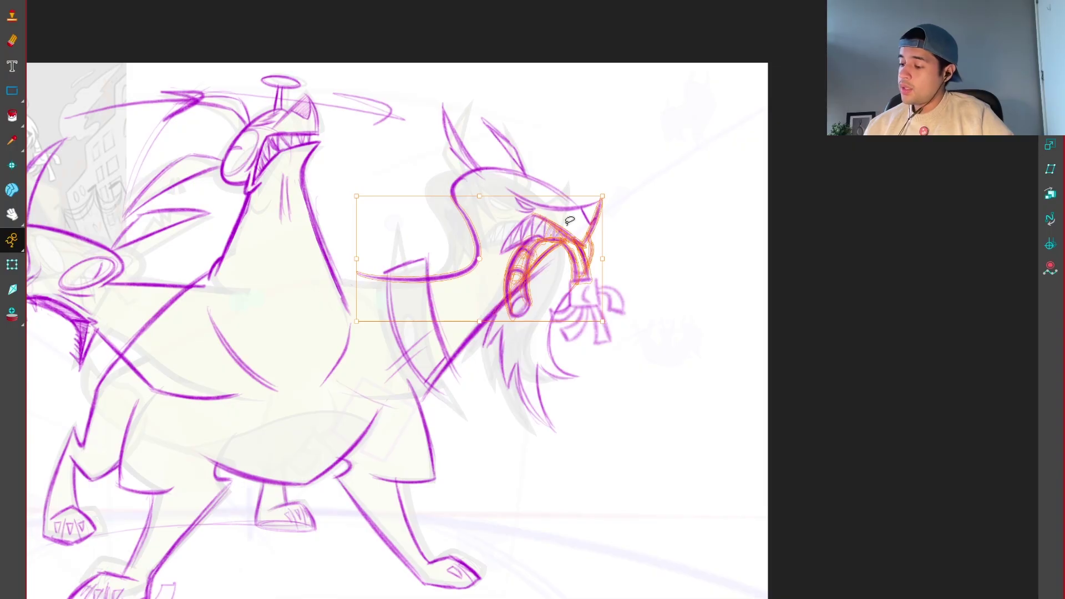
pyautogui.moveTo(416, 249)
pyautogui.mouseDown()
pyautogui.moveTo(340, 240)
pyautogui.moveTo(316, 261)
pyautogui.mouseUp()
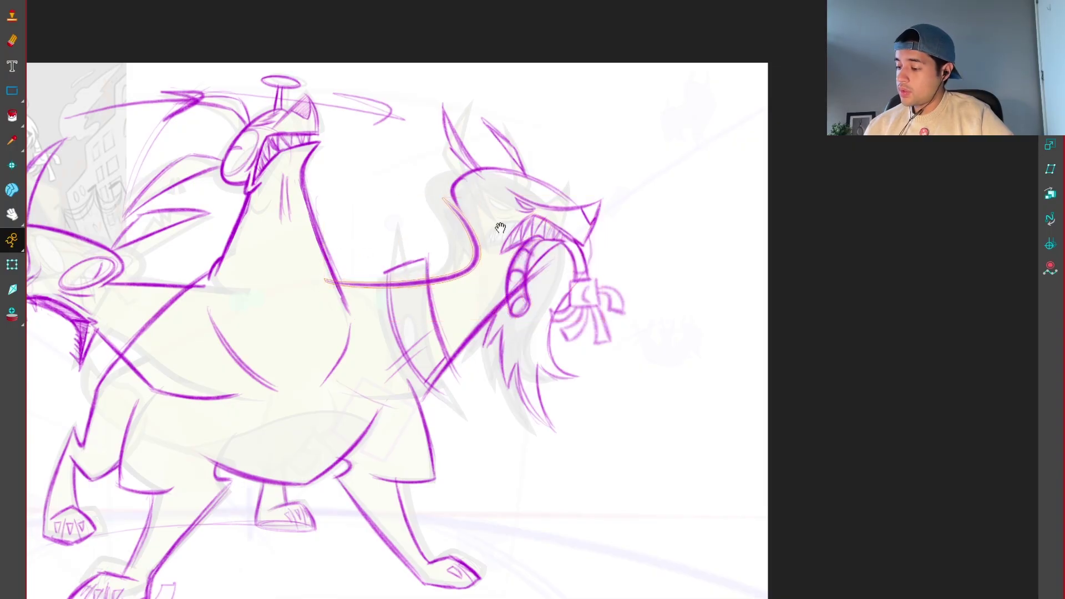
pyautogui.press('2')
pyautogui.moveTo(404, 205); pyautogui.dragTo(415, 190)
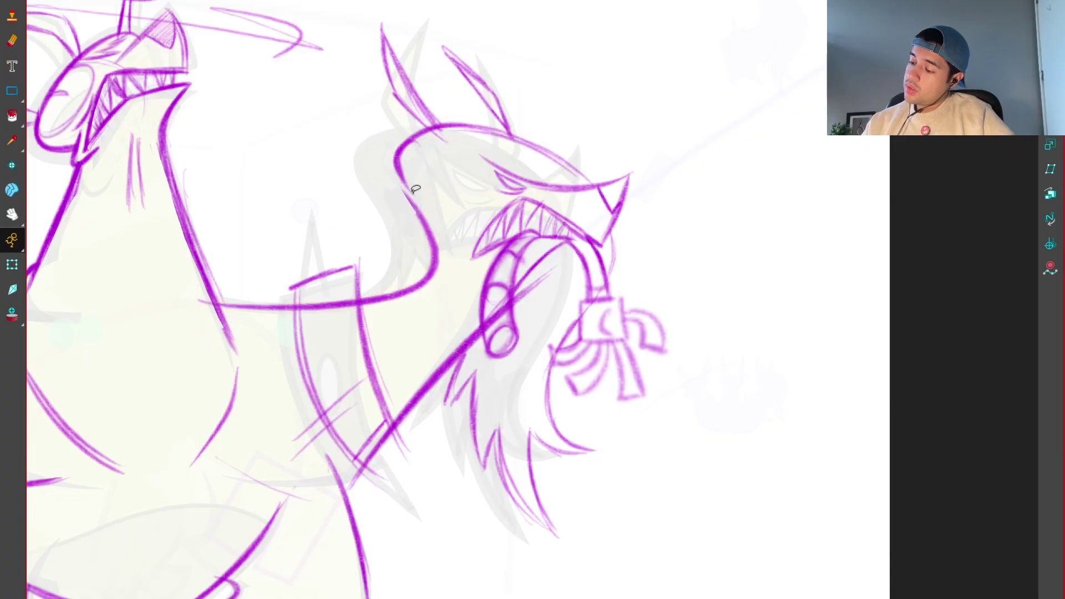
# Step: Select the right head's lower neck contour and stretch it down toward the body above the front leg
pyautogui.press('1')
pyautogui.press('2')
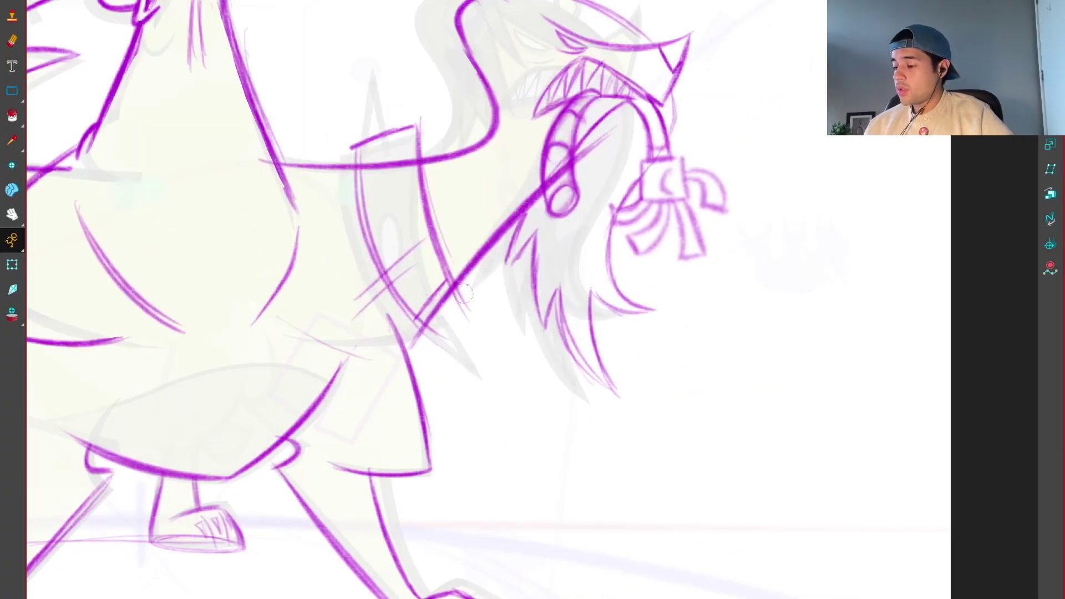
pyautogui.moveTo(465, 285); pyautogui.dragTo(486, 300)
pyautogui.moveTo(502, 324)
pyautogui.mouseDown()
pyautogui.moveTo(437, 358)
pyautogui.moveTo(467, 309)
pyautogui.mouseUp()
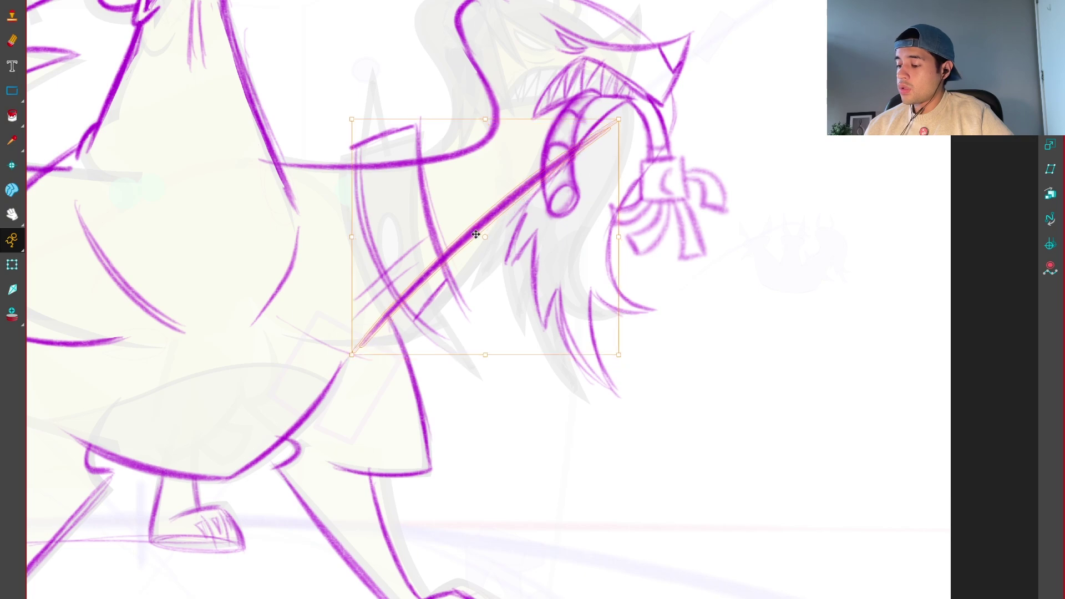
# Step: Fine-tune the right head's upper neck contour and erase the overshooting line ends at the collar's lower edge
pyautogui.scroll(-5, 489, 306)
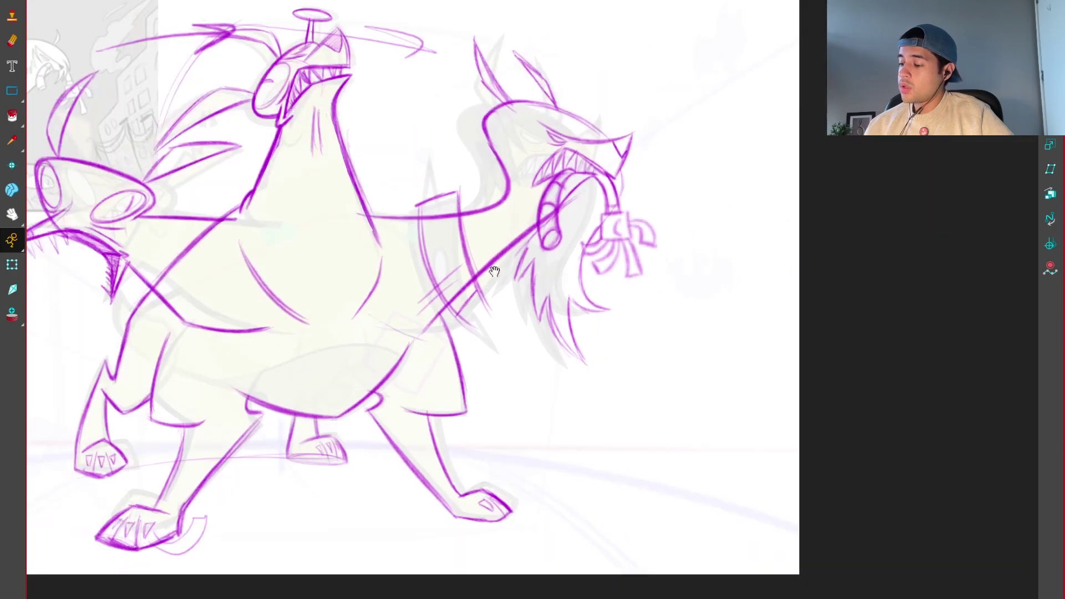
pyautogui.scroll(3, 481, 248)
pyautogui.moveTo(482, 248); pyautogui.dragTo(489, 239)
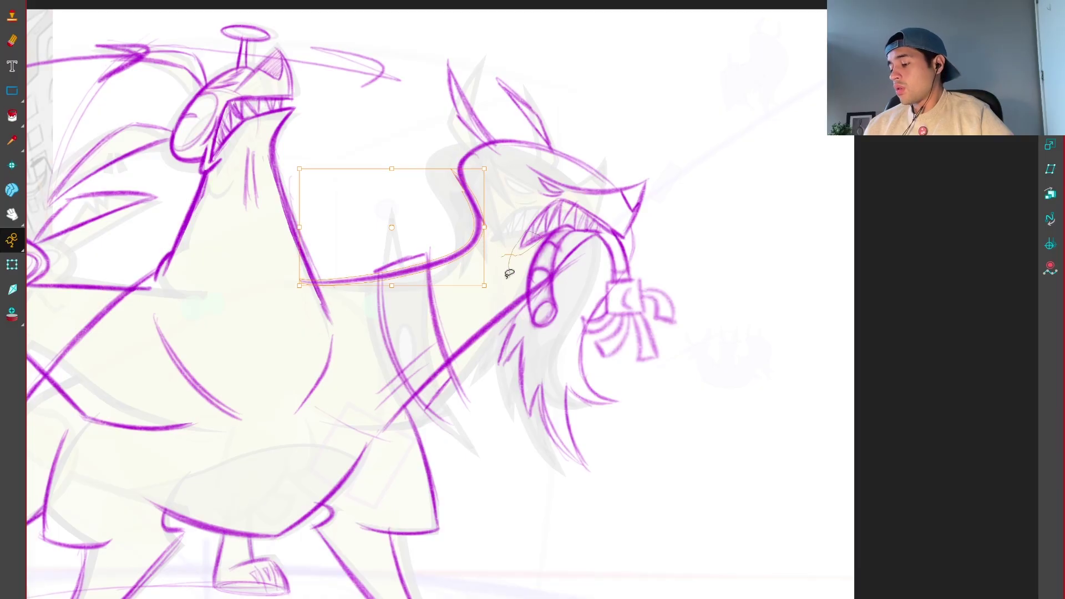
pyautogui.moveTo(505, 276); pyautogui.dragTo(516, 288)
pyautogui.moveTo(484, 242); pyautogui.dragTo(493, 210)
pyautogui.scroll(1, 493, 329)
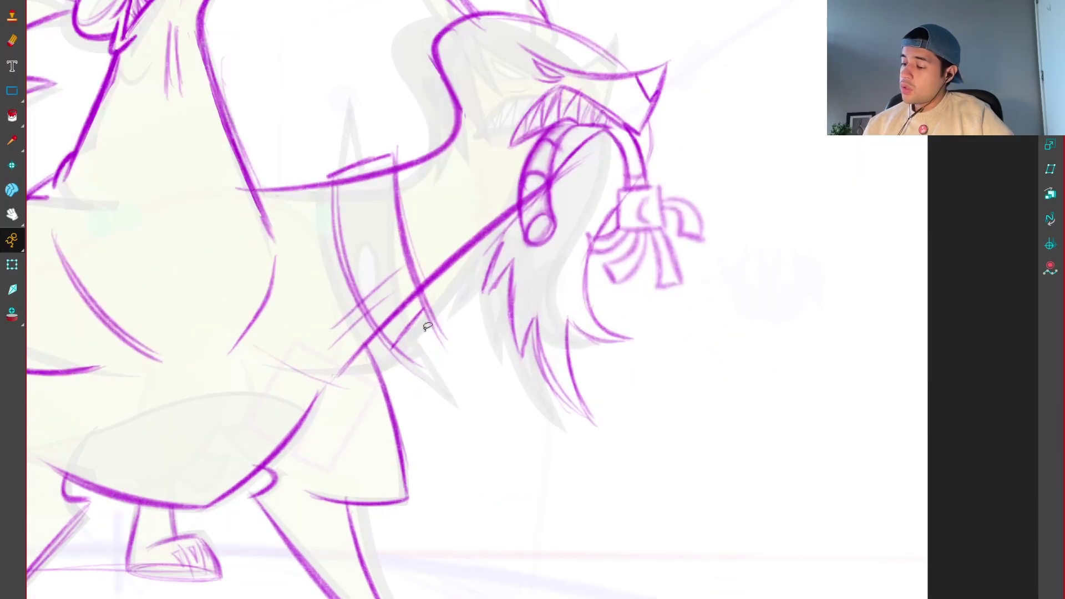
pyautogui.moveTo(401, 355)
pyautogui.mouseDown()
pyautogui.moveTo(438, 300)
pyautogui.moveTo(435, 283)
pyautogui.mouseUp()
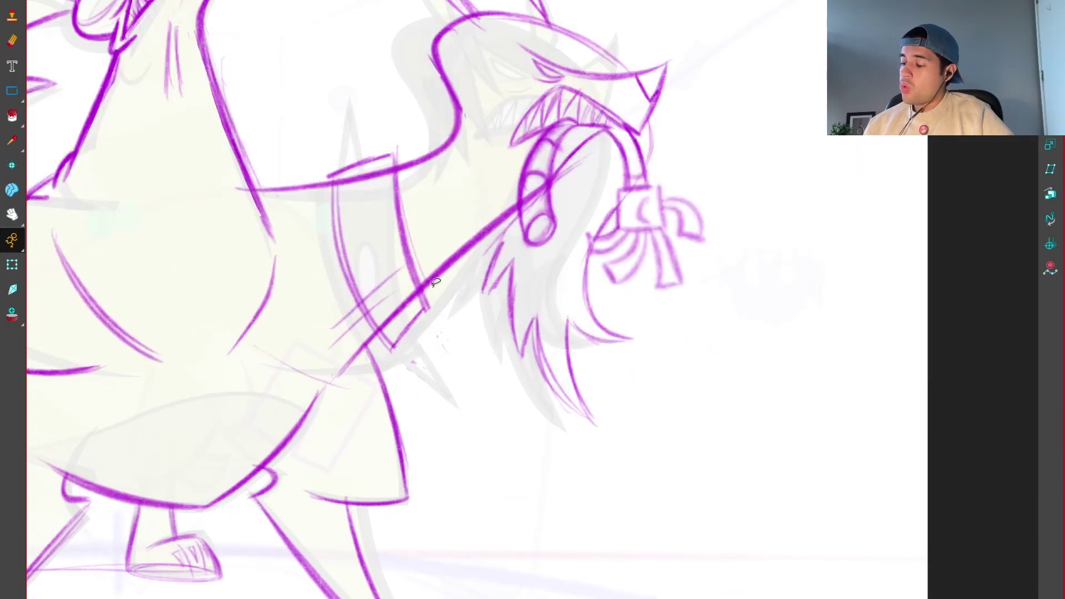
# Step: Select the whole collar on the right neck and shift it slightly outward and up toward the head
pyautogui.moveTo(400, 150)
pyautogui.mouseDown()
pyautogui.moveTo(432, 188)
pyautogui.moveTo(425, 222)
pyautogui.mouseUp()
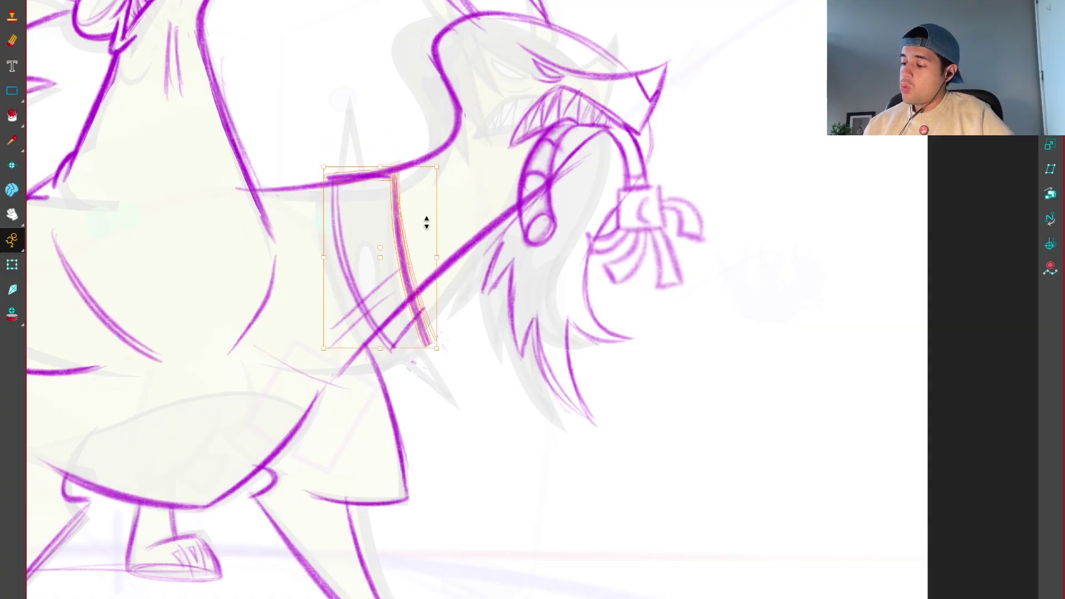
pyautogui.moveTo(472, 283)
pyautogui.mouseDown()
pyautogui.moveTo(412, 322)
pyautogui.moveTo(427, 314)
pyautogui.mouseUp()
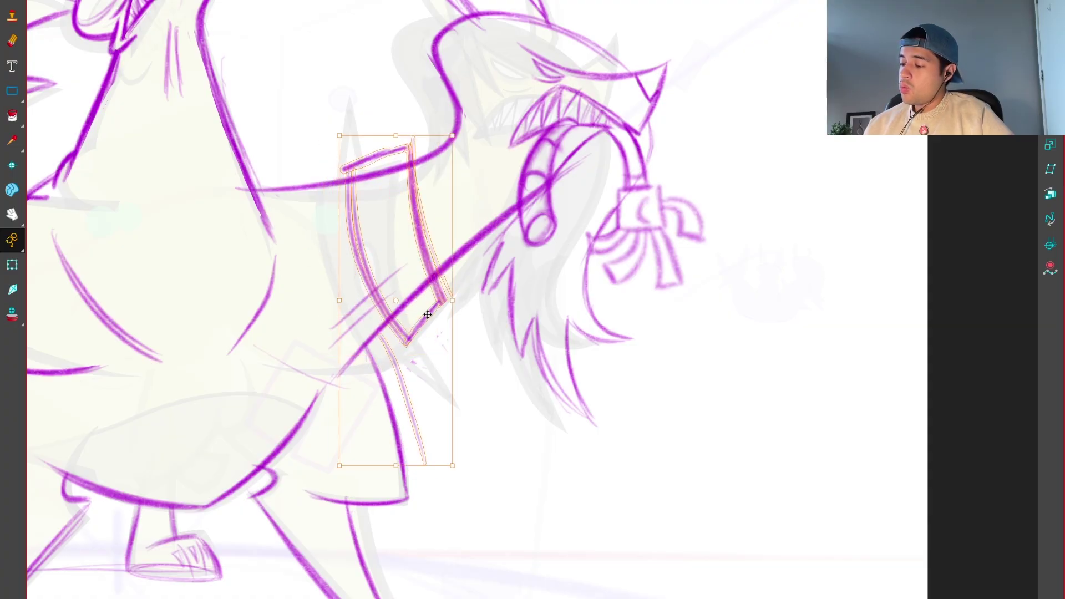
pyautogui.hotkey('ctrl', 'z')
pyautogui.hotkey('ctrl', 'z')
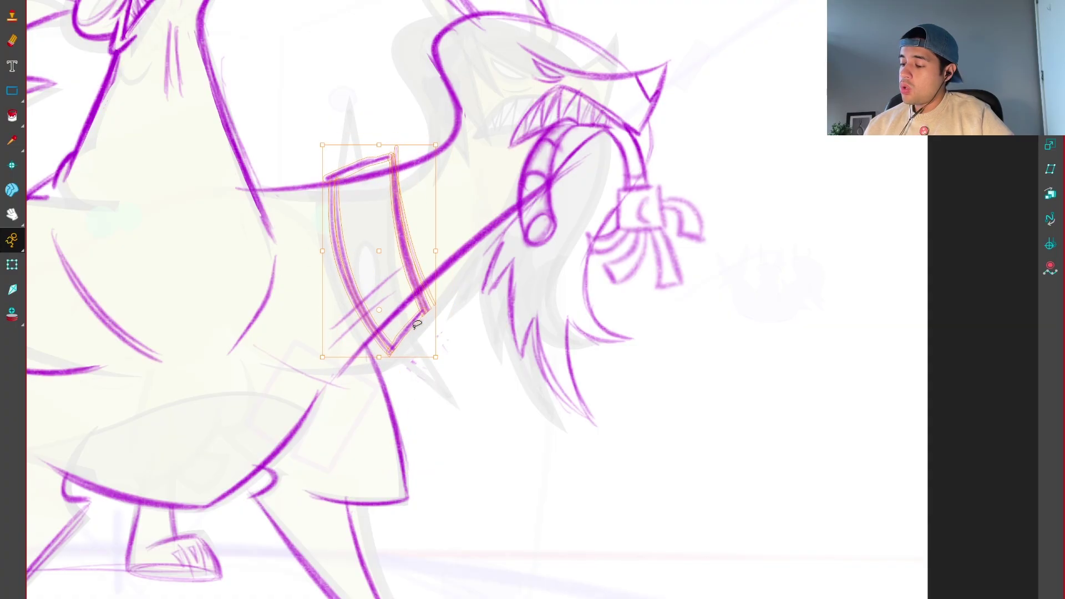
pyautogui.moveTo(417, 319); pyautogui.dragTo(431, 313)
# Step: Draw a narrow oval on the right neck's collar and pointed spikes sticking out of its upper and lower edges
pyautogui.moveTo(388, 204)
pyautogui.mouseDown()
pyautogui.moveTo(378, 250)
pyautogui.moveTo(389, 207)
pyautogui.mouseUp()
pyautogui.moveTo(413, 333)
pyautogui.mouseDown()
pyautogui.moveTo(443, 378)
pyautogui.moveTo(428, 316)
pyautogui.moveTo(445, 383)
pyautogui.mouseUp()
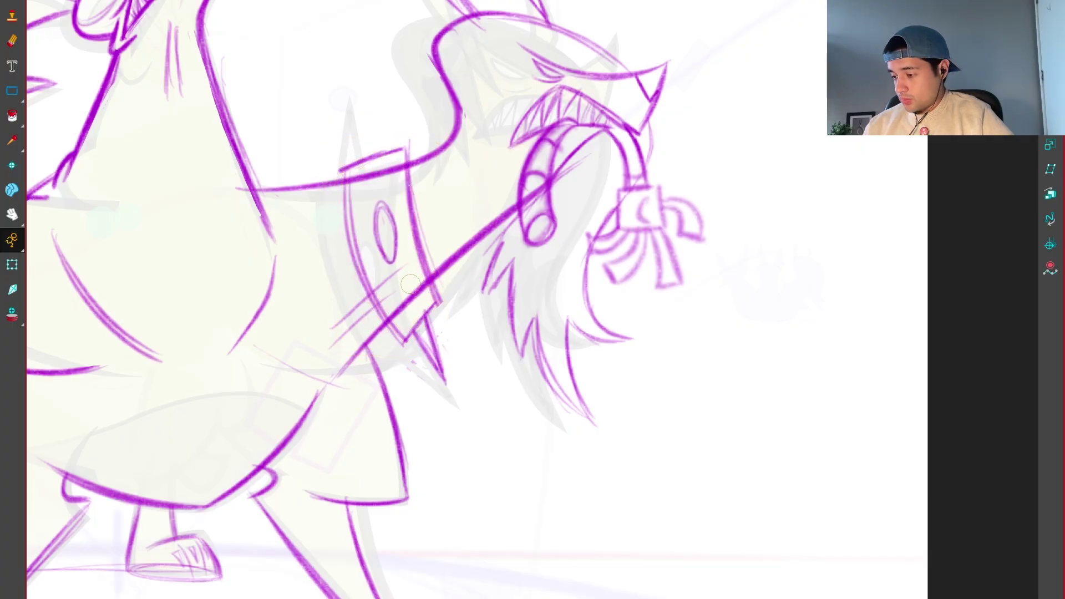
pyautogui.moveTo(362, 102)
pyautogui.mouseDown()
pyautogui.moveTo(364, 161)
pyautogui.moveTo(383, 160)
pyautogui.mouseUp()
# Step: Redraw the square block hanging at the end of the curved strap under the right head's mouth with bold outlines
pyautogui.press('2')
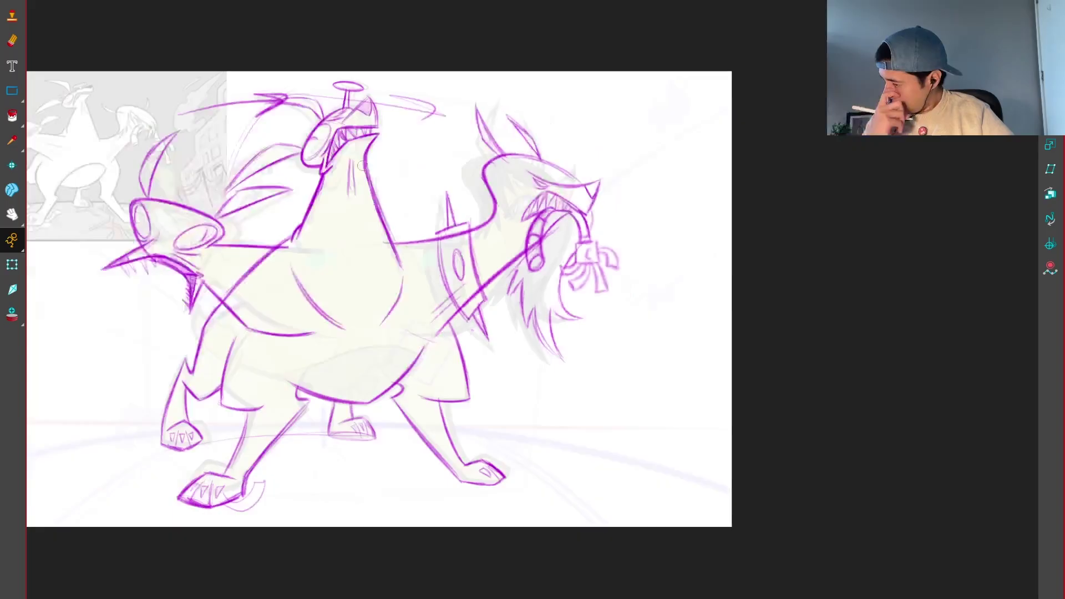
pyautogui.scroll(5, 455, 227)
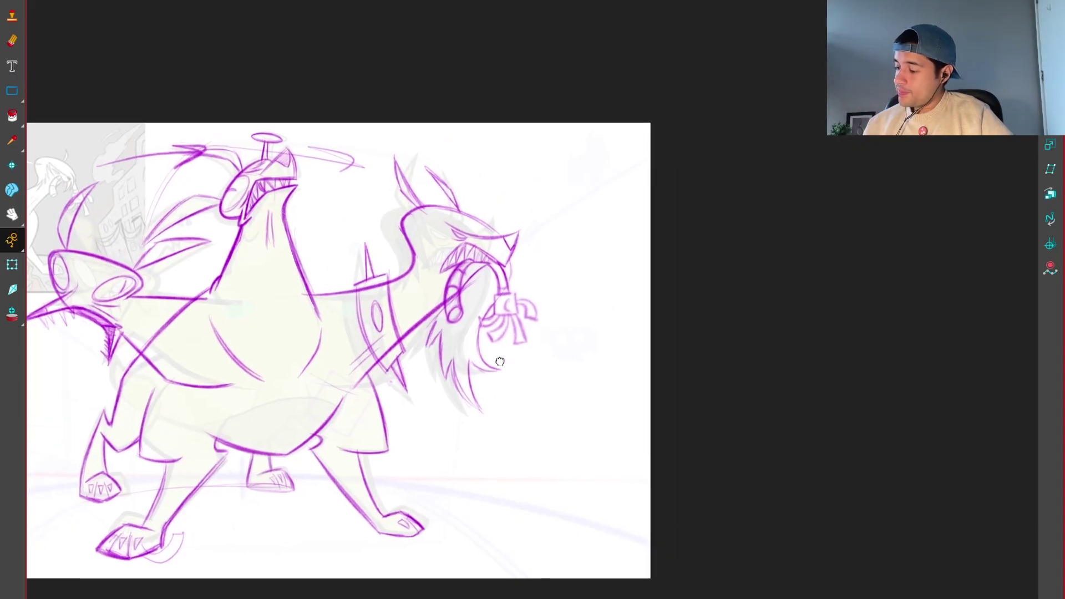
pyautogui.keyDown('ctrl'); pyautogui.click(466, 264); pyautogui.keyUp('ctrl')
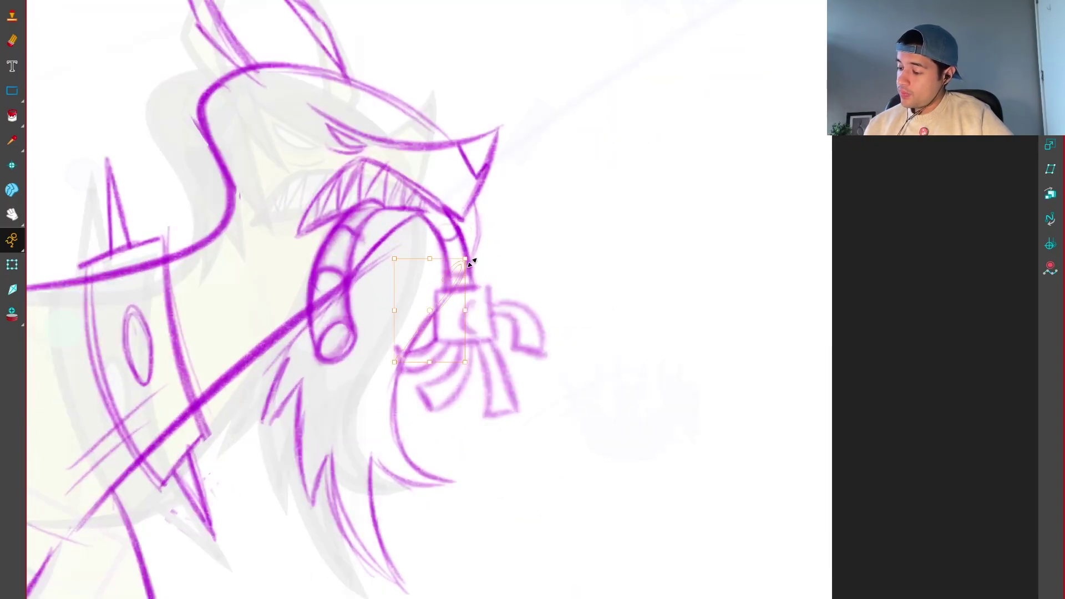
pyautogui.click(502, 259)
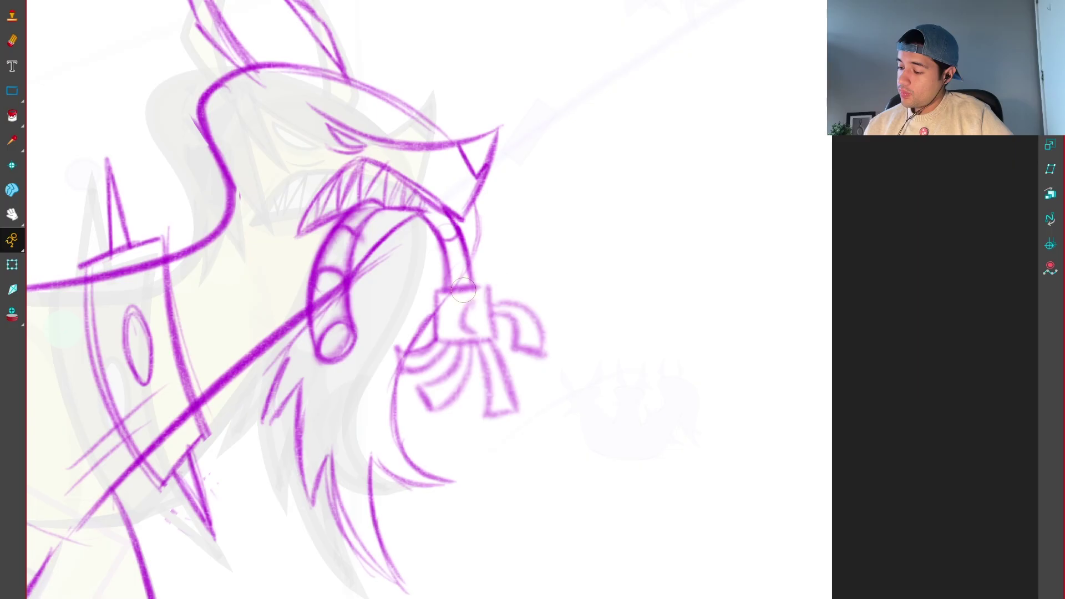
pyautogui.moveTo(489, 288)
pyautogui.mouseDown()
pyautogui.moveTo(435, 289)
pyautogui.moveTo(435, 339)
pyautogui.moveTo(493, 337)
pyautogui.moveTo(490, 288)
pyautogui.mouseUp()
pyautogui.scroll(-2, 518, 283)
pyautogui.scroll(-1, 521, 276)
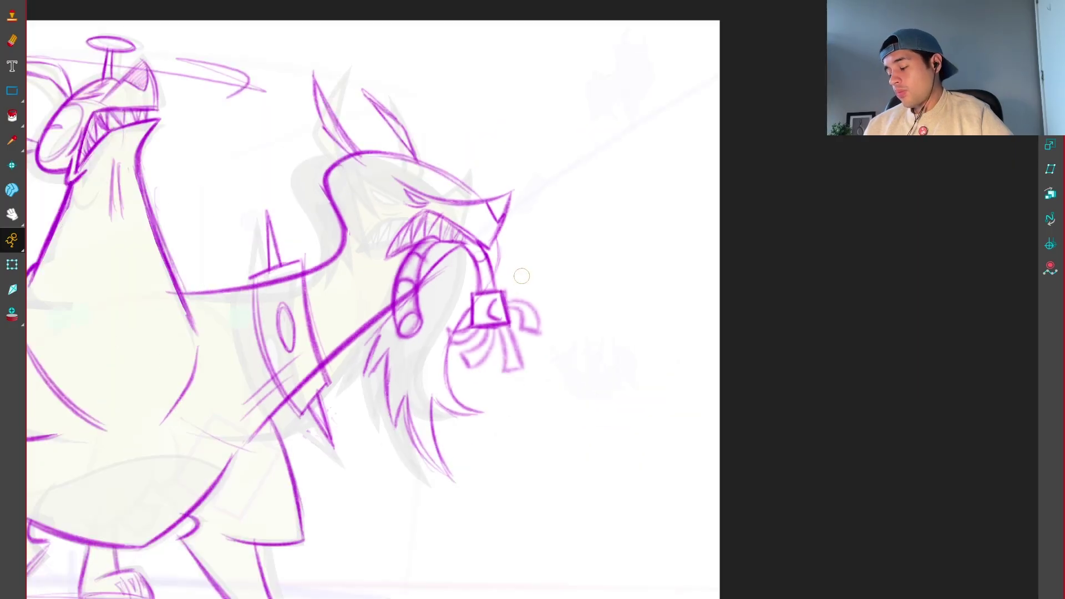
pyautogui.scroll(-4, 522, 275)
pyautogui.scroll(5, 444, 344)
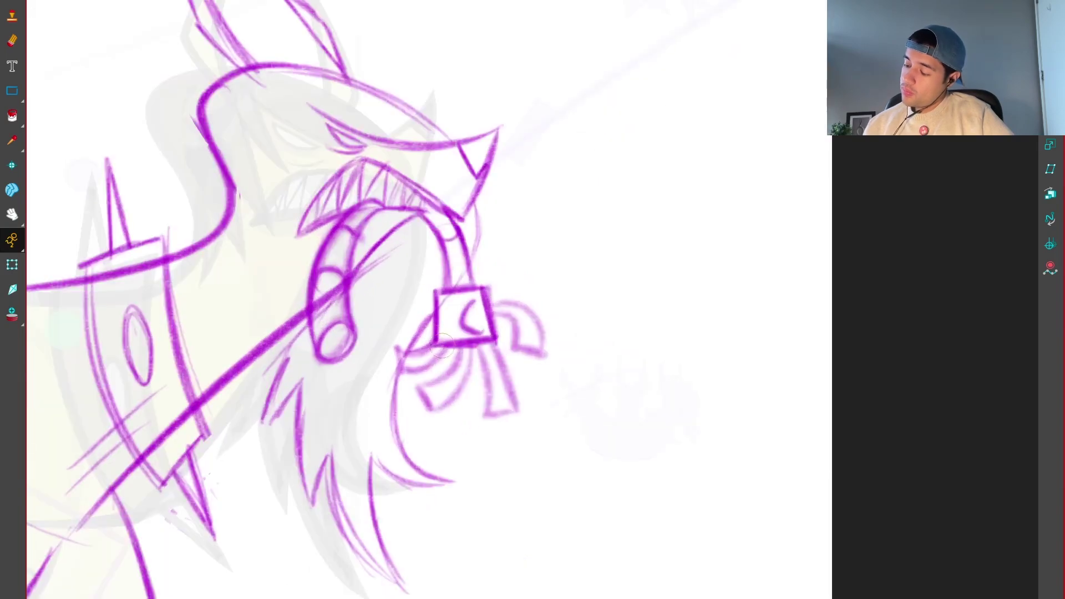
# Step: Redraw the curved finger-like strips around the hanging square block as bold, closed shapes
pyautogui.moveTo(442, 348)
pyautogui.mouseDown()
pyautogui.moveTo(410, 337)
pyautogui.moveTo(397, 359)
pyautogui.moveTo(440, 344)
pyautogui.moveTo(407, 338)
pyautogui.moveTo(444, 354)
pyautogui.moveTo(422, 387)
pyautogui.moveTo(466, 370)
pyautogui.moveTo(477, 415)
pyautogui.moveTo(511, 408)
pyautogui.mouseUp()
pyautogui.hotkey('ctrl', 'z')
pyautogui.hotkey('ctrl', 'z')
pyautogui.hotkey('ctrl', 'z')
pyautogui.moveTo(488, 344); pyautogui.dragTo(510, 410)
pyautogui.moveTo(492, 315)
pyautogui.mouseDown()
pyautogui.moveTo(513, 347)
pyautogui.moveTo(543, 350)
pyautogui.mouseUp()
pyautogui.moveTo(489, 304)
pyautogui.mouseDown()
pyautogui.moveTo(524, 303)
pyautogui.moveTo(544, 346)
pyautogui.mouseUp()
# Step: Sketch two short parallel fold lines across the left head's neck where it meets the chest
pyautogui.scroll(-5, 532, 323)
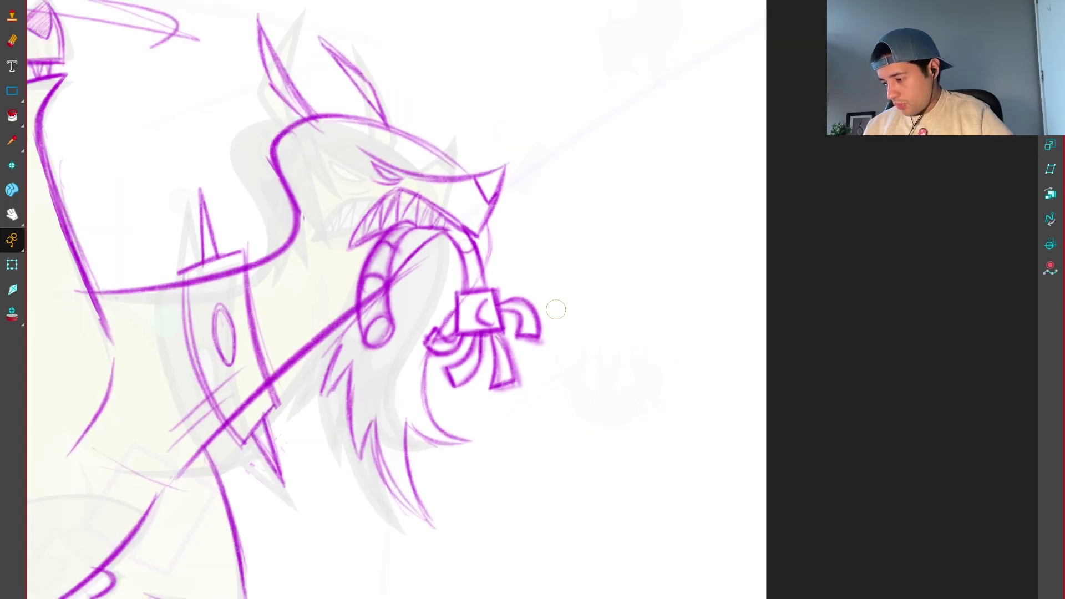
pyautogui.scroll(1, 604, 338)
pyautogui.scroll(1, 592, 326)
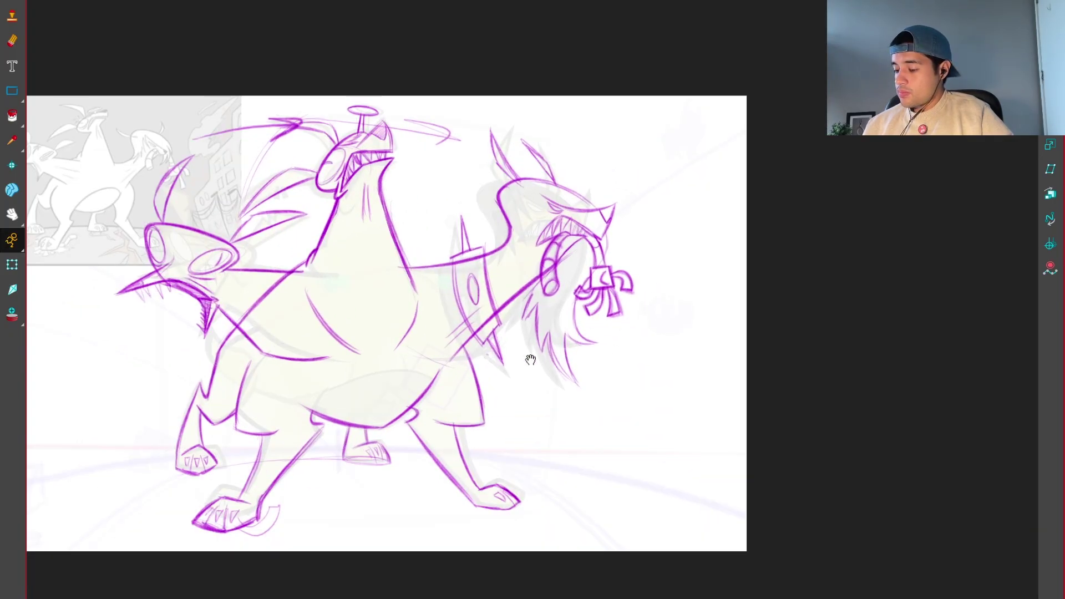
pyautogui.moveTo(531, 359); pyautogui.dragTo(609, 337)
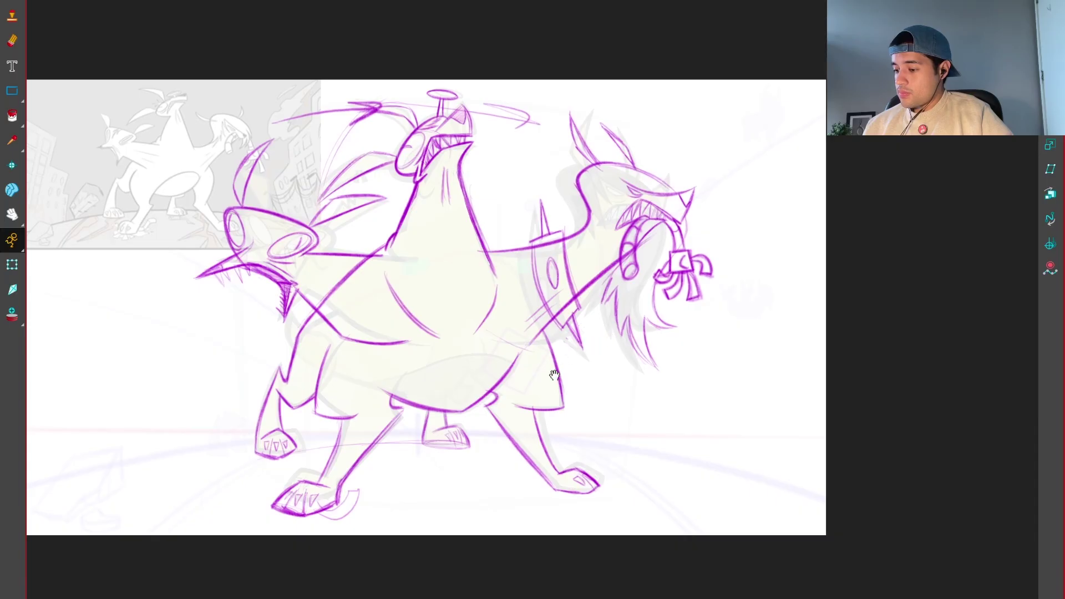
pyautogui.scroll(2, 389, 284)
pyautogui.moveTo(317, 288); pyautogui.dragTo(374, 313)
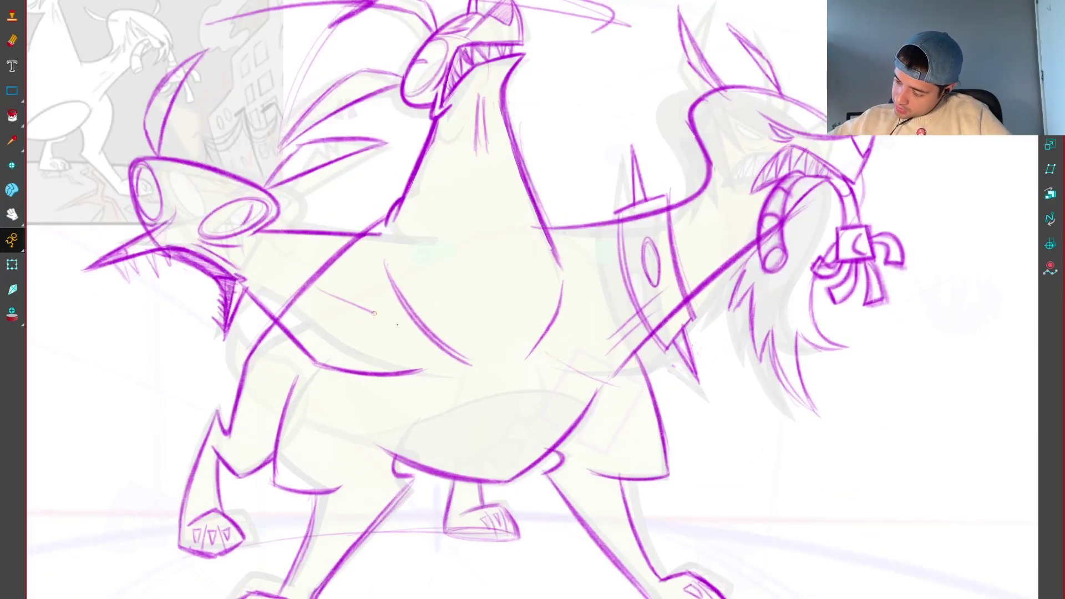
pyautogui.moveTo(319, 291)
pyautogui.mouseDown()
pyautogui.moveTo(412, 334)
pyautogui.moveTo(387, 307)
pyautogui.mouseUp()
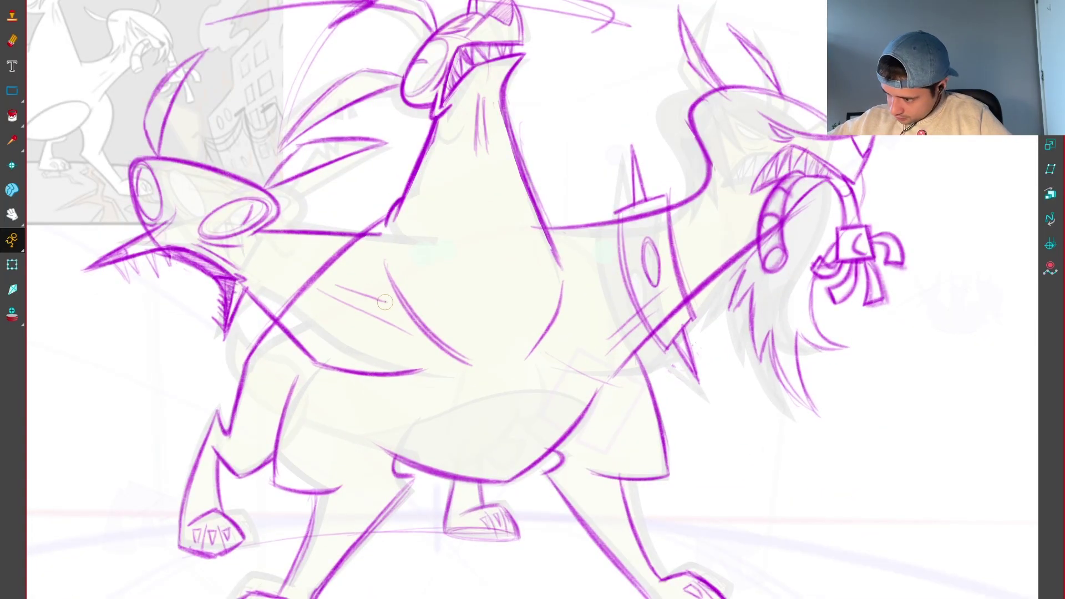
# Step: Replace the left chest curve at the base of the middle neck with a thinner line arching the opposite way
pyautogui.scroll(-4, 385, 302)
pyautogui.scroll(2, 651, 352)
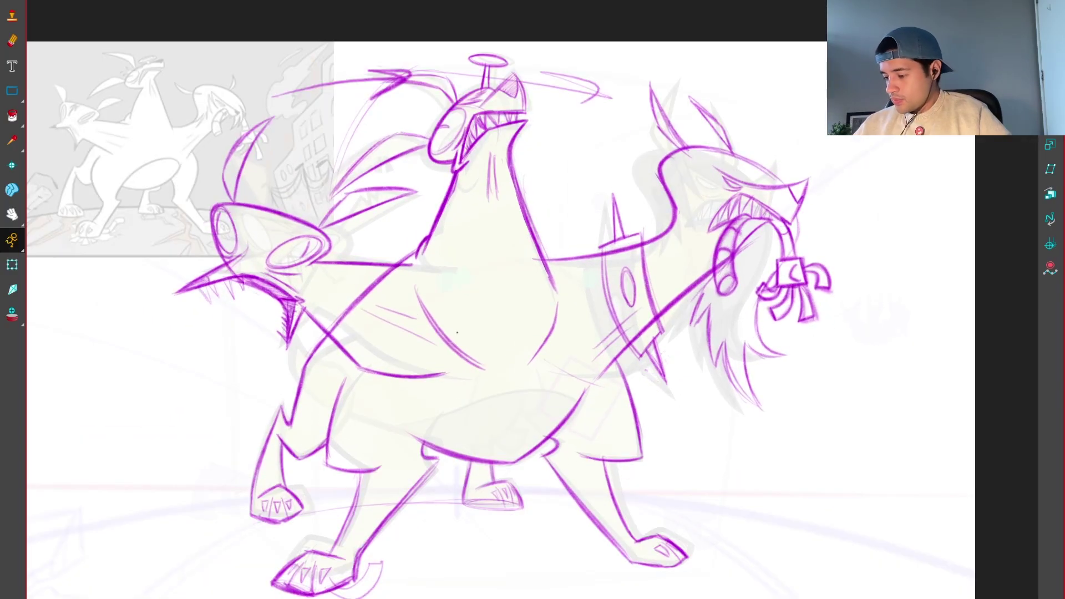
pyautogui.hotkey('ctrl', 'z')
pyautogui.moveTo(419, 283); pyautogui.dragTo(470, 377)
pyautogui.hotkey('ctrl', 'z')
pyautogui.moveTo(421, 274)
pyautogui.mouseDown()
pyautogui.moveTo(457, 315)
pyautogui.moveTo(477, 361)
pyautogui.mouseUp()
pyautogui.hotkey('ctrl', 'z')
pyautogui.moveTo(426, 279); pyautogui.dragTo(480, 363)
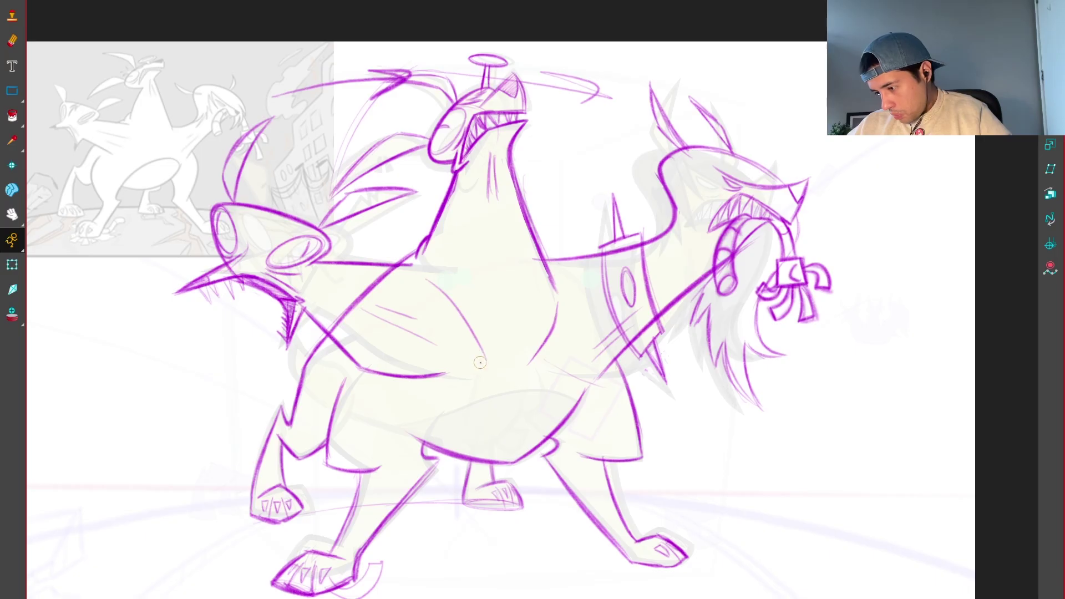
pyautogui.hotkey('ctrl', 'z')
pyautogui.moveTo(426, 276); pyautogui.dragTo(488, 363)
pyautogui.press('1')
pyautogui.press('1')
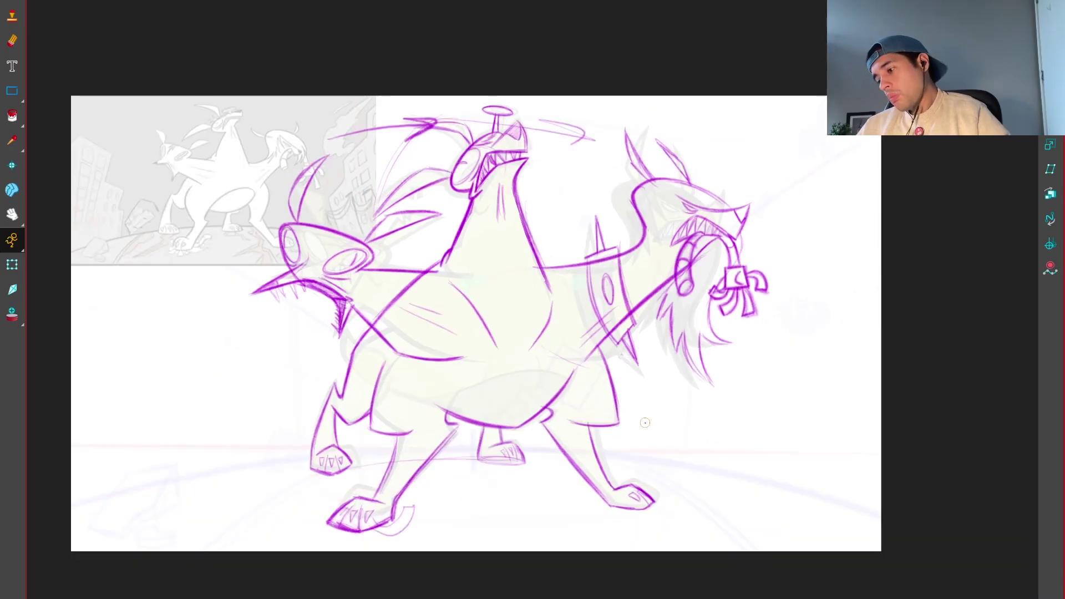
# Step: Try a bulging, angular right contour on the middle neck that runs down into the chest curve
pyautogui.press('2')
pyautogui.press('2')
pyautogui.press('2')
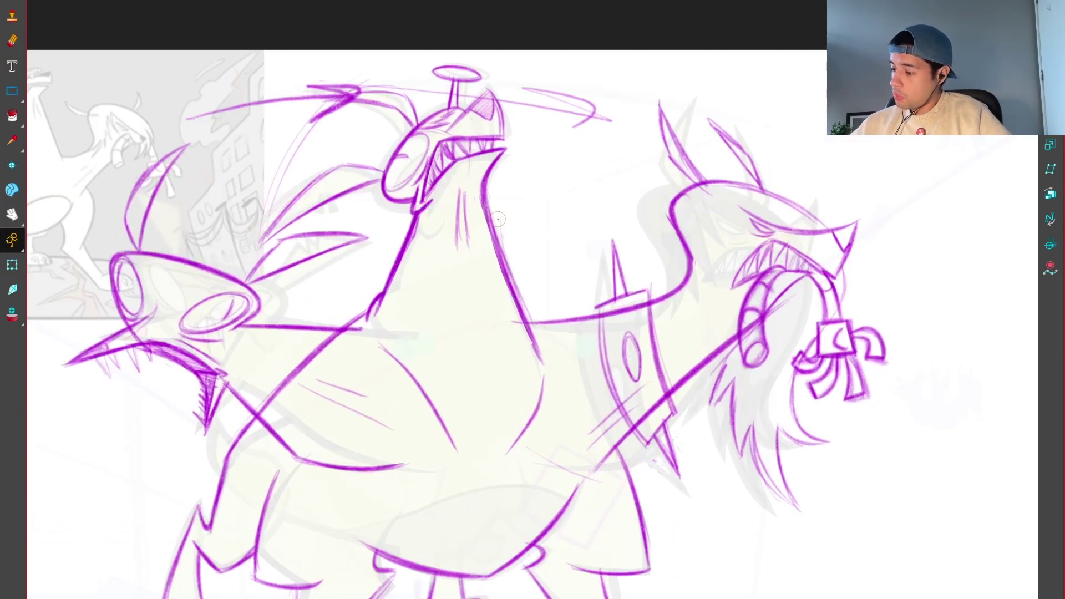
pyautogui.press('1')
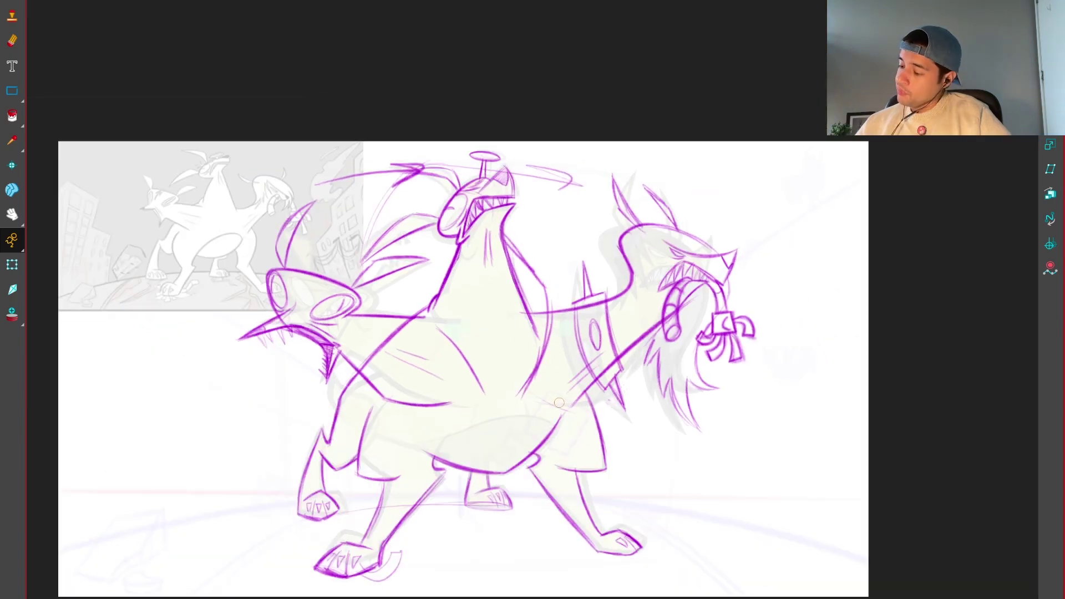
pyautogui.press('2')
pyautogui.press('2')
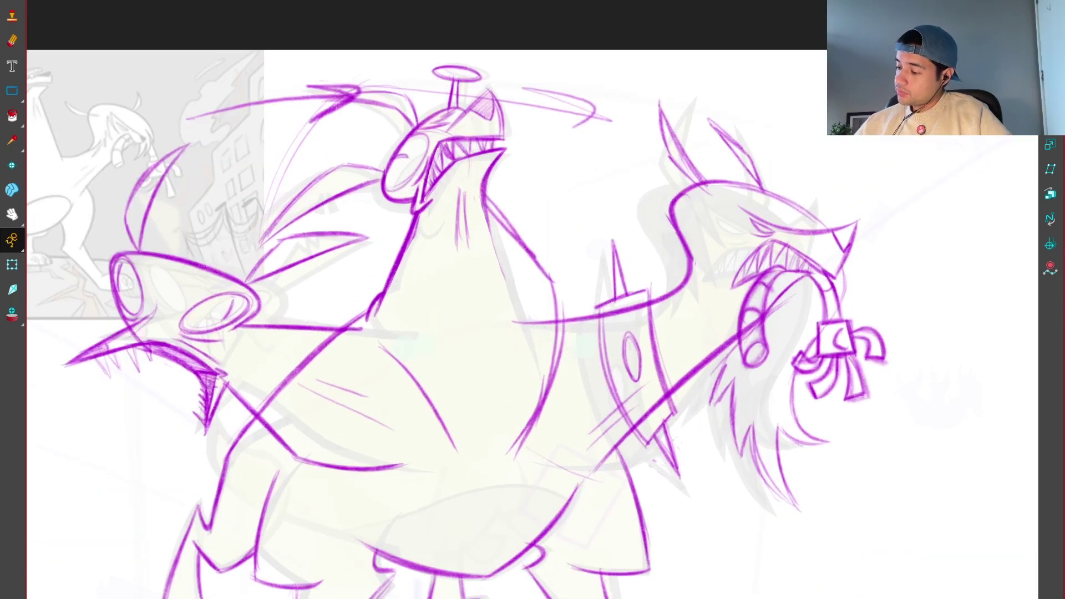
pyautogui.press('2')
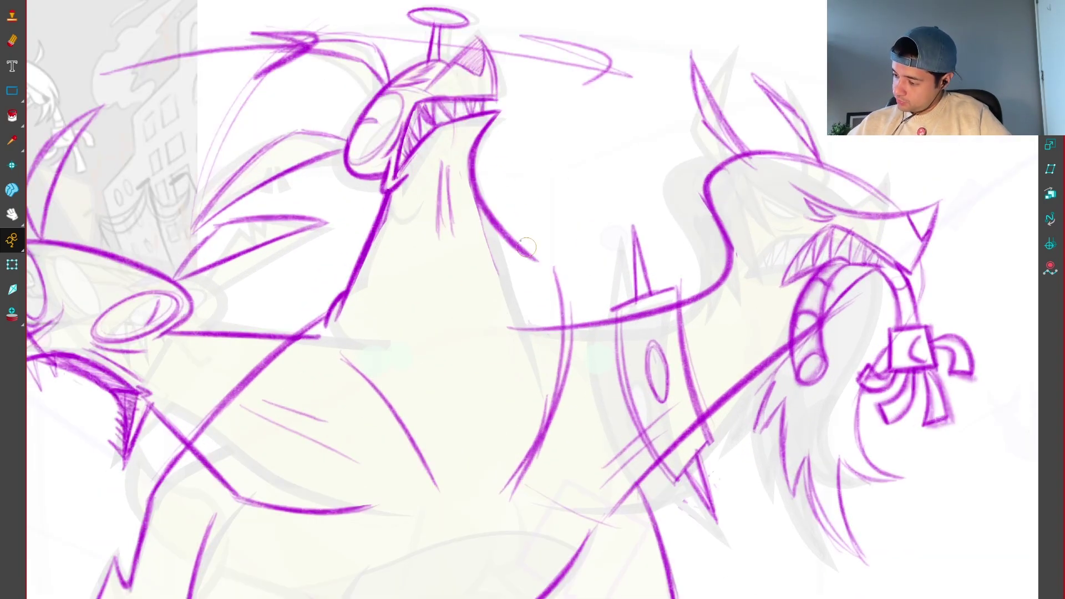
pyautogui.moveTo(521, 242)
pyautogui.mouseDown()
pyautogui.moveTo(551, 344)
pyautogui.moveTo(529, 469)
pyautogui.mouseUp()
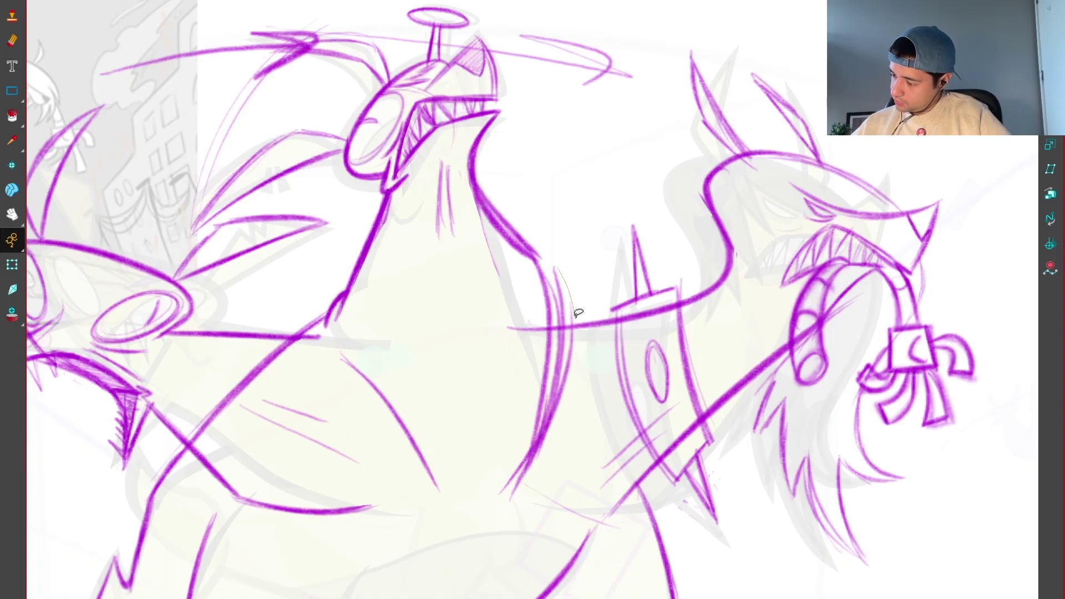
# Step: Delete the bulging contour on the middle neck's right side and try a slimmer, smoothly curved line down to the chest
pyautogui.press('1')
pyautogui.press('1')
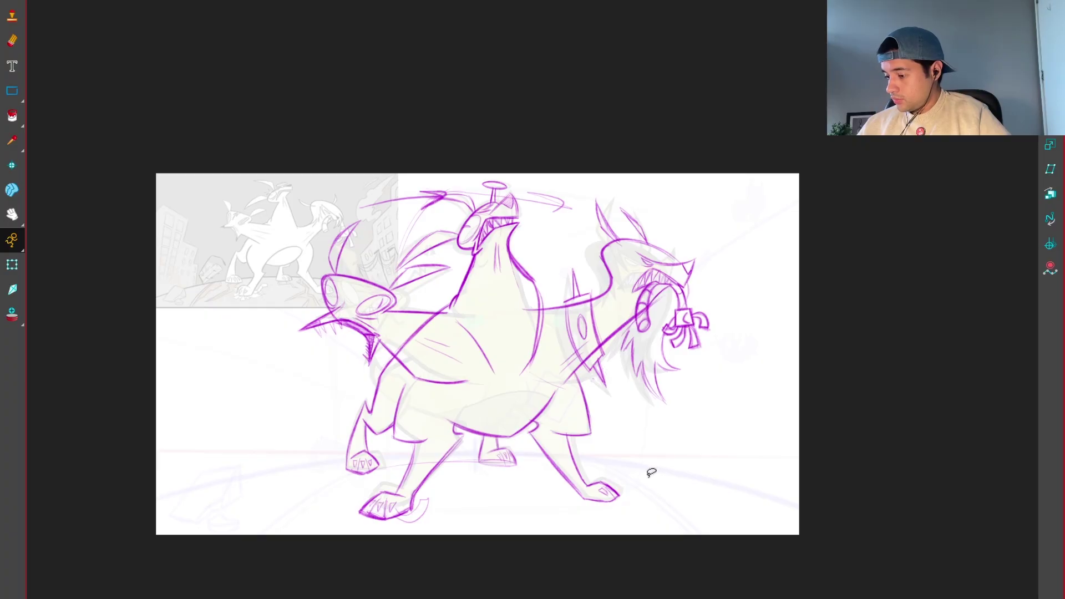
pyautogui.press('2')
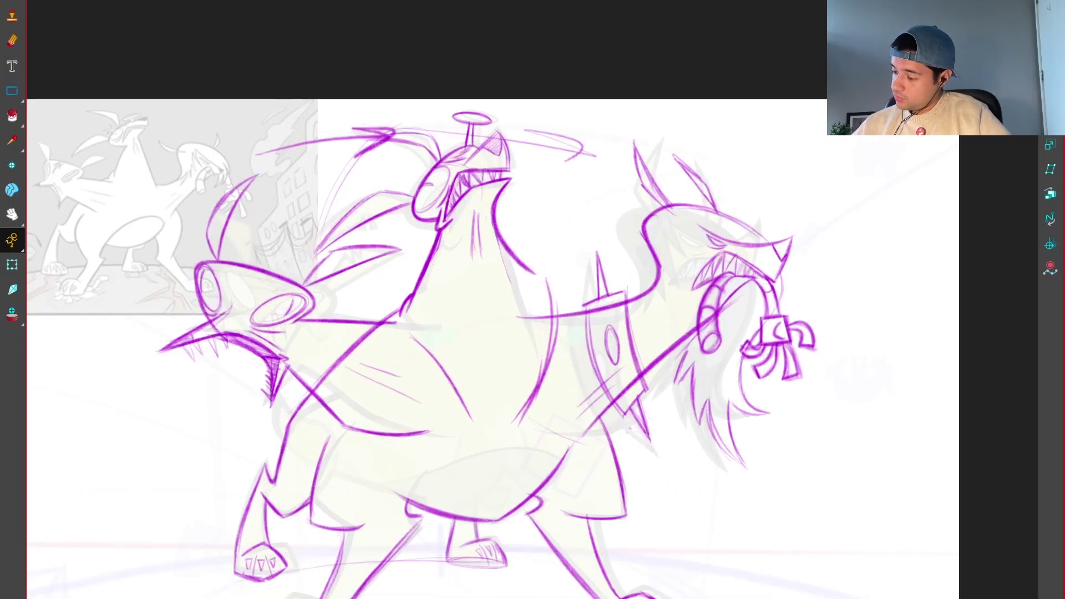
pyautogui.moveTo(548, 253); pyautogui.dragTo(522, 194)
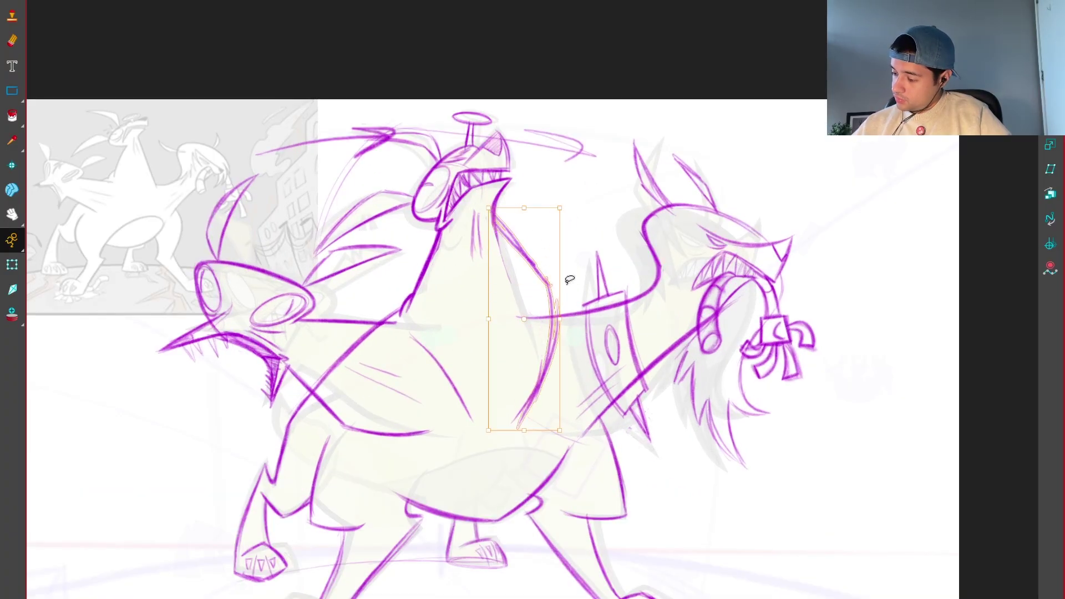
pyautogui.press('Delete')
pyautogui.moveTo(495, 216)
pyautogui.mouseDown()
pyautogui.moveTo(528, 293)
pyautogui.moveTo(534, 388)
pyautogui.mouseUp()
pyautogui.moveTo(535, 293)
pyautogui.mouseDown()
pyautogui.moveTo(521, 403)
pyautogui.moveTo(513, 400)
pyautogui.moveTo(525, 377)
pyautogui.mouseUp()
pyautogui.scroll(-3, 559, 317)
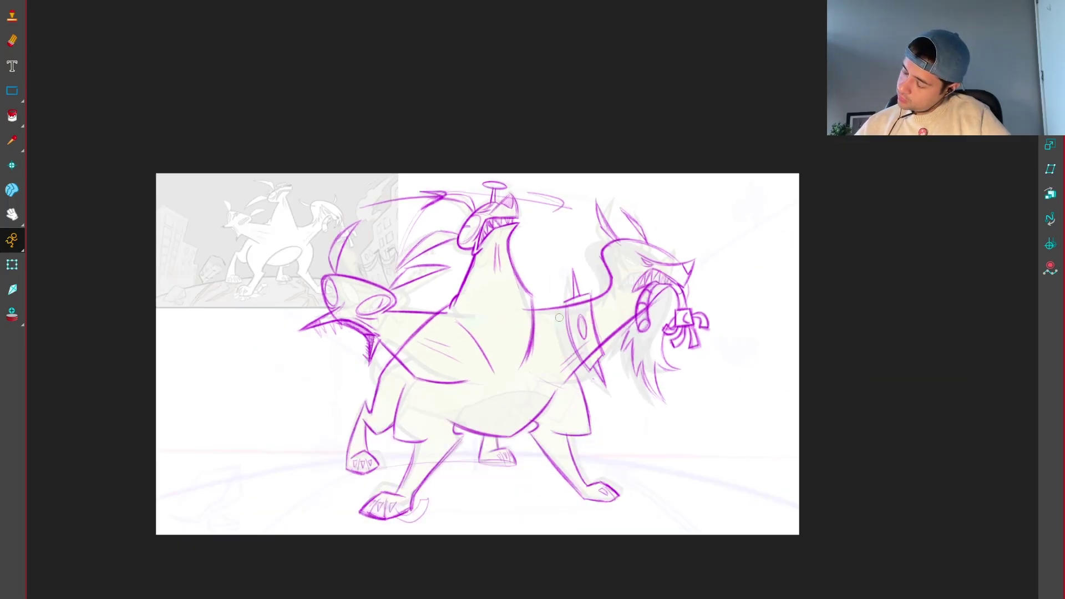
# Step: Return the middle neck's right side to its earlier straight contour with a separate short chest curve below it
pyautogui.scroll(3, 559, 317)
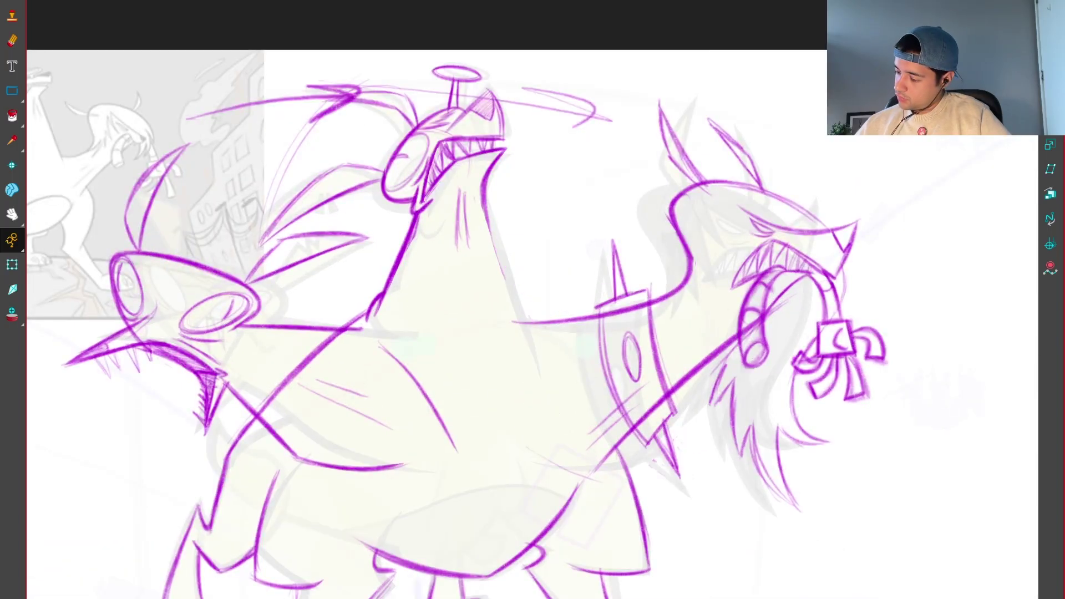
pyautogui.moveTo(542, 377); pyautogui.dragTo(506, 454)
pyautogui.moveTo(483, 185); pyautogui.dragTo(543, 364)
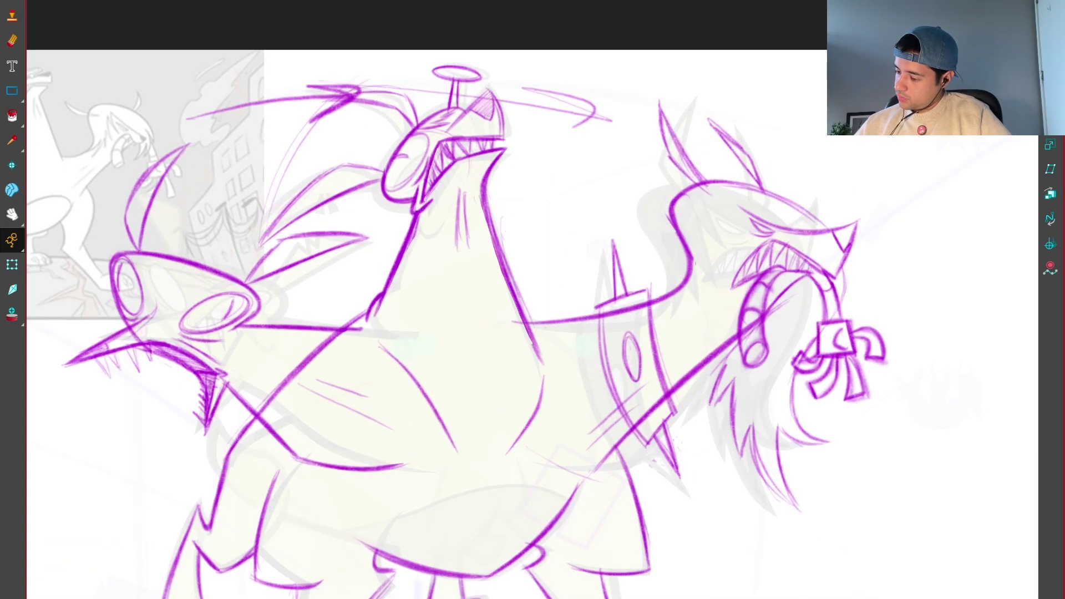
# Step: Outline the belly patch with a short stroke at its left end and an arched upper curve above the underbelly line
pyautogui.click(529, 415)
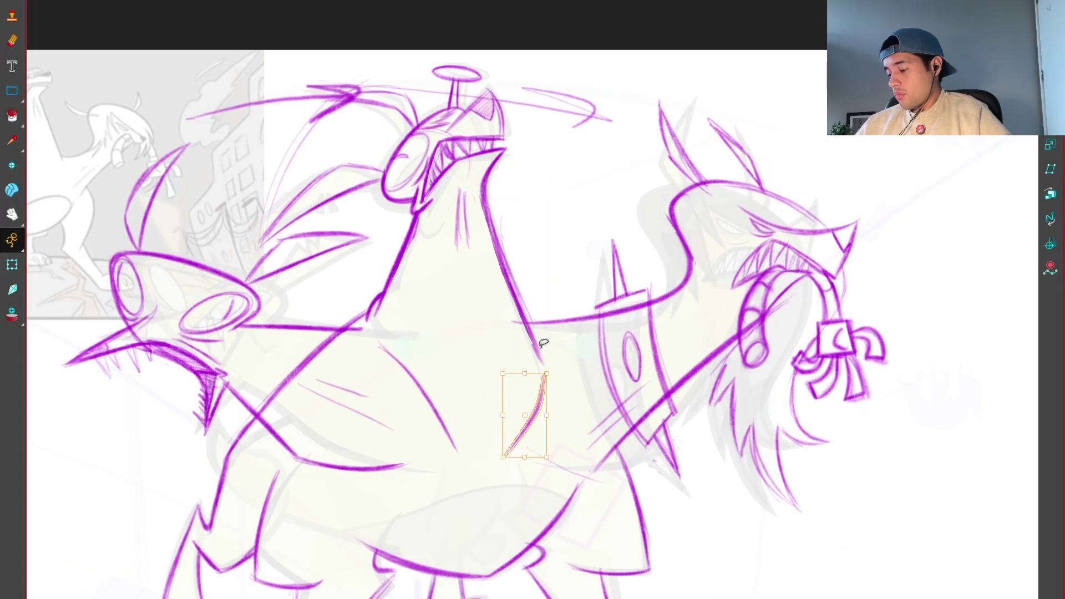
pyautogui.scroll(-3, 538, 350)
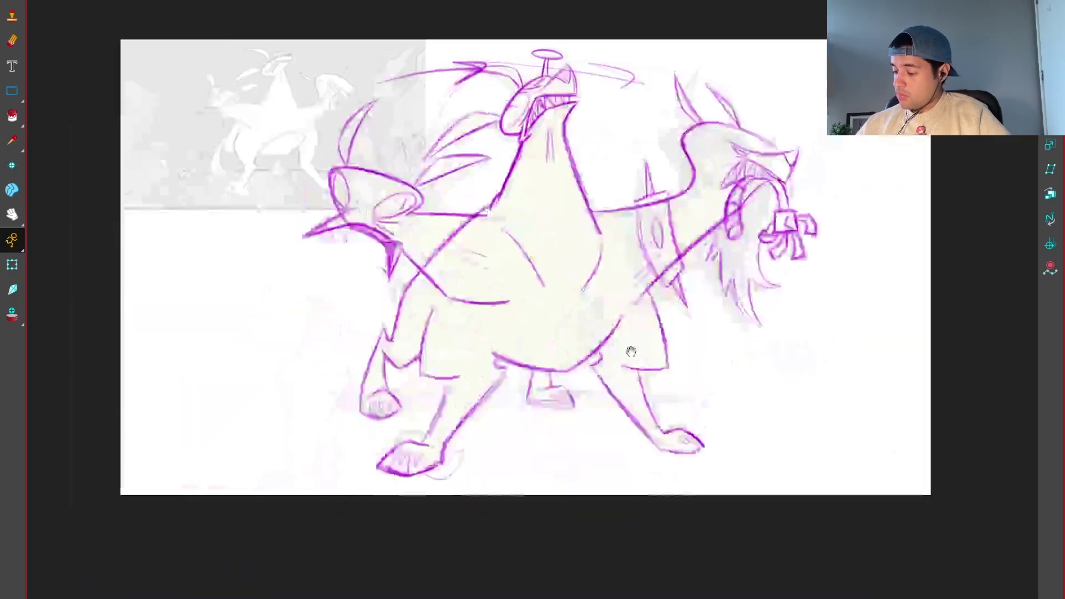
pyautogui.scroll(3, 590, 417)
pyautogui.scroll(4, 590, 417)
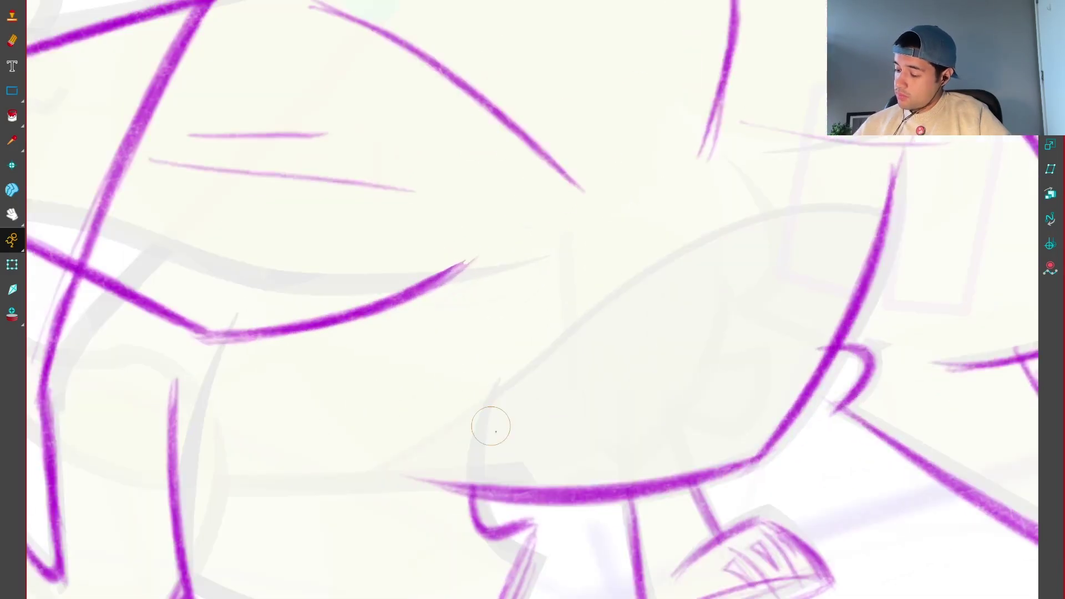
pyautogui.scroll(-3, 521, 435)
pyautogui.scroll(3, 503, 364)
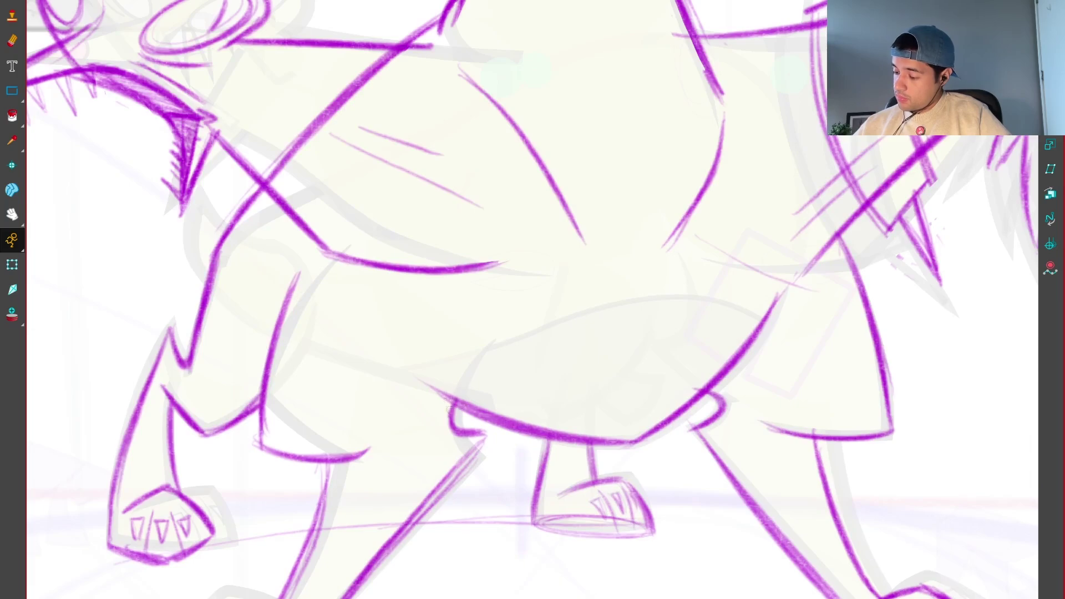
pyautogui.moveTo(449, 408); pyautogui.dragTo(475, 355)
pyautogui.scroll(3, 444, 398)
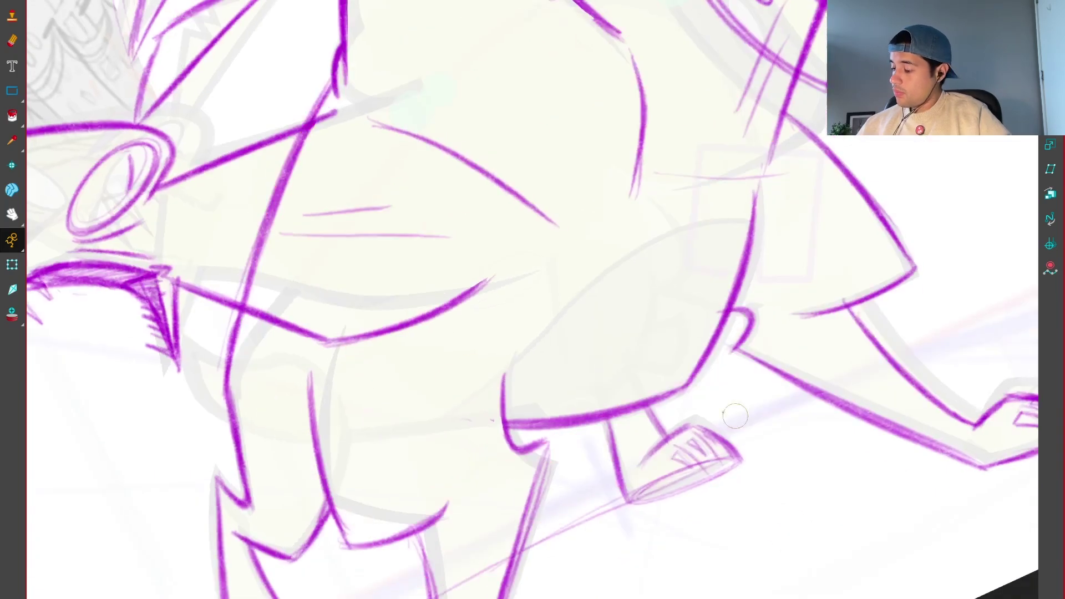
pyautogui.moveTo(497, 452); pyautogui.dragTo(769, 196)
pyautogui.scroll(-8, 704, 371)
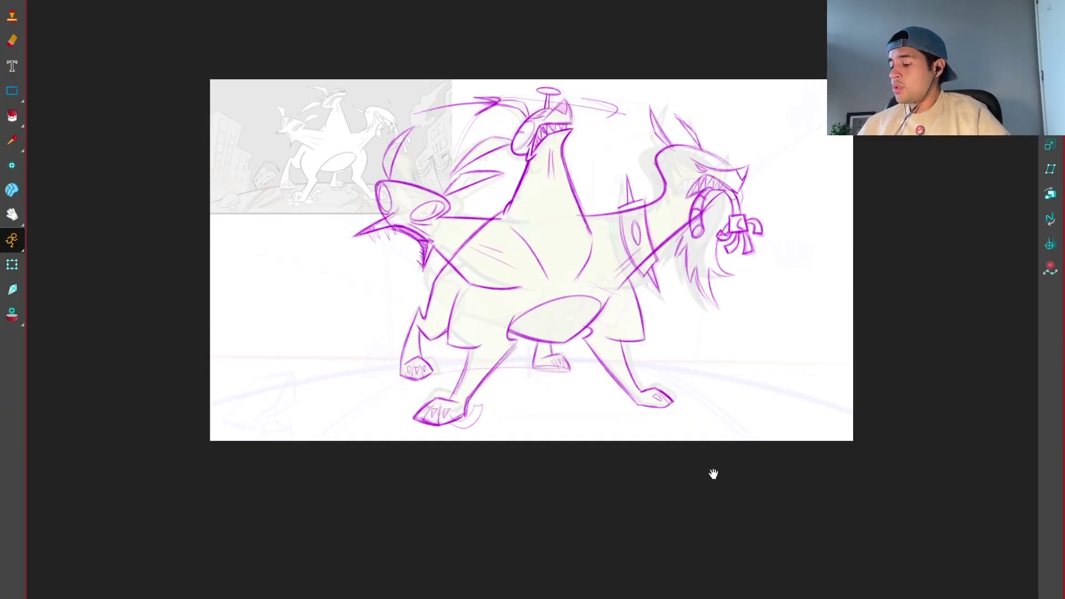
# Step: Scale down the small far foot beneath the belly slightly, together with its ground guideline
pyautogui.scroll(5, 555, 363)
pyautogui.click(567, 364)
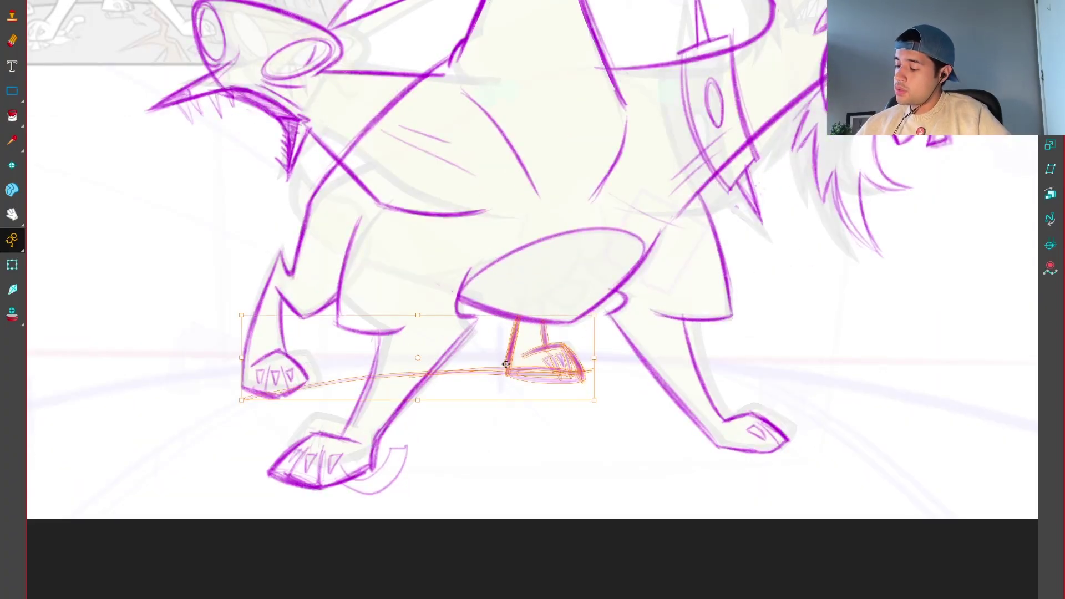
pyautogui.moveTo(592, 314); pyautogui.dragTo(559, 350)
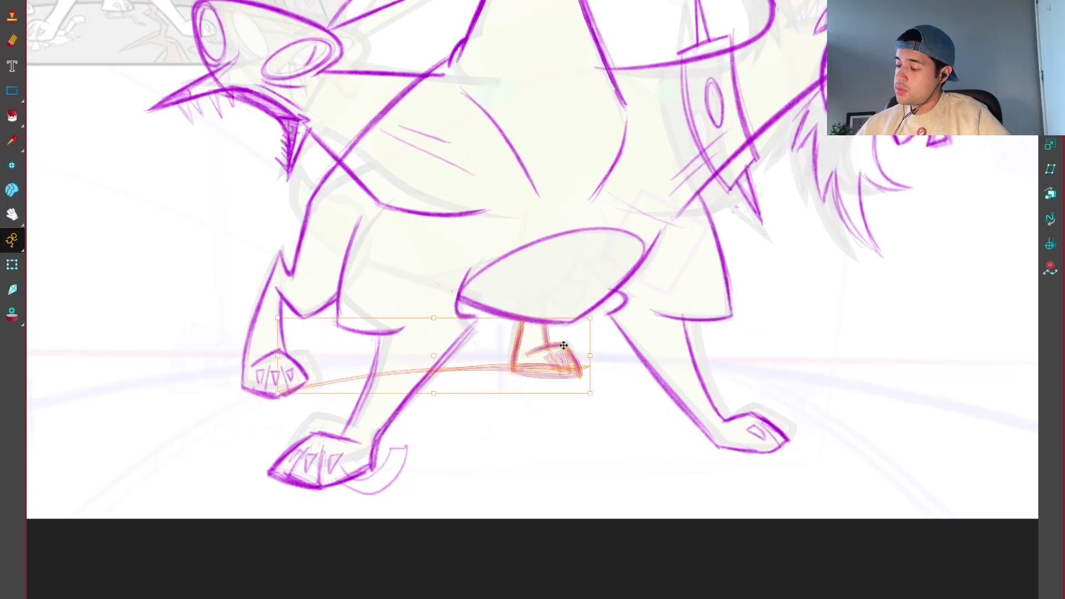
pyautogui.click(613, 355)
pyautogui.scroll(-5, 767, 397)
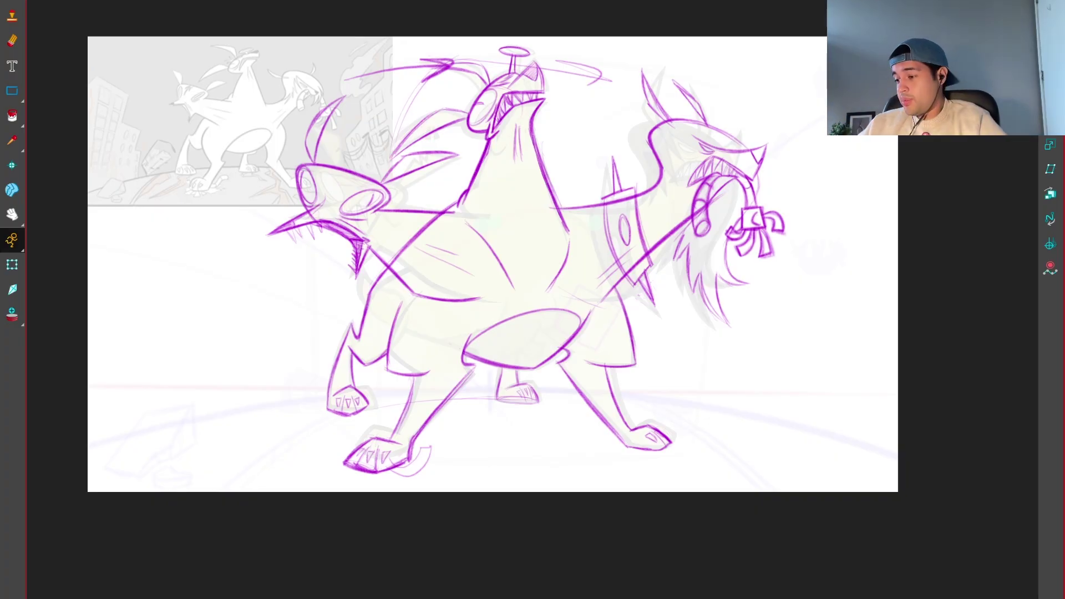
# Step: Refine the rounded lower curve of the middle head's bulging eye so it meets the jaw corner
pyautogui.scroll(4, 381, 346)
pyautogui.moveTo(381, 346)
pyautogui.mouseDown()
pyautogui.moveTo(522, 197)
pyautogui.moveTo(460, 282)
pyautogui.mouseUp()
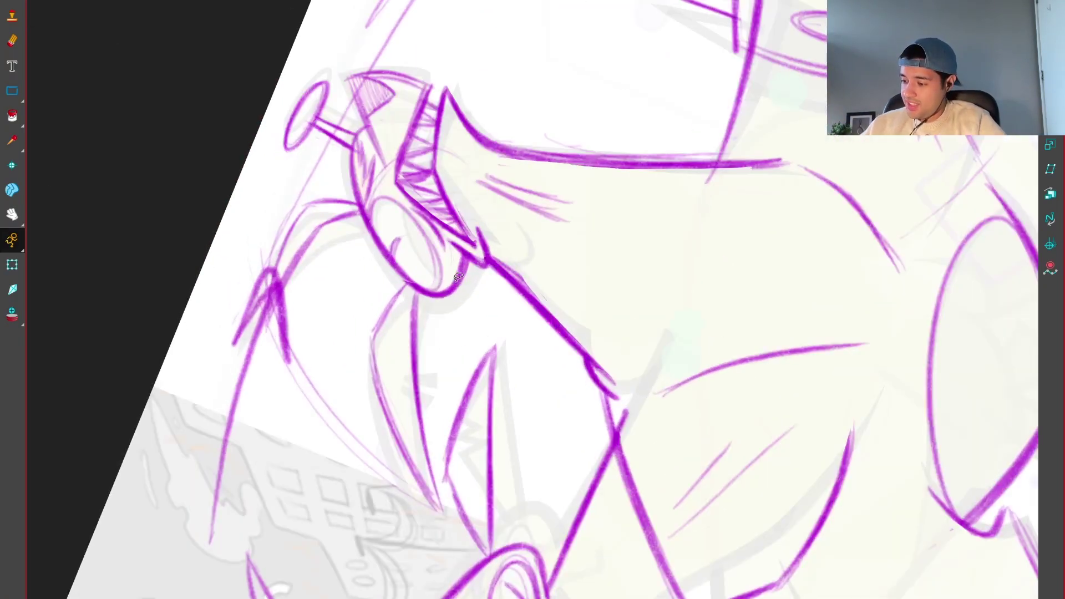
pyautogui.click(455, 283)
pyautogui.keyDown('shift'); pyautogui.click(387, 191); pyautogui.keyUp('shift')
pyautogui.moveTo(422, 250)
pyautogui.mouseDown()
pyautogui.moveTo(466, 326)
pyautogui.moveTo(430, 275)
pyautogui.mouseUp()
pyautogui.click(471, 316)
pyautogui.click(472, 293)
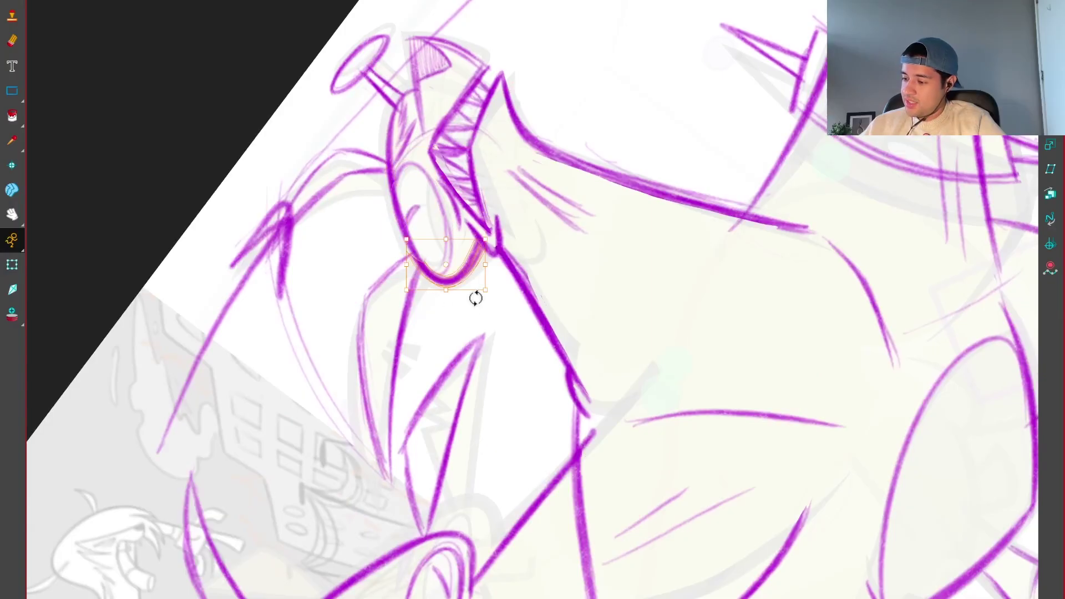
pyautogui.press('Escape')
pyautogui.hotkey('shift', 'm')
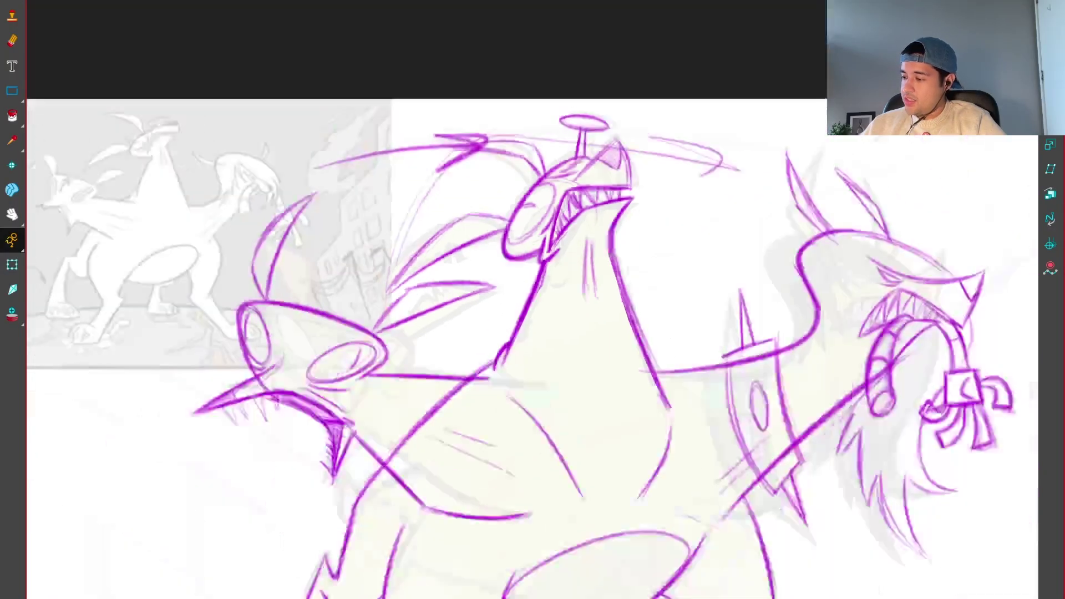
# Step: Mirror the canvas view, select the left head with its horns, and shrink it slightly at the end of its neck
pyautogui.moveTo(561, 281); pyautogui.dragTo(653, 212)
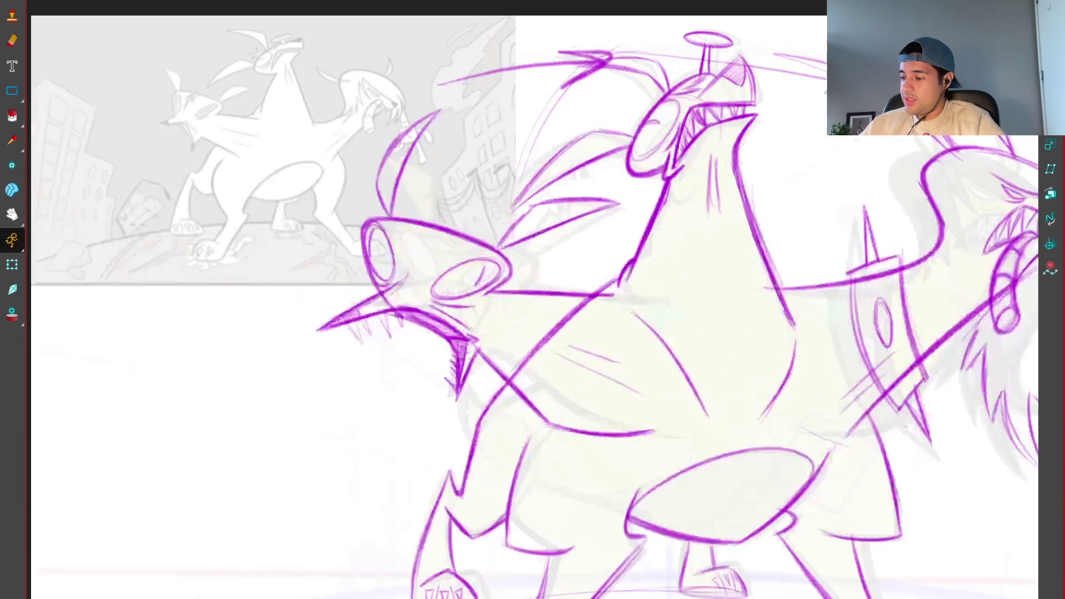
pyautogui.press('4')
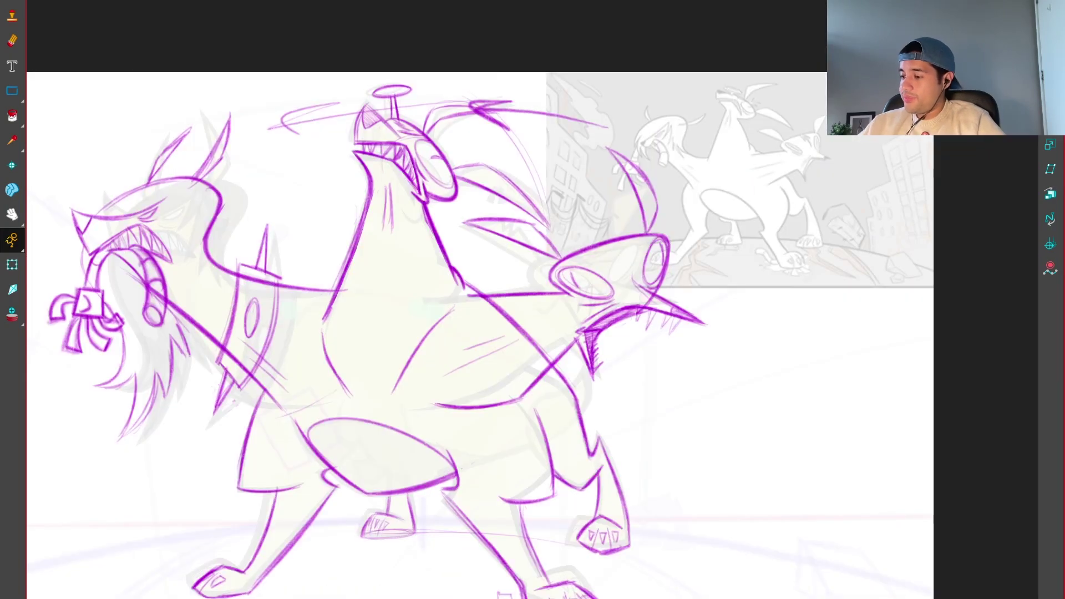
pyautogui.press('1')
pyautogui.press('2')
pyautogui.press('2')
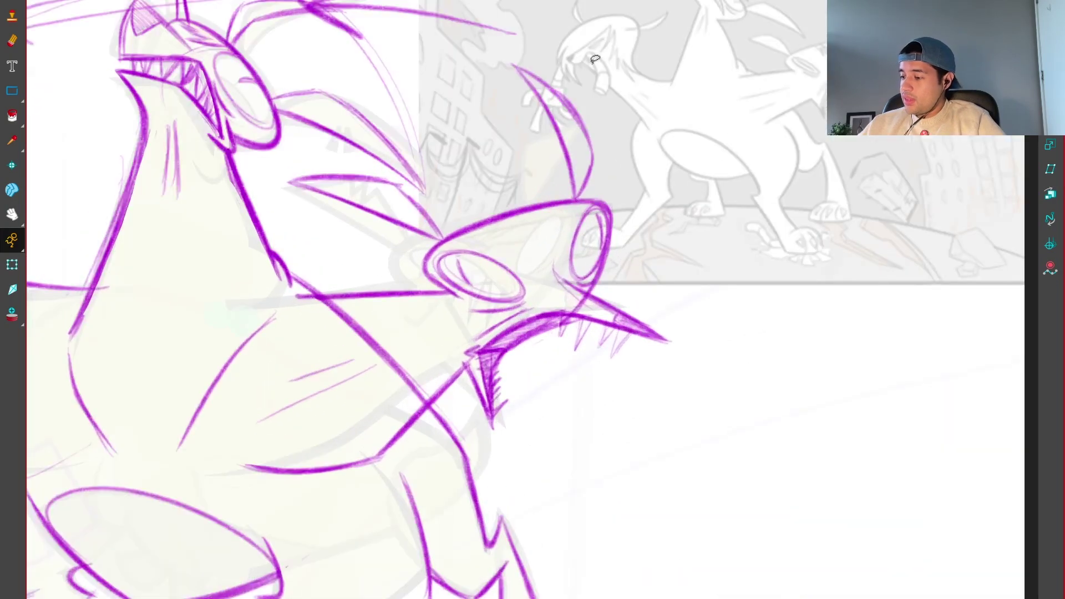
pyautogui.moveTo(621, 208)
pyautogui.mouseDown()
pyautogui.moveTo(515, 84)
pyautogui.moveTo(482, 213)
pyautogui.moveTo(352, 186)
pyautogui.moveTo(311, 235)
pyautogui.moveTo(482, 263)
pyautogui.moveTo(492, 284)
pyautogui.mouseUp()
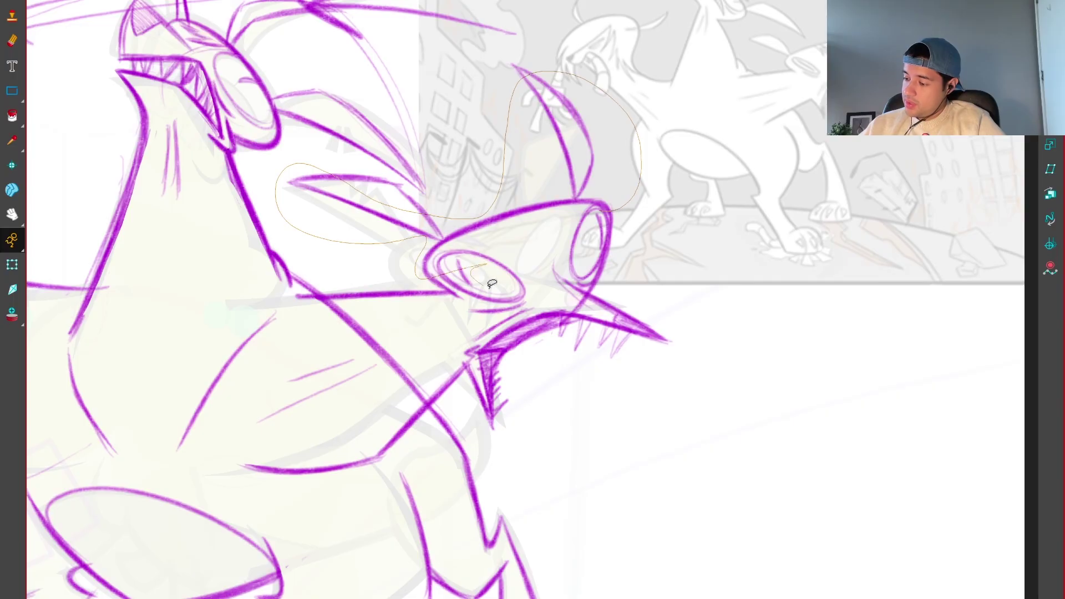
pyautogui.moveTo(471, 388); pyautogui.dragTo(479, 367)
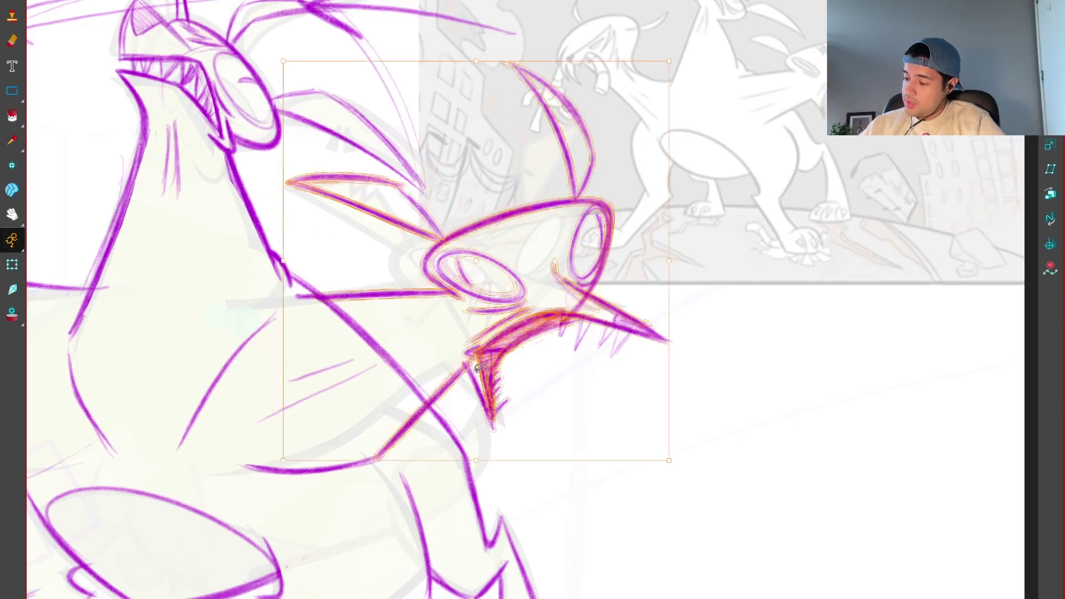
pyautogui.moveTo(635, 245)
pyautogui.mouseDown()
pyautogui.moveTo(684, 201)
pyautogui.moveTo(563, 137)
pyautogui.moveTo(411, 200)
pyautogui.moveTo(419, 252)
pyautogui.moveTo(473, 268)
pyautogui.moveTo(490, 321)
pyautogui.moveTo(471, 343)
pyautogui.moveTo(494, 353)
pyautogui.moveTo(533, 421)
pyautogui.mouseUp()
pyautogui.moveTo(673, 7)
pyautogui.mouseDown()
pyautogui.moveTo(641, 14)
pyautogui.moveTo(653, 4)
pyautogui.mouseUp()
pyautogui.hotkey('ctrl', 'z')
pyautogui.moveTo(586, 202); pyautogui.dragTo(598, 207)
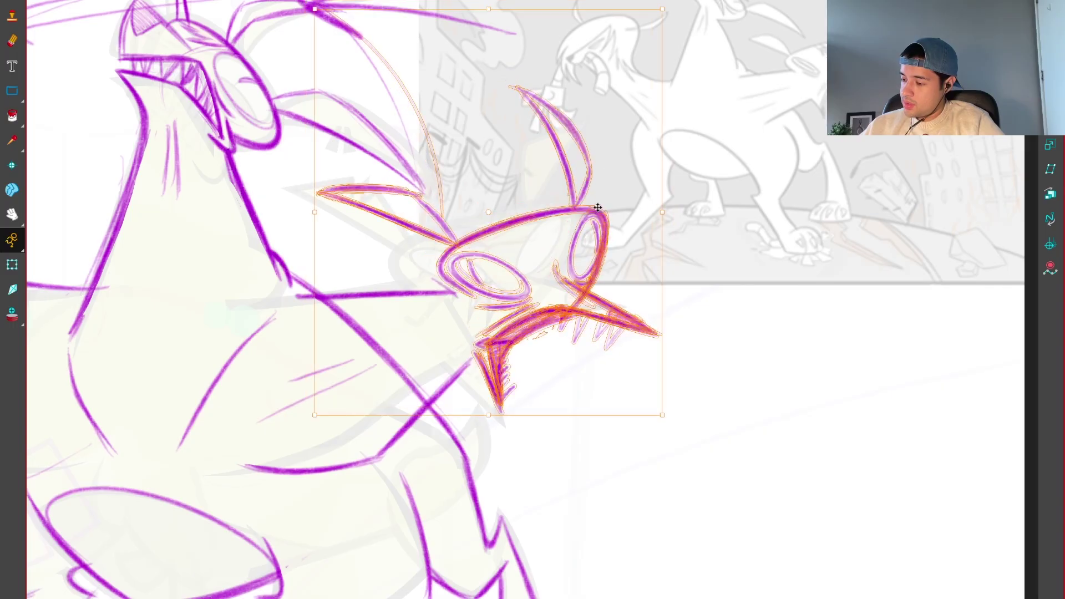
pyautogui.press('Escape')
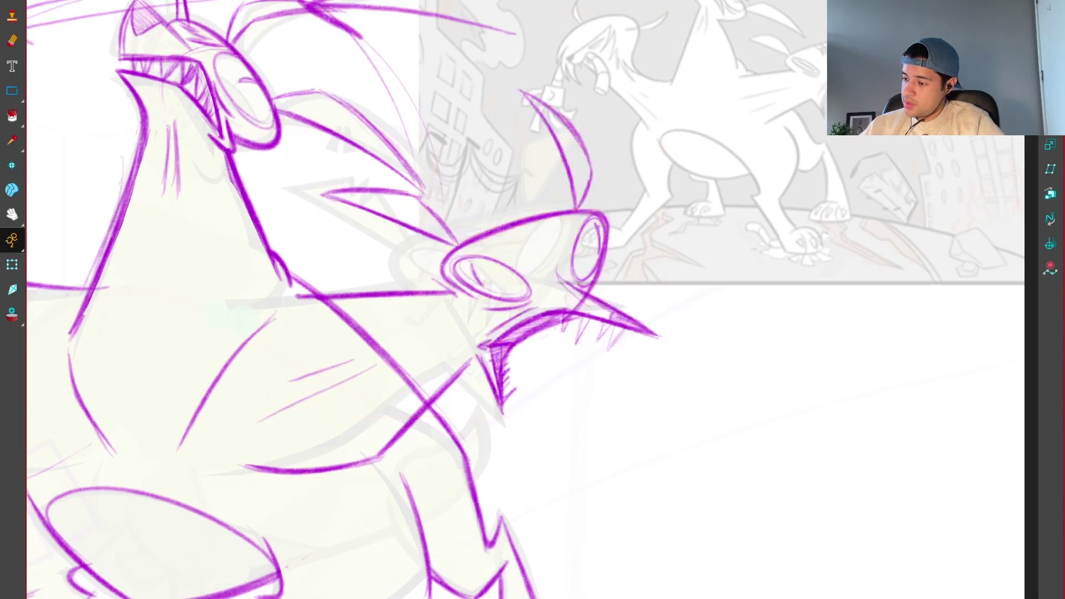
# Step: Stretch the middle head's lower horn, fit the left neck's upper and lower lines to the resized head, and unmirror the view
pyautogui.moveTo(362, 160)
pyautogui.mouseDown()
pyautogui.moveTo(295, 89)
pyautogui.moveTo(404, 200)
pyautogui.mouseUp()
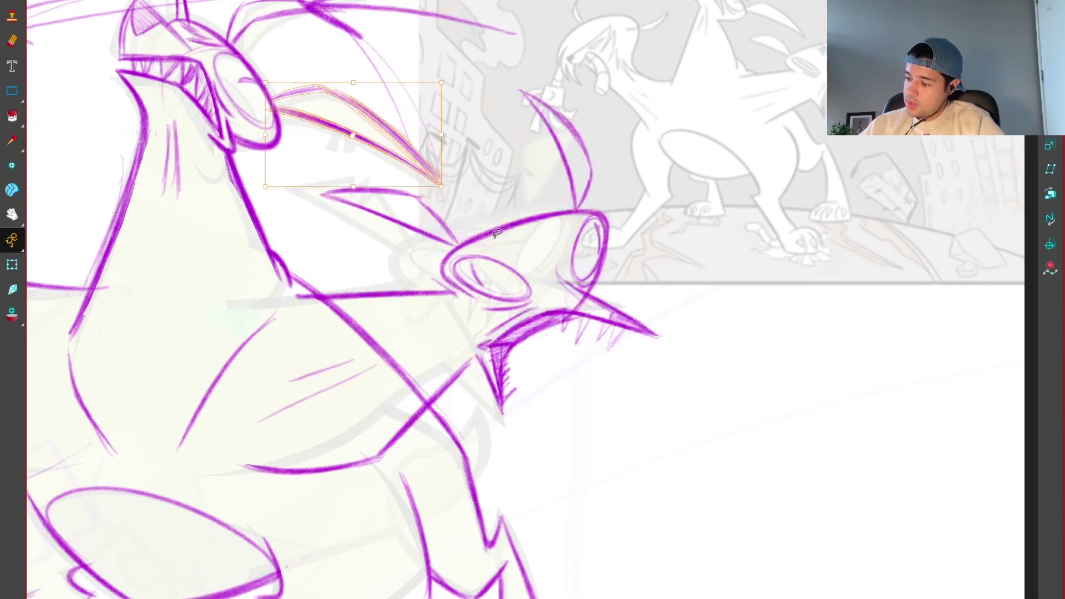
pyautogui.scroll(-2, 449, 239)
pyautogui.click(449, 251)
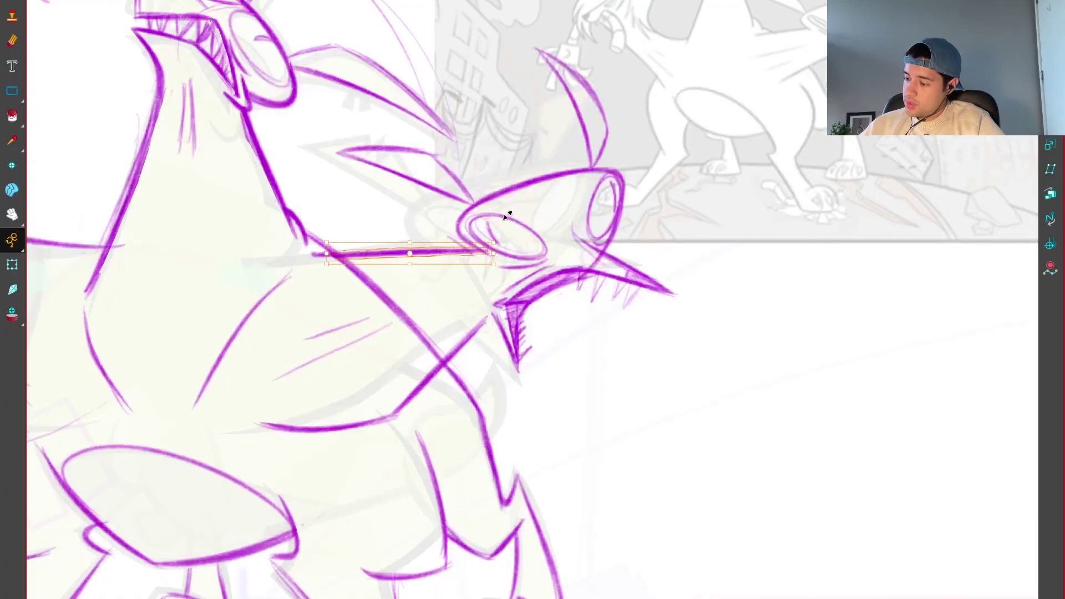
pyautogui.press('Escape')
pyautogui.click(493, 314)
pyautogui.press('Escape')
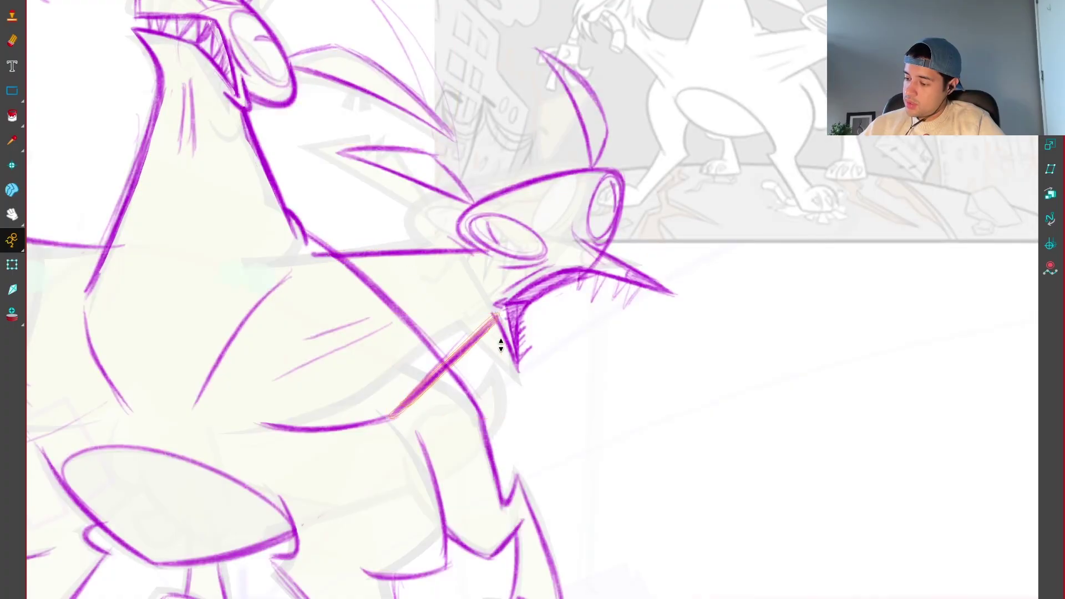
pyautogui.scroll(-3, 554, 349)
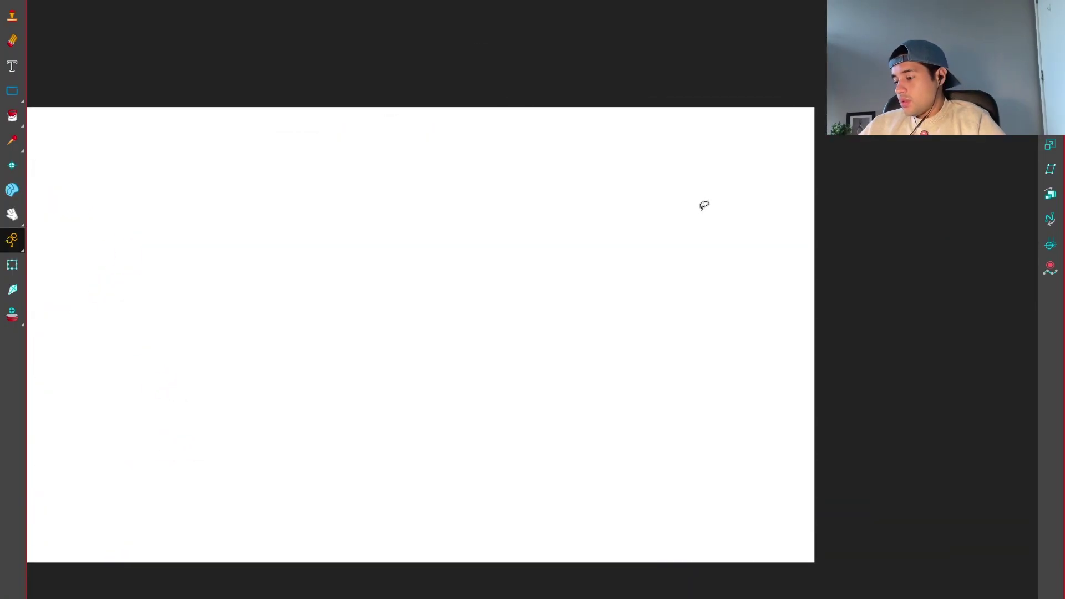
pyautogui.press('4')
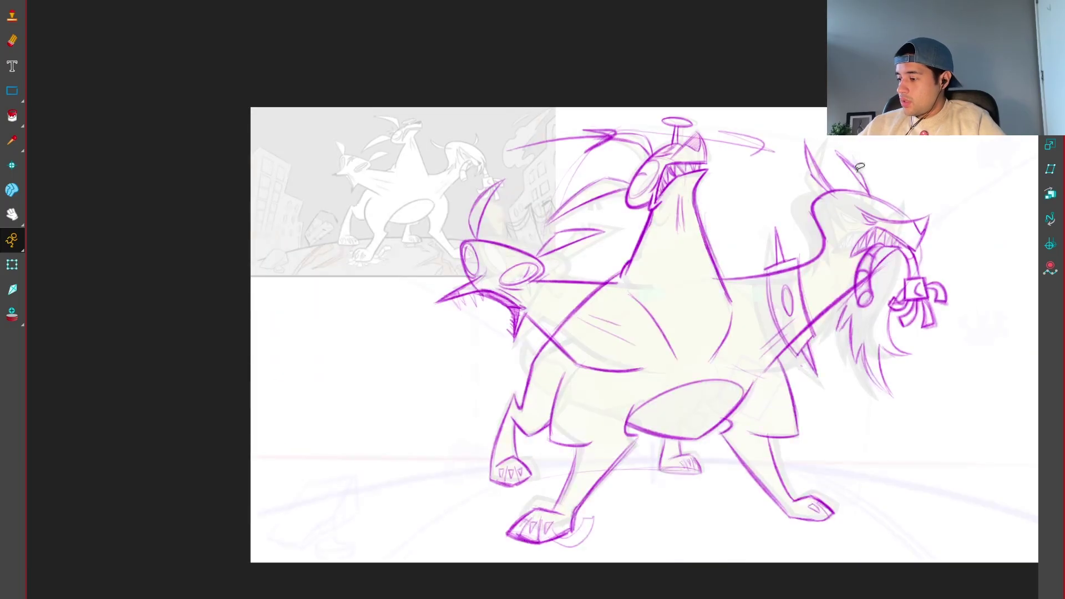
# Step: Draw a small curved spike on the monster's back, just below the left head's neck
pyautogui.moveTo(860, 166); pyautogui.dragTo(728, 142)
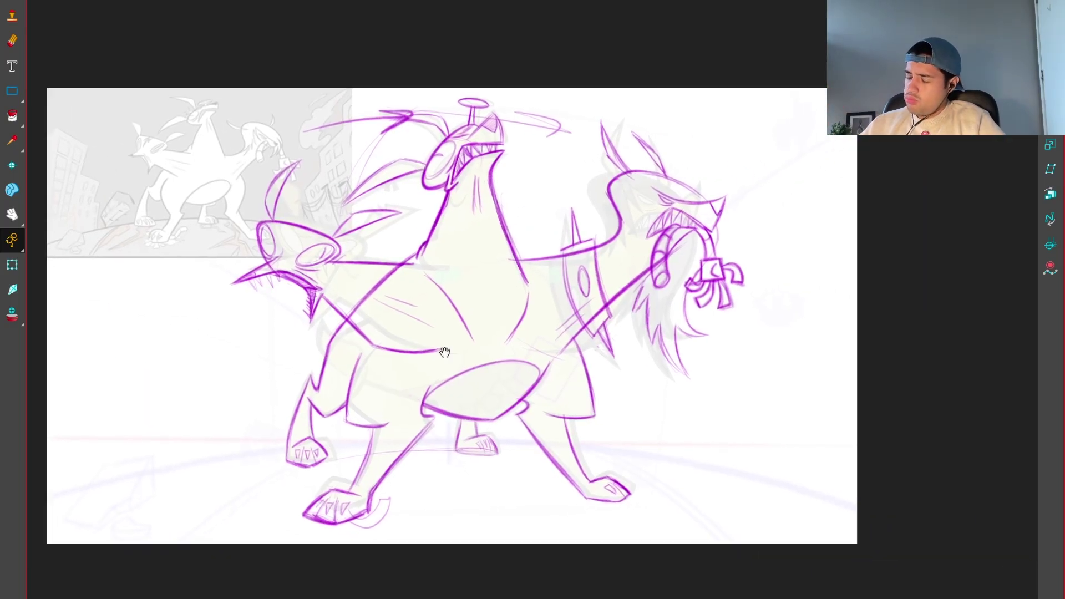
pyautogui.scroll(6, 444, 352)
pyautogui.moveTo(452, 355)
pyautogui.mouseDown()
pyautogui.moveTo(430, 336)
pyautogui.moveTo(429, 279)
pyautogui.mouseUp()
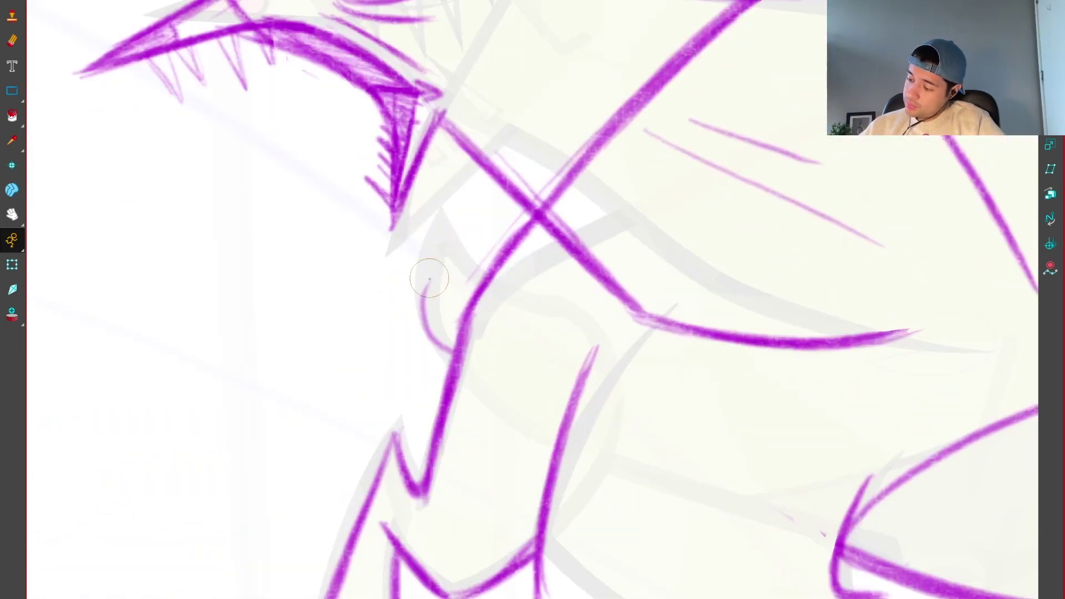
pyautogui.moveTo(450, 352)
pyautogui.mouseDown()
pyautogui.moveTo(426, 302)
pyautogui.moveTo(435, 273)
pyautogui.mouseUp()
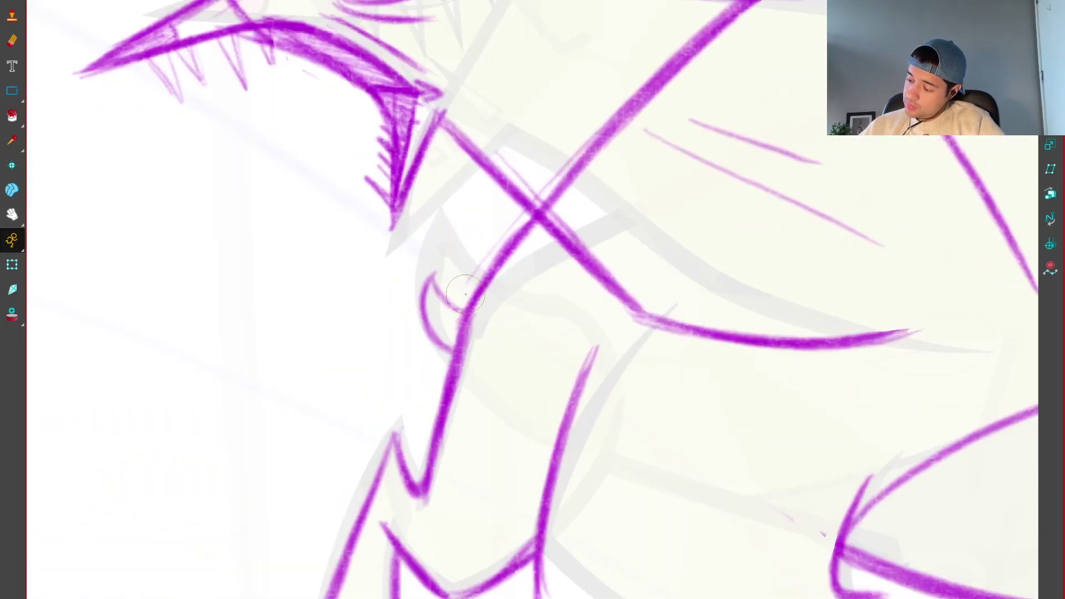
pyautogui.scroll(-10, 465, 294)
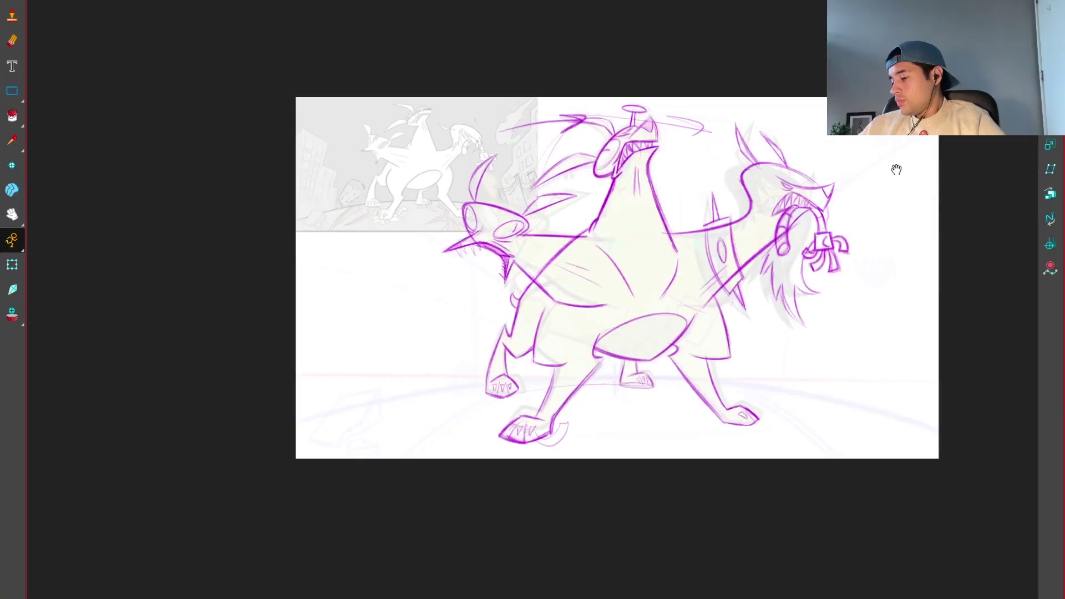
# Step: Leave the enlarged canvas view and remove the sweeping motion arcs around the nail on the middle head
pyautogui.moveTo(896, 170); pyautogui.dragTo(797, 211)
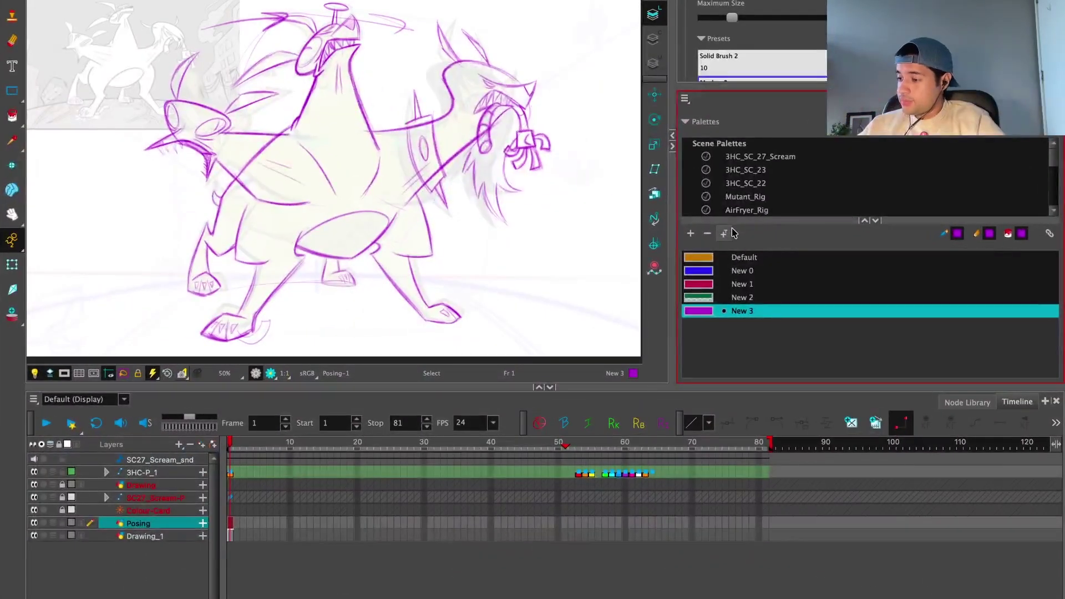
pyautogui.moveTo(551, 162); pyautogui.dragTo(566, 195)
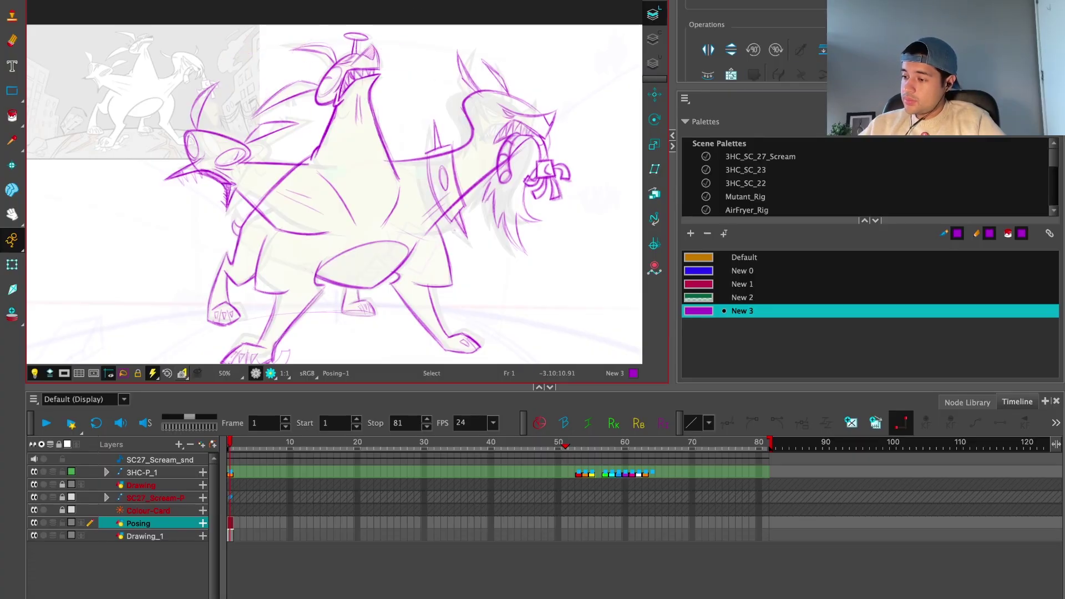
pyautogui.press('2')
pyautogui.scroll(3, 487, 112)
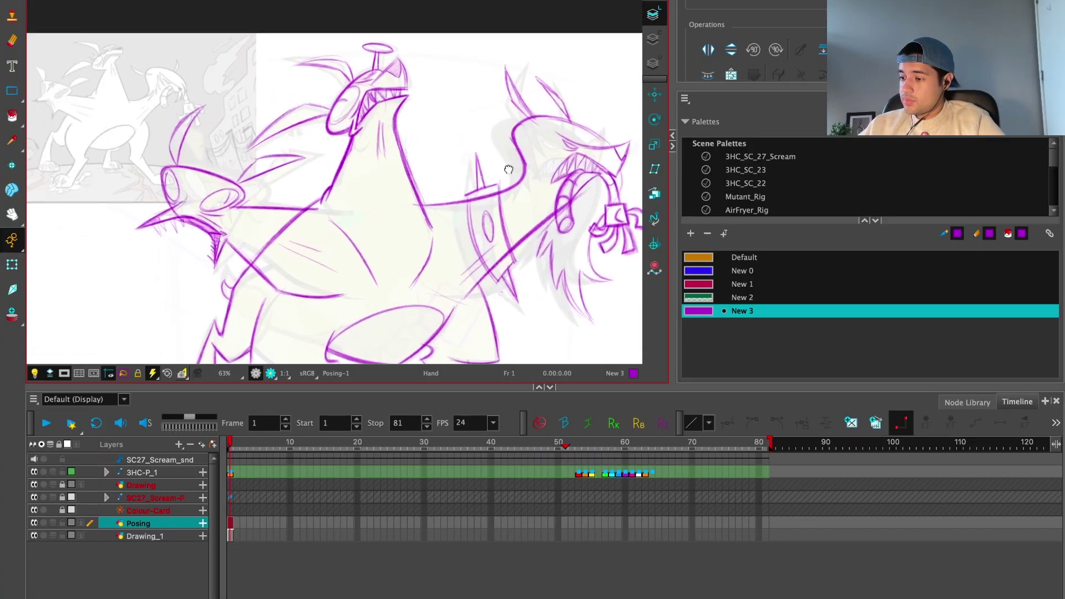
# Step: Select the middle head with its horns and nail, enlarge it slightly, and fit it to the top of the neck
pyautogui.moveTo(407, 154)
pyautogui.mouseDown()
pyautogui.moveTo(370, 24)
pyautogui.moveTo(221, 191)
pyautogui.moveTo(355, 179)
pyautogui.moveTo(380, 165)
pyautogui.mouseUp()
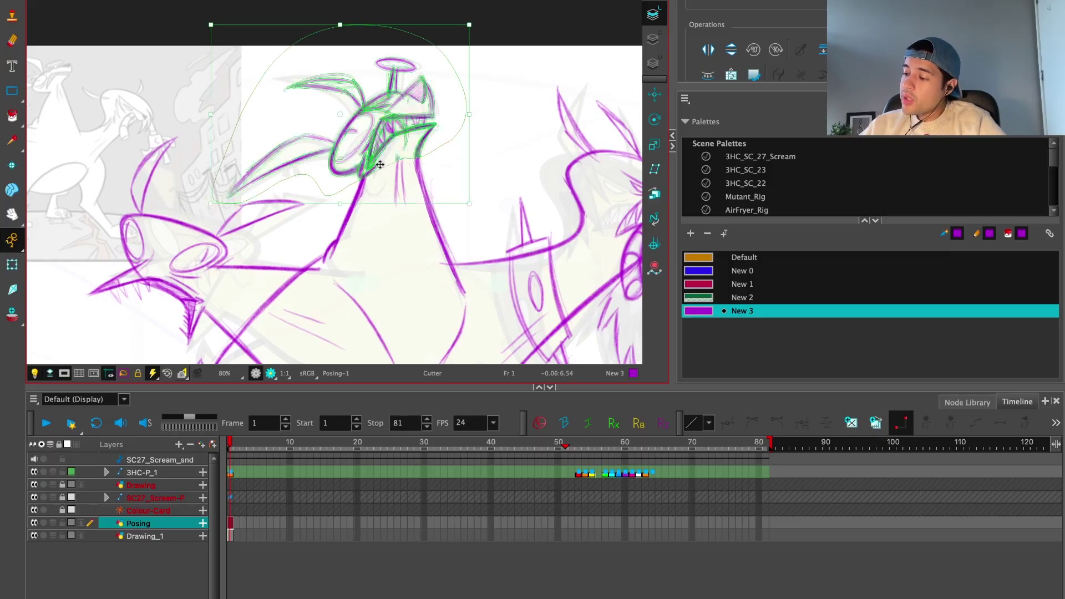
pyautogui.moveTo(475, 24); pyautogui.dragTo(505, 15)
pyautogui.press('Escape')
pyautogui.press('2')
pyautogui.press('2')
pyautogui.hotkey('alt', 'b')
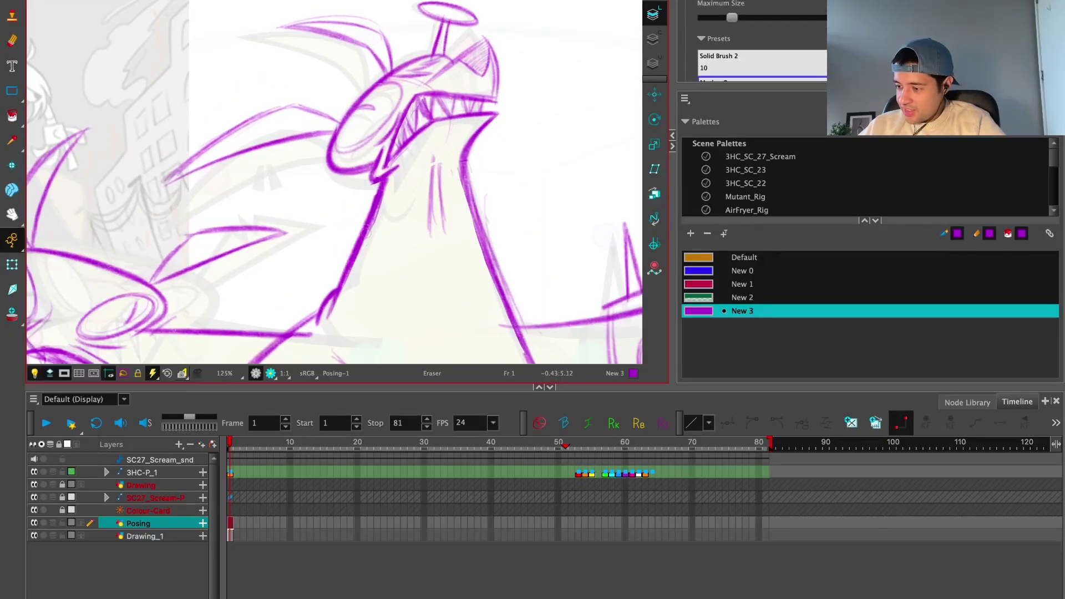
# Step: Move to the empty frame 2 of the Posing layer and activate the Brush tool for a new pose
pyautogui.press('1')
pyautogui.press('1')
pyautogui.press('1')
pyautogui.hotkey('alt', 'b')
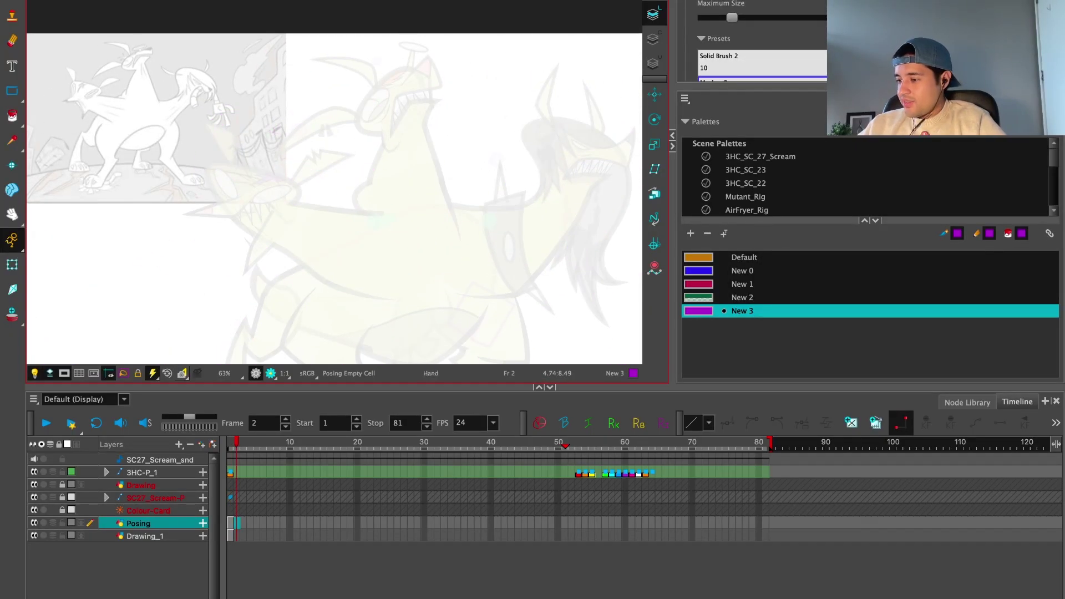
pyautogui.scroll(-1, 533, 105)
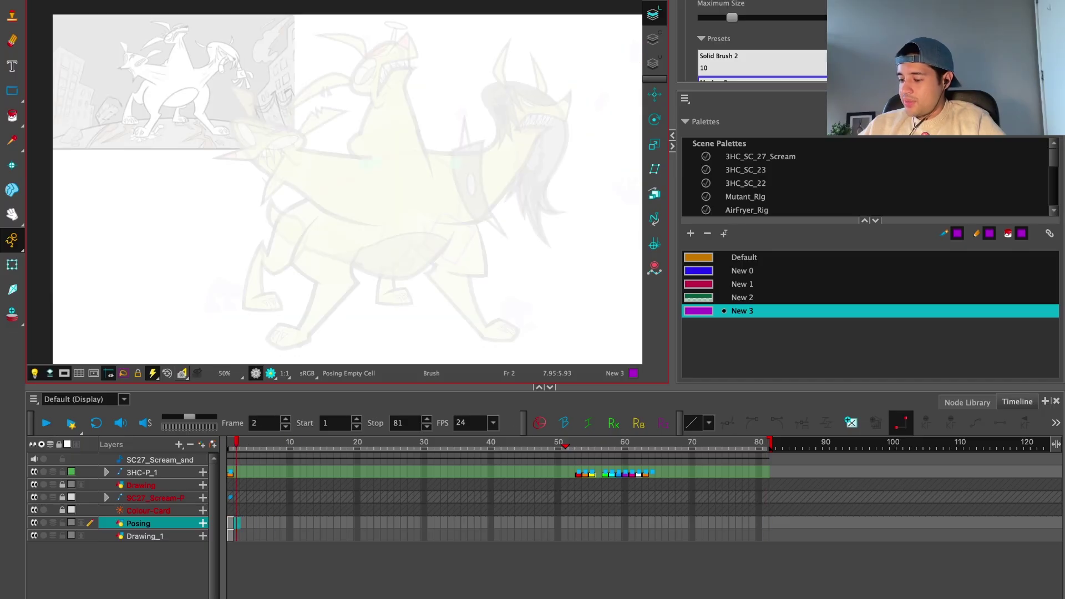
# Step: Enlarge the timeline scale and extend the Posing drawing's exposure from frame 1 through frame 2
pyautogui.click(231, 443)
pyautogui.press('2')
pyautogui.press('2')
pyautogui.click(232, 537)
pyautogui.click(237, 523)
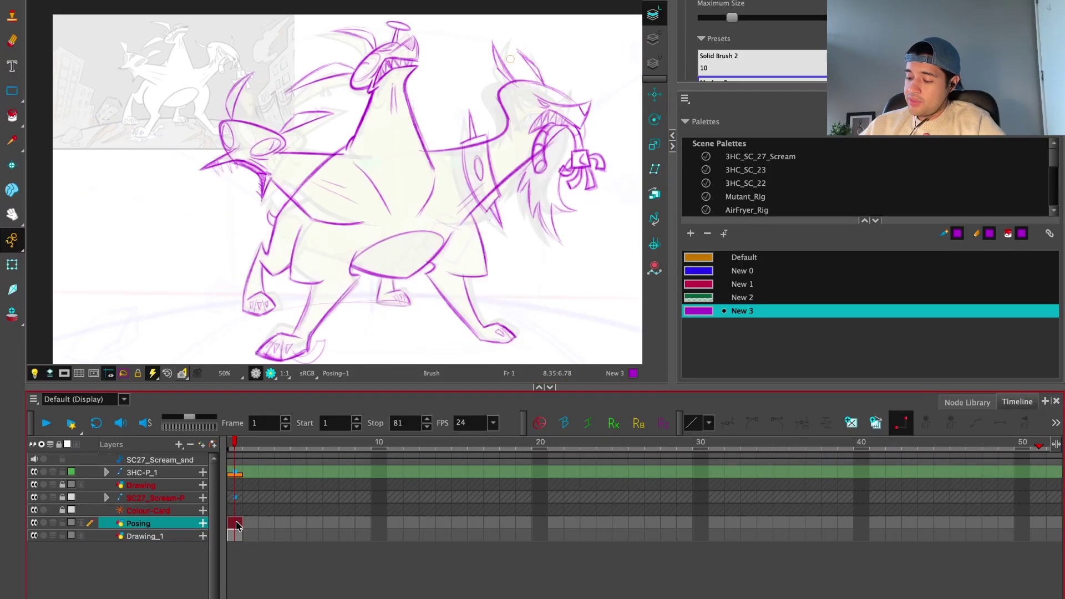
pyautogui.press('+')
# Step: Select the 3HC-P_1 rig on frame 2 with the Transform tool
pyautogui.click(238, 476)
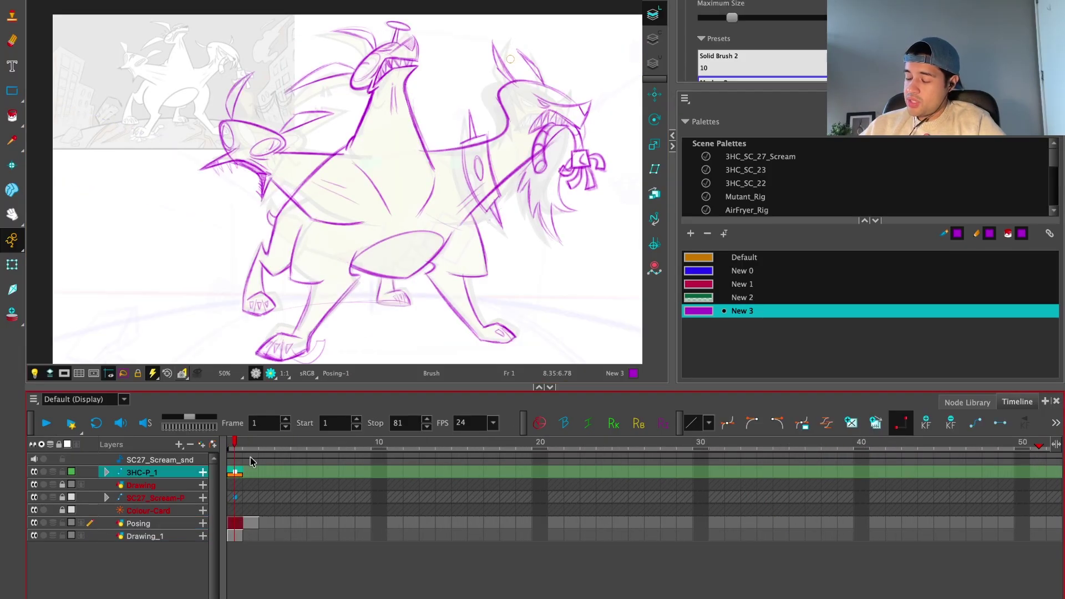
pyautogui.click(252, 471)
pyautogui.hotkey('shift', 't')
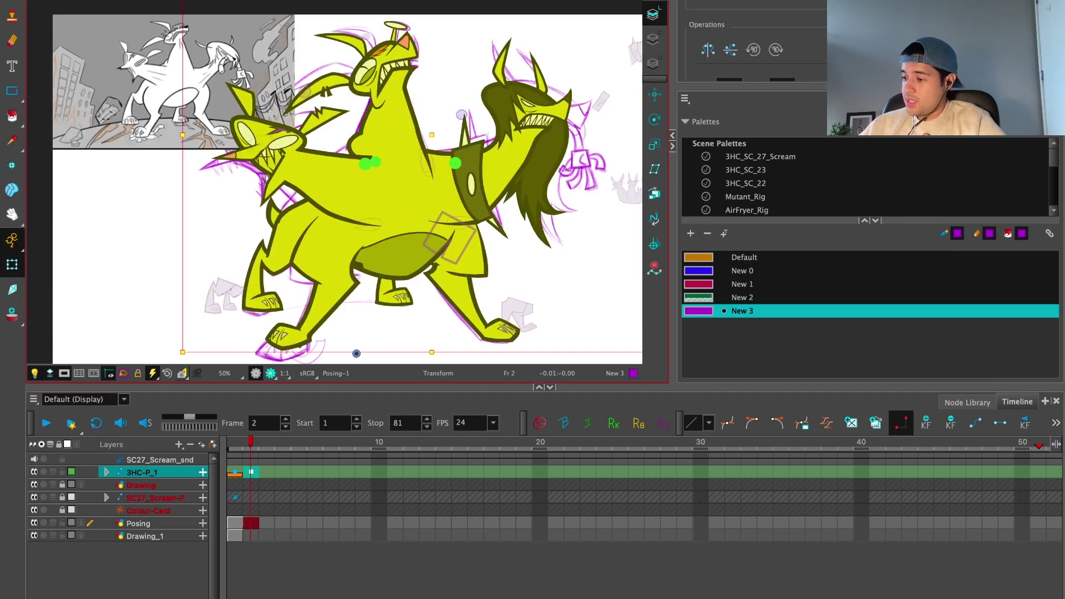
pyautogui.moveTo(513, 188); pyautogui.dragTo(492, 164)
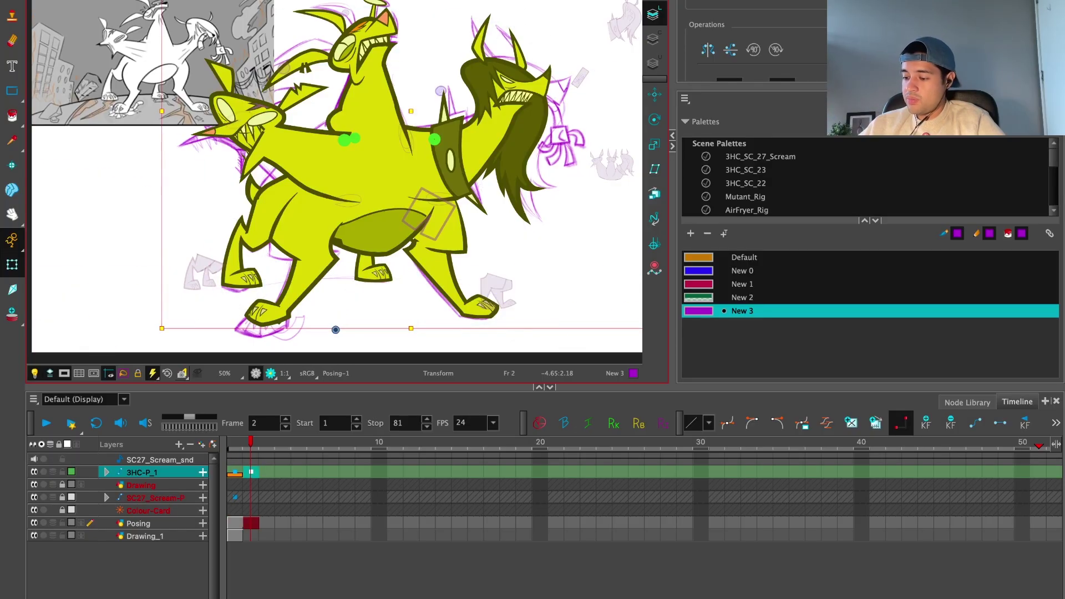
# Step: Bring the Posing rough in front of the rig on frame 2, check its layer properties, and lock the layer
pyautogui.click(249, 522)
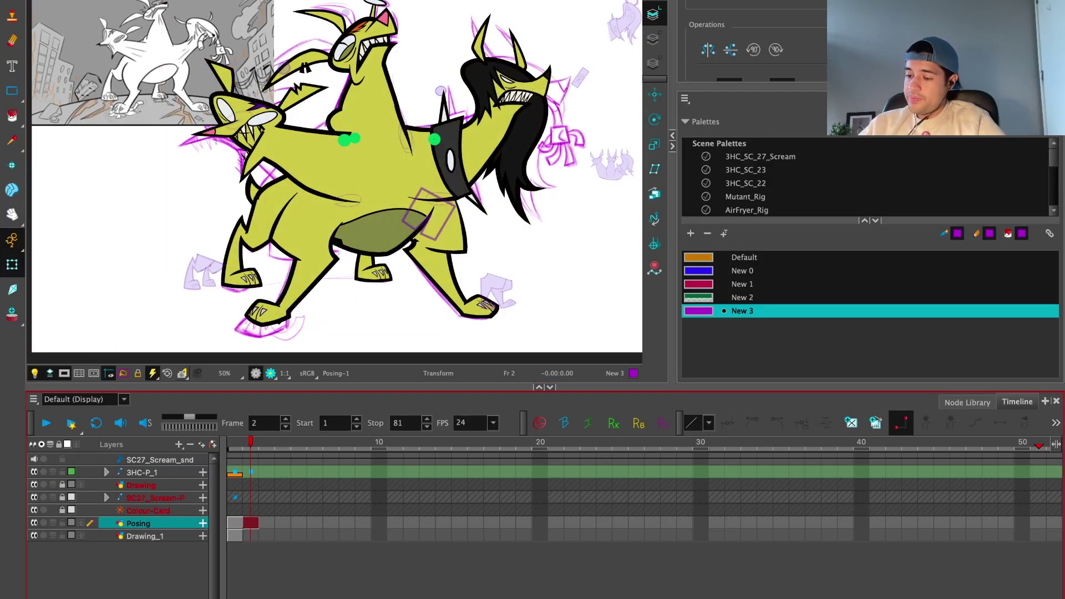
pyautogui.moveTo(11, 240); pyautogui.dragTo(94, 264)
pyautogui.click(655, 94)
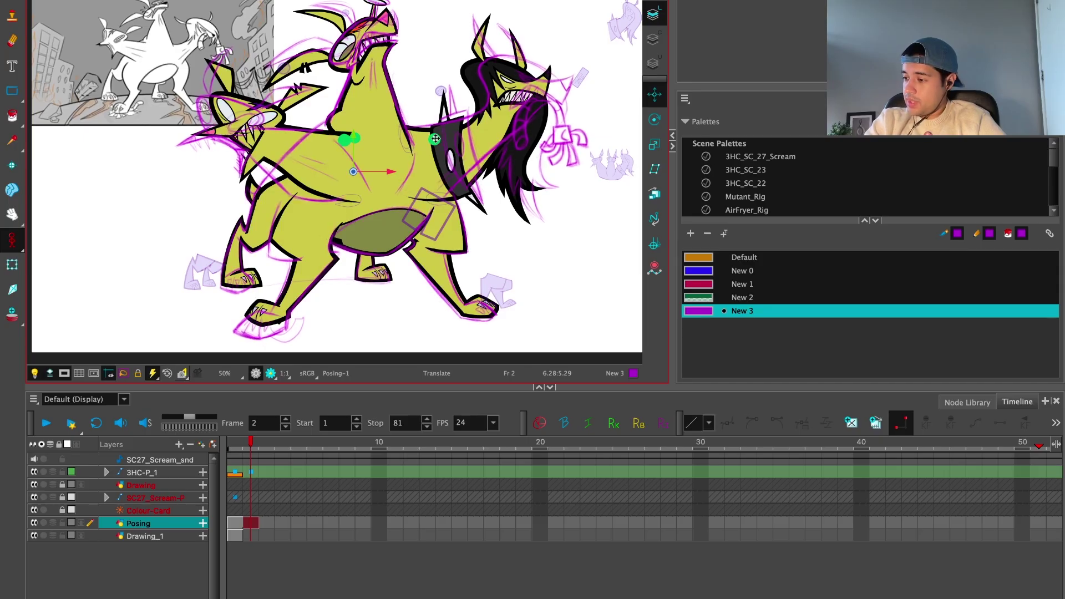
pyautogui.doubleClick(161, 523)
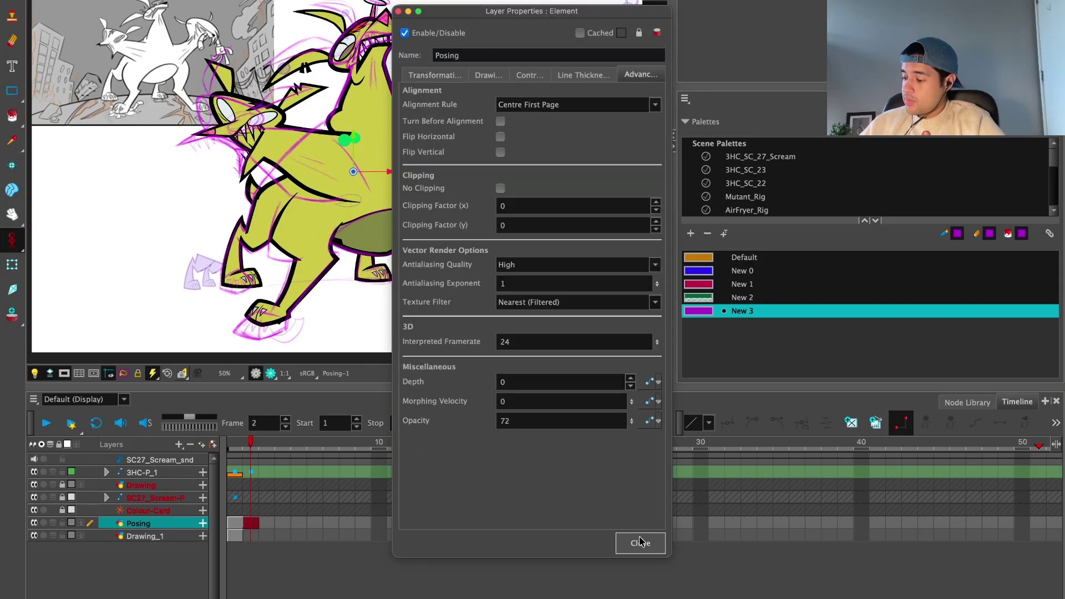
pyautogui.click(637, 542)
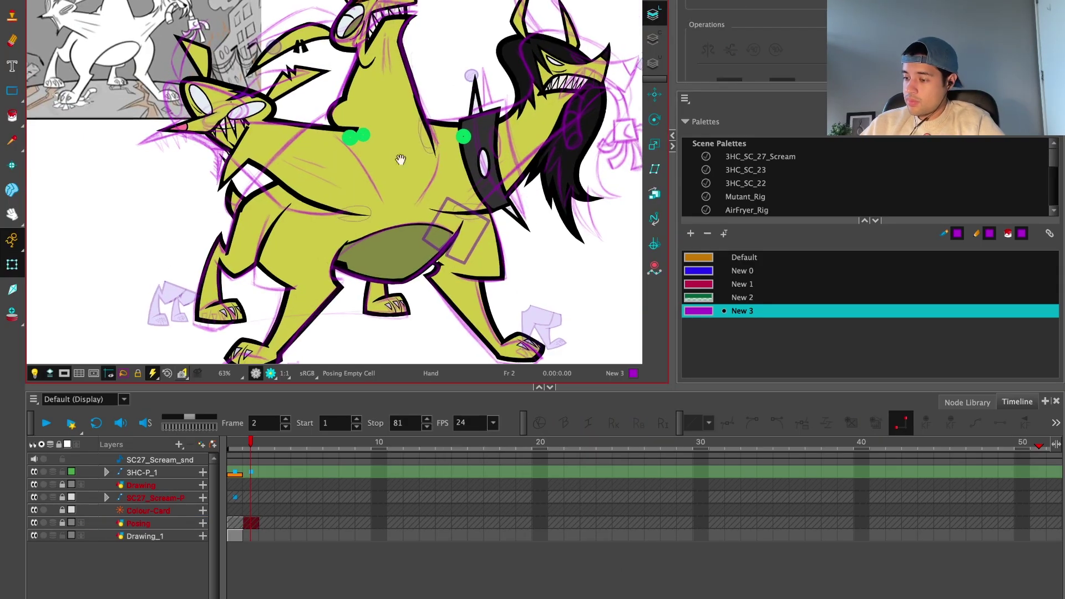
# Step: Hide the SC27_Scream-P reference layer and fit the rig's left head to the purple rough
pyautogui.moveTo(399, 159); pyautogui.dragTo(423, 182)
pyautogui.click(34, 497)
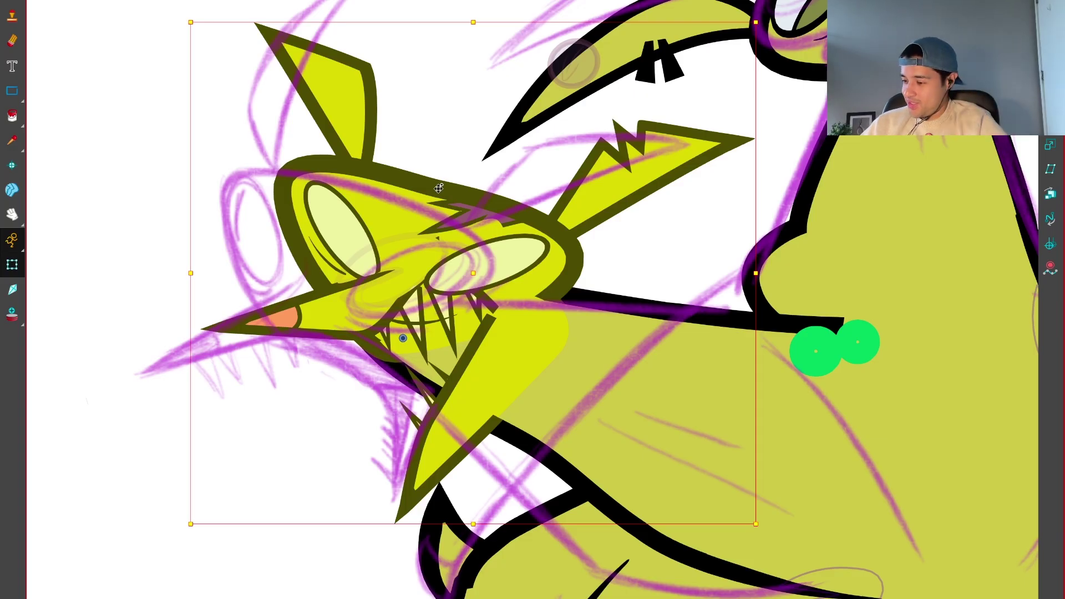
pyautogui.press('.')
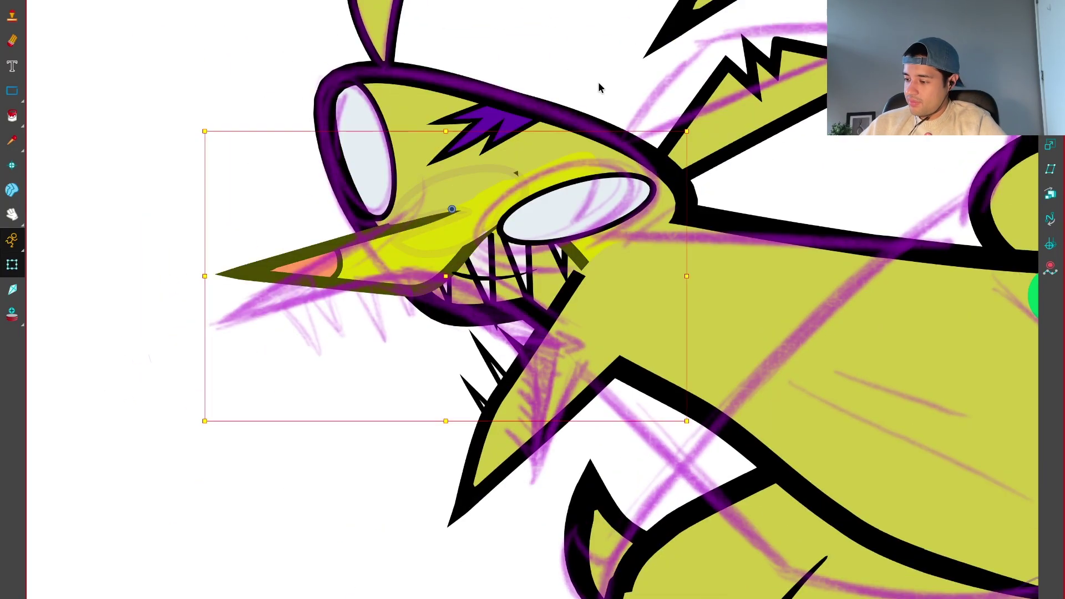
# Step: Pose the left head's beak and teeth over the rough and align the chin spike with its sketched angle
pyautogui.press('.')
pyautogui.press('.')
pyautogui.press('.')
pyautogui.press('.')
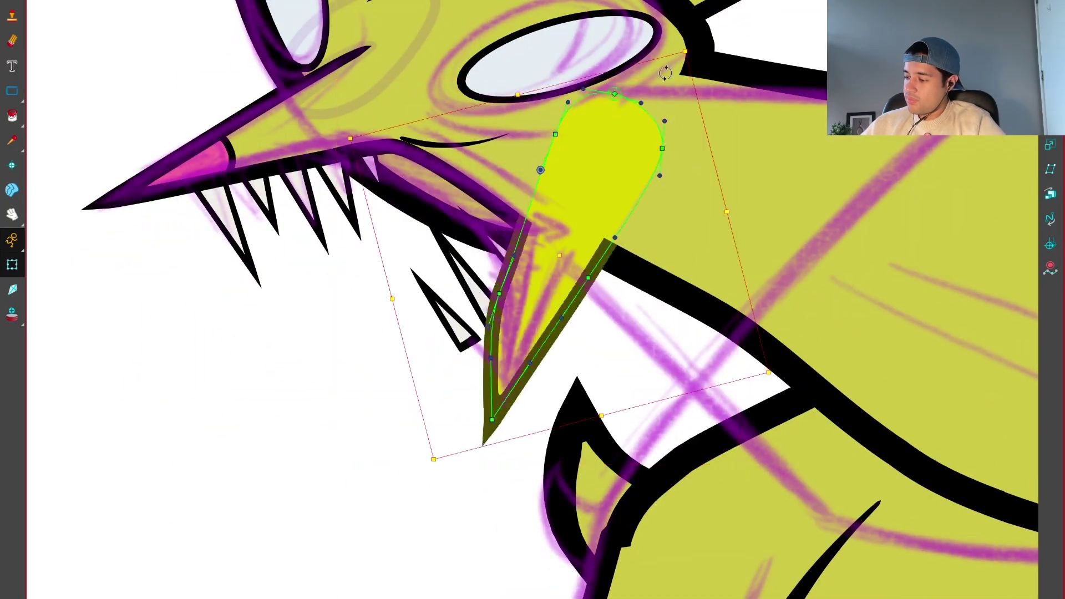
# Step: Bend the left head's jagged ear with its deformer so its edges follow the purple rough
pyautogui.press('.')
pyautogui.press('.')
pyautogui.press('.')
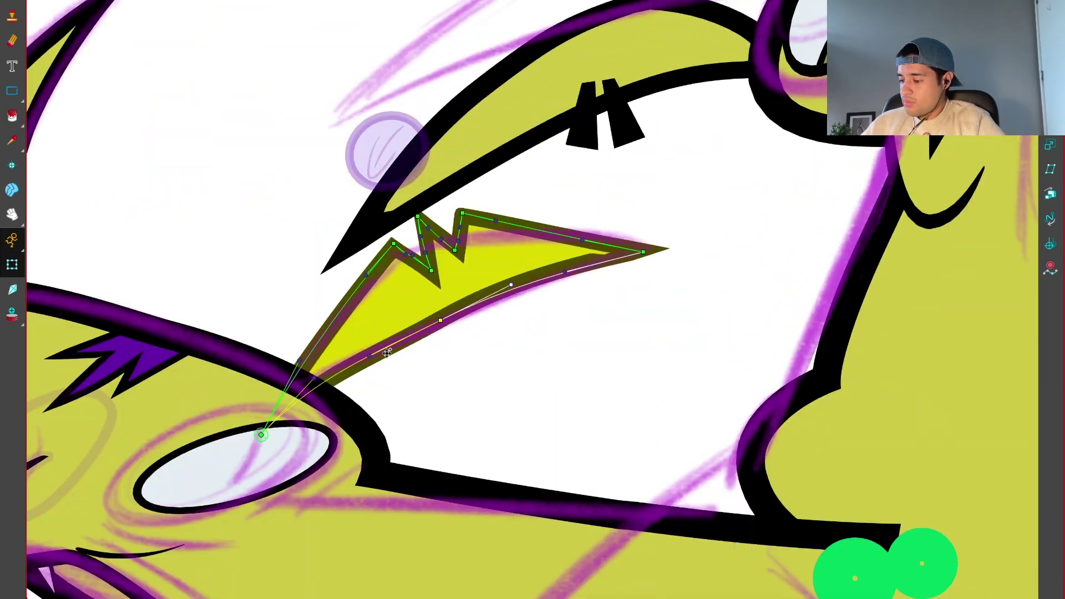
# Step: Arrange the left head's lower teeth along the jaw and curve the wrinkle lines beneath its eye
pyautogui.press('.')
pyautogui.press('.')
pyautogui.press('.')
pyautogui.press('.')
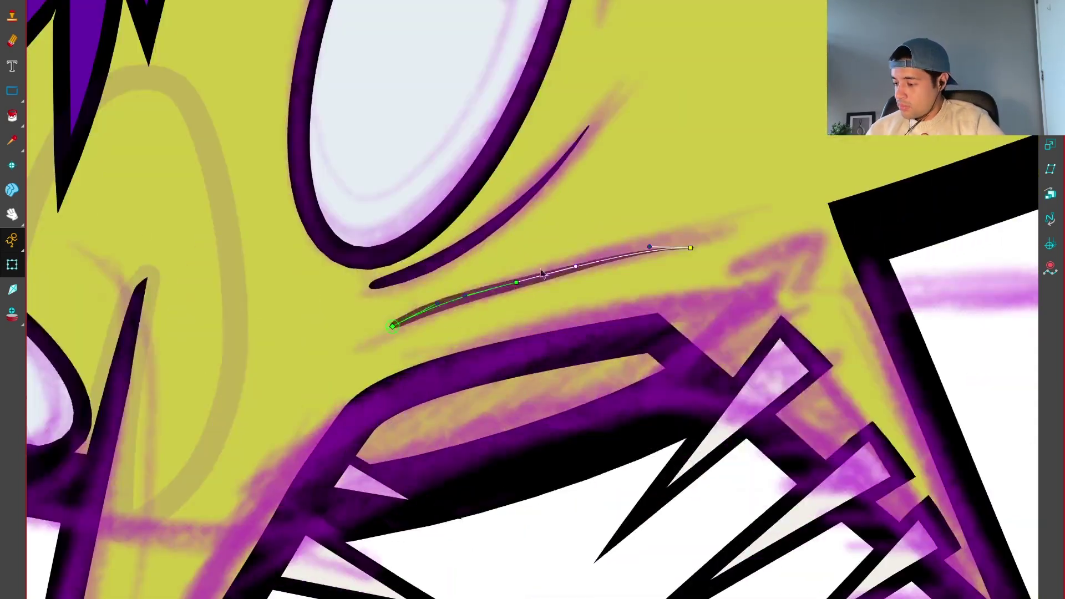
# Step: Reshape the left neck's deformer so its lower contour follows the rough into the chest
pyautogui.press('.')
pyautogui.press('.')
pyautogui.press('.')
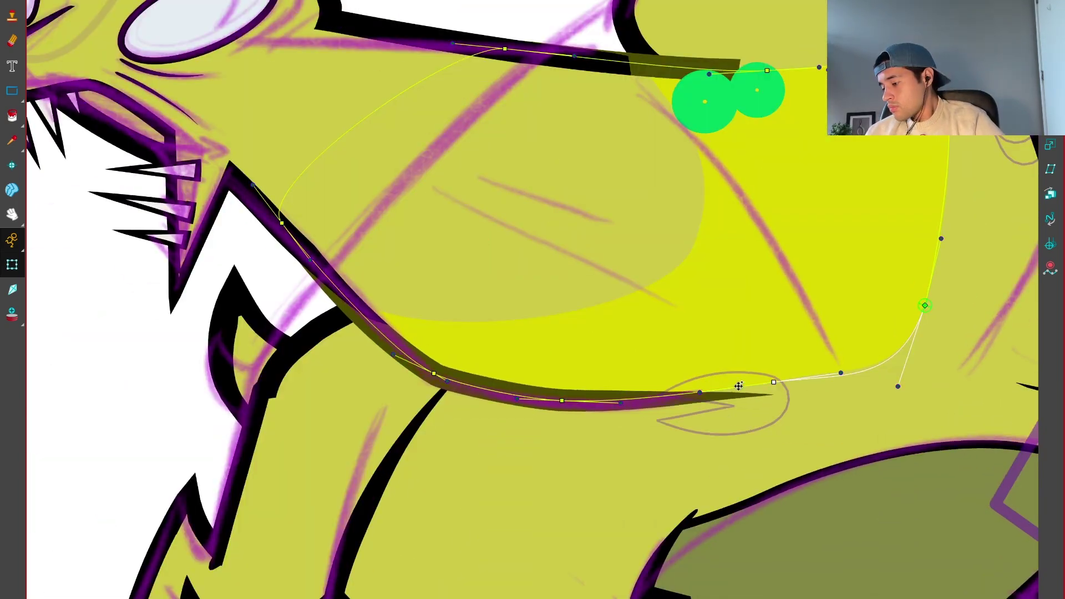
# Step: Reshape the middle neck to the rough and reposition the green pivot shapes at the neck bases
pyautogui.press('.')
pyautogui.press('.')
pyautogui.press('.')
pyautogui.press('.')
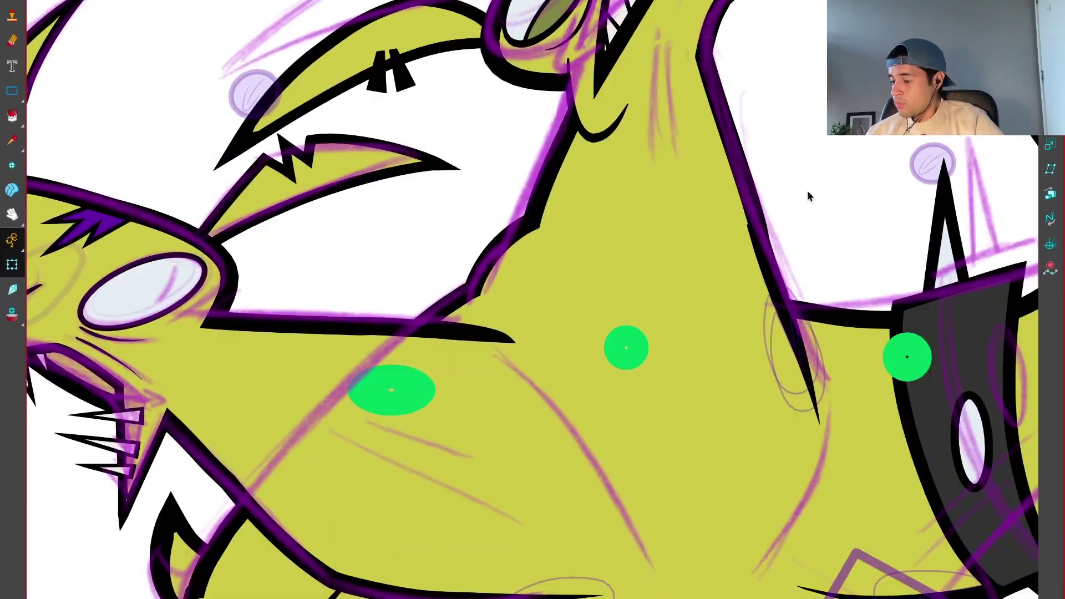
# Step: Deform the left-side legs to the rough, then enlarge the front foot and place it over its sketched position
pyautogui.press('.')
pyautogui.press('.')
pyautogui.press('.')
pyautogui.press('.')
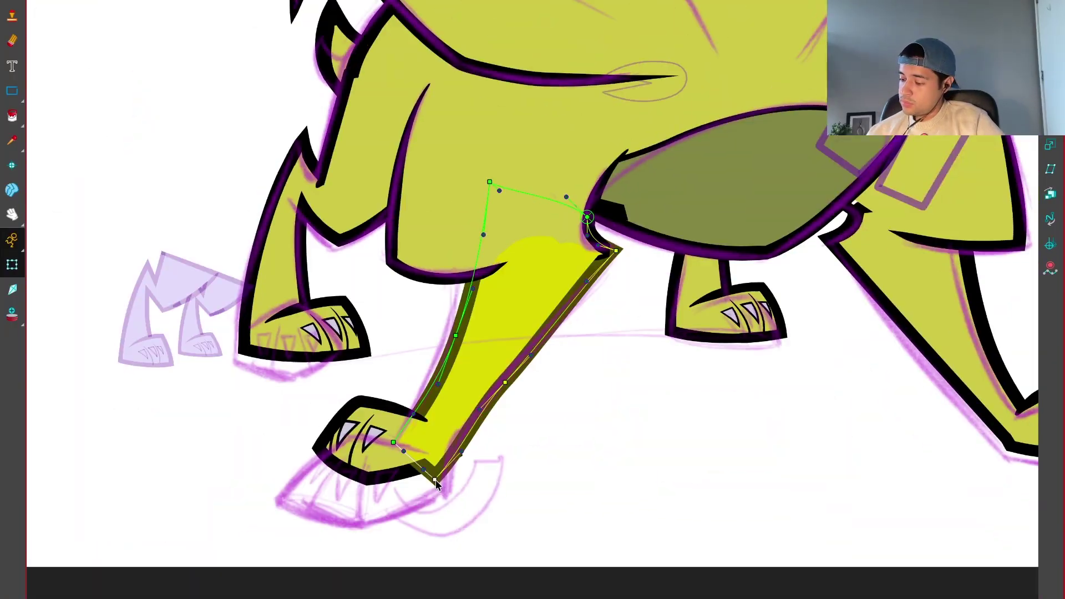
pyautogui.press('.')
pyautogui.press('.')
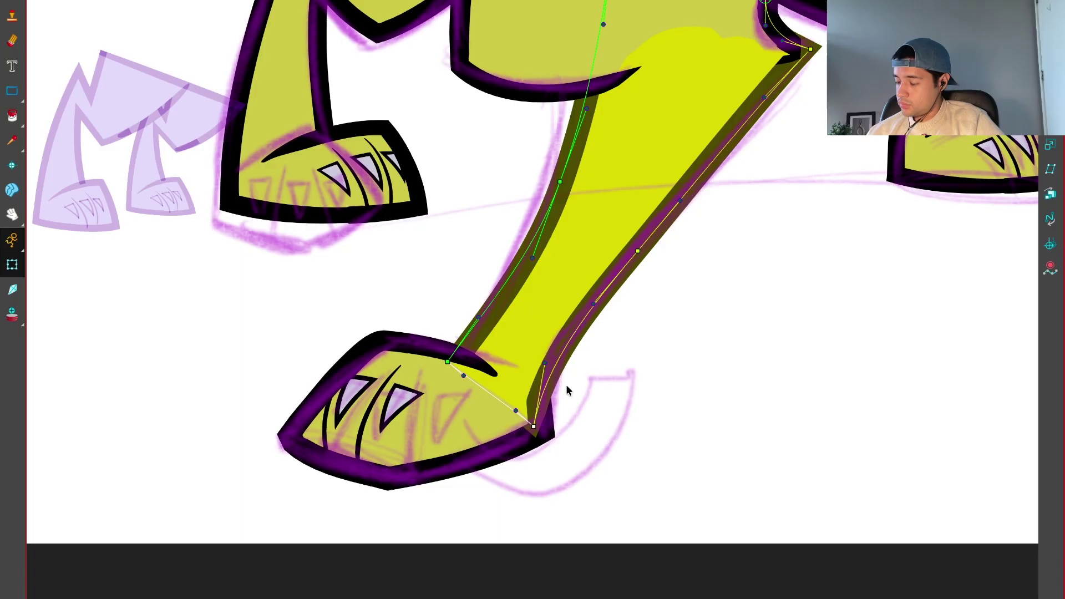
# Step: Adjust the front left foot's deformation curve along the top of the foot toward the ankle
pyautogui.click(574, 383)
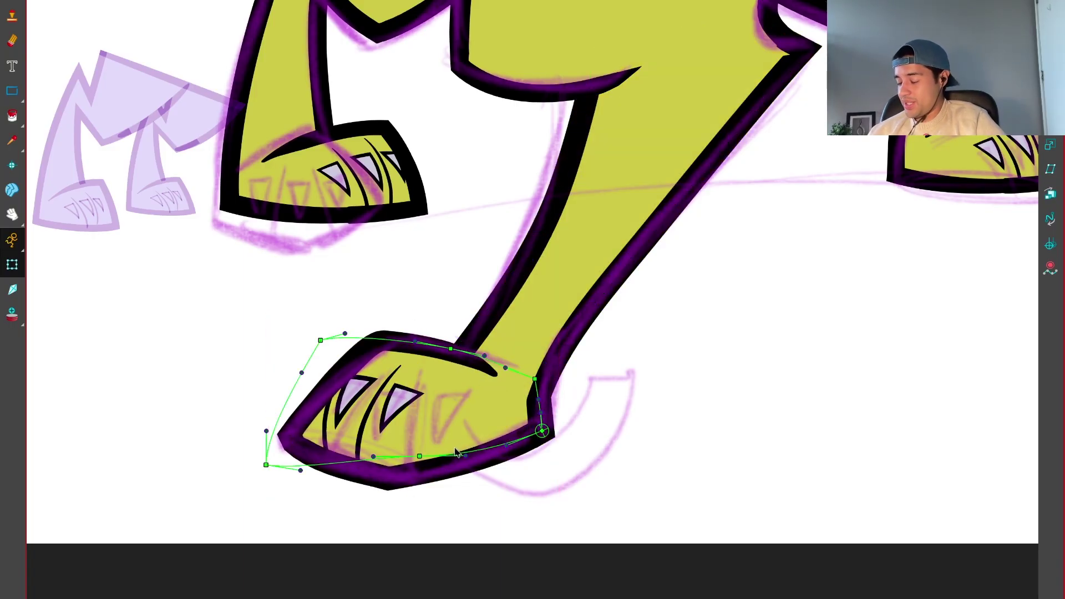
pyautogui.click(388, 409)
pyautogui.press('b')
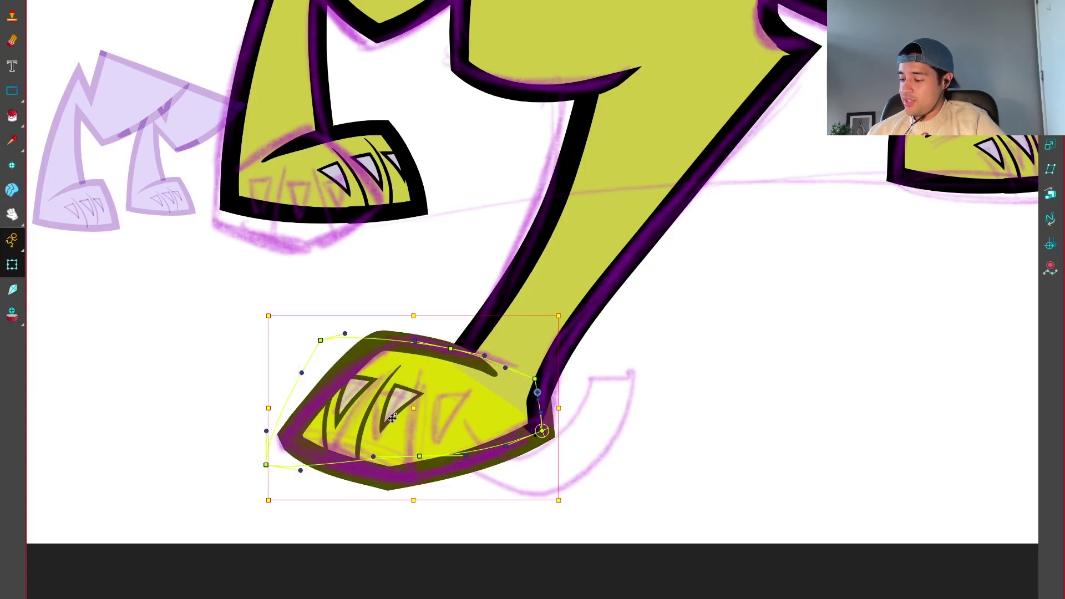
pyautogui.click(425, 271)
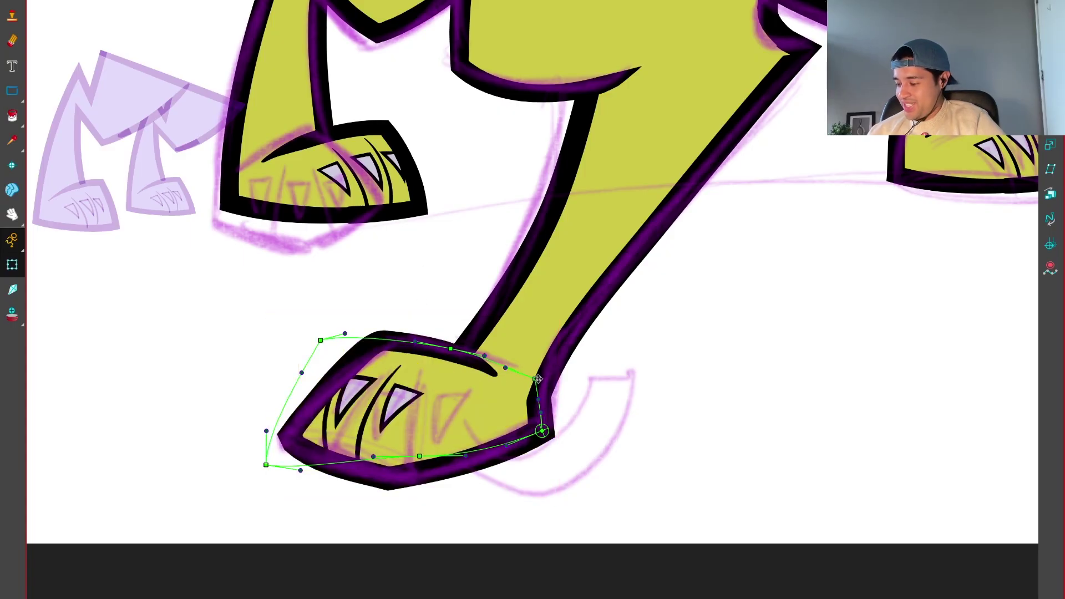
pyautogui.click(453, 348)
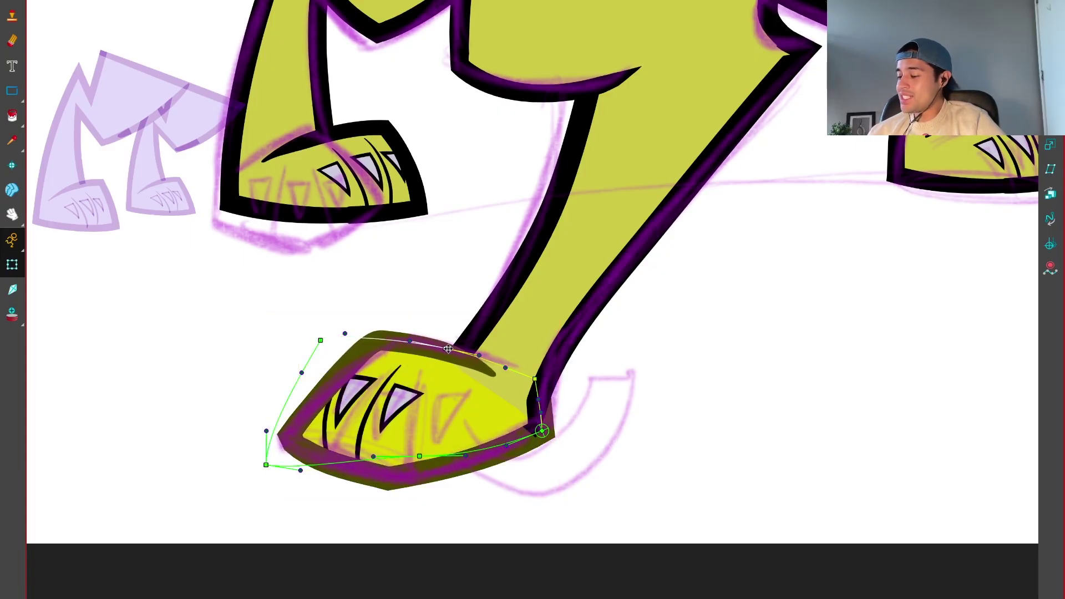
pyautogui.click(503, 368)
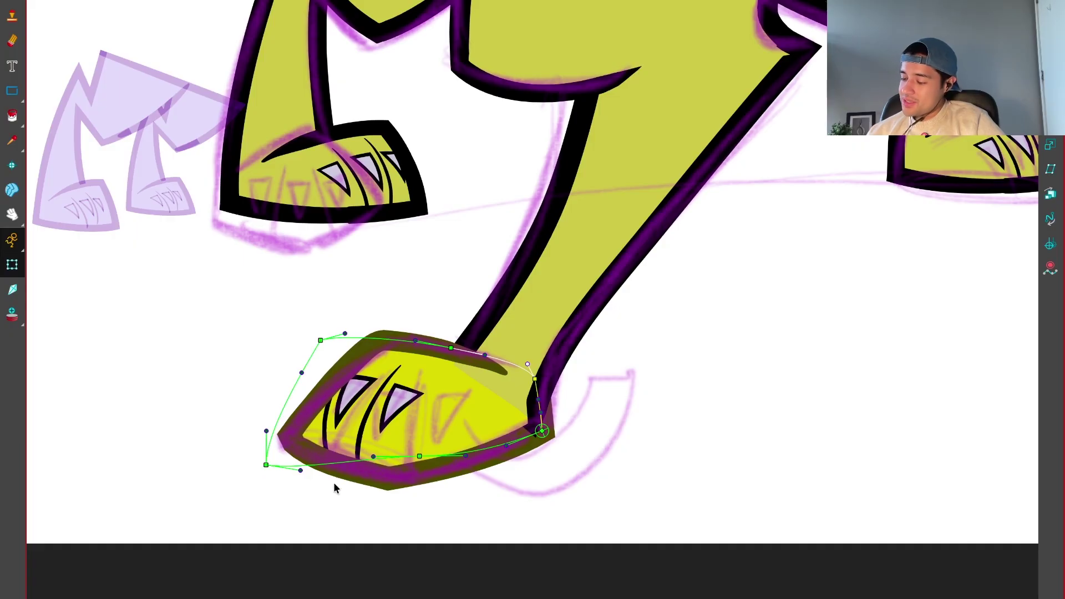
# Step: Refine the front left foot's toe and sole outline, and fit its claws to the three sketched ones
pyautogui.moveTo(420, 455); pyautogui.dragTo(422, 456)
pyautogui.moveTo(266, 465)
pyautogui.mouseDown()
pyautogui.moveTo(280, 464)
pyautogui.moveTo(278, 452)
pyautogui.mouseUp()
pyautogui.hotkey('ctrl', 'z')
pyautogui.click(369, 512)
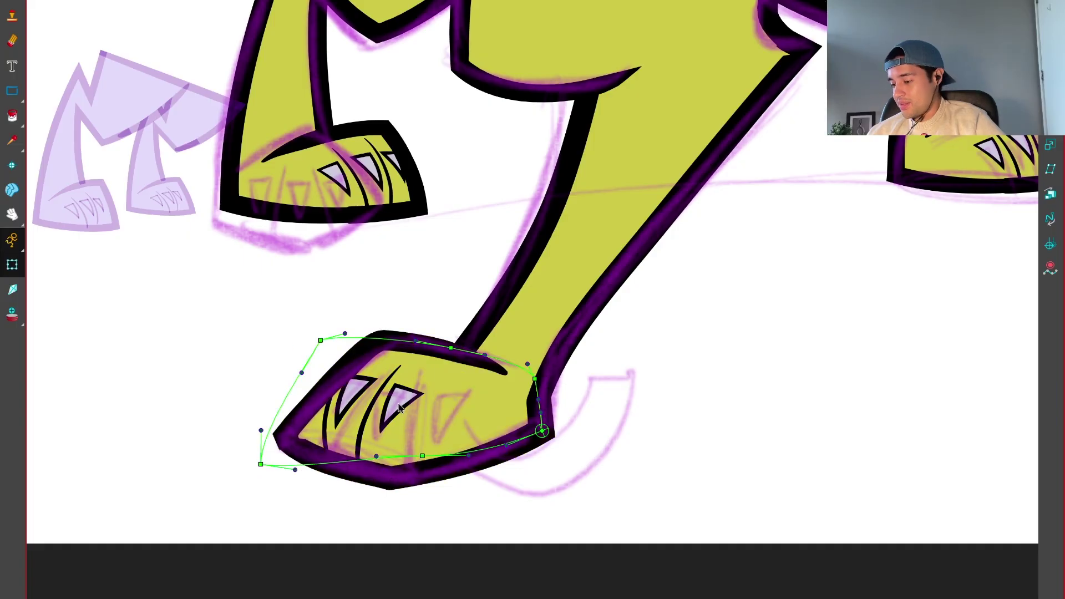
pyautogui.moveTo(409, 409); pyautogui.dragTo(457, 420)
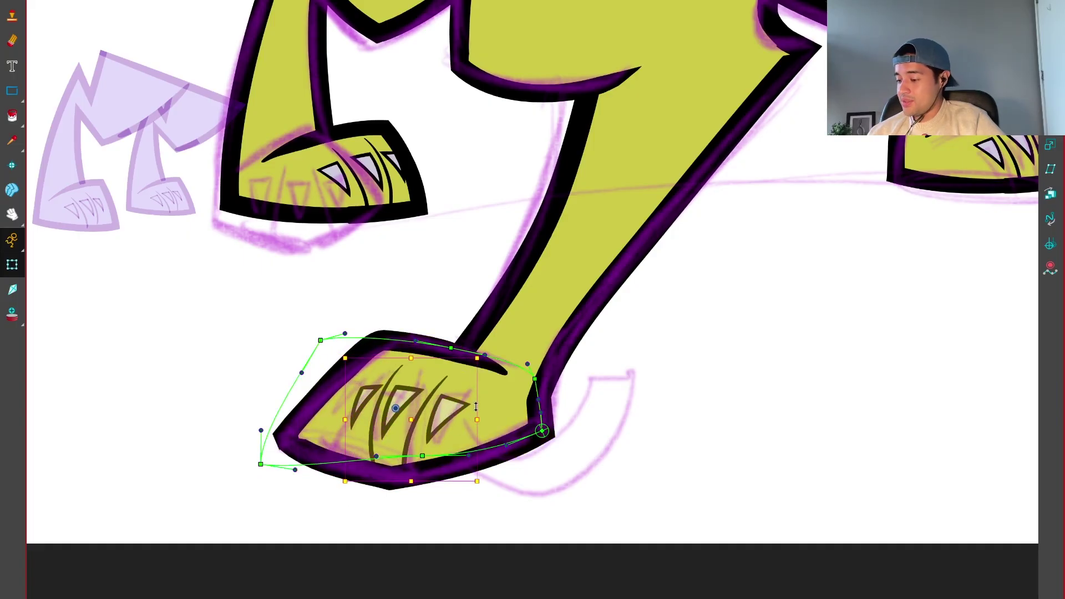
pyautogui.click(557, 395)
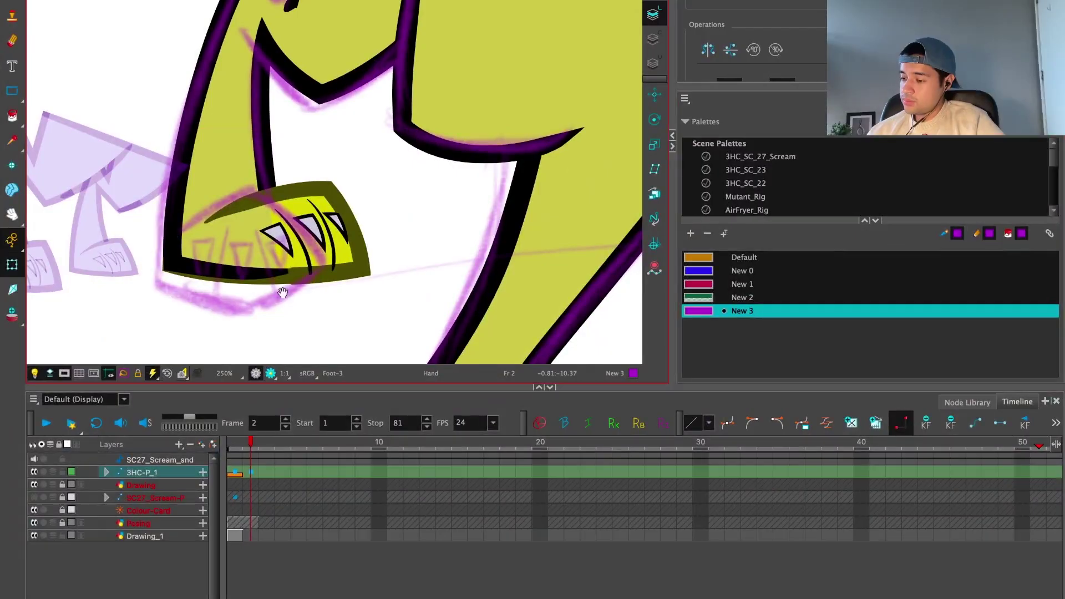
# Step: Pull the rear left foot's sole line down with the Contour Editor and curve it to follow the rough
pyautogui.scroll(1, 390, 259)
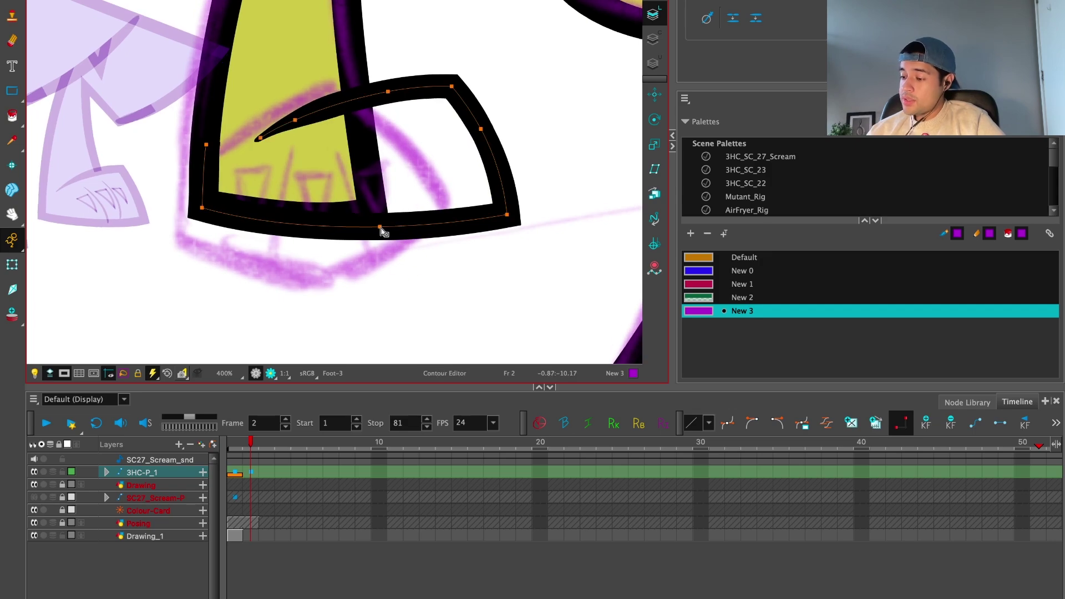
pyautogui.moveTo(383, 228); pyautogui.dragTo(333, 273)
pyautogui.scroll(1, 339, 295)
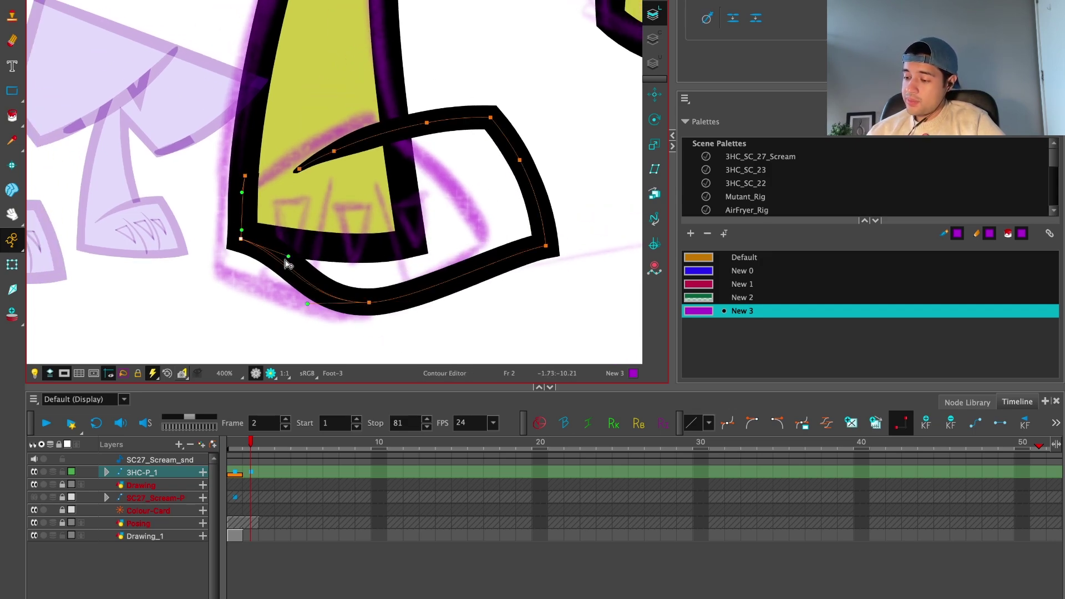
pyautogui.moveTo(280, 275); pyautogui.dragTo(278, 277)
pyautogui.click(530, 243)
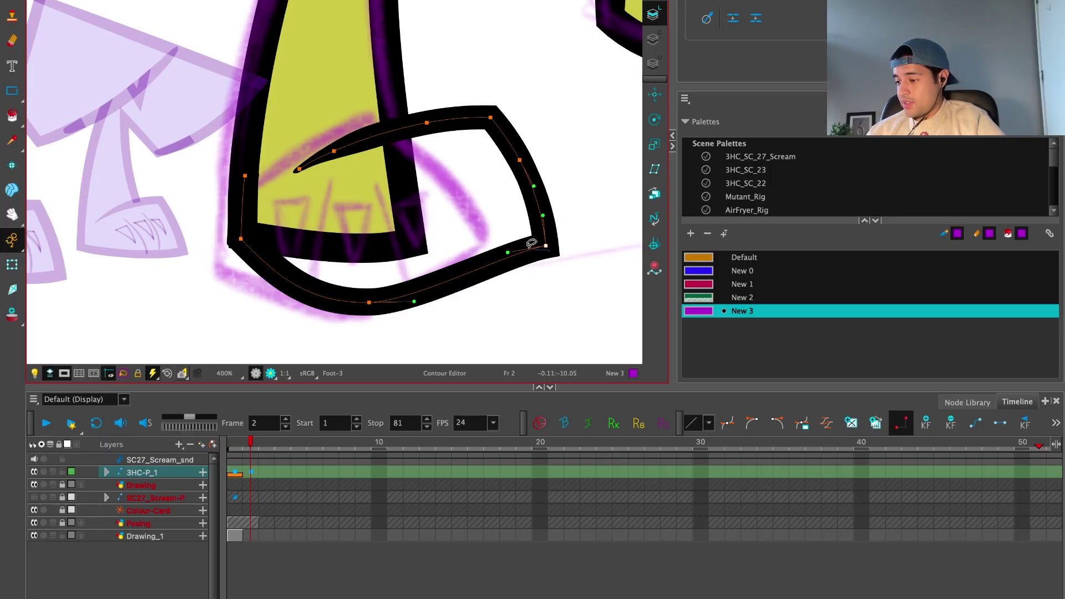
pyautogui.click(546, 245)
pyautogui.moveTo(526, 261)
pyautogui.mouseDown()
pyautogui.moveTo(518, 266)
pyautogui.moveTo(534, 264)
pyautogui.mouseUp()
# Step: Adjust the curve handles along the rear left foot's right edge to smooth the outline
pyautogui.click(520, 160)
pyautogui.scroll(2, 527, 163)
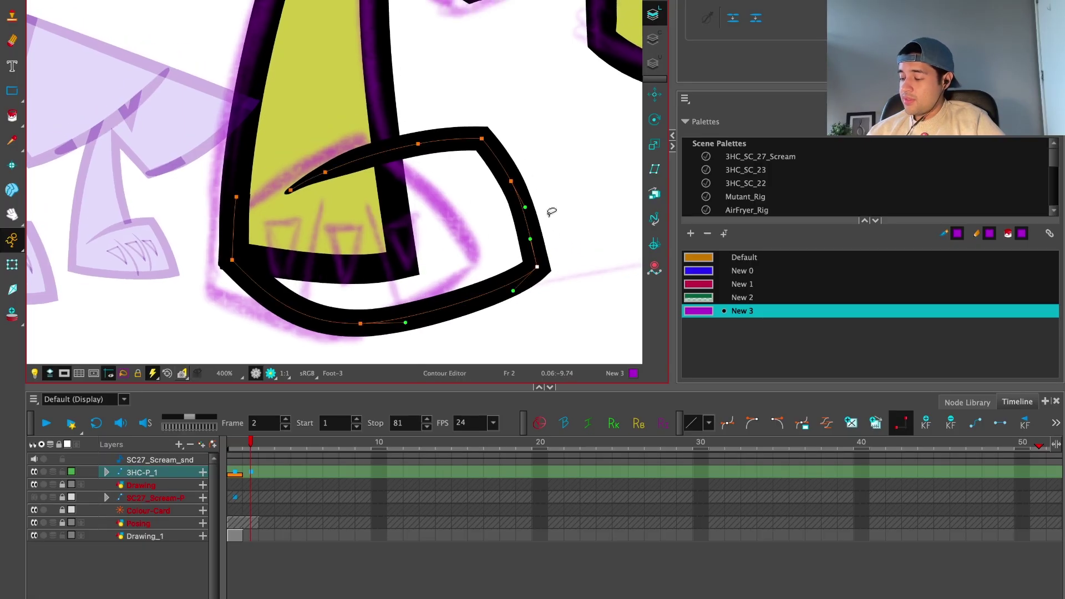
pyautogui.moveTo(569, 190); pyautogui.dragTo(567, 188)
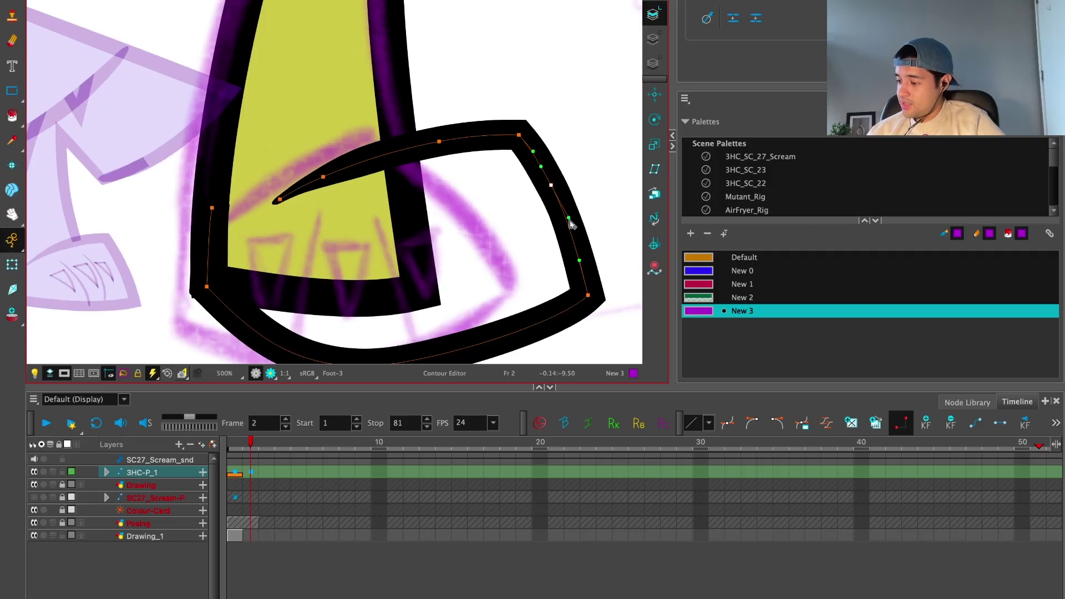
pyautogui.scroll(-3, 571, 224)
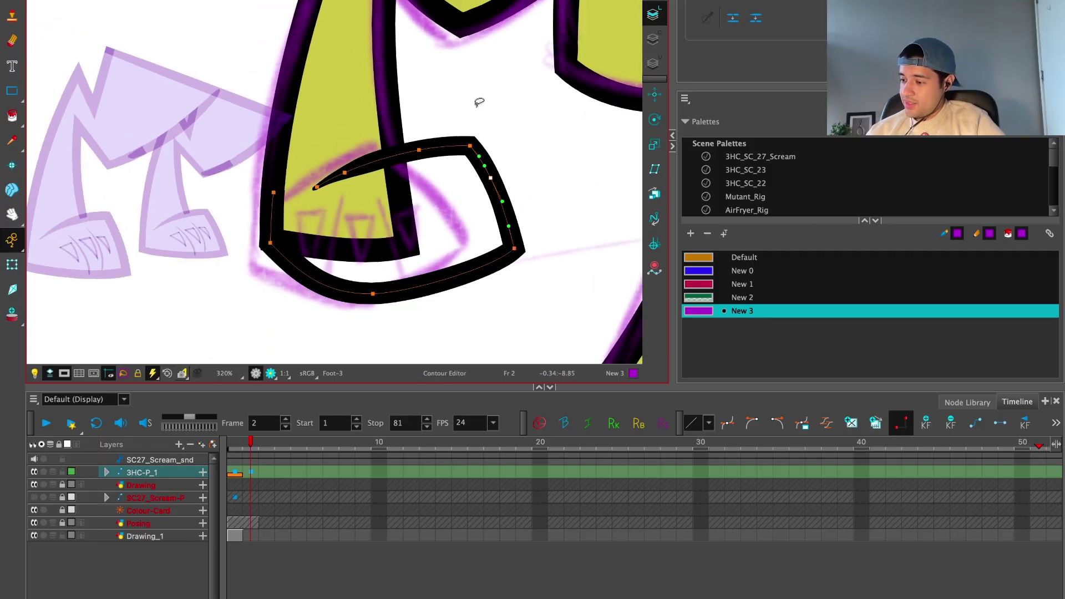
pyautogui.hotkey('alt', 's')
pyautogui.moveTo(474, 145); pyautogui.dragTo(459, 145)
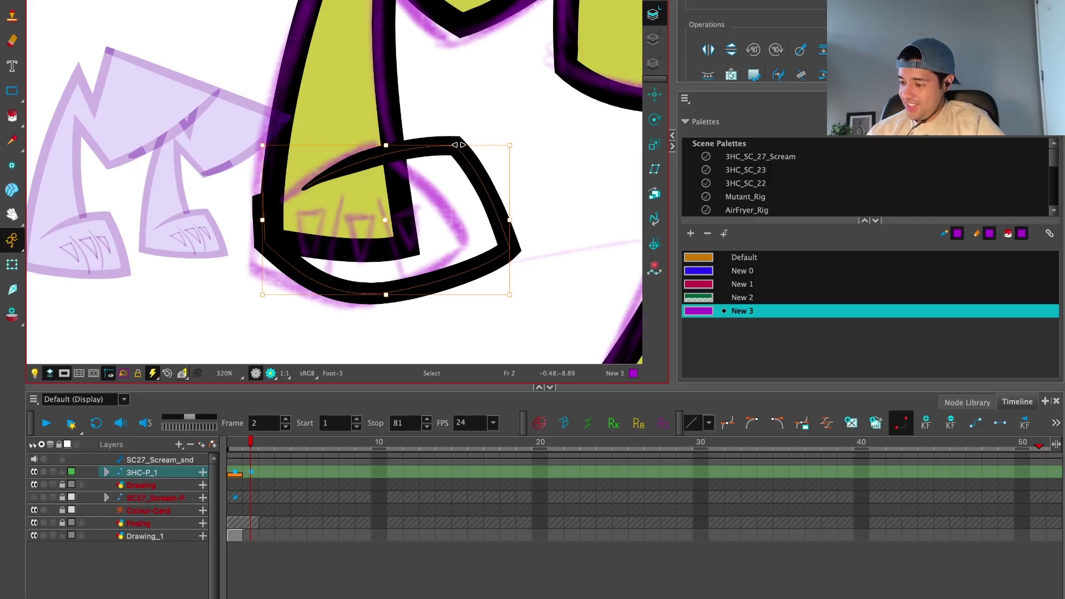
pyautogui.press('super+z')
# Step: Delete the two contour points at the rear left foot's upper right corner with the Contour Editor
pyautogui.hotkey('alt', 'q')
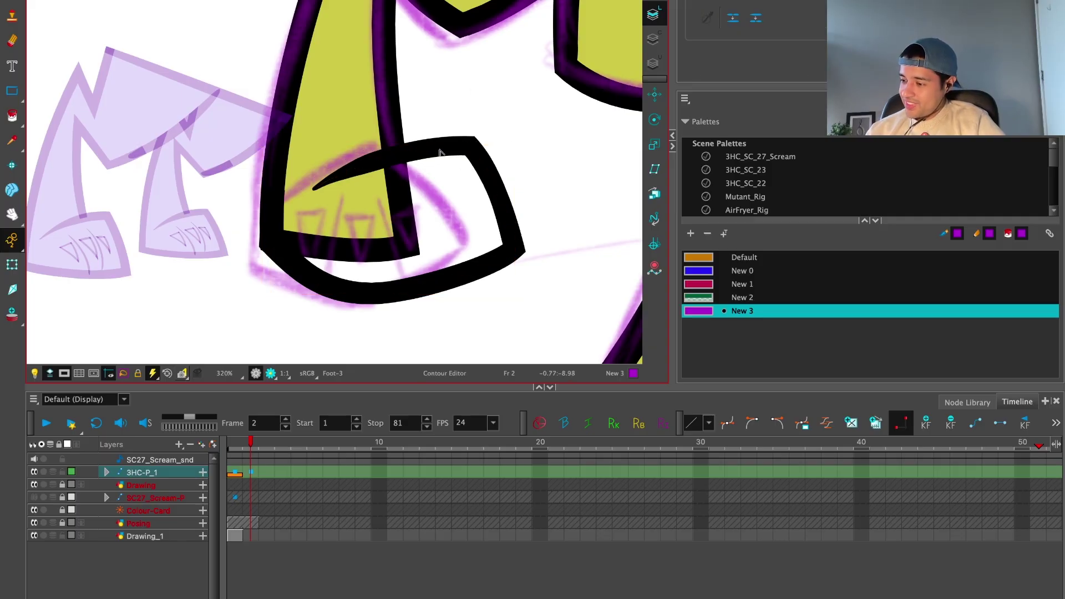
pyautogui.click(468, 153)
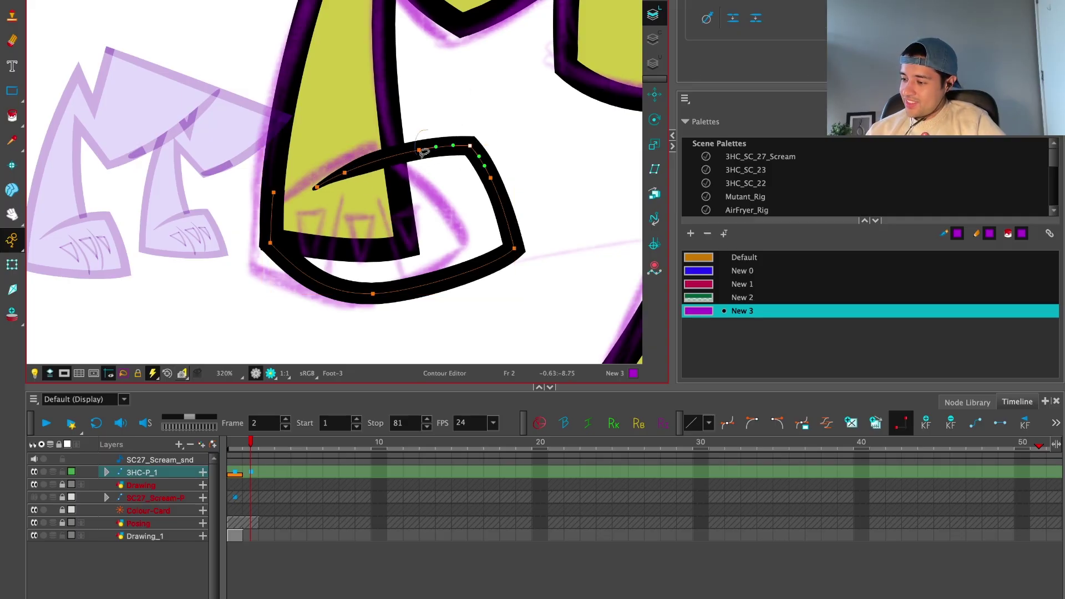
pyautogui.press('Delete')
pyautogui.press('Delete')
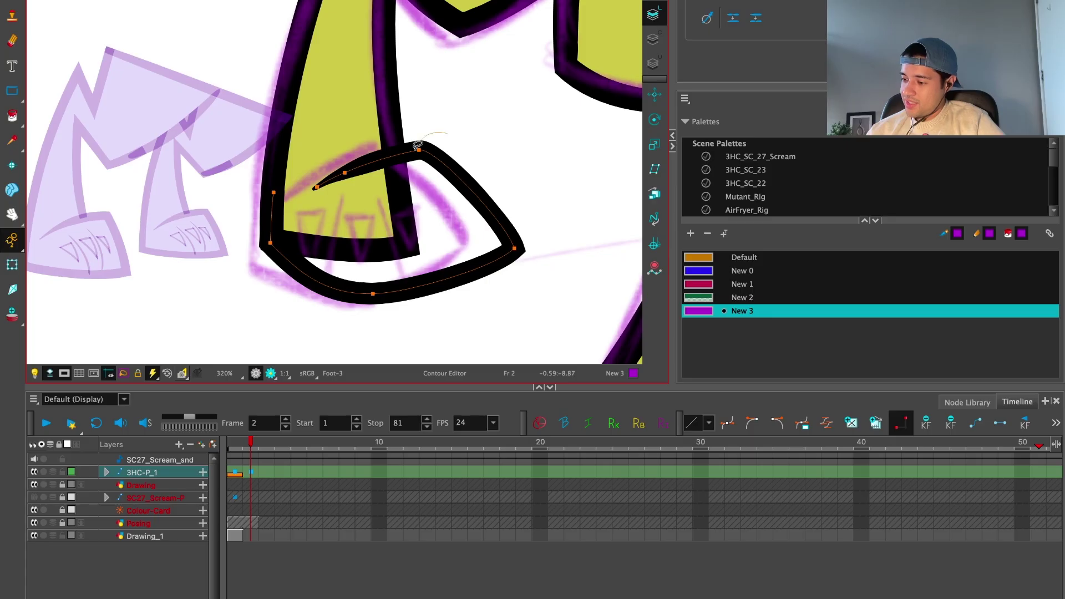
# Step: Reshape the rear left foot's upper outline by removing the extra point and moving its peak, tip and right corner onto the rough
pyautogui.moveTo(418, 145); pyautogui.dragTo(392, 150)
pyautogui.click(344, 173)
pyautogui.press('Delete')
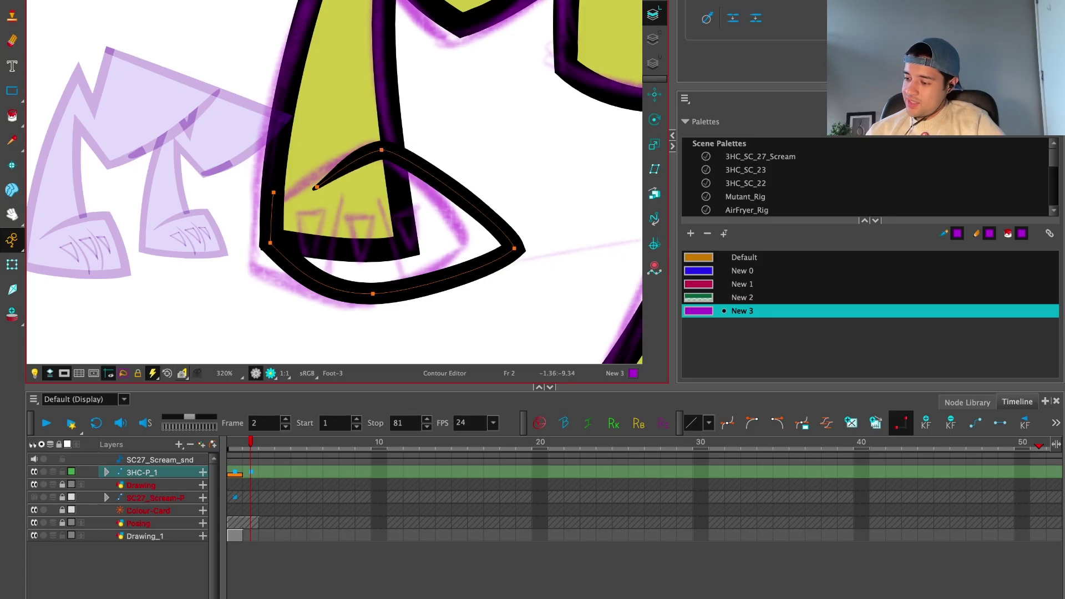
pyautogui.moveTo(316, 189); pyautogui.dragTo(300, 188)
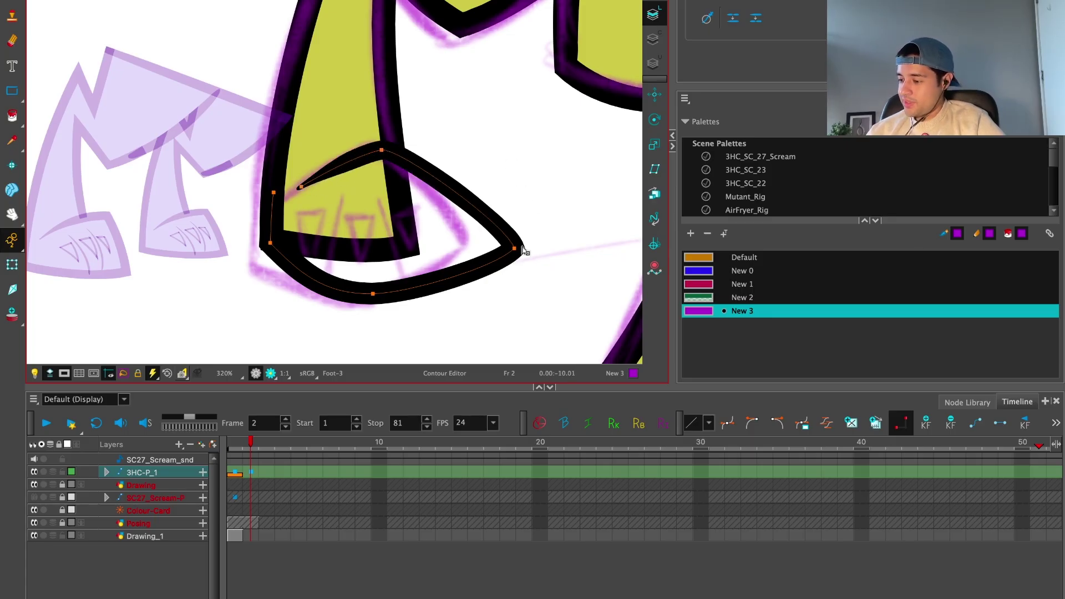
pyautogui.moveTo(522, 247); pyautogui.dragTo(476, 249)
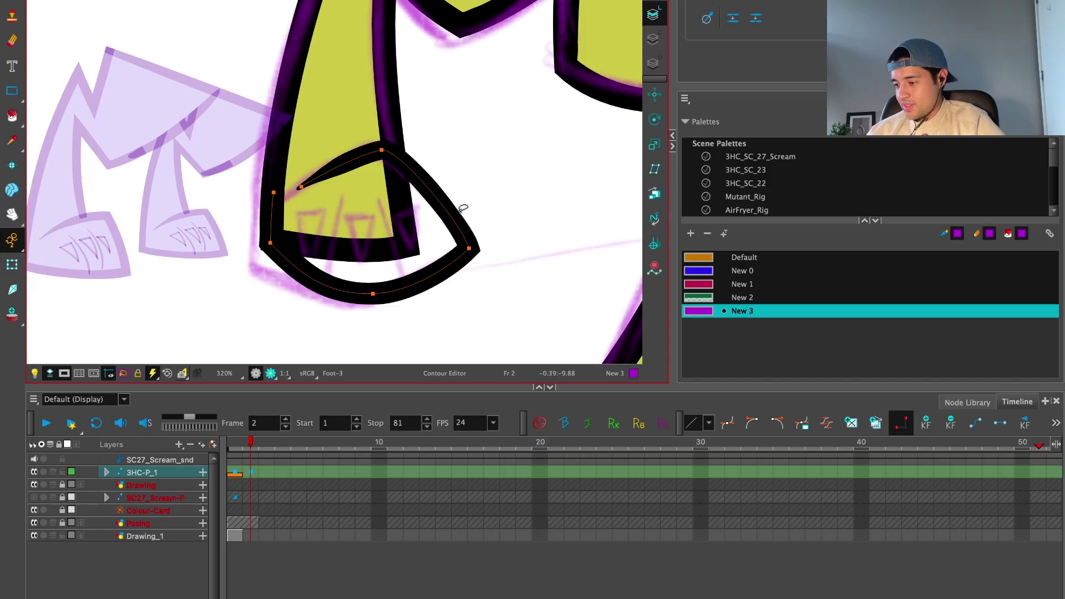
pyautogui.click(467, 247)
pyautogui.click(476, 176)
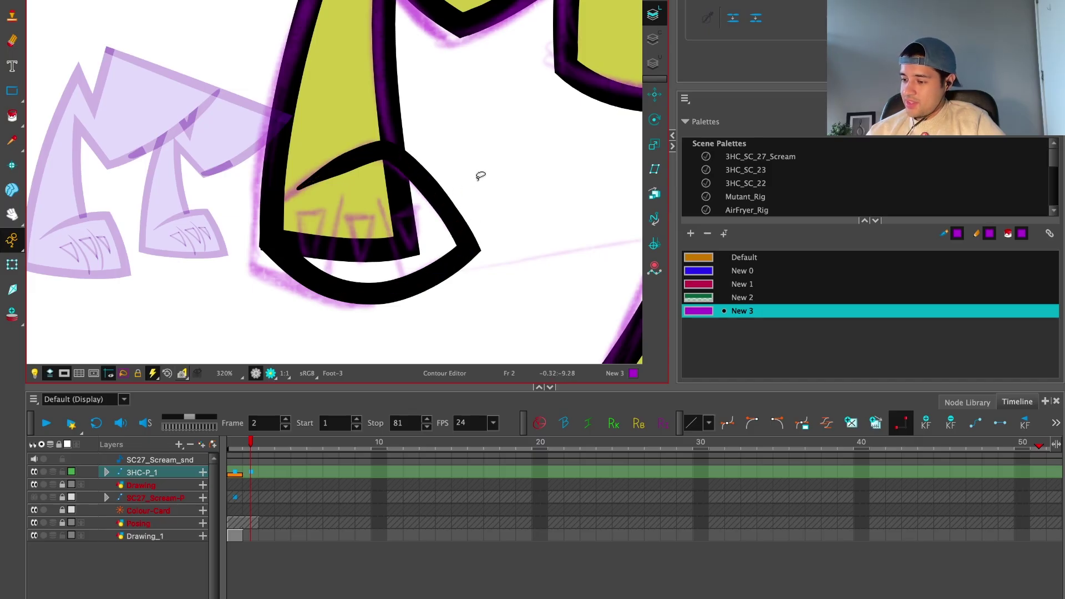
# Step: Move the whole rear left foot outline slightly down and left to line up with the purple rough
pyautogui.hscroll(-3, 392, 221)
pyautogui.scroll(2, 333, 158)
pyautogui.click(346, 159)
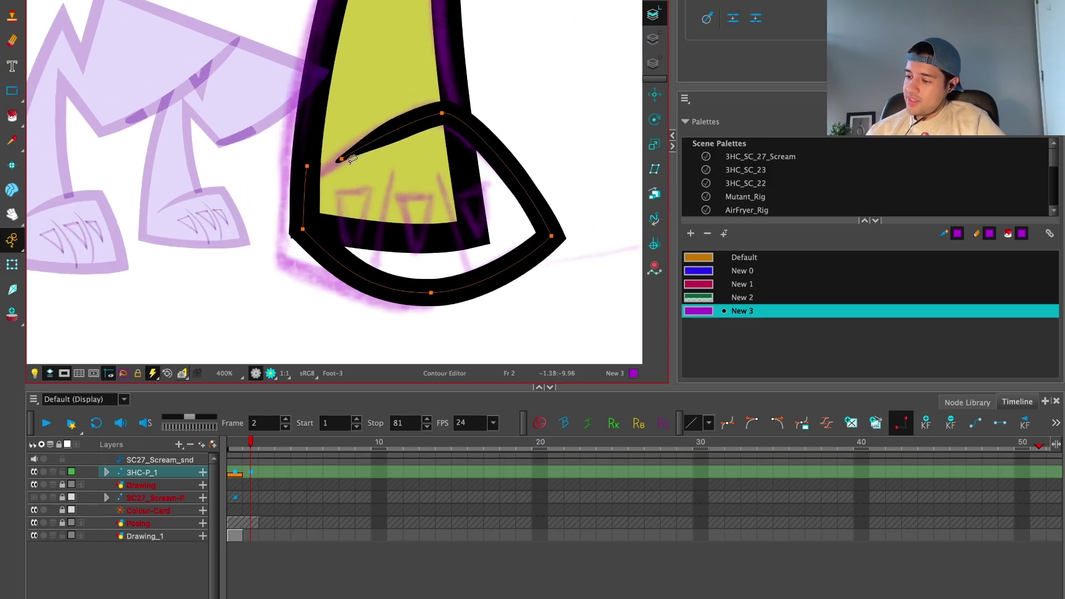
pyautogui.hotkey('alt', 's')
pyautogui.moveTo(317, 184); pyautogui.dragTo(293, 242)
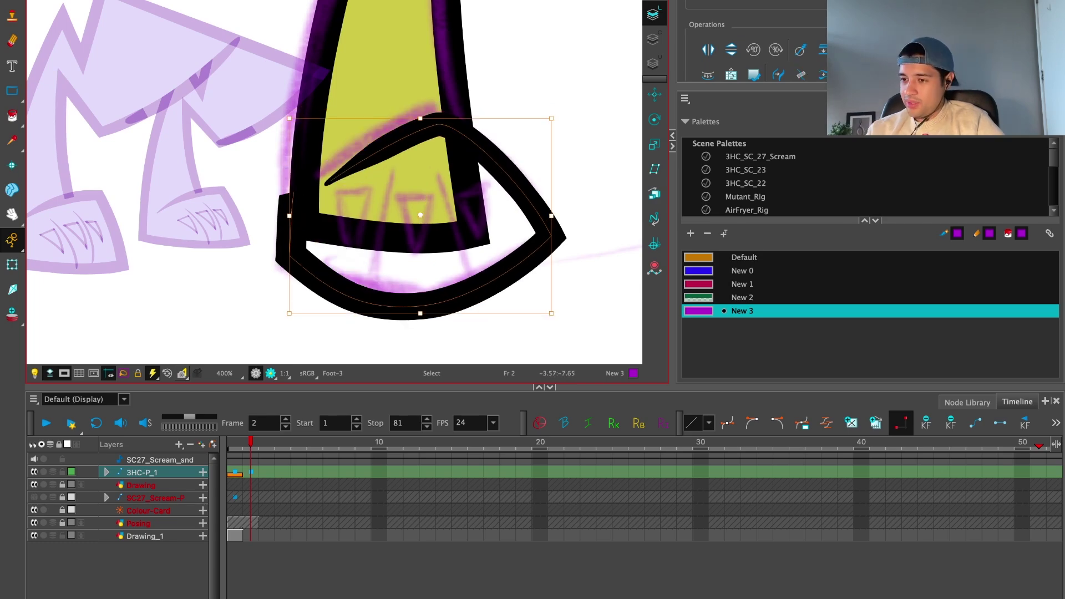
# Step: Reposition the rear left foot's lowest contour point and shorten its curve handles to form an angled sole that follows the rough
pyautogui.hotkey('alt', 'q')
pyautogui.scroll(1, 439, 233)
pyautogui.click(415, 232)
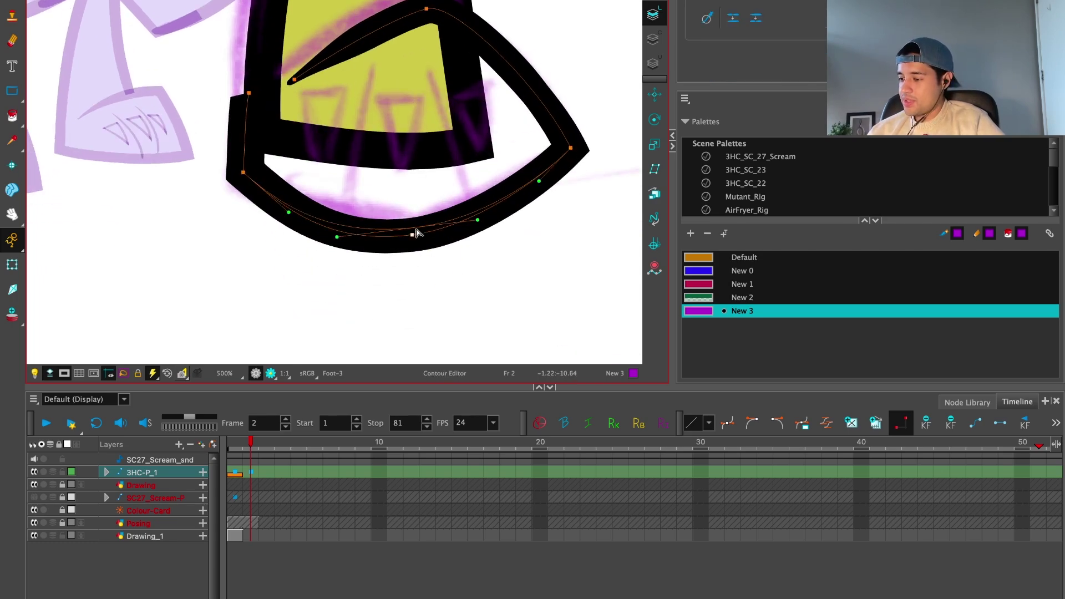
pyautogui.moveTo(416, 234); pyautogui.dragTo(417, 228)
pyautogui.moveTo(333, 237); pyautogui.dragTo(383, 228)
pyautogui.moveTo(478, 221); pyautogui.dragTo(464, 227)
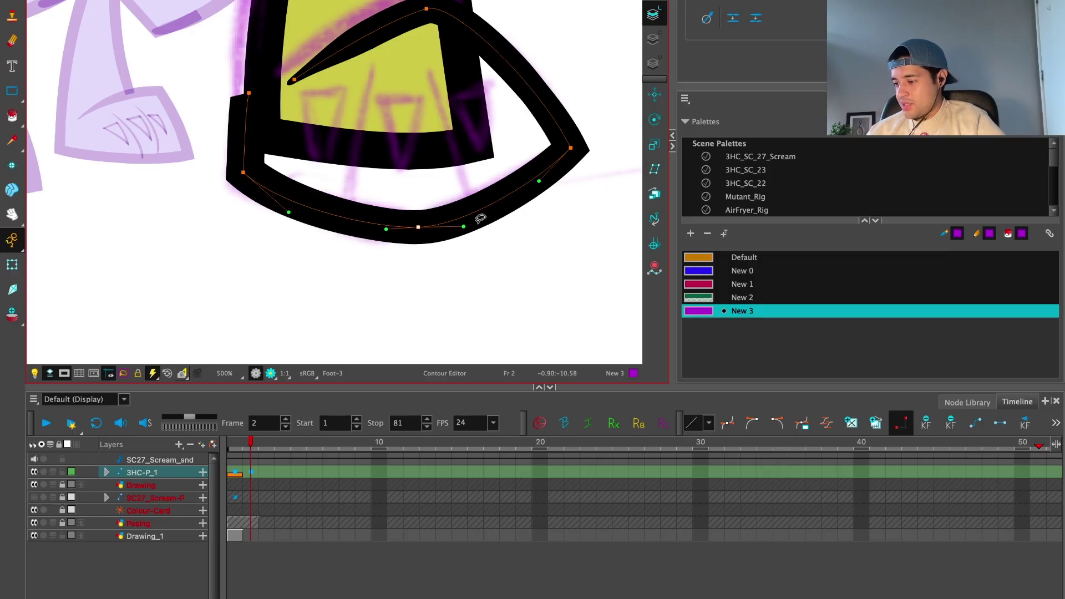
pyautogui.scroll(2, 463, 290)
pyautogui.moveTo(355, 264); pyautogui.dragTo(419, 259)
pyautogui.scroll(2, 475, 244)
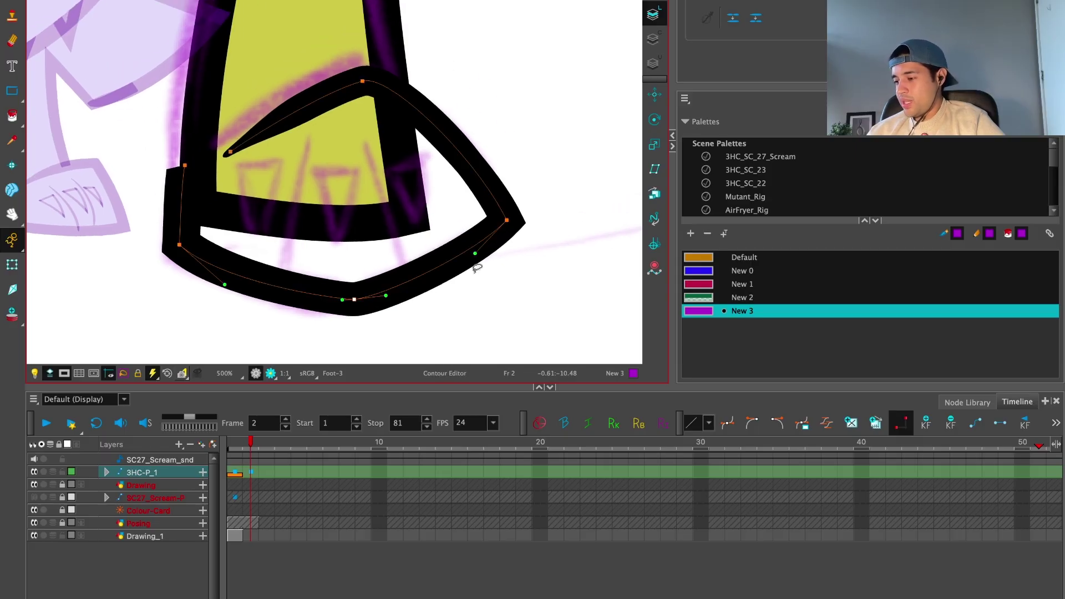
# Step: Nudge the right corner, upper line tip and peak of the rear left foot's outline to match the rough
pyautogui.moveTo(511, 224)
pyautogui.mouseDown()
pyautogui.moveTo(499, 251)
pyautogui.moveTo(501, 215)
pyautogui.mouseUp()
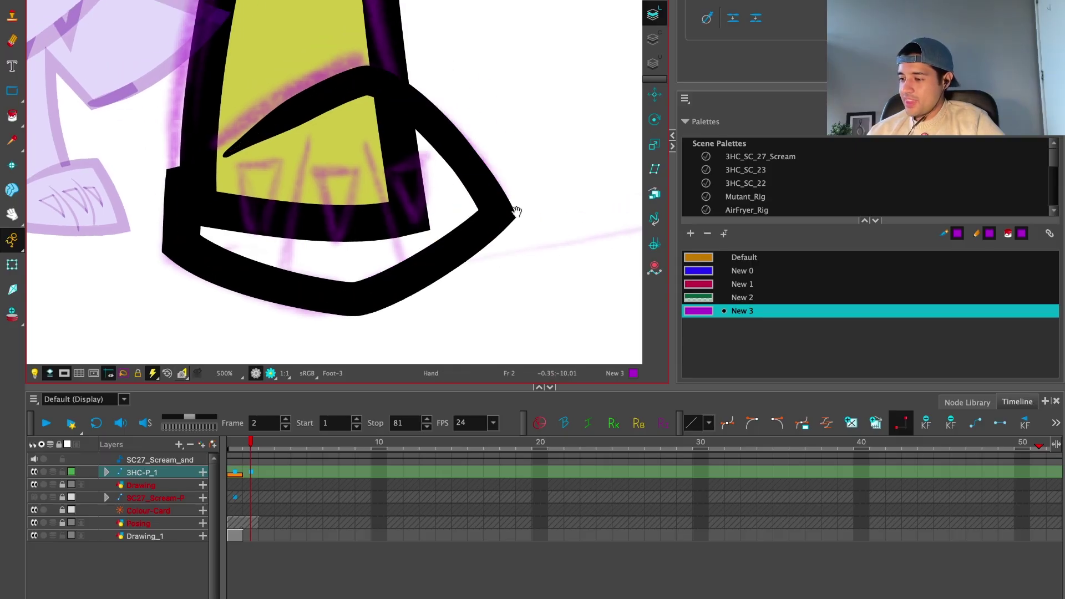
pyautogui.scroll(2, 422, 204)
pyautogui.moveTo(292, 214); pyautogui.dragTo(292, 208)
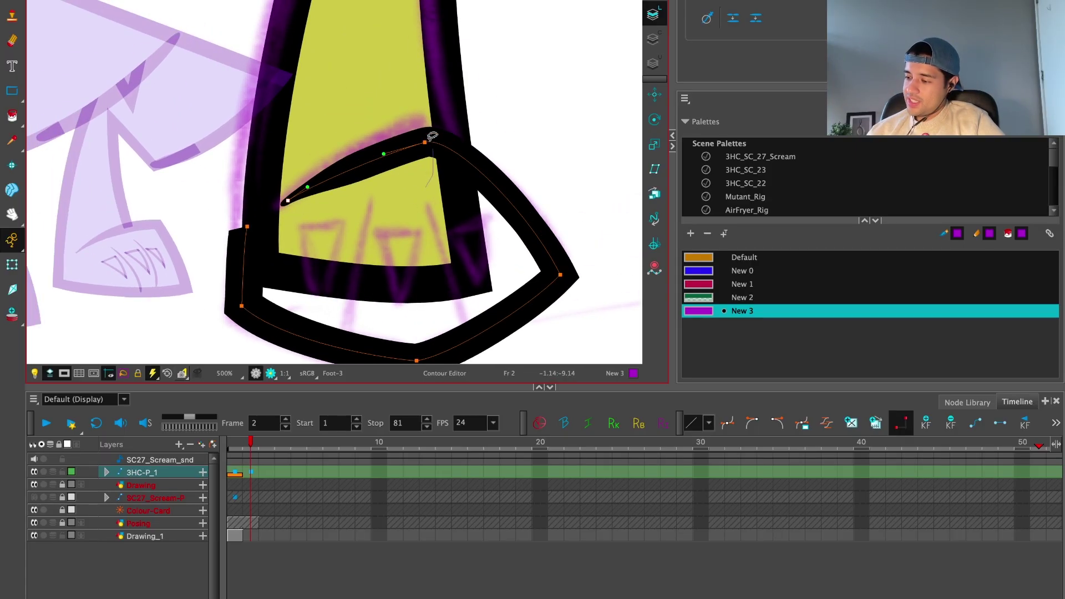
pyautogui.moveTo(425, 141); pyautogui.dragTo(418, 140)
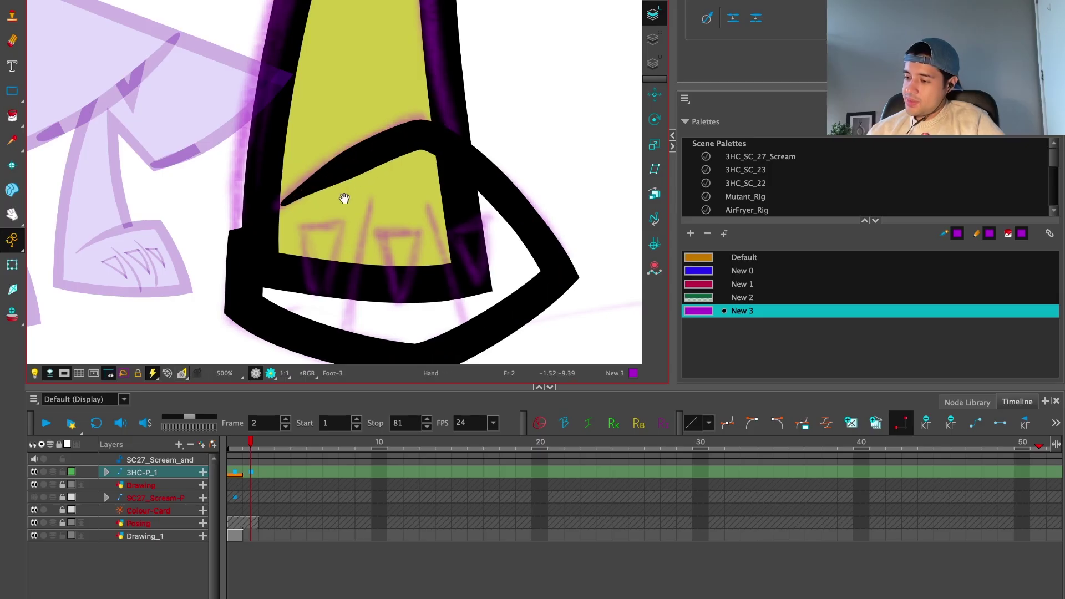
# Step: Adjust the thickness of the rear left foot's tapered upper line on both edges with the Pencil Editor
pyautogui.scroll(1, 413, 167)
pyautogui.click(83, 1)
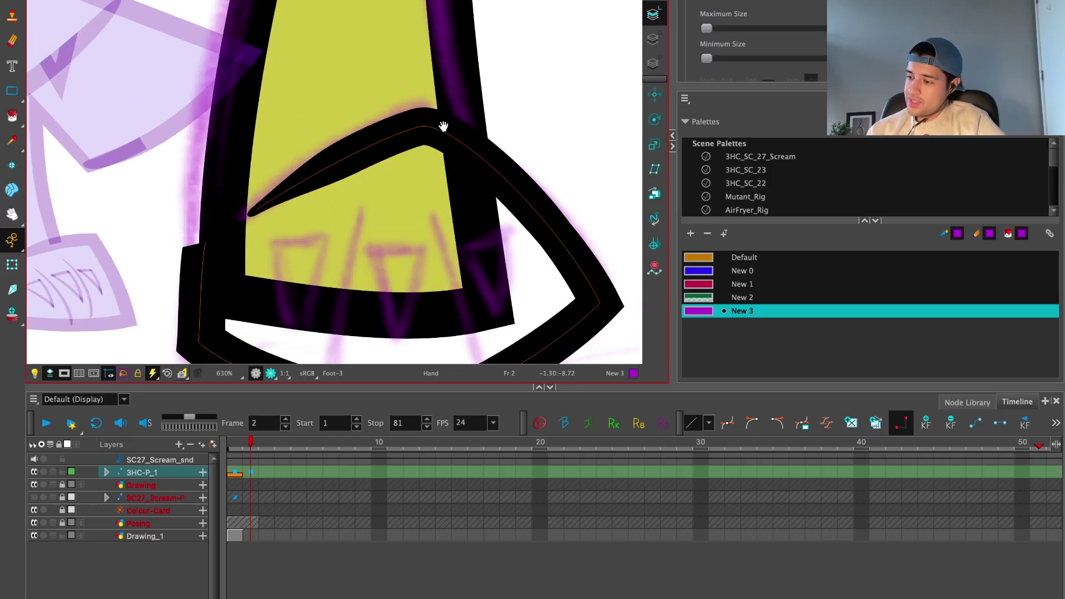
pyautogui.scroll(3, 441, 176)
pyautogui.click(396, 160)
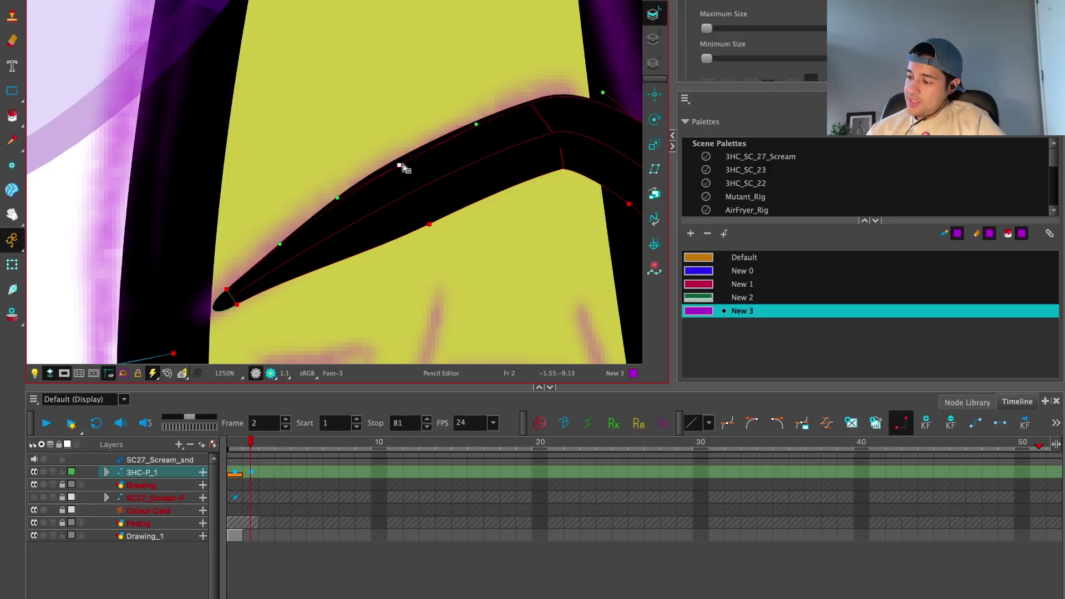
pyautogui.moveTo(471, 192); pyautogui.dragTo(470, 179)
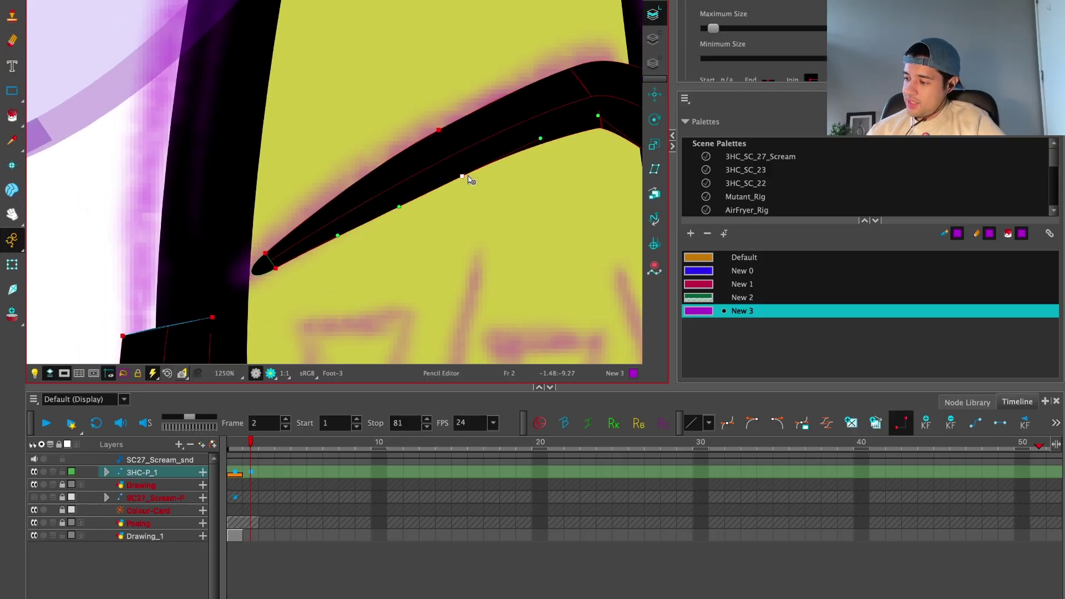
pyautogui.scroll(-4, 464, 197)
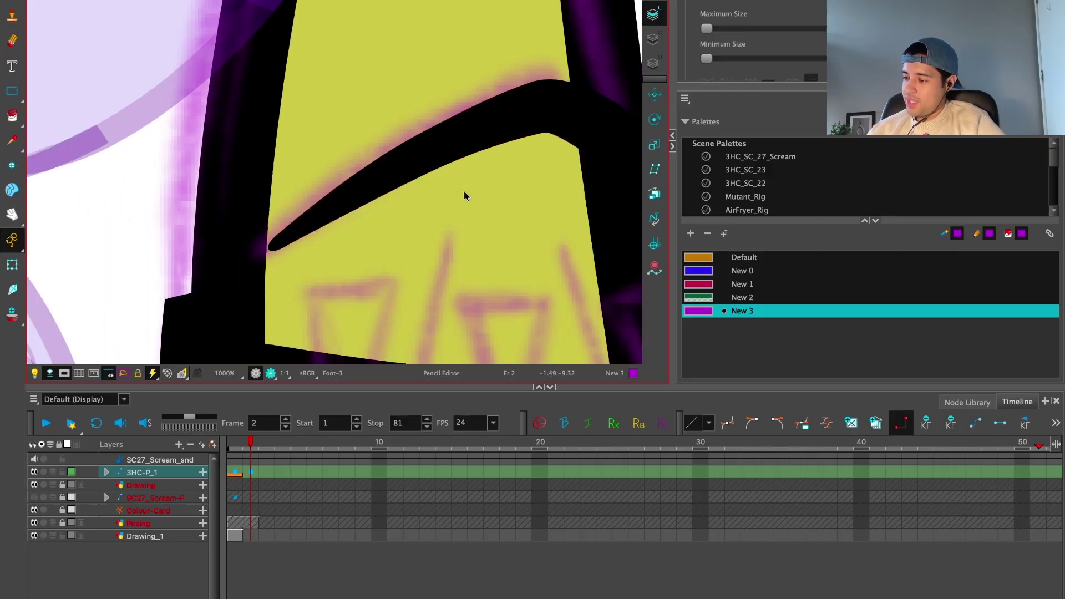
pyautogui.scroll(-2, 502, 183)
pyautogui.scroll(1, 334, 182)
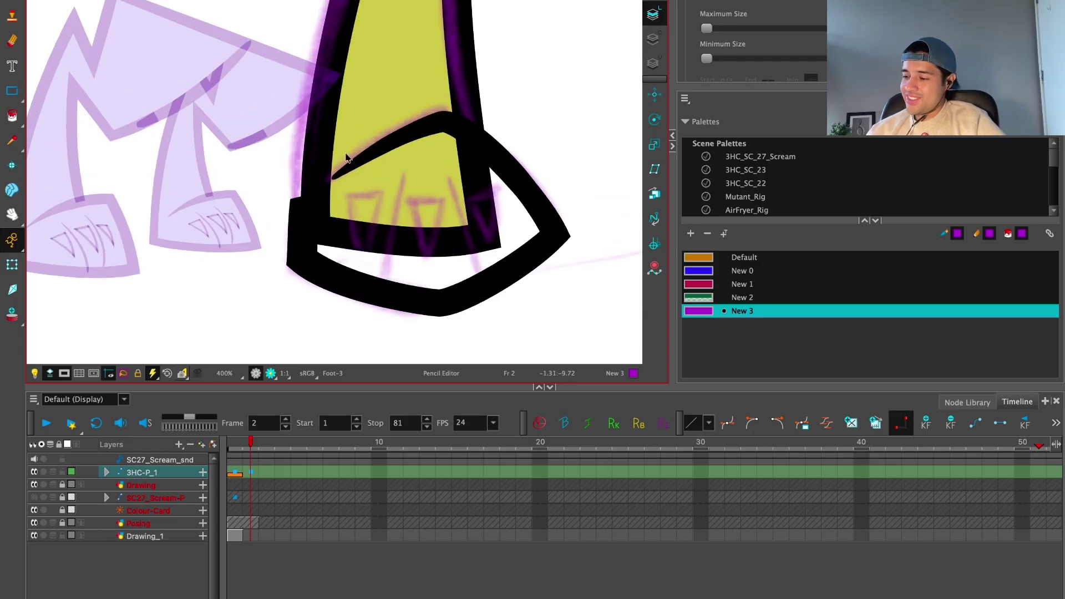
# Step: Deform the lower end of the rear left lower leg so its bottom edge tucks into the new foot outline
pyautogui.click(11, 265)
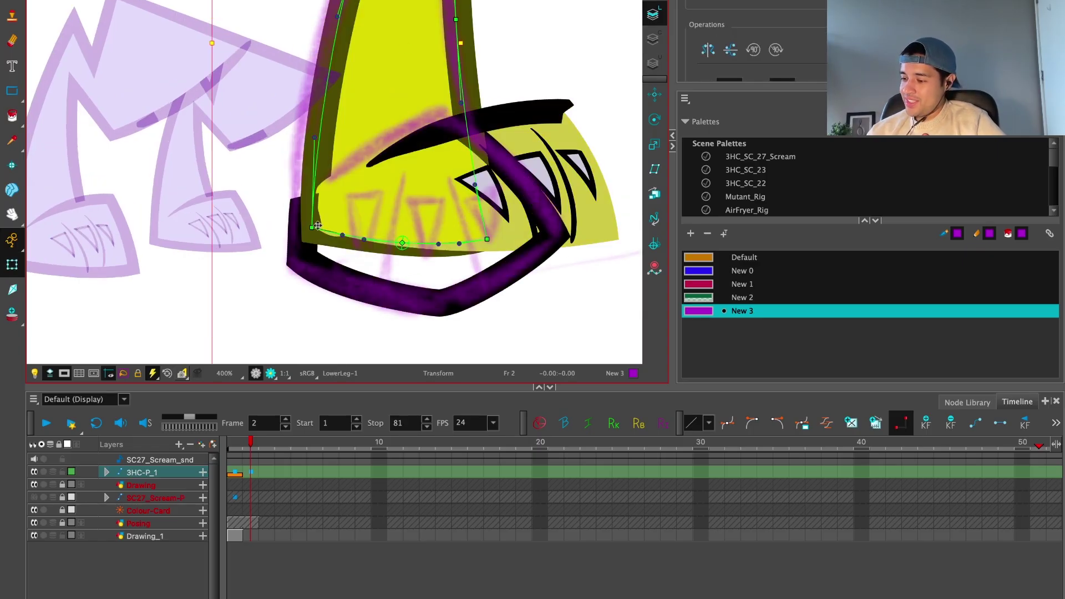
pyautogui.click(301, 234)
pyautogui.moveTo(301, 234); pyautogui.dragTo(302, 236)
pyautogui.moveTo(402, 243); pyautogui.dragTo(399, 263)
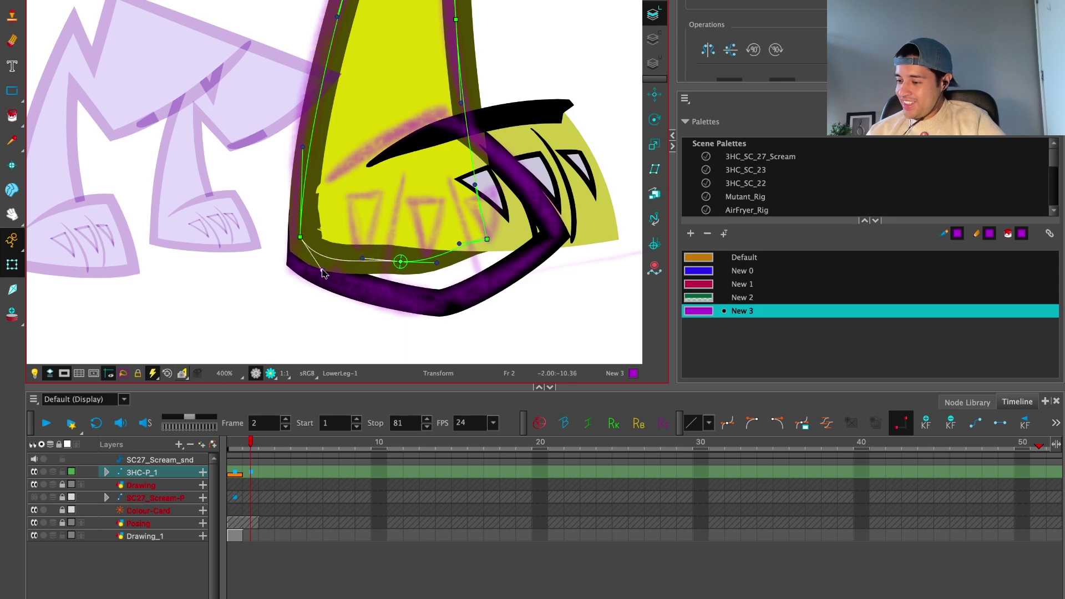
pyautogui.click(528, 84)
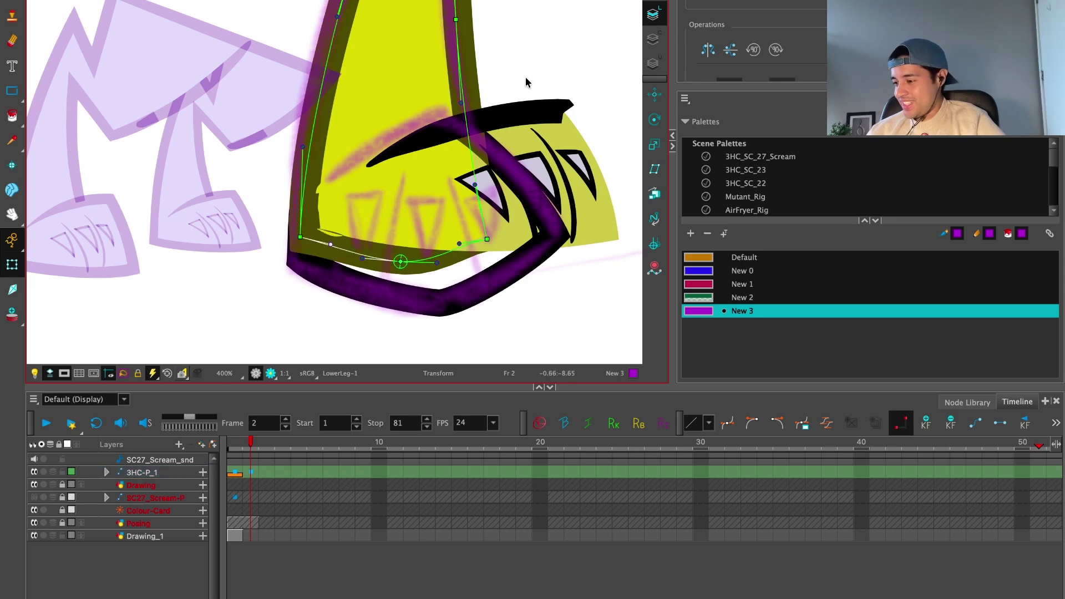
# Step: Delete the rear left foot's old colour fill and the old upper line left over in its drawing
pyautogui.click(559, 158)
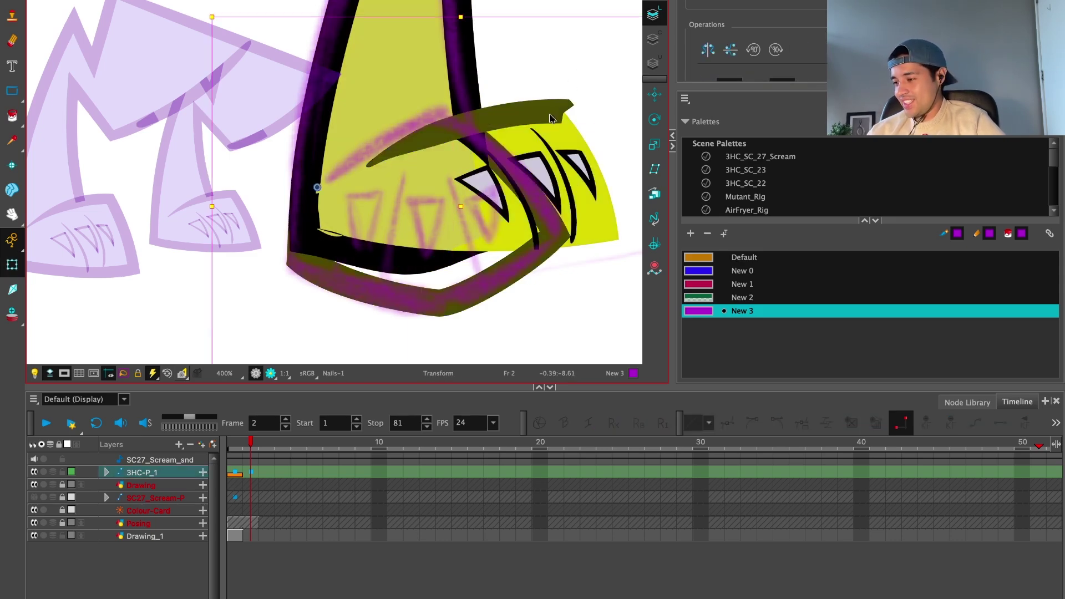
pyautogui.hotkey('alt', 's')
pyautogui.click(560, 132)
pyautogui.press('l')
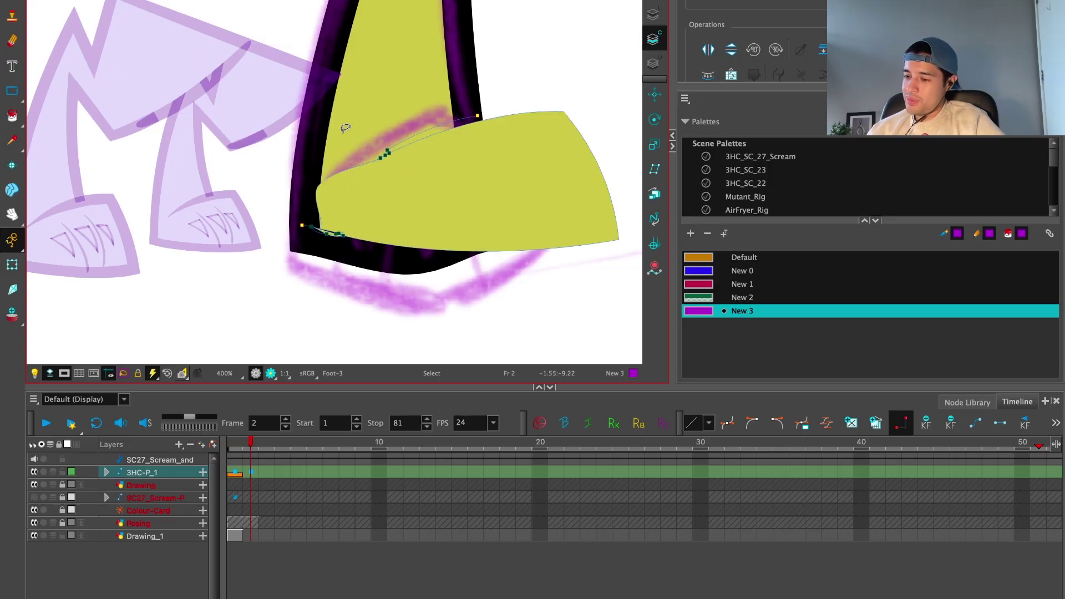
pyautogui.click(488, 167)
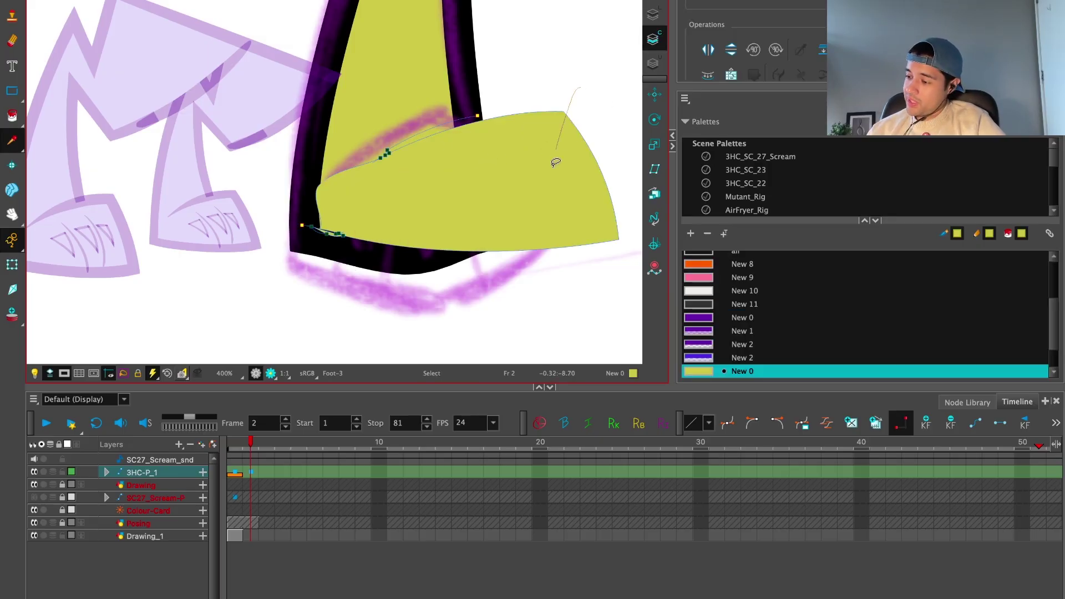
pyautogui.press('Delete')
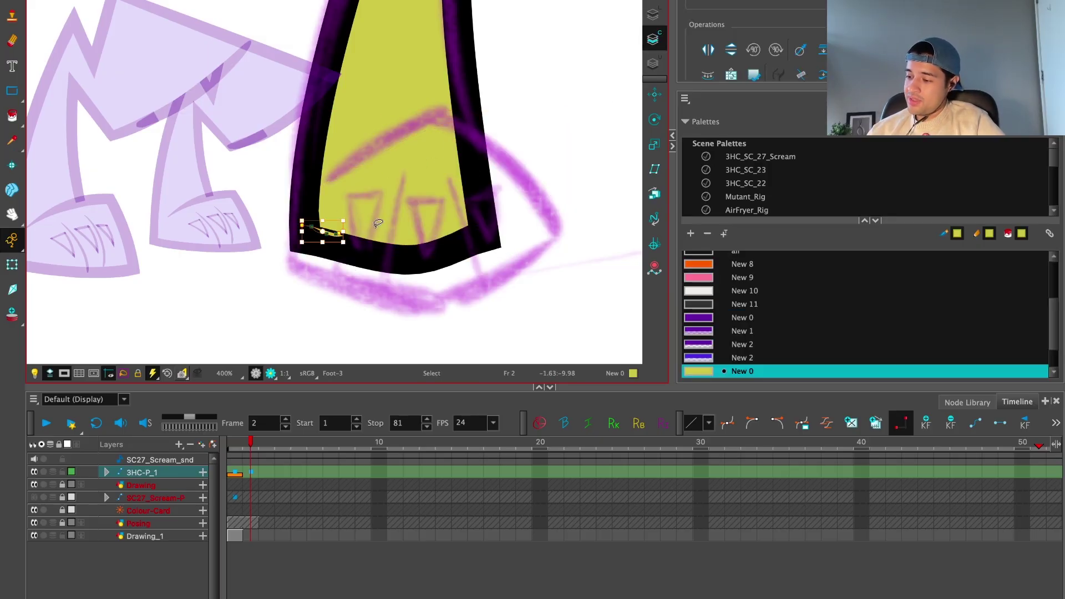
pyautogui.press('Escape')
pyautogui.click(652, 17)
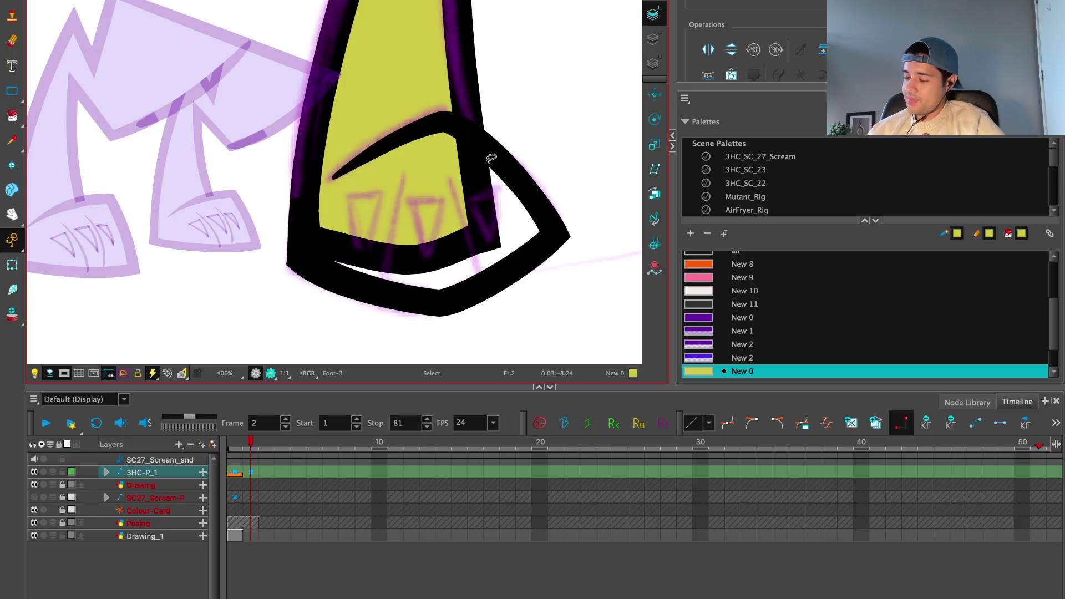
pyautogui.click(64, 373)
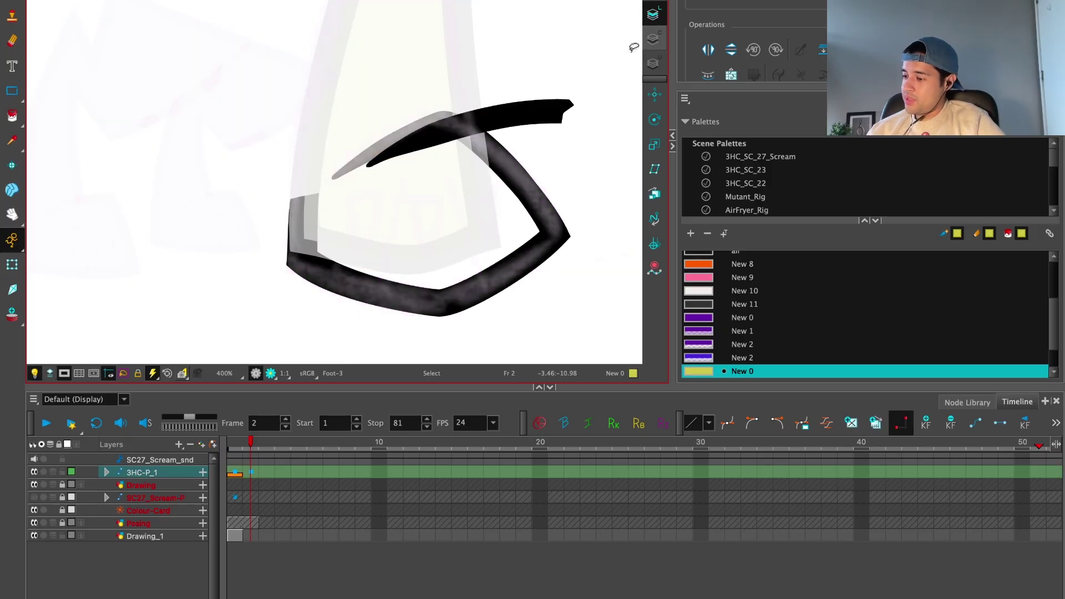
pyautogui.click(577, 115)
pyautogui.click(654, 39)
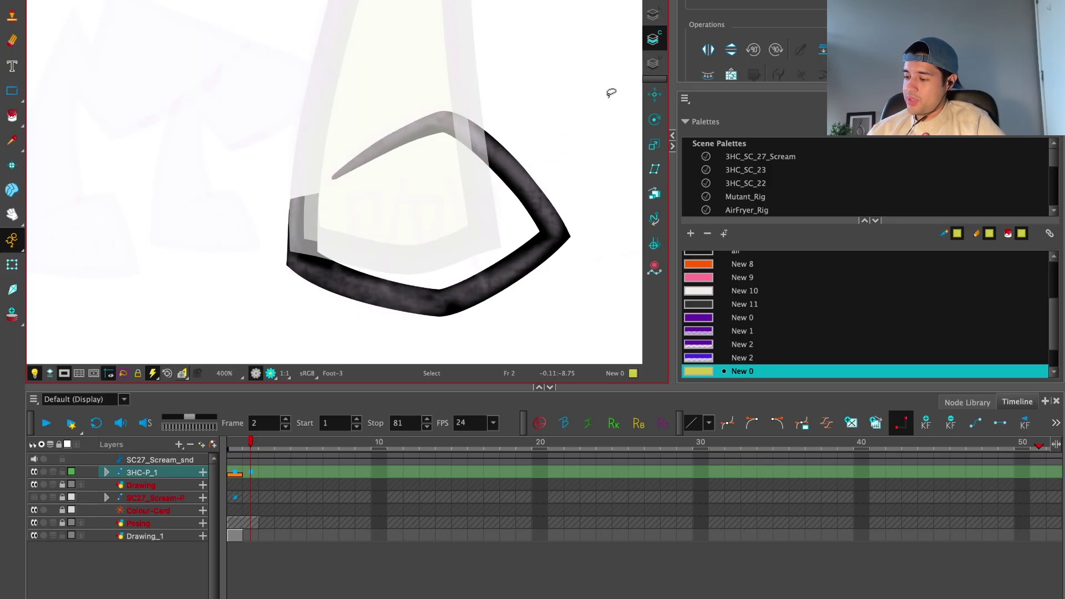
# Step: Close the gap in the rear left foot's colour art outline and paint the shape with the yellow-green New 0 colour
pyautogui.click(51, 372)
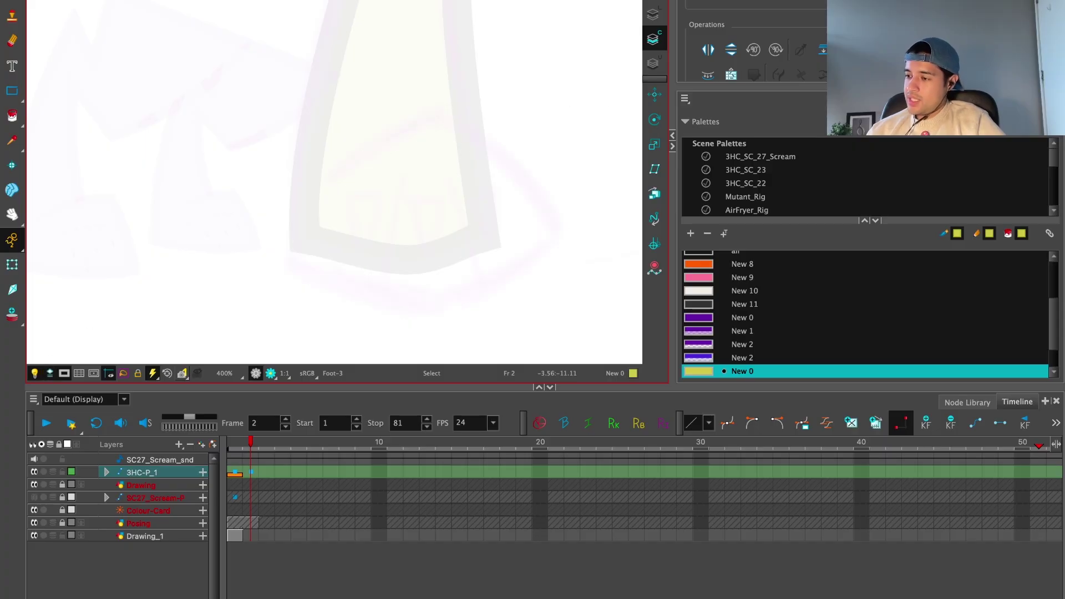
pyautogui.moveTo(337, 175); pyautogui.dragTo(305, 195)
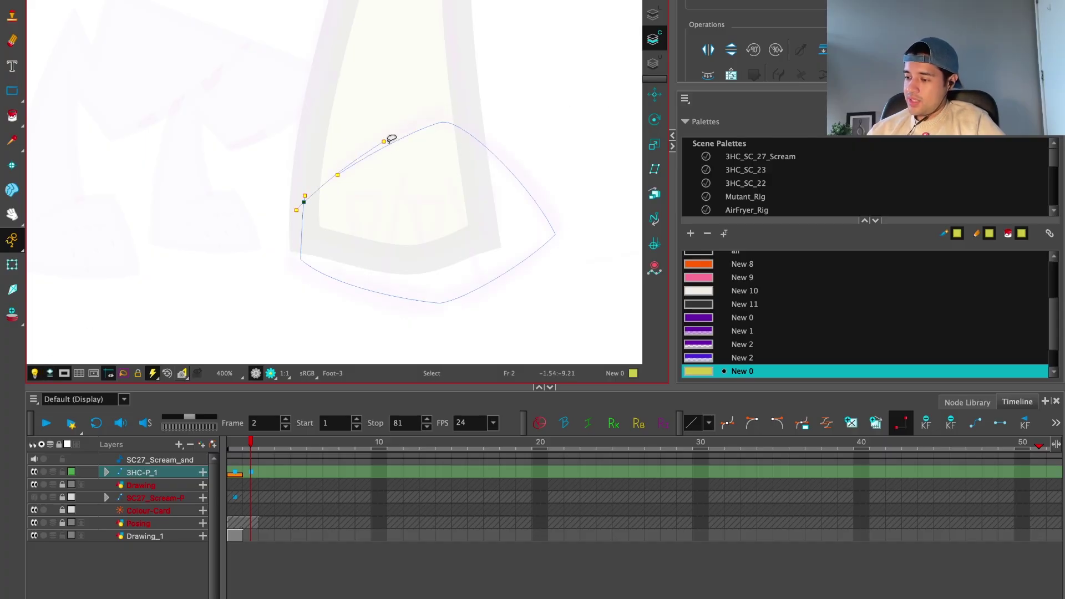
pyautogui.hotkey('alt', 'i')
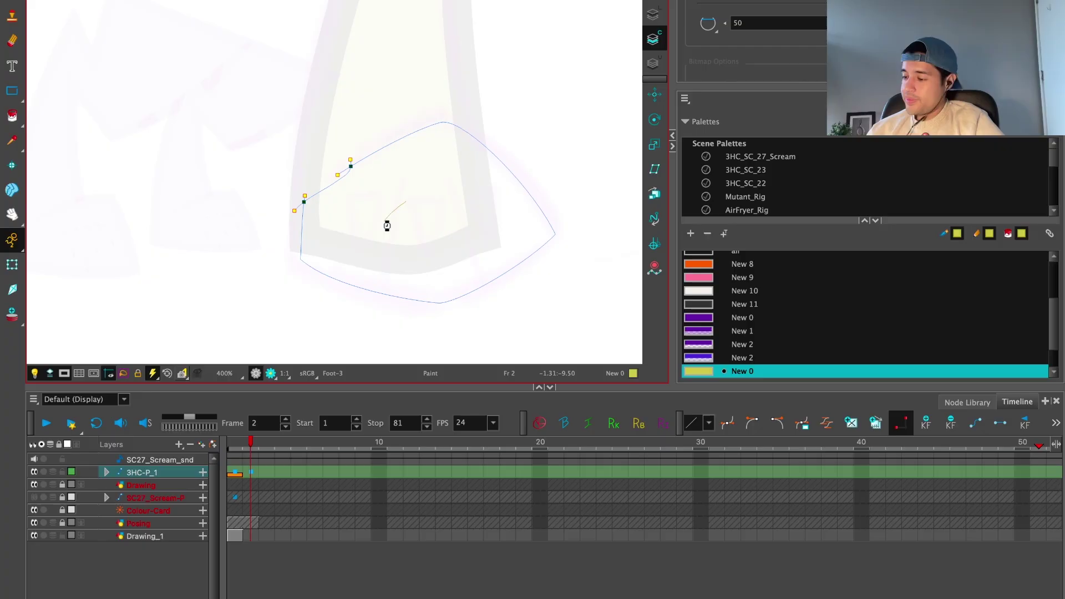
pyautogui.click(387, 226)
pyautogui.hotkey('shift', 't')
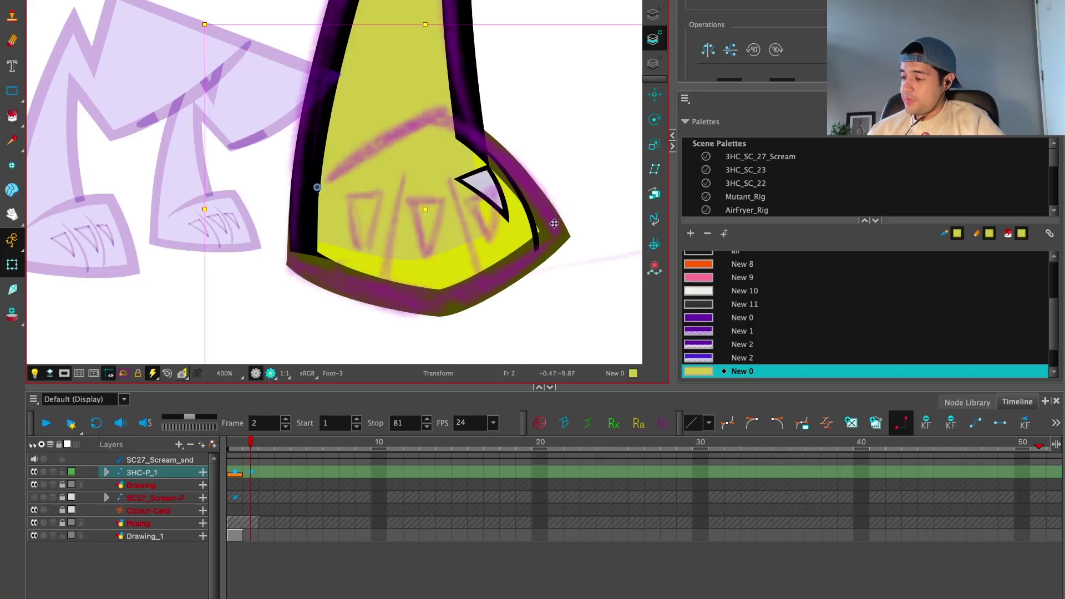
pyautogui.scroll(2, 568, 230)
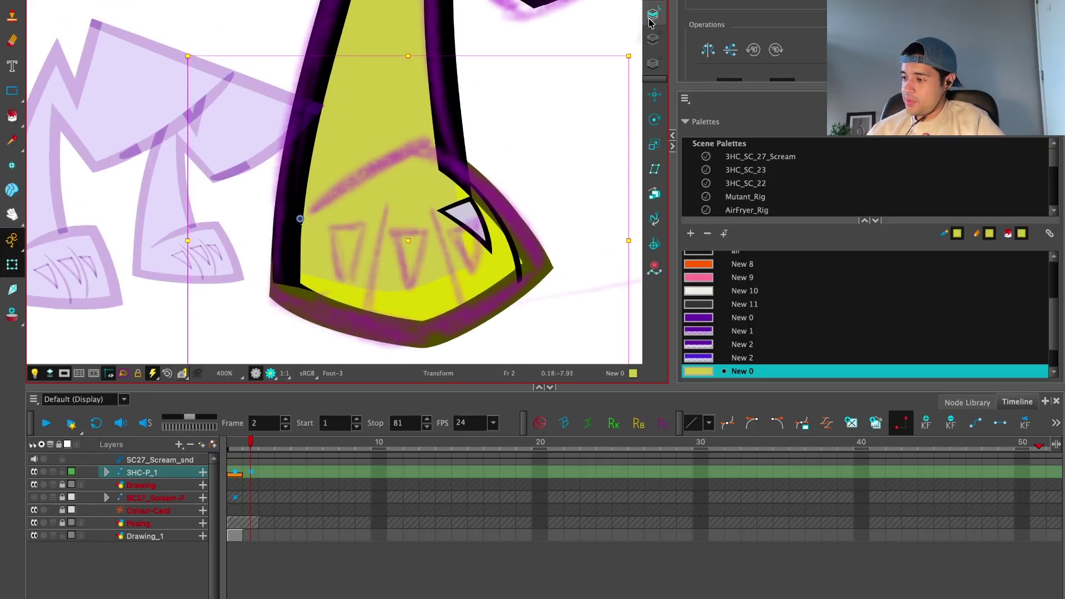
# Step: Place the rear left foot's outline on the overlay art, cut it near the right corner and delete the lower part
pyautogui.hotkey('alt', 's')
pyautogui.click(503, 195)
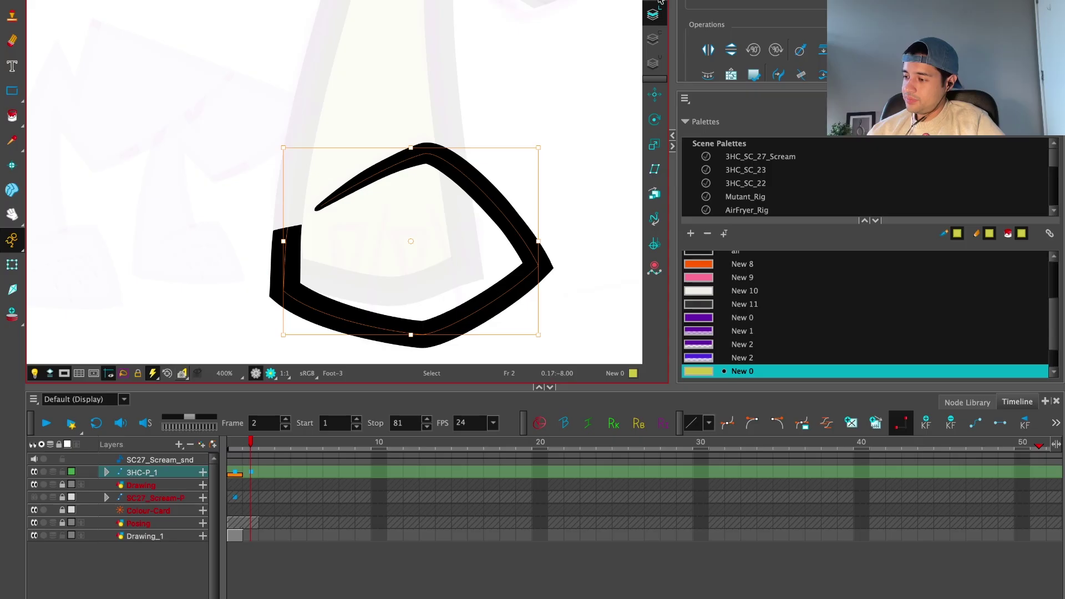
pyautogui.click(519, 167)
pyautogui.moveTo(529, 215); pyautogui.dragTo(551, 231)
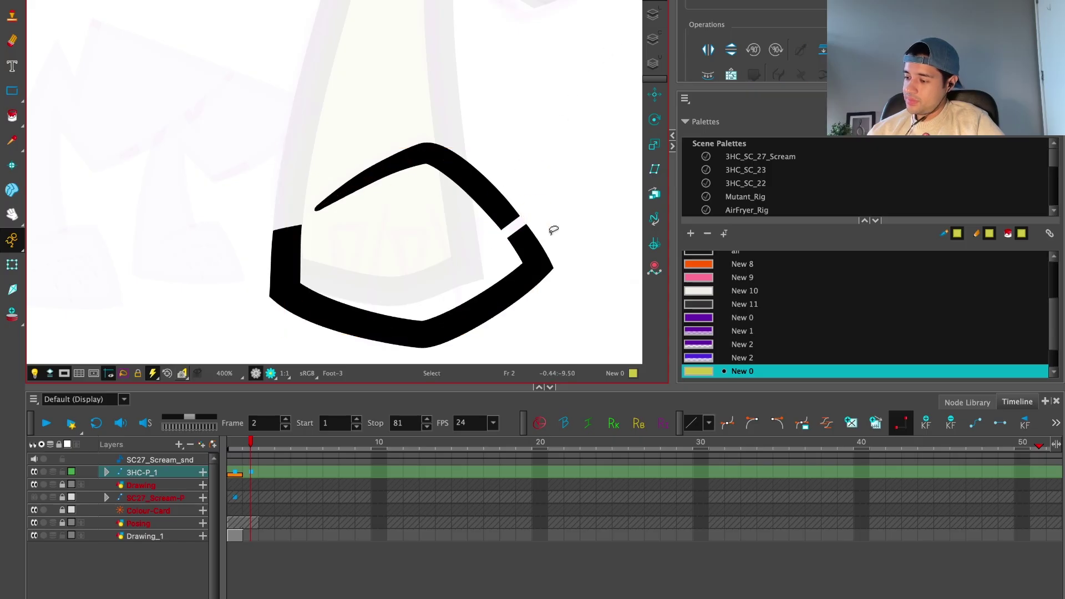
pyautogui.hotkey('alt', 's')
pyautogui.click(527, 246)
pyautogui.press('Delete')
pyautogui.hotkey('shift', 't')
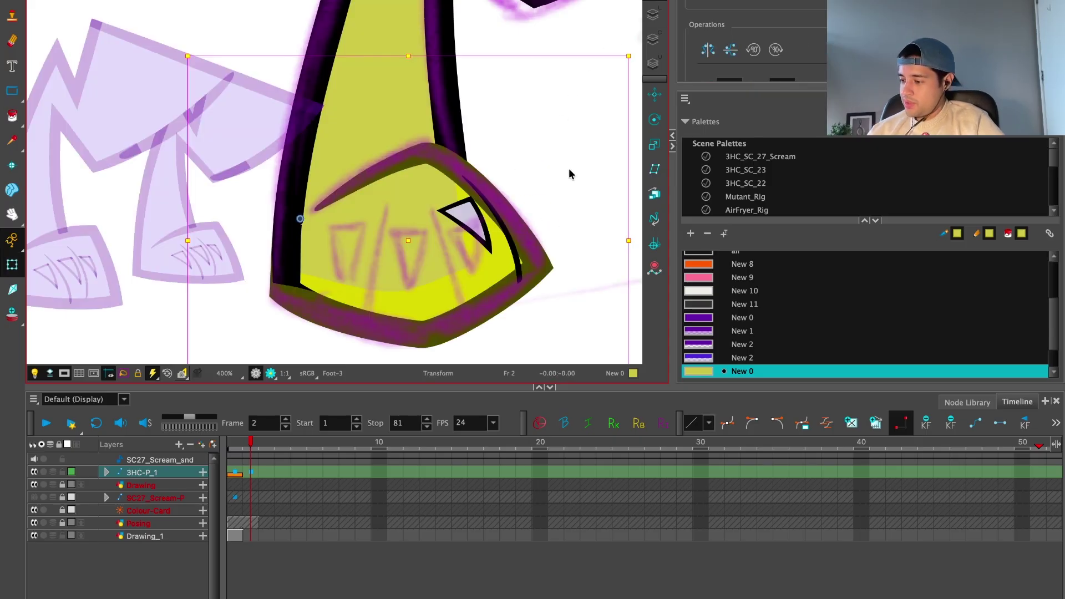
# Step: Move the nails onto the rear left foot over the rough's claws and duplicate their drawing
pyautogui.press('1')
pyautogui.press('1')
pyautogui.press('1')
pyautogui.press('1')
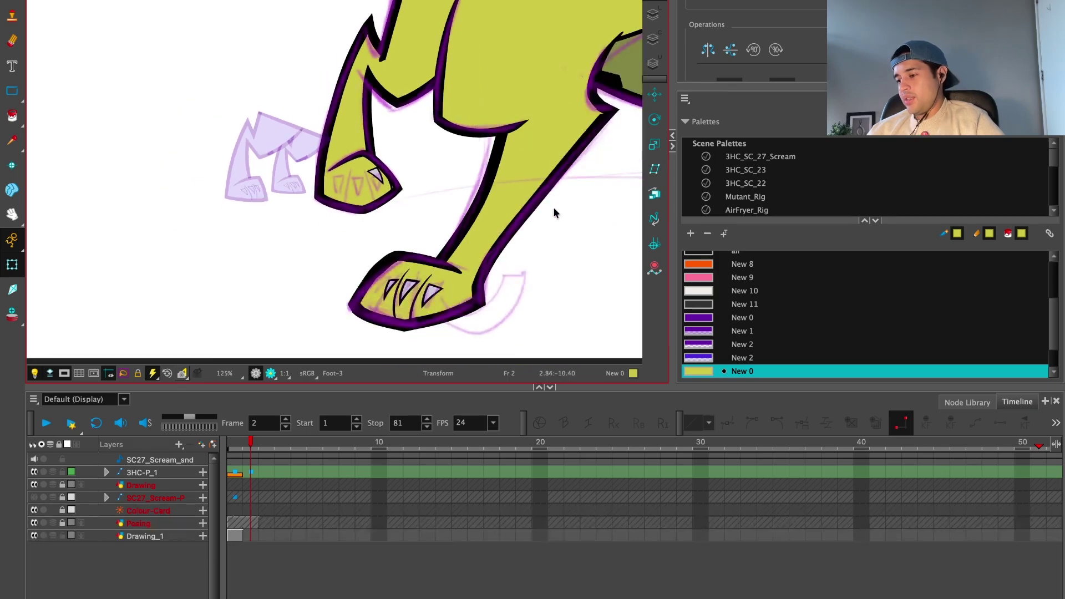
pyautogui.press('2')
pyautogui.press('2')
pyautogui.press('2')
pyautogui.click(480, 215)
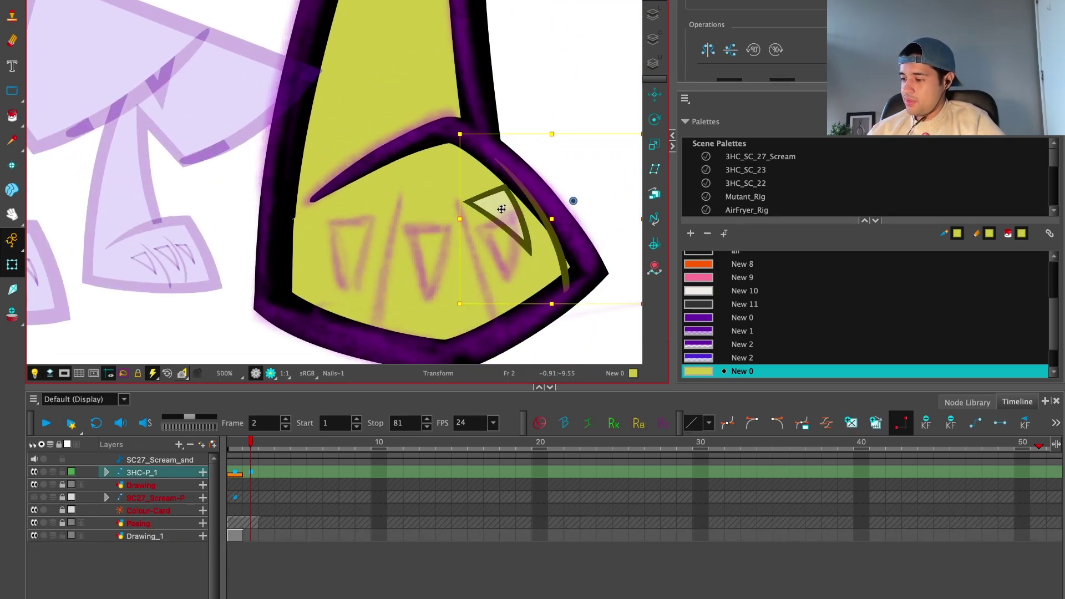
pyautogui.hotkey('ctrl', 'z')
pyautogui.hotkey('ctrl', 'z')
pyautogui.hotkey('ctrl', 'z')
pyautogui.hotkey('ctrl', 'z')
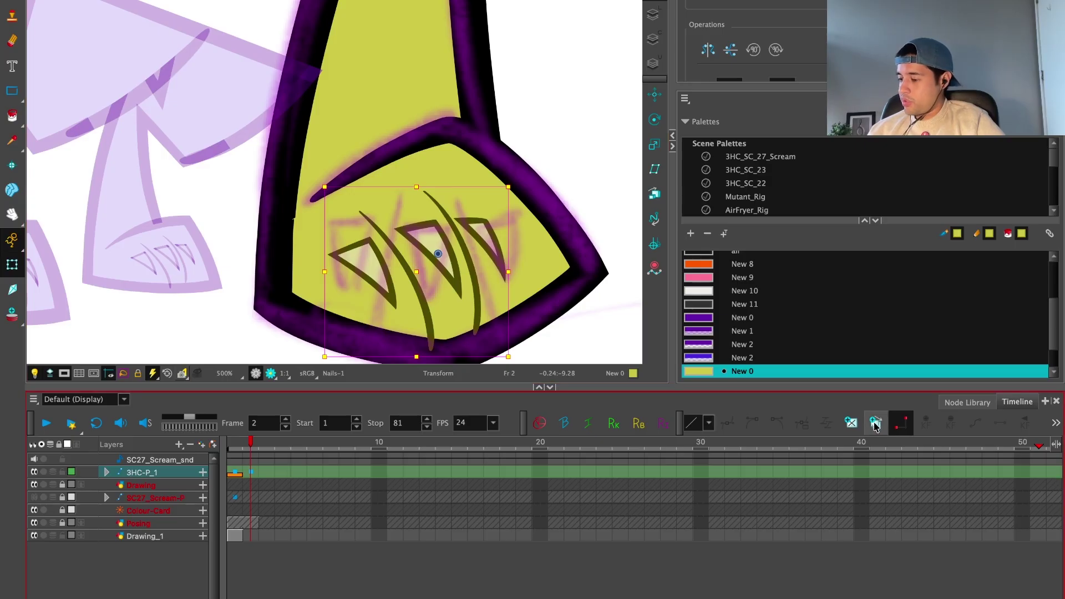
pyautogui.hotkey('alt', 's')
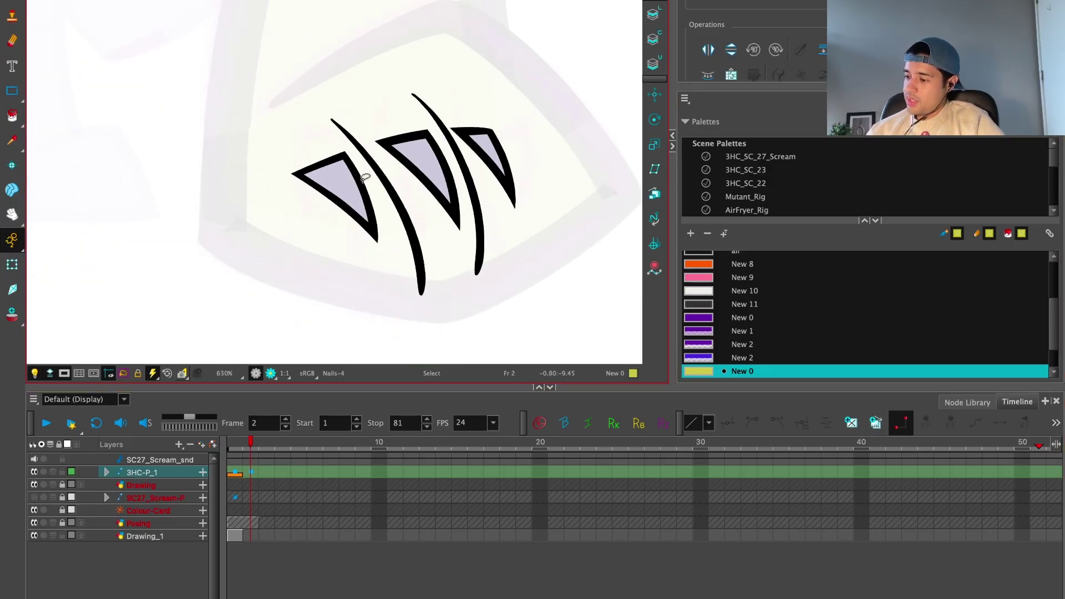
# Step: Select all nail and toe-line art in the duplicated drawing, then shift and slightly narrow it to fit the rear left foot's rough
pyautogui.hscroll(3, 493, 235)
pyautogui.moveTo(488, 267); pyautogui.dragTo(302, 283)
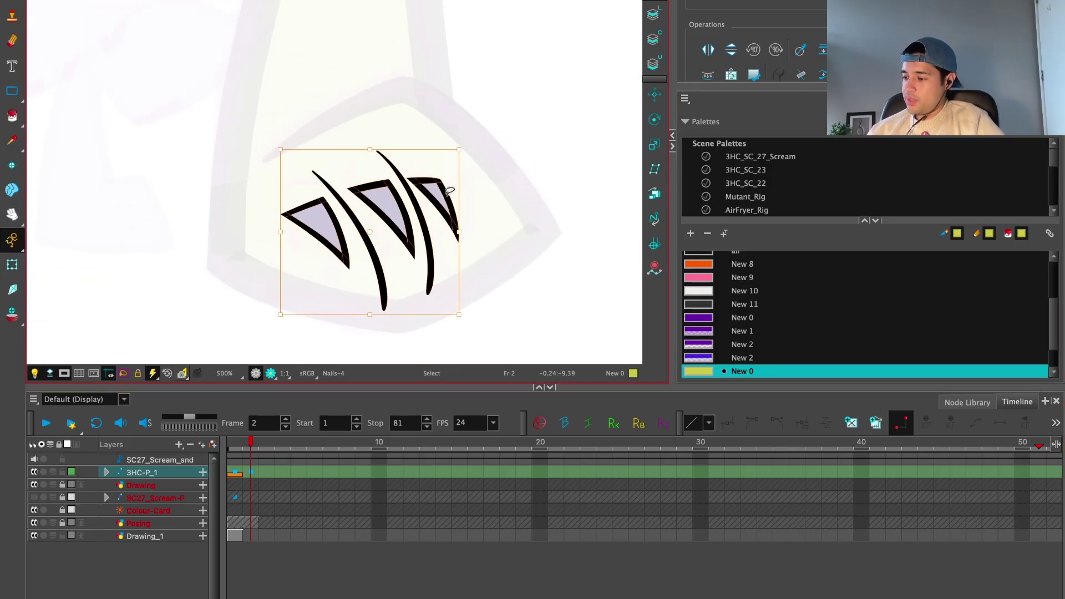
pyautogui.moveTo(374, 194); pyautogui.dragTo(438, 186)
pyautogui.click(34, 374)
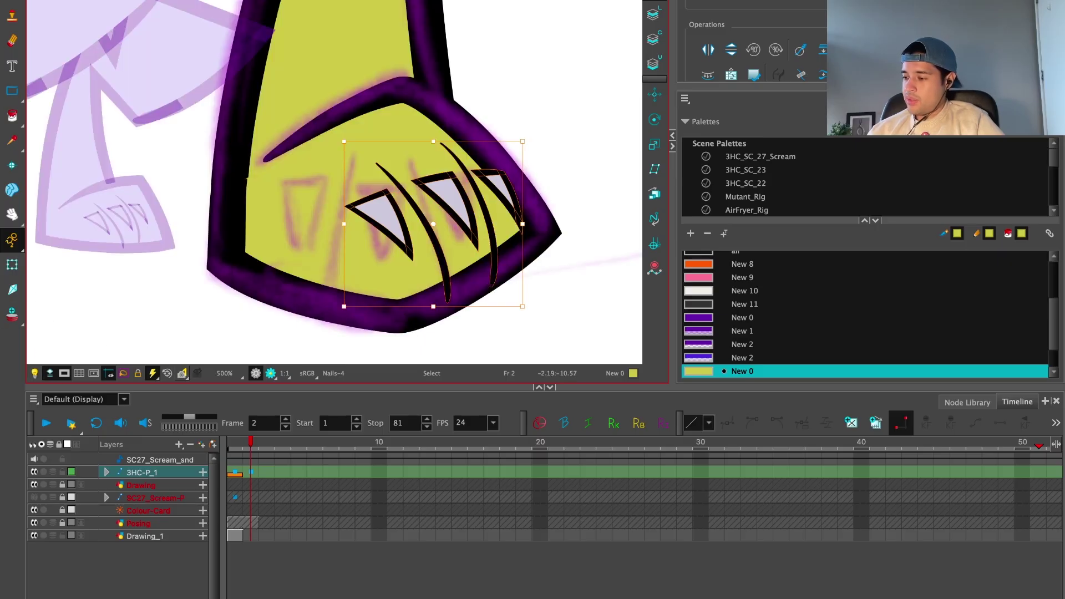
pyautogui.moveTo(538, 146); pyautogui.dragTo(464, 205)
pyautogui.moveTo(481, 148); pyautogui.dragTo(469, 145)
pyautogui.moveTo(455, 202); pyautogui.dragTo(446, 203)
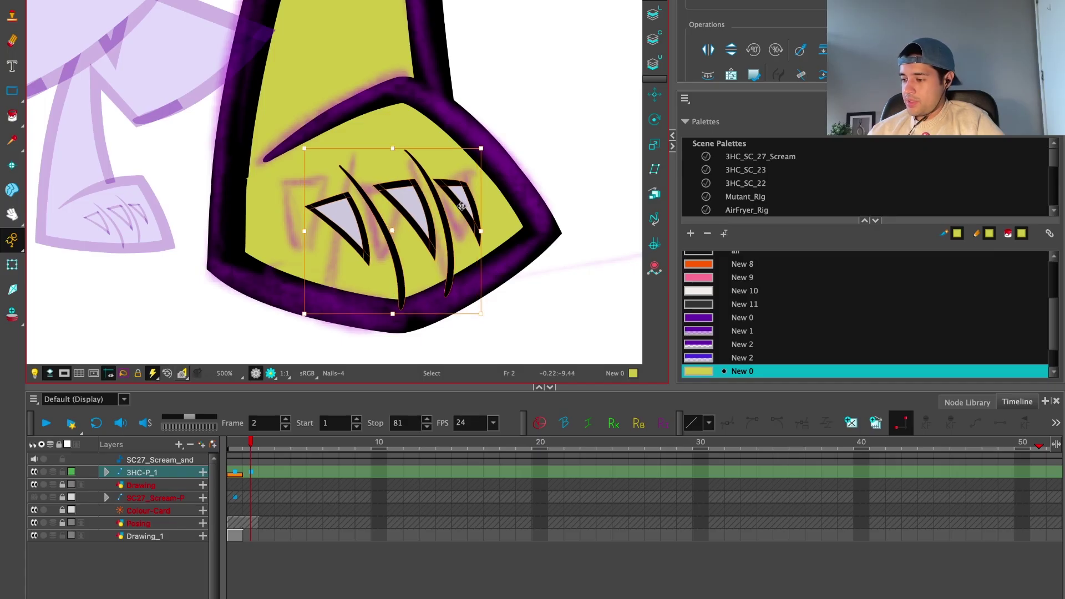
pyautogui.click(544, 155)
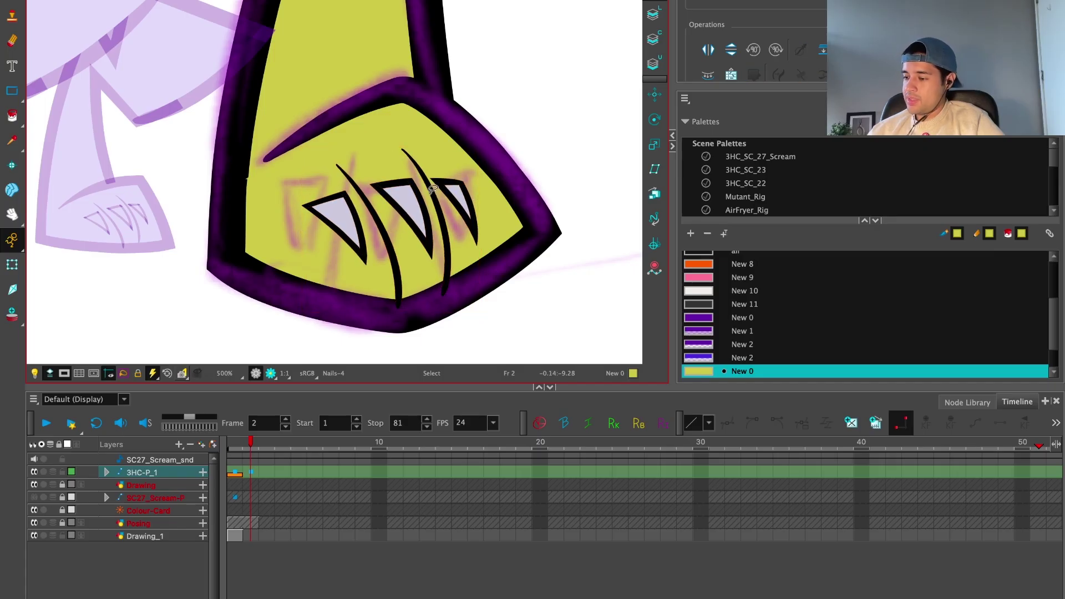
# Step: Flip the leftmost nail horizontally, then move, skew and narrow it to match the rough's first claw
pyautogui.click(320, 190)
pyautogui.click(513, 89)
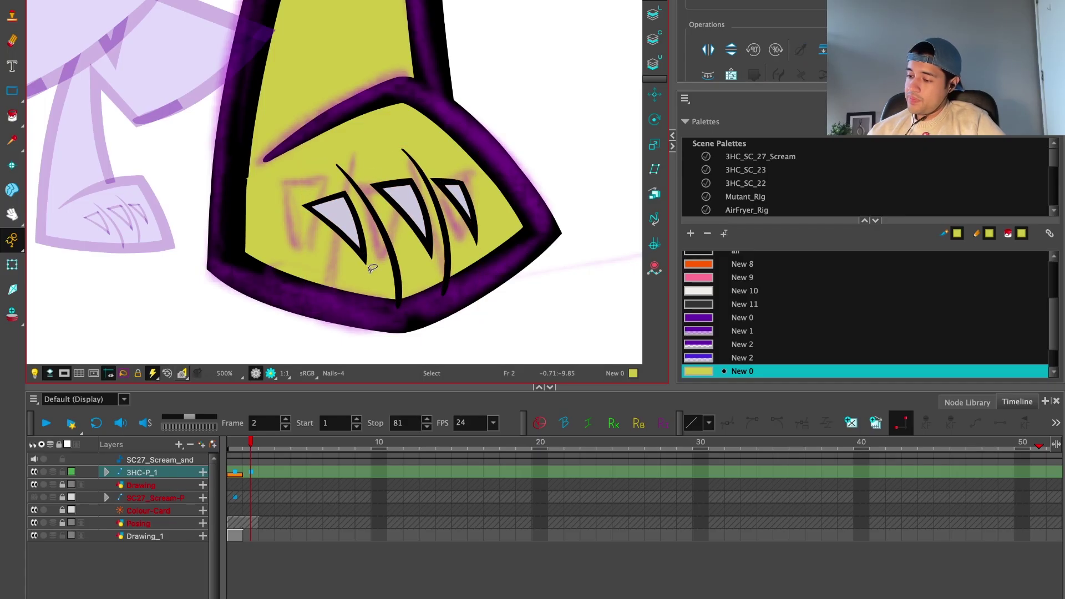
pyautogui.moveTo(373, 268)
pyautogui.mouseDown()
pyautogui.moveTo(438, 205)
pyautogui.moveTo(381, 223)
pyautogui.mouseUp()
pyautogui.hotkey('ctrl', 'z')
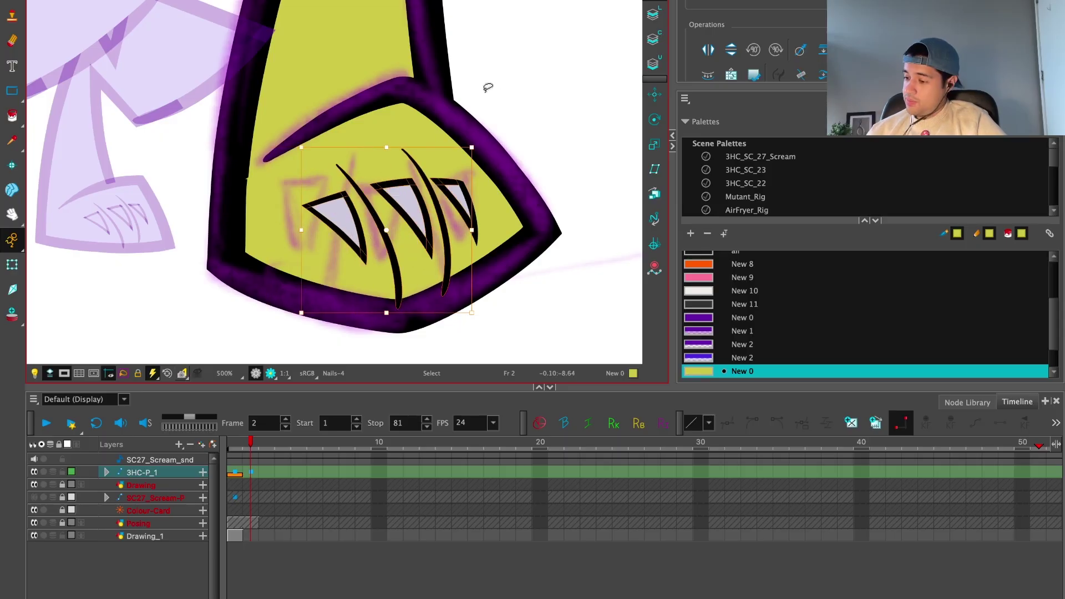
pyautogui.moveTo(367, 265)
pyautogui.mouseDown()
pyautogui.moveTo(319, 180)
pyautogui.moveTo(270, 180)
pyautogui.mouseUp()
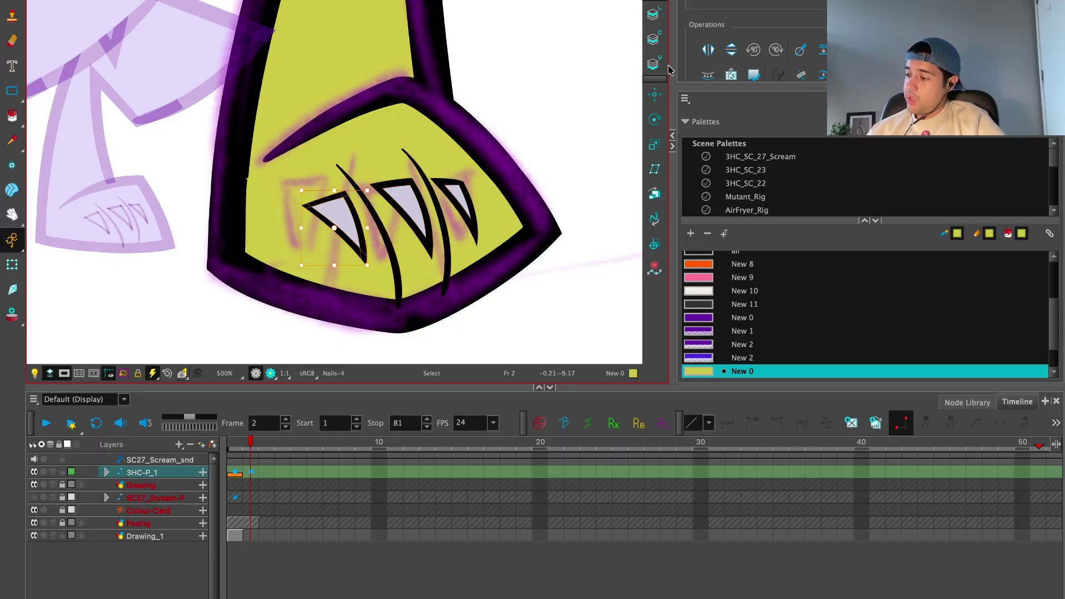
pyautogui.click(709, 50)
pyautogui.moveTo(341, 203); pyautogui.dragTo(321, 187)
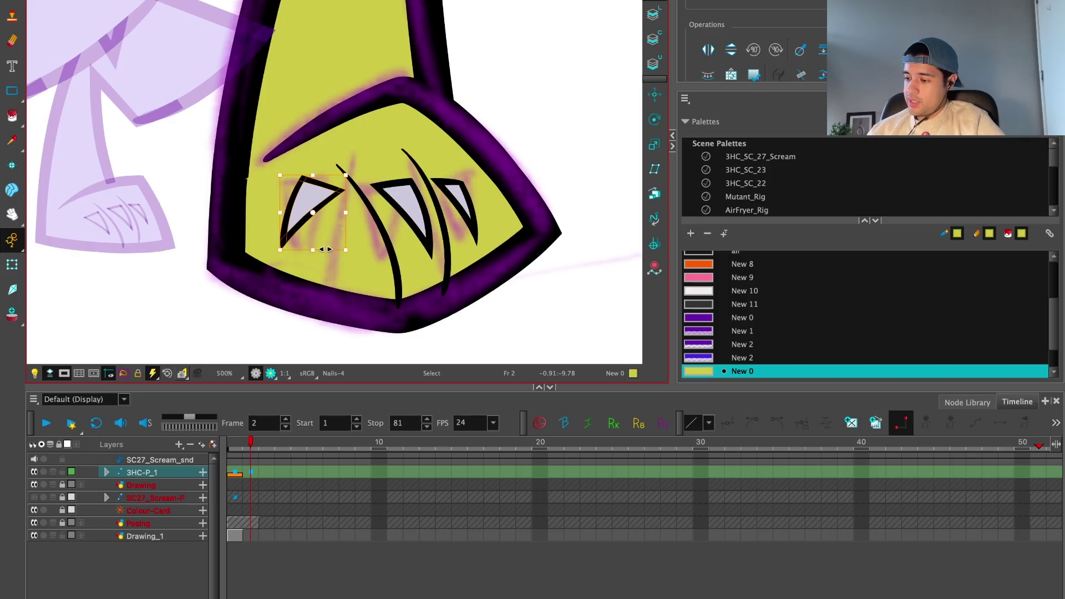
pyautogui.moveTo(325, 250); pyautogui.dragTo(334, 250)
pyautogui.moveTo(356, 168); pyautogui.dragTo(334, 187)
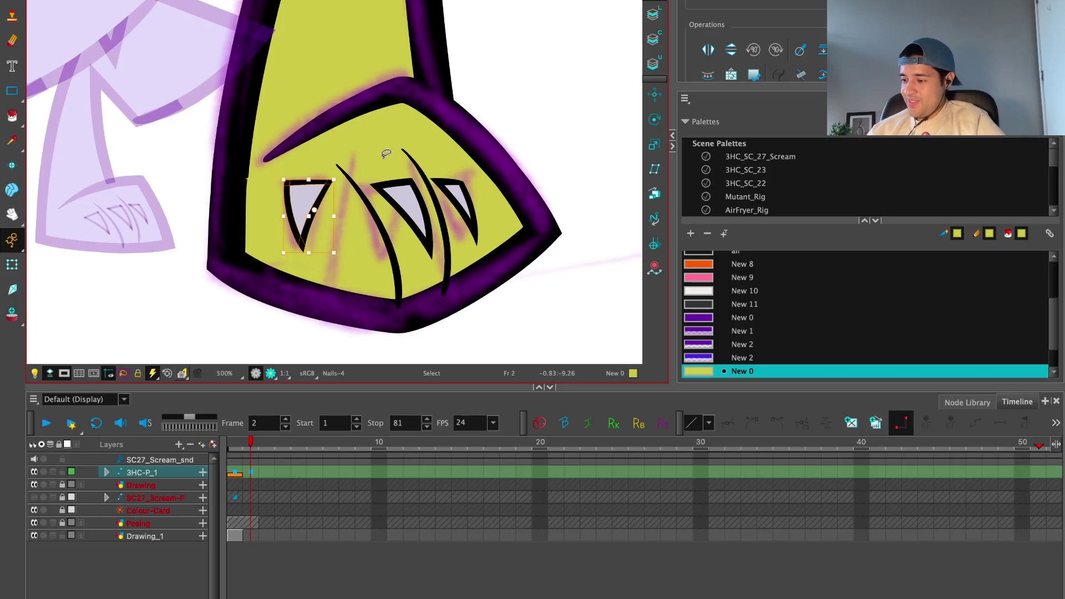
# Step: Flip the middle nail horizontally and skew it into place over the rough's middle claw
pyautogui.click(403, 195)
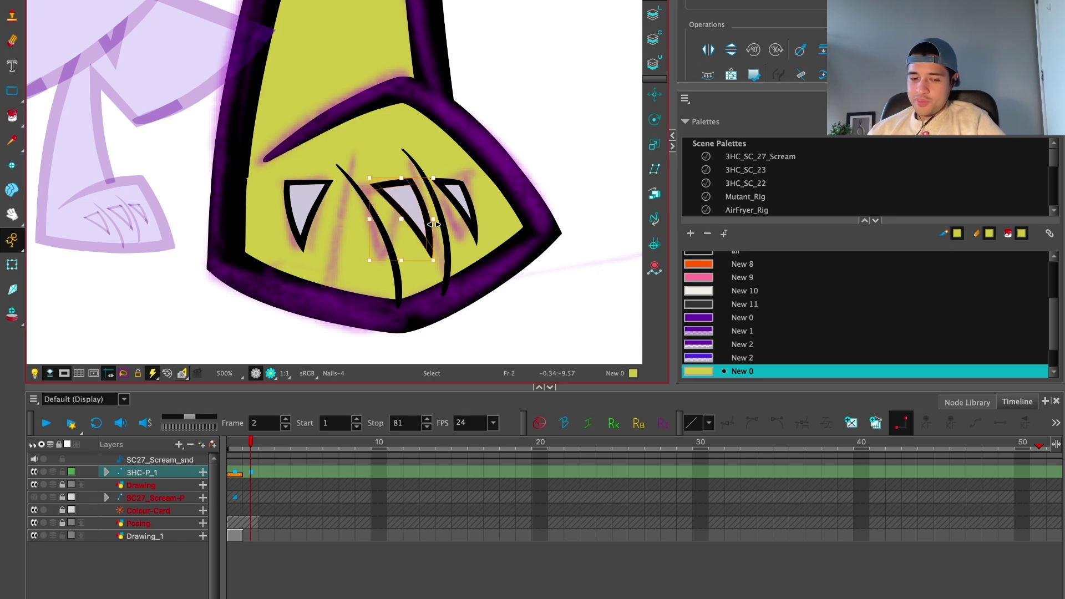
pyautogui.moveTo(435, 224); pyautogui.dragTo(425, 224)
pyautogui.press('2')
pyautogui.moveTo(403, 184); pyautogui.dragTo(410, 185)
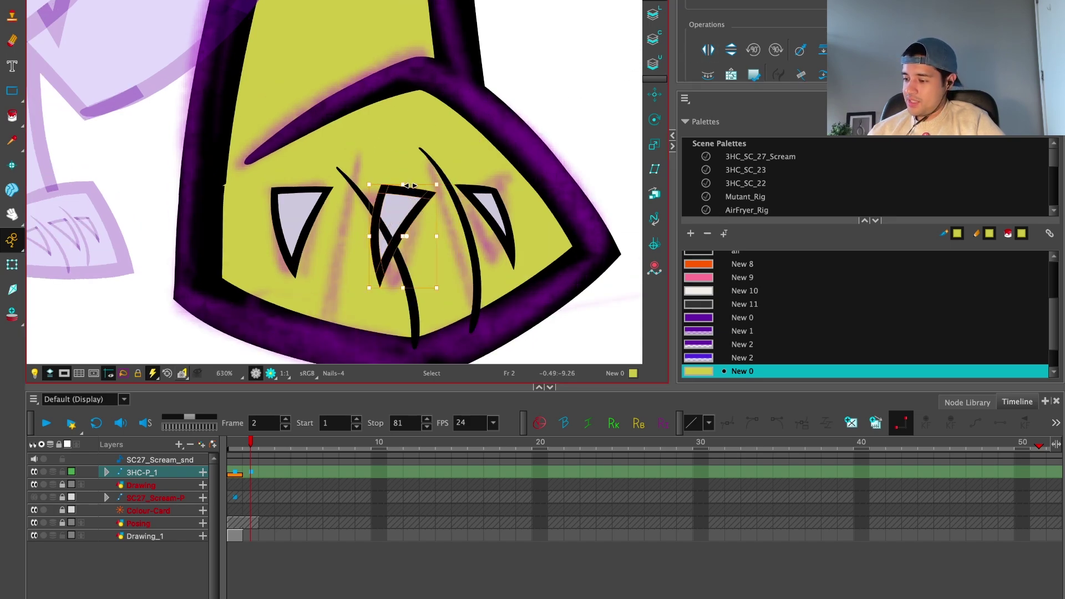
pyautogui.moveTo(423, 288); pyautogui.dragTo(434, 290)
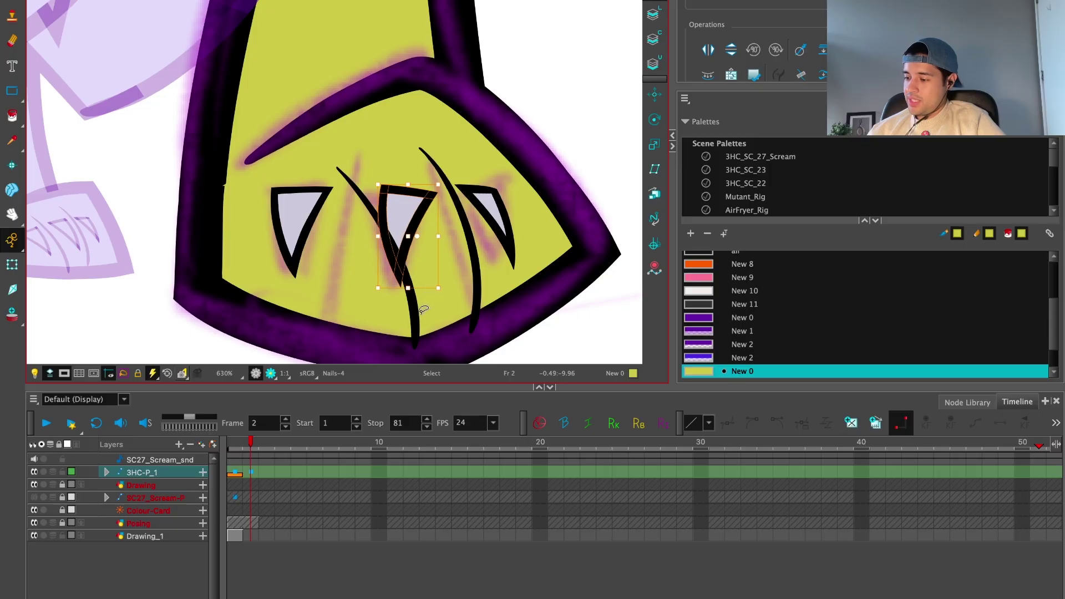
# Step: Flip the first toe line horizontally, then reposition and lengthen both toe lines past the foot's lower edge along the rough
pyautogui.click(417, 306)
pyautogui.press('4')
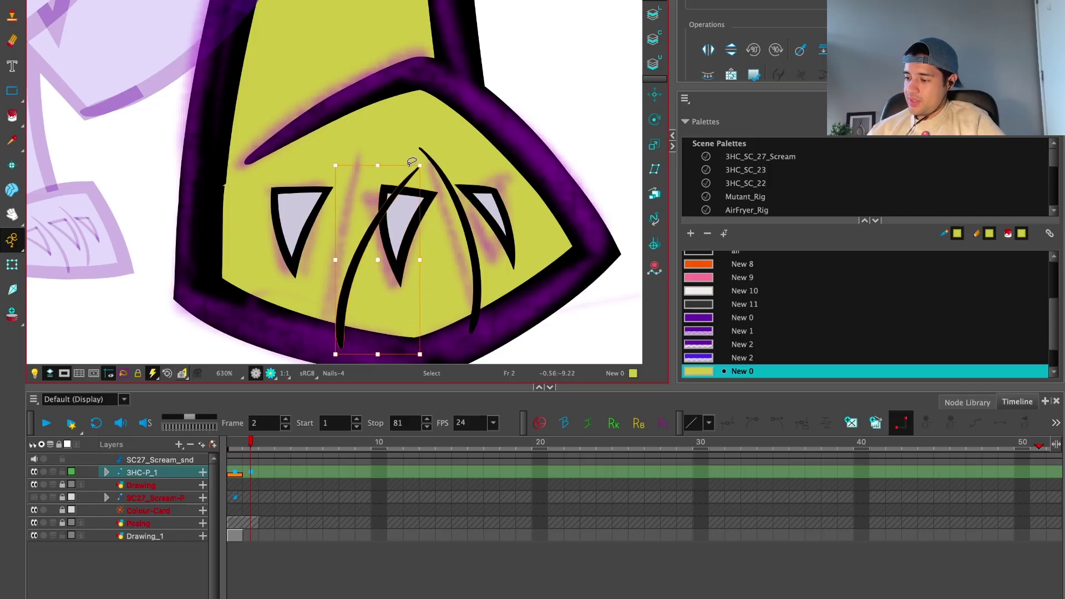
pyautogui.moveTo(411, 161)
pyautogui.mouseDown()
pyautogui.moveTo(359, 144)
pyautogui.moveTo(370, 159)
pyautogui.moveTo(355, 167)
pyautogui.moveTo(352, 189)
pyautogui.mouseUp()
pyautogui.scroll(-3, 357, 313)
pyautogui.moveTo(357, 304); pyautogui.dragTo(355, 326)
pyautogui.scroll(-2, 551, 225)
pyautogui.moveTo(551, 226)
pyautogui.mouseDown()
pyautogui.moveTo(475, 280)
pyautogui.moveTo(345, 267)
pyautogui.moveTo(357, 331)
pyautogui.moveTo(349, 348)
pyautogui.mouseUp()
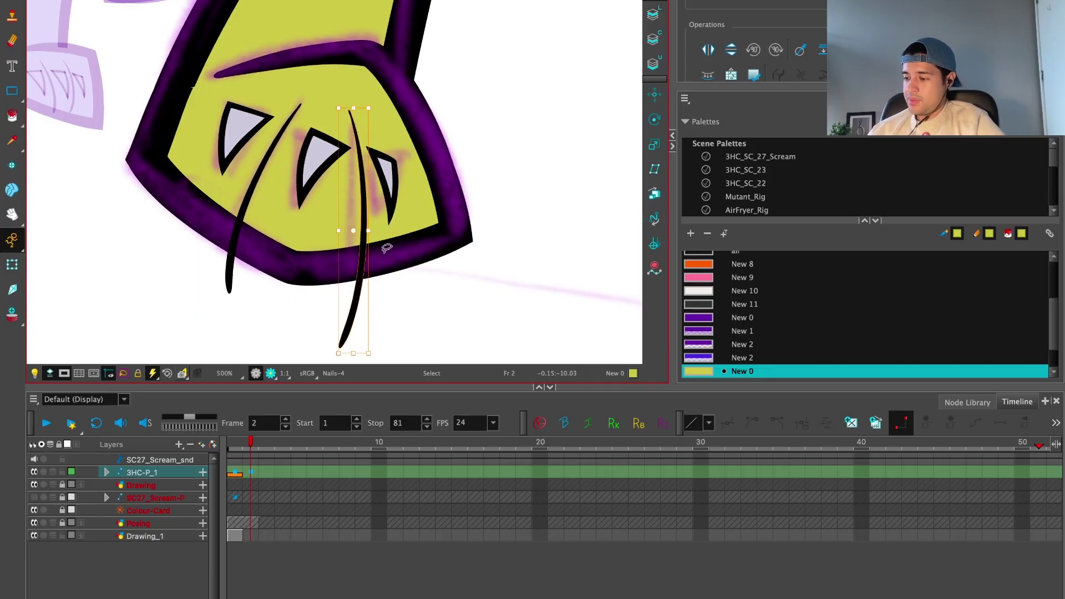
pyautogui.moveTo(387, 248); pyautogui.dragTo(446, 236)
# Step: Select the middle nail on the rear left foot and refine its placement against the rough
pyautogui.press('2')
pyautogui.press('2')
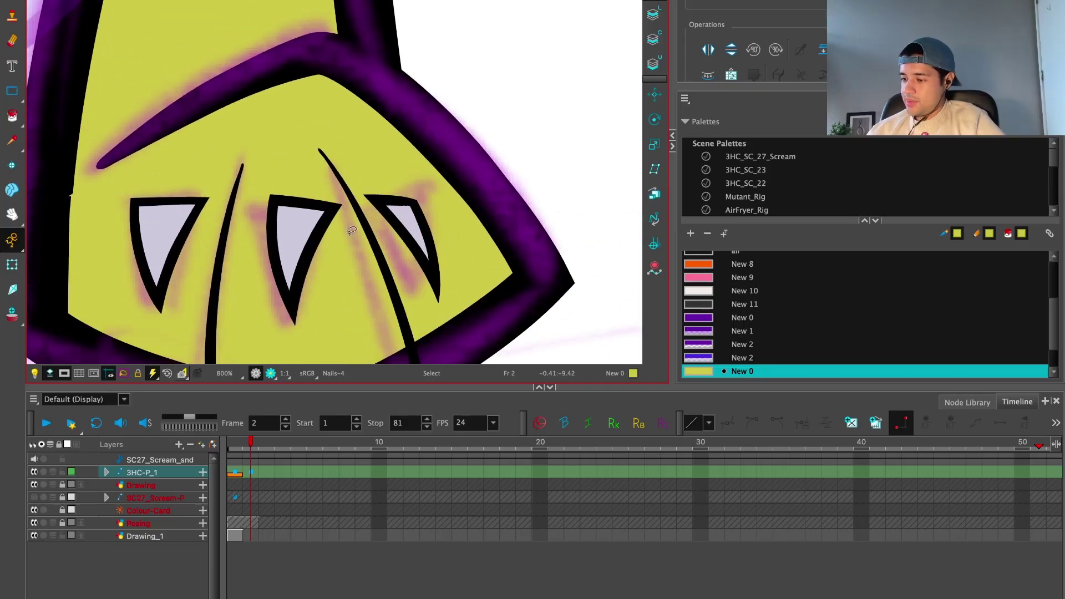
pyautogui.click(294, 326)
pyautogui.moveTo(327, 295); pyautogui.dragTo(357, 257)
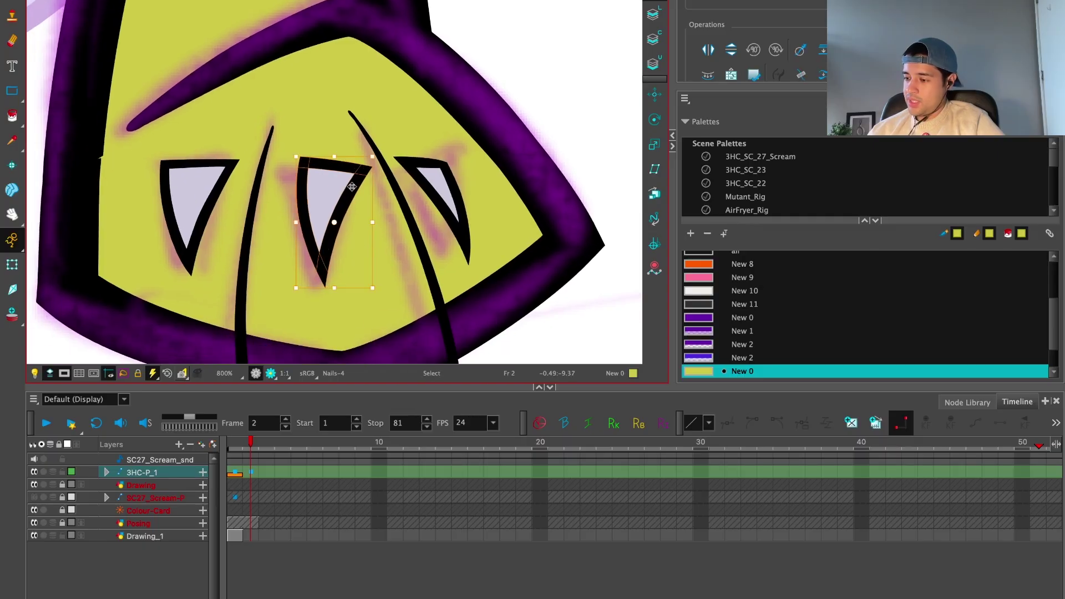
# Step: Straighten the middle nail of the raised paw, and move and rotate the nail nearest the paw's outer corner upward
pyautogui.moveTo(352, 187); pyautogui.dragTo(347, 189)
pyautogui.moveTo(354, 289); pyautogui.dragTo(364, 289)
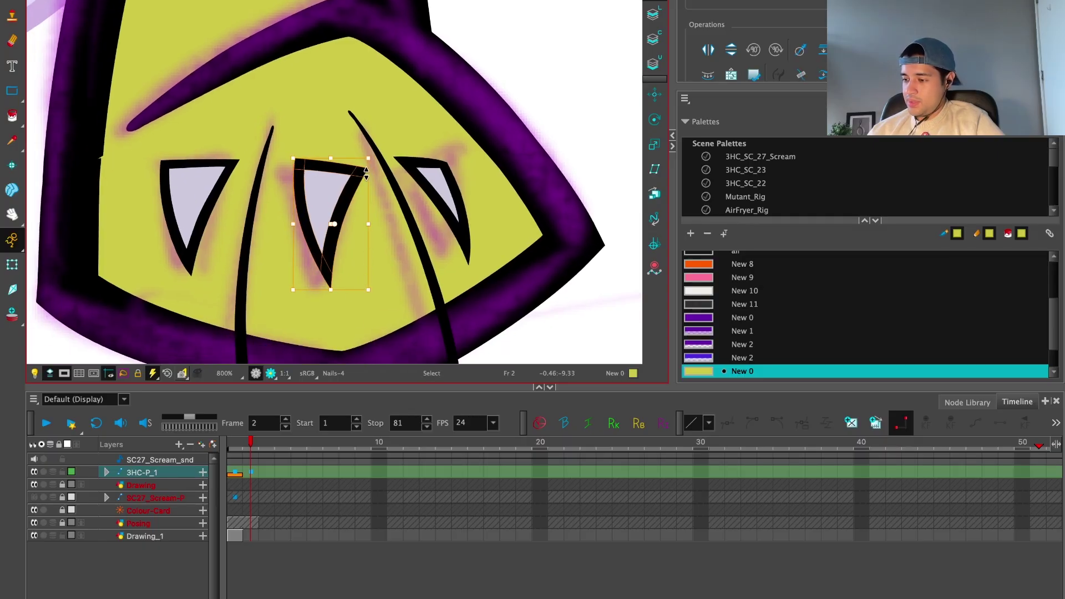
pyautogui.moveTo(365, 173); pyautogui.dragTo(365, 165)
pyautogui.moveTo(469, 226)
pyautogui.mouseDown()
pyautogui.moveTo(468, 152)
pyautogui.moveTo(472, 171)
pyautogui.mouseUp()
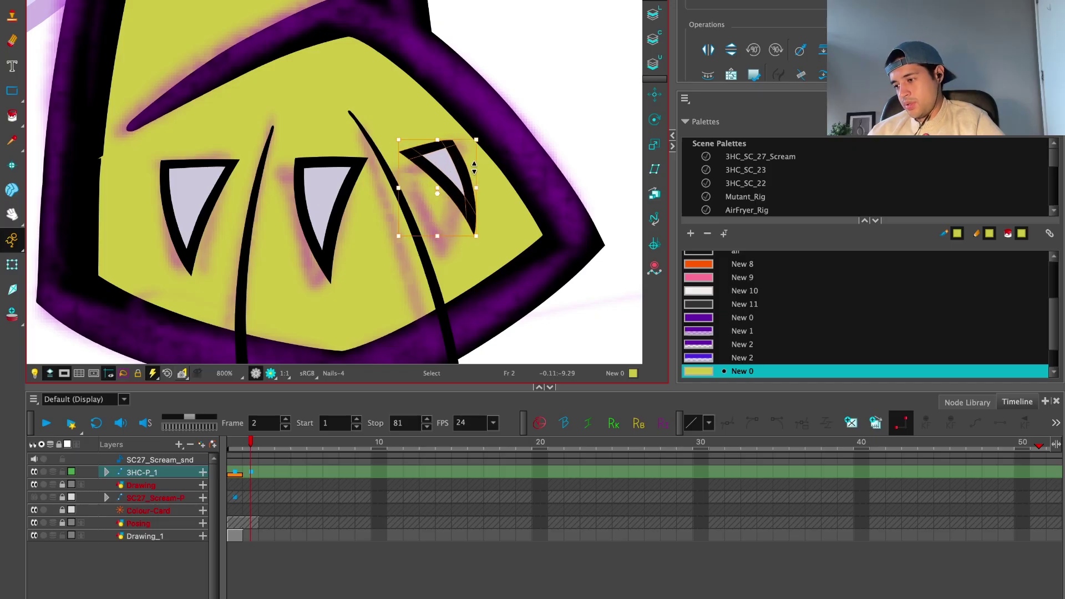
pyautogui.press('Escape')
pyautogui.press('1')
pyautogui.press('1')
pyautogui.press('1')
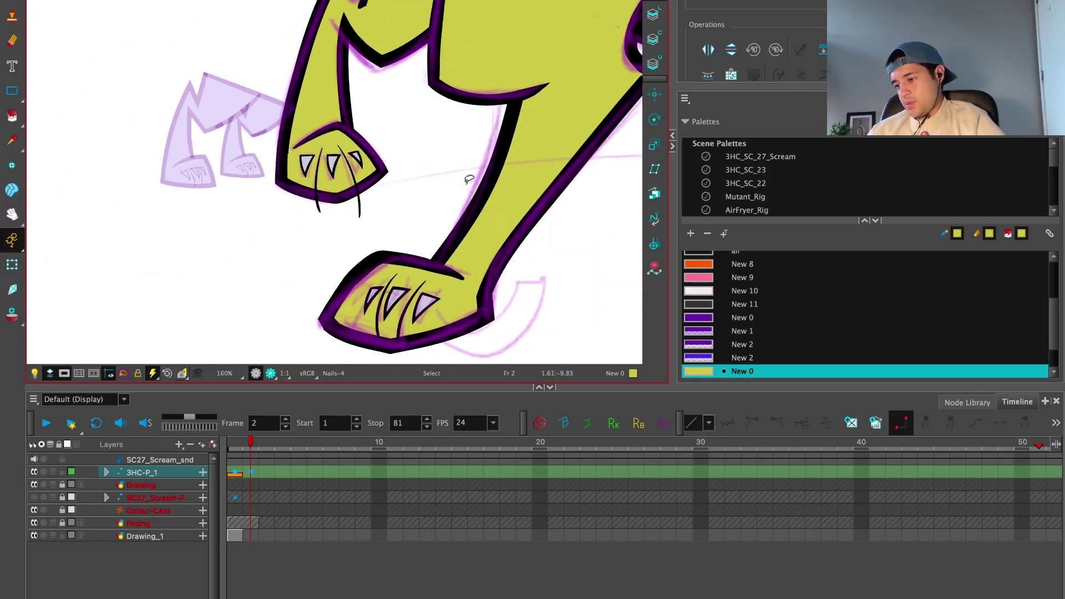
# Step: Return to the middle nail of the raised paw and turn on the light table to dim the surrounding artwork
pyautogui.press('2')
pyautogui.press('2')
pyautogui.press('2')
pyautogui.press('2')
pyautogui.click(353, 262)
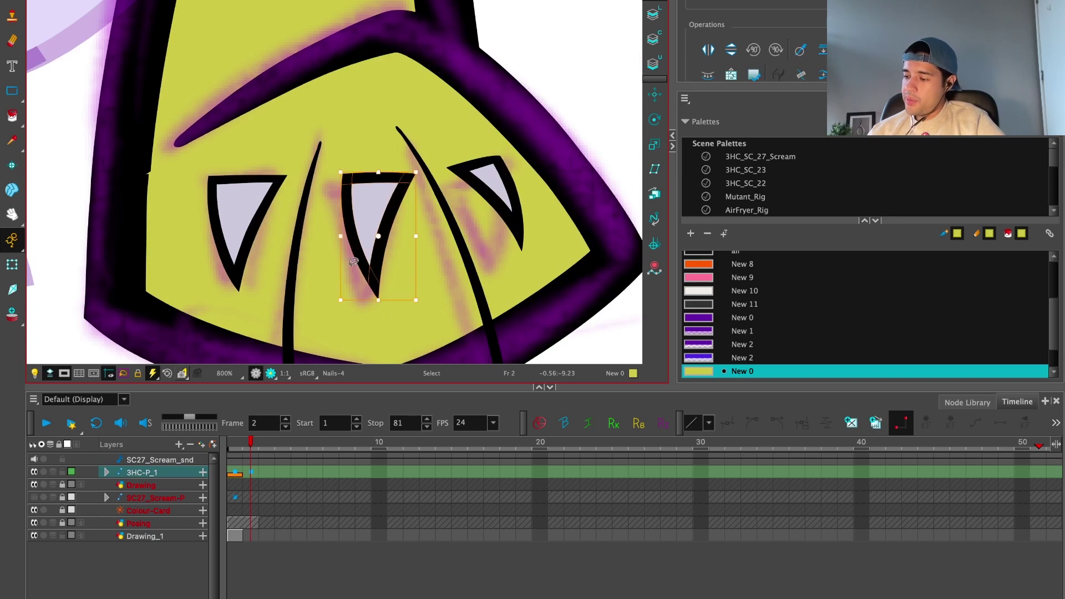
pyautogui.press('2')
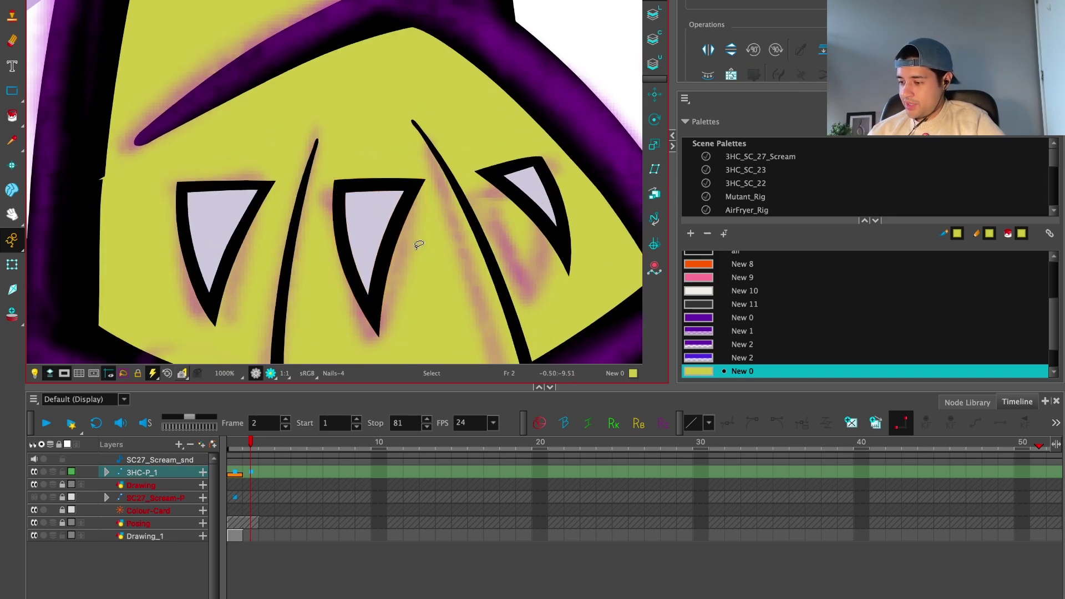
pyautogui.click(36, 374)
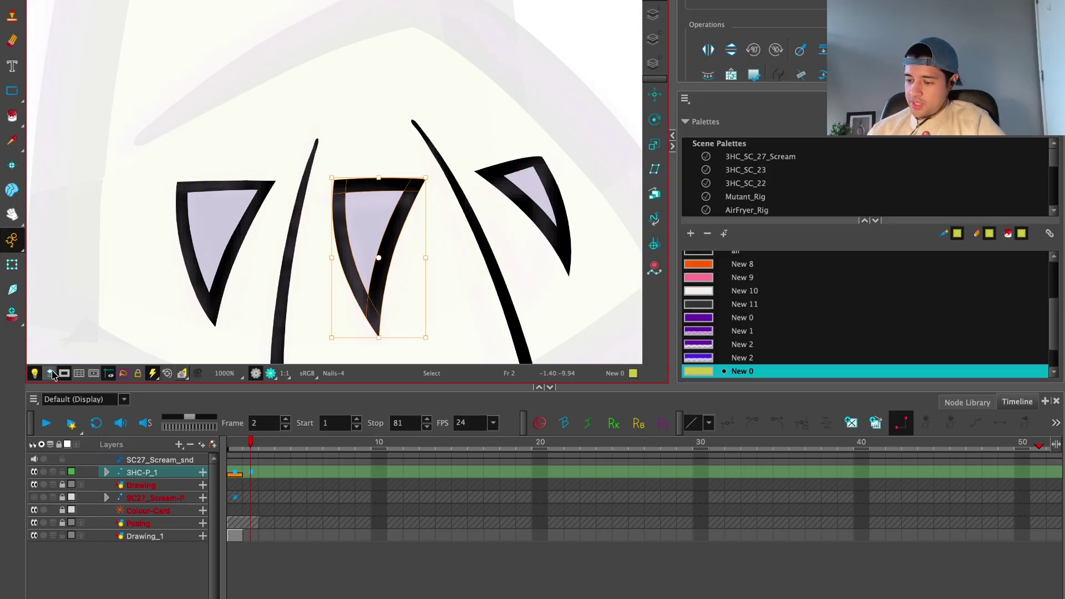
# Step: Cut away the slanted right half of the middle nail and replace it with a mirrored copy of the left half
pyautogui.click(421, 195)
pyautogui.press('2')
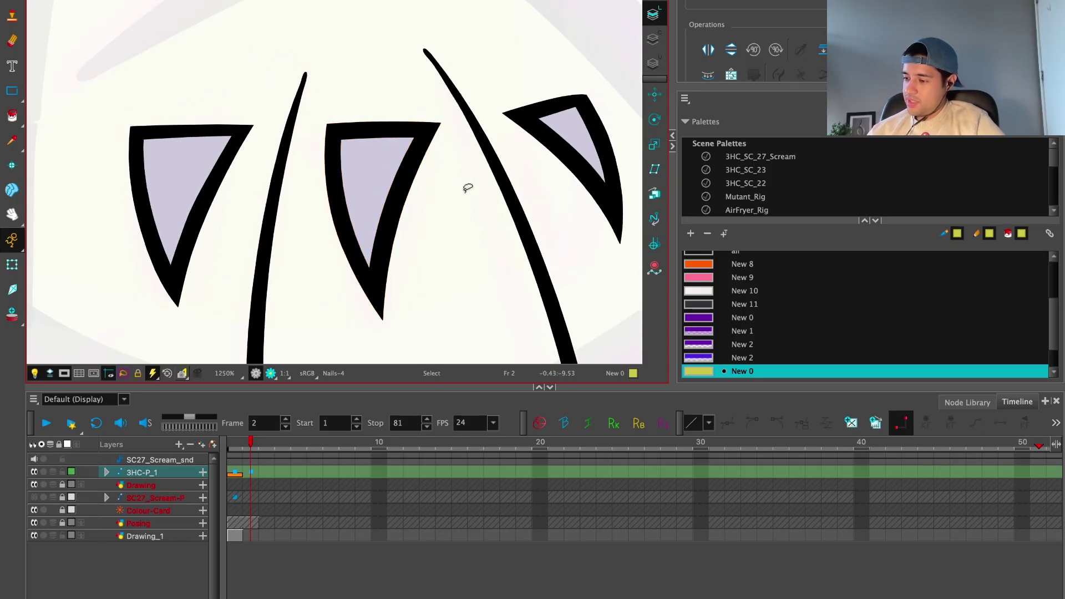
pyautogui.moveTo(467, 187)
pyautogui.mouseDown()
pyautogui.moveTo(380, 219)
pyautogui.moveTo(444, 235)
pyautogui.mouseUp()
pyautogui.press('2')
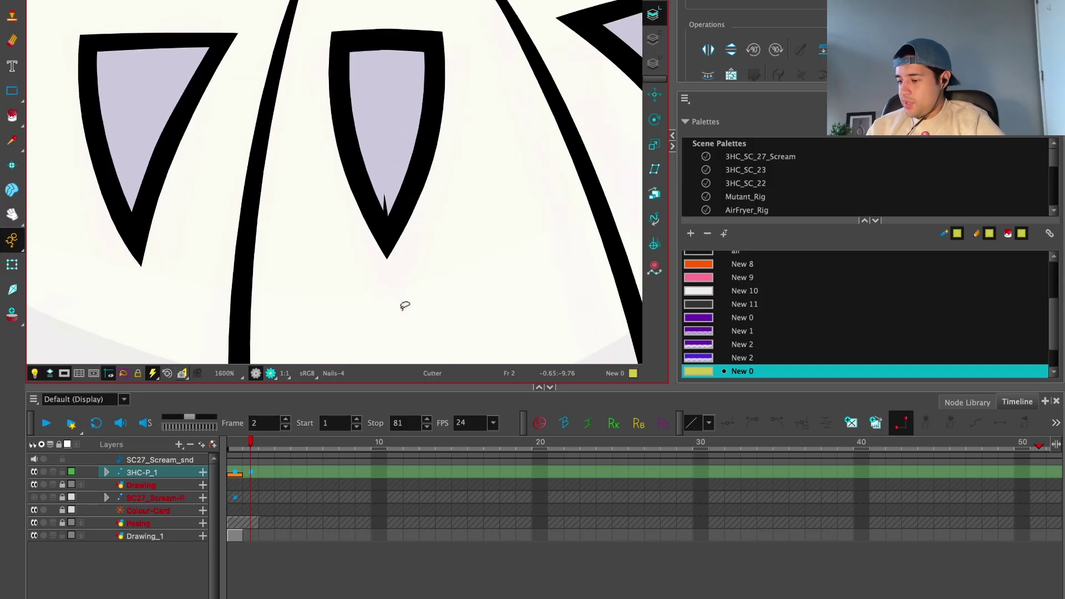
# Step: Examine the seam between the two fill halves at the tip of the middle nail
pyautogui.press('2')
pyautogui.press('2')
pyautogui.click(424, 179)
pyautogui.press('2')
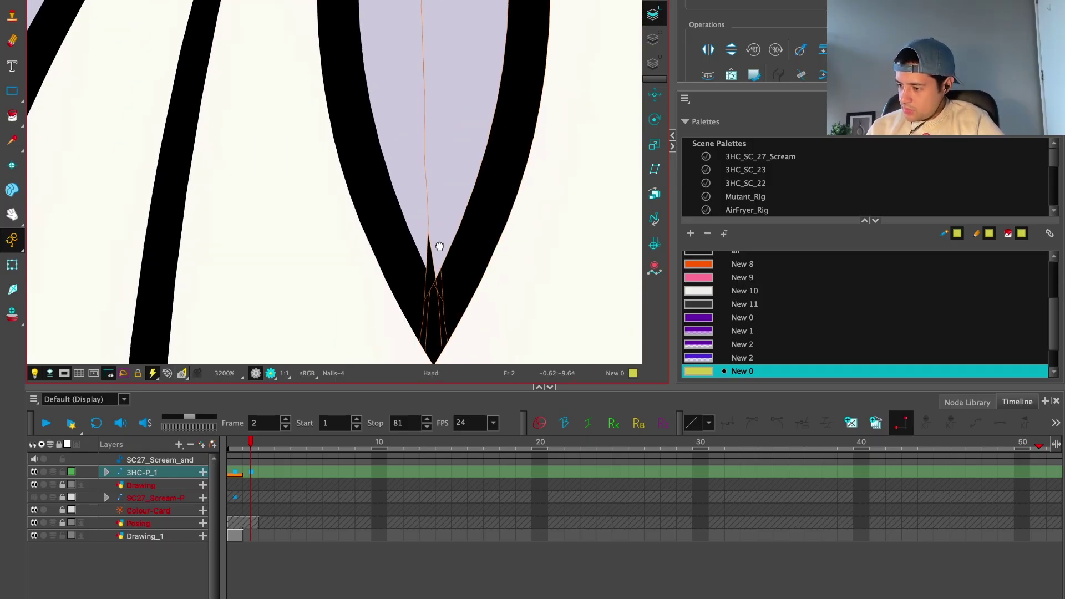
pyautogui.press('2')
pyautogui.press('1')
pyautogui.press('1')
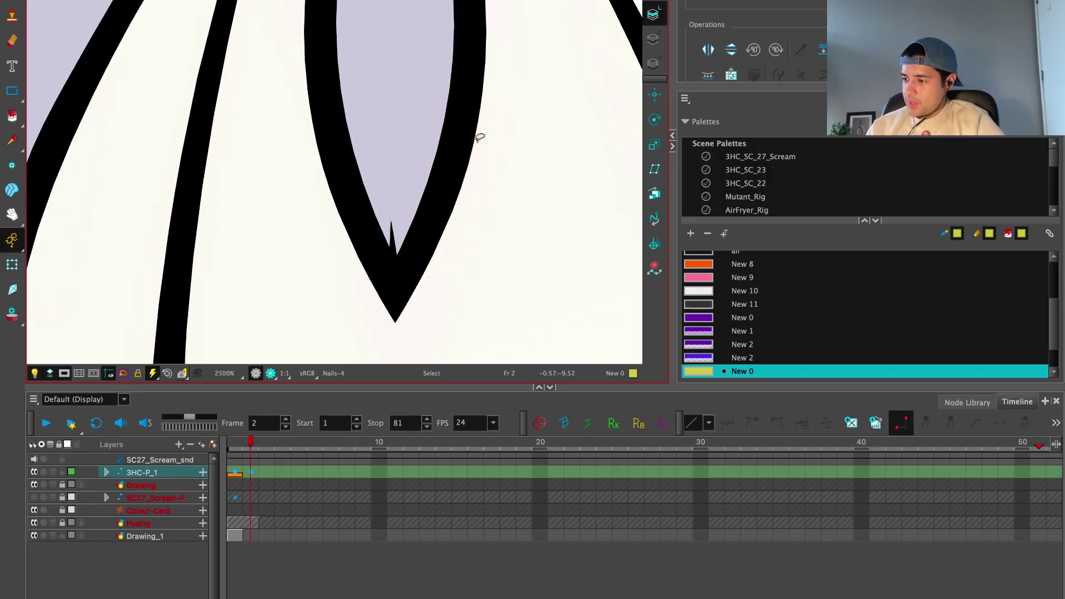
pyautogui.press('2')
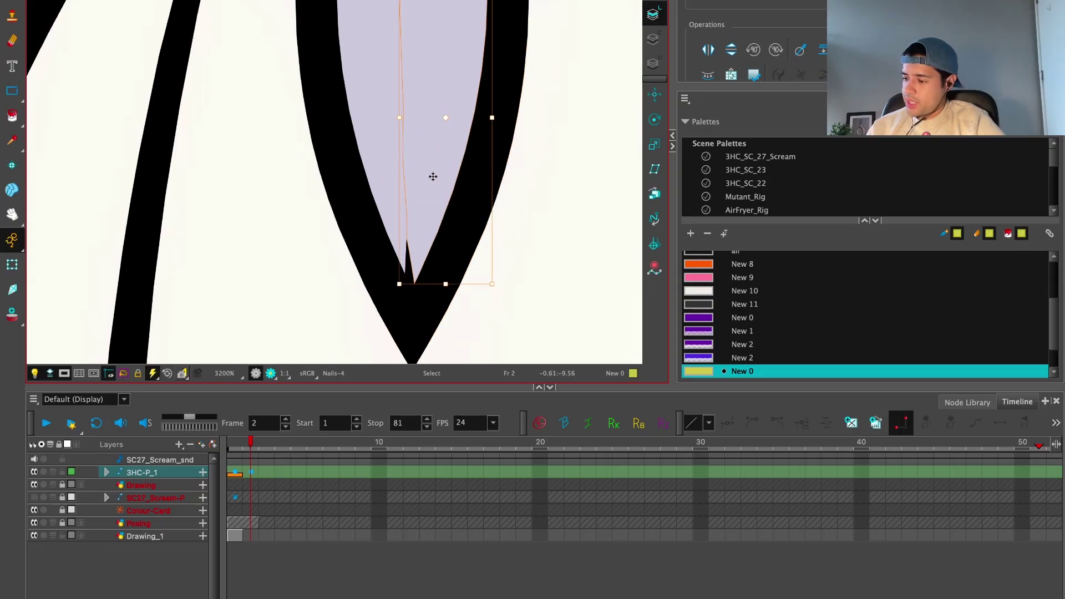
pyautogui.press('2')
pyautogui.press('2')
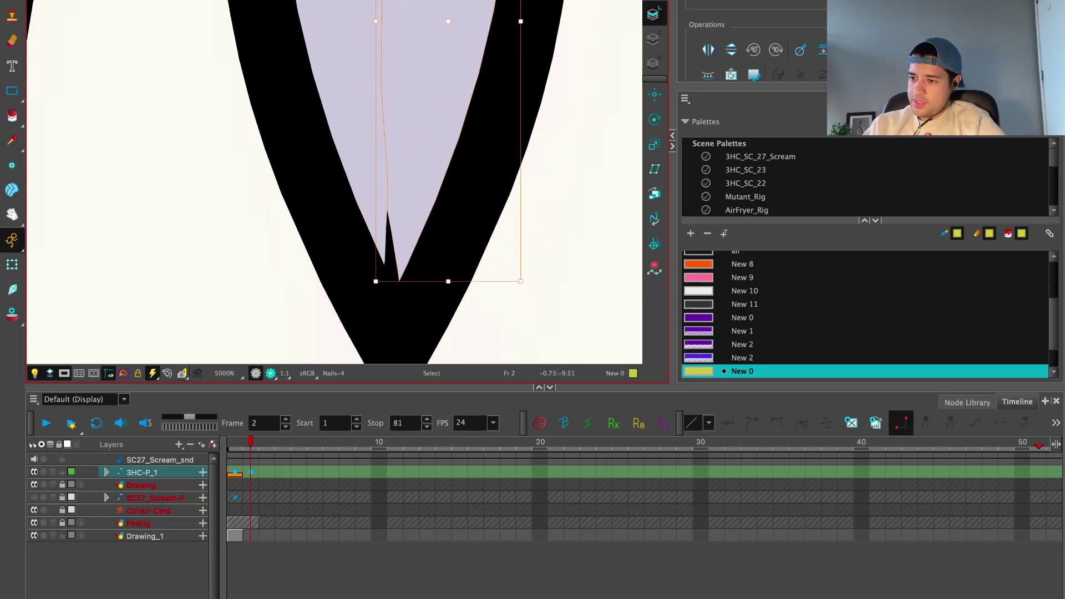
# Step: Reshape the fill contour at the middle nail's tip with the Contour Editor to remove the black spike at the seam
pyautogui.click(12, 0)
pyautogui.click(56, 0)
pyautogui.press('2')
pyautogui.click(401, 229)
pyautogui.moveTo(401, 228); pyautogui.dragTo(399, 296)
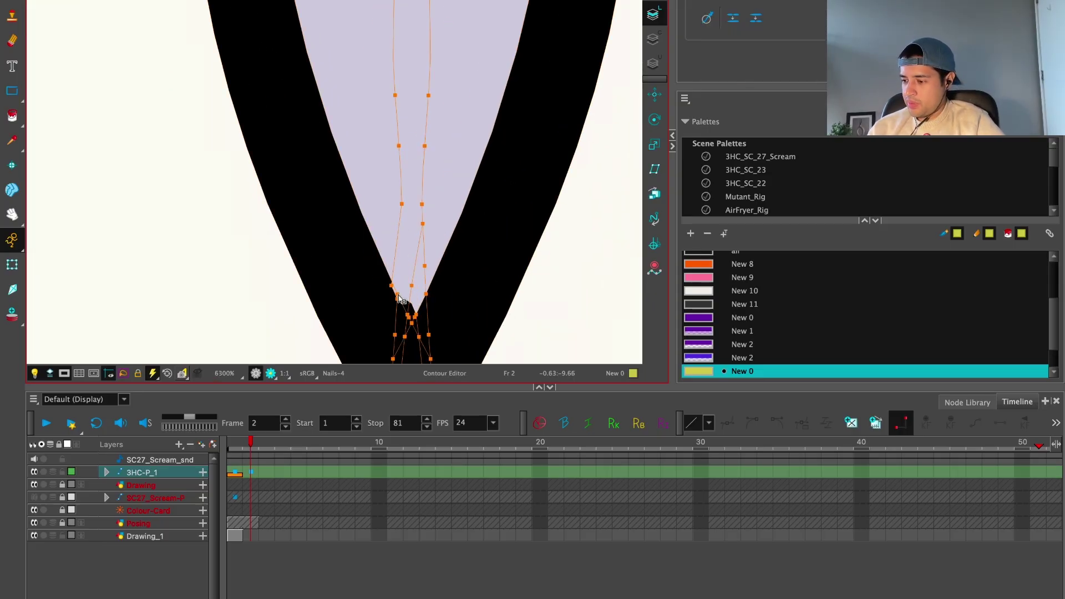
pyautogui.press('2')
pyautogui.press('2')
pyautogui.press('2')
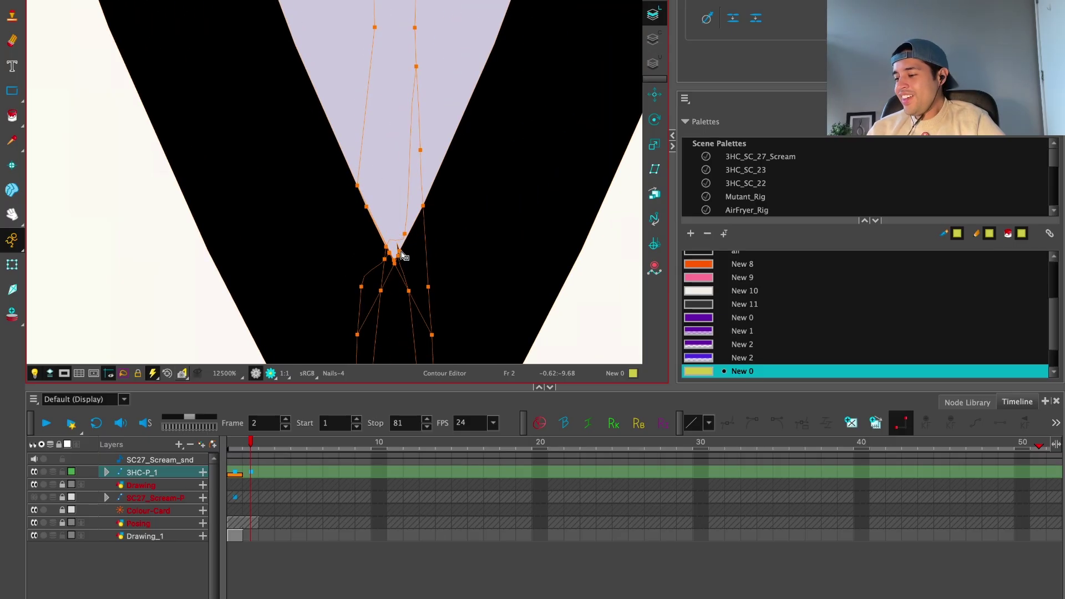
pyautogui.press('1')
pyautogui.press('1')
pyautogui.press('1')
pyautogui.press('1')
pyautogui.press('1')
pyautogui.press('1')
pyautogui.press('1')
pyautogui.press('1')
pyautogui.press('1')
pyautogui.press('1')
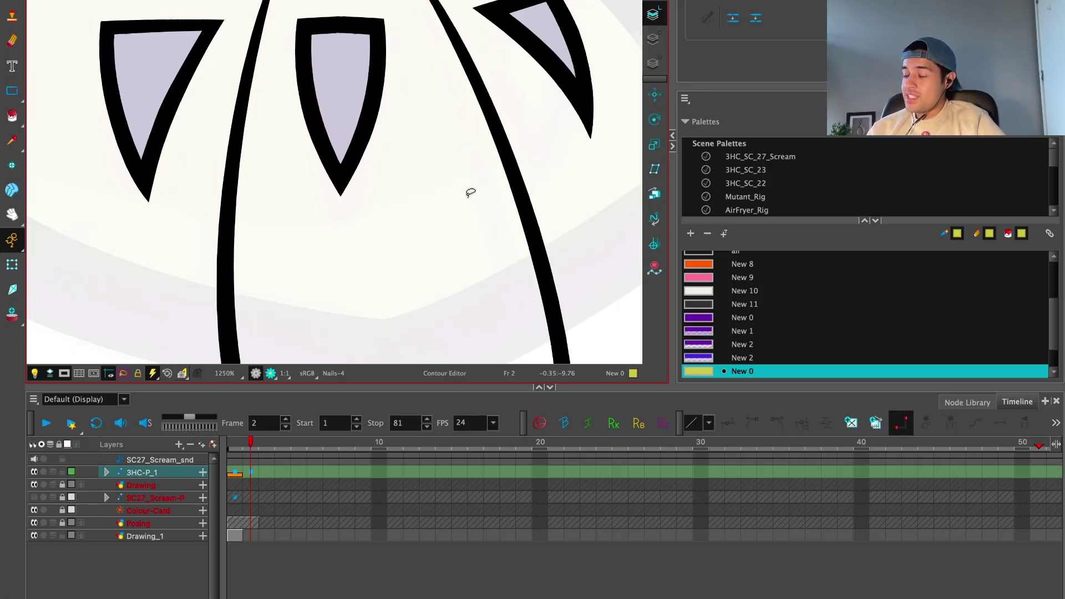
pyautogui.press('1')
pyautogui.press('1')
pyautogui.press('1')
# Step: Nudge the middle nail slightly to the right so it sits centred between the paw's two toe lines
pyautogui.hotkey('shift', 't')
pyautogui.press('2')
pyautogui.press('2')
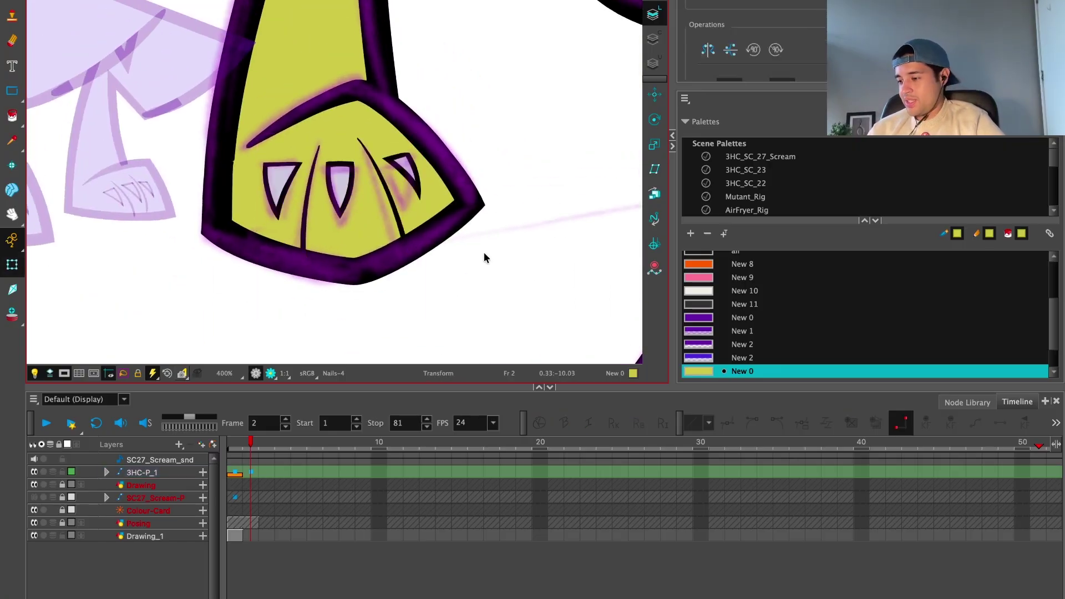
pyautogui.scroll(3, 484, 257)
pyautogui.scroll(3, 478, 257)
pyautogui.hotkey('alt', 's')
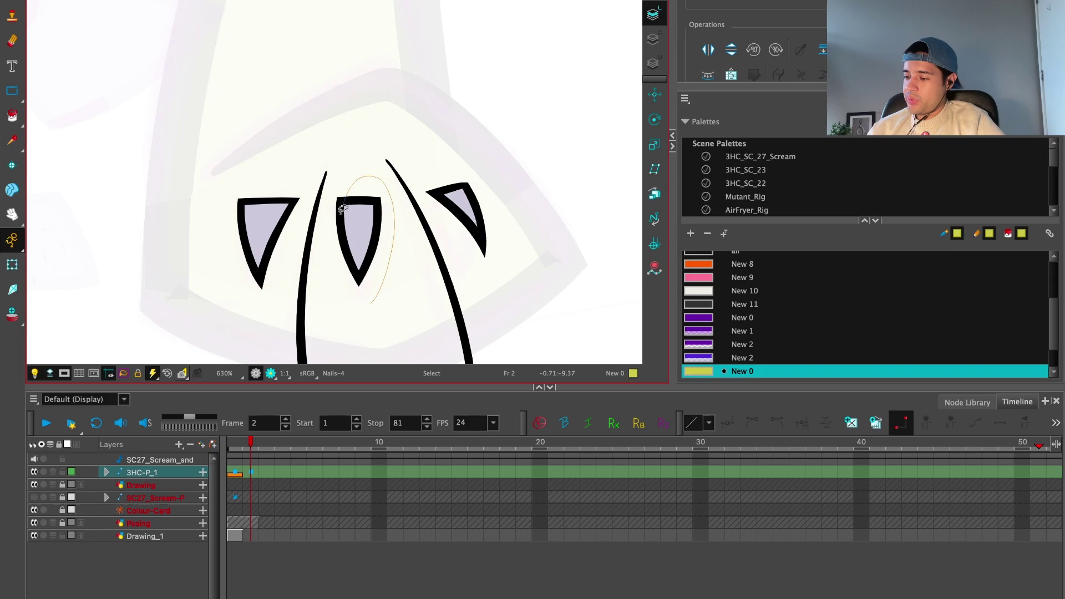
pyautogui.moveTo(343, 208); pyautogui.dragTo(383, 290)
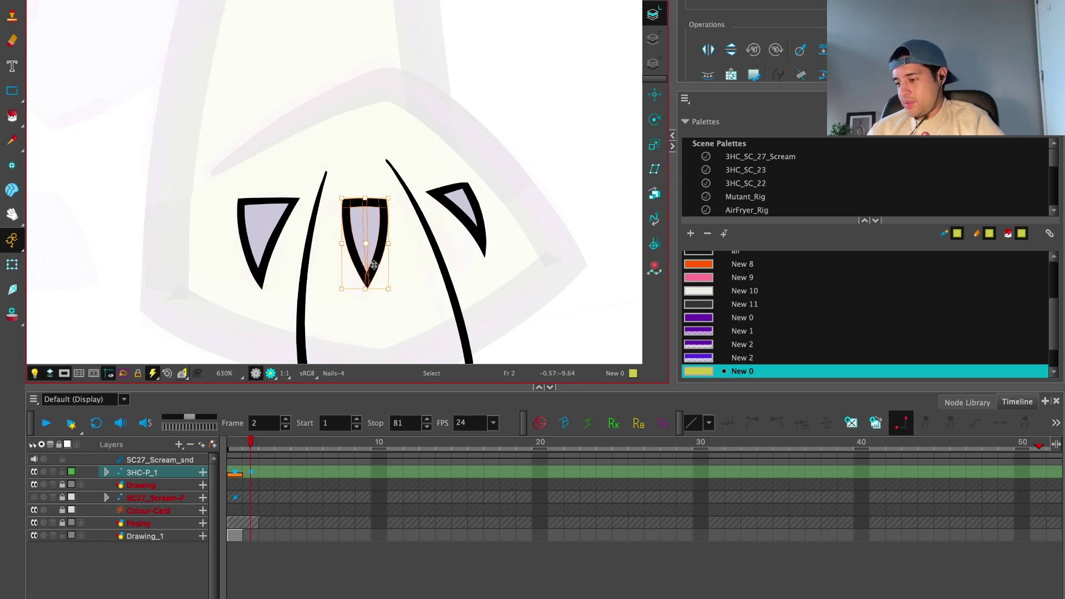
pyautogui.click(16, 266)
pyautogui.scroll(-10, 533, 172)
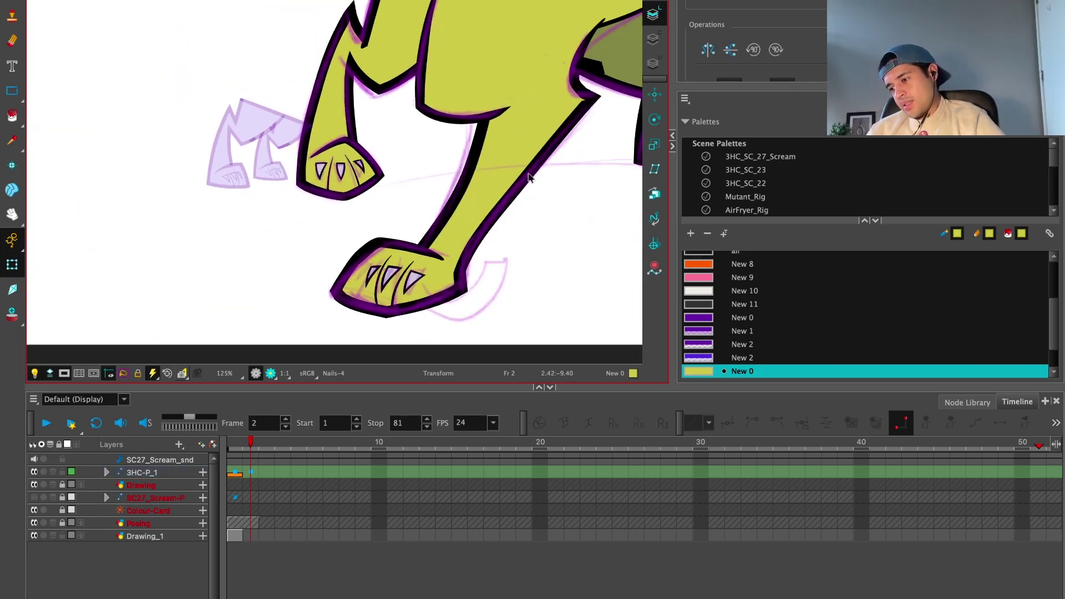
# Step: Adjust the deformation points on the lower front edge of the raised leg's UpperLeg piece to smooth the joint above the knee
pyautogui.moveTo(518, 254); pyautogui.dragTo(486, 299)
pyautogui.scroll(6, 447, 280)
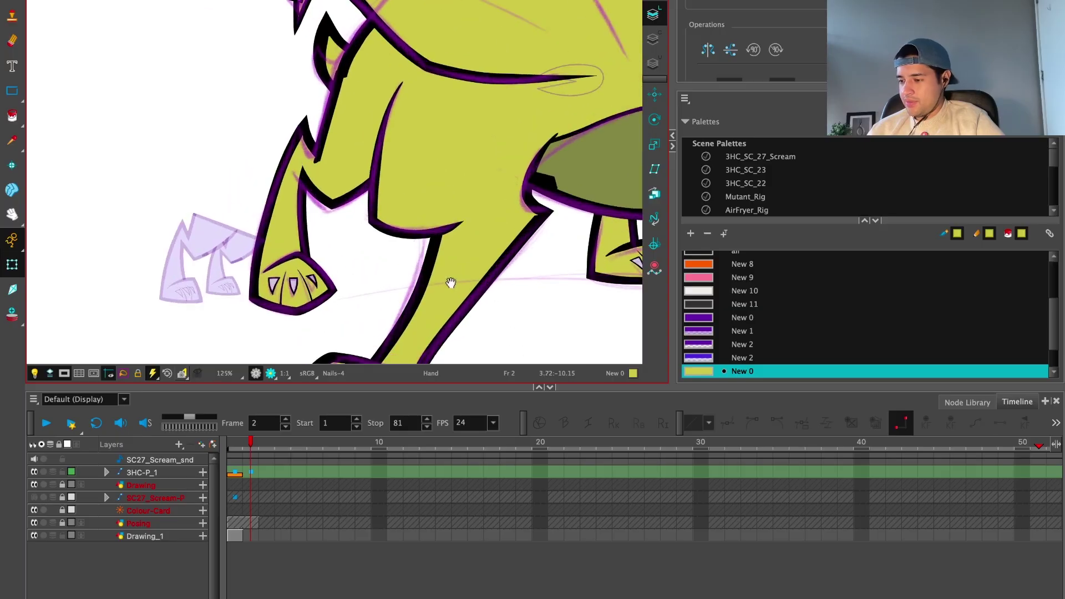
pyautogui.click(364, 177)
pyautogui.scroll(3, 365, 177)
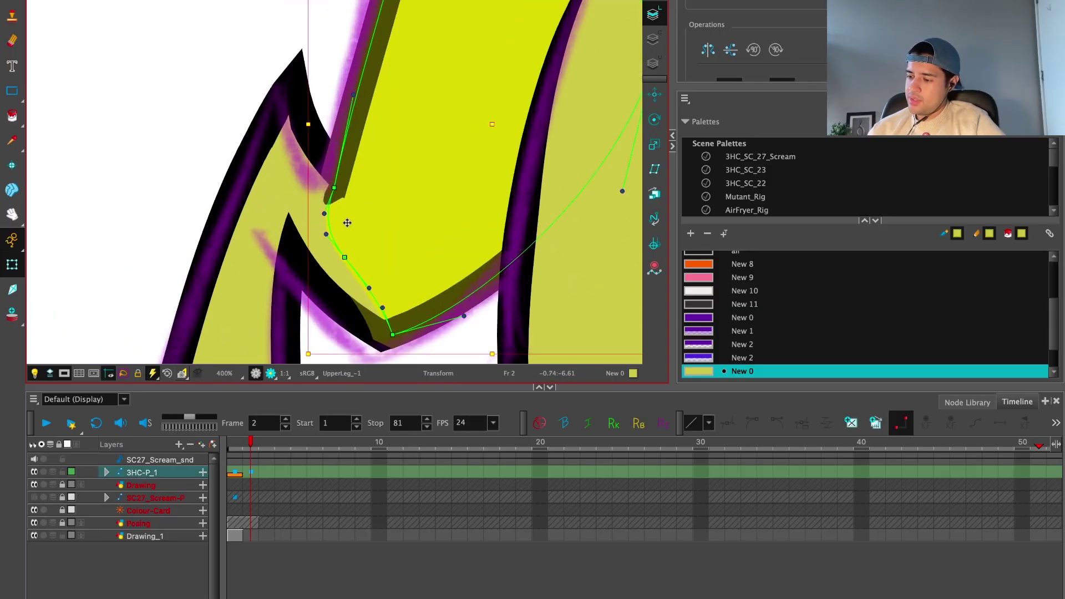
pyautogui.click(347, 282)
pyautogui.moveTo(346, 278); pyautogui.dragTo(349, 275)
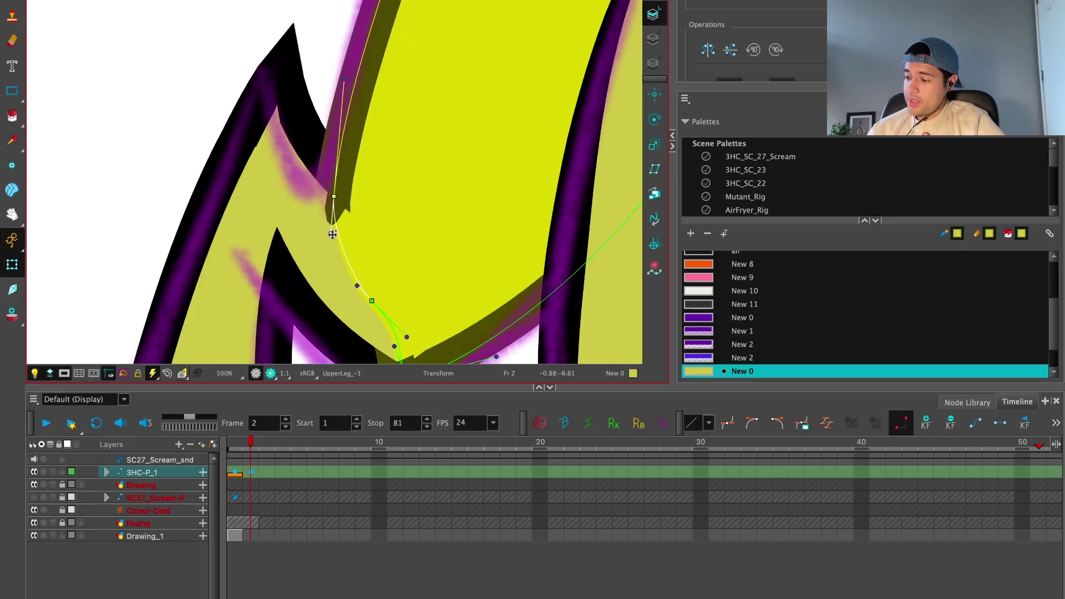
pyautogui.scroll(-2, 399, 178)
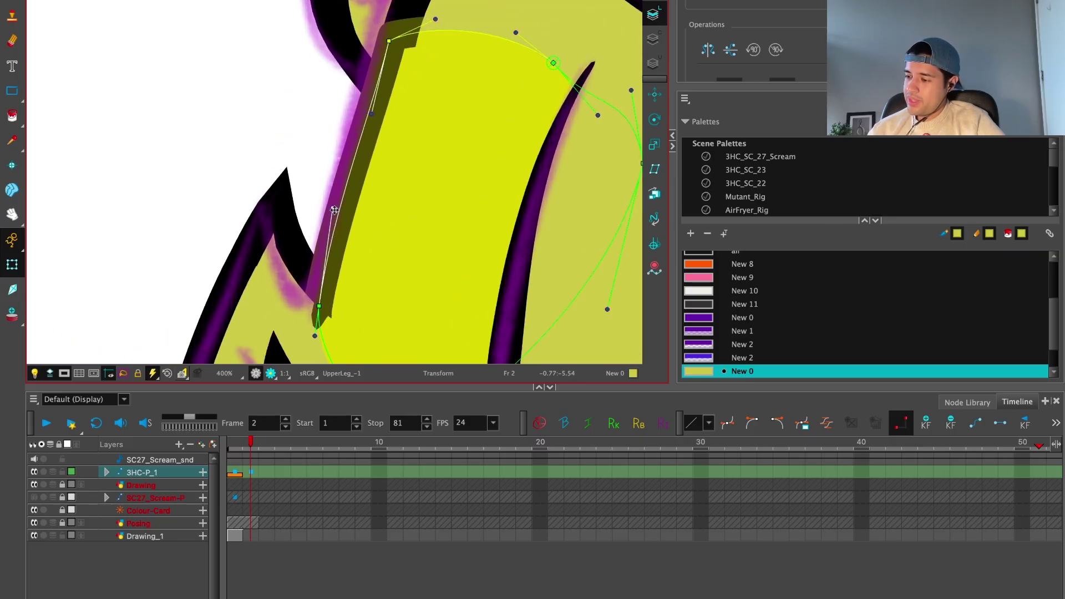
pyautogui.scroll(2, 343, 278)
pyautogui.scroll(-2, 355, 255)
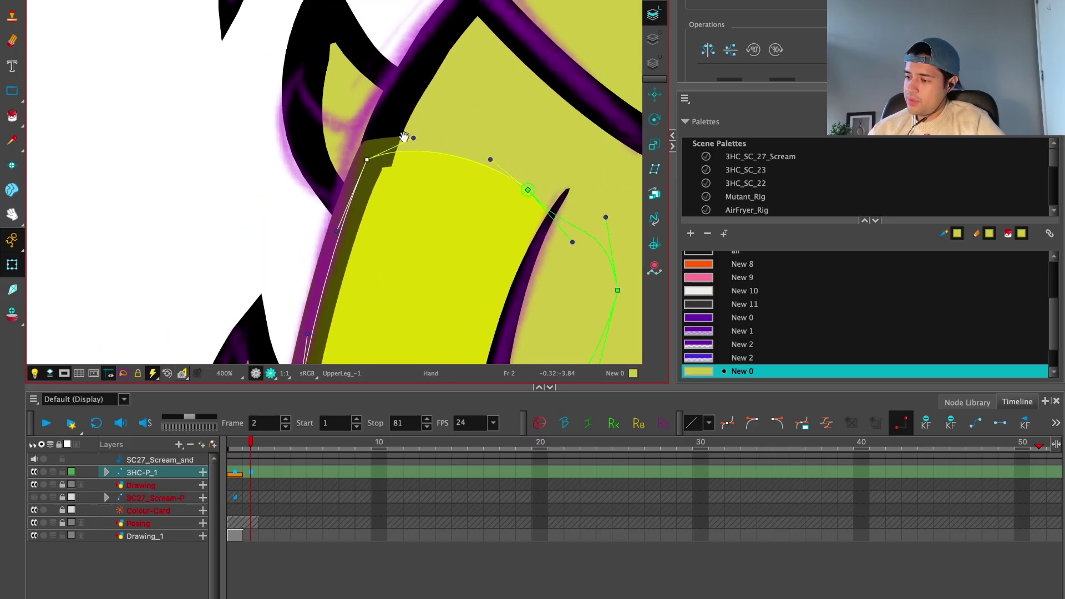
# Step: Adjust the Hips deformation points along the front edge so the outline flows into the upper leg
pyautogui.click(350, 239)
pyautogui.moveTo(335, 285); pyautogui.dragTo(317, 310)
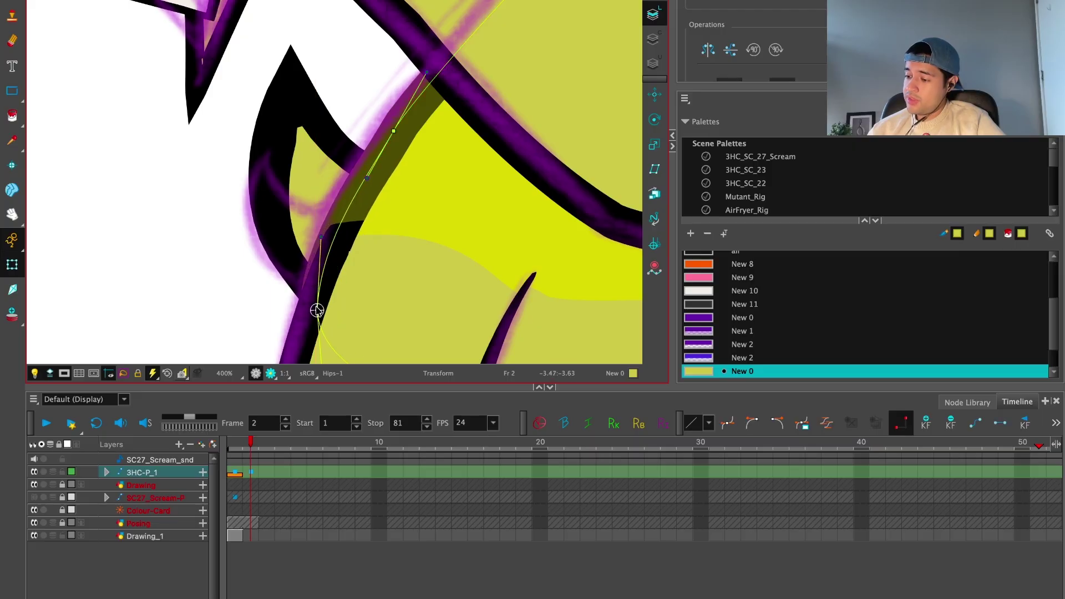
pyautogui.scroll(-2, 323, 239)
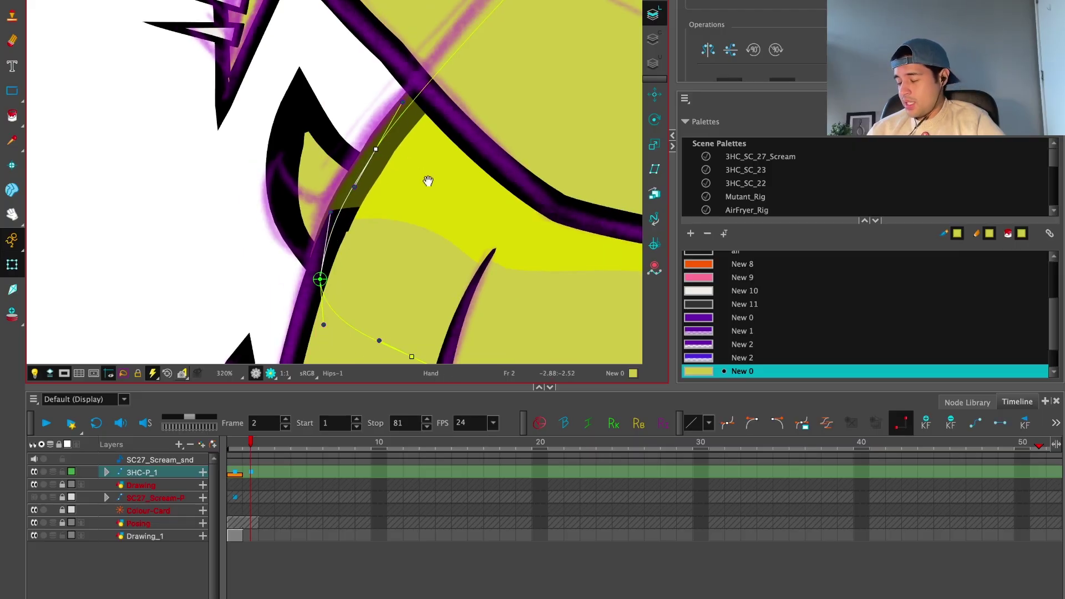
pyautogui.scroll(3, 341, 301)
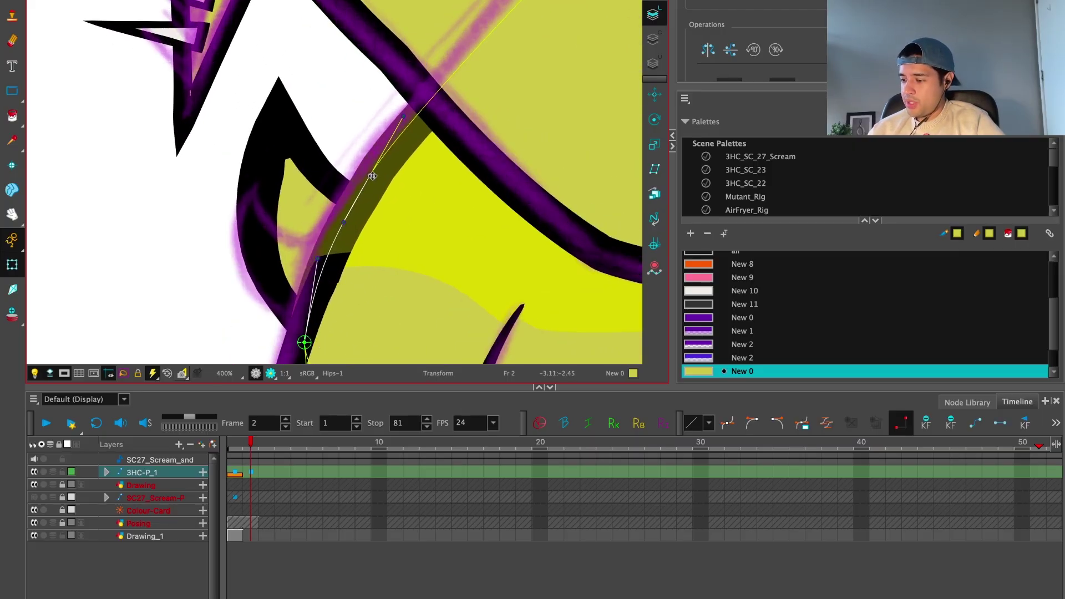
pyautogui.scroll(1, 361, 198)
pyautogui.moveTo(316, 297); pyautogui.dragTo(309, 302)
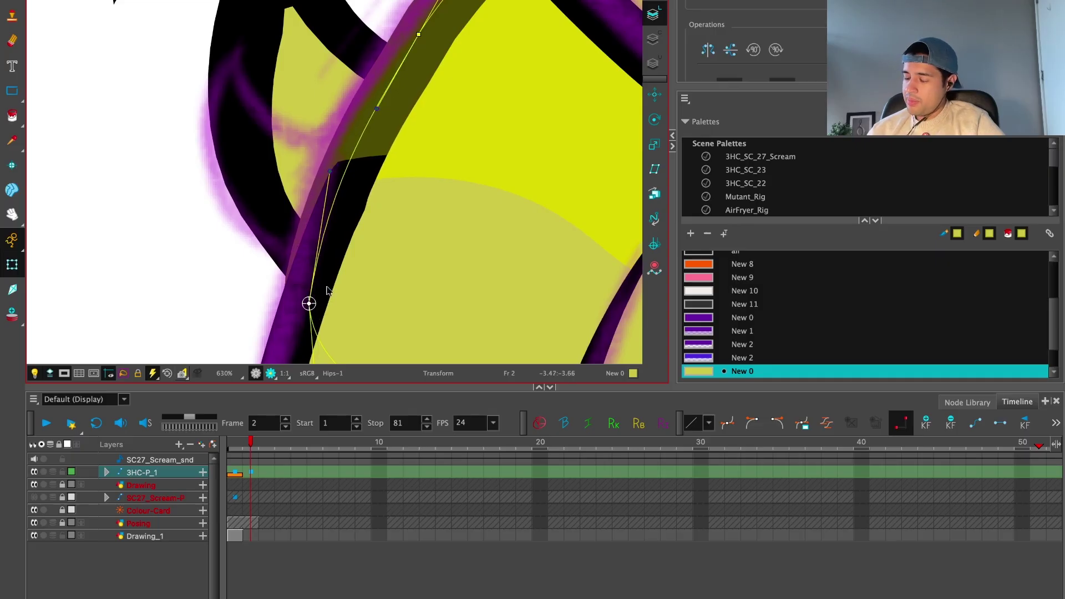
pyautogui.scroll(-4, 327, 290)
pyautogui.click(349, 311)
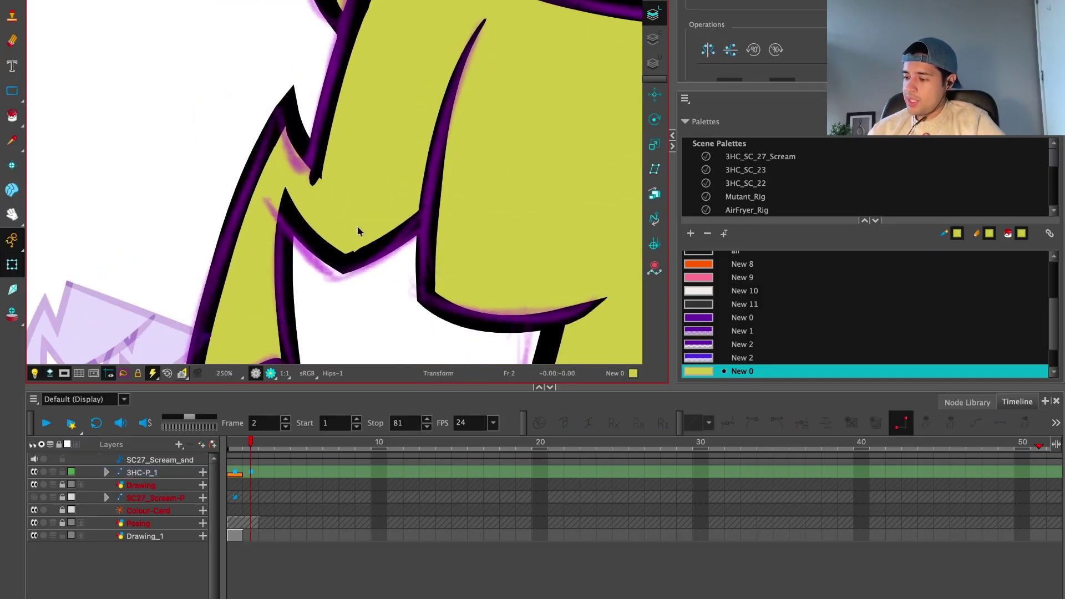
# Step: Move the UpperLeg deformation point at the bottom corner of the knee to fit the middle leg's outline
pyautogui.click(358, 225)
pyautogui.click(350, 261)
pyautogui.scroll(1, 355, 313)
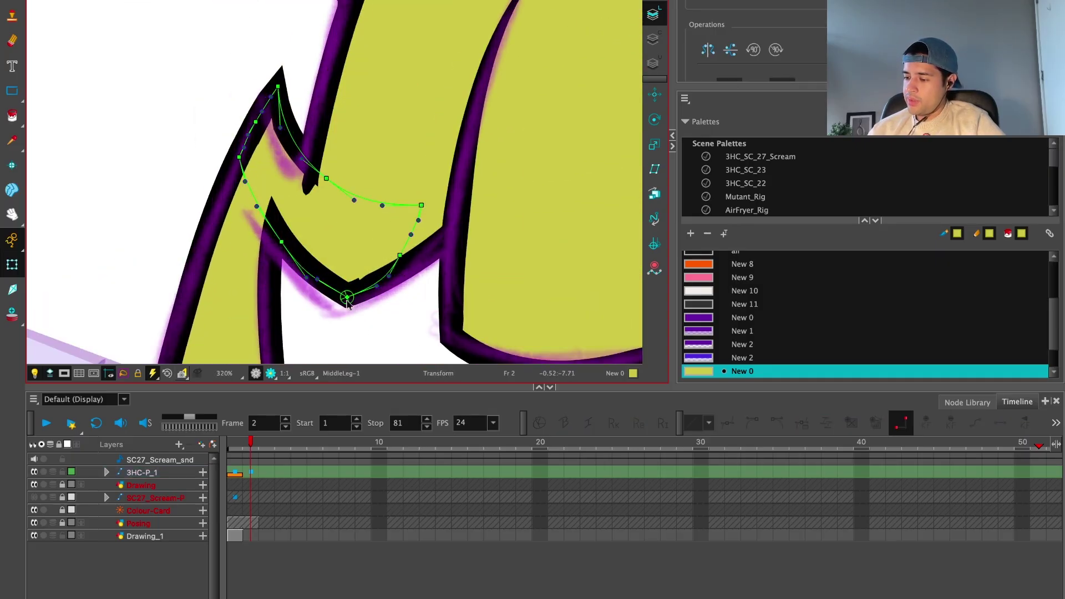
pyautogui.click(347, 302)
pyautogui.scroll(1, 366, 277)
pyautogui.click(383, 254)
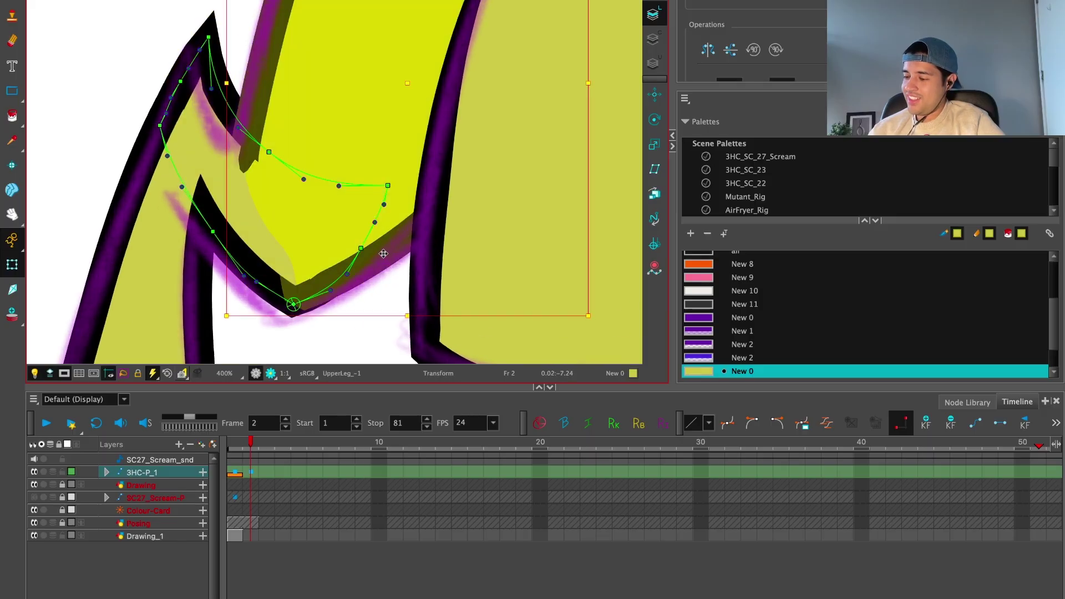
pyautogui.click(351, 283)
pyautogui.moveTo(305, 298); pyautogui.dragTo(302, 298)
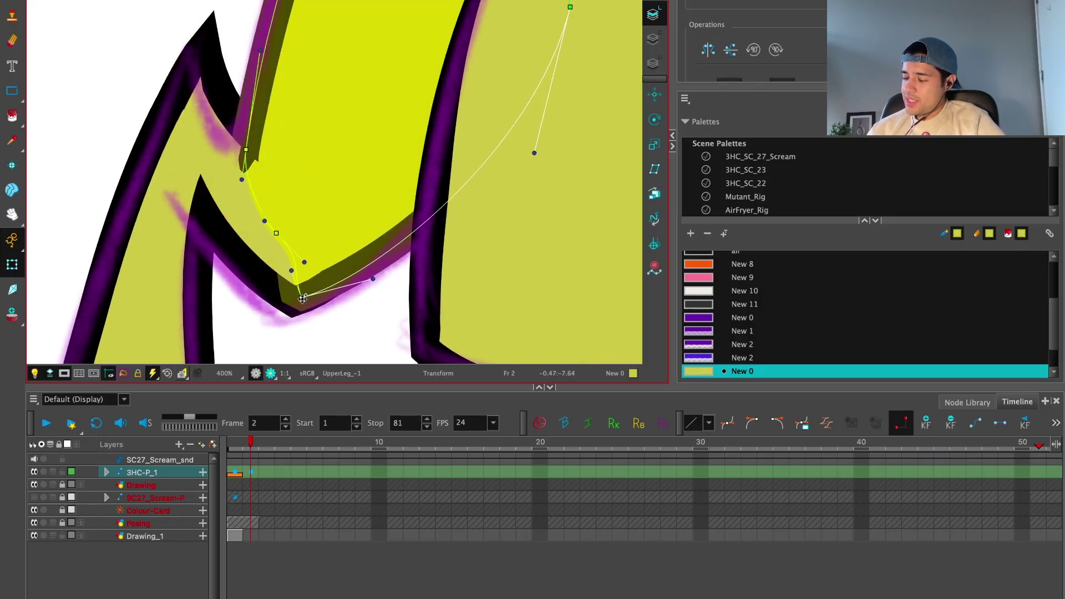
pyautogui.click(332, 315)
# Step: Refine the curve of the UpperLeg's lower front edge by moving its deformation point and curve handle near the knee
pyautogui.press('space')
pyautogui.scroll(1, 359, 301)
pyautogui.click(359, 247)
pyautogui.moveTo(318, 235); pyautogui.dragTo(298, 305)
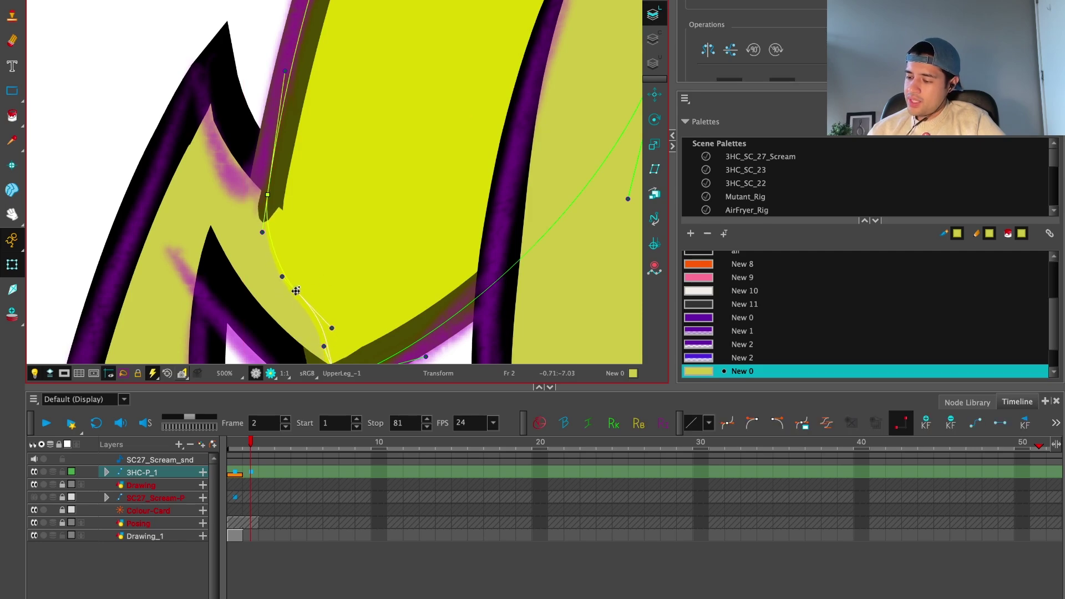
pyautogui.moveTo(265, 232); pyautogui.dragTo(264, 239)
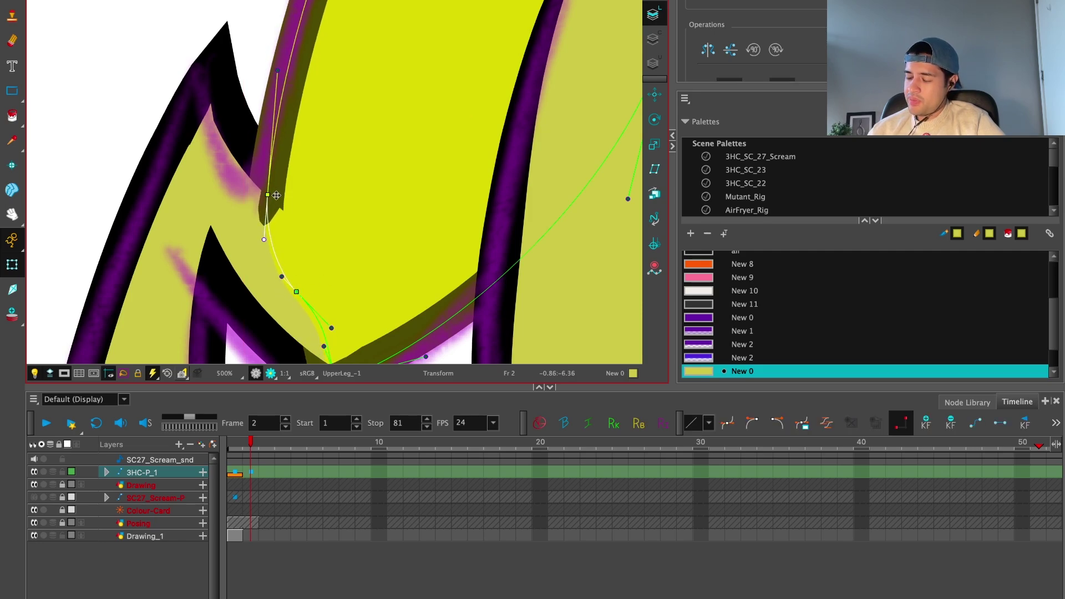
pyautogui.scroll(-2, 362, 210)
pyautogui.scroll(-3, 362, 210)
pyautogui.press('Escape')
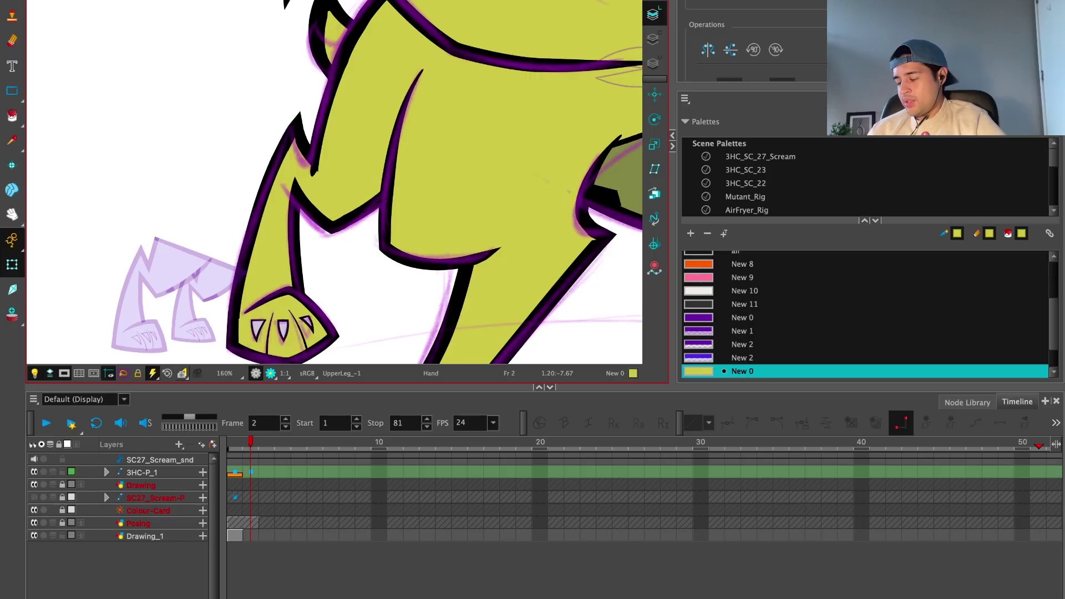
# Step: Adjust the curve handle on the front edge of the middle leg's UpperLeg to fit its outline to the sketch
pyautogui.scroll(-2, 453, 316)
pyautogui.moveTo(454, 316); pyautogui.dragTo(433, 241)
pyautogui.scroll(2, 393, 343)
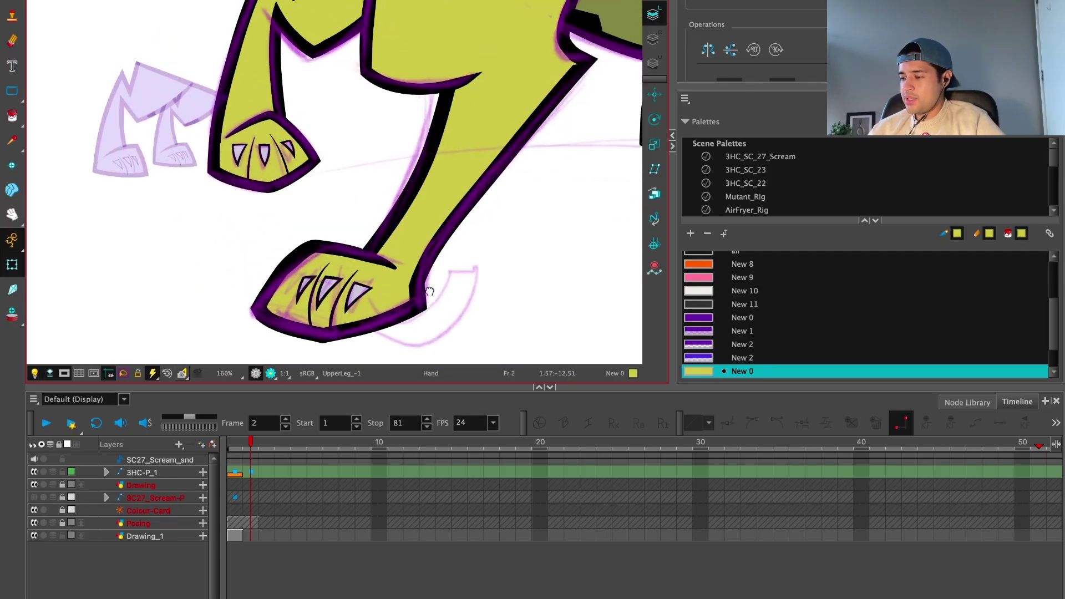
pyautogui.scroll(1, 408, 269)
pyautogui.click(408, 268)
pyautogui.scroll(2, 345, 163)
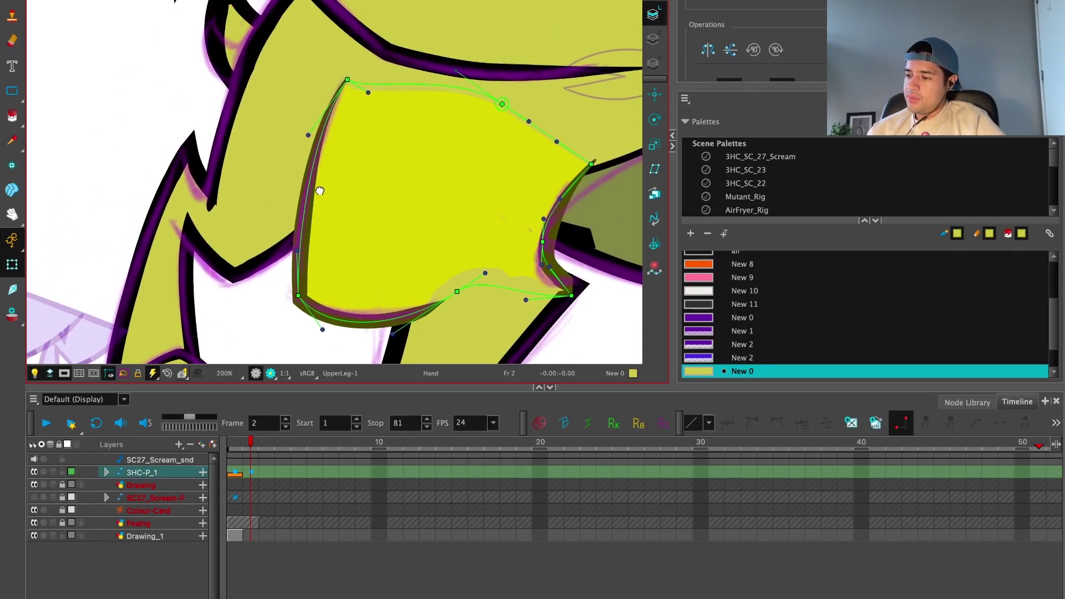
pyautogui.moveTo(300, 140); pyautogui.dragTo(310, 135)
pyautogui.scroll(-2, 310, 177)
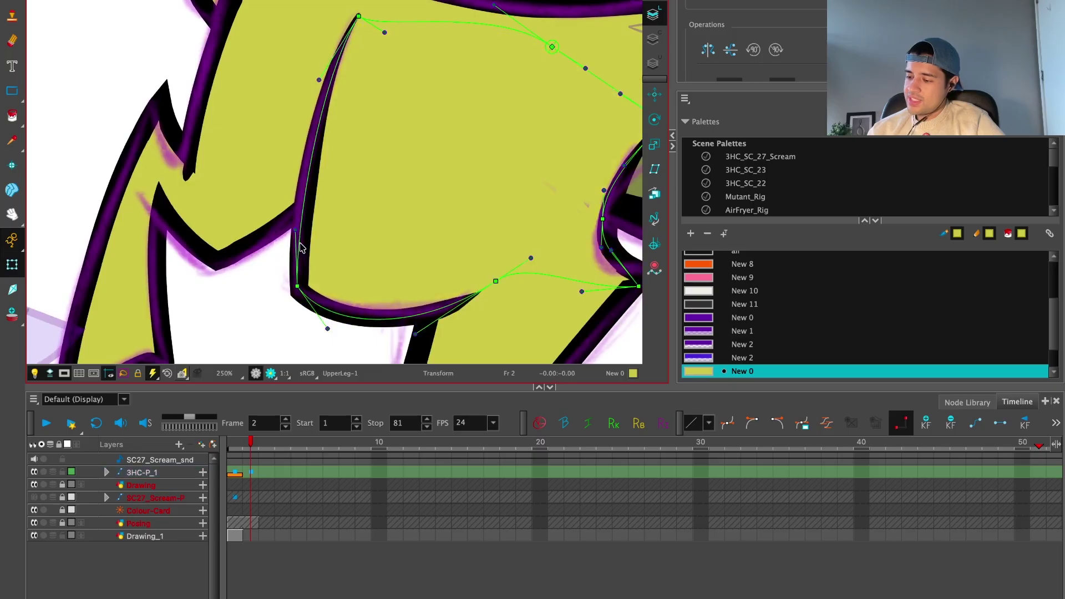
pyautogui.moveTo(296, 232)
pyautogui.mouseDown()
pyautogui.moveTo(305, 245)
pyautogui.moveTo(504, 269)
pyautogui.moveTo(424, 287)
pyautogui.mouseUp()
pyautogui.scroll(-2, 294, 161)
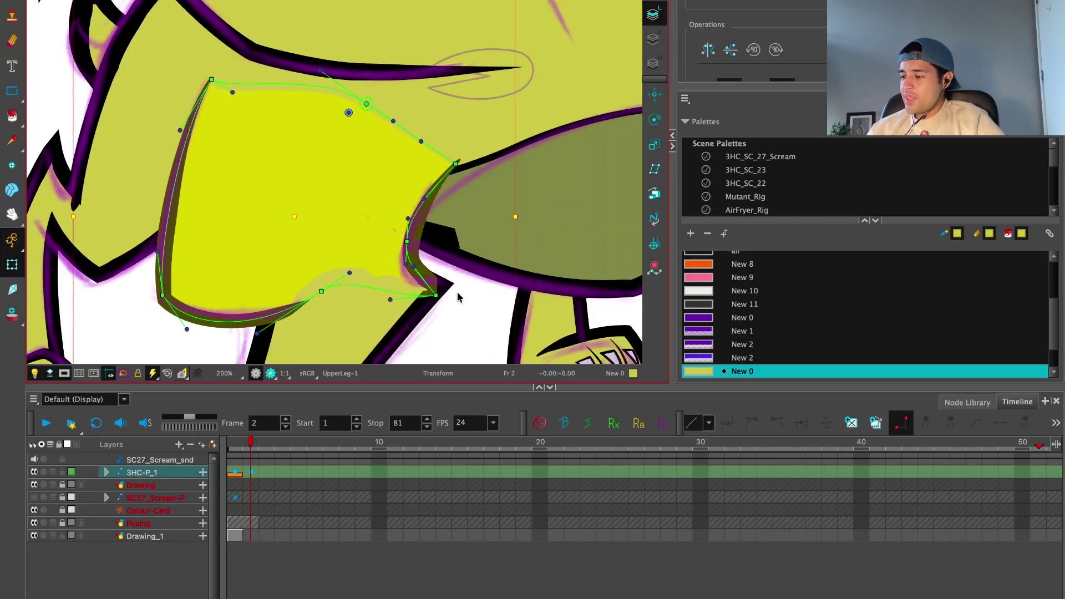
pyautogui.scroll(1, 282, 225)
# Step: Reposition the belly's deformation points at its left end and along its upper edge to follow the sketched outline
pyautogui.click(281, 224)
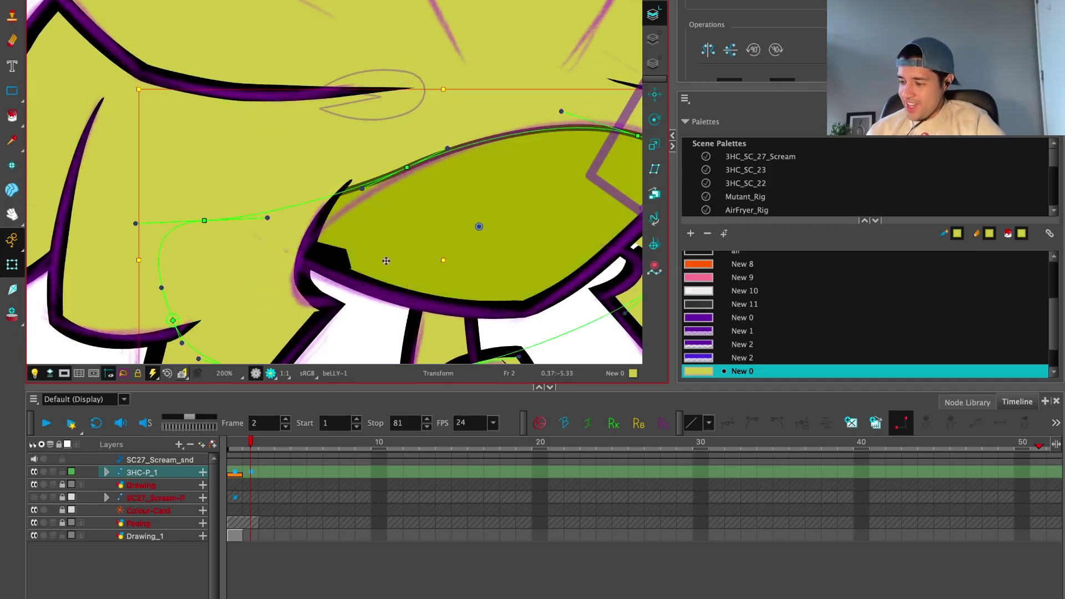
pyautogui.moveTo(205, 221); pyautogui.dragTo(294, 245)
pyautogui.moveTo(439, 230); pyautogui.dragTo(412, 233)
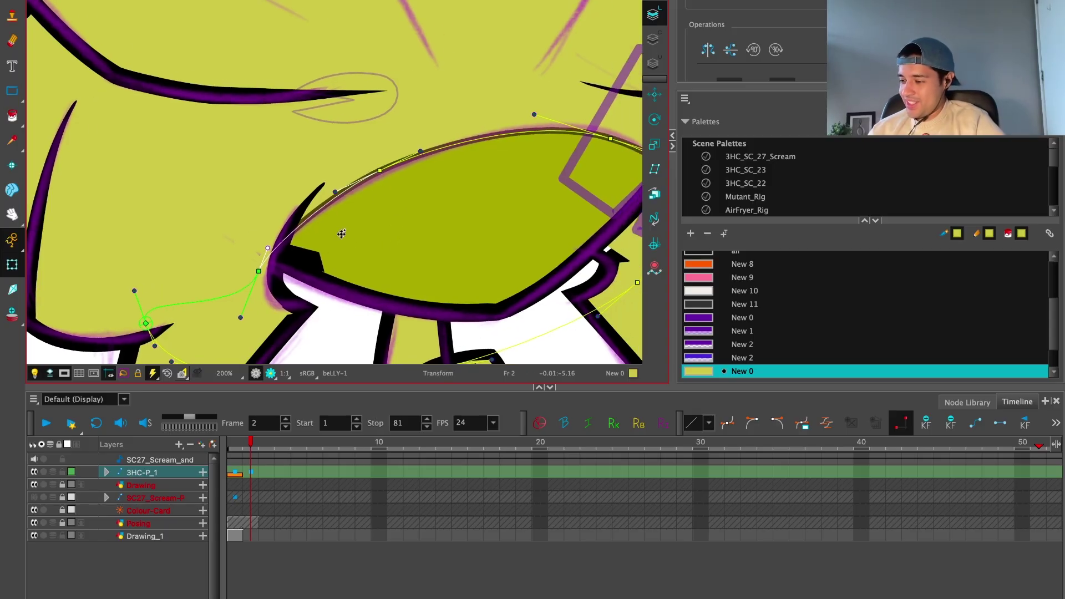
pyautogui.moveTo(380, 169); pyautogui.dragTo(354, 196)
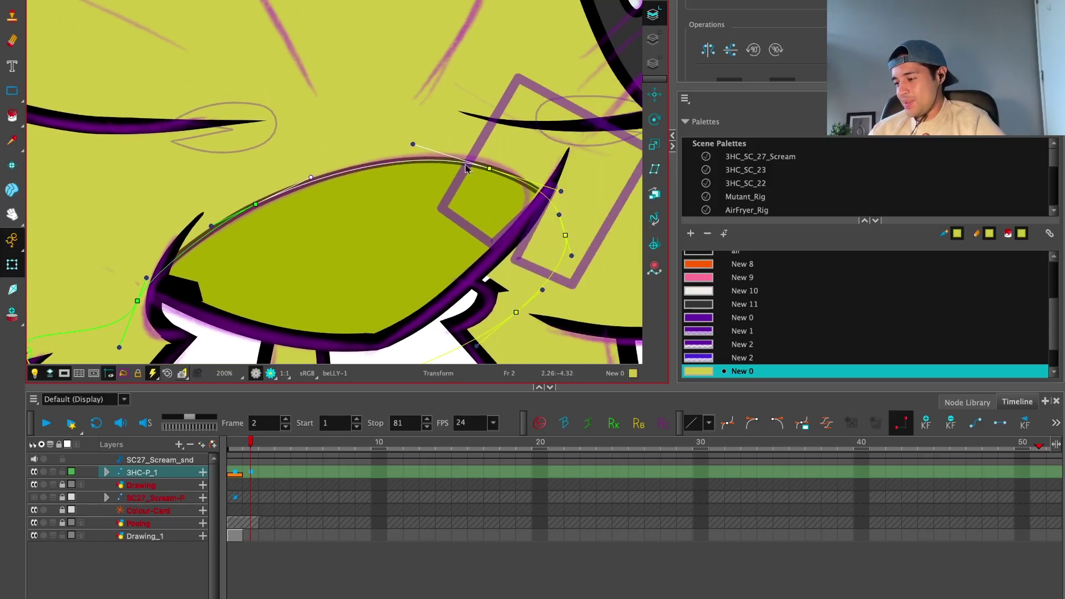
# Step: Move the deformation points at the belly's right end inward to round it into the torso line
pyautogui.click(478, 166)
pyautogui.moveTo(478, 167); pyautogui.dragTo(439, 161)
pyautogui.moveTo(513, 226)
pyautogui.mouseDown()
pyautogui.moveTo(459, 239)
pyautogui.moveTo(480, 217)
pyautogui.moveTo(449, 246)
pyautogui.mouseUp()
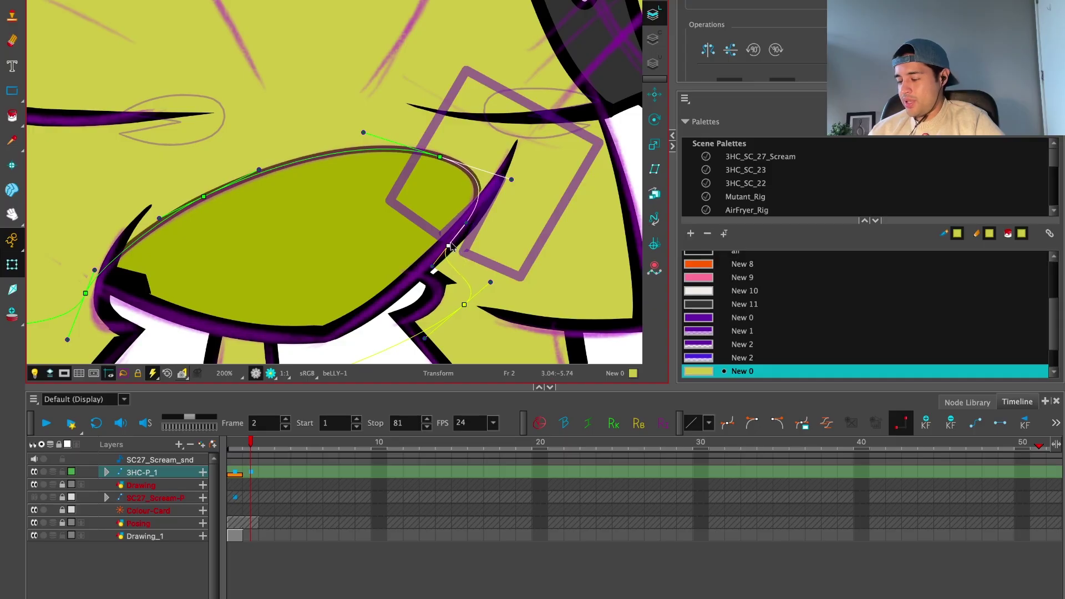
pyautogui.moveTo(391, 304); pyautogui.dragTo(513, 215)
# Step: Lower the Hips deformation points over the belly so the hip shape reaches down to the underside outline
pyautogui.click(284, 201)
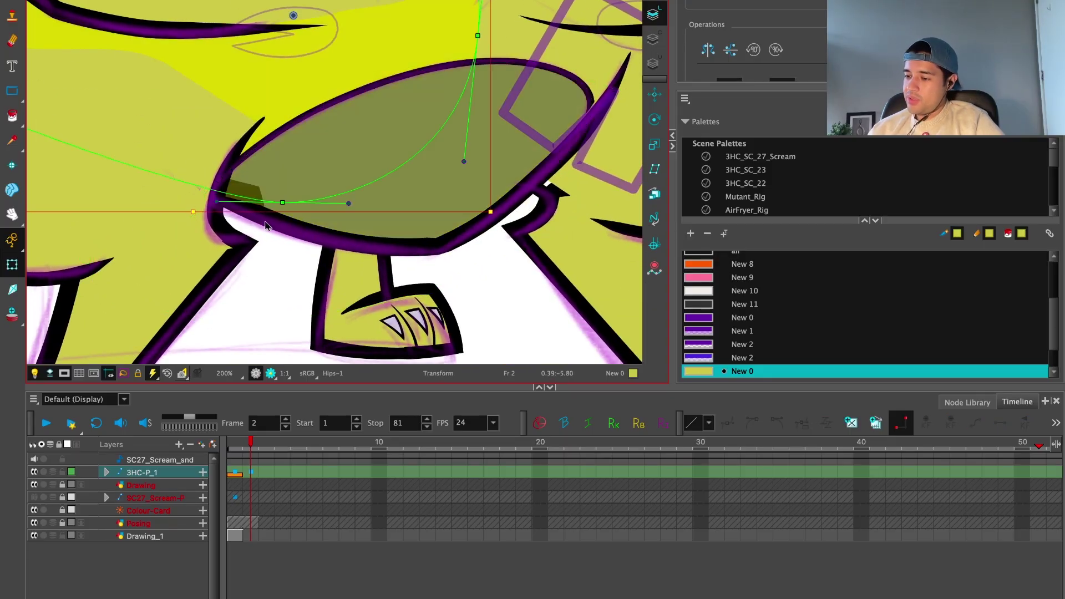
pyautogui.moveTo(284, 202); pyautogui.dragTo(286, 223)
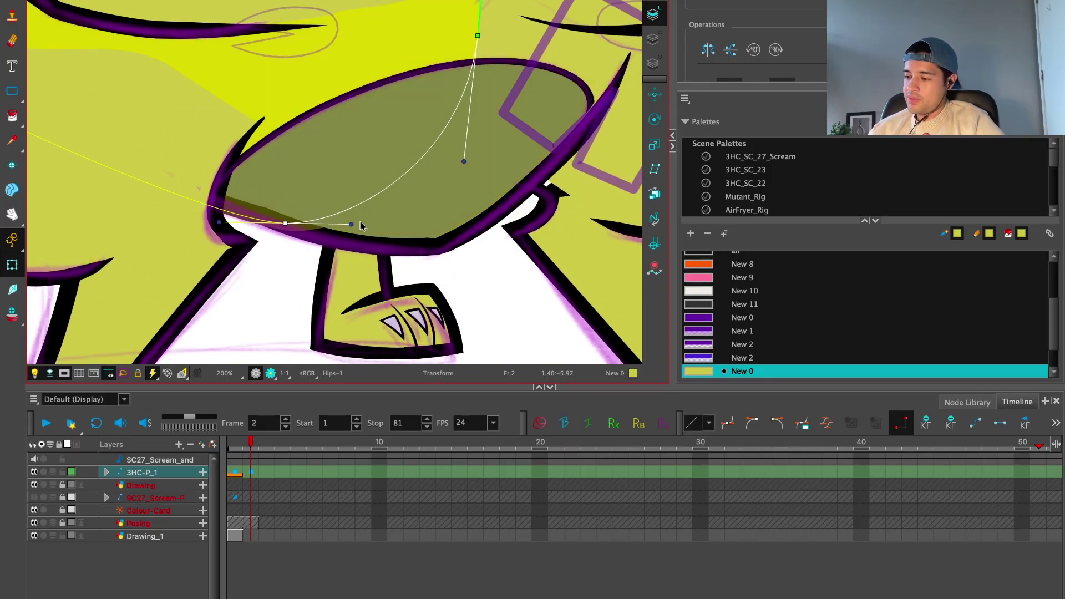
pyautogui.scroll(-1, 360, 225)
pyautogui.scroll(2, 415, 155)
pyautogui.moveTo(468, 100); pyautogui.dragTo(470, 128)
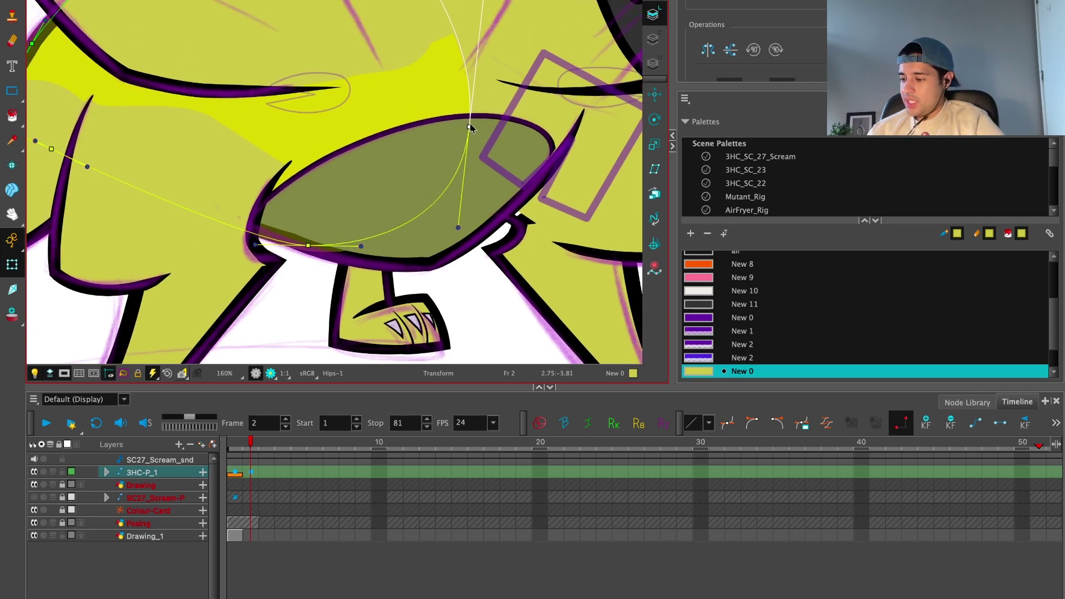
pyautogui.scroll(1, 243, 210)
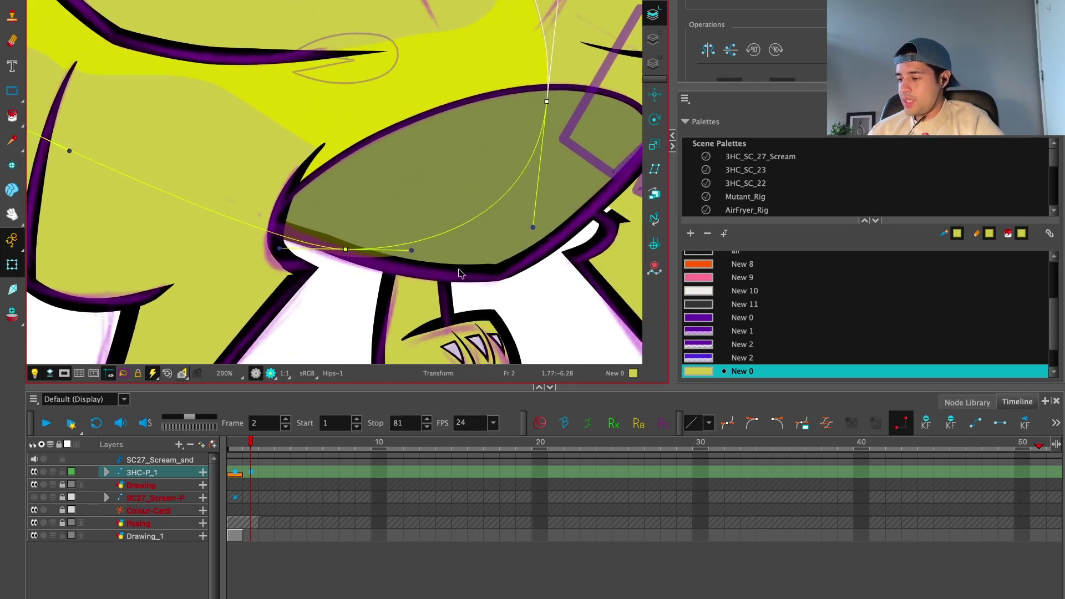
# Step: Move the Torso deformation point at the left end of the belly line to align the underside outline
pyautogui.click(458, 275)
pyautogui.moveTo(243, 203); pyautogui.dragTo(233, 201)
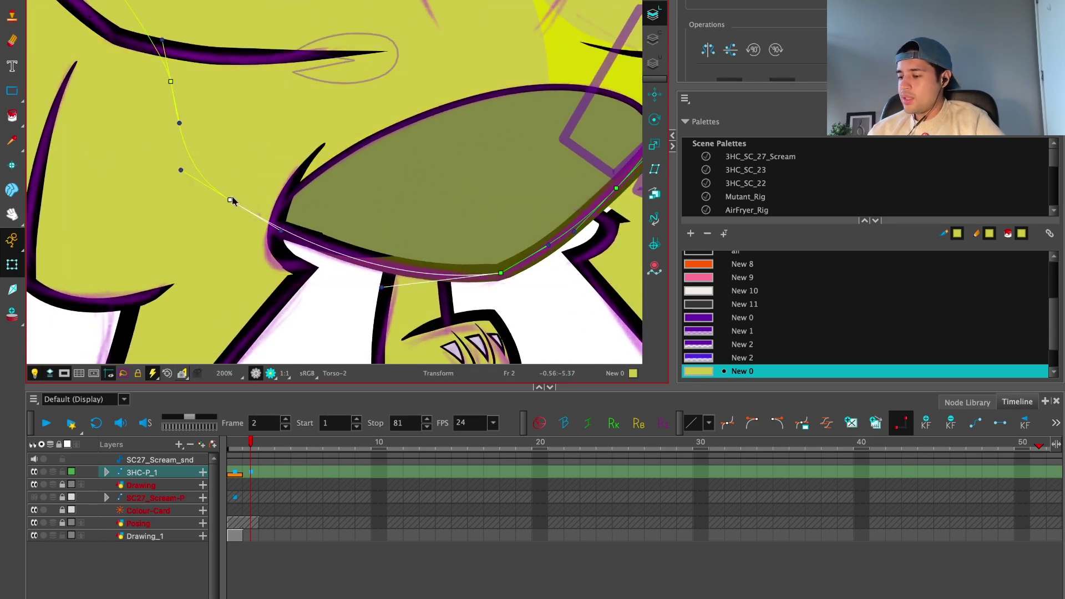
pyautogui.moveTo(515, 280); pyautogui.dragTo(489, 270)
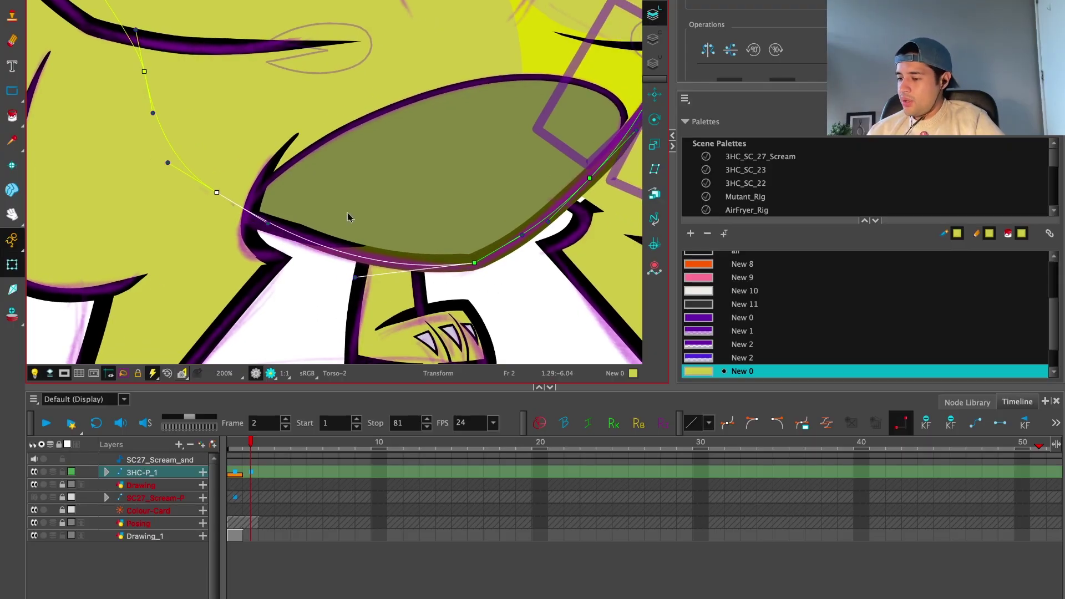
# Step: Shift the lower Hips deformation point slightly right along the belly's underside to refine the overlap
pyautogui.click(337, 240)
pyautogui.click(337, 245)
pyautogui.click(339, 247)
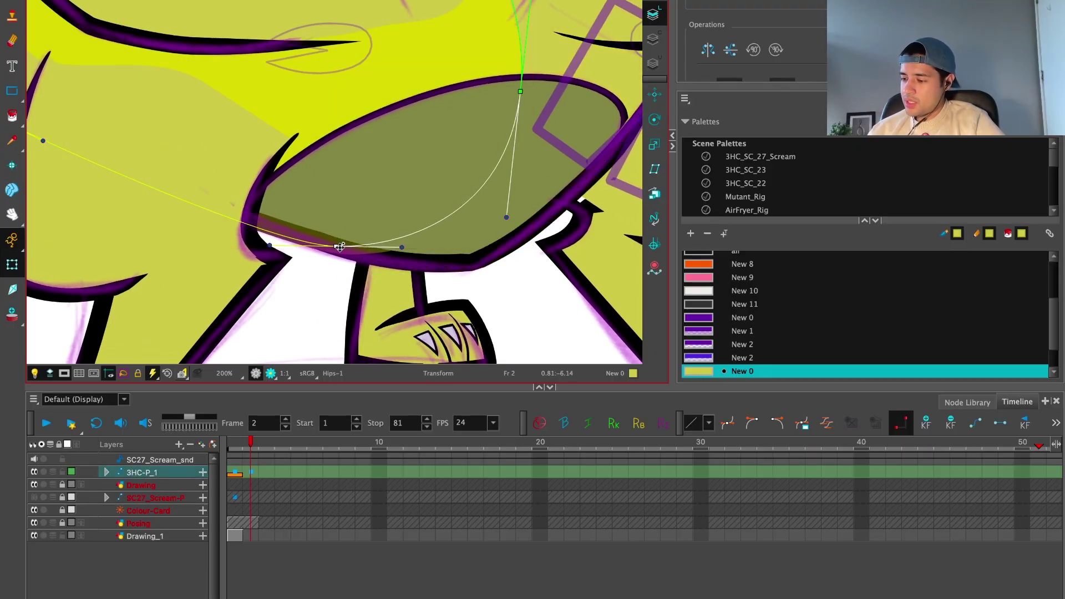
pyautogui.scroll(-1, 364, 257)
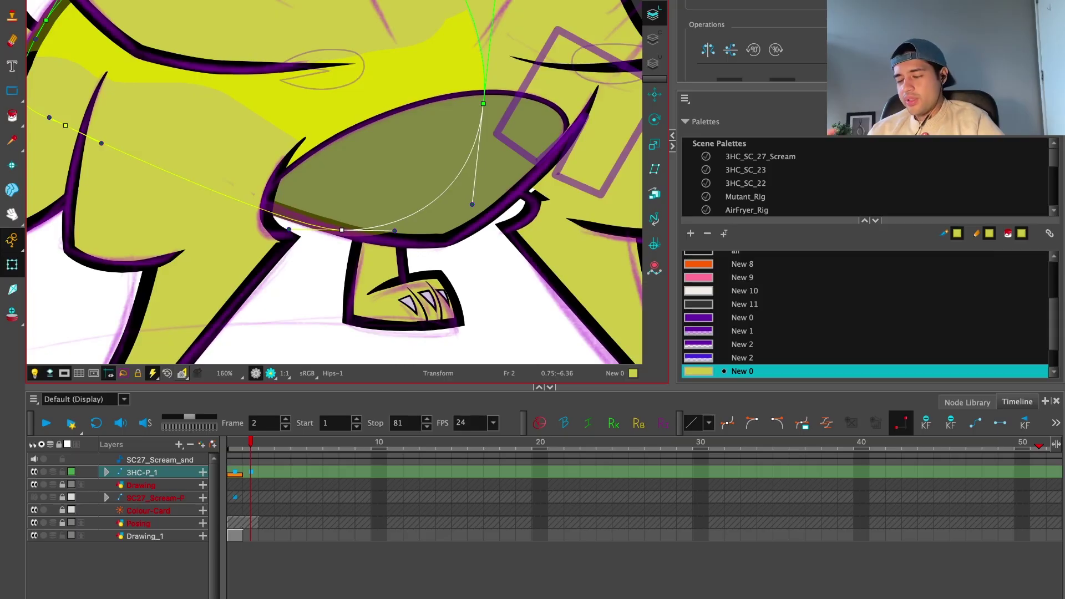
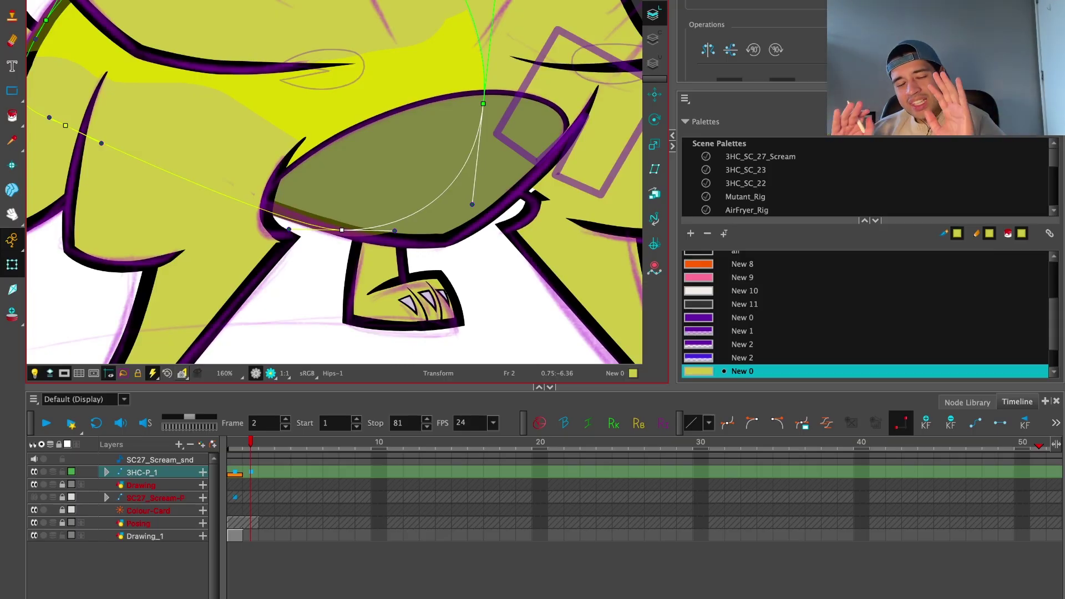
pyautogui.click(331, 260)
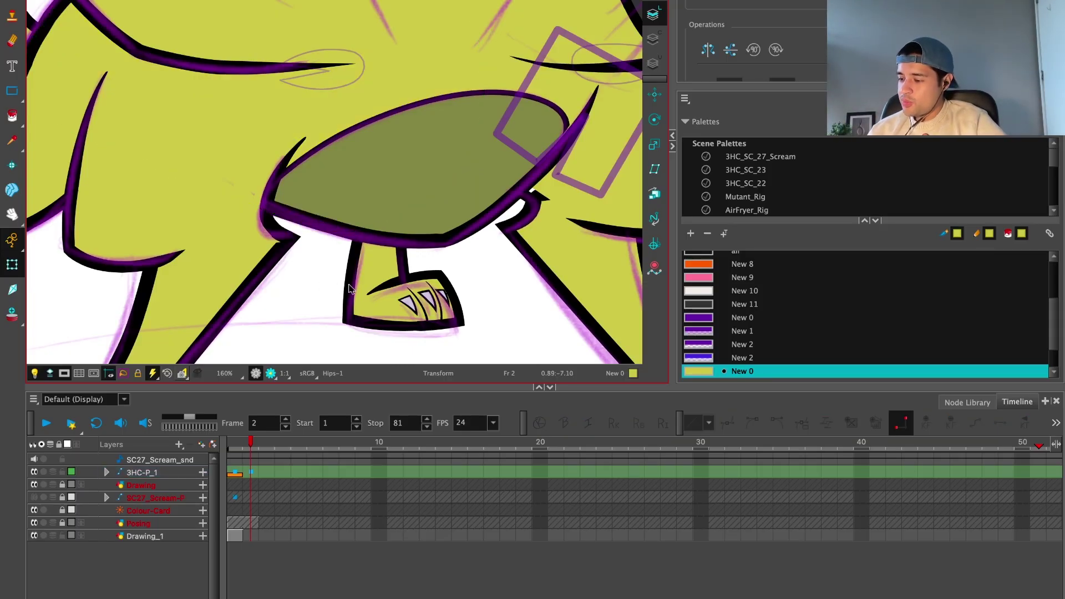
# Step: Fine-tune the belly's curve handle at its right end where it meets the torso line beside the TorsoCutter
pyautogui.scroll(-3, 382, 278)
pyautogui.scroll(5, 355, 300)
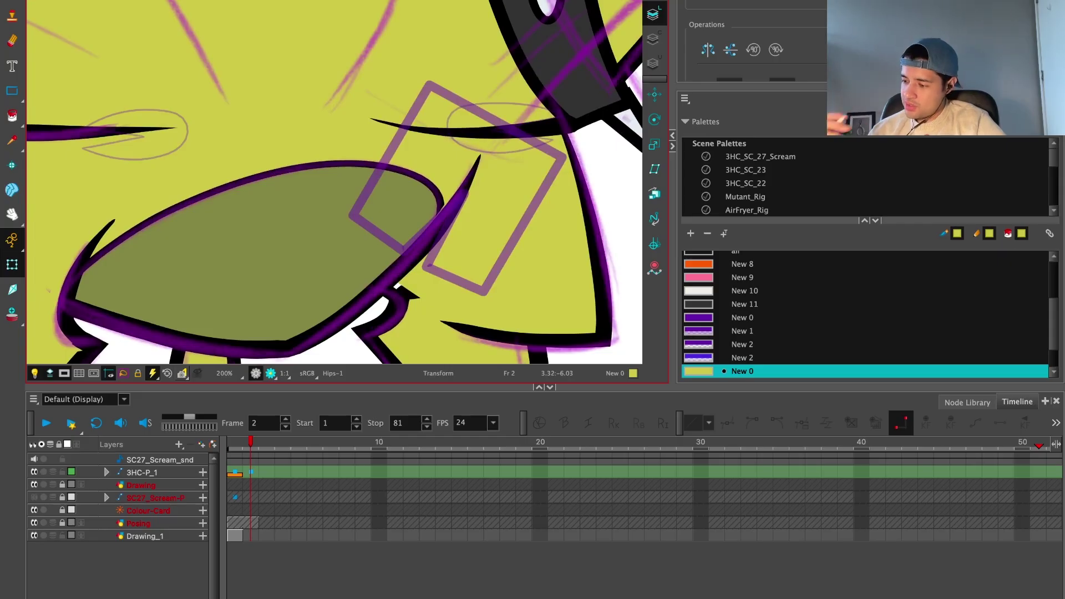
pyautogui.scroll(2, 425, 245)
pyautogui.click(426, 252)
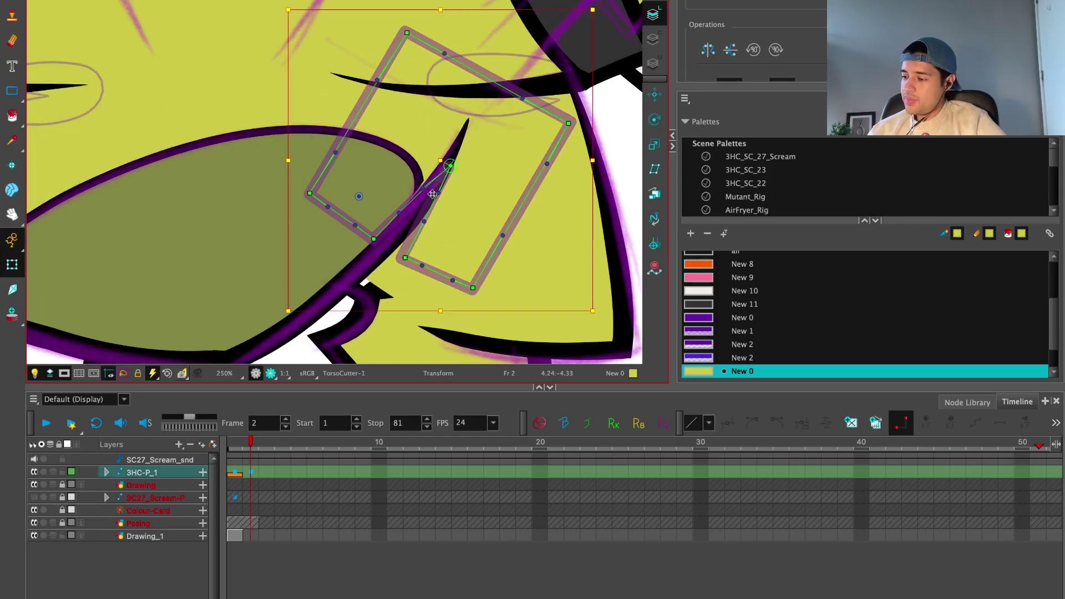
pyautogui.scroll(2, 432, 194)
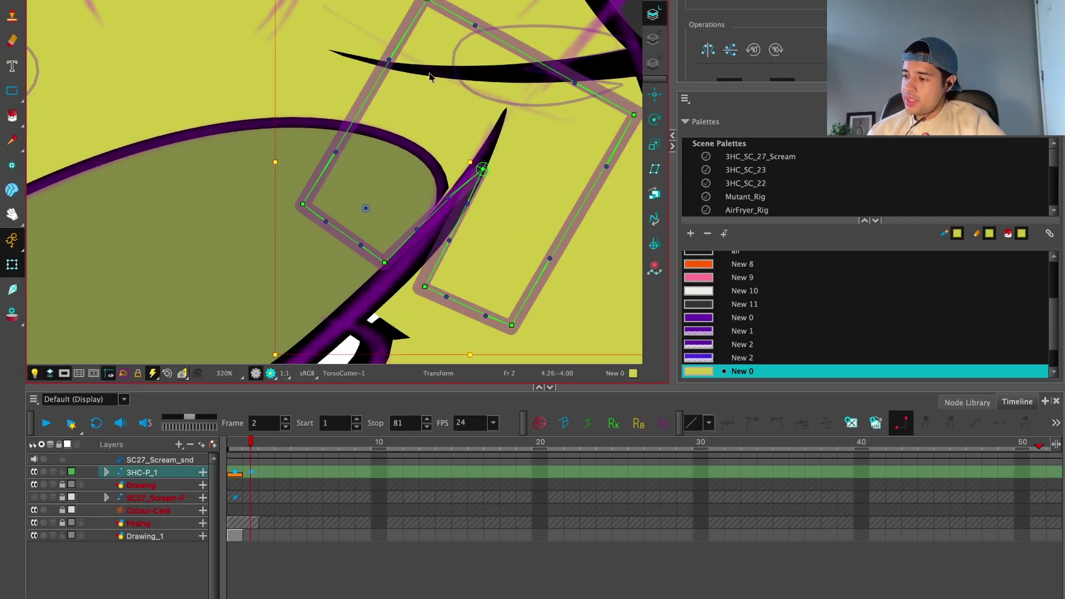
pyautogui.moveTo(371, 90); pyautogui.dragTo(444, 167)
pyautogui.click(456, 185)
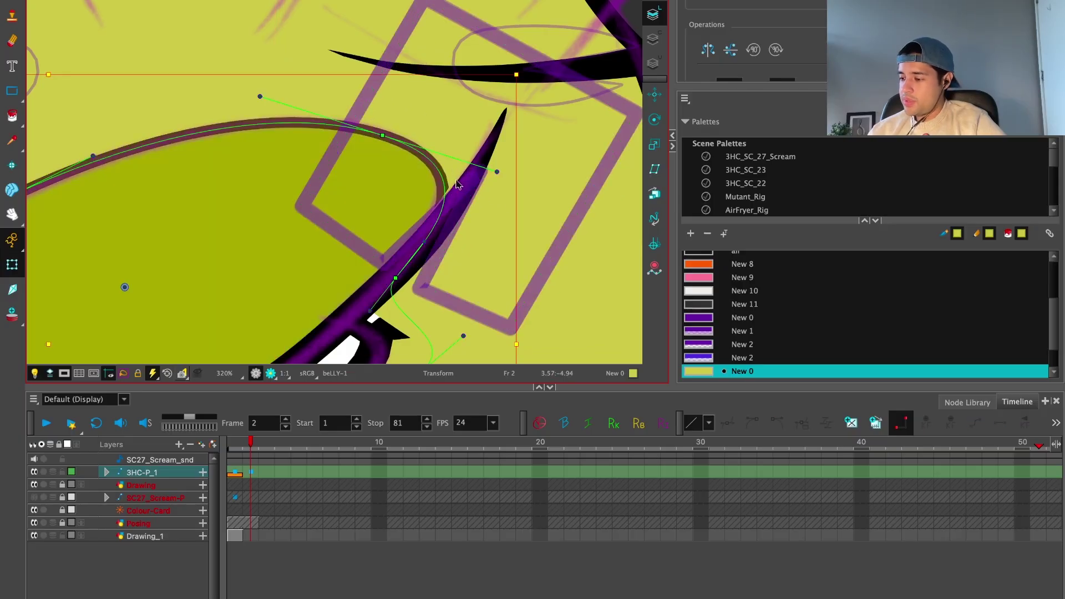
pyautogui.click(496, 172)
pyautogui.scroll(-2, 496, 183)
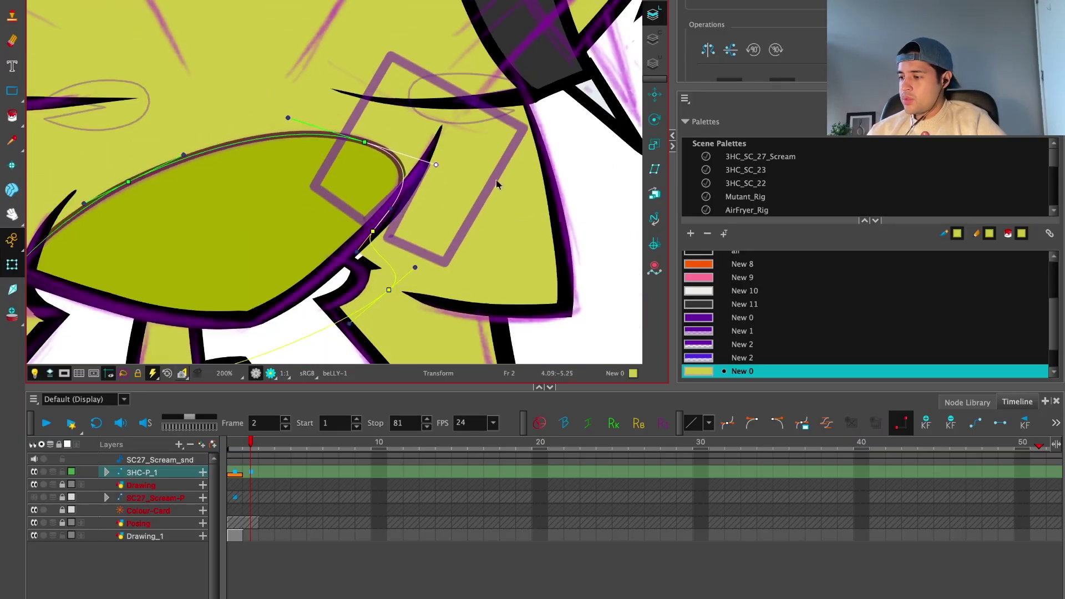
pyautogui.scroll(-2, 497, 184)
pyautogui.scroll(-1, 501, 198)
# Step: Adjust the inner and lower-edge deformation points of the UpperLeg to the right of the belly to lower its underside
pyautogui.click(524, 188)
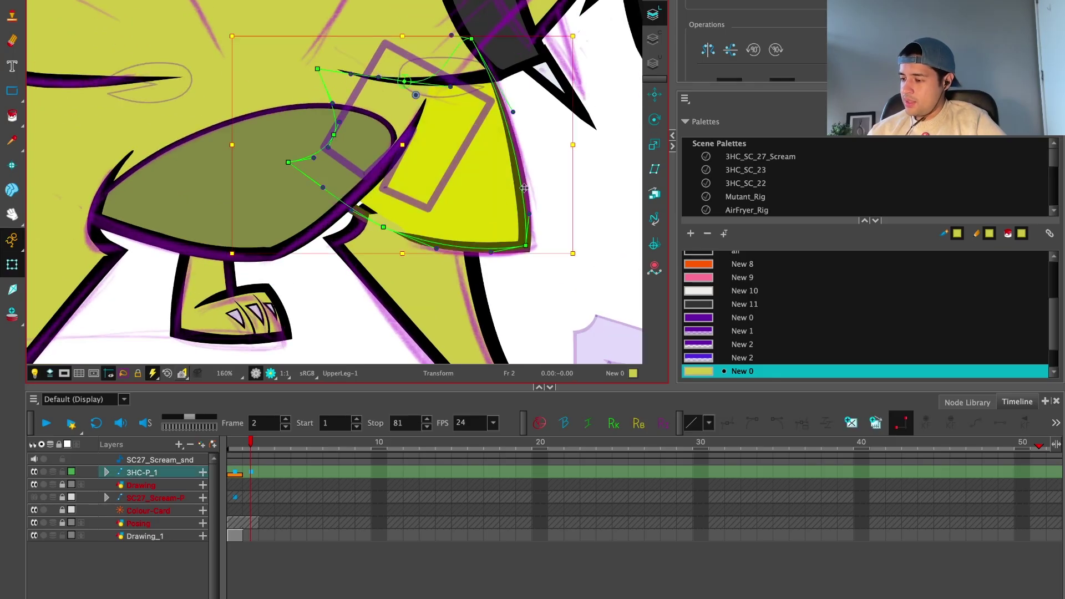
pyautogui.scroll(2, 405, 197)
pyautogui.click(420, 271)
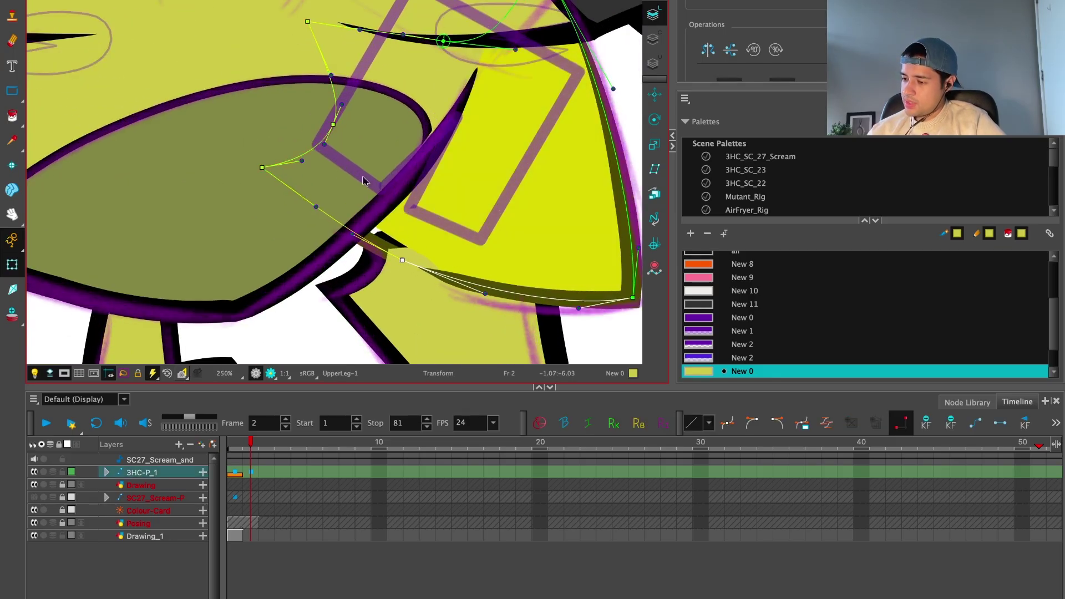
pyautogui.moveTo(262, 167); pyautogui.dragTo(249, 175)
pyautogui.moveTo(304, 214); pyautogui.dragTo(318, 205)
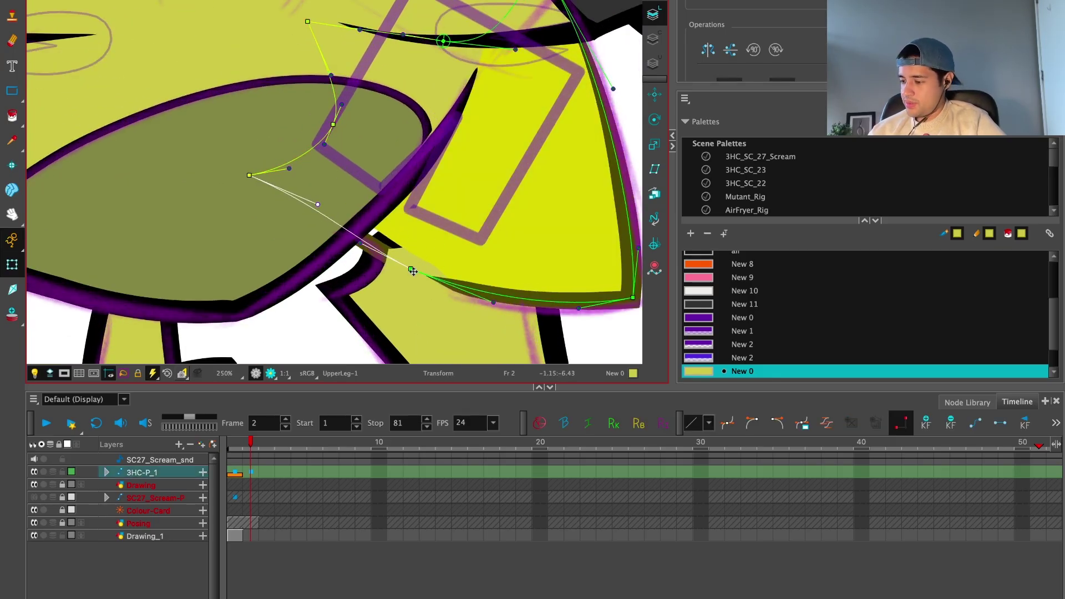
pyautogui.moveTo(412, 271); pyautogui.dragTo(417, 266)
# Step: Refine the bottom corner point and lower-edge curve handle of the right-hand UpperLeg to match the sketch
pyautogui.hscroll(3, 500, 179)
pyautogui.moveTo(549, 276); pyautogui.dragTo(553, 277)
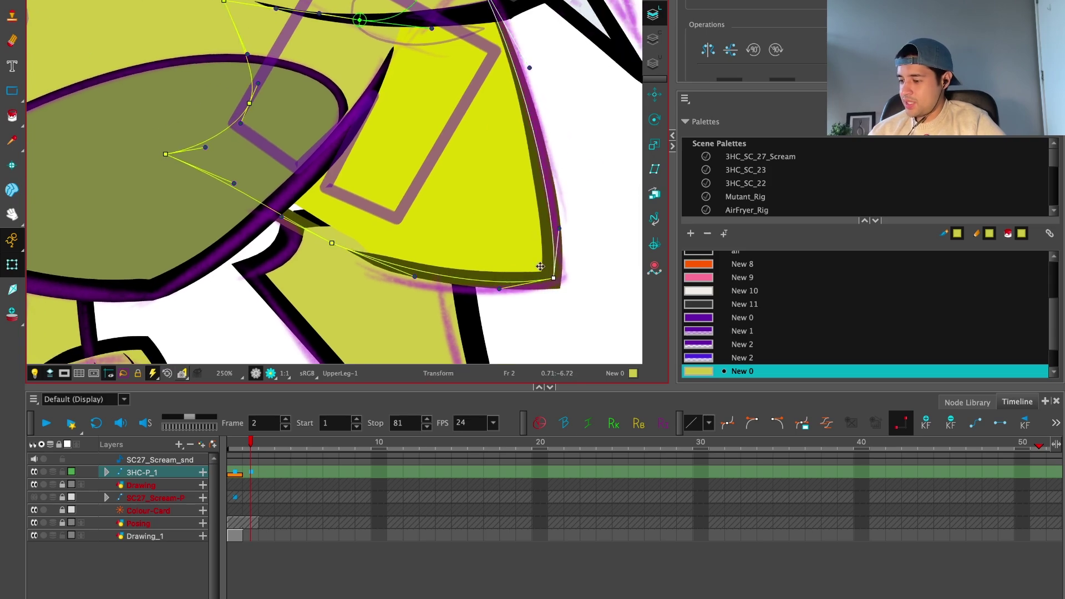
pyautogui.click(413, 285)
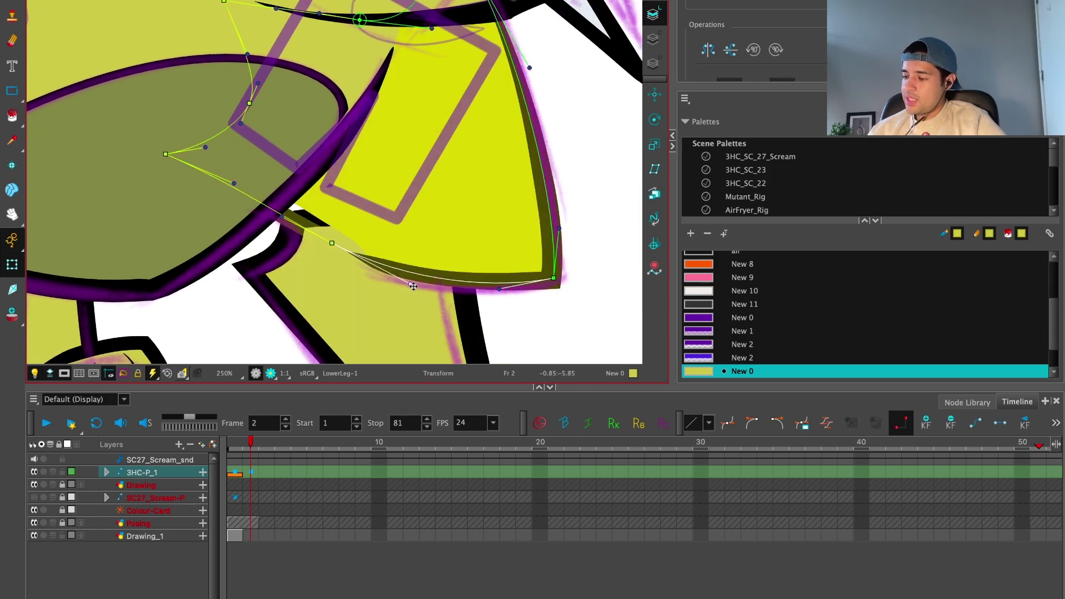
pyautogui.click(515, 324)
# Step: Move the top deformation point of the right-hand LowerLeg up to tuck its corner under the torso line
pyautogui.click(324, 254)
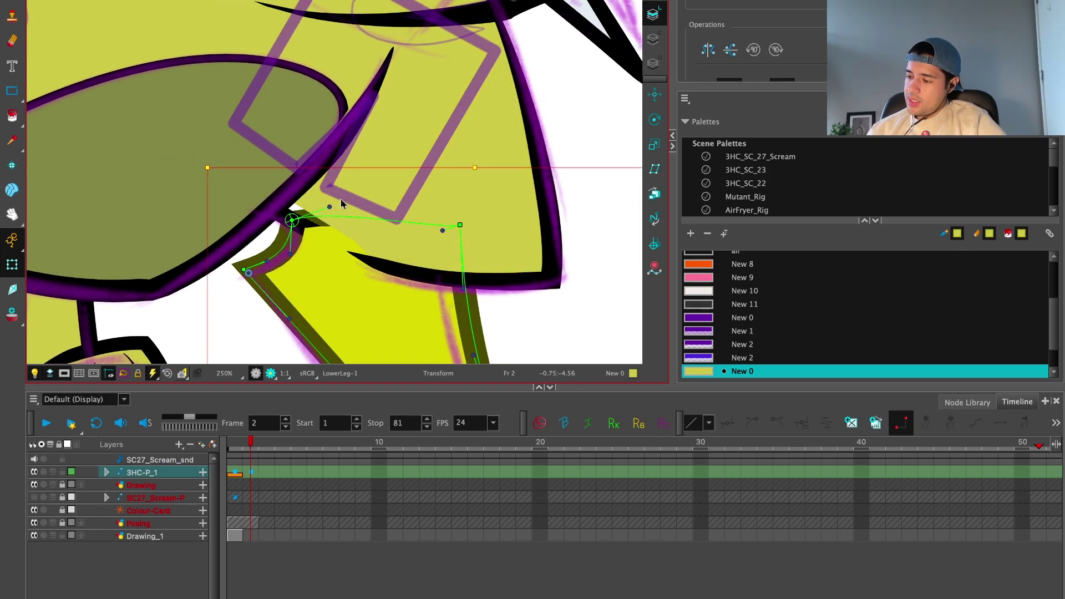
pyautogui.click(341, 204)
pyautogui.click(403, 208)
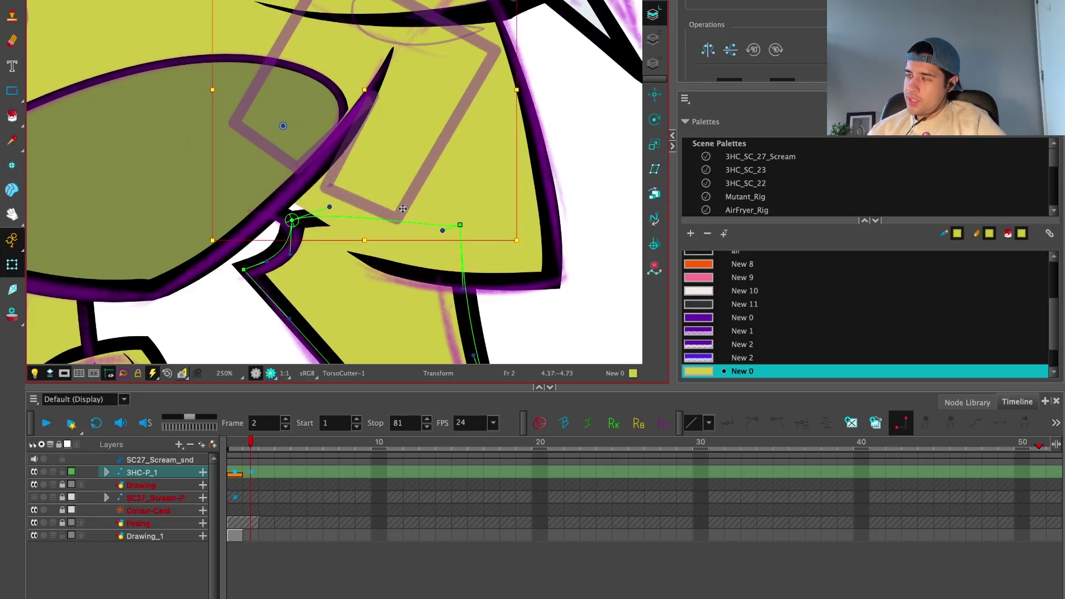
pyautogui.moveTo(401, 211); pyautogui.dragTo(403, 208)
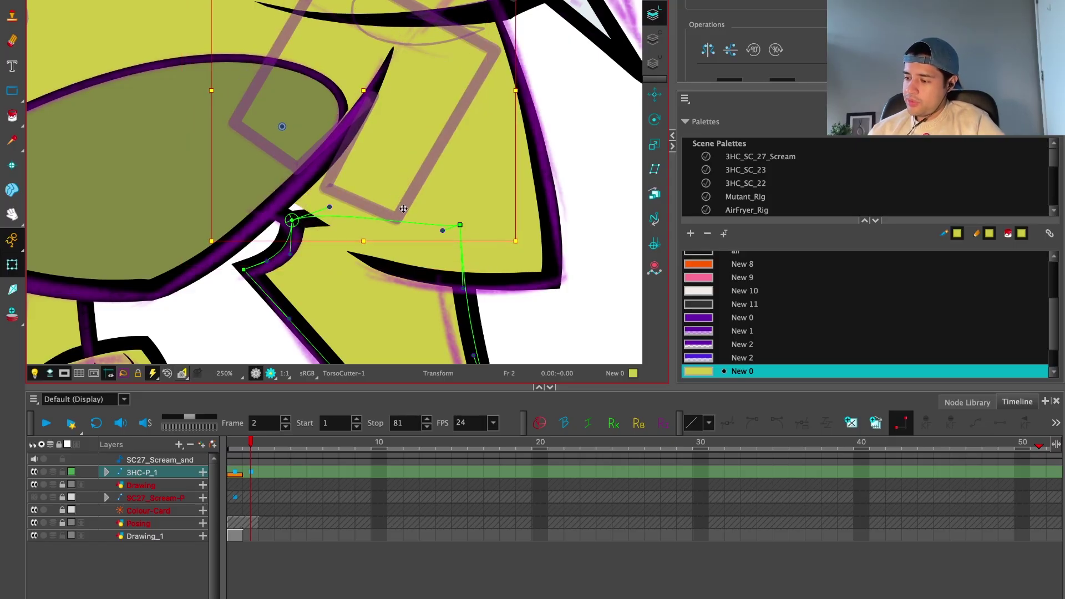
pyautogui.click(347, 238)
pyautogui.click(308, 232)
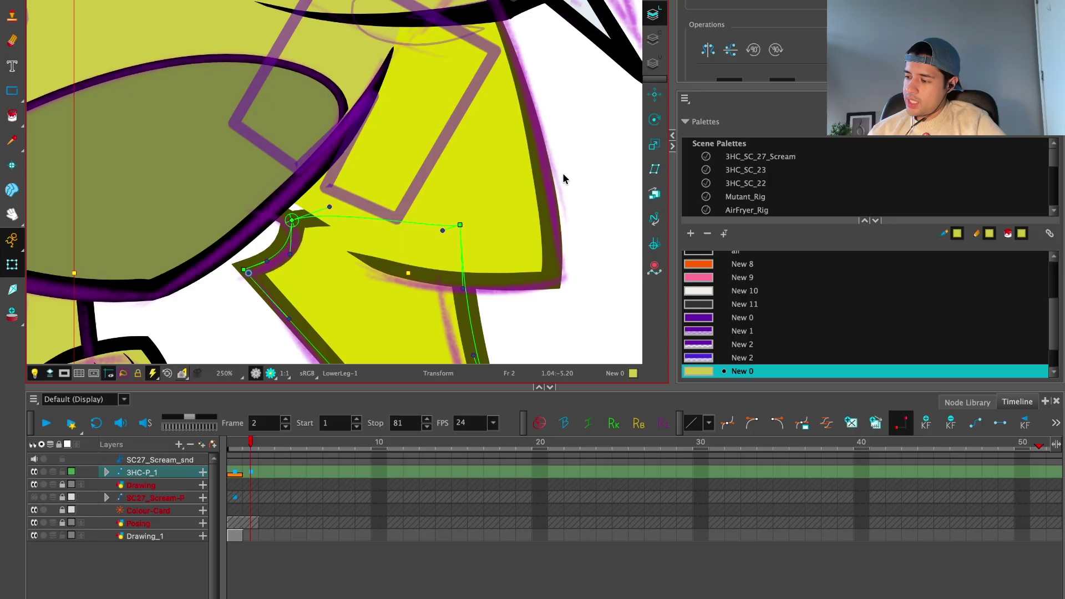
pyautogui.click(290, 221)
pyautogui.moveTo(291, 221); pyautogui.dragTo(302, 205)
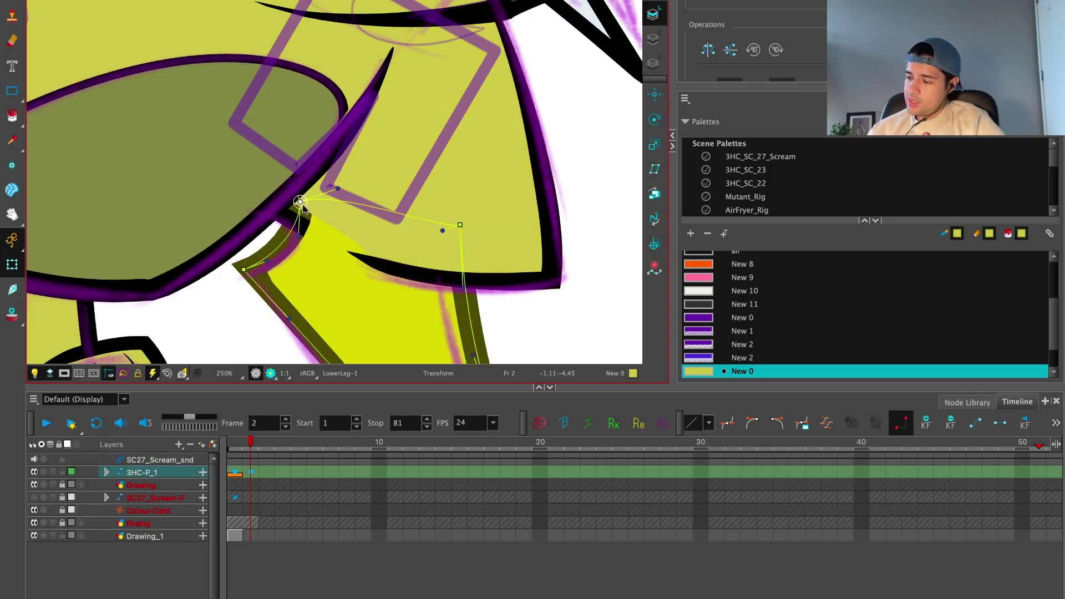
pyautogui.press('Escape')
pyautogui.press('1')
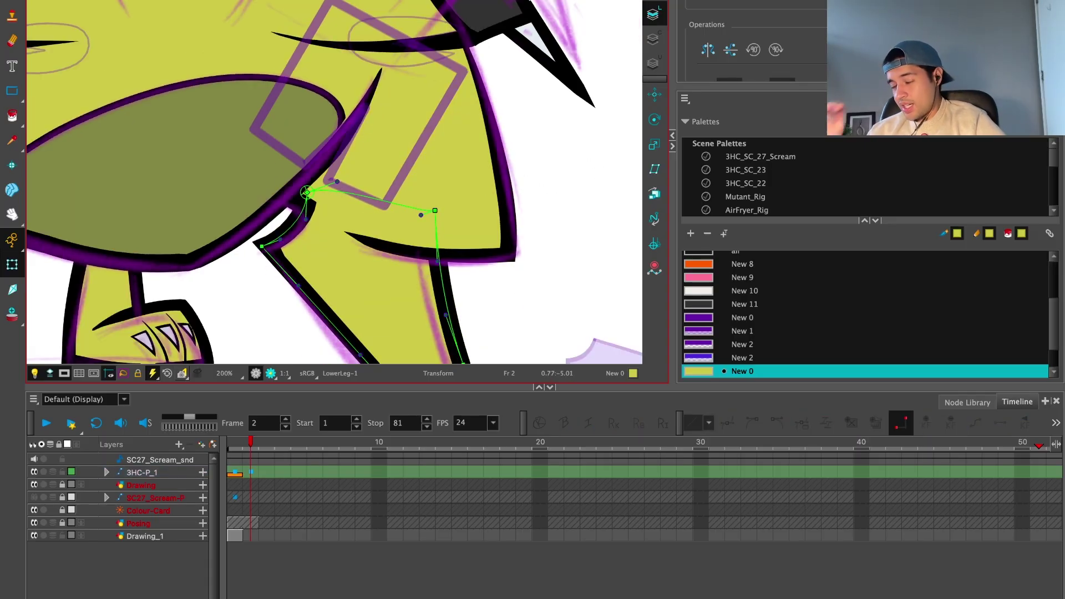
pyautogui.scroll(-5, 539, 237)
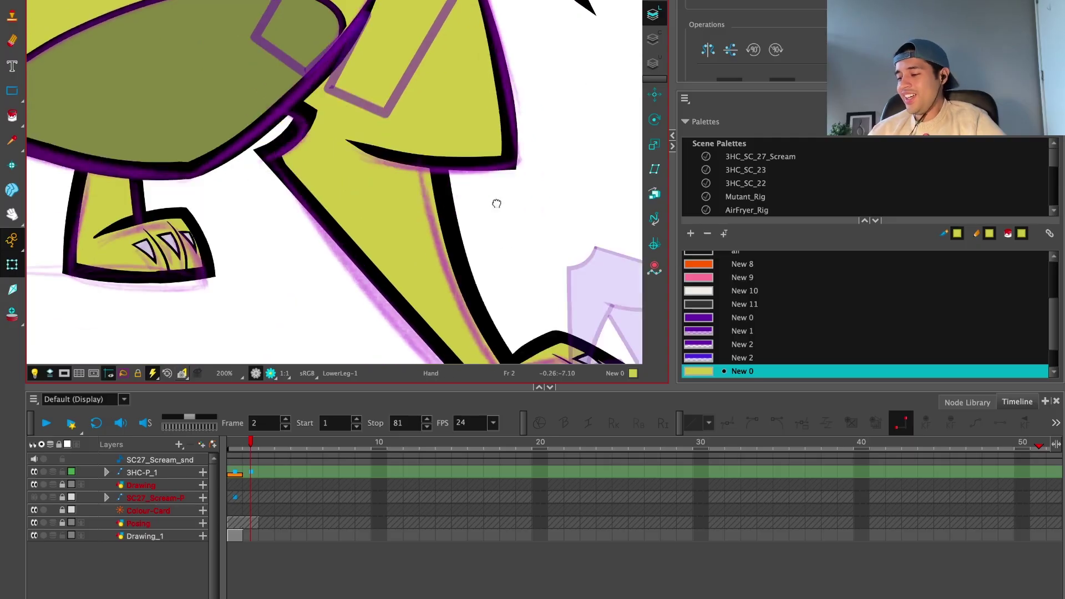
# Step: Adjust the bottom deformation points of the right-hand LowerLeg at the heel and ankle to fit the foot
pyautogui.click(471, 157)
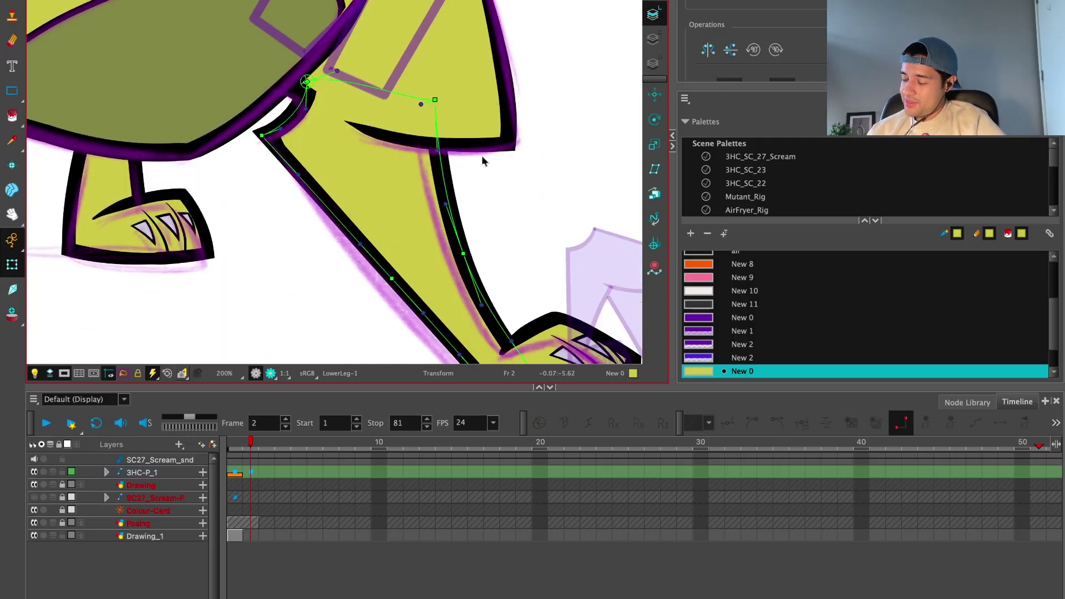
pyautogui.scroll(-1, 482, 161)
pyautogui.moveTo(534, 258); pyautogui.dragTo(523, 255)
pyautogui.press('1')
pyautogui.moveTo(452, 215); pyautogui.dragTo(479, 244)
pyautogui.moveTo(452, 302); pyautogui.dragTo(416, 259)
pyautogui.scroll(3, 416, 259)
pyautogui.click(440, 309)
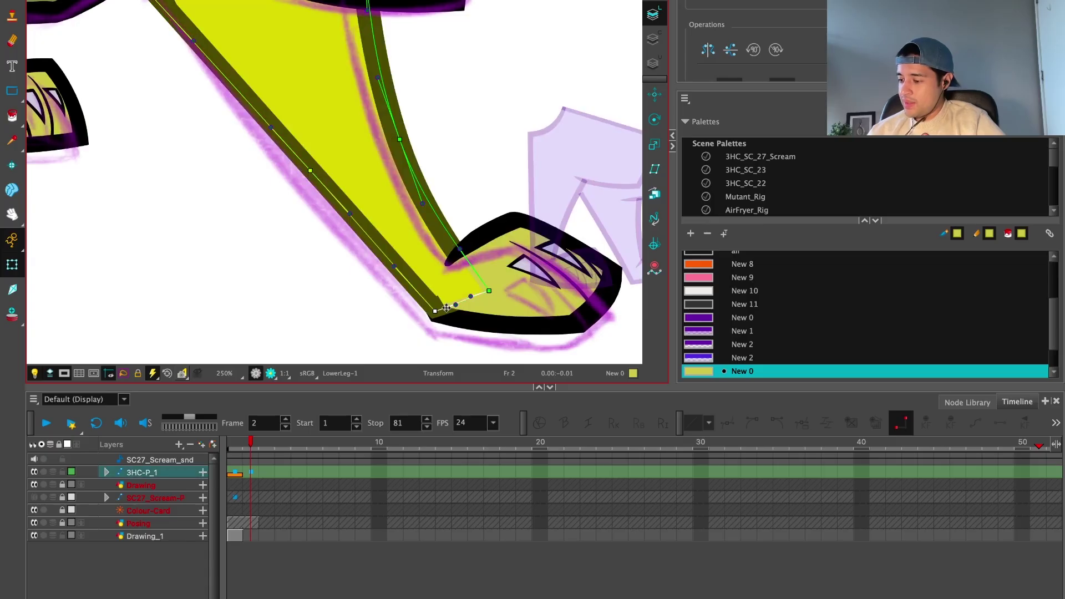
pyautogui.click(476, 298)
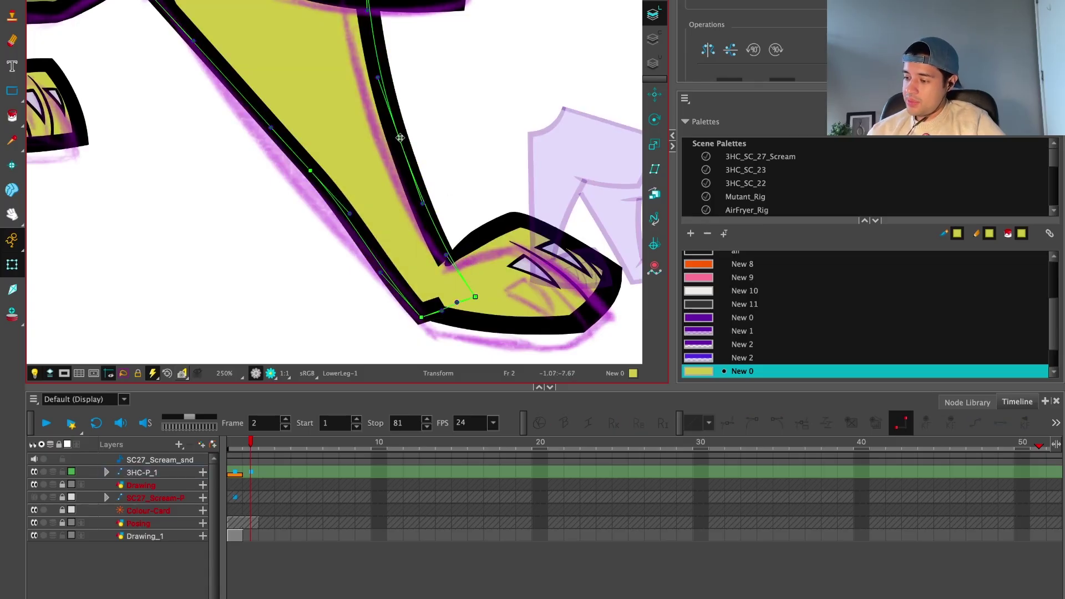
# Step: Shift the middle deformation points on both sides of the right-hand LowerLeg onto the purple sketch lines
pyautogui.moveTo(400, 140); pyautogui.dragTo(382, 134)
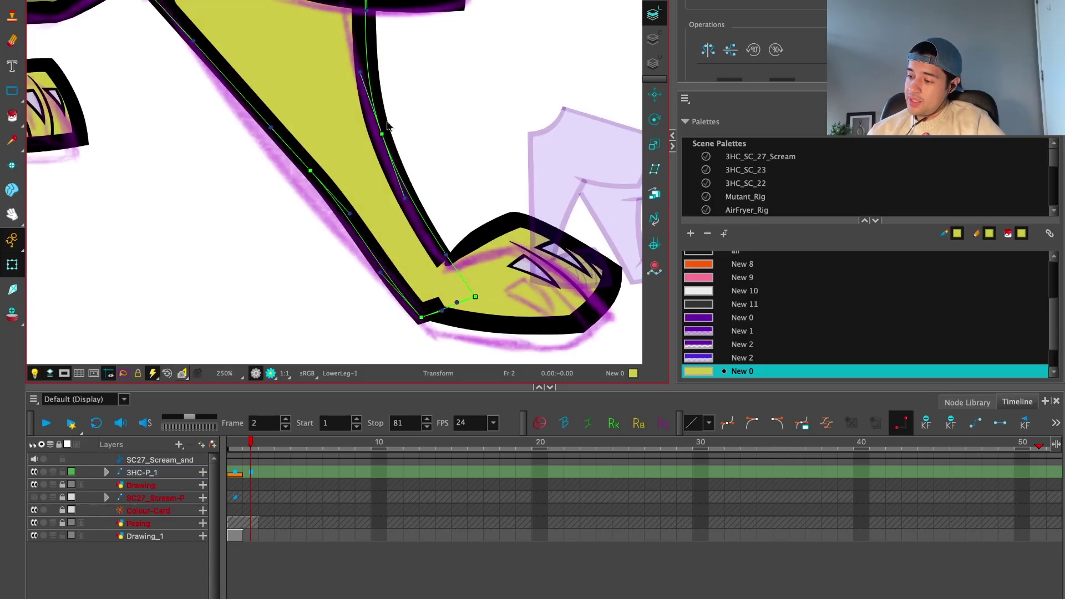
pyautogui.moveTo(188, 15); pyautogui.dragTo(184, 48)
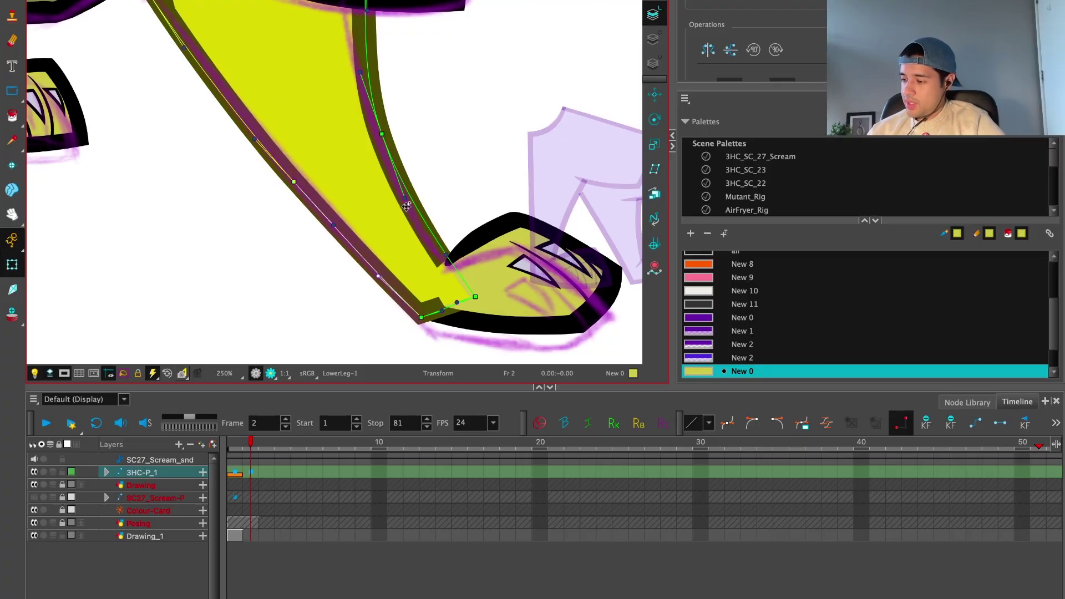
pyautogui.hotkey('ctrl', 'a')
pyautogui.press('1')
pyautogui.scroll(3, 513, 305)
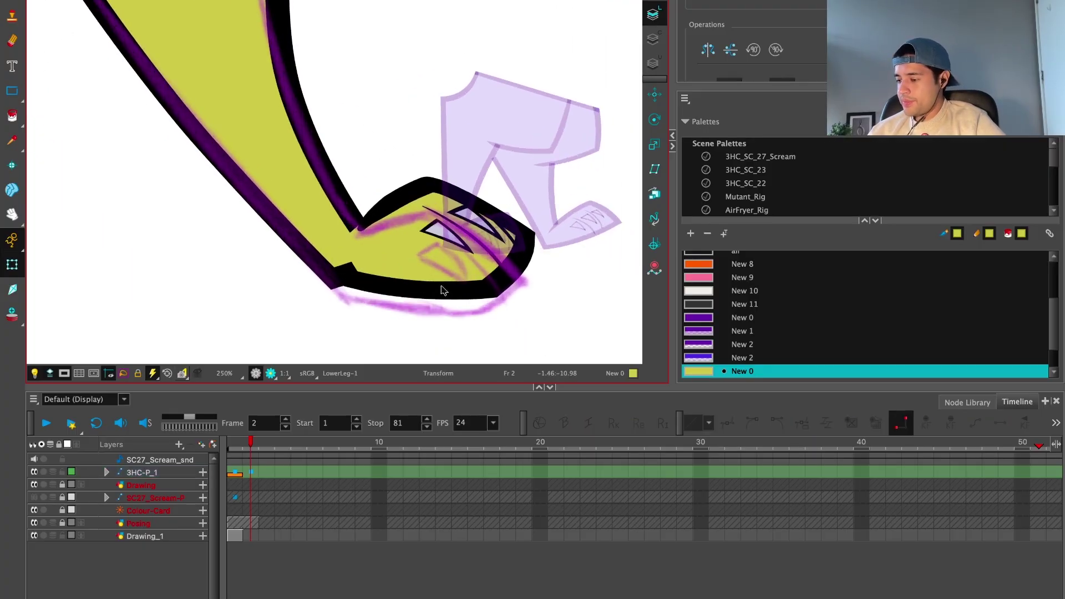
# Step: Try to reshape the ankle and upper edge of the right-hand Foot with its existing deformation points
pyautogui.click(440, 297)
pyautogui.scroll(2, 423, 296)
pyautogui.moveTo(381, 272); pyautogui.dragTo(391, 278)
pyautogui.moveTo(379, 205); pyautogui.dragTo(332, 207)
pyautogui.scroll(2, 452, 200)
pyautogui.hscroll(2, 452, 199)
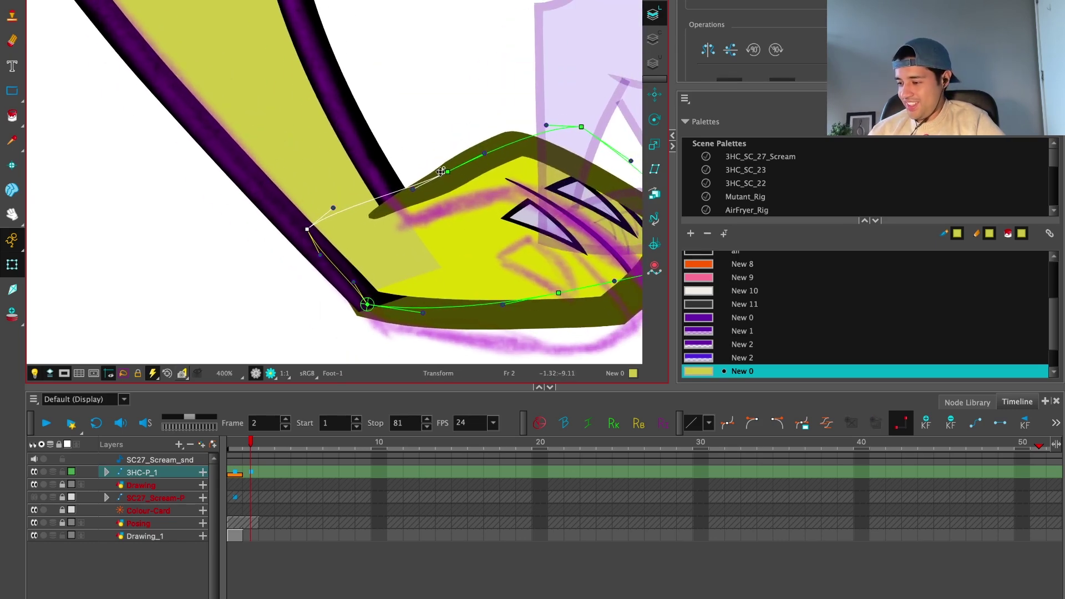
pyautogui.moveTo(441, 171); pyautogui.dragTo(483, 149)
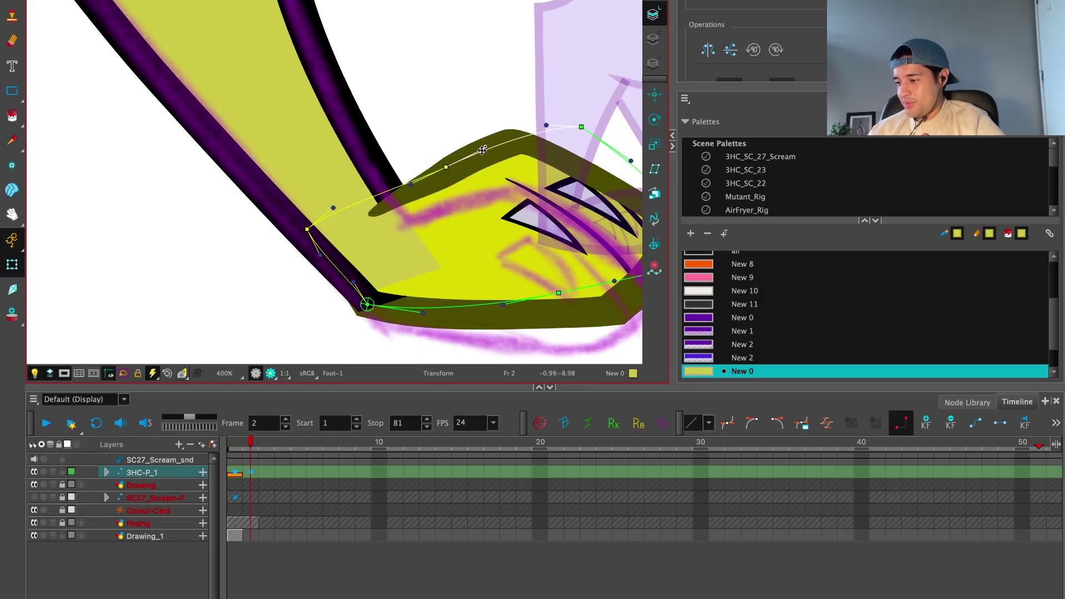
# Step: Try to reshape the toe end and sole of the right-hand Foot with its existing deformation points and handles
pyautogui.scroll(-3, 483, 150)
pyautogui.scroll(2, 508, 257)
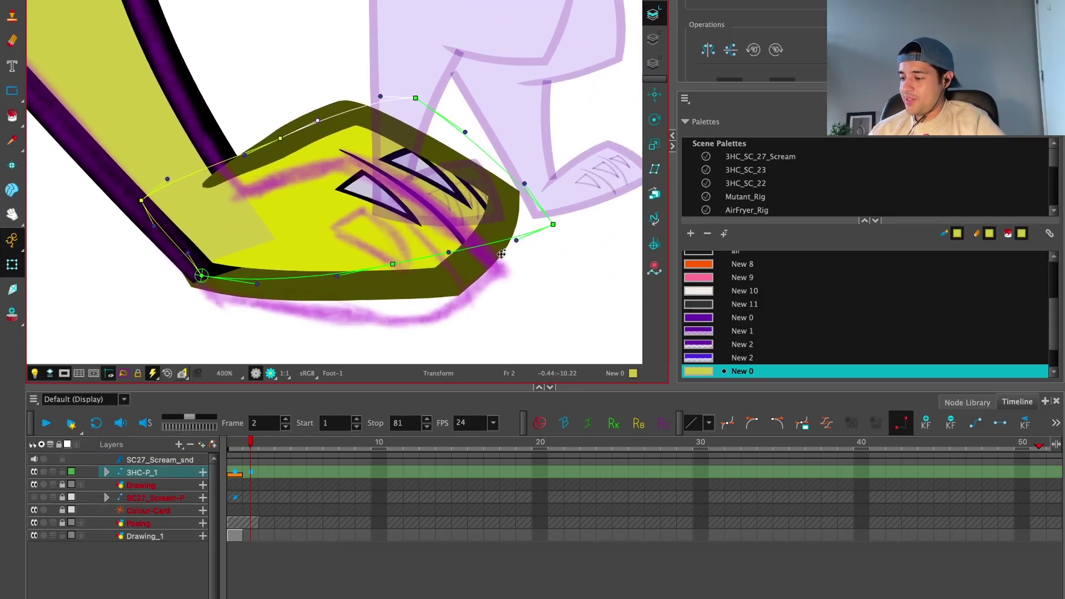
pyautogui.moveTo(555, 223); pyautogui.dragTo(553, 224)
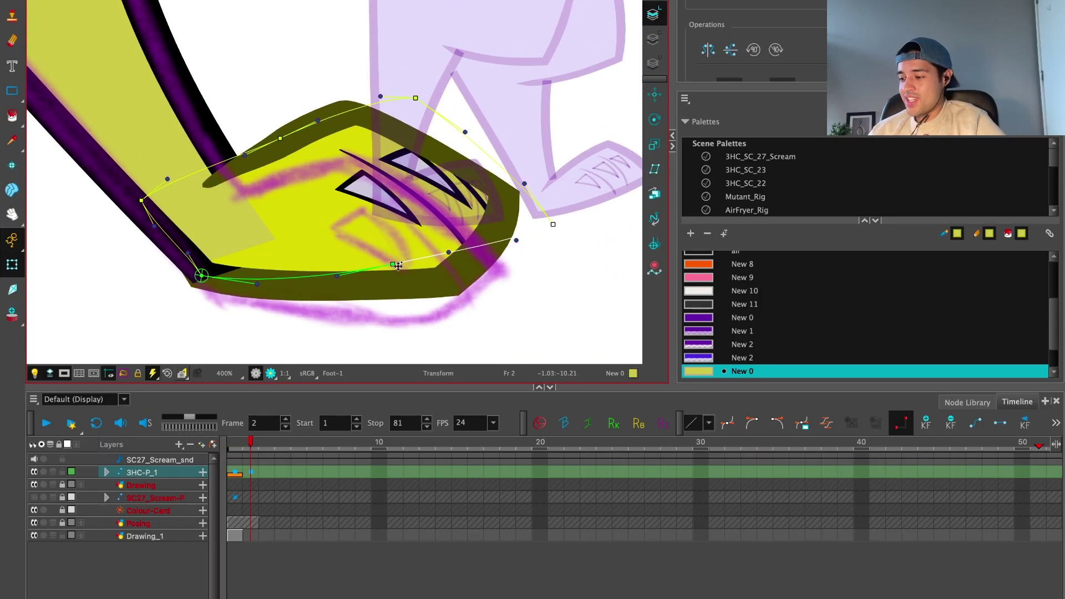
pyautogui.moveTo(393, 264); pyautogui.dragTo(461, 256)
pyautogui.hotkey('ctrl', 'z')
pyautogui.moveTo(553, 224); pyautogui.dragTo(523, 232)
pyautogui.hotkey('ctrl', 'z')
pyautogui.moveTo(394, 265); pyautogui.dragTo(451, 259)
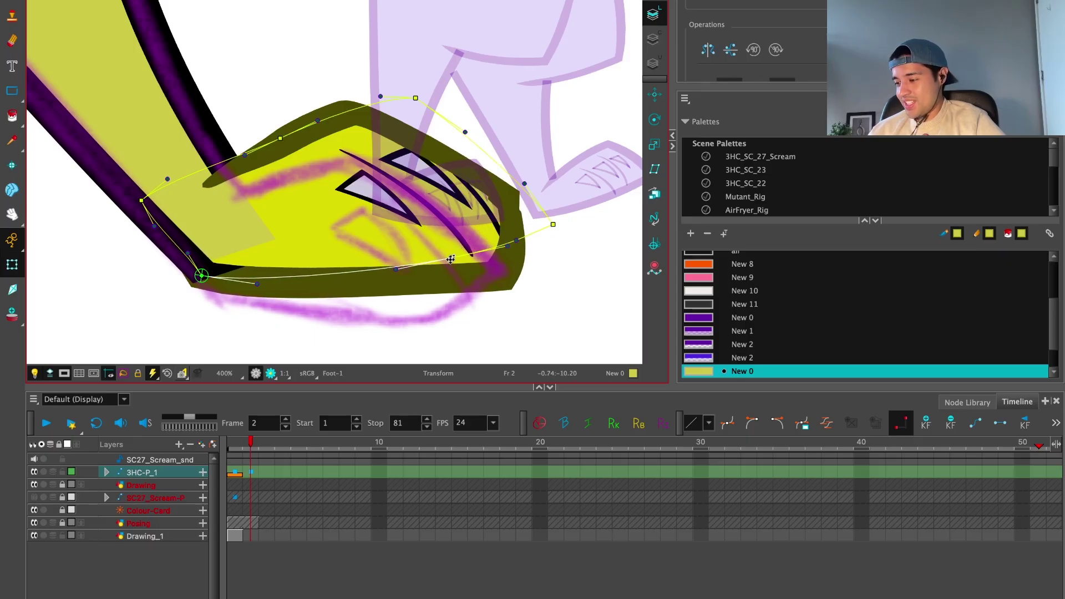
pyautogui.click(525, 187)
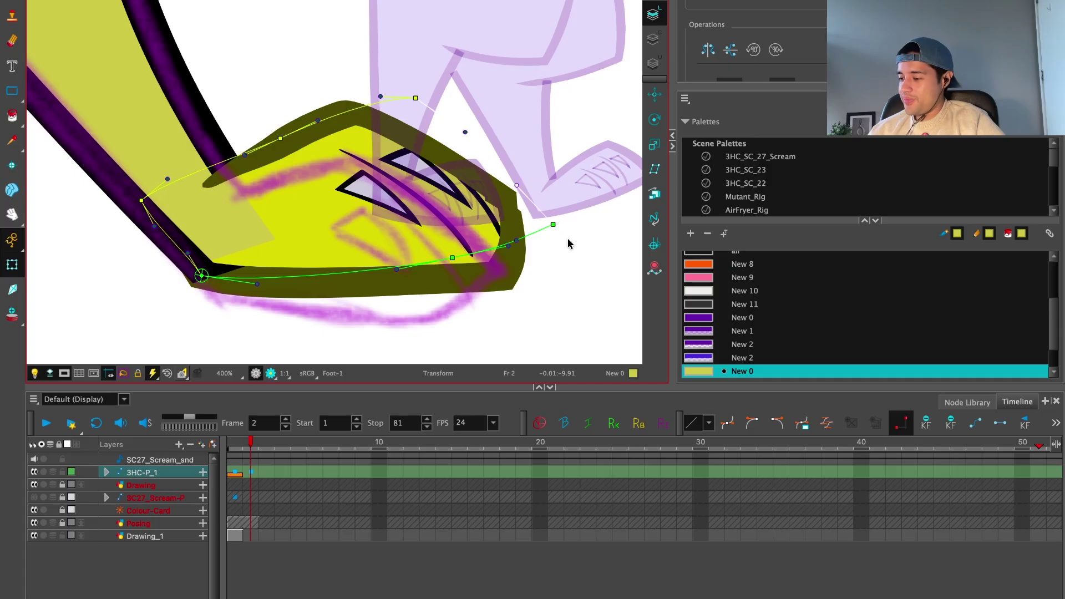
# Step: Replace the Deformation-Foot group between Foot-P and the Foot drawing in the F_Leg__1 group with a fresh one
pyautogui.click(549, 278)
pyautogui.press('1')
pyautogui.press('1')
pyautogui.hotkey('ctrl', 'a')
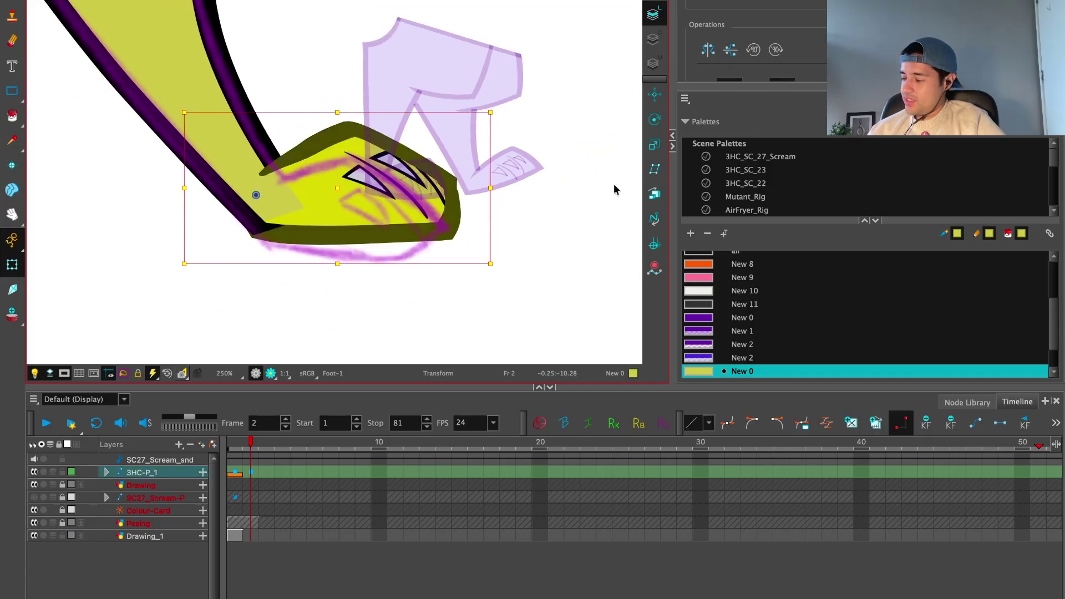
pyautogui.click(843, 229)
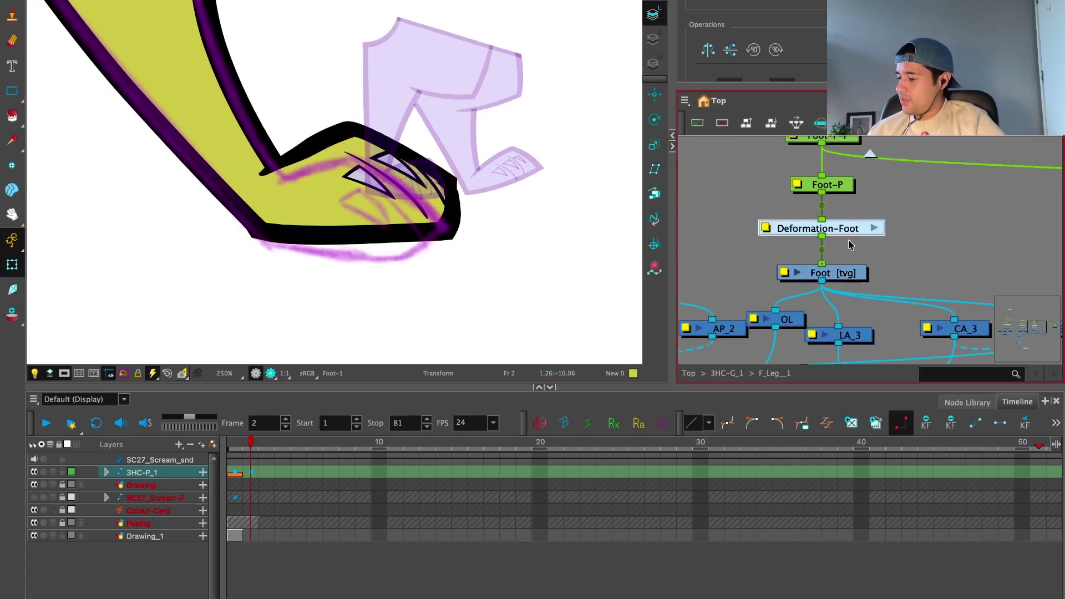
pyautogui.press('Delete')
pyautogui.click(854, 271)
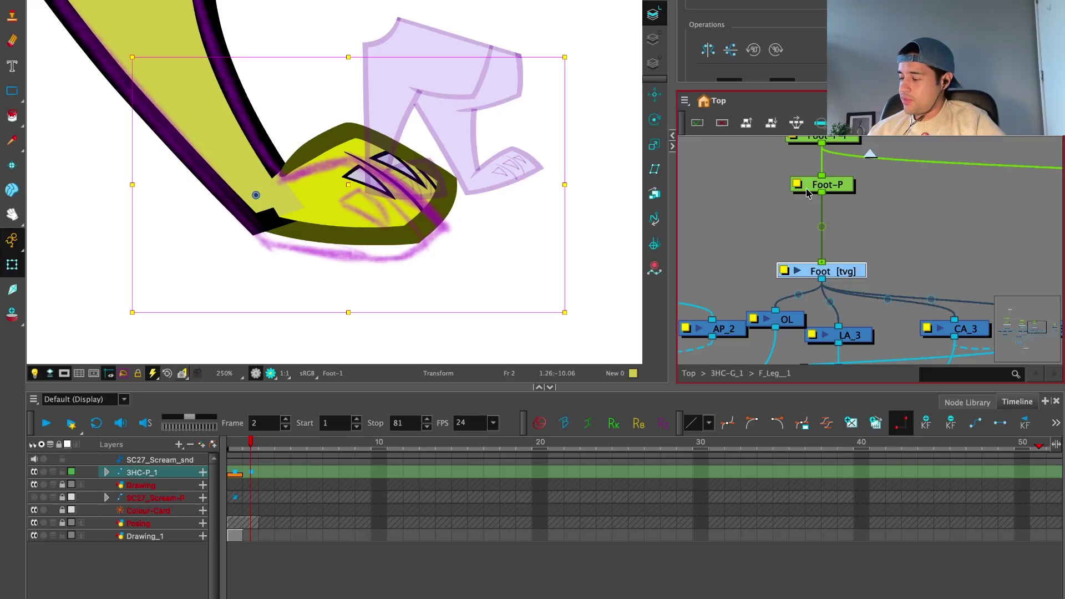
pyautogui.hotkey('ctrl', 'z')
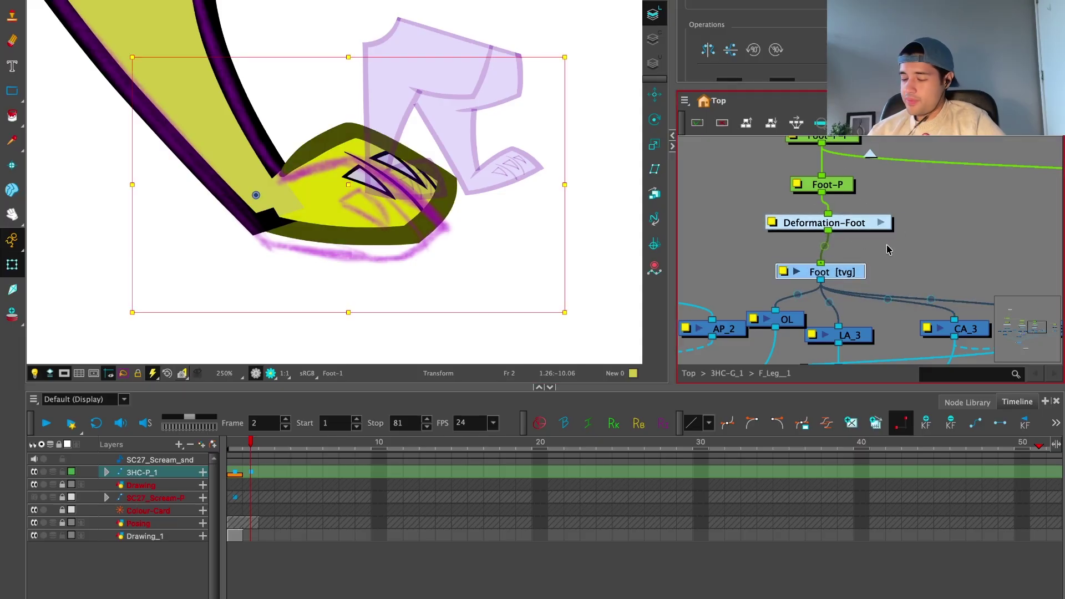
# Step: Add a Display node beside the Foot drawing, connect it, and isolate the foot in the camera view
pyautogui.hotkey('ctrl', '7')
pyautogui.moveTo(953, 241); pyautogui.dragTo(892, 285)
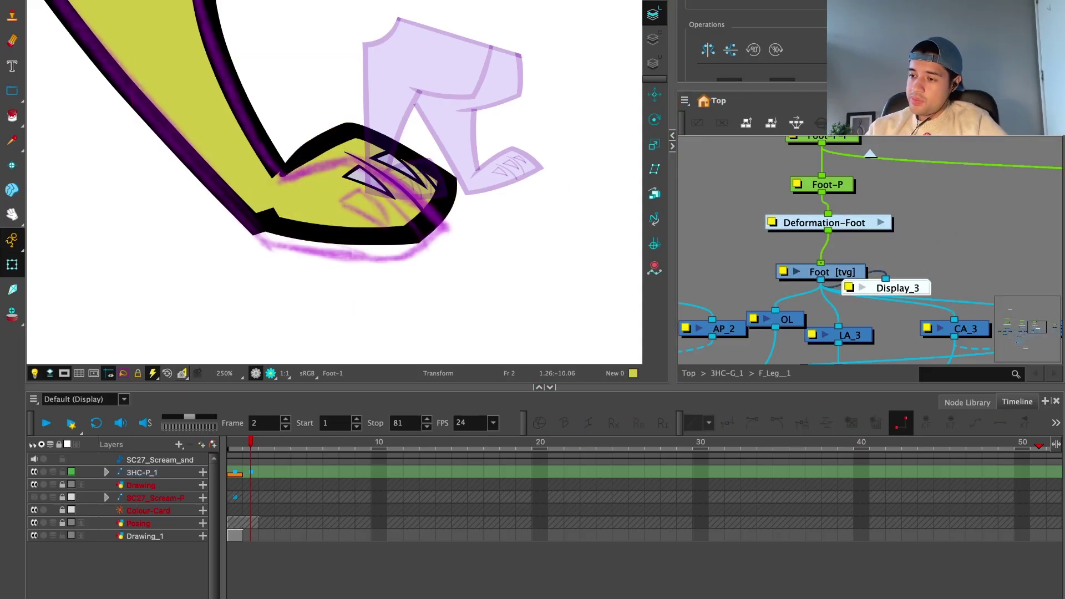
pyautogui.click(849, 286)
pyautogui.moveTo(820, 272); pyautogui.dragTo(828, 264)
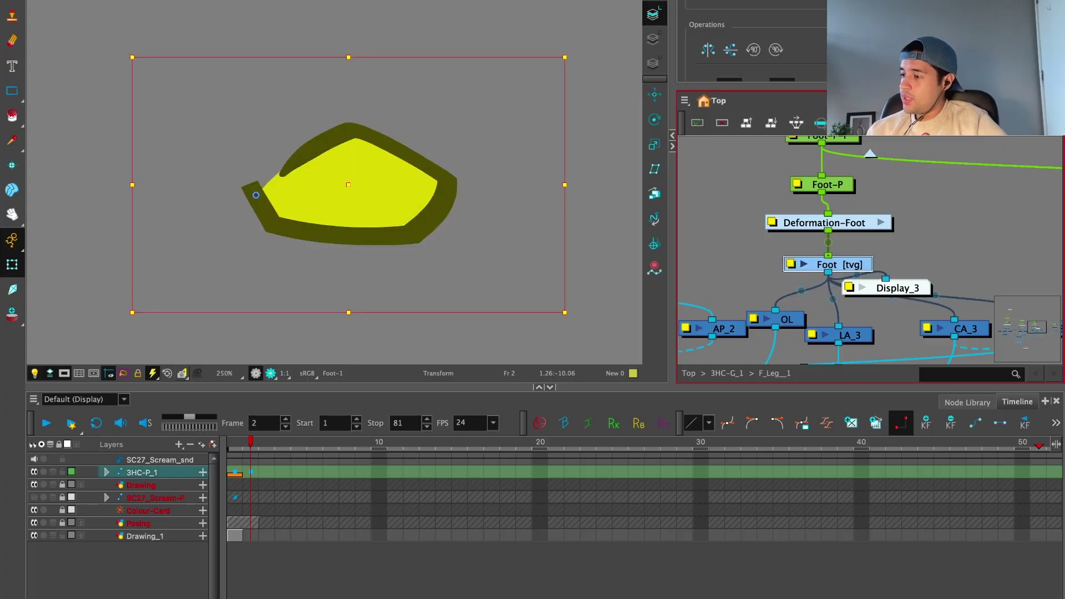
# Step: Start a new deformation chain at the Foot's ankle, running it down the heel and along the curved sole with the Rigging tool
pyautogui.scroll(2, 235, 225)
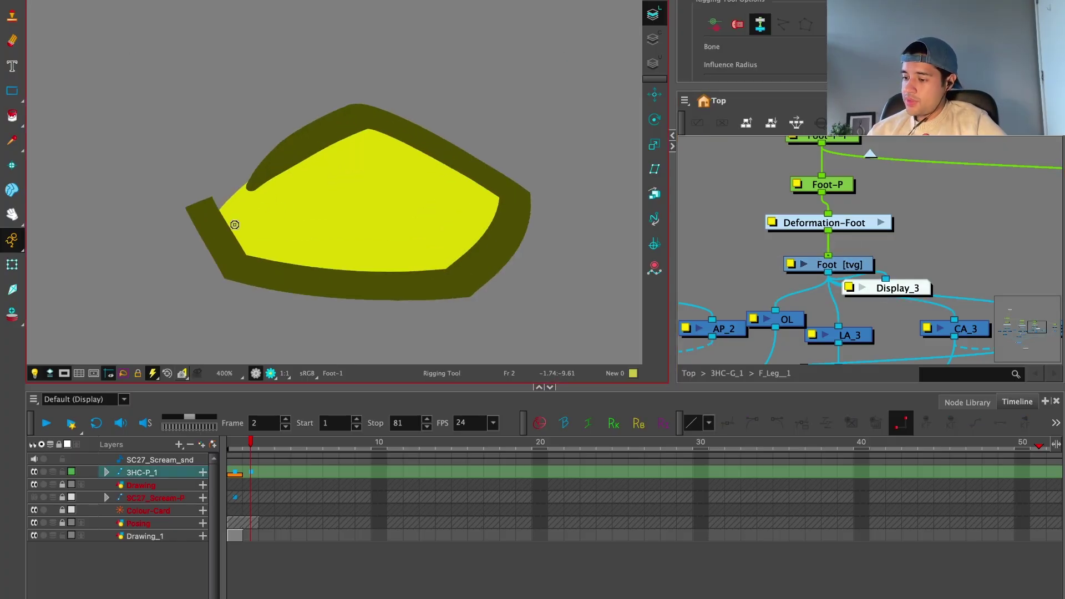
pyautogui.click(238, 269)
pyautogui.click(453, 281)
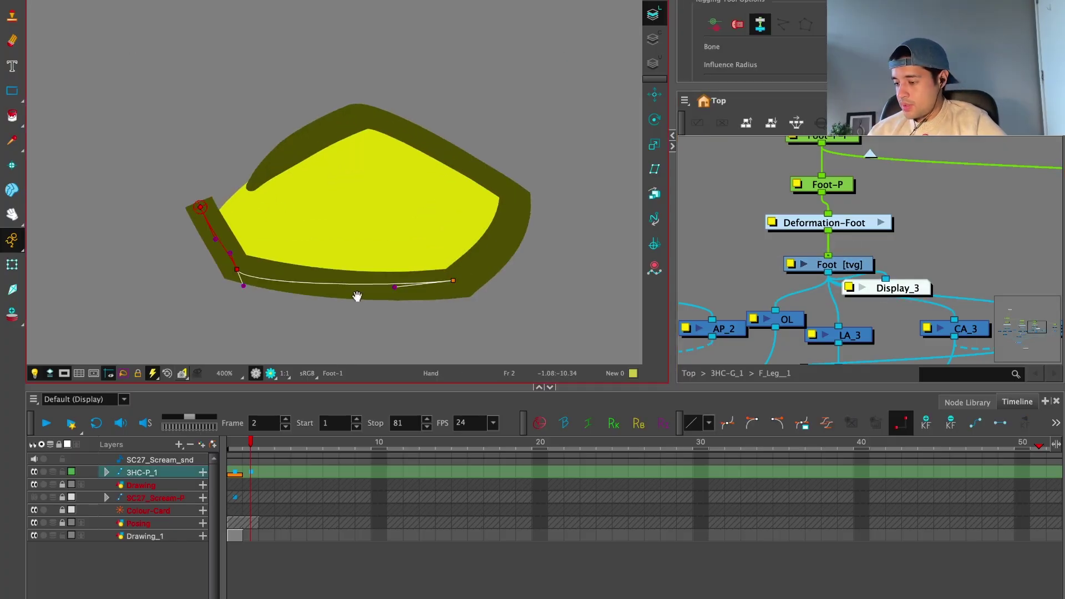
pyautogui.scroll(2, 257, 232)
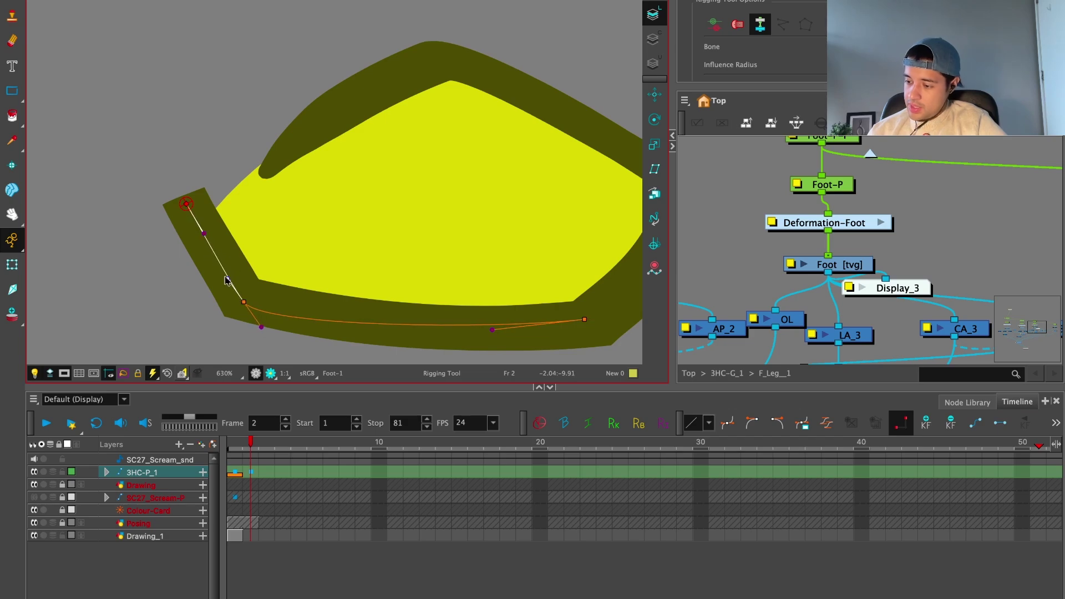
pyautogui.click(240, 302)
pyautogui.moveTo(261, 323); pyautogui.dragTo(290, 316)
pyautogui.hscroll(5, 451, 285)
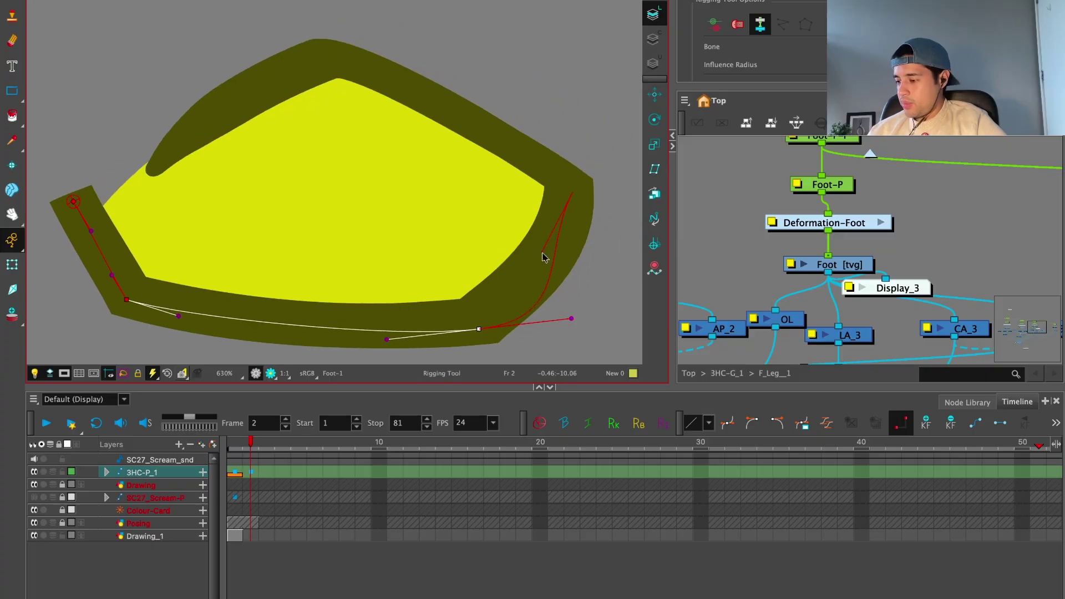
# Step: Extend the foot's deformation chain around the toe and up to the top of the foot, adjusting the handles to the outline
pyautogui.moveTo(543, 257); pyautogui.dragTo(571, 255)
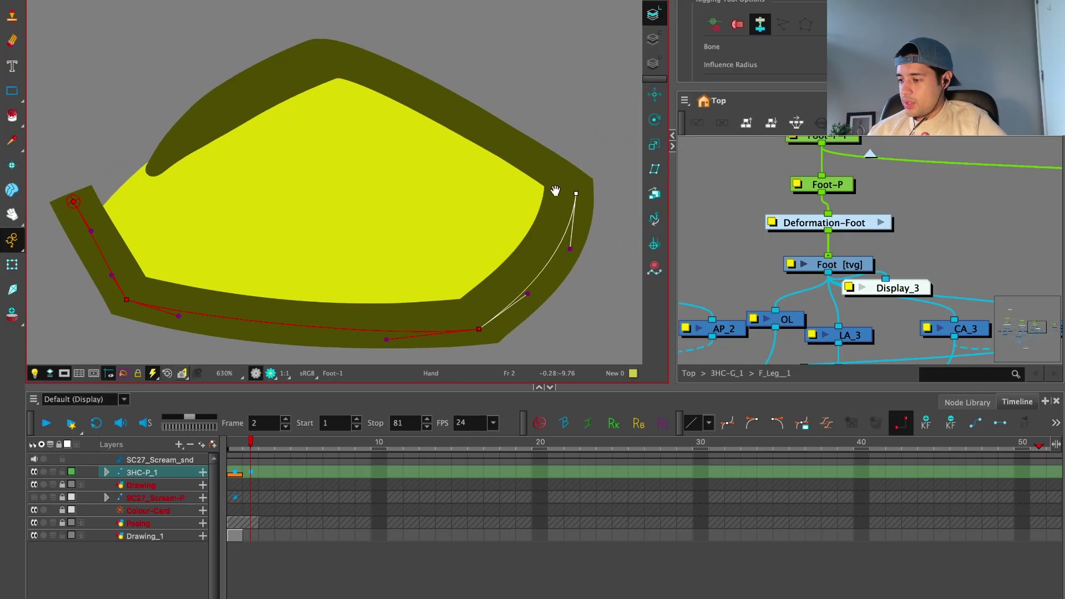
pyautogui.moveTo(555, 191); pyautogui.dragTo(596, 249)
pyautogui.moveTo(583, 167); pyautogui.dragTo(559, 157)
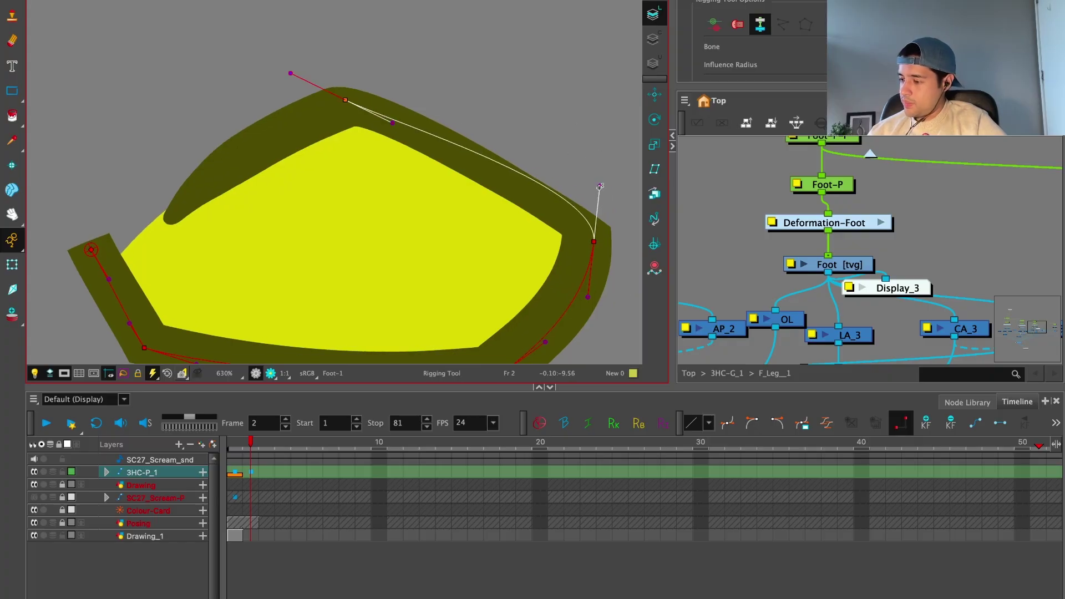
pyautogui.click(559, 204)
pyautogui.moveTo(401, 120); pyautogui.dragTo(421, 118)
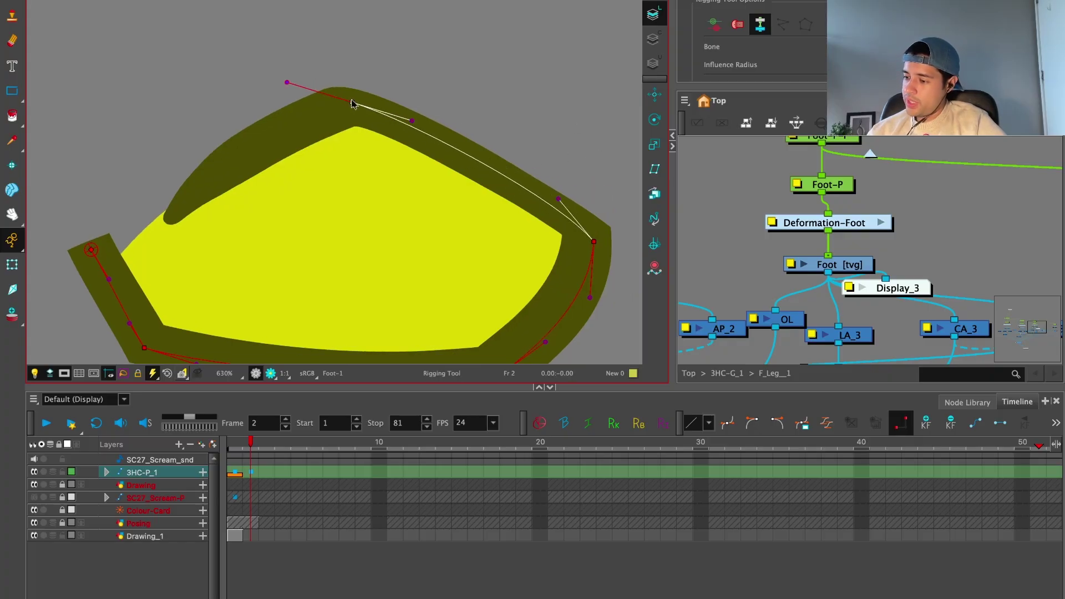
# Step: Continue the deformation chain down the instep to the ankle root point, adjusting its points and handles to the outline
pyautogui.click(226, 157)
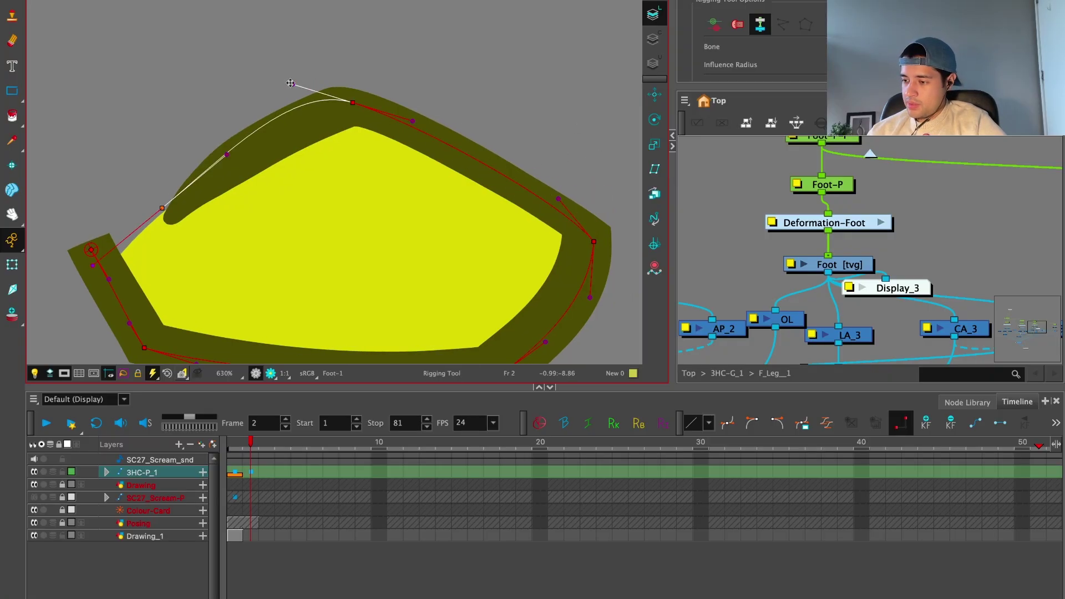
pyautogui.moveTo(162, 211); pyautogui.dragTo(172, 195)
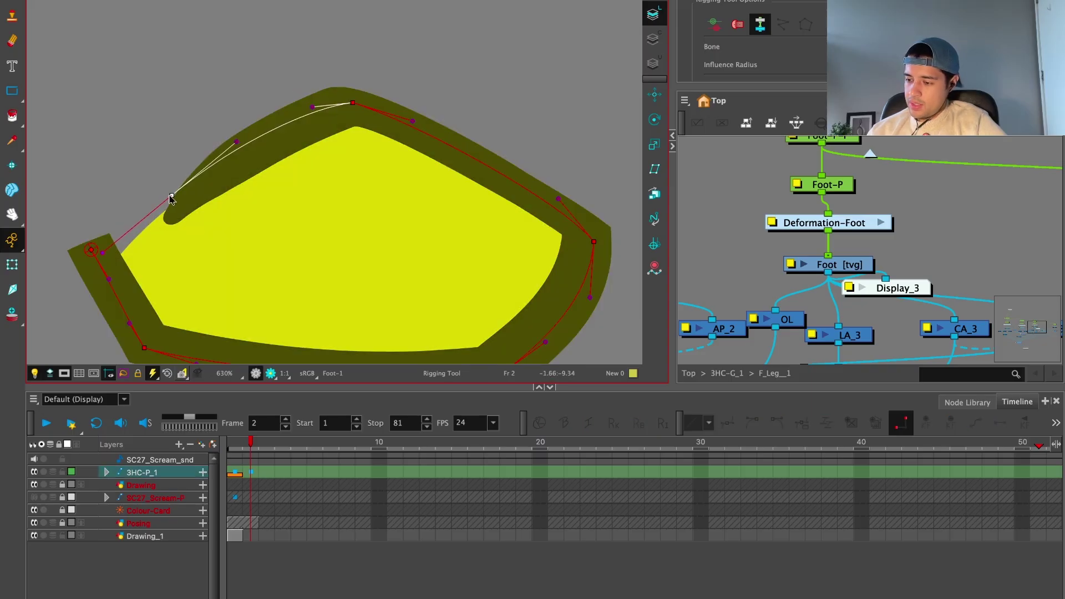
pyautogui.moveTo(103, 253); pyautogui.dragTo(189, 175)
pyautogui.click(148, 207)
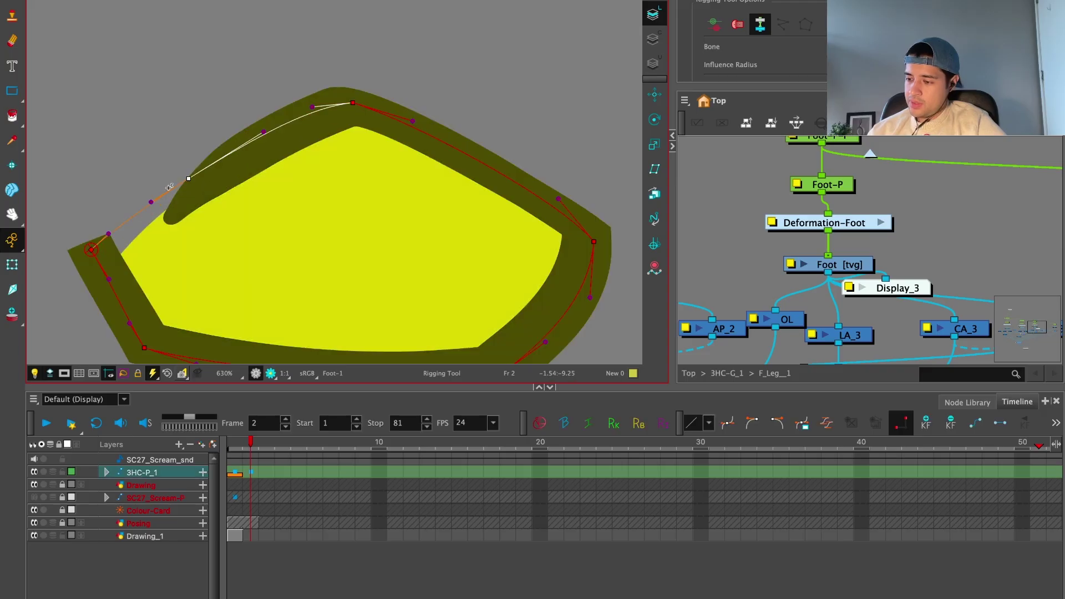
pyautogui.click(114, 232)
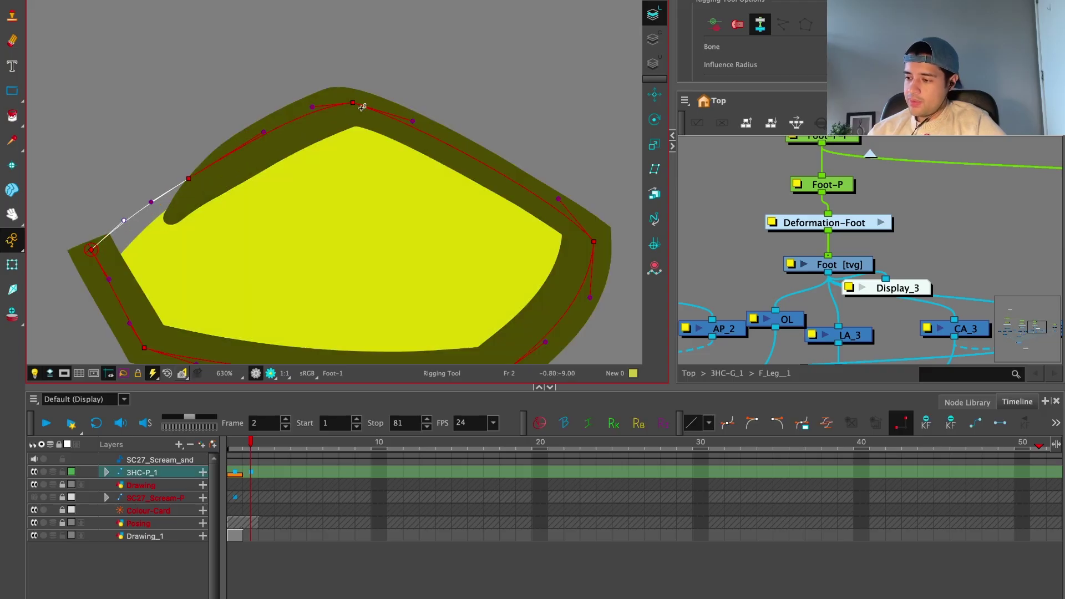
pyautogui.press('2')
pyautogui.press('2')
# Step: Keep the Foot drawing's embedded pivot option on Apply Embedded Pivot on Parent Peg and delete the temporary Display_3 node
pyautogui.click(12, 264)
pyautogui.click(691, 214)
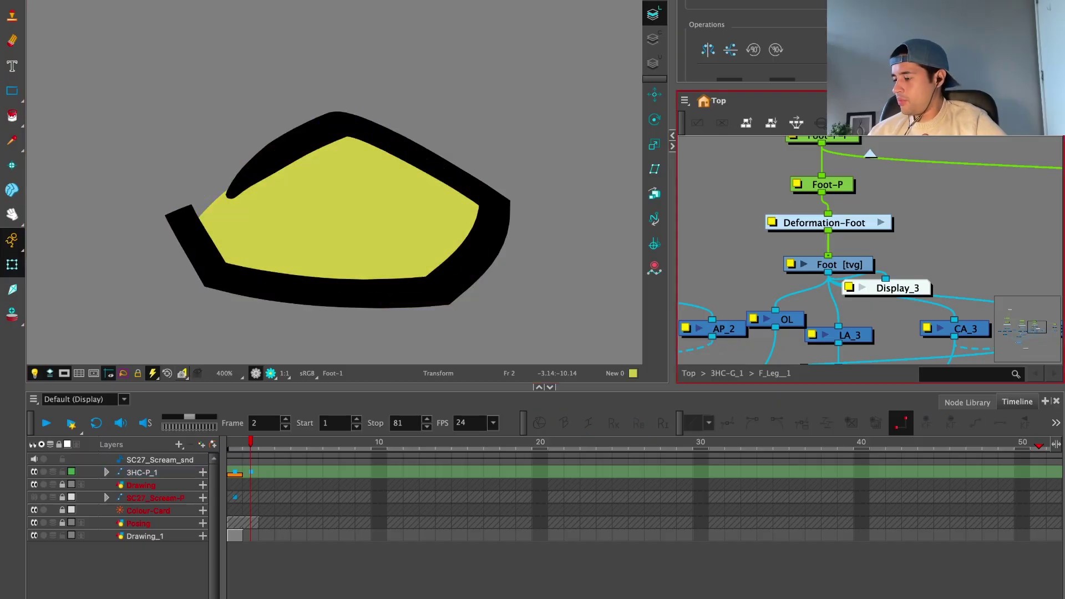
pyautogui.doubleClick(852, 260)
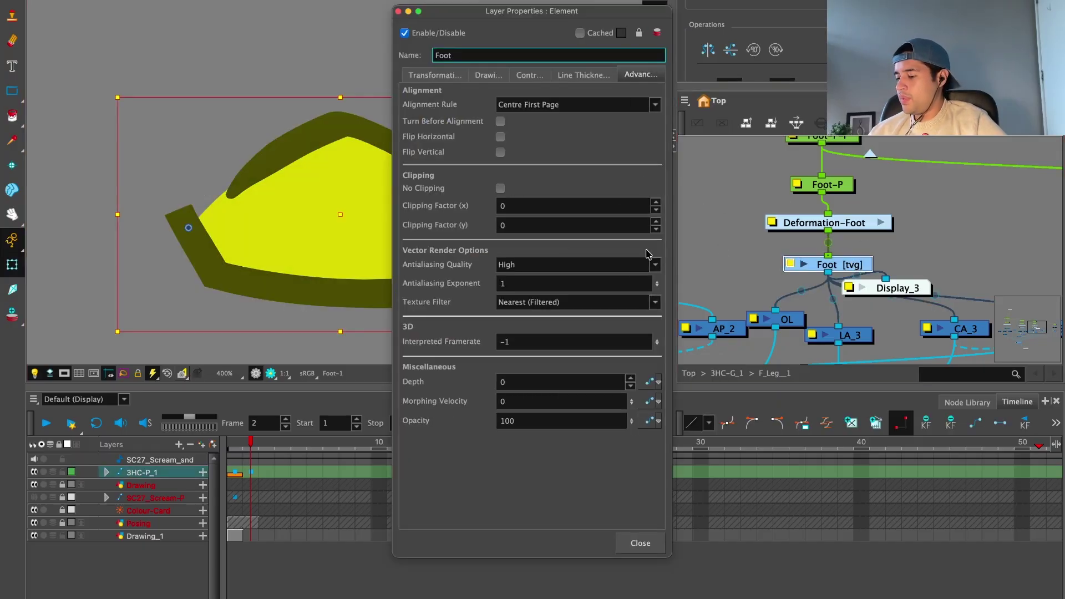
pyautogui.click(434, 75)
pyautogui.click(632, 488)
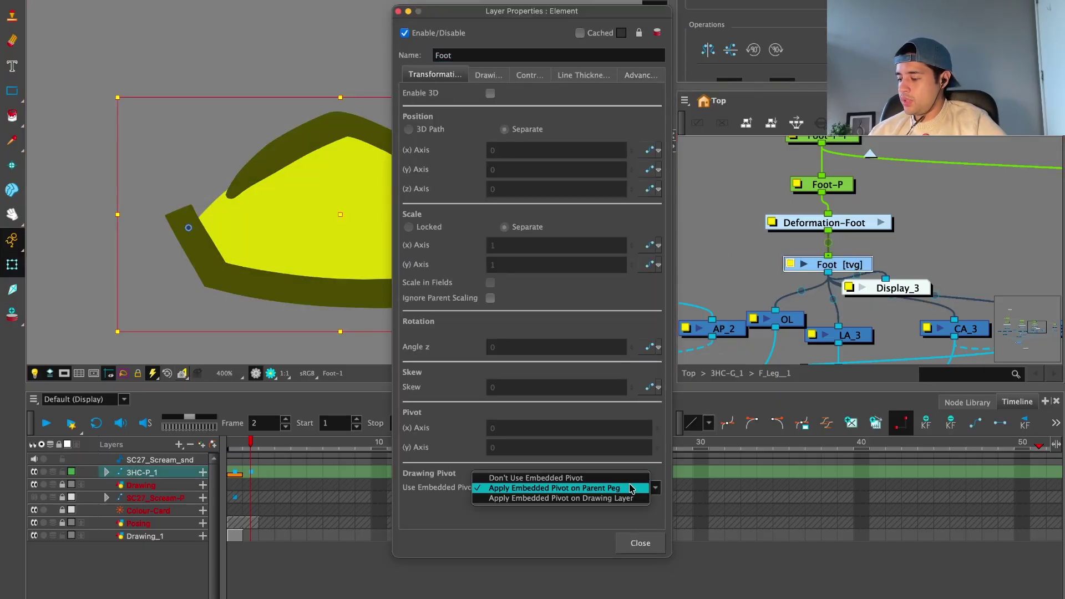
pyautogui.click(631, 487)
pyautogui.click(640, 543)
pyautogui.click(910, 288)
pyautogui.press('Delete')
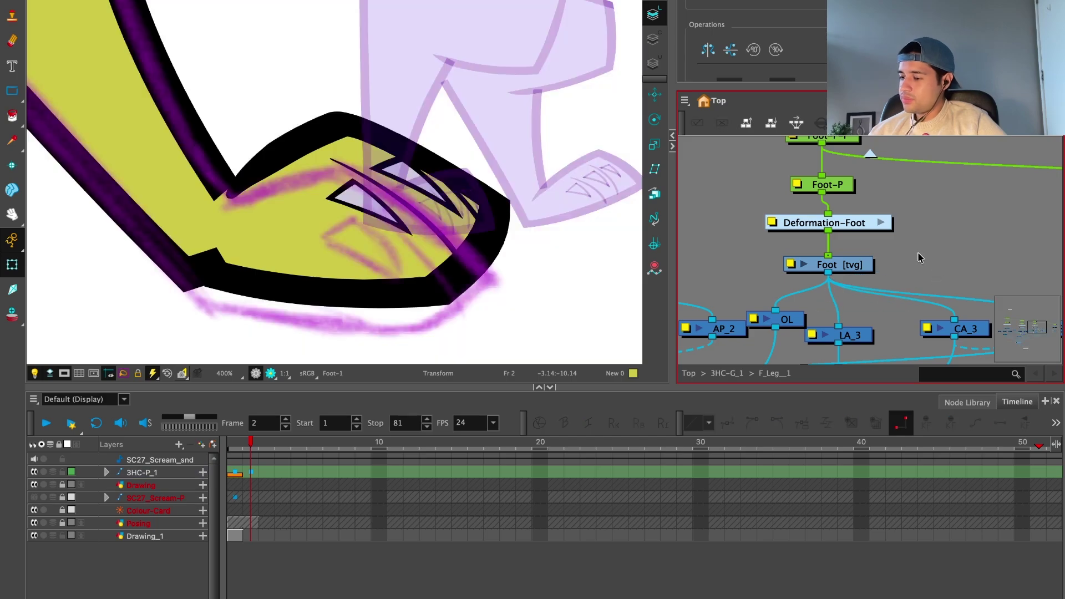
# Step: Move the right-hand foot down so its sole lines up with the purple sketch
pyautogui.click(445, 276)
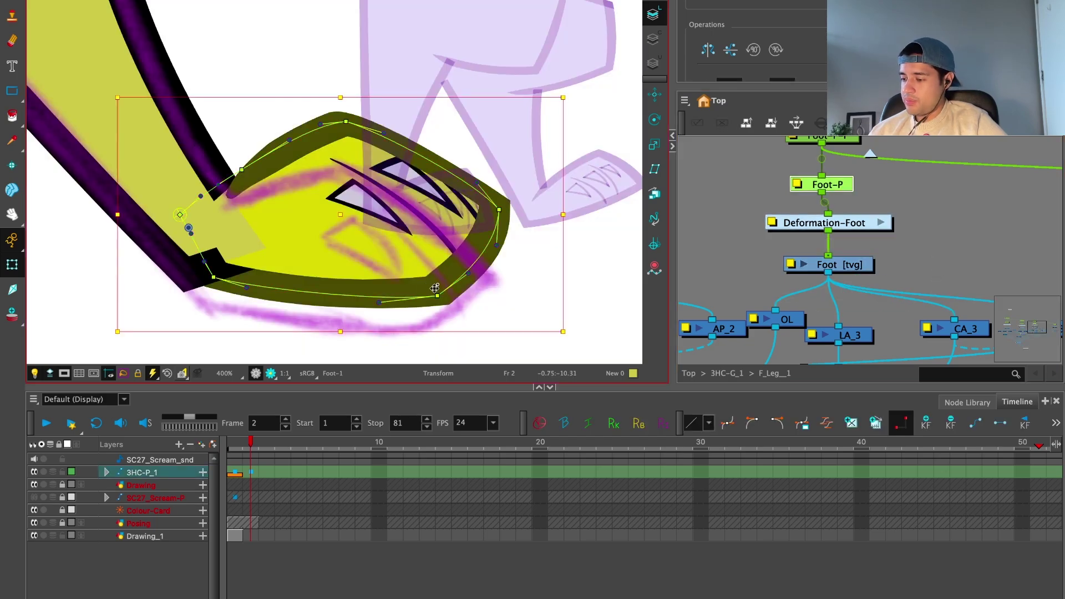
pyautogui.moveTo(447, 284); pyautogui.dragTo(425, 301)
pyautogui.scroll(5, 166, 239)
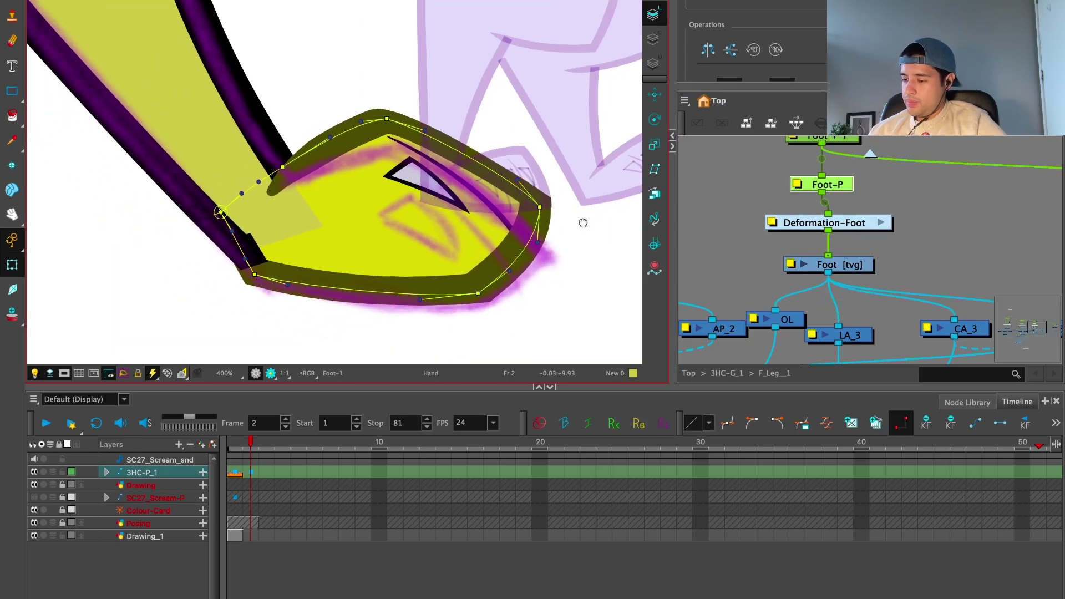
# Step: Move the right-hand foot's toe and top deformation points down and adjust the toe handle to match the purple sketch
pyautogui.click(180, 247)
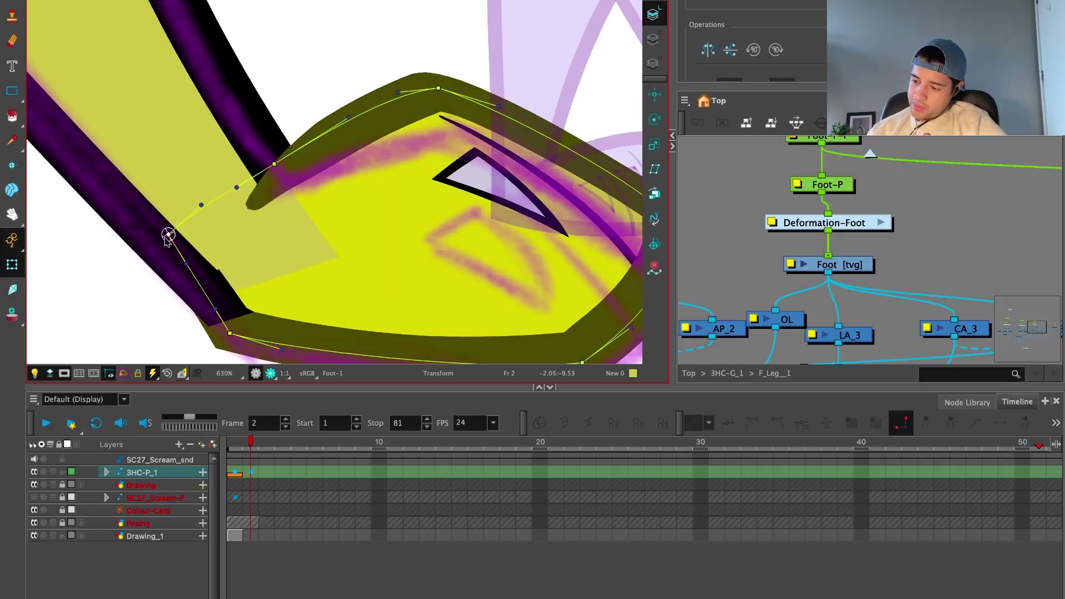
pyautogui.scroll(-3, 166, 238)
pyautogui.scroll(1, 333, 151)
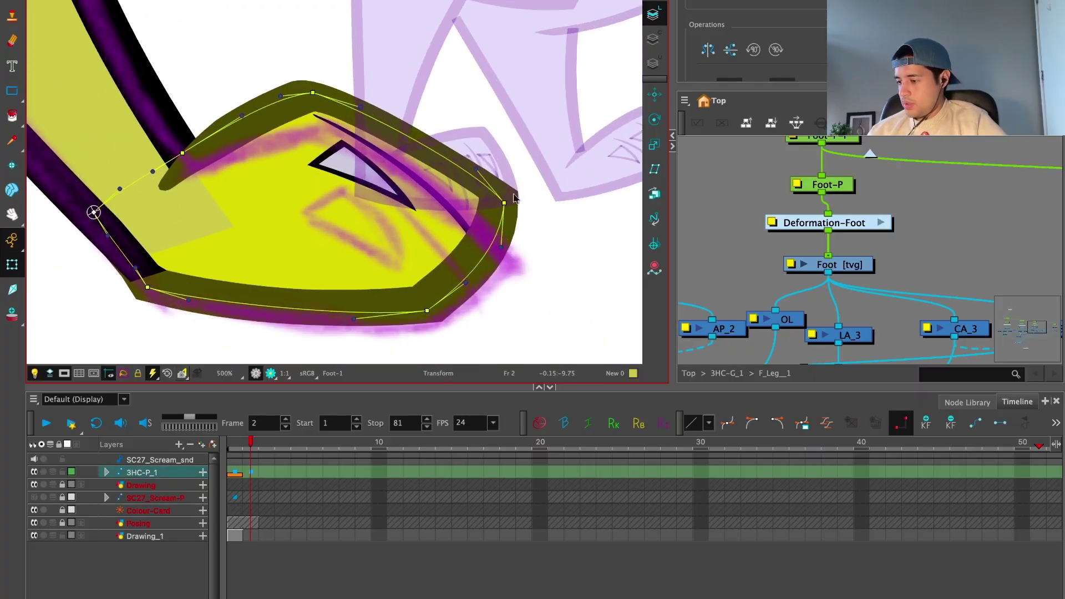
pyautogui.moveTo(465, 282); pyautogui.dragTo(475, 292)
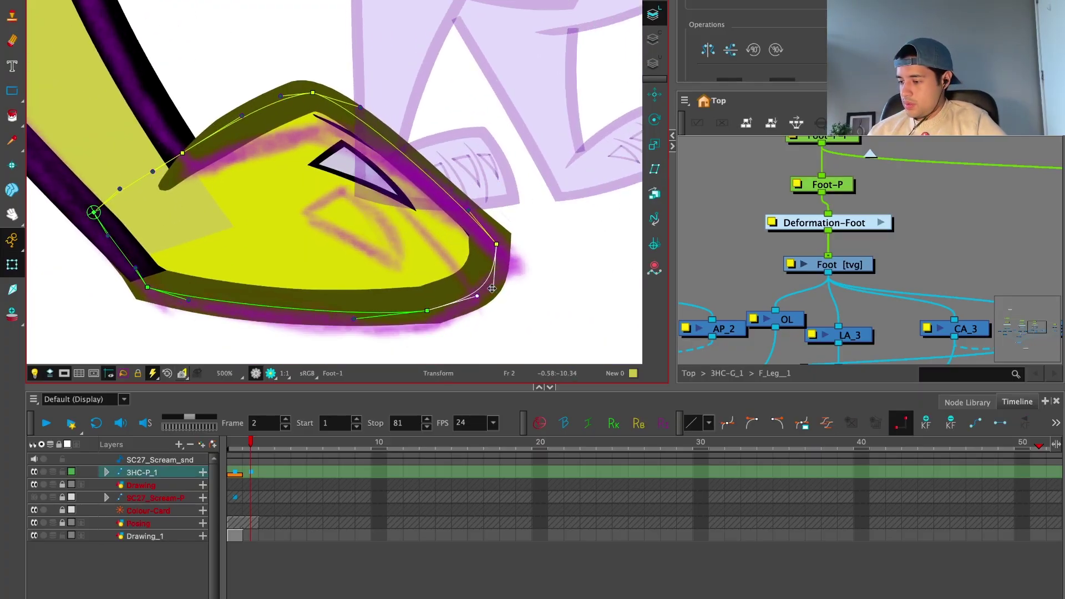
pyautogui.moveTo(496, 244); pyautogui.dragTo(496, 251)
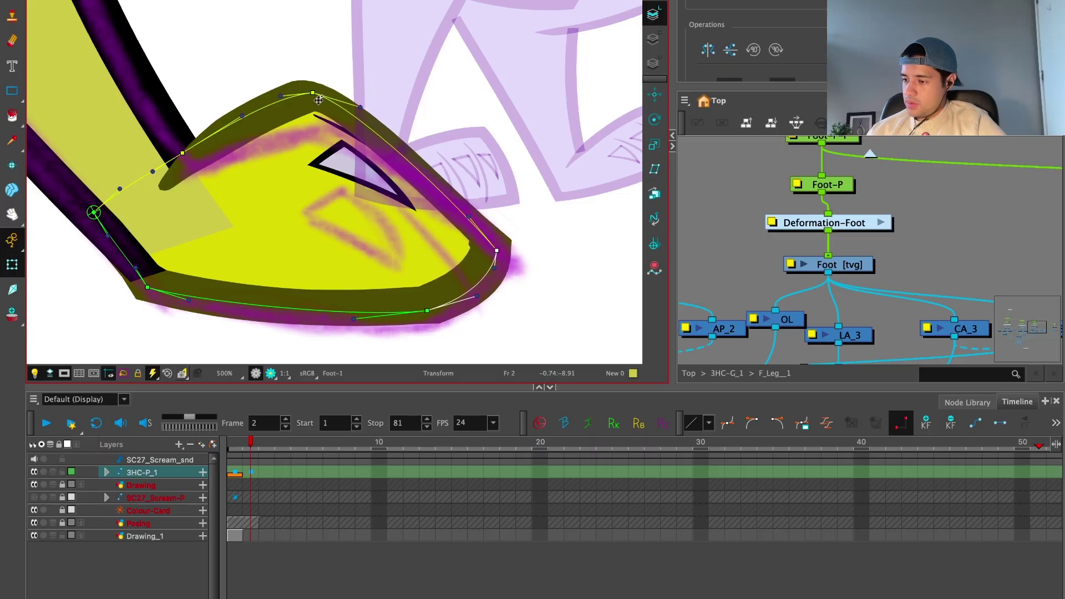
pyautogui.moveTo(319, 99); pyautogui.dragTo(331, 118)
# Step: Adjust the right-hand foot's instep point and the handles along its upper outline to follow the sketch
pyautogui.scroll(1, 330, 118)
pyautogui.click(180, 157)
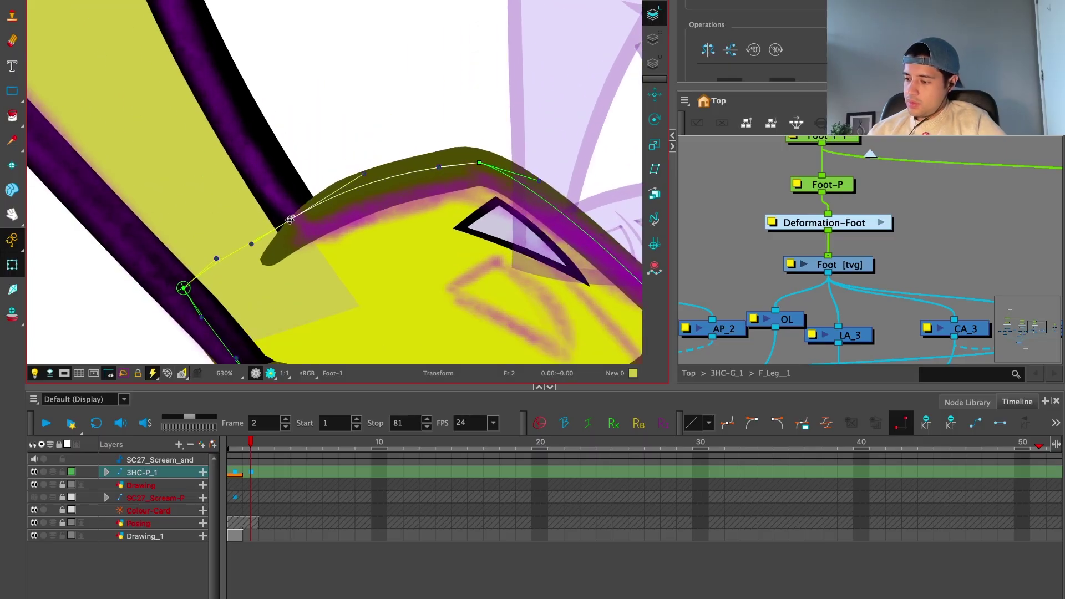
pyautogui.moveTo(290, 220); pyautogui.dragTo(411, 168)
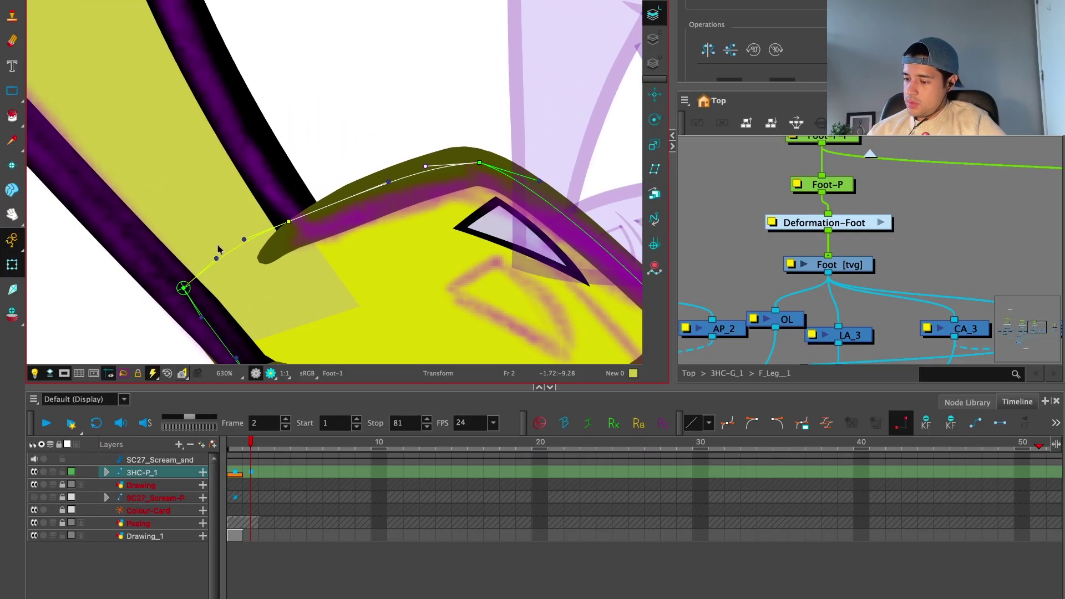
pyautogui.moveTo(217, 258); pyautogui.dragTo(201, 253)
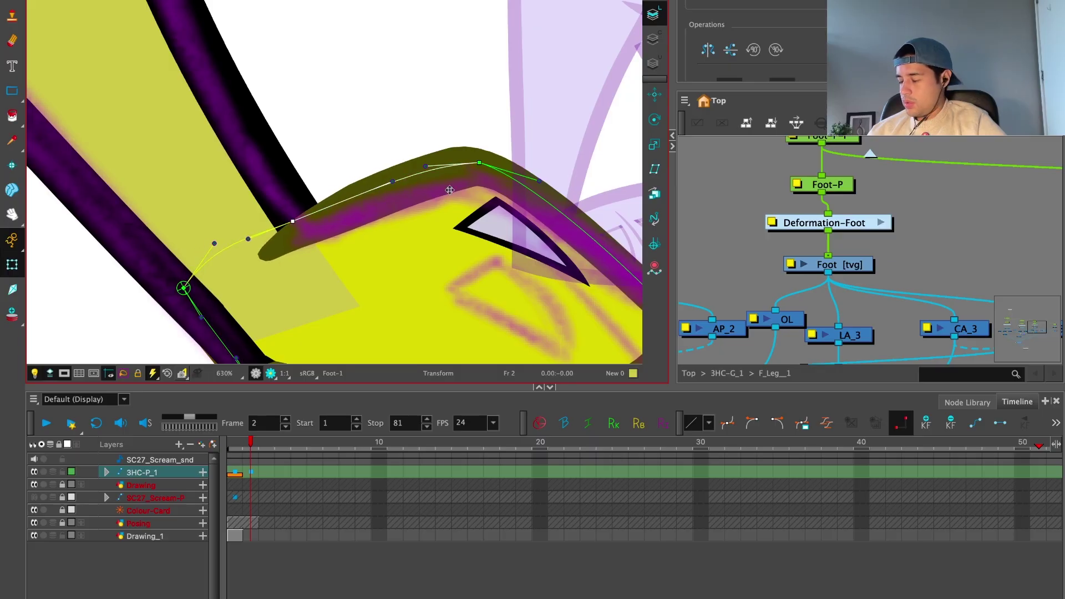
pyautogui.scroll(-1, 482, 133)
pyautogui.moveTo(396, 154); pyautogui.dragTo(435, 166)
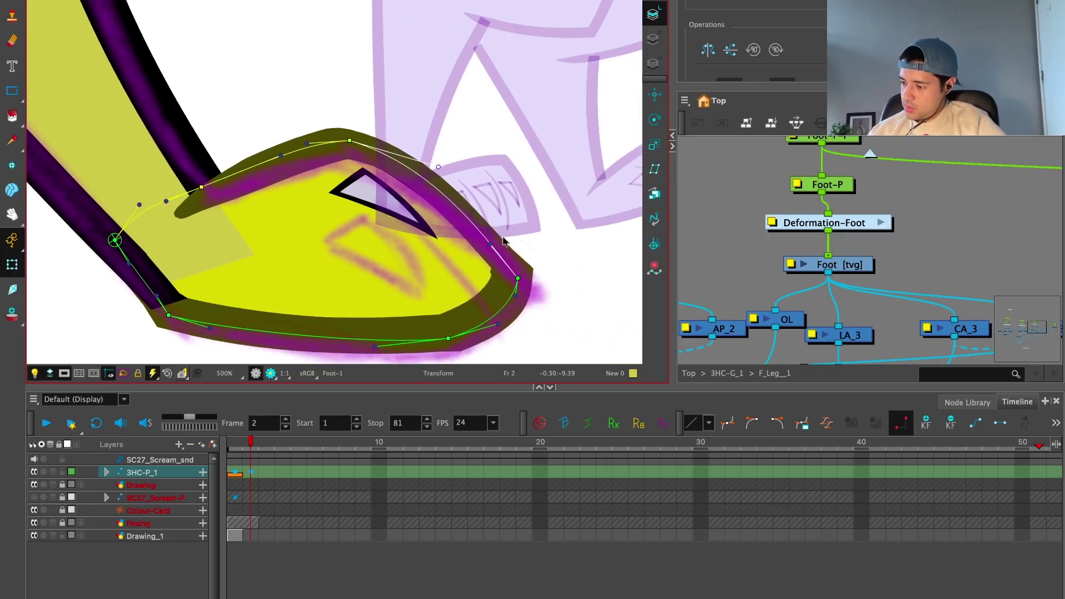
pyautogui.click(534, 227)
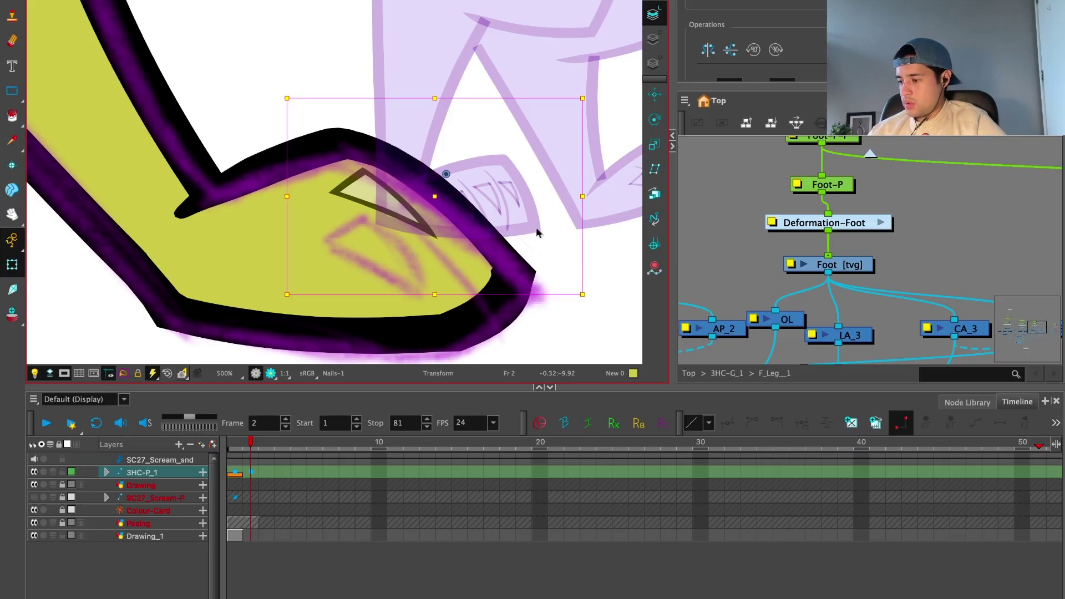
# Step: Move the right-hand foot's nails down onto the sketched nail and narrow them to fit inside the foot
pyautogui.click(525, 322)
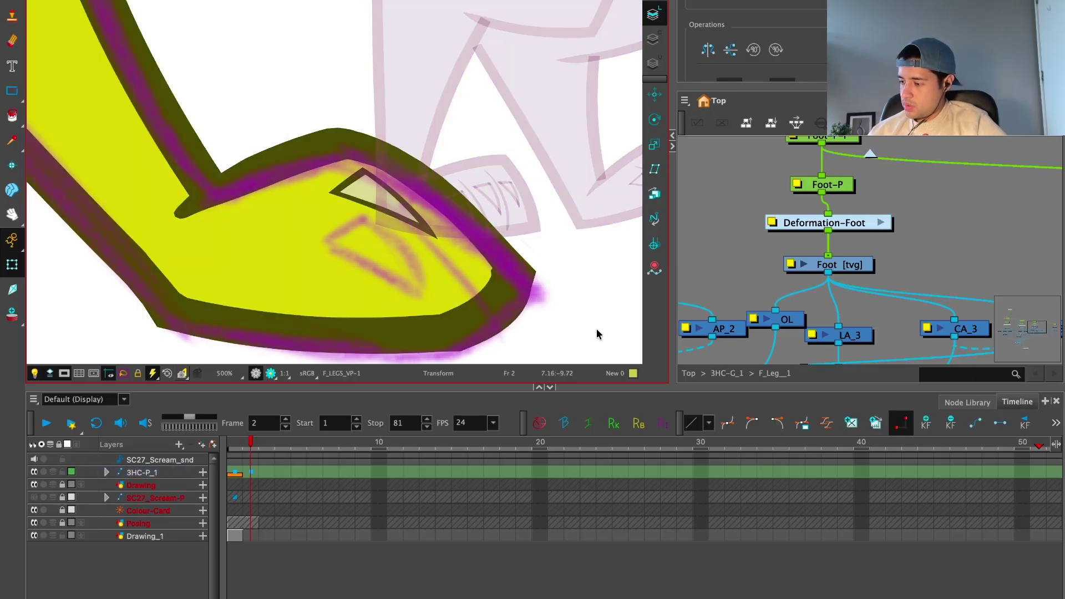
pyautogui.click(366, 191)
pyautogui.moveTo(366, 191); pyautogui.dragTo(342, 241)
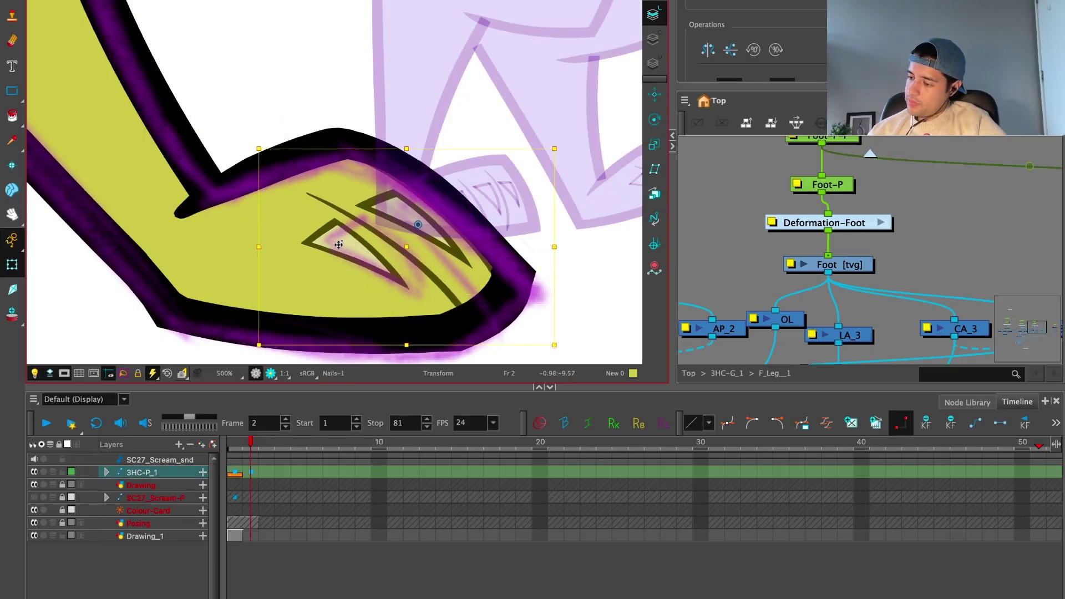
pyautogui.moveTo(477, 148); pyautogui.dragTo(506, 139)
pyautogui.moveTo(443, 243); pyautogui.dragTo(451, 245)
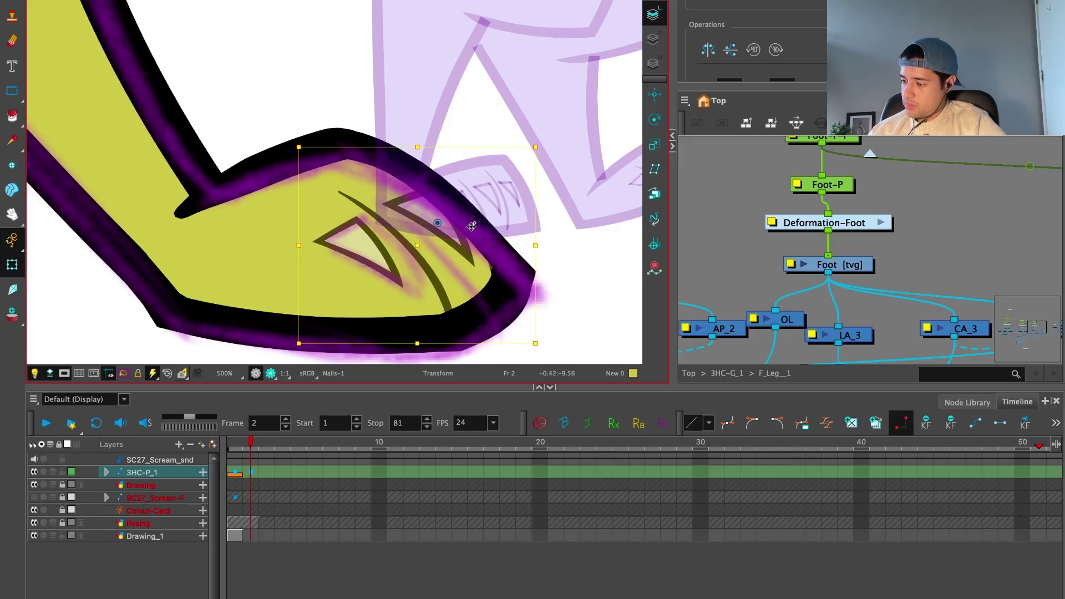
# Step: Select the large left-hand front foot and remove its existing deformation so the Foot drawing connects directly to Foot-P
pyautogui.scroll(-4, 488, 290)
pyautogui.scroll(-4, 484, 244)
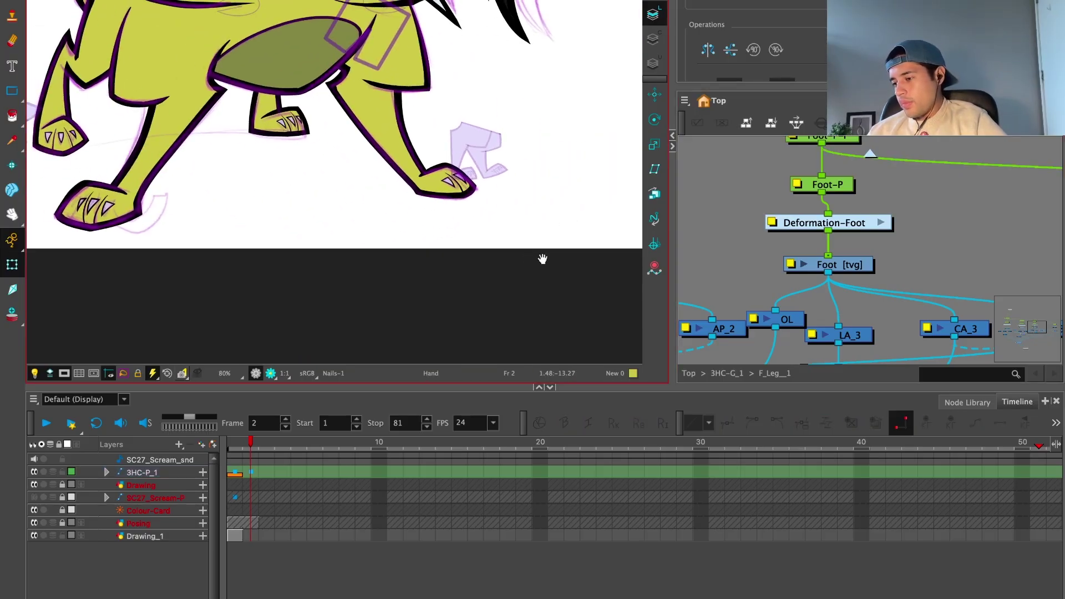
pyautogui.scroll(4, 499, 256)
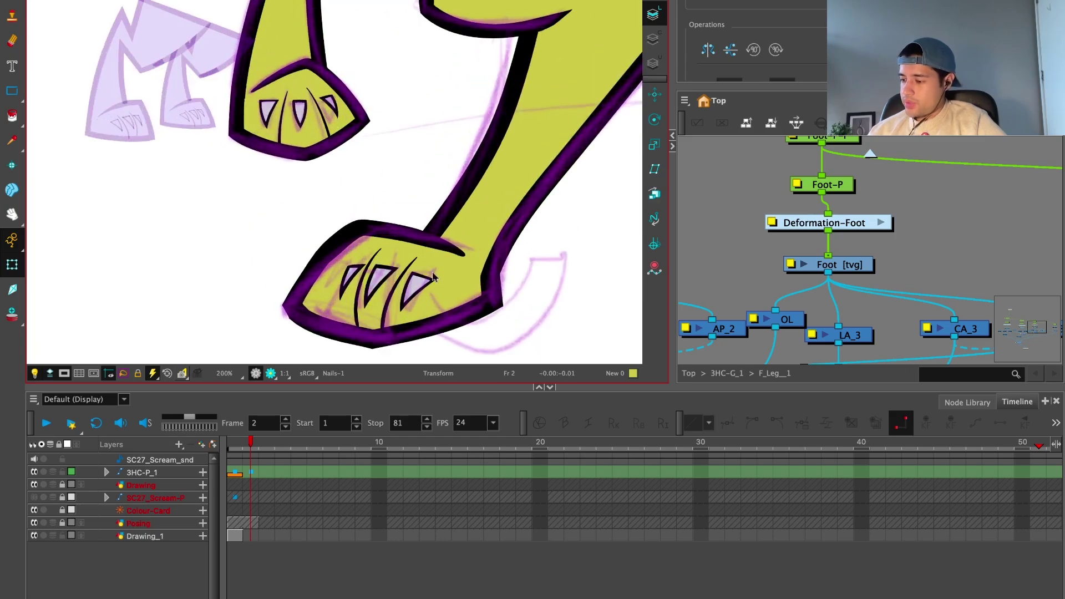
pyautogui.click(476, 278)
pyautogui.scroll(-1, 947, 286)
pyautogui.scroll(1, 947, 286)
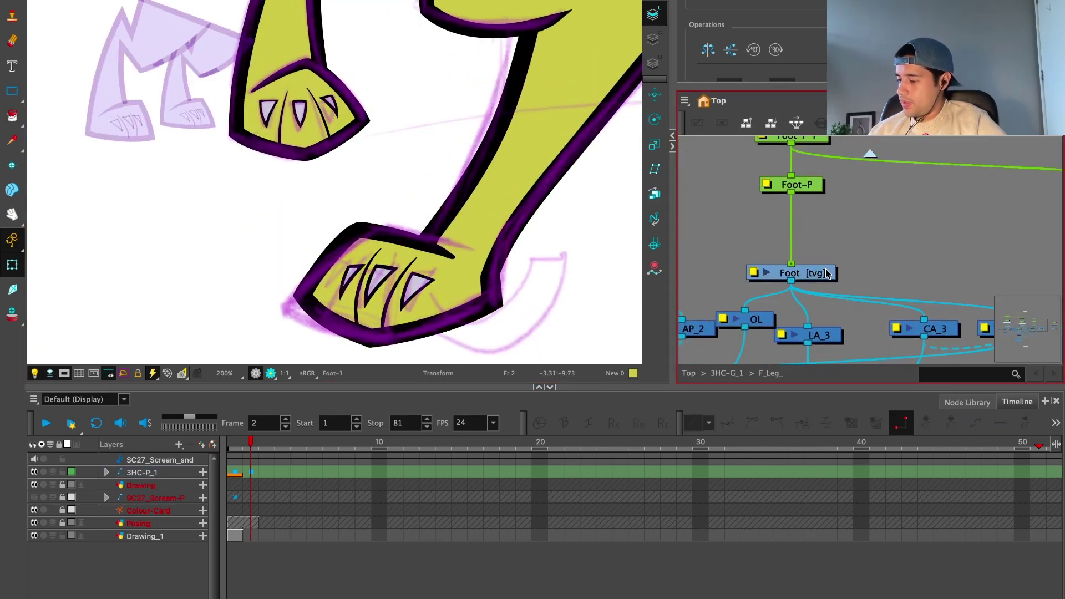
# Step: Edit the left-hand Foot drawing's outline points with the Contour Editor while comparing it with the rig and sketch
pyautogui.moveTo(547, 307); pyautogui.dragTo(530, 269)
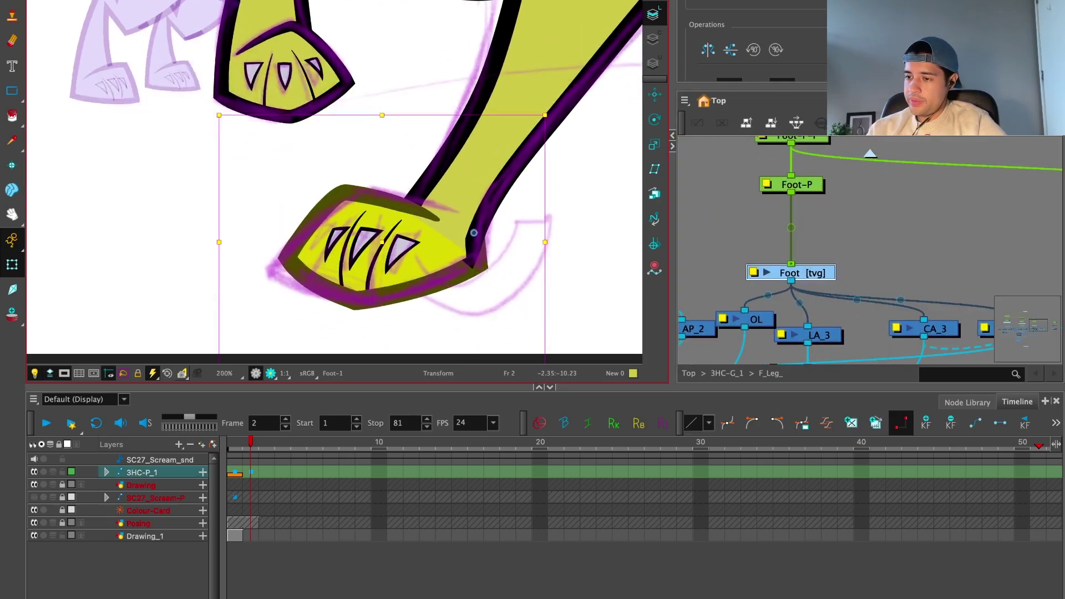
pyautogui.hotkey('alt', 'q')
pyautogui.scroll(2, 506, 159)
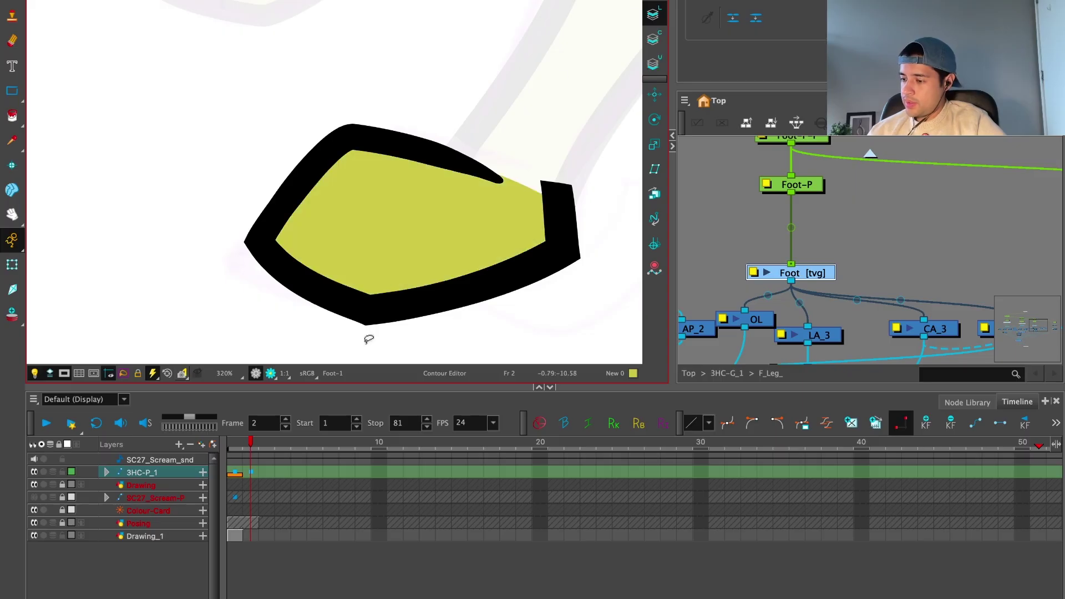
pyautogui.click(367, 309)
pyautogui.click(37, 373)
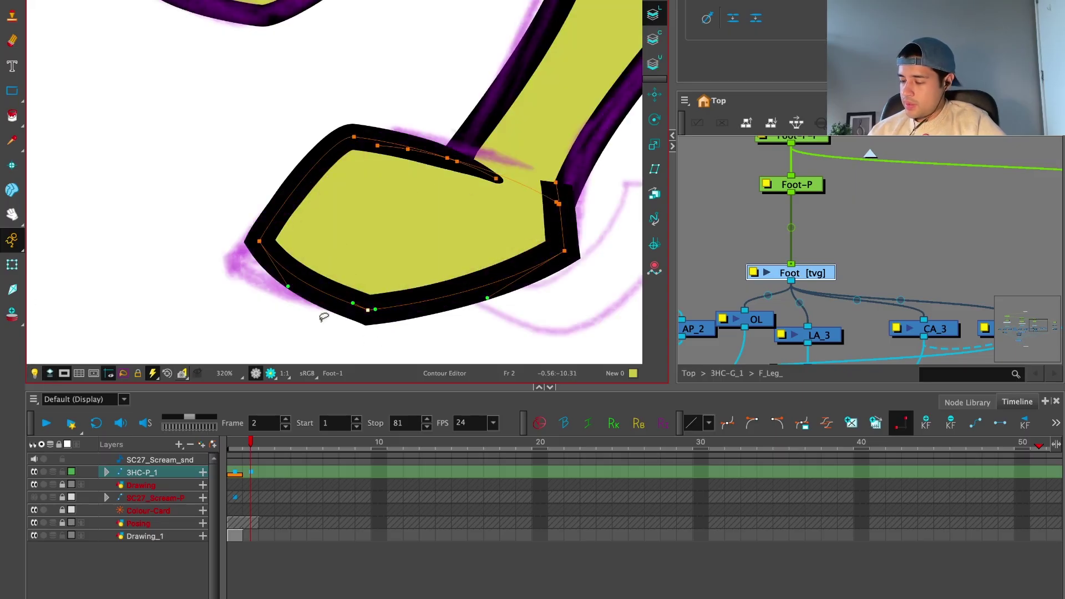
pyautogui.click(50, 374)
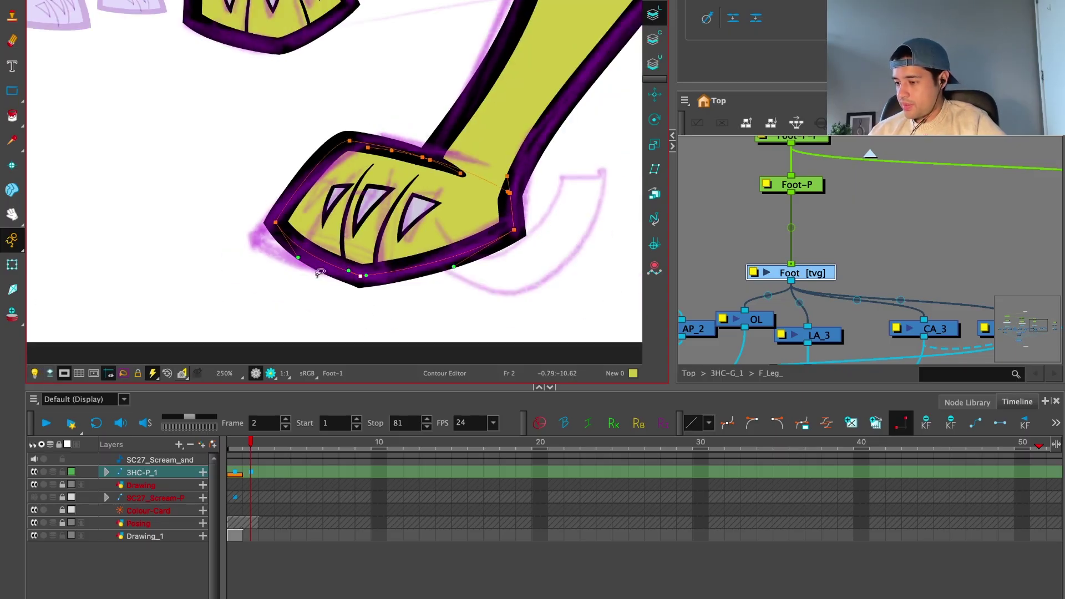
pyautogui.scroll(1, 357, 160)
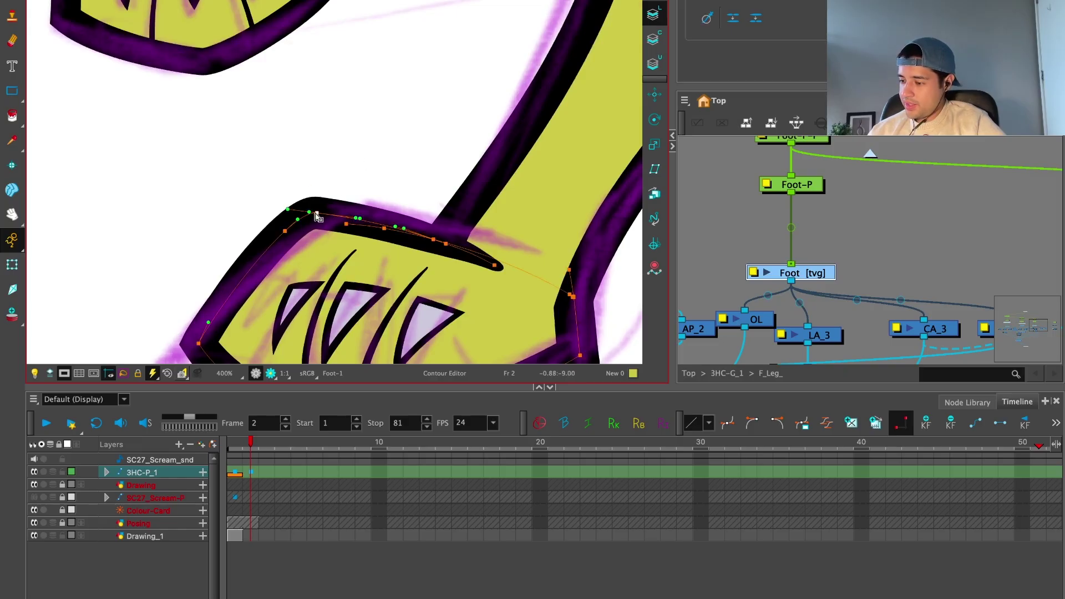
pyautogui.scroll(-2, 570, 218)
pyautogui.scroll(-1, 571, 218)
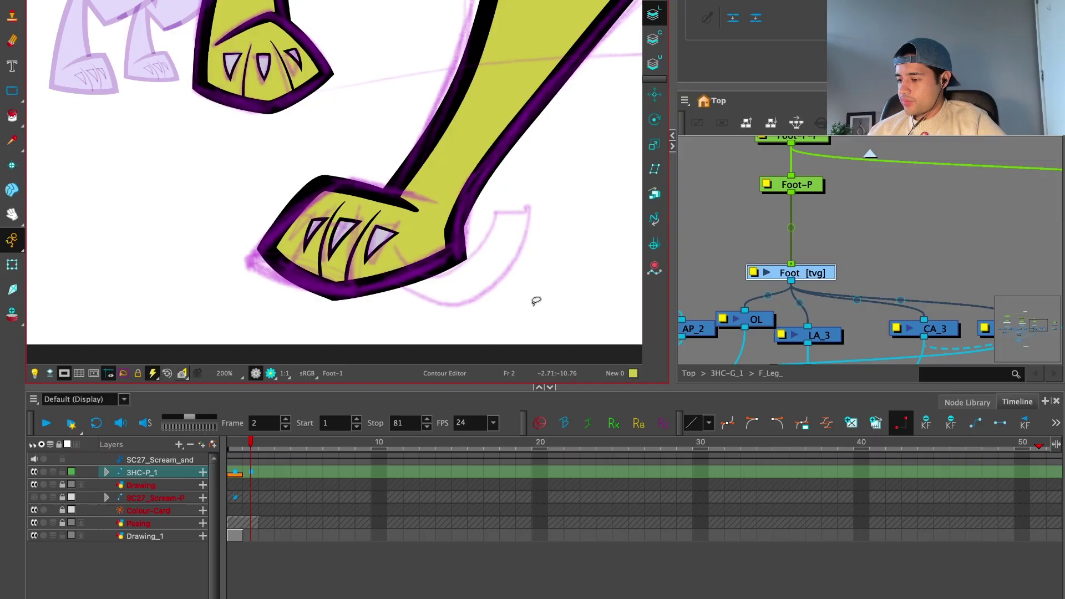
# Step: Transform the left-hand foot's nails slightly to sit better inside the foot on frame 2
pyautogui.click(252, 535)
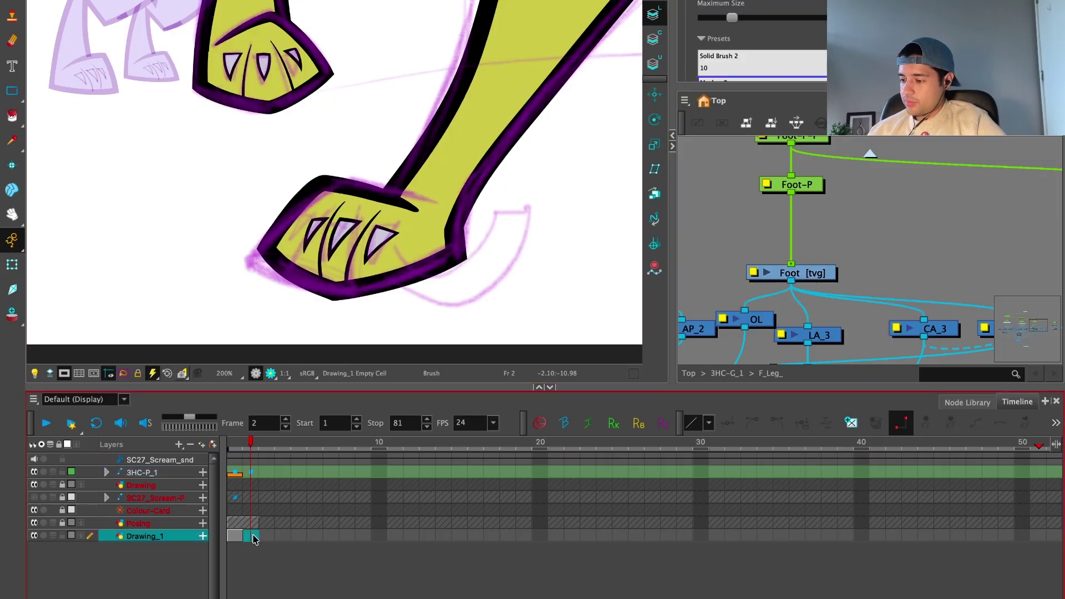
pyautogui.hotkey('shift', 't')
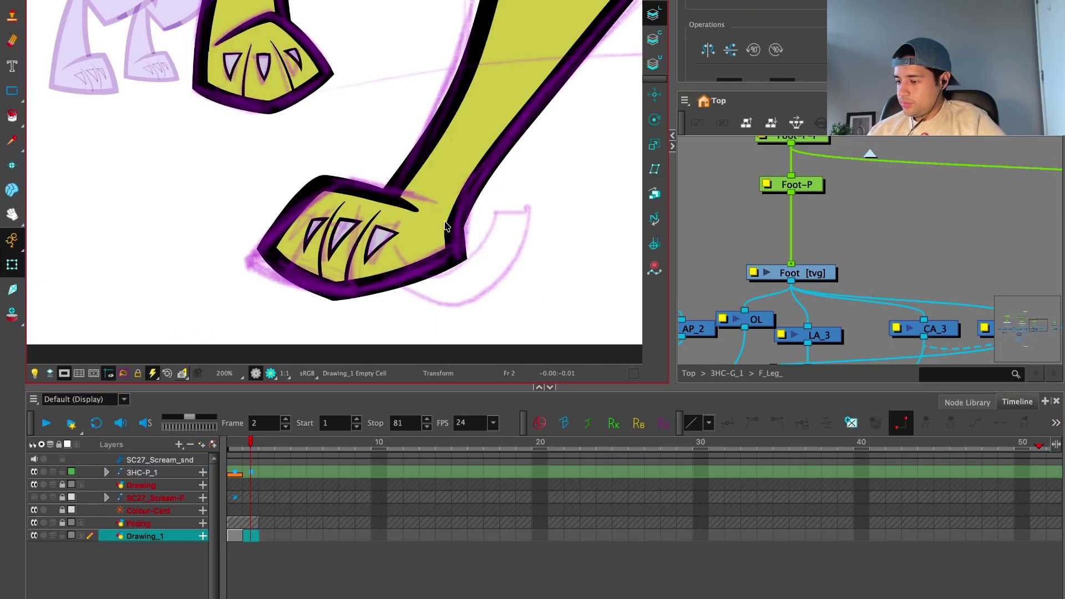
pyautogui.press('2')
pyautogui.click(415, 263)
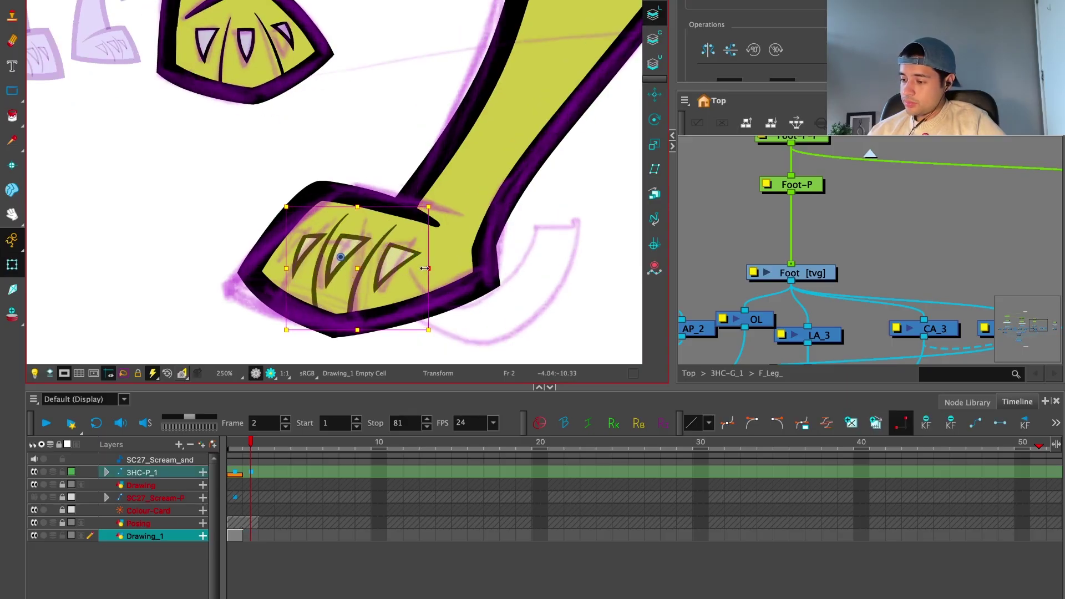
pyautogui.moveTo(431, 273); pyautogui.dragTo(436, 259)
# Step: Start a deformation chain on the left-hand Foot drawing from the ankle down the heel, along the sole, around the toe and up to the top corner
pyautogui.click(443, 254)
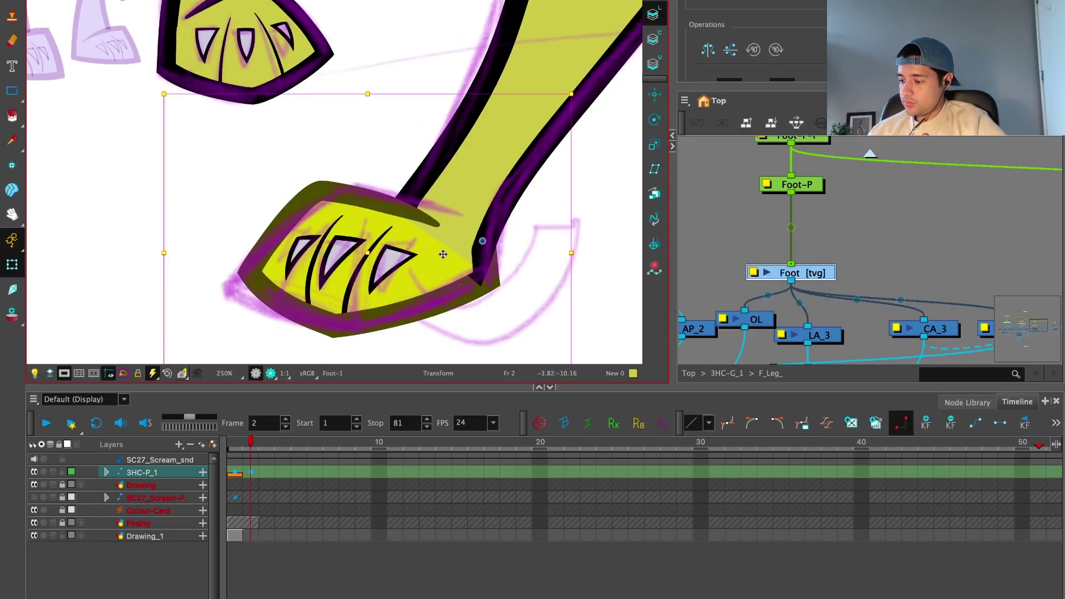
pyautogui.click(483, 241)
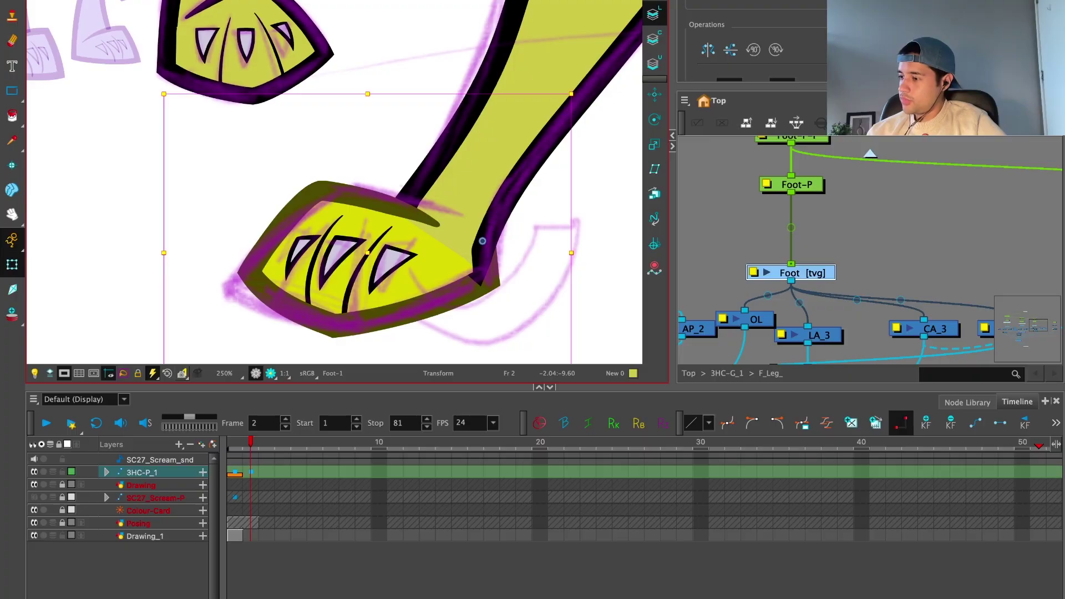
pyautogui.moveTo(848, 226); pyautogui.dragTo(829, 228)
pyautogui.click(654, 219)
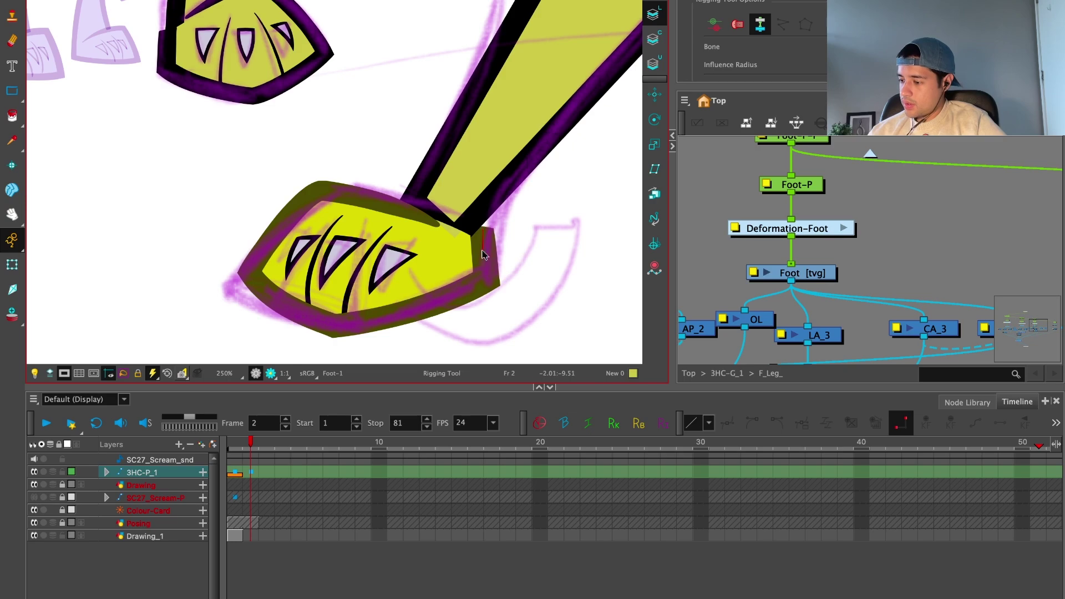
pyautogui.click(338, 329)
pyautogui.click(486, 284)
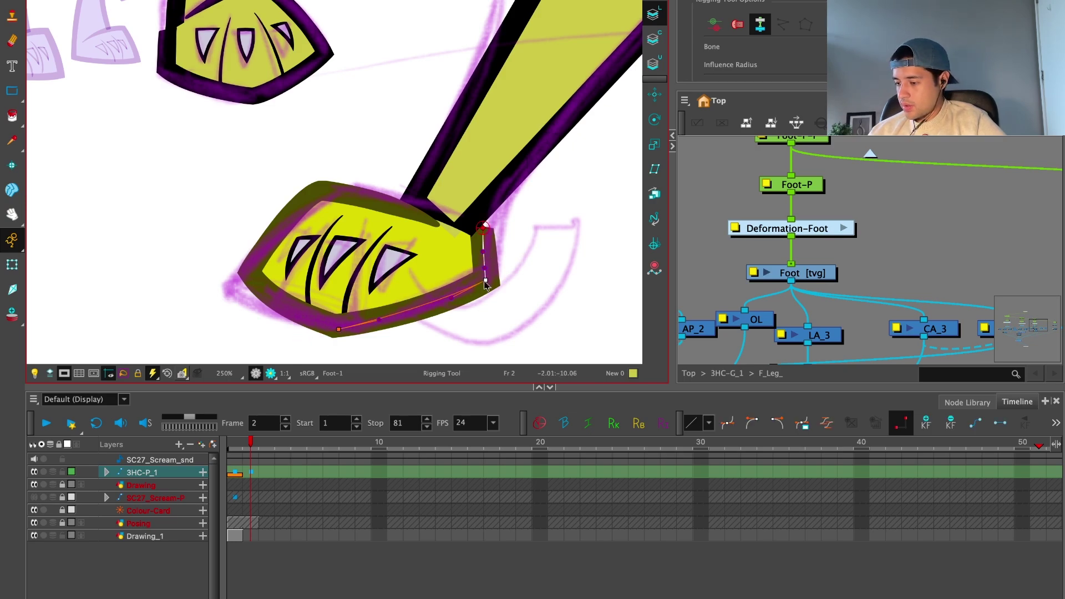
pyautogui.click(249, 274)
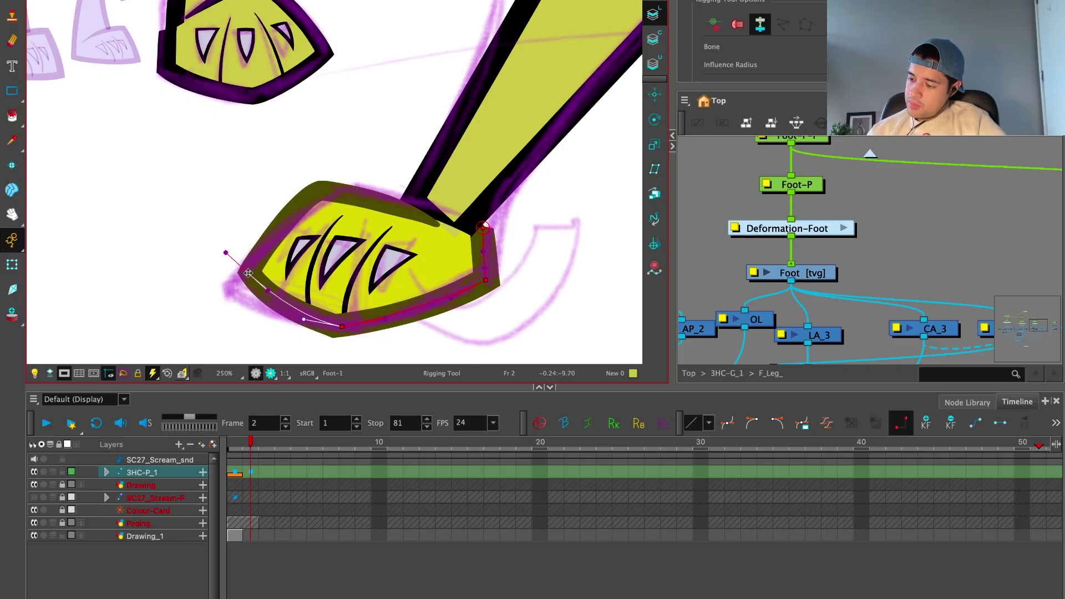
pyautogui.click(313, 192)
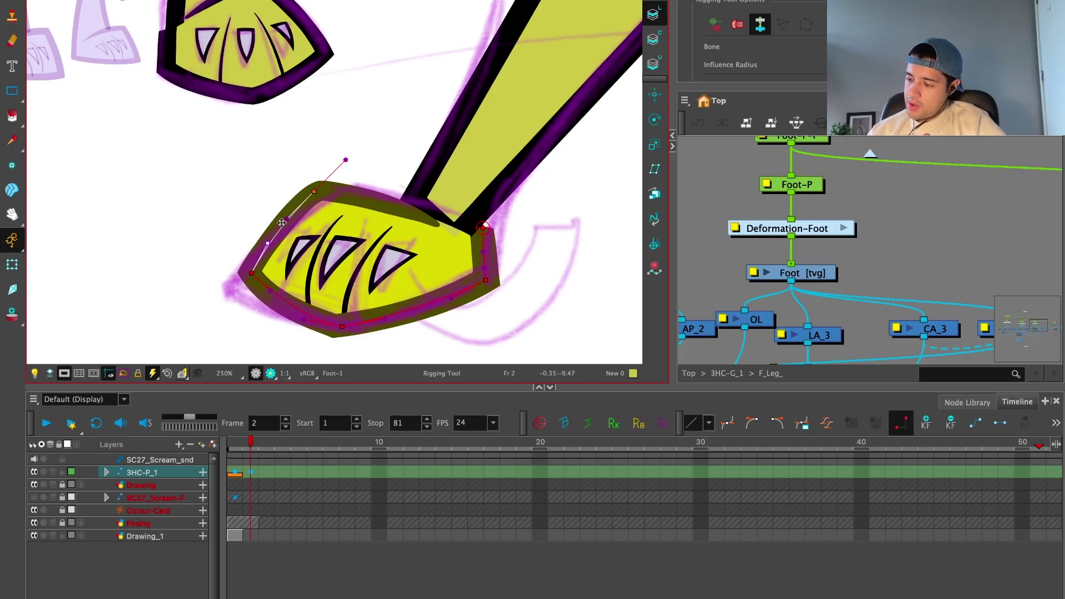
# Step: Continue the deformation chain across the top of the foot toward the ankle, adjusting its points and handles to the outline
pyautogui.moveTo(394, 293); pyautogui.dragTo(388, 211)
pyautogui.scroll(1, 444, 222)
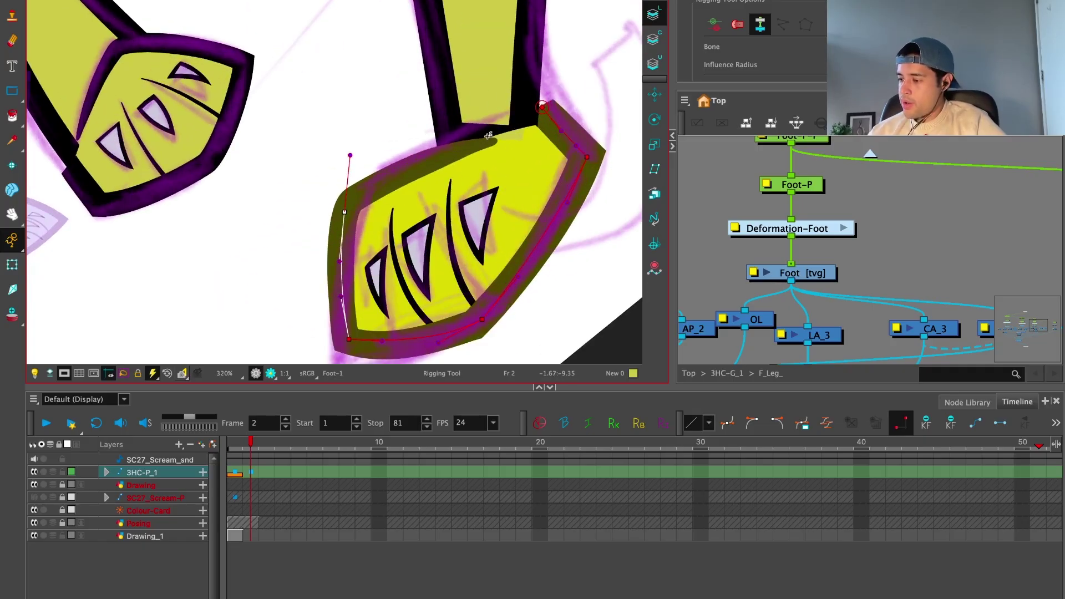
pyautogui.click(487, 136)
pyautogui.click(345, 208)
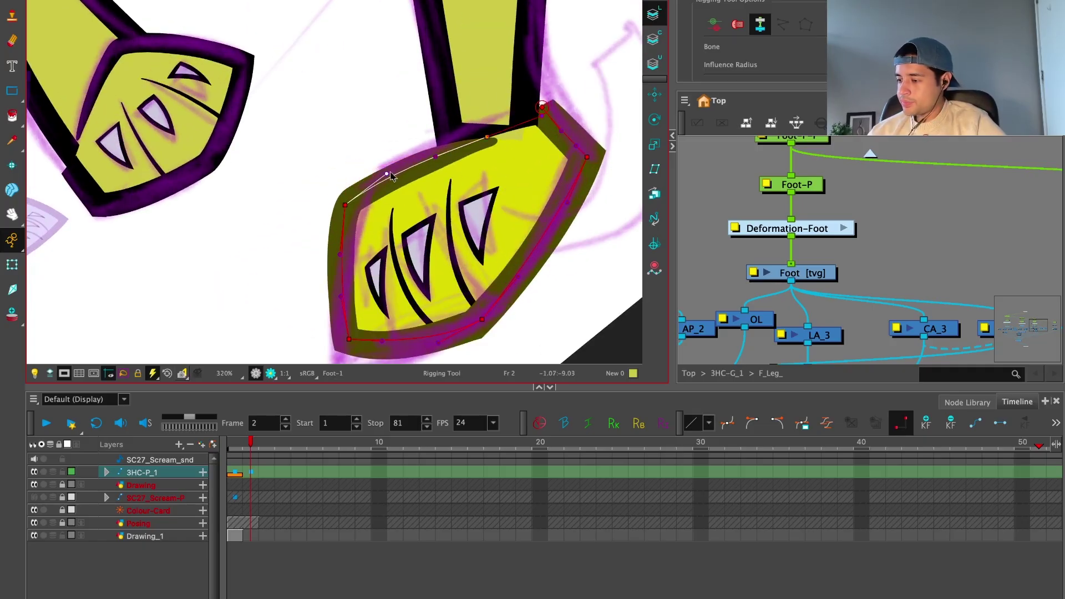
pyautogui.moveTo(487, 135); pyautogui.dragTo(495, 125)
pyautogui.click(523, 119)
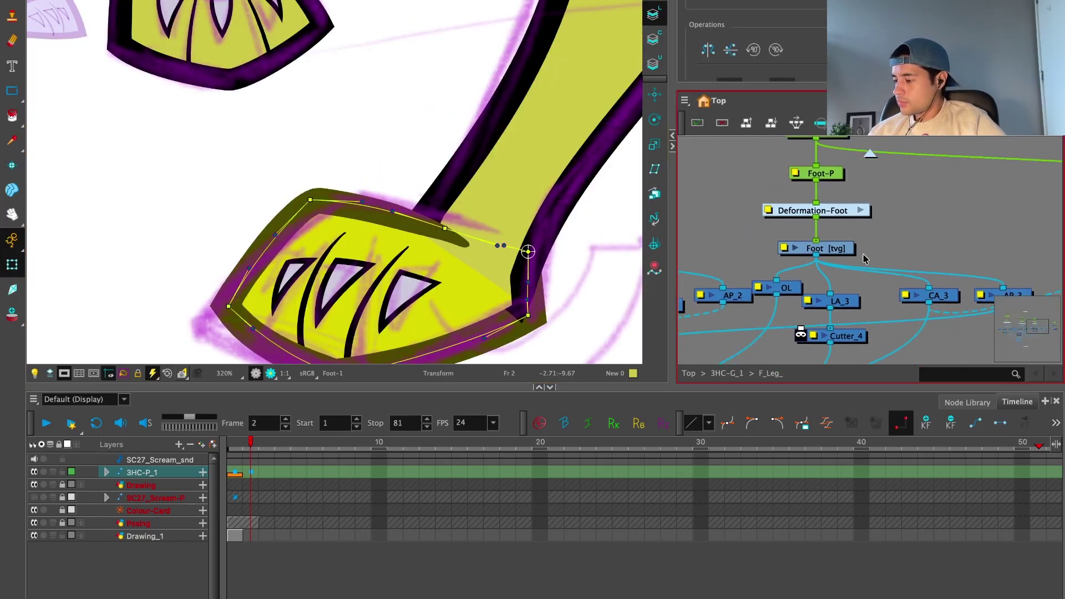
# Step: Set the left-hand Foot drawing's embedded pivot option to Apply Embedded Pivot on Drawing Layer
pyautogui.doubleClick(815, 248)
pyautogui.click(655, 488)
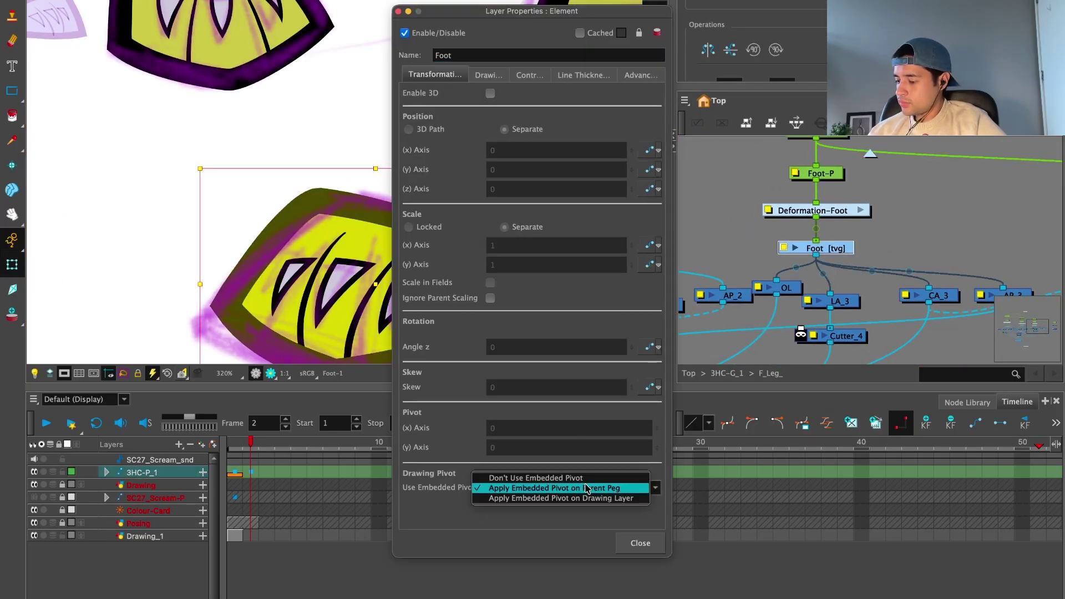
pyautogui.click(609, 502)
pyautogui.click(640, 543)
pyautogui.press('Return')
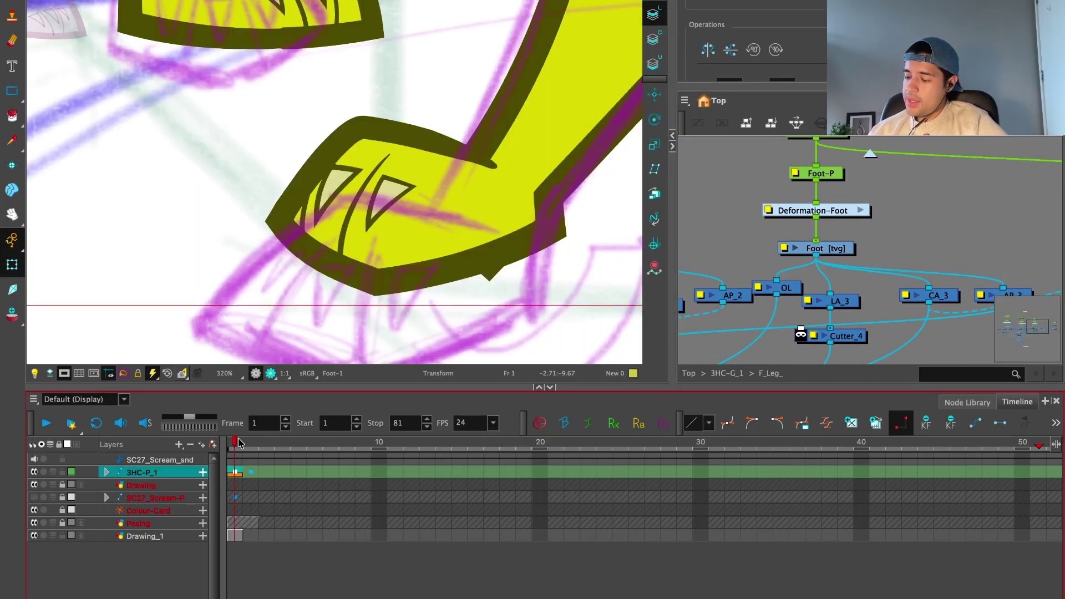
# Step: On frame 2, move the toe and sole points of the left-hand Foot's deformation chain onto the sketch outline
pyautogui.press('.')
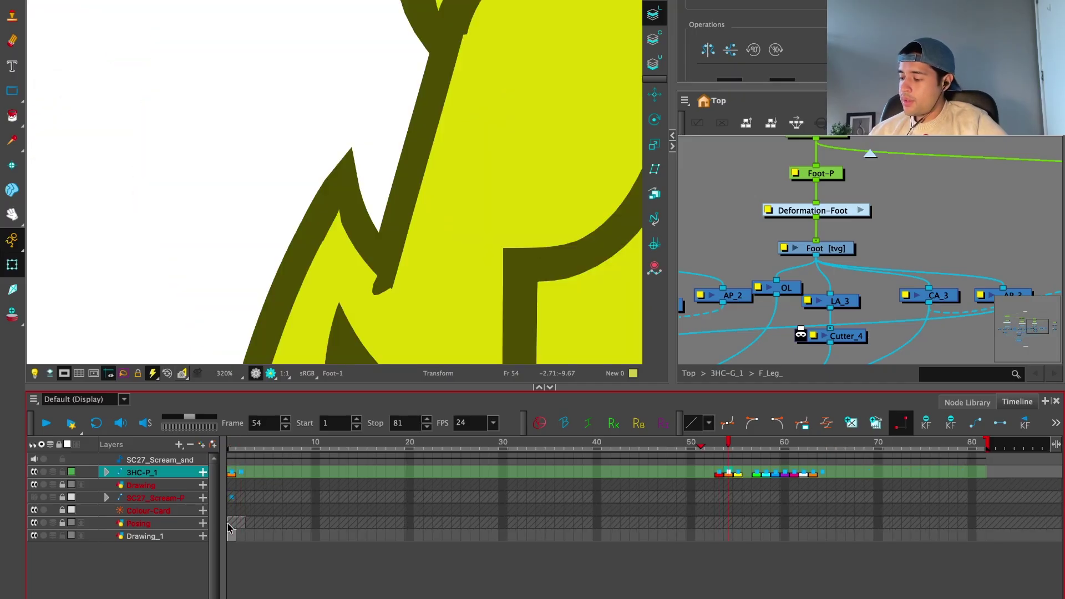
pyautogui.click(243, 464)
pyautogui.scroll(-1, 556, 231)
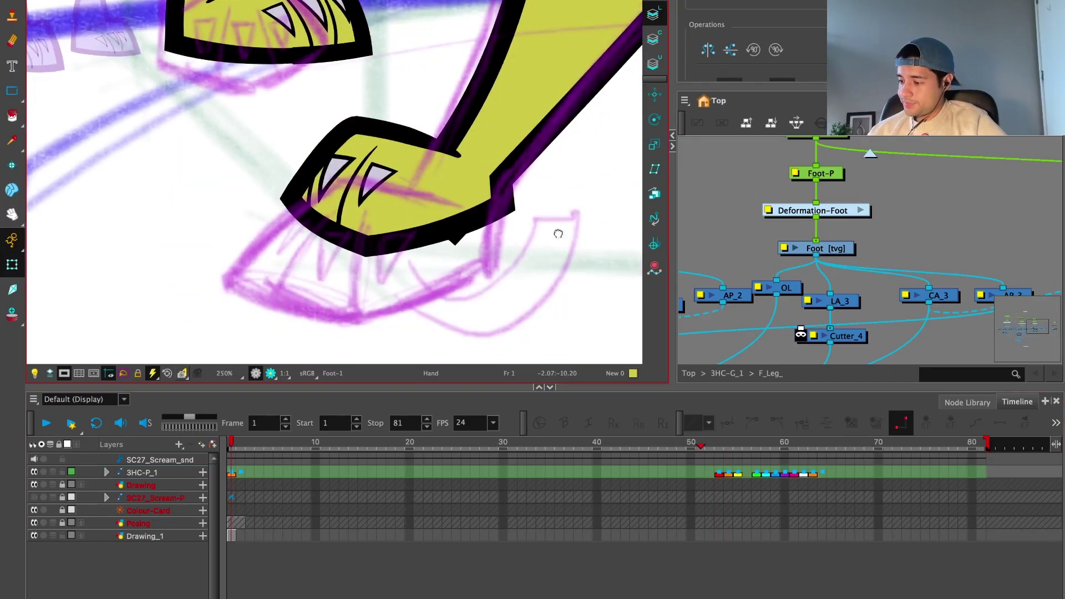
pyautogui.press('.')
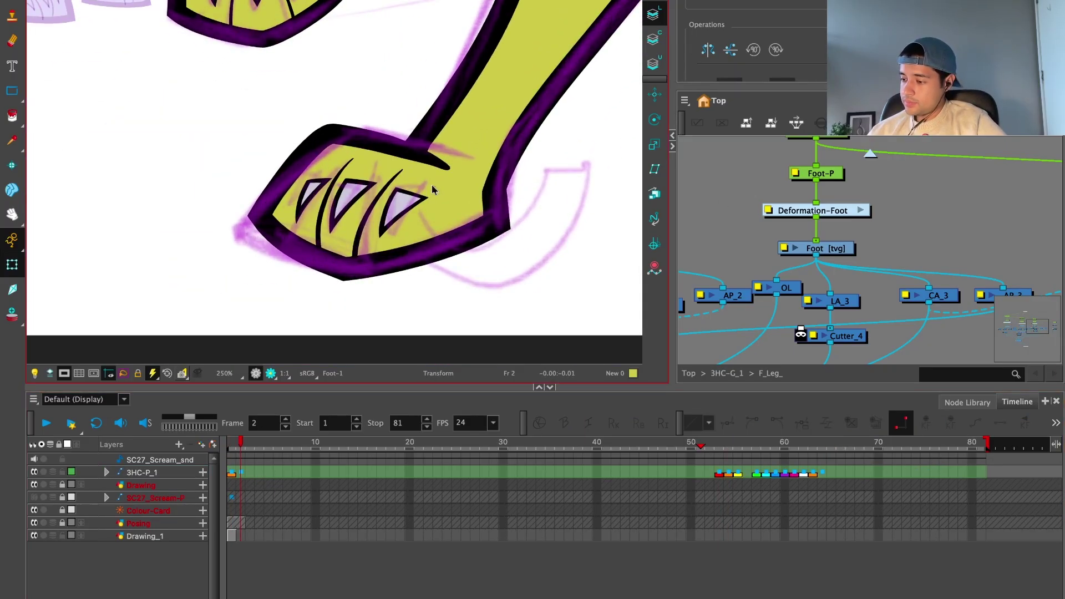
pyautogui.click(463, 184)
pyautogui.scroll(2, 268, 182)
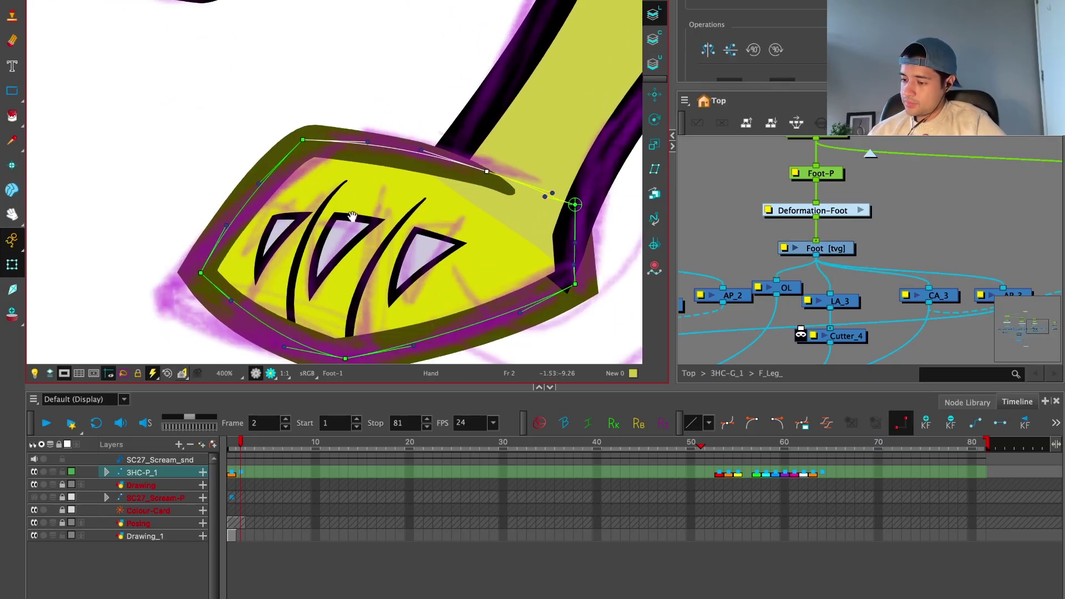
pyautogui.moveTo(273, 234); pyautogui.dragTo(254, 257)
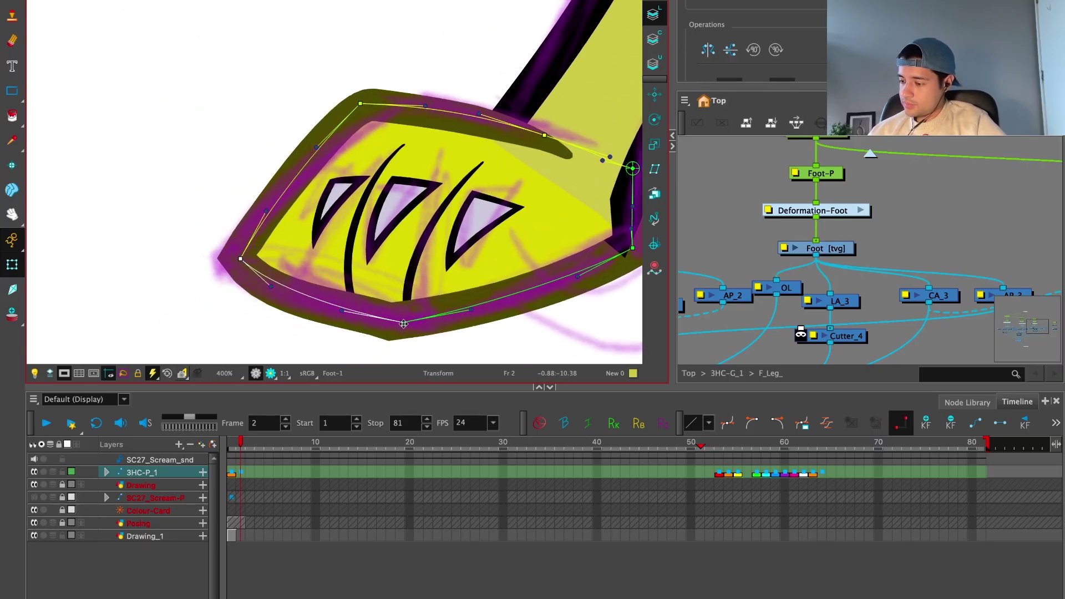
pyautogui.moveTo(403, 324); pyautogui.dragTo(401, 321)
# Step: Adjust the deformation handles along the left-hand foot's toe and sole so the curves follow the sketch
pyautogui.moveTo(271, 287); pyautogui.dragTo(282, 279)
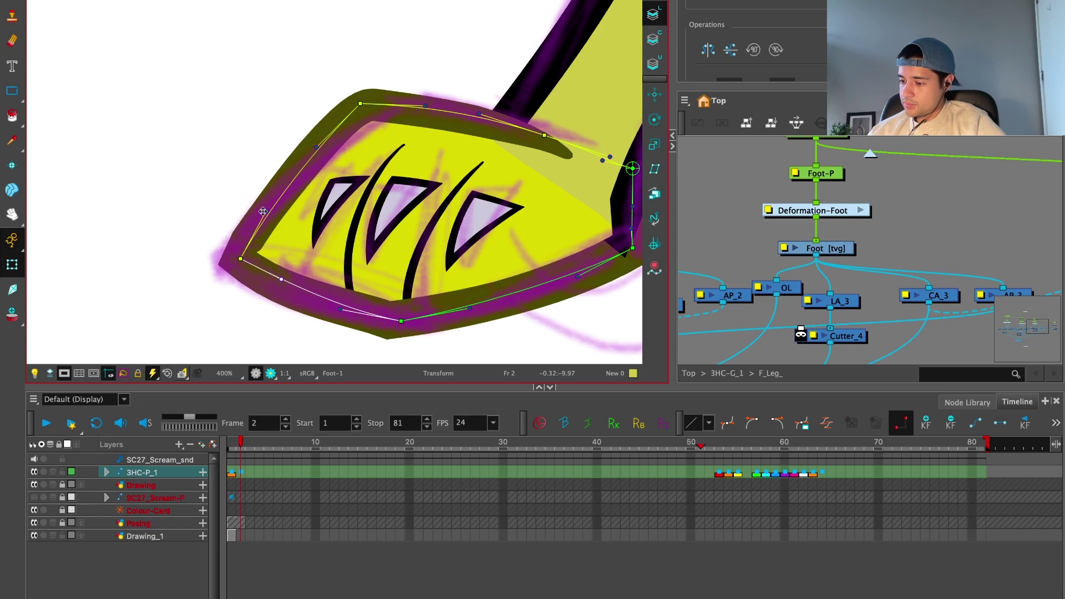
pyautogui.press('space')
pyautogui.moveTo(544, 264); pyautogui.dragTo(507, 265)
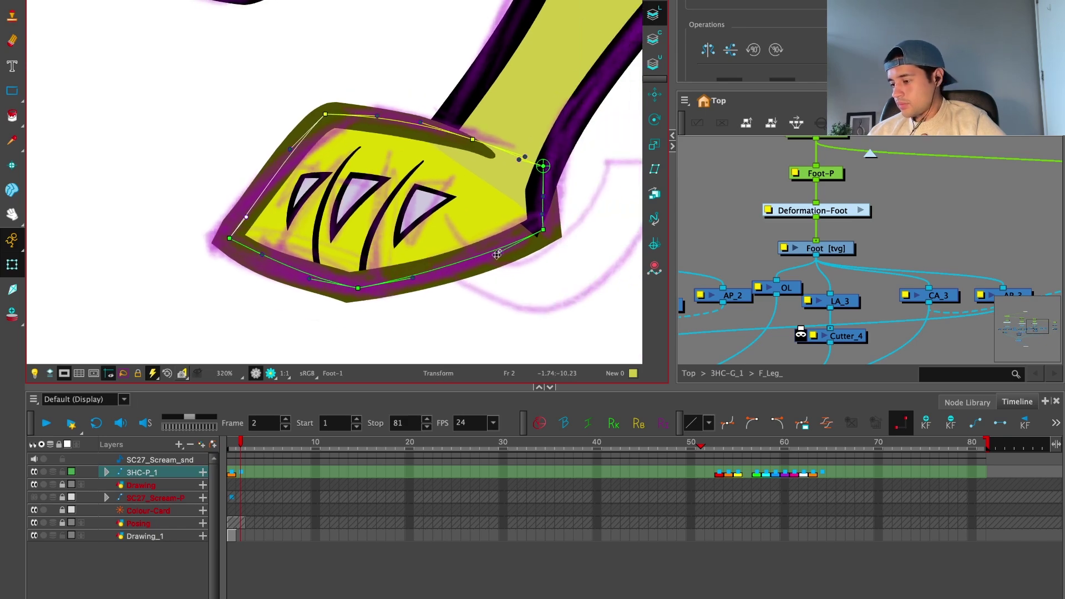
pyautogui.moveTo(434, 309); pyautogui.dragTo(434, 316)
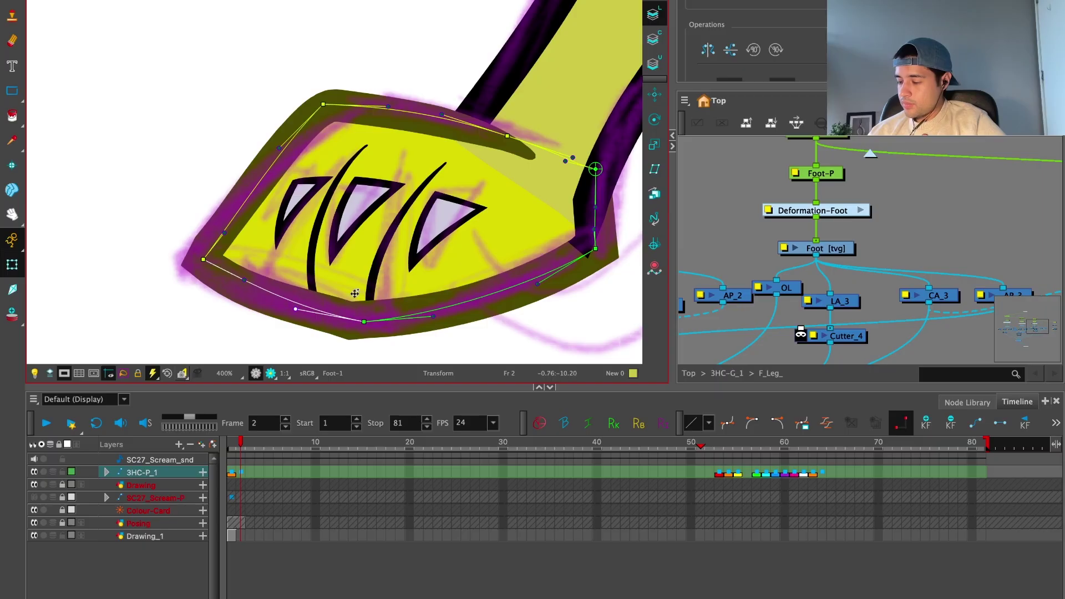
# Step: Widen the left-hand foot's nails so they spread across the foot on frame 2
pyautogui.click(408, 233)
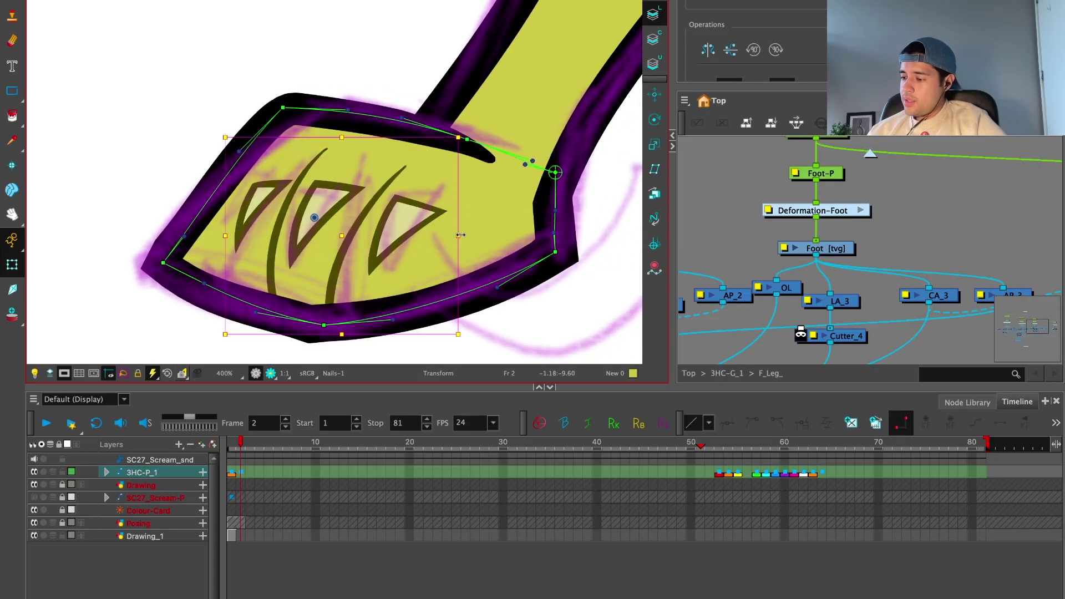
pyautogui.moveTo(461, 235); pyautogui.dragTo(483, 230)
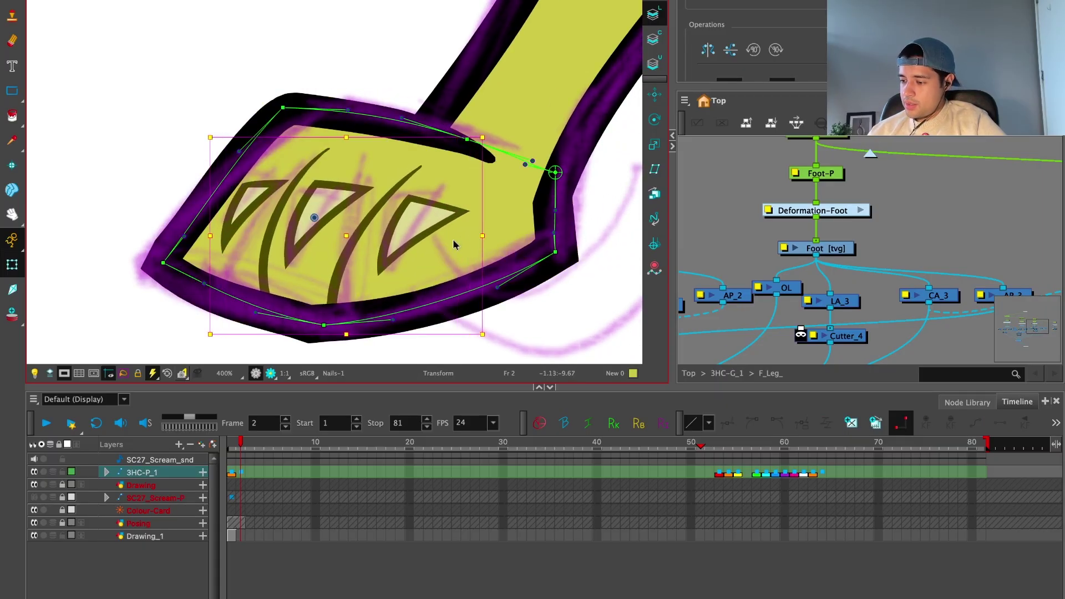
pyautogui.hotkey('alt', 's')
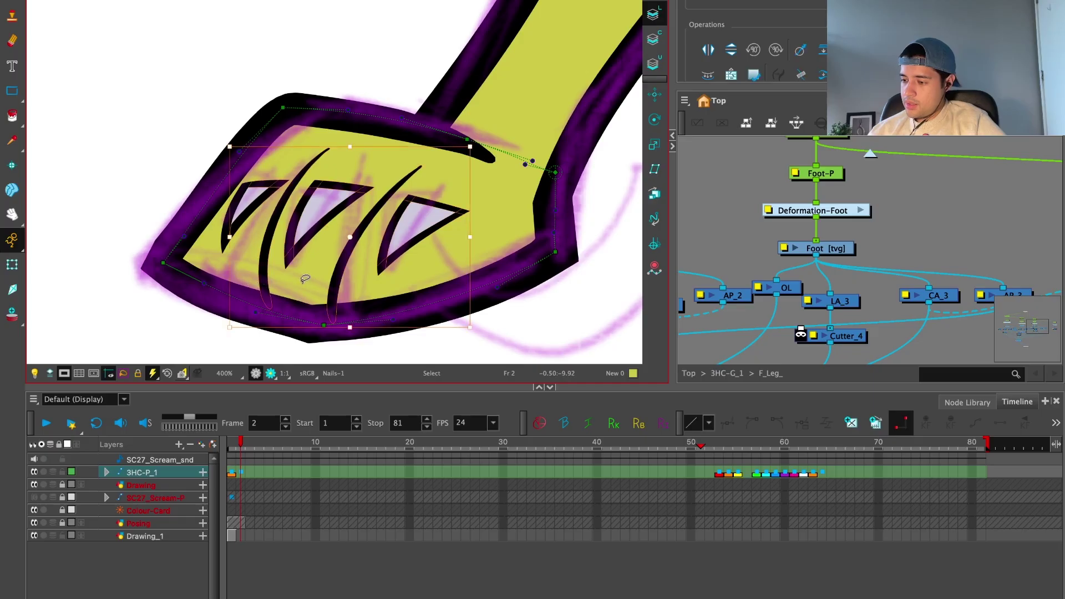
pyautogui.press('Escape')
pyautogui.click(11, 265)
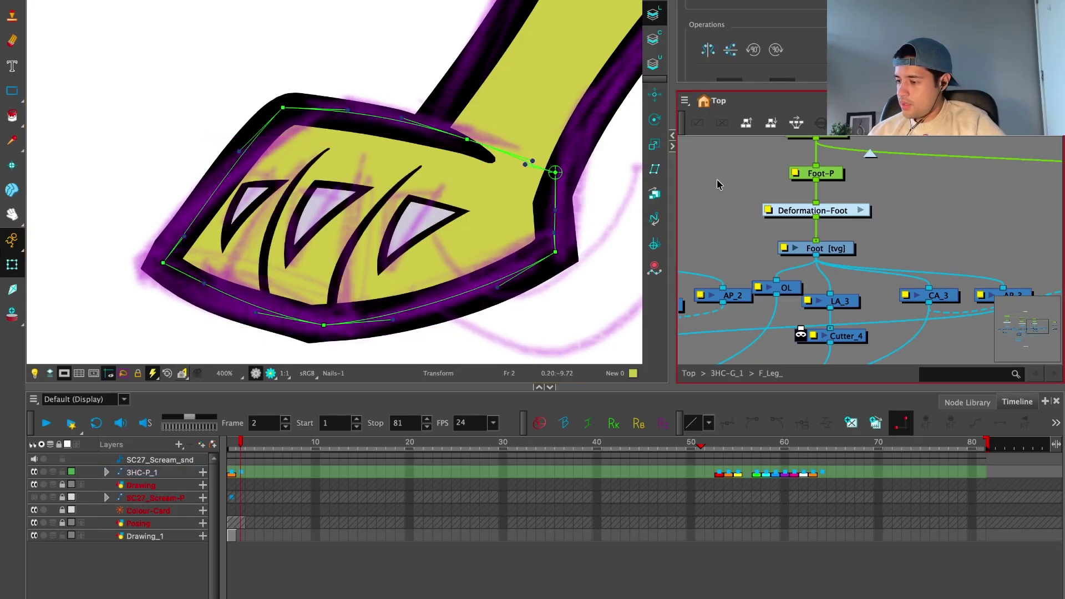
pyautogui.hotkey('alt', 's')
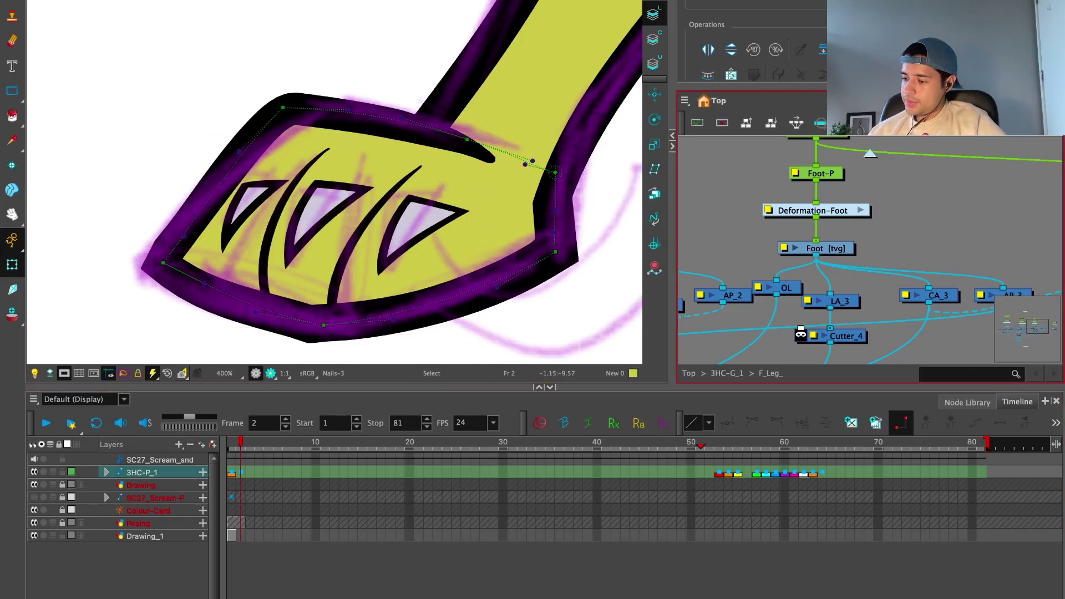
pyautogui.scroll(-2, 340, 274)
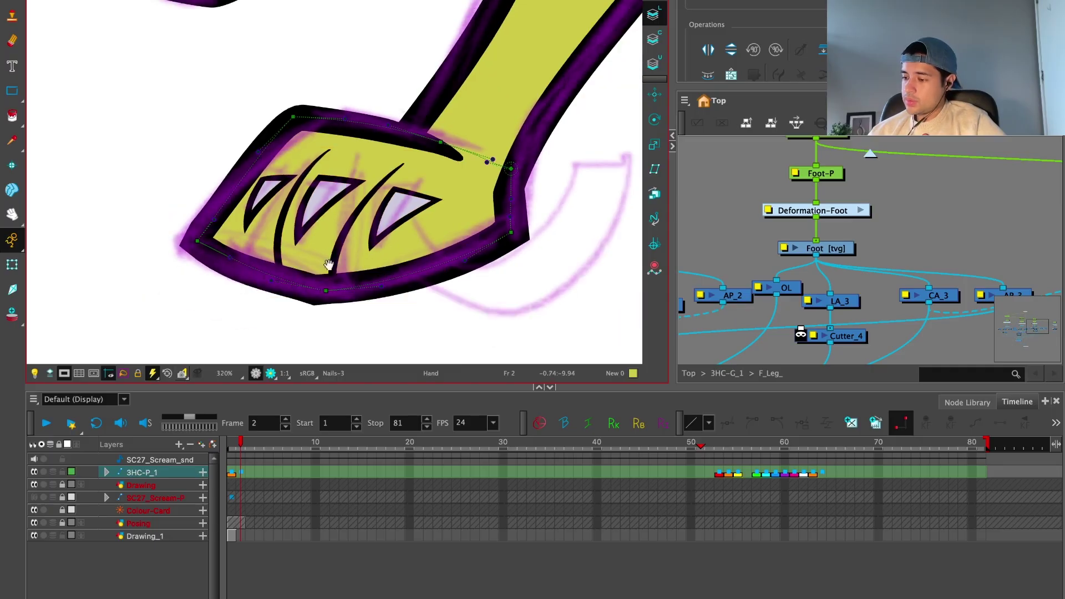
pyautogui.click(342, 266)
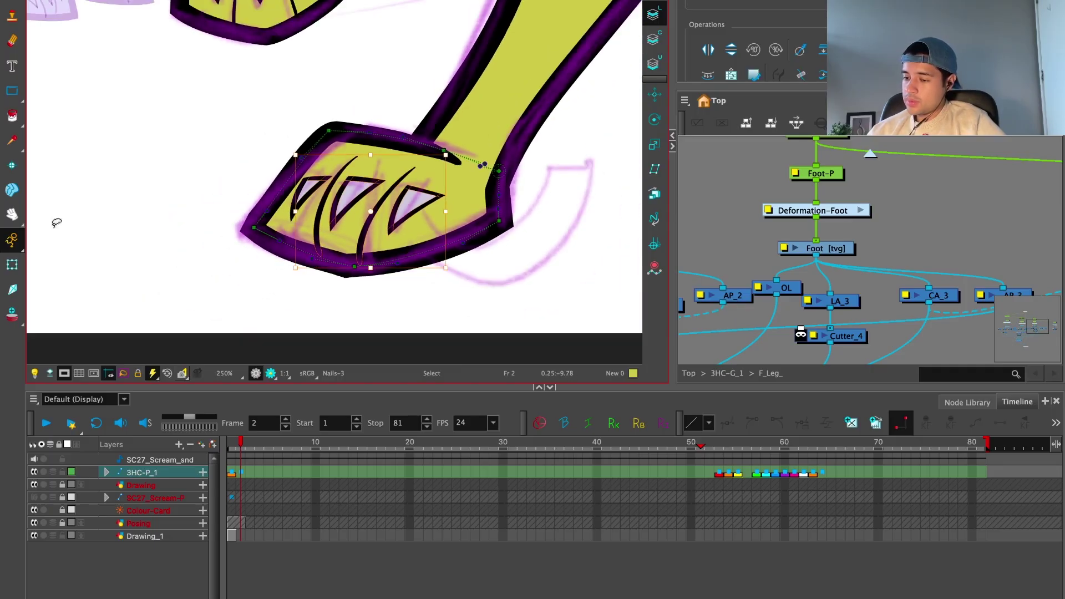
pyautogui.hotkey('shift', 't')
# Step: Bow the left-hand foot's front edge outward with its deformation handles to match the sketch, and switch the camera to render view
pyautogui.scroll(2, 274, 262)
pyautogui.click(281, 255)
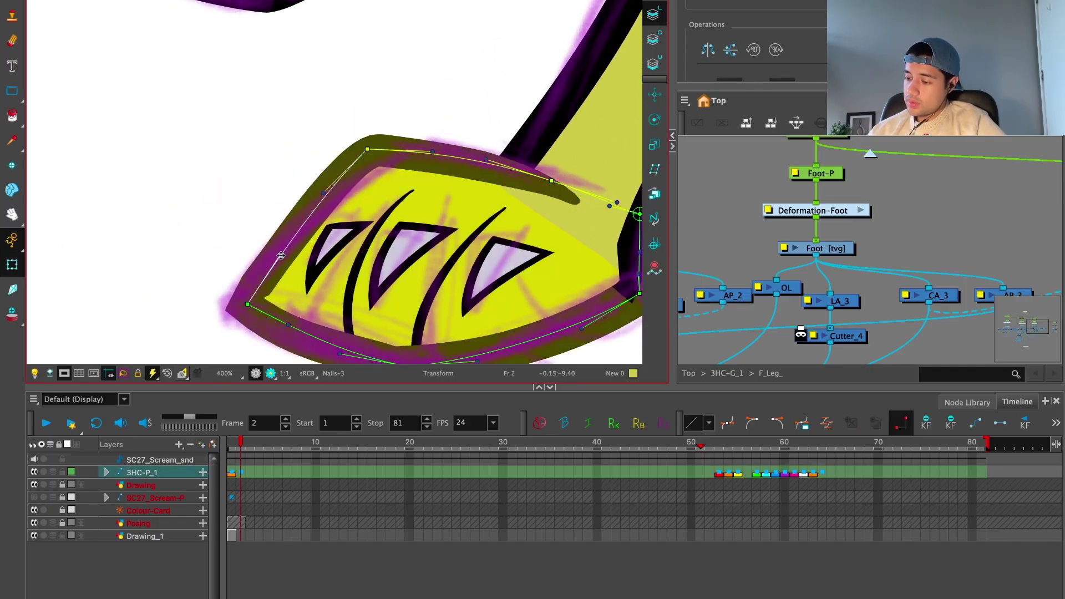
pyautogui.moveTo(323, 192); pyautogui.dragTo(290, 204)
pyautogui.click(272, 208)
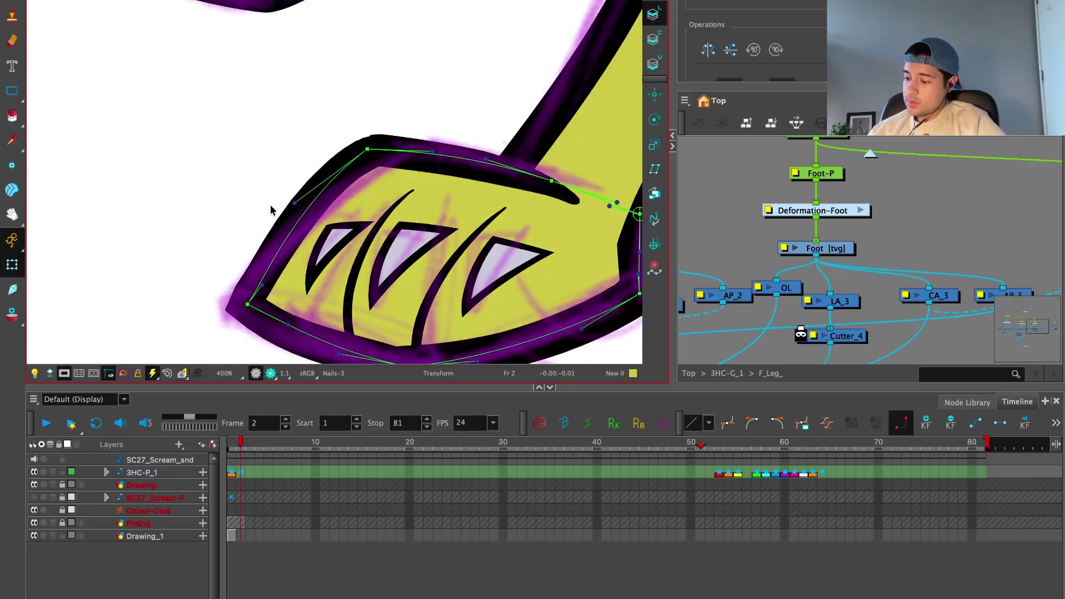
pyautogui.hotkey('shift', 'c')
pyautogui.click(270, 374)
pyautogui.press('1')
pyautogui.hotkey('shift', 'z')
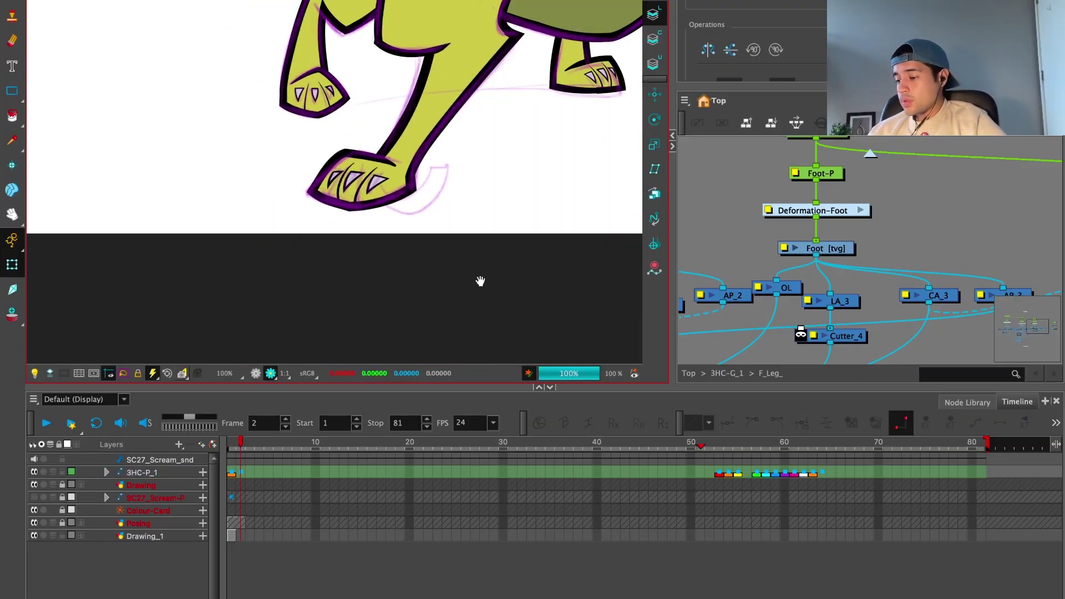
# Step: Reposition the ankle point of the left-hand Foot's deformation chain so the heel blends into the back of the lower leg
pyautogui.moveTo(509, 240)
pyautogui.mouseDown()
pyautogui.moveTo(458, 279)
pyautogui.moveTo(468, 254)
pyautogui.moveTo(447, 271)
pyautogui.moveTo(493, 197)
pyautogui.mouseUp()
pyautogui.scroll(3, 480, 256)
pyautogui.scroll(3, 494, 197)
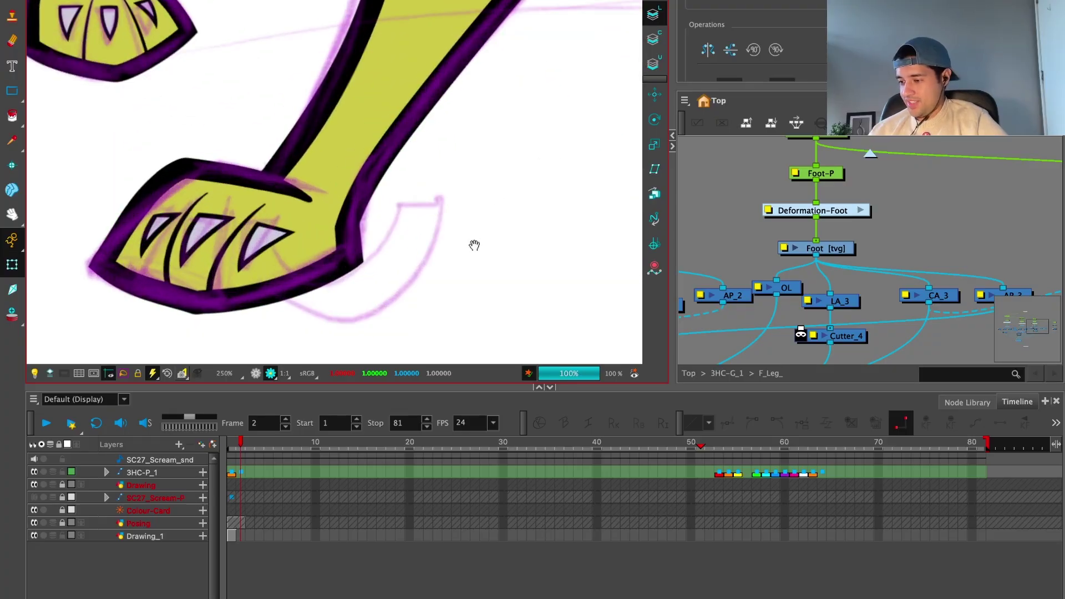
pyautogui.scroll(1, 382, 244)
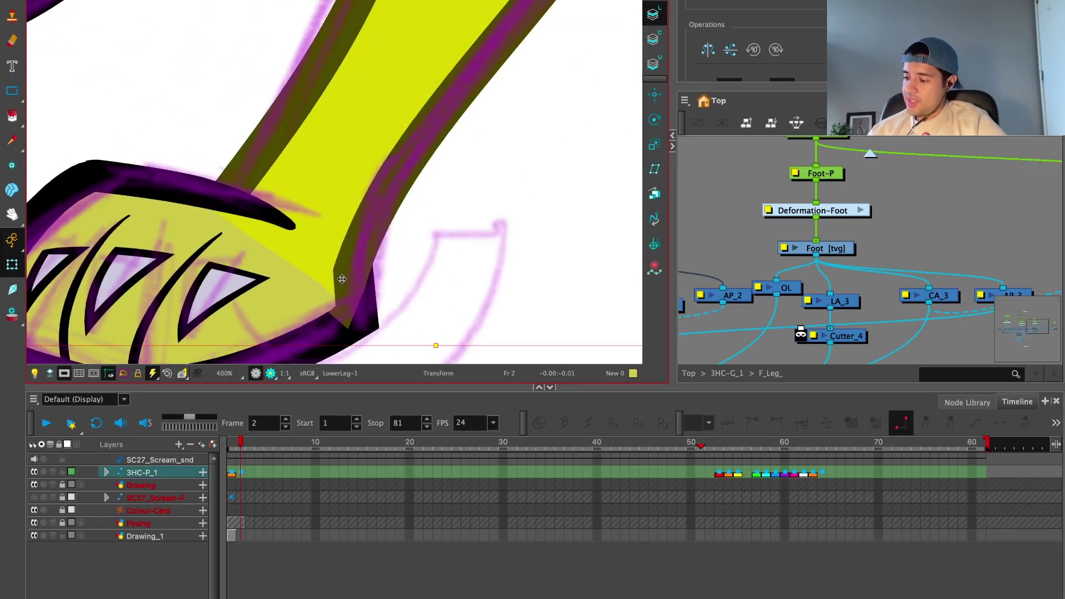
pyautogui.click(343, 270)
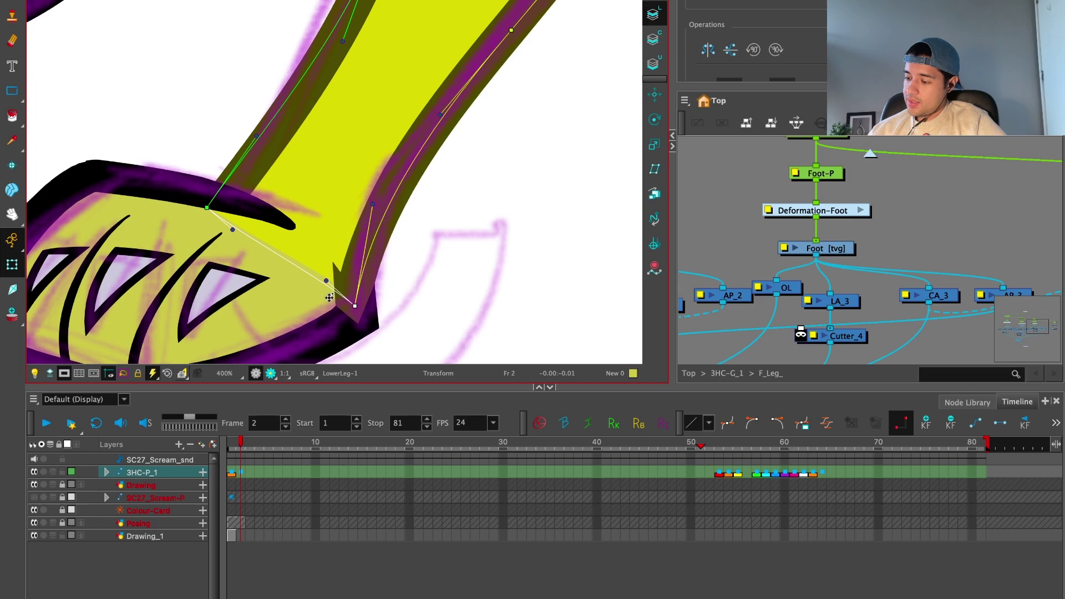
pyautogui.click(363, 233)
pyautogui.moveTo(363, 233); pyautogui.dragTo(372, 223)
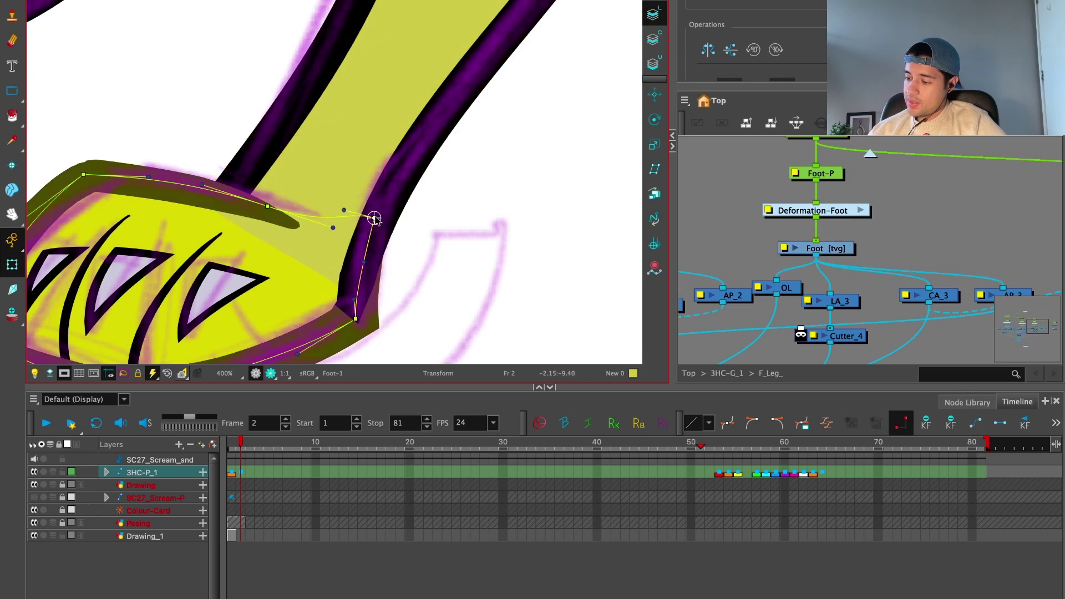
pyautogui.hotkey('ctrl', 'shift', 'r')
# Step: Squash the far-left rear foot slightly in height on frame 2
pyautogui.scroll(-4, 309, 337)
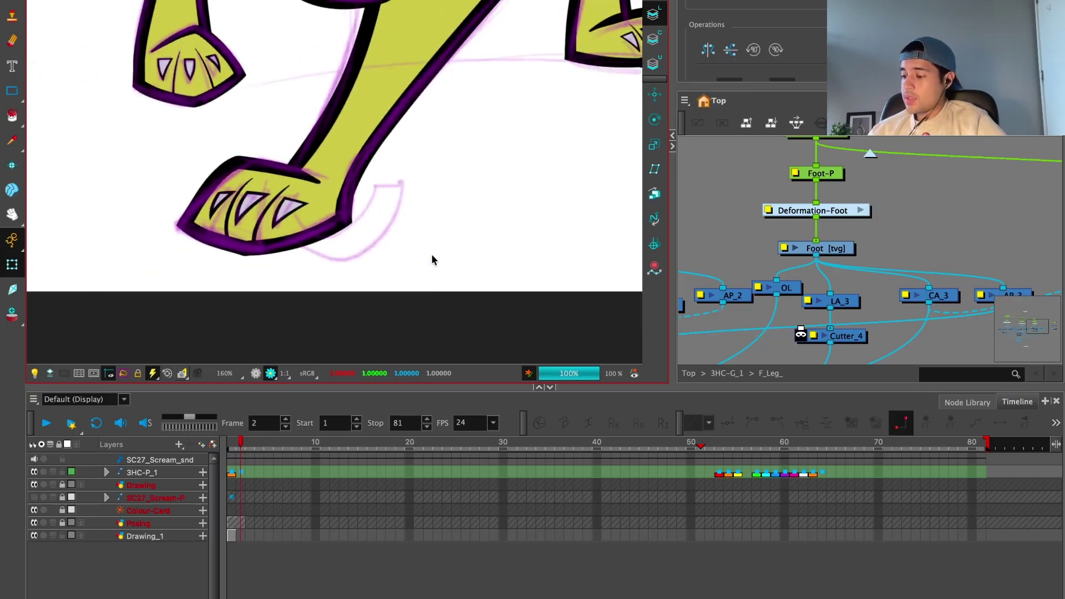
pyautogui.scroll(-3, 432, 260)
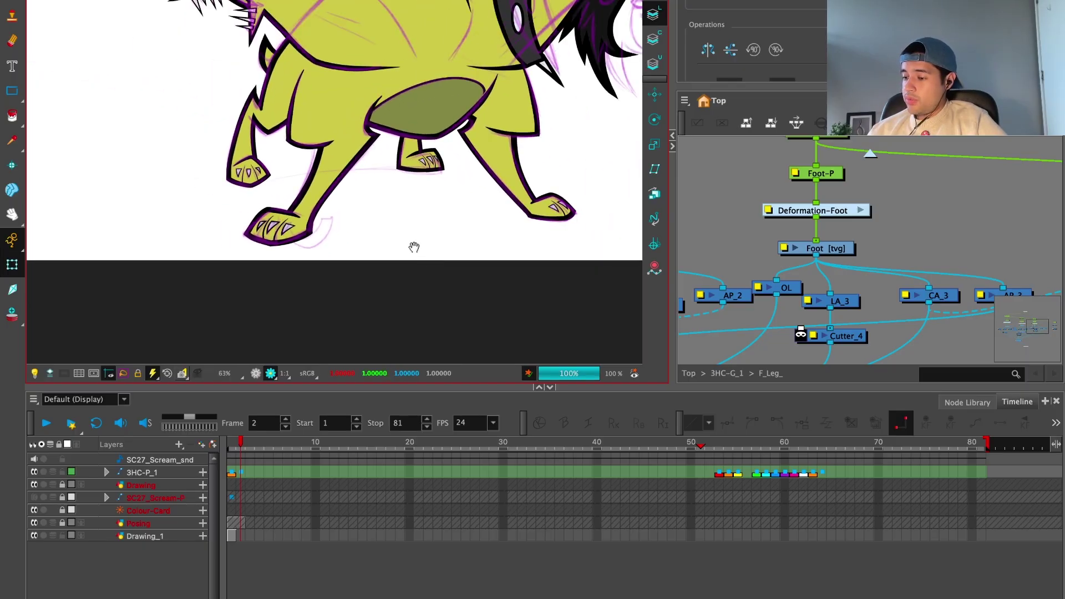
pyautogui.scroll(5, 411, 245)
pyautogui.click(394, 264)
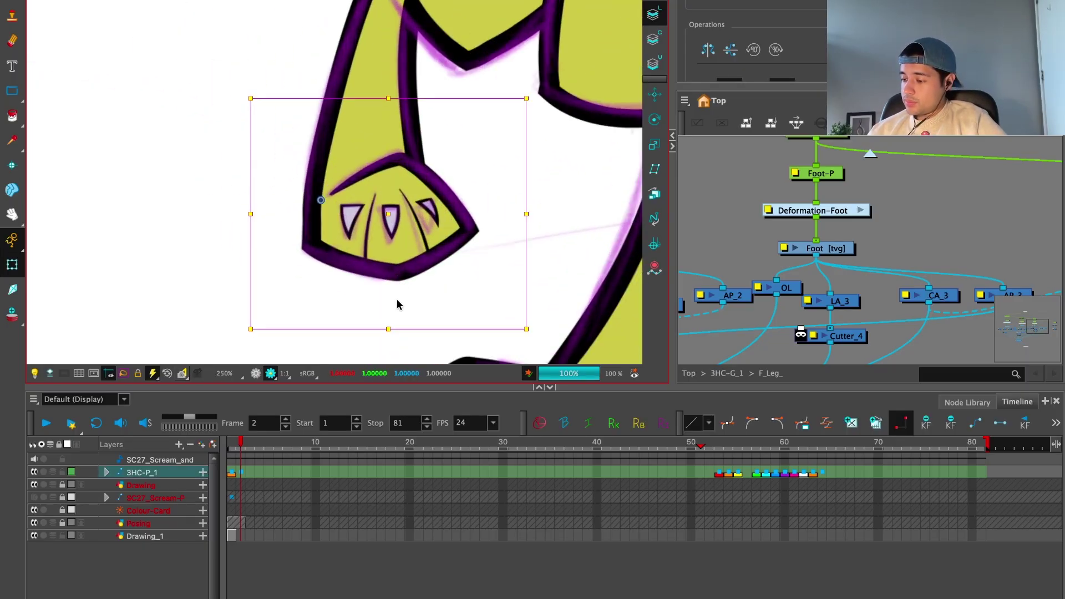
pyautogui.hotkey('alt', 'o')
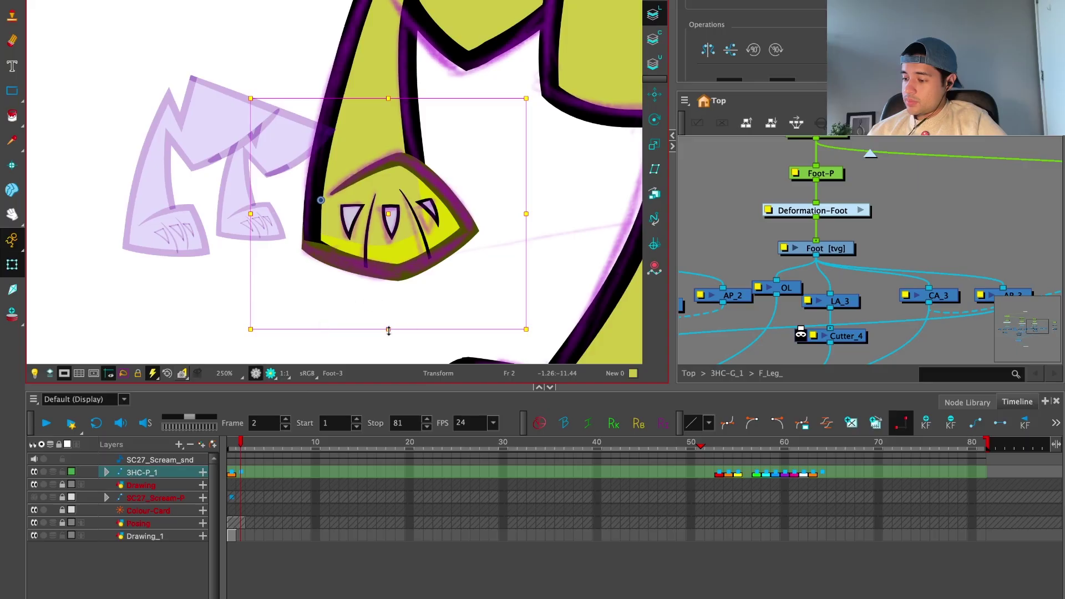
pyautogui.moveTo(388, 331); pyautogui.dragTo(387, 311)
pyautogui.click(351, 341)
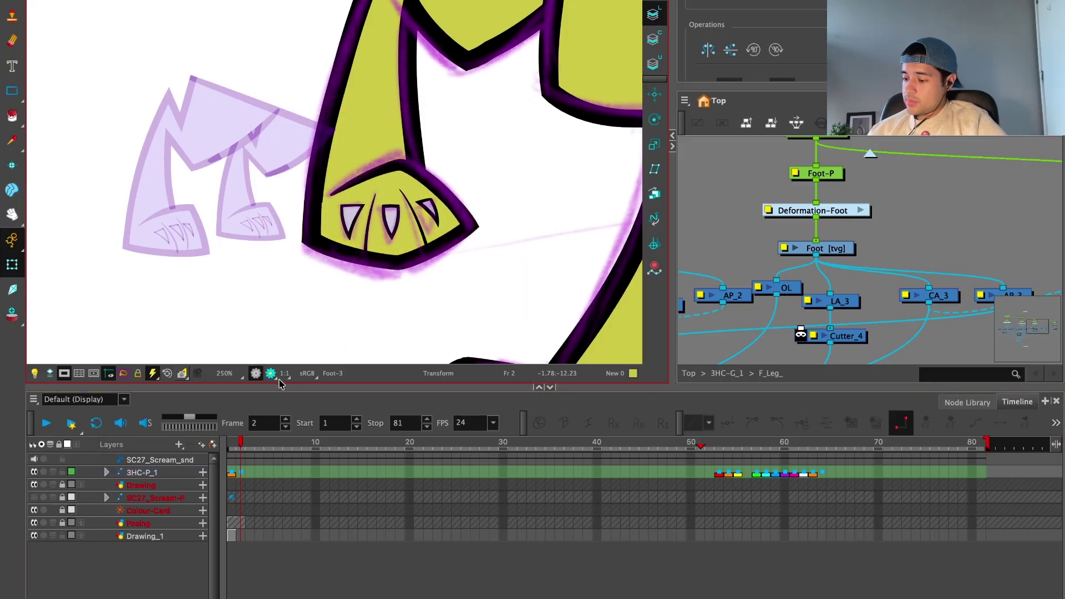
# Step: Check the creature's legs, feet and body on frame 2 against the sketch in render view
pyautogui.scroll(-6, 428, 297)
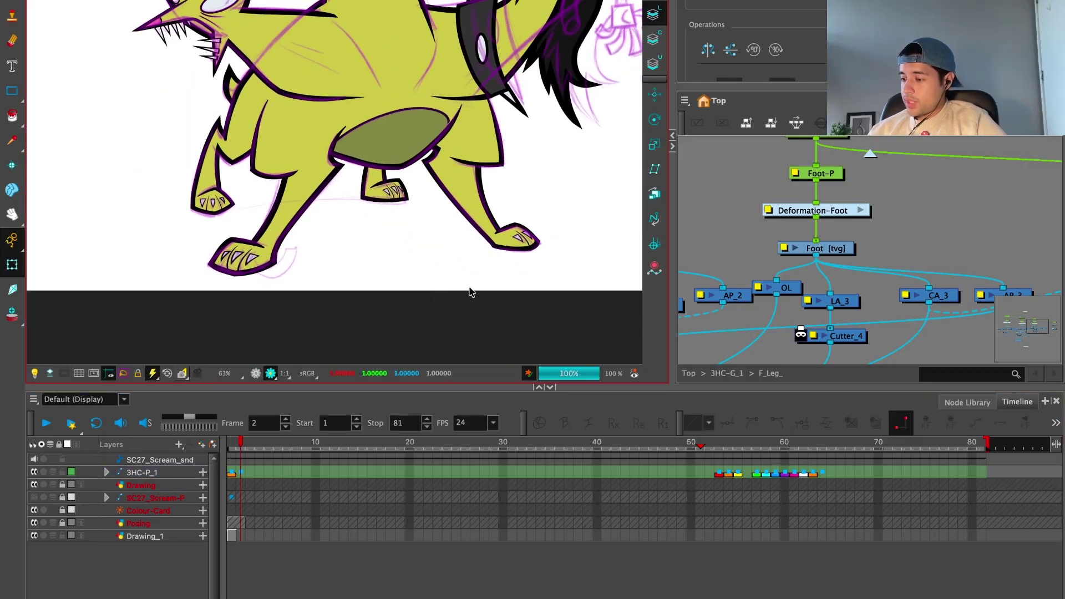
pyautogui.scroll(-1, 485, 290)
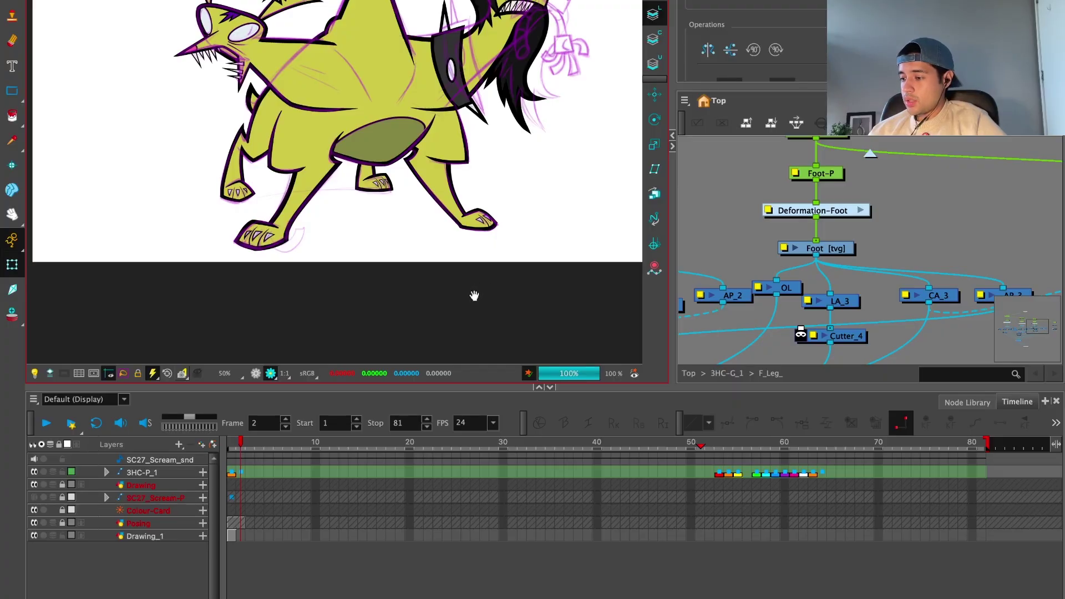
pyautogui.moveTo(479, 294); pyautogui.dragTo(452, 318)
pyautogui.scroll(1, 443, 305)
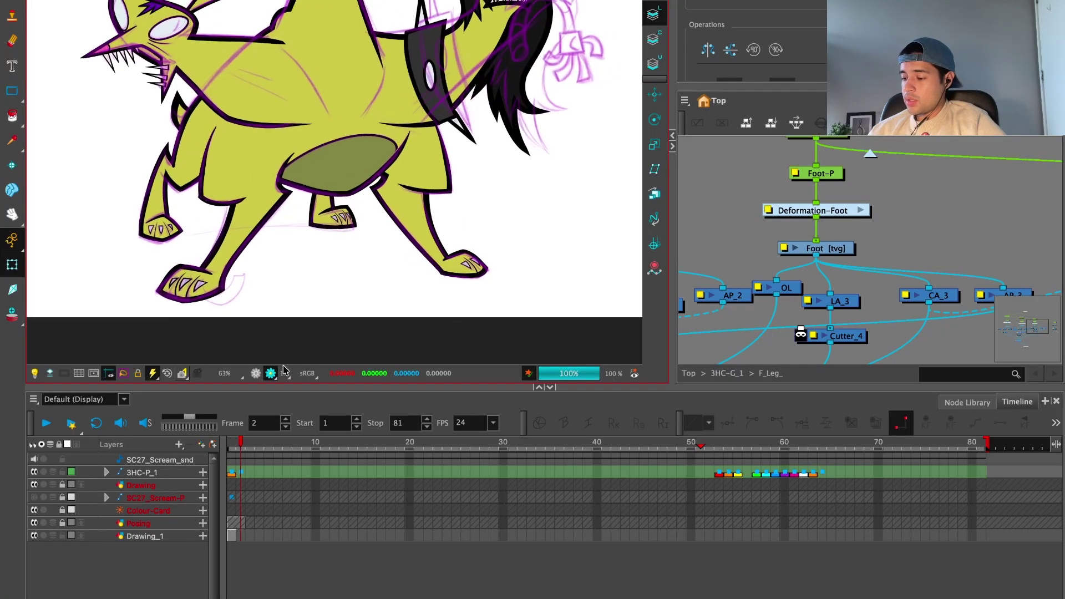
pyautogui.moveTo(294, 347); pyautogui.dragTo(383, 310)
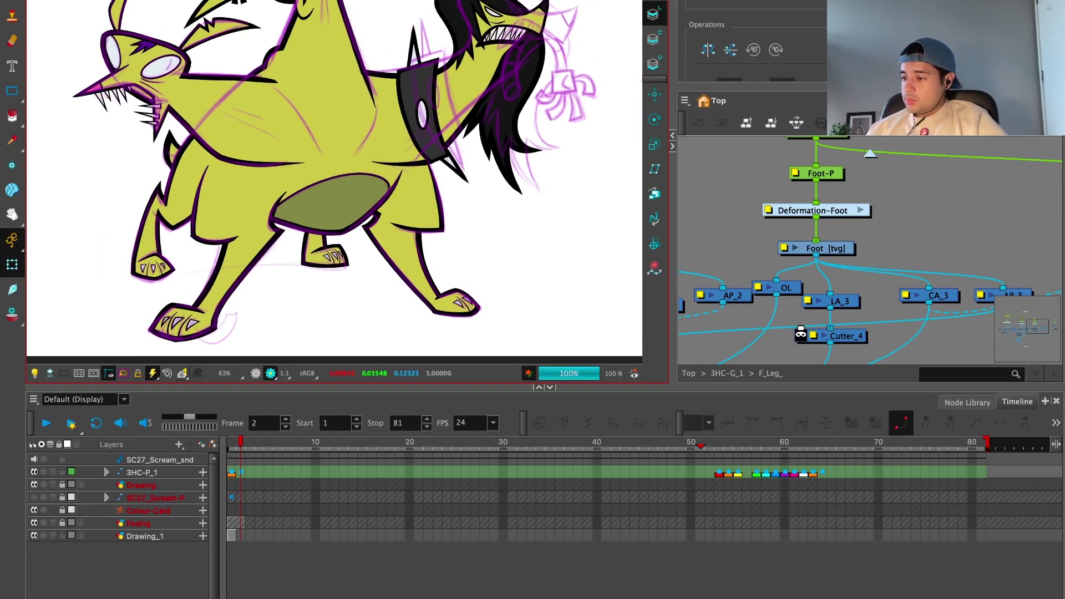
pyautogui.moveTo(421, 222); pyautogui.dragTo(485, 286)
# Step: Leave render view and examine the base of the middle neck against the sketch on frame 2
pyautogui.scroll(2, 485, 285)
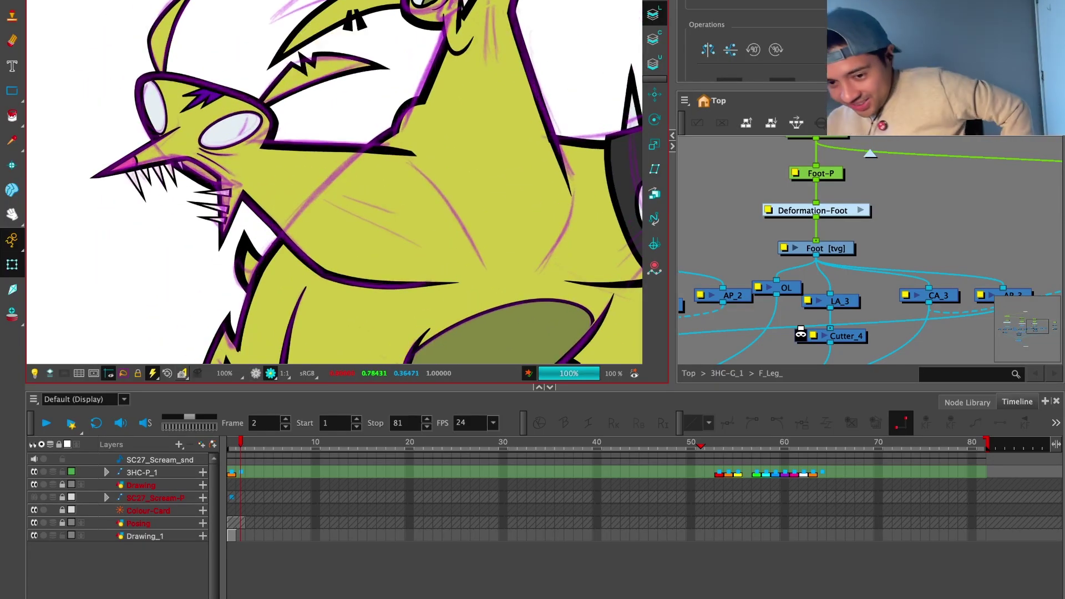
pyautogui.scroll(4, 475, 188)
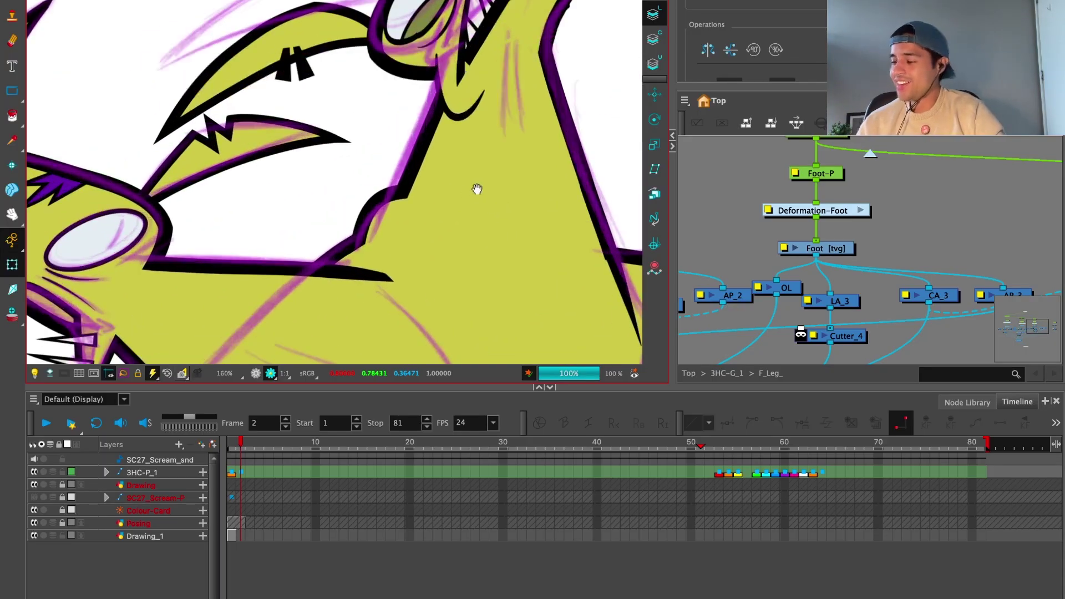
pyautogui.click(433, 199)
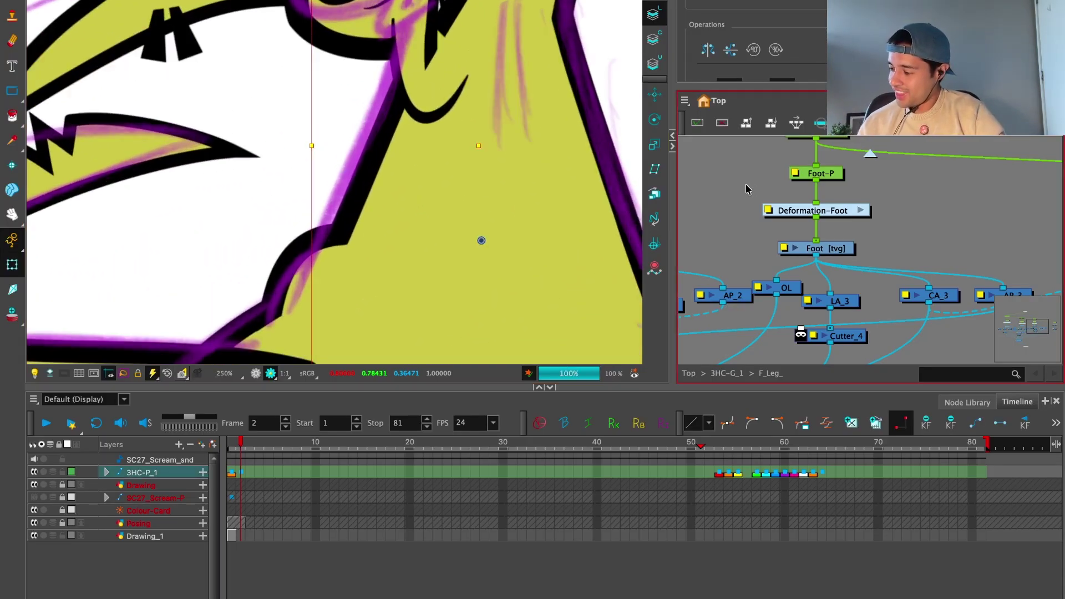
pyautogui.scroll(-1, 527, 241)
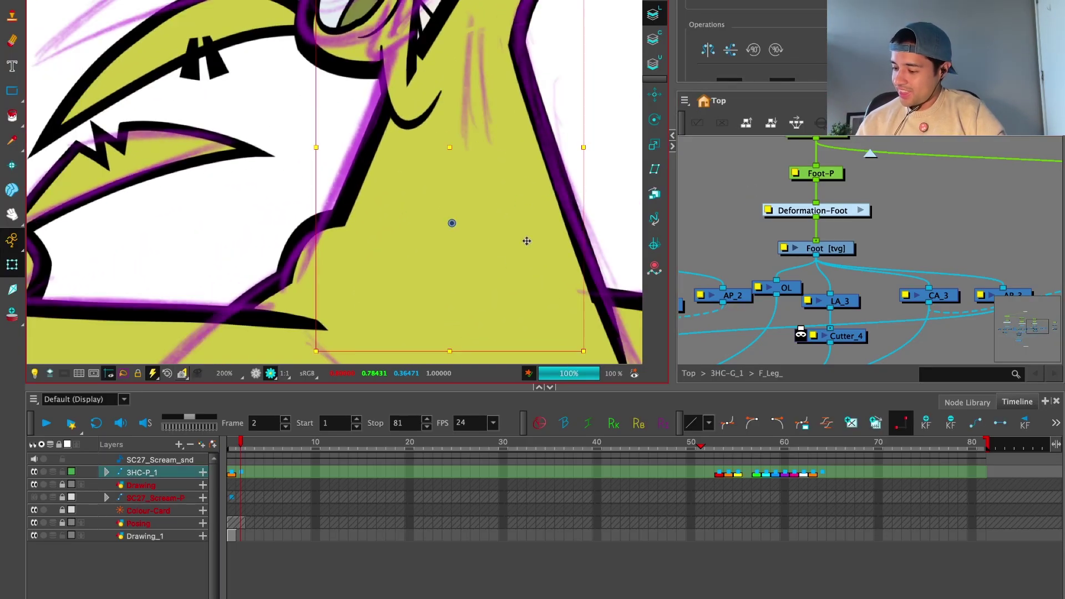
pyautogui.click(255, 377)
pyautogui.moveTo(501, 207); pyautogui.dragTo(482, 227)
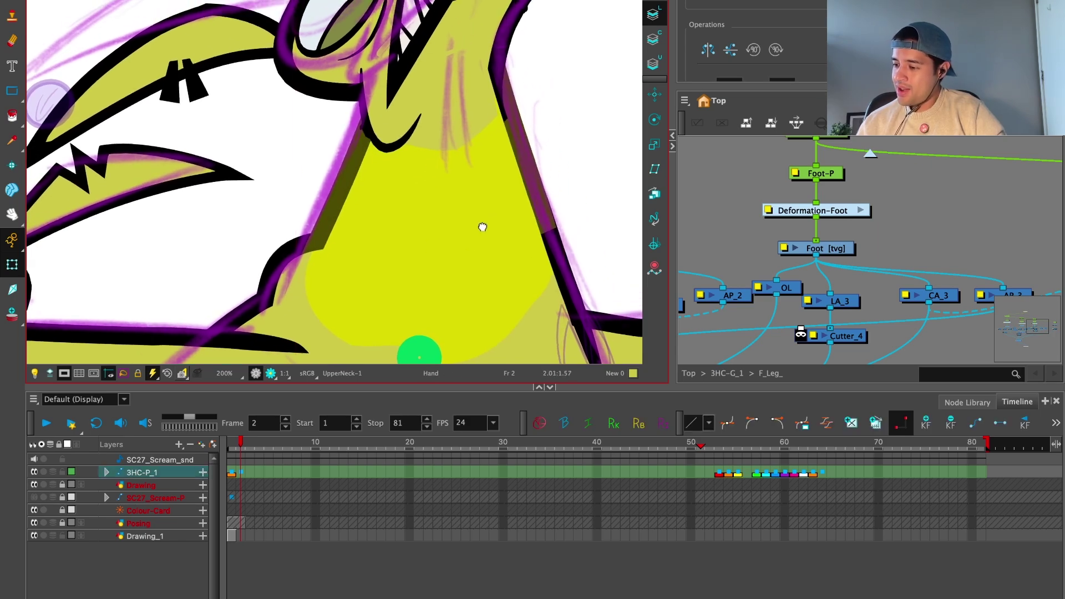
pyautogui.scroll(1, 346, 194)
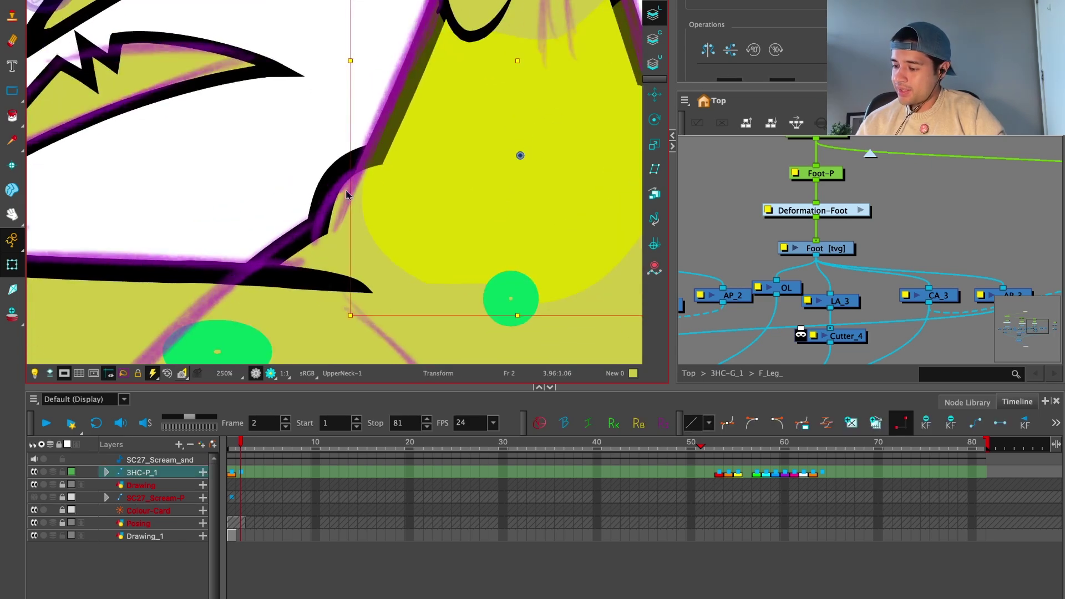
pyautogui.scroll(-3, 424, 156)
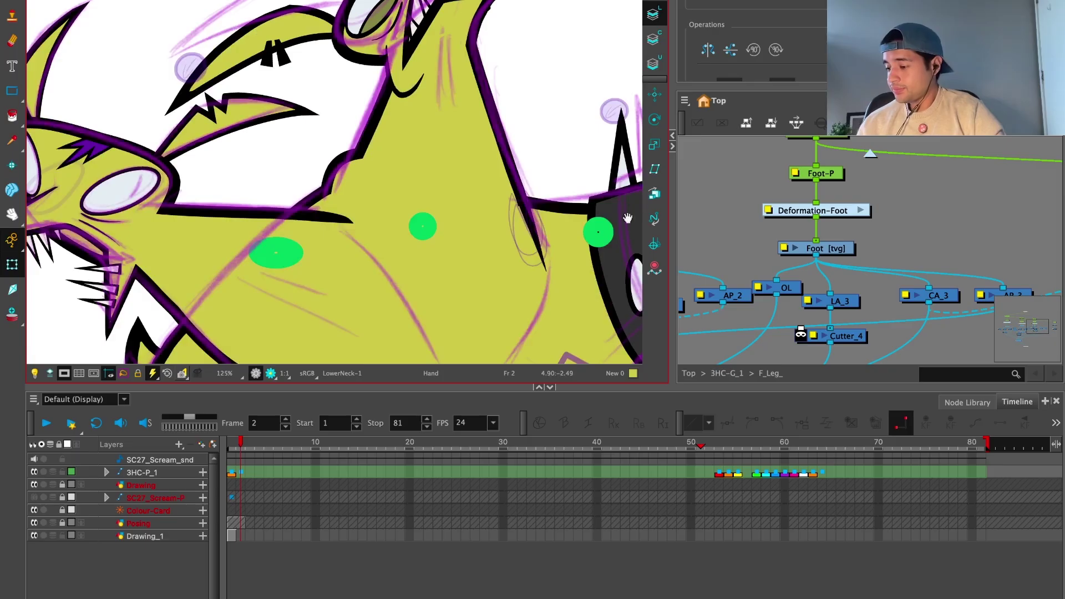
pyautogui.moveTo(628, 218); pyautogui.dragTo(516, 219)
# Step: Reshape the middle head's snout with its deformation points so the mouth corner, muzzle edge and brow end follow the sketch
pyautogui.scroll(5, 449, 252)
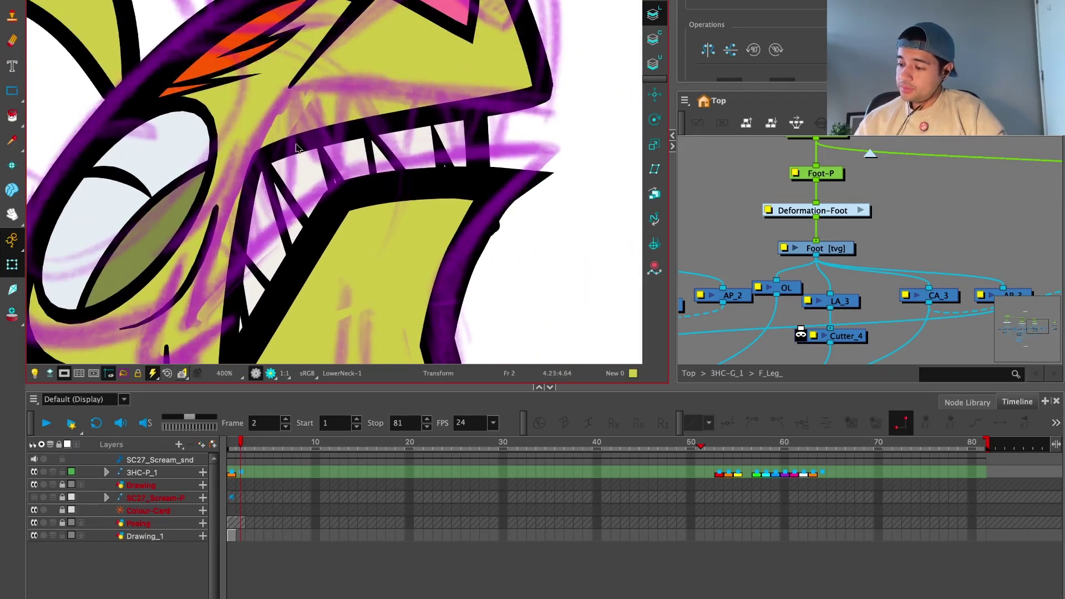
pyautogui.click(296, 147)
pyautogui.scroll(-2, 333, 161)
pyautogui.moveTo(302, 185); pyautogui.dragTo(320, 134)
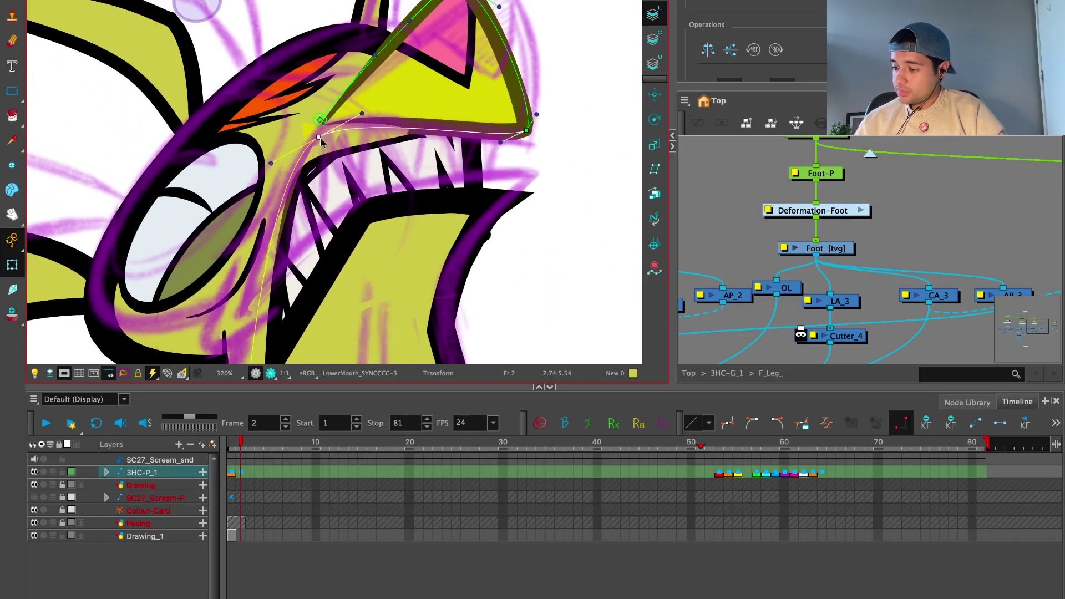
pyautogui.moveTo(526, 131); pyautogui.dragTo(530, 134)
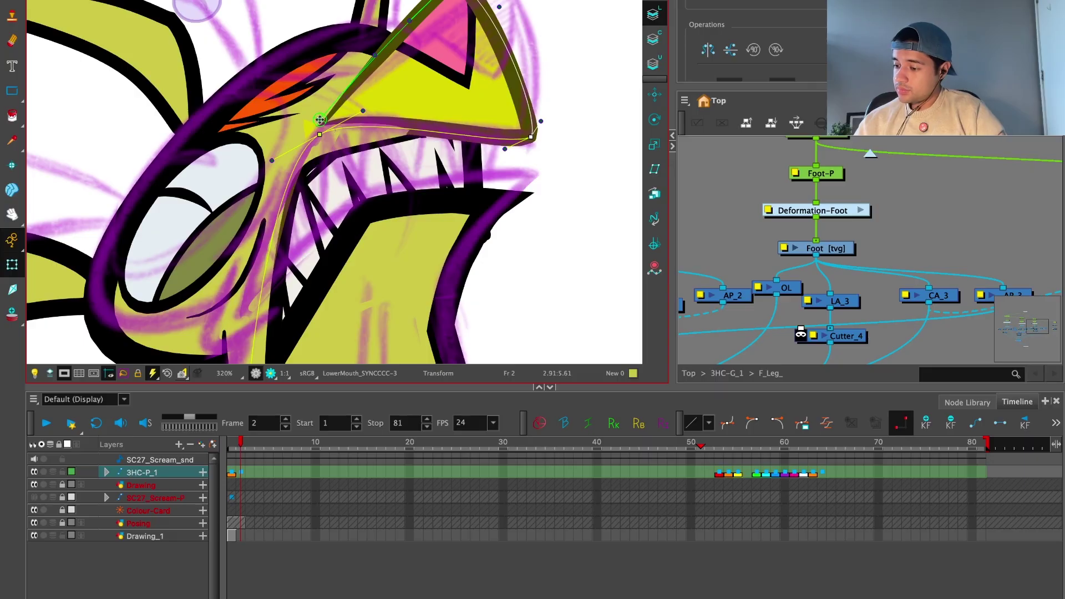
pyautogui.moveTo(320, 119); pyautogui.dragTo(331, 101)
pyautogui.moveTo(386, 34); pyautogui.dragTo(396, 46)
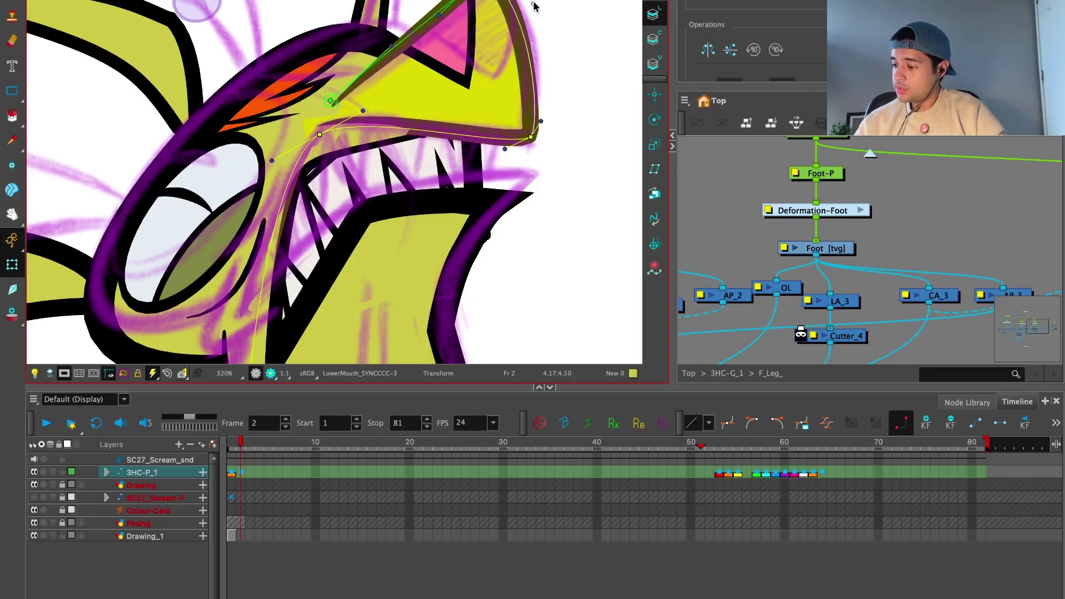
pyautogui.moveTo(543, 121)
pyautogui.mouseDown()
pyautogui.moveTo(550, 82)
pyautogui.moveTo(543, 123)
pyautogui.mouseUp()
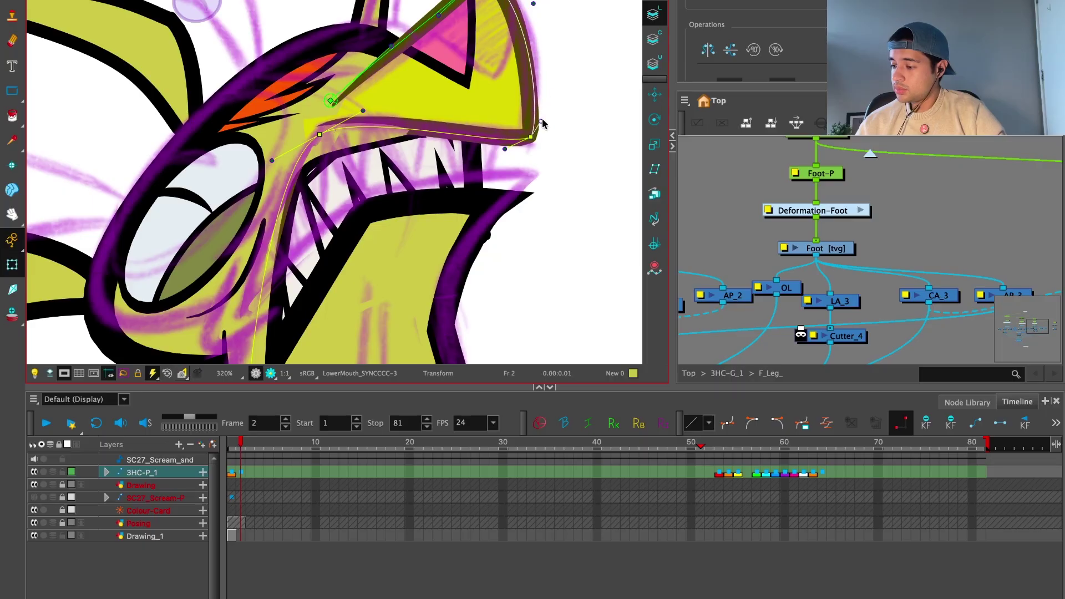
# Step: Reposition the middle head's pink nose so it sits at the tip of the snout
pyautogui.click(438, 50)
pyautogui.moveTo(547, 11); pyautogui.dragTo(567, 17)
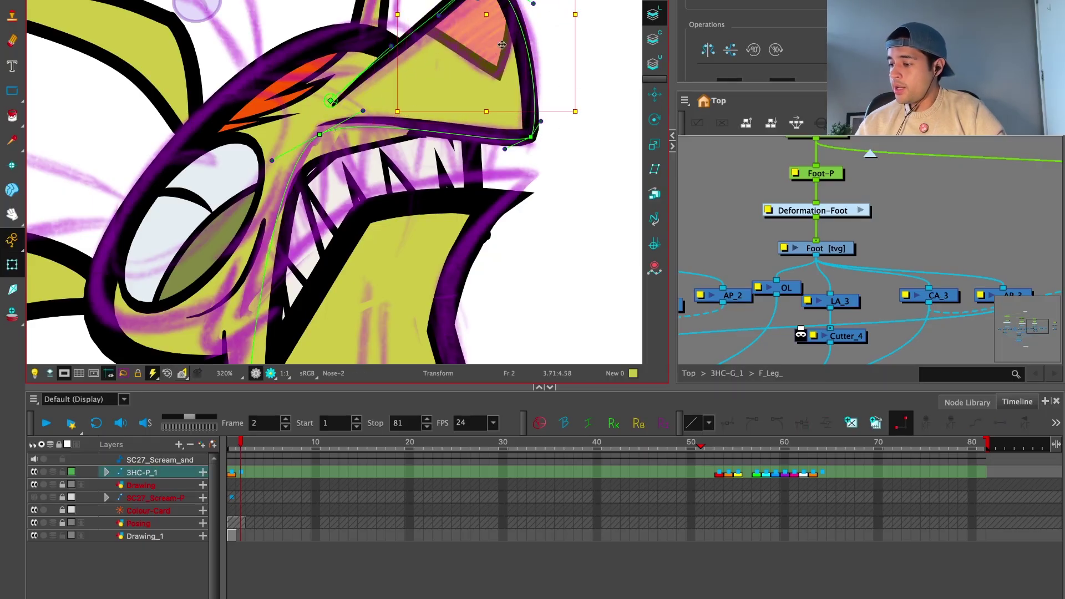
pyautogui.click(574, 110)
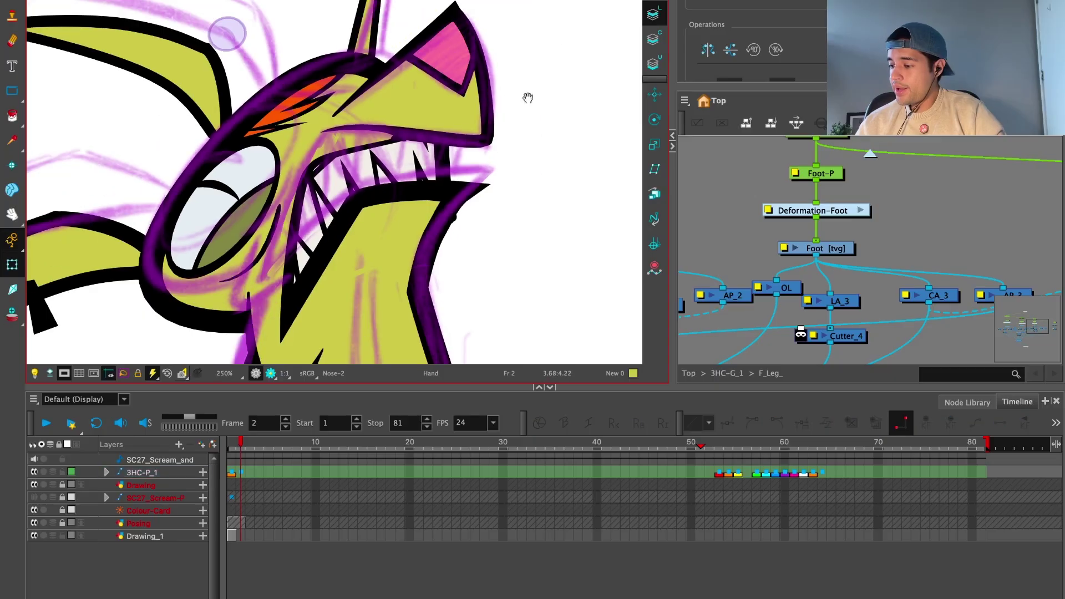
# Step: Reshape the middle head's Jaw-3 deformation chain so its edge follows the sketched mouth corner and cheek line
pyautogui.scroll(2, 438, 100)
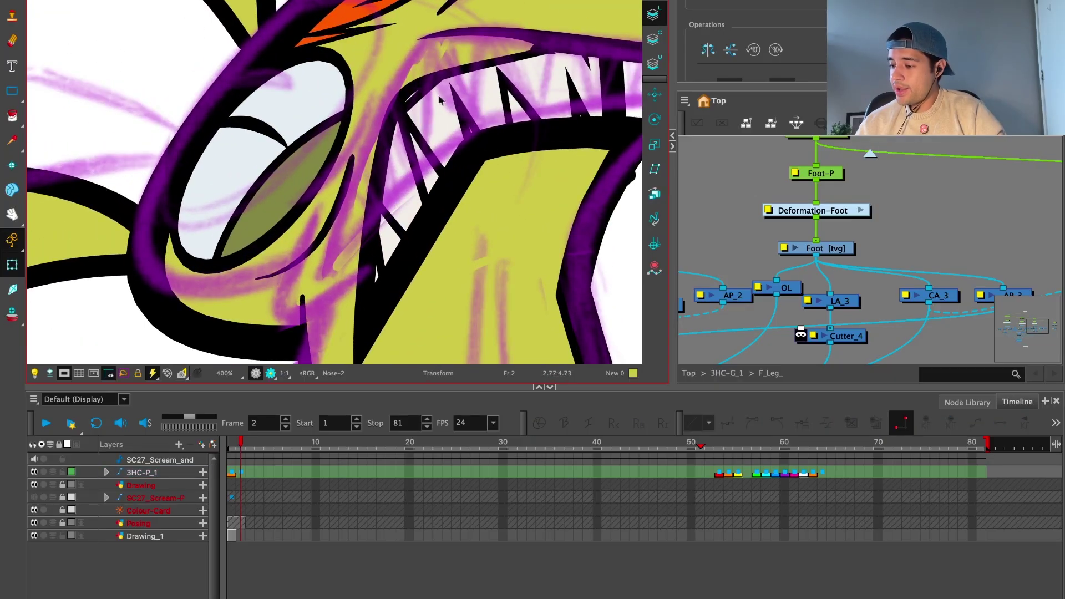
pyautogui.click(379, 183)
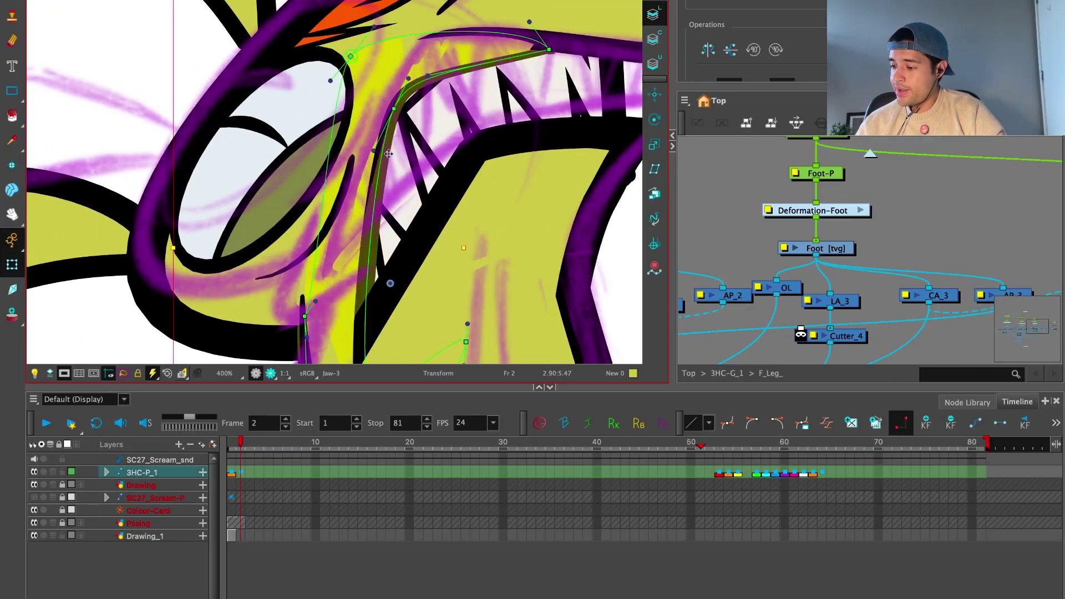
pyautogui.click(399, 102)
pyautogui.moveTo(400, 73); pyautogui.dragTo(412, 59)
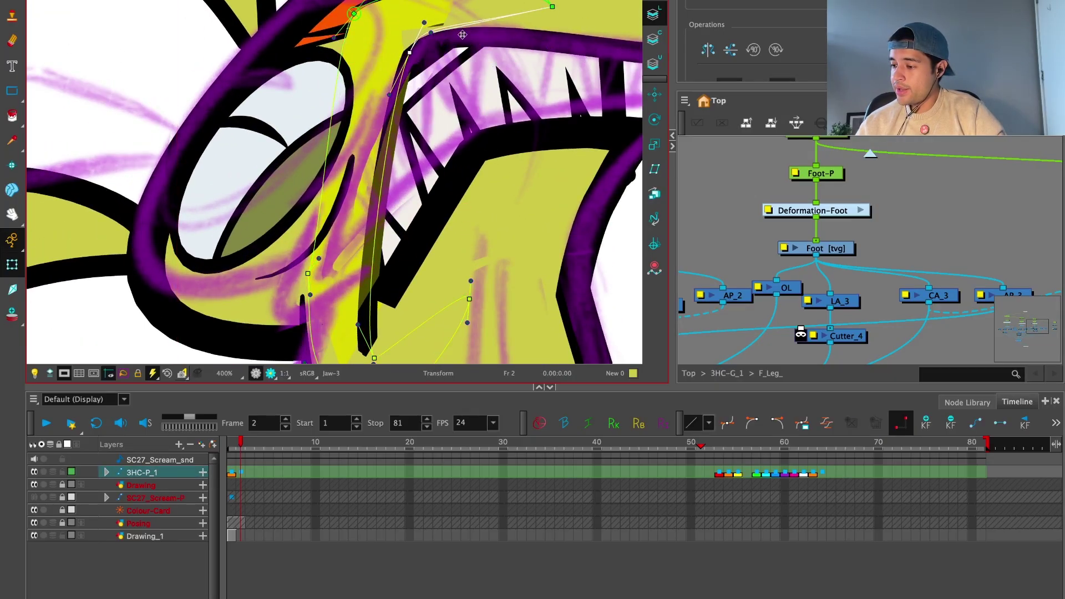
pyautogui.moveTo(560, 18); pyautogui.dragTo(562, 22)
pyautogui.moveTo(563, 23); pyautogui.dragTo(535, 93)
pyautogui.moveTo(327, 84); pyautogui.dragTo(353, 57)
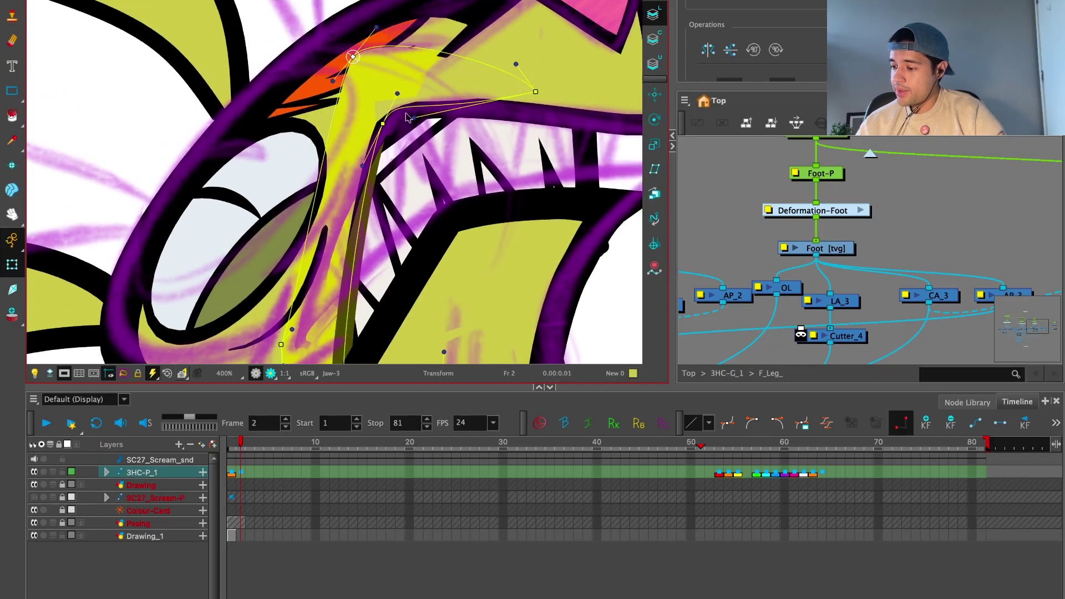
pyautogui.moveTo(382, 123); pyautogui.dragTo(416, 97)
pyautogui.moveTo(356, 350); pyautogui.dragTo(396, 214)
pyautogui.moveTo(388, 293); pyautogui.dragTo(346, 256)
pyautogui.press('2')
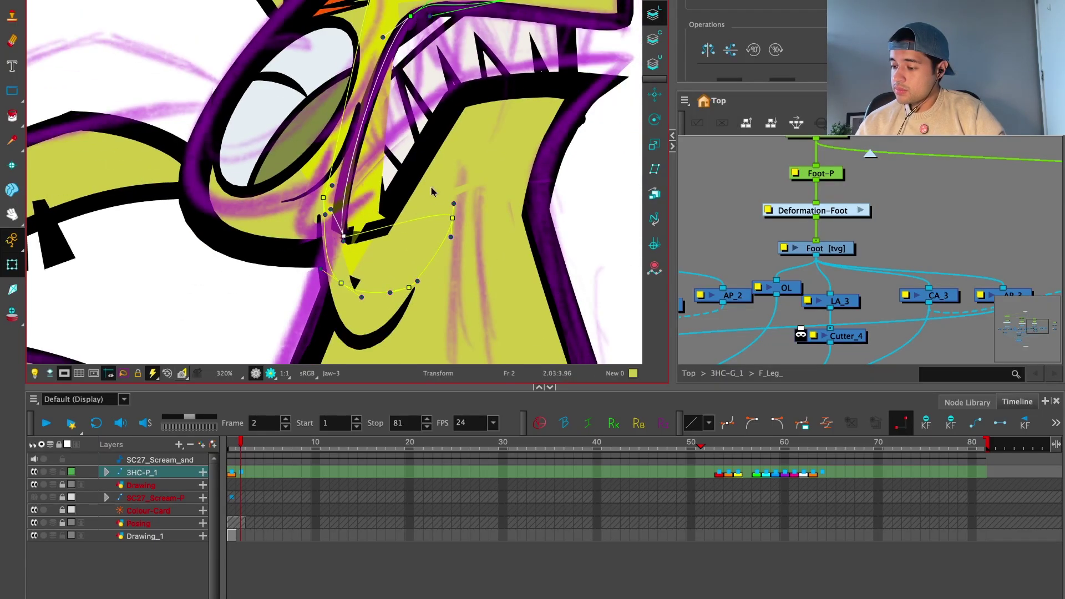
# Step: Move the back point of LowerMouth-3 under the eye and curve its upper edge along the sketched lower lip
pyautogui.click(420, 176)
pyautogui.click(391, 232)
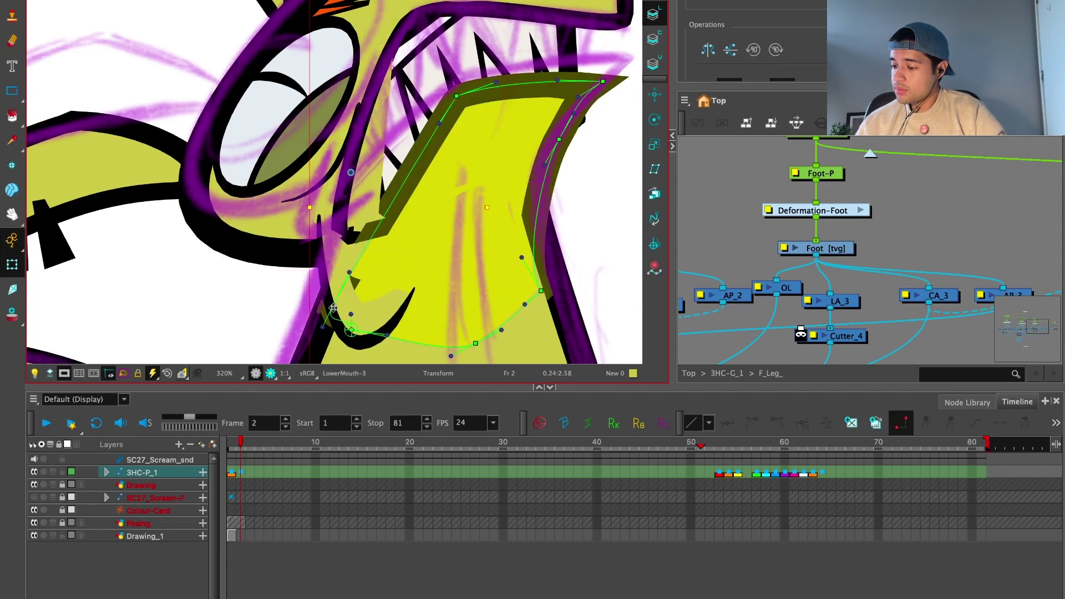
pyautogui.moveTo(333, 309); pyautogui.dragTo(313, 242)
pyautogui.moveTo(438, 129); pyautogui.dragTo(419, 118)
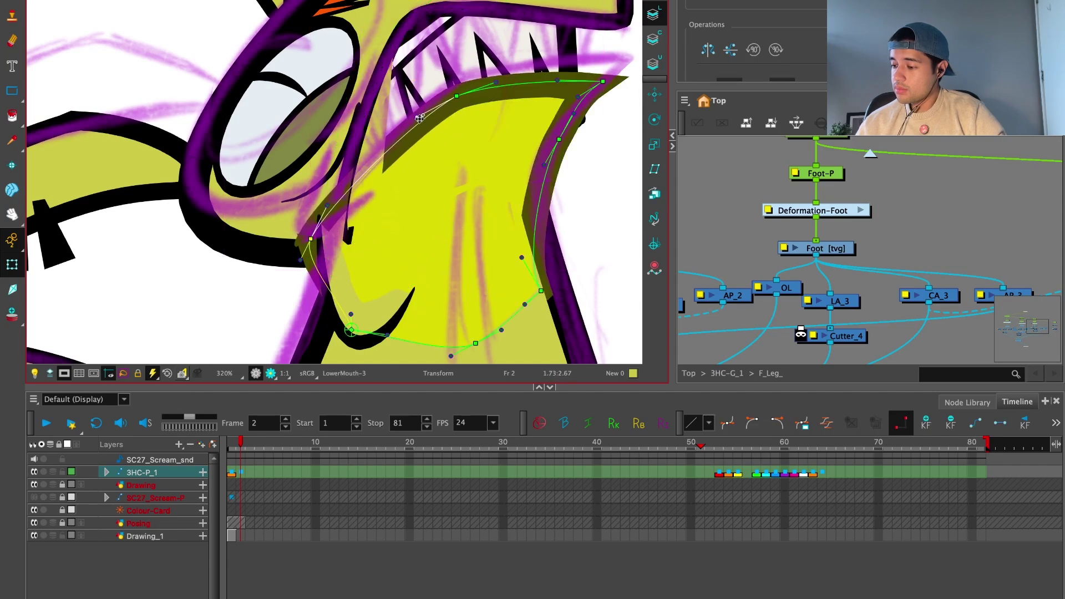
pyautogui.scroll(2, 454, 98)
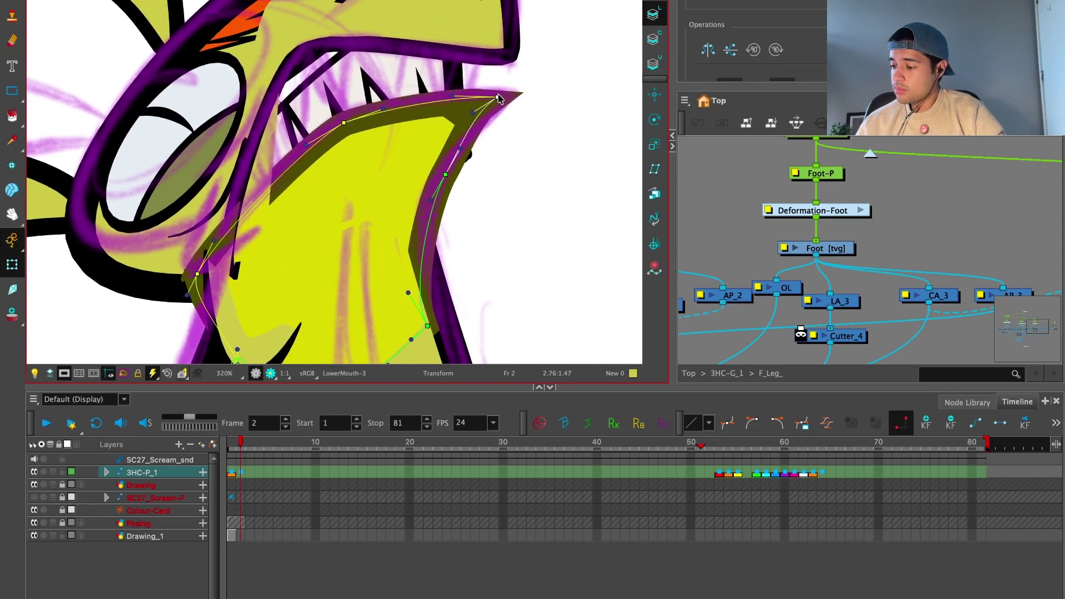
pyautogui.click(400, 302)
# Step: Clear the lower lid from the middle head's eye and adjust its pupil
pyautogui.scroll(-2, 377, 250)
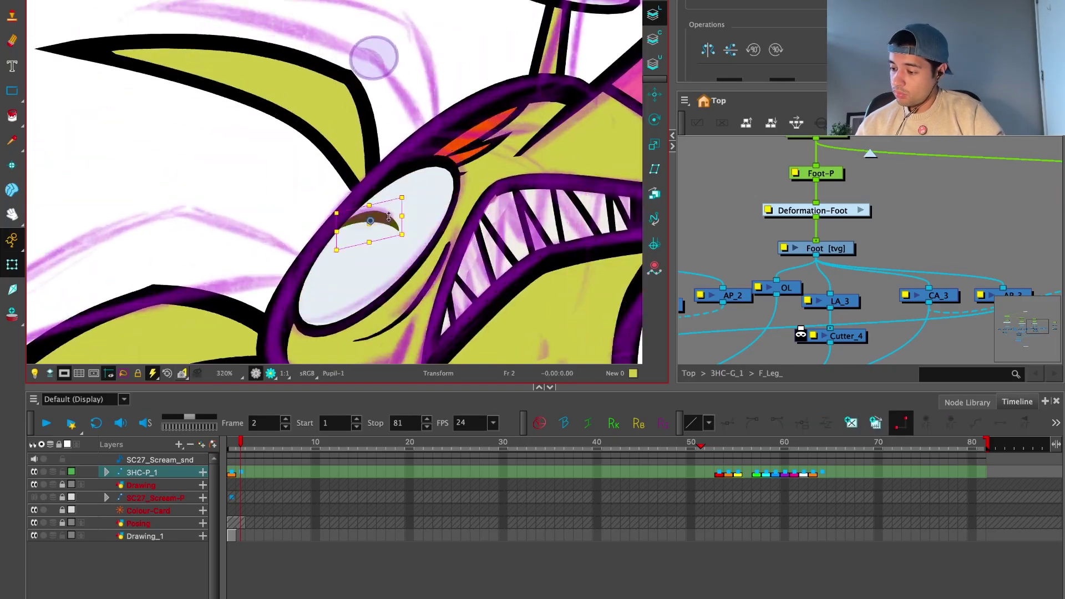
pyautogui.click(377, 276)
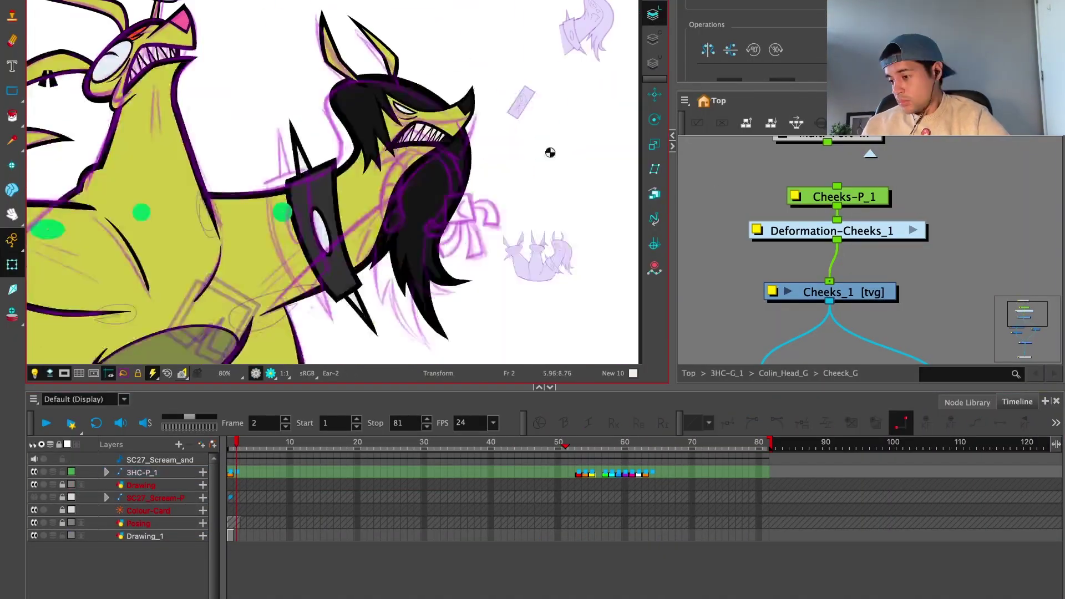
# Step: Select the frame 2 key of 3HC-P_1 and hide the rough sketch layer behind the creature
pyautogui.scroll(-3, 549, 152)
pyautogui.click(241, 472)
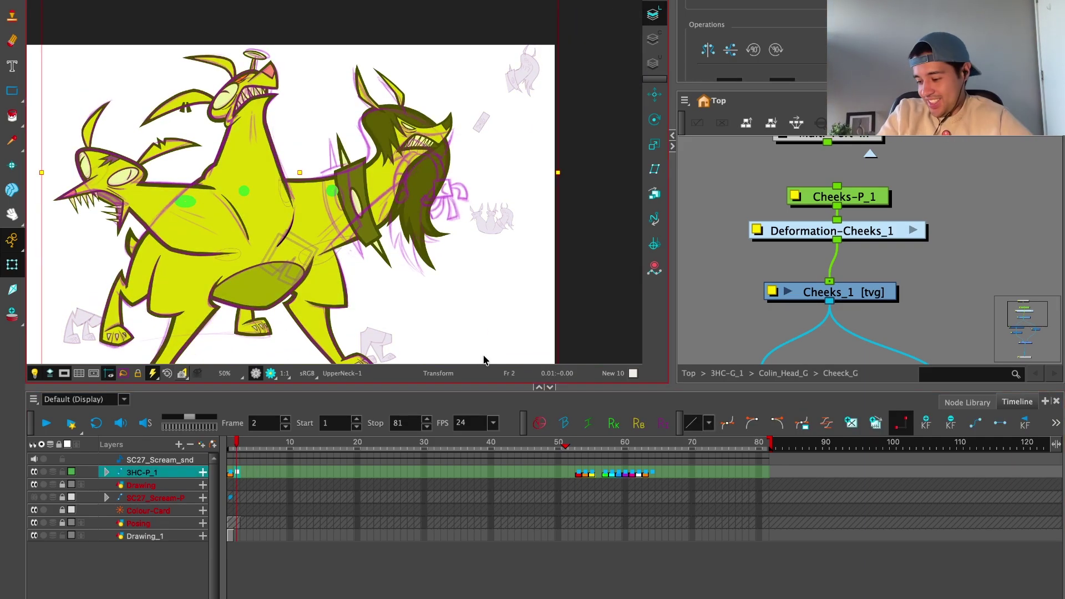
pyautogui.click(34, 523)
pyautogui.moveTo(358, 207); pyautogui.dragTo(491, 197)
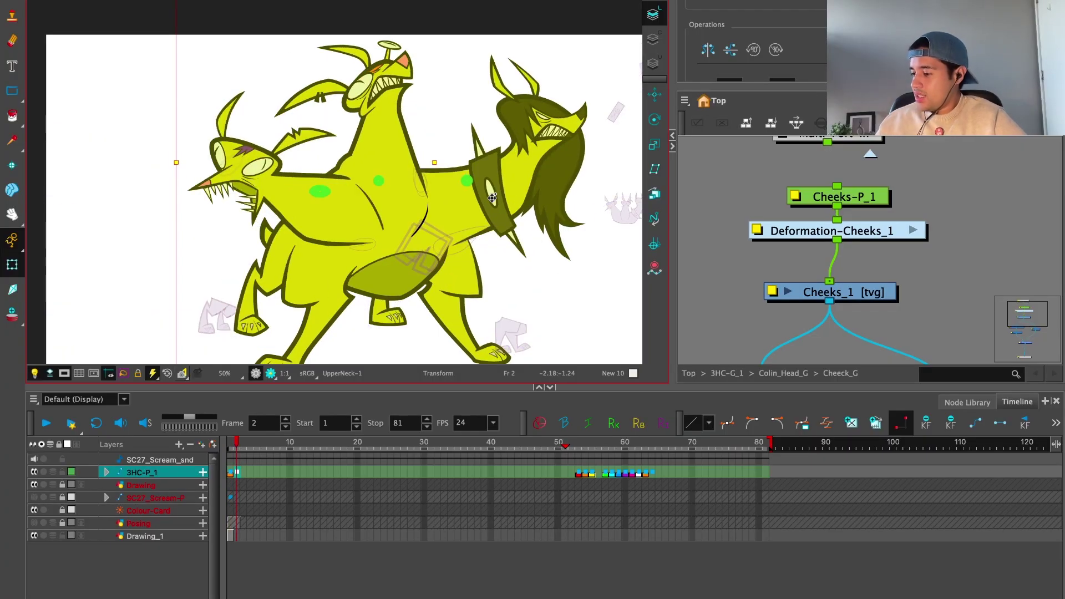
# Step: Adjust the LowerNeck-1 and UpperNeck-1 deformation points so the middle neck's base blends smoothly into the left-hand neck
pyautogui.scroll(5, 390, 209)
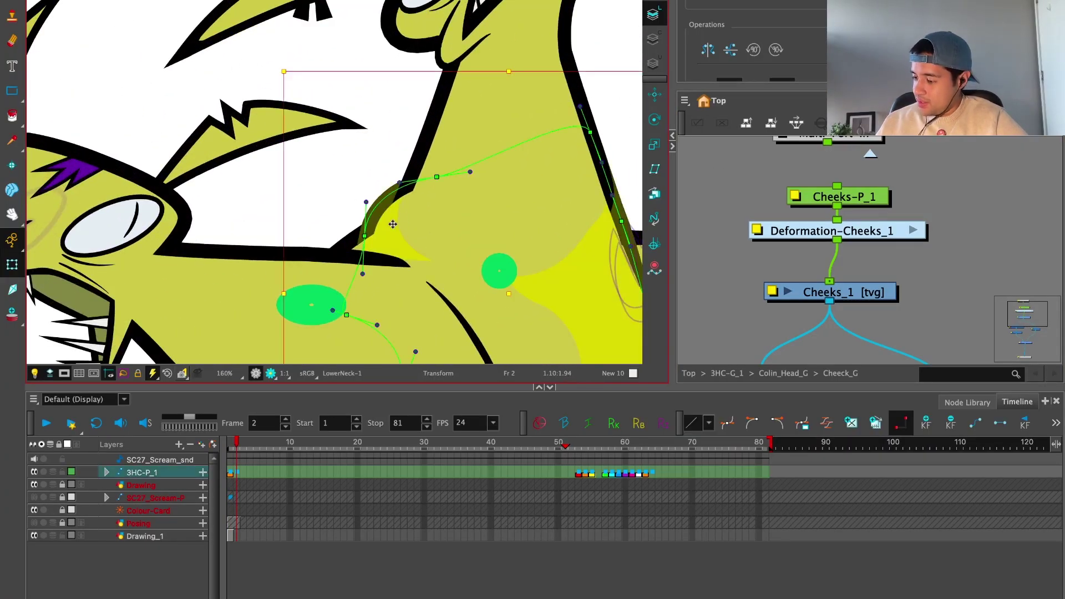
pyautogui.moveTo(364, 236)
pyautogui.mouseDown()
pyautogui.moveTo(395, 243)
pyautogui.moveTo(362, 233)
pyautogui.mouseUp()
pyautogui.click(446, 193)
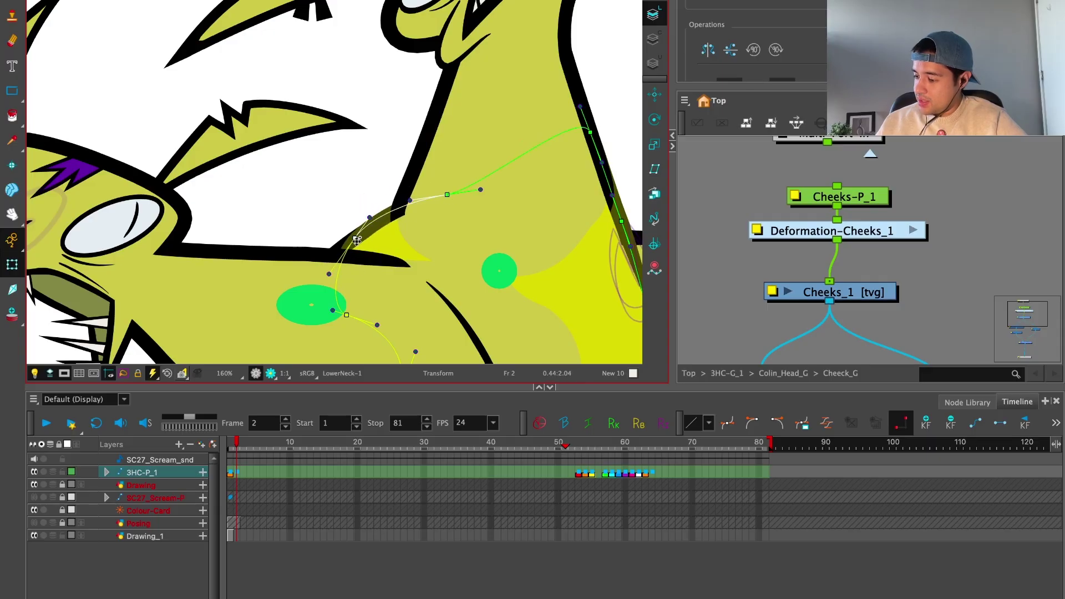
pyautogui.click(396, 211)
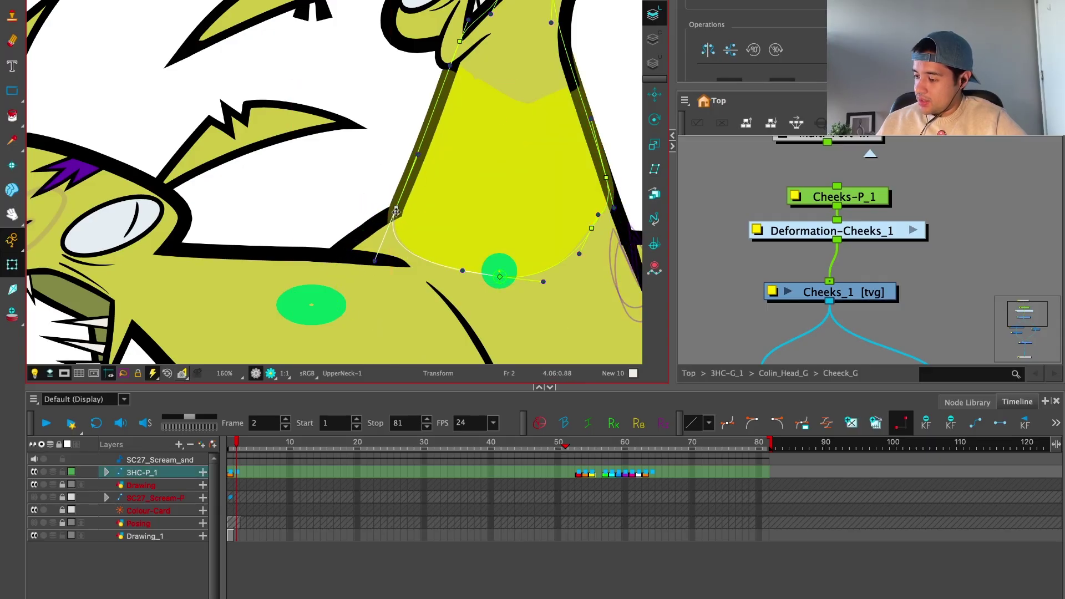
# Step: Play back the scene and inspect the creature's overall pose on frame 2, including the left-hand head
pyautogui.press('space')
pyautogui.press('1')
pyautogui.press('1')
pyautogui.press('1')
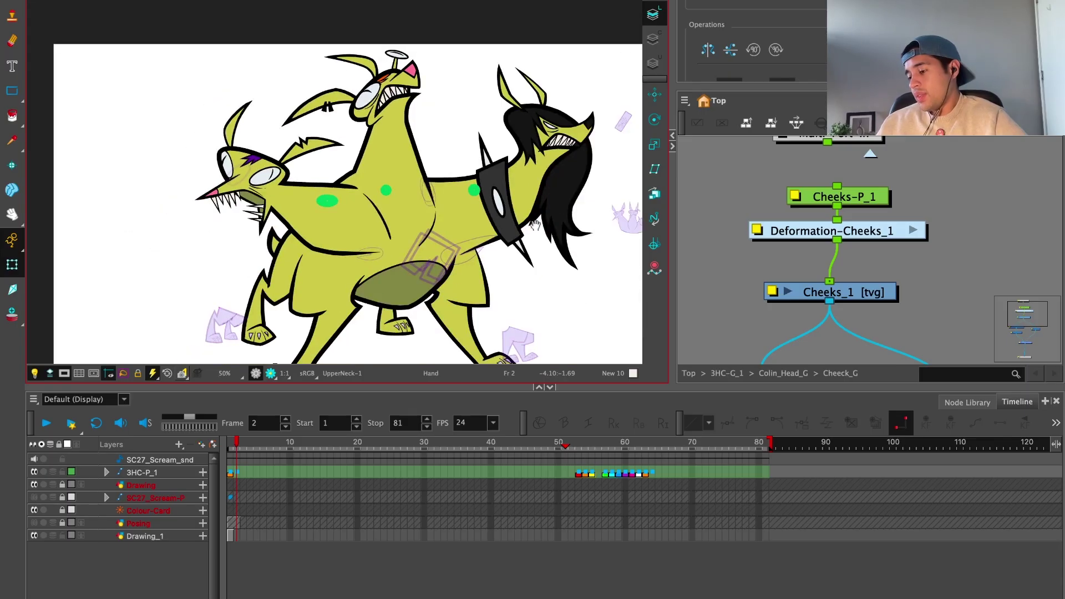
pyautogui.moveTo(505, 249); pyautogui.dragTo(522, 214)
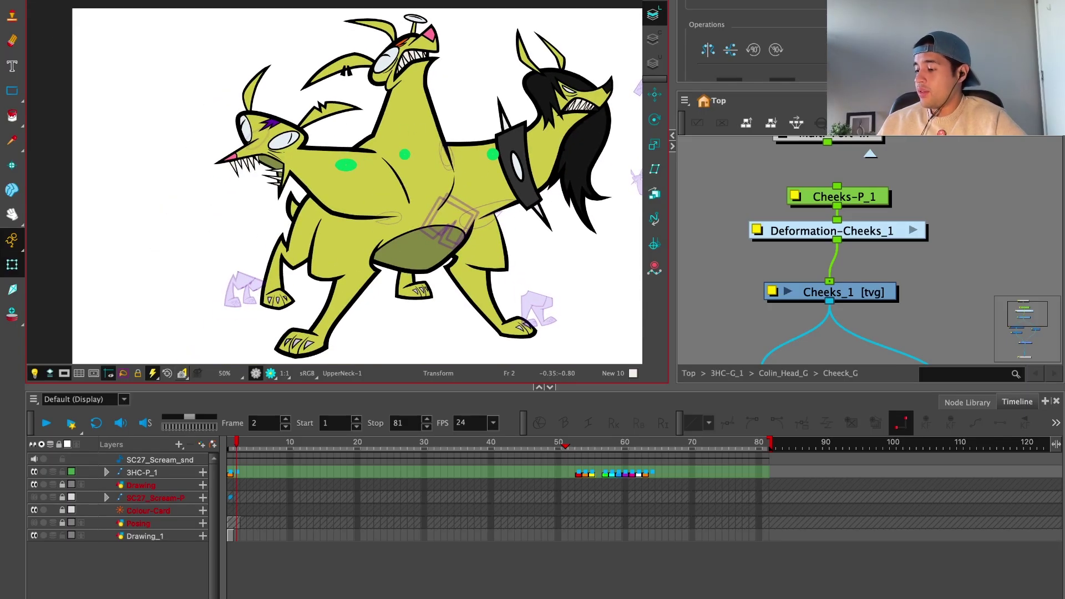
pyautogui.press('space')
pyautogui.moveTo(479, 142); pyautogui.dragTo(454, 148)
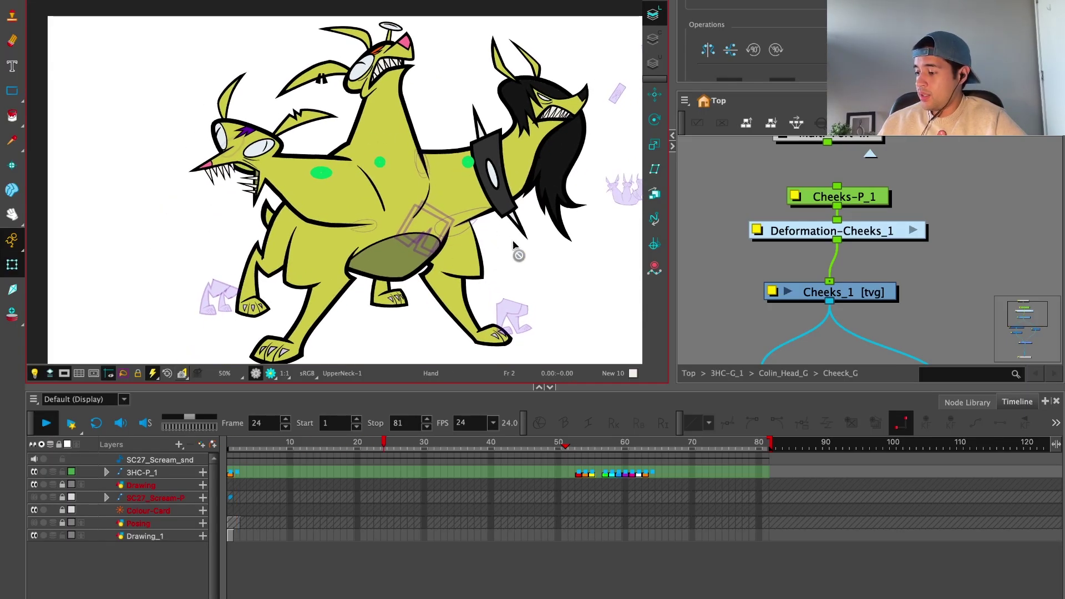
pyautogui.click(249, 446)
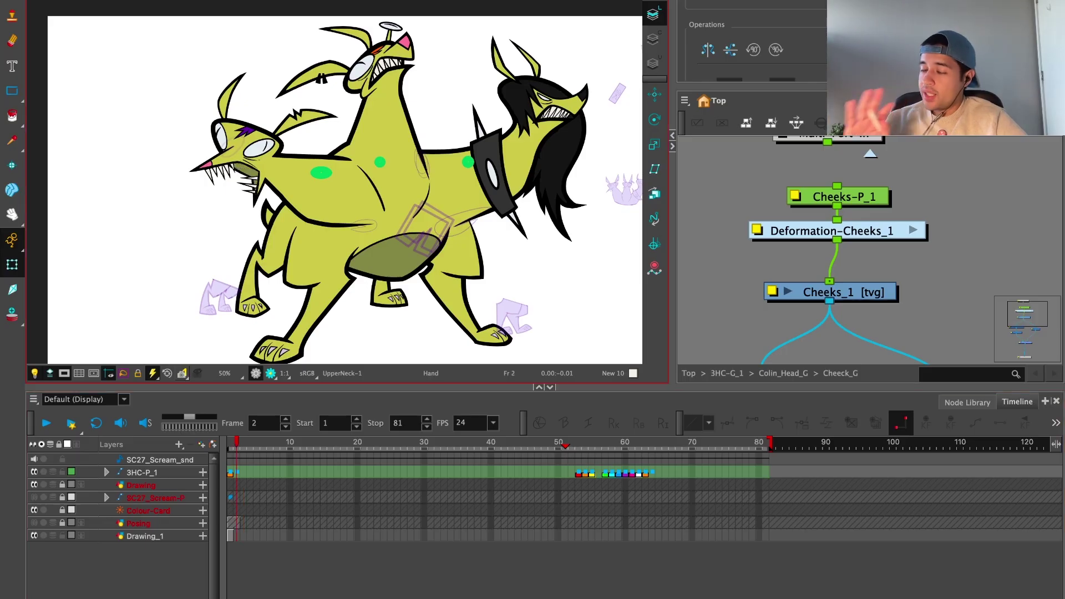
pyautogui.press('-')
pyautogui.scroll(5, 466, 269)
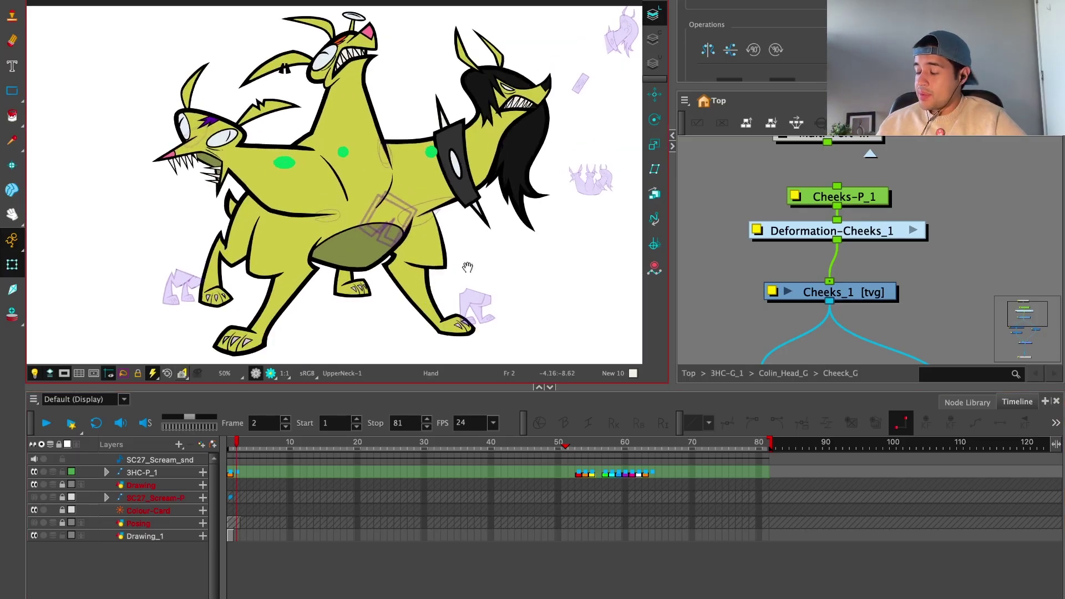
pyautogui.scroll(4, 487, 232)
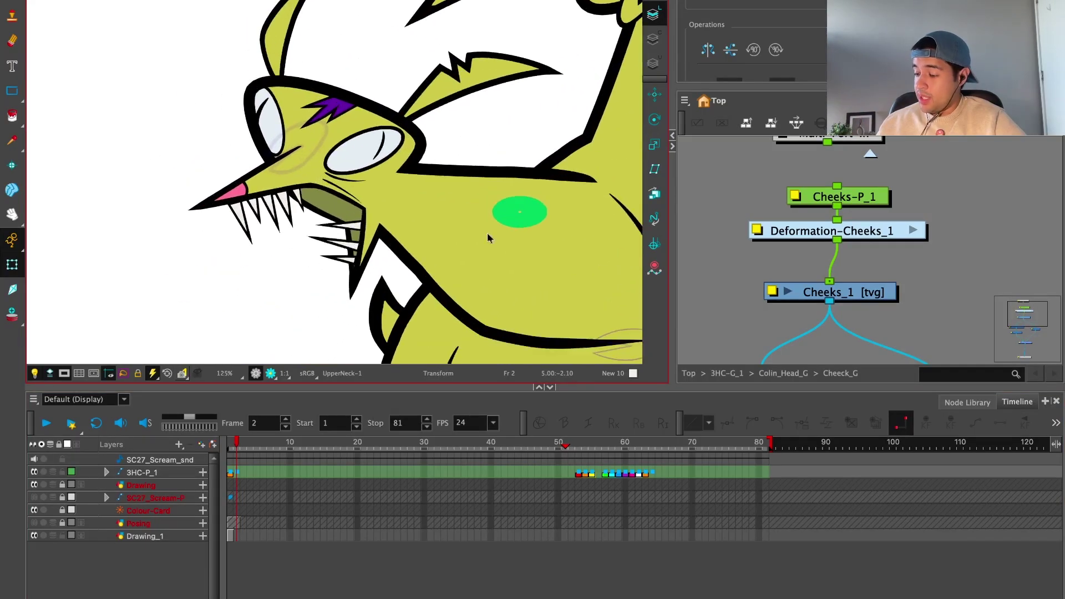
# Step: Show the rough sketch layer again and compare it with the creature's pose around the right-hand head
pyautogui.click(391, 245)
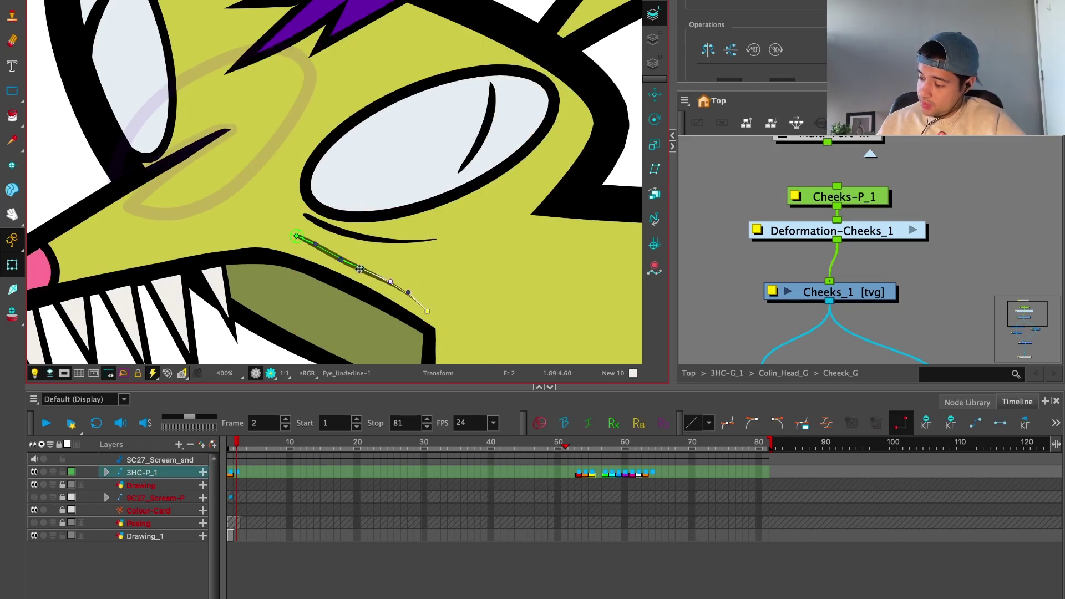
pyautogui.scroll(-6, 533, 244)
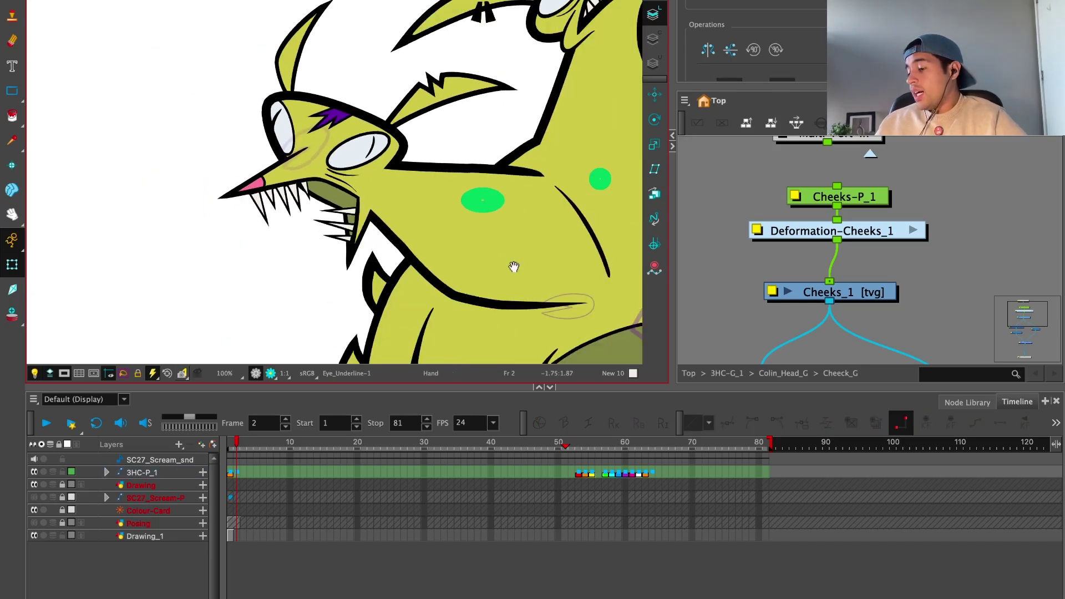
pyautogui.scroll(-1, 521, 270)
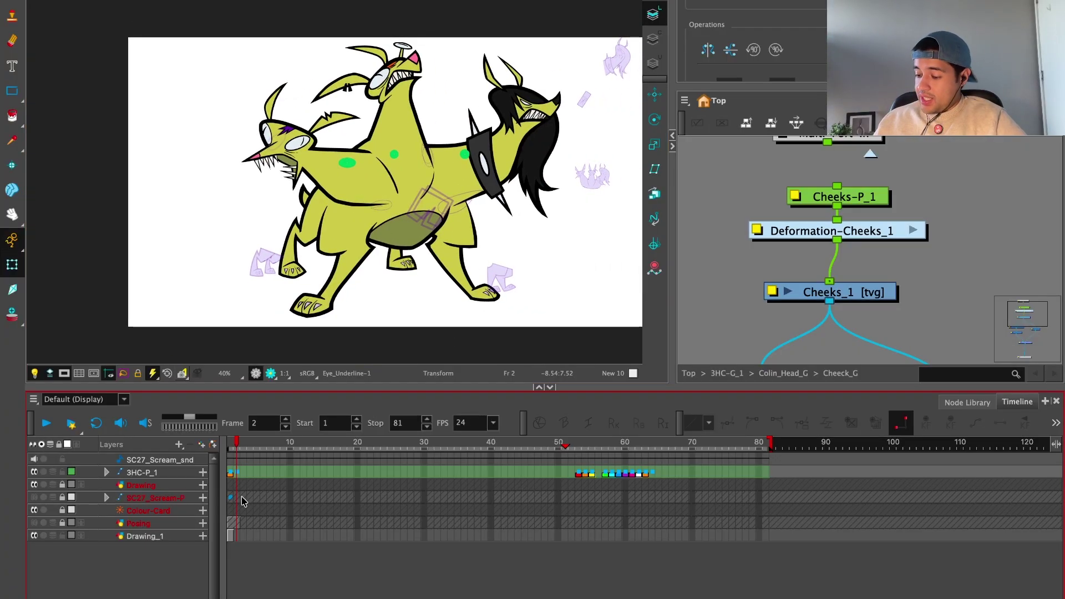
pyautogui.click(35, 524)
pyautogui.scroll(3, 505, 250)
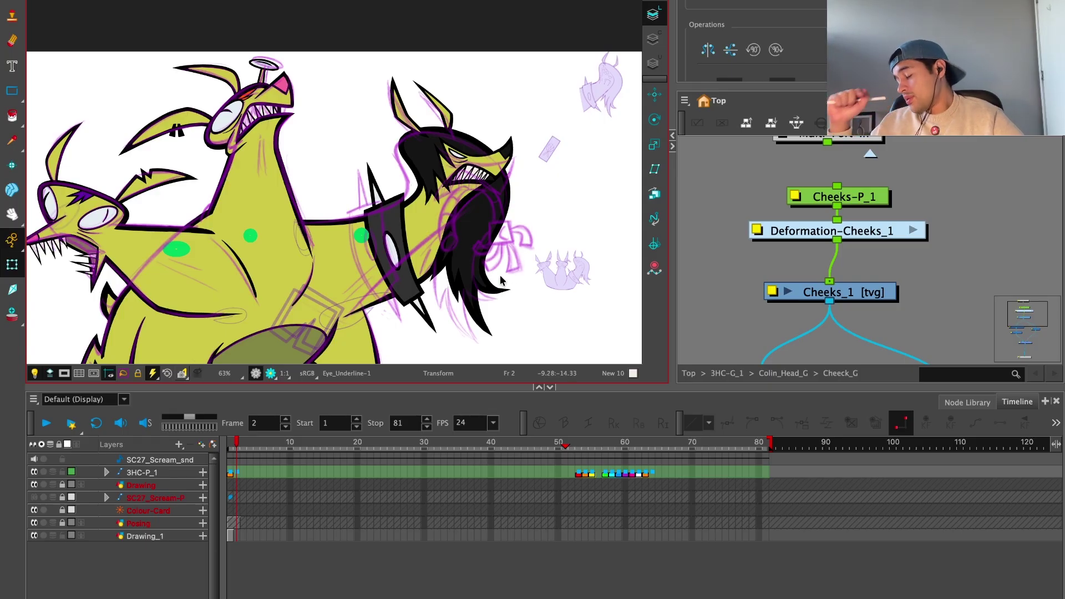
pyautogui.scroll(-3, 501, 280)
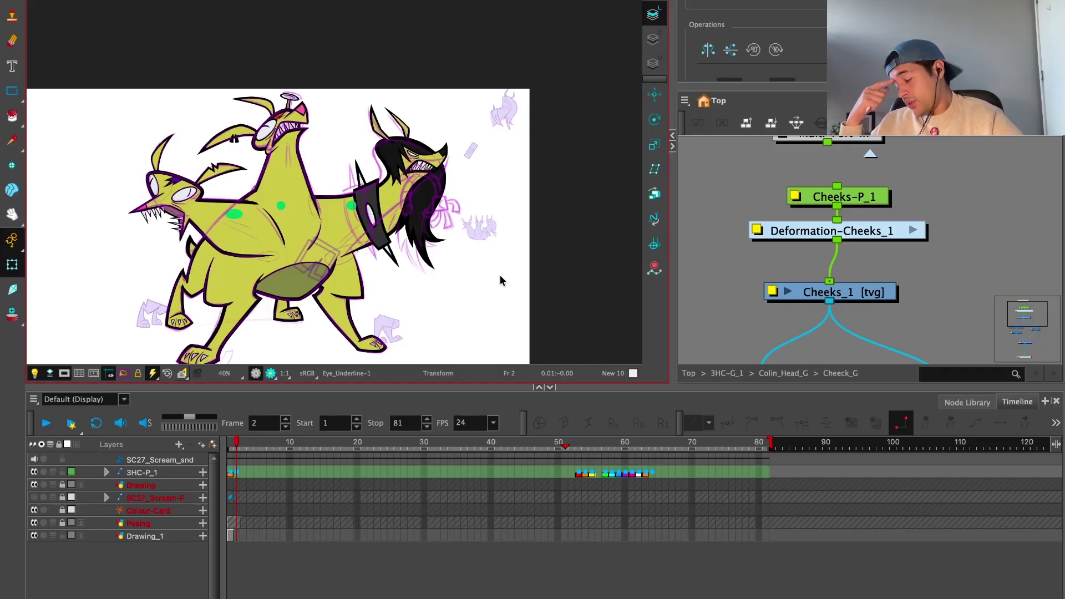
# Step: Scrub between frames 1 and 2 and examine both poses against the rough sketch
pyautogui.click(263, 445)
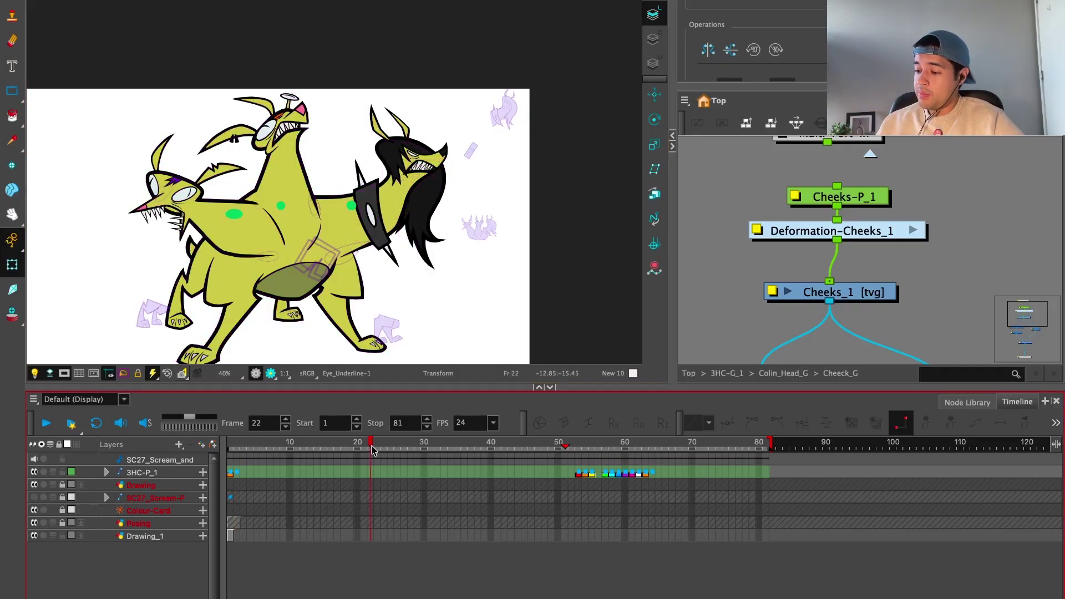
pyautogui.moveTo(372, 449); pyautogui.dragTo(229, 443)
pyautogui.click(238, 441)
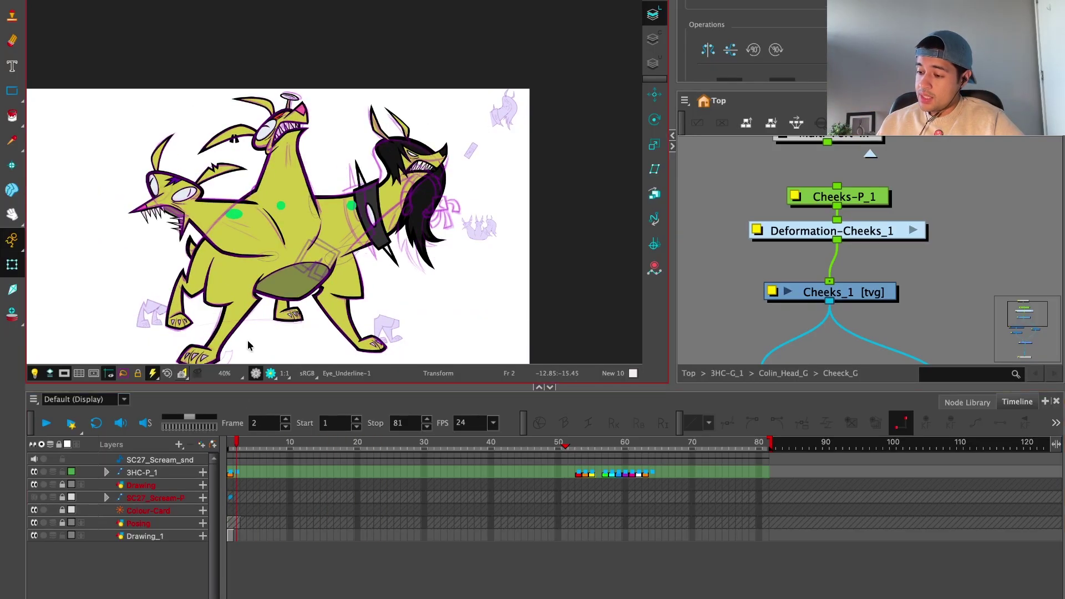
pyautogui.press('2')
pyautogui.press('2')
pyautogui.press('2')
pyautogui.press('1')
pyautogui.press('1')
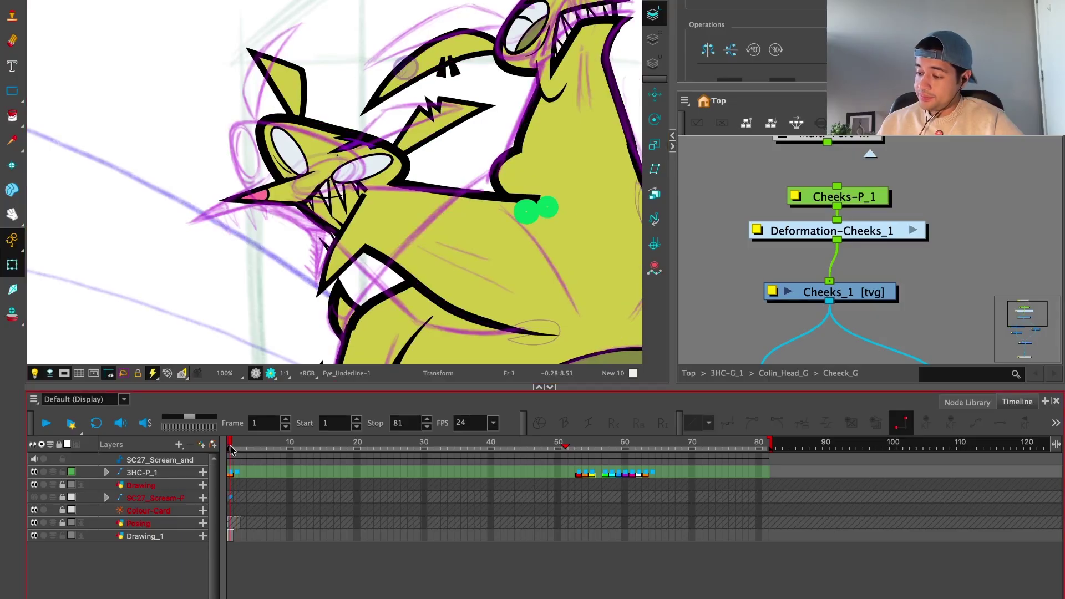
pyautogui.press('1')
pyautogui.press('1')
pyautogui.press('1')
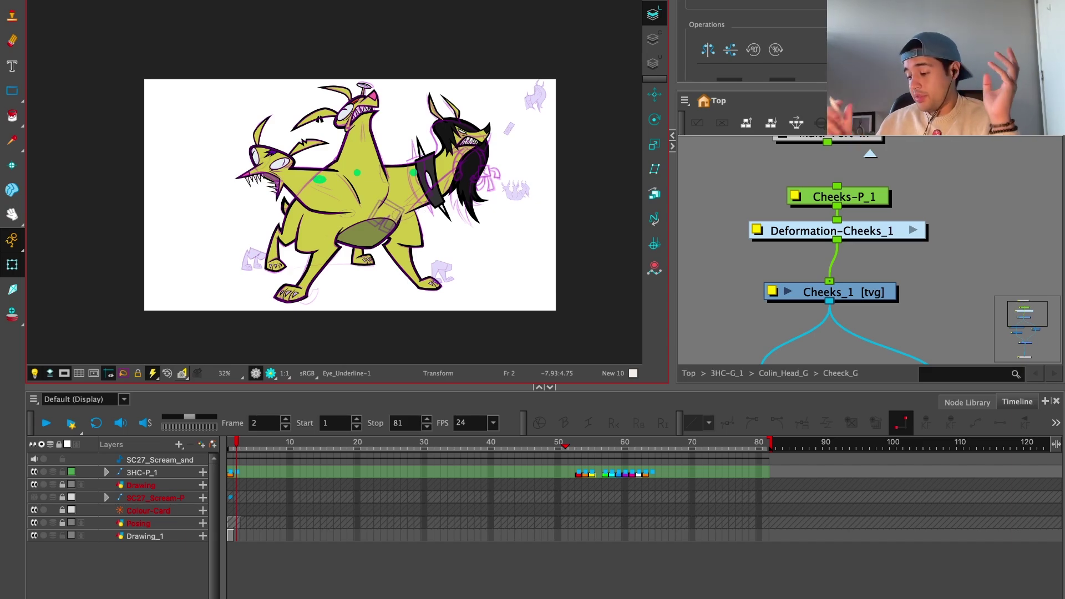
# Step: Add drawing layers named Arm, Palm, Fingers, Index, Thumb and Base inside the Jhonny_Head_G group
pyautogui.click(566, 475)
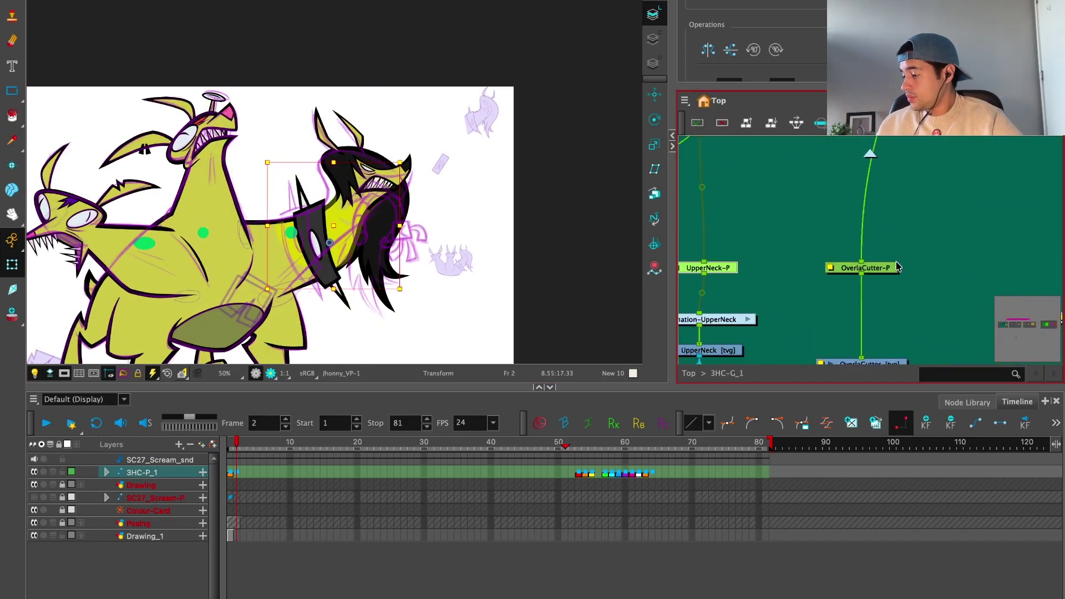
pyautogui.doubleClick(898, 267)
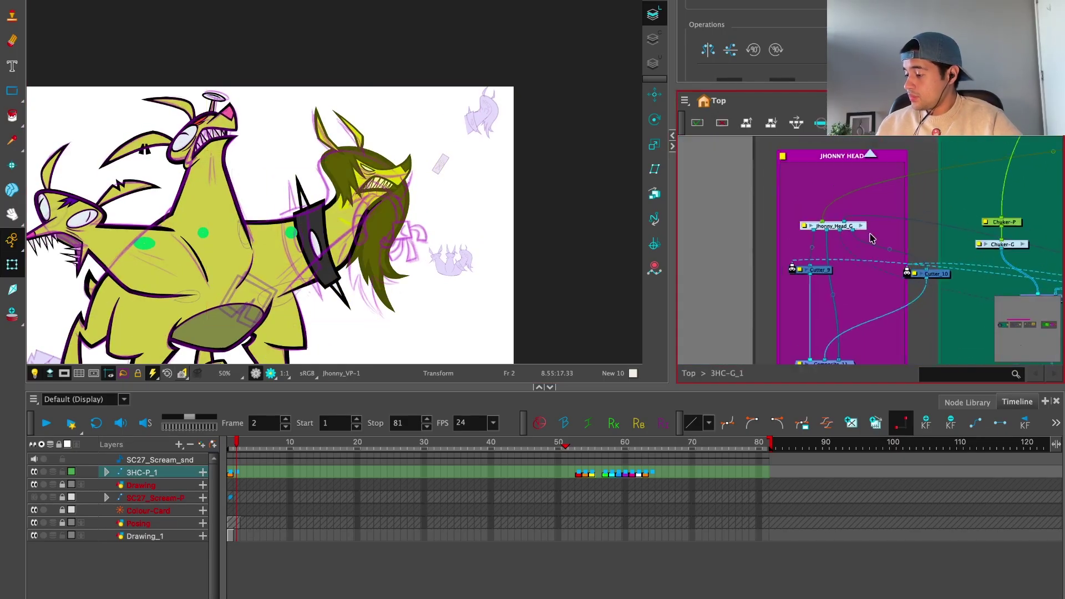
pyautogui.press('super+r')
pyautogui.write('Palm')
pyautogui.write('Bas')
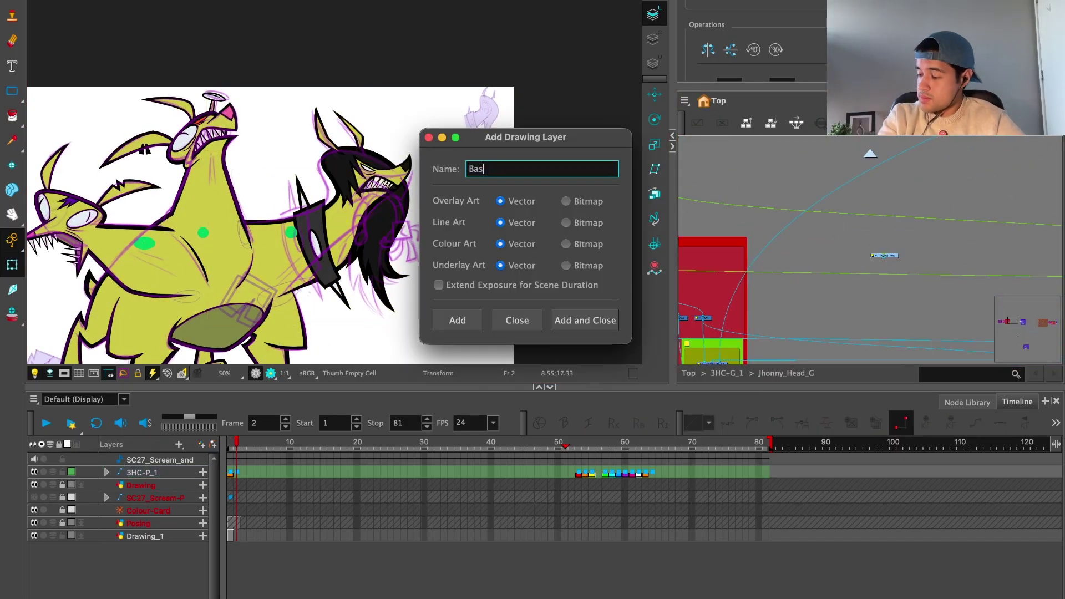
pyautogui.write('e')
pyautogui.press('Return')
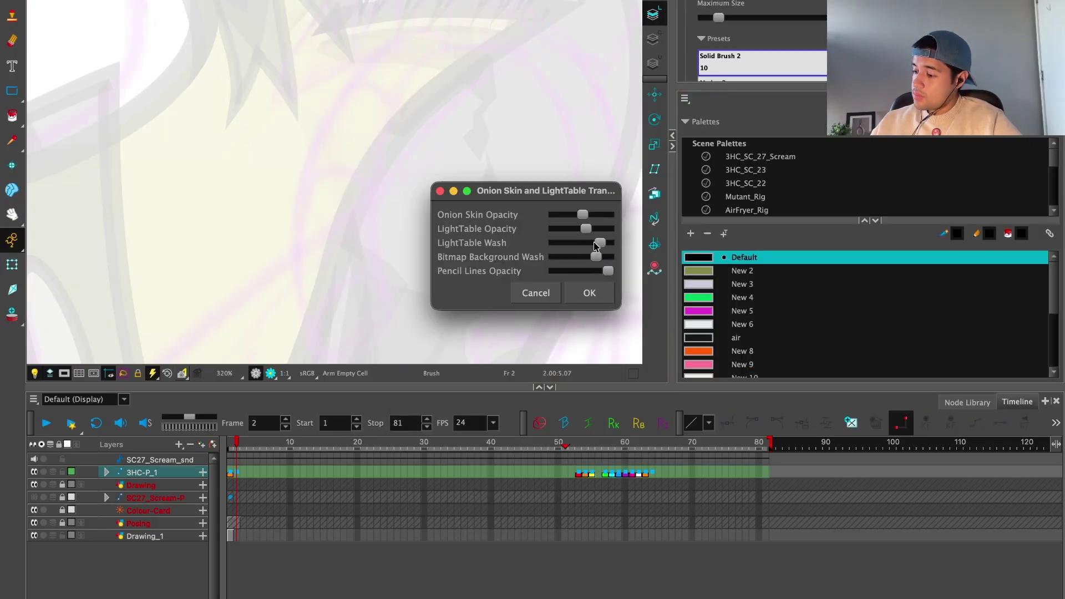
# Step: Lower the LightTable Wash so the artwork around the robot arm sketch shows more strongly
pyautogui.moveTo(594, 246)
pyautogui.mouseDown()
pyautogui.moveTo(574, 246)
pyautogui.moveTo(583, 246)
pyautogui.mouseUp()
pyautogui.click(589, 292)
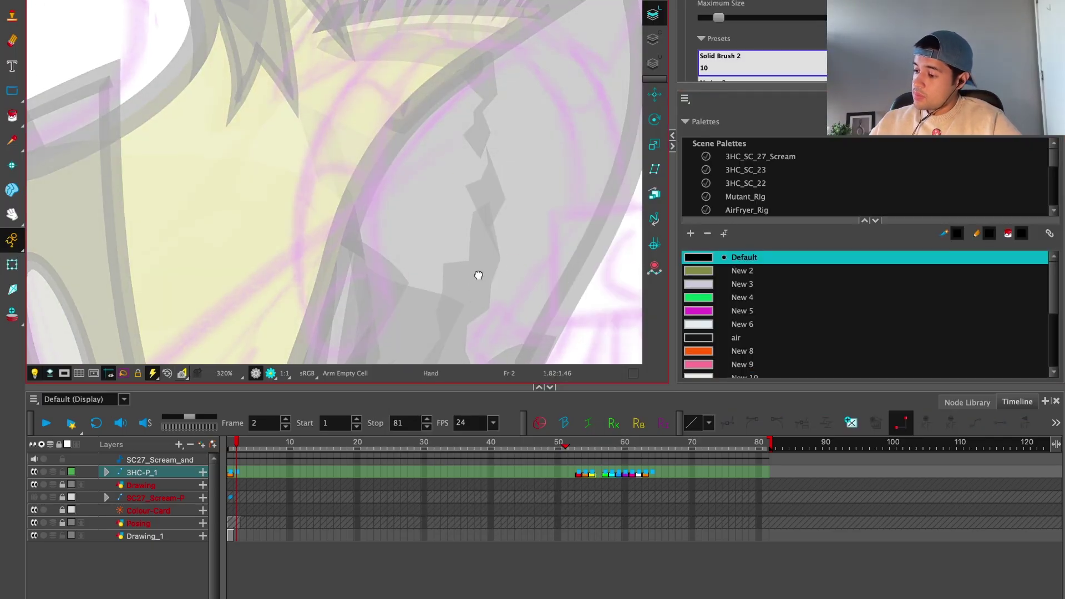
pyautogui.moveTo(478, 276); pyautogui.dragTo(510, 252)
pyautogui.scroll(-2, 468, 232)
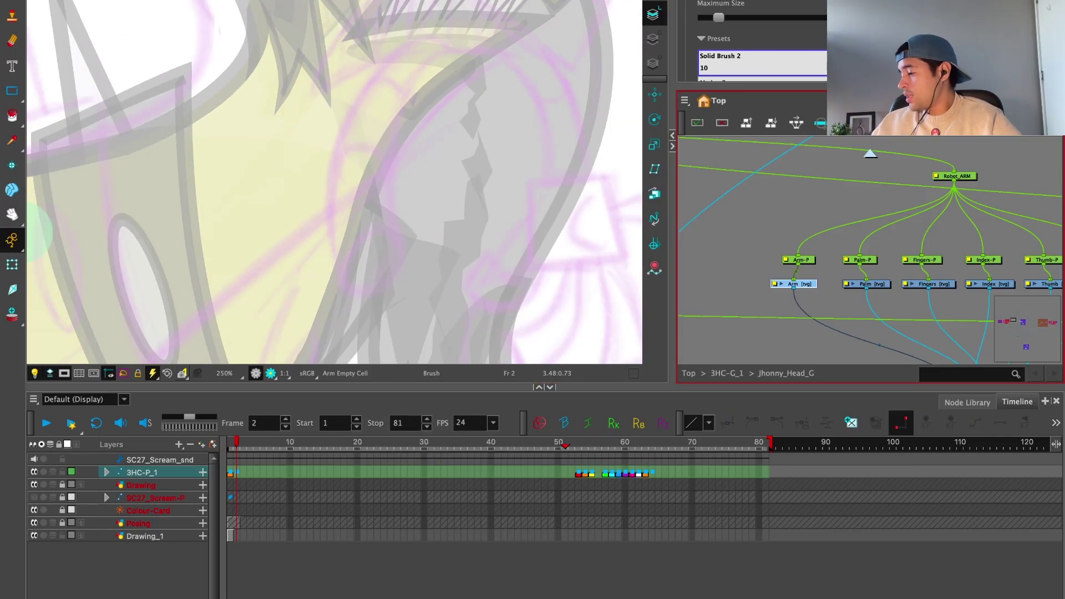
# Step: Line up the Fingers, Index and Thumb drawing nodes beneath their pegs in the Robot_ARM hierarchy
pyautogui.scroll(3, 773, 263)
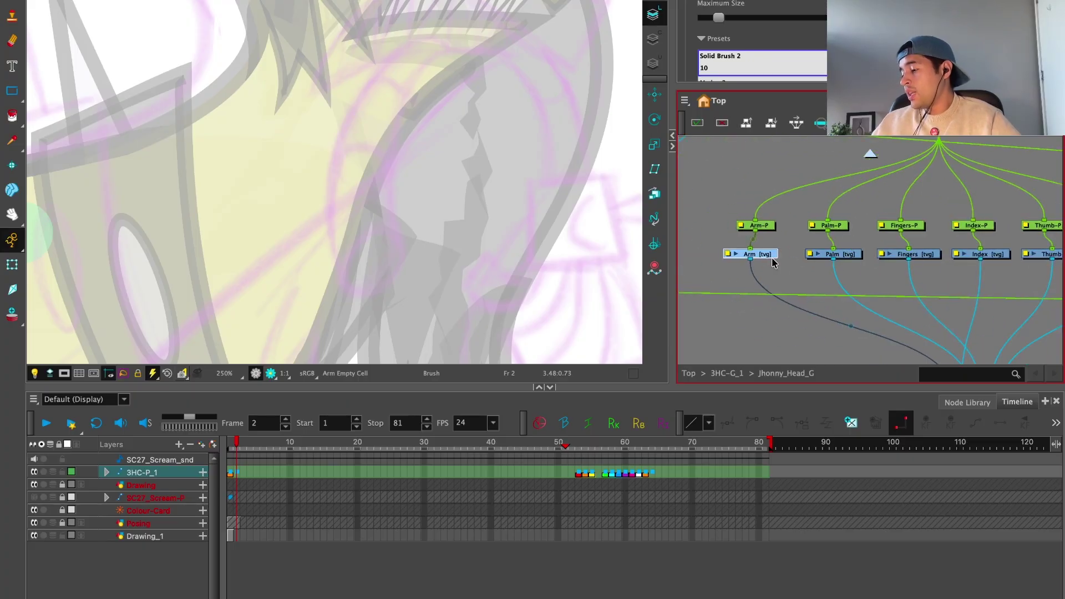
pyautogui.click(913, 255)
pyautogui.moveTo(923, 281); pyautogui.dragTo(854, 292)
pyautogui.click(925, 268)
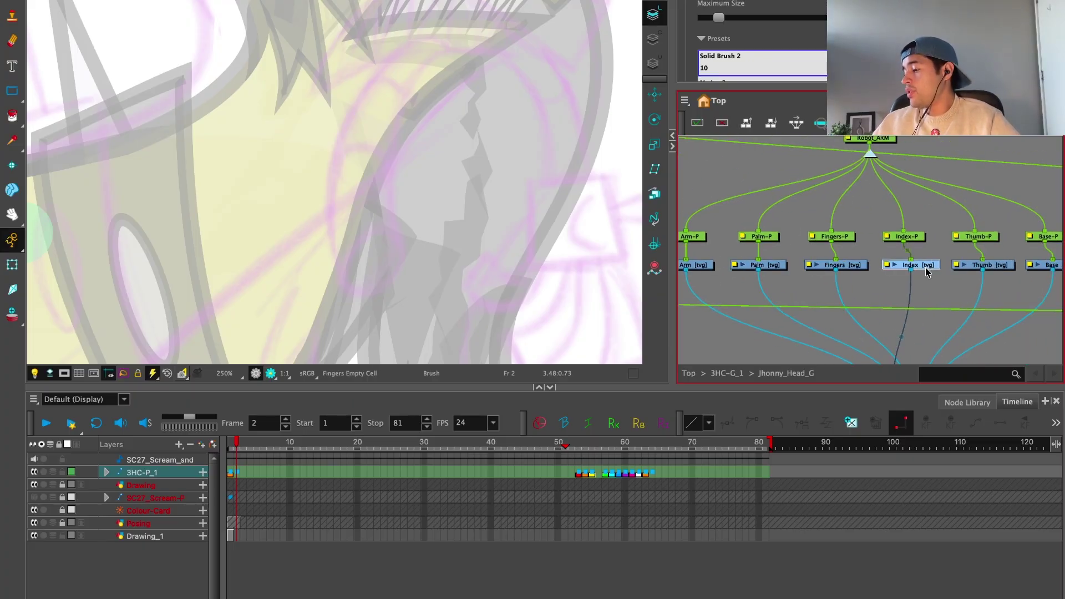
pyautogui.scroll(-3, 887, 272)
pyautogui.scroll(3, 864, 296)
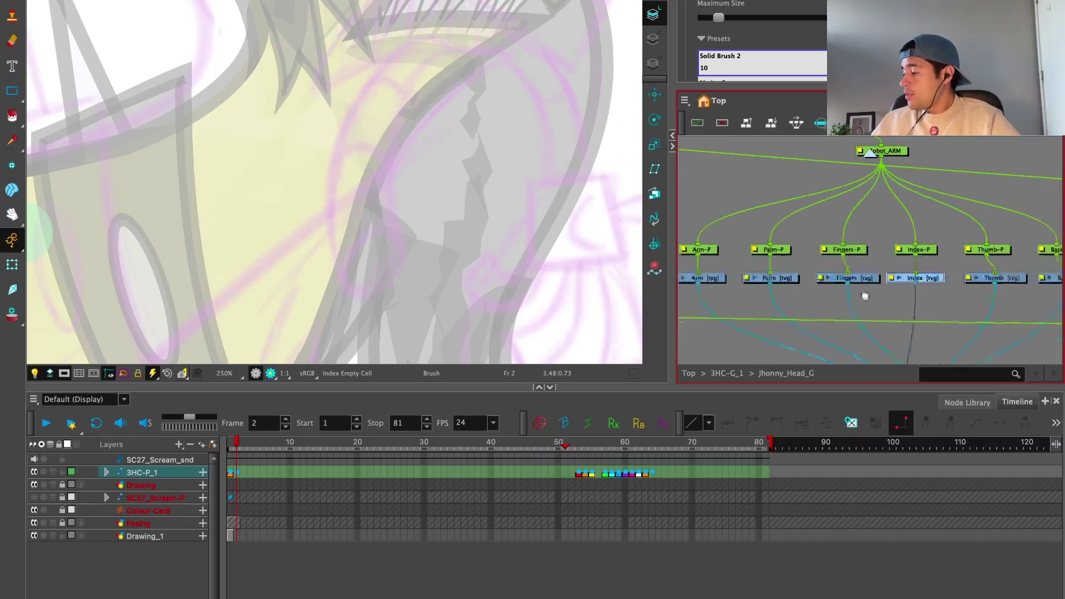
pyautogui.moveTo(865, 296); pyautogui.dragTo(814, 306)
pyautogui.click(944, 288)
# Step: Add a parent peg named Hand_MP above the Palm, Fingers, Index and Thumb pegs
pyautogui.click(940, 260)
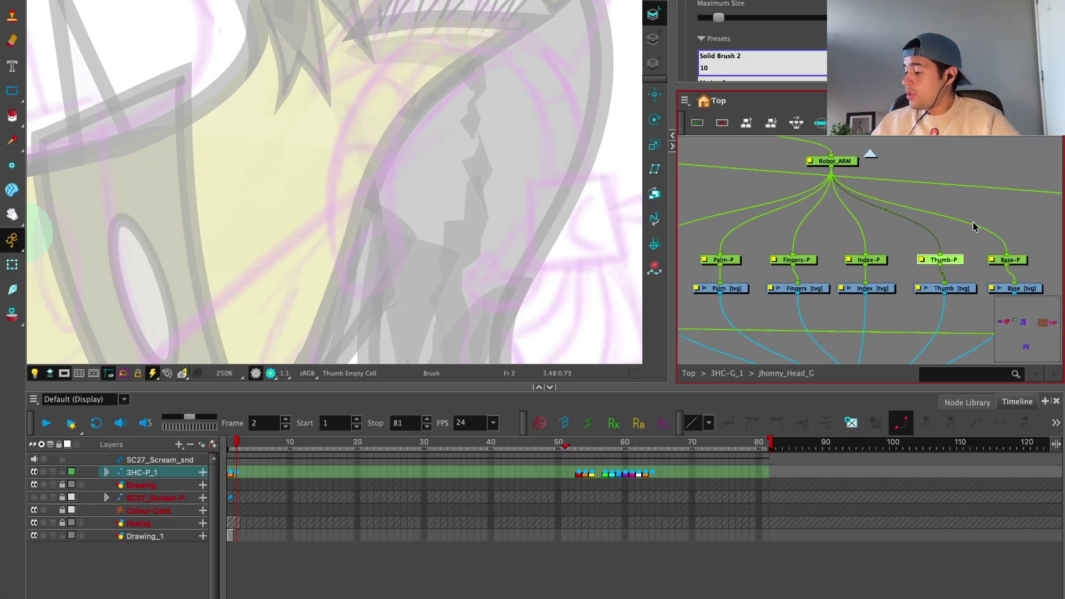
pyautogui.hotkey('ctrl', 'p')
pyautogui.moveTo(935, 209); pyautogui.dragTo(812, 217)
pyautogui.doubleClick(823, 223)
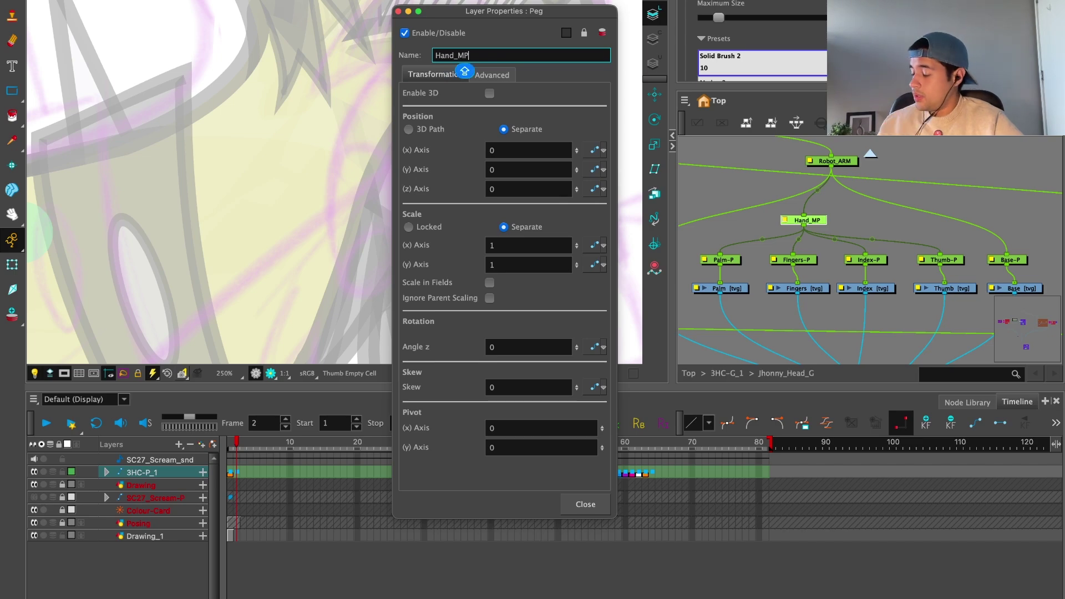
pyautogui.press('Return')
# Step: Move Base-P closer to the hand nodes and add a parent peg named Arm-MP above Arm-P
pyautogui.moveTo(1020, 256); pyautogui.dragTo(936, 265)
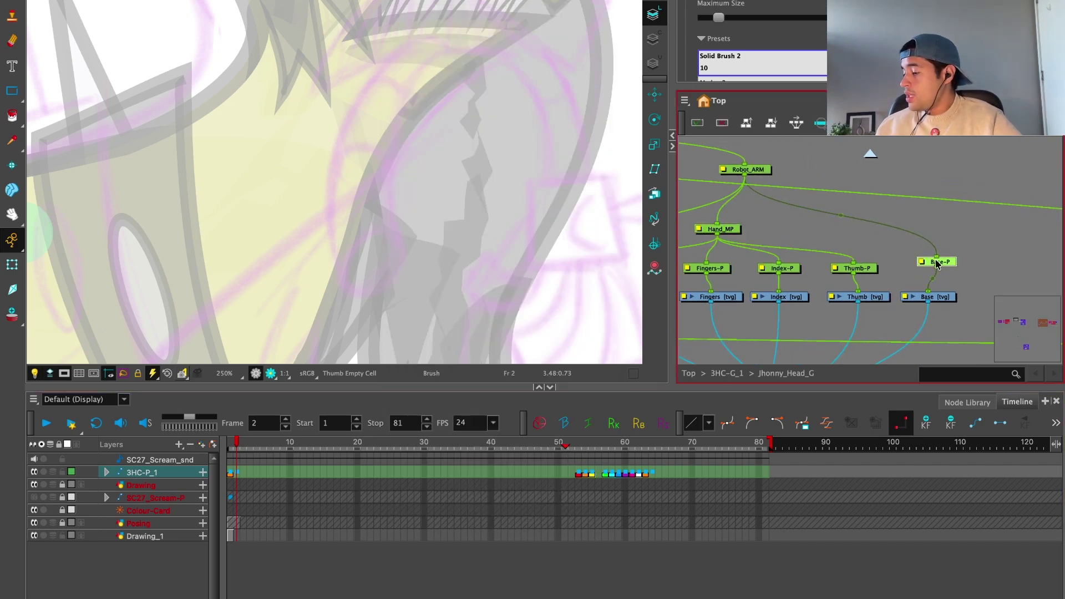
pyautogui.scroll(-3, 937, 264)
pyautogui.click(795, 240)
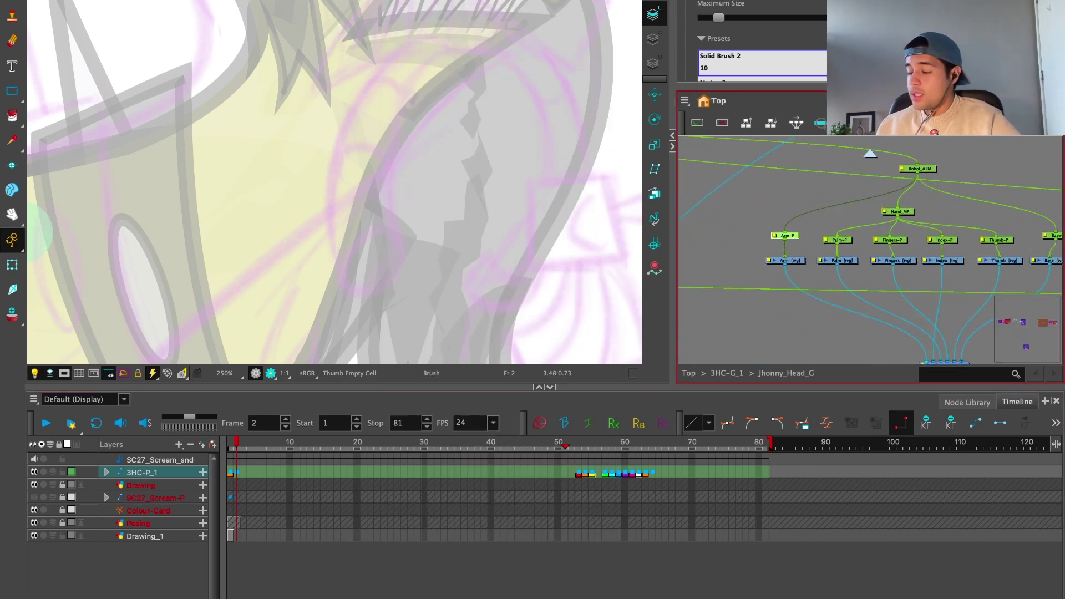
pyautogui.hotkey('ctrl', 'p')
pyautogui.moveTo(798, 199); pyautogui.dragTo(828, 209)
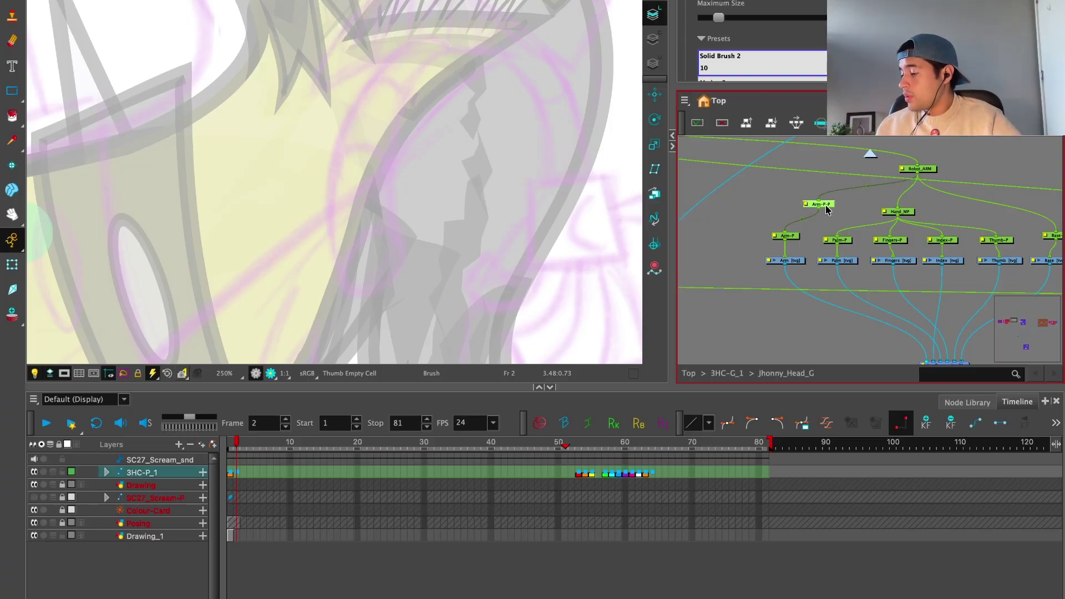
pyautogui.doubleClick(827, 210)
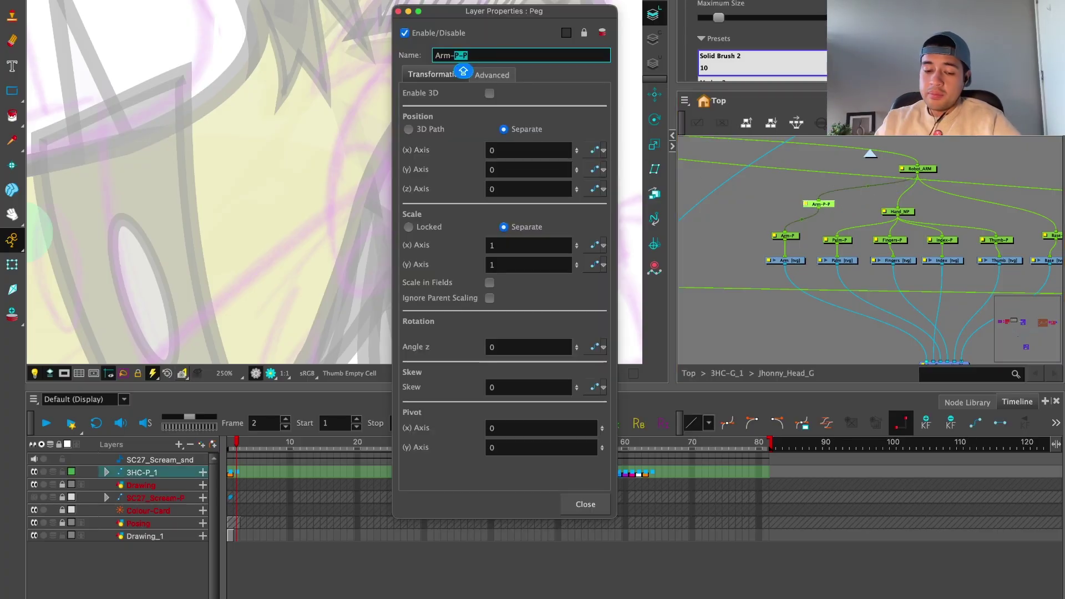
pyautogui.press('Return')
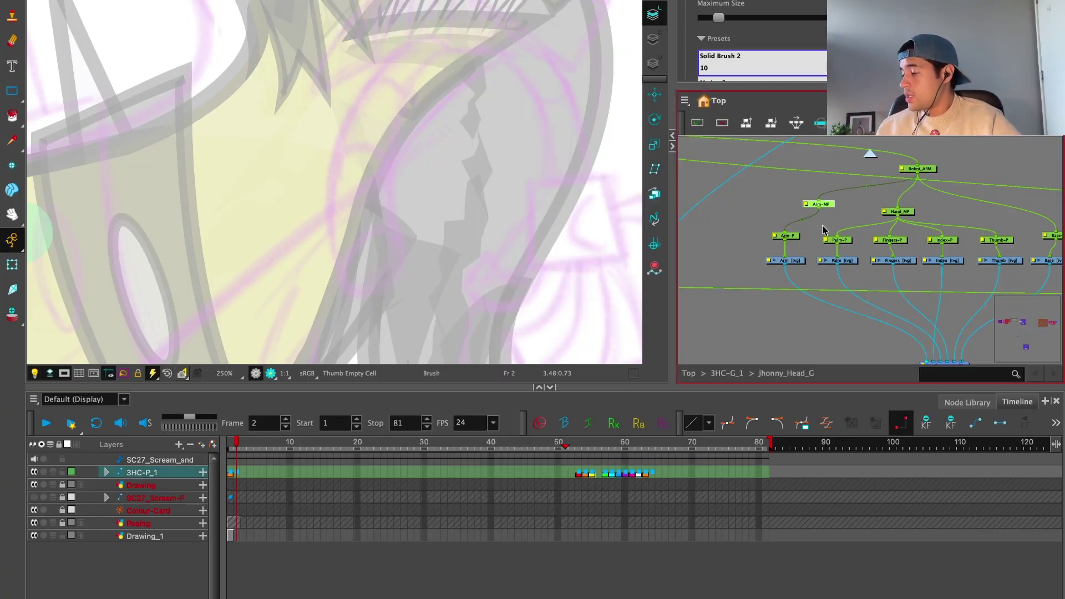
# Step: Connect Base-P under Arm-MP and place the Base nodes beside the Arm nodes
pyautogui.scroll(3, 837, 224)
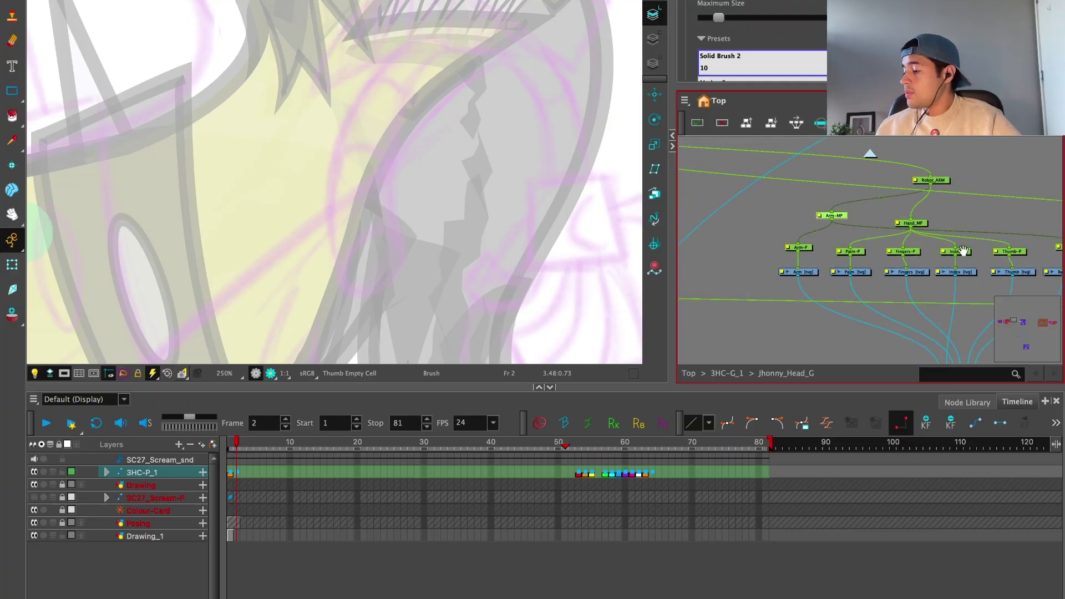
pyautogui.scroll(-1, 821, 261)
pyautogui.hscroll(-5, 832, 266)
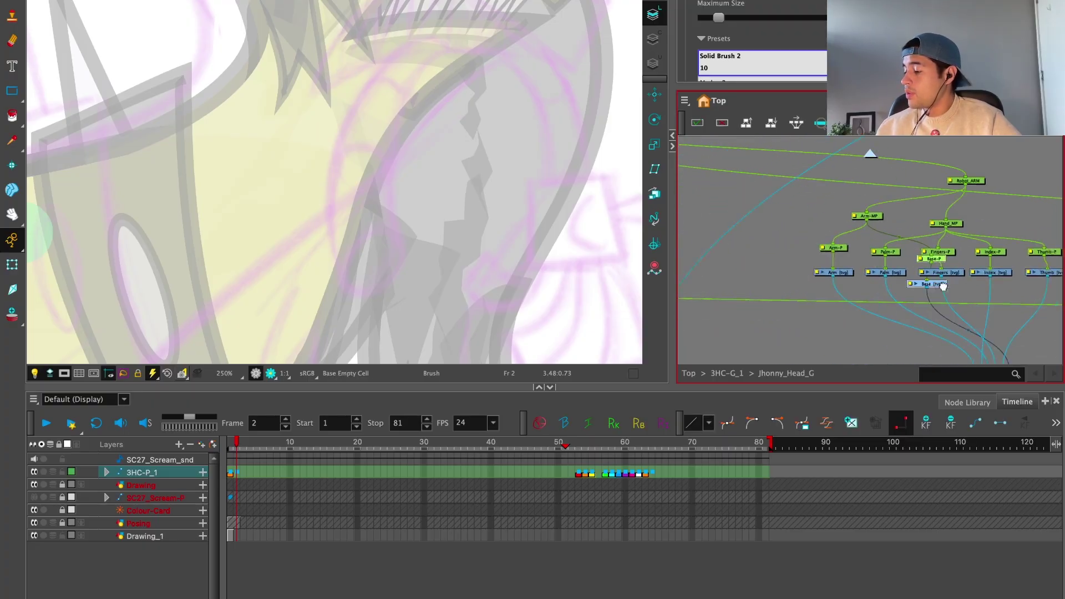
pyautogui.click(790, 277)
pyautogui.scroll(-1, 792, 281)
pyautogui.click(837, 247)
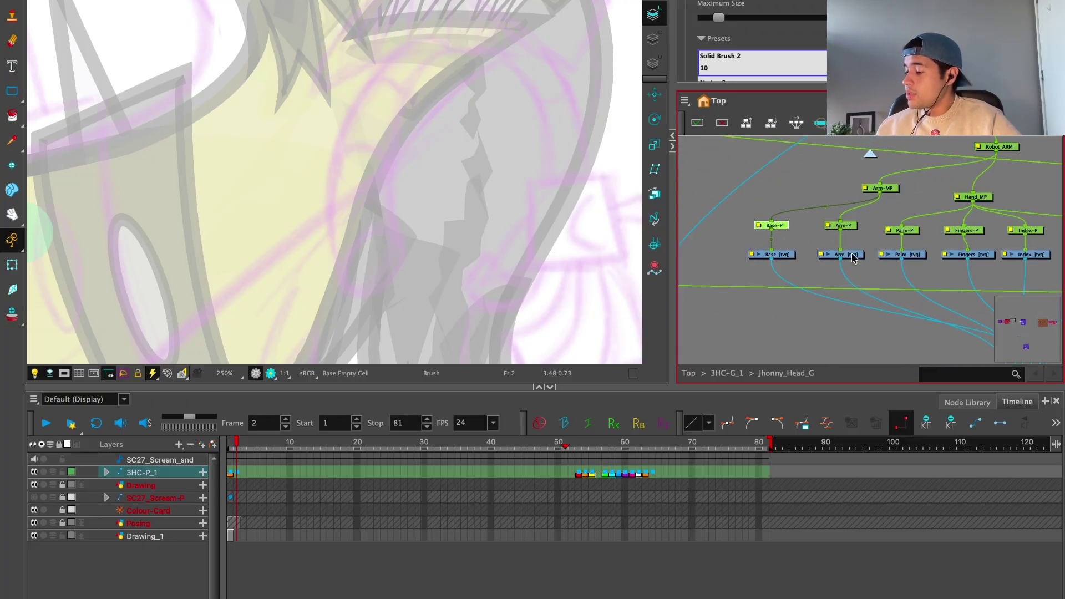
# Step: Brush the robot arm's curved inner outline on the Arm drawing, following the rough sketch
pyautogui.scroll(2, 837, 248)
pyautogui.scroll(1, 534, 146)
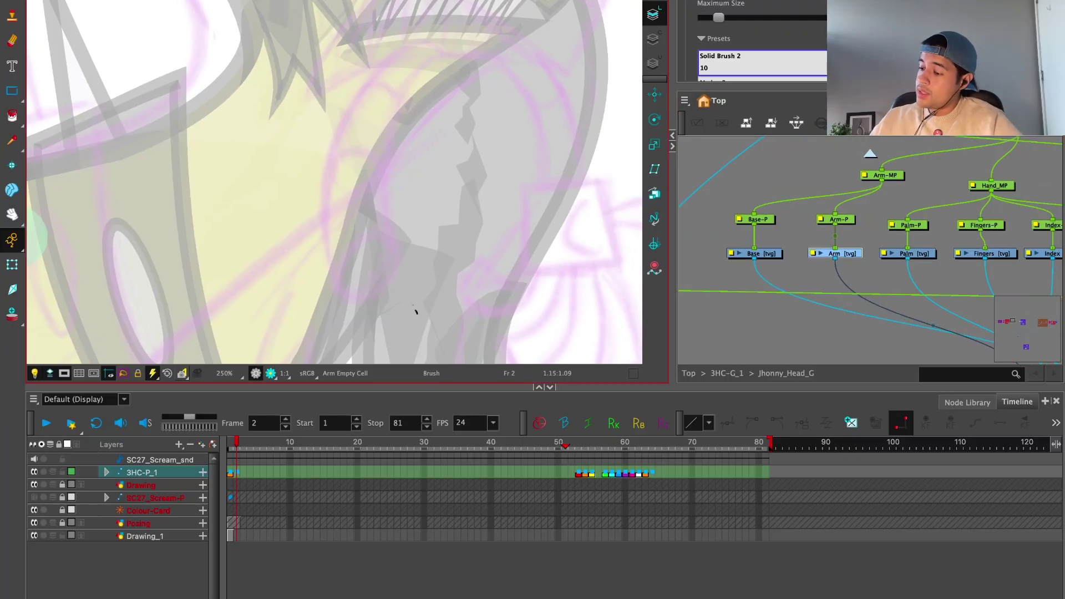
pyautogui.moveTo(416, 309); pyautogui.dragTo(570, 11)
pyautogui.hotkey('ctrl', 'z')
pyautogui.press('1')
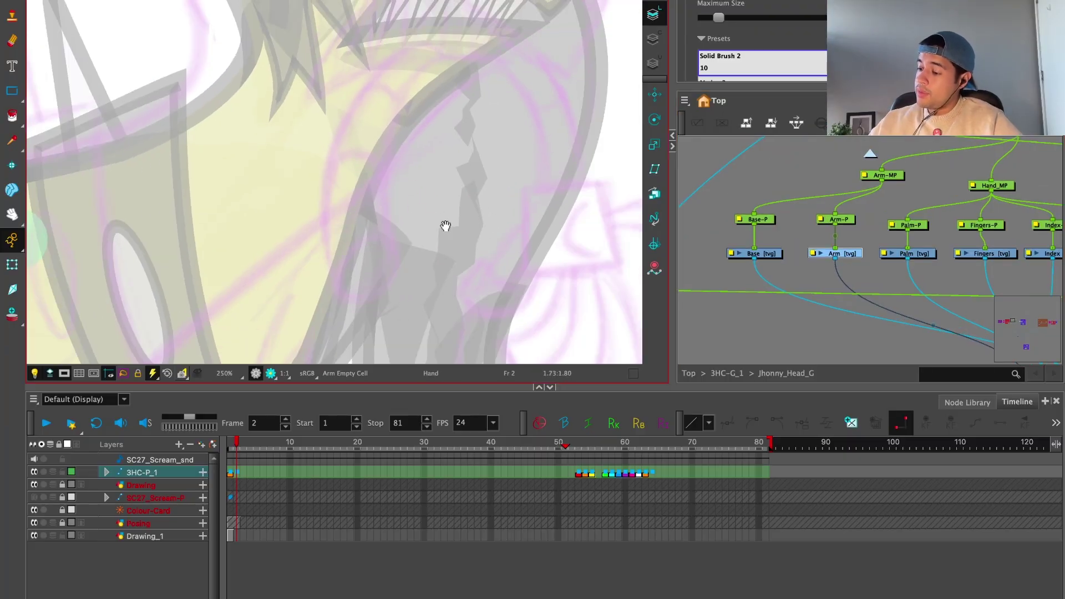
pyautogui.moveTo(445, 225); pyautogui.dragTo(463, 259)
pyautogui.moveTo(423, 311)
pyautogui.mouseDown()
pyautogui.moveTo(405, 245)
pyautogui.moveTo(544, 55)
pyautogui.mouseUp()
# Step: Brush the arm's curved outer outline to meet the inner one and cut off the overhanging tip
pyautogui.press('2')
pyautogui.moveTo(355, 349)
pyautogui.mouseDown()
pyautogui.moveTo(347, 175)
pyautogui.moveTo(598, 10)
pyautogui.mouseUp()
pyautogui.hotkey('ctrl', 'z')
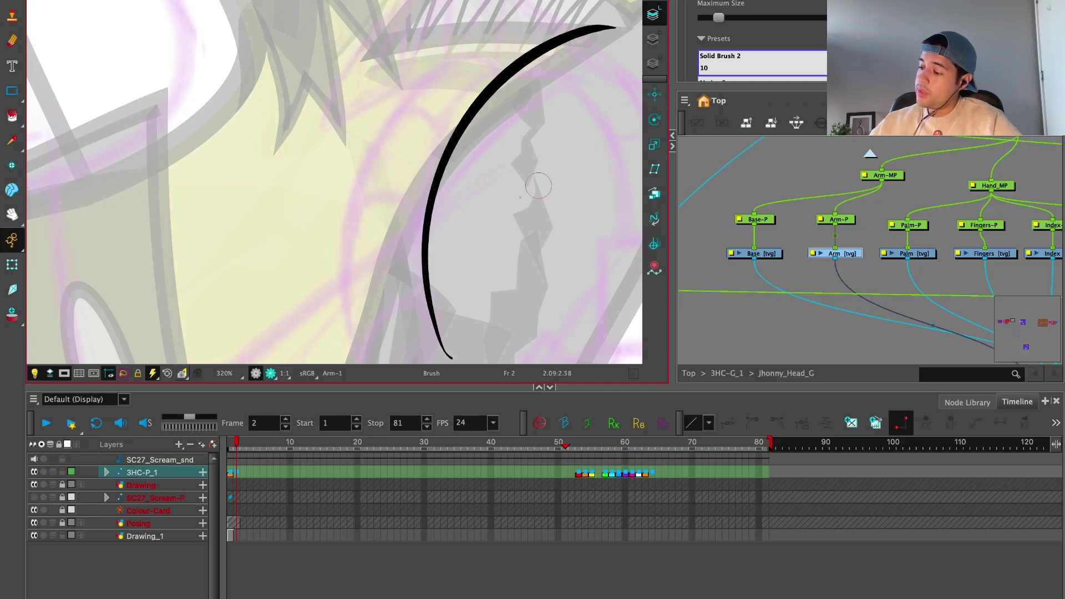
pyautogui.moveTo(353, 342)
pyautogui.mouseDown()
pyautogui.moveTo(396, 114)
pyautogui.moveTo(614, 86)
pyautogui.mouseUp()
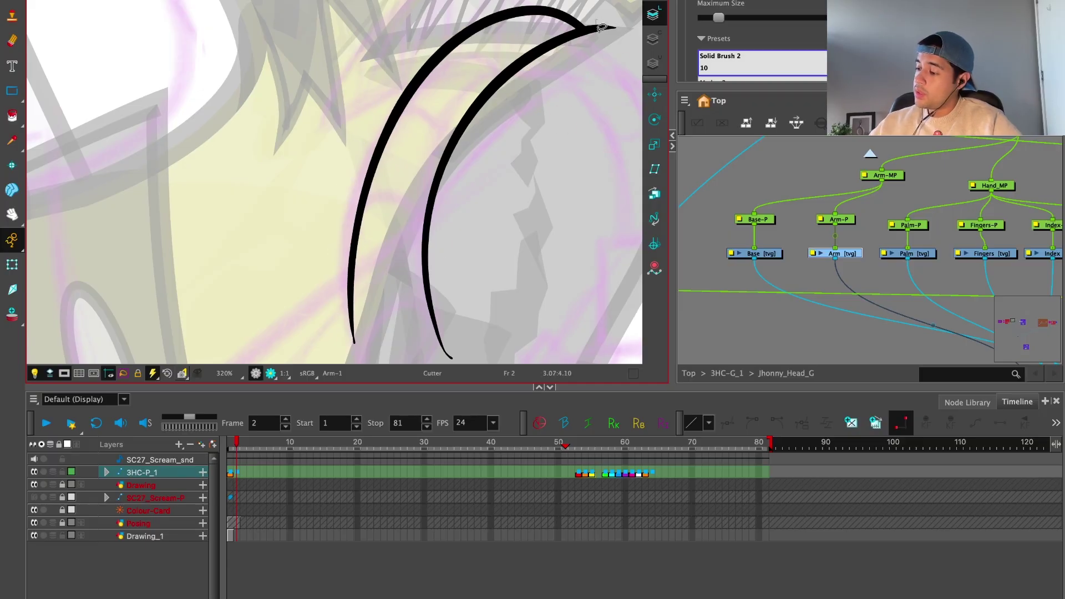
pyautogui.moveTo(602, 27); pyautogui.dragTo(602, 50)
# Step: Close the arm's lower end with a straight brush line and trim the overhanging line ends
pyautogui.hotkey('alt', 'b')
pyautogui.press('1')
pyautogui.press('1')
pyautogui.press('1')
pyautogui.press('2')
pyautogui.press('2')
pyautogui.press('2')
pyautogui.press('2')
pyautogui.moveTo(502, 314); pyautogui.dragTo(482, 230)
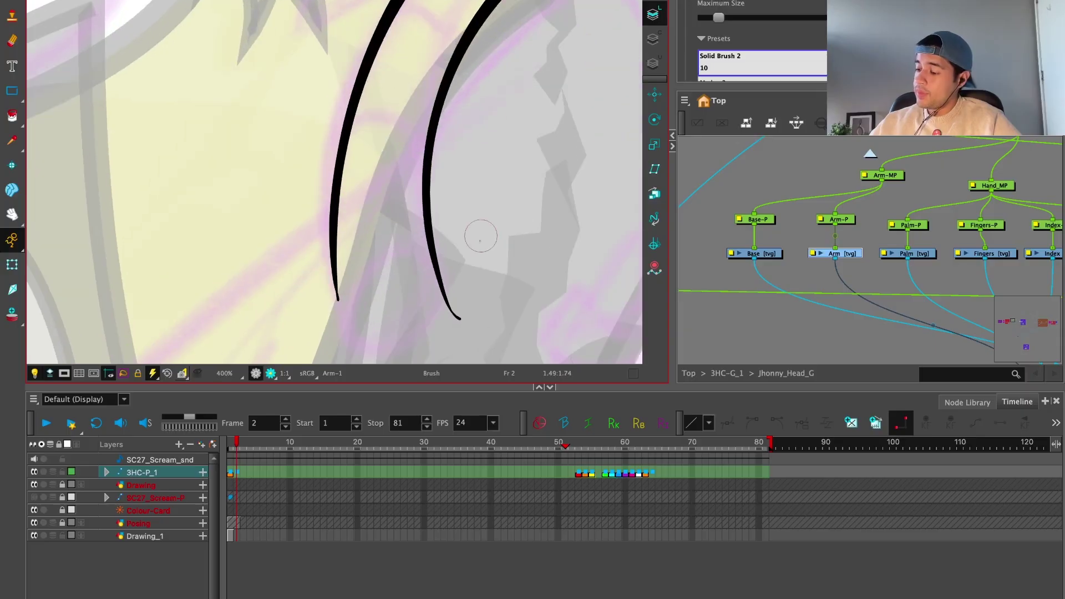
pyautogui.moveTo(508, 289); pyautogui.dragTo(526, 251)
pyautogui.press('2')
pyautogui.moveTo(303, 230)
pyautogui.mouseDown()
pyautogui.moveTo(557, 169)
pyautogui.moveTo(519, 233)
pyautogui.mouseUp()
pyautogui.hotkey('alt', 't')
pyautogui.press('1')
pyautogui.press('1')
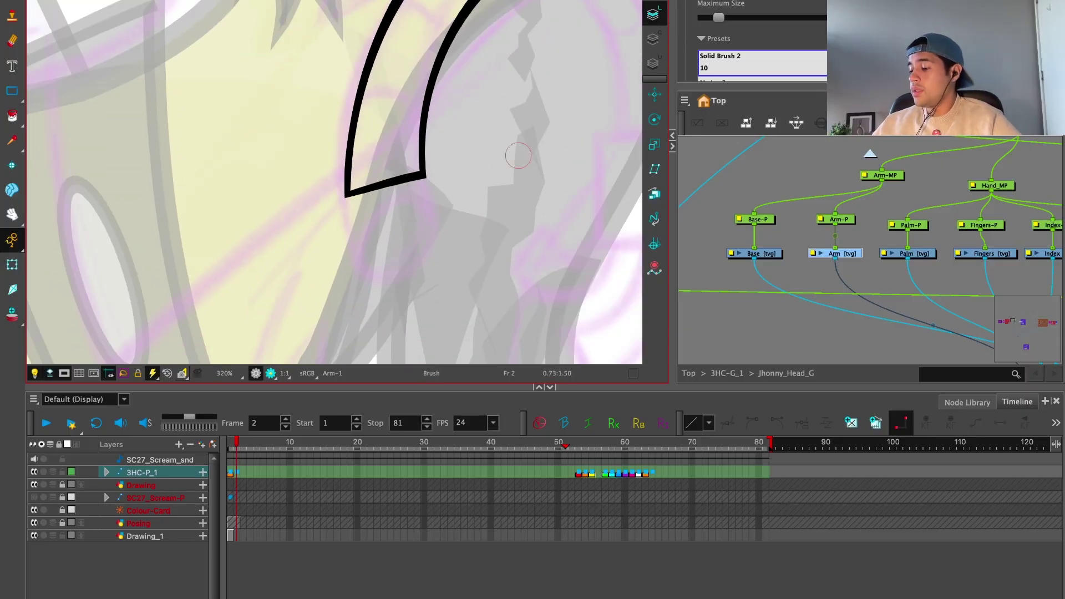
# Step: Make the Base drawing under Base-P the active drawing, ready for artwork at the arm's lower end
pyautogui.click(763, 255)
pyautogui.press('2')
pyautogui.press('2')
pyautogui.press('2')
pyautogui.press('2')
pyautogui.press('2')
pyautogui.press('2')
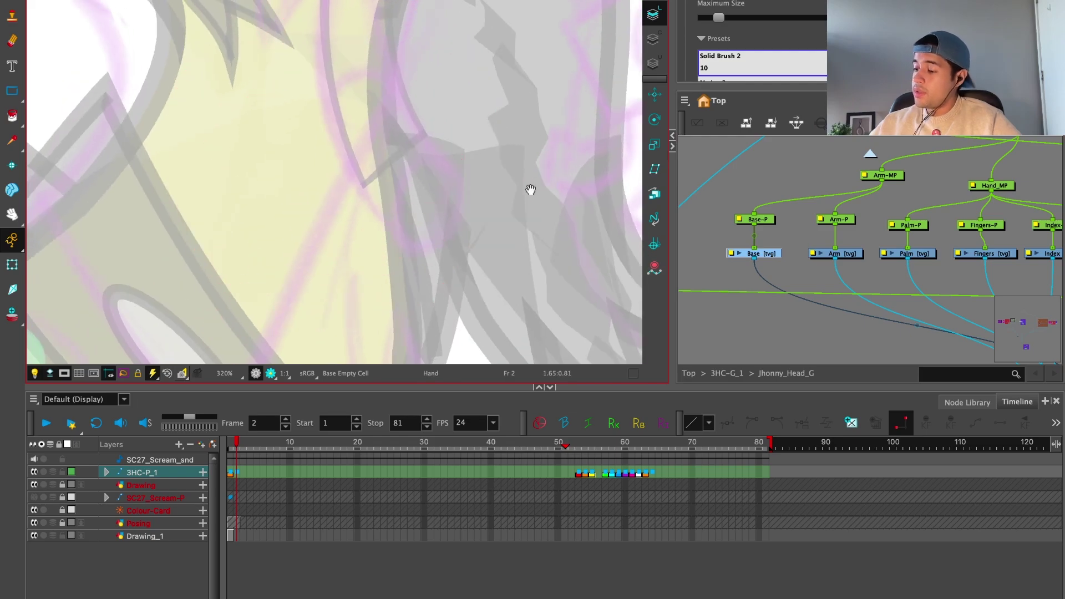
pyautogui.moveTo(344, 280)
pyautogui.mouseDown()
pyautogui.moveTo(630, 147)
pyautogui.moveTo(368, 305)
pyautogui.moveTo(433, 302)
pyautogui.moveTo(356, 242)
pyautogui.moveTo(388, 313)
pyautogui.mouseUp()
pyautogui.hotkey('ctrl', 'z')
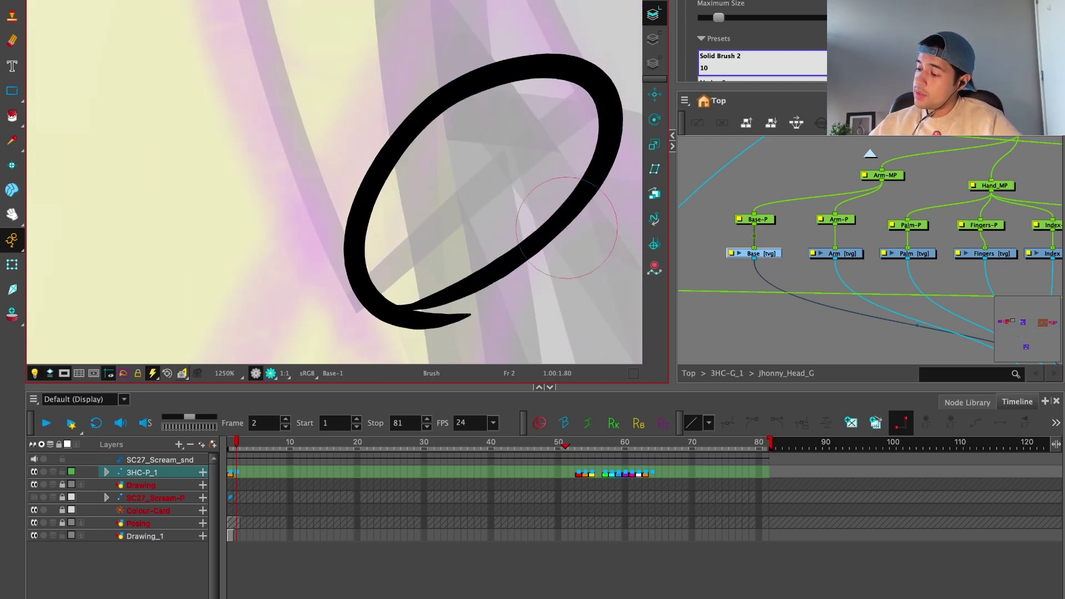
pyautogui.hotkey('ctrl', 'z')
# Step: Draw an ellipse on the Base drawing, tilt it to follow the arm's lower edge, and fit it over that end
pyautogui.moveTo(12, 90); pyautogui.dragTo(54, 102)
pyautogui.press('1')
pyautogui.press('1')
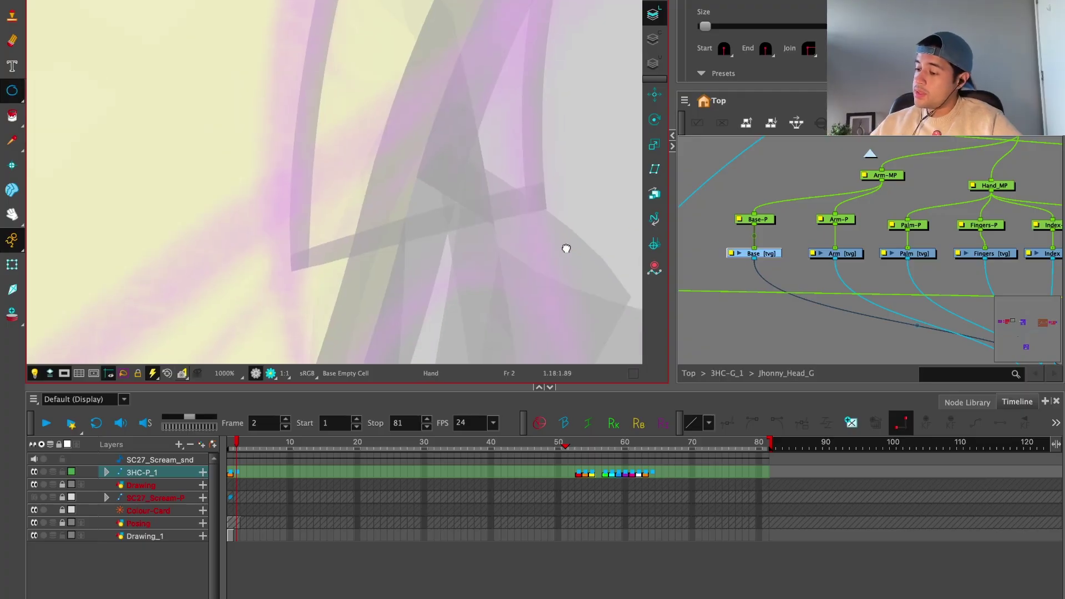
pyautogui.moveTo(286, 208); pyautogui.dragTo(518, 288)
pyautogui.moveTo(494, 233); pyautogui.dragTo(506, 174)
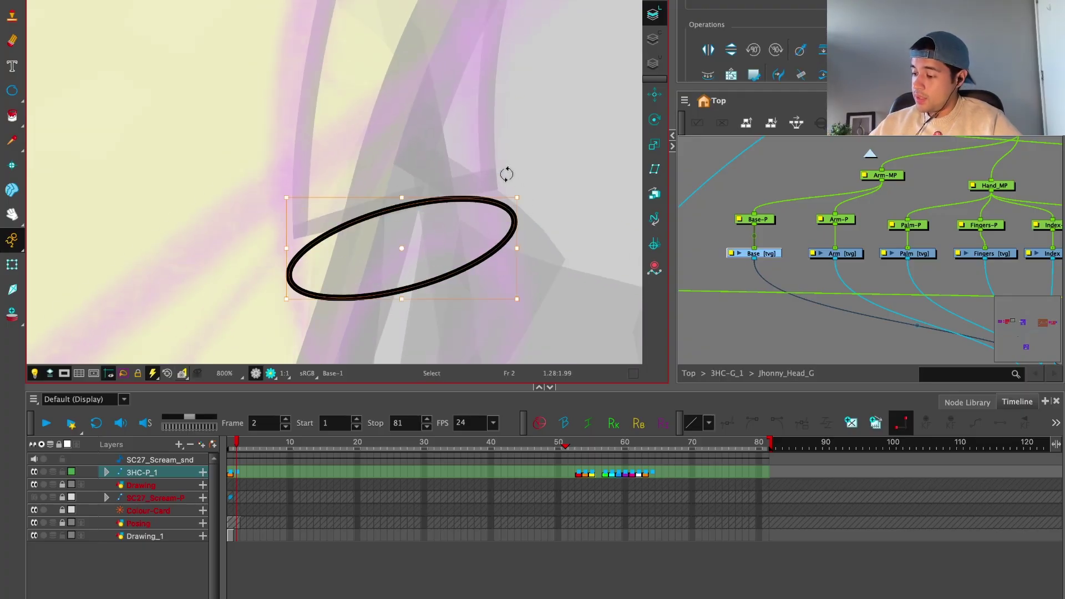
pyautogui.moveTo(409, 224); pyautogui.dragTo(422, 214)
pyautogui.moveTo(525, 214); pyautogui.dragTo(497, 195)
pyautogui.click(518, 294)
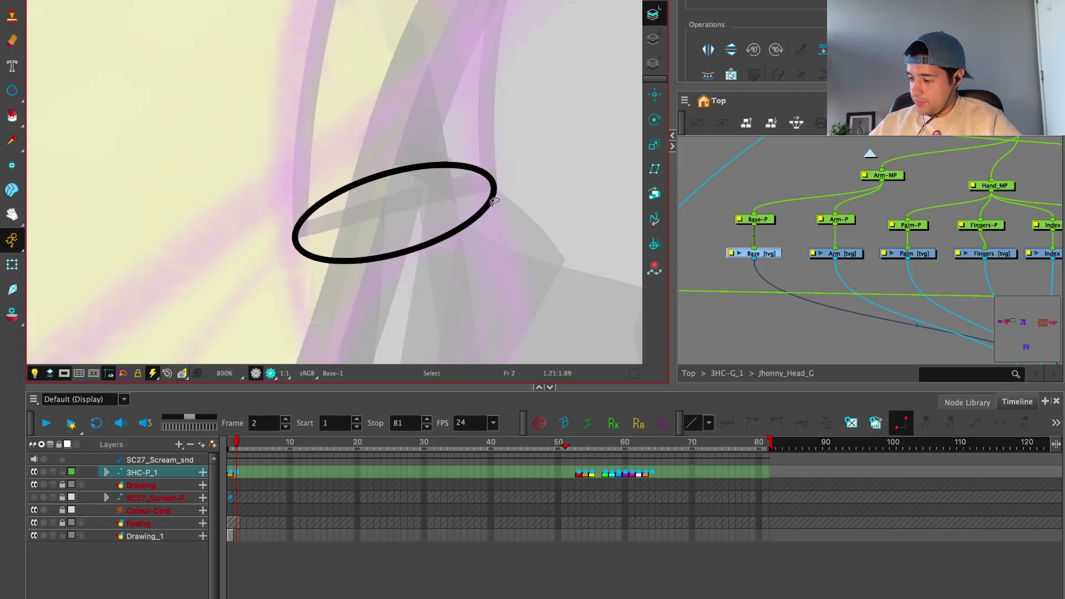
# Step: Make the Base ellipse rounder by increasing its height and reposition it over the arm's lower end
pyautogui.click(434, 184)
pyautogui.moveTo(383, 137); pyautogui.dragTo(411, 138)
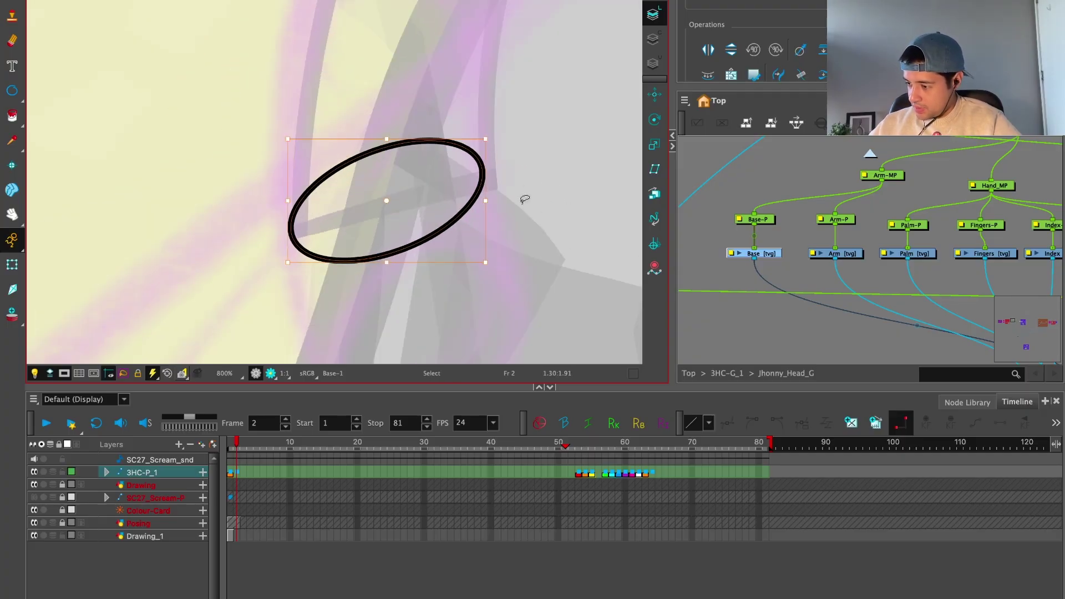
pyautogui.moveTo(490, 206); pyautogui.dragTo(498, 254)
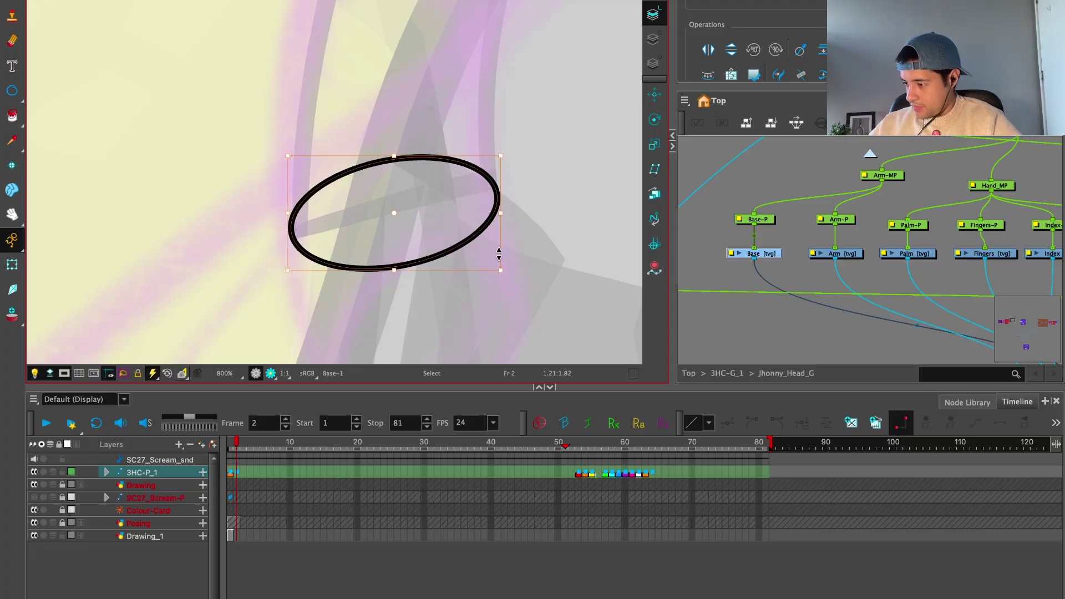
pyautogui.moveTo(392, 155); pyautogui.dragTo(403, 126)
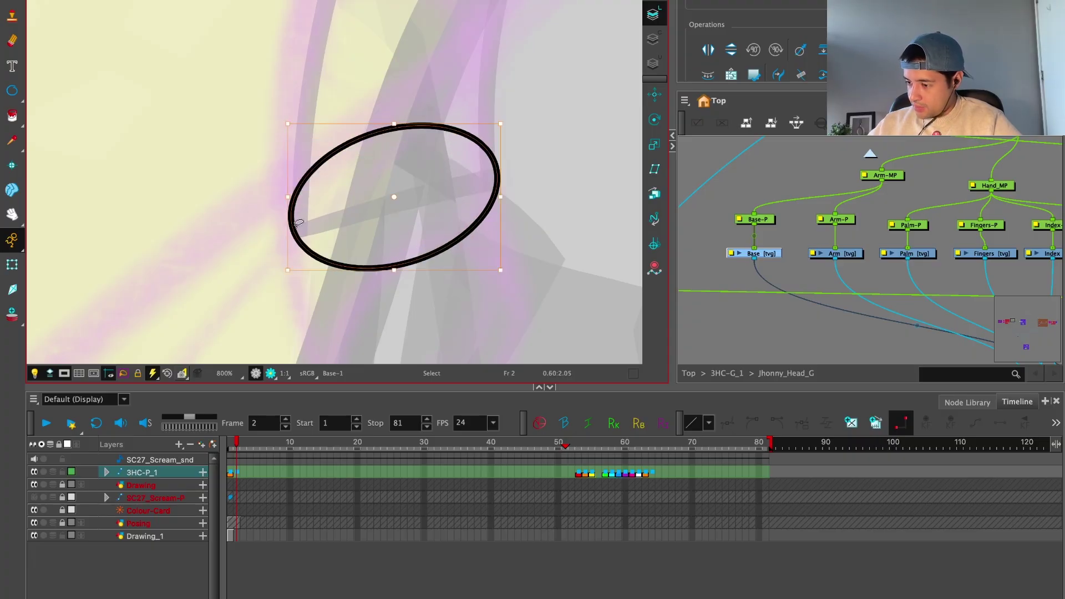
pyautogui.moveTo(298, 223); pyautogui.dragTo(304, 228)
pyautogui.click(501, 212)
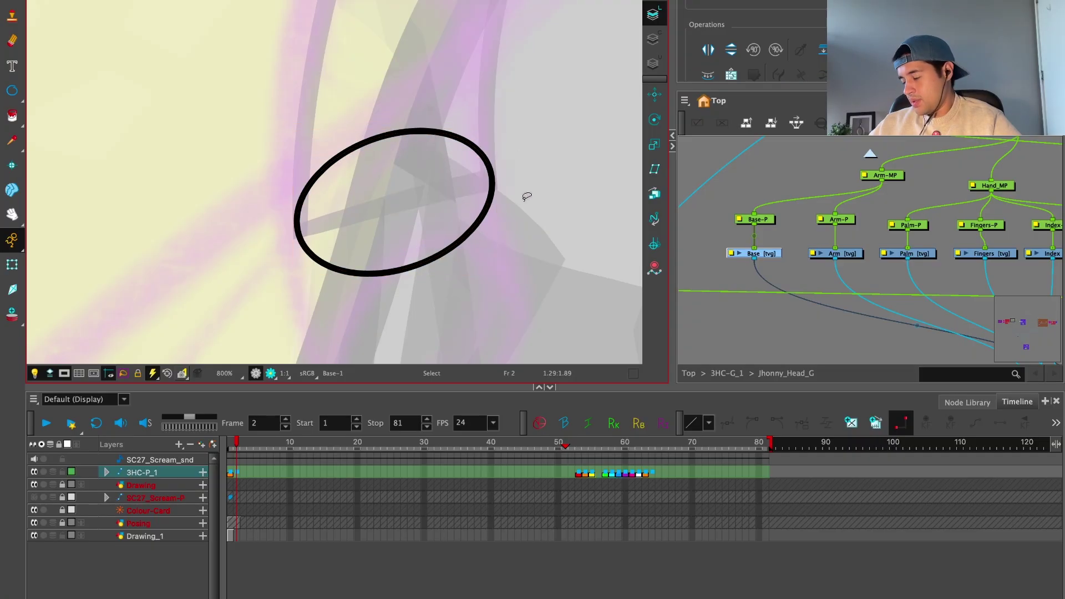
# Step: Thicken the Base ellipse's outline and narrow the ellipse slightly to match the arm's width
pyautogui.press('1')
pyautogui.scroll(-3, 754, 50)
pyautogui.moveTo(704, 21); pyautogui.dragTo(711, 21)
pyautogui.press('2')
pyautogui.click(303, 206)
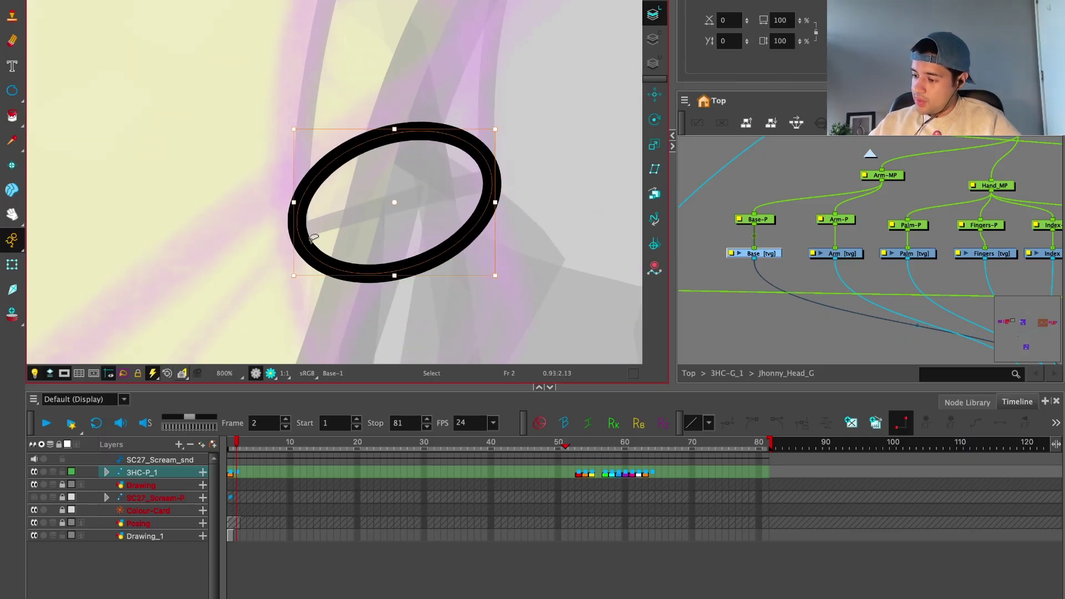
pyautogui.moveTo(315, 198); pyautogui.dragTo(313, 199)
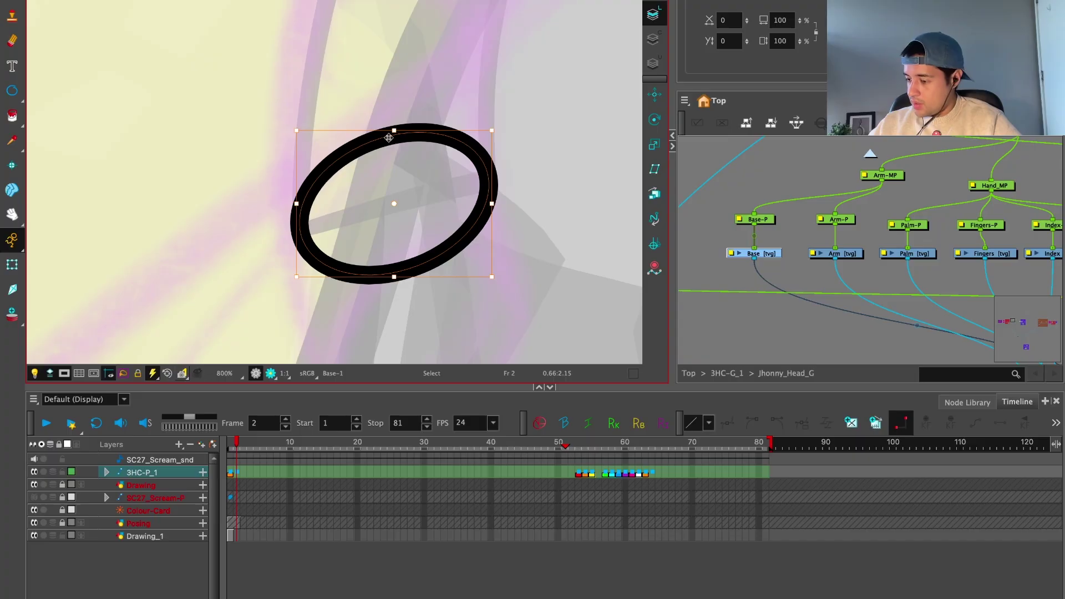
pyautogui.click(520, 178)
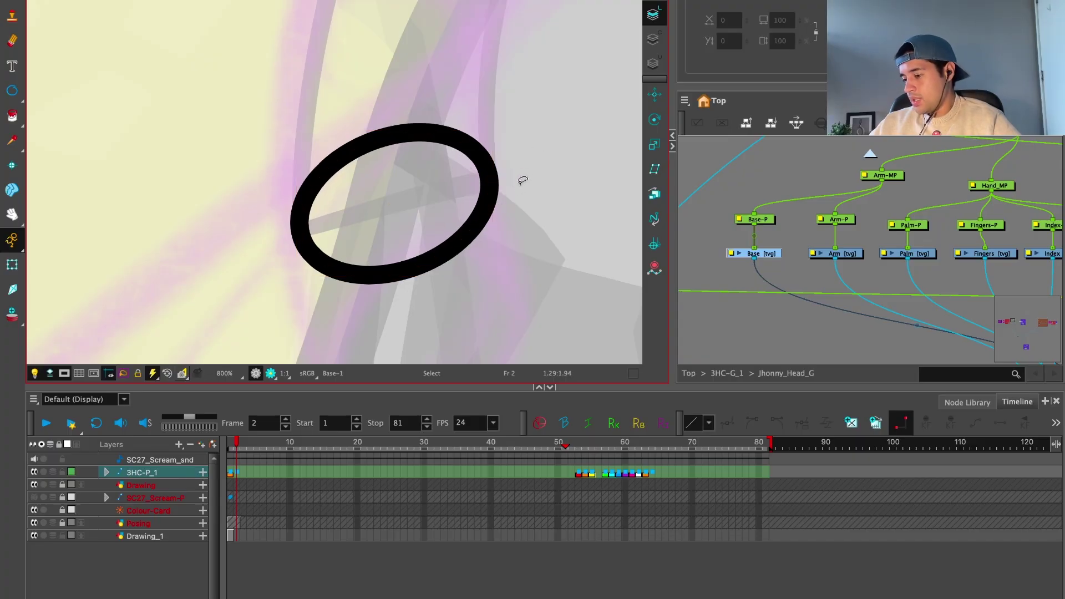
# Step: Add a solid black copy of the Base ellipse and shrink it about its centre into a small inner oval
pyautogui.scroll(-2, 494, 149)
pyautogui.click(416, 173)
pyautogui.click(438, 161)
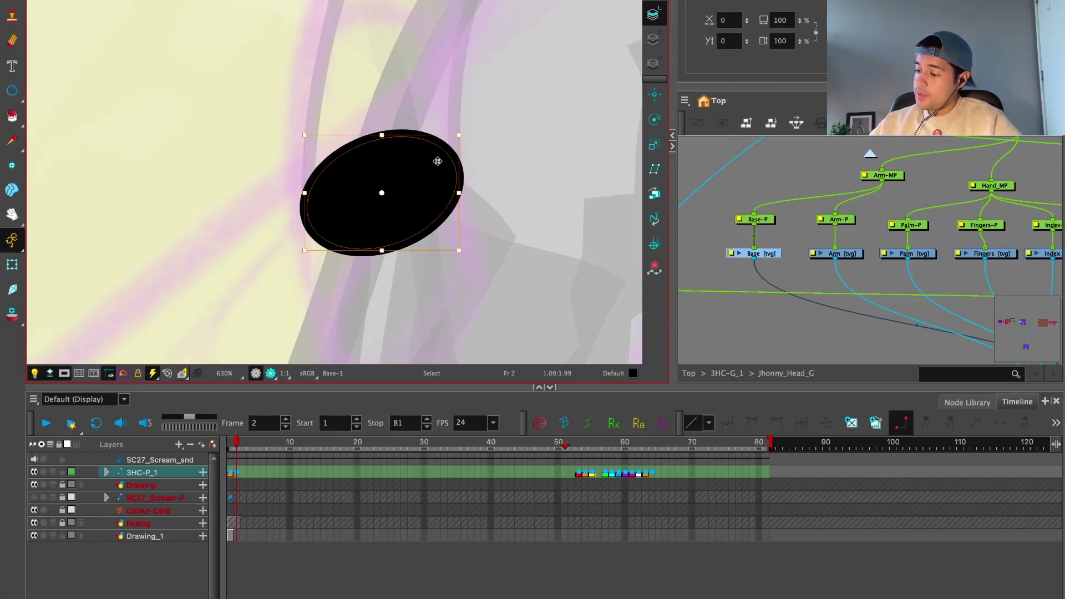
pyautogui.moveTo(456, 136); pyautogui.dragTo(420, 158)
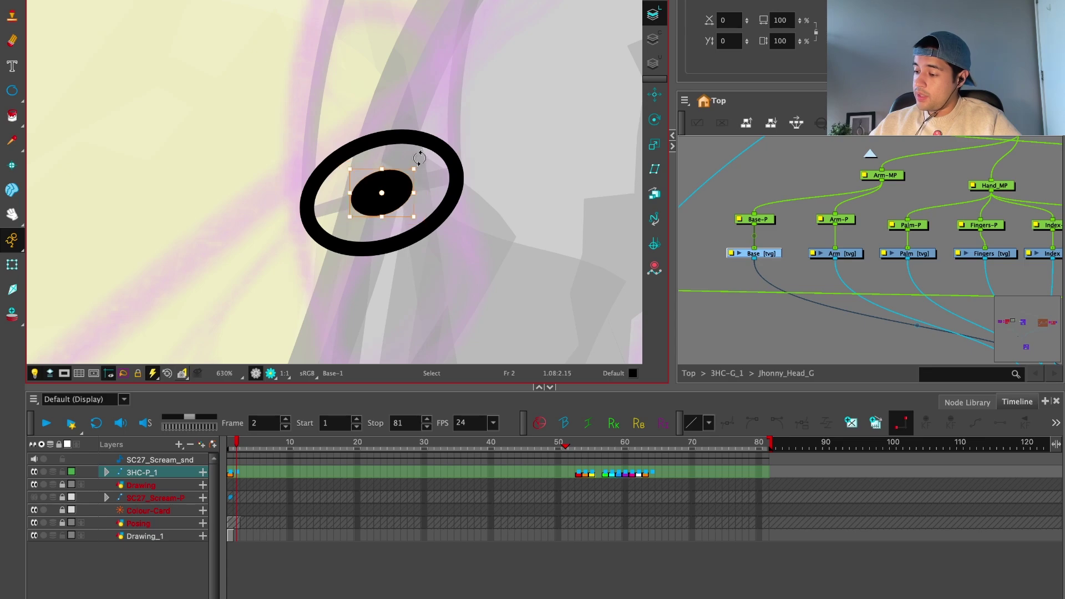
pyautogui.scroll(-2, 470, 113)
# Step: Set the rotation pivots for the Base-P and Arm-P pegs, placing Arm-P's pivot at the arm's mouth end
pyautogui.click(757, 219)
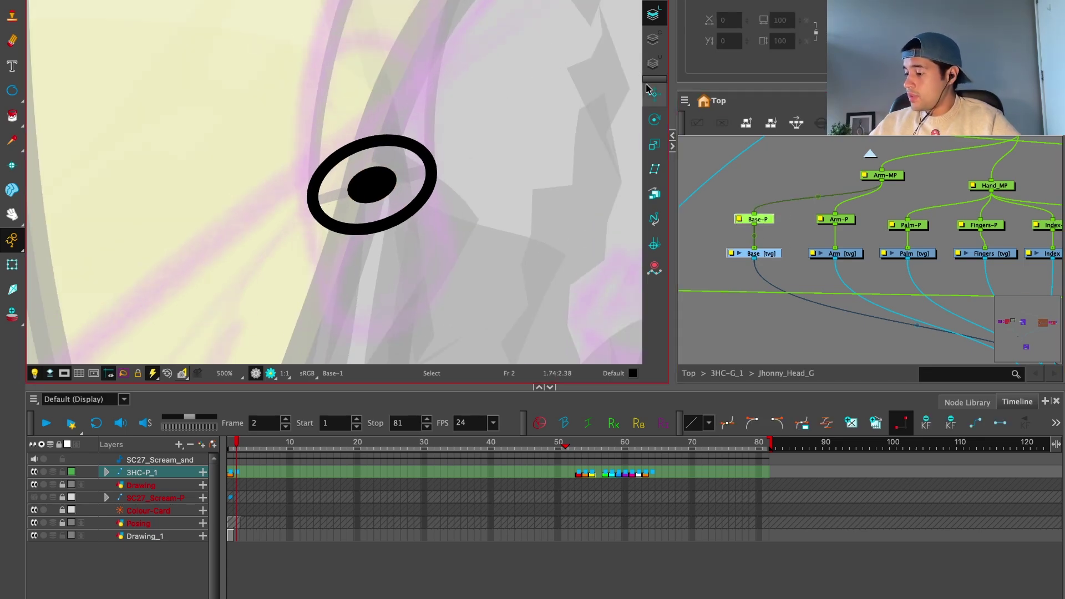
pyautogui.click(655, 120)
pyautogui.scroll(-4, 359, 209)
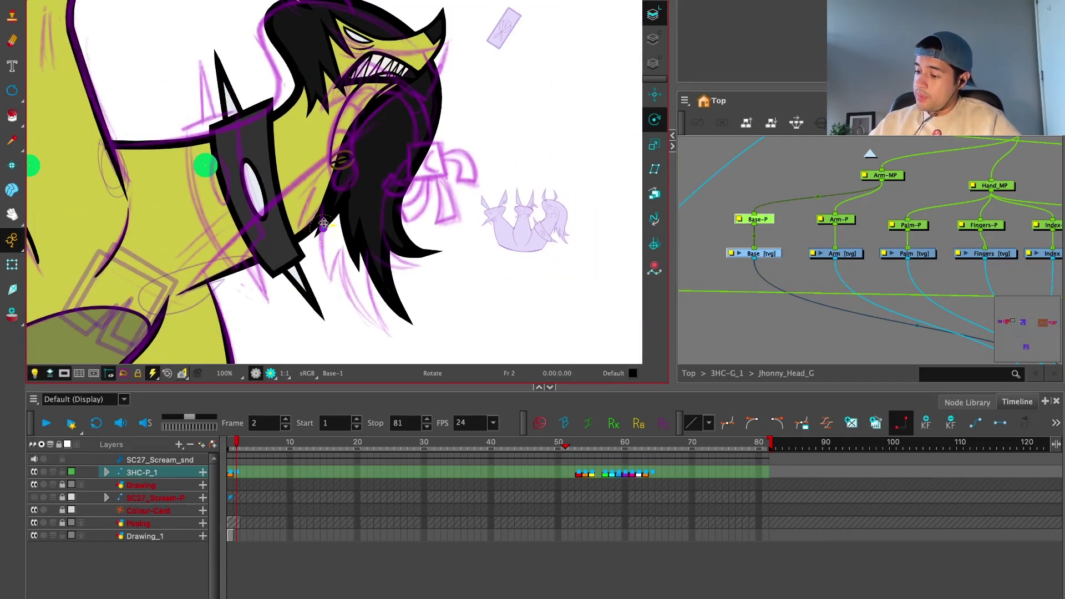
pyautogui.scroll(2, 342, 160)
pyautogui.click(416, 191)
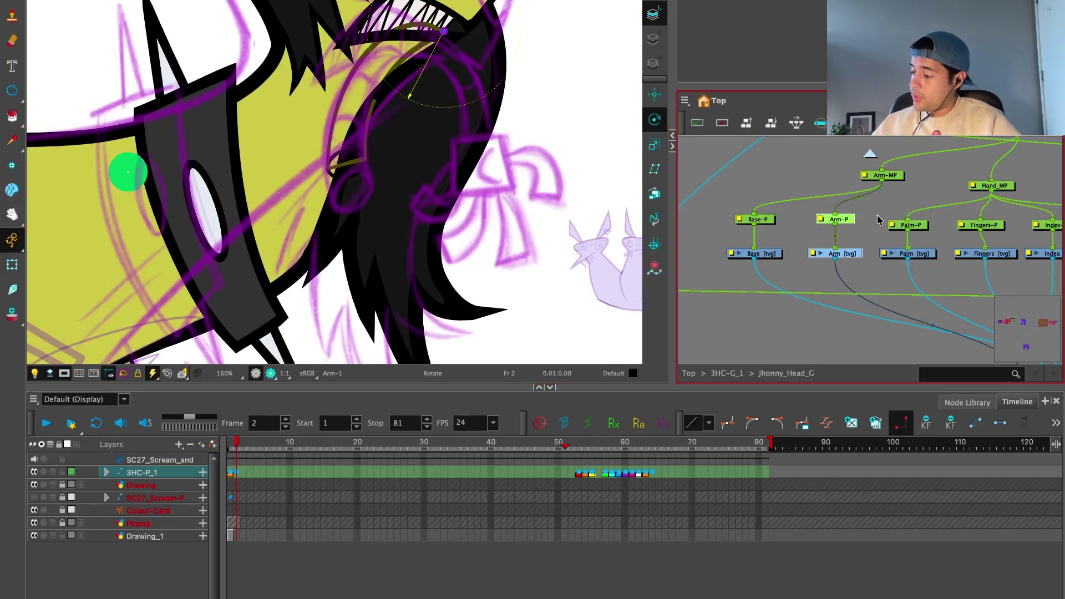
# Step: Brush two thin curved seam lines across the Arm drawing to divide the arm into segments
pyautogui.hotkey('alt', 'b')
pyautogui.moveTo(444, 34); pyautogui.dragTo(496, 302)
pyautogui.scroll(5, 366, 240)
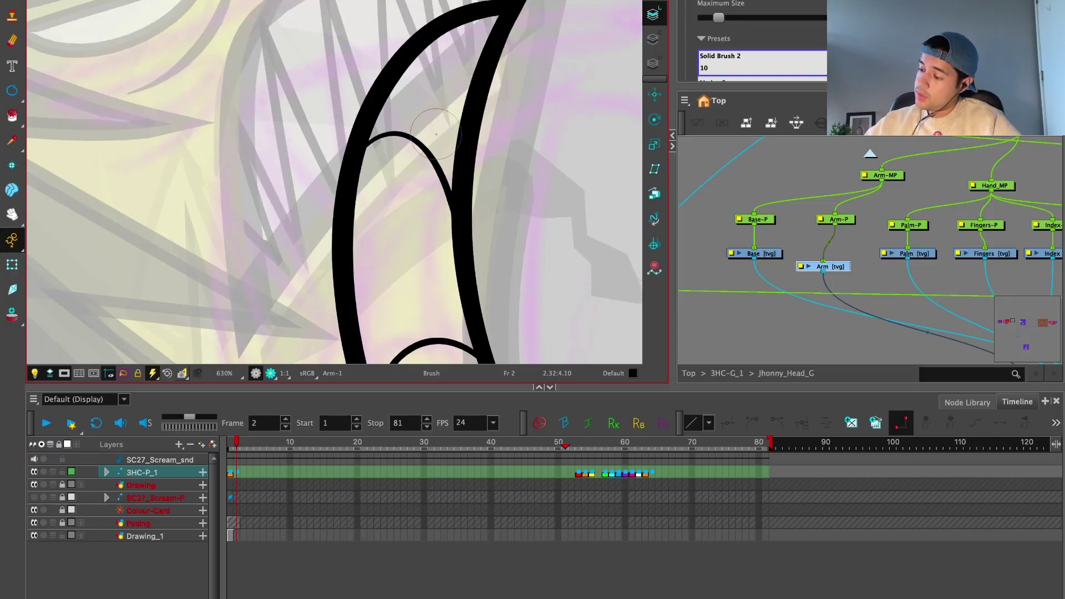
pyautogui.scroll(-4, 436, 134)
pyautogui.scroll(2, 487, 228)
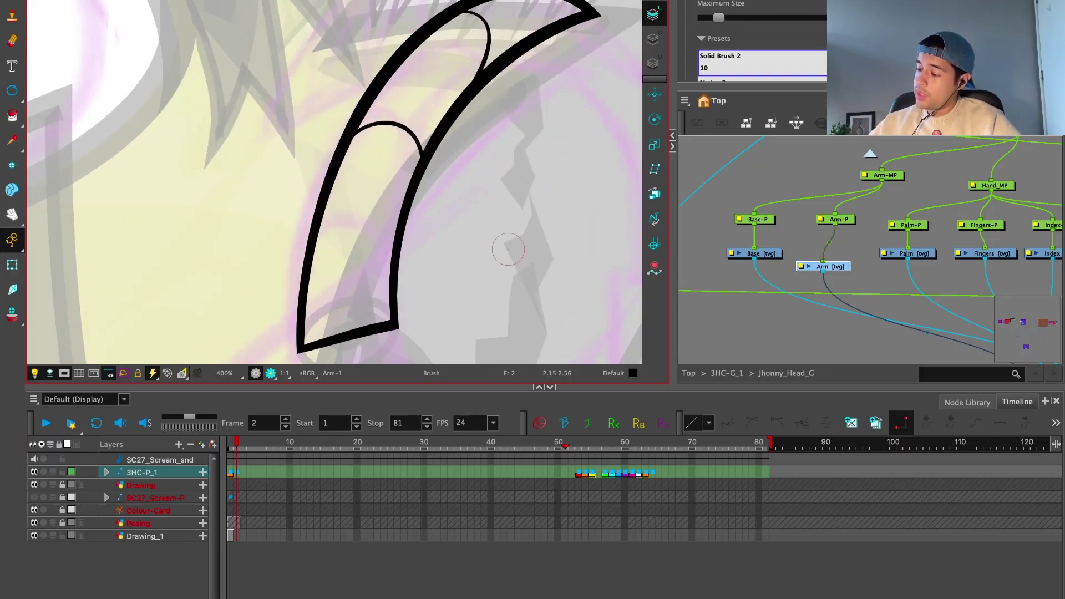
pyautogui.hotkey('alt', 'b')
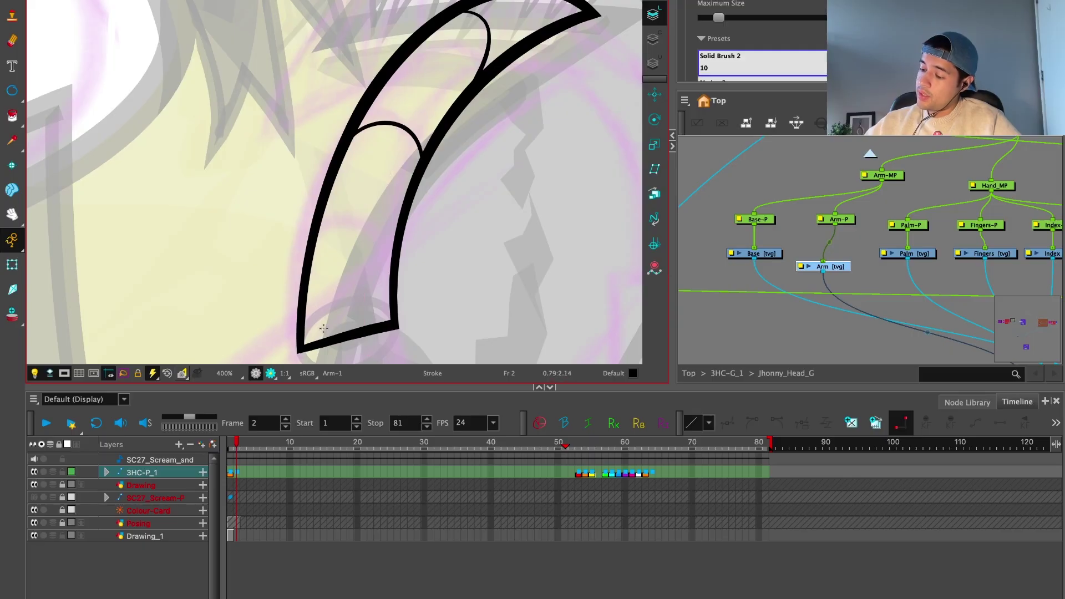
pyautogui.scroll(-2, 859, 255)
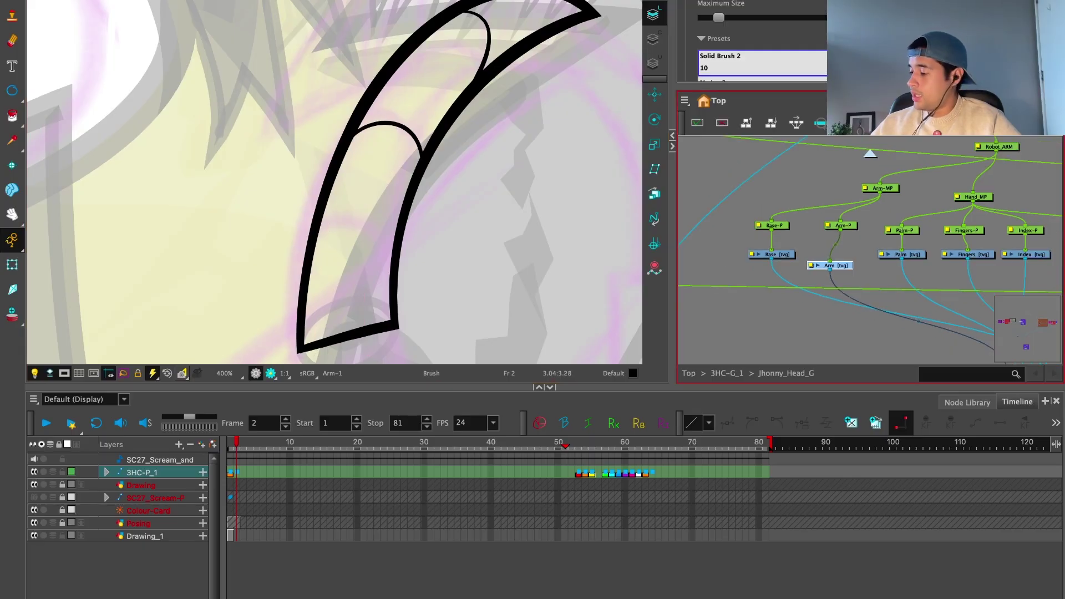
# Step: Bring up the scene's colour palettes and select the AirFryer_Colors palette for the robot arm
pyautogui.hotkey('shift', 'F3')
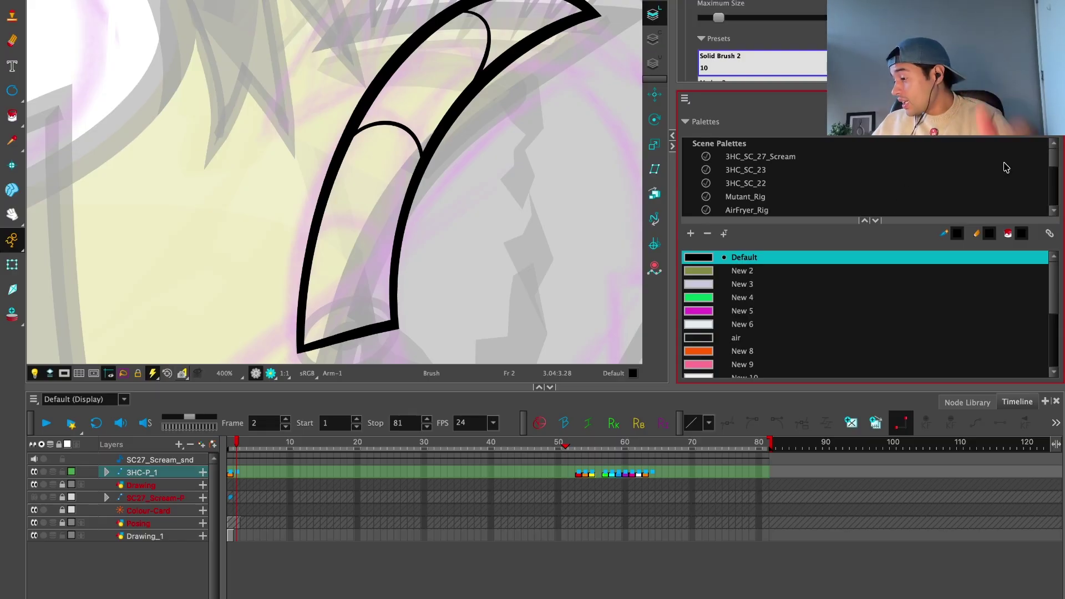
pyautogui.scroll(-5, 1006, 167)
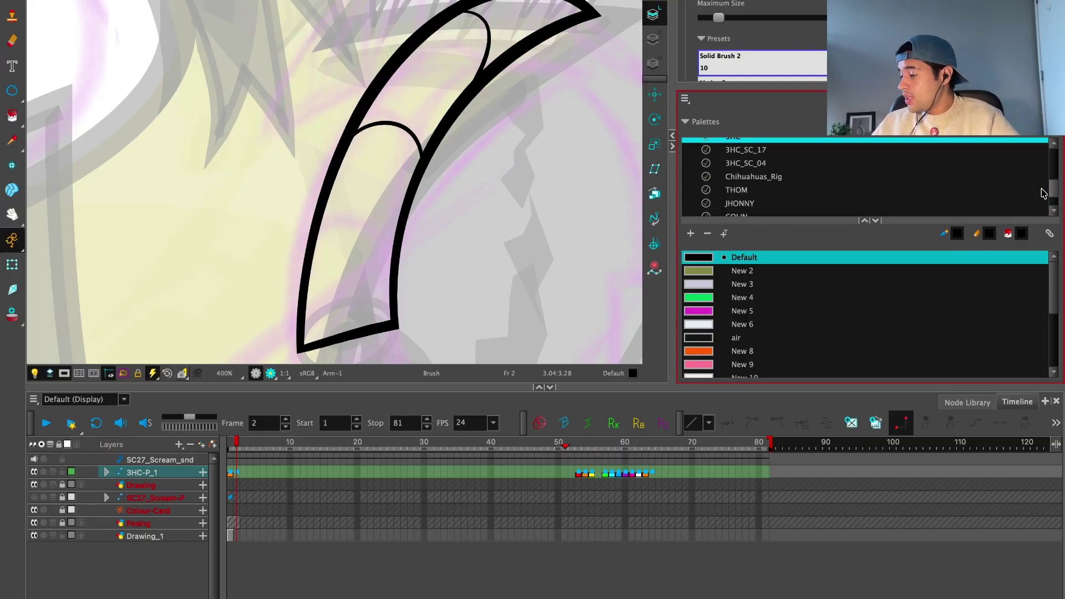
pyautogui.scroll(-1, 1041, 193)
pyautogui.scroll(6, 1041, 200)
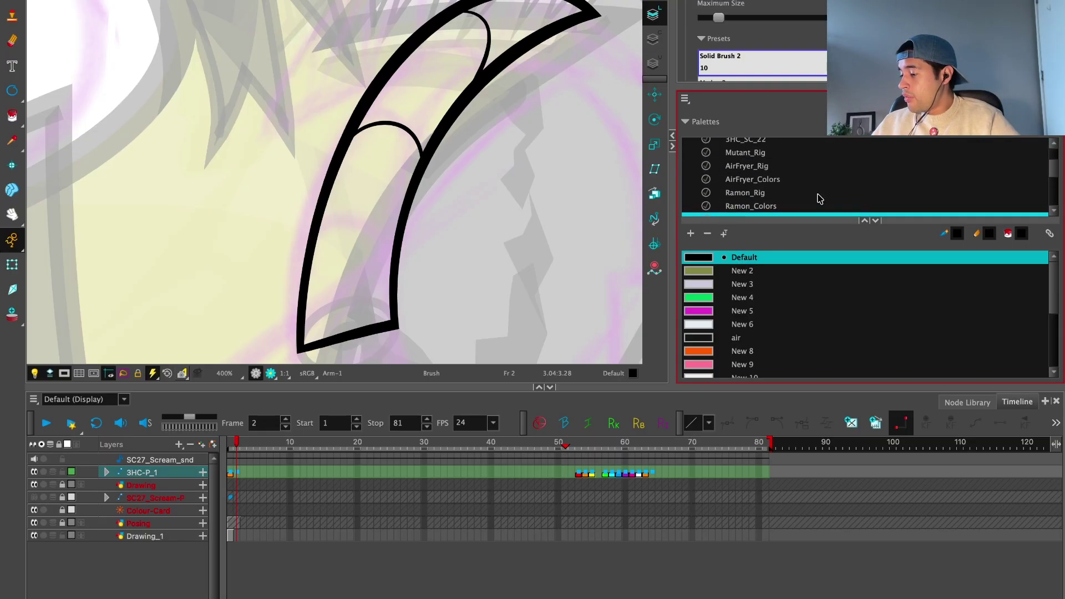
pyautogui.click(820, 180)
pyautogui.scroll(-5, 755, 330)
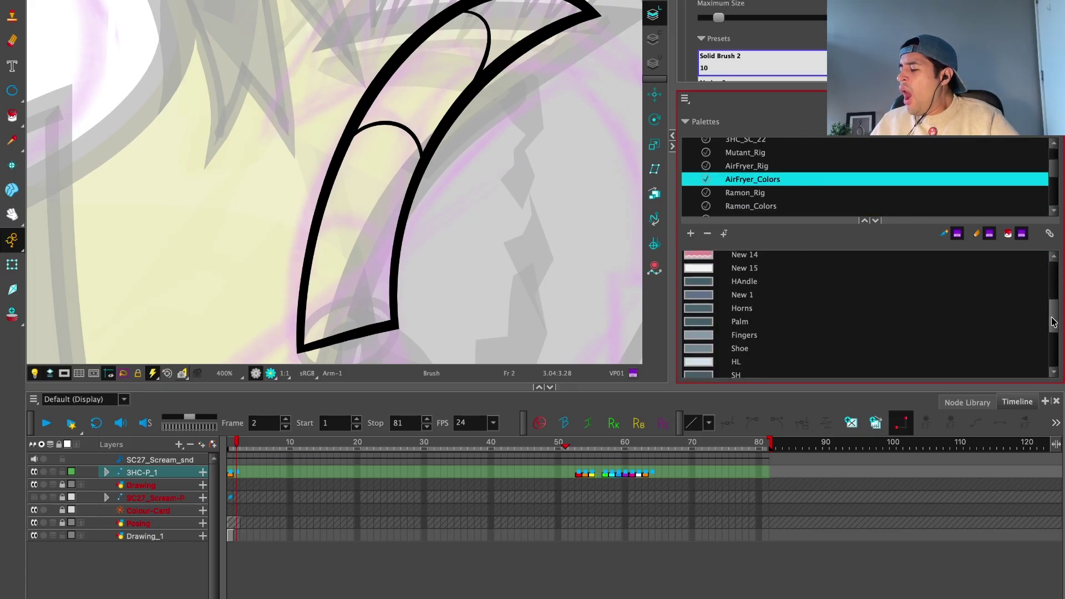
# Step: On the arm's Colour Art layer, add invisible strokes for the shading boundaries and paint the middle band with the Arms colour
pyautogui.click(653, 38)
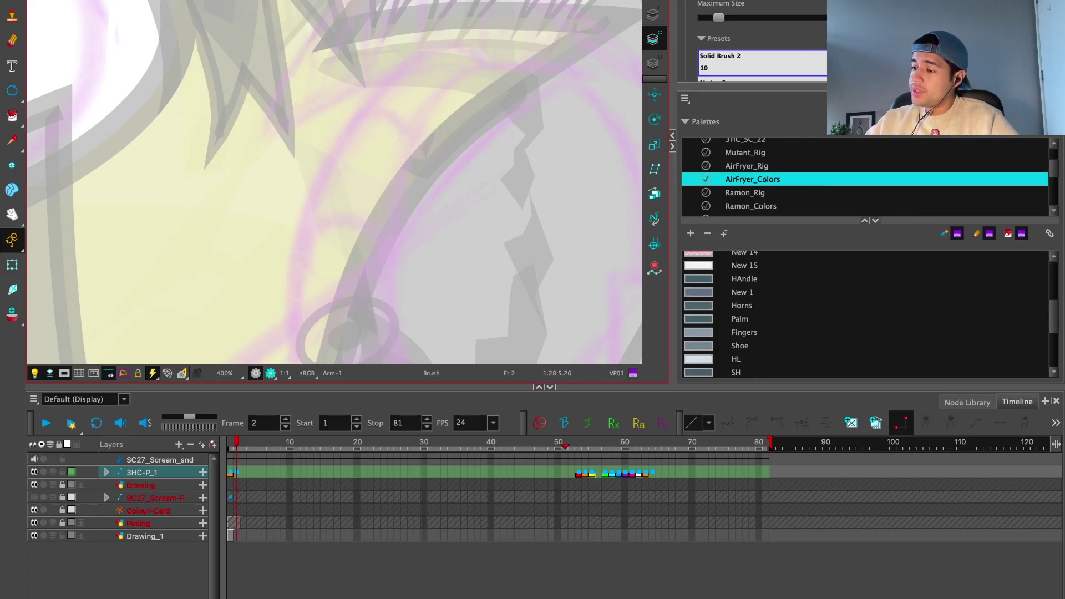
pyautogui.keyDown('ctrl'); pyautogui.click(532, 112); pyautogui.keyUp('ctrl')
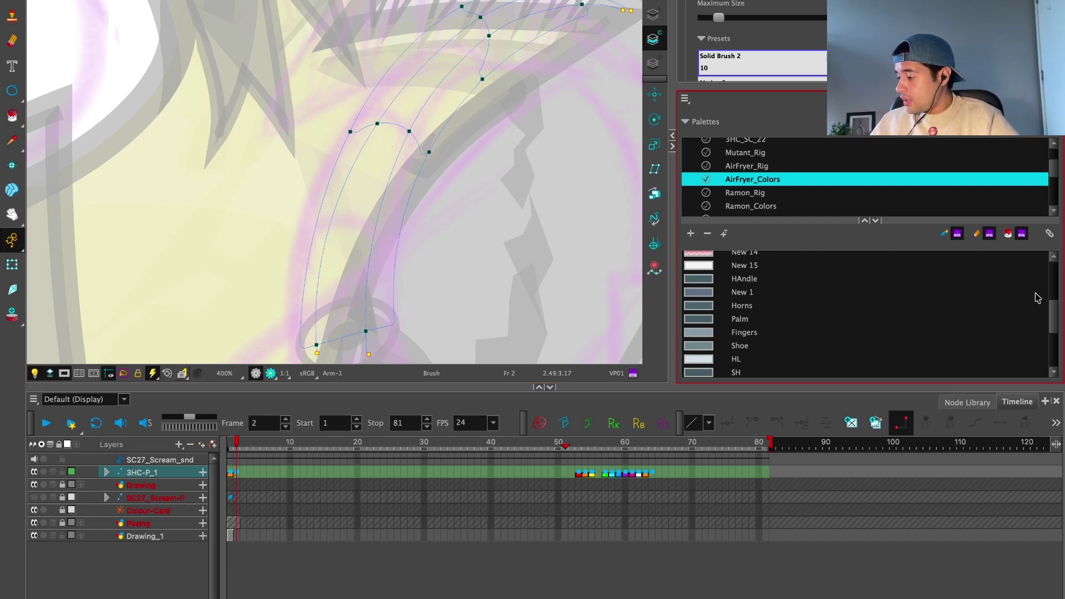
pyautogui.scroll(5, 999, 281)
pyautogui.click(768, 319)
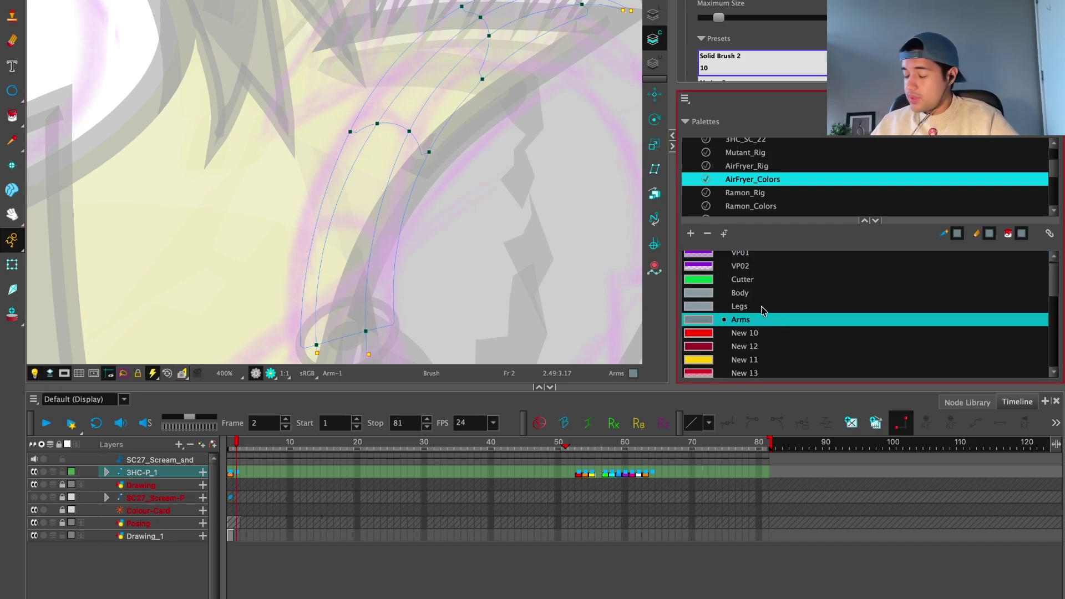
pyautogui.hotkey('alt', 'i')
pyautogui.moveTo(358, 208)
pyautogui.mouseDown()
pyautogui.moveTo(401, 133)
pyautogui.moveTo(527, 8)
pyautogui.mouseUp()
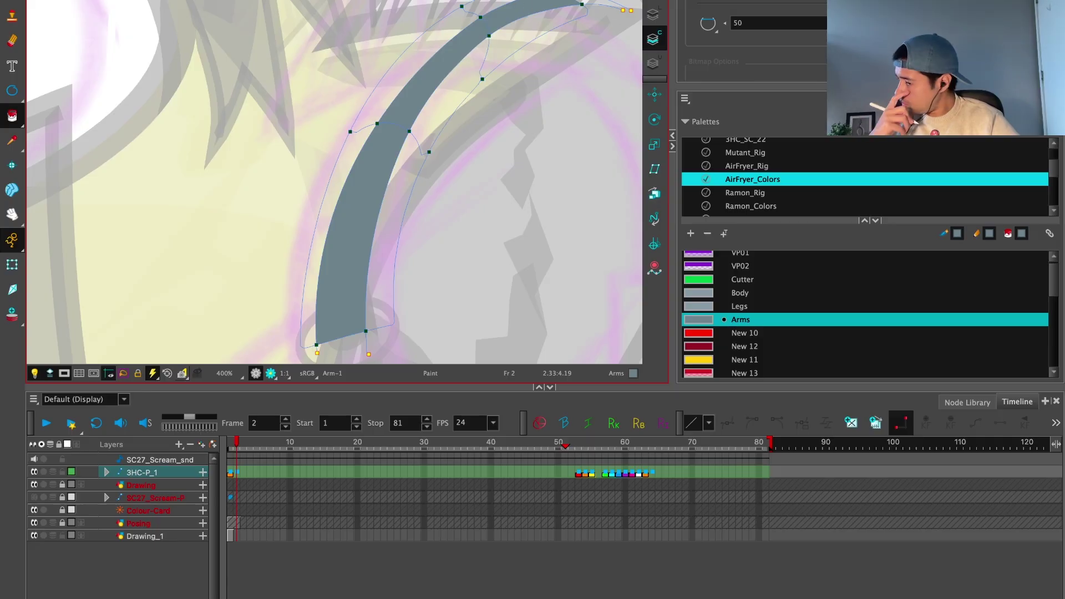
# Step: Paint the arm's upper-left edge band with the HL colour and its lower-right edge band with SH
pyautogui.scroll(-5, 998, 311)
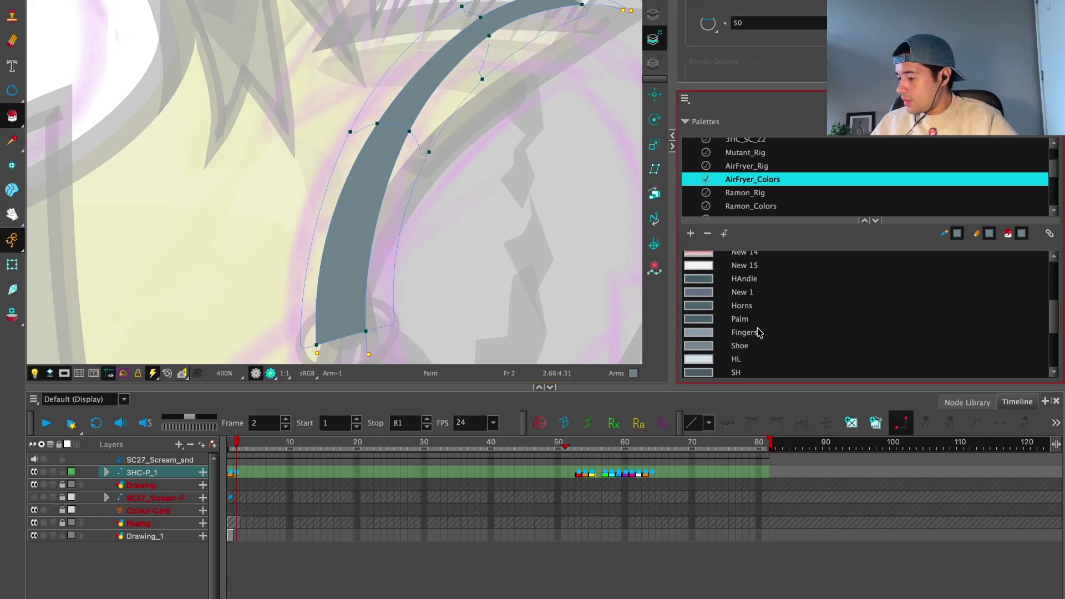
pyautogui.click(755, 360)
pyautogui.click(444, 33)
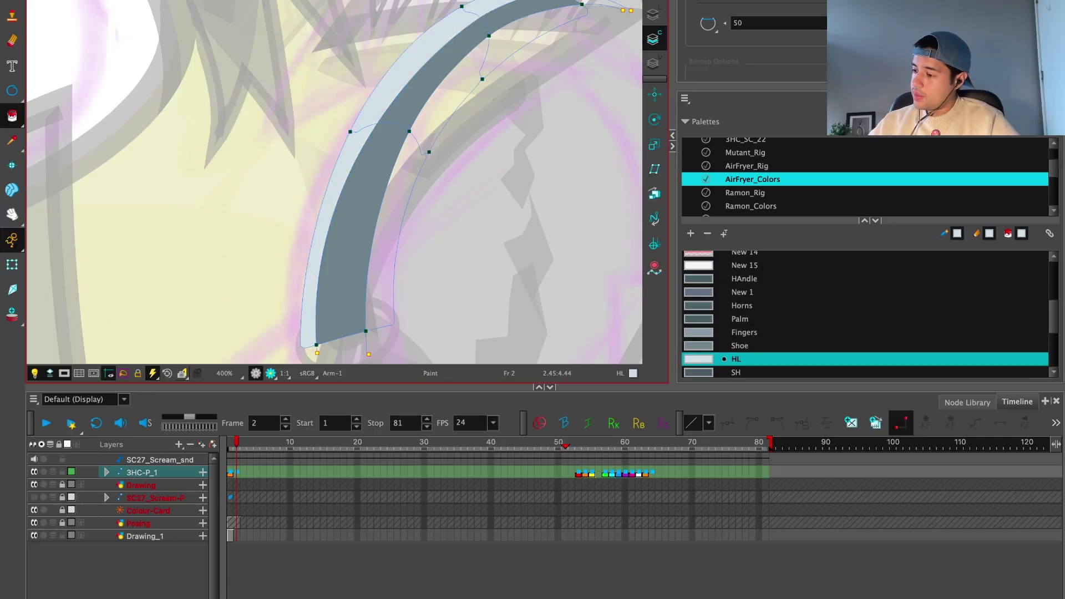
pyautogui.click(735, 372)
pyautogui.click(536, 49)
pyautogui.press('2')
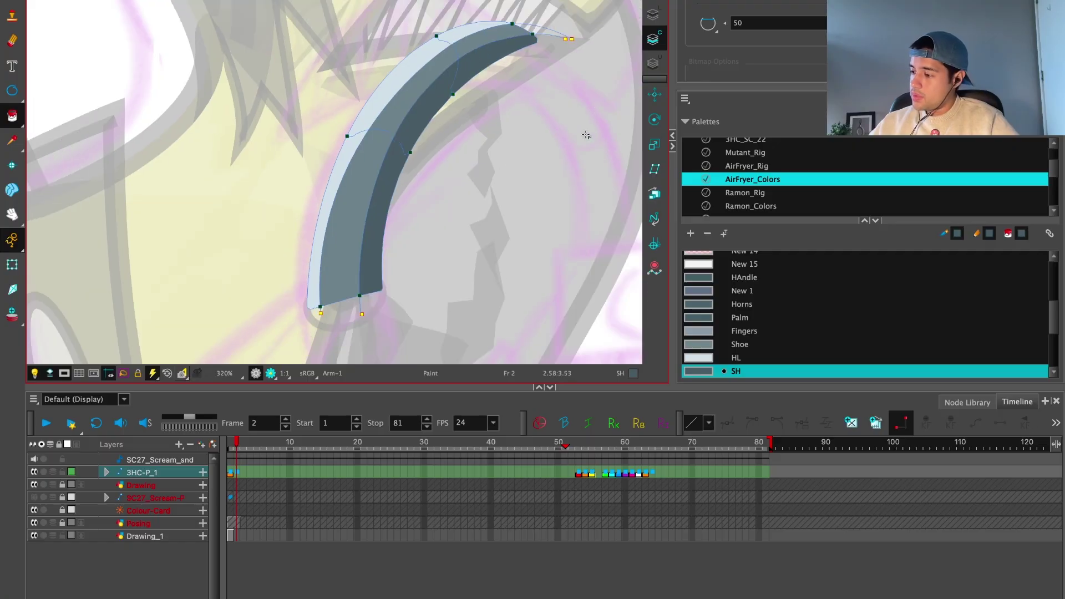
# Step: Activate the Transform tool and bring back the rig's node network in place of the colour palettes
pyautogui.click(12, 265)
pyautogui.press('2')
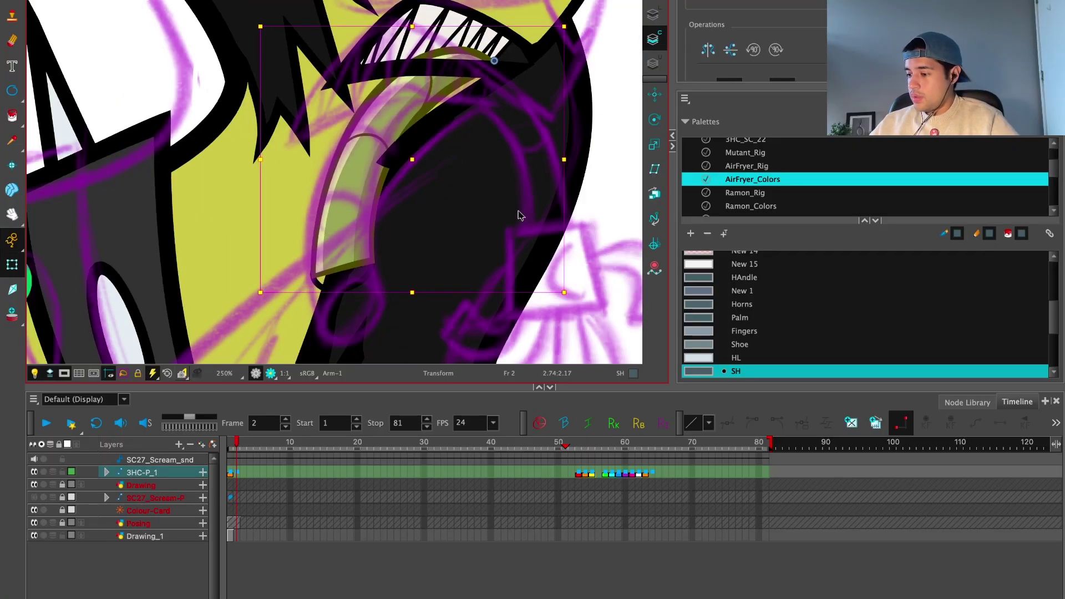
pyautogui.press('1')
pyautogui.press('1')
pyautogui.press('1')
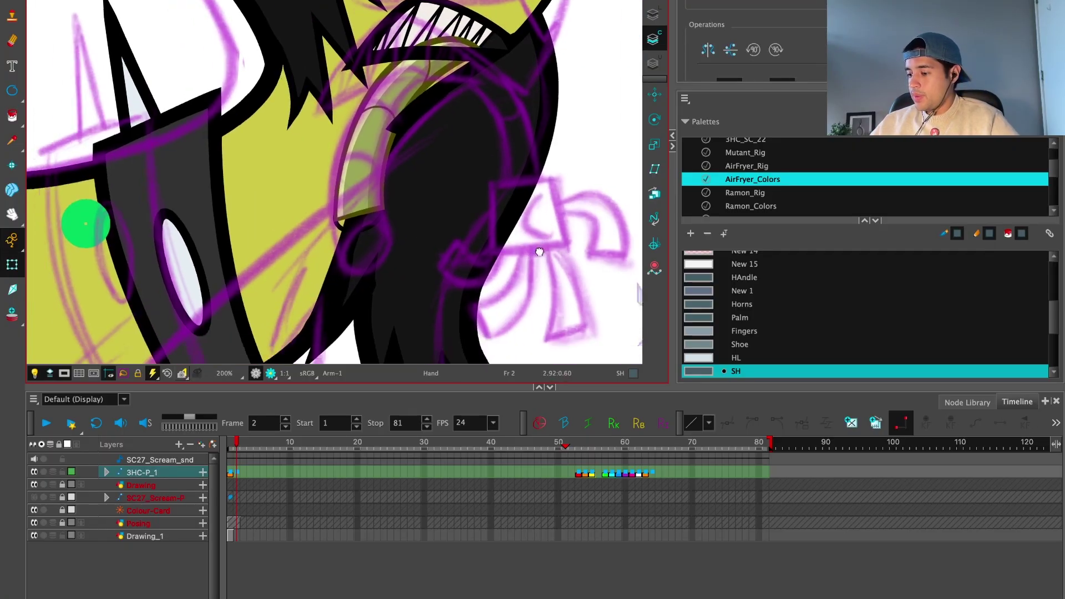
pyautogui.hotkey('ctrl', 'tab')
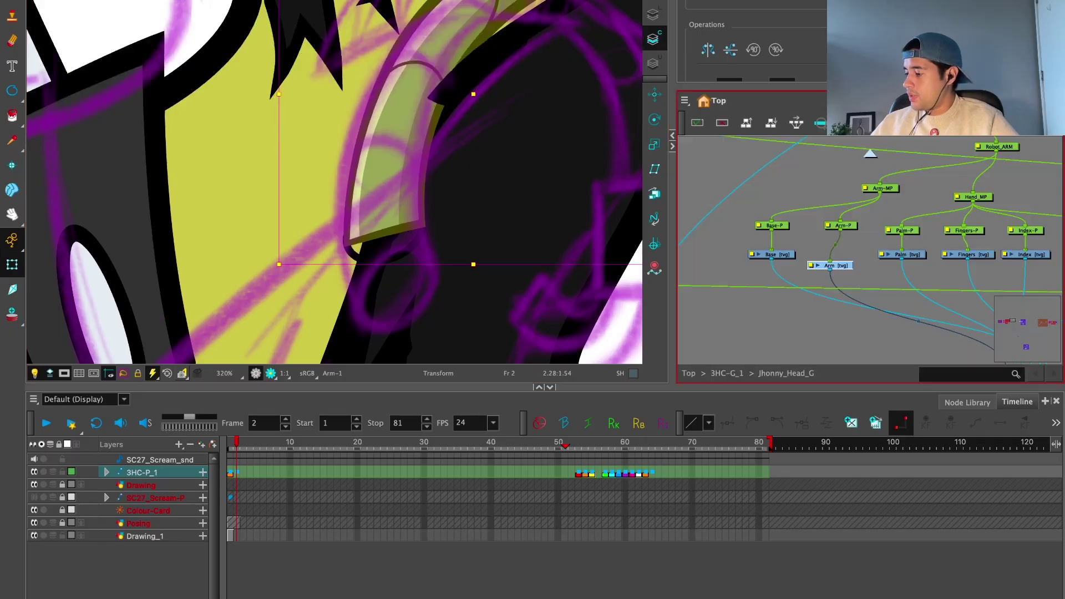
# Step: Bring the robot arm's Base peg in front of the arm and open the base drawing on its Line Art layer
pyautogui.scroll(2, 848, 274)
pyautogui.click(757, 219)
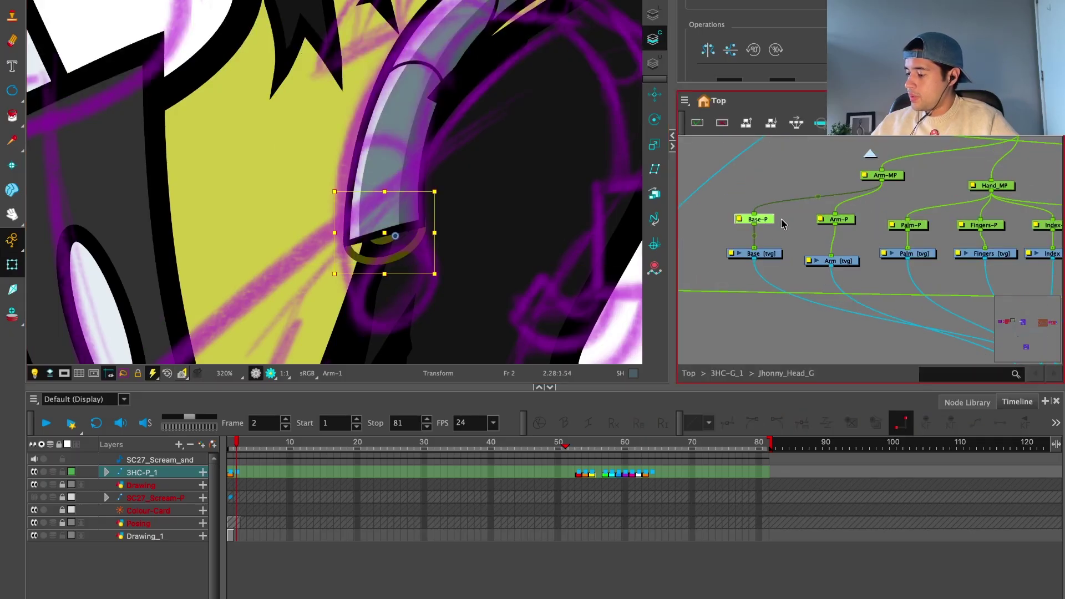
pyautogui.click(653, 94)
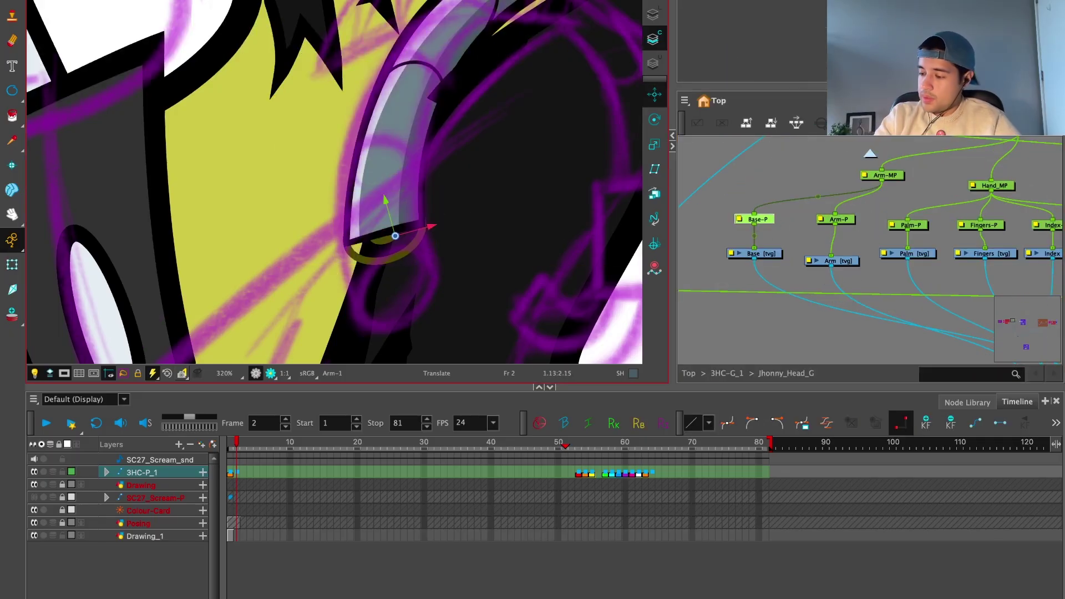
pyautogui.hotkey('alt', 's')
pyautogui.scroll(1, 389, 66)
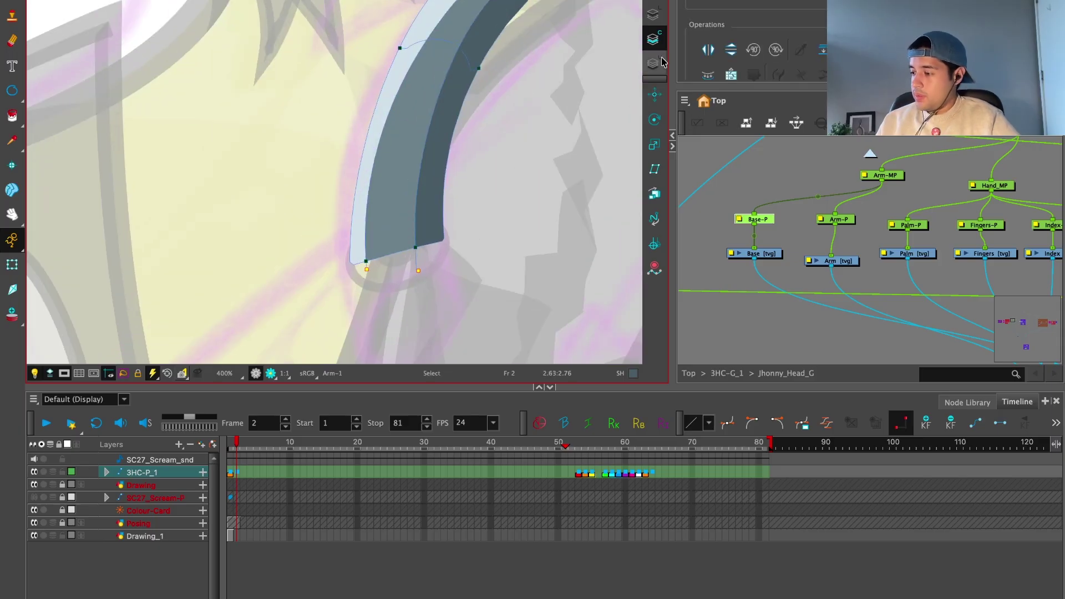
pyautogui.scroll(1, 540, 153)
pyautogui.click(541, 153)
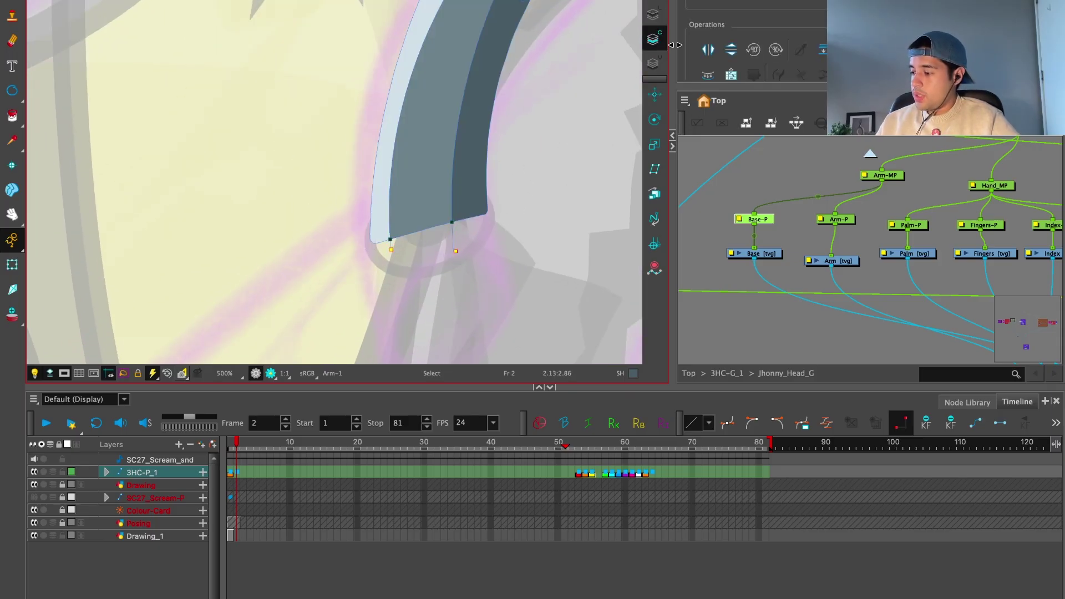
pyautogui.click(653, 14)
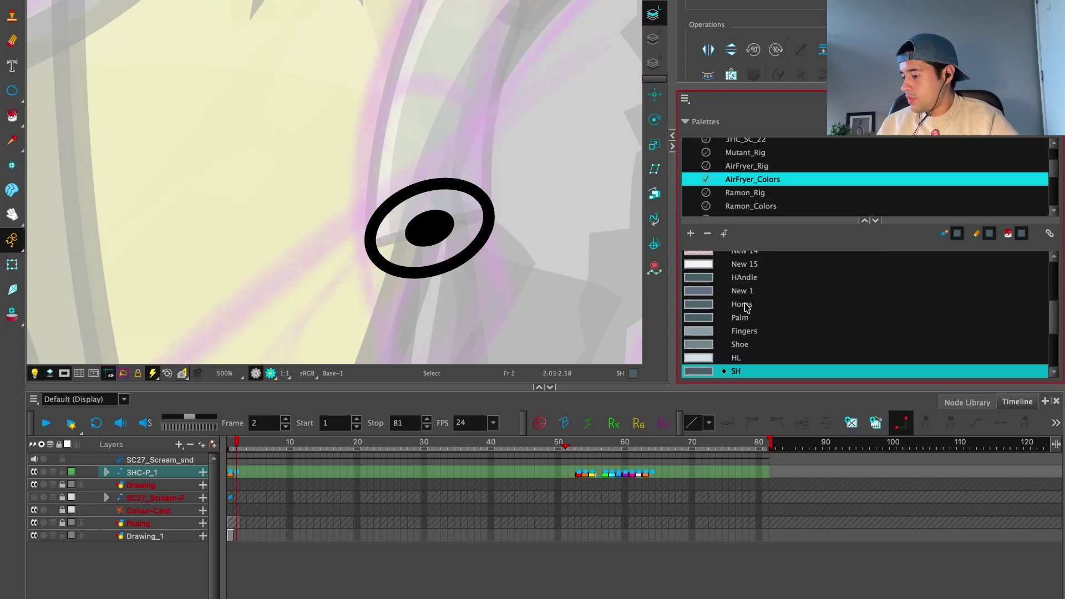
# Step: Fill the inside of the base's ring with the HAndle colour and return to the Transform tool
pyautogui.click(744, 277)
pyautogui.hotkey('alt', 'i')
pyautogui.click(450, 254)
pyautogui.click(12, 265)
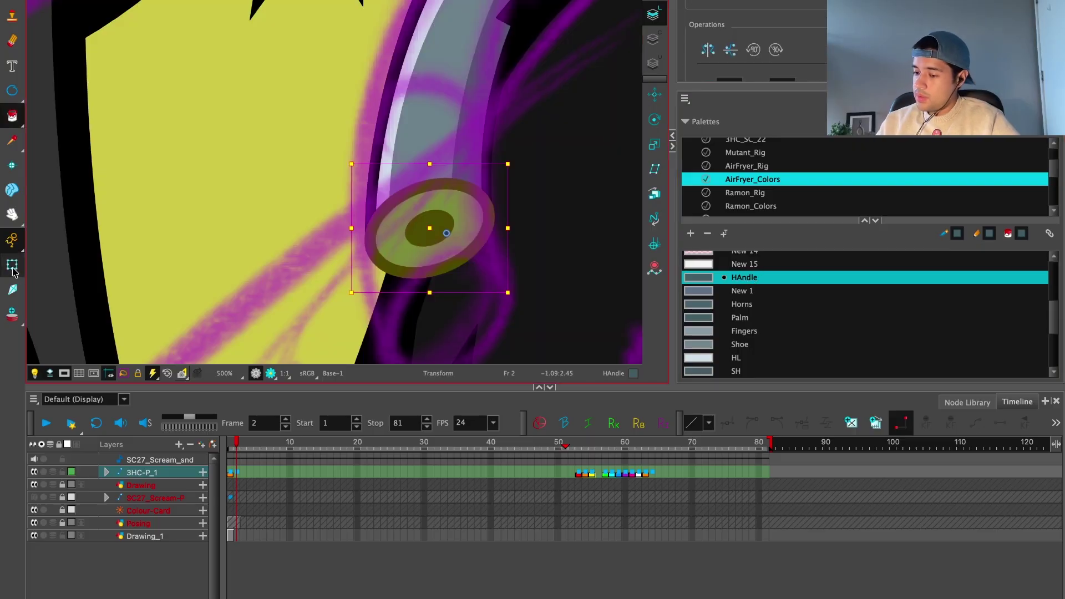
# Step: Select the Arm-MP peg and translate the whole arm slightly left, toward the creature's neck
pyautogui.scroll(-5, 489, 250)
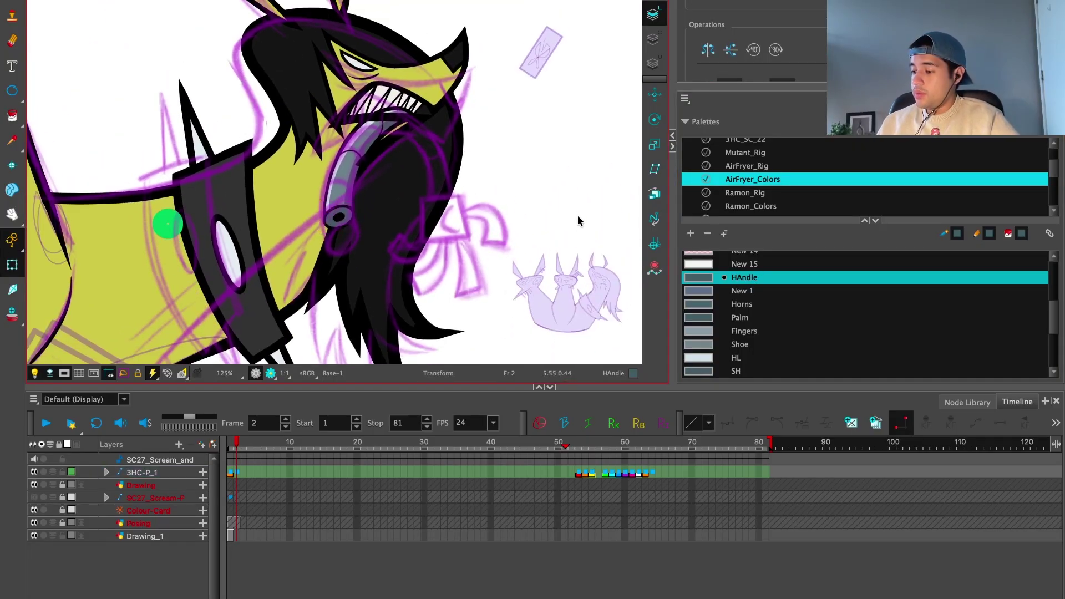
pyautogui.scroll(-2, 577, 220)
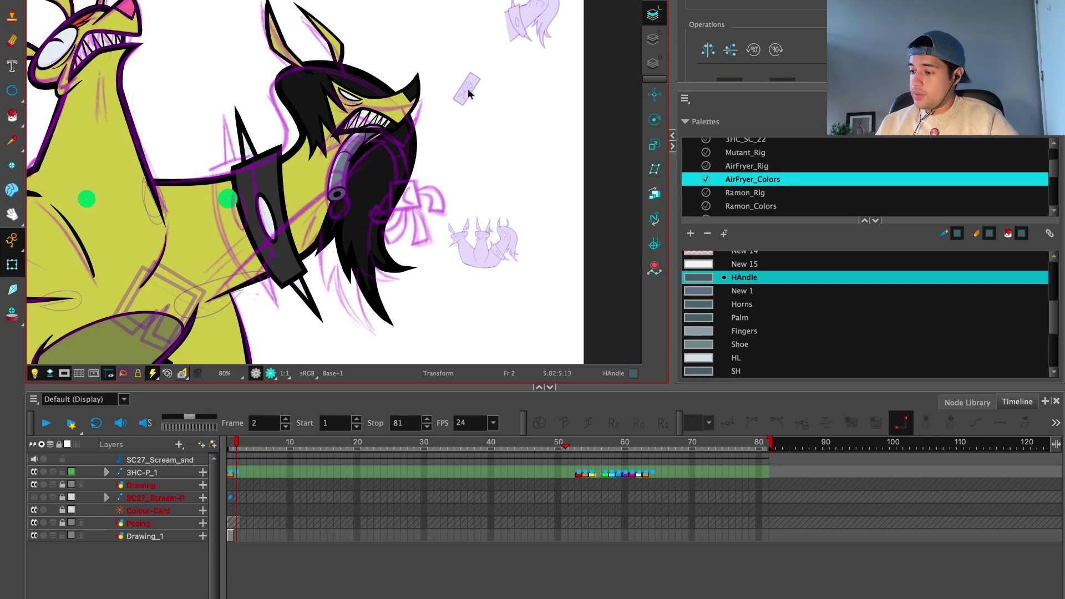
pyautogui.scroll(5, 518, 217)
pyautogui.scroll(2, 518, 217)
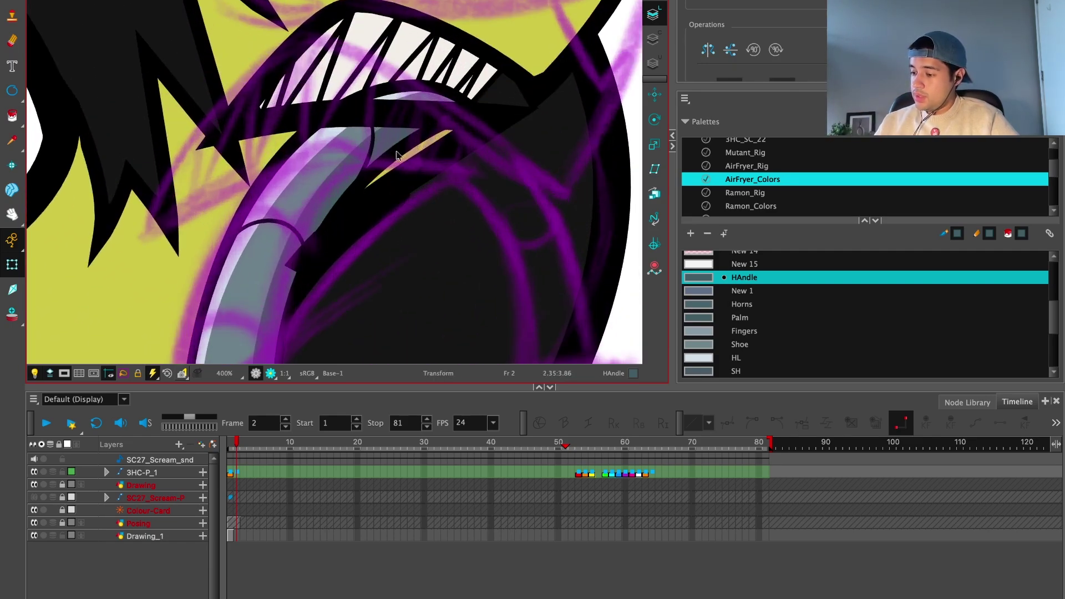
pyautogui.click(519, 217)
pyautogui.scroll(-1, 519, 217)
pyautogui.click(672, 147)
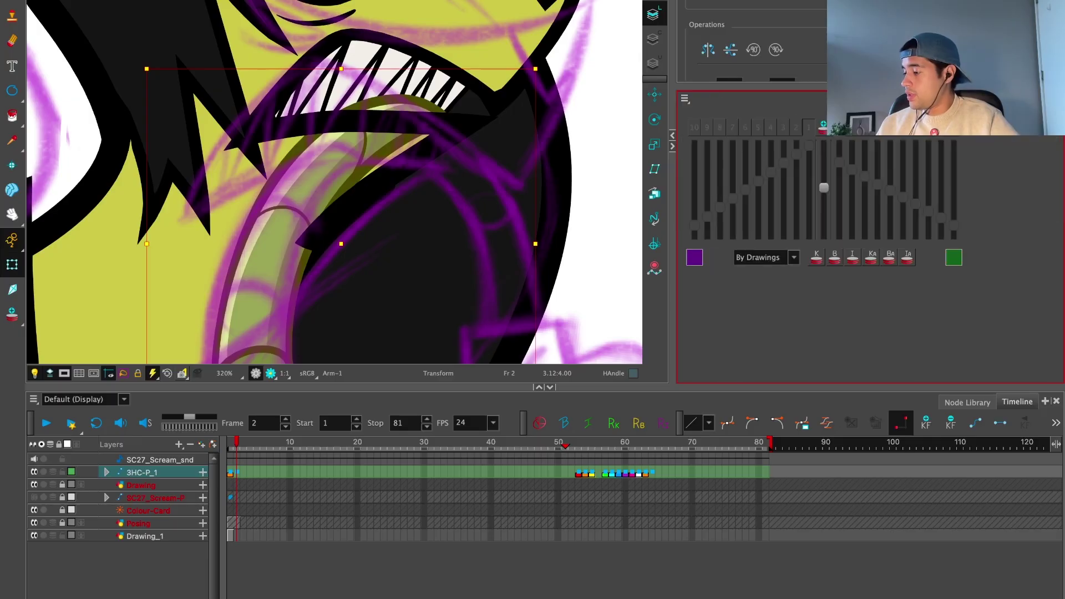
pyautogui.scroll(-1, 667, 146)
pyautogui.click(654, 119)
pyautogui.scroll(-2, 333, 183)
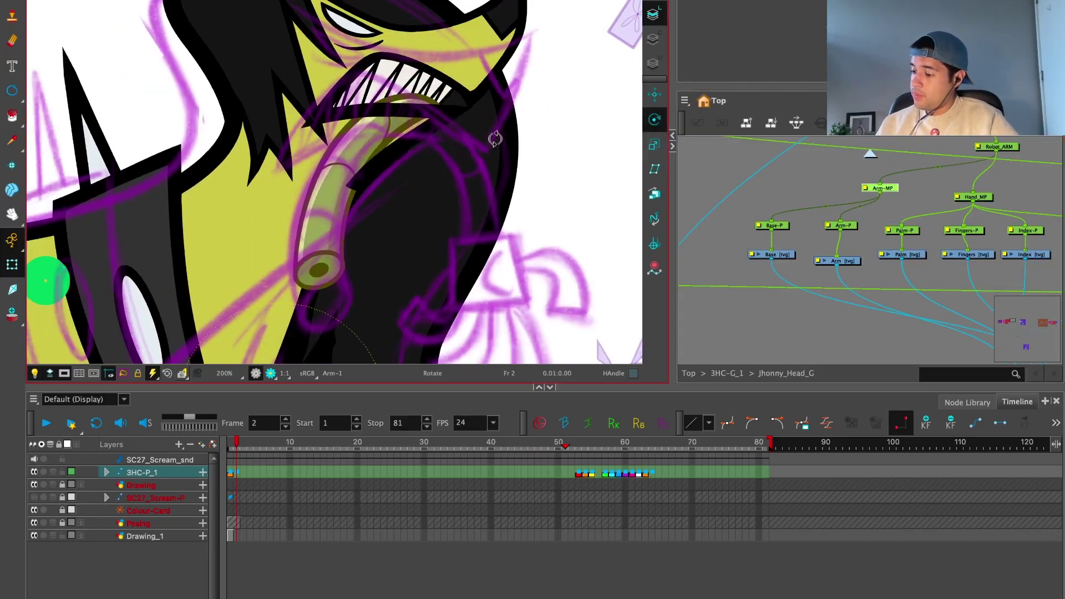
pyautogui.click(13, 267)
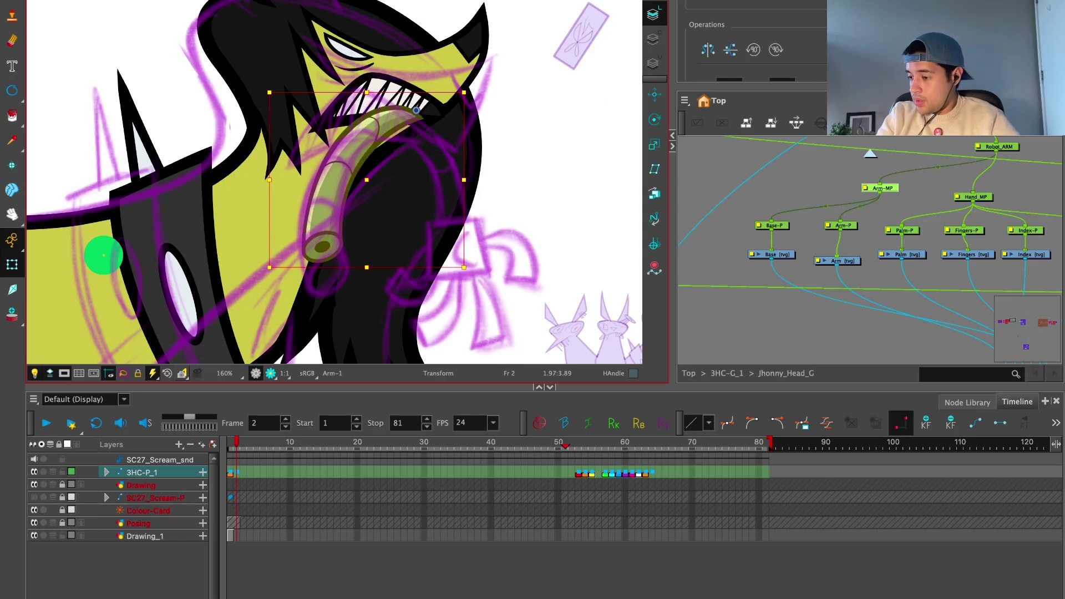
pyautogui.click(654, 95)
pyautogui.moveTo(609, 168); pyautogui.dragTo(598, 170)
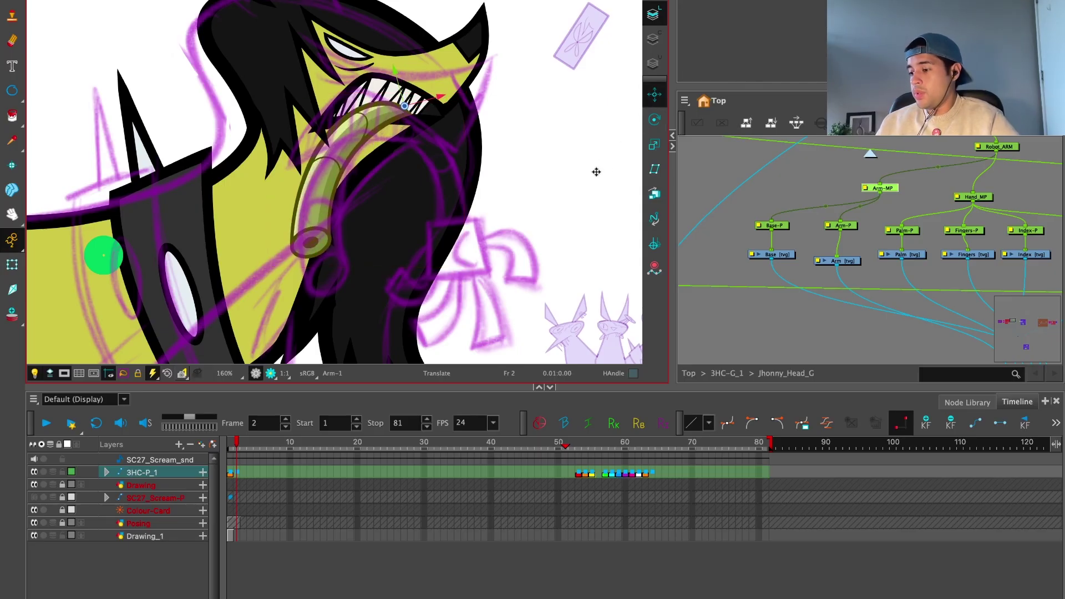
pyautogui.click(712, 161)
# Step: Skew the Arm-MP peg so the arm's lower end shifts right, then return to the Transform tool and deselect
pyautogui.scroll(-4, 542, 251)
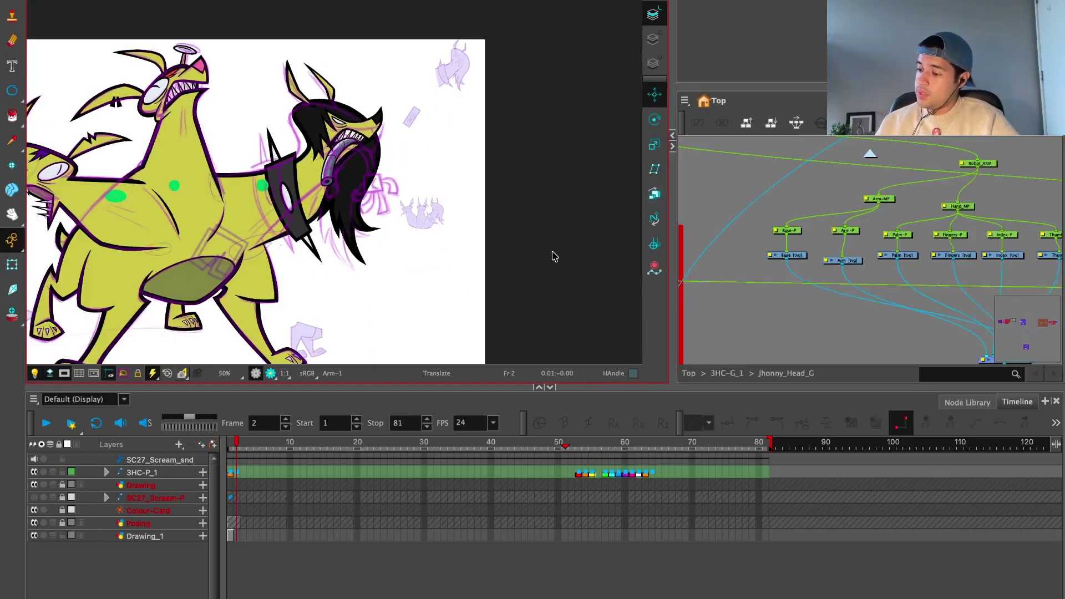
pyautogui.scroll(2, 559, 255)
pyautogui.click(654, 169)
pyautogui.scroll(2, 388, 183)
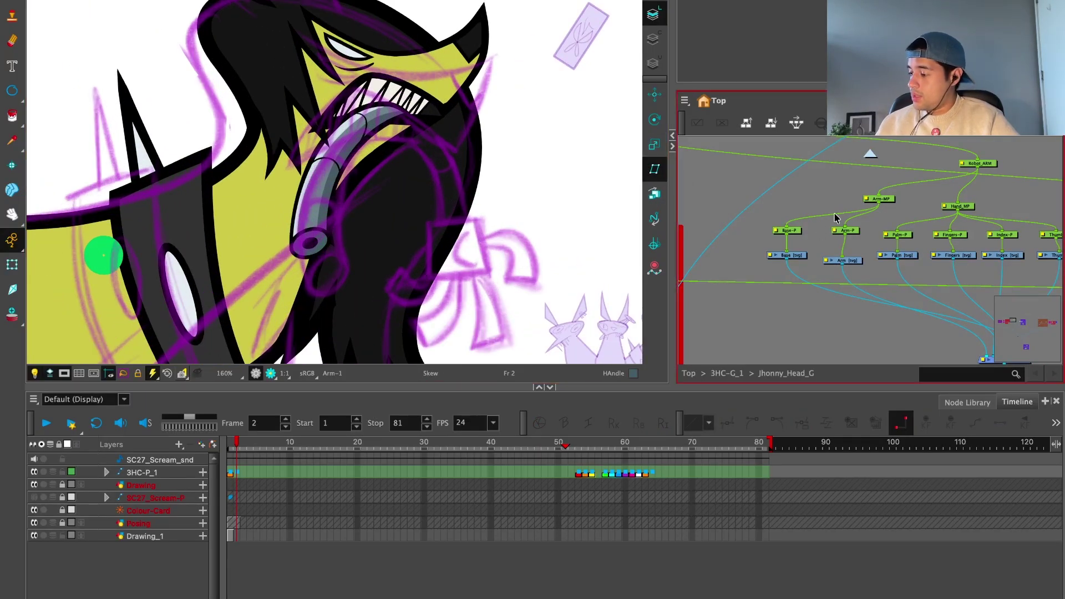
pyautogui.click(878, 198)
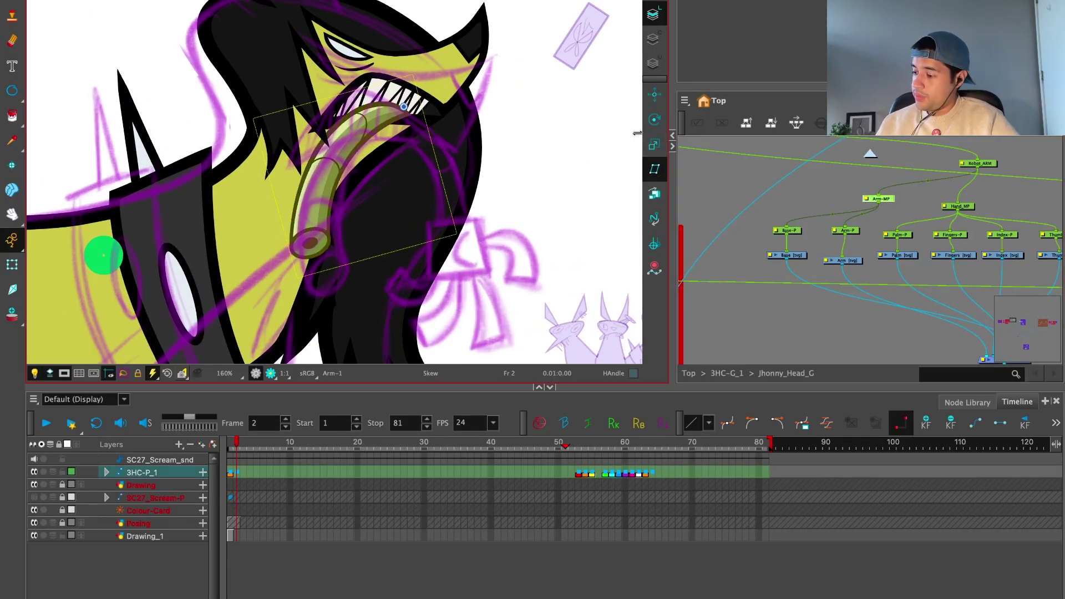
pyautogui.moveTo(395, 257); pyautogui.dragTo(425, 240)
pyautogui.click(16, 266)
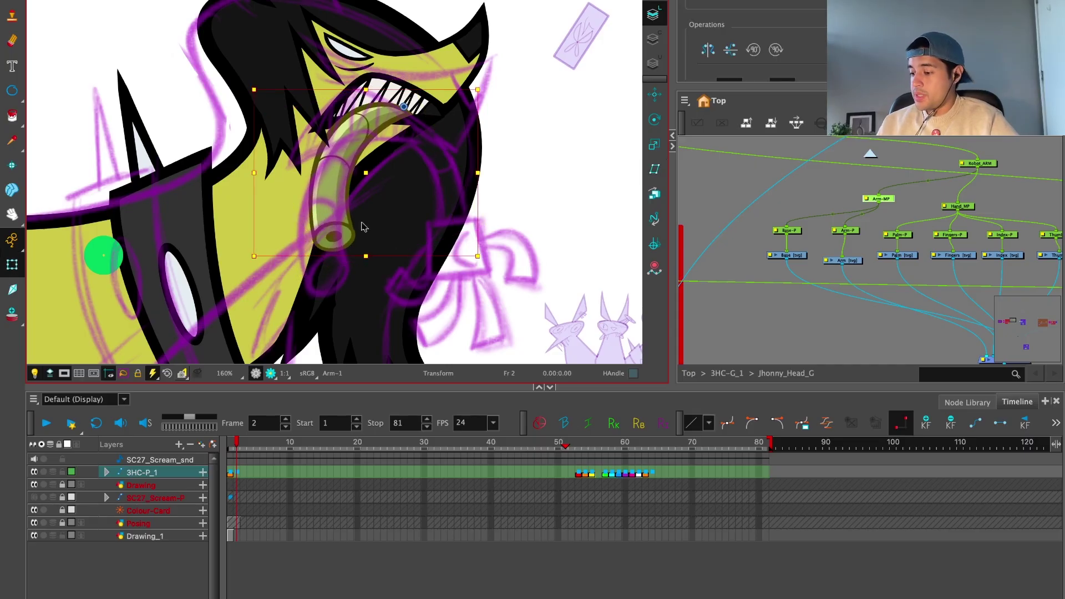
pyautogui.click(748, 186)
# Step: Select the empty Palm drawing under the Hand_MP peg in the node network
pyautogui.scroll(3, 859, 266)
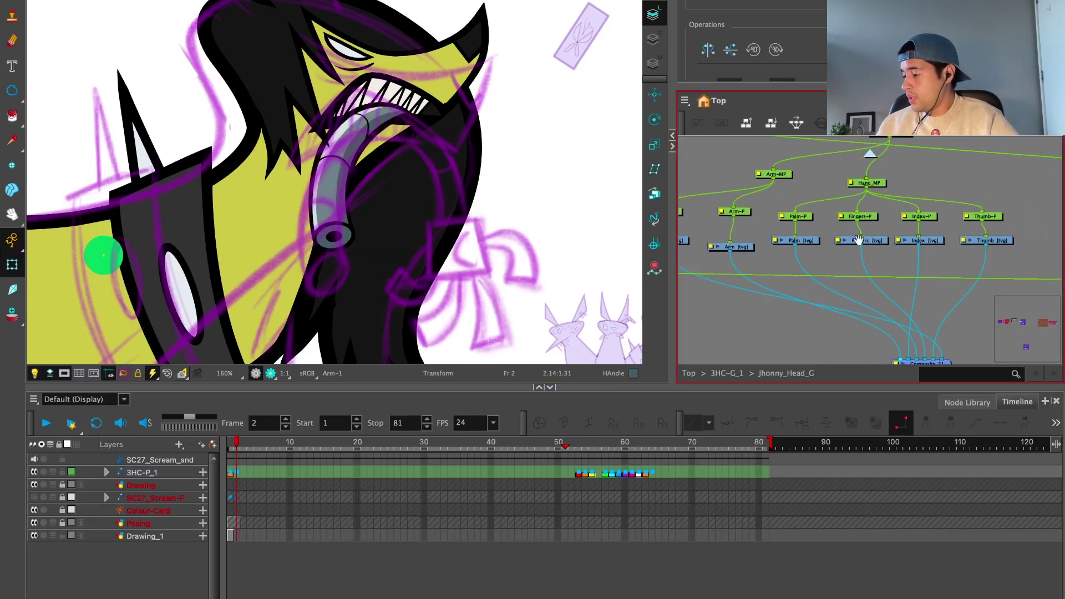
pyautogui.scroll(-2, 831, 269)
pyautogui.scroll(2, 831, 213)
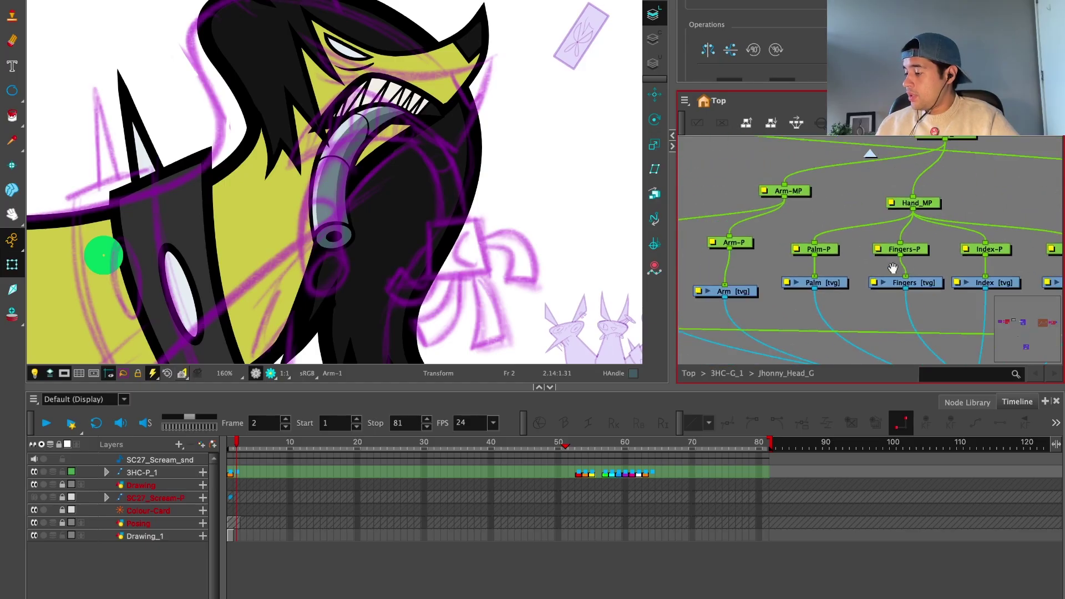
pyautogui.moveTo(831, 213); pyautogui.dragTo(834, 206)
pyautogui.click(715, 291)
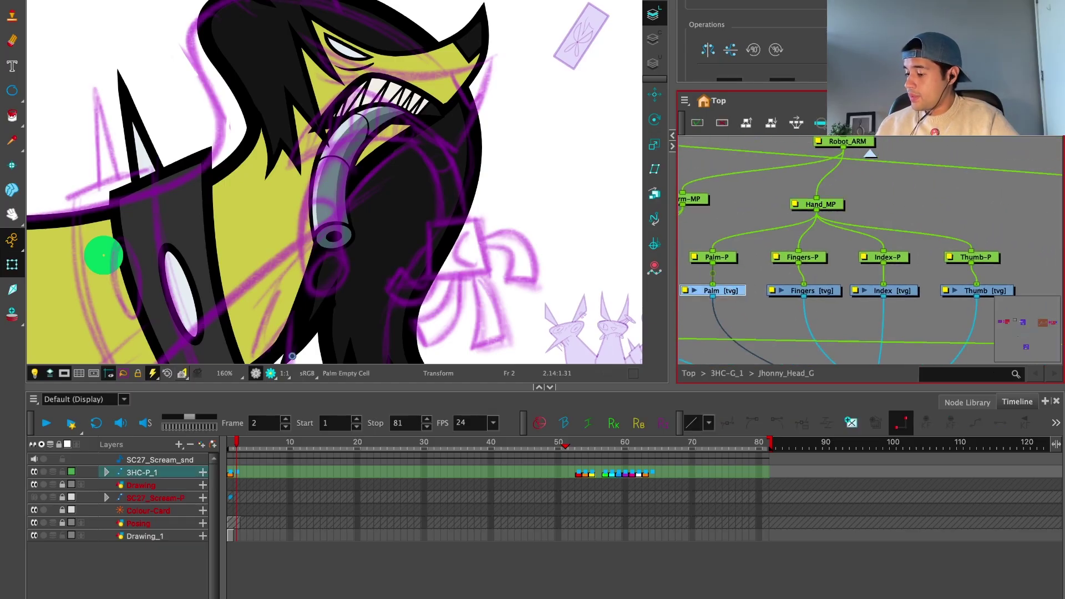
pyautogui.hotkey('alt', 'b')
pyautogui.scroll(6, 555, 288)
pyautogui.moveTo(232, 97); pyautogui.dragTo(582, 24)
pyautogui.hotkey('alt', 's')
pyautogui.hotkey('ctrl', 'z')
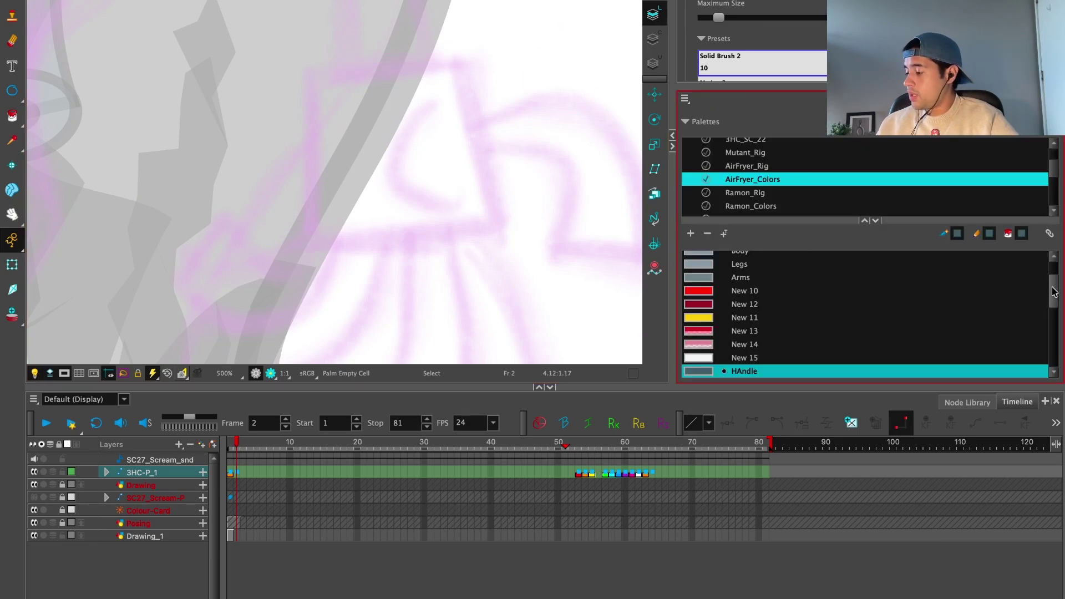
# Step: Choose the LINE colour from the AirFryer_Colors palette and activate the Brush tool for the palm outline
pyautogui.scroll(3, 1053, 293)
pyautogui.moveTo(1057, 285); pyautogui.dragTo(1056, 348)
pyautogui.click(797, 369)
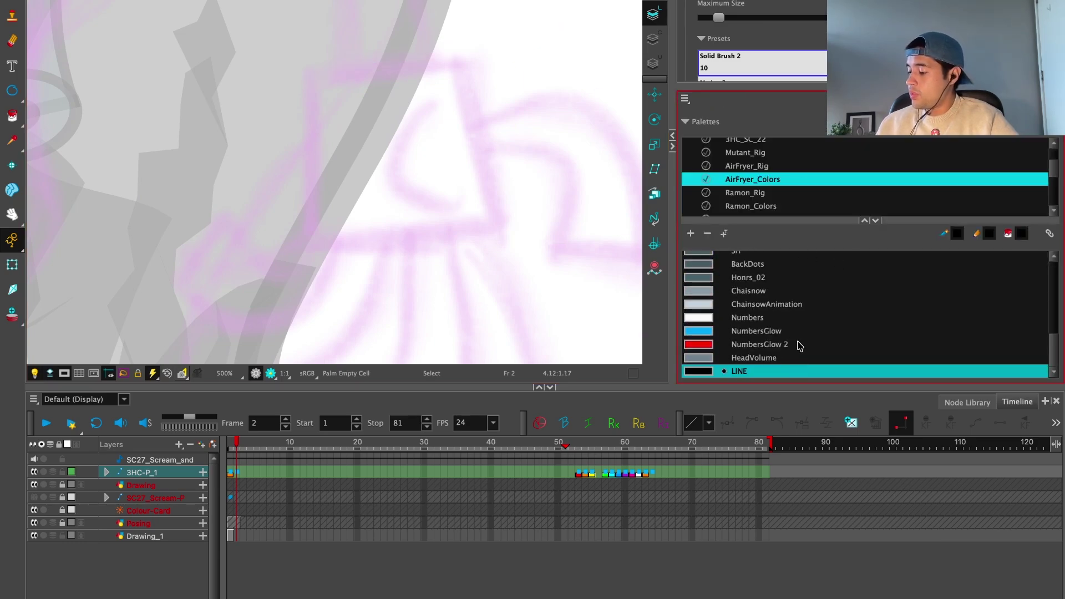
pyautogui.hotkey('alt', 'b')
pyautogui.moveTo(265, 184); pyautogui.dragTo(607, 71)
pyautogui.hotkey('ctrl', 'z')
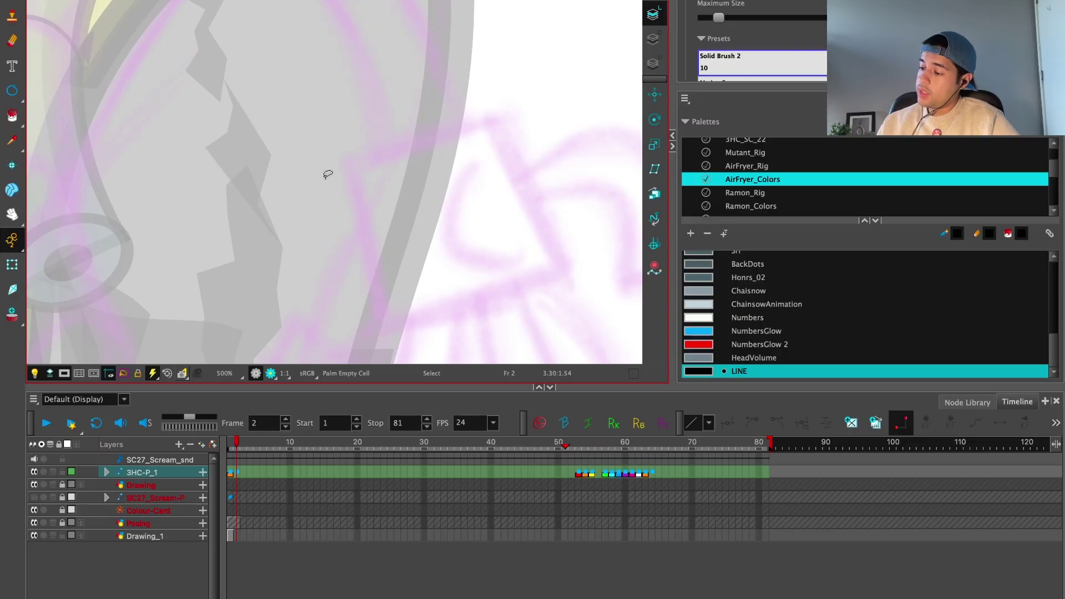
pyautogui.moveTo(255, 207)
pyautogui.mouseDown()
pyautogui.moveTo(606, 48)
pyautogui.moveTo(486, 112)
pyautogui.moveTo(596, 73)
pyautogui.mouseUp()
pyautogui.hotkey('ctrl', 'z')
# Step: Outline the palm over the sketched hand with four long brush strokes that cross at the corners
pyautogui.moveTo(511, 265); pyautogui.dragTo(438, 336)
pyautogui.moveTo(406, 261); pyautogui.dragTo(390, 127)
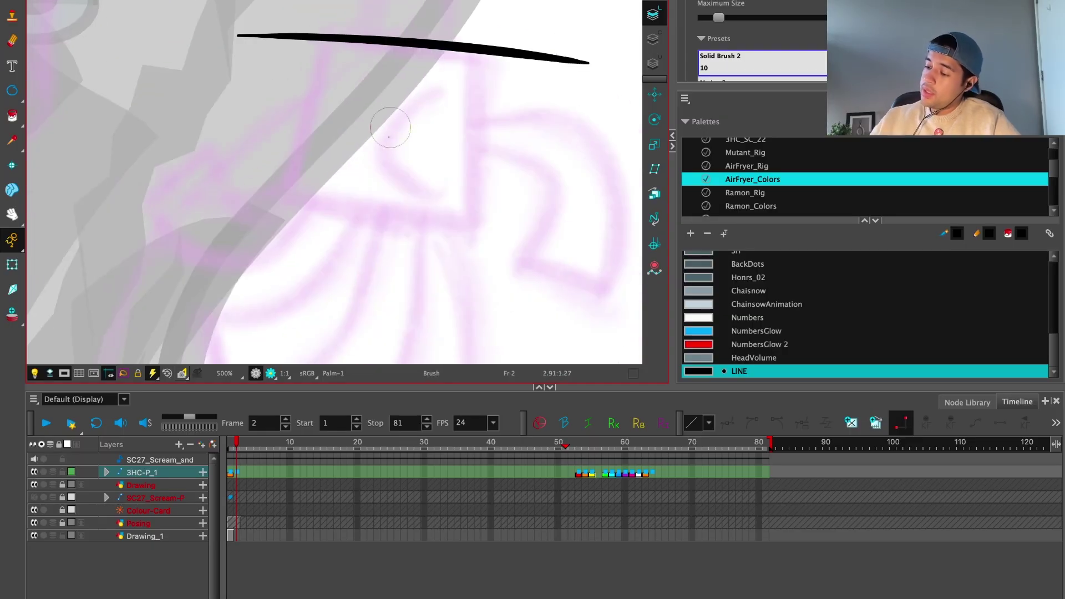
pyautogui.moveTo(183, 200)
pyautogui.mouseDown()
pyautogui.moveTo(434, 212)
pyautogui.moveTo(637, 241)
pyautogui.mouseUp()
pyautogui.moveTo(264, 280); pyautogui.dragTo(349, 1)
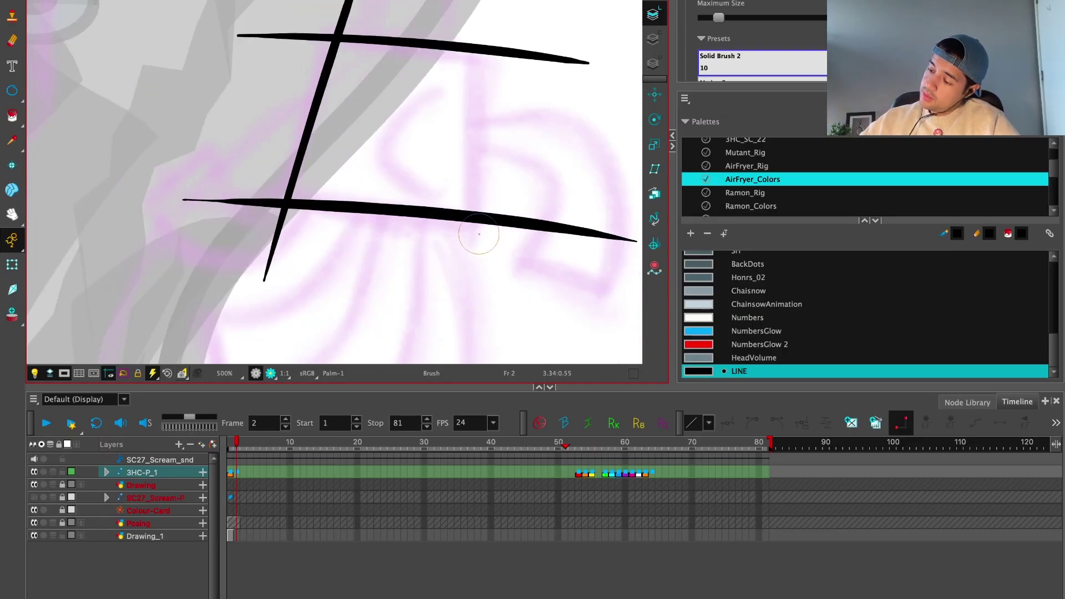
pyautogui.moveTo(492, 276); pyautogui.dragTo(477, 2)
# Step: Cut off the overshooting line ends at the palm's four corners and brush a curved detail line inside it
pyautogui.moveTo(361, 14); pyautogui.dragTo(289, 42)
pyautogui.moveTo(469, 23); pyautogui.dragTo(535, 131)
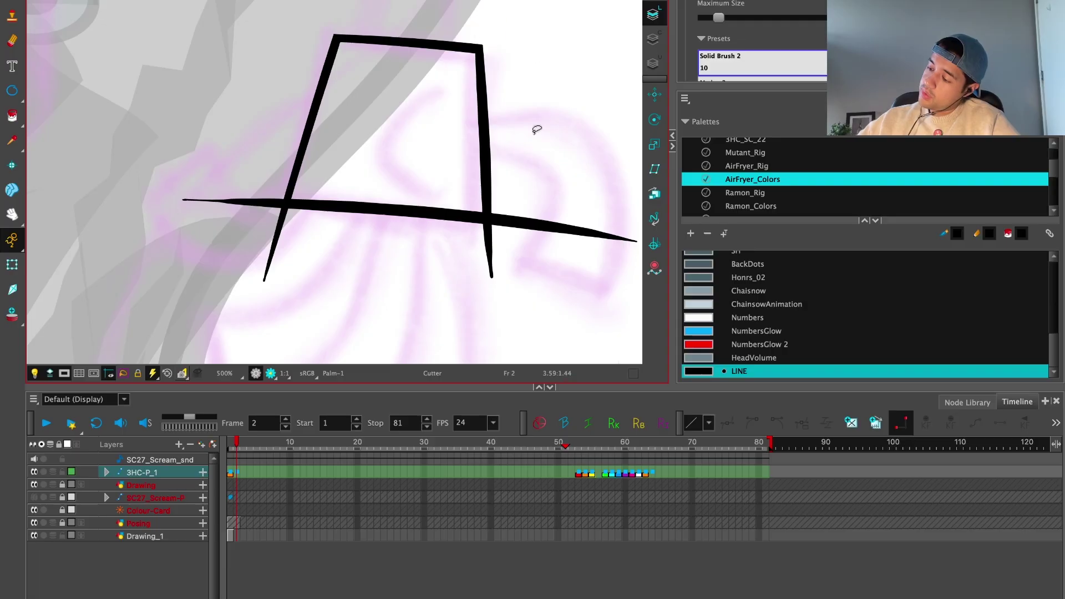
pyautogui.moveTo(474, 238)
pyautogui.mouseDown()
pyautogui.moveTo(537, 256)
pyautogui.moveTo(541, 199)
pyautogui.mouseUp()
pyautogui.moveTo(255, 250)
pyautogui.mouseDown()
pyautogui.moveTo(271, 170)
pyautogui.moveTo(327, 191)
pyautogui.mouseUp()
pyautogui.hotkey('alt', 'b')
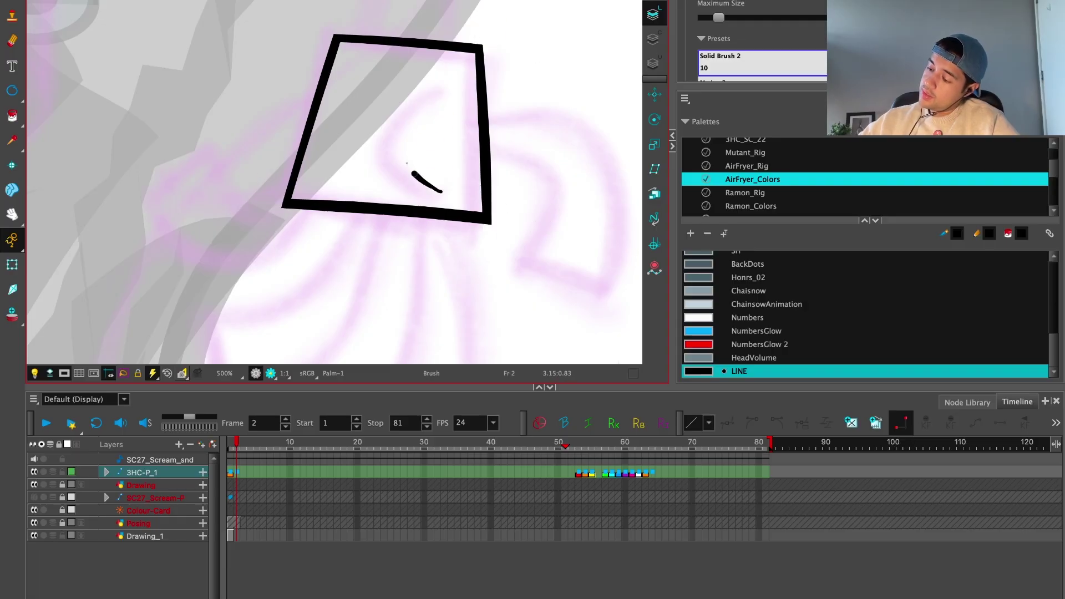
pyautogui.moveTo(407, 164); pyautogui.dragTo(443, 86)
# Step: Draw the curled finger on the palm's right side with a flat tip, and trim its overshooting line ends
pyautogui.moveTo(537, 185)
pyautogui.mouseDown()
pyautogui.moveTo(527, 67)
pyautogui.moveTo(527, 260)
pyautogui.moveTo(473, 131)
pyautogui.moveTo(520, 185)
pyautogui.mouseUp()
pyautogui.scroll(1, 473, 131)
pyautogui.scroll(1, 473, 131)
pyautogui.moveTo(455, 239); pyautogui.dragTo(633, 161)
pyautogui.moveTo(430, 261); pyautogui.dragTo(413, 0)
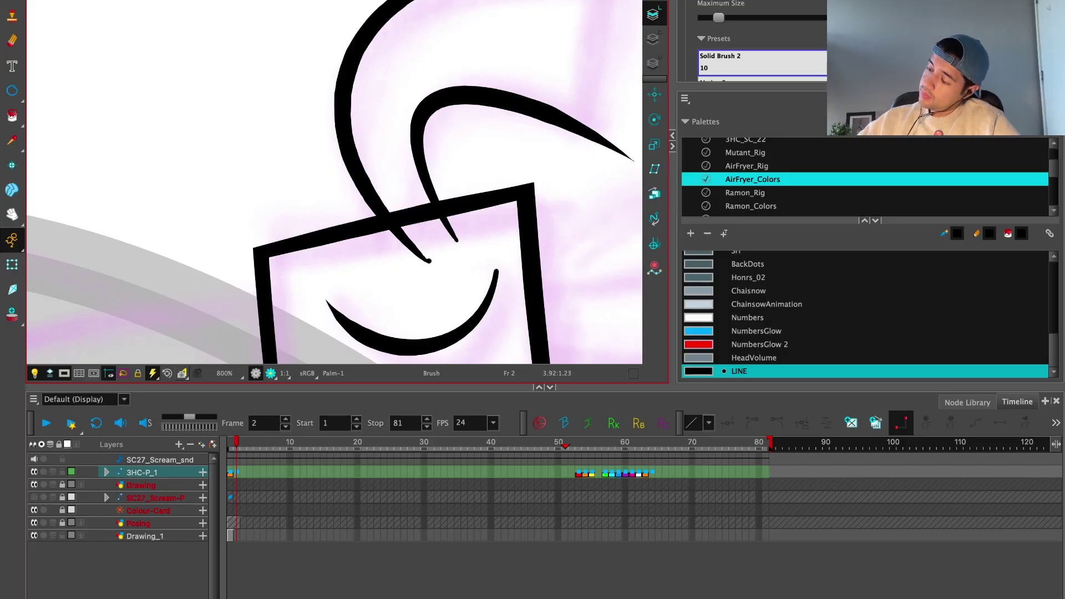
pyautogui.moveTo(563, 158); pyautogui.dragTo(447, 209)
pyautogui.moveTo(462, 229)
pyautogui.mouseDown()
pyautogui.moveTo(493, 17)
pyautogui.moveTo(524, 39)
pyautogui.moveTo(521, 222)
pyautogui.mouseUp()
pyautogui.hotkey('alt', 't')
pyautogui.moveTo(521, 222); pyautogui.dragTo(511, 135)
pyautogui.moveTo(337, 276); pyautogui.dragTo(332, 280)
pyautogui.scroll(-4, 547, 215)
# Step: Draw the right-hand downward finger from the palm's lower edge with a closed tip, and trim its excess line ends
pyautogui.hotkey('alt', 'b')
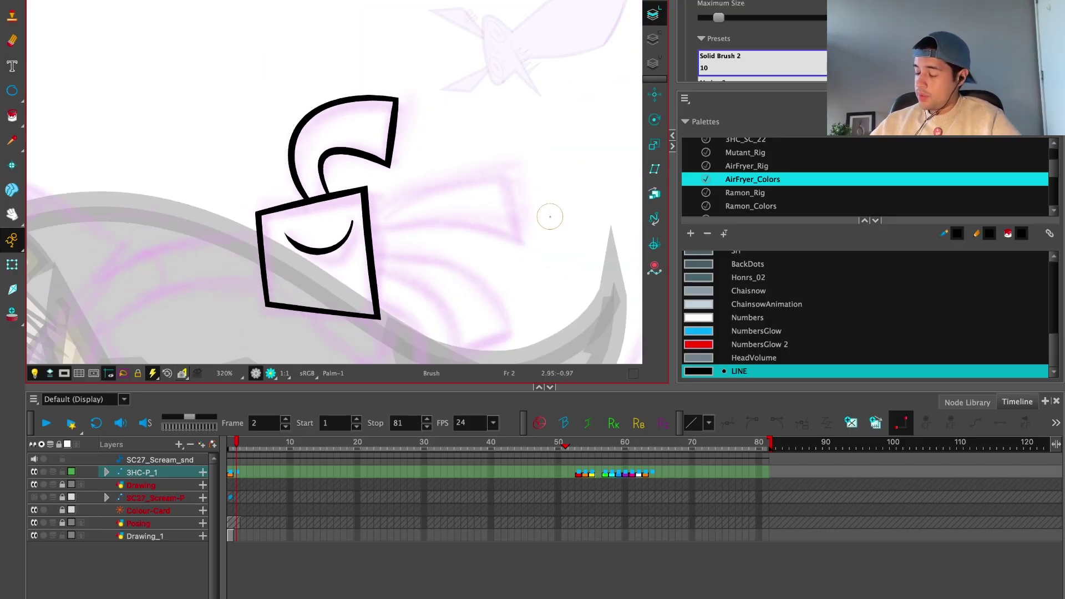
pyautogui.moveTo(546, 214)
pyautogui.mouseDown()
pyautogui.moveTo(499, 24)
pyautogui.moveTo(474, 195)
pyautogui.mouseUp()
pyautogui.scroll(2, 474, 195)
pyautogui.moveTo(370, 297); pyautogui.dragTo(483, 2)
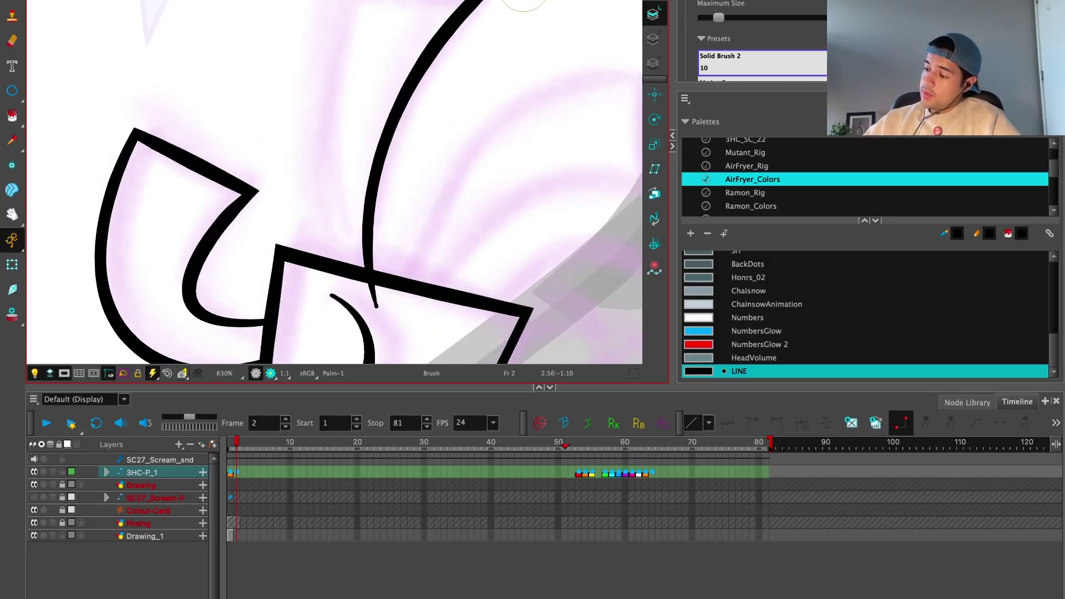
pyautogui.scroll(2, 522, 8)
pyautogui.moveTo(383, 355)
pyautogui.mouseDown()
pyautogui.moveTo(363, 32)
pyautogui.moveTo(527, 235)
pyautogui.moveTo(248, 95)
pyautogui.mouseUp()
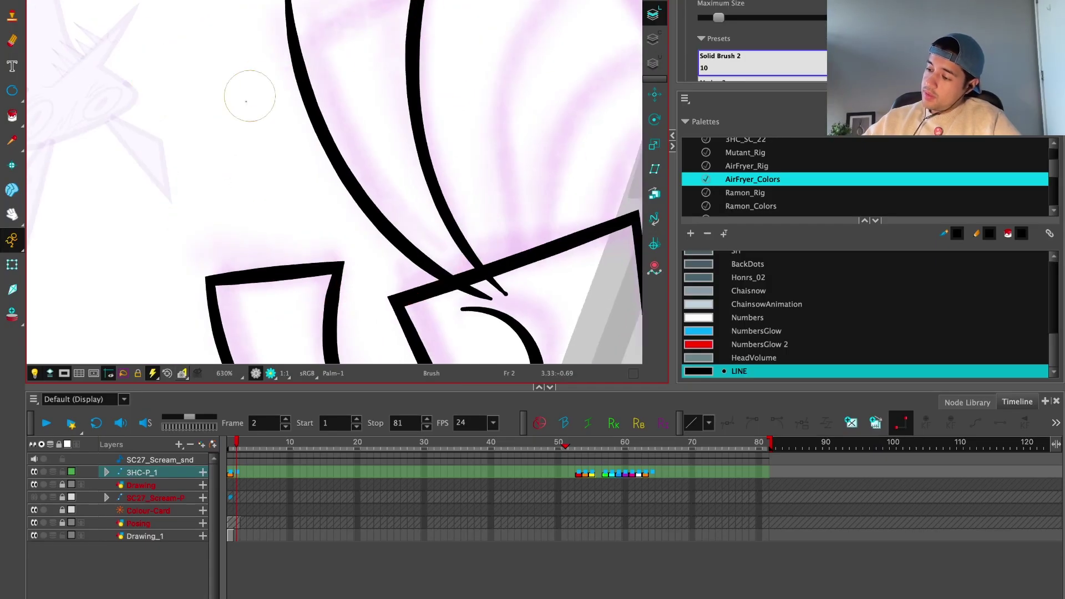
pyautogui.hotkey('alt', 't')
pyautogui.moveTo(278, 30); pyautogui.dragTo(306, 23)
pyautogui.moveTo(250, 71); pyautogui.dragTo(279, 94)
pyautogui.hotkey('alt', 'b')
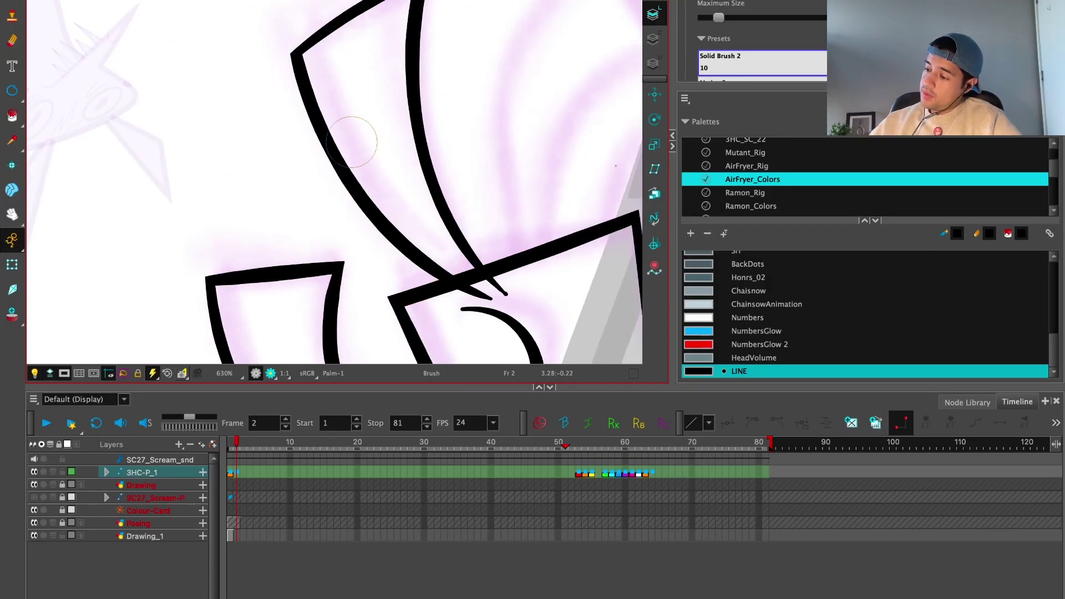
pyautogui.scroll(-1, 499, 247)
pyautogui.moveTo(357, 139)
pyautogui.mouseDown()
pyautogui.moveTo(499, 248)
pyautogui.moveTo(543, 301)
pyautogui.mouseUp()
pyautogui.hotkey('alt', 't')
pyautogui.moveTo(322, 86)
pyautogui.mouseDown()
pyautogui.moveTo(154, 69)
pyautogui.moveTo(166, 166)
pyautogui.mouseUp()
# Step: Draw the second downward finger beside the first, redoing its curved side, and trim its overshooting line ends
pyautogui.scroll(1, 388, 249)
pyautogui.moveTo(422, 327)
pyautogui.mouseDown()
pyautogui.moveTo(379, 160)
pyautogui.moveTo(472, 26)
pyautogui.mouseUp()
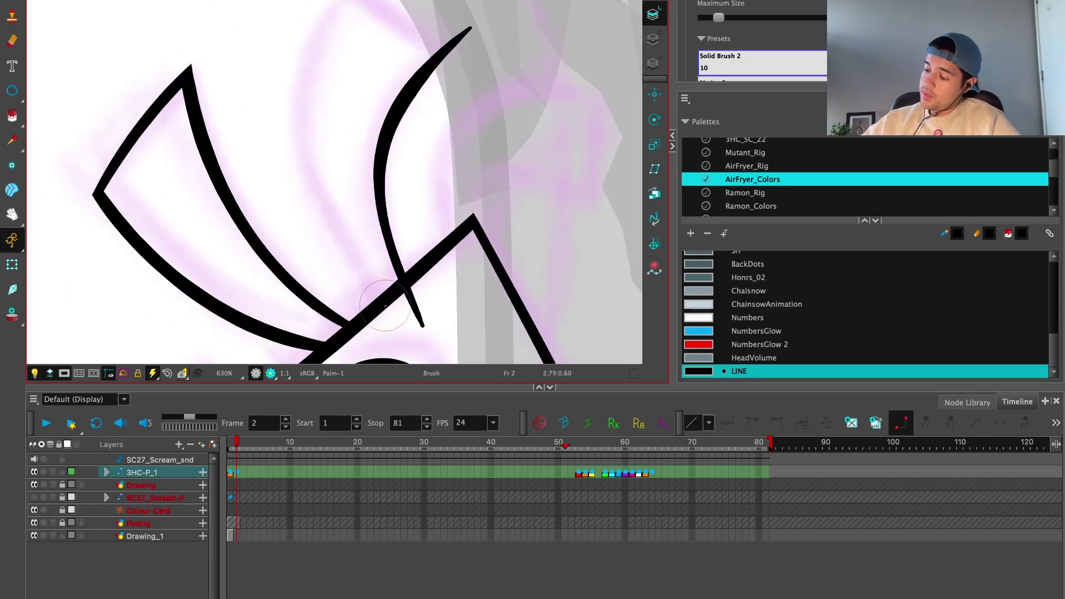
pyautogui.moveTo(383, 297); pyautogui.dragTo(288, 3)
pyautogui.hotkey('ctrl', 'z')
pyautogui.moveTo(414, 326)
pyautogui.mouseDown()
pyautogui.moveTo(334, 238)
pyautogui.moveTo(333, 0)
pyautogui.moveTo(466, 89)
pyautogui.moveTo(471, 22)
pyautogui.mouseUp()
pyautogui.hotkey('alt', 't')
pyautogui.moveTo(438, 94)
pyautogui.mouseDown()
pyautogui.moveTo(472, 61)
pyautogui.moveTo(463, 202)
pyautogui.moveTo(571, 64)
pyautogui.moveTo(412, 164)
pyautogui.moveTo(439, 219)
pyautogui.moveTo(524, 71)
pyautogui.mouseUp()
# Step: Draw the remaining curled finger at the palm's lower-left corner and trim its line ends against the palm
pyautogui.hotkey('alt', 'b')
pyautogui.moveTo(414, 183)
pyautogui.mouseDown()
pyautogui.moveTo(430, 233)
pyautogui.moveTo(411, 0)
pyautogui.moveTo(499, 133)
pyautogui.mouseUp()
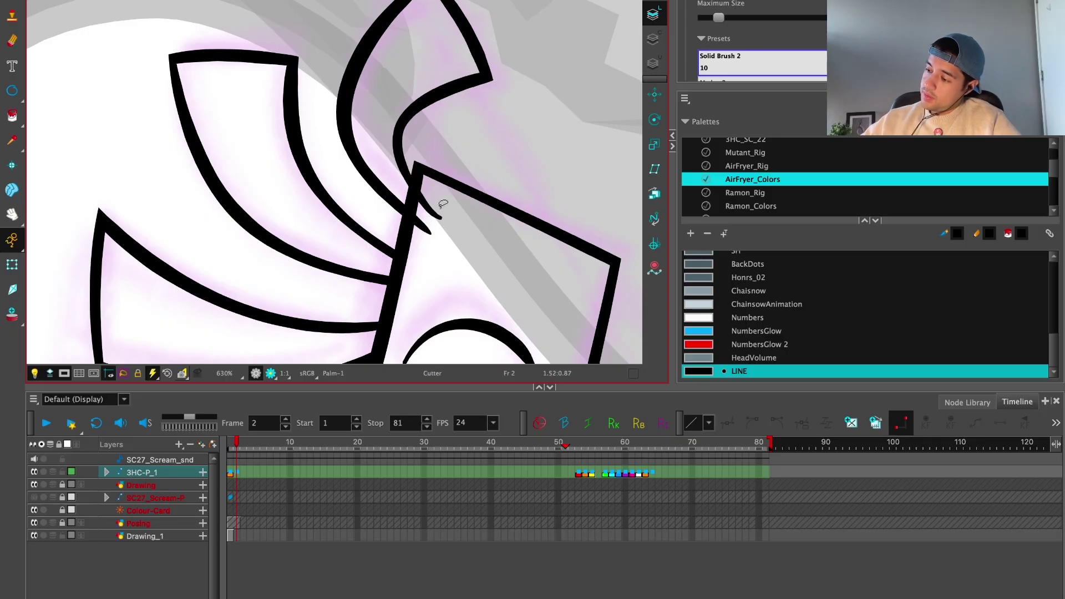
pyautogui.scroll(-6, 436, 228)
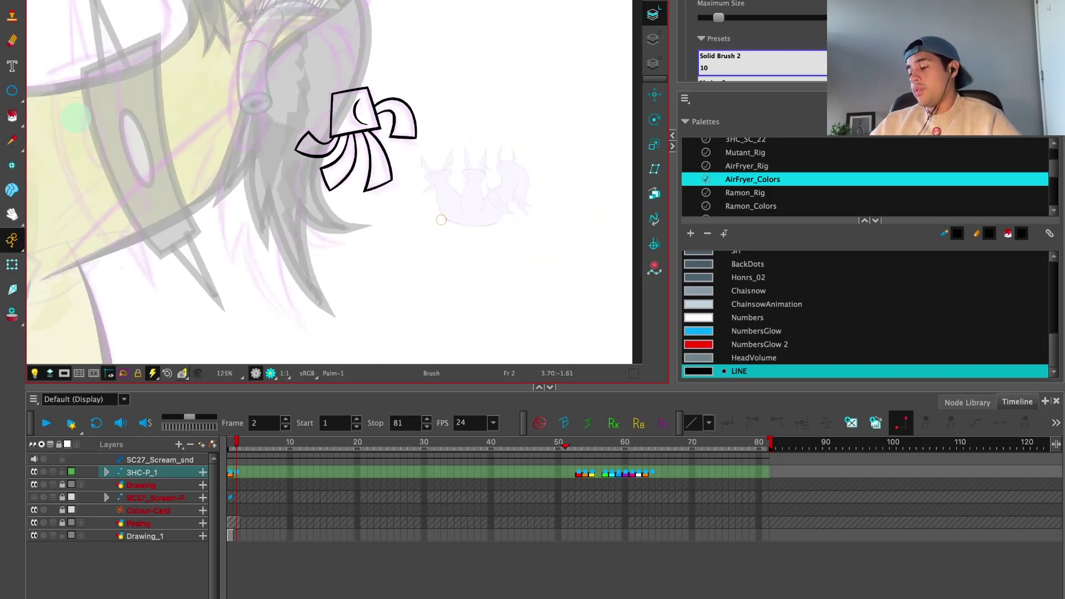
# Step: Switch to the colour art layer and create invisible fill strokes there from the hand's line art
pyautogui.scroll(1, 436, 229)
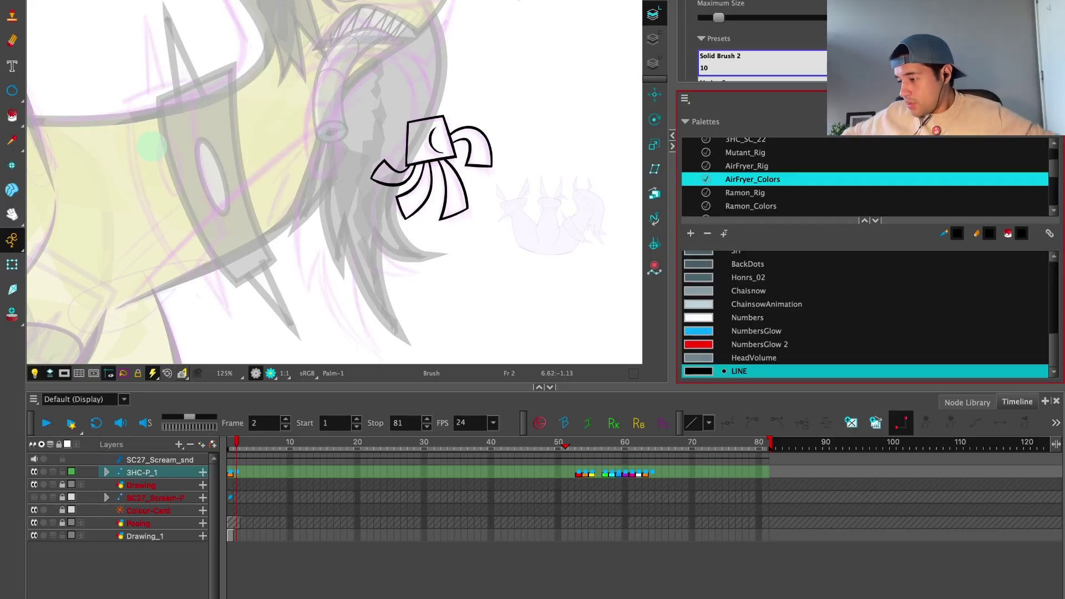
pyautogui.click(652, 38)
pyautogui.press('k')
pyautogui.press('2')
pyautogui.press('2')
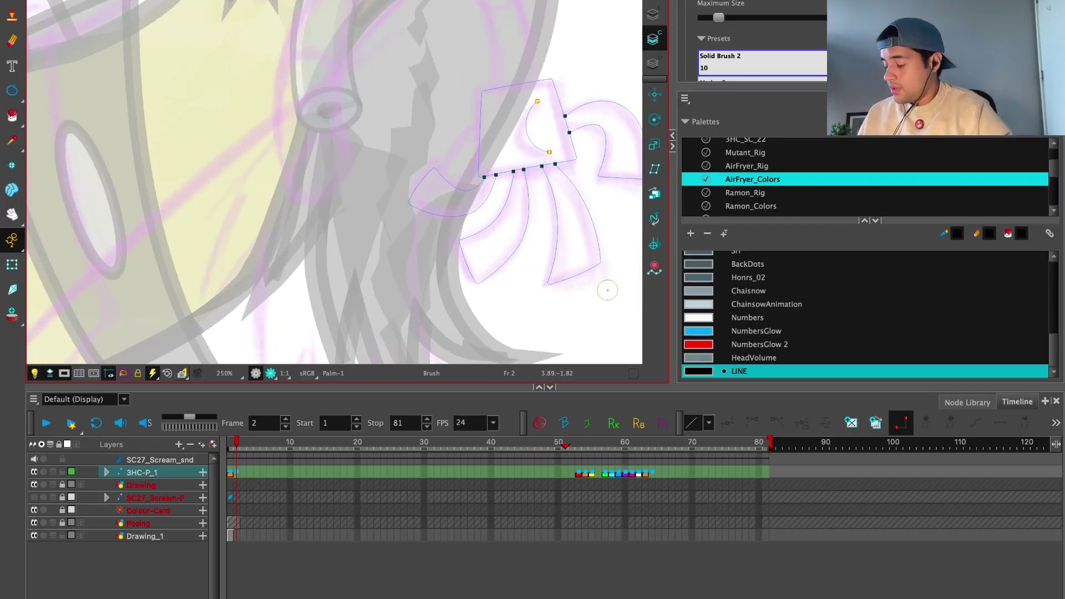
pyautogui.moveTo(606, 288); pyautogui.dragTo(479, 265)
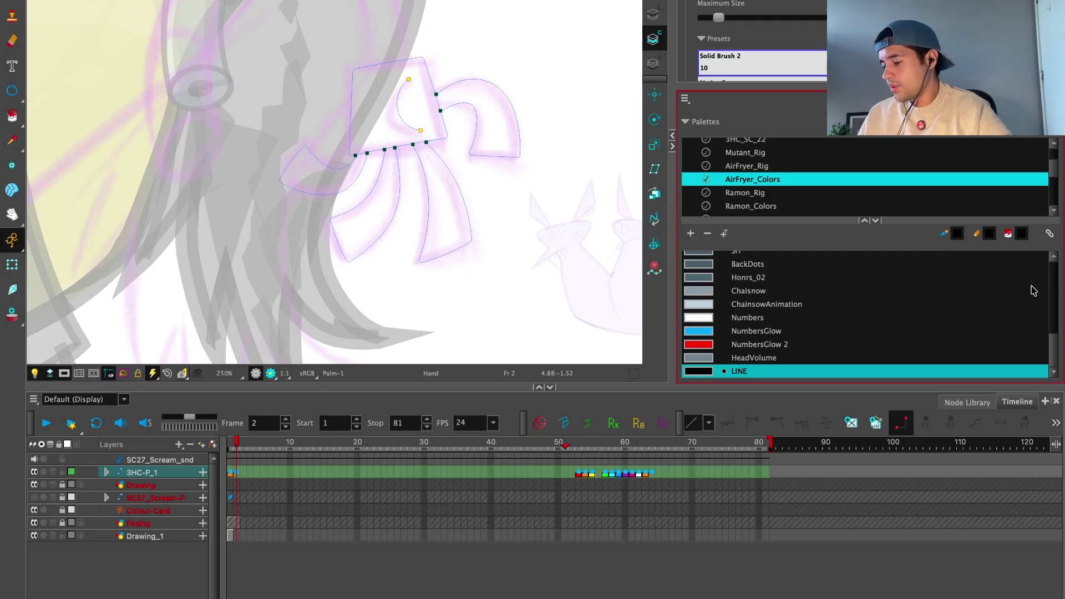
# Step: Fill all four of the hand's finger shapes with the Fingers colour from the AirFryer_Colors palette
pyautogui.moveTo(1053, 341); pyautogui.dragTo(1052, 319)
pyautogui.click(821, 284)
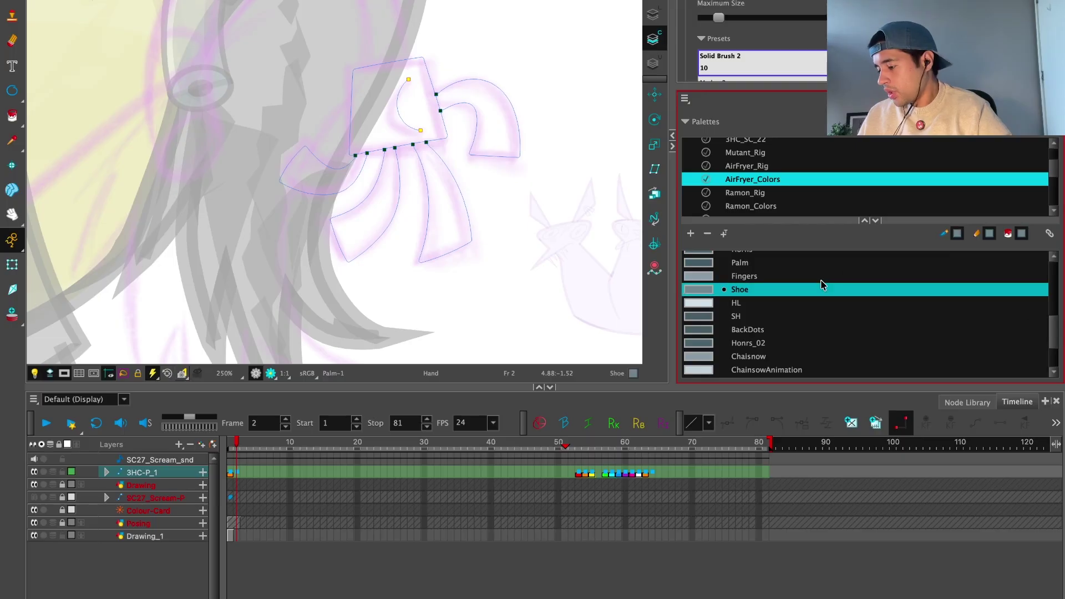
pyautogui.click(834, 276)
pyautogui.hotkey('alt', 'i')
pyautogui.click(314, 172)
pyautogui.click(363, 216)
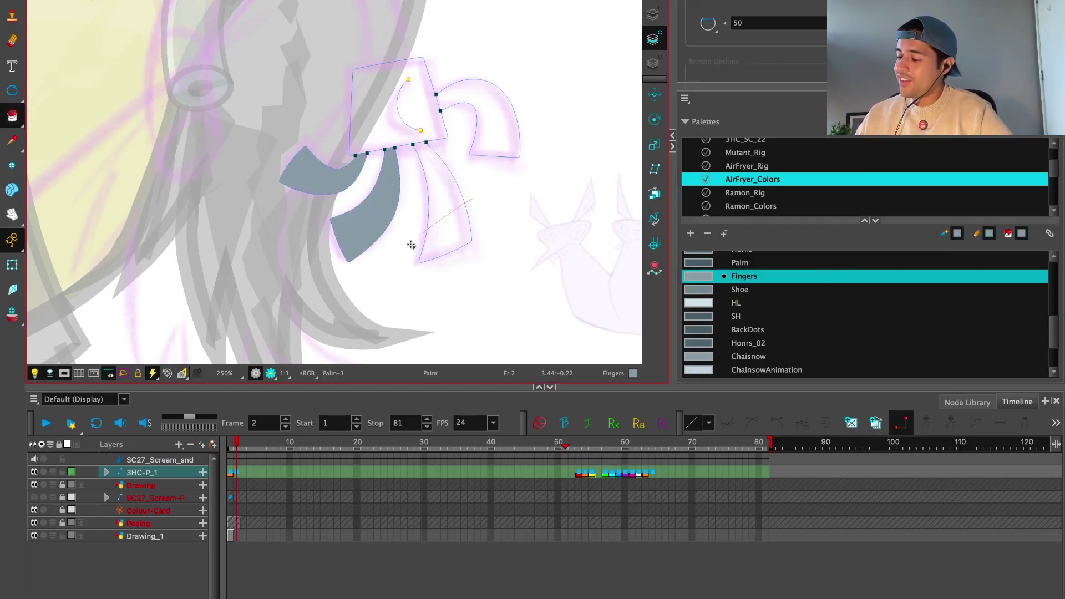
pyautogui.click(444, 221)
pyautogui.click(494, 122)
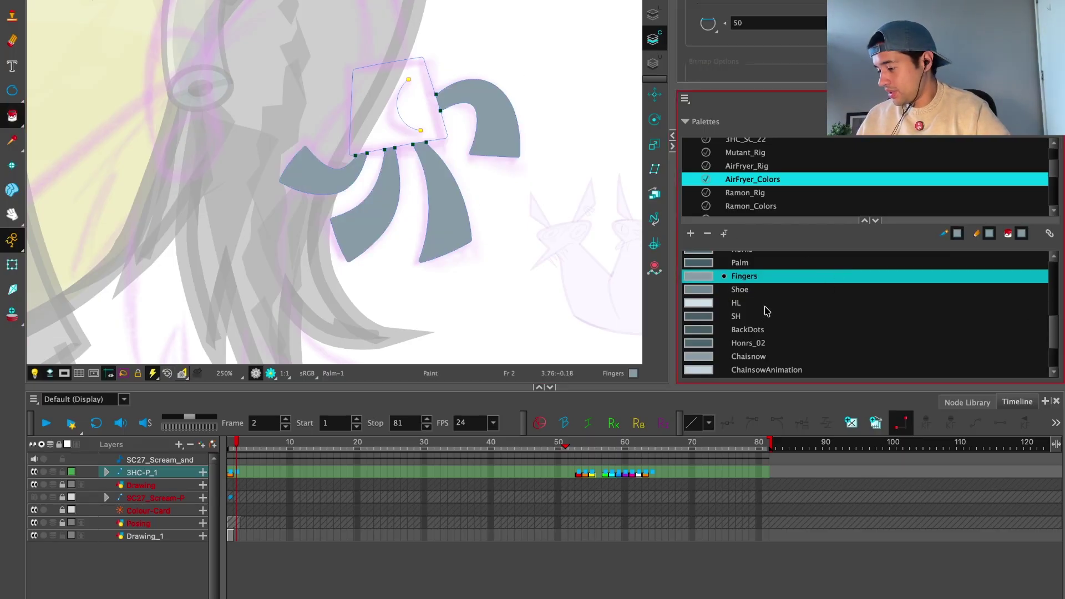
# Step: Fill the hand's palm with the Palm colour
pyautogui.click(774, 262)
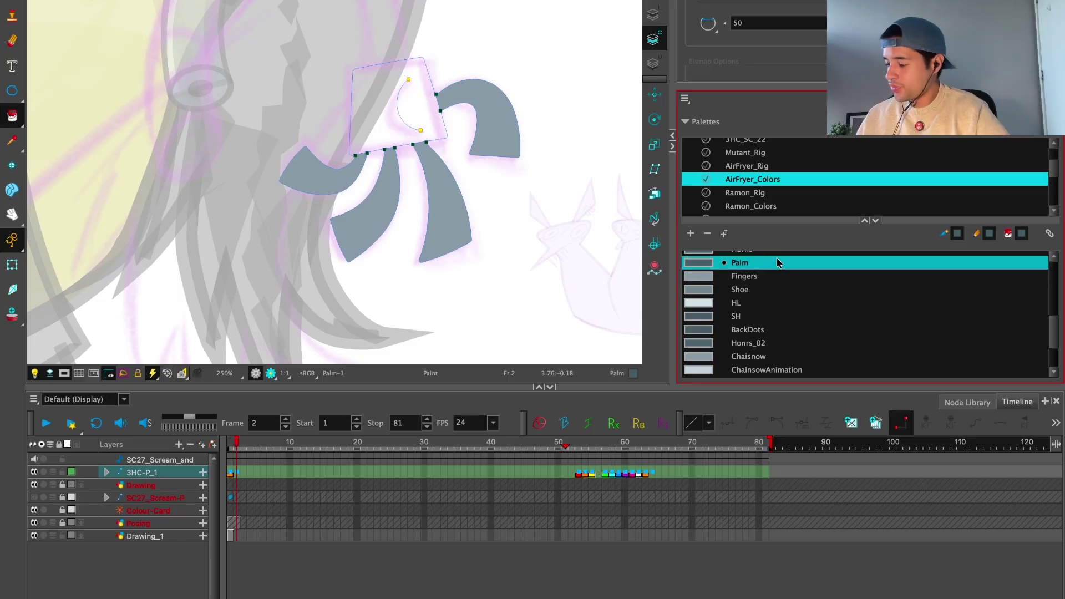
pyautogui.click(388, 111)
pyautogui.hotkey('alt', 's')
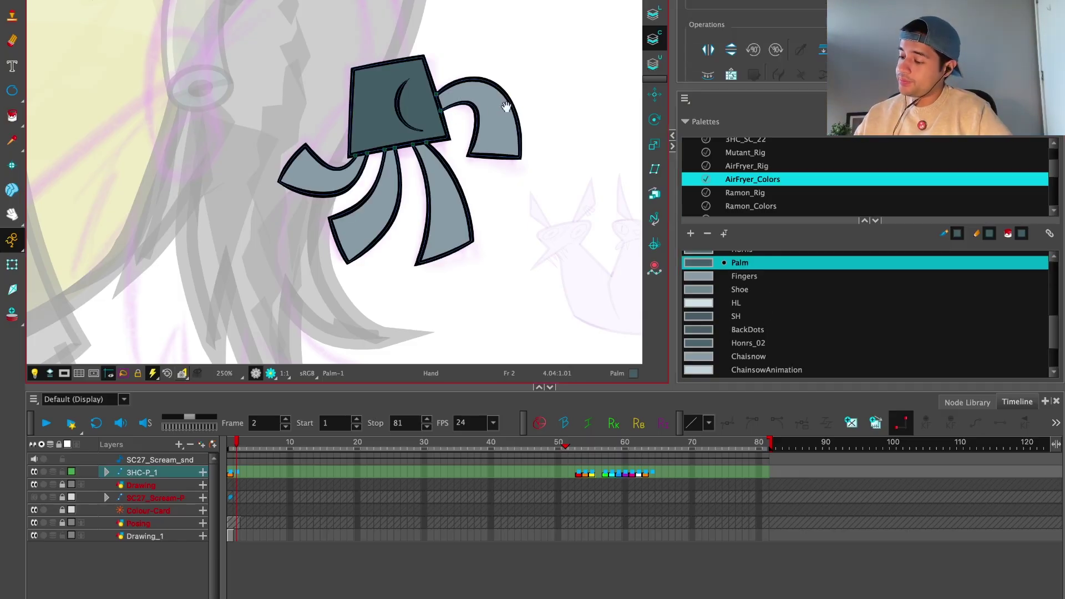
# Step: Return to frame 2 and cut the curled thumb beside the palm out of the Palm drawing
pyautogui.hotkey('shift', 'Return')
pyautogui.scroll(2, 559, 172)
pyautogui.hotkey('shift', 'Return')
pyautogui.moveTo(246, 449); pyautogui.dragTo(240, 443)
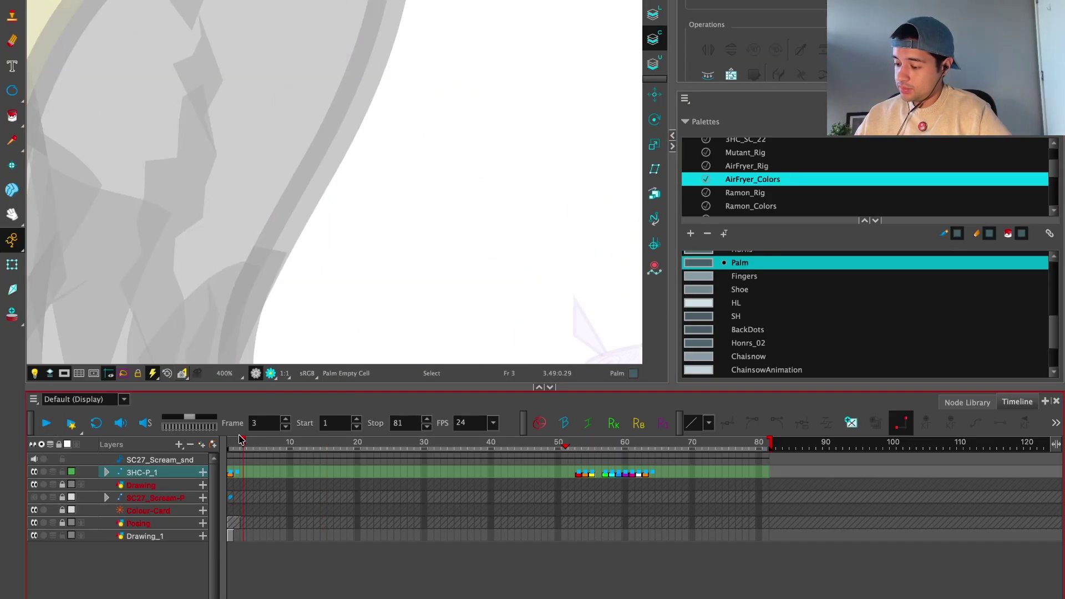
pyautogui.press('1')
pyautogui.click(235, 444)
pyautogui.moveTo(591, 192); pyautogui.dragTo(510, 249)
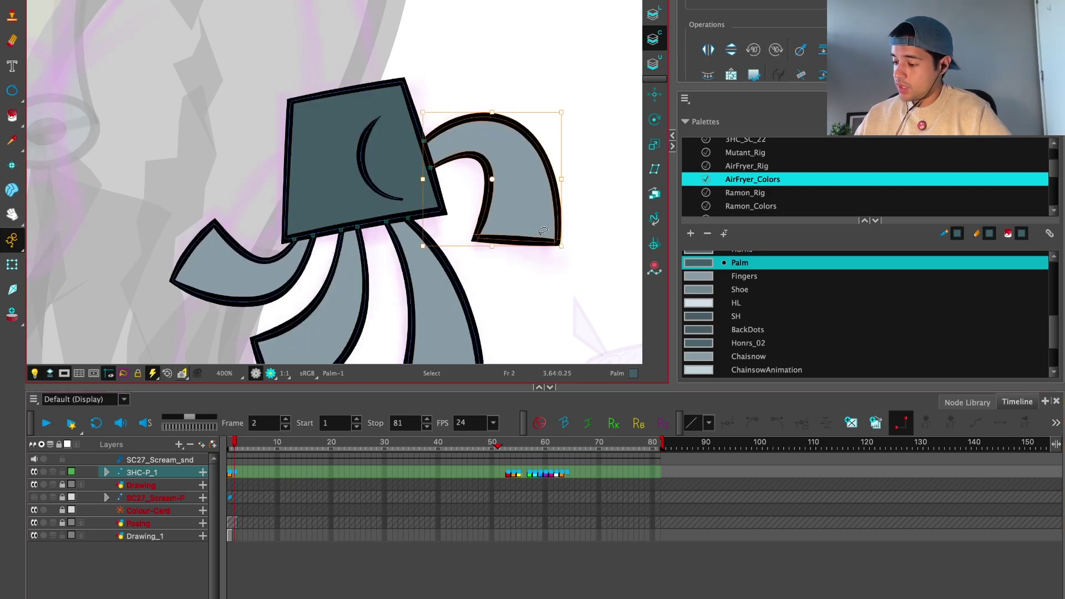
pyautogui.press('Delete')
pyautogui.hotkey('ctrl', 'z')
pyautogui.moveTo(610, 255)
pyautogui.mouseDown()
pyautogui.moveTo(510, 39)
pyautogui.moveTo(582, 262)
pyautogui.mouseUp()
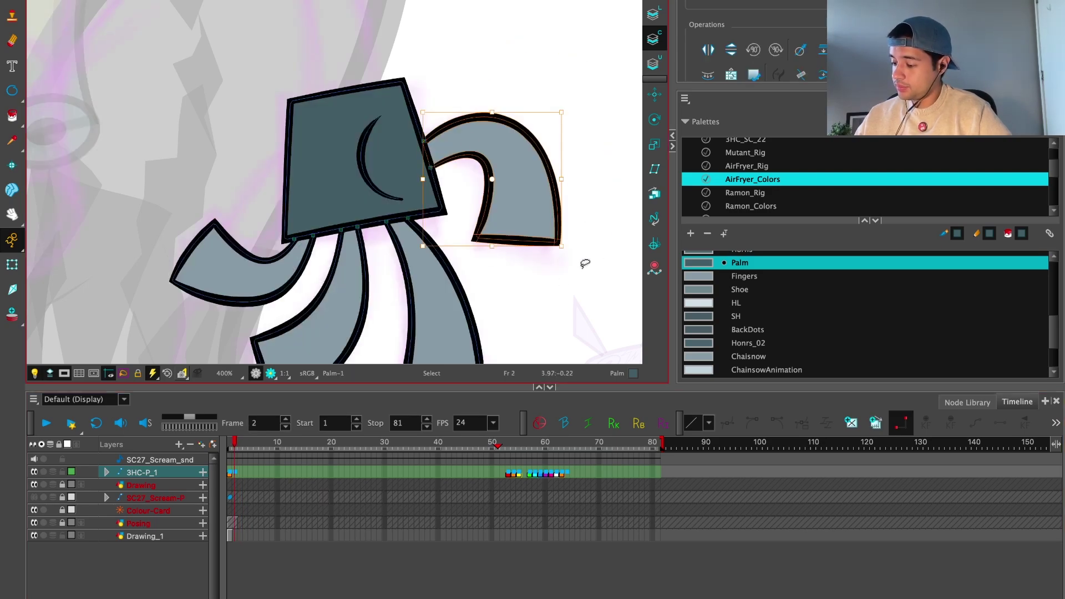
pyautogui.press('Delete')
# Step: Paste the thumb into the Thumb drawing and widen it so its base tucks under the palm
pyautogui.click(782, 127)
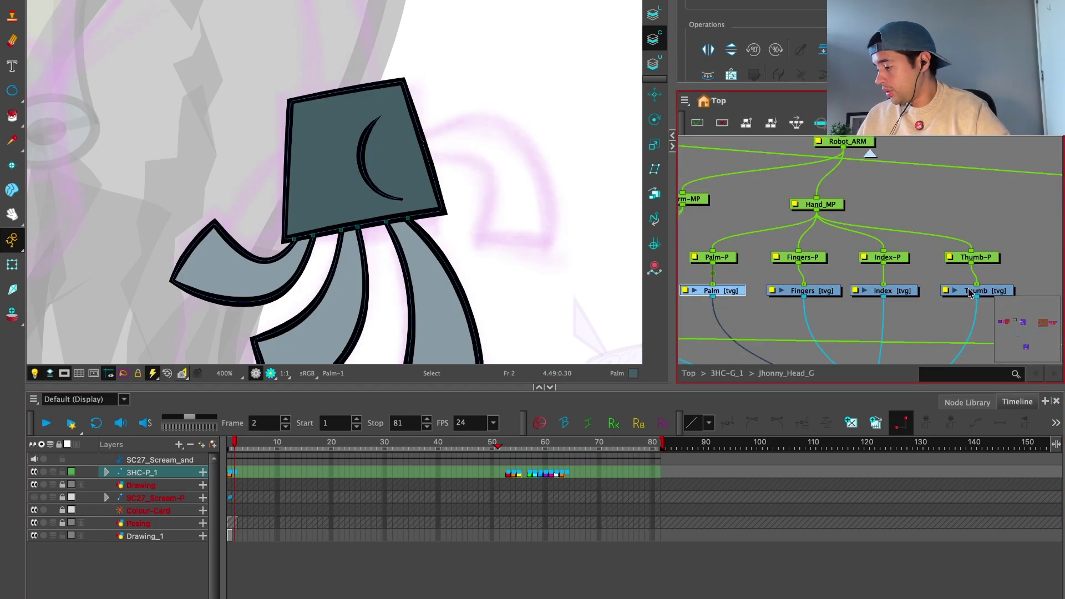
pyautogui.doubleClick(969, 293)
pyautogui.click(399, 12)
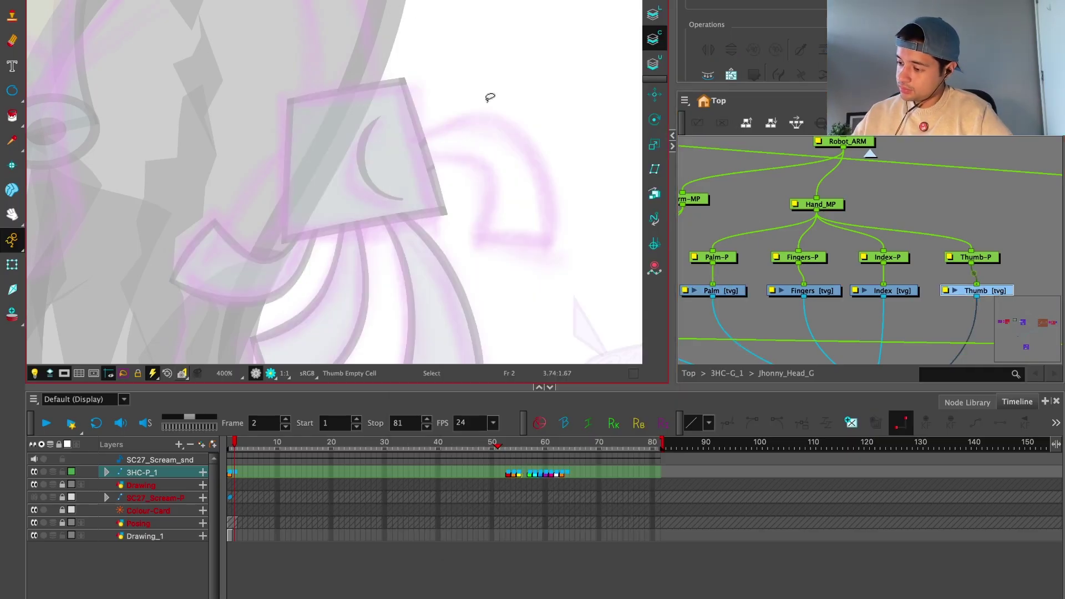
pyautogui.hotkey('ctrl', 'v')
pyautogui.moveTo(562, 184); pyautogui.dragTo(566, 174)
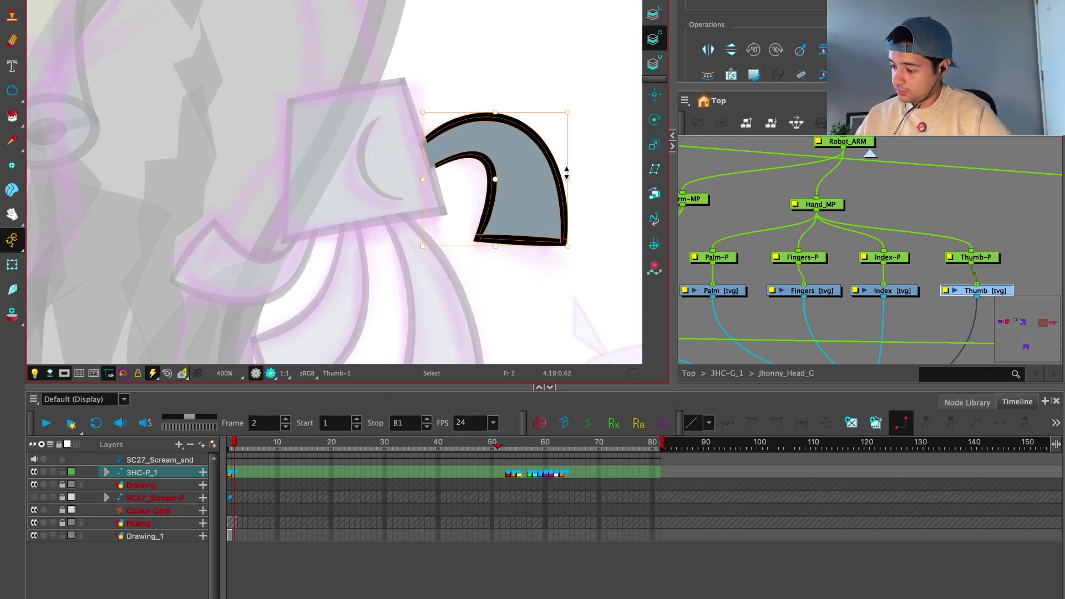
pyautogui.moveTo(425, 175); pyautogui.dragTo(413, 175)
pyautogui.click(627, 137)
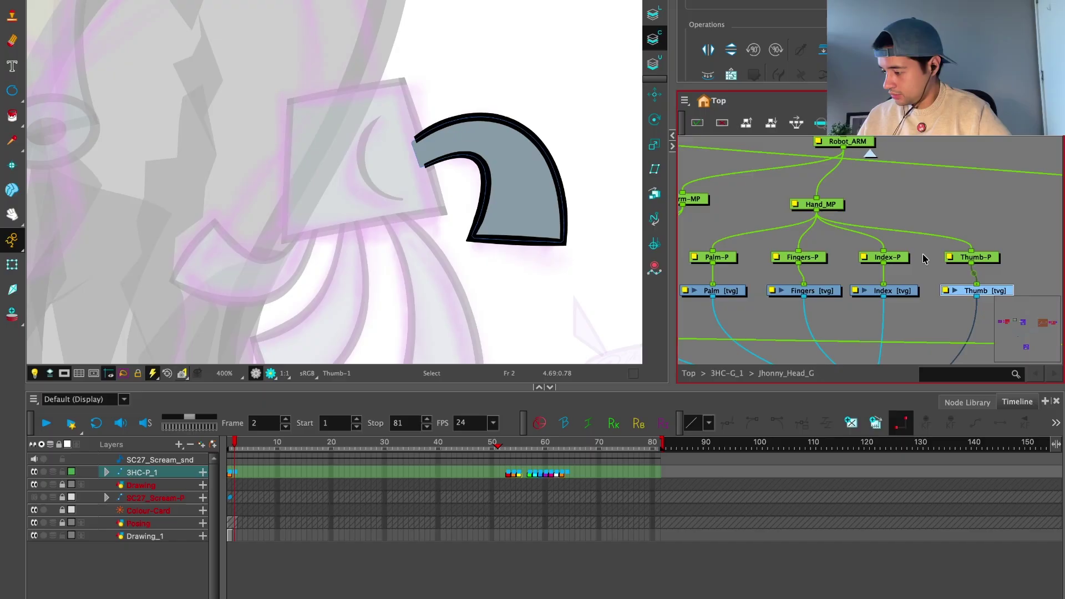
# Step: Cut the downward finger nearest the thumb out of the Palm drawing
pyautogui.scroll(-5, 858, 245)
pyautogui.scroll(-2, 873, 250)
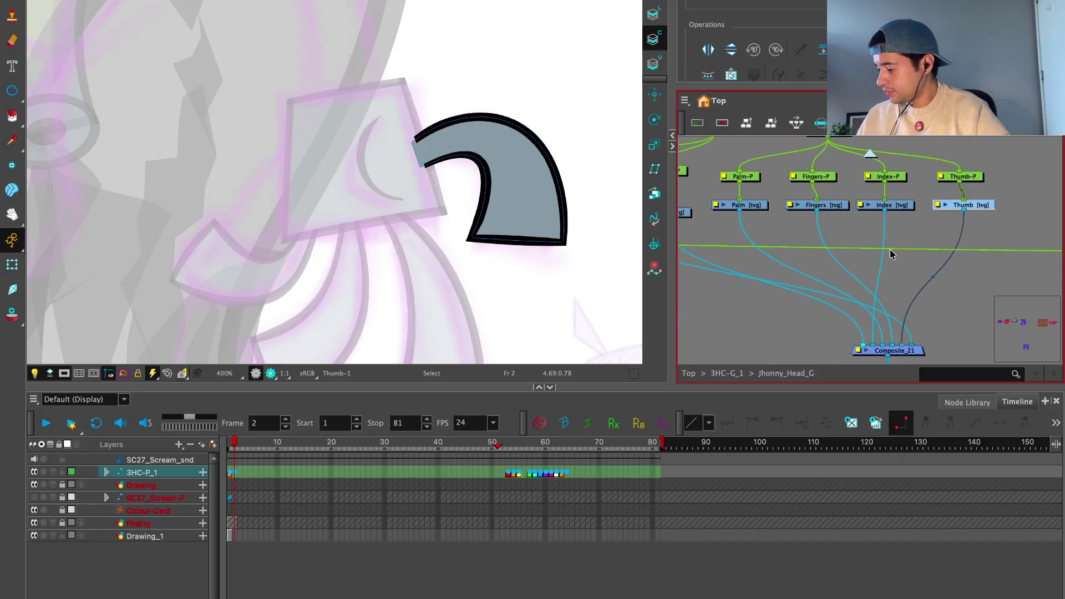
pyautogui.scroll(5, 884, 279)
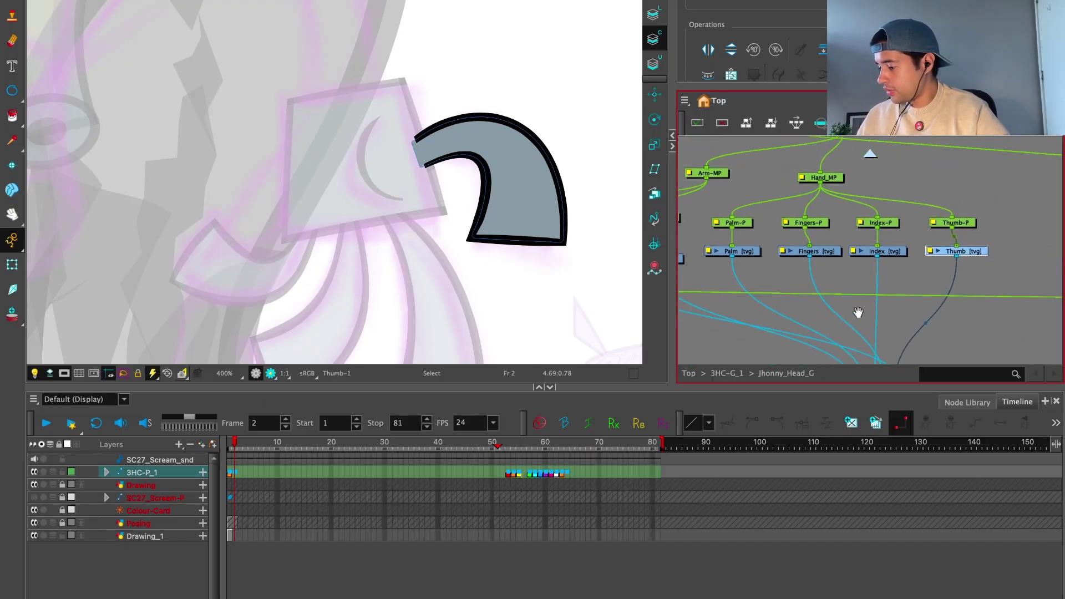
pyautogui.click(866, 249)
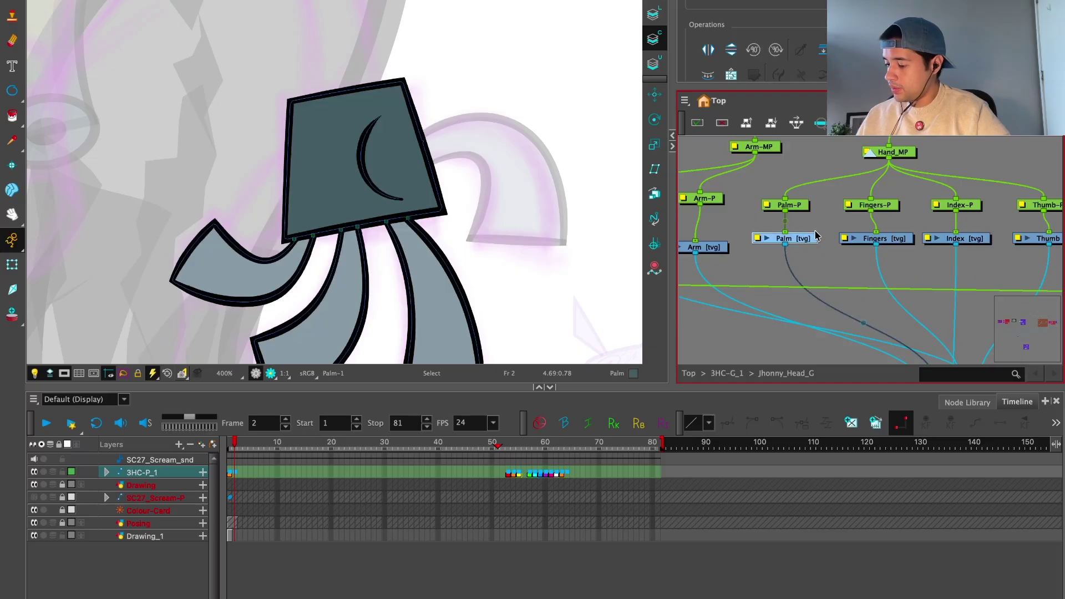
pyautogui.scroll(-2, 506, 167)
pyautogui.click(383, 244)
pyautogui.press('Delete')
# Step: Paste the finger into the Index drawing, then move it up and stretch it so its base overlaps the palm
pyautogui.click(787, 282)
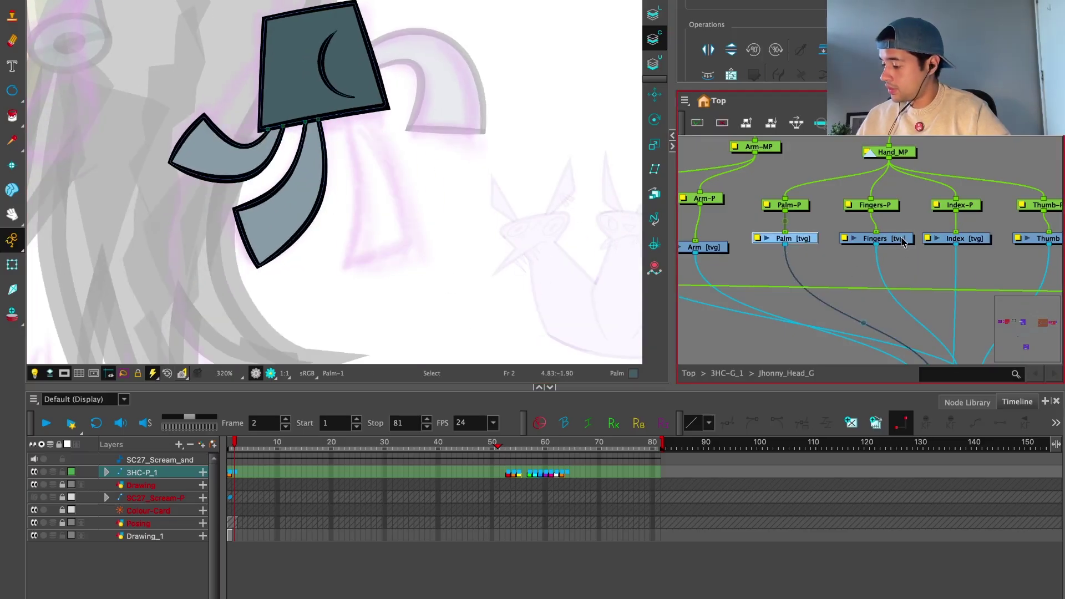
pyautogui.click(972, 240)
pyautogui.scroll(-3, 494, 172)
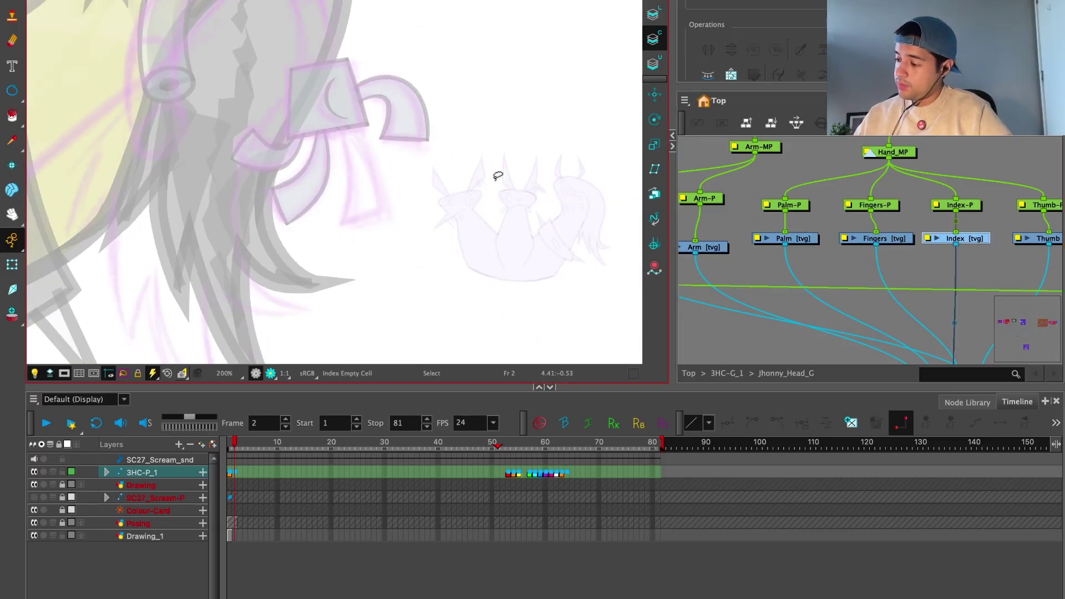
pyautogui.hotkey('ctrl', 'v')
pyautogui.scroll(3, 462, 172)
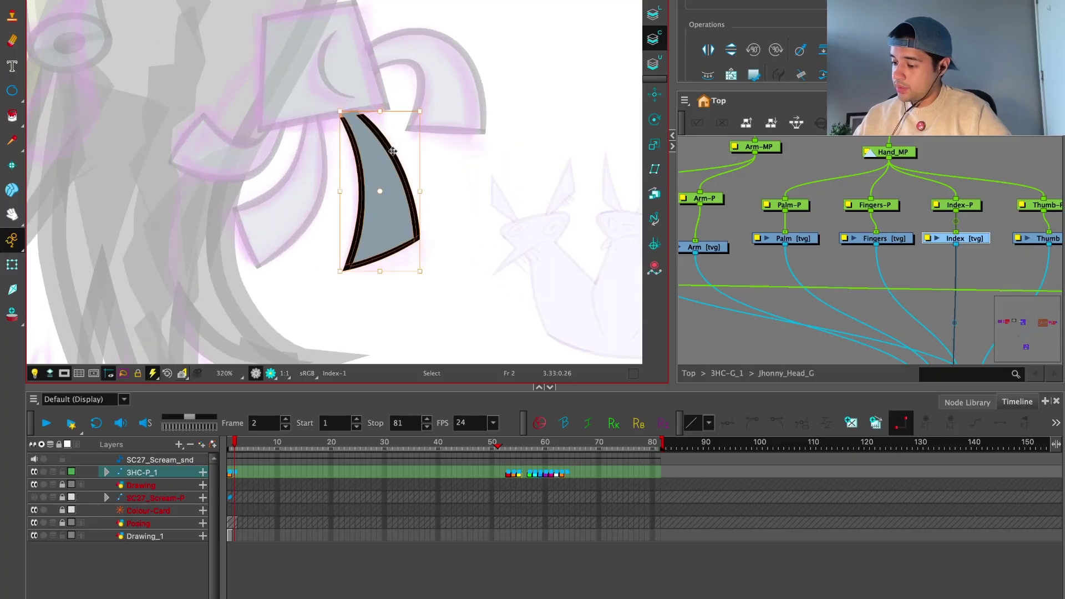
pyautogui.moveTo(406, 182); pyautogui.dragTo(397, 169)
pyautogui.moveTo(377, 256); pyautogui.dragTo(383, 267)
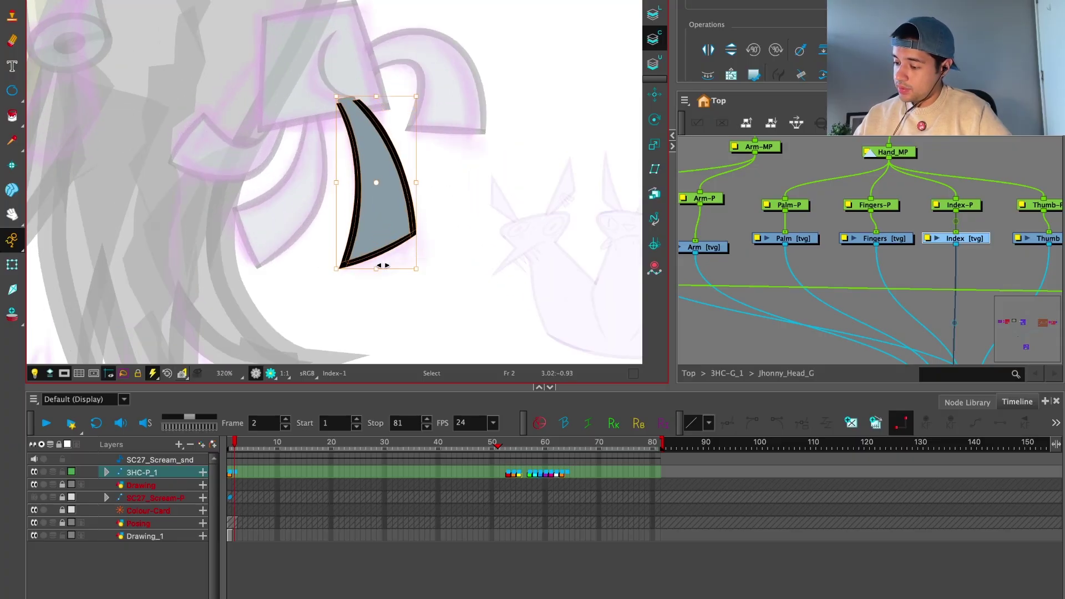
pyautogui.click(459, 204)
pyautogui.click(924, 269)
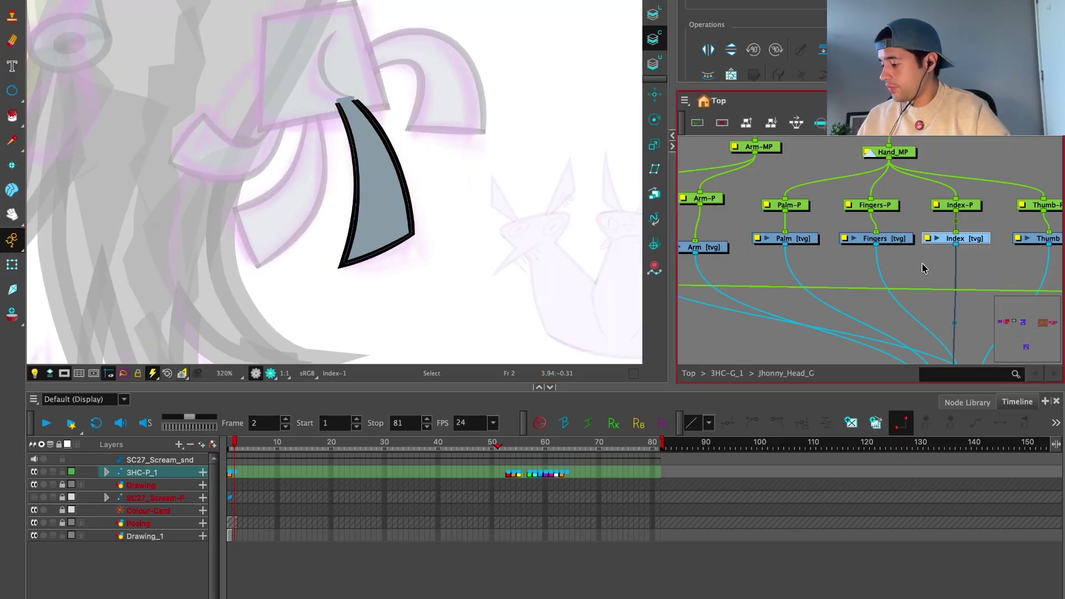
# Step: Transfer the two remaining fingers from the Palm drawing into the Fingers drawing
pyautogui.click(802, 239)
pyautogui.moveTo(152, 226); pyautogui.dragTo(297, 238)
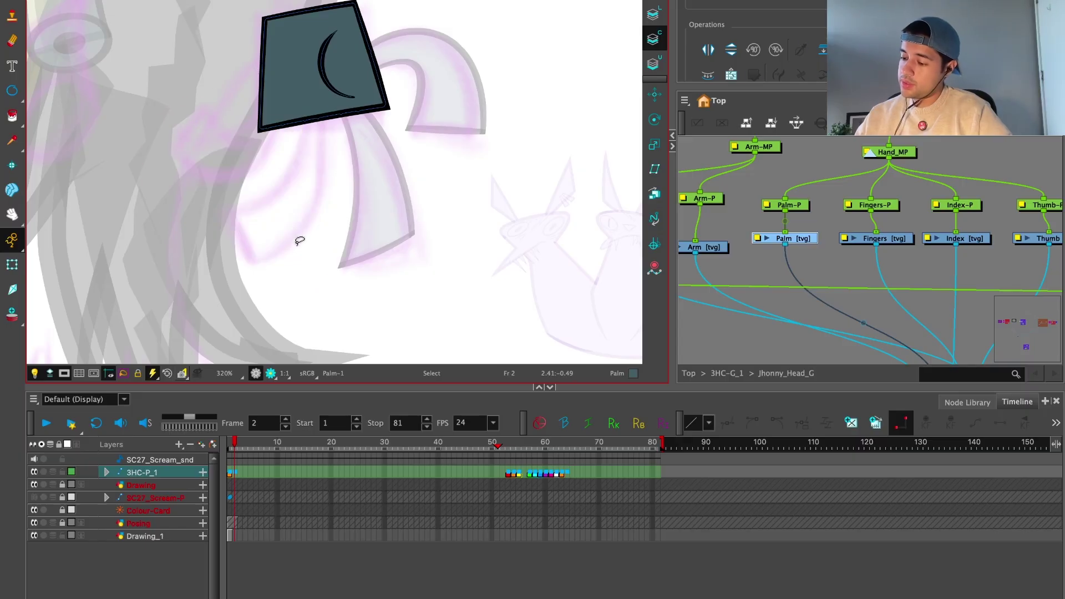
pyautogui.click(876, 239)
pyautogui.press('super+a')
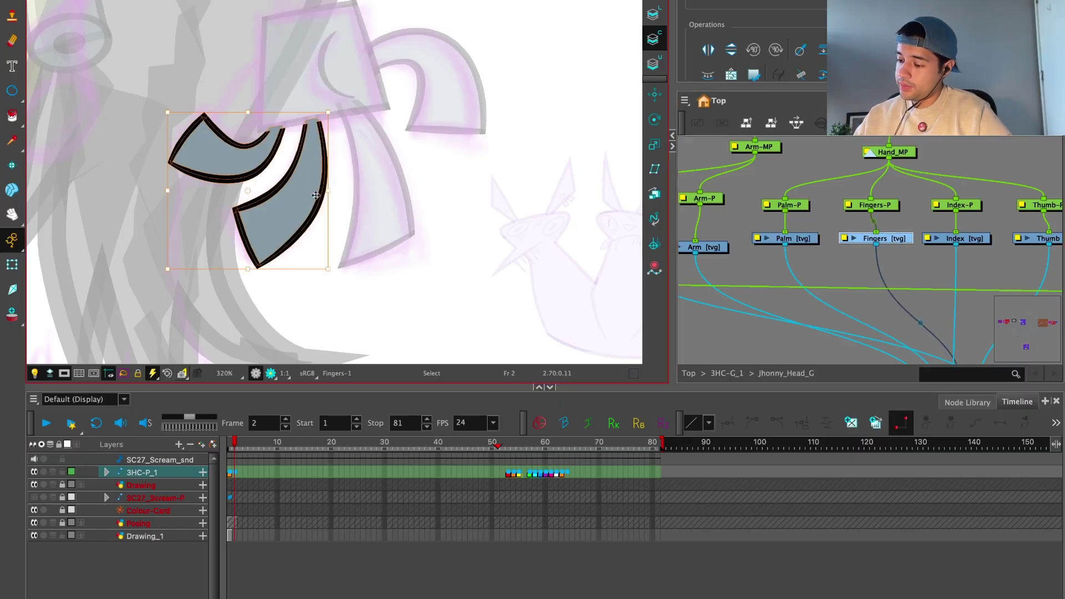
# Step: Move and rescale the two fingers in the Fingers drawing so their bases overlap the palm's lower edge
pyautogui.moveTo(300, 179); pyautogui.dragTo(299, 168)
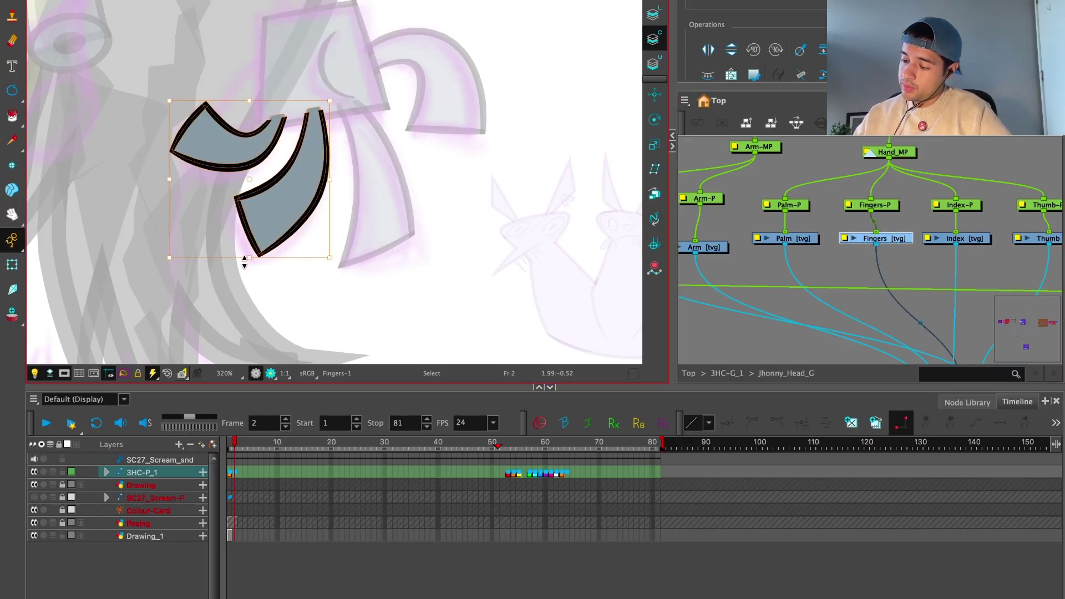
pyautogui.moveTo(244, 262); pyautogui.dragTo(257, 265)
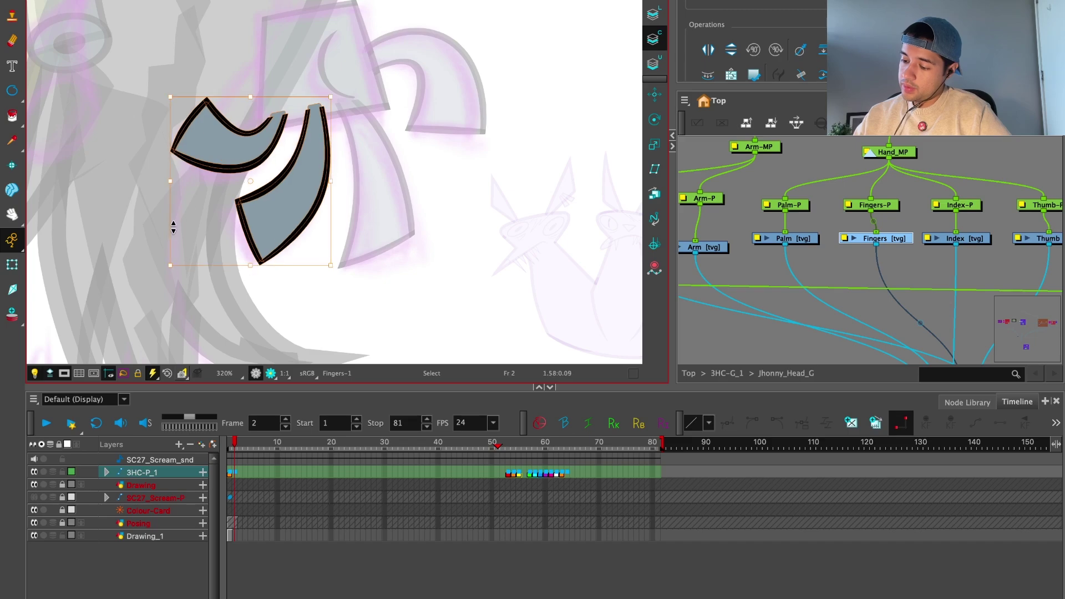
pyautogui.moveTo(173, 227); pyautogui.dragTo(172, 247)
pyautogui.moveTo(171, 188); pyautogui.dragTo(178, 194)
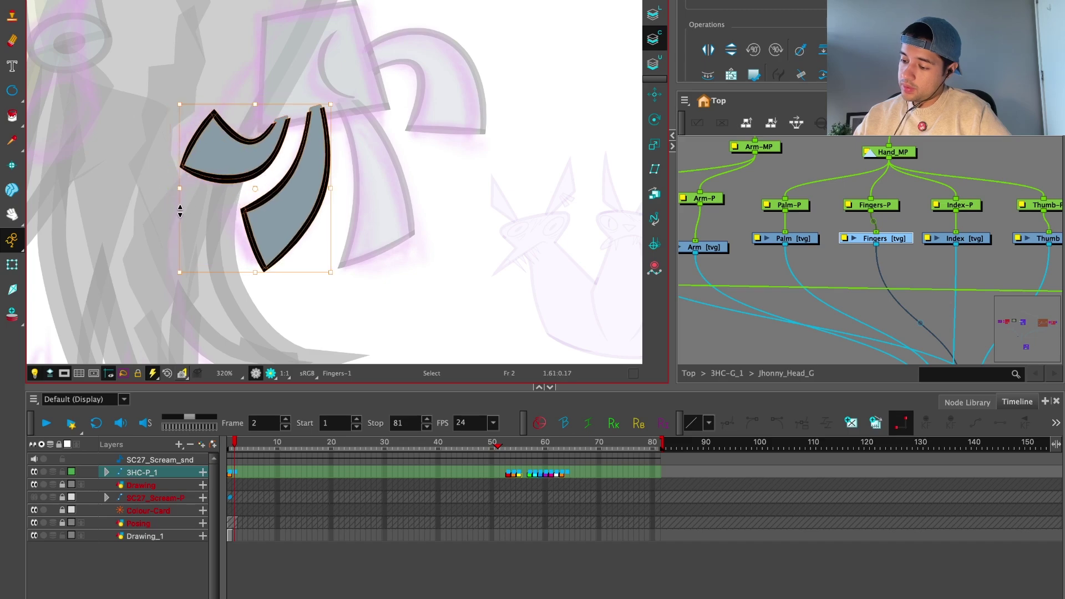
pyautogui.click(366, 175)
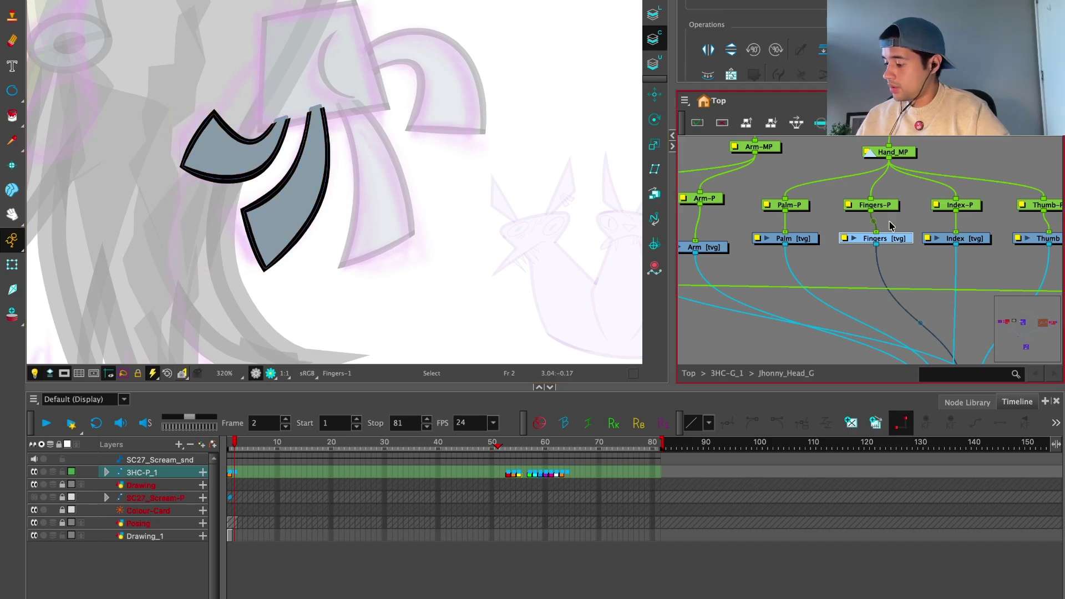
# Step: Place the pivots of the Fingers-P and Index-P pegs at the bases of their fingers on the palm's lower edge
pyautogui.press('b')
pyautogui.click(652, 120)
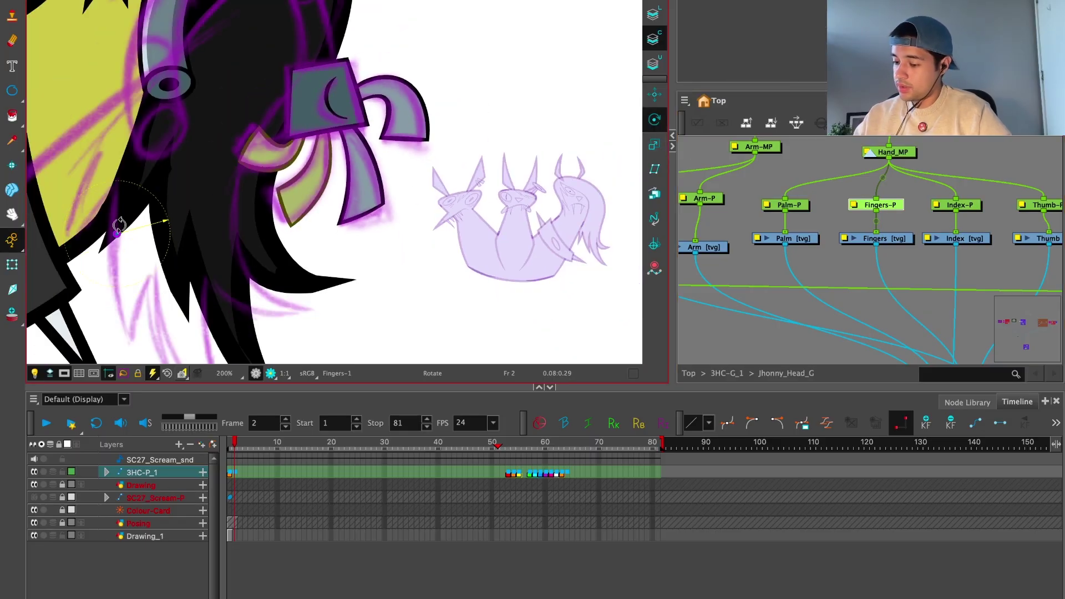
pyautogui.moveTo(322, 129); pyautogui.dragTo(311, 142)
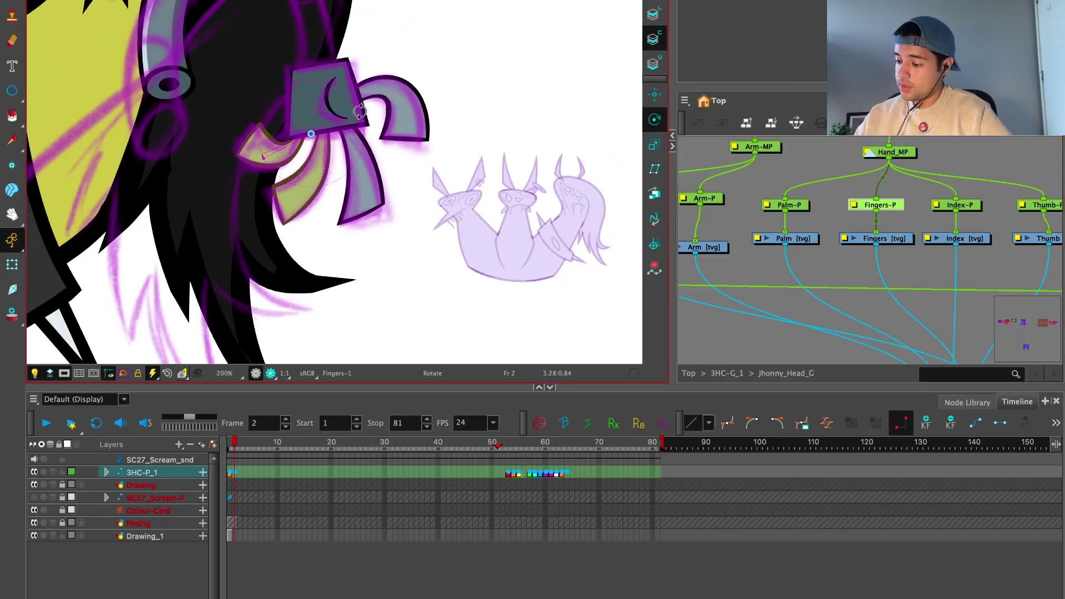
pyautogui.click(968, 206)
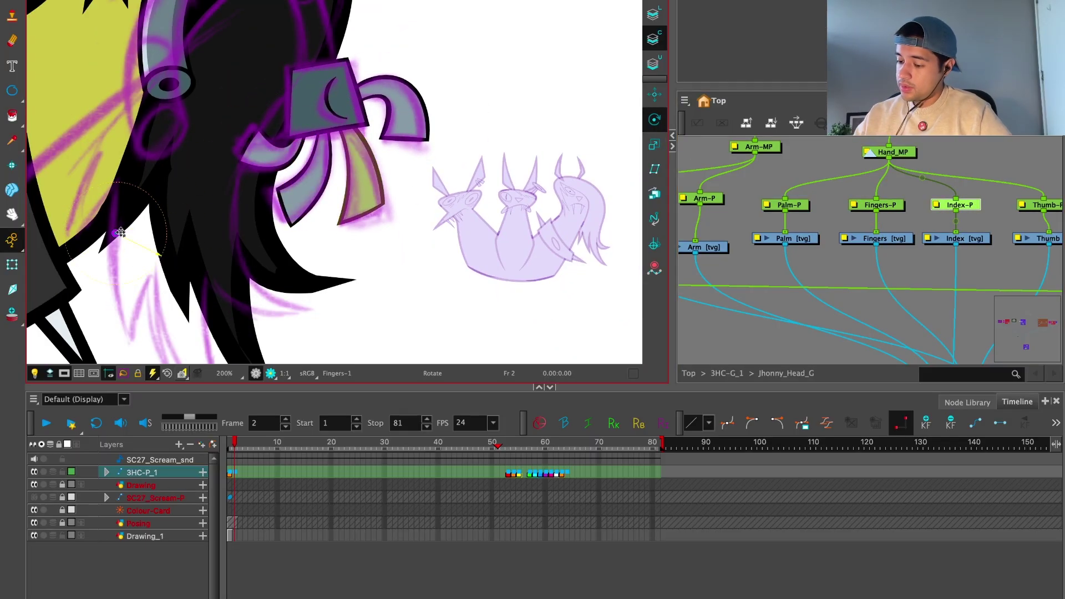
pyautogui.moveTo(351, 131); pyautogui.dragTo(361, 145)
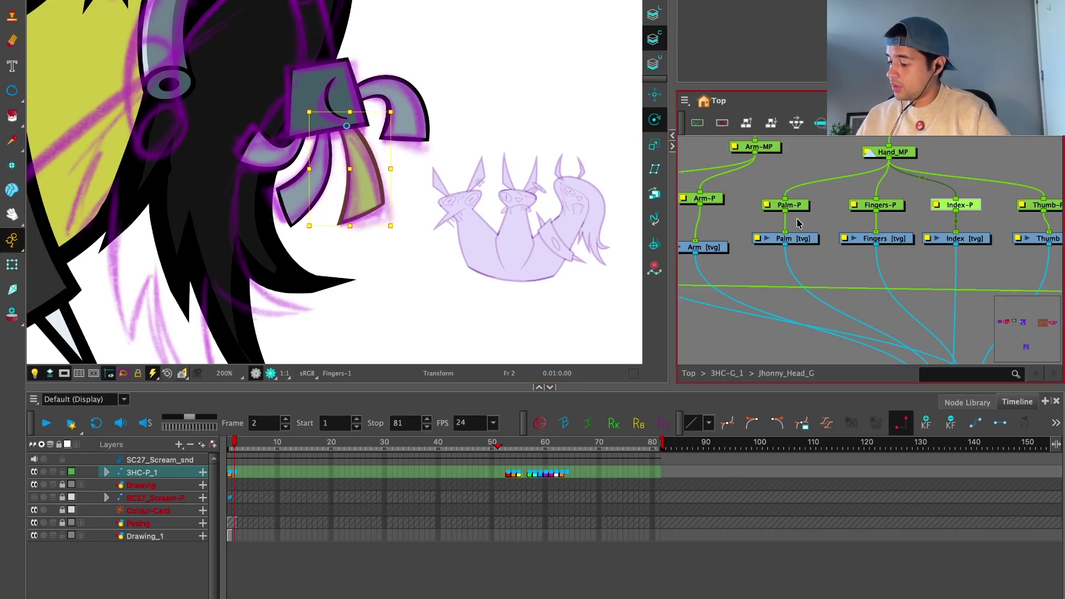
# Step: Place the Palm-P peg's pivot on the palm, then test its rotation and undo that rotation
pyautogui.click(784, 205)
pyautogui.moveTo(116, 233); pyautogui.dragTo(272, 137)
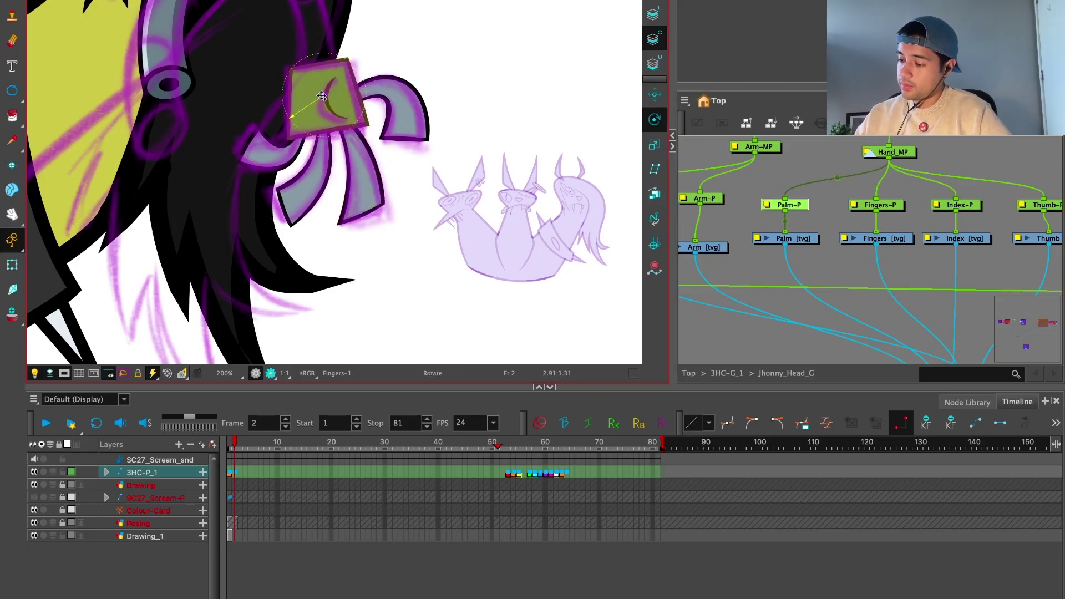
pyautogui.moveTo(366, 75)
pyautogui.mouseDown()
pyautogui.moveTo(320, 87)
pyautogui.moveTo(354, 87)
pyautogui.mouseUp()
pyautogui.hotkey('ctrl', 'z')
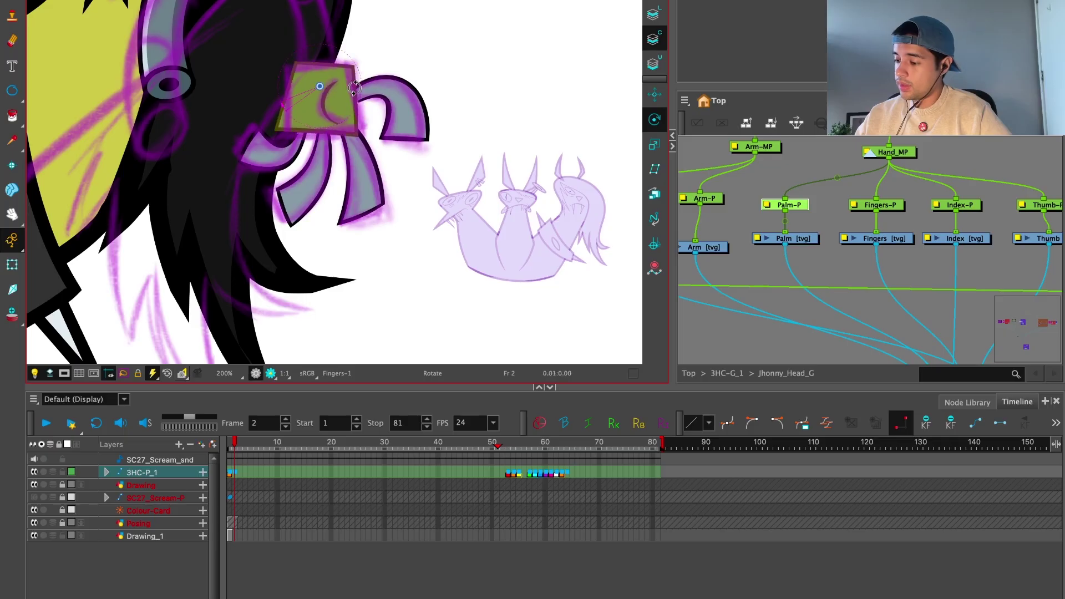
# Step: Place the Thumb-P peg's pivot at the thumb's base and the Hand_MP peg's pivot at the upper edge of the palm
pyautogui.click(980, 232)
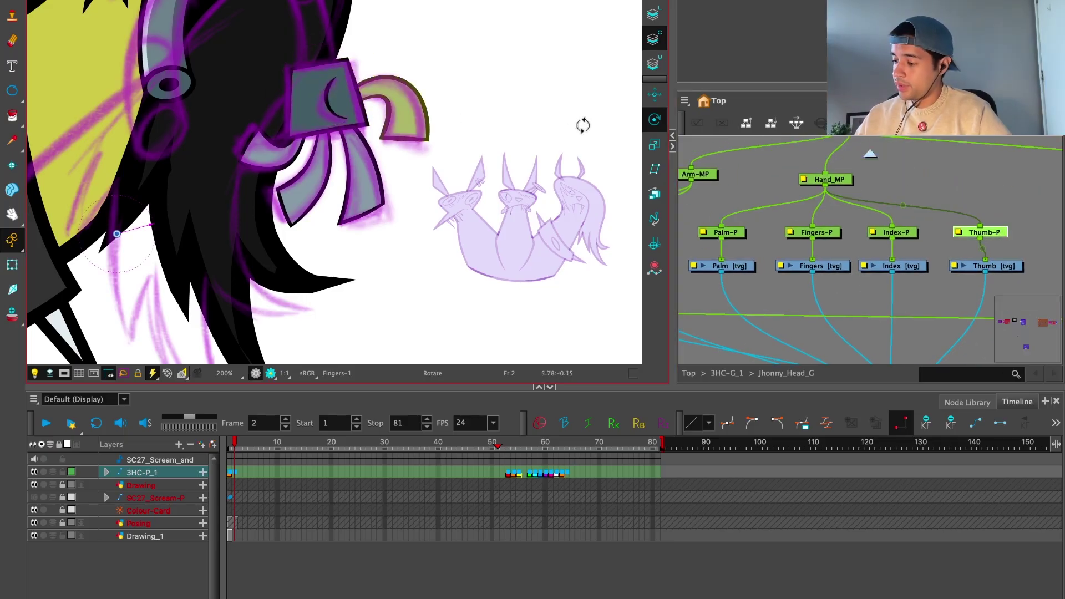
pyautogui.click(993, 265)
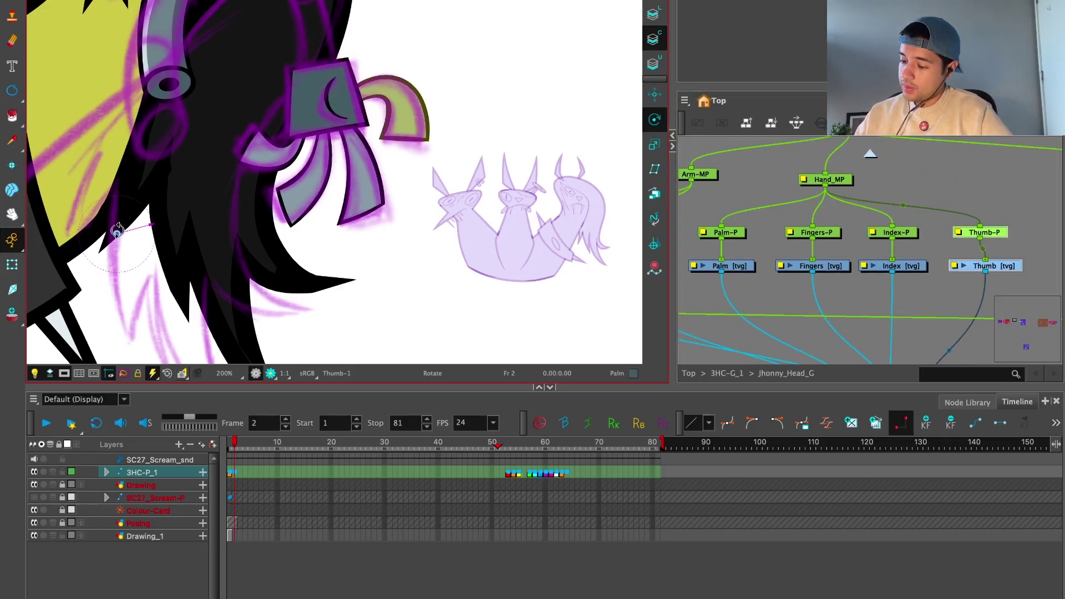
pyautogui.scroll(-1, 980, 238)
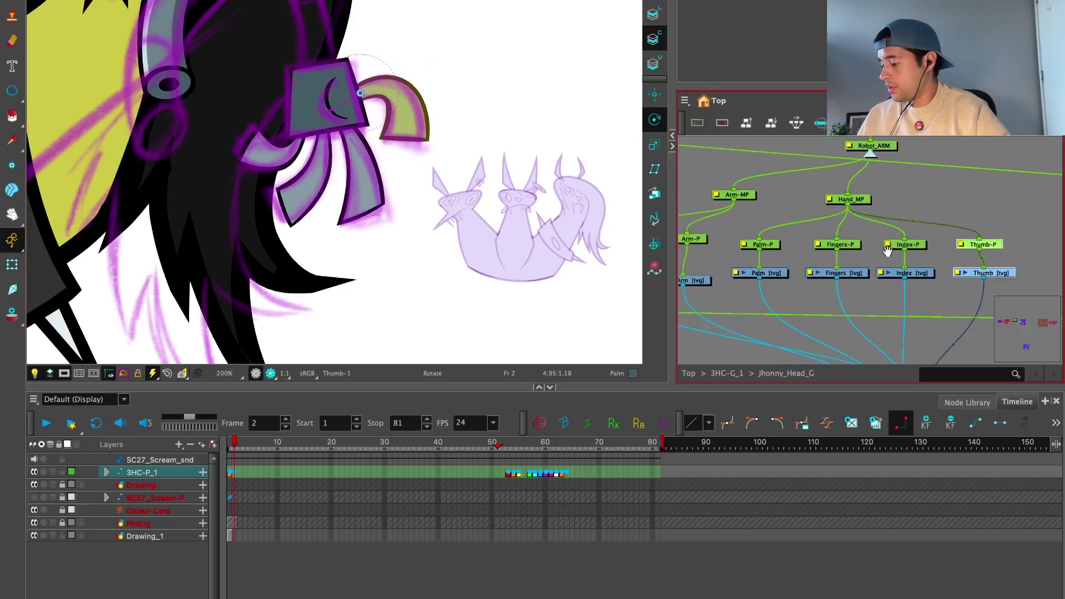
pyautogui.click(875, 195)
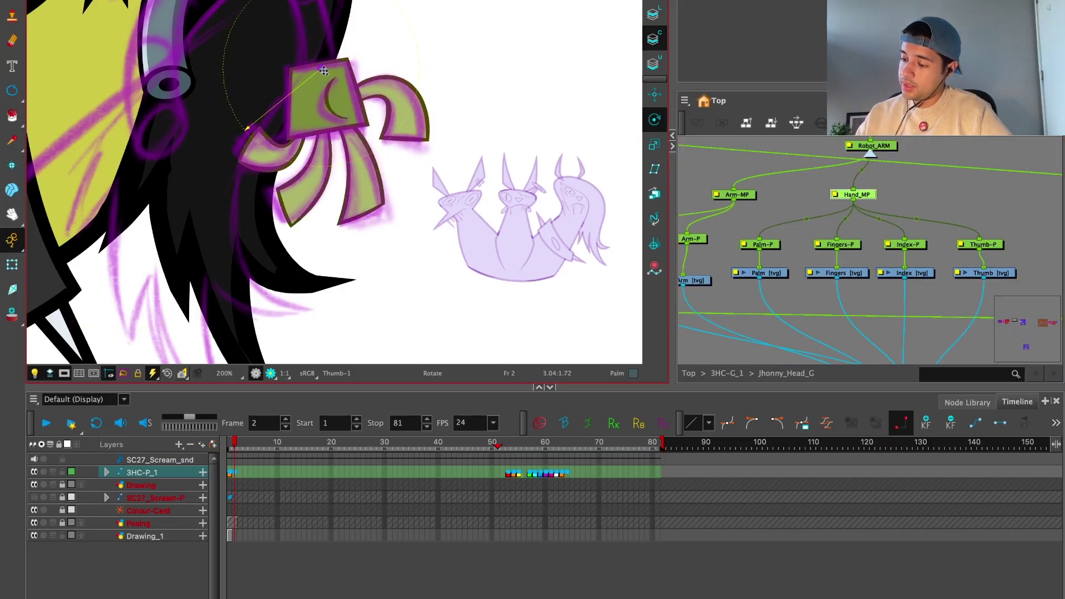
pyautogui.moveTo(407, 75); pyautogui.dragTo(414, 51)
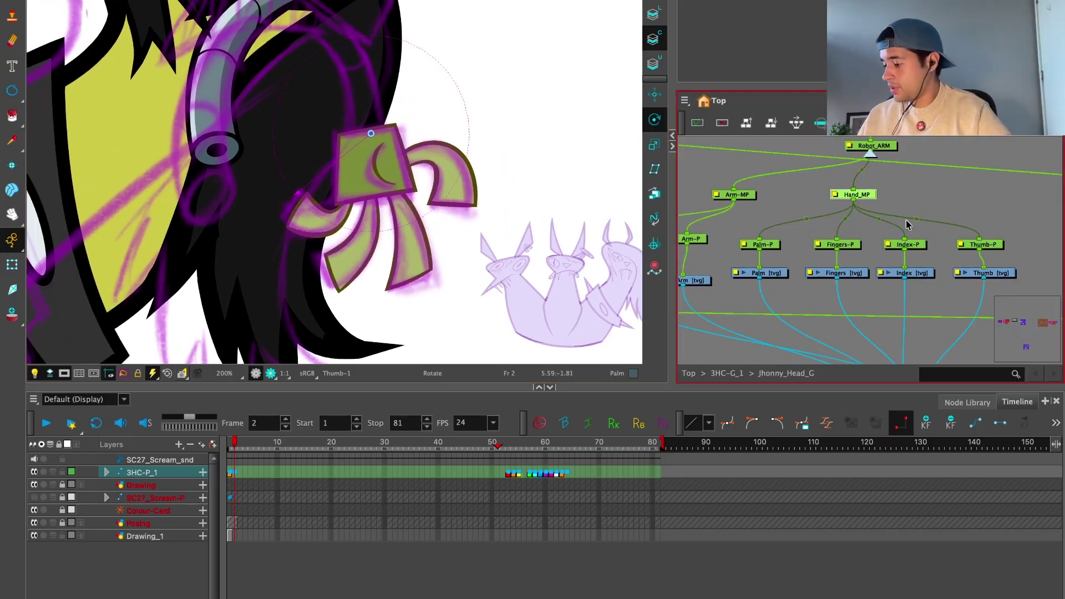
# Step: Add a vector drawing layer named ForeArm, connect it to the hand's composite and give it a parent peg
pyautogui.scroll(-1, 942, 244)
pyautogui.hscroll(3, 942, 244)
pyautogui.press('super+r')
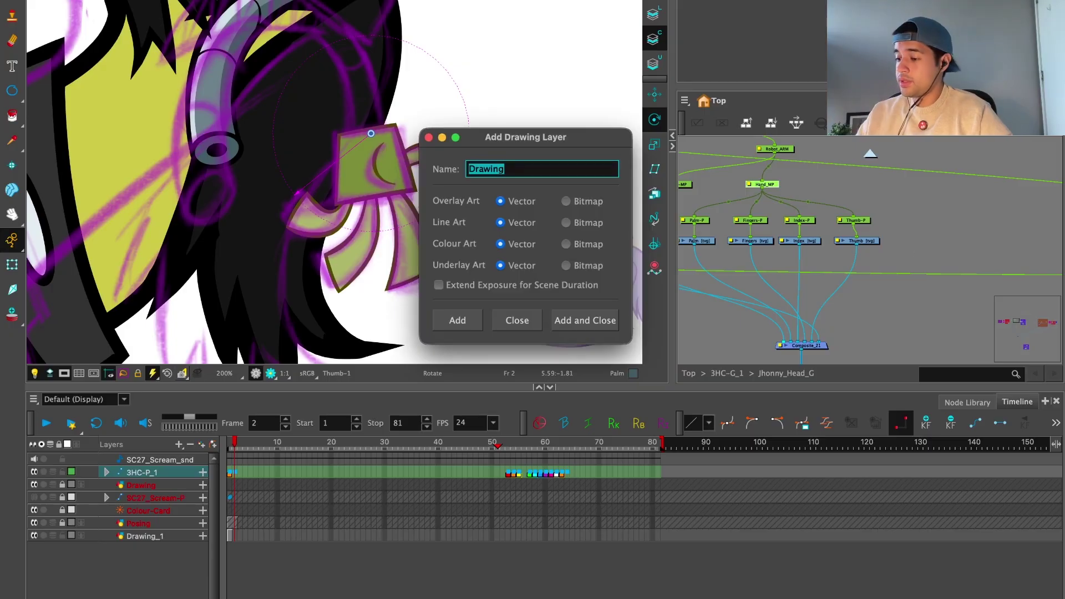
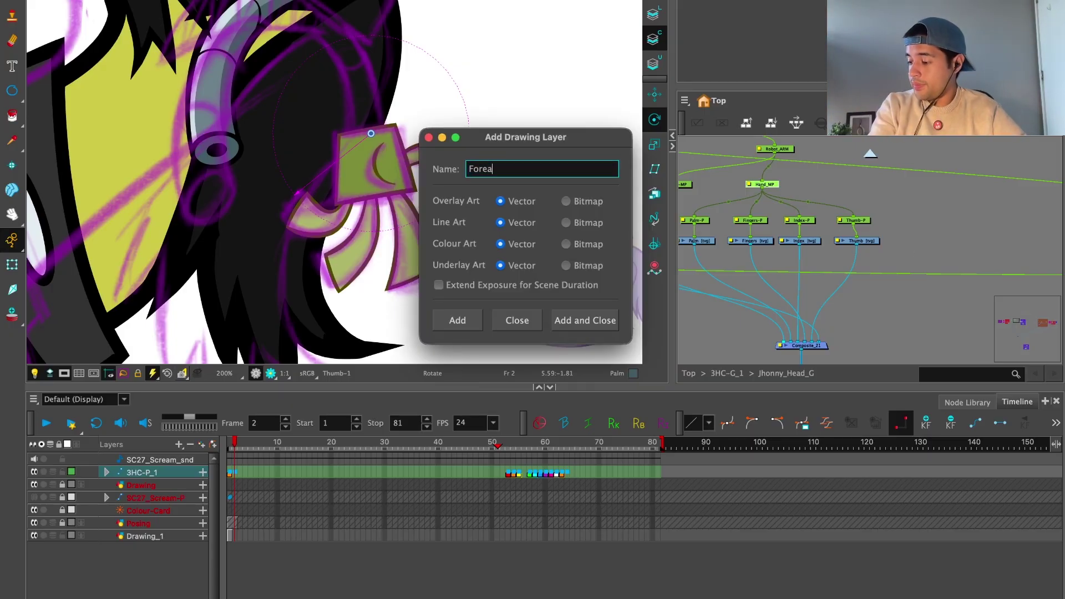
pyautogui.press('Return')
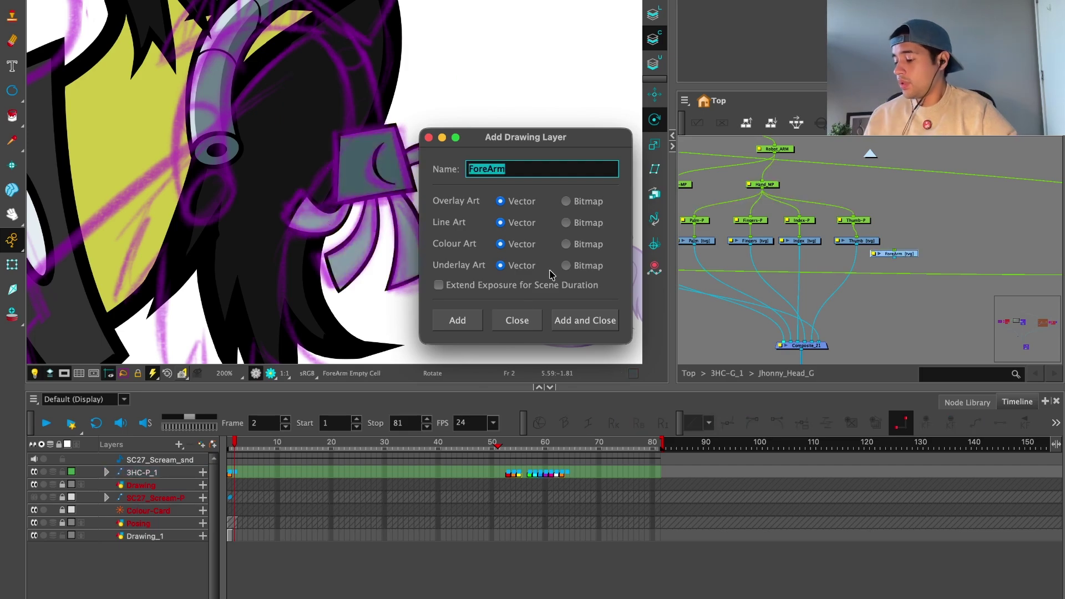
pyautogui.press('Escape')
pyautogui.moveTo(937, 245); pyautogui.dragTo(803, 343)
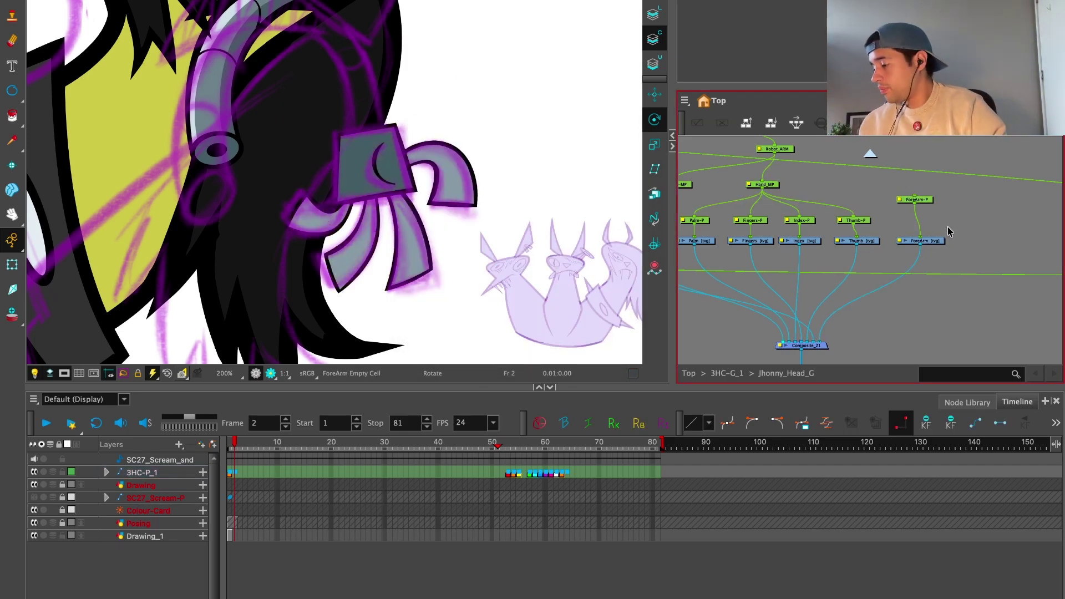
pyautogui.hotkey('ctrl', 'p')
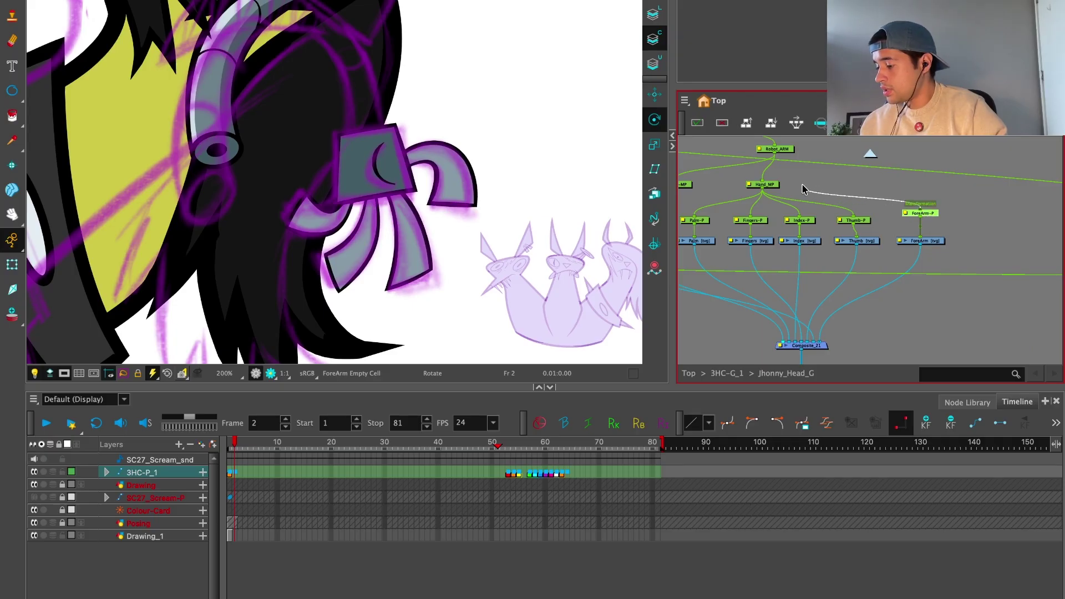
# Step: Add a second peg above ForeArm-P, parent Hand_MP to it and attach it under the Robot_ARM peg
pyautogui.moveTo(792, 191); pyautogui.dragTo(765, 187)
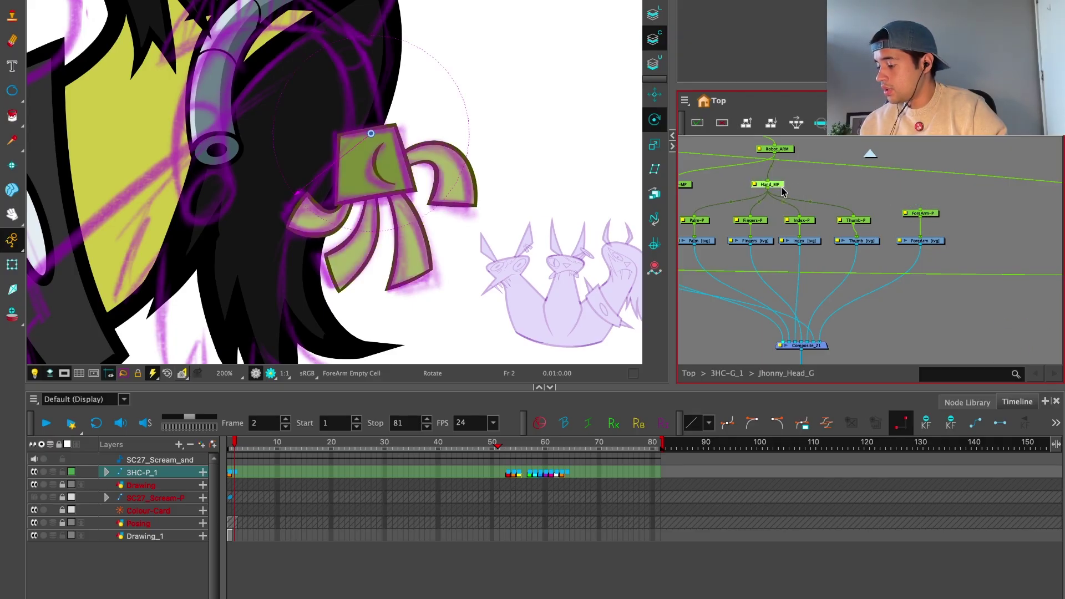
pyautogui.hotkey('ctrl', 'p')
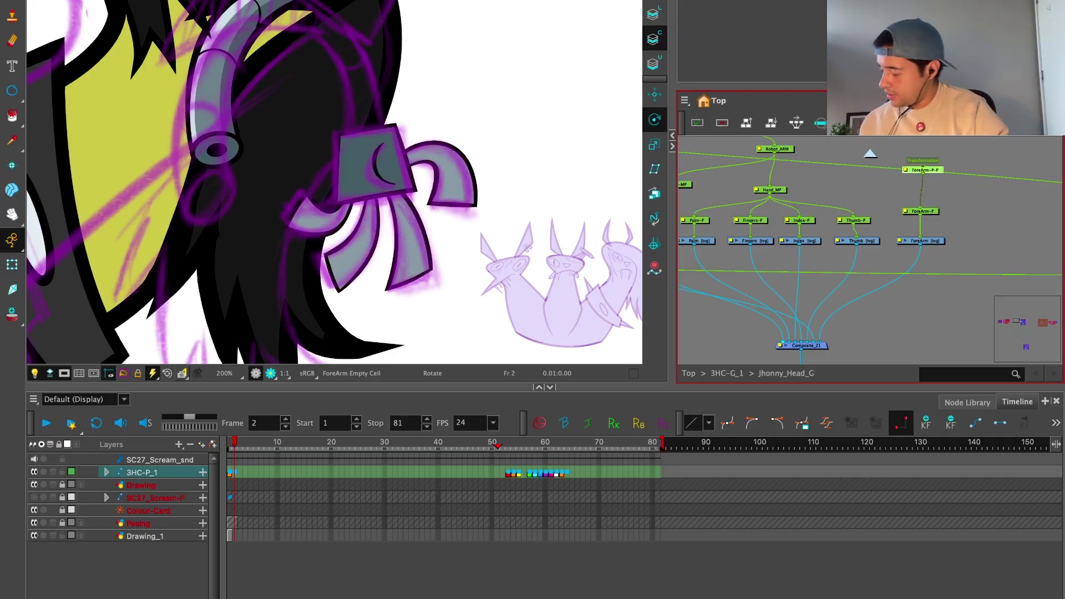
pyautogui.moveTo(922, 172); pyautogui.dragTo(782, 178)
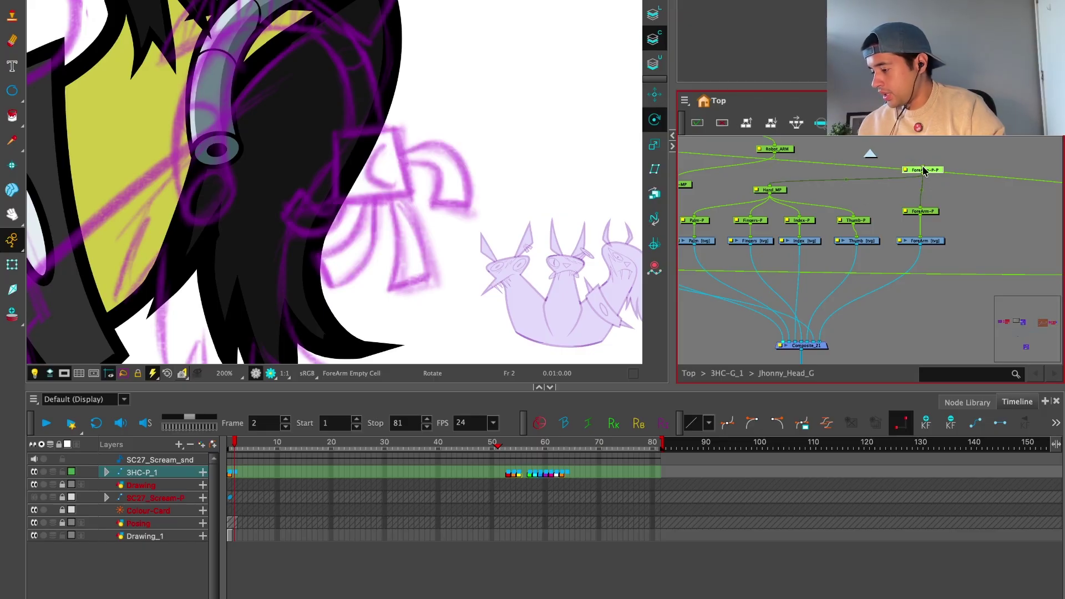
pyautogui.moveTo(924, 171); pyautogui.dragTo(918, 184)
pyautogui.click(921, 211)
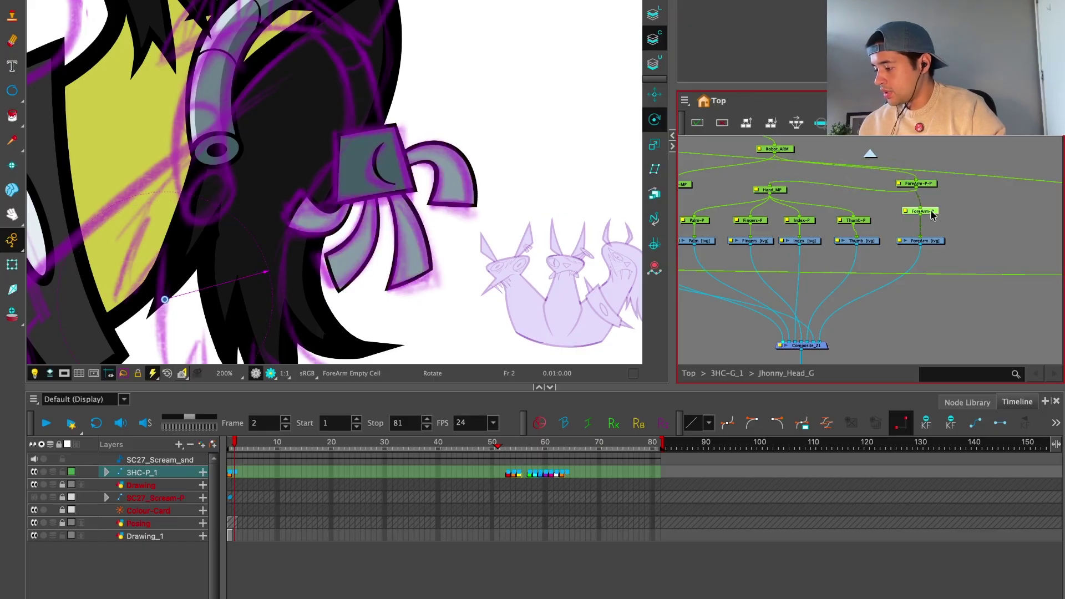
# Step: Brush the forearm's first long curved strokes in the ForeArm drawing with the AirFryer_Colors LINE colour, following the sketch, and undo the last stroke
pyautogui.hotkey('alt', 'b')
pyautogui.click(934, 185)
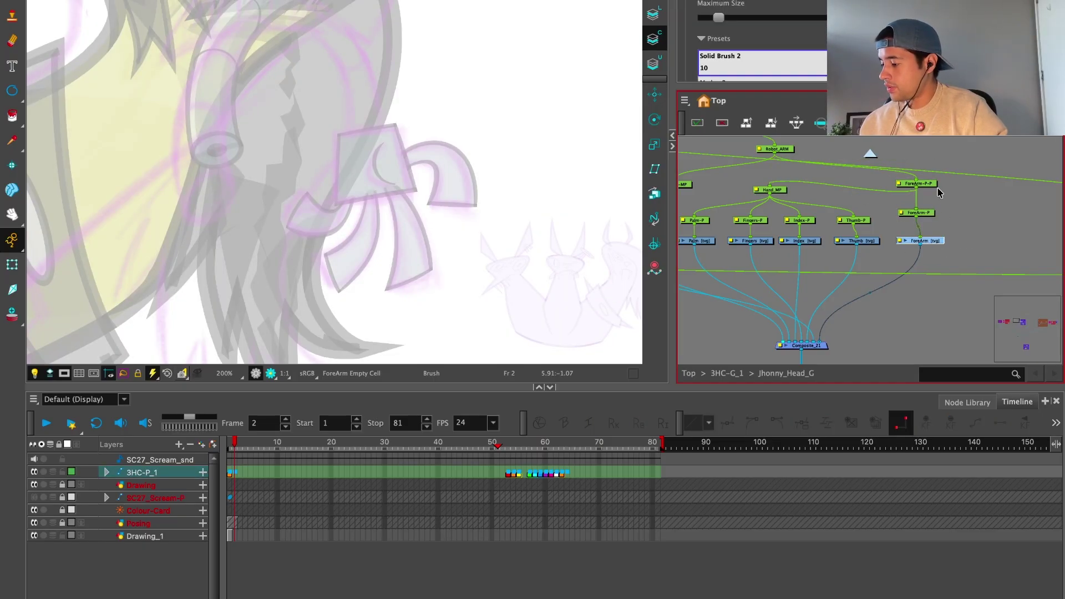
pyautogui.click(887, 86)
pyautogui.moveTo(1051, 325); pyautogui.dragTo(1036, 242)
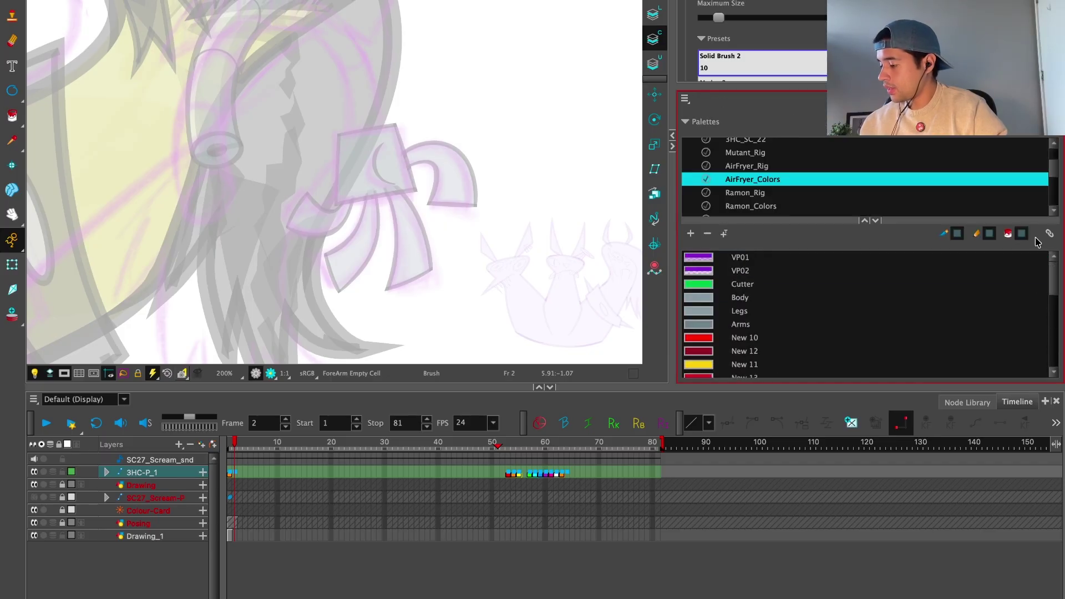
pyautogui.scroll(-5, 981, 268)
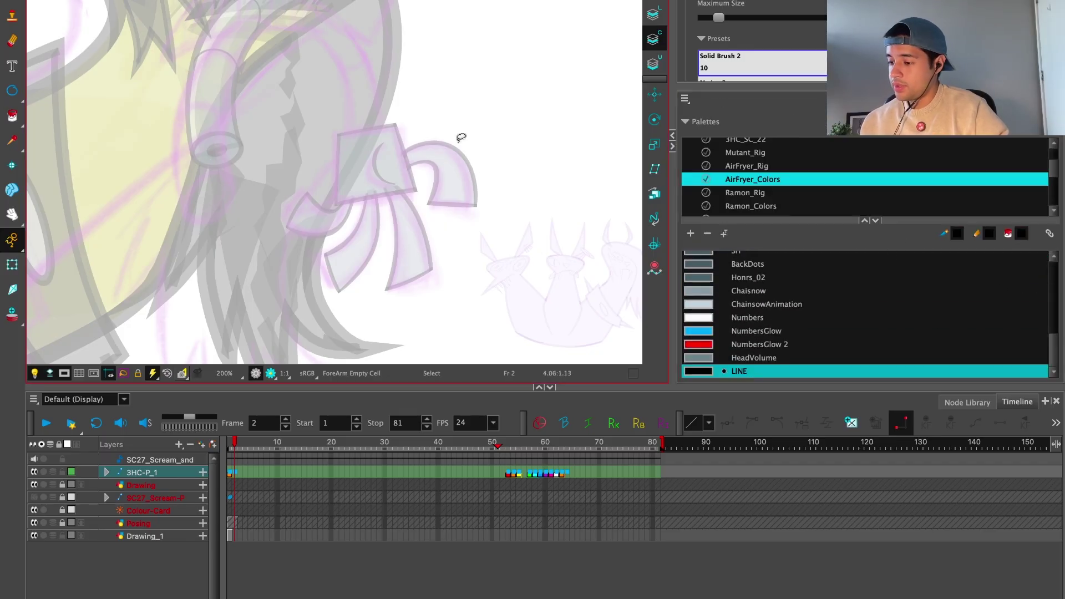
pyautogui.press('`')
pyautogui.scroll(2, 593, 222)
pyautogui.moveTo(525, 223)
pyautogui.mouseDown()
pyautogui.moveTo(732, 288)
pyautogui.moveTo(732, 316)
pyautogui.mouseUp()
pyautogui.moveTo(432, 443)
pyautogui.mouseDown()
pyautogui.moveTo(451, 267)
pyautogui.moveTo(682, 107)
pyautogui.mouseUp()
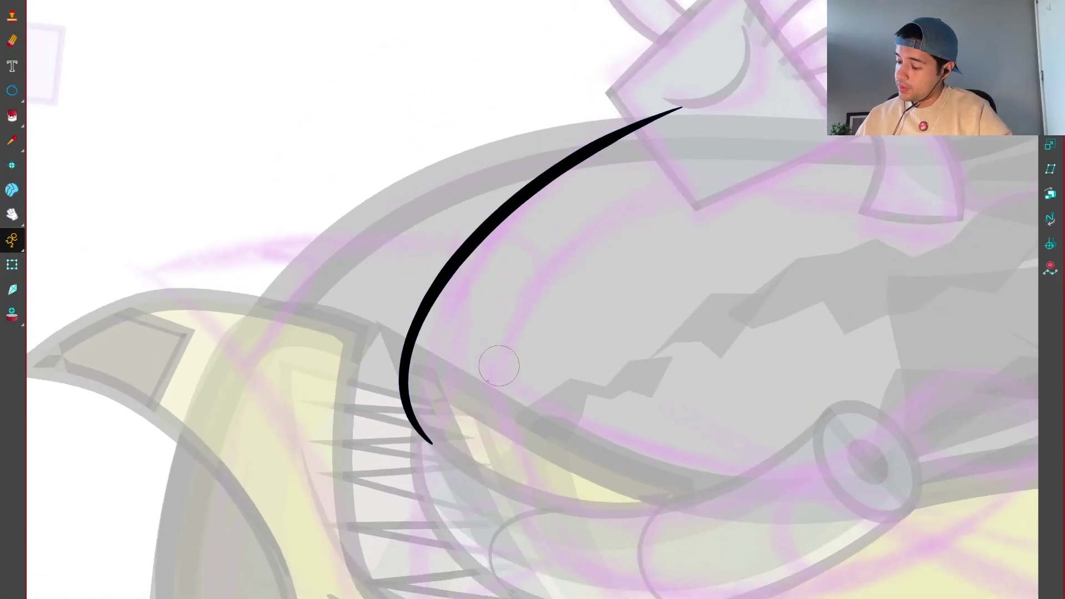
pyautogui.moveTo(452, 442)
pyautogui.mouseDown()
pyautogui.moveTo(655, 204)
pyautogui.moveTo(779, 155)
pyautogui.mouseUp()
pyautogui.moveTo(721, 310)
pyautogui.mouseDown()
pyautogui.moveTo(614, 357)
pyautogui.moveTo(608, 485)
pyautogui.moveTo(701, 192)
pyautogui.mouseUp()
pyautogui.hotkey('ctrl', 'z')
# Step: Complete the forearm line art between the mouth and the palm with its remaining edge, a short joint arc and a closing line at the wrist
pyautogui.moveTo(515, 526); pyautogui.dragTo(786, 65)
pyautogui.moveTo(776, 139)
pyautogui.mouseDown()
pyautogui.moveTo(901, 351)
pyautogui.moveTo(922, 209)
pyautogui.mouseUp()
pyautogui.moveTo(551, 257); pyautogui.dragTo(611, 233)
pyautogui.moveTo(542, 466); pyautogui.dragTo(673, 430)
pyautogui.moveTo(554, 502); pyautogui.dragTo(515, 499)
pyautogui.moveTo(408, 160); pyautogui.dragTo(433, 191)
pyautogui.hotkey('ctrl', 'a')
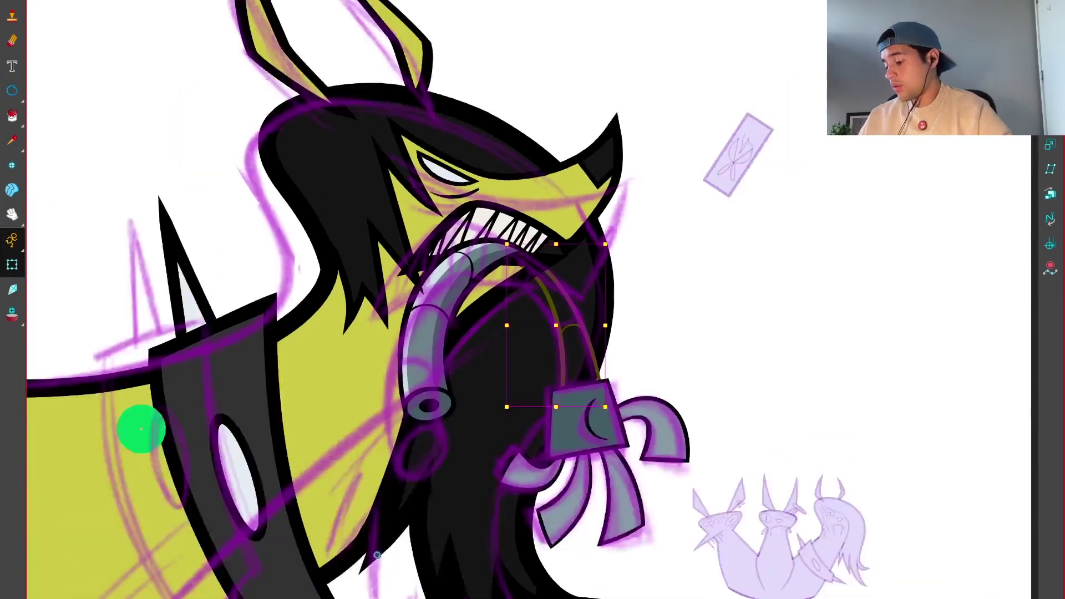
pyautogui.hotkey('alt', 'b')
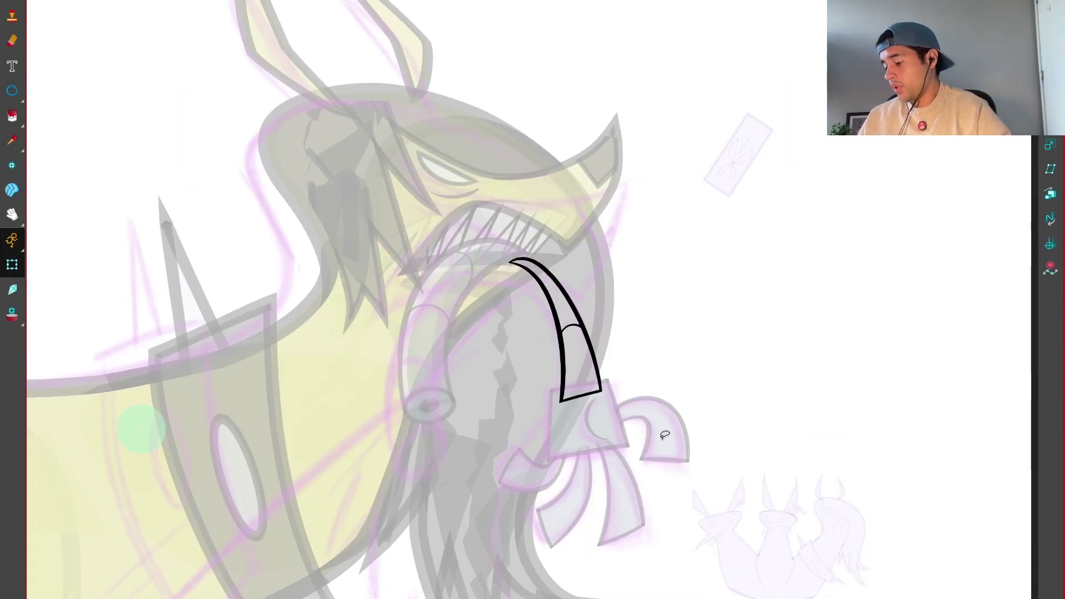
# Step: Examine the forearm's line art up close, from its pointed tip to the wrist edge
pyautogui.moveTo(664, 435); pyautogui.dragTo(751, 107)
pyautogui.press('2')
pyautogui.moveTo(709, 299); pyautogui.dragTo(690, 377)
pyautogui.press('2')
pyautogui.press('2')
pyautogui.press('2')
pyautogui.press('2')
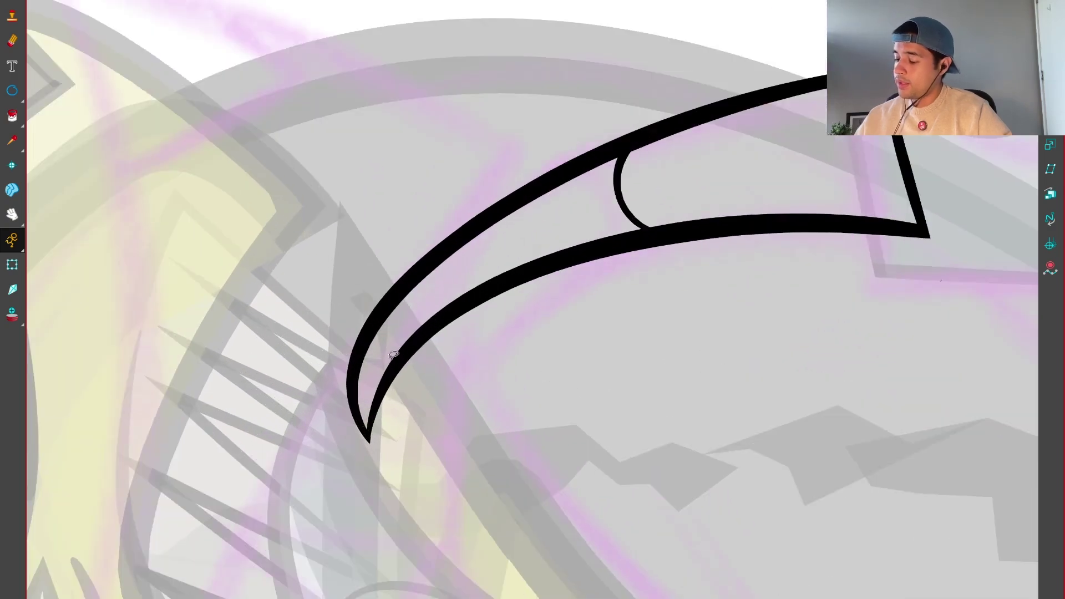
pyautogui.press('1')
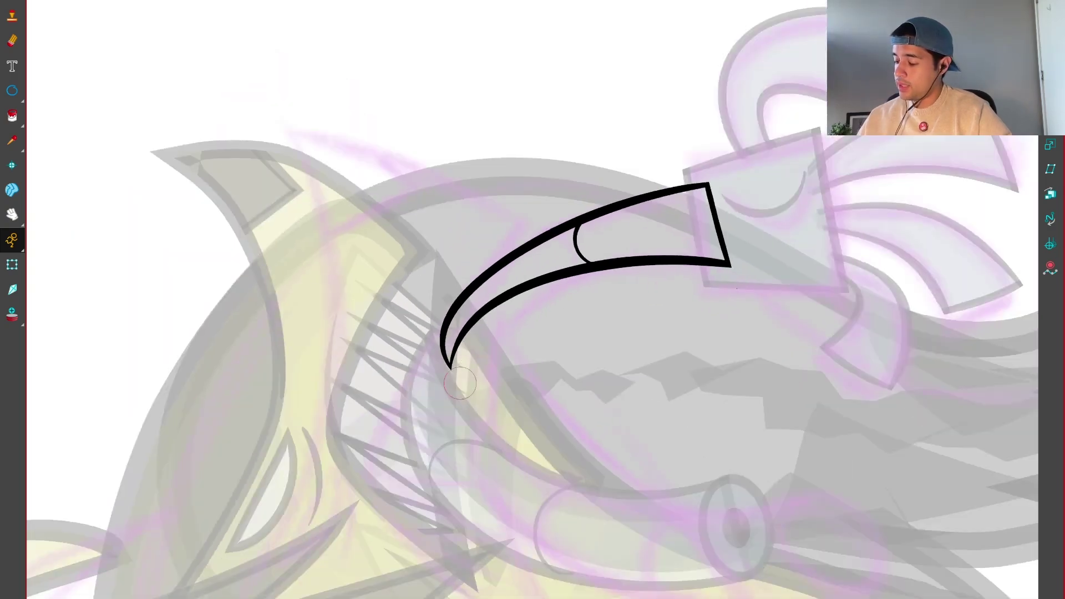
pyautogui.press('2')
pyautogui.hotkey('shift', 'm')
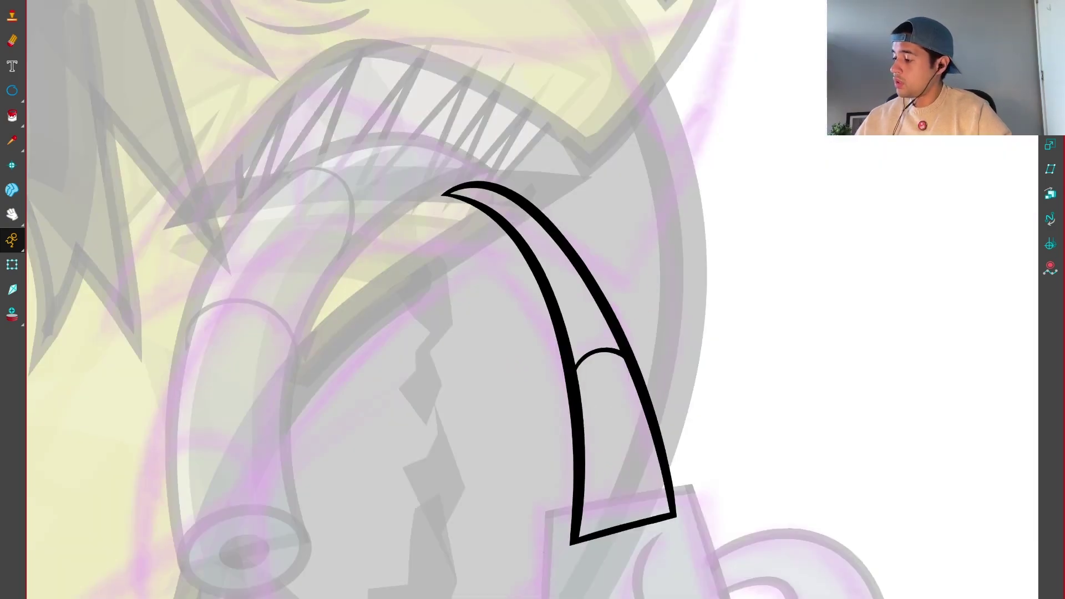
# Step: Undo and redo the forearm's colour-art changes until the two curved shading dividers and the outline strokes are in place
pyautogui.hotkey('ctrl', 'z')
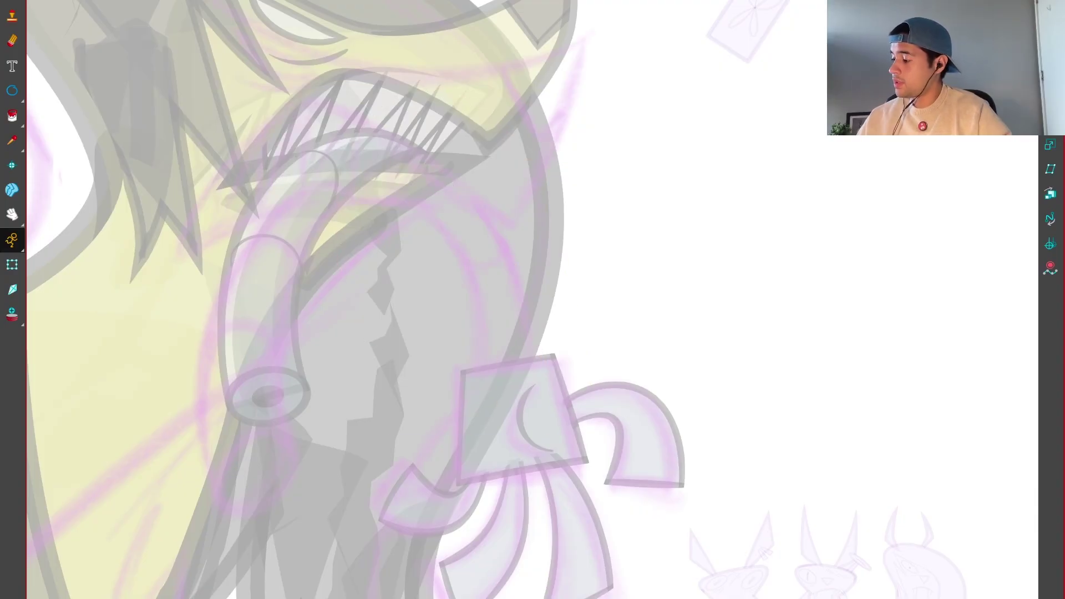
pyautogui.hotkey('ctrl', 'shift', 'z')
pyautogui.hotkey('ctrl', 'z')
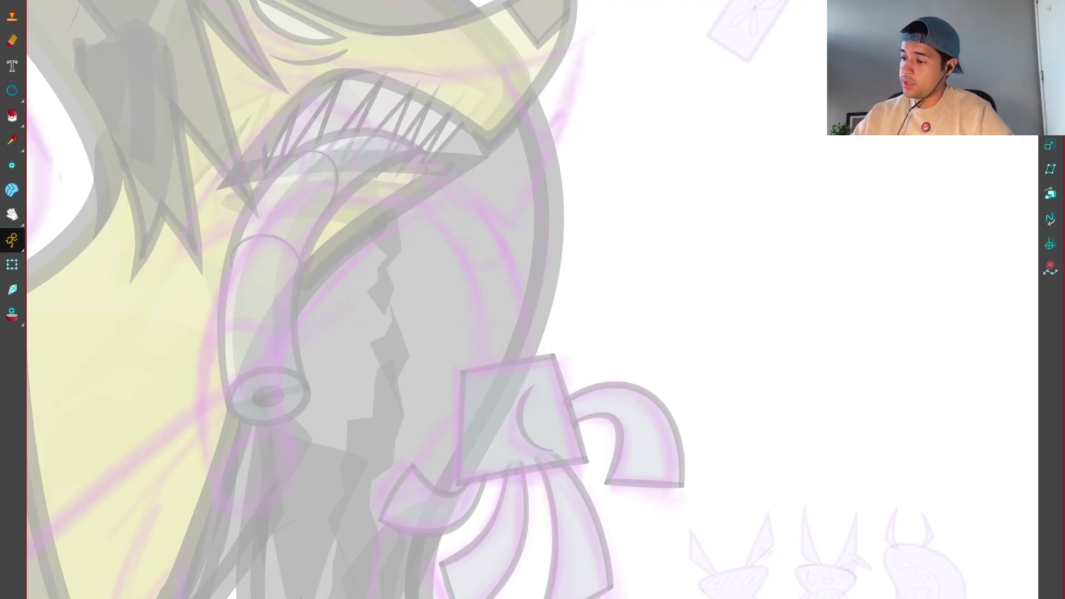
pyautogui.hotkey('ctrl', 'shift', 'z')
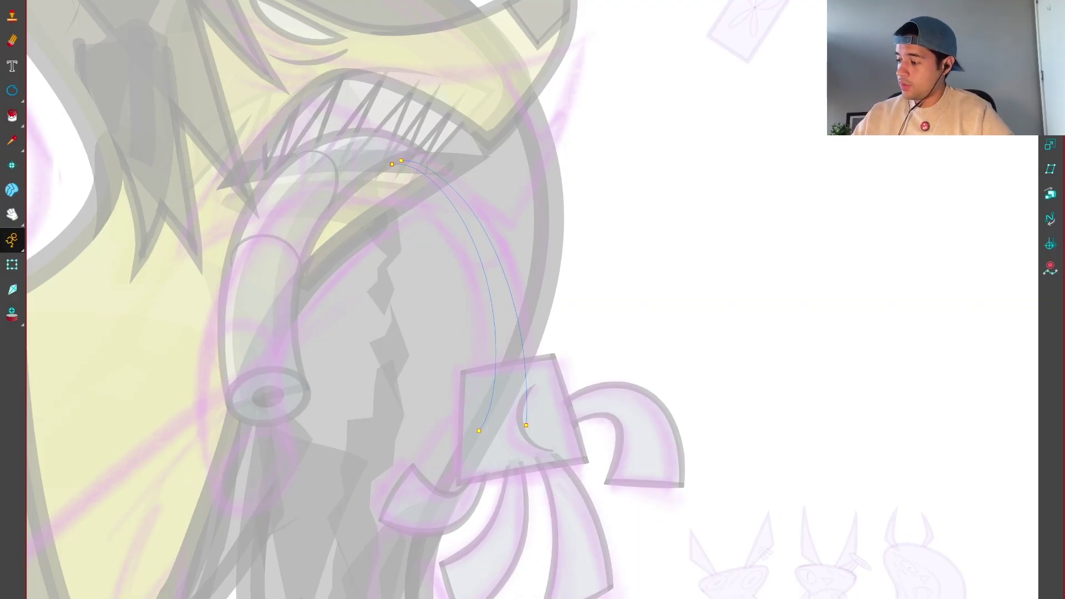
pyautogui.hotkey('ctrl', 'z')
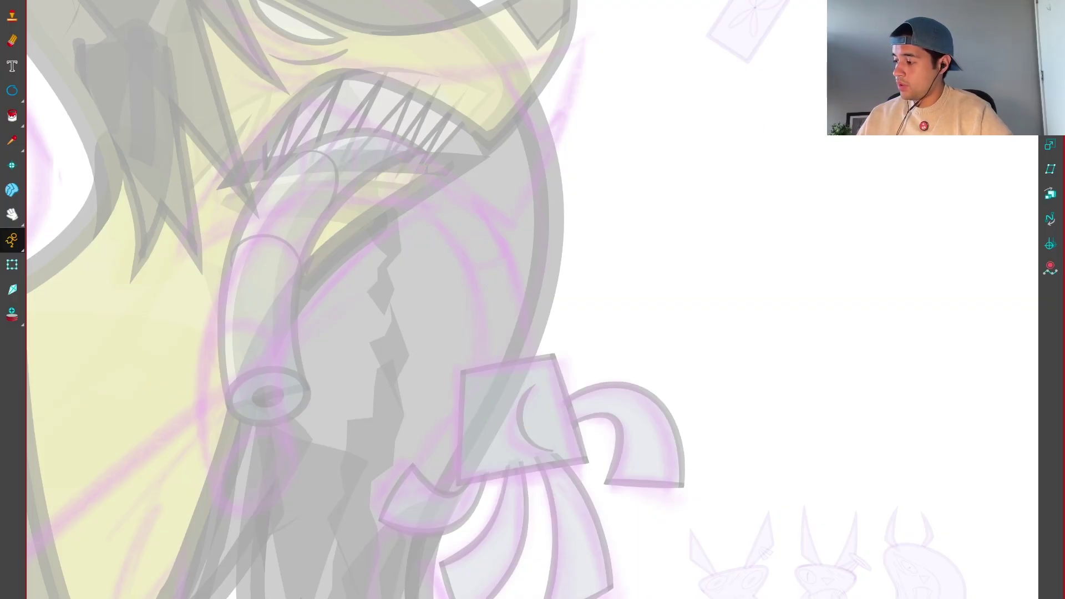
pyautogui.hotkey('ctrl', 'shift', 'z')
pyautogui.hotkey('ctrl', 'z')
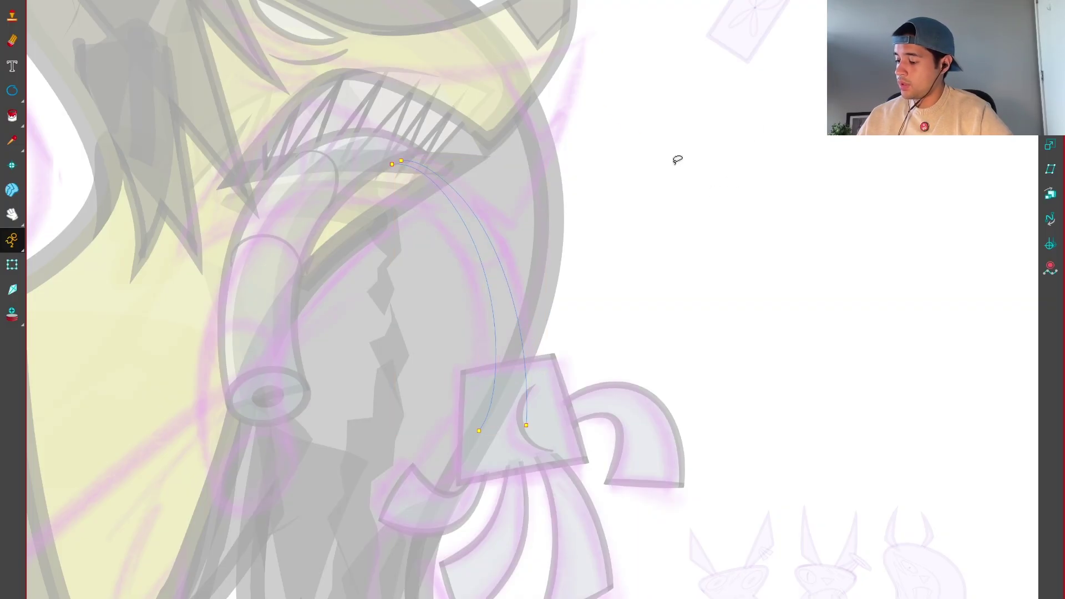
pyautogui.hotkey('ctrl', 'shift', 'z')
pyautogui.hotkey('ctrl', 'z')
pyautogui.hotkey('ctrl', 'shift', 'z')
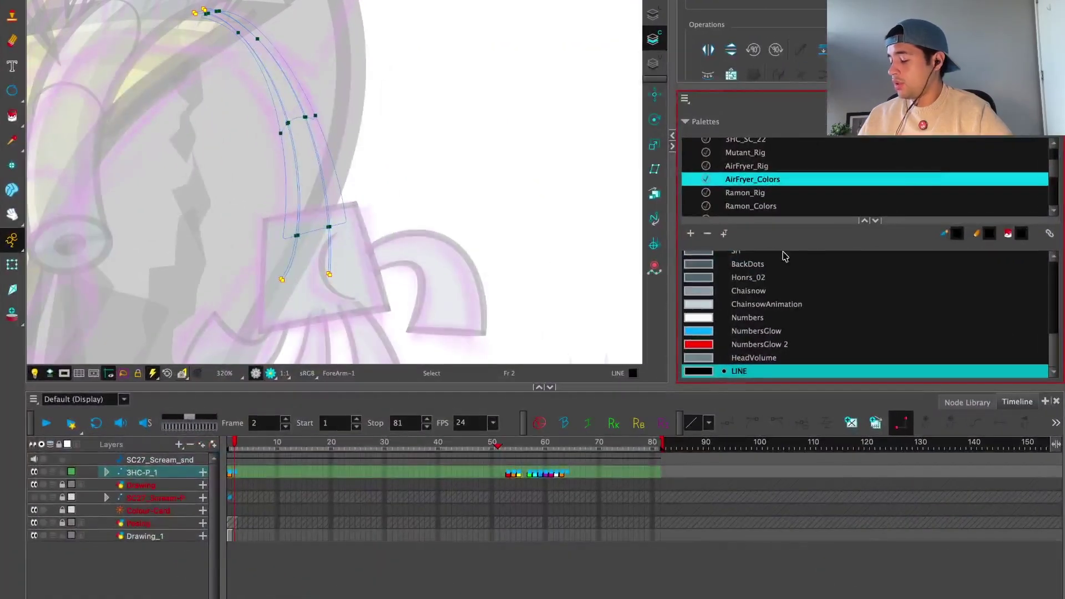
pyautogui.click(376, 177)
pyautogui.click(294, 167)
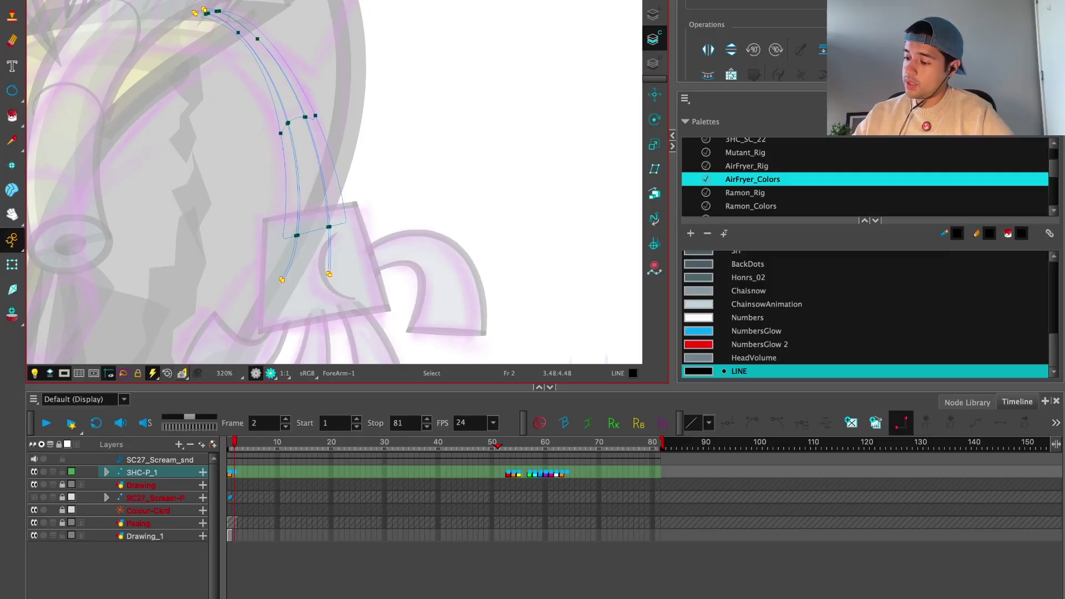
pyautogui.scroll(4, 293, 242)
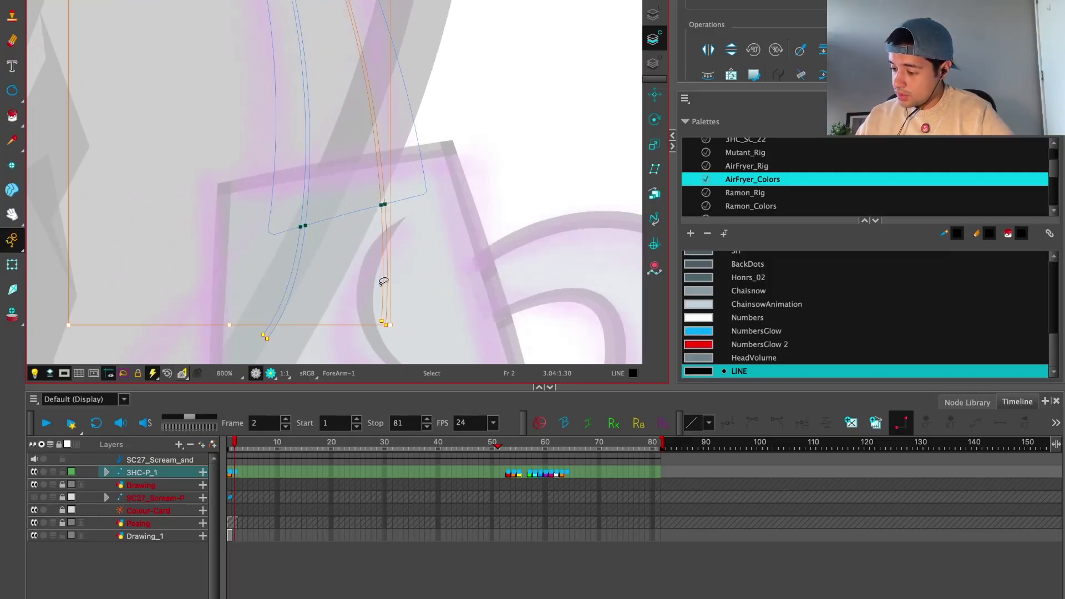
pyautogui.keyDown('shift'); pyautogui.click(387, 304); pyautogui.keyUp('shift')
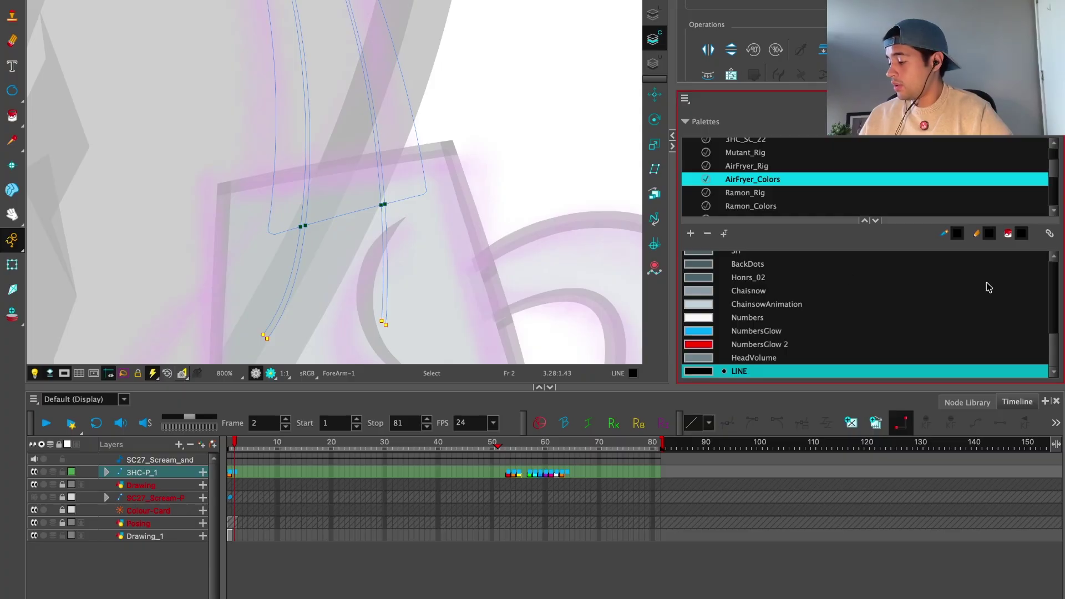
# Step: Fill the forearm's middle band, in both its upper and lower sections, with the Arms colour from the AirFryer_Colors palette
pyautogui.moveTo(1053, 345); pyautogui.dragTo(1055, 300)
pyautogui.scroll(5, 1054, 300)
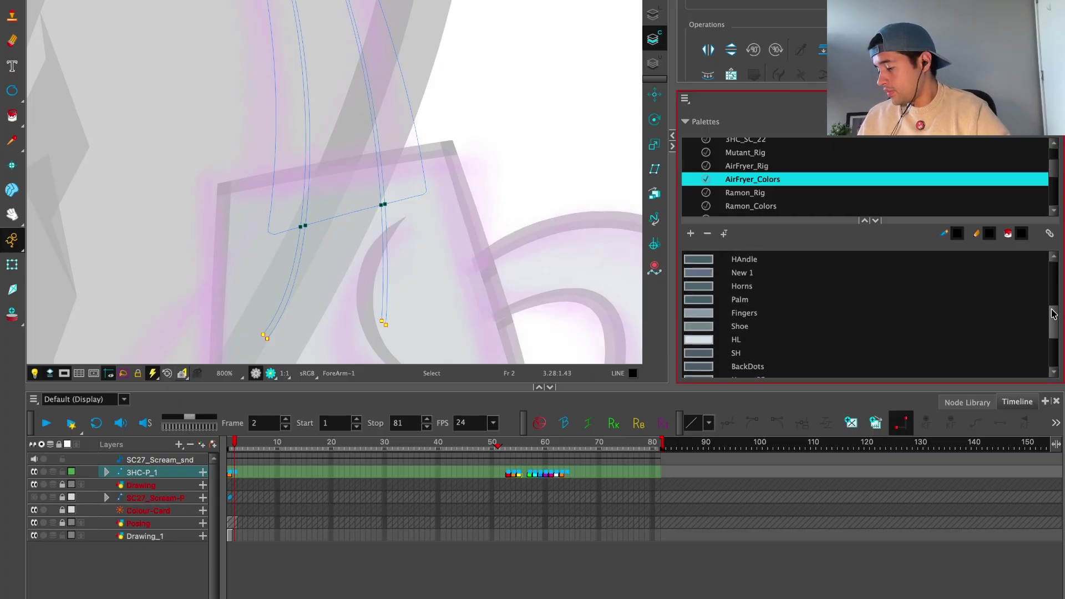
pyautogui.click(788, 324)
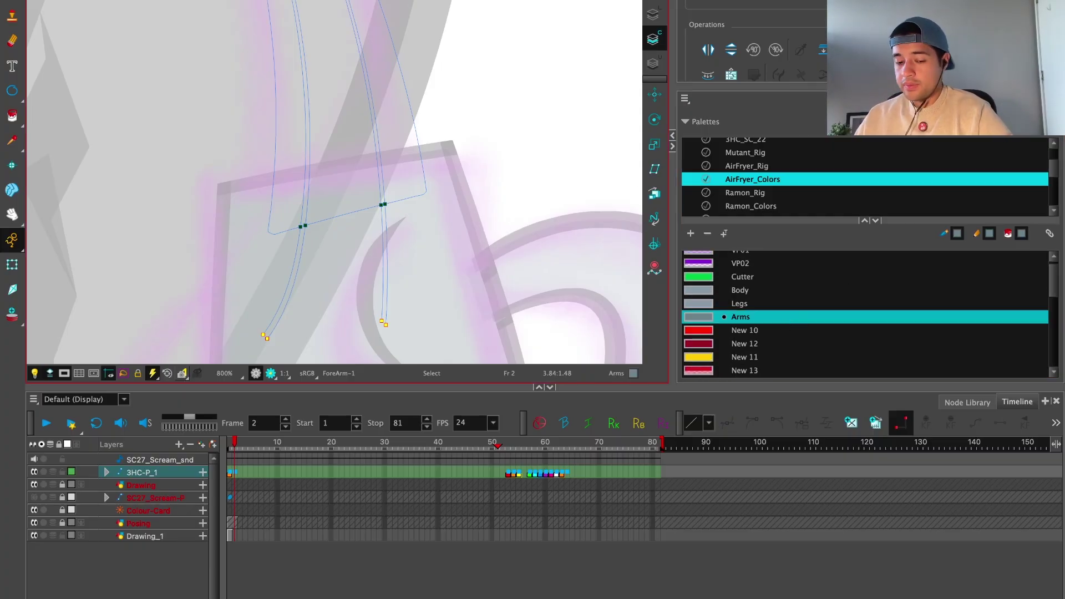
pyautogui.hotkey('alt', 'i')
pyautogui.click(349, 183)
pyautogui.scroll(-3, 361, 155)
pyautogui.click(362, 155)
pyautogui.scroll(1, 362, 155)
pyautogui.scroll(-2, 362, 156)
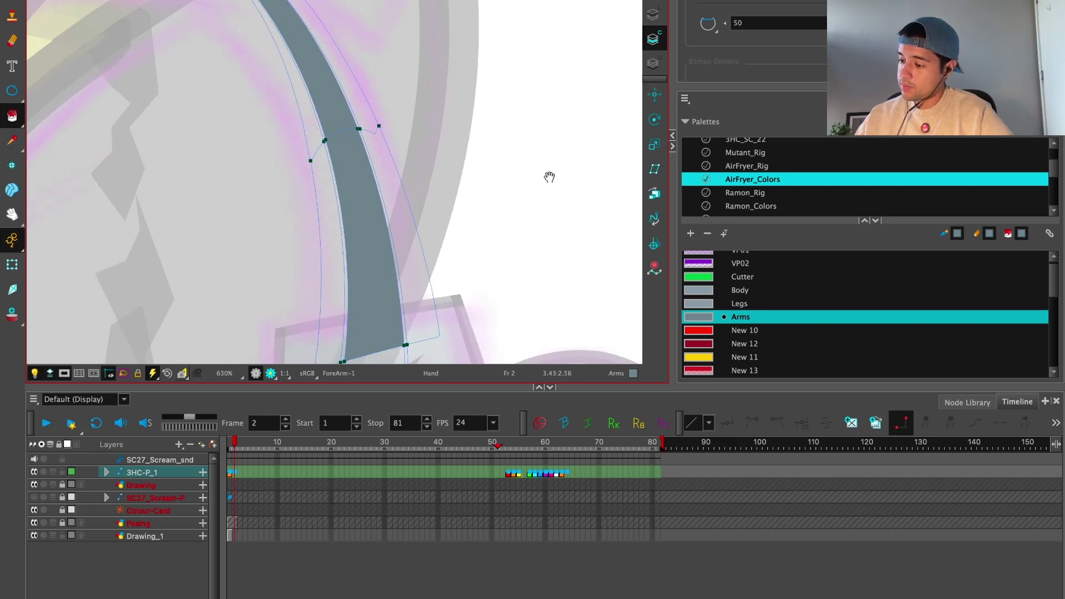
# Step: Fill the forearm's outer edge band with the HL highlight colour and its inner edge band with the SH shadow colour
pyautogui.scroll(-6, 1054, 302)
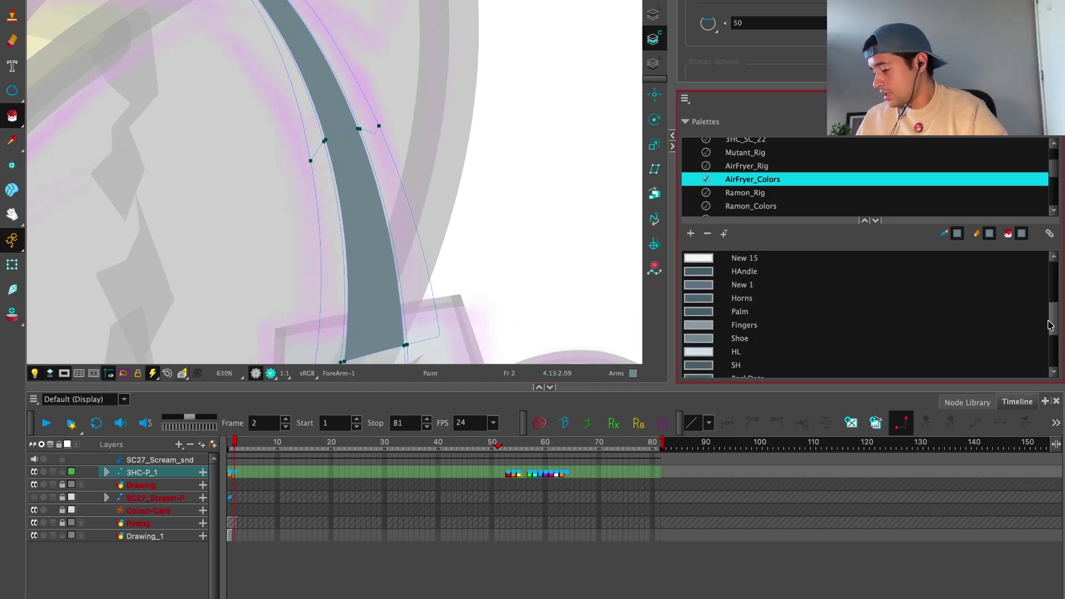
pyautogui.click(768, 355)
pyautogui.click(420, 271)
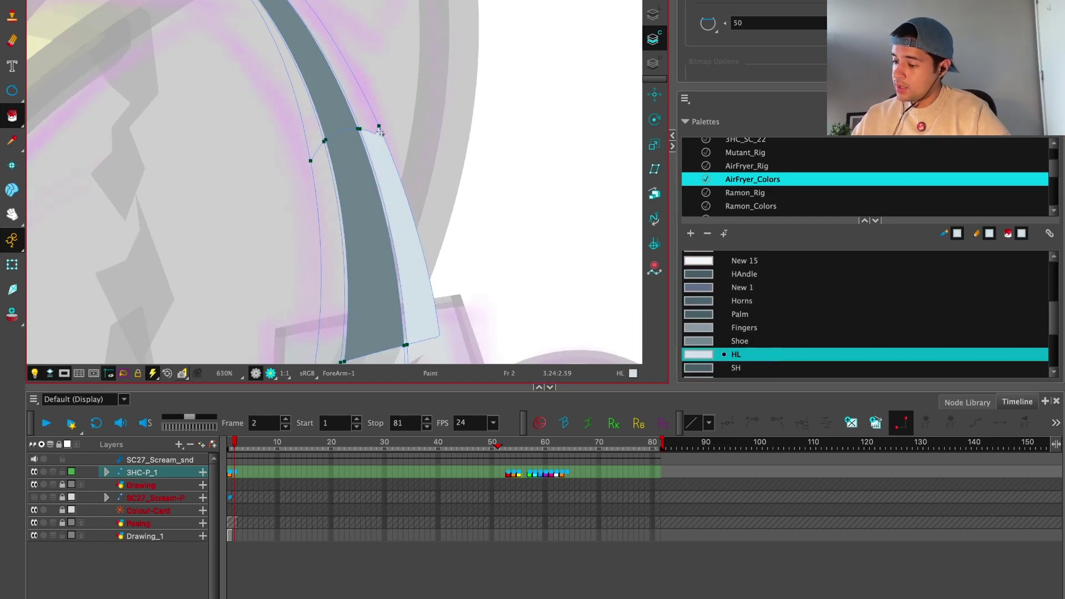
pyautogui.scroll(-1, 381, 132)
pyautogui.click(737, 367)
pyautogui.click(328, 202)
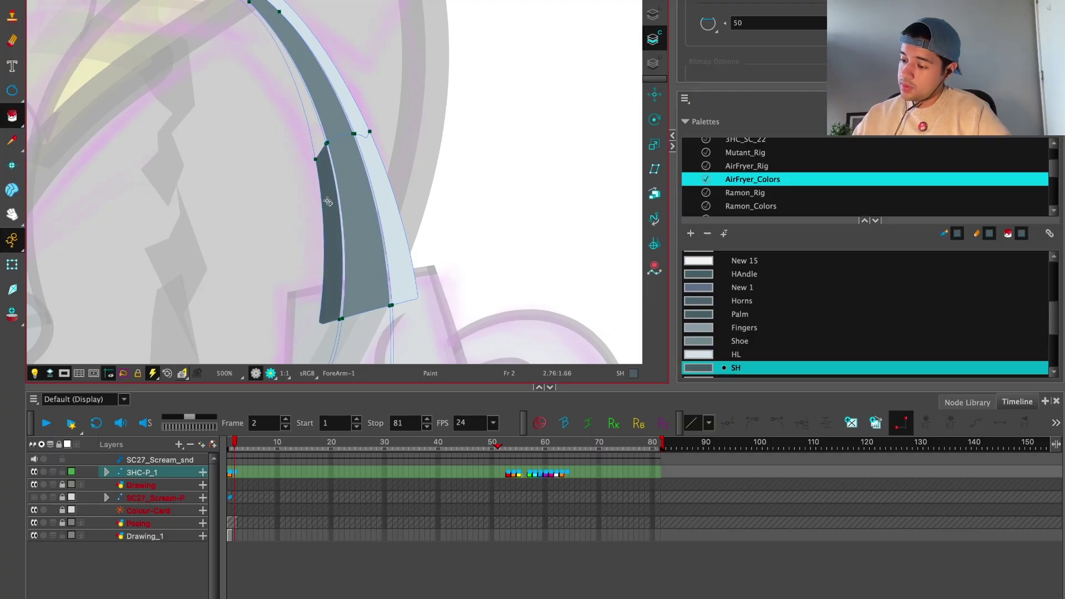
pyautogui.click(314, 115)
# Step: Switch to the Transform tool and deselect the forearm to review its colouring within the whole arm
pyautogui.click(12, 264)
pyautogui.press('1')
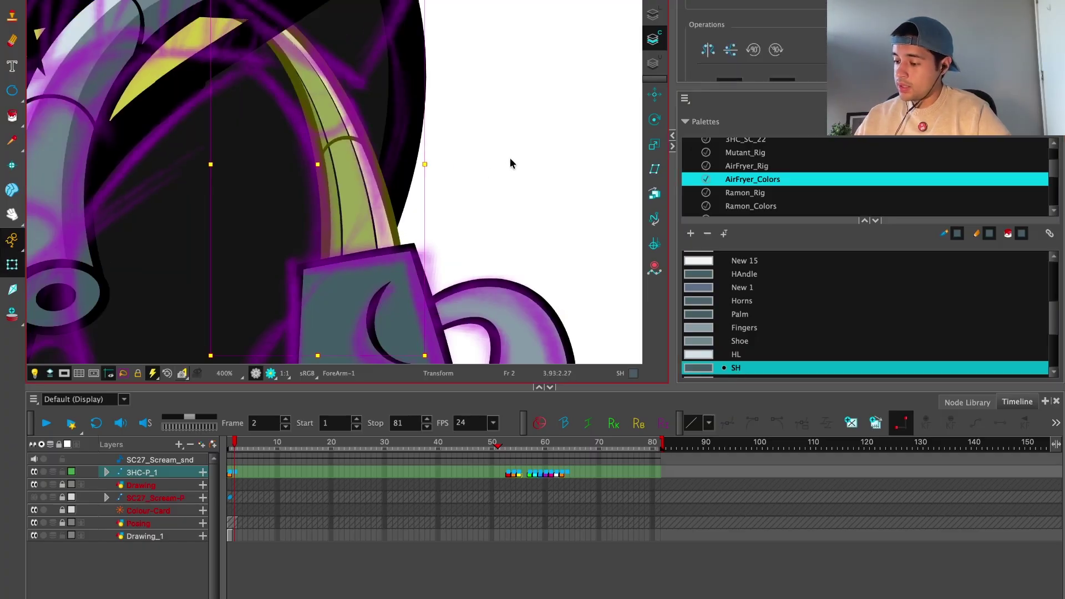
pyautogui.click(506, 195)
pyautogui.press('1')
pyautogui.press('1')
pyautogui.press('1')
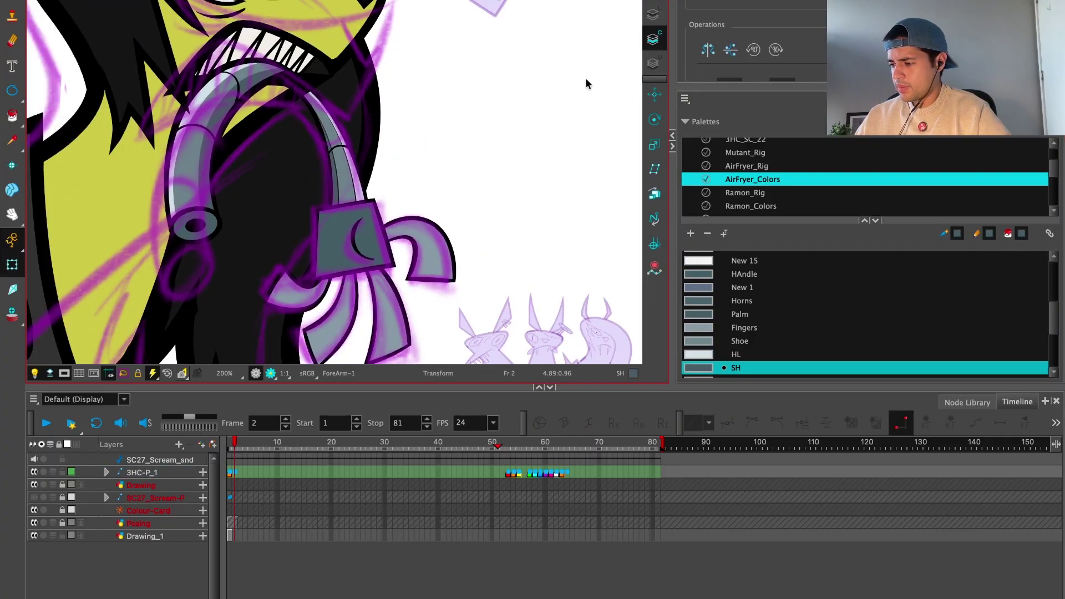
# Step: Compare the forearm's line, colour and underlay art layers, and check the drawing in the rendered view
pyautogui.click(652, 14)
pyautogui.scroll(3, 362, 250)
pyautogui.hotkey('alt', 's')
pyautogui.scroll(2, 408, 222)
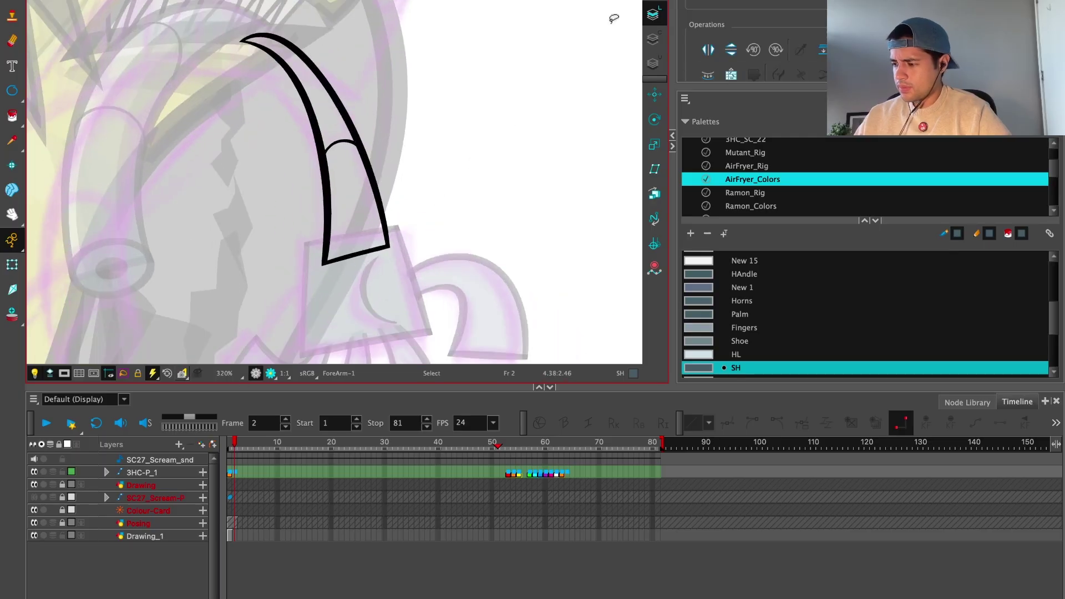
pyautogui.click(652, 14)
pyautogui.click(652, 39)
pyautogui.click(652, 64)
pyautogui.click(652, 39)
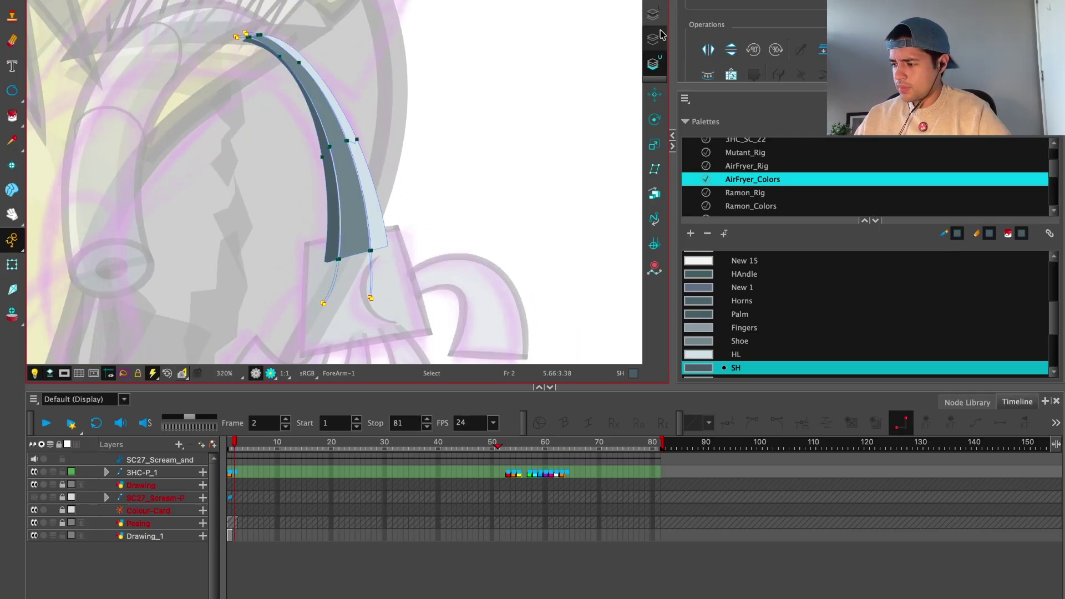
pyautogui.click(652, 14)
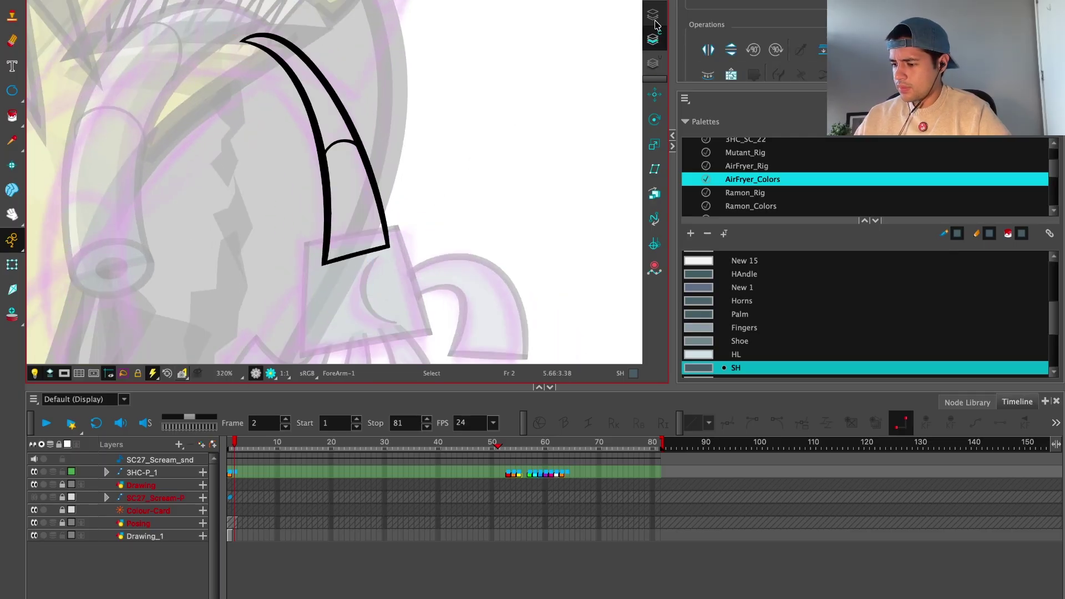
pyautogui.click(271, 374)
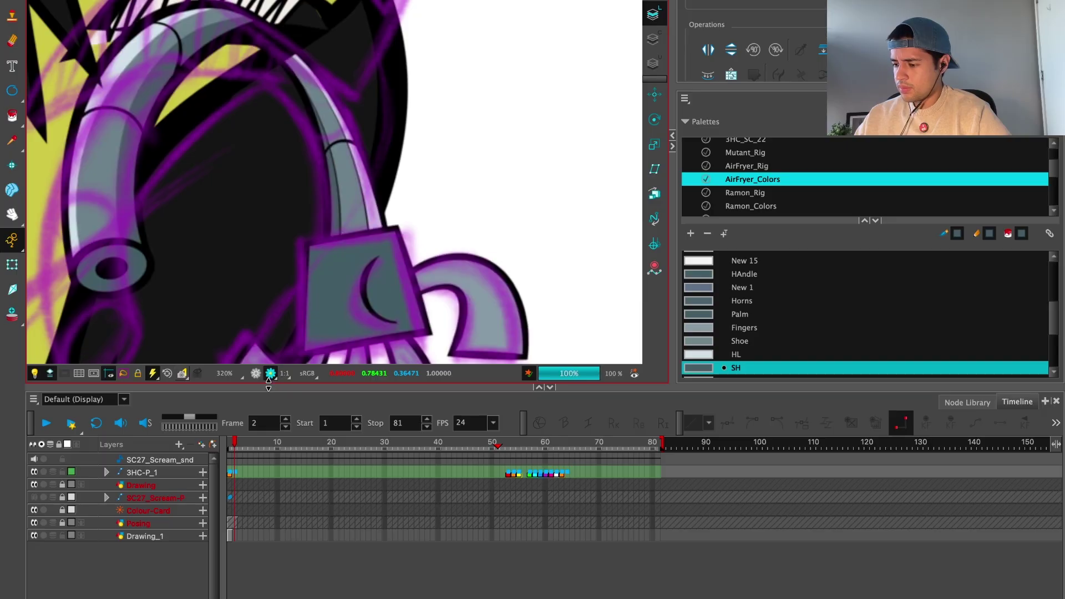
pyautogui.click(270, 373)
# Step: Fill the thin gap between the forearm's shadow band and middle band with the SH colour on the colour art
pyautogui.scroll(5, 566, 133)
pyautogui.press('l')
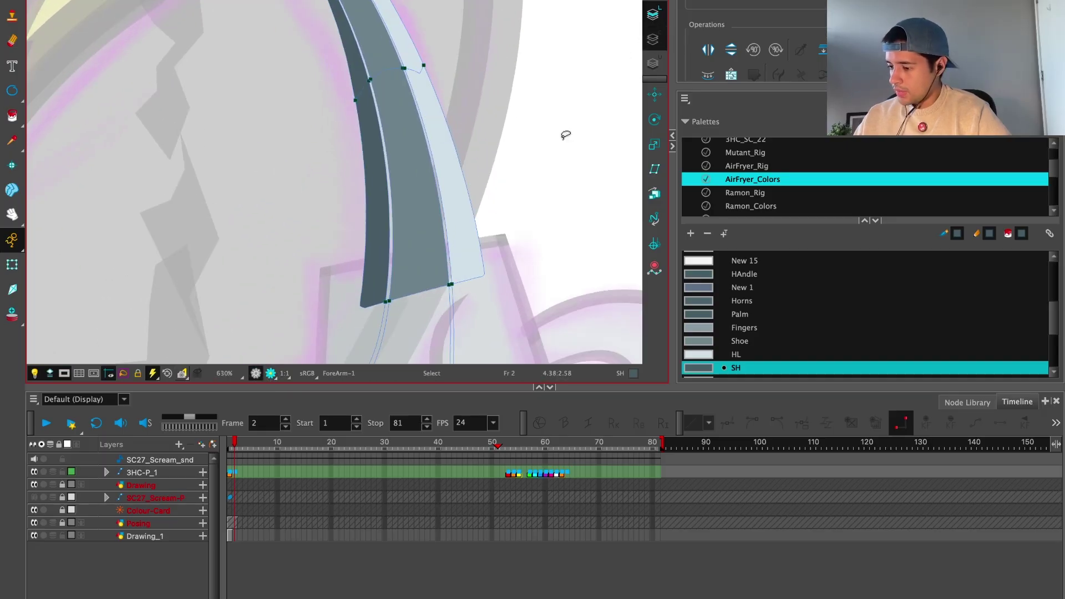
pyautogui.hotkey('alt', 'i')
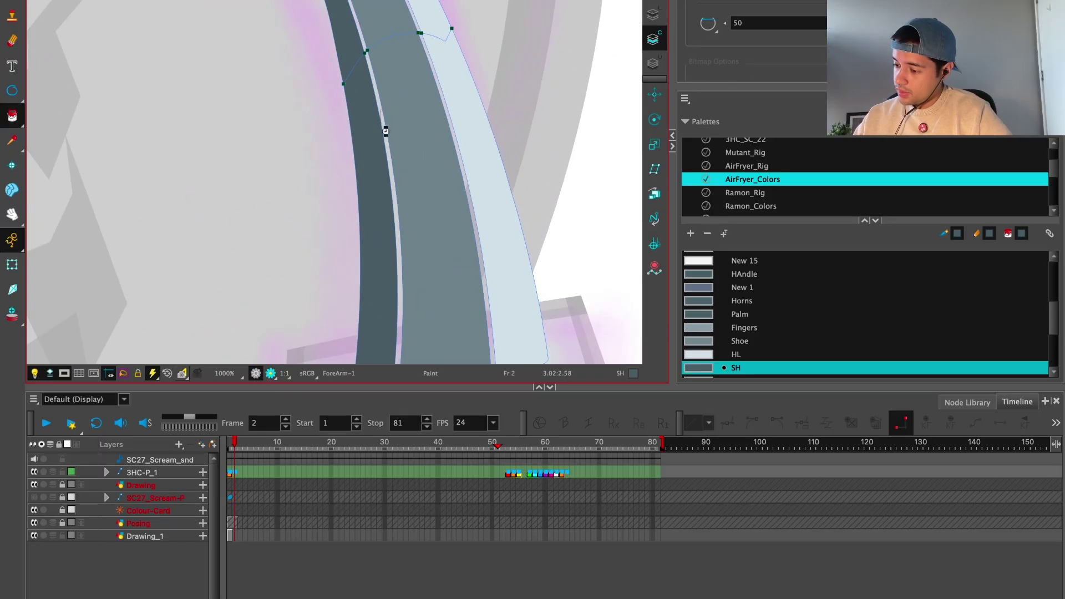
pyautogui.click(385, 131)
pyautogui.click(357, 22)
pyautogui.moveTo(373, 65); pyautogui.dragTo(404, 231)
# Step: Try filling the forearm's upper tip with the SH colour and undo that fill
pyautogui.press('1')
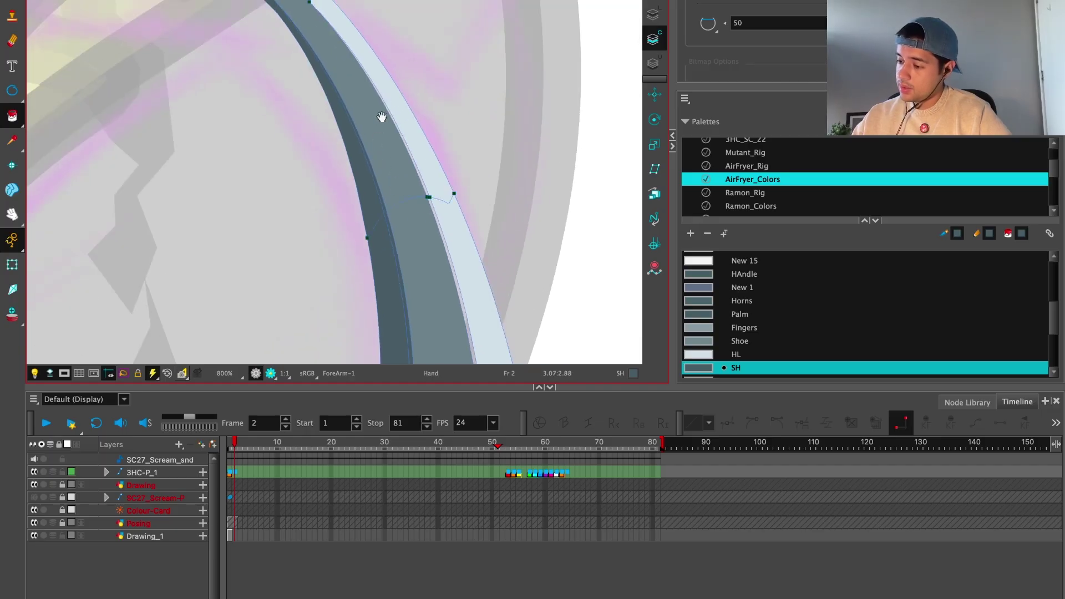
pyautogui.moveTo(394, 97); pyautogui.dragTo(444, 235)
pyautogui.press('2')
pyautogui.click(224, 72)
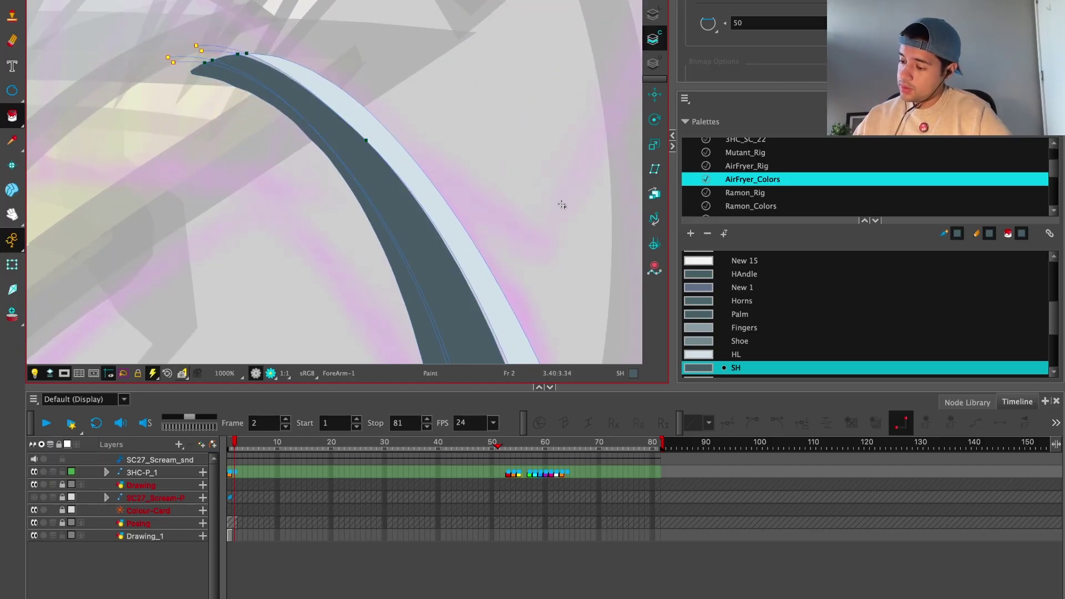
pyautogui.hotkey('ctrl', 'z')
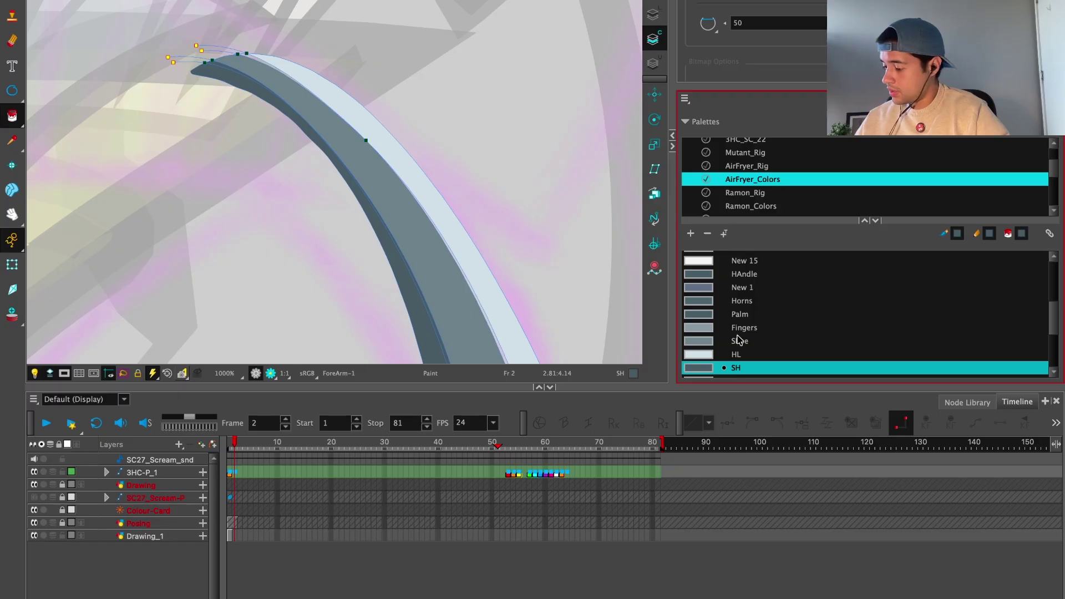
# Step: Fill the thin gap between the forearm's highlight band and middle band with the HL colour along its length
pyautogui.click(738, 355)
pyautogui.press('2')
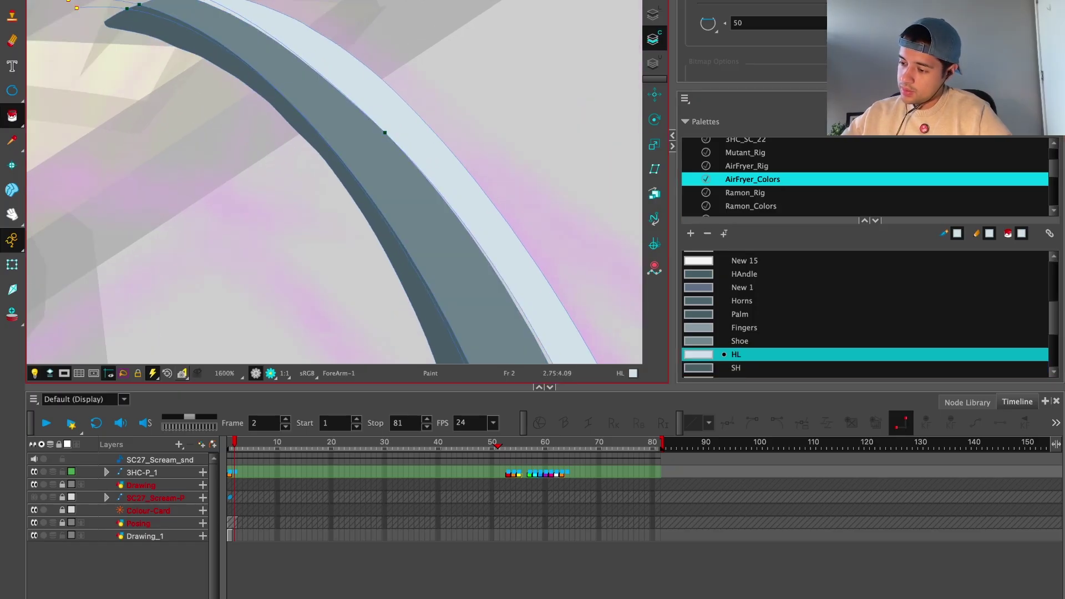
pyautogui.moveTo(497, 241); pyautogui.dragTo(413, 43)
pyautogui.press('1')
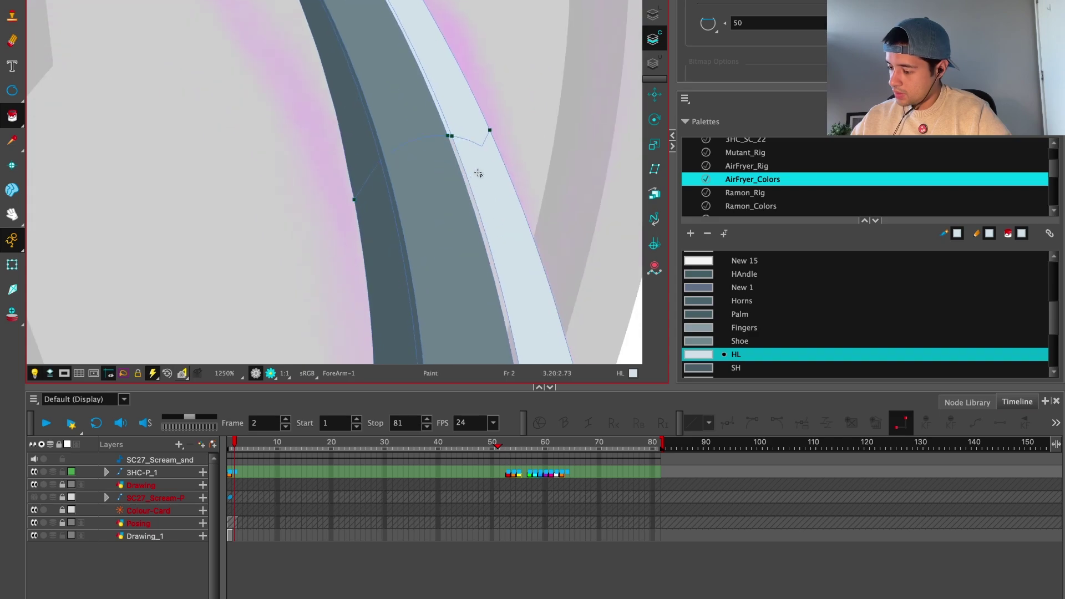
pyautogui.moveTo(477, 166); pyautogui.dragTo(475, 80)
pyautogui.press('1')
pyautogui.press('1')
pyautogui.press('1')
pyautogui.press('1')
pyautogui.press('1')
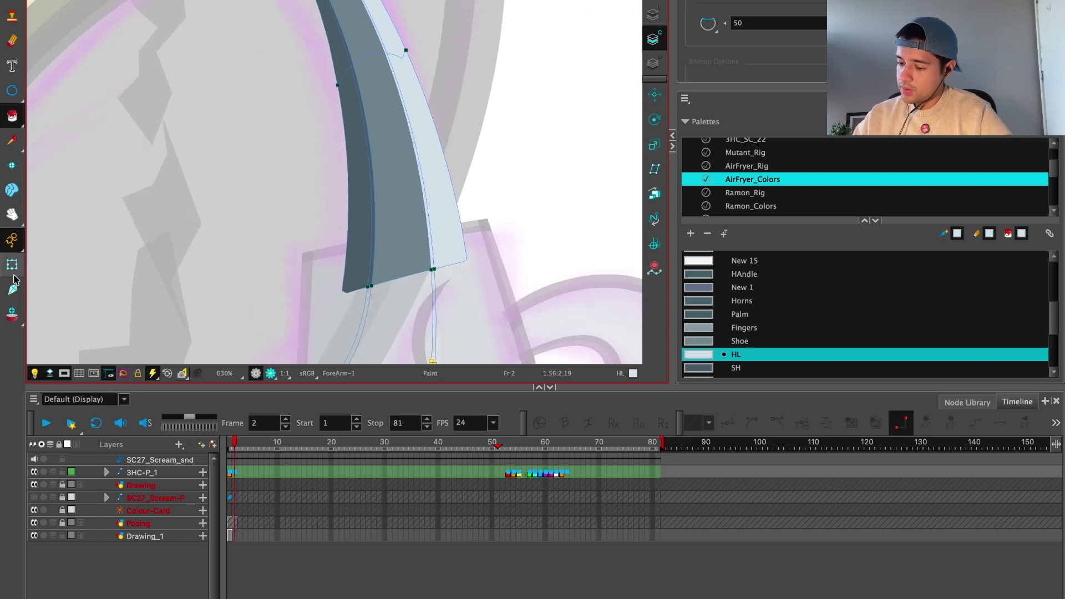
# Step: Select the forearm drawing with its pegs and place their pivot at the forearm's upper joint
pyautogui.press('1')
pyautogui.hotkey('shift', 't')
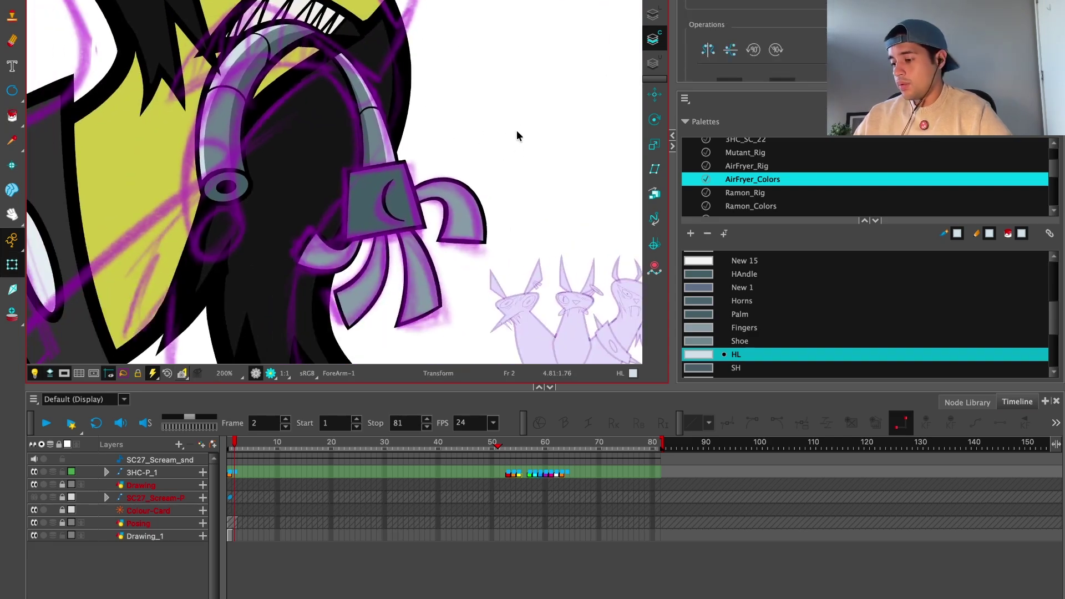
pyautogui.click(383, 139)
pyautogui.hotkey('ctrl', 'Tab')
pyautogui.hotkey('ctrl', 'Tab')
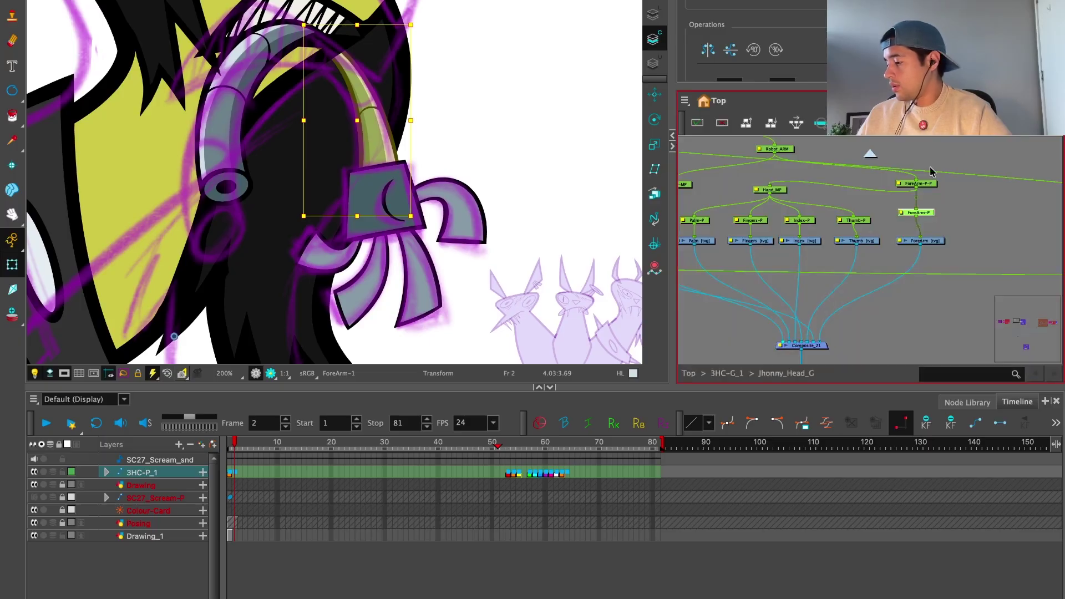
pyautogui.click(921, 240)
pyautogui.click(654, 120)
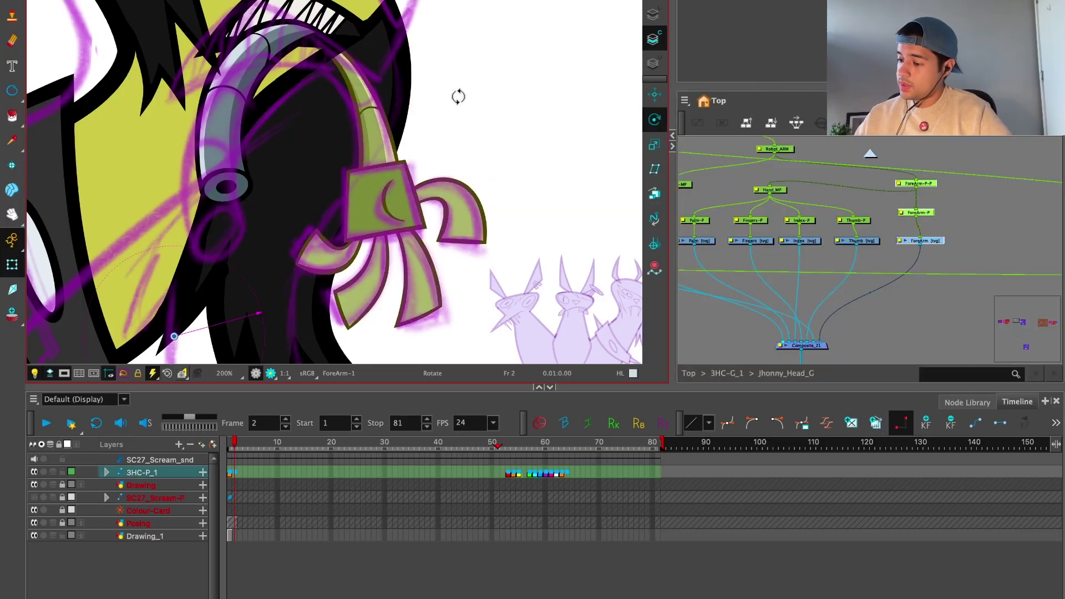
pyautogui.click(12, 266)
pyautogui.press('1')
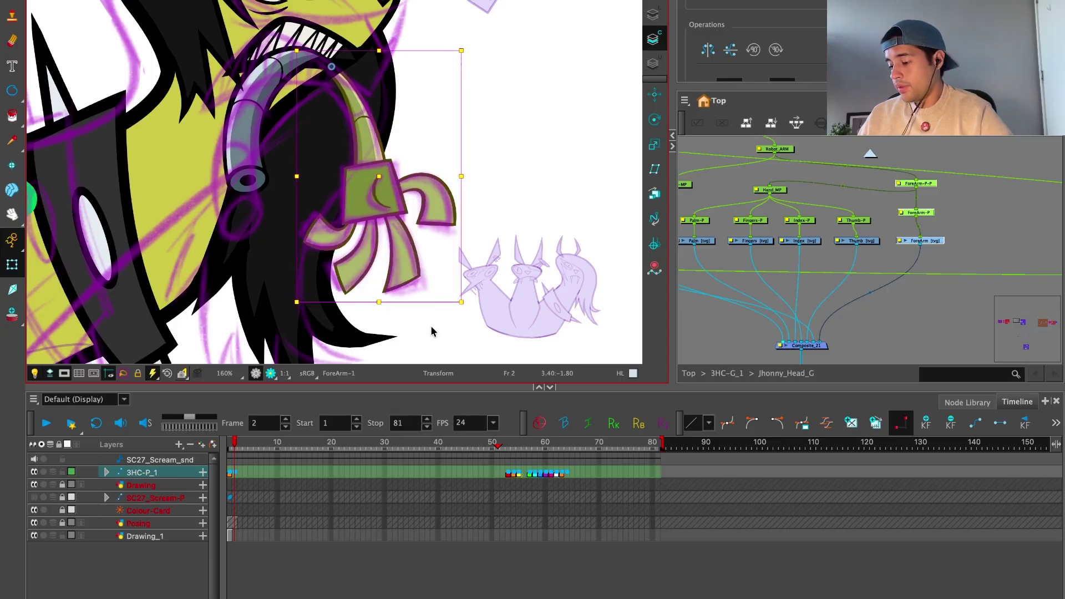
# Step: Try rotating the robot hand about the wrist and undo the rotation
pyautogui.click(417, 297)
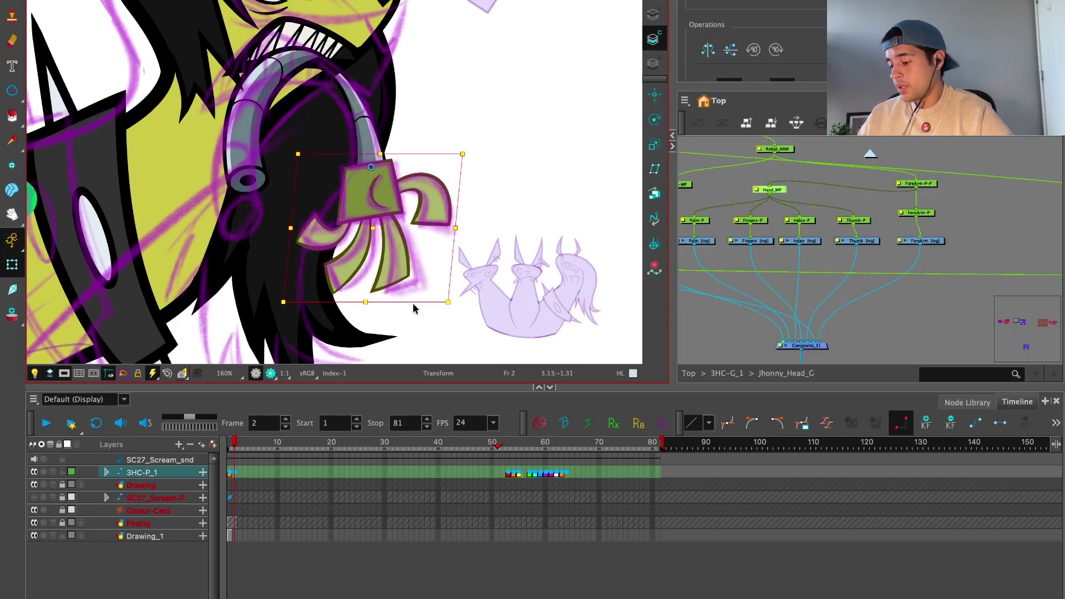
pyautogui.click(398, 261)
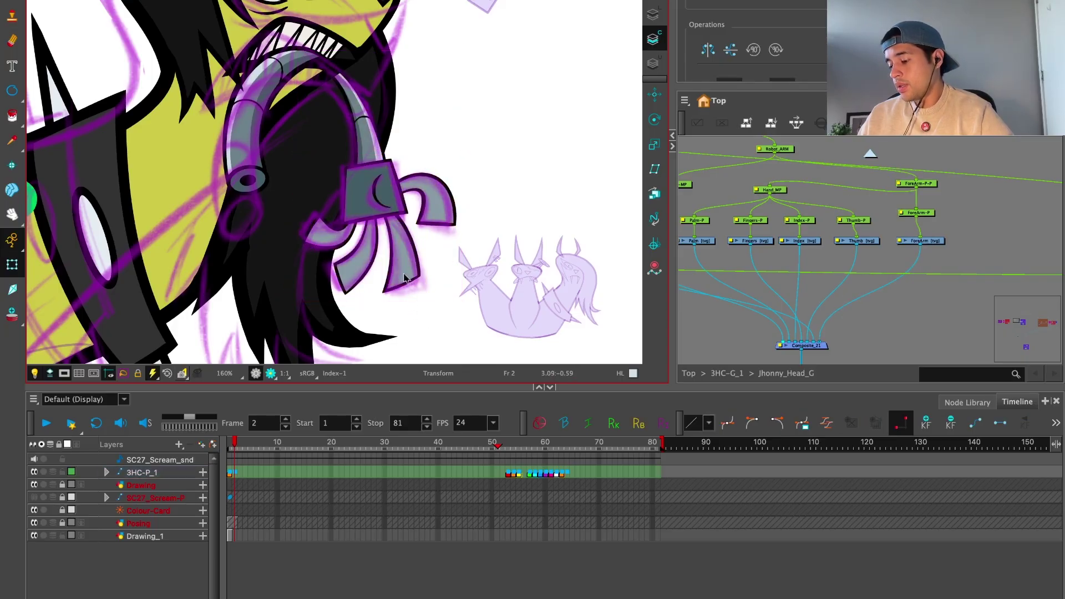
pyautogui.click(439, 202)
# Step: Compare the character's poses on frames 2 and 3 with the whole rig in view
pyautogui.click(264, 448)
pyautogui.click(240, 471)
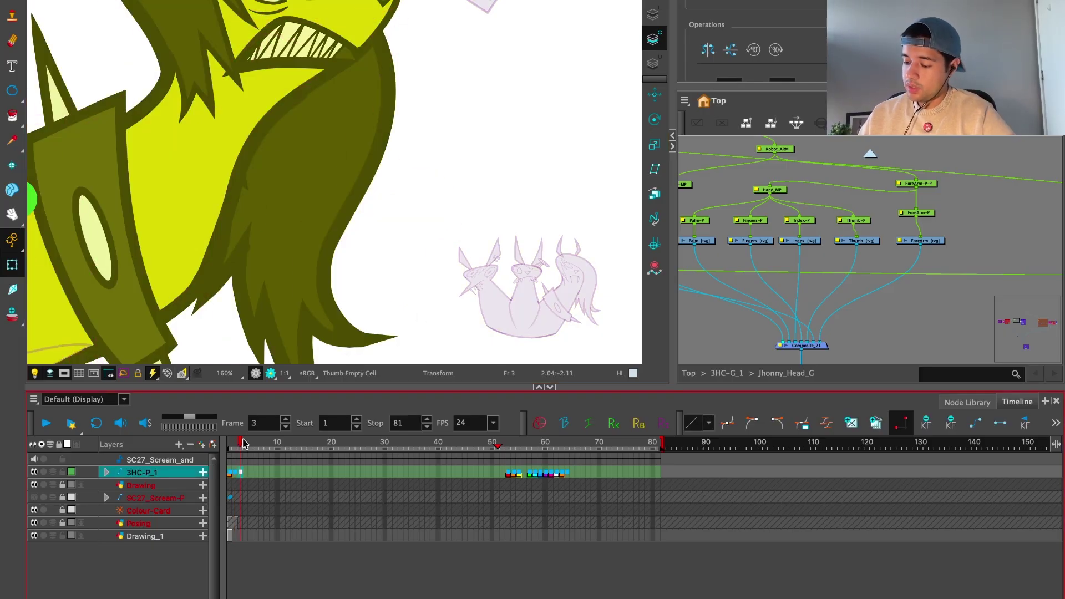
pyautogui.click(236, 442)
pyautogui.scroll(-2, 463, 254)
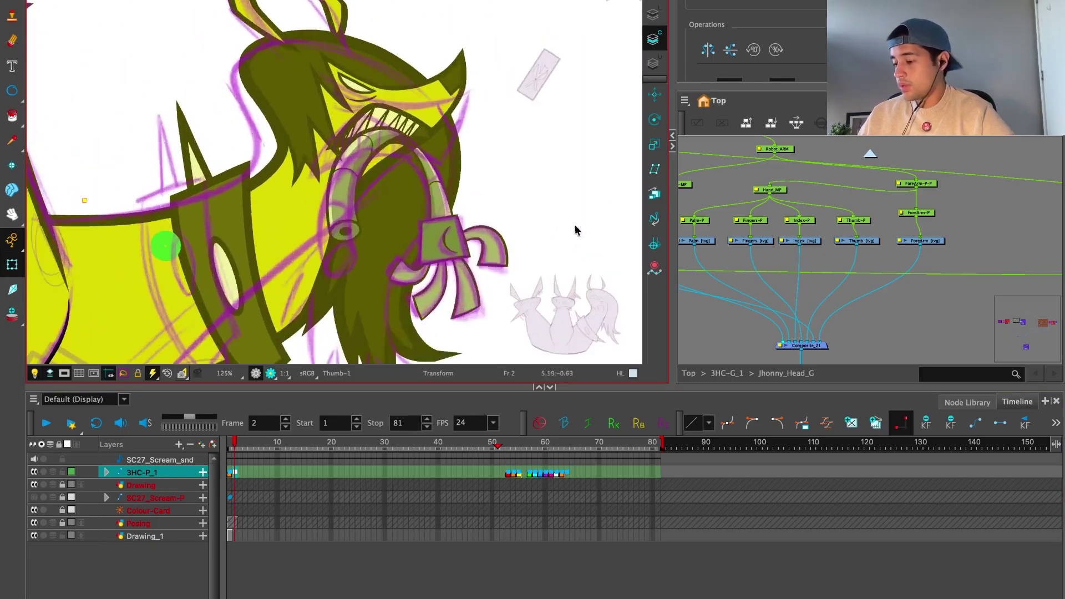
pyautogui.scroll(-4, 480, 272)
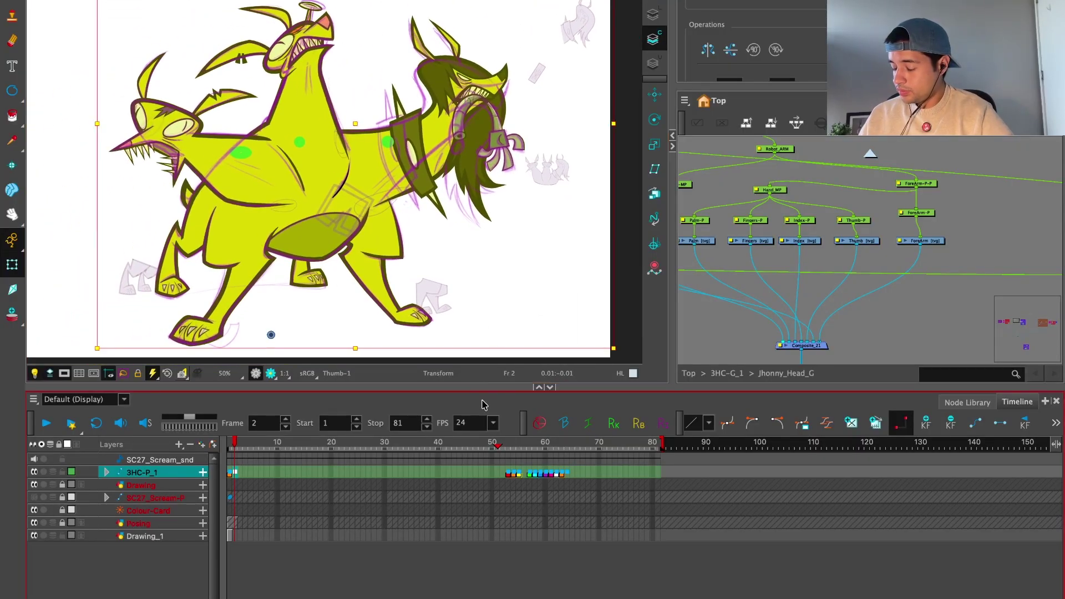
# Step: Return the node view to the top level, then close this scene and open the 3HC_SC_26_Stomp scene
pyautogui.click(877, 167)
pyautogui.hotkey('ctrl', 'shift', 'Return')
pyautogui.hotkey('ctrl', 'shift', 'Return')
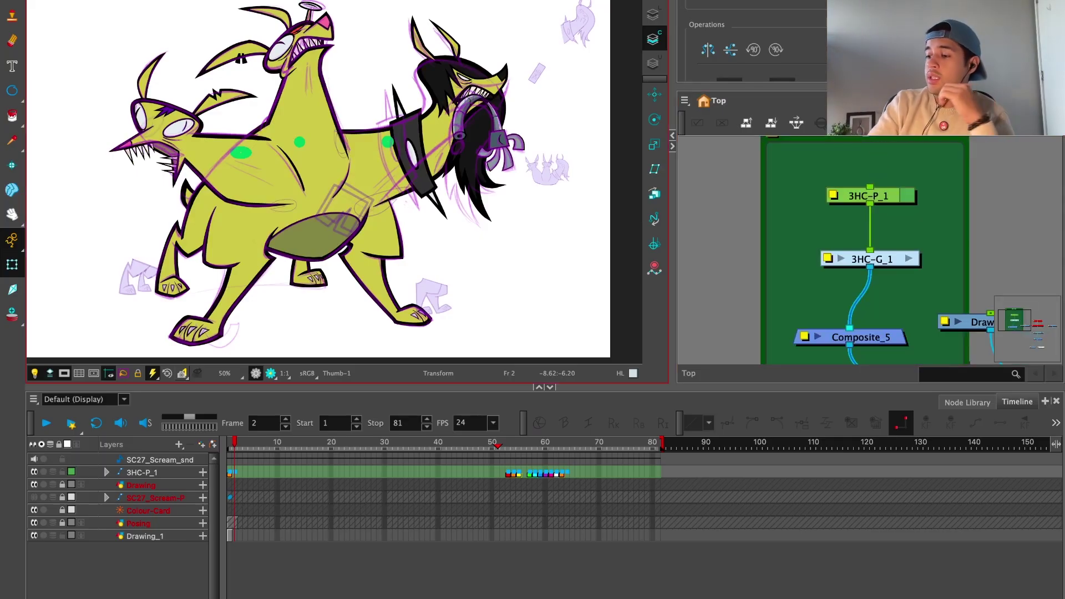
pyautogui.click(139, 0)
pyautogui.press('Escape')
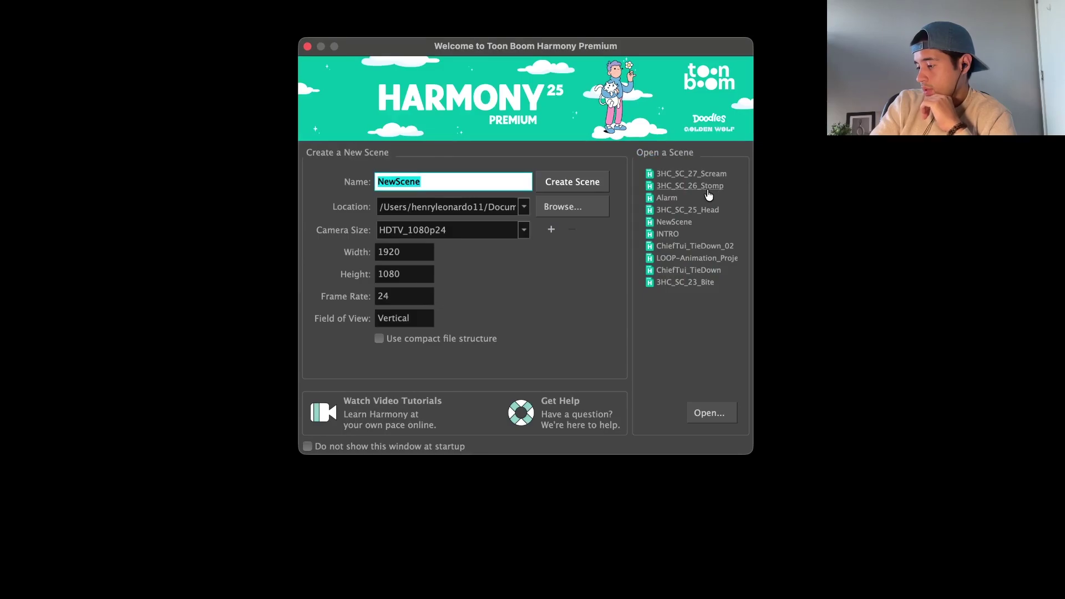
pyautogui.click(709, 188)
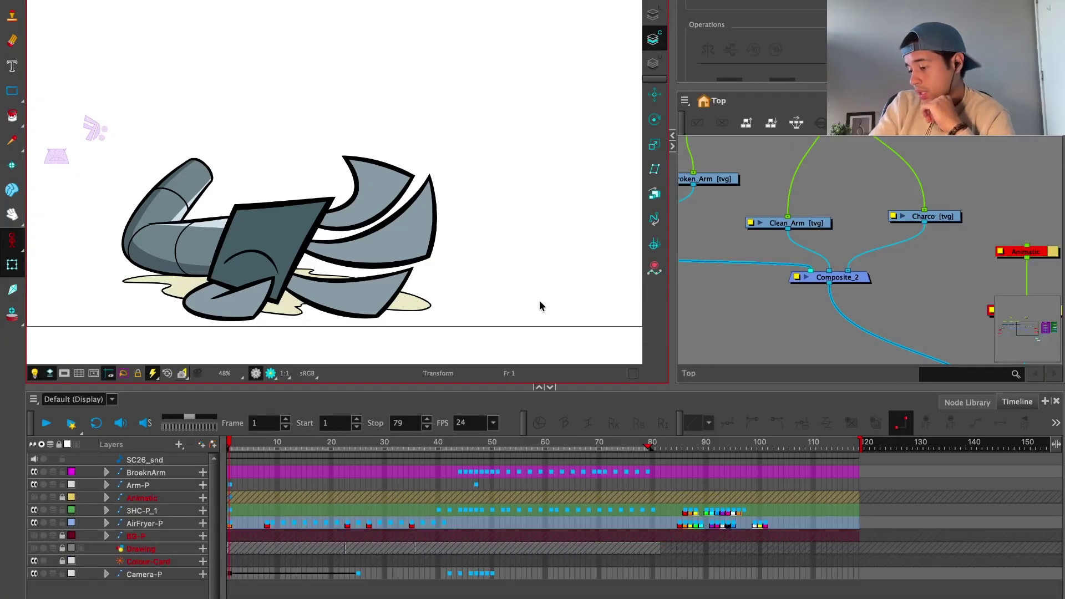
# Step: Play the scene through to frame 79 with the camera mask on and identify the nodes that make up the broken arm
pyautogui.click(64, 373)
pyautogui.press('Return')
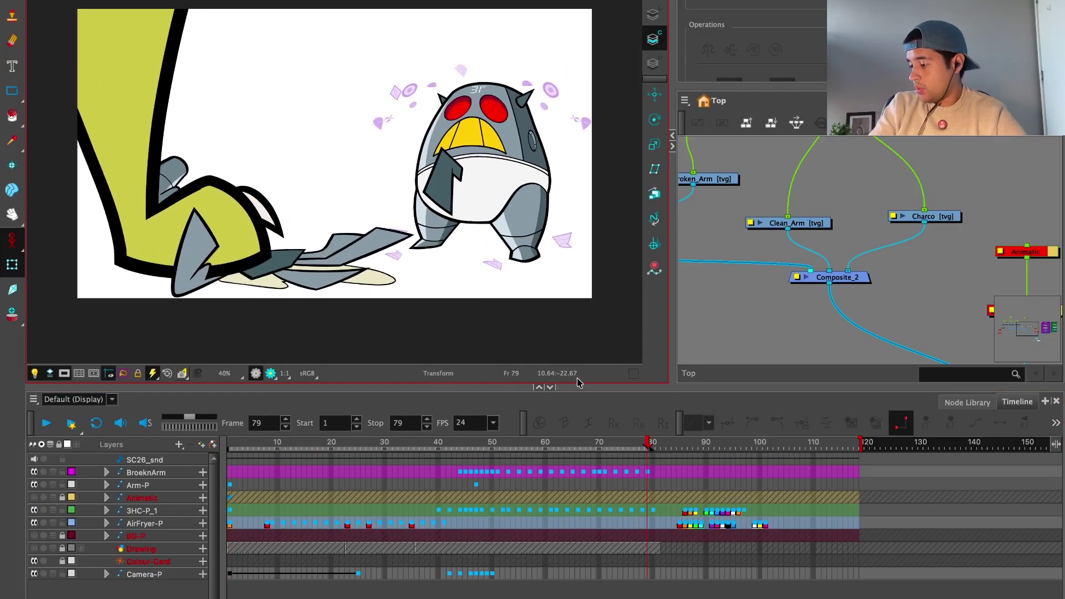
pyautogui.scroll(5, 784, 297)
pyautogui.click(821, 206)
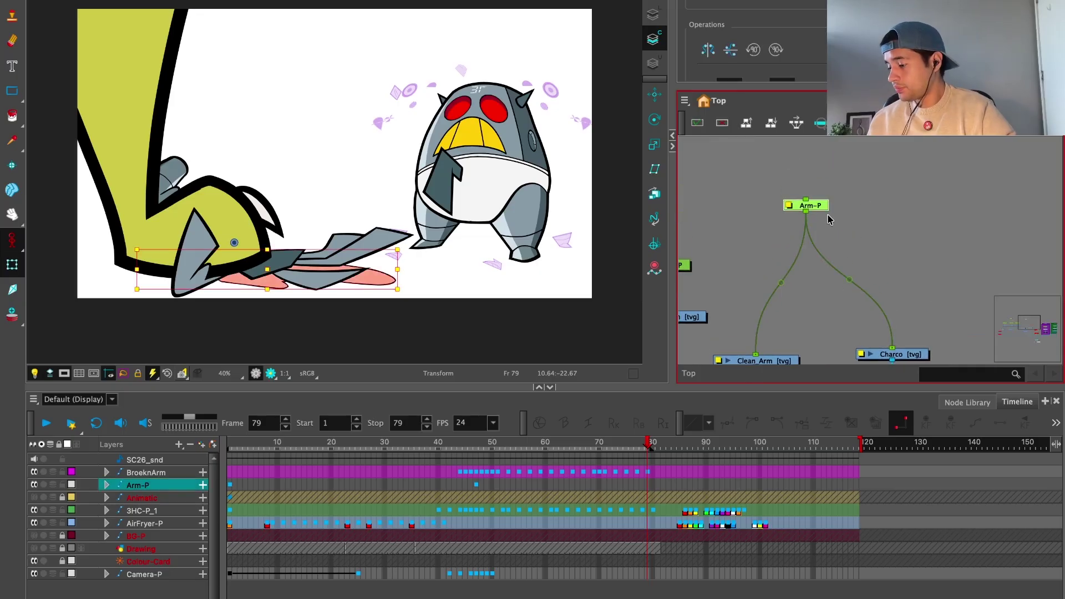
pyautogui.scroll(-6, 832, 244)
pyautogui.click(785, 171)
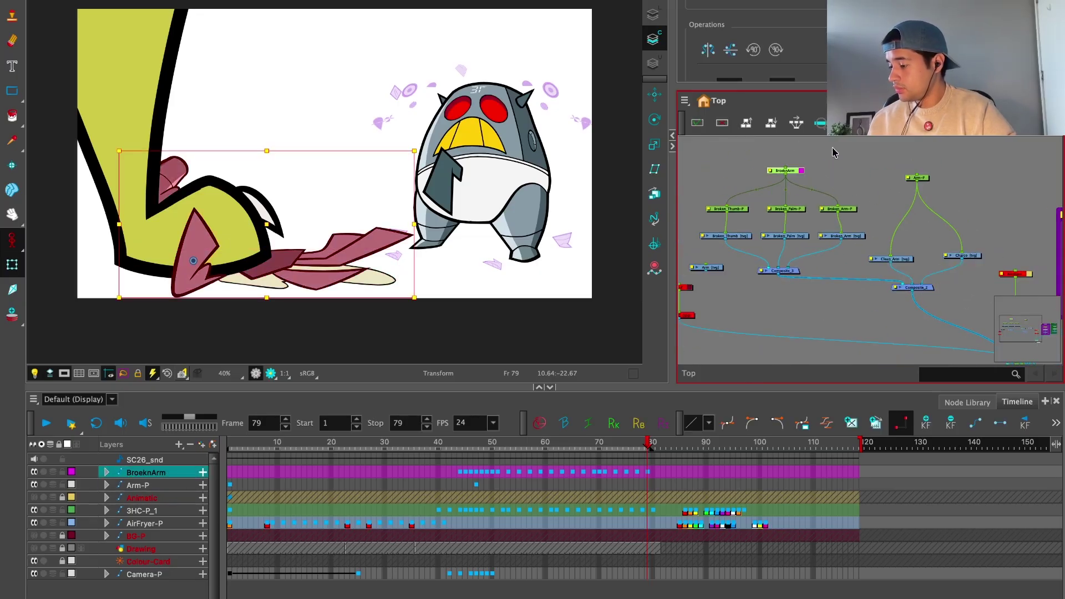
pyautogui.scroll(-1, 888, 177)
pyautogui.click(707, 283)
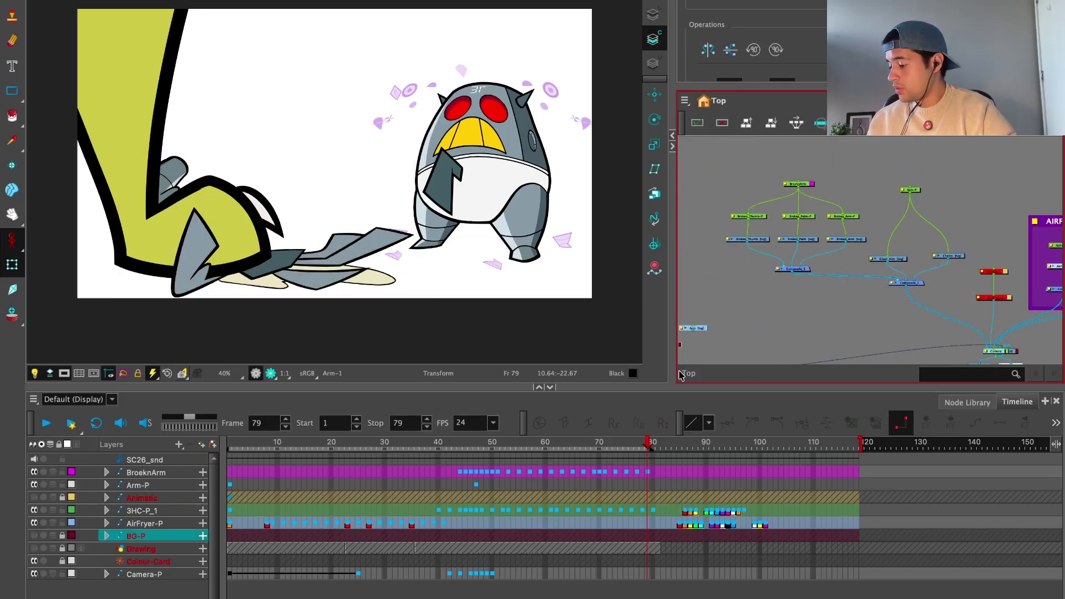
# Step: Save the BroeknArm and Arm-P node trees with their composites to the library as the template BroeknArm.tpl
pyautogui.moveTo(700, 164); pyautogui.dragTo(948, 302)
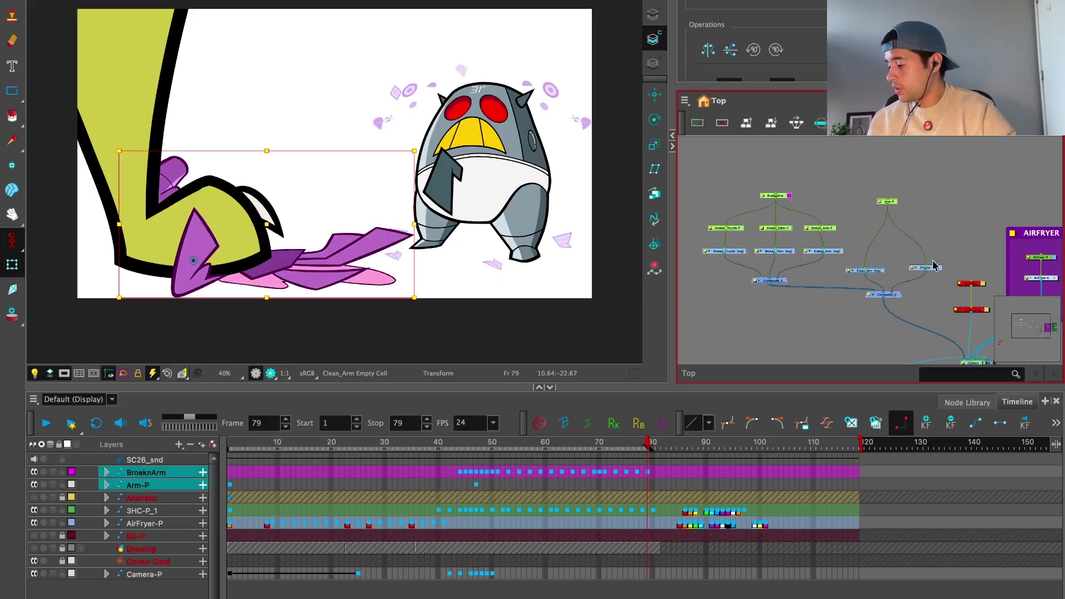
pyautogui.click(772, 6)
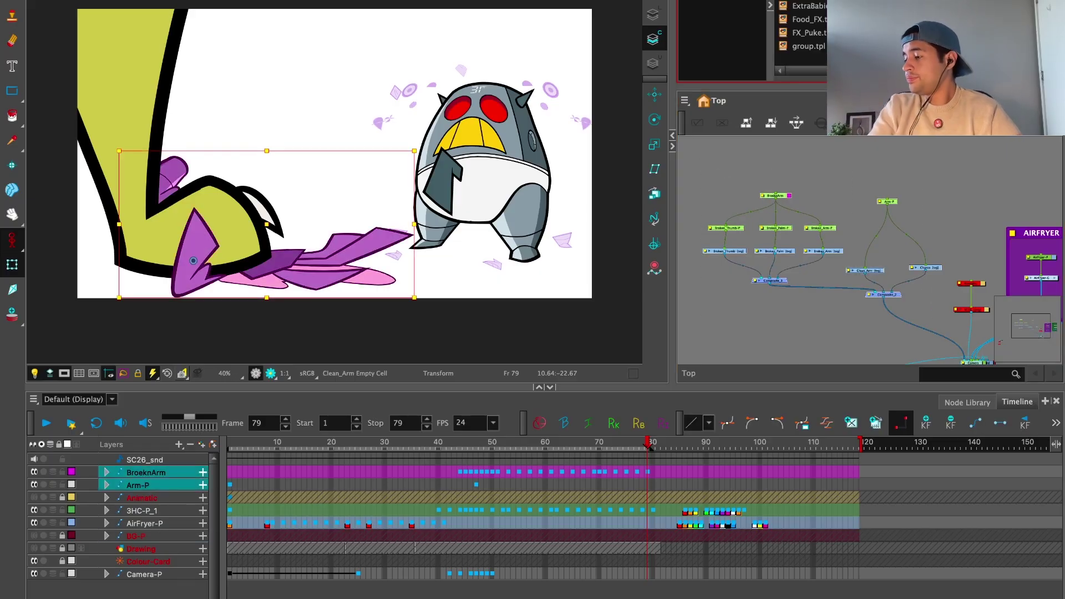
pyautogui.rightClick(737, 11)
pyautogui.press('Escape')
pyautogui.rightClick(738, 11)
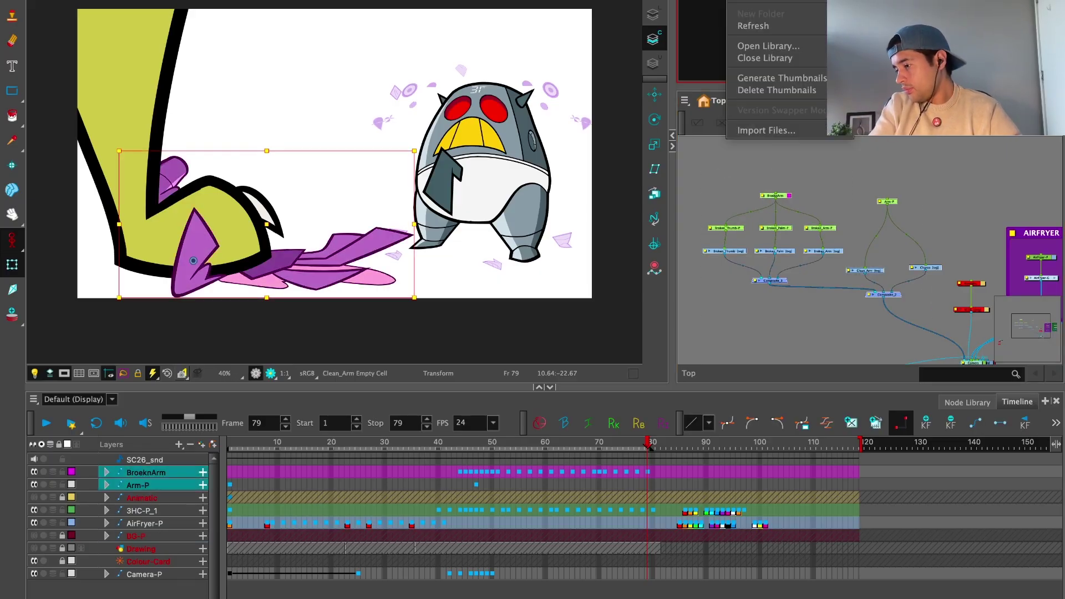
pyautogui.press('Escape')
pyautogui.scroll(3, 721, 22)
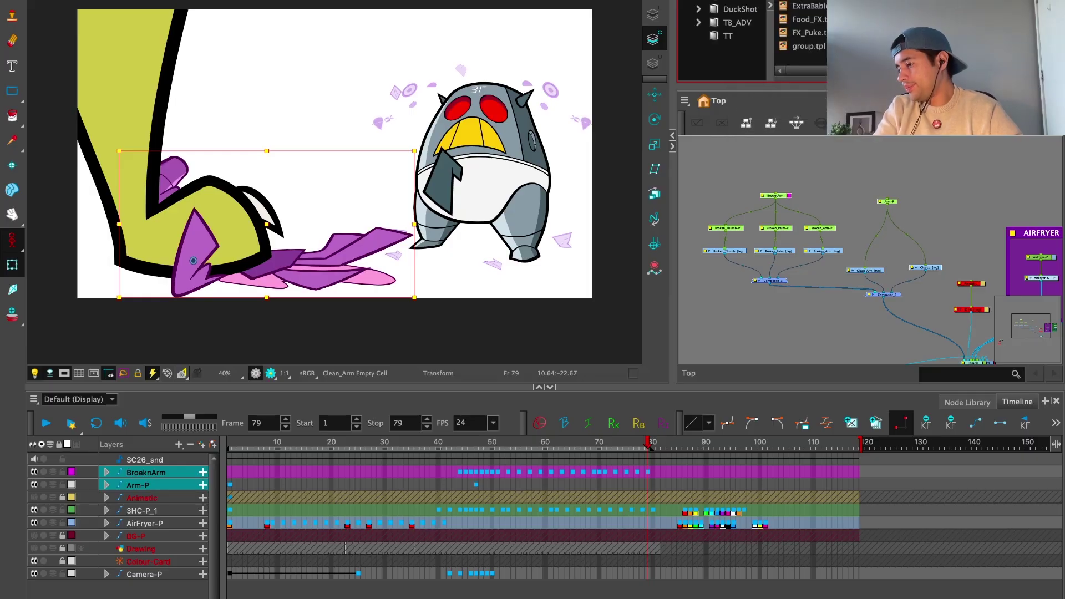
pyautogui.click(721, 3)
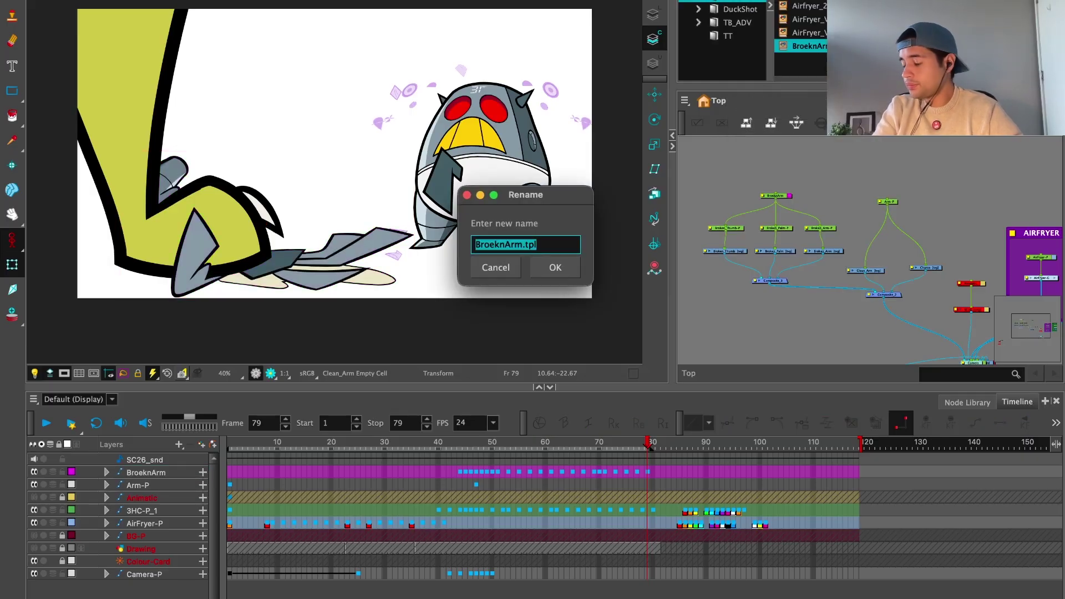
pyautogui.press('Return')
pyautogui.click(835, 179)
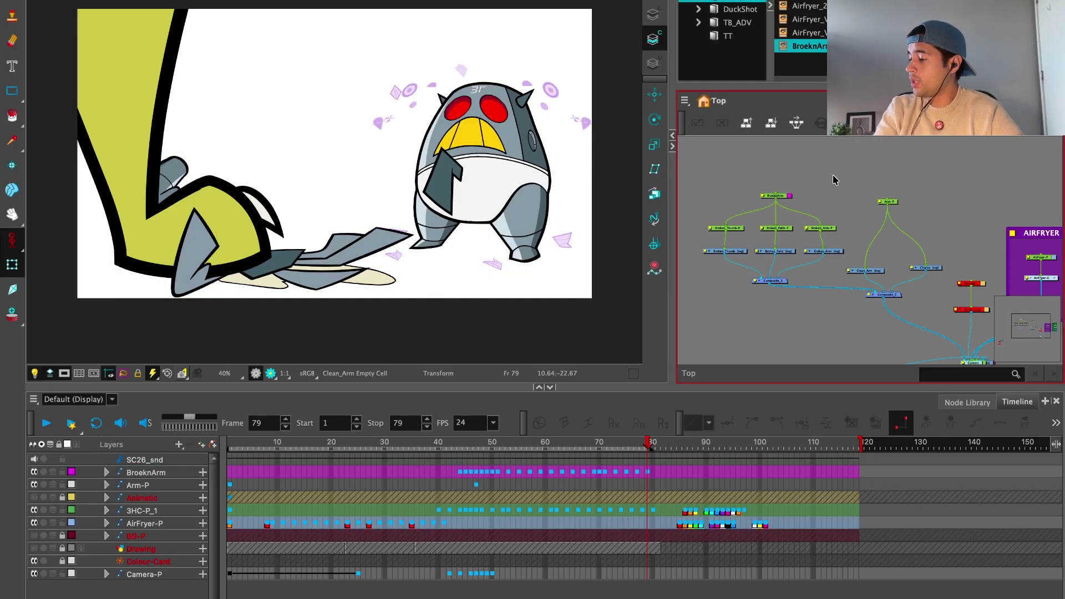
# Step: Open the 3HC_SC_27_Scream scene again and go to frame 2
pyautogui.click(134, 0)
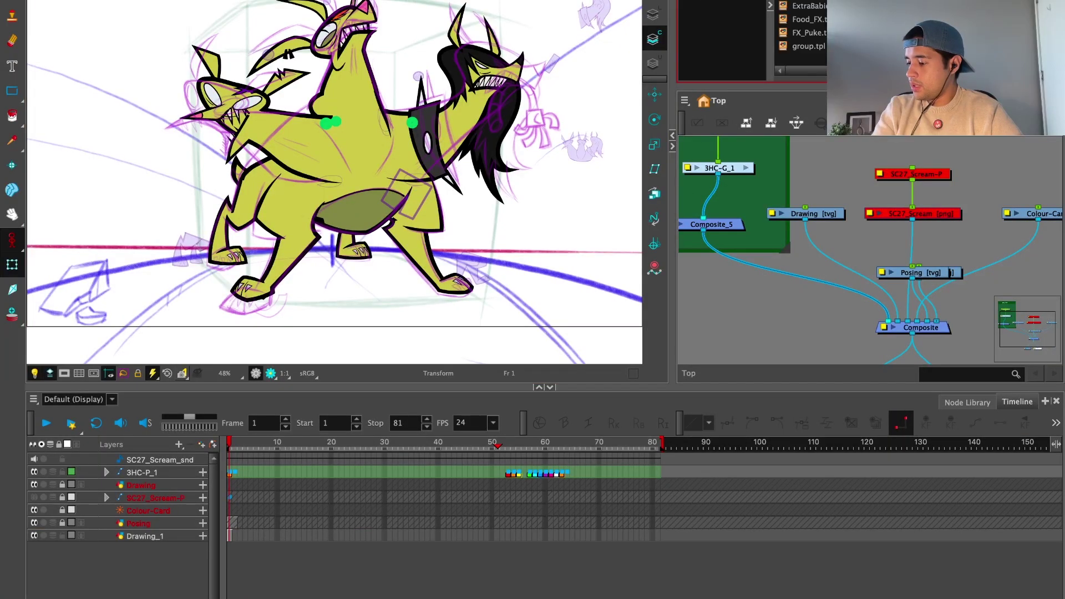
pyautogui.scroll(2, 234, 469)
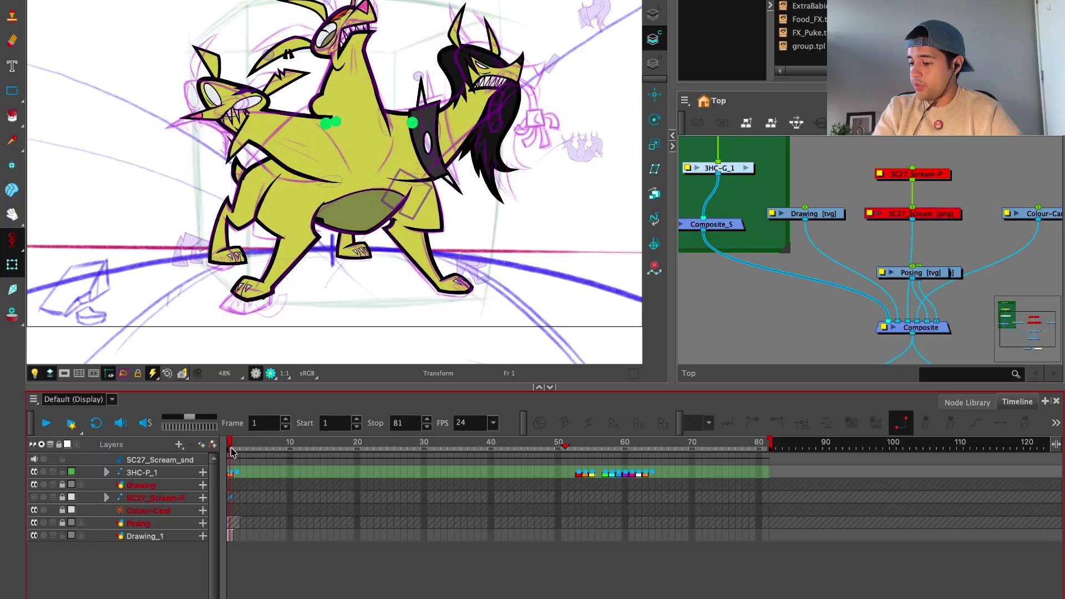
pyautogui.moveTo(232, 452); pyautogui.dragTo(235, 447)
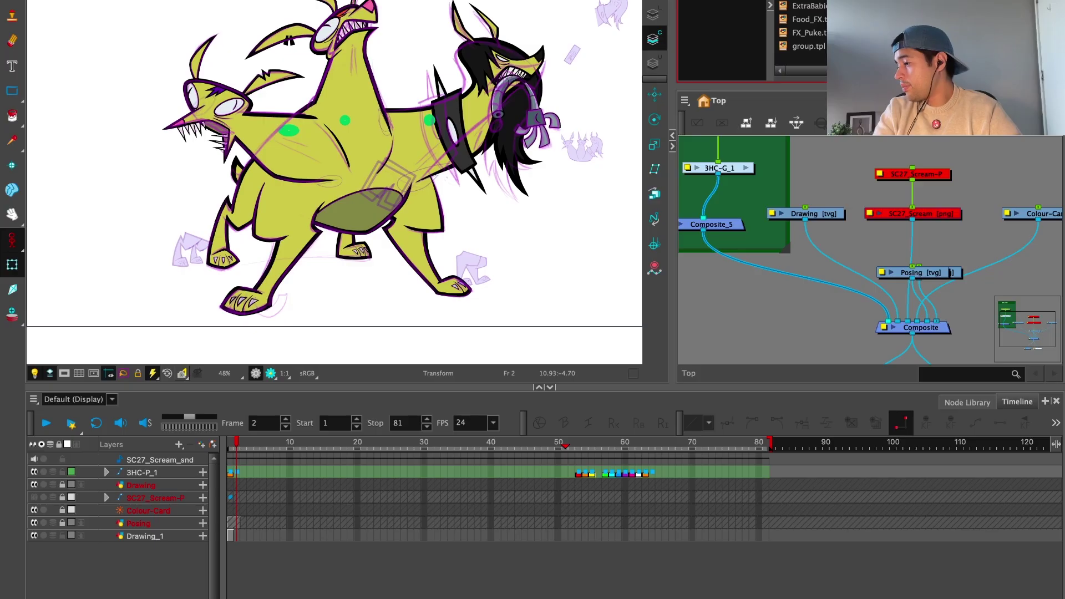
# Step: Import the BroeknArm template from the library into the top-level node view and place its nodes beside the 3HC_V04 group
pyautogui.rightClick(741, 3)
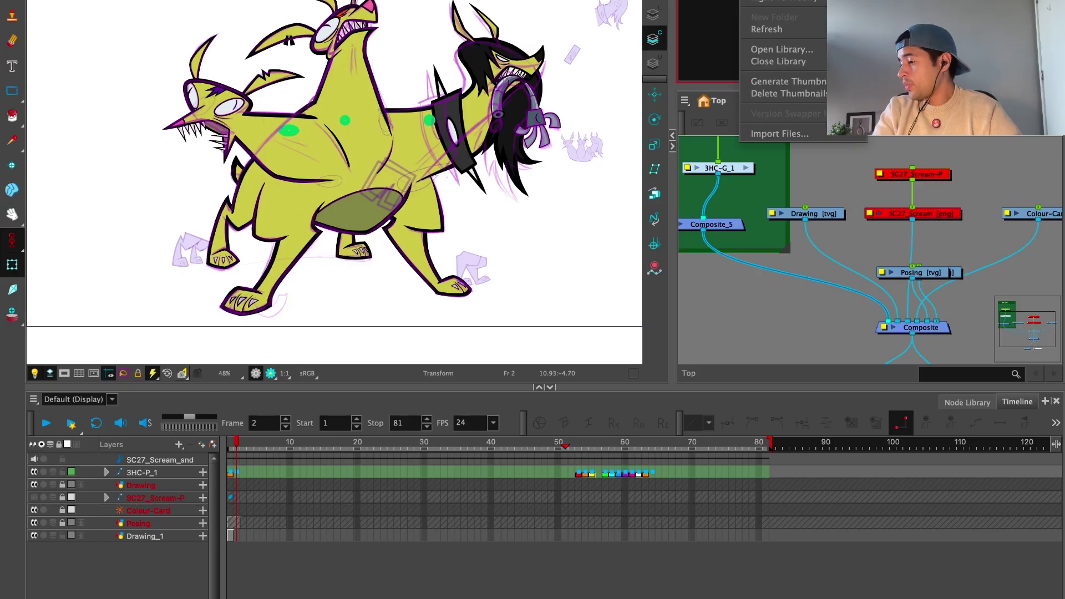
pyautogui.press('Escape')
pyautogui.rightClick(713, 3)
pyautogui.press('Escape')
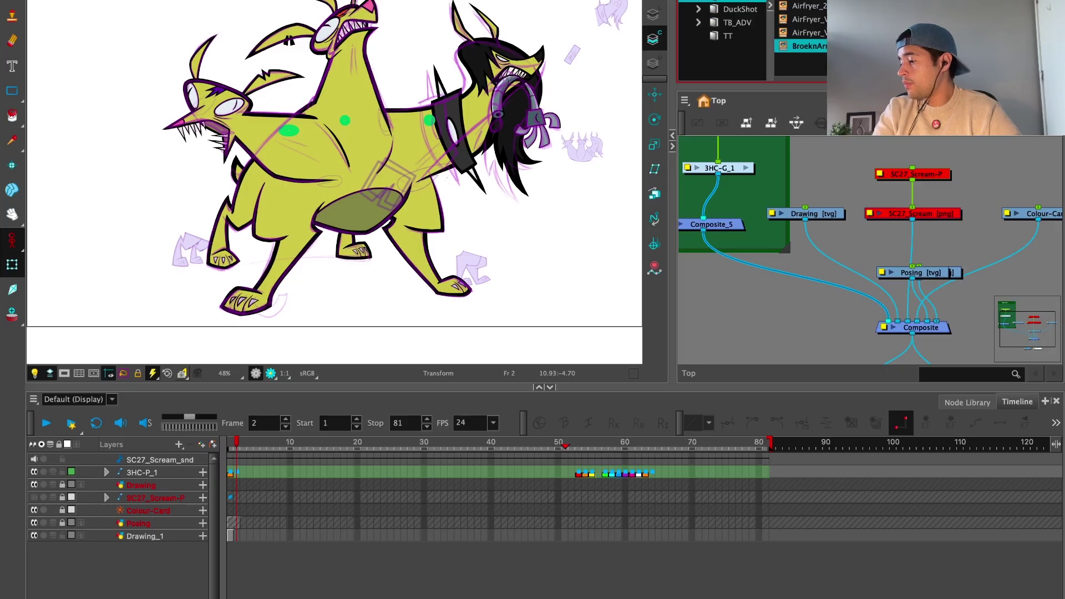
pyautogui.scroll(-2, 793, 192)
pyautogui.moveTo(794, 192); pyautogui.dragTo(972, 227)
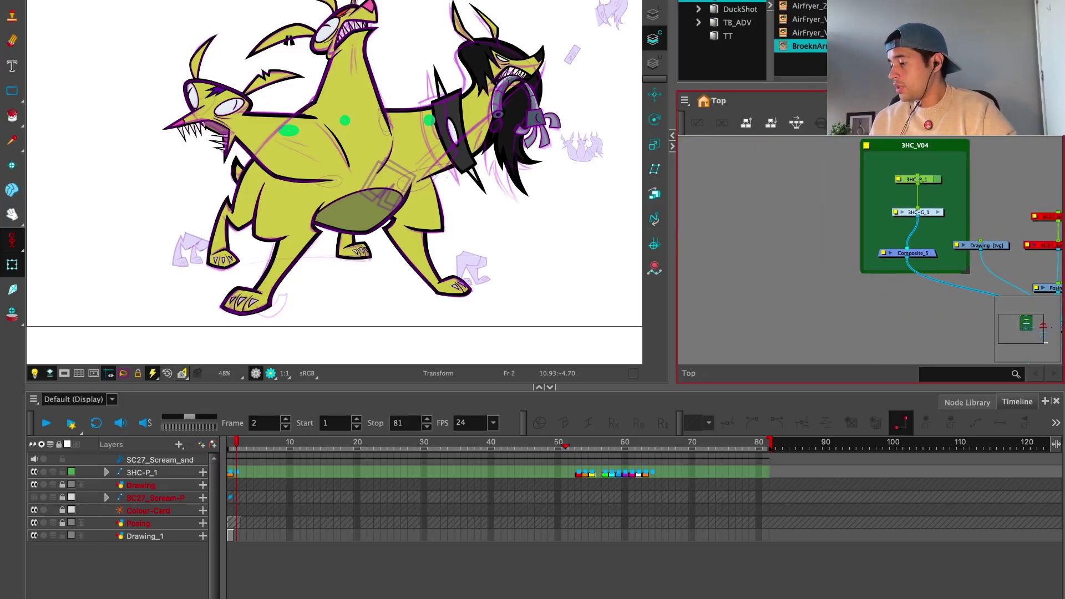
pyautogui.click(761, 158)
pyautogui.hotkey('ctrl', 'v')
pyautogui.scroll(-2, 901, 300)
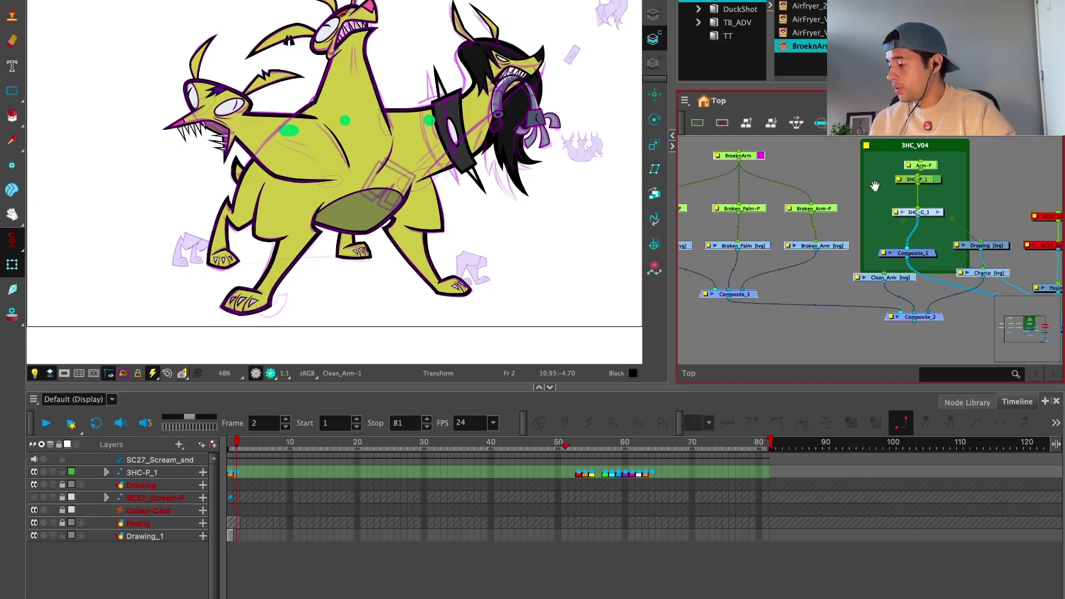
pyautogui.moveTo(901, 300); pyautogui.dragTo(773, 276)
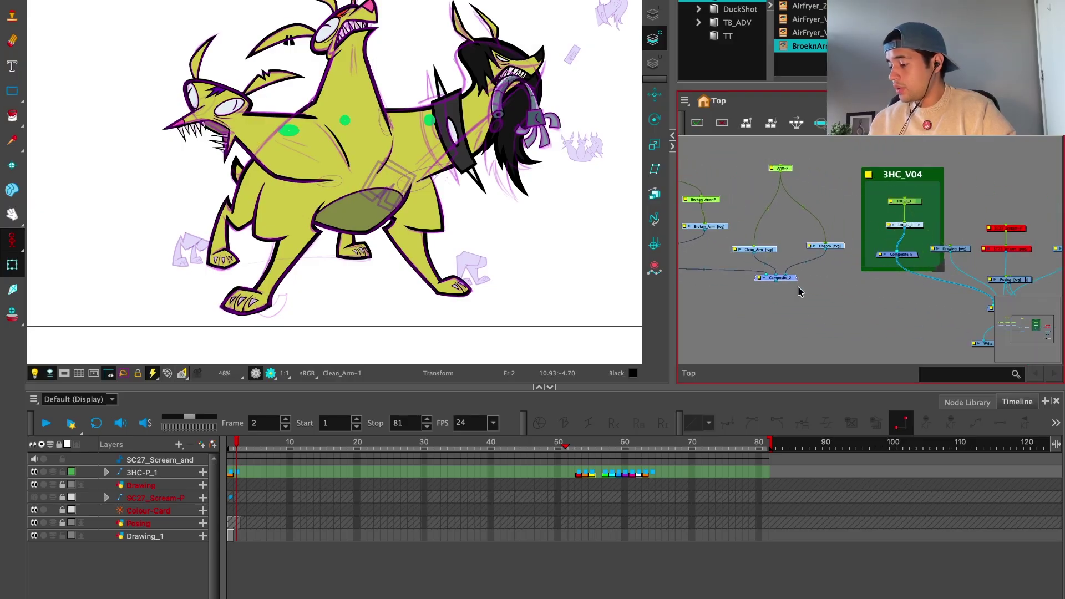
# Step: Connect the imported arm's Composite_2 to the scene's main Composite node
pyautogui.scroll(-1, 877, 272)
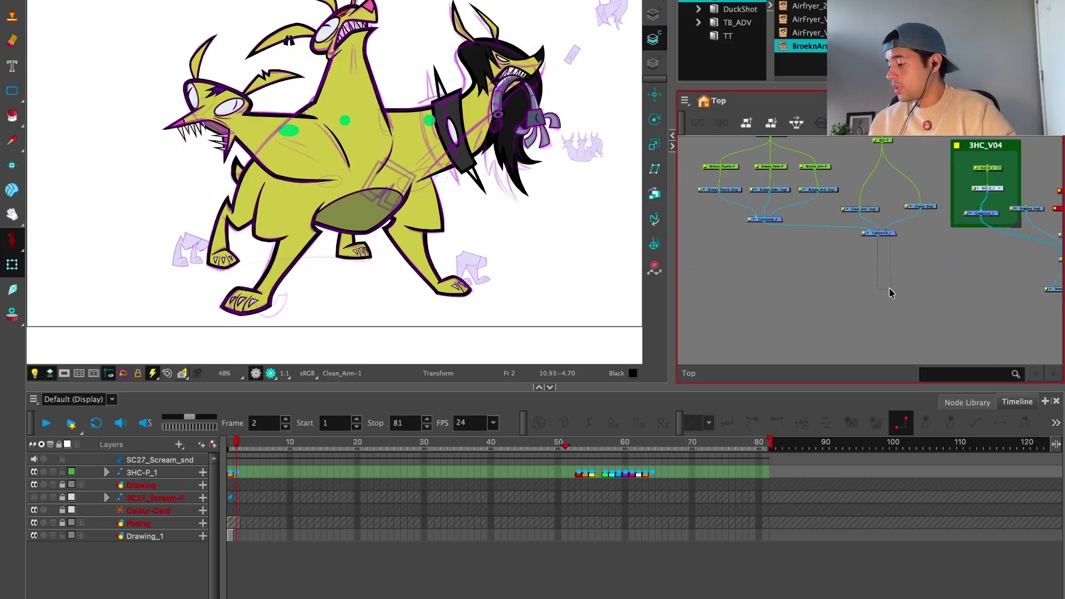
pyautogui.moveTo(879, 240); pyautogui.dragTo(902, 260)
pyautogui.moveTo(836, 269); pyautogui.dragTo(1013, 269)
pyautogui.scroll(1, 869, 248)
pyautogui.moveTo(869, 248); pyautogui.dragTo(888, 304)
pyautogui.scroll(2, 901, 288)
pyautogui.hscroll(3, 917, 281)
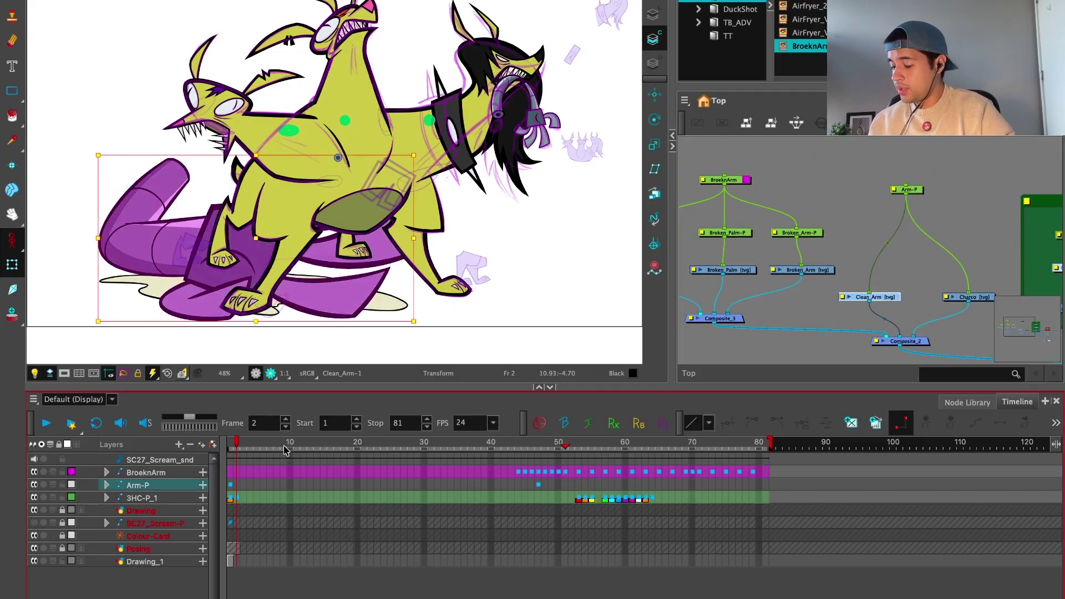
# Step: Scrub the timeline to frame 48 to check the imported arm's breaking animation
pyautogui.click(395, 482)
pyautogui.click(517, 490)
pyautogui.moveTo(517, 490)
pyautogui.mouseDown()
pyautogui.moveTo(555, 493)
pyautogui.moveTo(544, 492)
pyautogui.mouseUp()
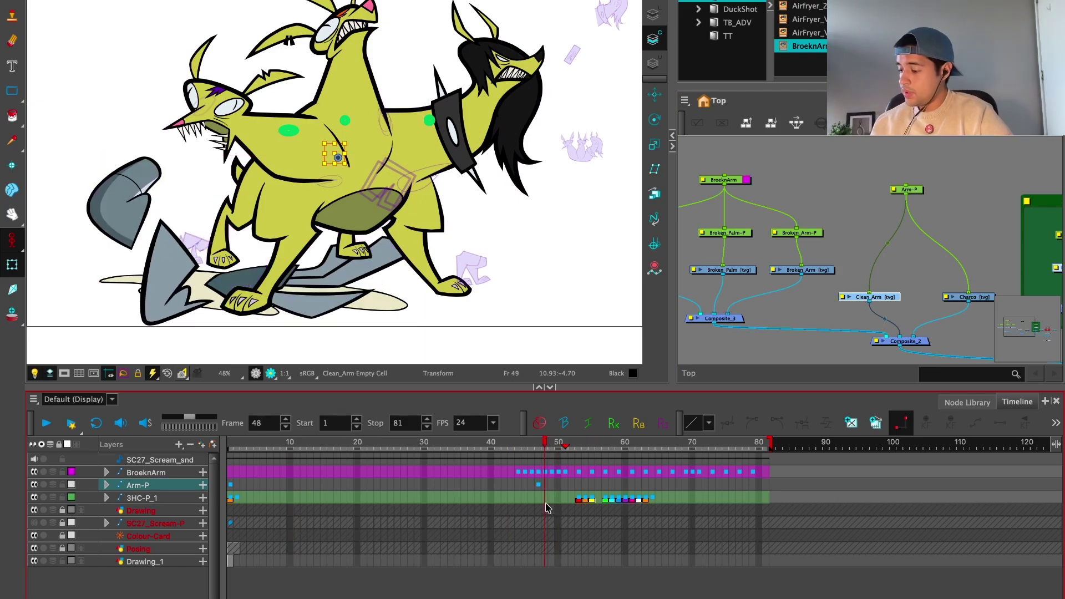
pyautogui.click(932, 292)
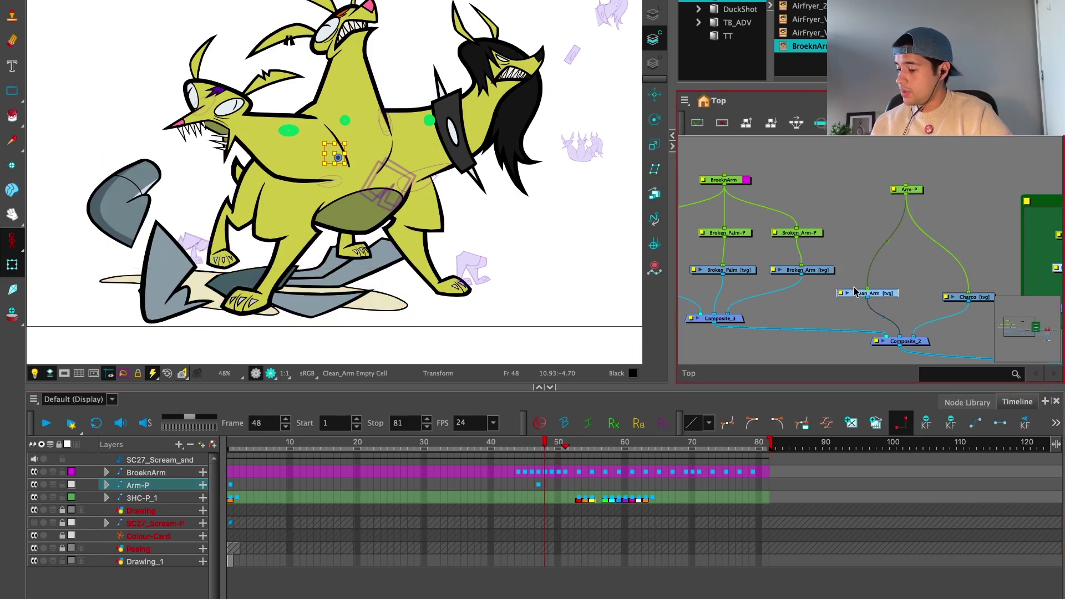
# Step: Shift the BroeknArm peg's animation keyframes earlier to run from frame 13 to 48, and return to frame 1
pyautogui.hscroll(-2, 821, 199)
pyautogui.click(775, 178)
pyautogui.moveTo(544, 441)
pyautogui.mouseDown()
pyautogui.moveTo(502, 444)
pyautogui.moveTo(561, 443)
pyautogui.moveTo(517, 468)
pyautogui.moveTo(621, 477)
pyautogui.moveTo(210, 491)
pyautogui.mouseUp()
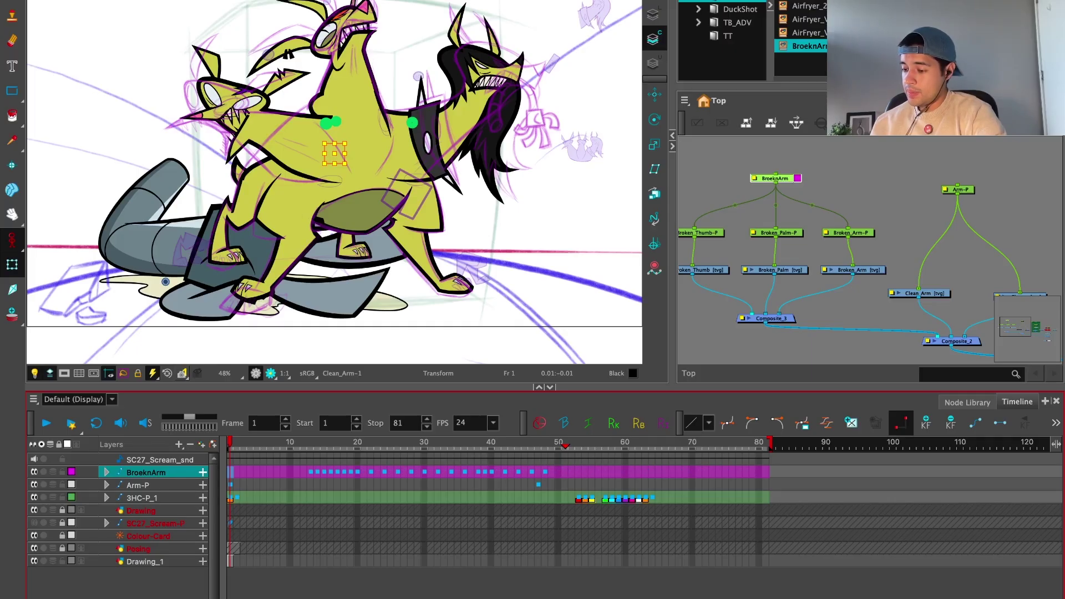
# Step: Shift the BroeknArm peg's keyframes earlier to run from frame 1 to 36, play the scene briefly and return to frame 1
pyautogui.press('Return')
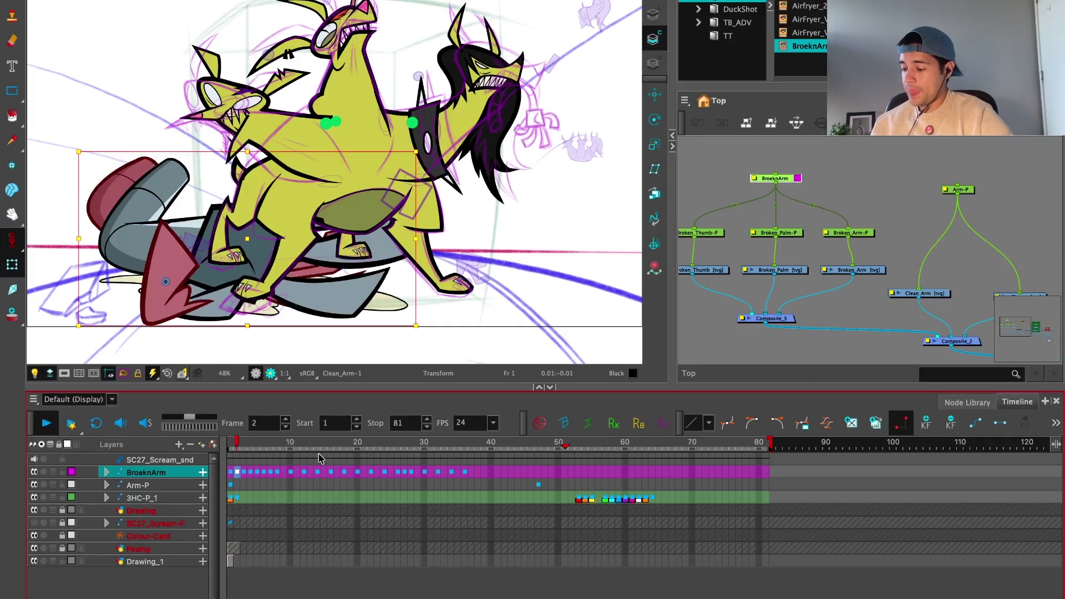
pyautogui.press('Return')
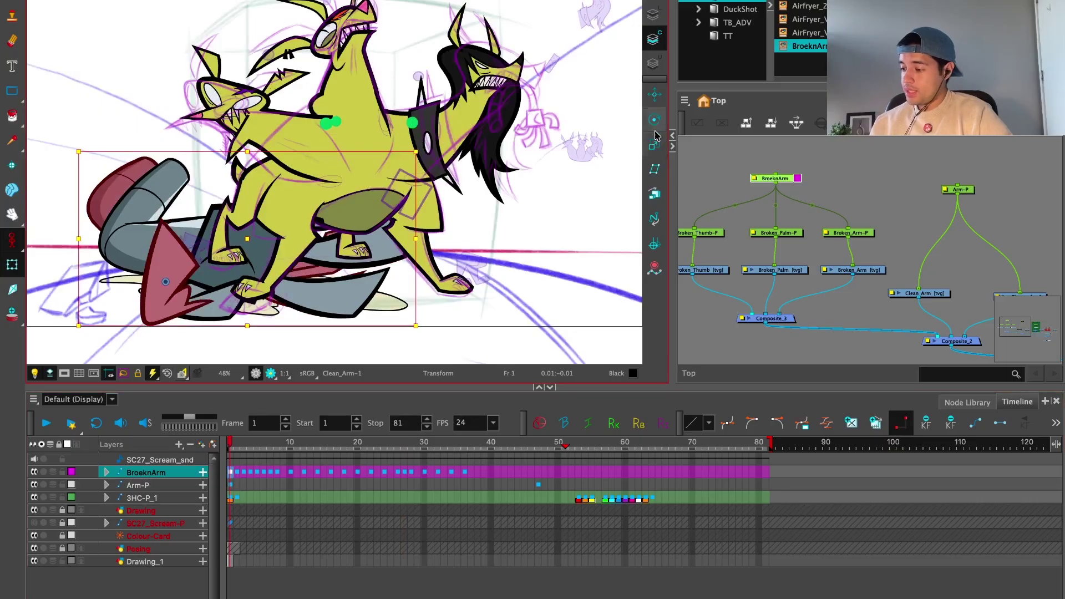
pyautogui.hotkey('alt', '4')
# Step: Disconnect the Clean_Arm drawing and move it aside, leaving only the Charco drawing connected beneath the Arm-P peg
pyautogui.click(885, 227)
pyautogui.moveTo(972, 231); pyautogui.dragTo(847, 211)
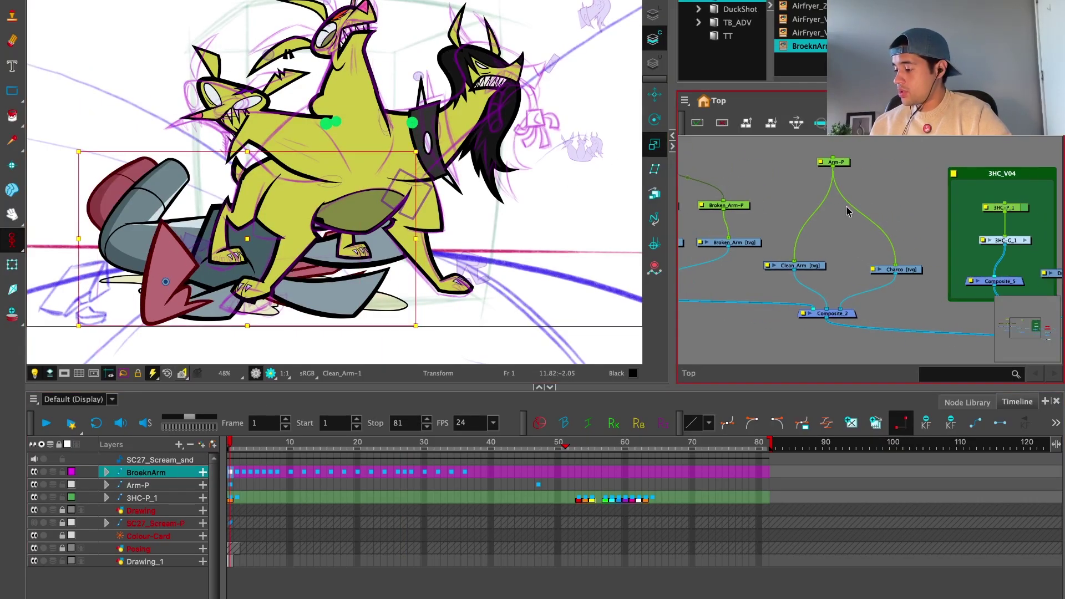
pyautogui.click(912, 273)
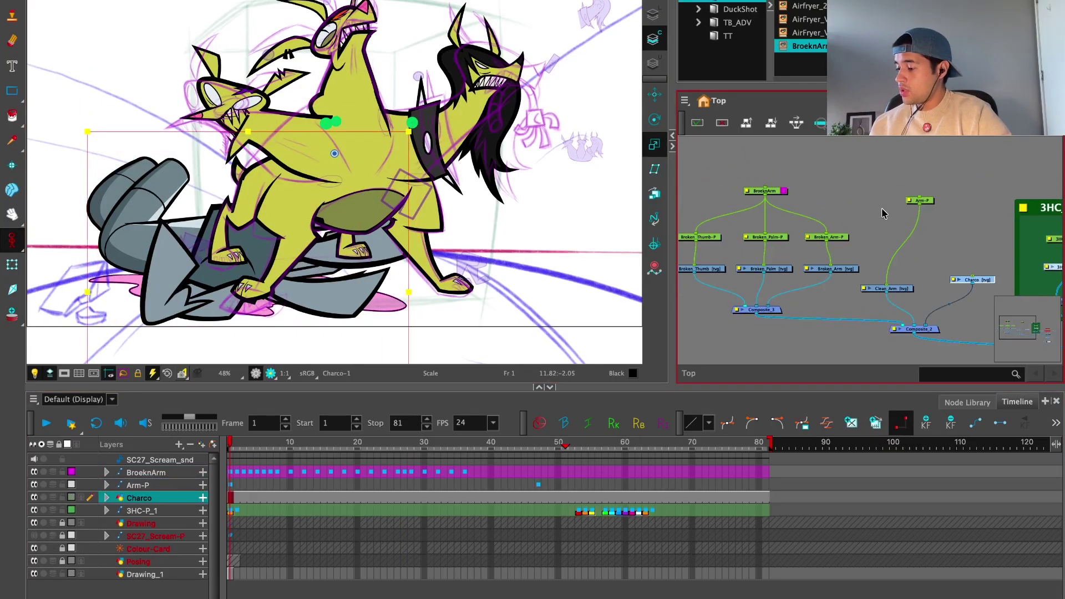
pyautogui.moveTo(904, 288); pyautogui.dragTo(992, 161)
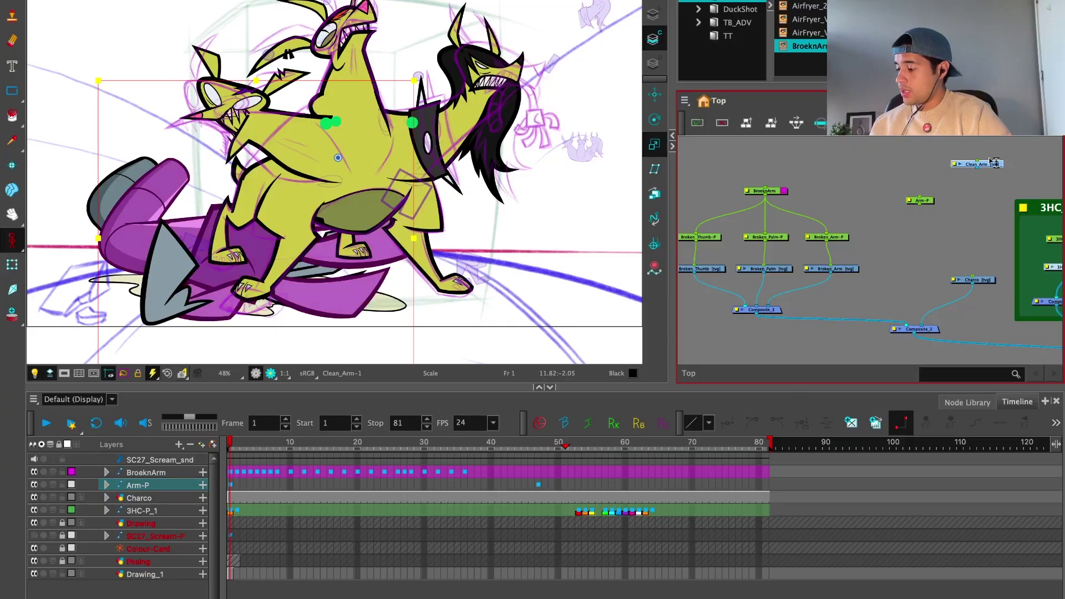
pyautogui.moveTo(925, 204); pyautogui.dragTo(972, 278)
pyautogui.moveTo(920, 200); pyautogui.dragTo(949, 199)
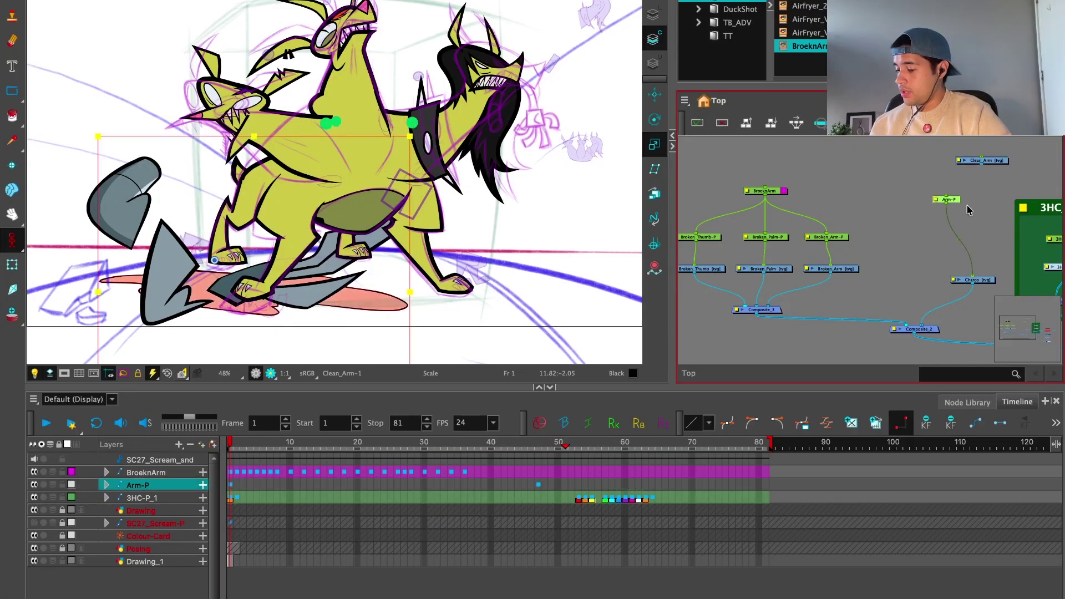
pyautogui.moveTo(988, 284); pyautogui.dragTo(965, 241)
pyautogui.hotkey('ctrl', 'a')
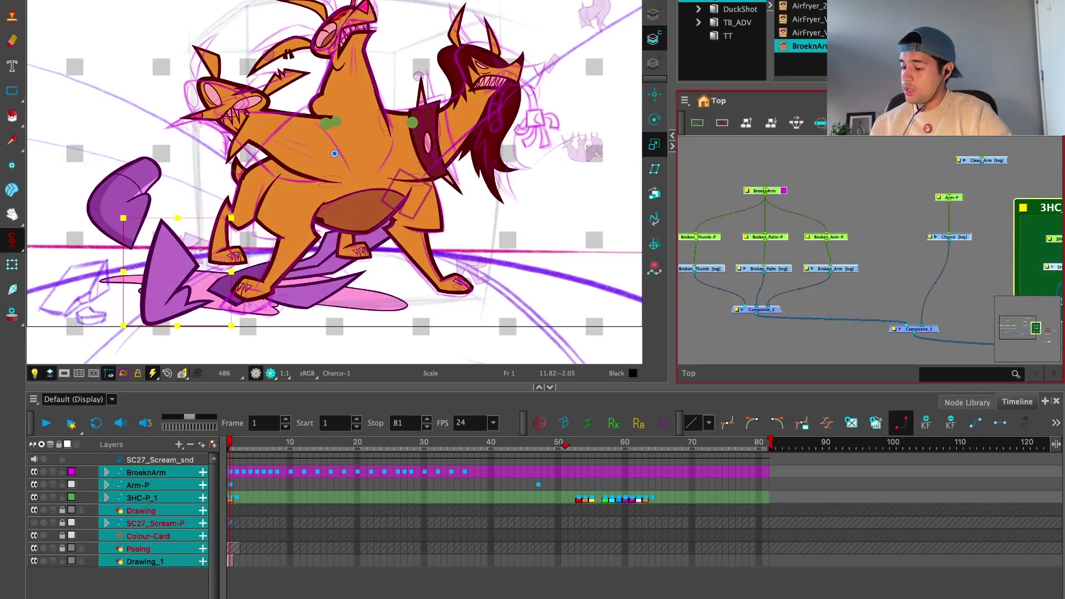
# Step: Rename the Arm-P peg above the Charco drawing to Charco_
pyautogui.doubleClick(949, 198)
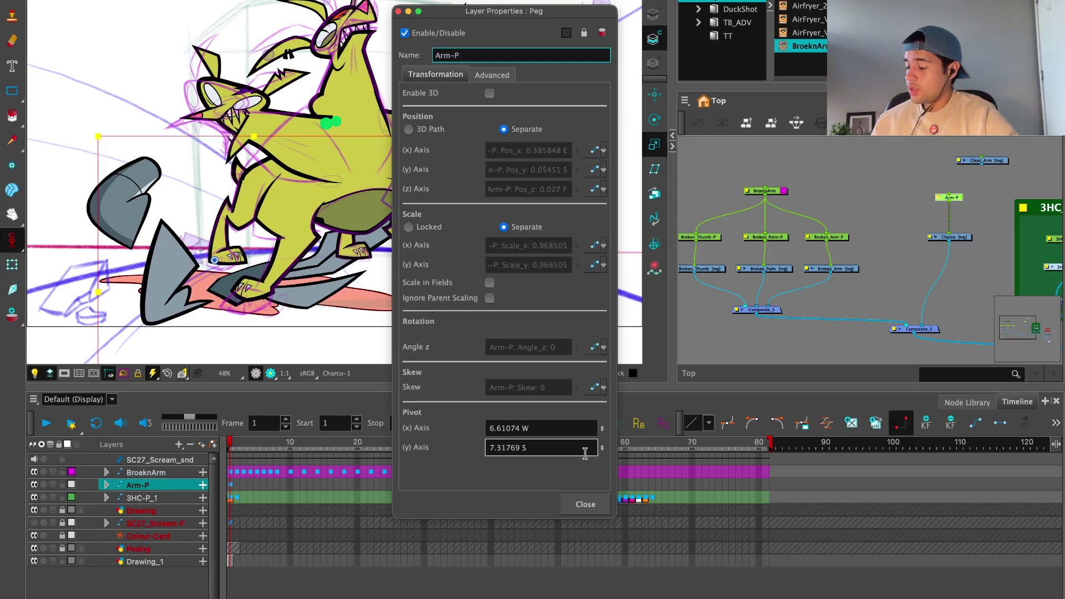
pyautogui.press('super+a')
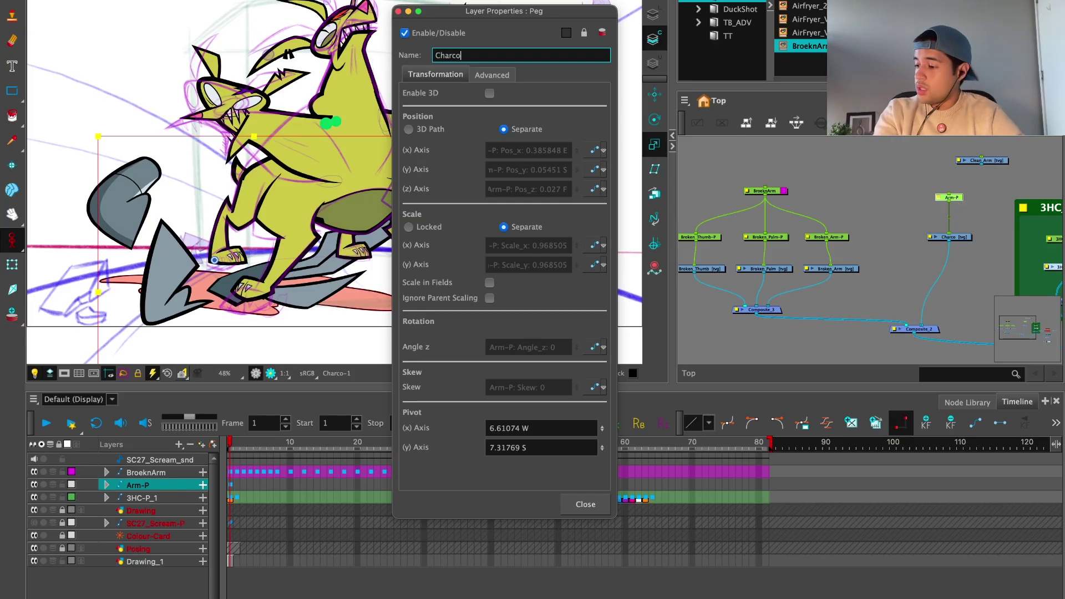
pyautogui.press('Return')
pyautogui.click(583, 503)
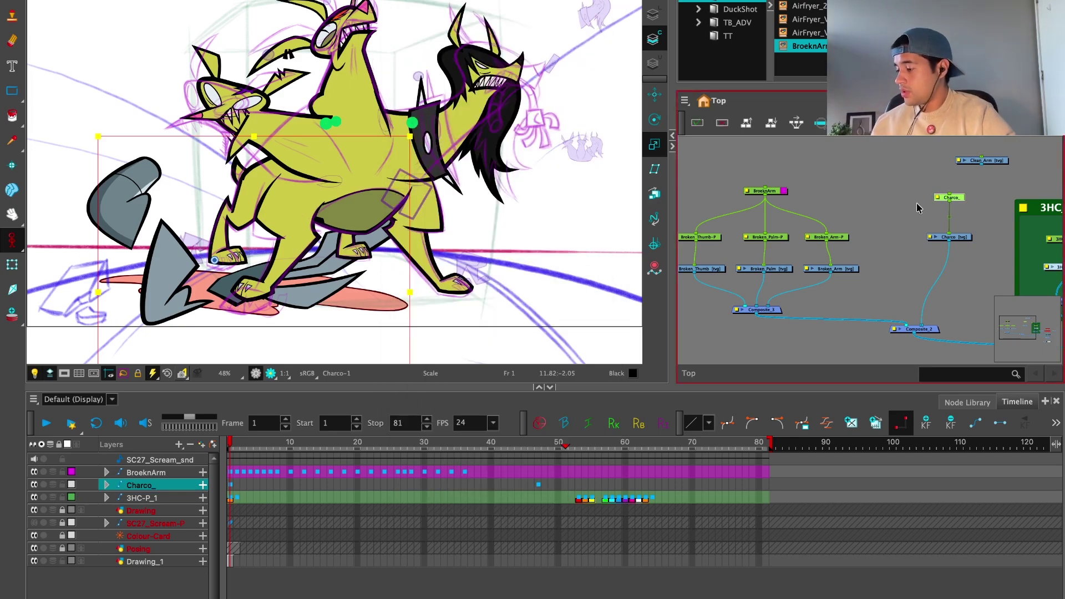
# Step: Line up the Charco nodes beside the broken arm and add a BroeknArm-P parent peg above the BroeknArm and Charco_ pegs
pyautogui.moveTo(965, 237); pyautogui.dragTo(924, 238)
pyautogui.click(917, 206)
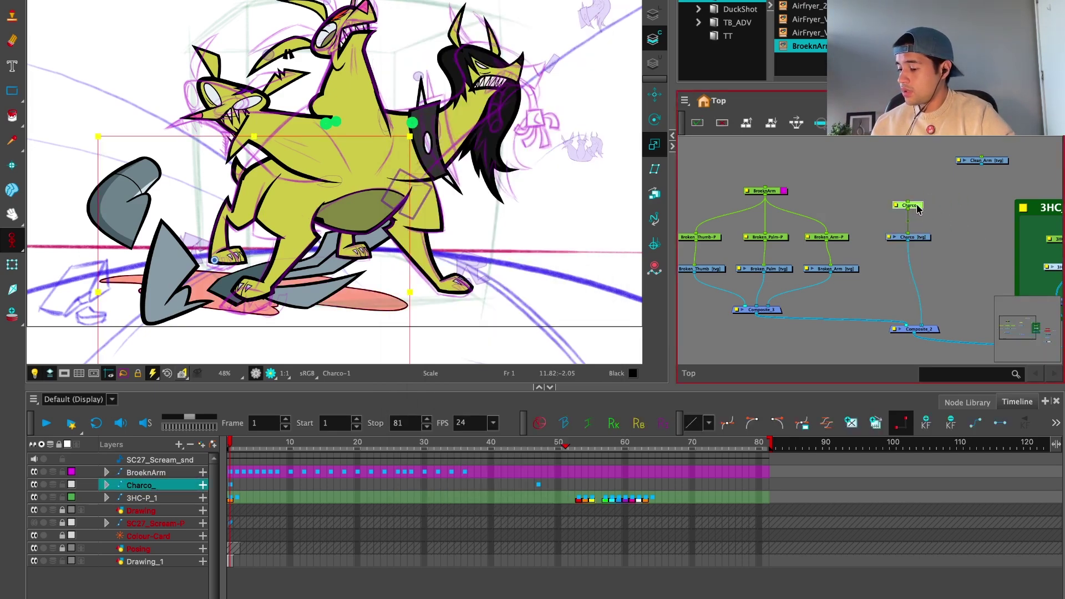
pyautogui.moveTo(785, 190); pyautogui.dragTo(782, 192)
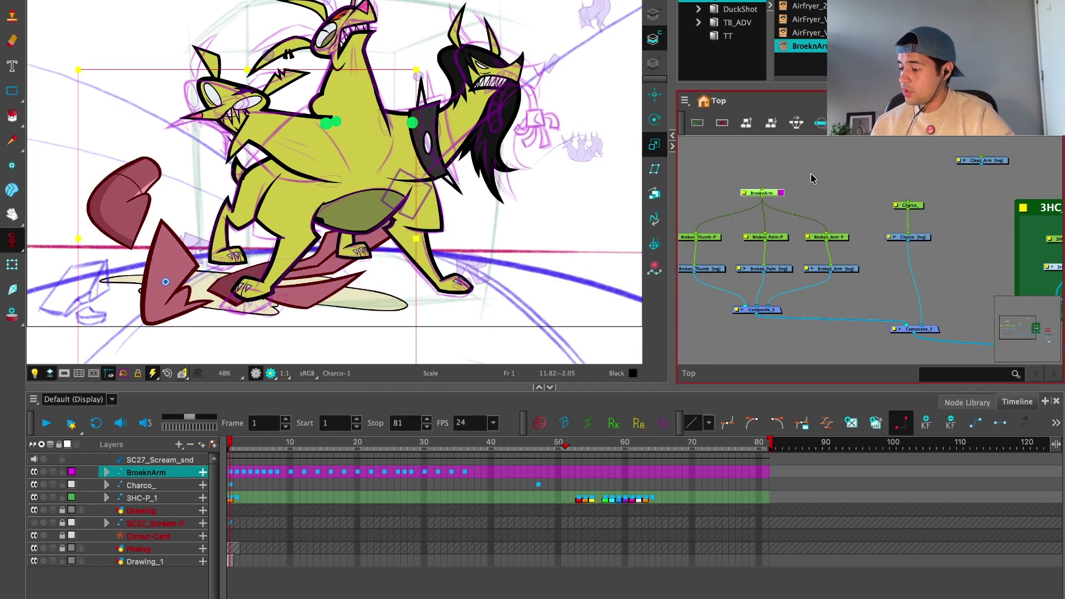
pyautogui.hotkey('ctrl', 'p')
pyautogui.moveTo(762, 156); pyautogui.dragTo(832, 159)
# Step: Scale the whole broken arm and its puddle down through BroeknArm-P and move them to the character's front paw
pyautogui.click(655, 119)
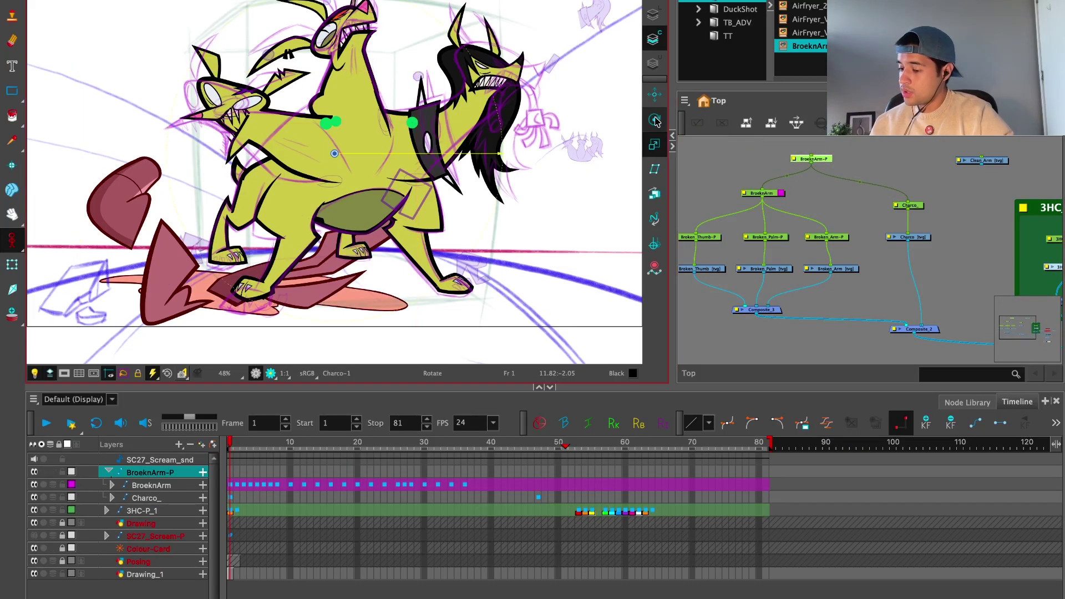
pyautogui.click(655, 144)
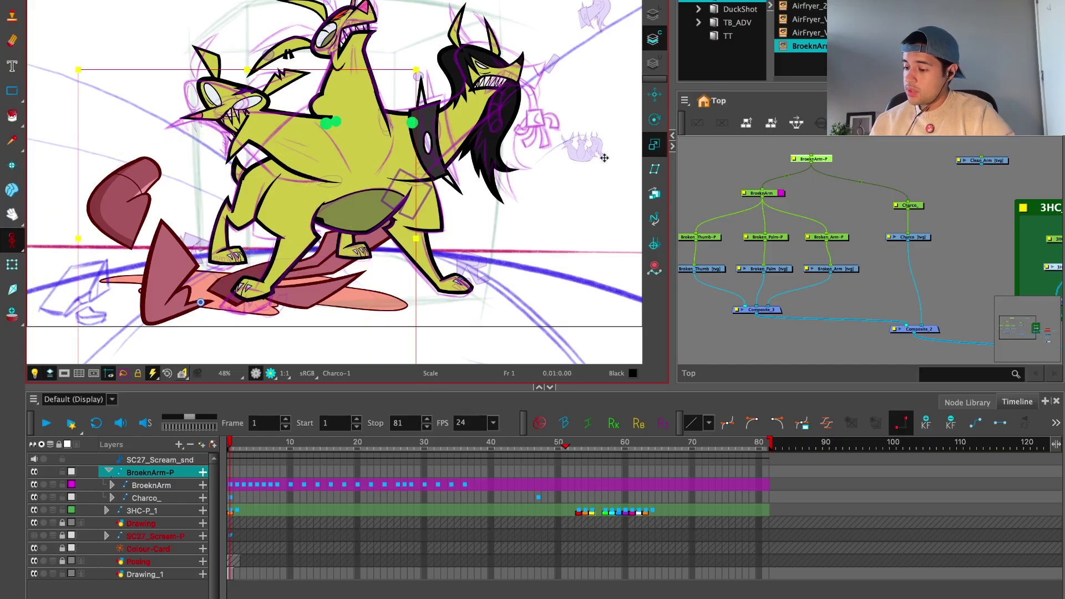
pyautogui.moveTo(601, 157); pyautogui.dragTo(471, 210)
pyautogui.click(655, 95)
pyautogui.moveTo(558, 202)
pyautogui.mouseDown()
pyautogui.moveTo(575, 199)
pyautogui.moveTo(566, 189)
pyautogui.moveTo(564, 202)
pyautogui.mouseUp()
pyautogui.hotkey('alt', '4')
pyautogui.click(654, 94)
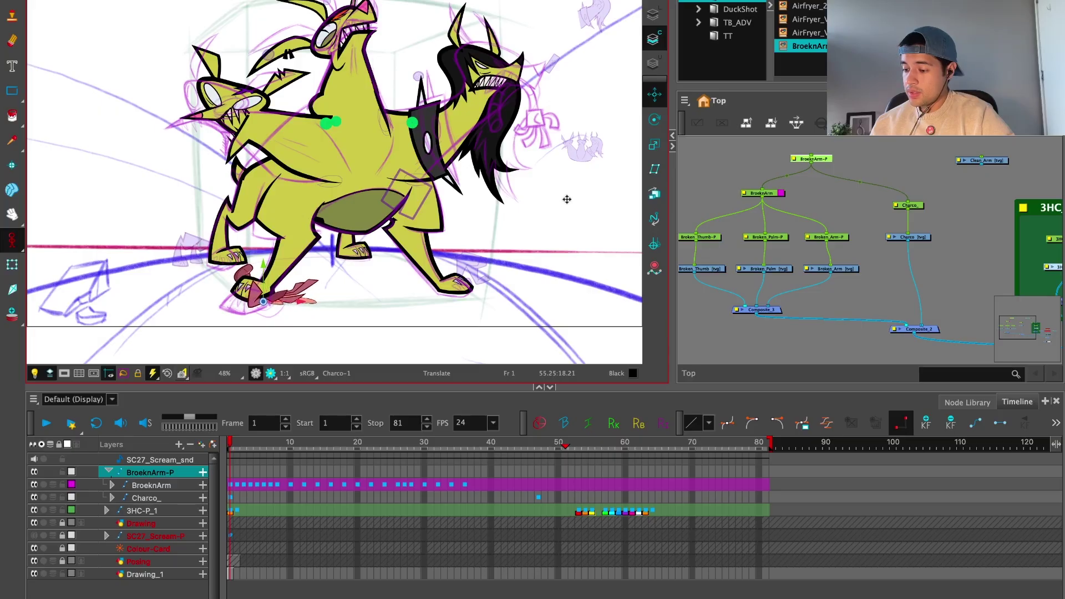
# Step: Try flipping the broken arm horizontally beneath the front paw, undo the flip, and nudge the arm against the paw
pyautogui.scroll(3, 555, 223)
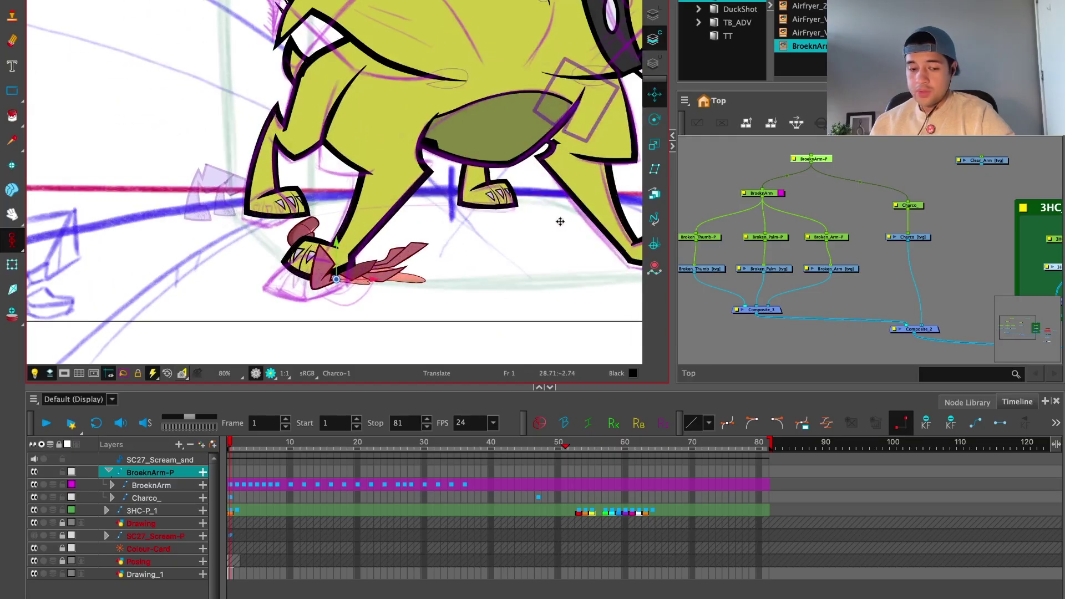
pyautogui.press(']')
pyautogui.press(']')
pyautogui.press(']')
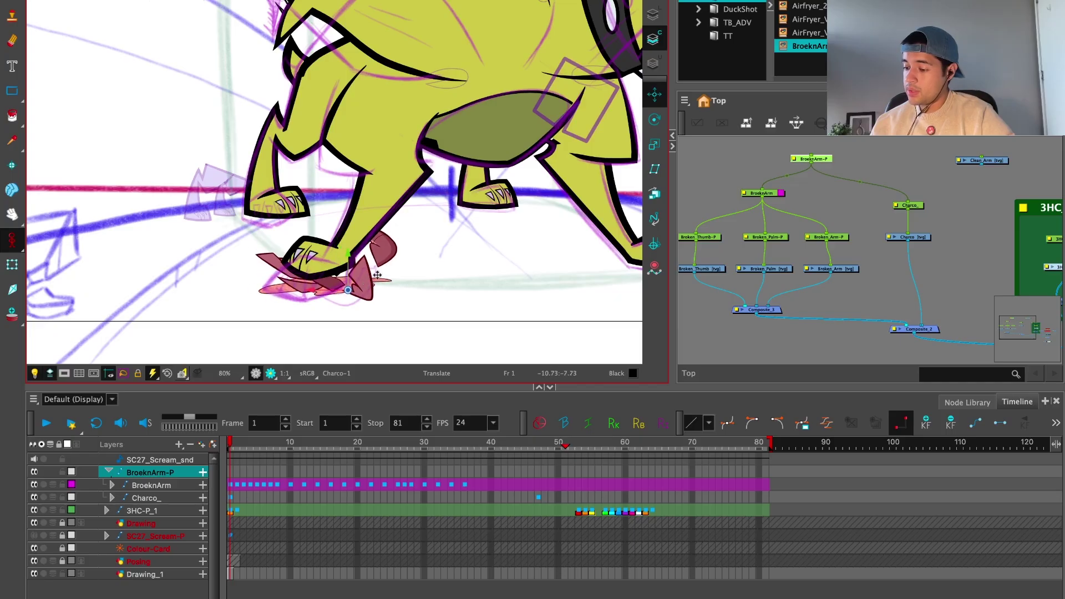
pyautogui.moveTo(394, 275); pyautogui.dragTo(384, 272)
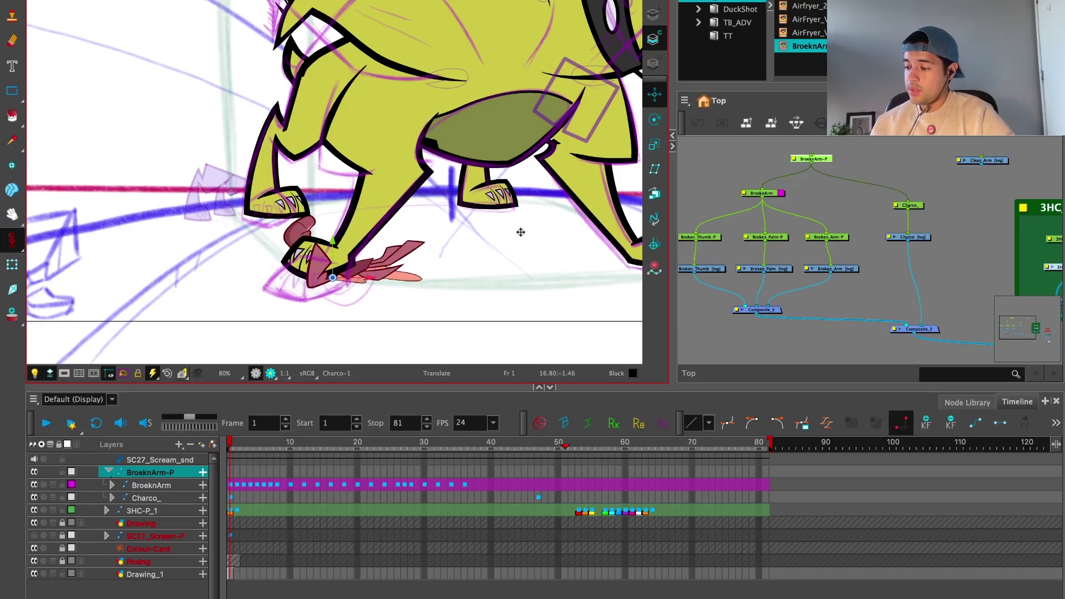
pyautogui.press('1')
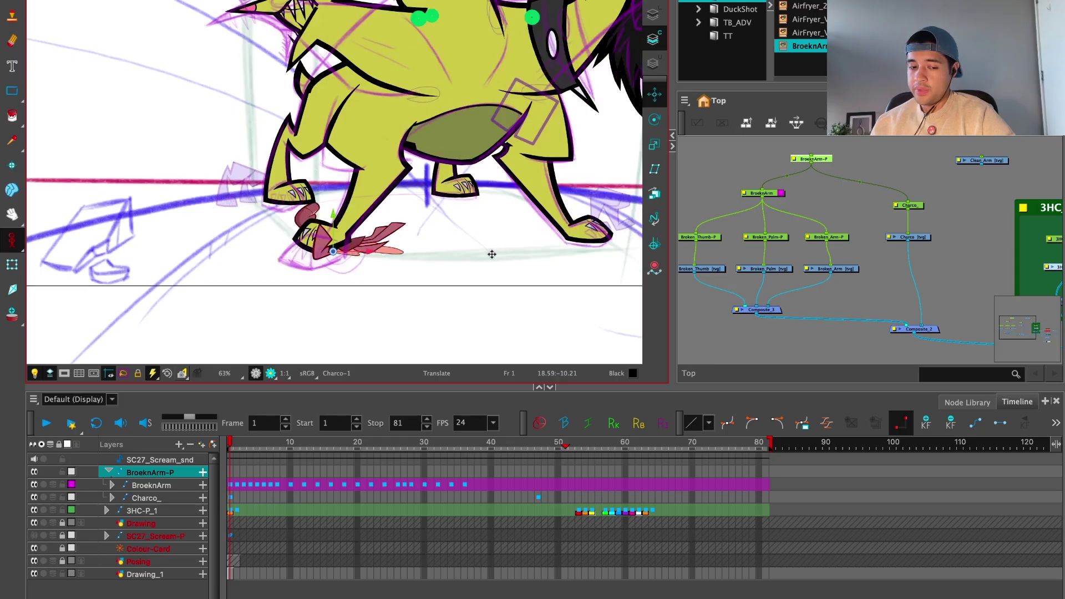
pyautogui.press('4')
pyautogui.moveTo(419, 260); pyautogui.dragTo(410, 256)
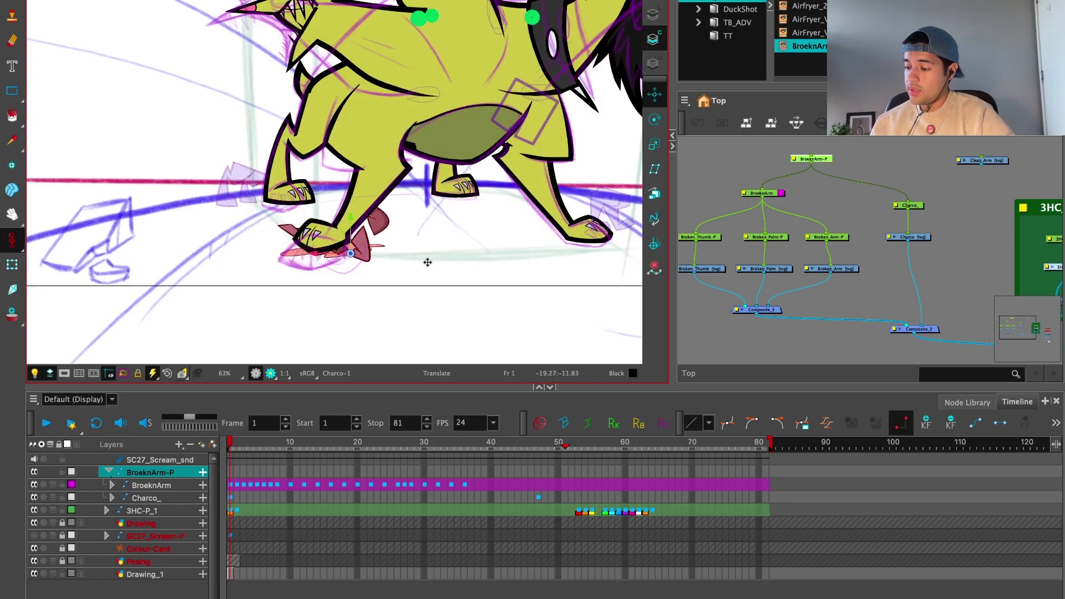
pyautogui.hotkey('ctrl', 'z')
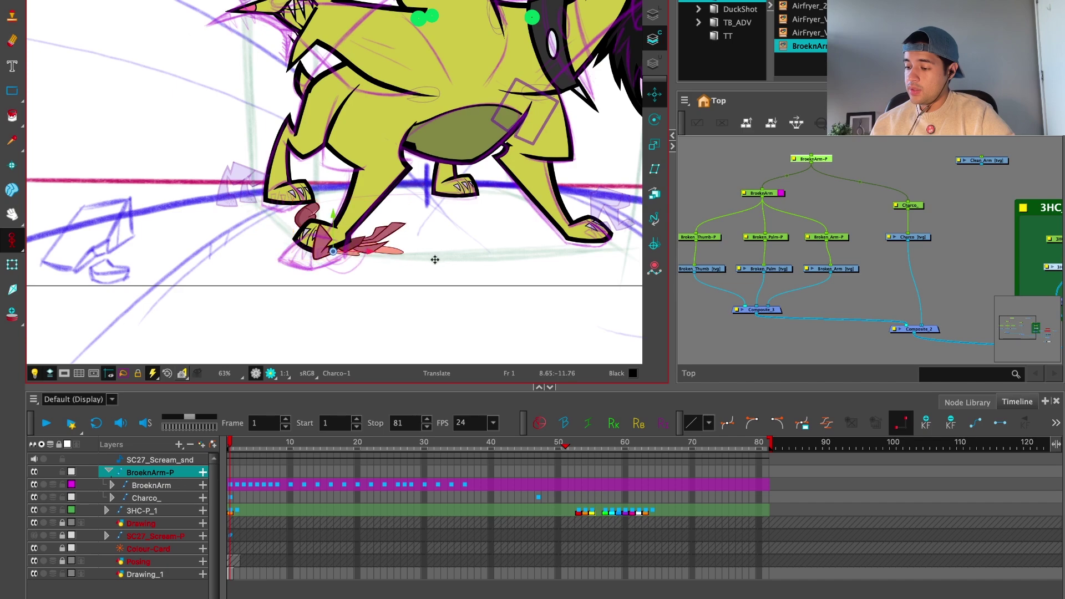
pyautogui.moveTo(441, 264)
pyautogui.mouseDown()
pyautogui.moveTo(451, 264)
pyautogui.moveTo(436, 262)
pyautogui.mouseUp()
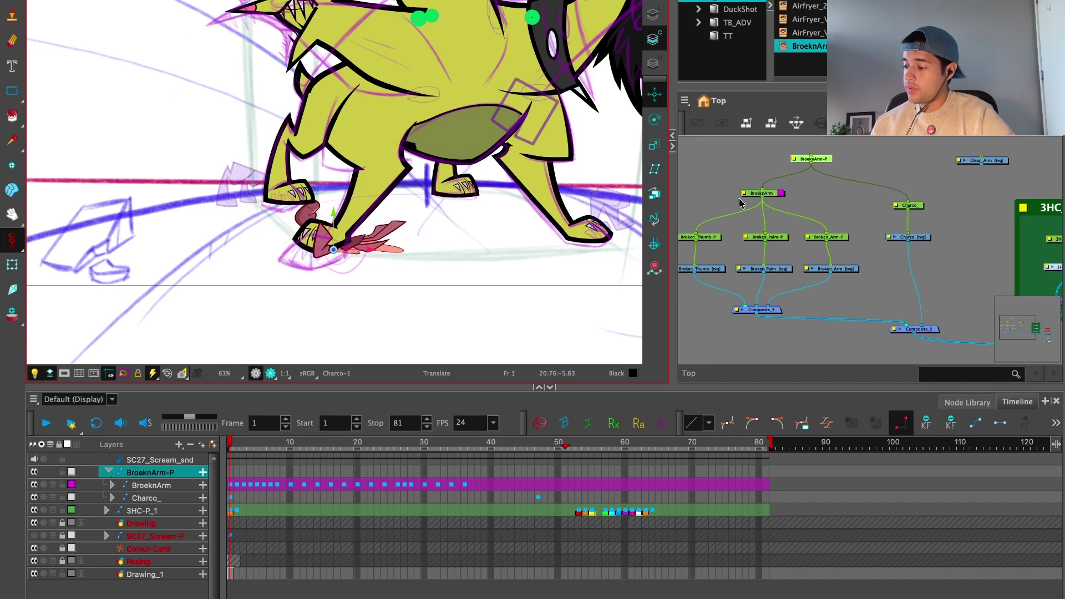
# Step: Move the Broken_Arm piece slightly right, closer to the character's front leg, and deselect it
pyautogui.press('2')
pyautogui.hotkey('shift', 't')
pyautogui.click(316, 224)
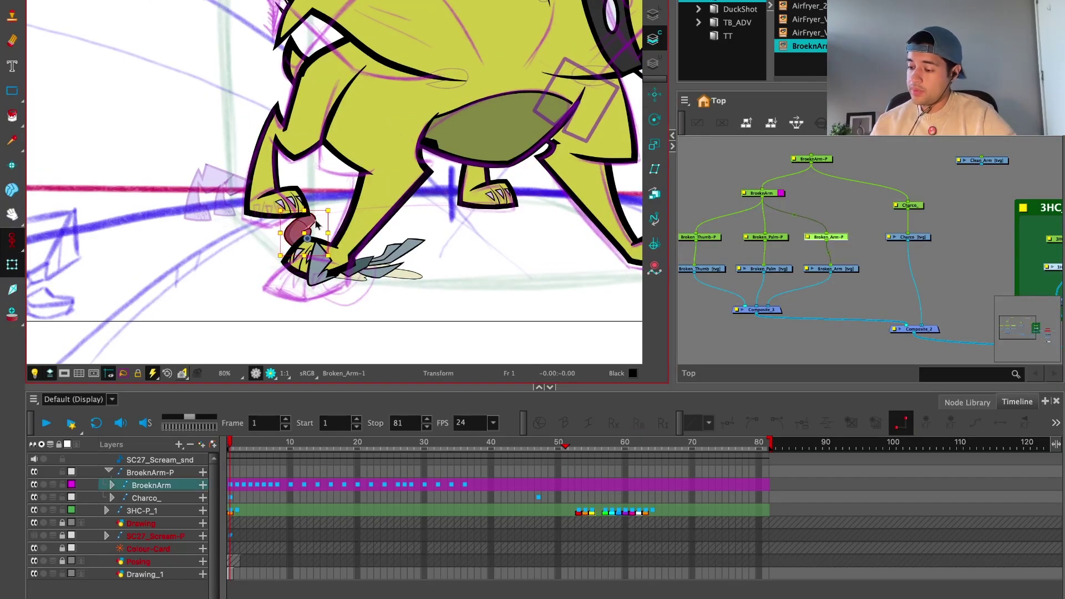
pyautogui.click(304, 229)
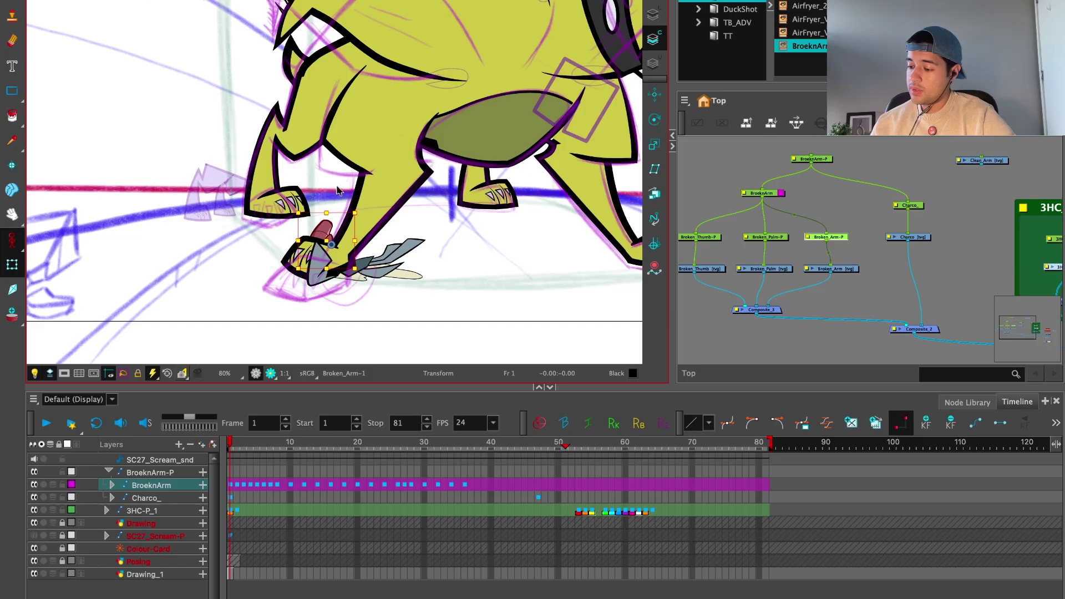
pyautogui.press('Escape')
# Step: Play the scene from frame 1 to check the broken arm's placement against the front paw, stopping at frame 33
pyautogui.press('1')
pyautogui.press('1')
pyautogui.press('1')
pyautogui.press('Return')
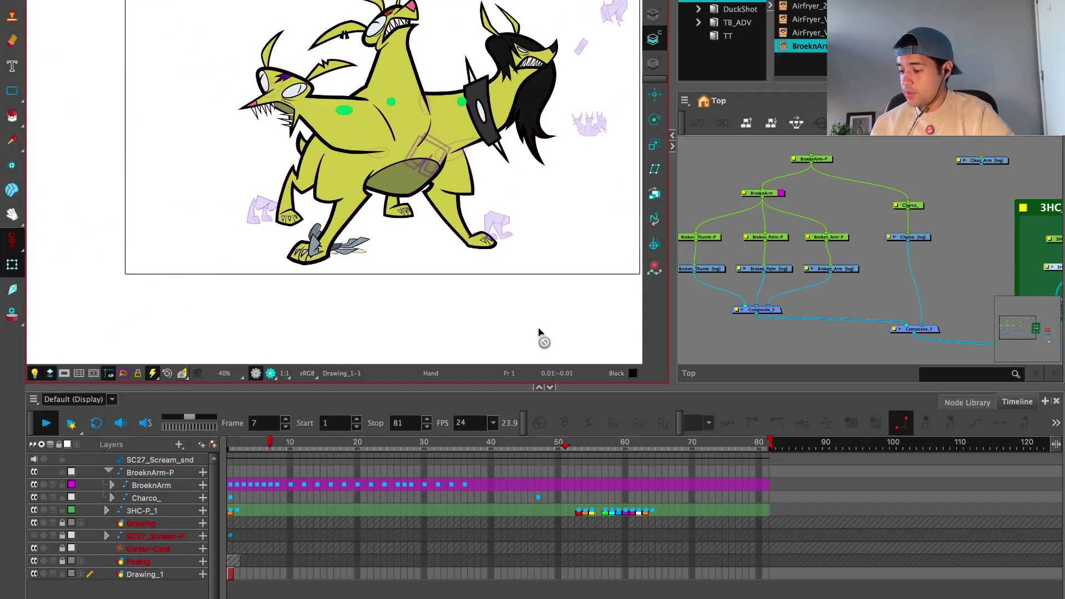
pyautogui.press('Return')
# Step: Try rotating the Broken_Thumb piece and lowering it in front of the paw at frame 33
pyautogui.press('2')
pyautogui.press('2')
pyautogui.press('2')
pyautogui.press('2')
pyautogui.press('2')
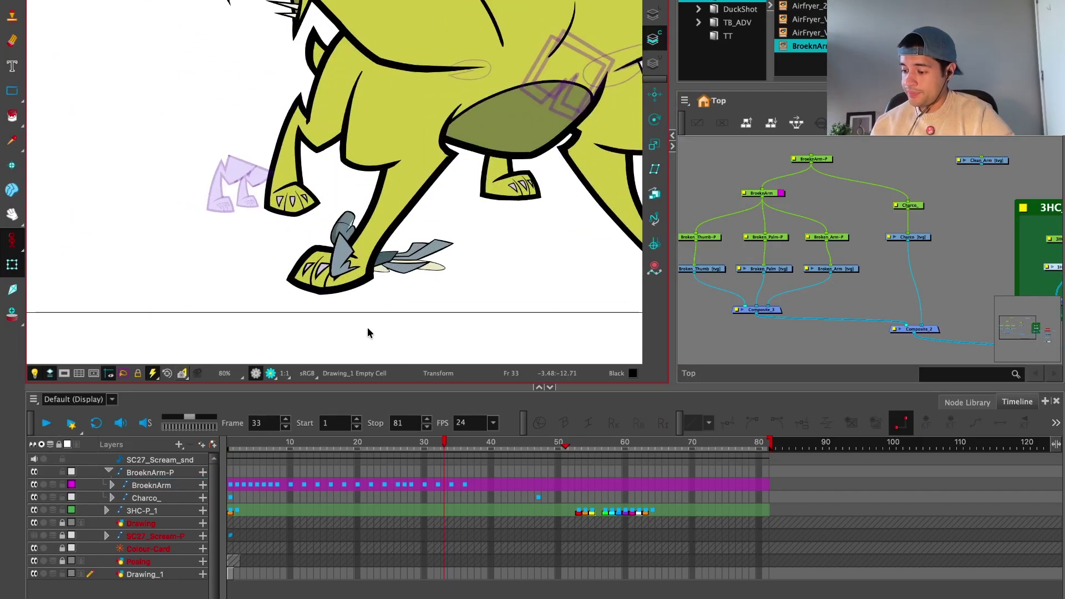
pyautogui.hotkey('shift', 't')
pyautogui.click(349, 249)
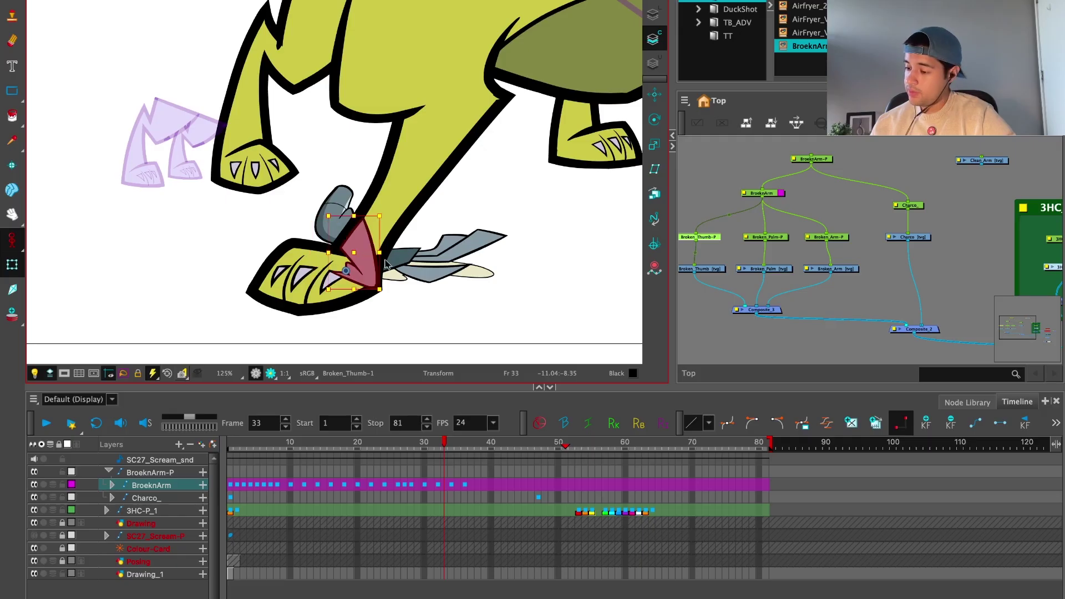
pyautogui.moveTo(394, 275)
pyautogui.mouseDown()
pyautogui.moveTo(403, 222)
pyautogui.moveTo(393, 267)
pyautogui.mouseUp()
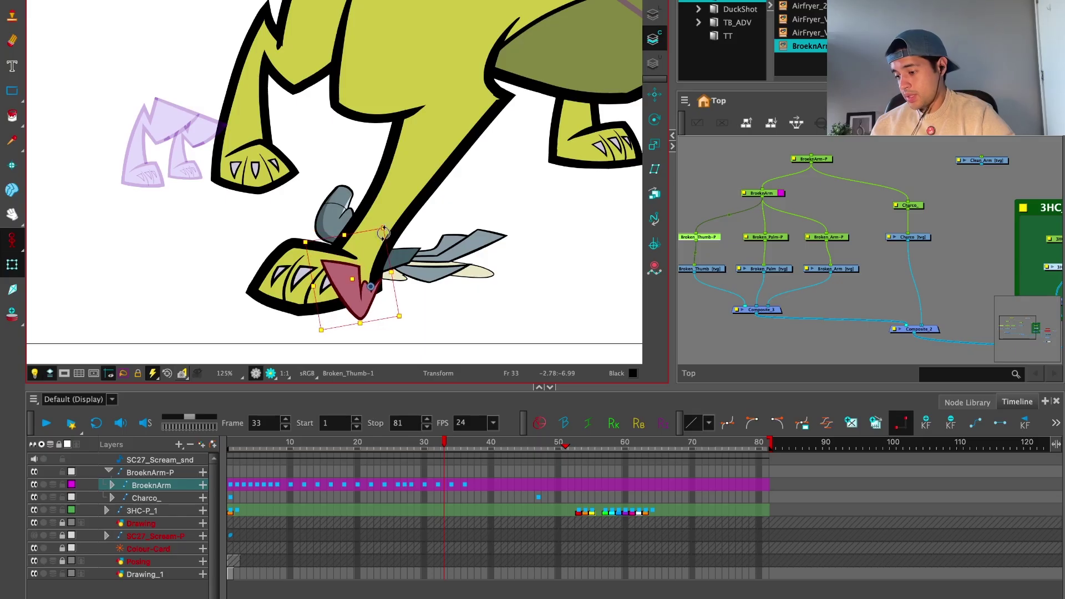
pyautogui.hotkey('shift', 'b')
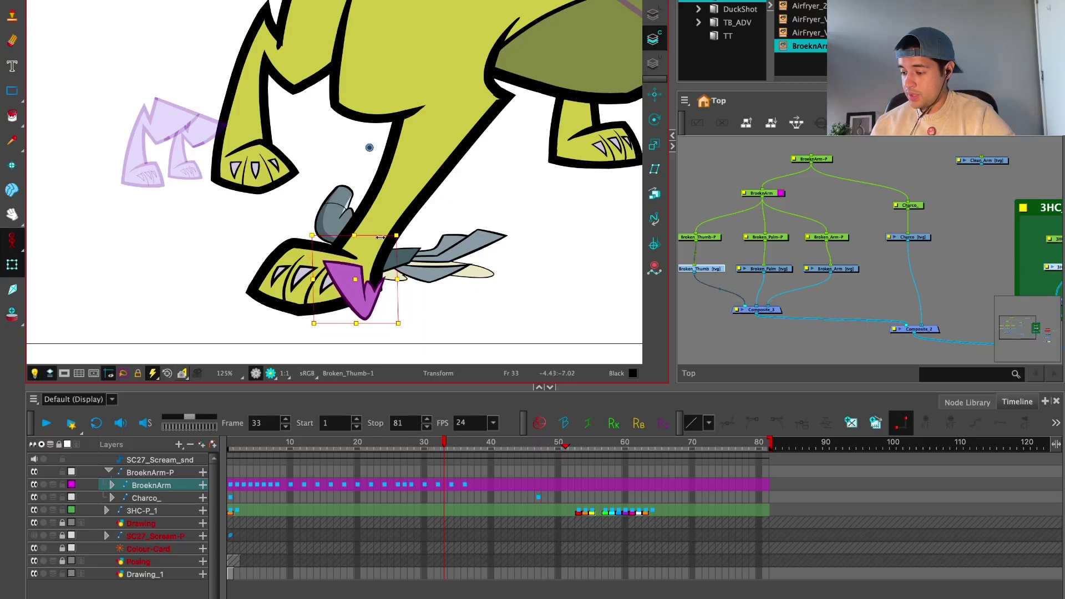
pyautogui.click(470, 275)
# Step: Flip the whole broken arm horizontally through BroeknArm-P and move it down and left beneath the front paw
pyautogui.press('2')
pyautogui.press('2')
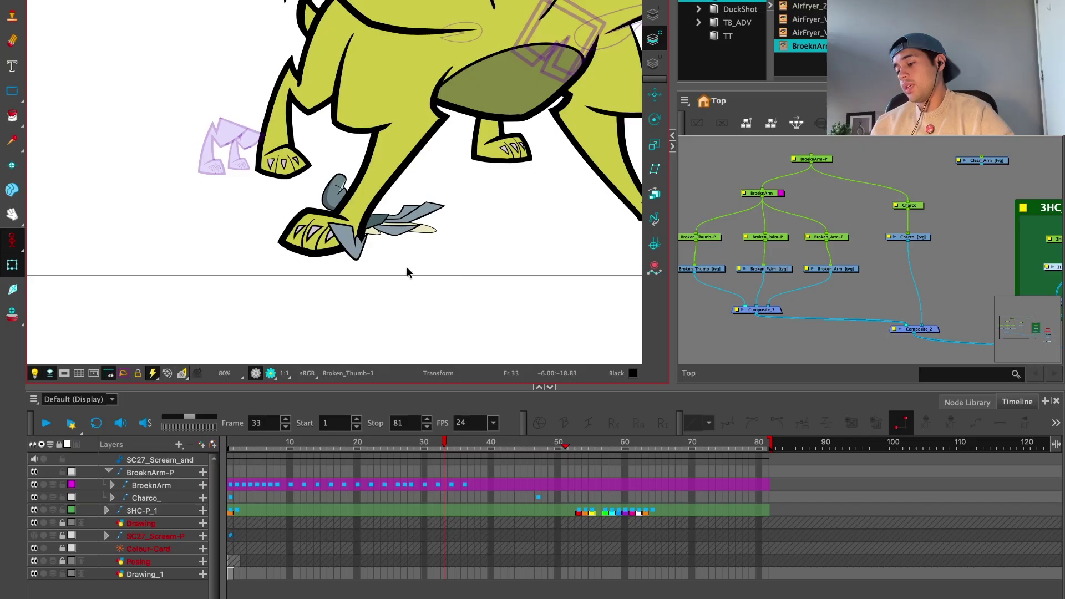
pyautogui.moveTo(408, 271); pyautogui.dragTo(392, 314)
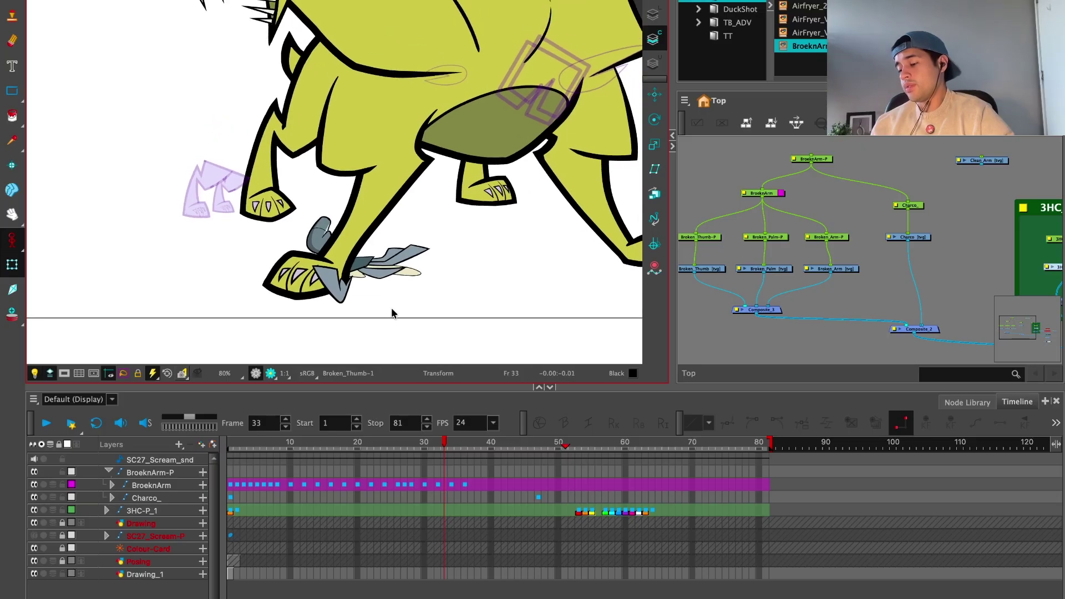
pyautogui.click(411, 270)
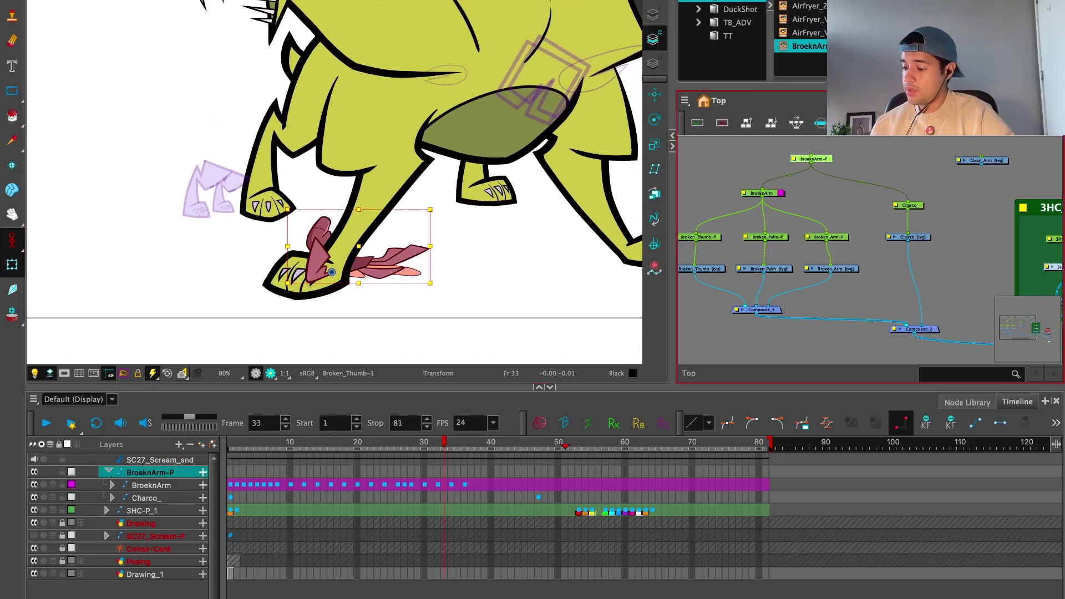
pyautogui.press('4')
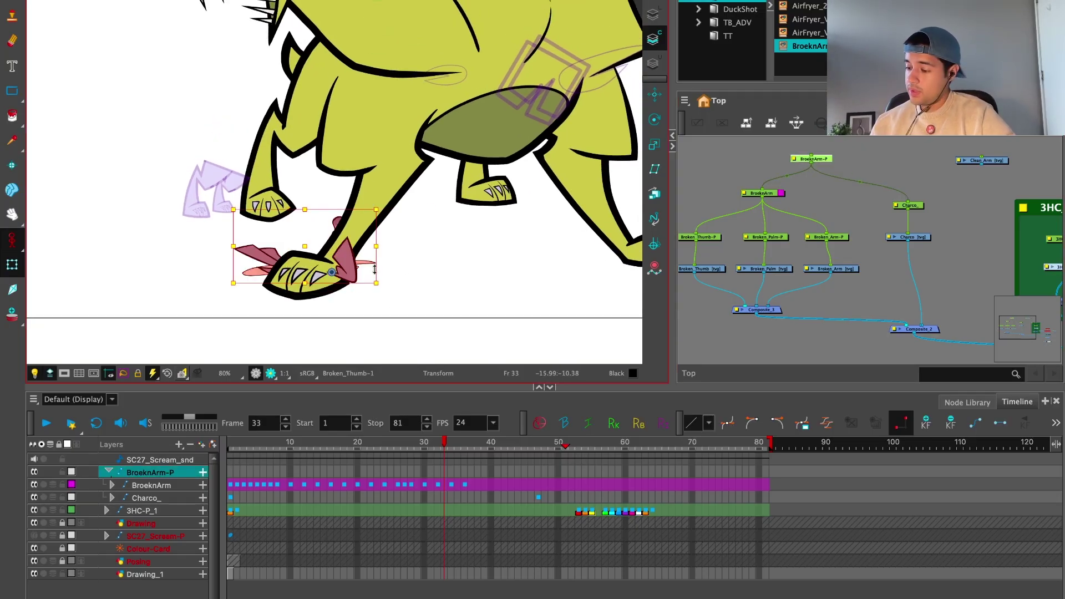
pyautogui.moveTo(350, 269)
pyautogui.mouseDown()
pyautogui.moveTo(346, 283)
pyautogui.moveTo(315, 283)
pyautogui.moveTo(319, 295)
pyautogui.mouseUp()
pyautogui.click(323, 296)
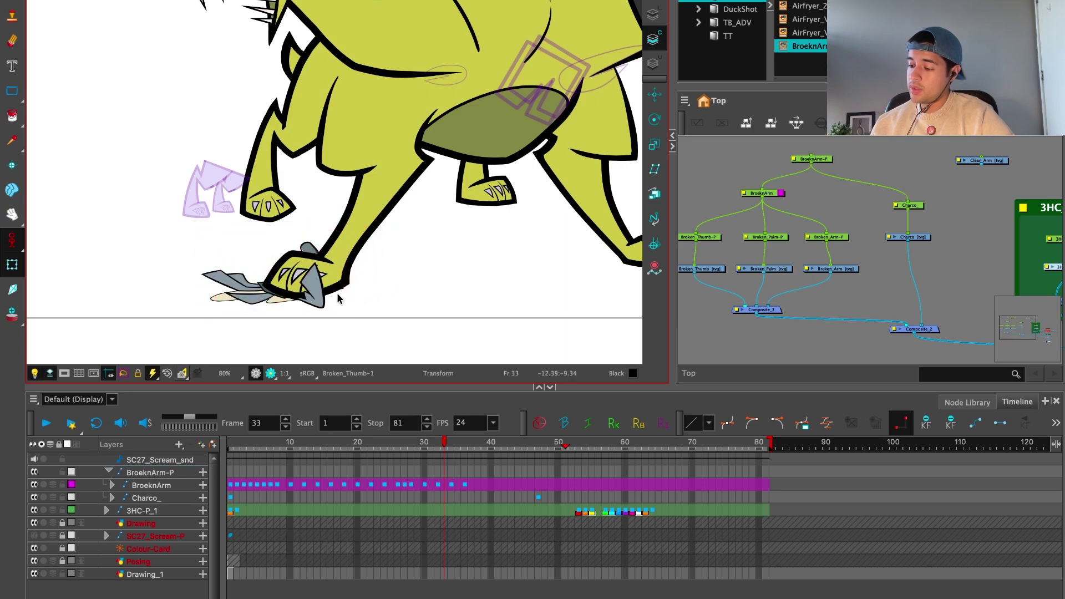
pyautogui.click(384, 286)
# Step: Move the Broken_Arm piece up at frame 33 so its end sticks out above the character's front paw, and deselect it
pyautogui.press('1')
pyautogui.press('1')
pyautogui.moveTo(396, 274); pyautogui.dragTo(406, 264)
pyautogui.press('2')
pyautogui.press('2')
pyautogui.press('2')
pyautogui.click(349, 239)
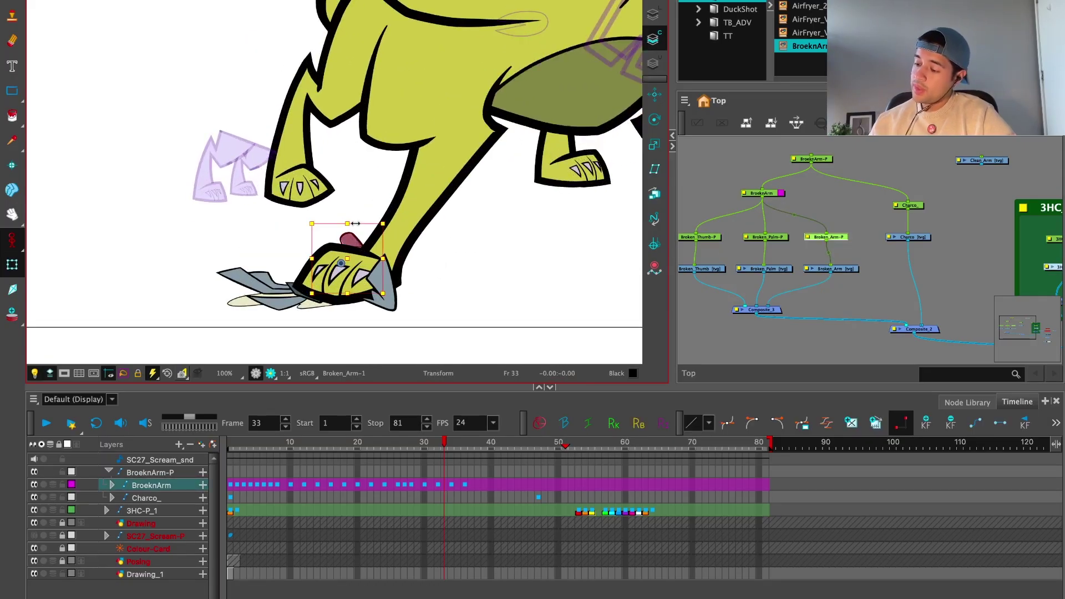
pyautogui.moveTo(351, 231); pyautogui.dragTo(353, 214)
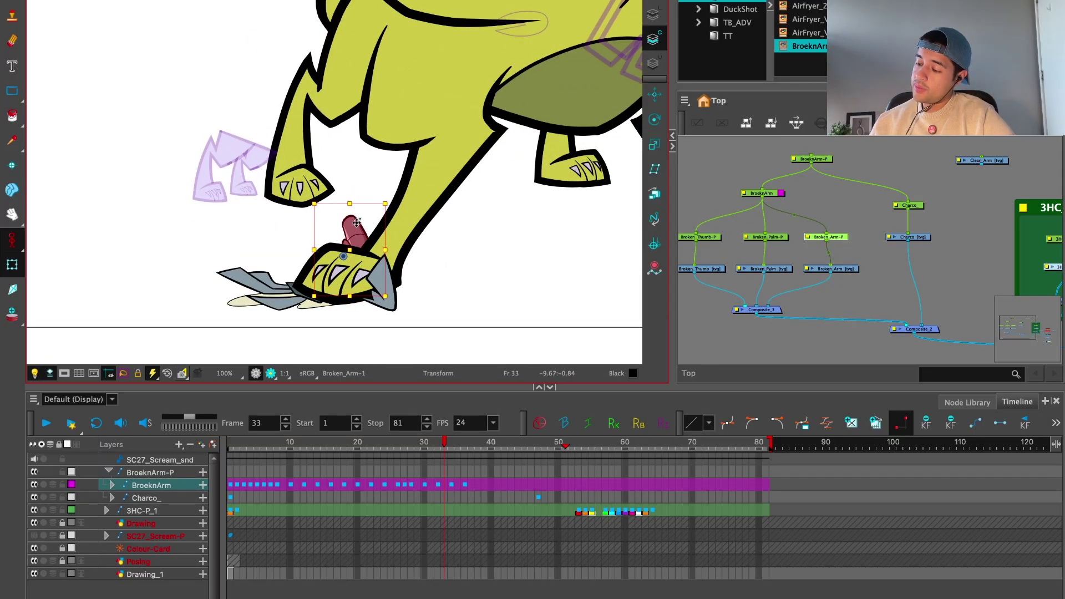
pyautogui.click(378, 194)
# Step: Play the scene from frame 1 to check how the adjusted broken arm looks under the paw
pyautogui.press('1')
pyautogui.press('1')
pyautogui.press('1')
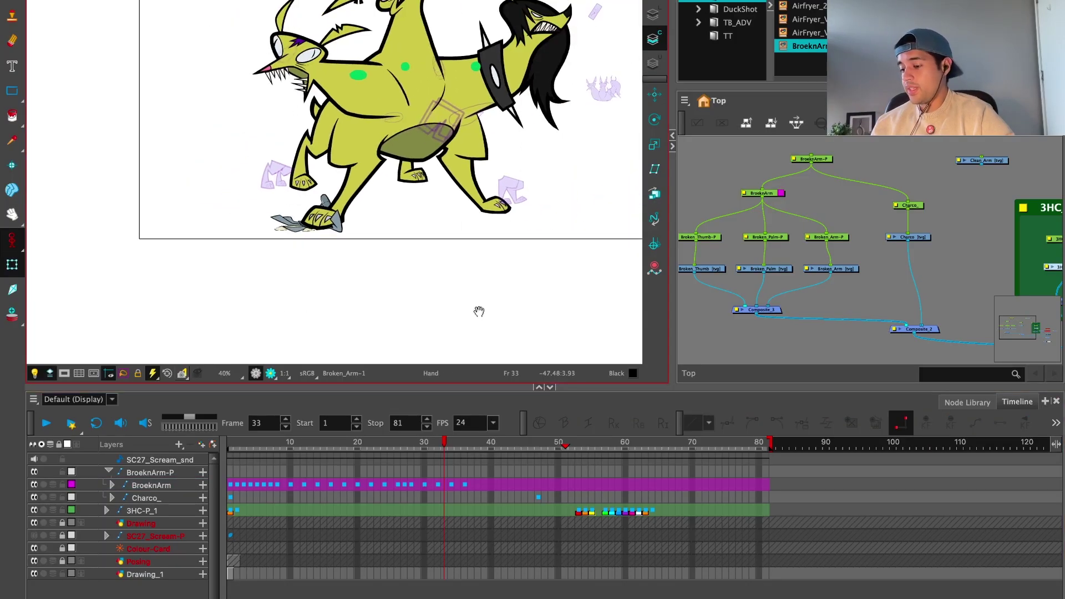
pyautogui.moveTo(479, 312); pyautogui.dragTo(441, 372)
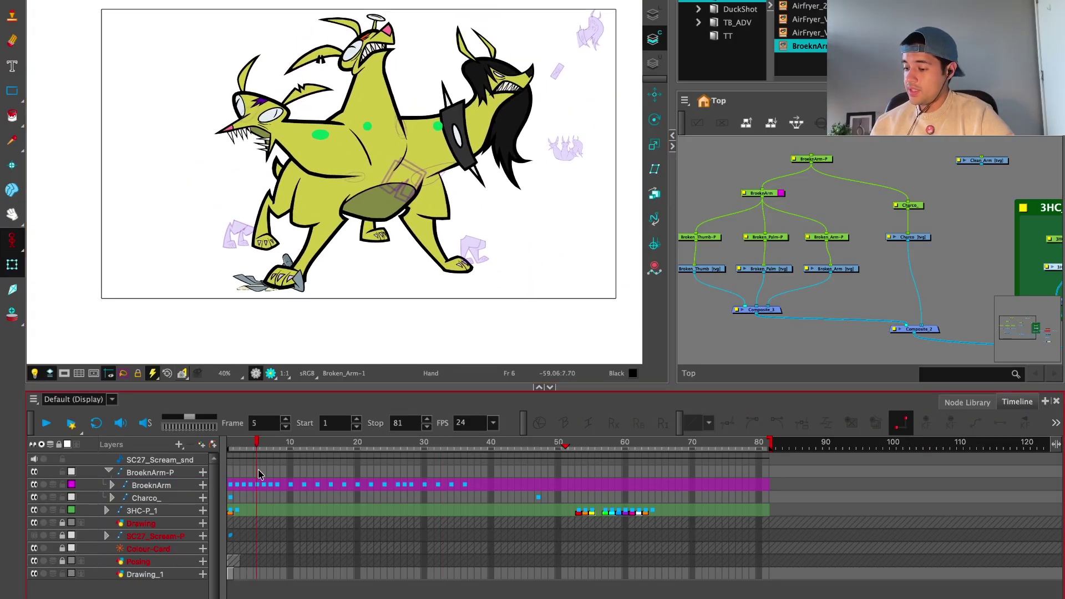
pyautogui.press('Return')
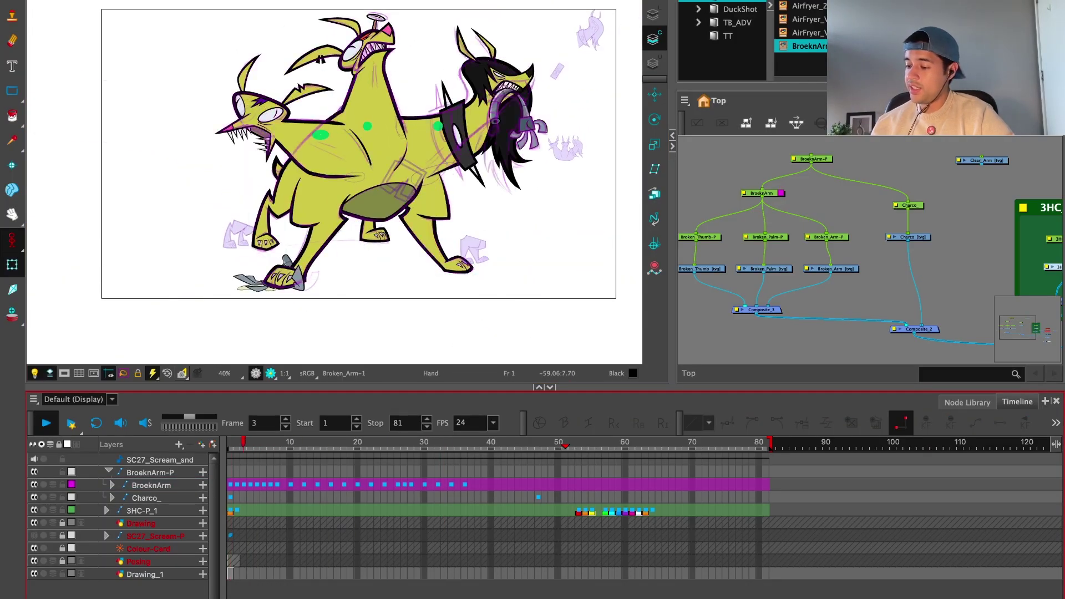
pyautogui.press('Return')
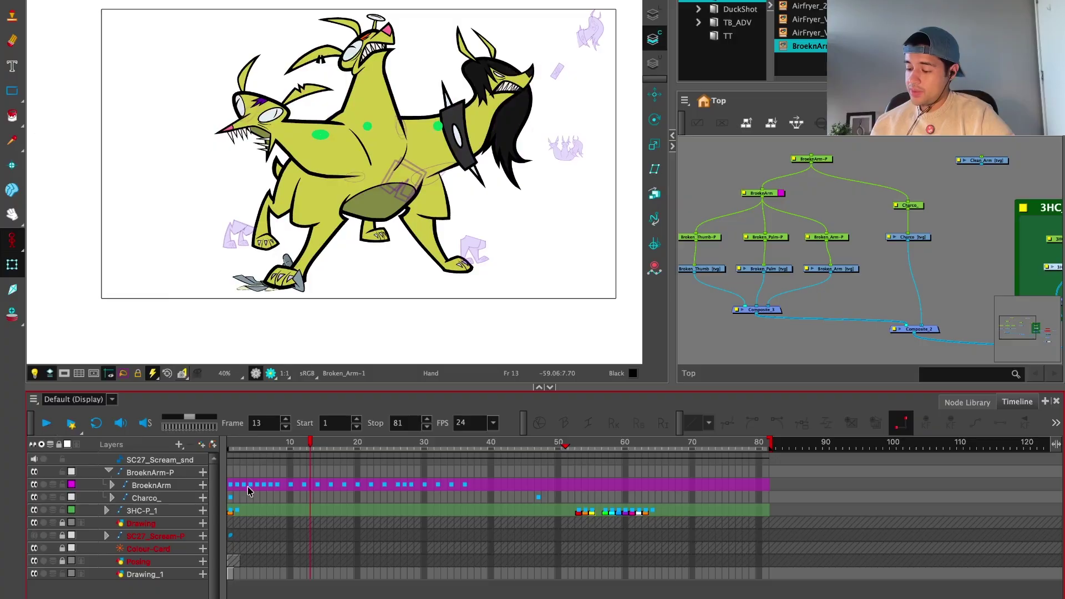
# Step: Examine the 3HC-P_1 character pose at frame 2 against the rough sketch, including the LowerNeck deformation
pyautogui.click(237, 510)
pyautogui.moveTo(12, 240); pyautogui.dragTo(83, 249)
pyautogui.click(693, 286)
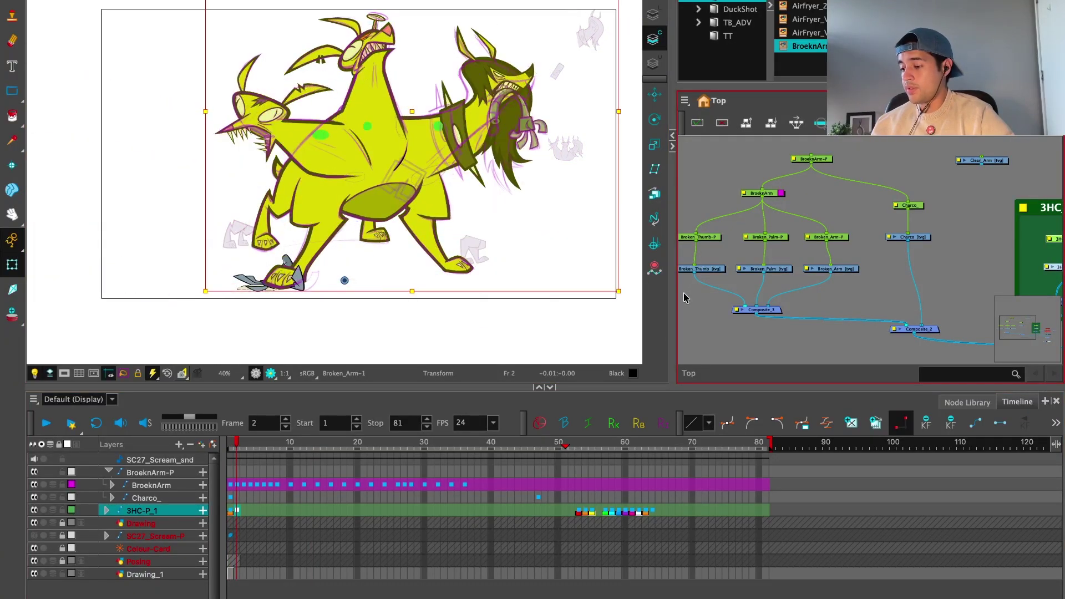
pyautogui.click(700, 286)
pyautogui.press('.')
pyautogui.scroll(3, 510, 233)
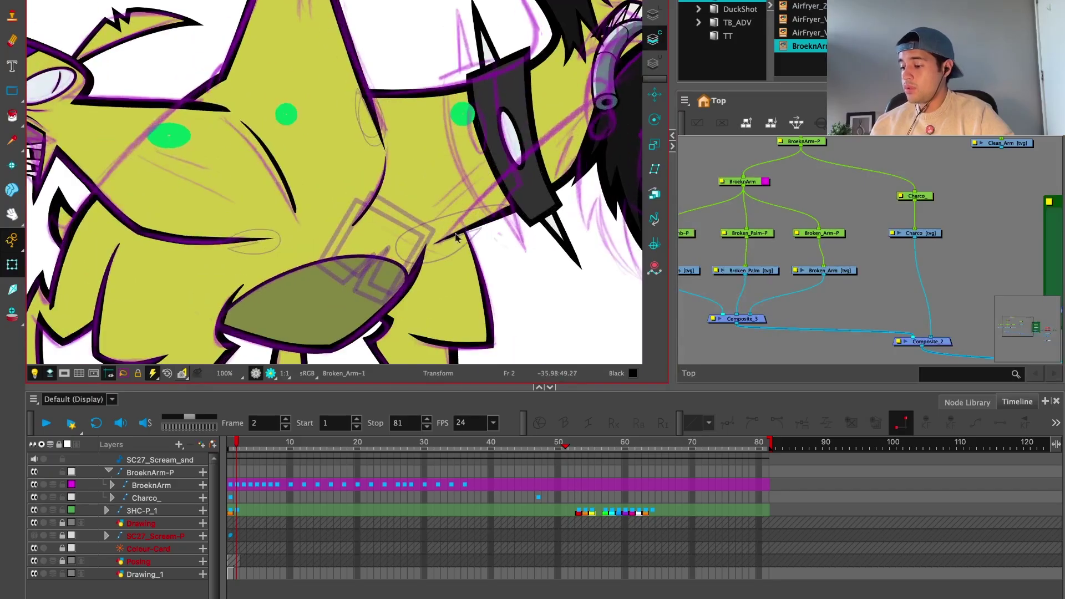
pyautogui.click(476, 231)
pyautogui.click(491, 231)
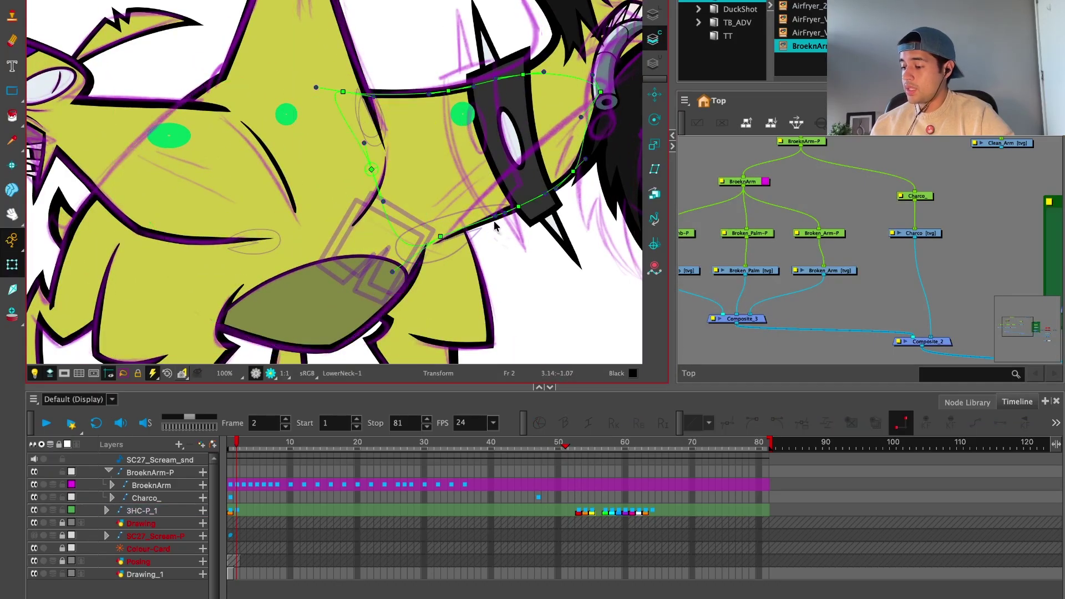
pyautogui.scroll(-3, 511, 233)
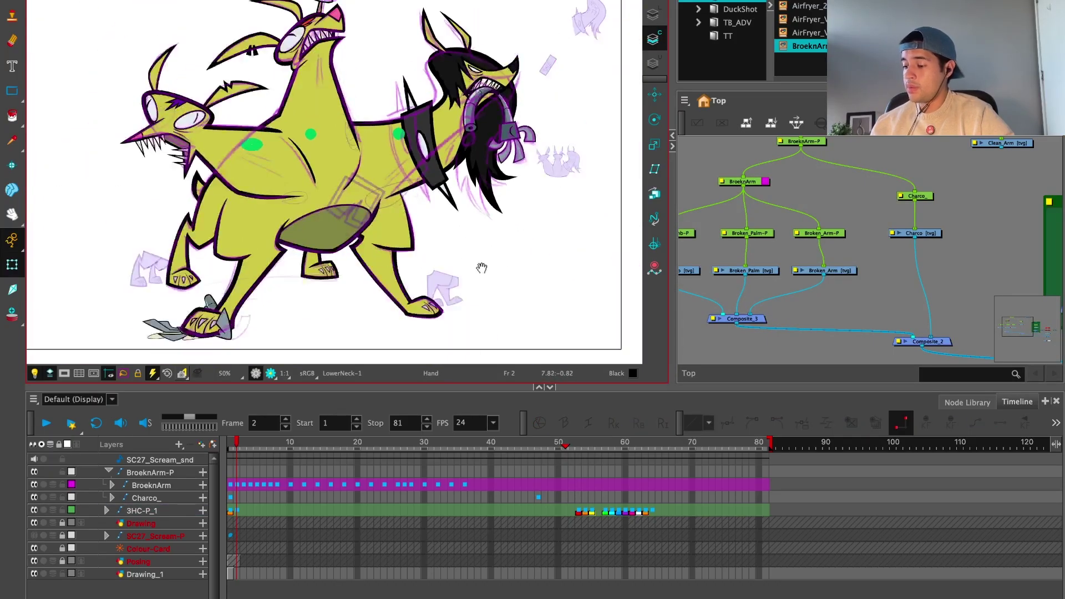
# Step: Move the 3HC-P_1 keyframe from frame 2 to frame 1, replacing the old starting pose
pyautogui.click(234, 514)
pyautogui.press(',')
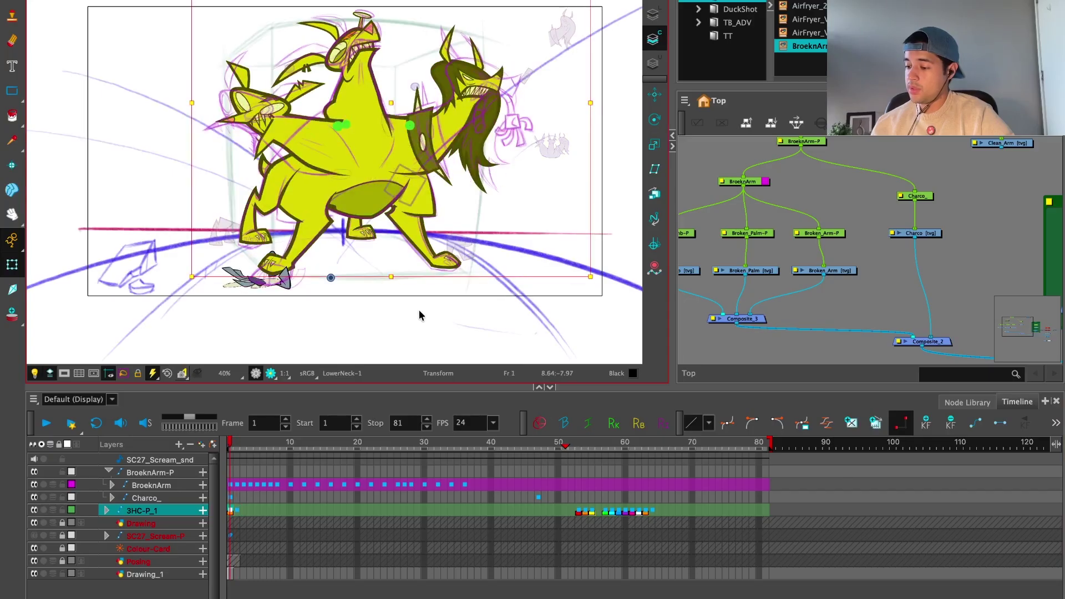
pyautogui.click(240, 517)
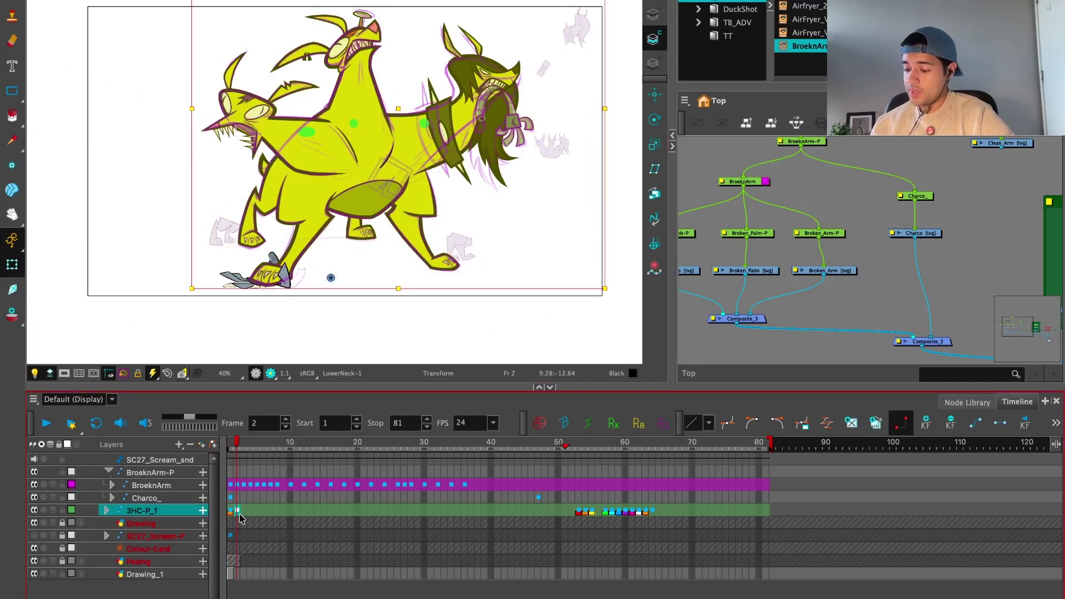
pyautogui.press(',')
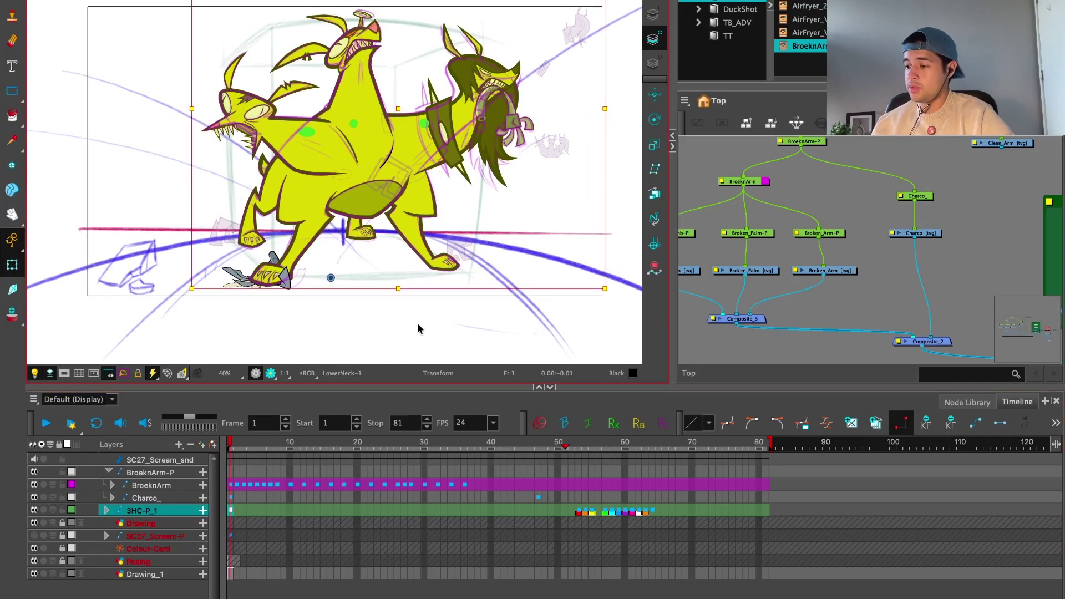
# Step: Mask the area outside the camera frame and play the scene from frame 1 to review the animation
pyautogui.press("'")
pyautogui.press(';')
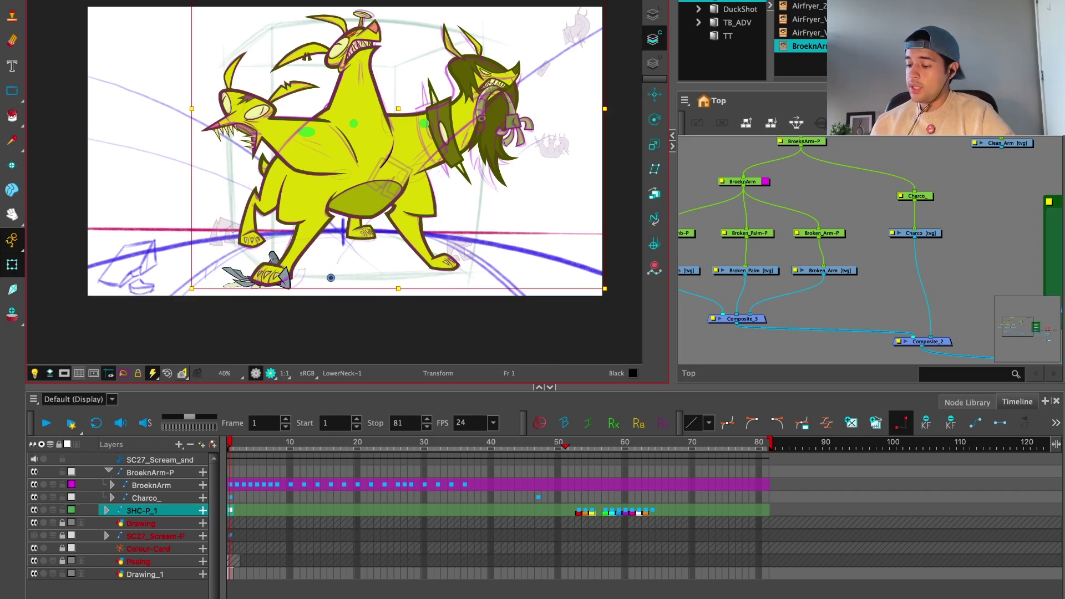
pyautogui.click(345, 448)
pyautogui.hotkey('shift', ',')
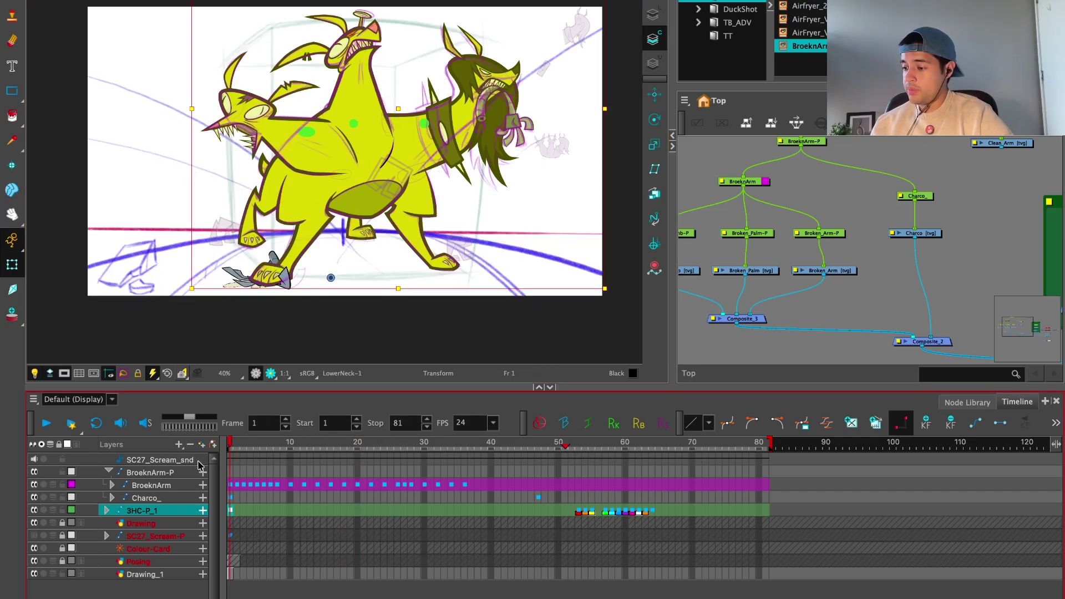
pyautogui.press('Return')
pyautogui.hotkey('shift', ',')
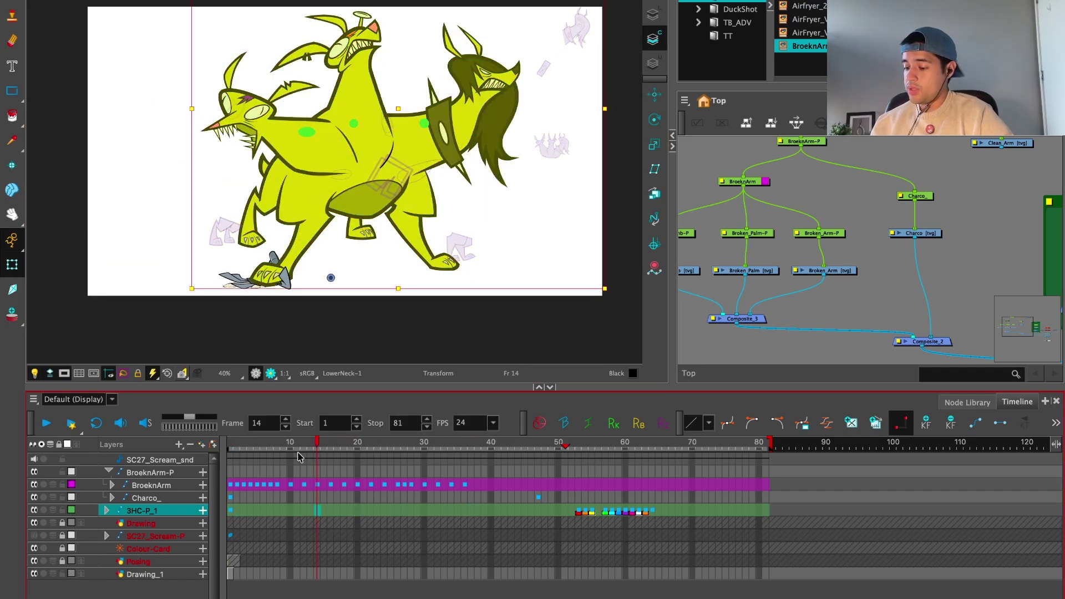
pyautogui.hotkey('shift', ',')
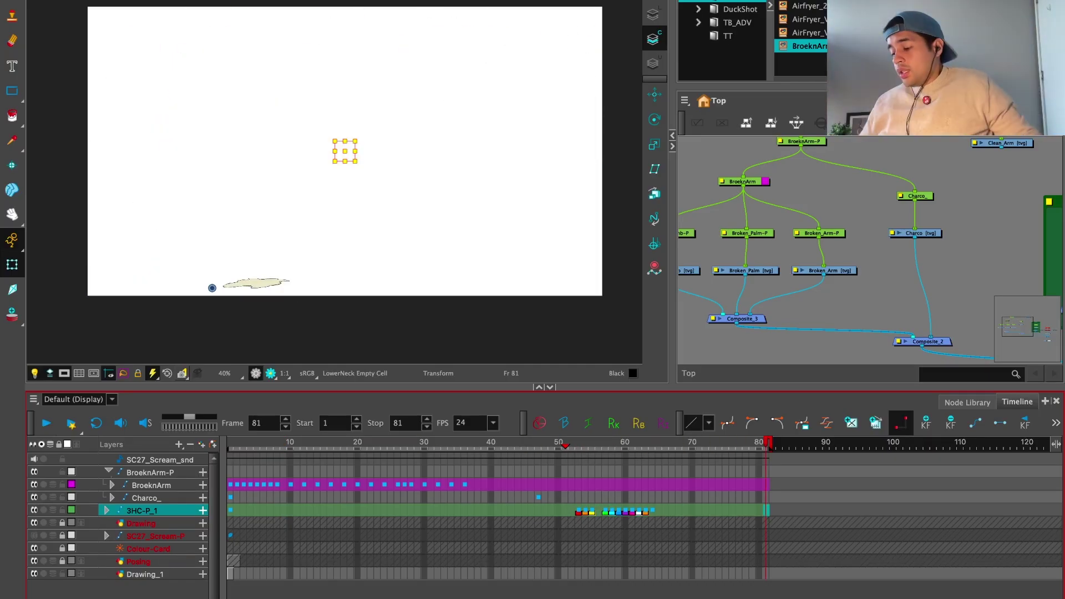
# Step: Set the playback stop to frame 51 and play the shortened range
pyautogui.click(558, 445)
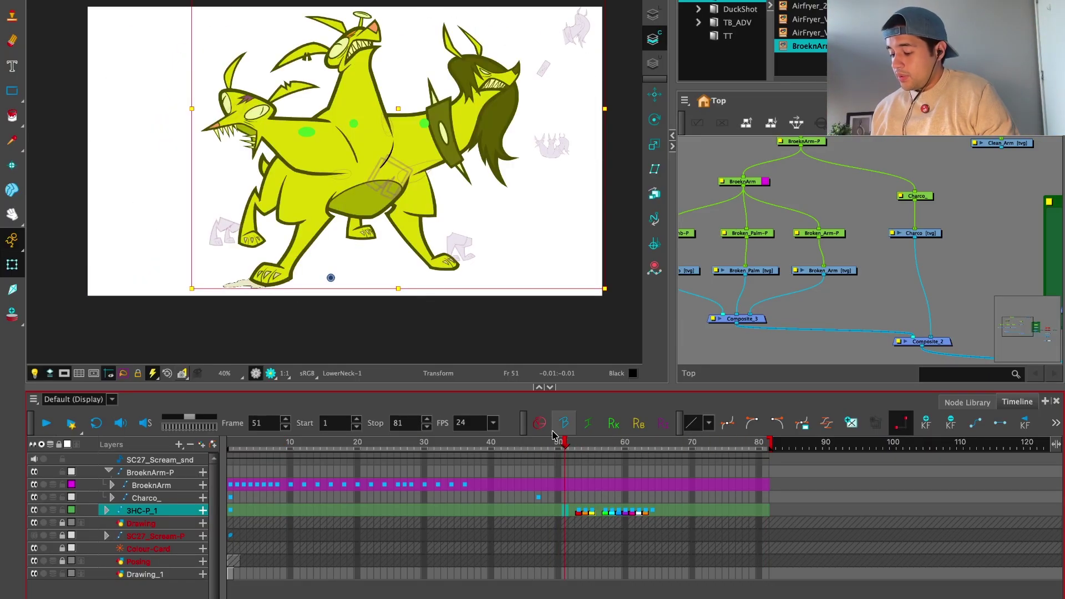
pyautogui.click(375, 424)
pyautogui.press('Return')
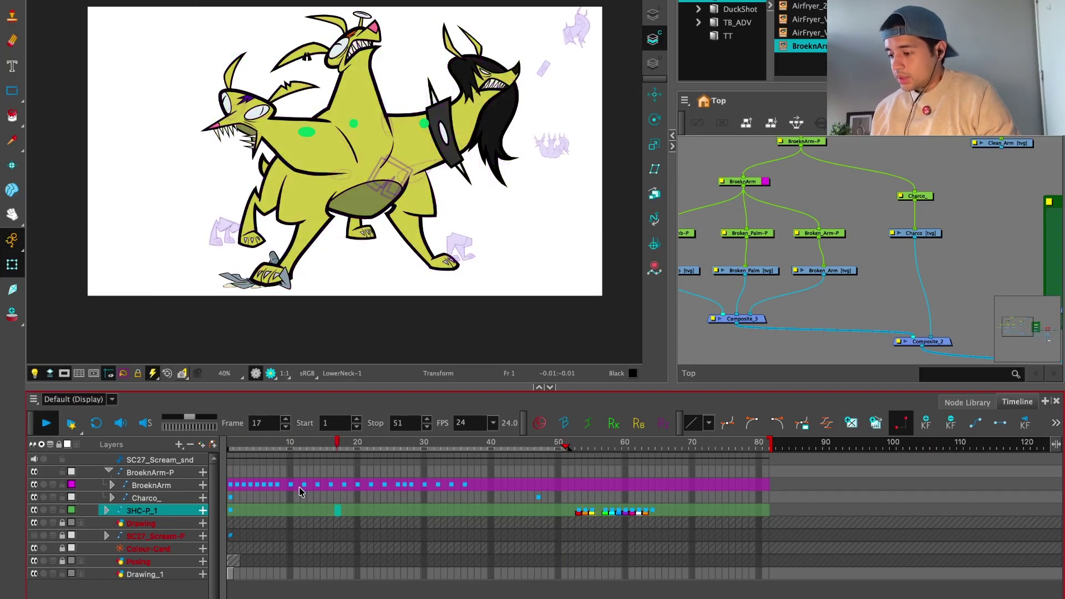
pyautogui.press('Return')
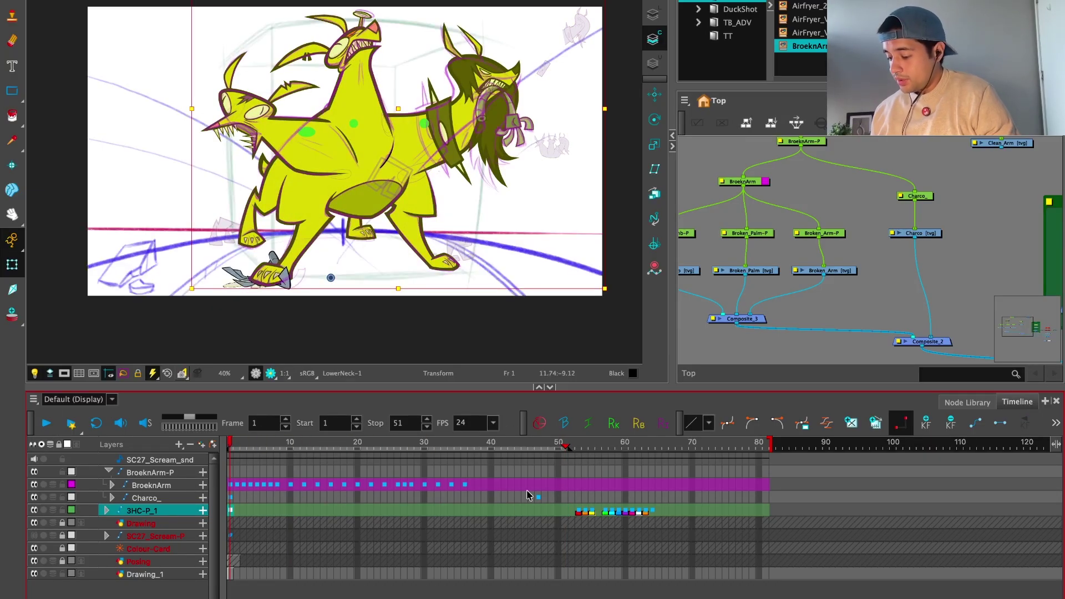
# Step: Extend the 3HC-P_1 exposure to frame 51 with Overwrite, and replay the range from frame 1
pyautogui.click(565, 445)
pyautogui.press('F5')
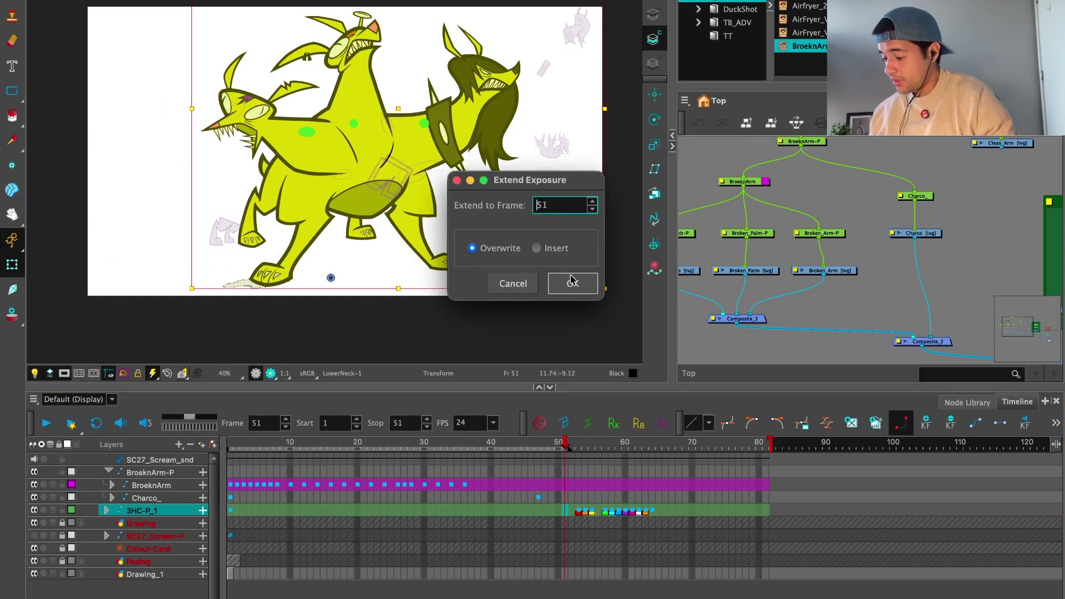
pyautogui.click(569, 283)
pyautogui.click(489, 446)
pyautogui.press('Return')
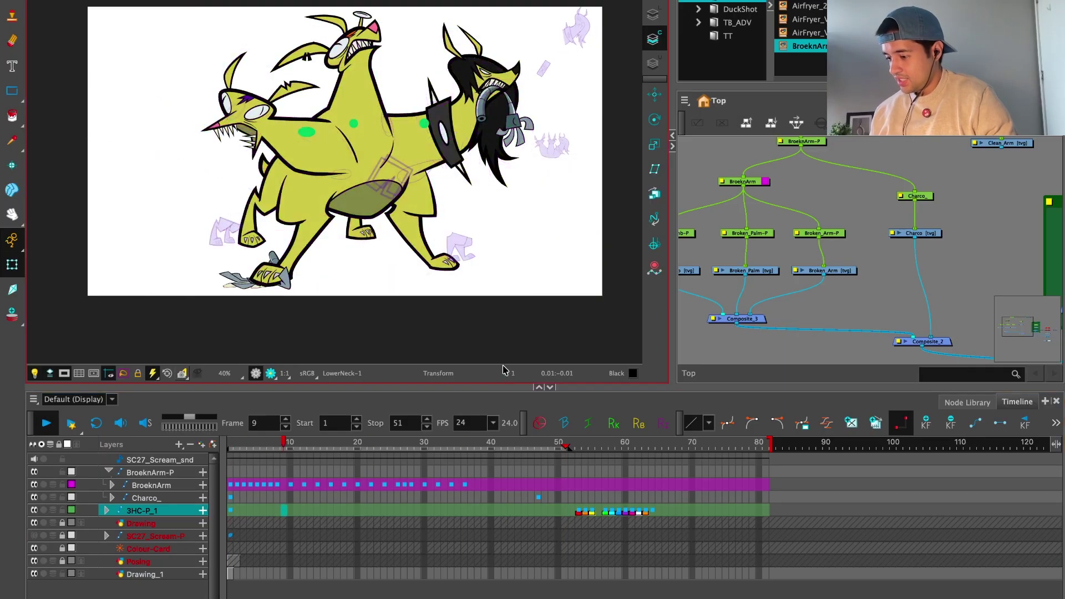
# Step: Rotate and shorten the ForeArm piece hanging from the black-haired head's mouth at frame 1
pyautogui.scroll(3, 555, 250)
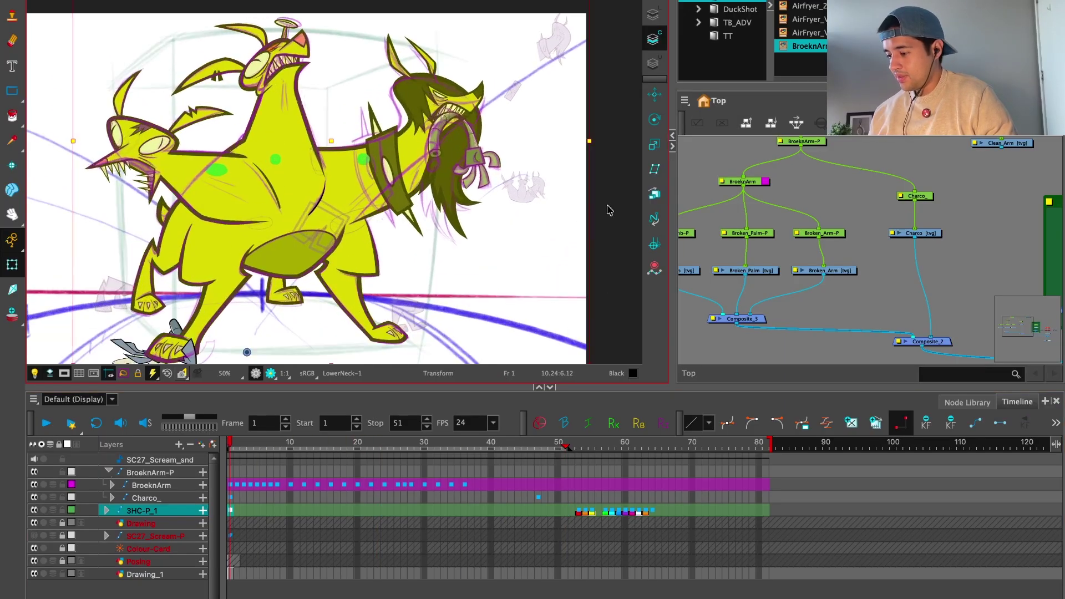
pyautogui.scroll(2, 554, 250)
pyautogui.click(472, 233)
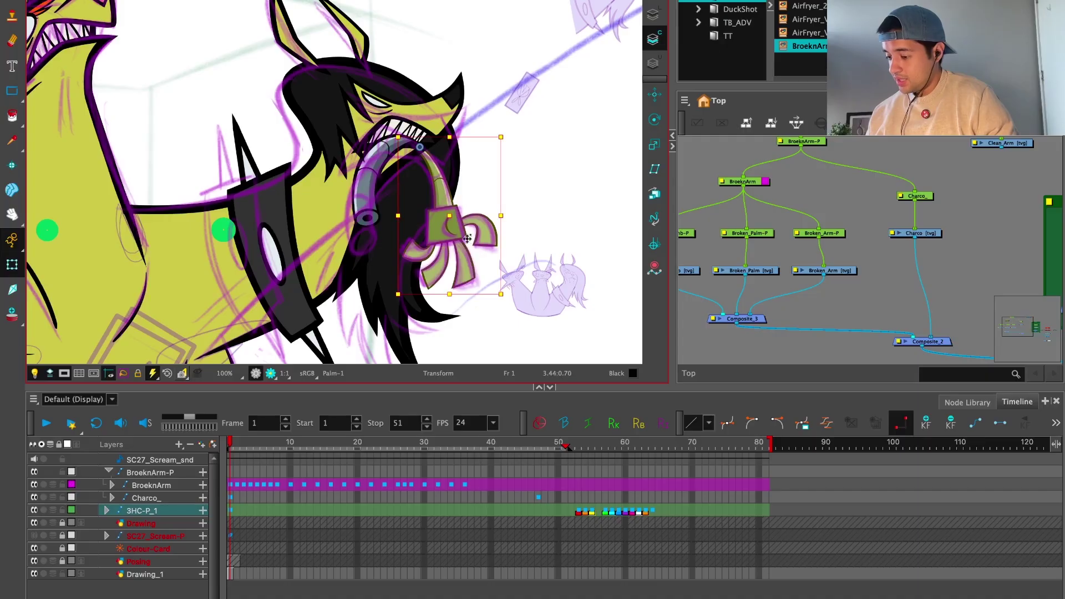
pyautogui.scroll(3, 441, 220)
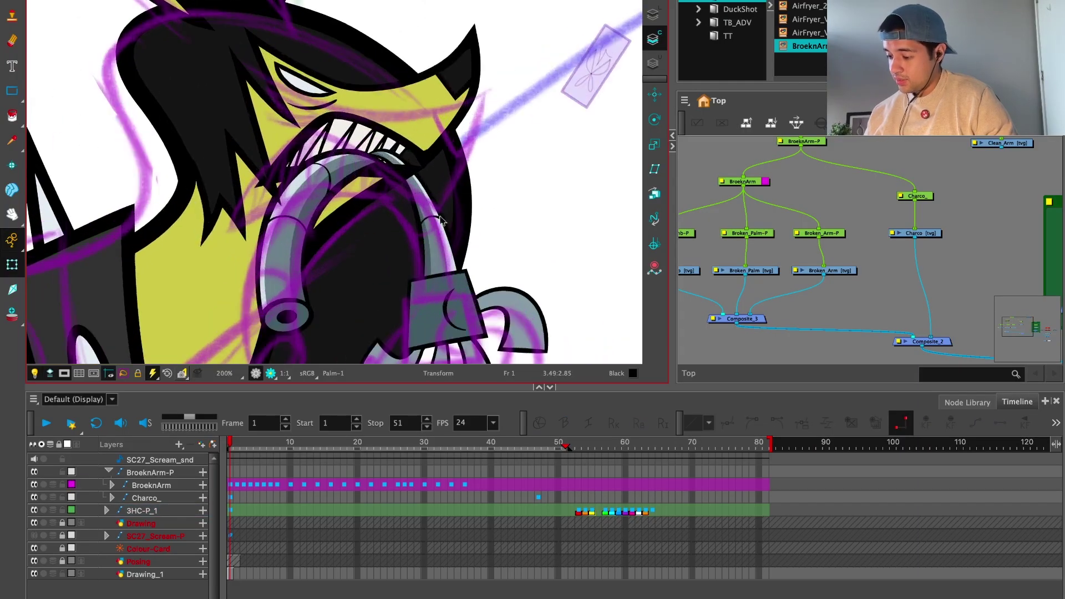
pyautogui.click(441, 220)
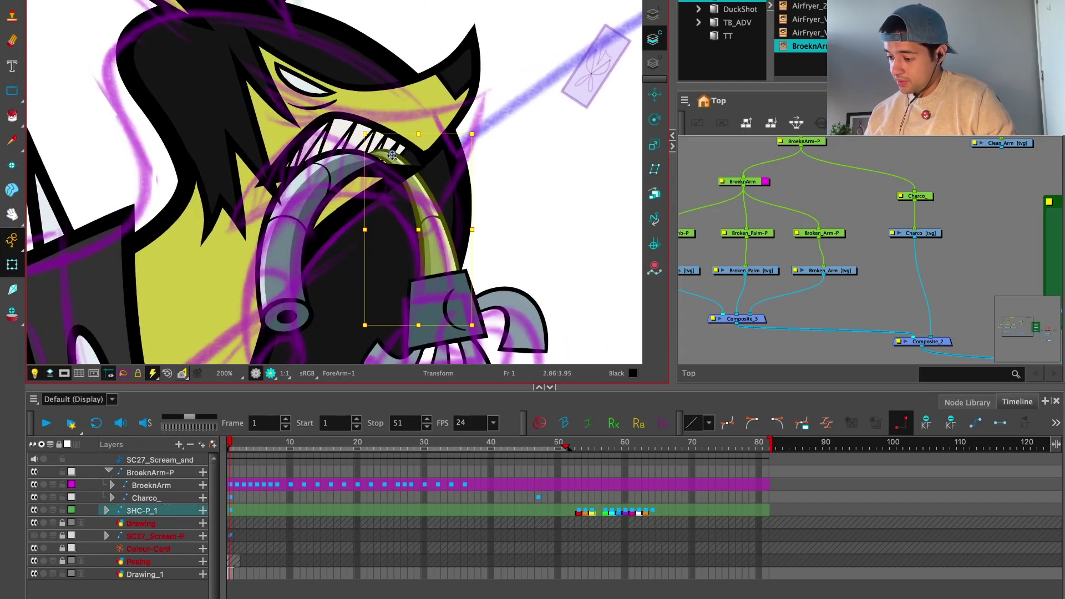
pyautogui.moveTo(475, 137); pyautogui.dragTo(486, 146)
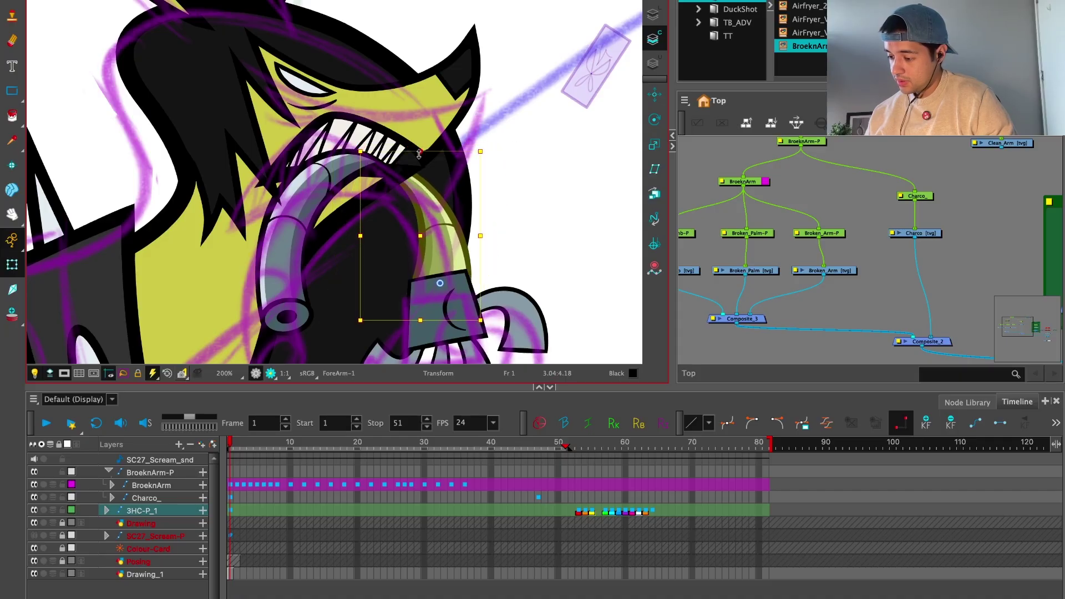
pyautogui.click(503, 174)
# Step: Refine the ForeArm piece's width and position so it joins the mouth and the palm, and deselect it
pyautogui.scroll(-3, 504, 175)
pyautogui.moveTo(538, 209); pyautogui.dragTo(500, 208)
pyautogui.click(425, 179)
pyautogui.scroll(2, 435, 166)
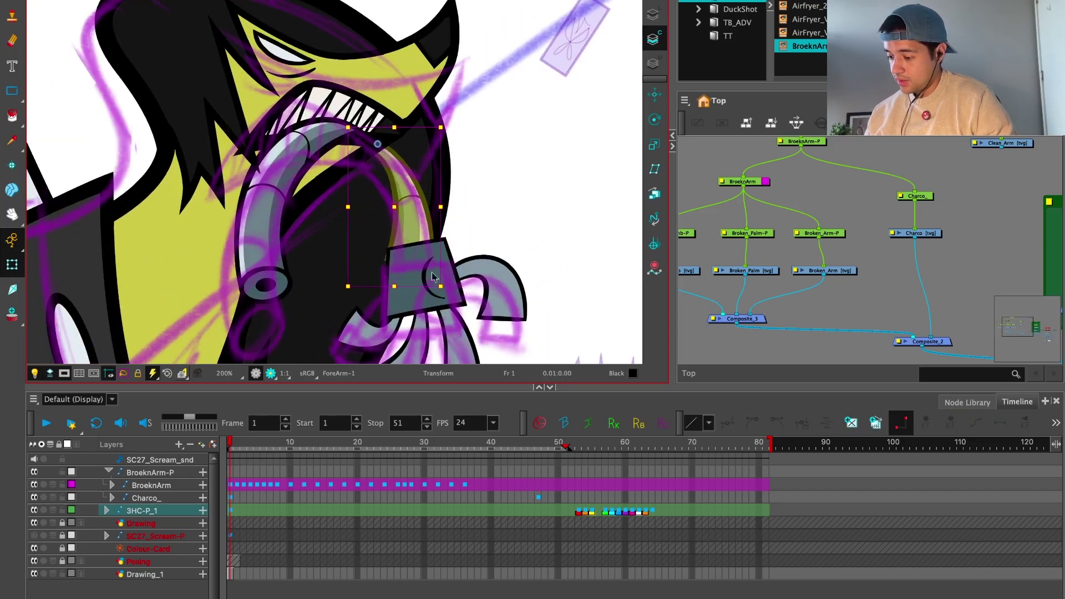
pyautogui.click(427, 235)
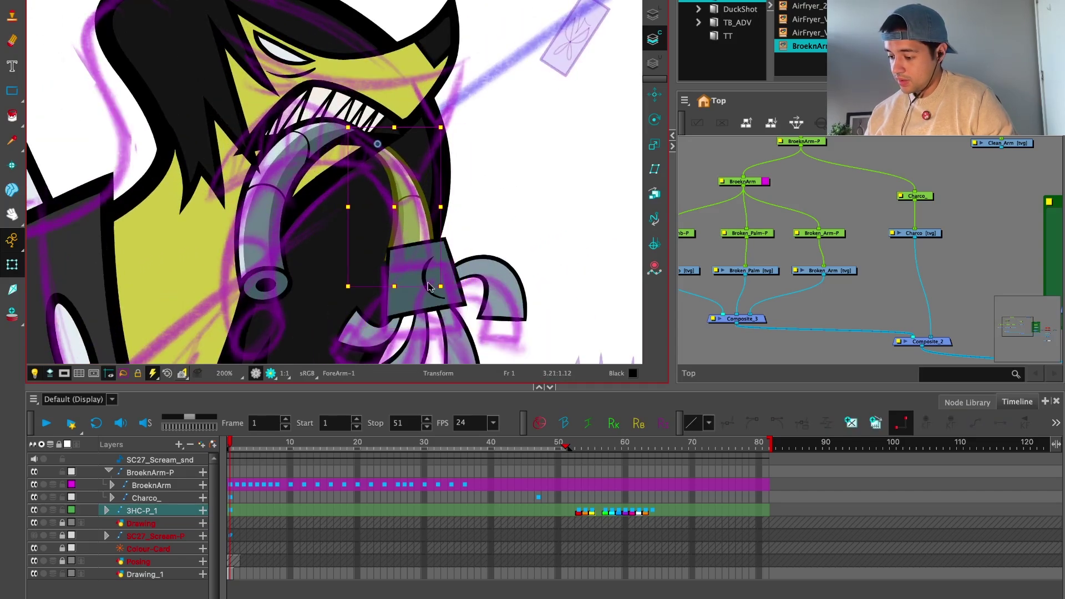
pyautogui.moveTo(428, 286); pyautogui.dragTo(430, 208)
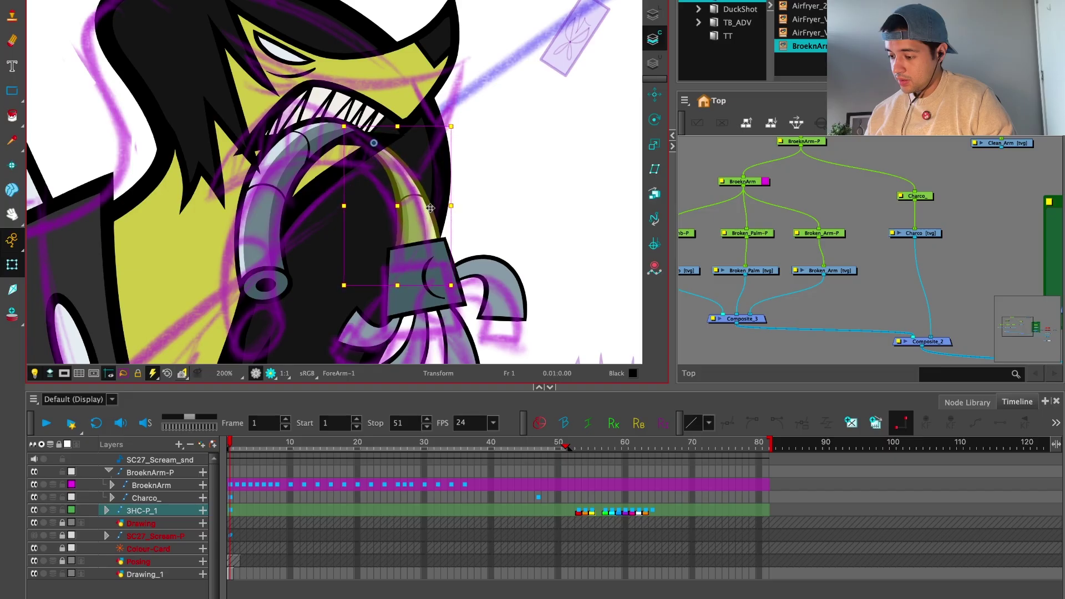
pyautogui.click(504, 200)
# Step: Select the whole 3HC-P_1 character and add keyframes for it at frames 5 and 9
pyautogui.scroll(-6, 494, 219)
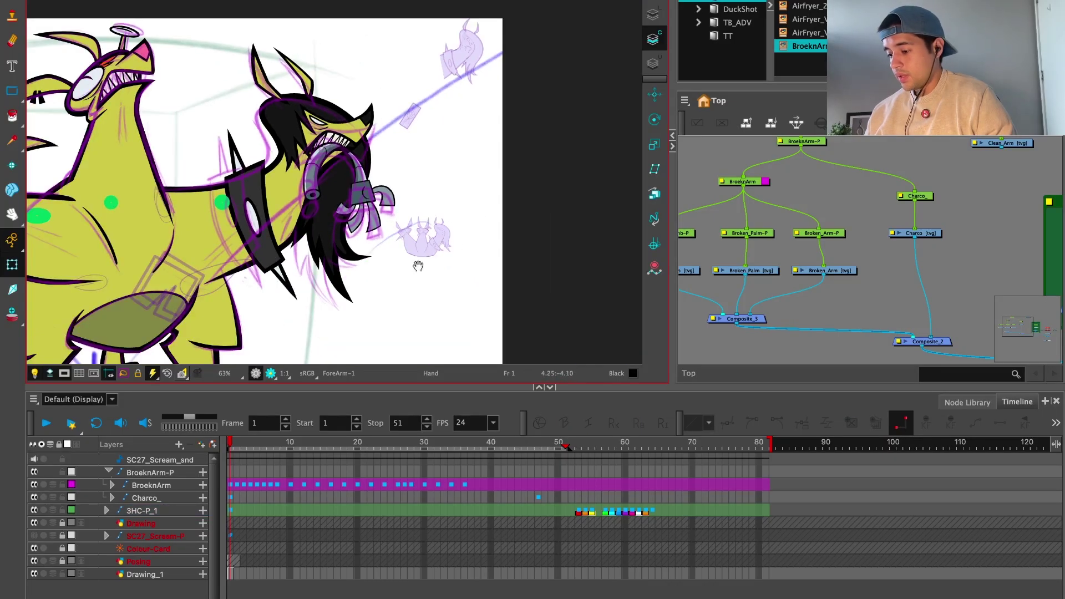
pyautogui.scroll(-2, 418, 266)
pyautogui.scroll(2, 243, 448)
pyautogui.hotkey('shift', 't')
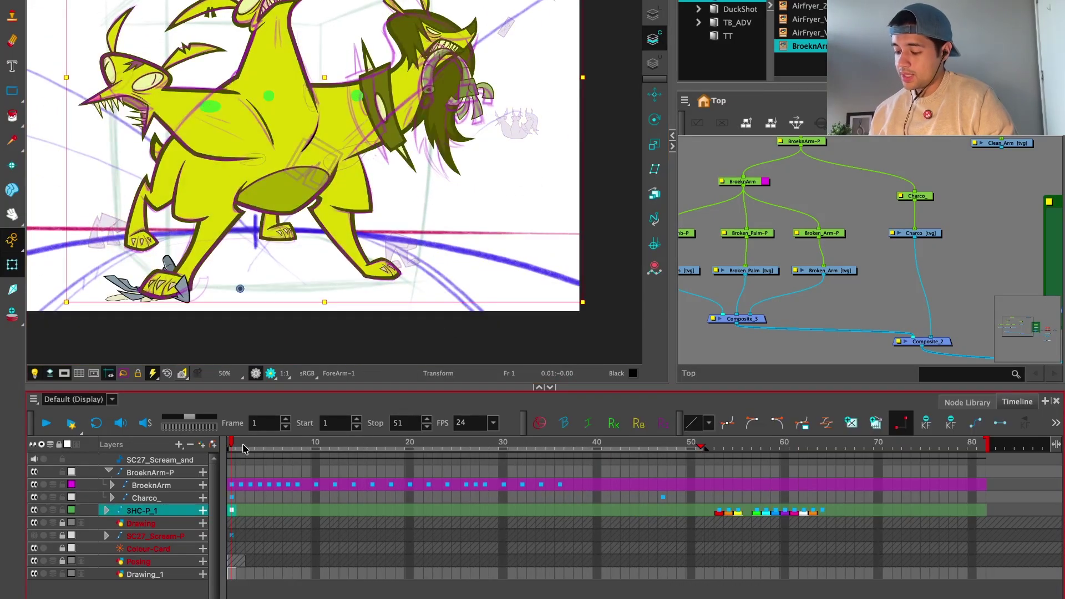
pyautogui.moveTo(243, 448)
pyautogui.mouseDown()
pyautogui.moveTo(298, 448)
pyautogui.moveTo(231, 448)
pyautogui.mouseUp()
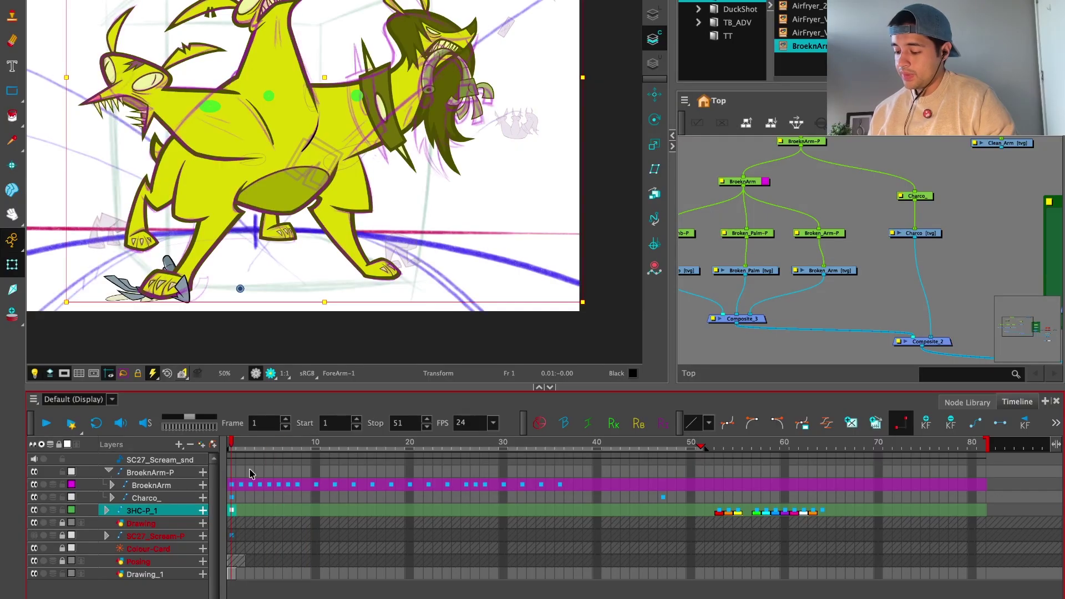
pyautogui.click(274, 443)
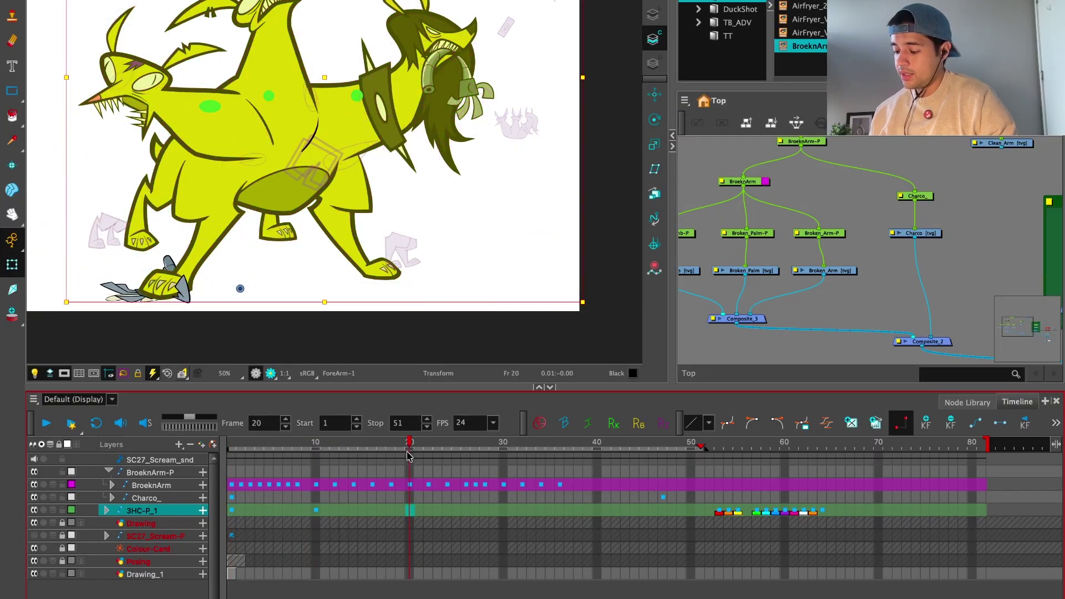
pyautogui.moveTo(280, 449); pyautogui.dragTo(355, 453)
pyautogui.scroll(2, 305, 460)
pyautogui.press('F6')
pyautogui.click(301, 510)
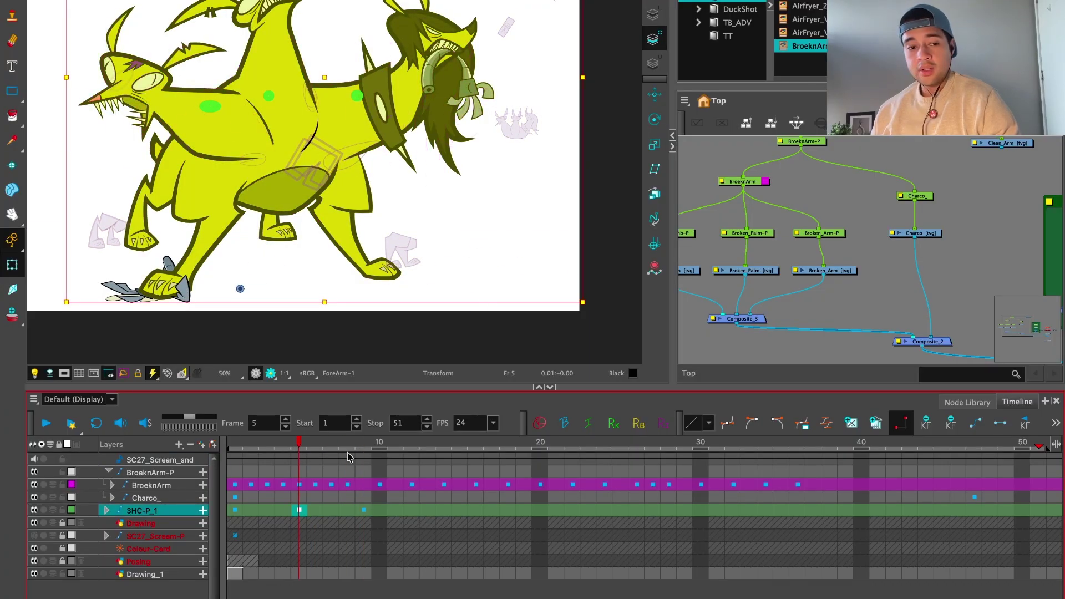
# Step: Mark frames 1, 5 and 9 of the 3HC-P_1 layer with red frame markers
pyautogui.click(364, 442)
pyautogui.click(298, 505)
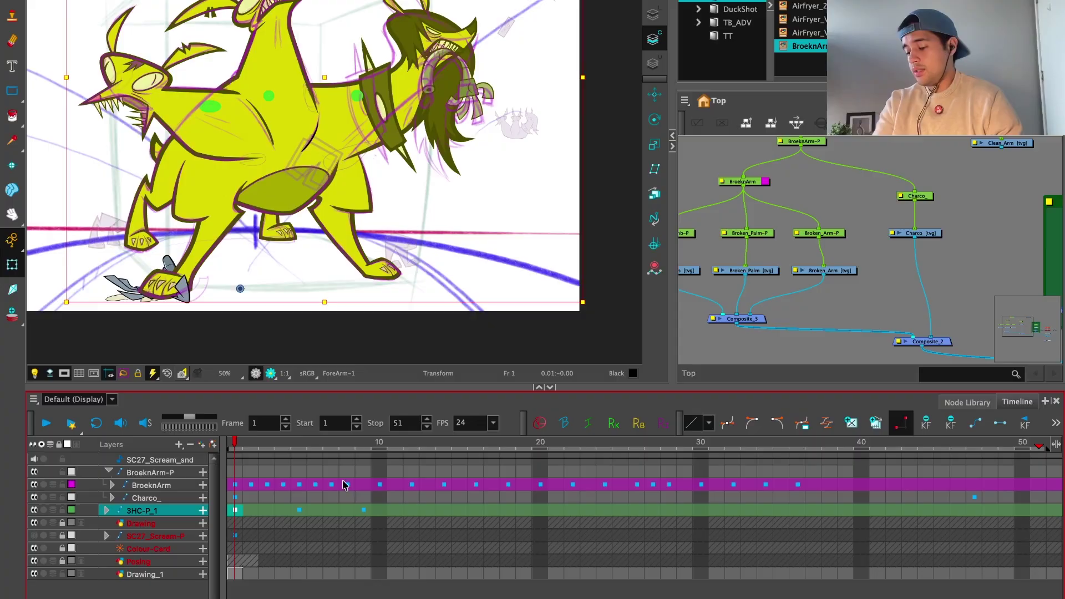
pyautogui.rightClick(300, 510)
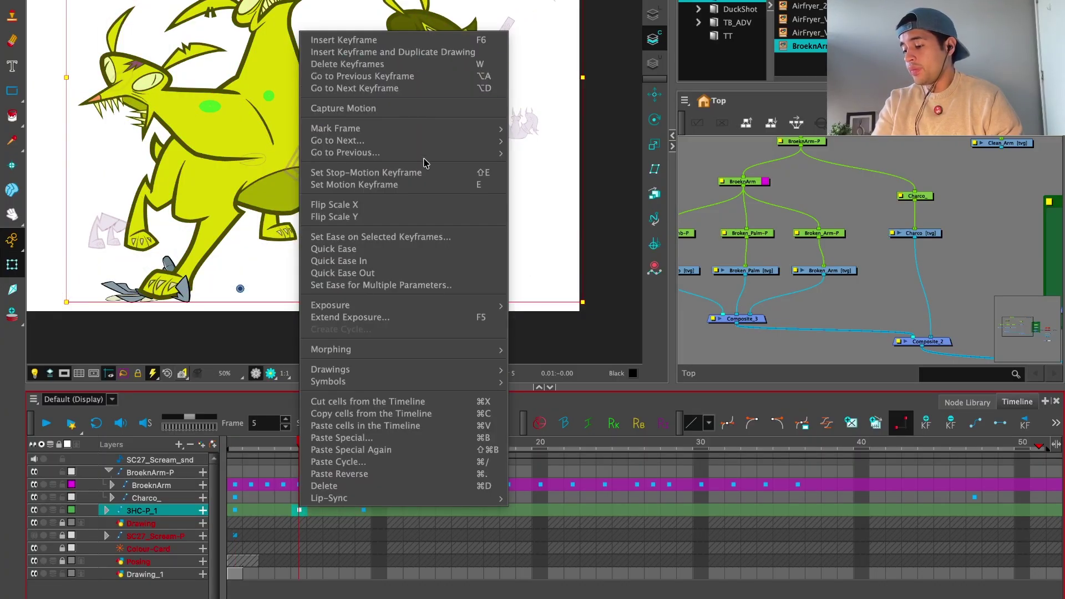
pyautogui.moveTo(486, 134)
pyautogui.click(527, 128)
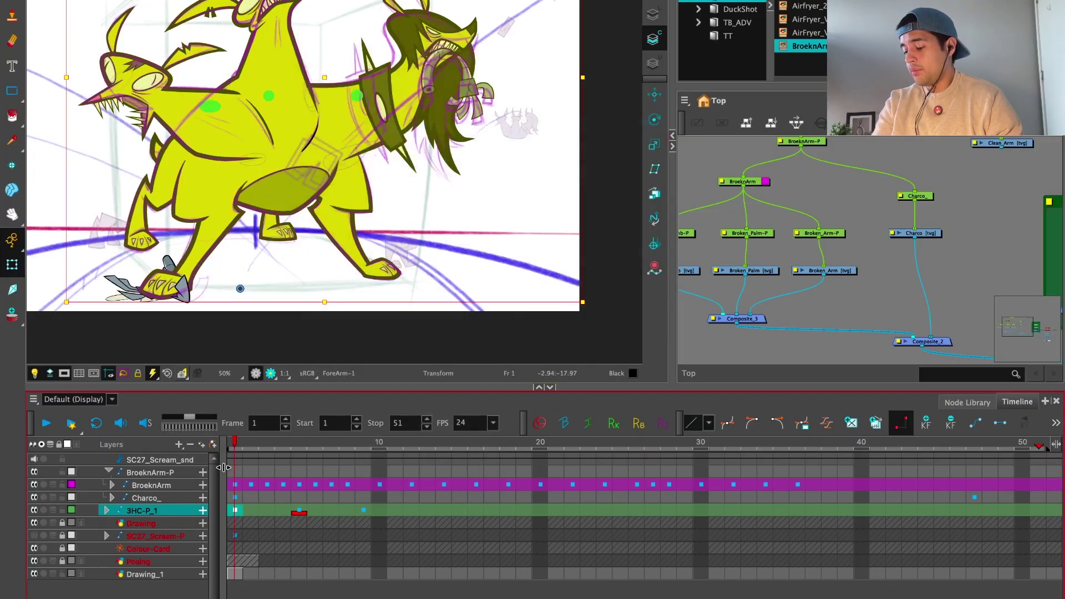
pyautogui.rightClick(232, 511)
pyautogui.moveTo(426, 126)
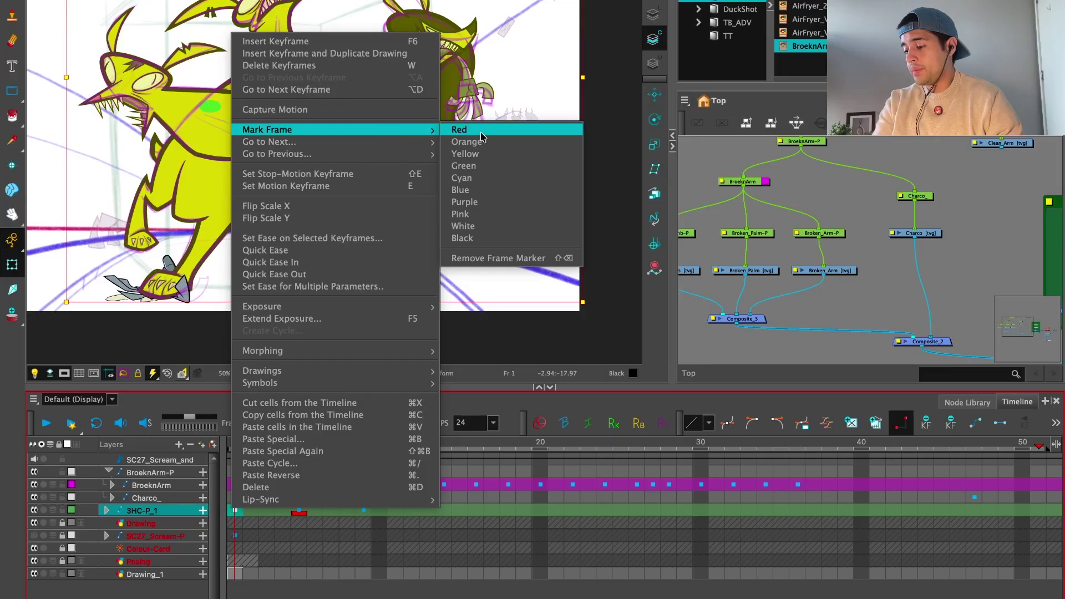
pyautogui.click(456, 136)
pyautogui.click(363, 510)
pyautogui.rightClick(363, 511)
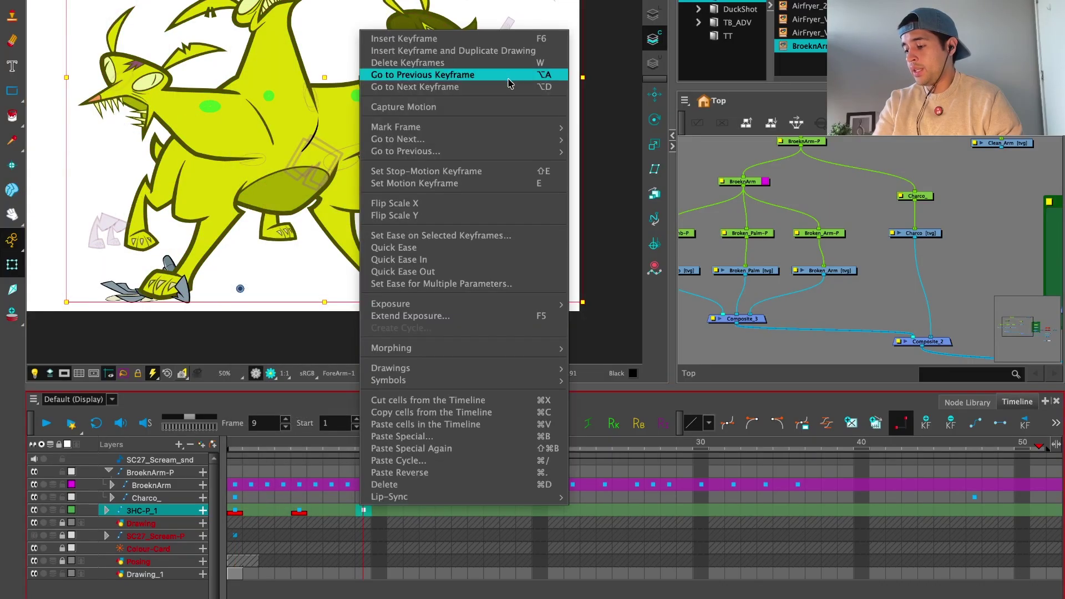
pyautogui.moveTo(508, 128)
pyautogui.click(587, 127)
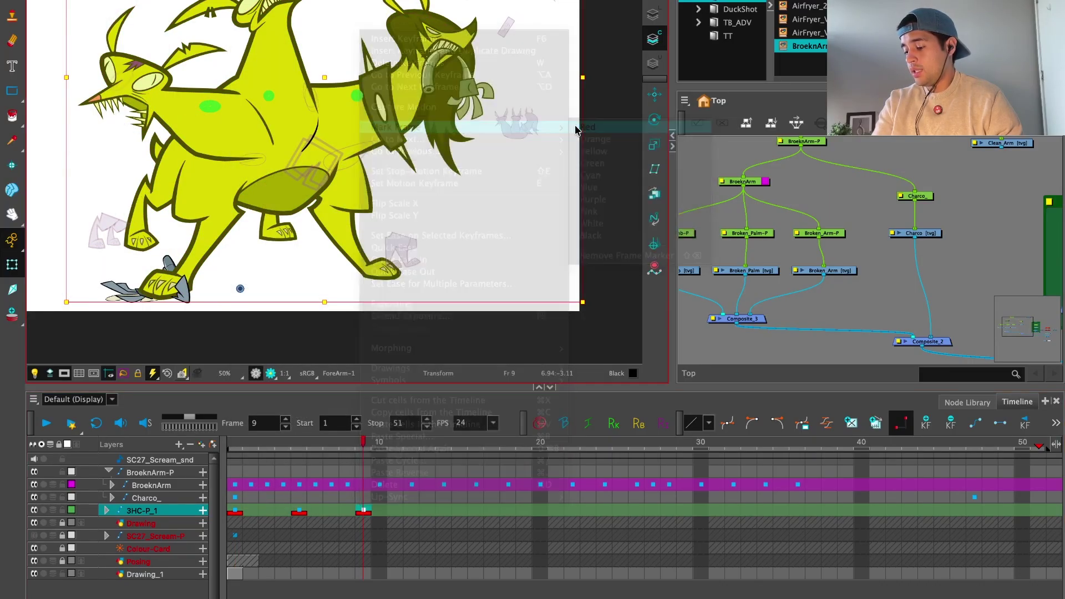
# Step: Reshape the middle head's upper lip and jaw deformation curves near the inner mouth corner at frame 3
pyautogui.scroll(2, 863, 261)
pyautogui.scroll(3, 453, 139)
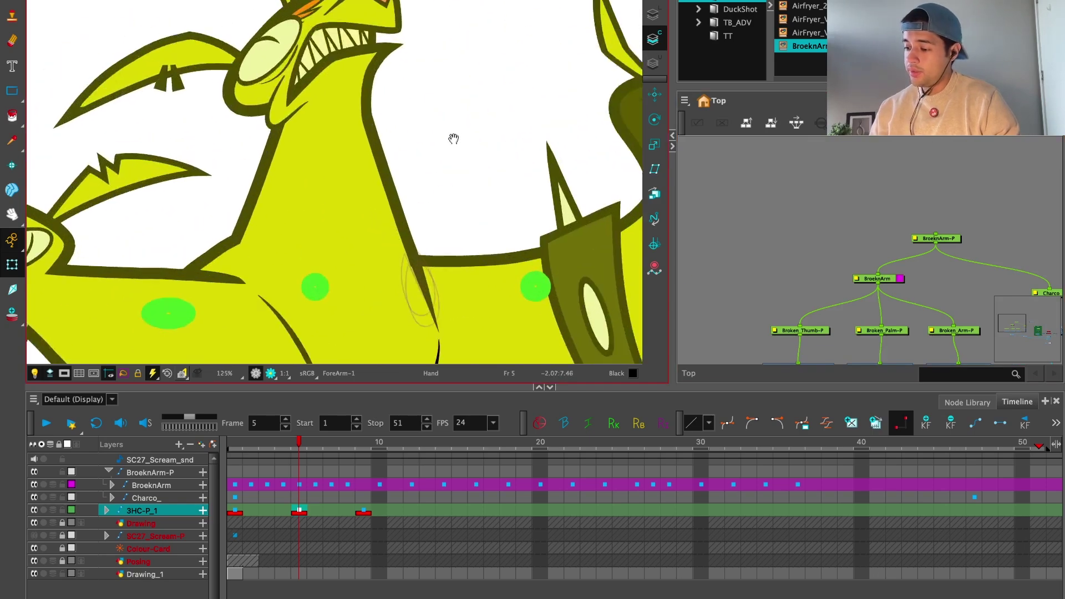
pyautogui.moveTo(453, 138); pyautogui.dragTo(464, 200)
pyautogui.scroll(2, 463, 200)
pyautogui.click(490, 194)
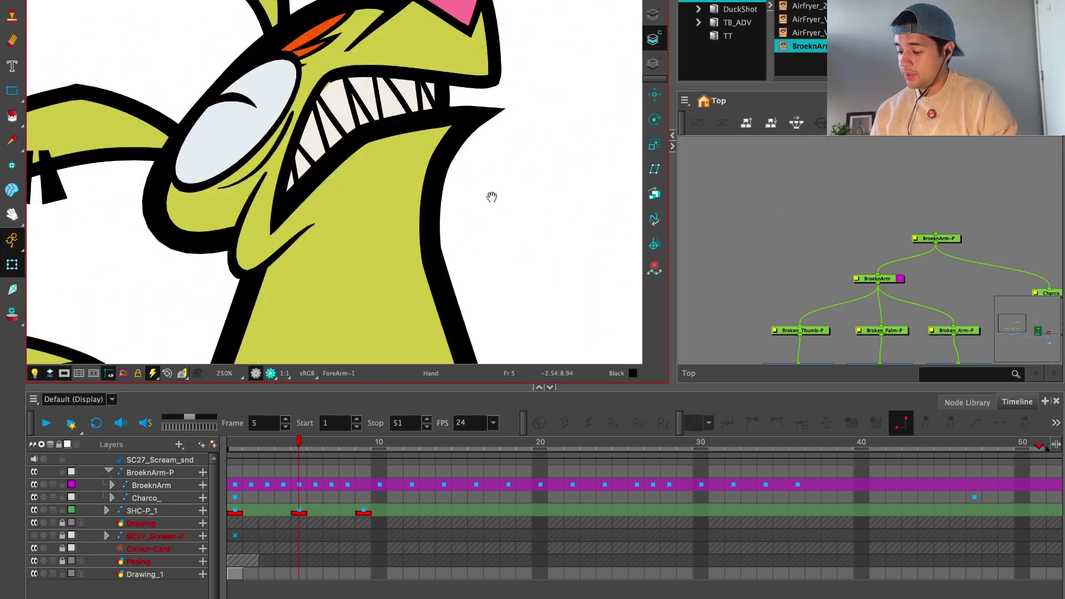
pyautogui.scroll(2, 490, 194)
pyautogui.scroll(2, 517, 239)
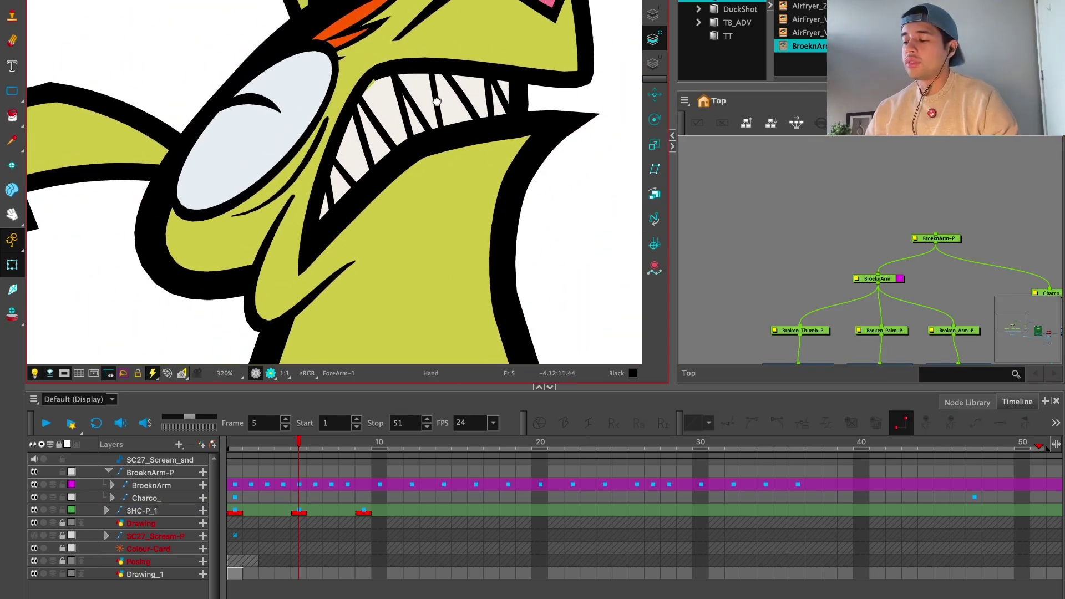
pyautogui.click(404, 54)
pyautogui.press(',')
pyautogui.press(',')
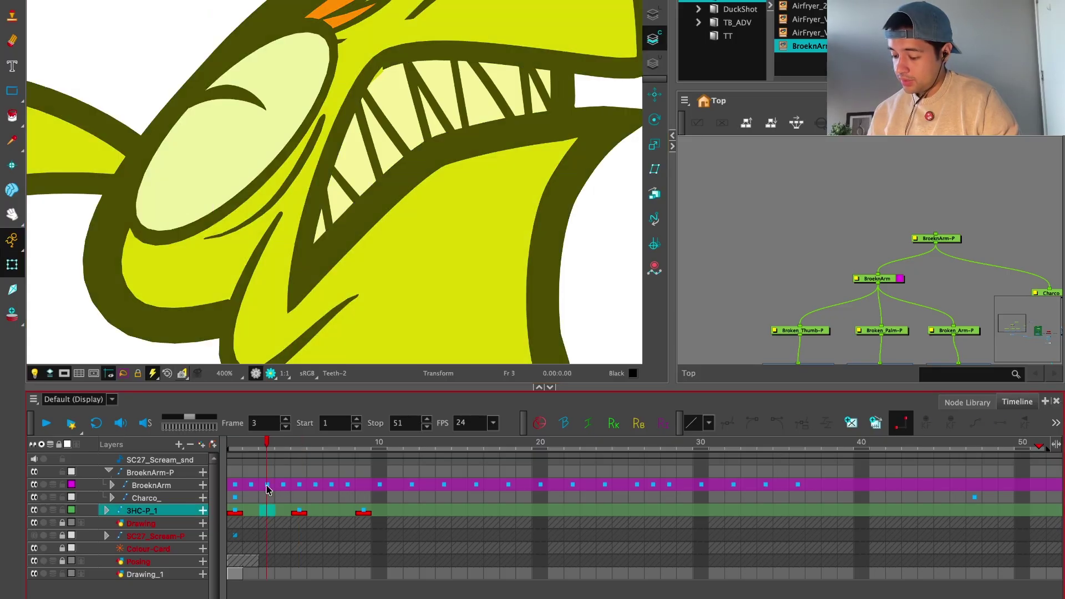
pyautogui.click(483, 75)
pyautogui.press('Escape')
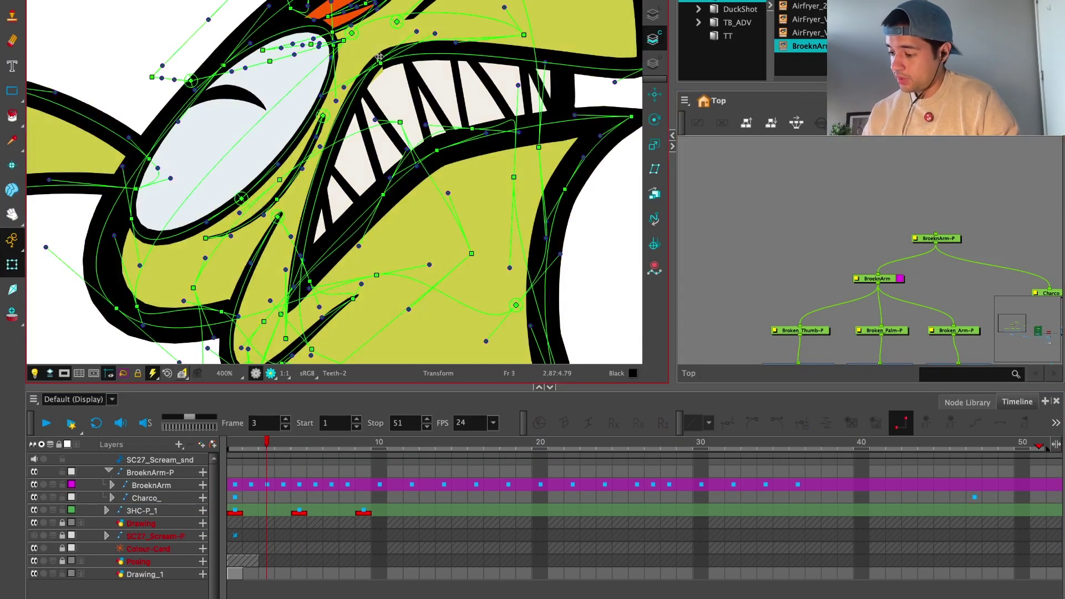
pyautogui.click(383, 68)
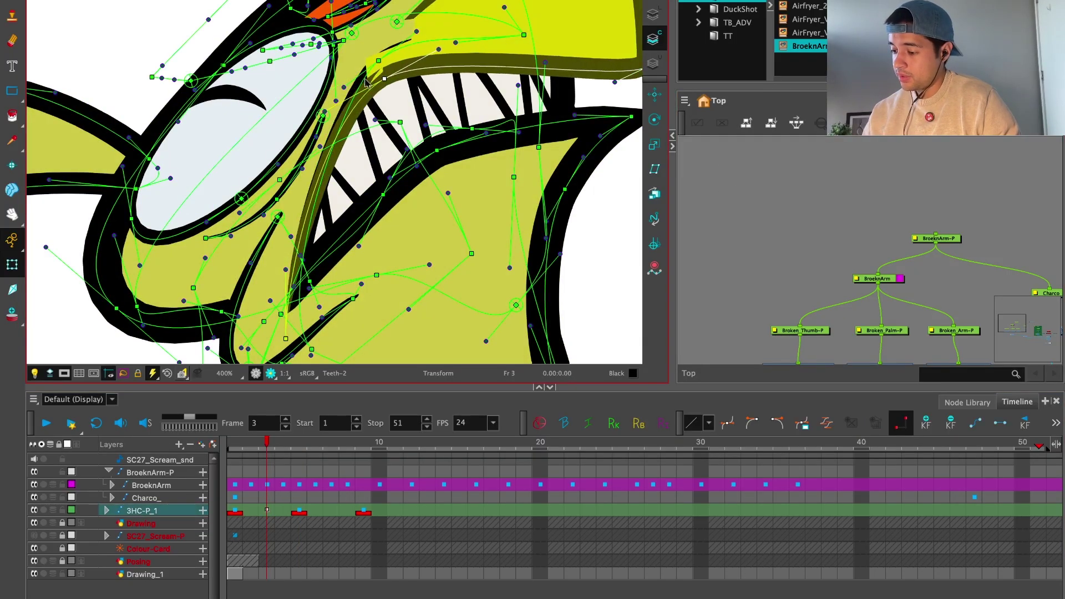
pyautogui.click(384, 73)
pyautogui.moveTo(384, 77); pyautogui.dragTo(381, 81)
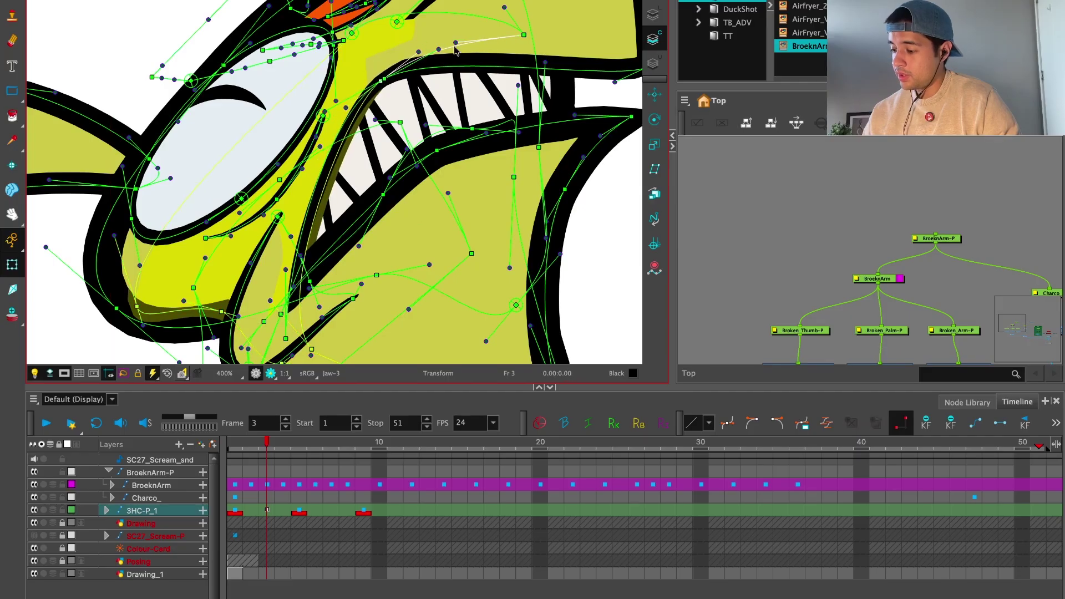
pyautogui.scroll(-2, 537, 212)
pyautogui.click(537, 211)
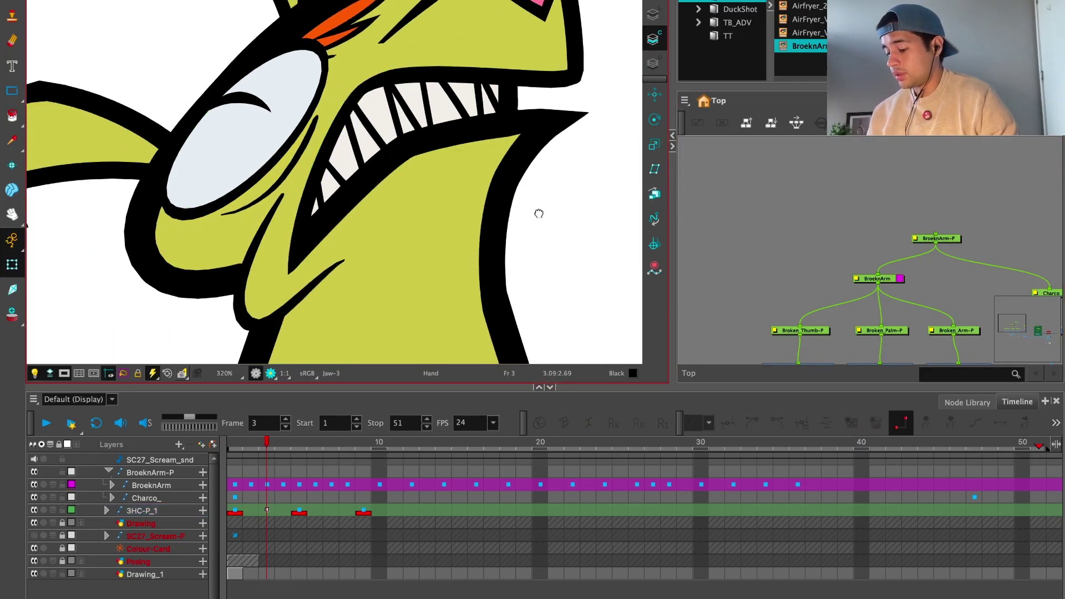
# Step: Keyframe the whole 3HC-P_1 character at frame 3 and slightly raise the LowerMouth-3 curve at its tip and bend
pyautogui.click(267, 512)
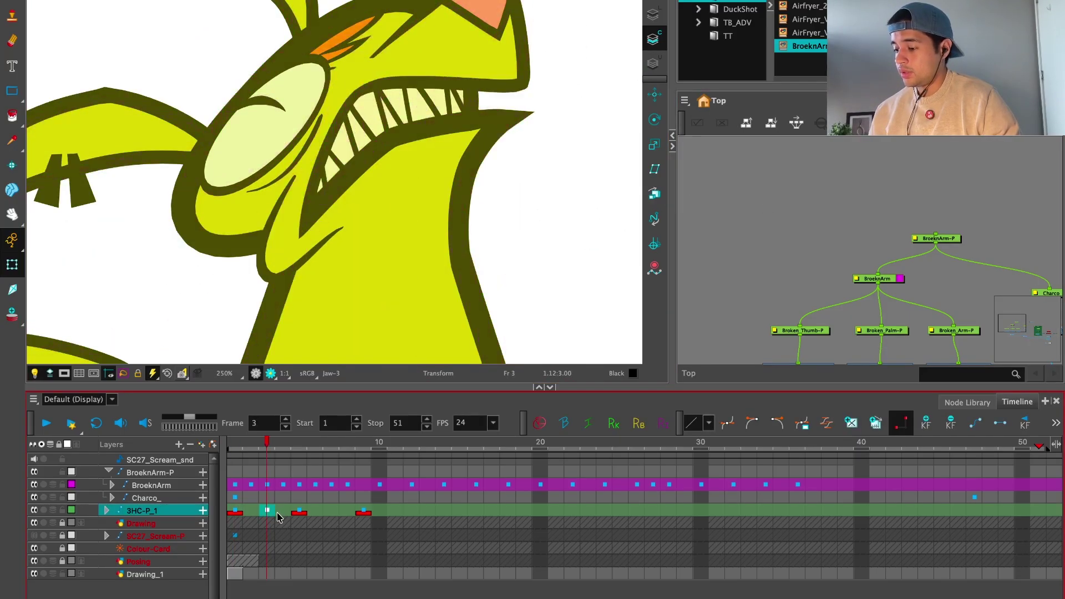
pyautogui.scroll(2, 452, 119)
pyautogui.click(463, 87)
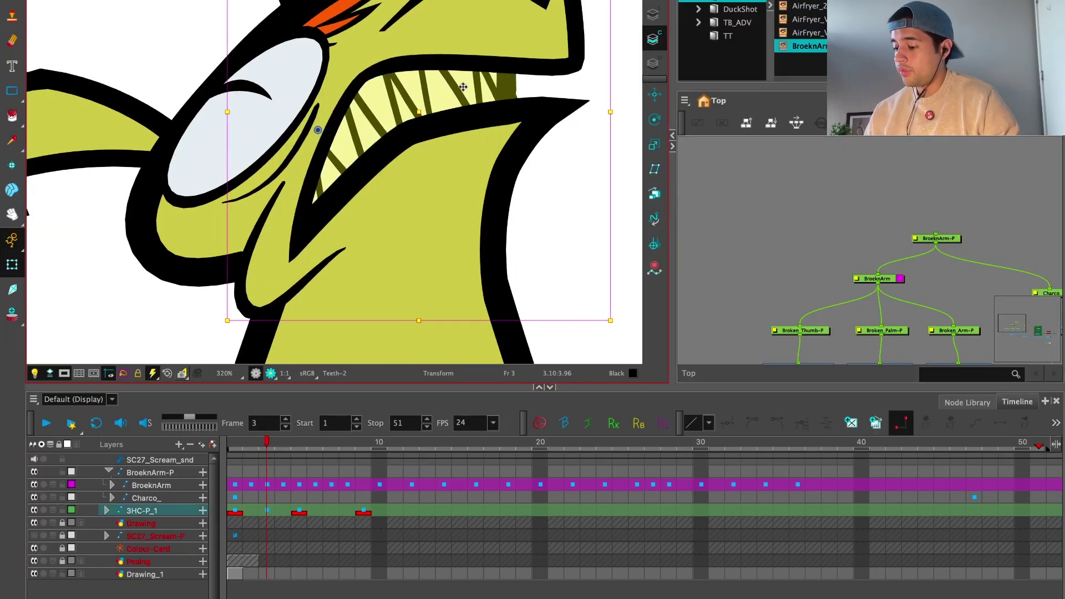
pyautogui.click(267, 511)
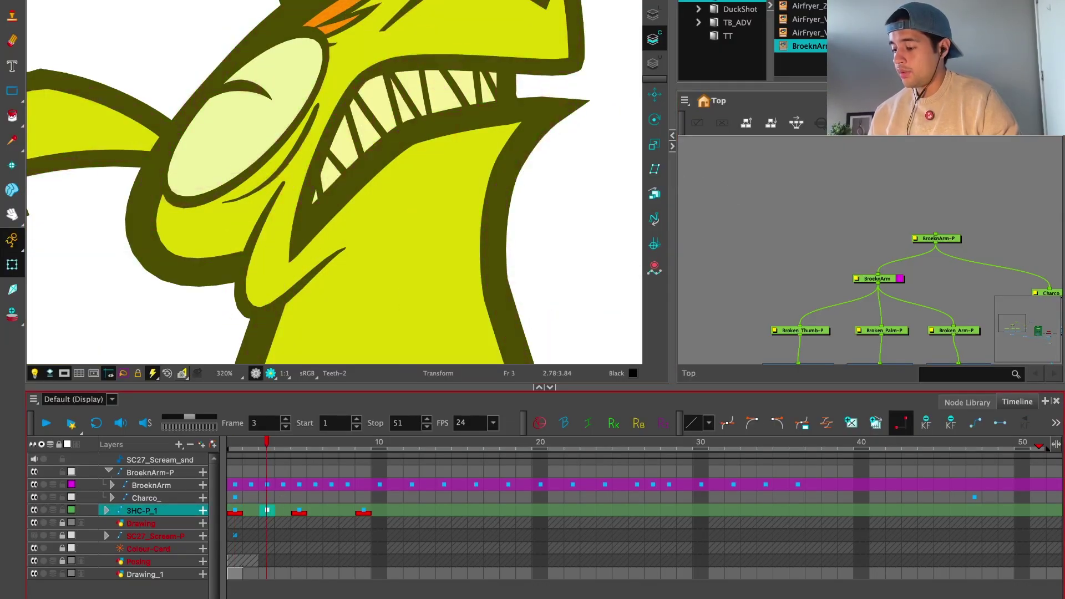
pyautogui.click(433, 138)
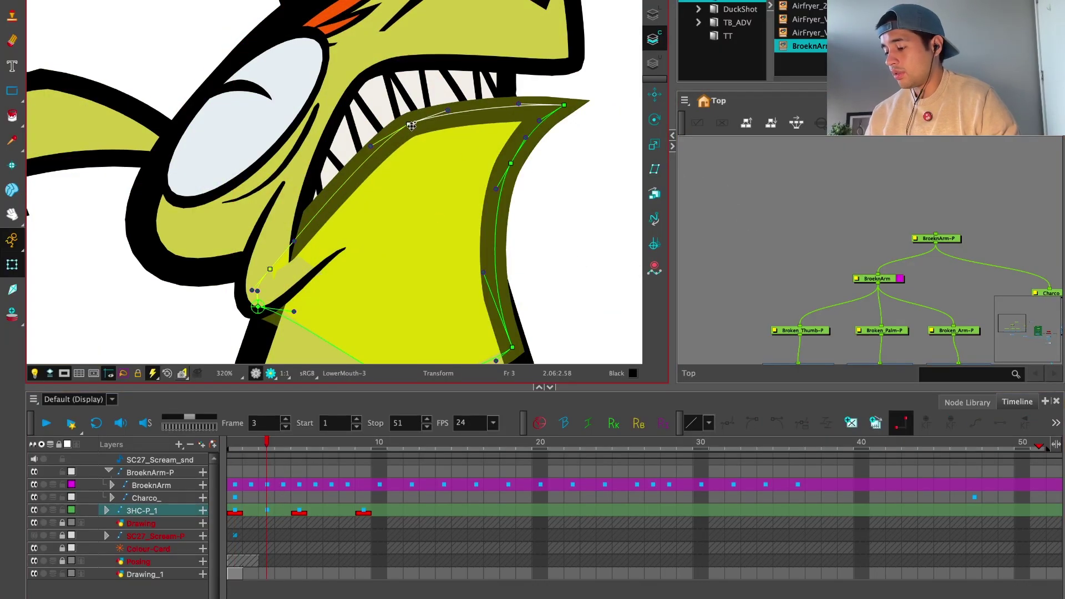
pyautogui.press(',')
pyautogui.press(',')
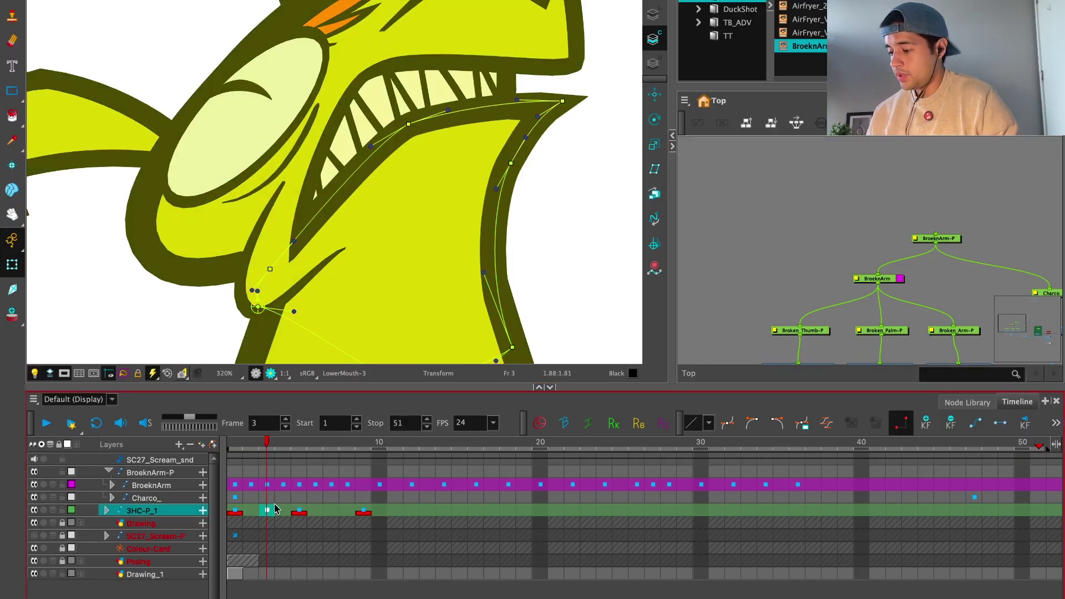
# Step: Reshape the Cheeks-4 curve at frame 3, moving its lower bend outward and its upper tip down, and compare it with frame 1
pyautogui.click(309, 281)
pyautogui.click(305, 277)
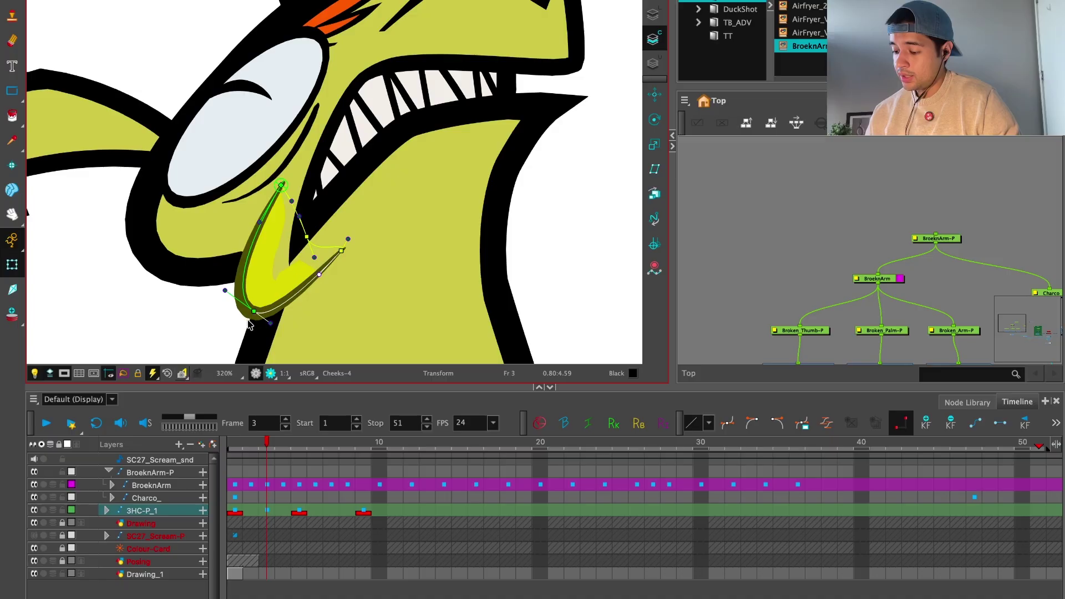
pyautogui.moveTo(248, 325); pyautogui.dragTo(251, 318)
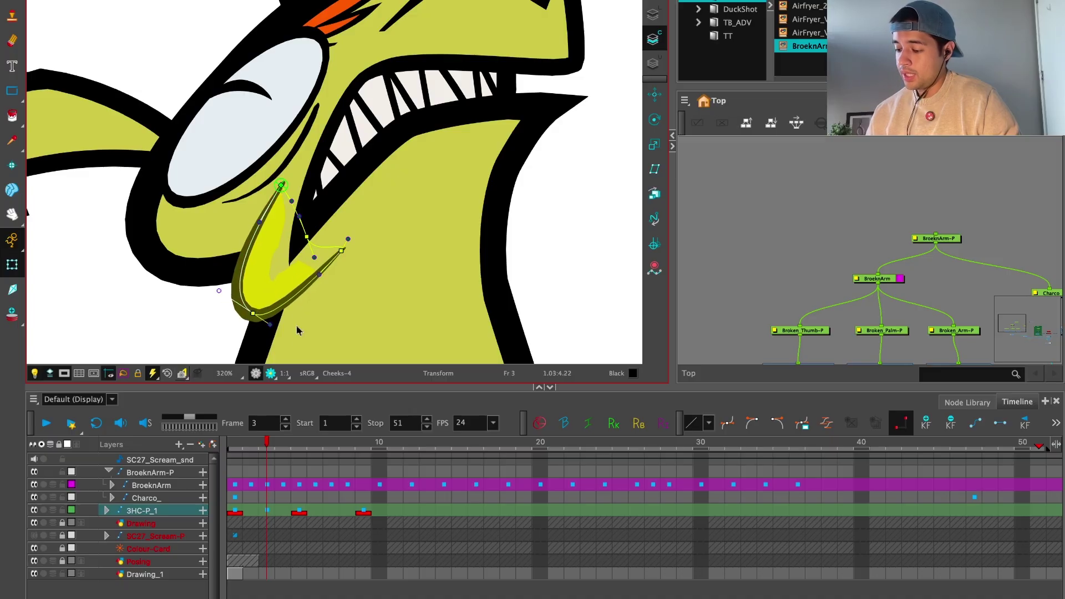
pyautogui.click(283, 187)
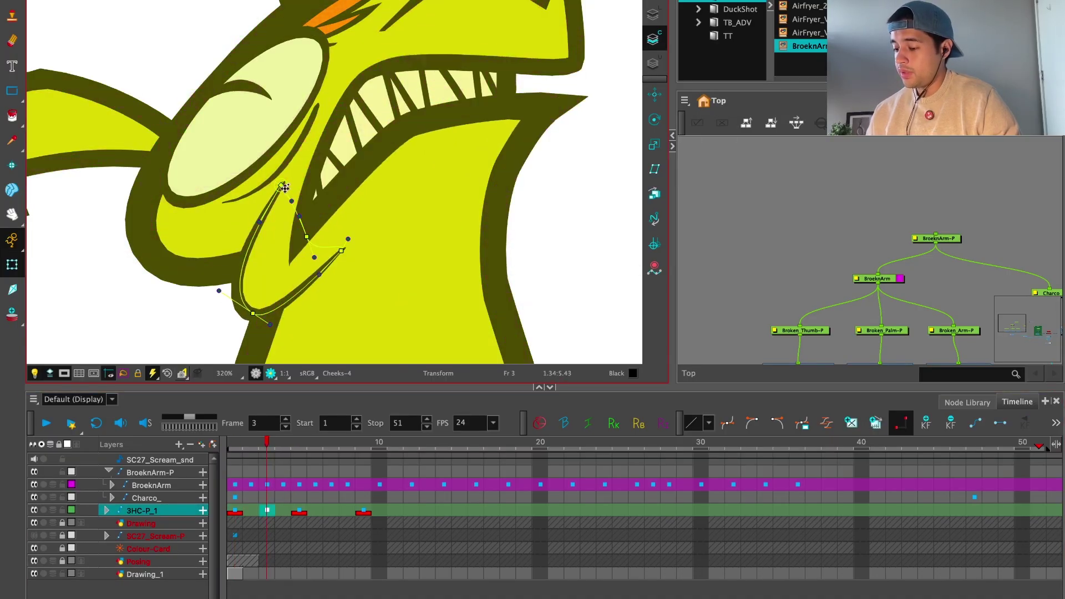
pyautogui.hotkey('shift', ',')
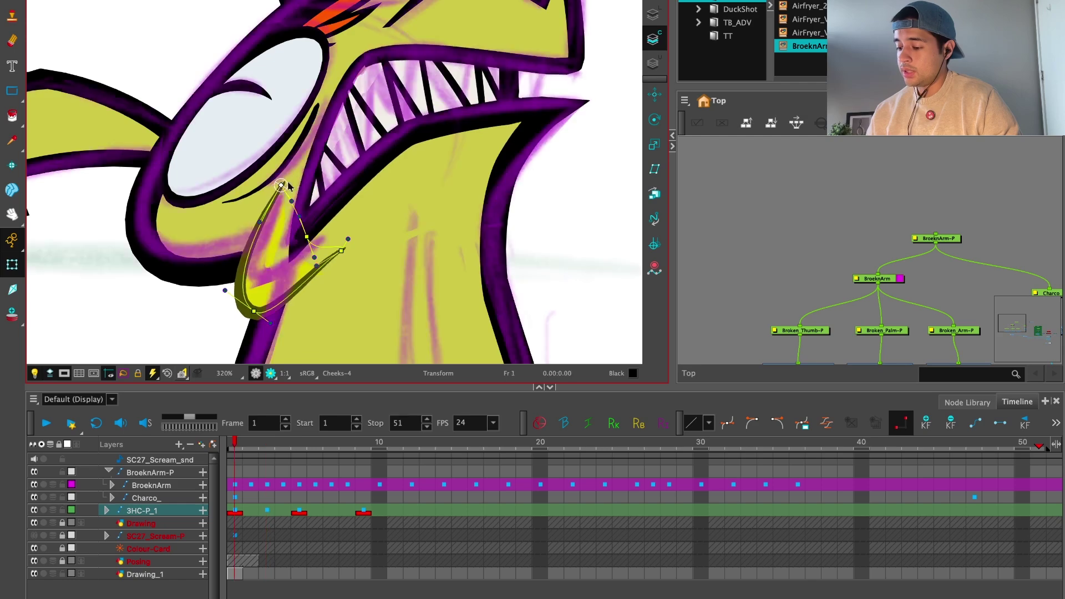
pyautogui.press('.')
pyautogui.press('.')
pyautogui.click(279, 165)
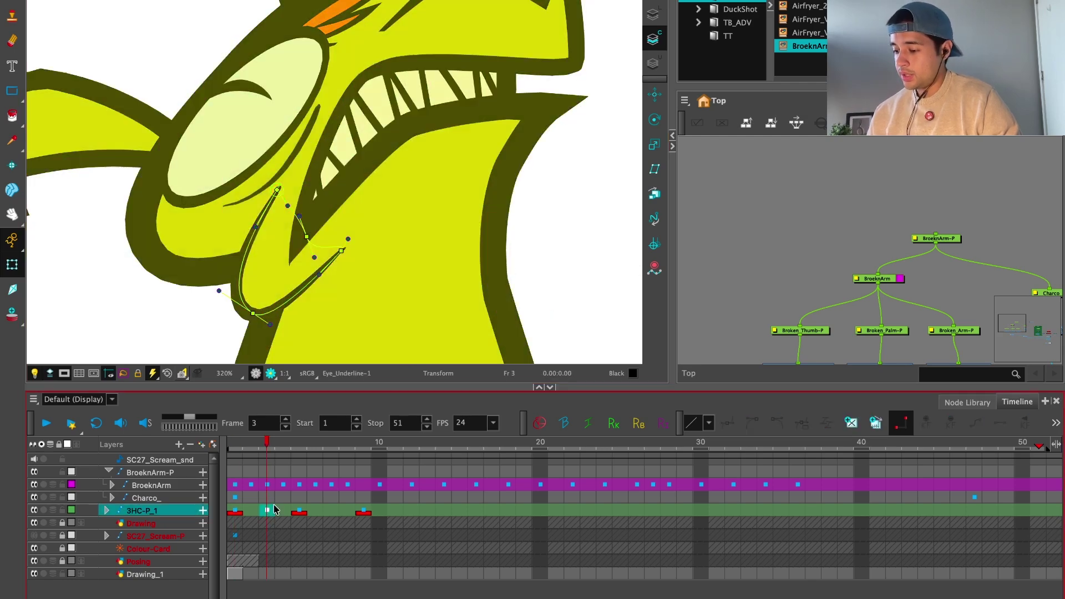
pyautogui.click(746, 200)
# Step: Nudge the middle head's Eye-1 slightly at frame 3, check it against frame 1, and deselect it
pyautogui.click(320, 84)
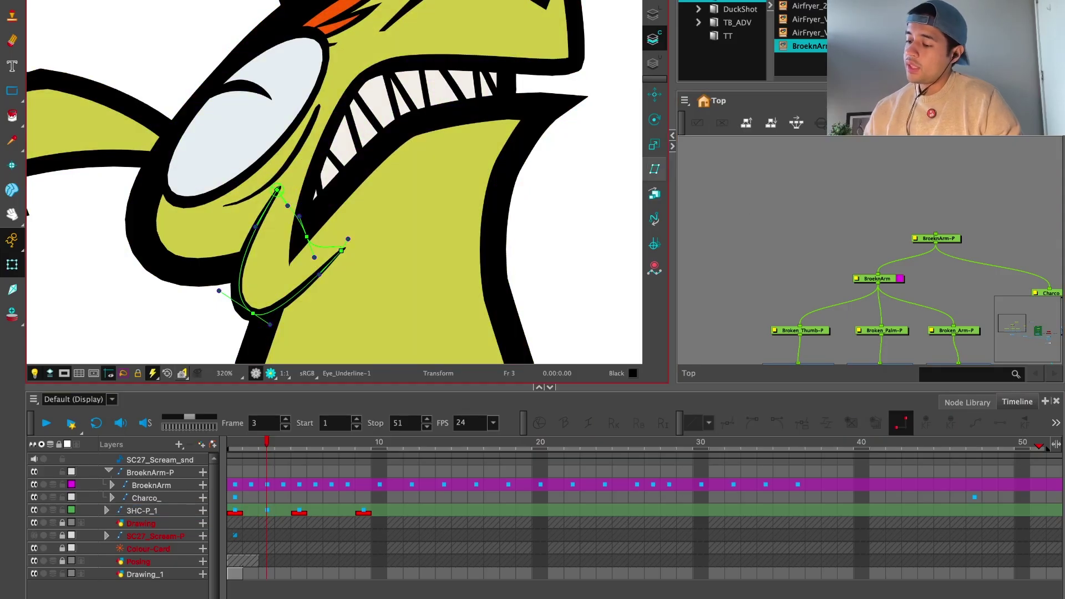
pyautogui.moveTo(368, 142)
pyautogui.mouseDown()
pyautogui.moveTo(321, 155)
pyautogui.moveTo(321, 126)
pyautogui.mouseUp()
pyautogui.click(235, 510)
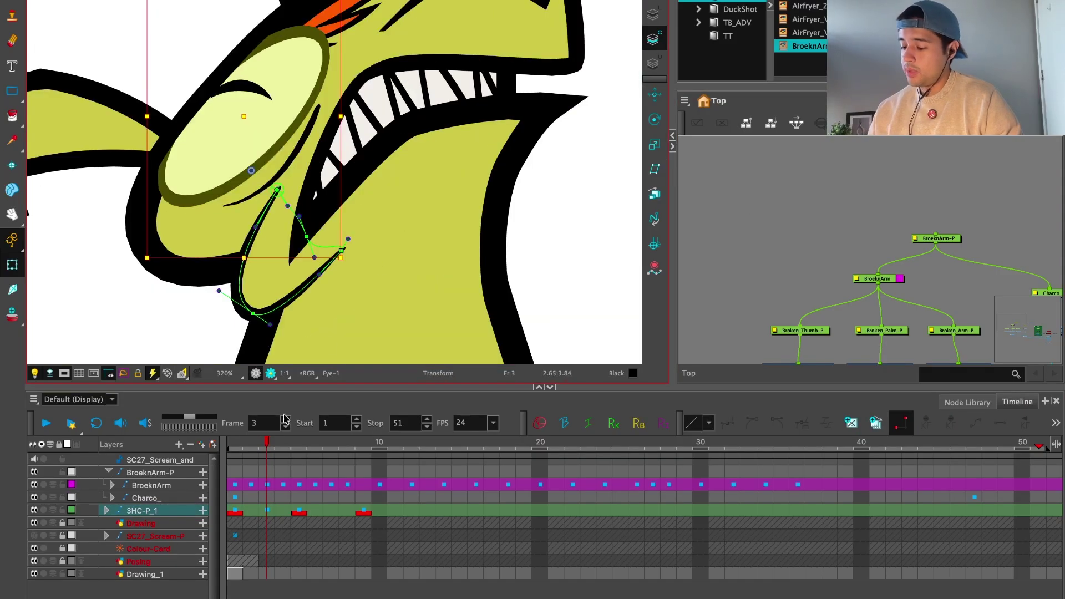
pyautogui.press("'")
pyautogui.click(754, 225)
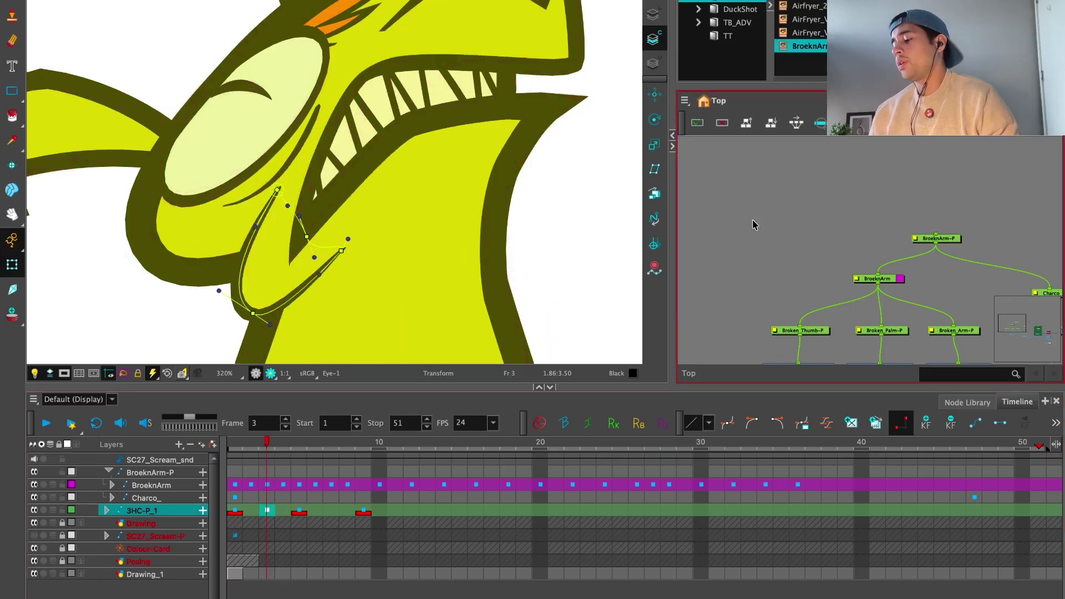
# Step: Stretch the orange Hair-1 piece along the brow towards the snout, trim its width slightly, and compare it at frames 1, 5 and 9
pyautogui.moveTo(582, 178); pyautogui.dragTo(538, 283)
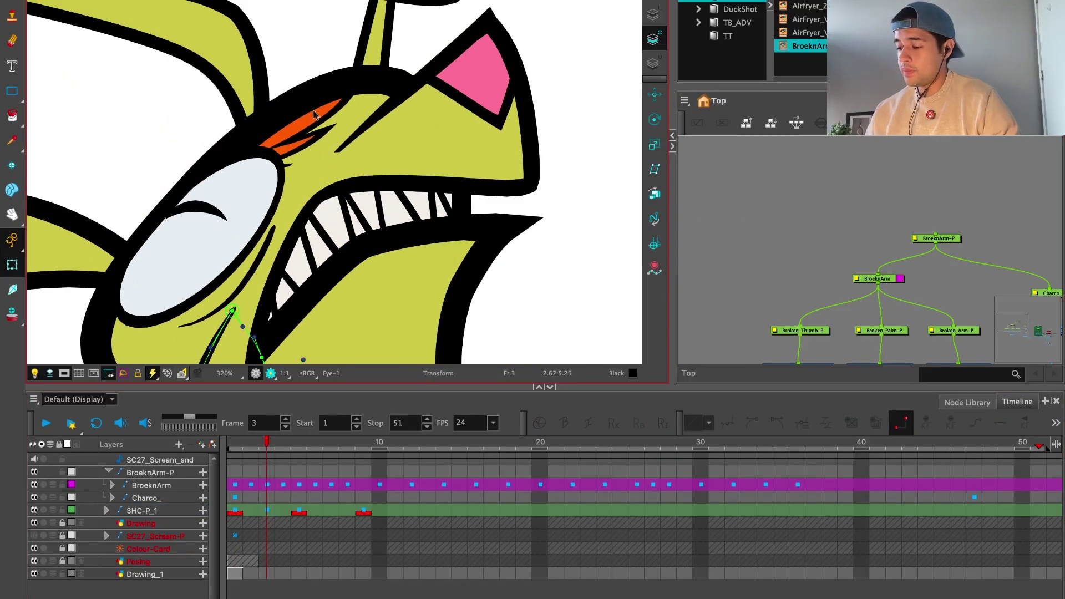
pyautogui.click(323, 118)
pyautogui.moveTo(323, 118); pyautogui.dragTo(397, 83)
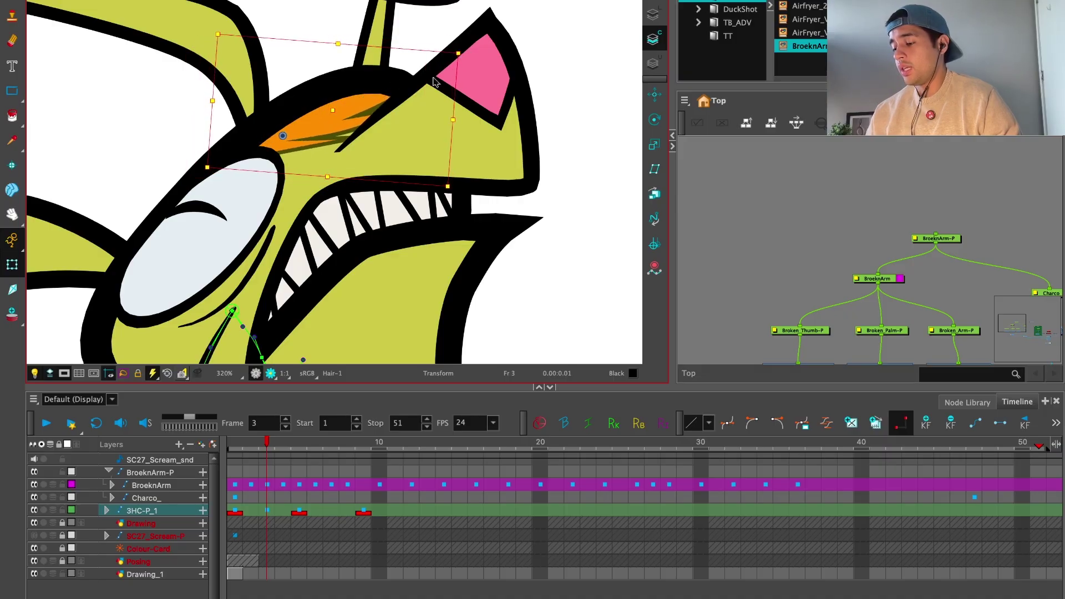
pyautogui.hotkey('ctrl', 'z')
pyautogui.hotkey('ctrl', 'z')
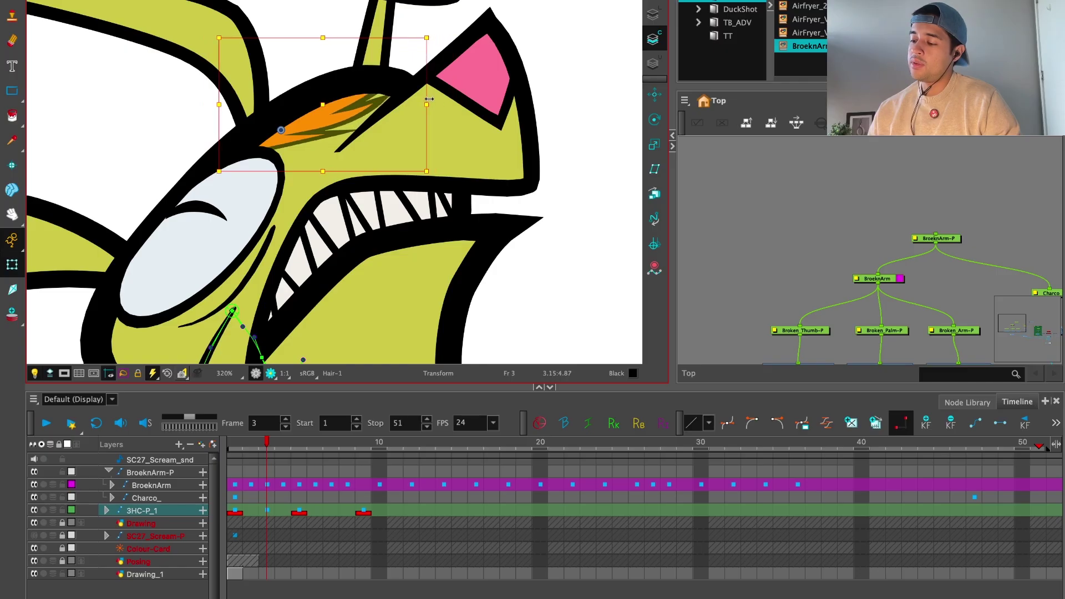
pyautogui.moveTo(425, 99); pyautogui.dragTo(414, 109)
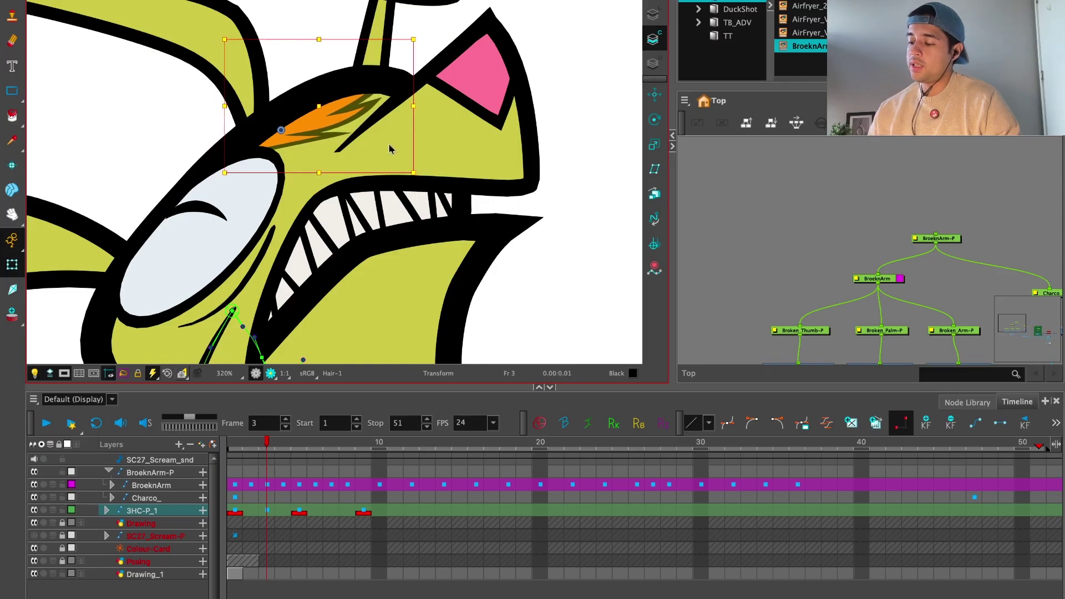
pyautogui.scroll(-5, 288, 449)
pyautogui.moveTo(277, 444); pyautogui.dragTo(235, 444)
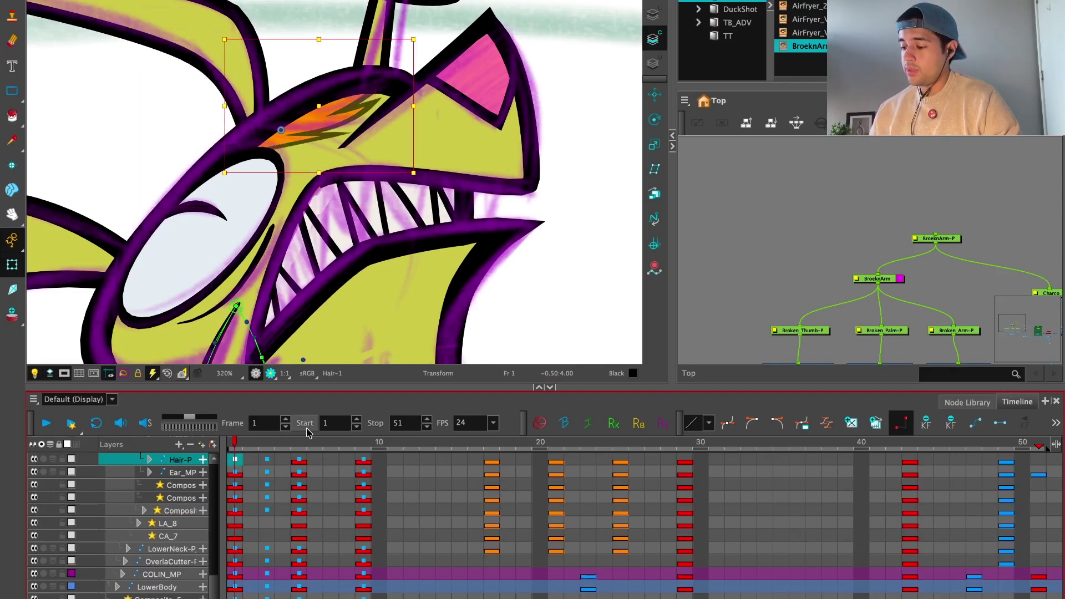
pyautogui.click(363, 444)
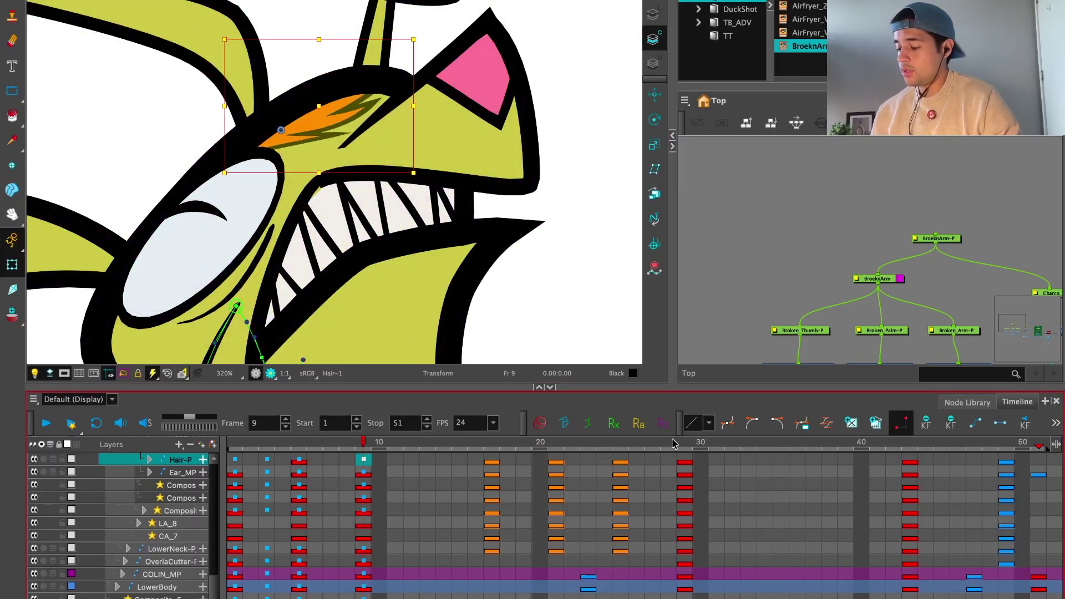
pyautogui.click(267, 459)
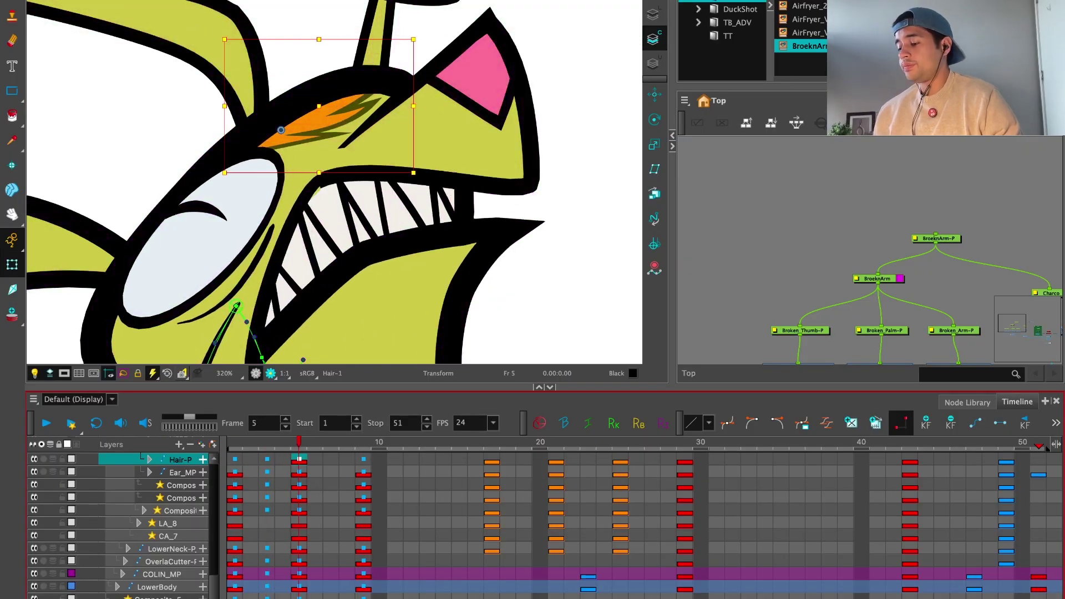
pyautogui.scroll(-3, 527, 127)
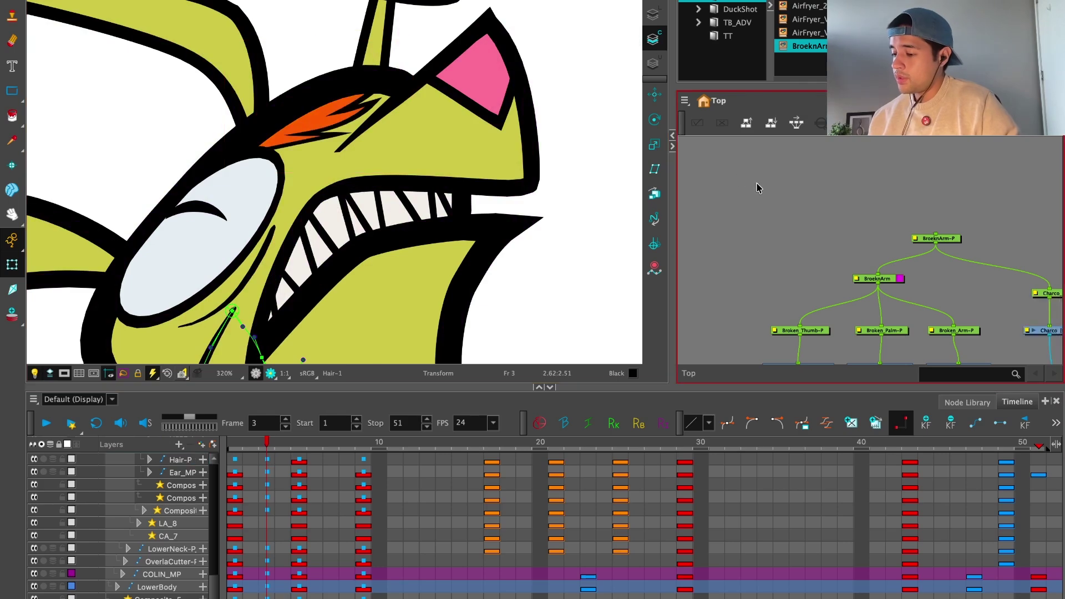
# Step: Rotate the middle head's Ear-1 slightly at frame 3 so its tip drops, and compare it with frame 1
pyautogui.click(340, 78)
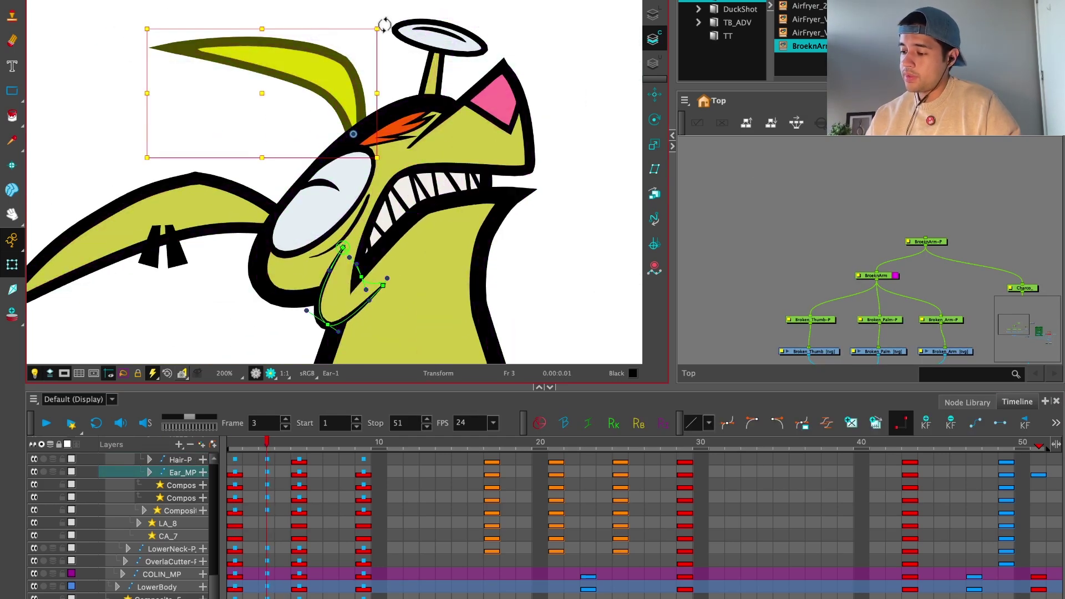
pyautogui.press(',')
pyautogui.press(',')
pyautogui.press('.')
pyautogui.press('.')
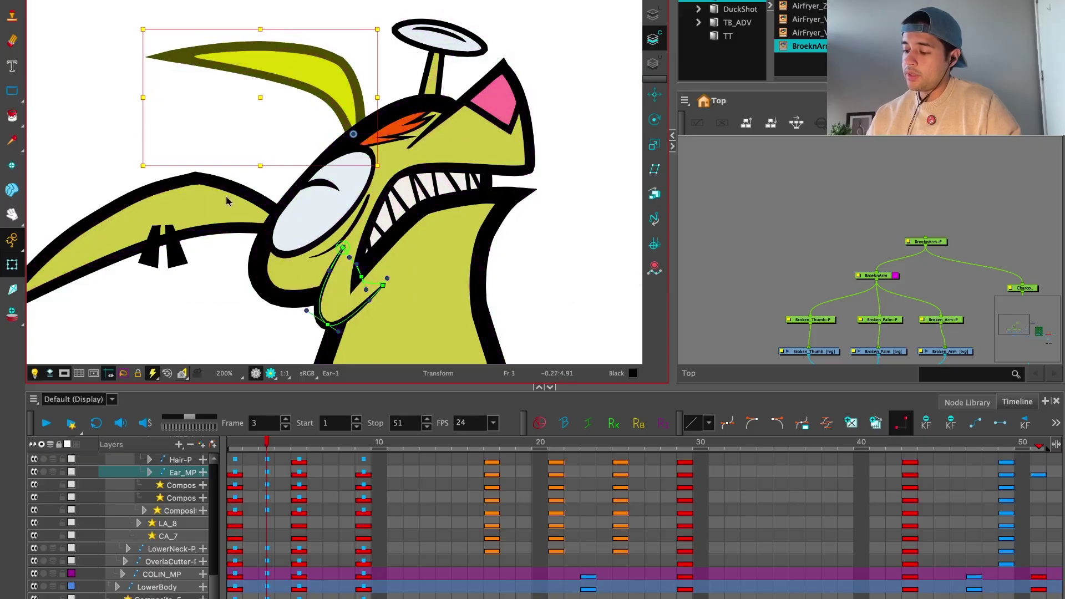
pyautogui.press(',')
pyautogui.press(',')
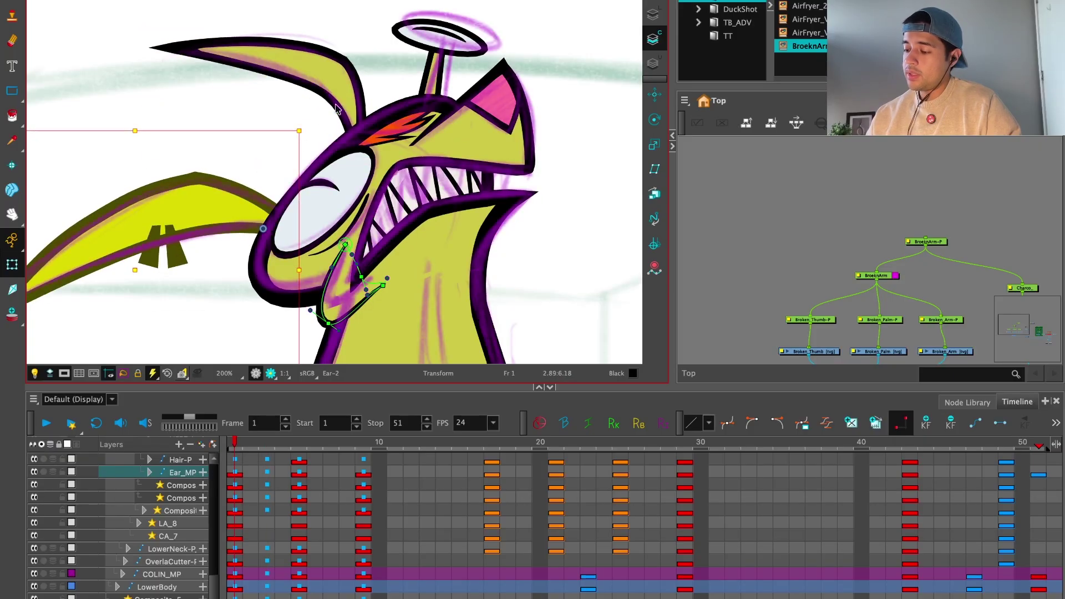
# Step: Nudge the middle head's raised eye and its pupil slightly upward on the Base_Eye-2 stalk at frame 3
pyautogui.click(449, 65)
pyautogui.press('.')
pyautogui.press('.')
pyautogui.moveTo(448, 66); pyautogui.dragTo(407, 126)
pyautogui.scroll(3, 407, 126)
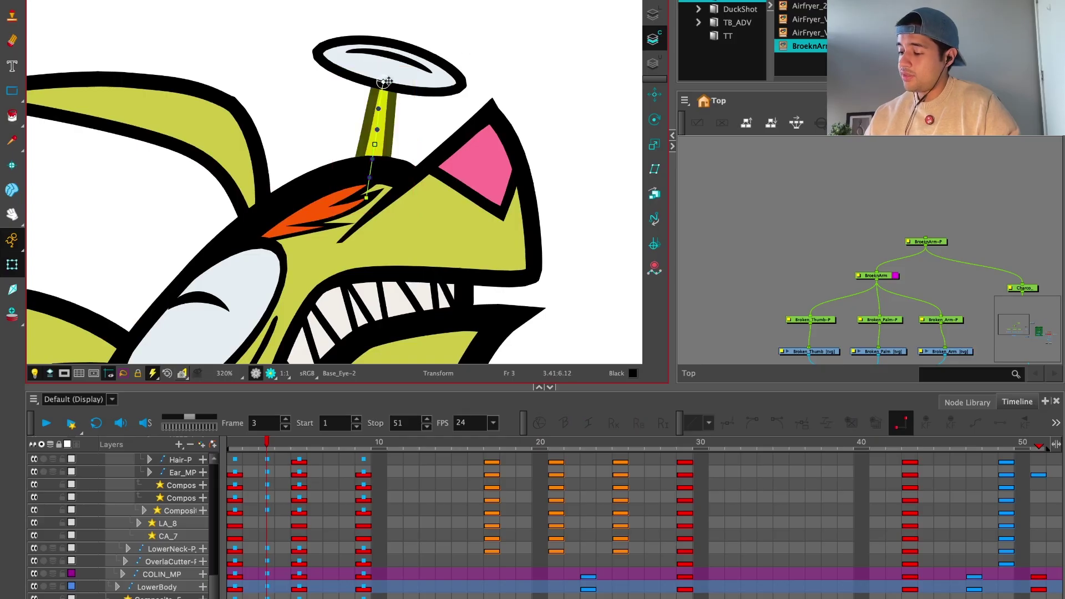
pyautogui.click(413, 82)
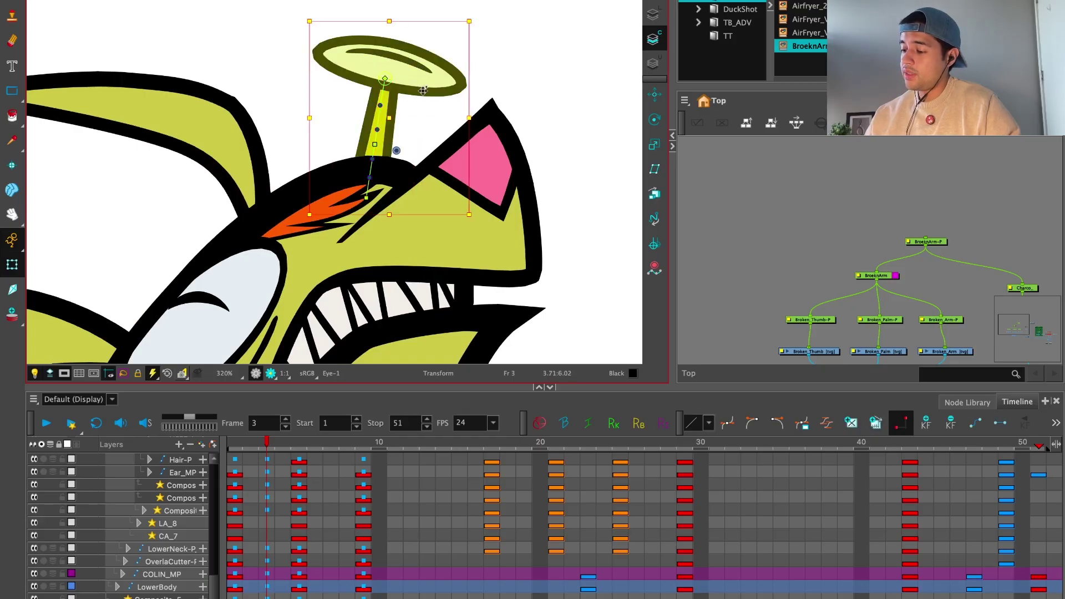
pyautogui.click(420, 67)
pyautogui.moveTo(420, 70); pyautogui.dragTo(422, 66)
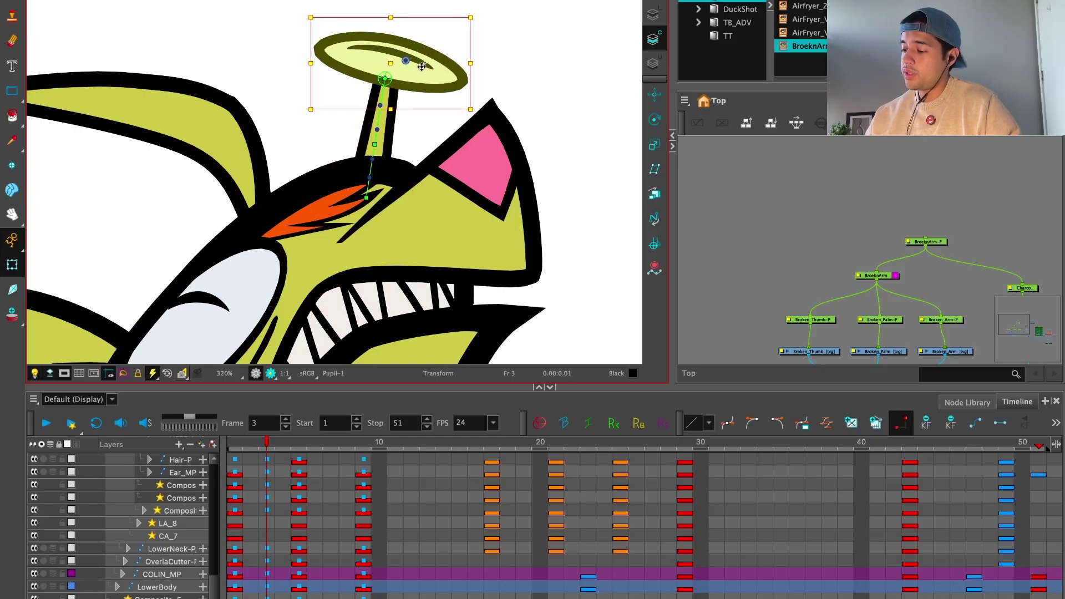
pyautogui.click(284, 478)
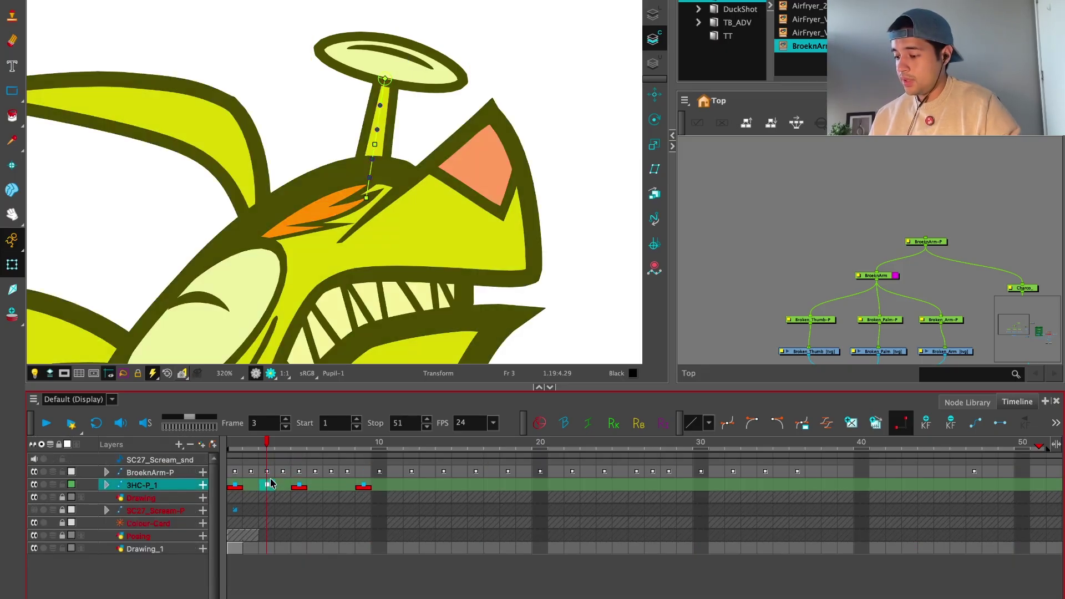
# Step: Raise the middle head's snout outline slightly at its upper tip and lower front corner at frame 3, and compare it with frame 1
pyautogui.click(472, 189)
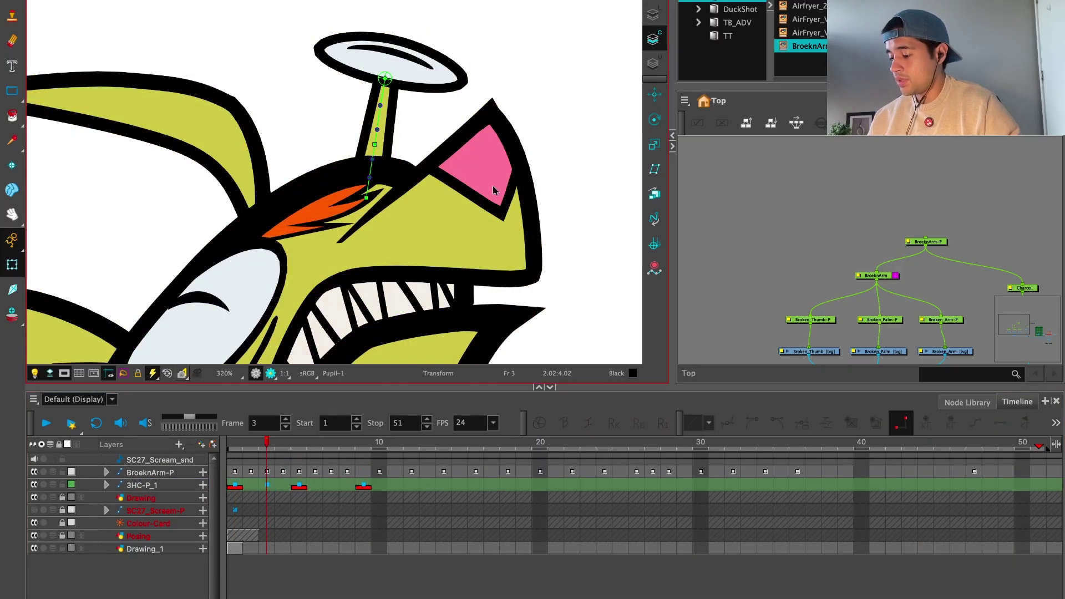
pyautogui.click(480, 202)
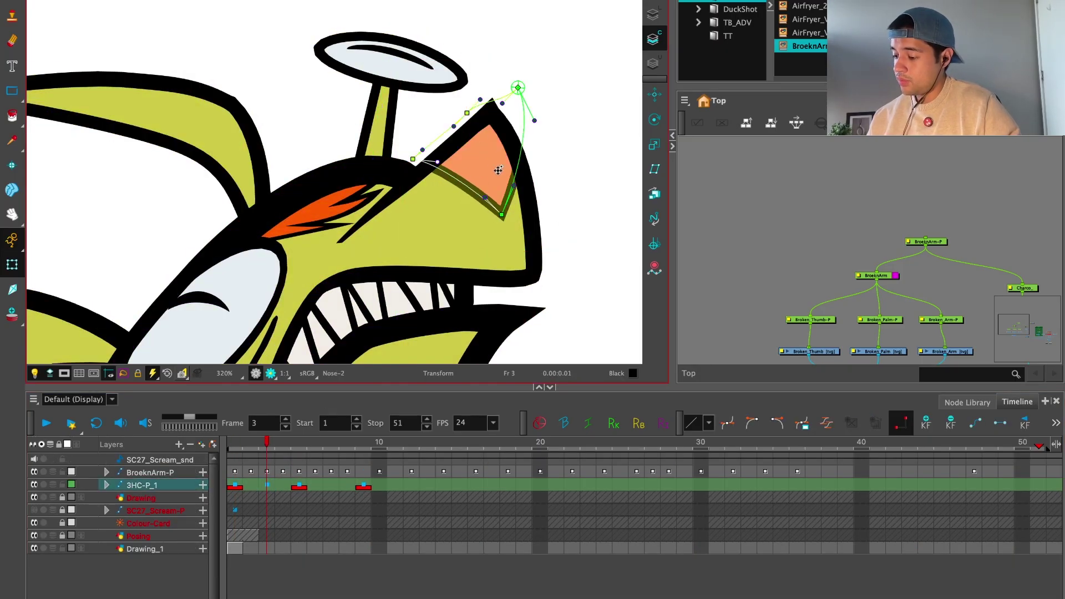
pyautogui.click(538, 200)
pyautogui.click(534, 277)
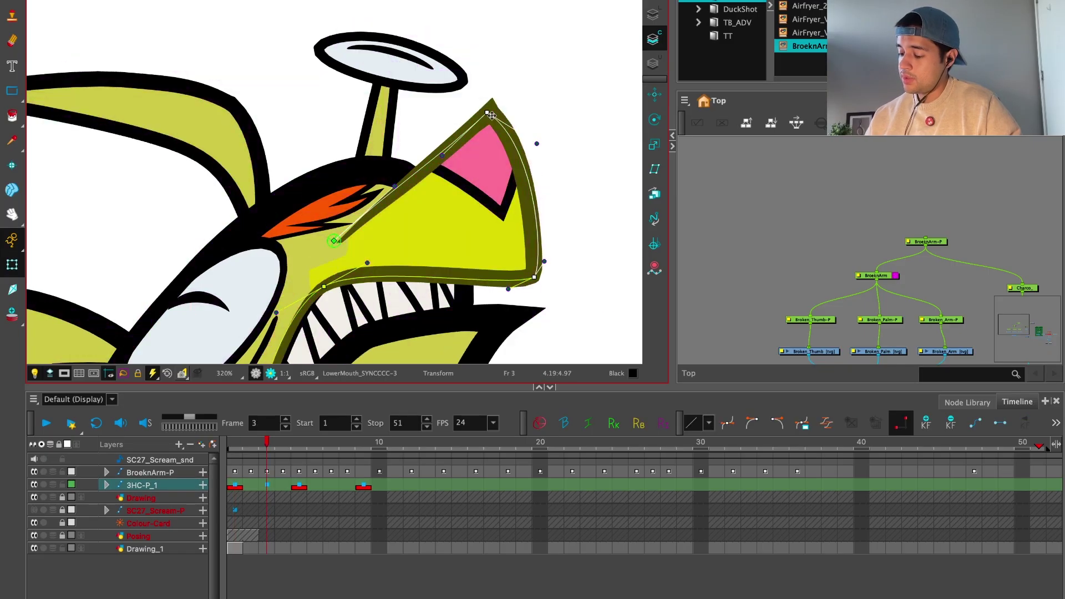
pyautogui.press('.')
pyautogui.press('.')
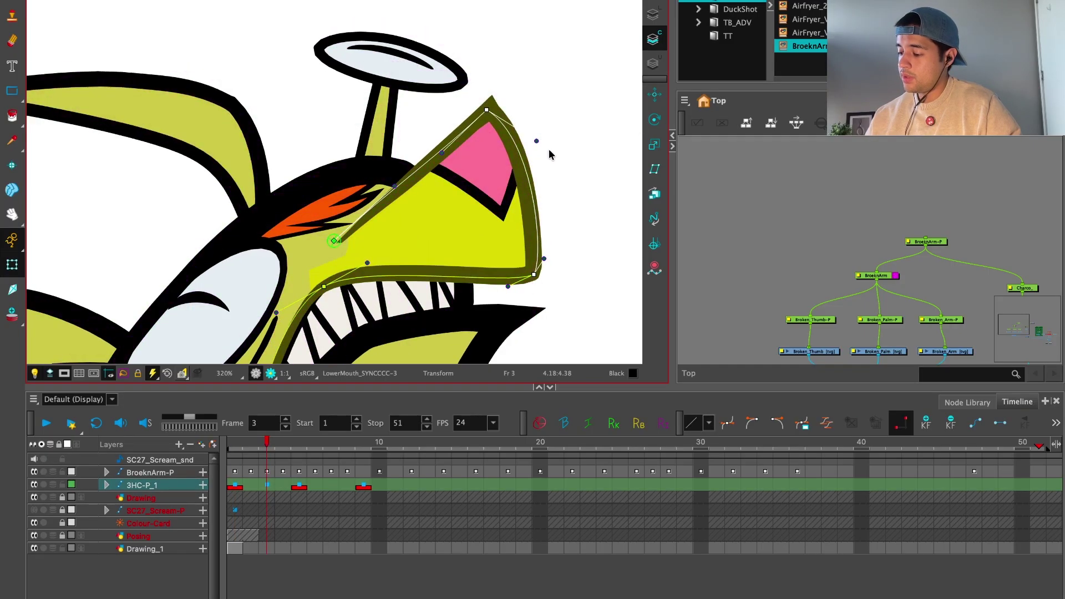
pyautogui.click(549, 154)
pyautogui.click(235, 486)
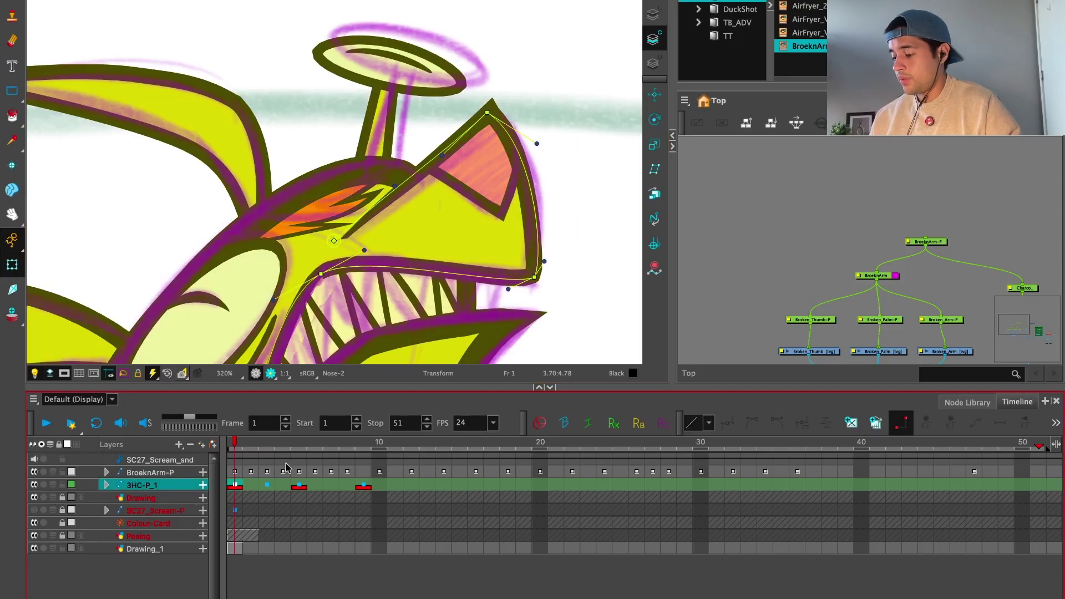
pyautogui.click(267, 485)
# Step: Select the whole middle head from Jaw-3 upward, adjust its position slightly at frame 3, and check it against the neighbouring poses
pyautogui.scroll(-3, 504, 202)
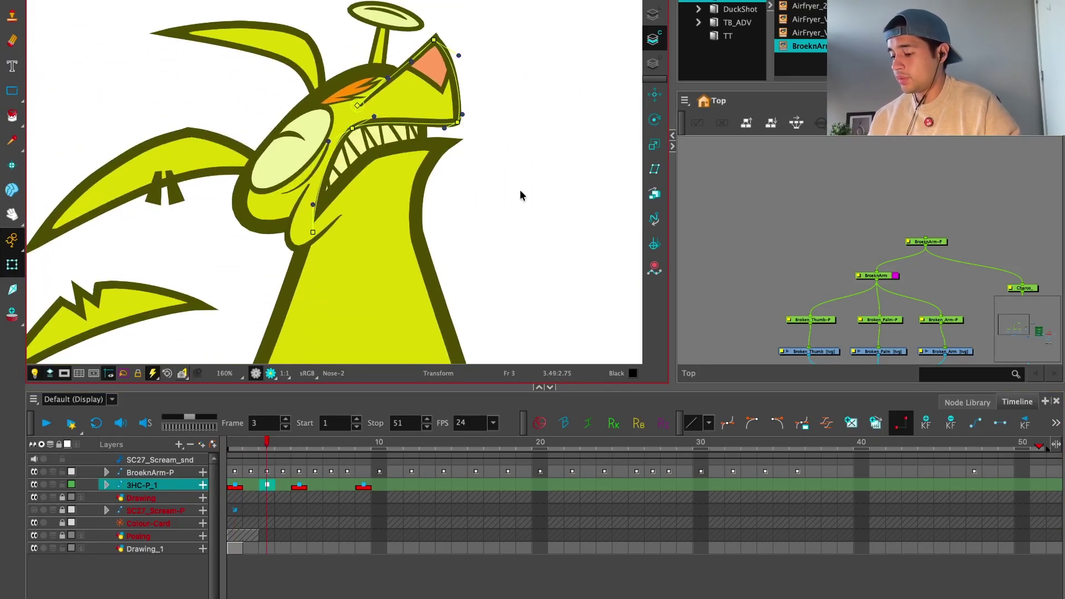
pyautogui.press('.')
pyautogui.press('.')
pyautogui.click(292, 217)
pyautogui.click(301, 217)
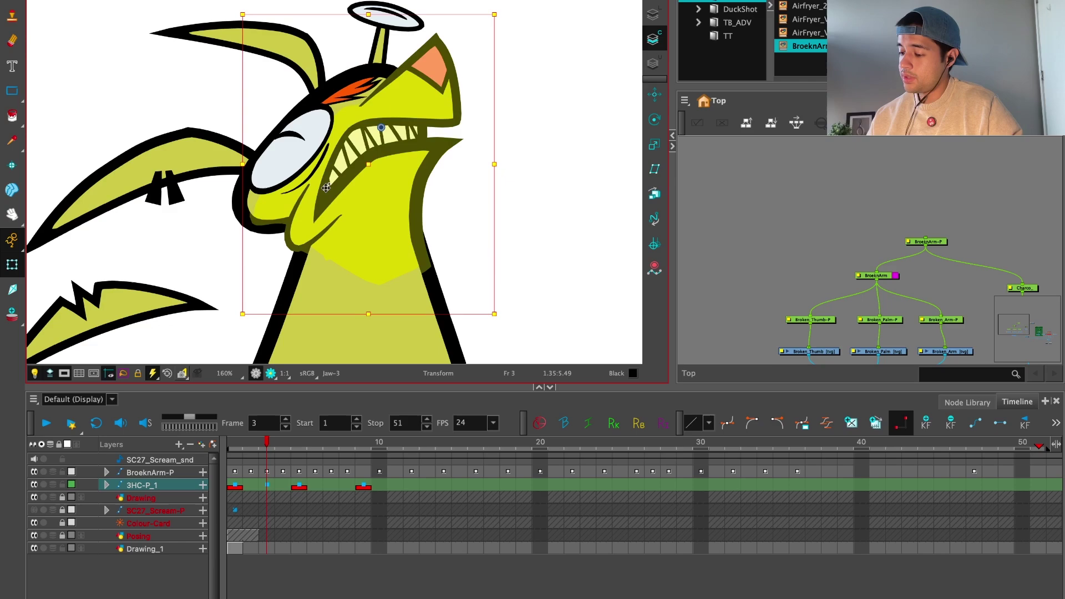
pyautogui.click(326, 187)
pyautogui.moveTo(458, 1); pyautogui.dragTo(452, 18)
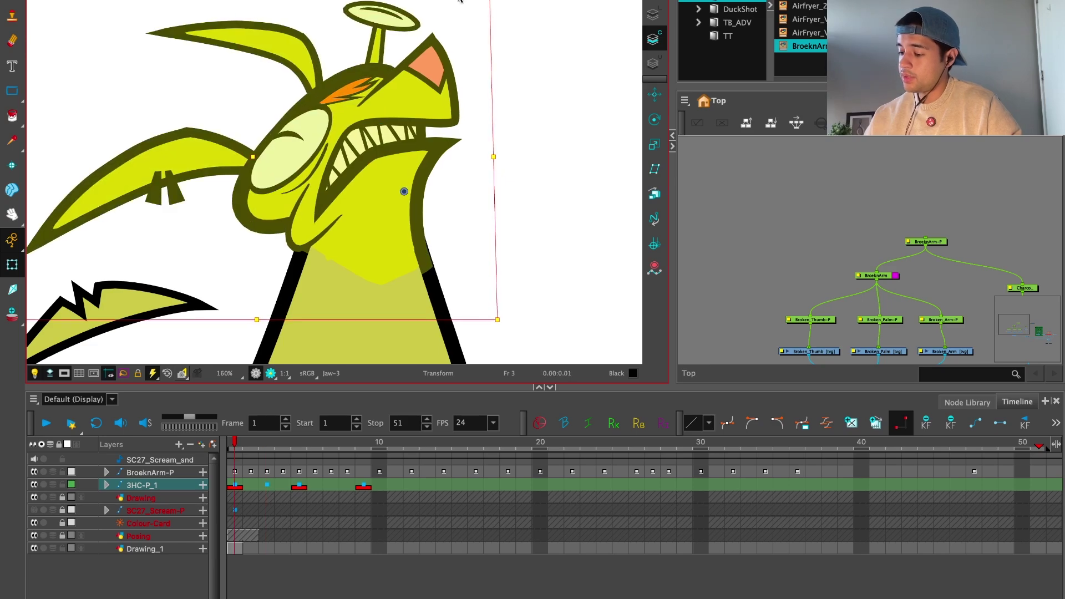
pyautogui.scroll(-1, 233, 136)
pyautogui.press(',')
pyautogui.press(',')
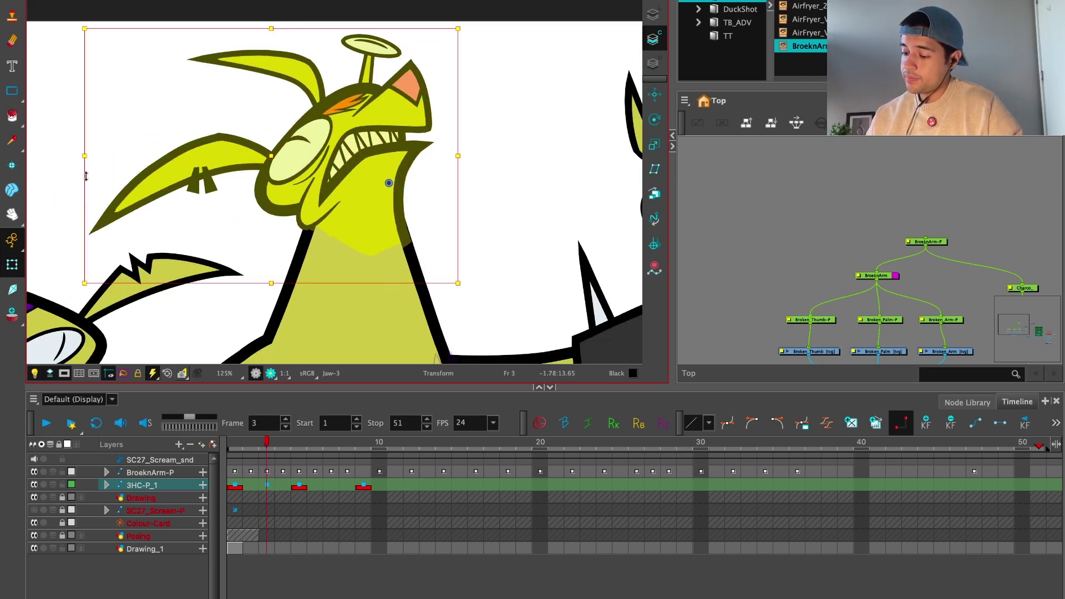
pyautogui.press('.')
pyautogui.press('.')
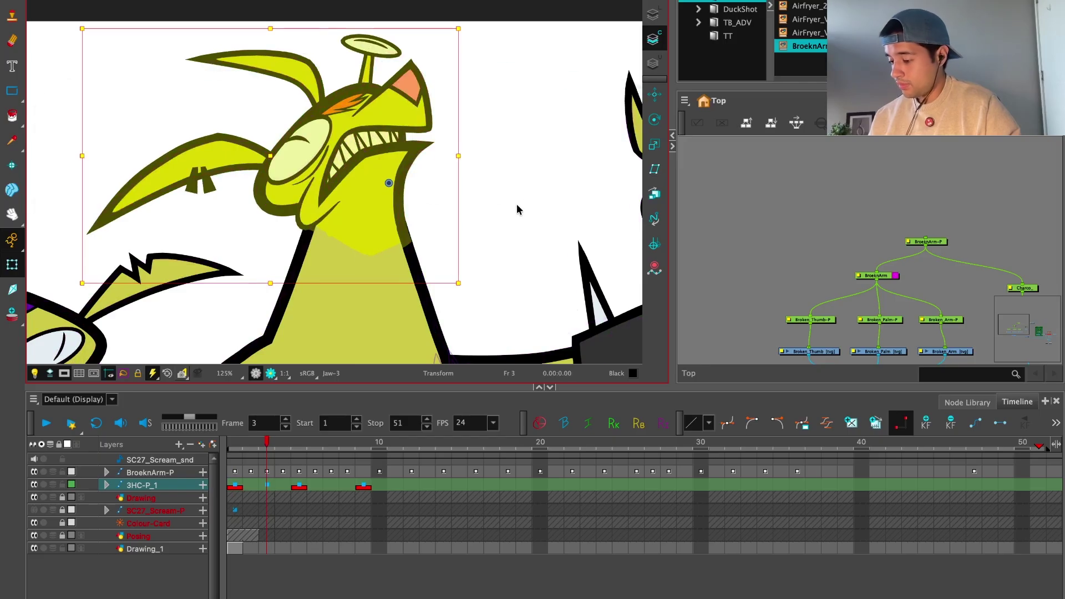
pyautogui.press(',')
pyautogui.press(',')
pyautogui.press('.')
pyautogui.press('.')
# Step: Shift the middle head together with its whole neck slightly backward at frame 3 and compare it with frame 5
pyautogui.scroll(-1, 469, 226)
pyautogui.click(472, 229)
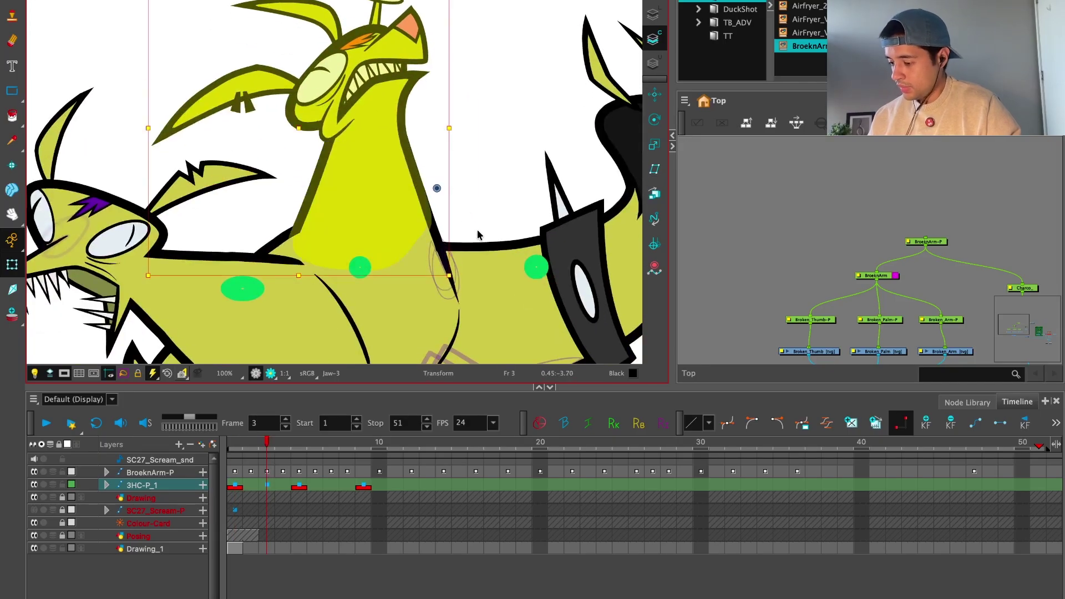
pyautogui.press(',')
pyautogui.press(',')
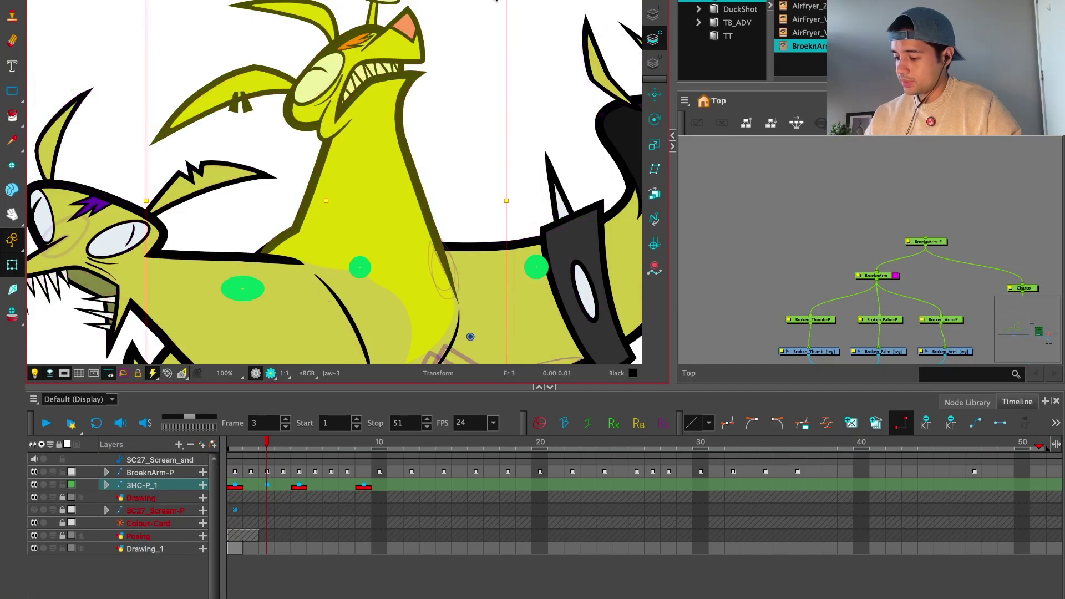
pyautogui.press('.')
pyautogui.press('.')
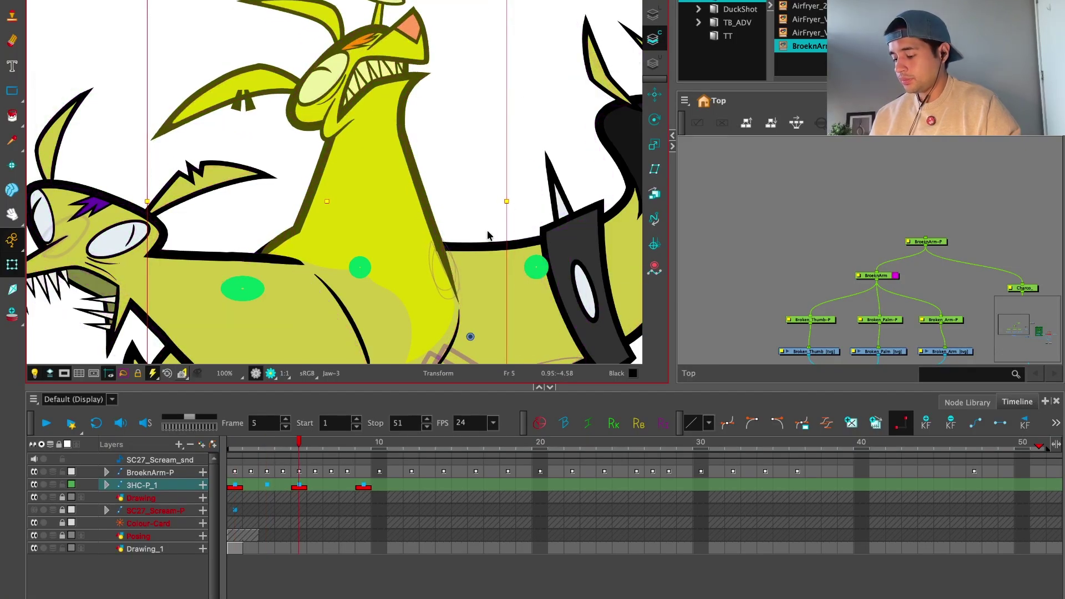
# Step: Keyframe the whole 3HC-P_1 character at frame 7
pyautogui.click(267, 485)
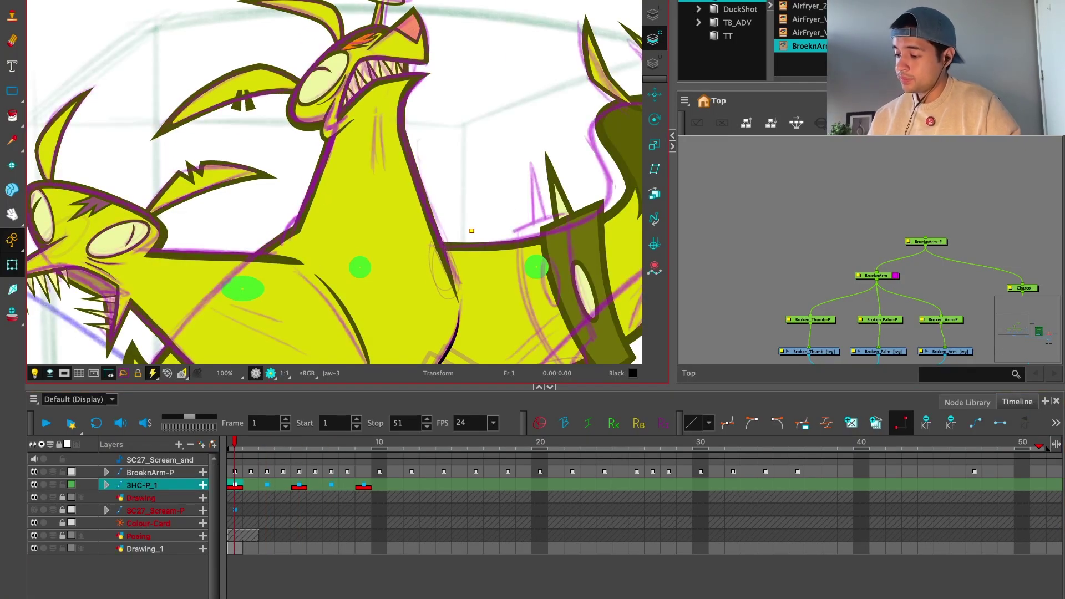
pyautogui.press('.')
pyautogui.press('.')
pyautogui.scroll(1, 471, 162)
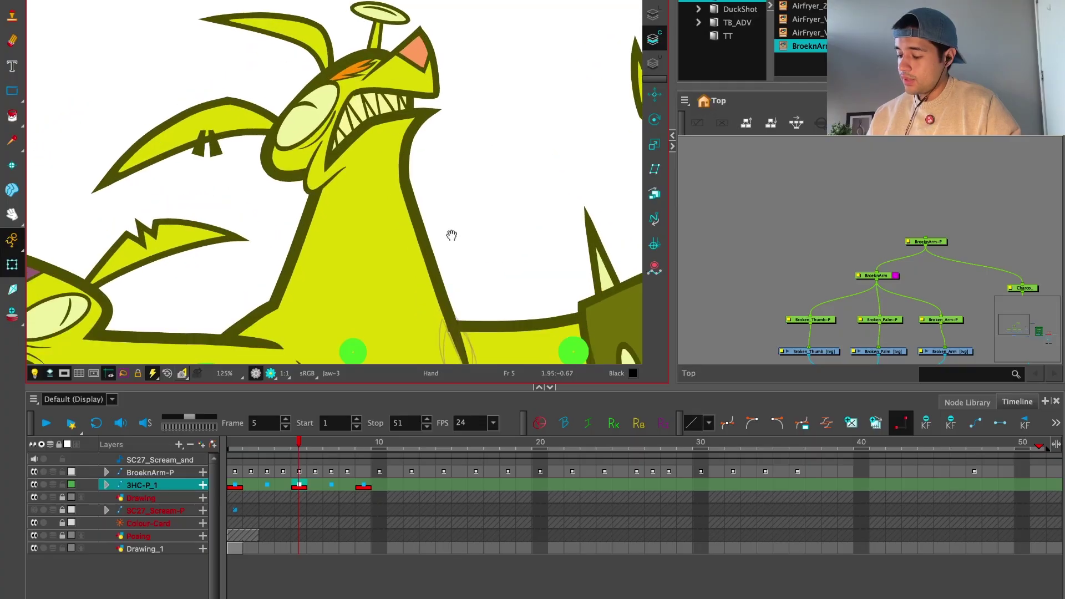
# Step: Examine the middle head's motion by comparing the poses at frames 1, 3 and 5
pyautogui.press(',')
pyautogui.press(',')
pyautogui.press(',')
pyautogui.press(',')
pyautogui.click(297, 447)
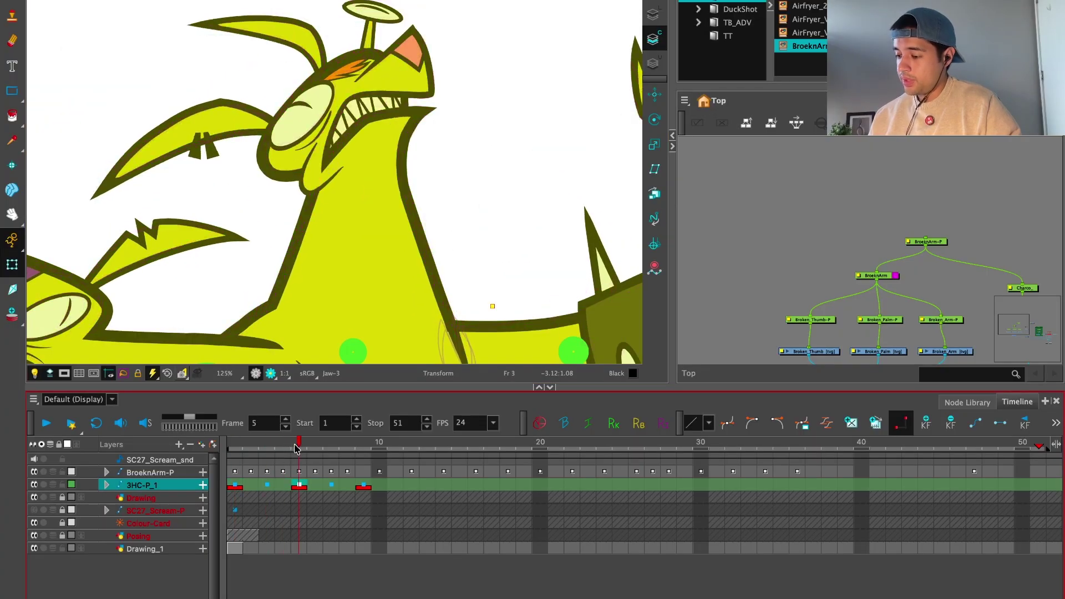
pyautogui.press(',')
pyautogui.press(',')
pyautogui.press('.')
pyautogui.press('.')
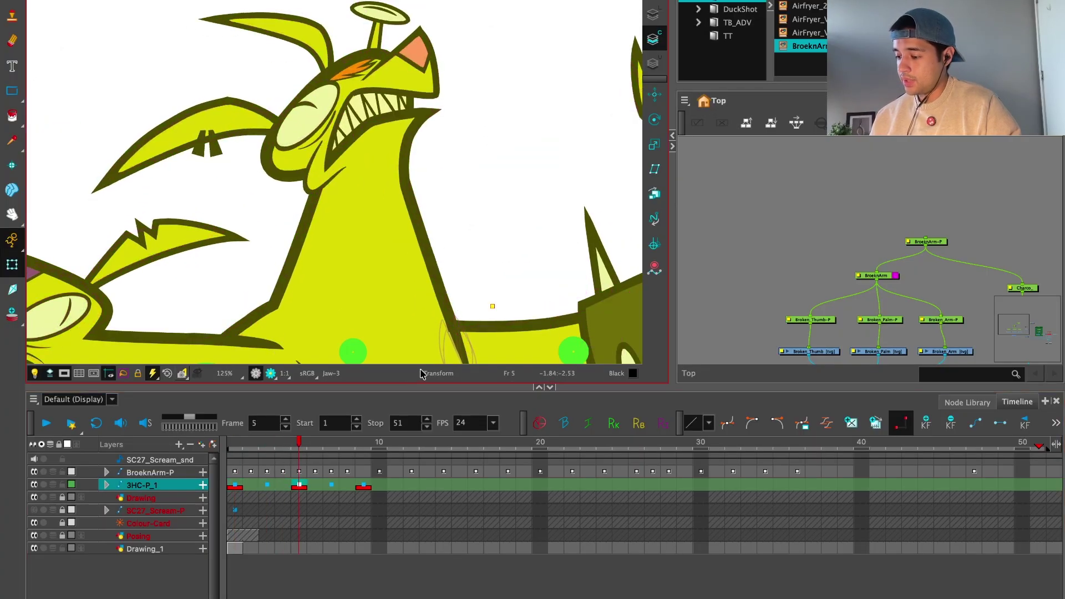
# Step: Reshape the middle head's upper lip at frame 7, raising the mouth's inner bend point, matching Jaw-3 to it and flattening the curve handle
pyautogui.scroll(4, 584, 174)
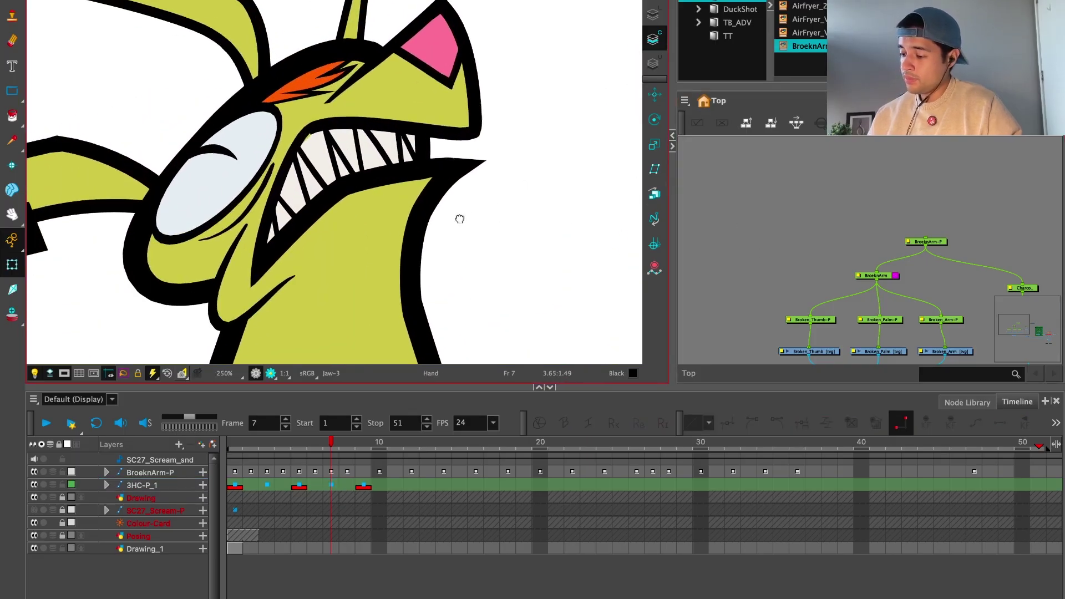
pyautogui.click(318, 123)
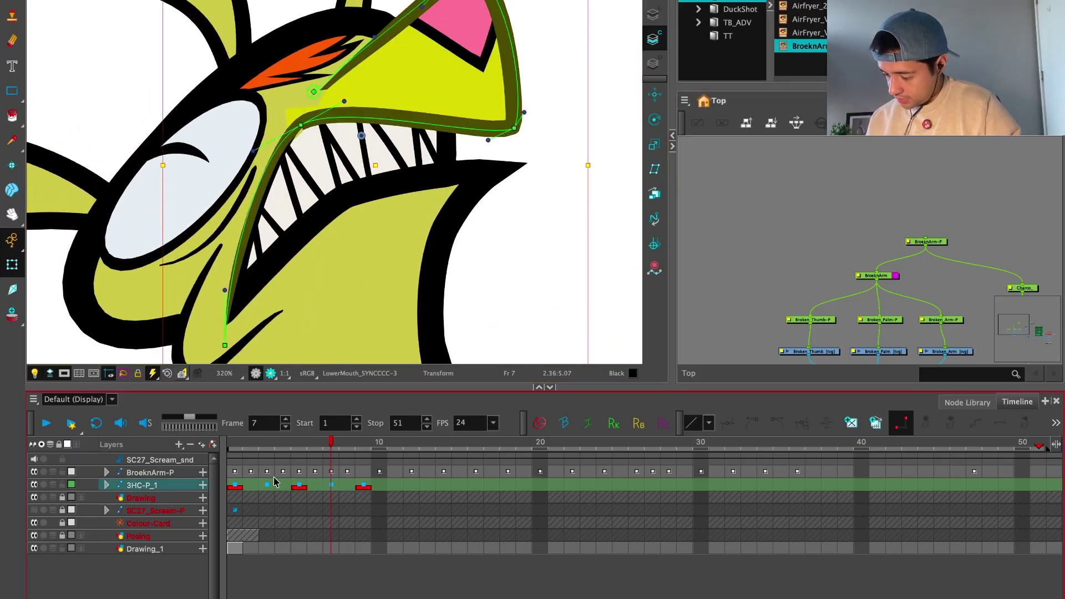
pyautogui.click(331, 485)
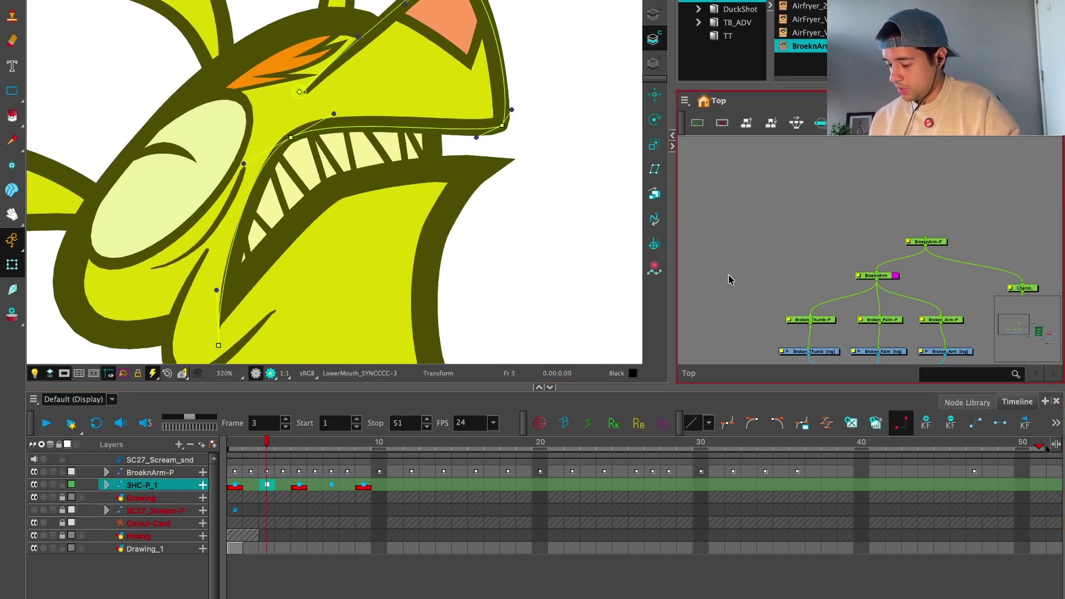
pyautogui.click(266, 153)
pyautogui.scroll(2, 266, 154)
pyautogui.moveTo(311, 128); pyautogui.dragTo(323, 113)
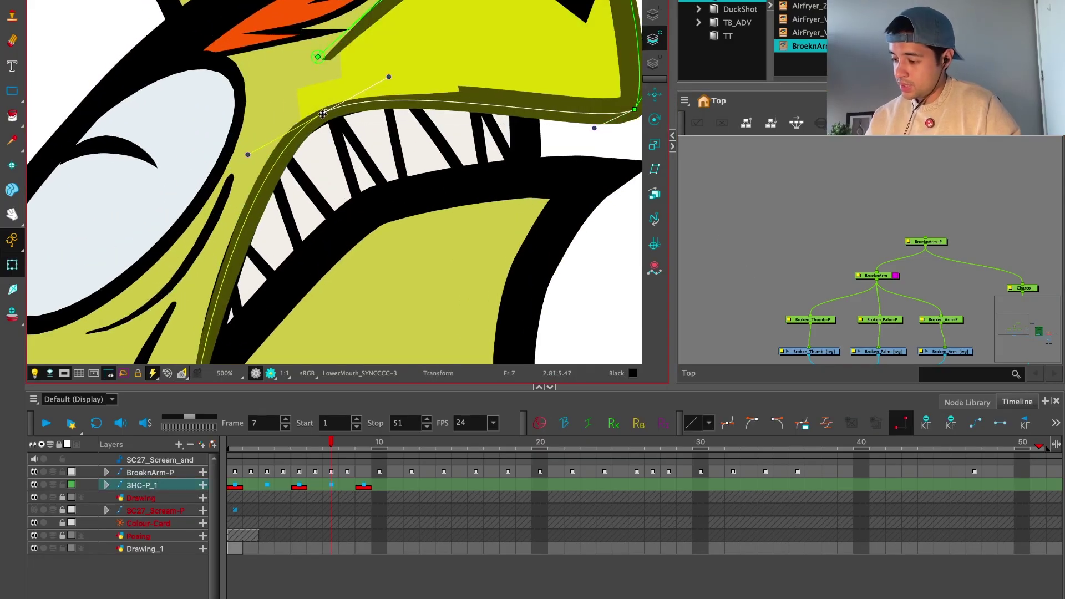
pyautogui.click(340, 128)
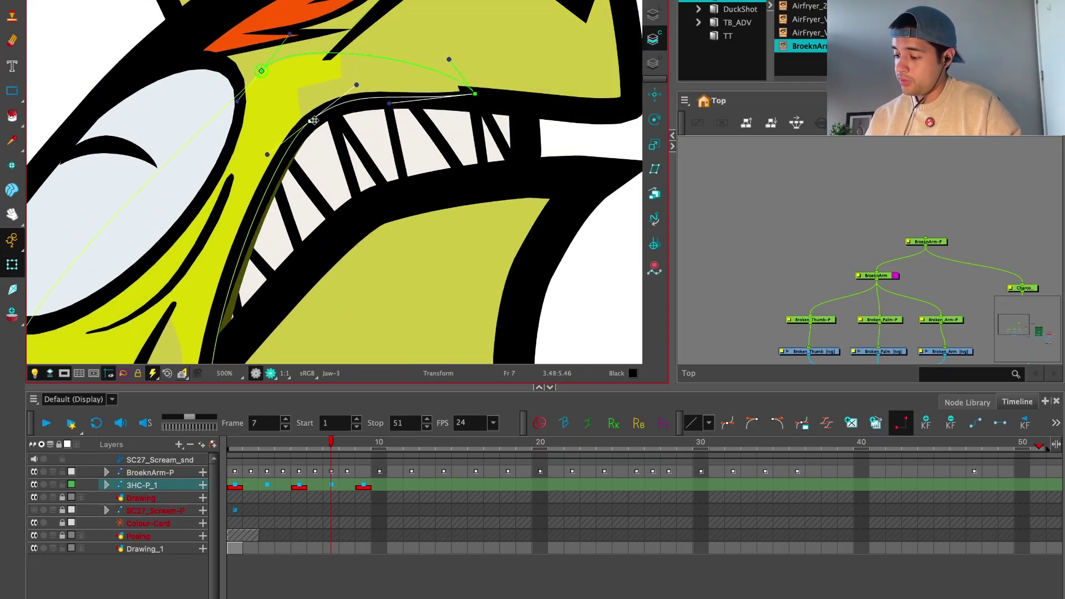
pyautogui.click(476, 97)
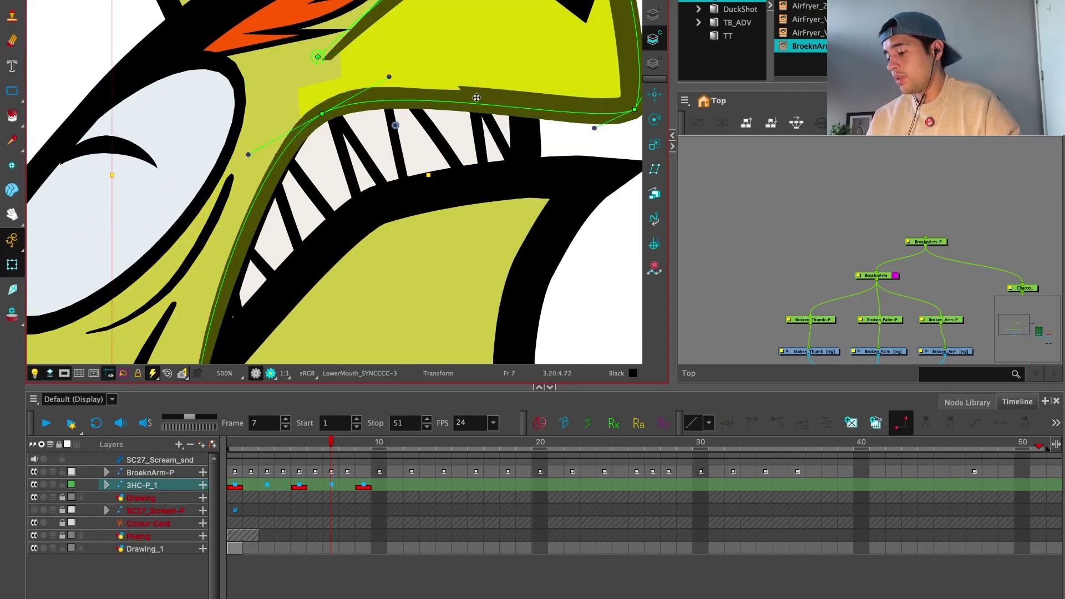
pyautogui.moveTo(388, 80); pyautogui.dragTo(387, 86)
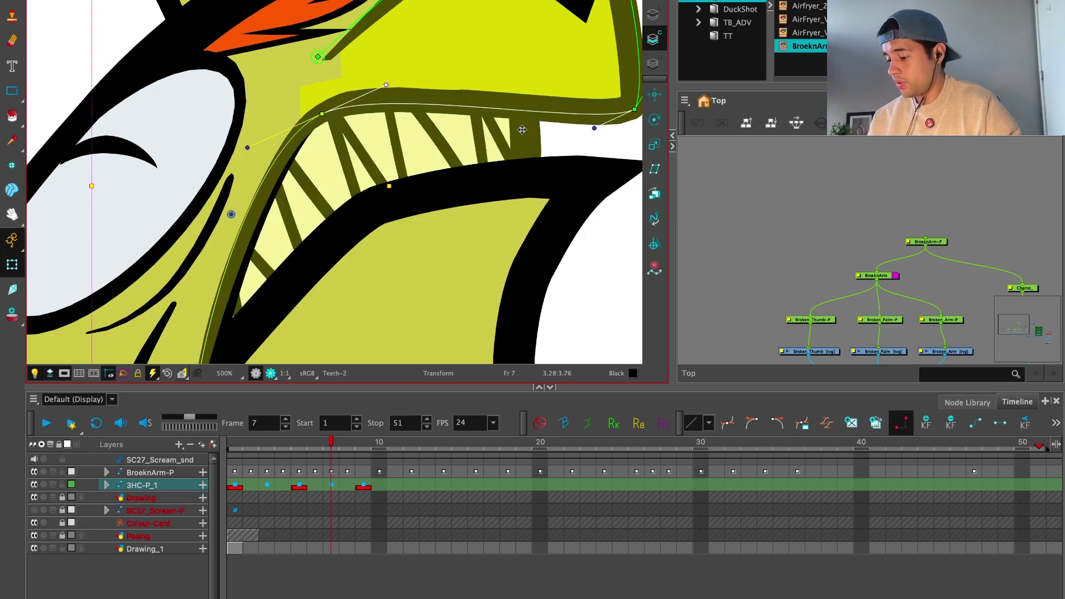
# Step: Widen the middle head's Teeth-2 slightly at frame 7 and check the whole character's pose there
pyautogui.scroll(-2, 336, 152)
pyautogui.click(459, 148)
pyautogui.scroll(-1, 451, 9)
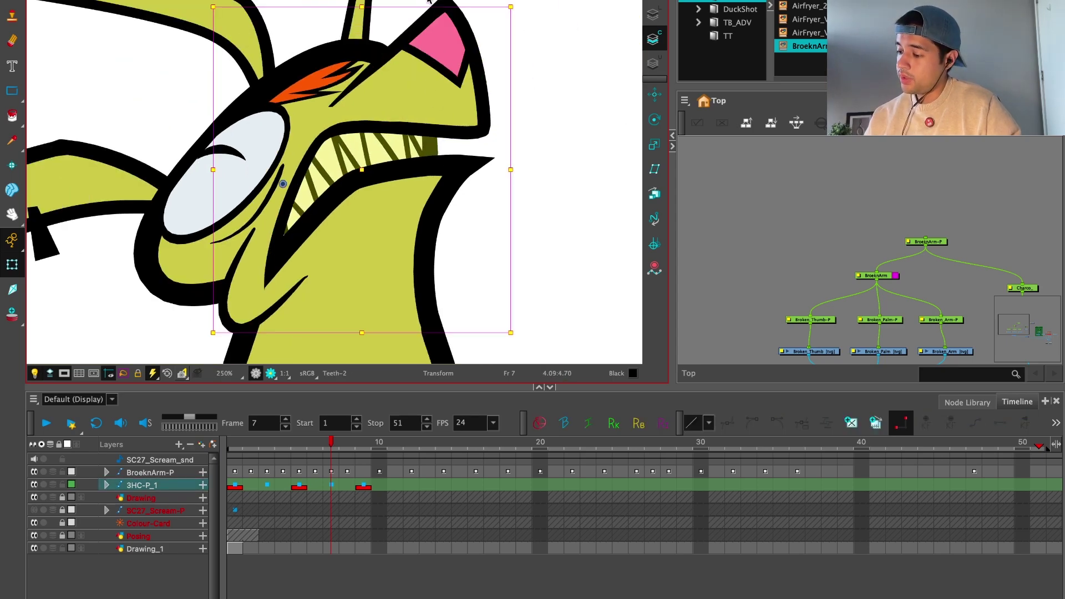
pyautogui.moveTo(427, 7); pyautogui.dragTo(447, 7)
pyautogui.click(332, 485)
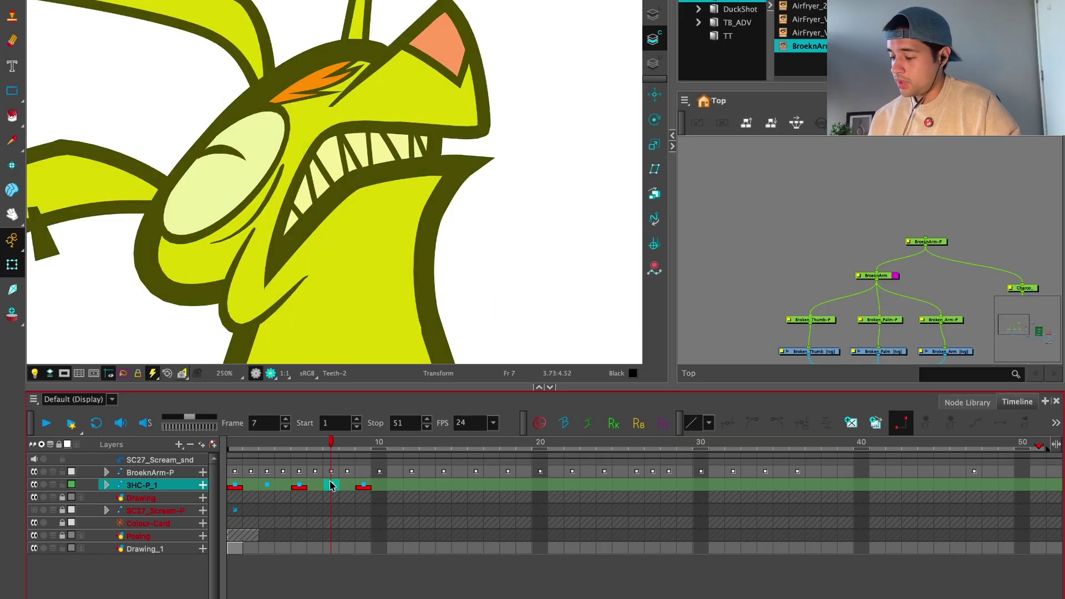
pyautogui.press('Return')
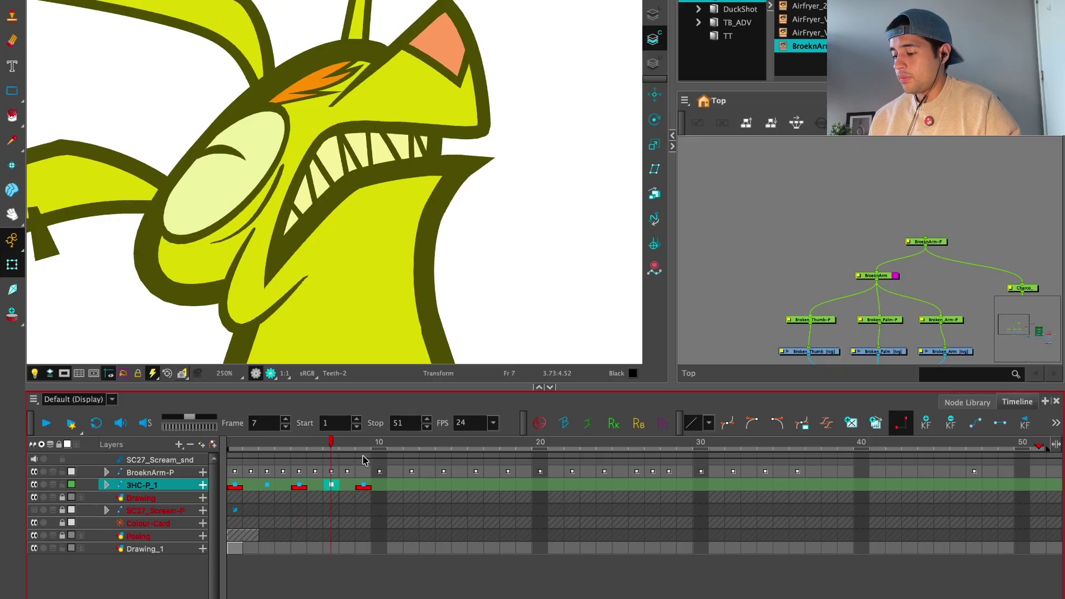
pyautogui.click(367, 191)
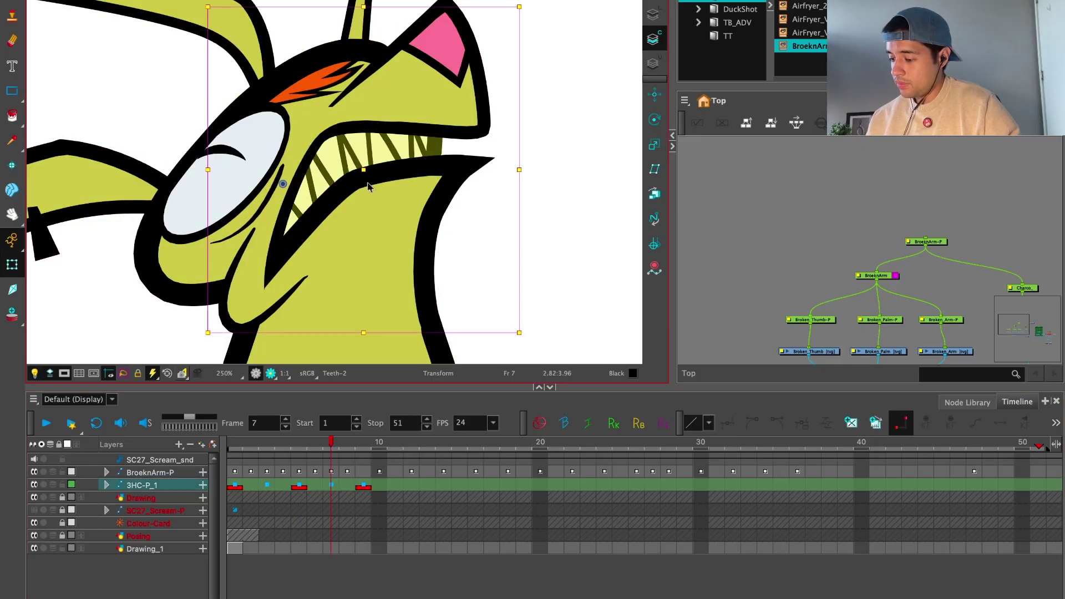
# Step: Reshape the middle head's LowerMouth-3 at frame 7, adjusting the lip's bend point and pulling its front tip slightly inward
pyautogui.moveTo(352, 178); pyautogui.dragTo(341, 172)
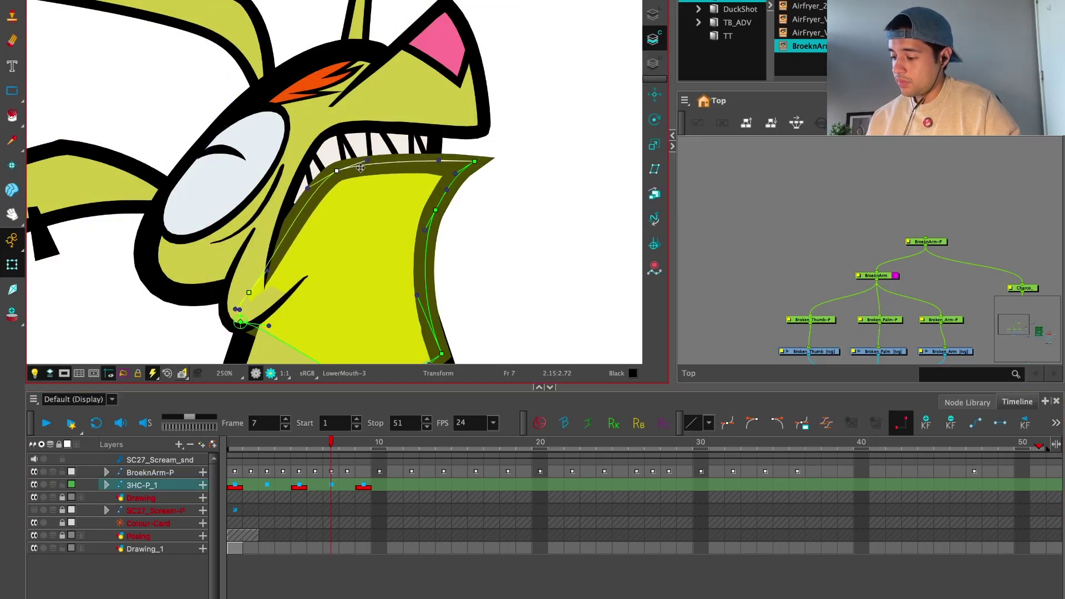
pyautogui.click(331, 485)
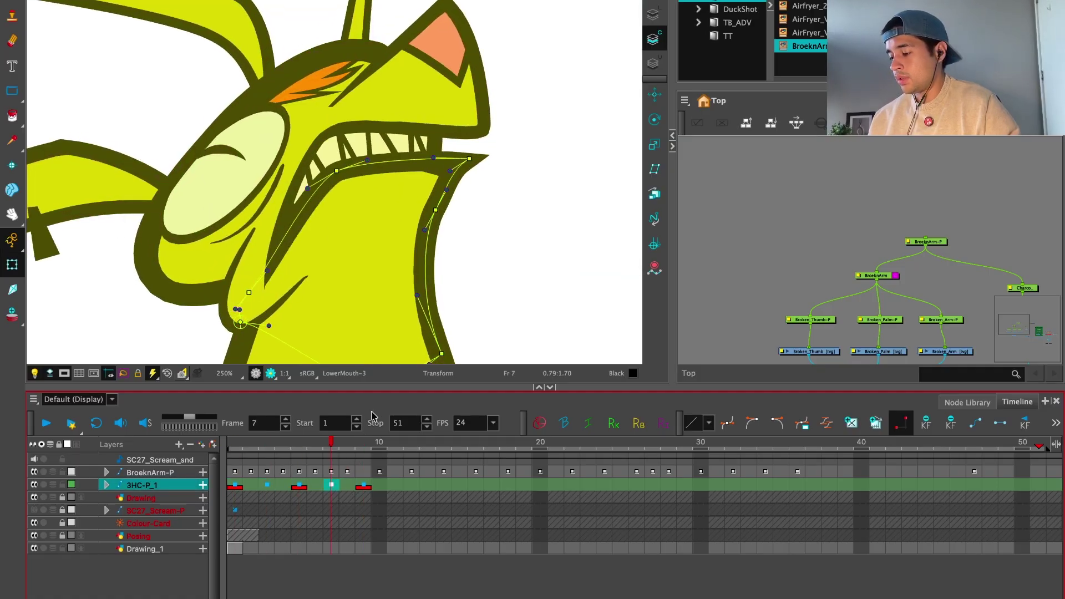
pyautogui.click(746, 212)
pyautogui.click(525, 166)
# Step: Reshape the middle head's Nose-2 at frame 7, nudging the snout's tip and its lower front corner
pyautogui.scroll(3, 417, 83)
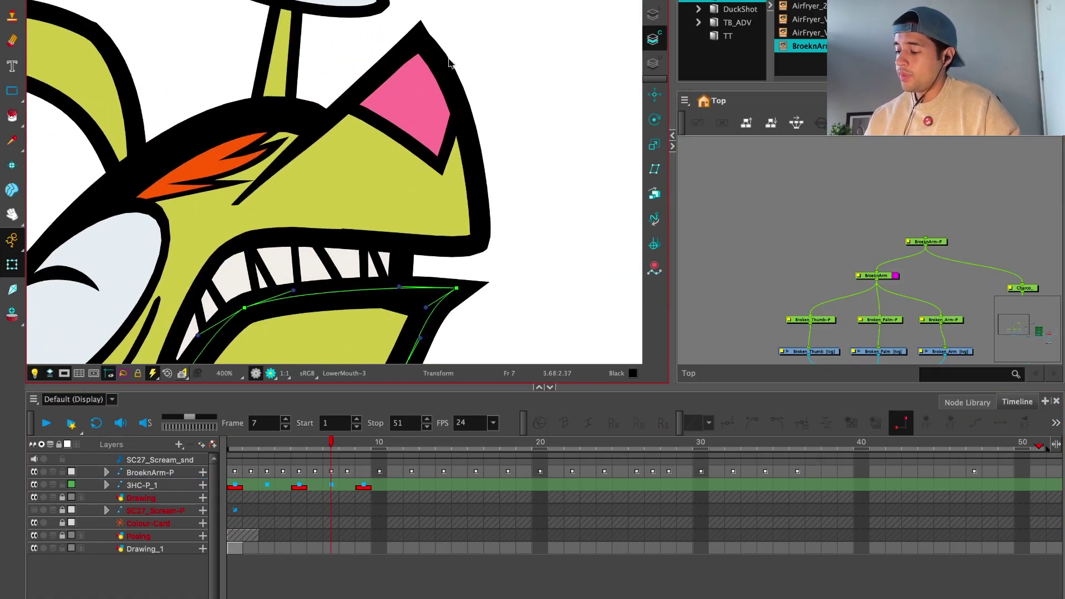
pyautogui.click(418, 39)
pyautogui.click(420, 38)
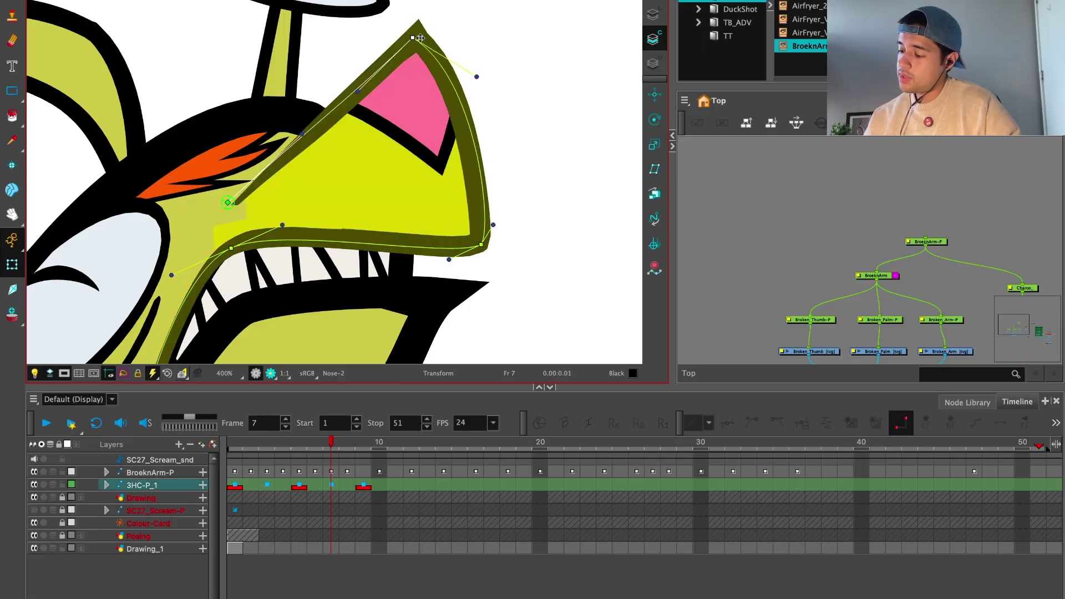
pyautogui.click(488, 237)
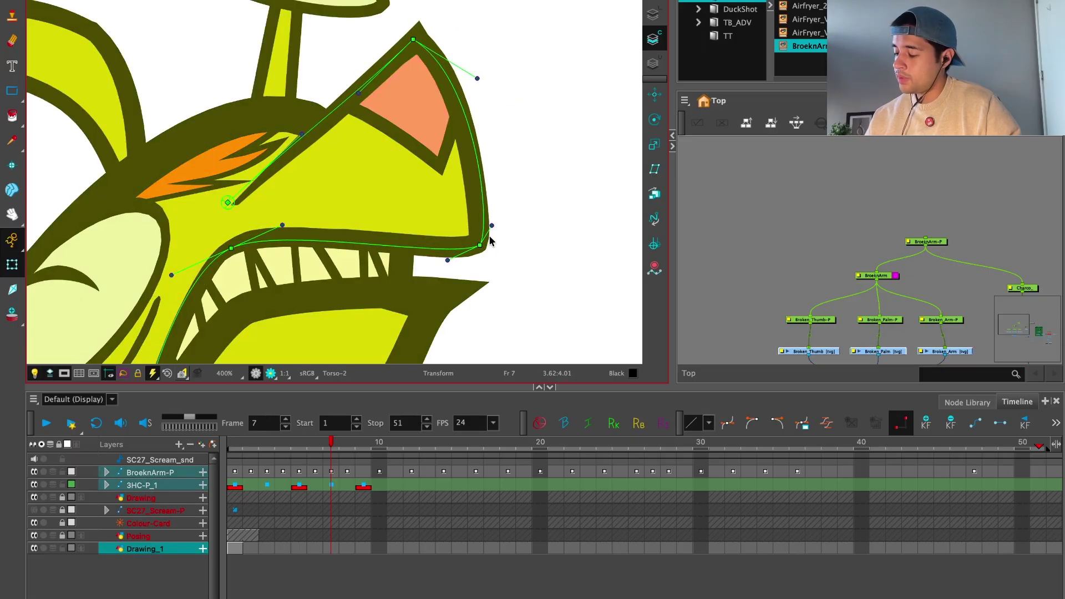
pyautogui.click(488, 237)
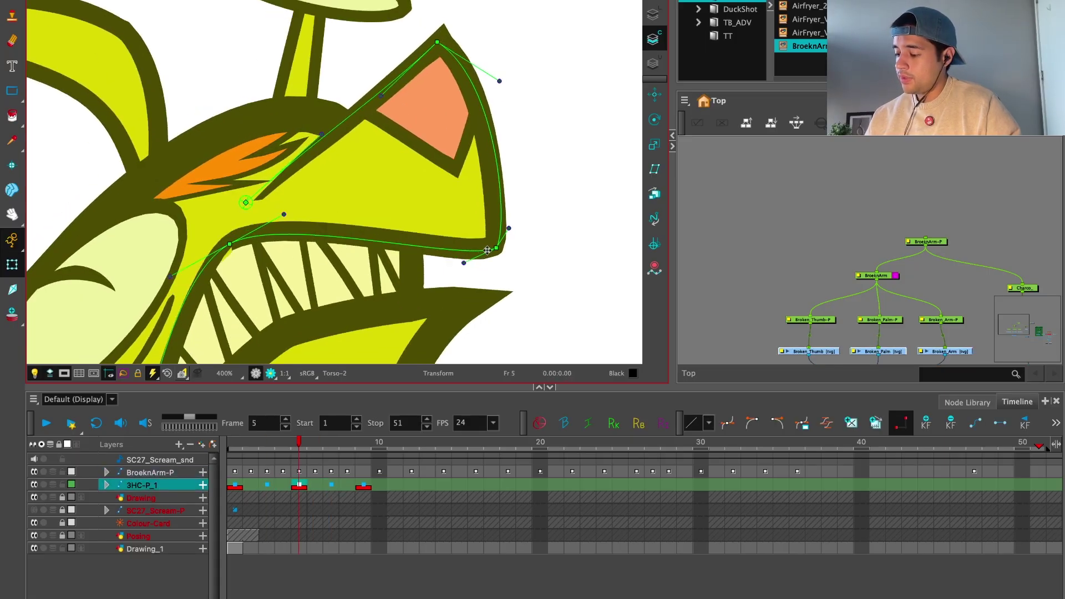
pyautogui.moveTo(490, 249); pyautogui.dragTo(486, 245)
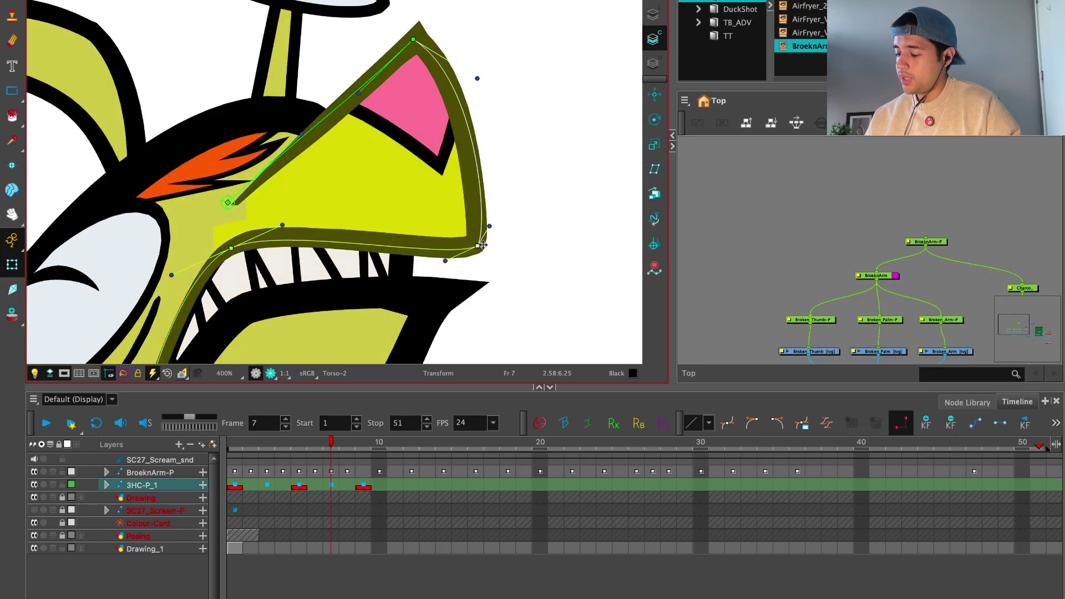
# Step: Examine the middle head's snout and mouth motion by comparing the poses from frame 1 to frame 9
pyautogui.press(',')
pyautogui.press(',')
pyautogui.press(',')
pyautogui.press(',')
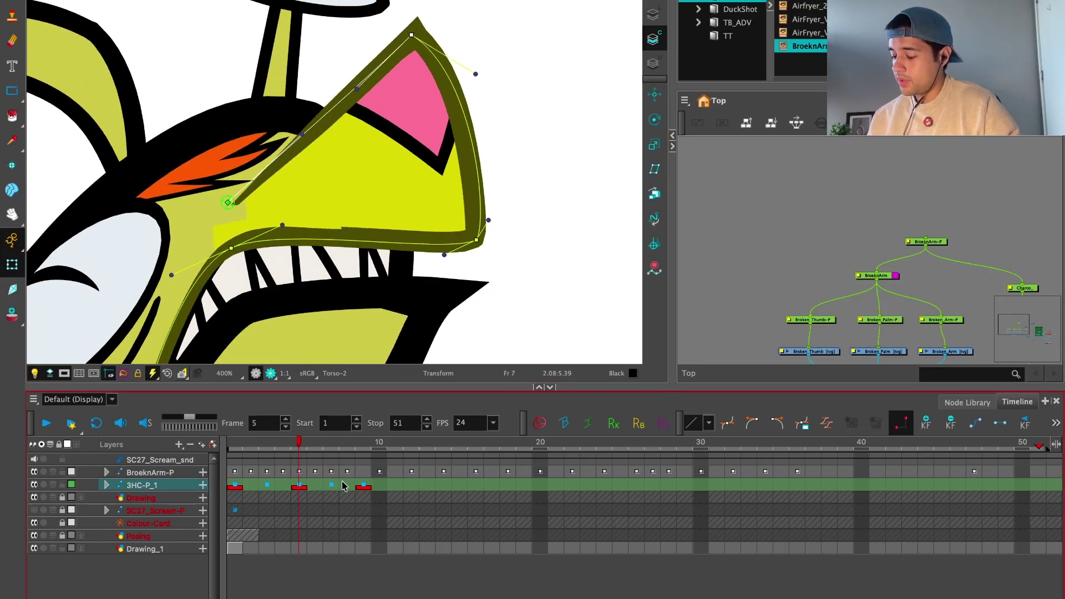
pyautogui.press('.')
pyautogui.press('.')
pyautogui.press('.')
pyautogui.press('.')
pyautogui.press('.')
pyautogui.press('.')
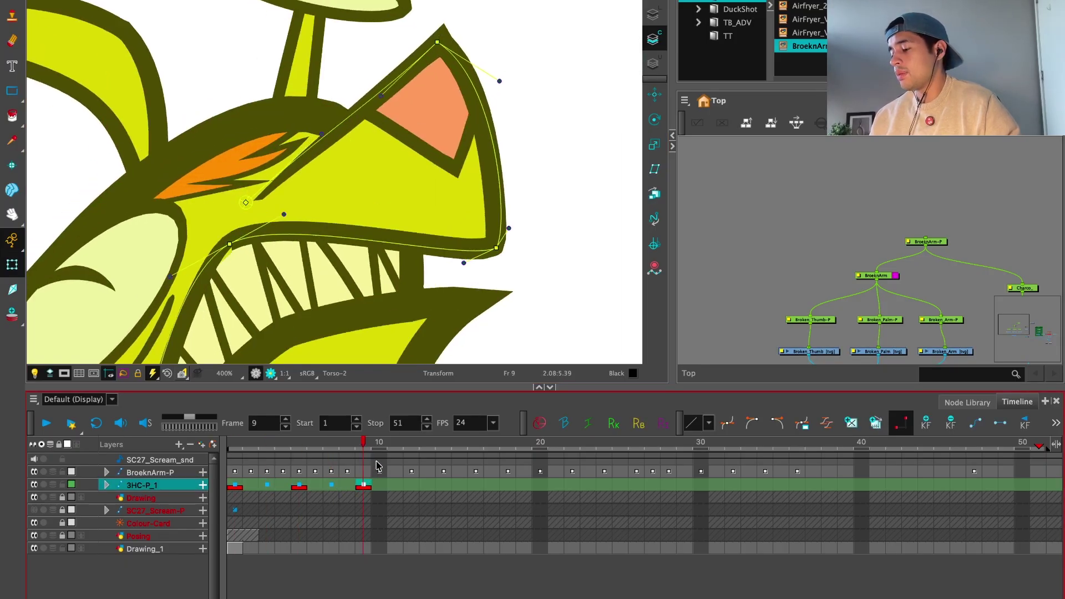
pyautogui.press(',')
pyautogui.press(',')
pyautogui.press(',')
pyautogui.press(',')
pyautogui.press(',')
pyautogui.press(',')
pyautogui.press(',')
pyautogui.press(',')
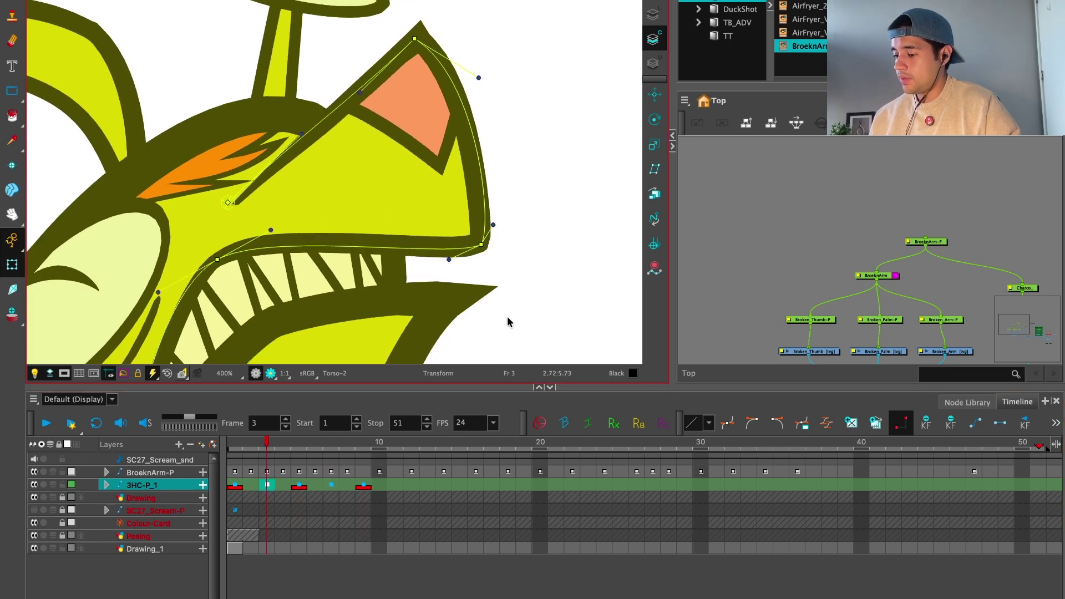
pyautogui.press('.')
pyautogui.press('.')
pyautogui.press(',')
pyautogui.press(',')
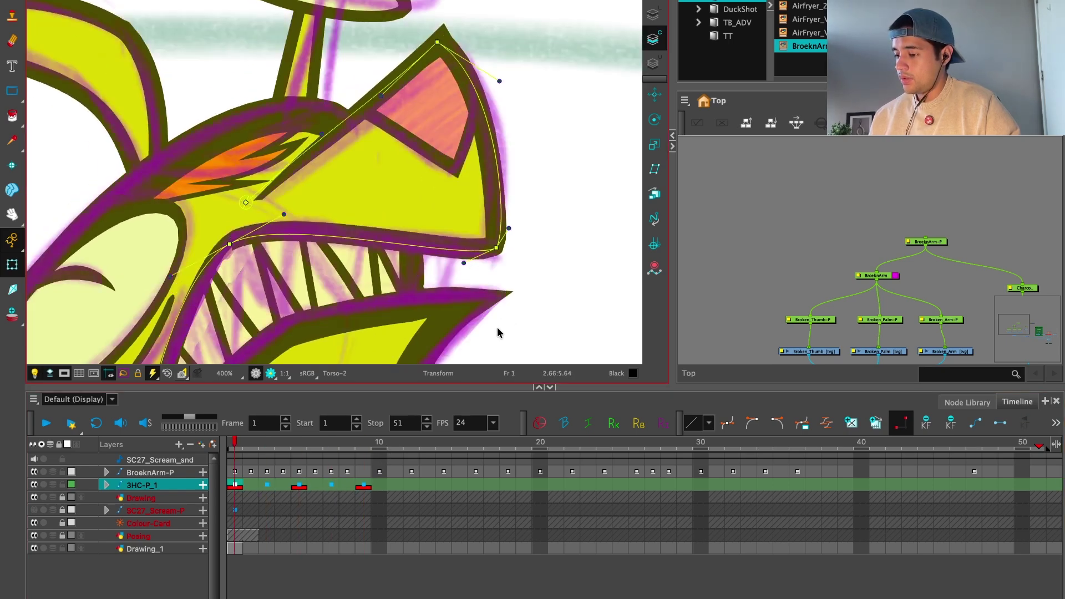
pyautogui.press('.')
pyautogui.press('.')
pyautogui.press('.')
pyautogui.press('.')
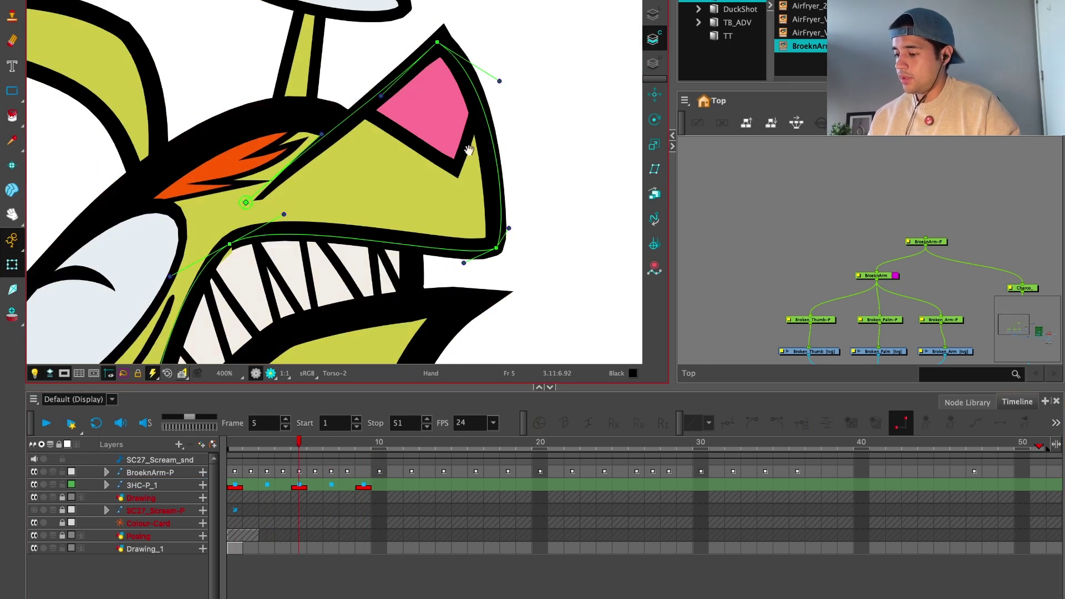
# Step: Shorten and bend the middle head's eye stalk at frame 5, and tilt the eye on top to follow it
pyautogui.scroll(5, 357, 136)
pyautogui.click(366, 131)
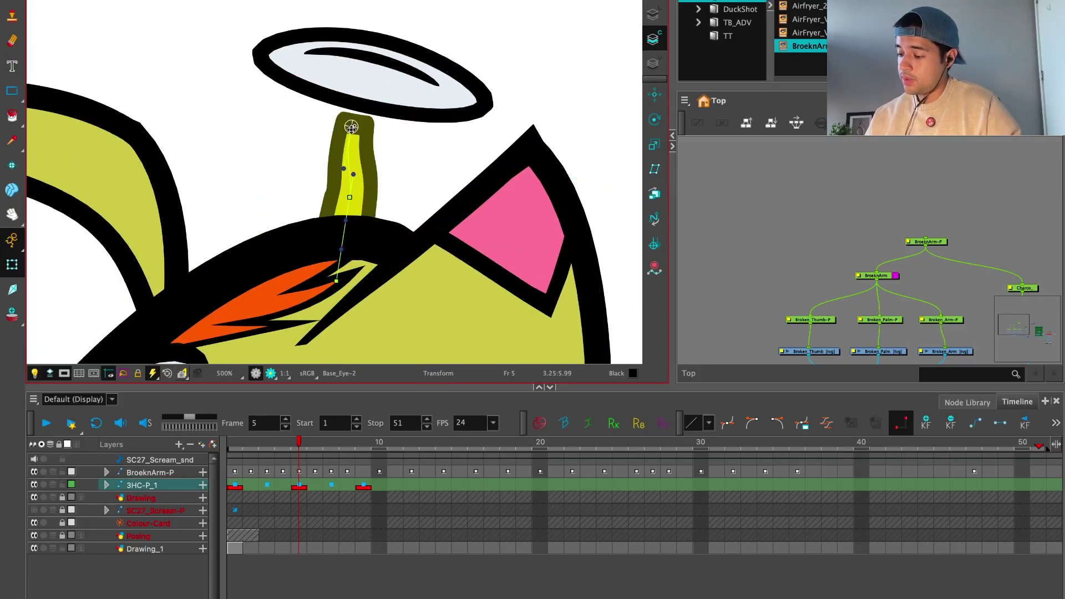
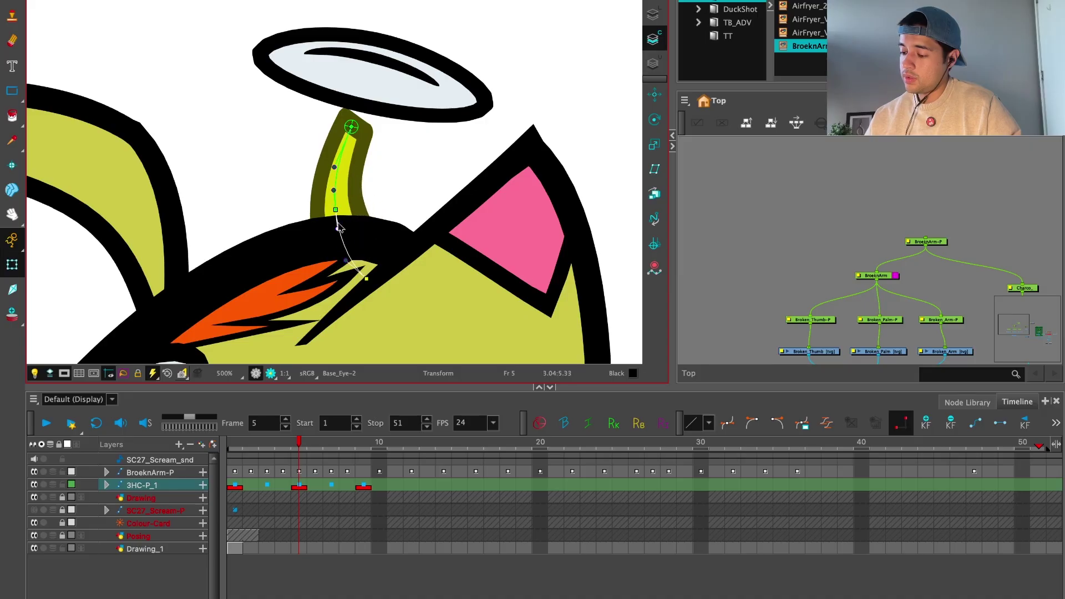
pyautogui.click(419, 104)
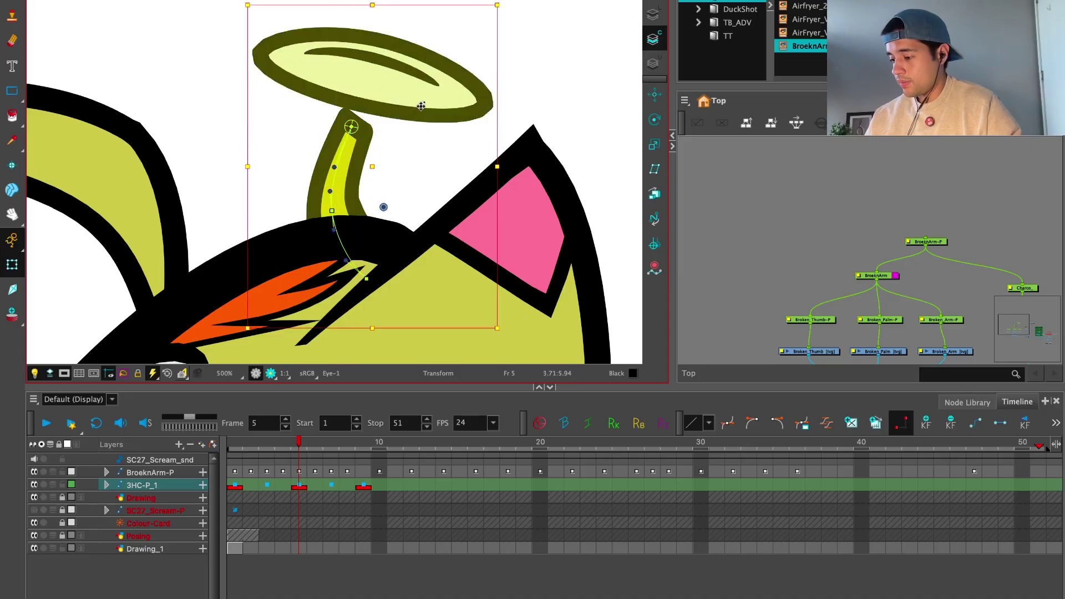
pyautogui.moveTo(496, 151); pyautogui.dragTo(483, 170)
pyautogui.scroll(-3, 482, 170)
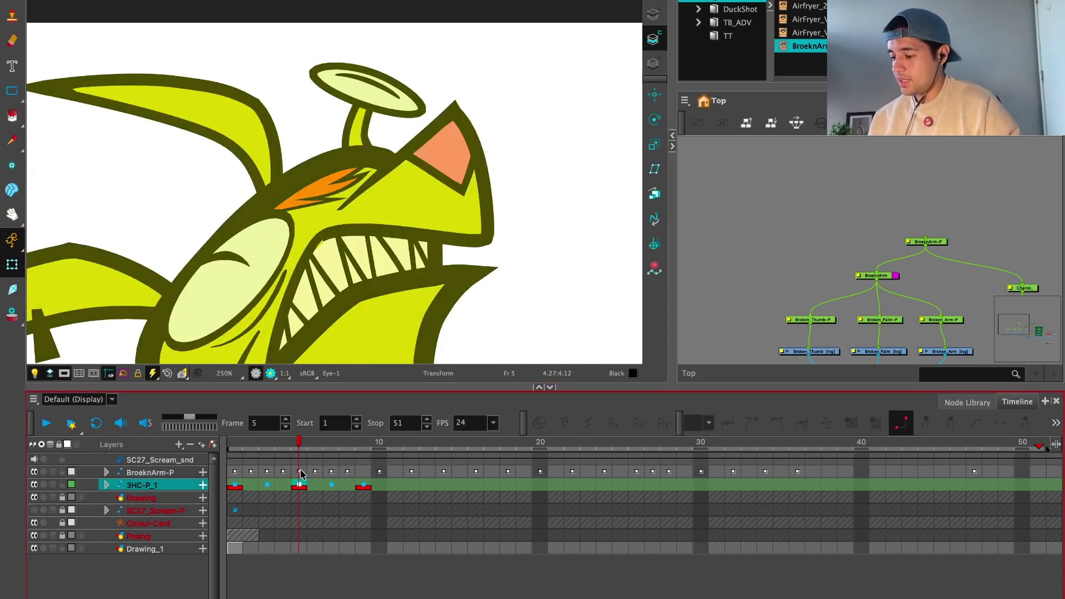
# Step: Compare the eye stalk across frames 1 to 5, and extend it upward at frame 3 with the eye raised to match
pyautogui.press('Home')
pyautogui.press('.')
pyautogui.press('.')
pyautogui.press('.')
pyautogui.press('.')
pyautogui.press(',')
pyautogui.press(',')
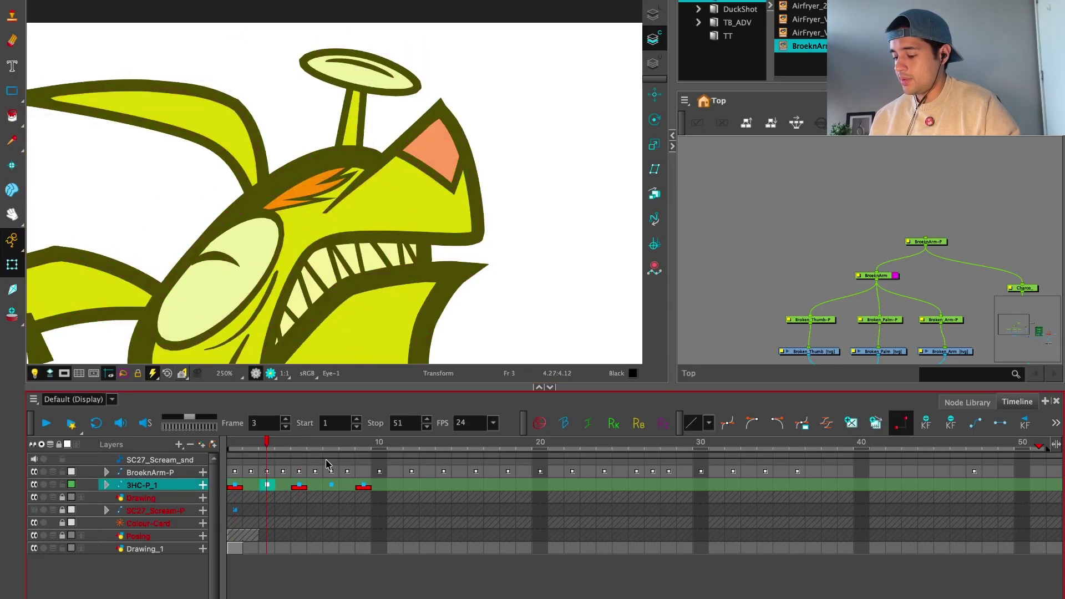
pyautogui.click(513, 87)
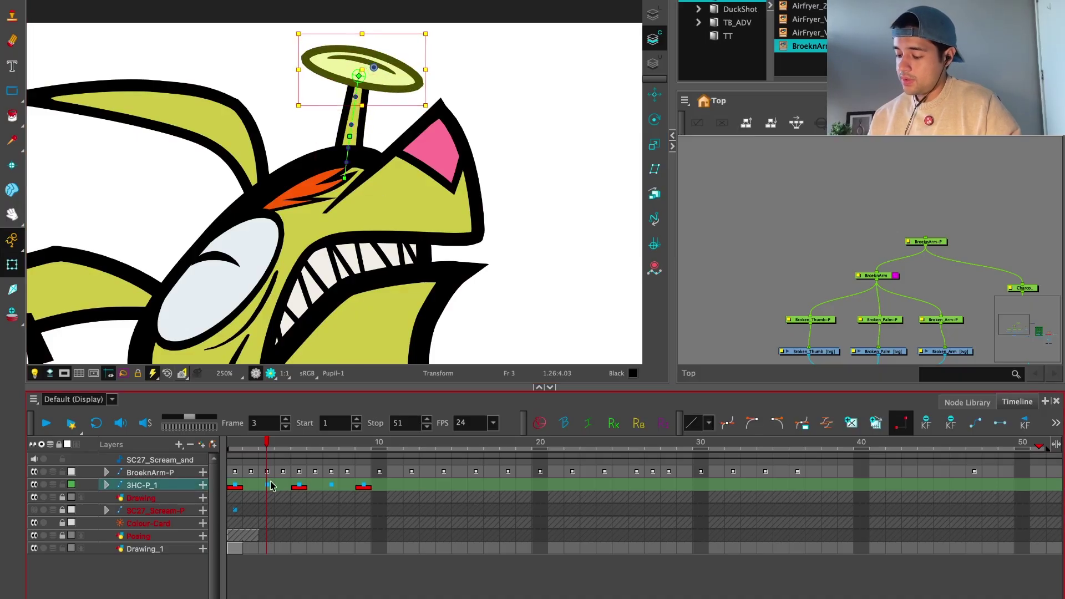
pyautogui.click(292, 476)
# Step: Extend the middle head's eye stalk upward at frame 7 and raise the eye onto its new tip
pyautogui.press('.')
pyautogui.press('.')
pyautogui.press('.')
pyautogui.press('.')
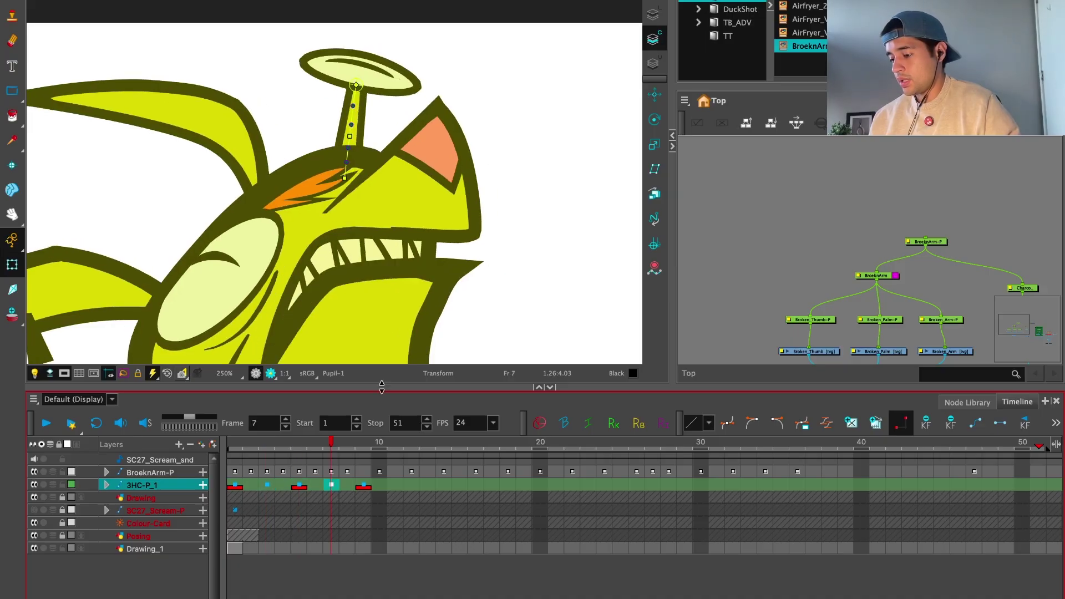
pyautogui.click(538, 111)
pyautogui.moveTo(483, 107); pyautogui.dragTo(474, 146)
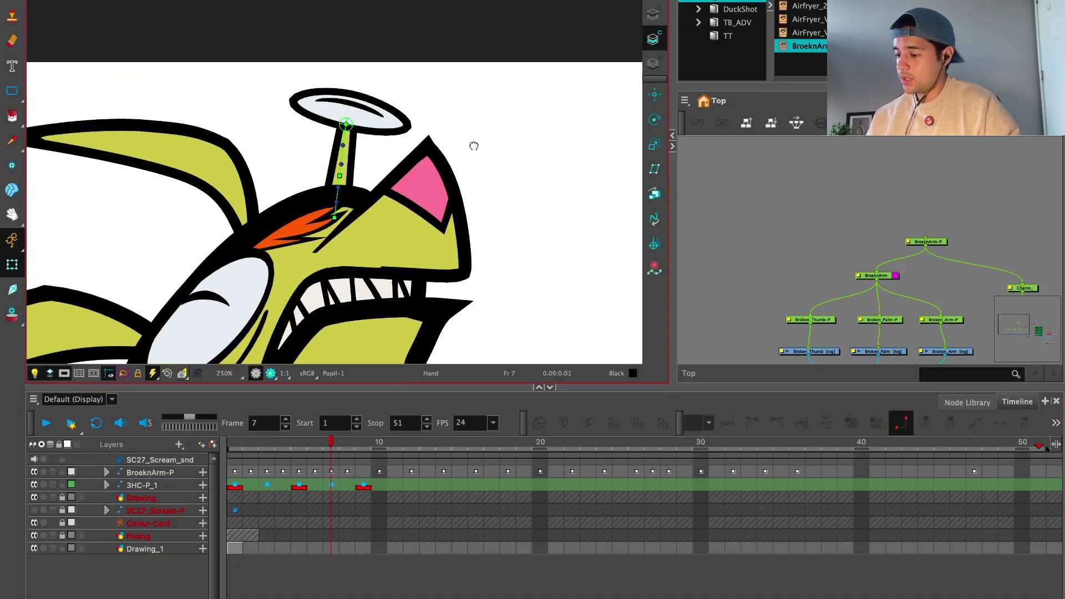
pyautogui.scroll(2, 322, 128)
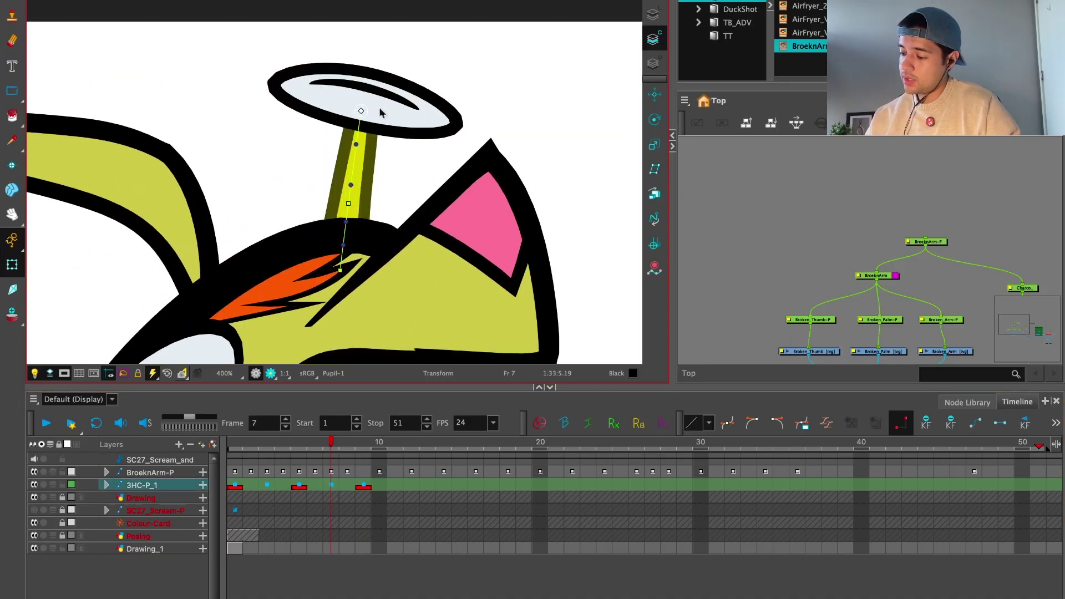
pyautogui.click(381, 112)
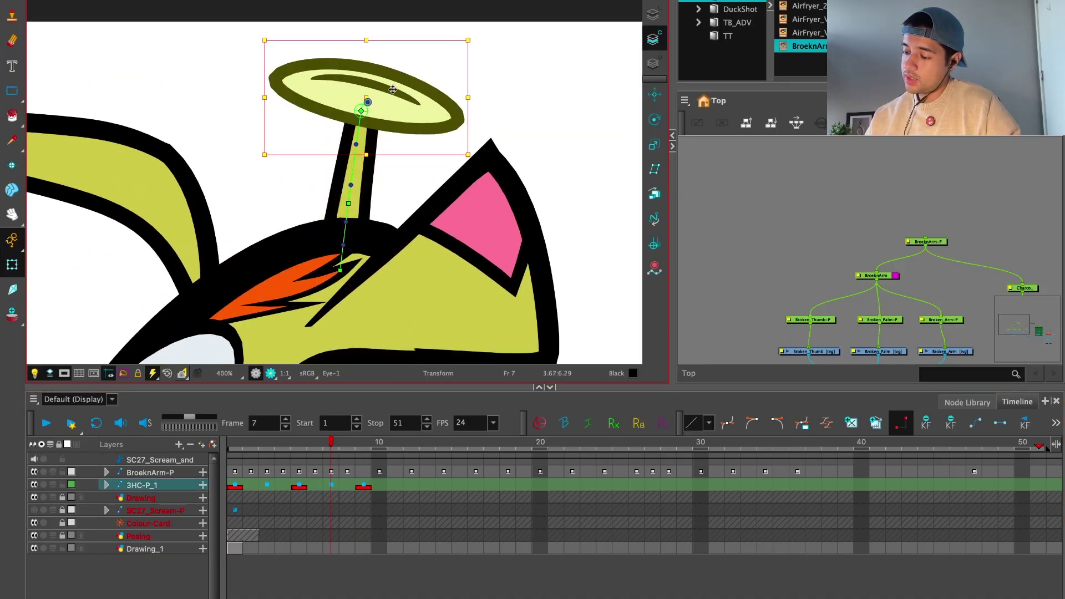
# Step: Check the eye stalk against neighbouring frames, and give it a slight backward bend at frame 3 with the eye aligned on top
pyautogui.click(332, 484)
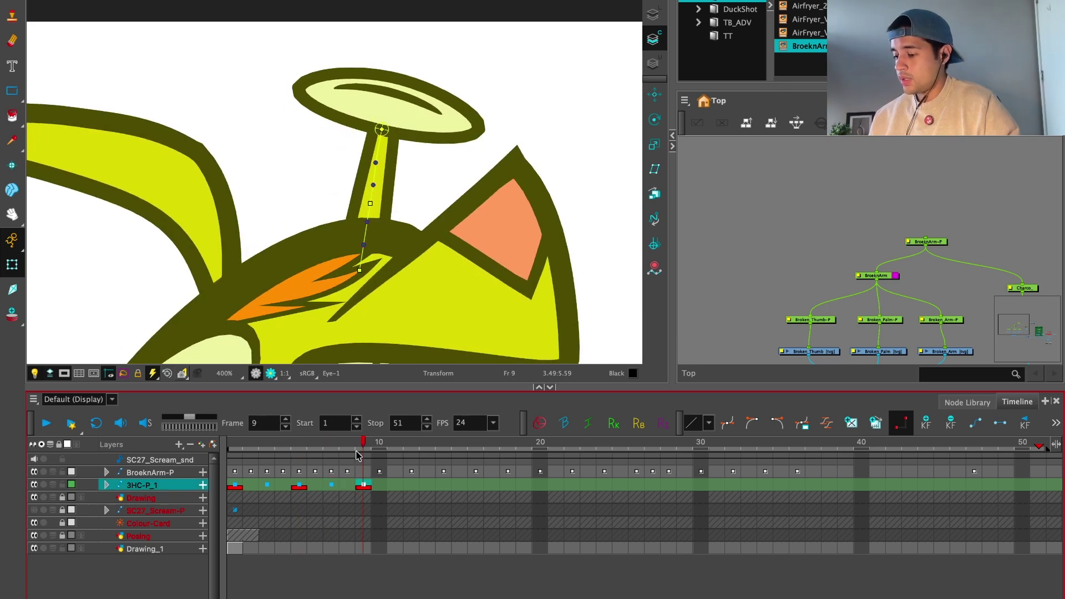
pyautogui.press(',')
pyautogui.press(',')
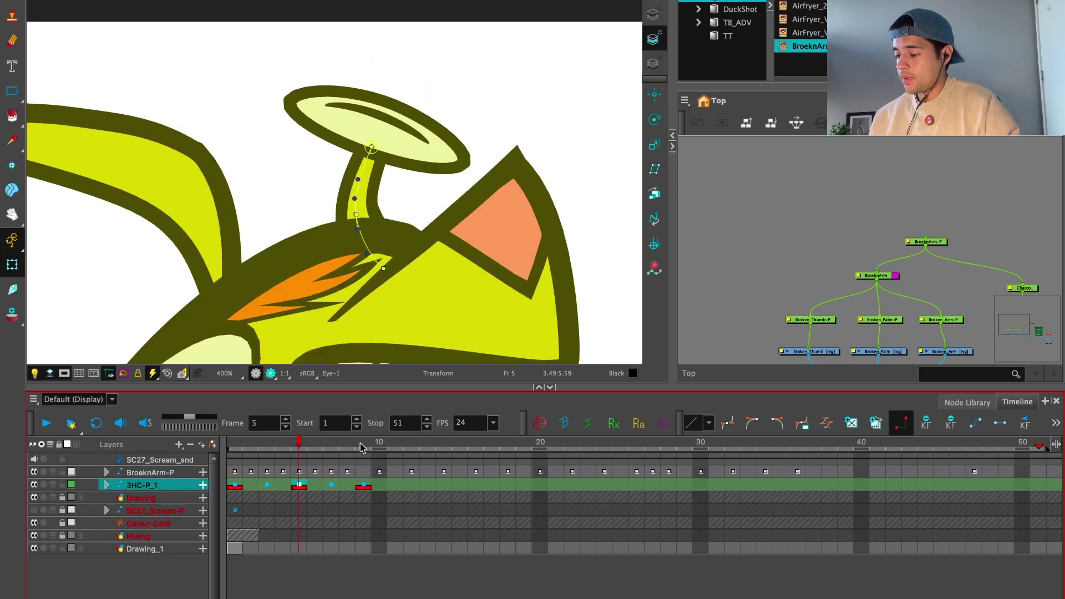
pyautogui.press(',')
pyautogui.press(',')
pyautogui.click(350, 203)
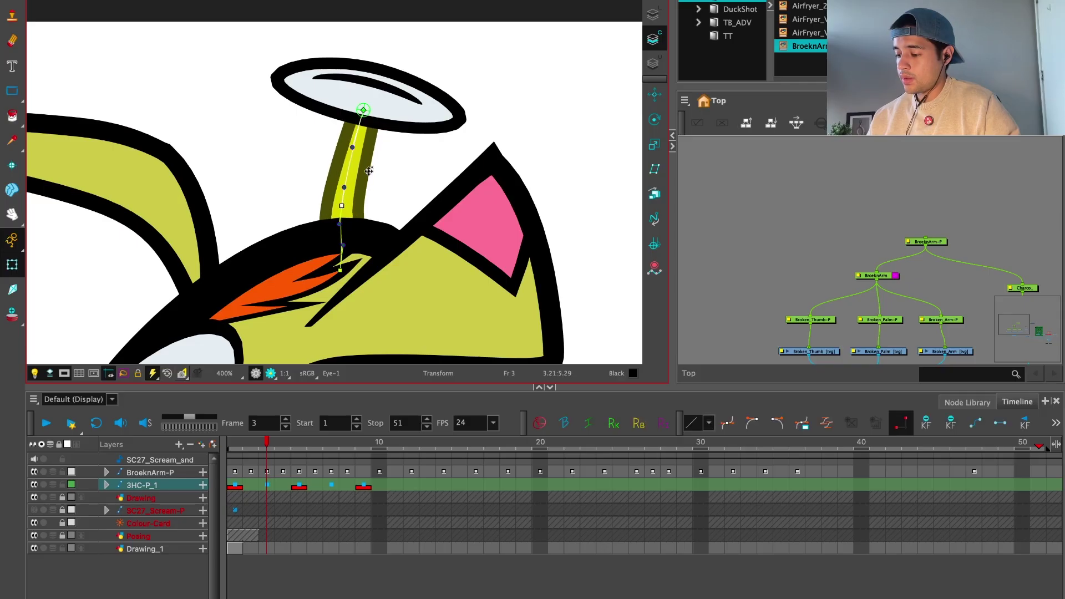
pyautogui.click(404, 126)
# Step: Examine the eye stalk's and whole middle head's motion by stepping back and forth between frames 1 and 9
pyautogui.press('.')
pyautogui.press('.')
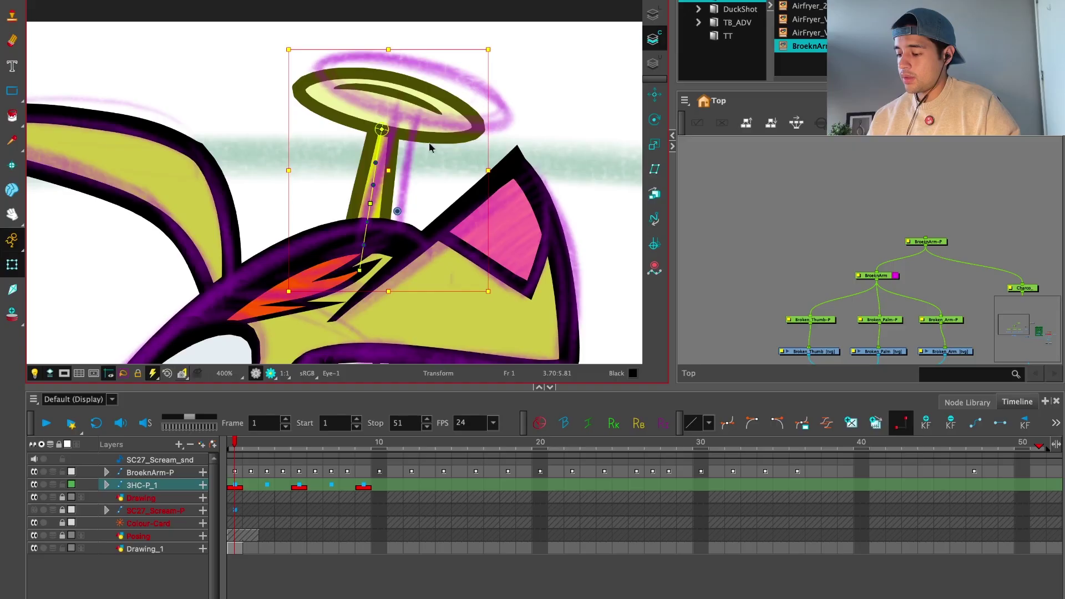
pyautogui.press('.')
pyautogui.press('.')
pyautogui.press('.')
pyautogui.press('.')
pyautogui.scroll(-5, 470, 218)
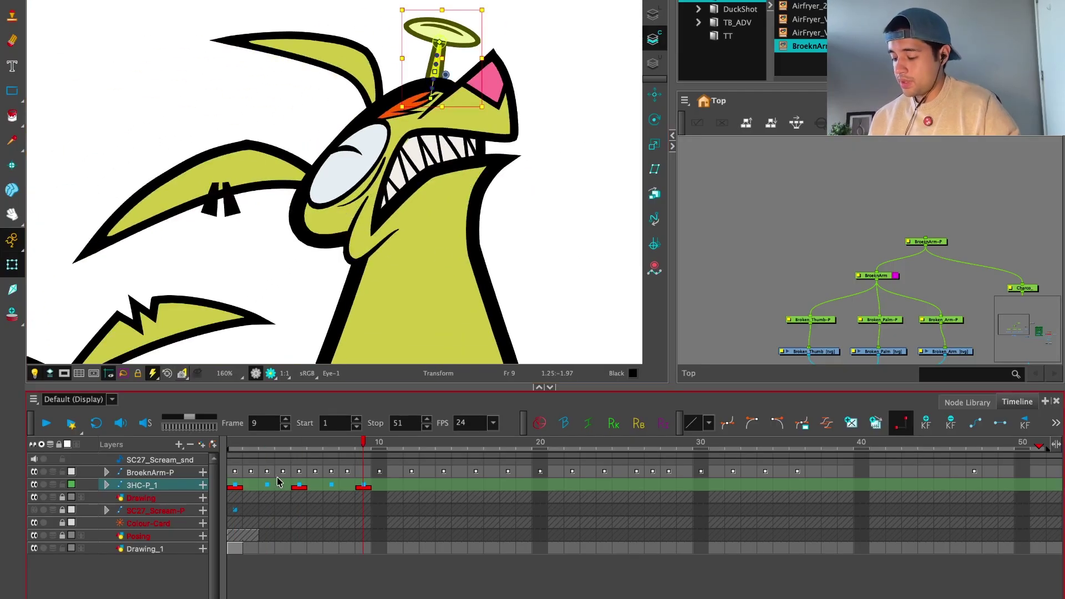
pyautogui.press(',')
pyautogui.press(',')
pyautogui.press(',')
pyautogui.press(',')
pyautogui.press('.')
pyautogui.press('.')
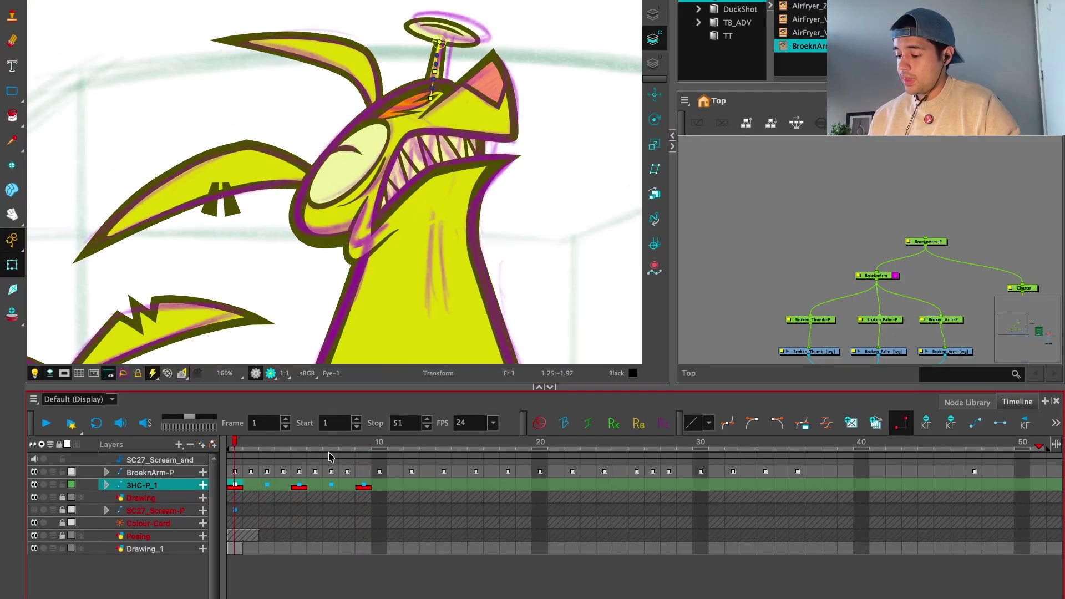
pyautogui.press(',')
pyautogui.press(',')
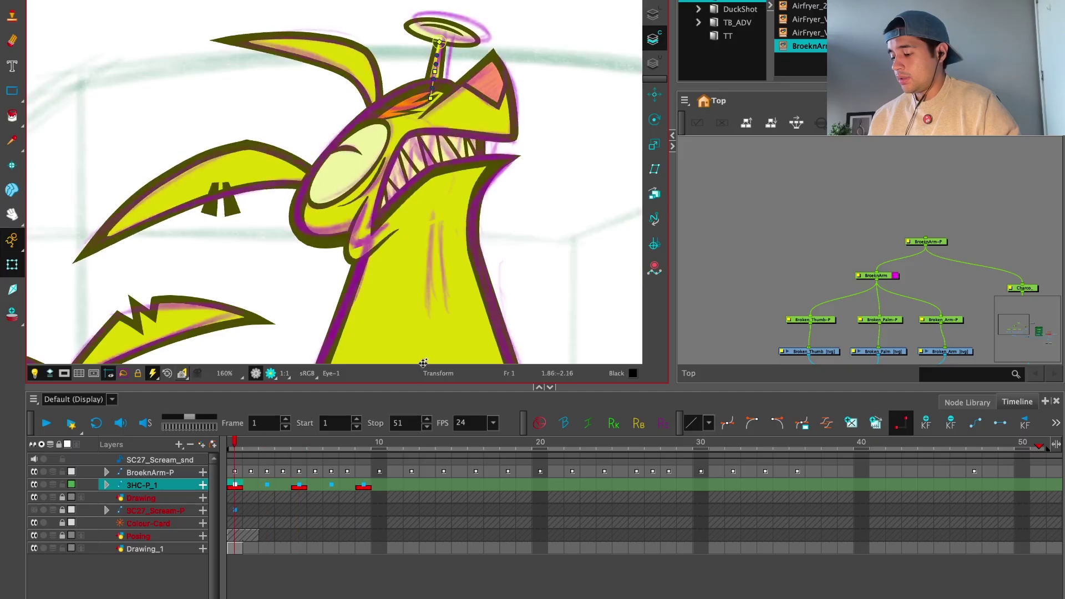
pyautogui.press('.')
pyautogui.press('.')
# Step: Adjust the bottom point of the middle head's Cheeks-4 at frame 7 and compare it with the adjacent key poses
pyautogui.click(686, 216)
pyautogui.scroll(3, 465, 189)
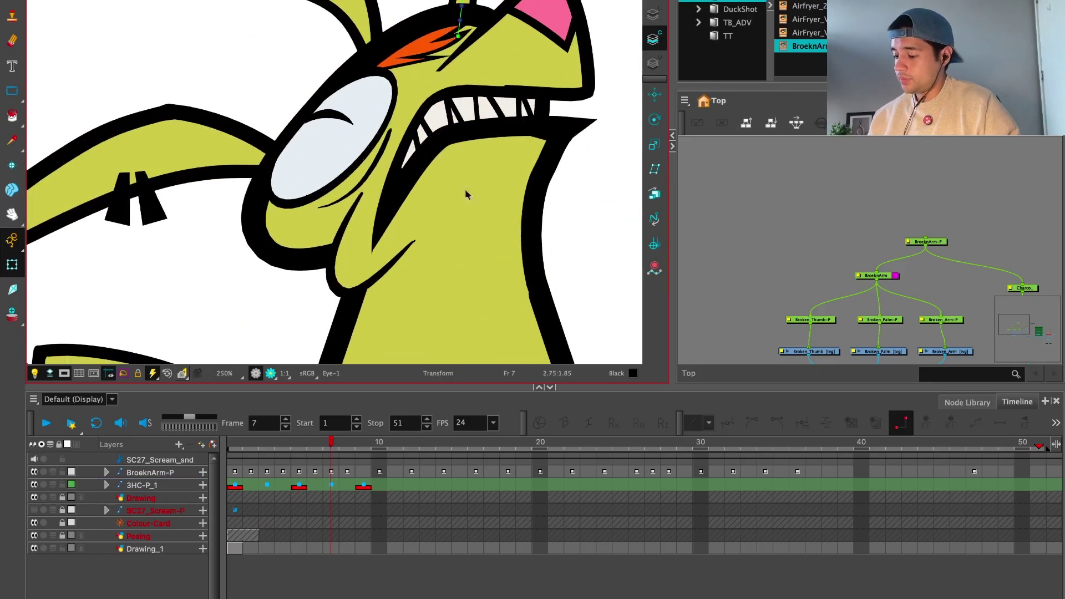
pyautogui.click(357, 321)
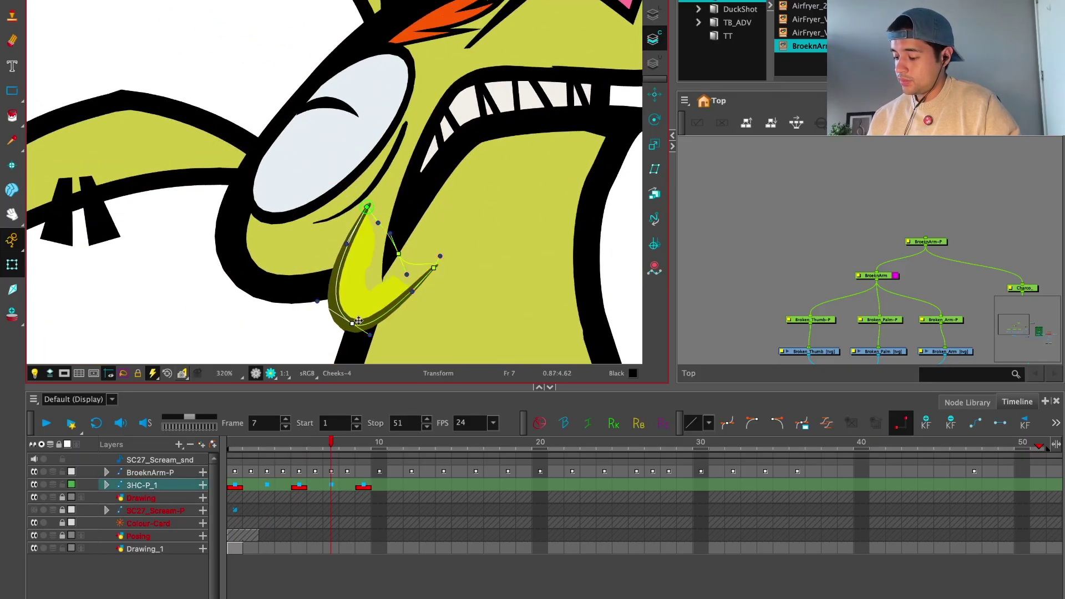
pyautogui.moveTo(358, 450); pyautogui.dragTo(357, 452)
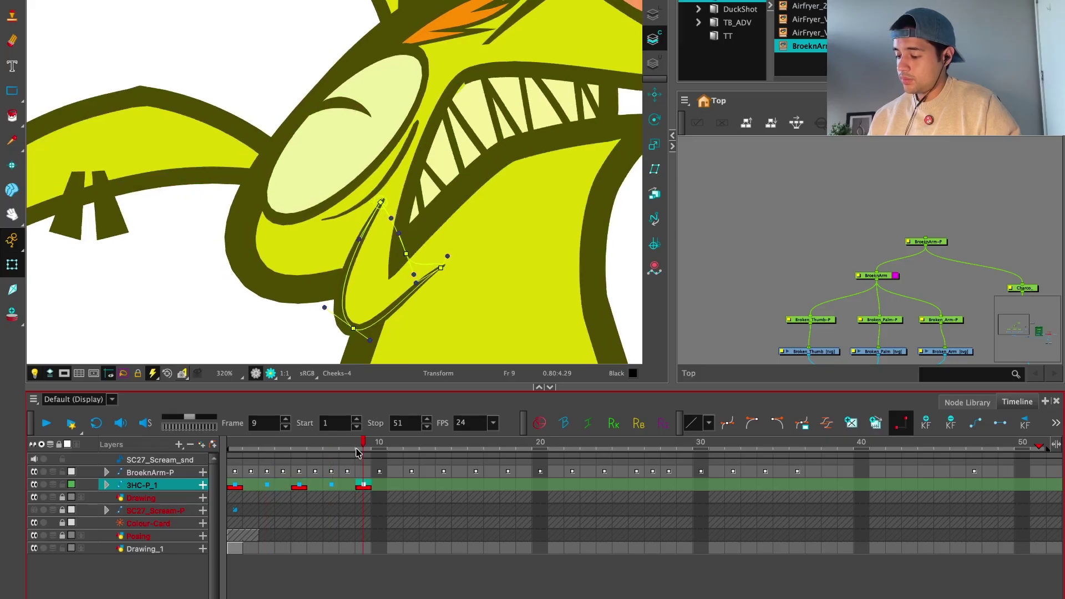
pyautogui.hotkey('shift', ',')
# Step: Play back the scene from frame 1 with all three heads in view to review the motion
pyautogui.scroll(-5, 368, 255)
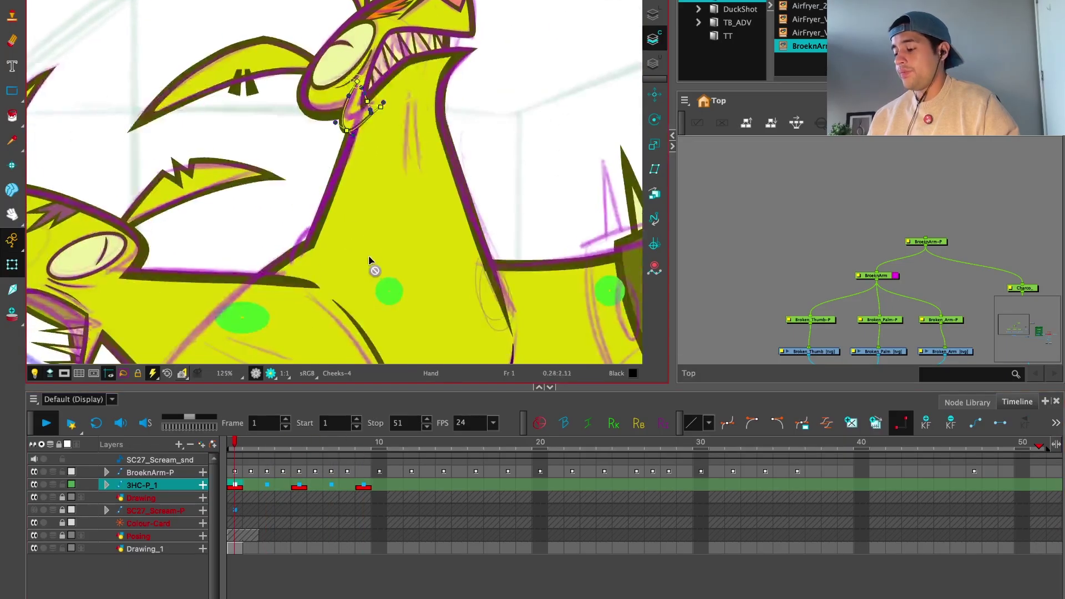
pyautogui.press('Return')
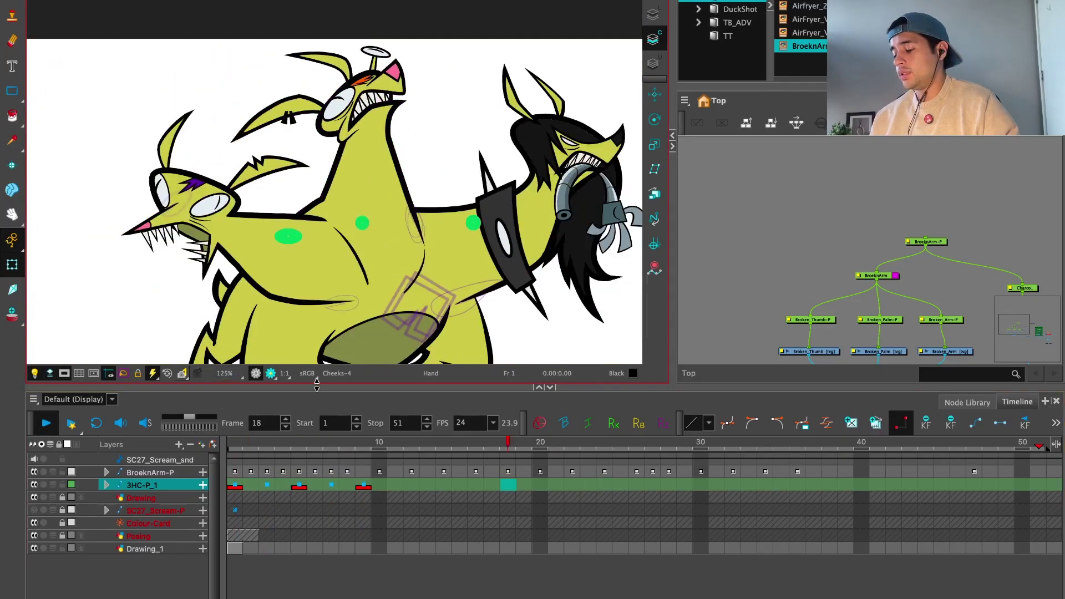
pyautogui.click(283, 478)
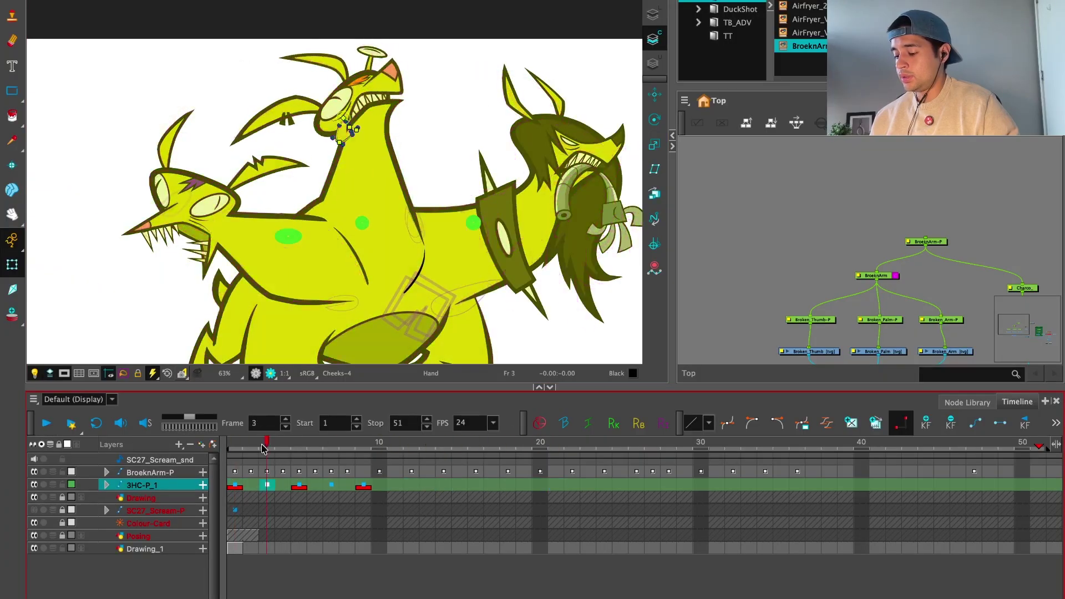
# Step: Replay the animation and return the 3HC-P_1 layer to frame 1
pyautogui.press('Return')
pyautogui.press('Return')
pyautogui.click(281, 486)
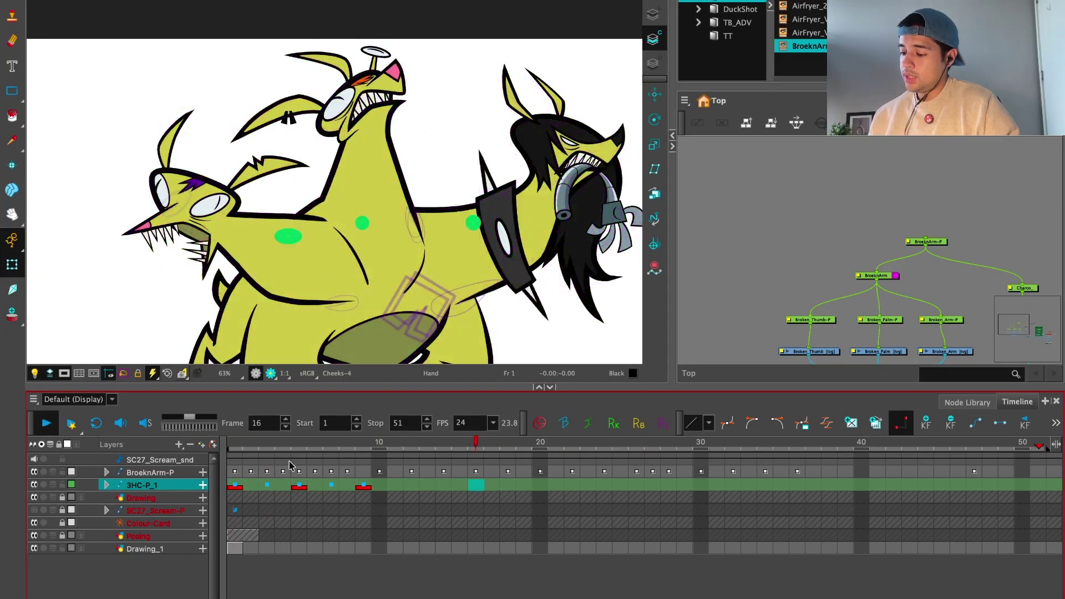
pyautogui.click(235, 487)
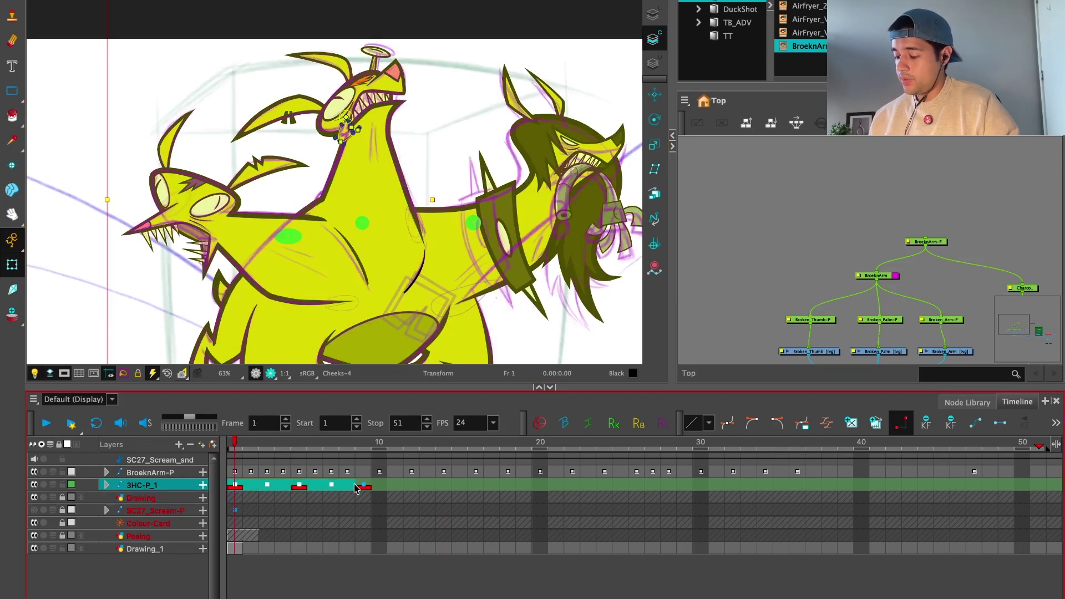
# Step: Select Eye-2 on the right-hand head at frame 1 and shift it slightly upward, away from the teeth
pyautogui.scroll(5, 483, 230)
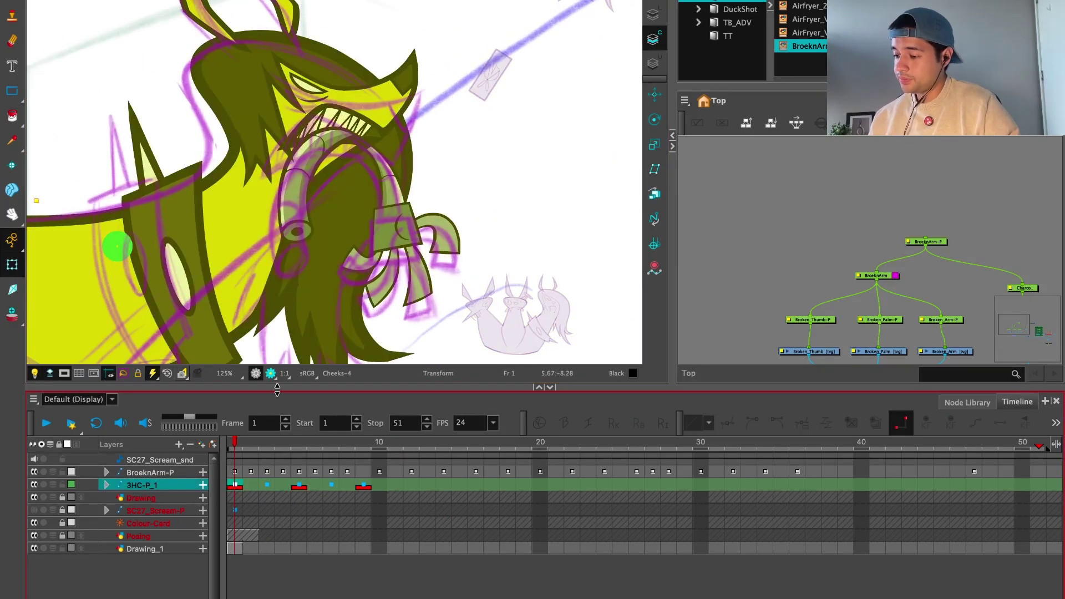
pyautogui.scroll(4, 544, 254)
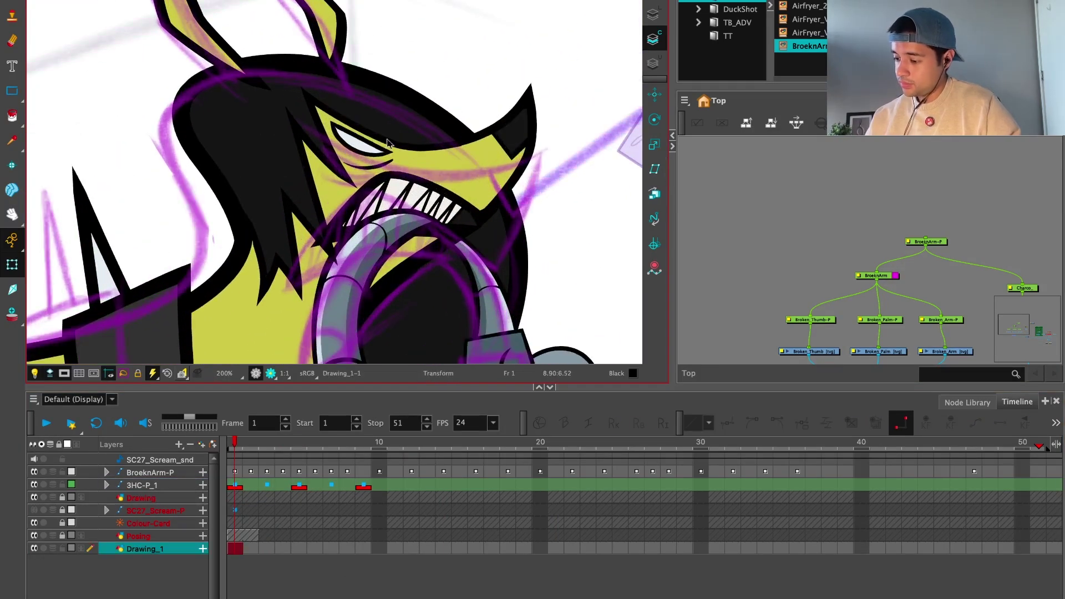
pyautogui.click(385, 148)
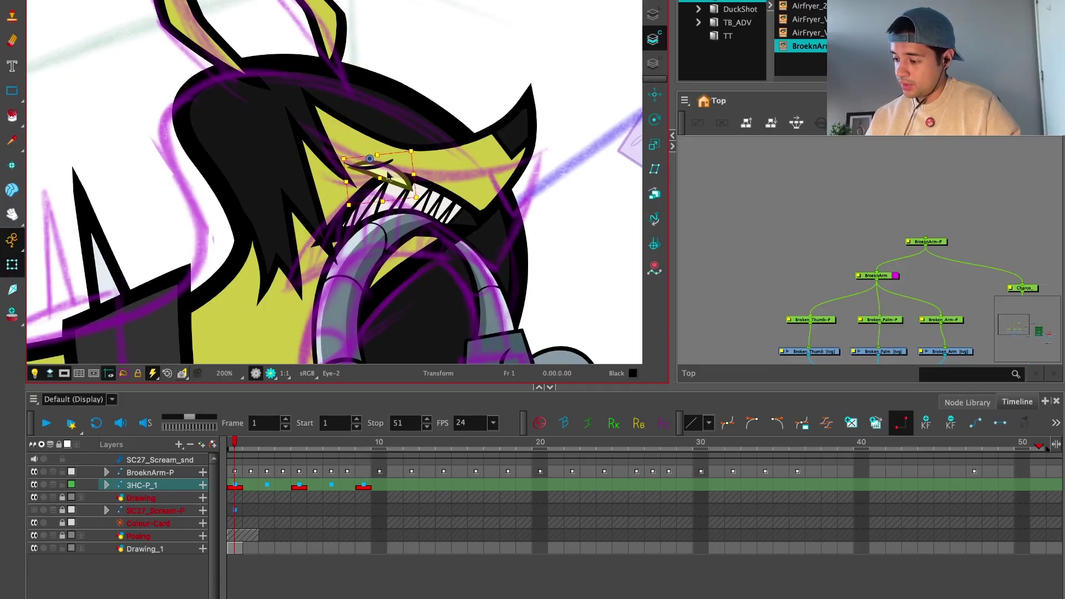
pyautogui.scroll(8, 411, 143)
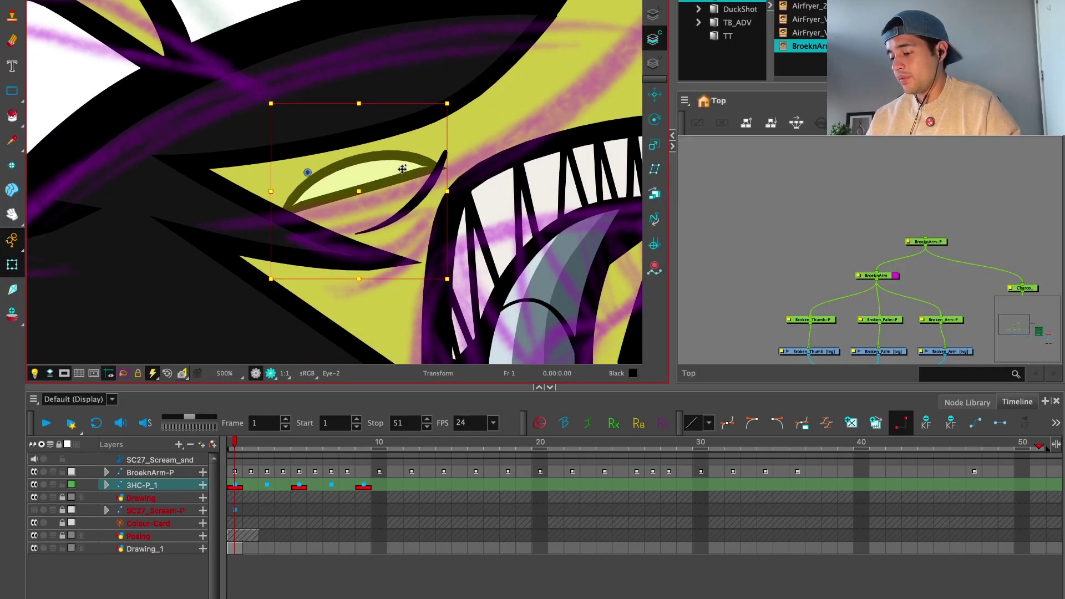
pyautogui.moveTo(402, 169); pyautogui.dragTo(401, 154)
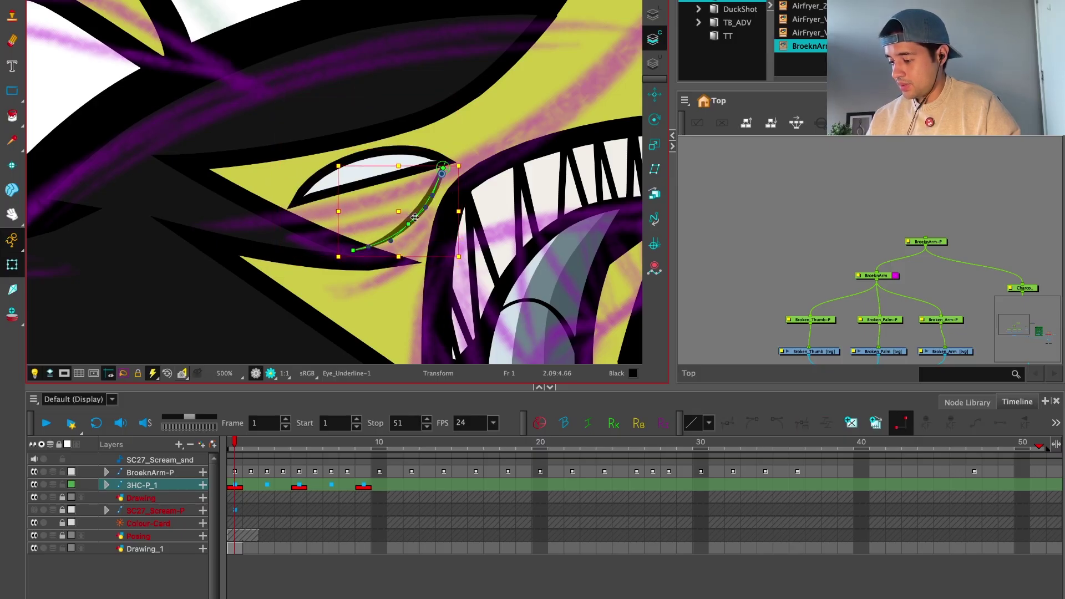
# Step: Bend the right-hand head's Eye_Underline-1 into an upward arch beneath the eye at frame 1
pyautogui.click(440, 172)
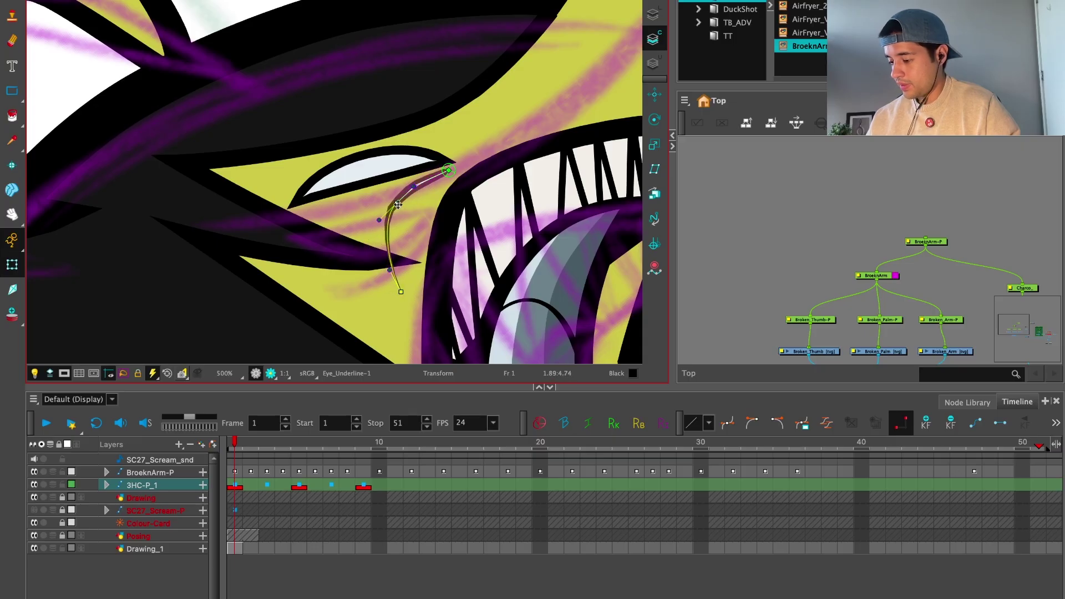
pyautogui.scroll(-6, 452, 173)
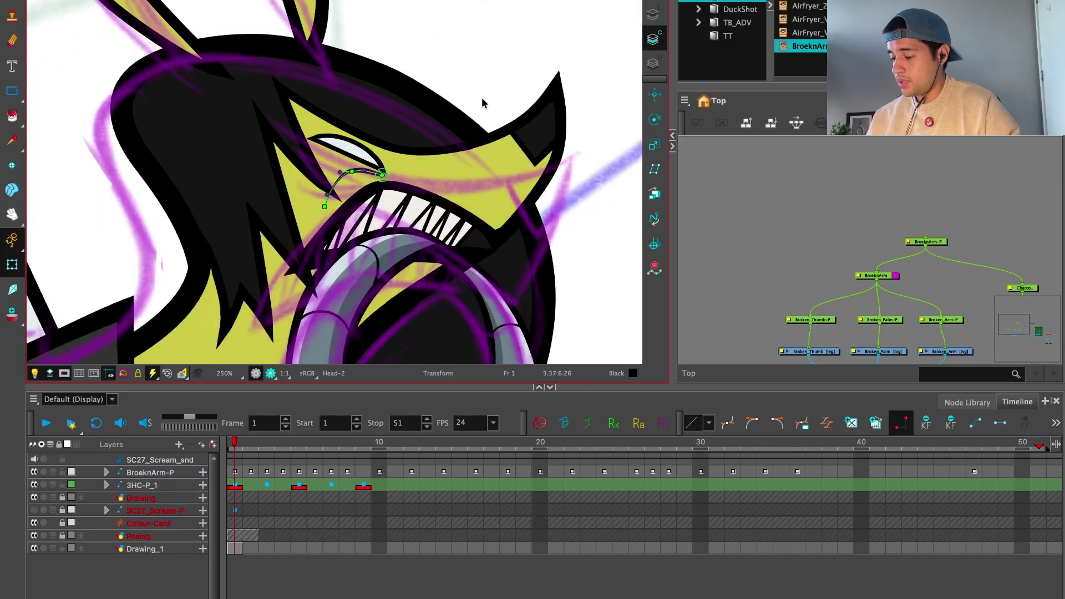
pyautogui.click(481, 103)
pyautogui.scroll(-5, 482, 103)
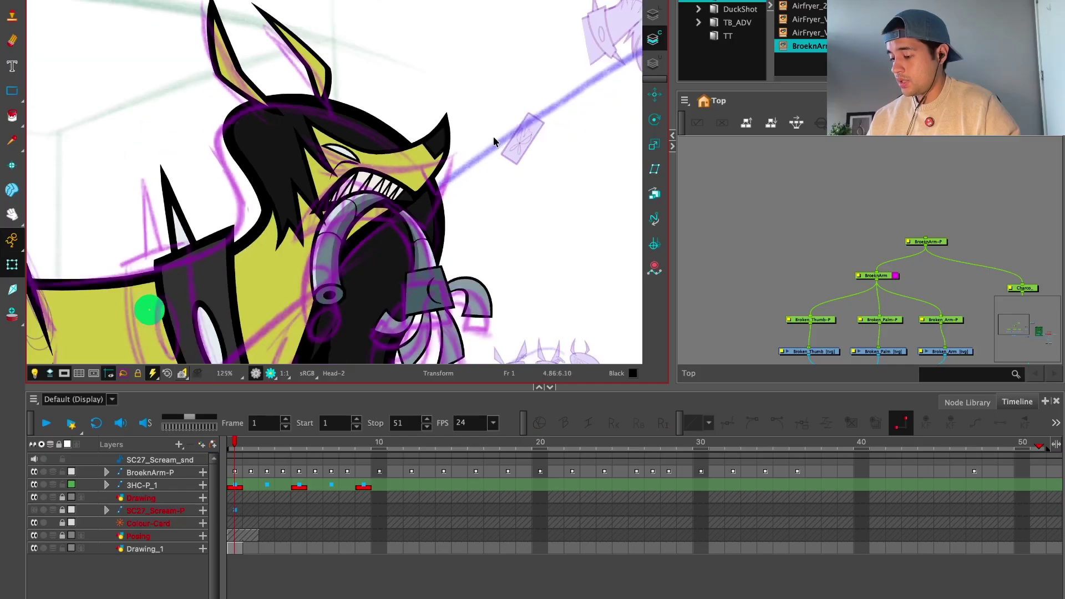
# Step: Nudge the right-hand head's eye up toward the hair and shift the inner end of its underline toward the snout
pyautogui.scroll(11, 341, 143)
pyautogui.click(399, 229)
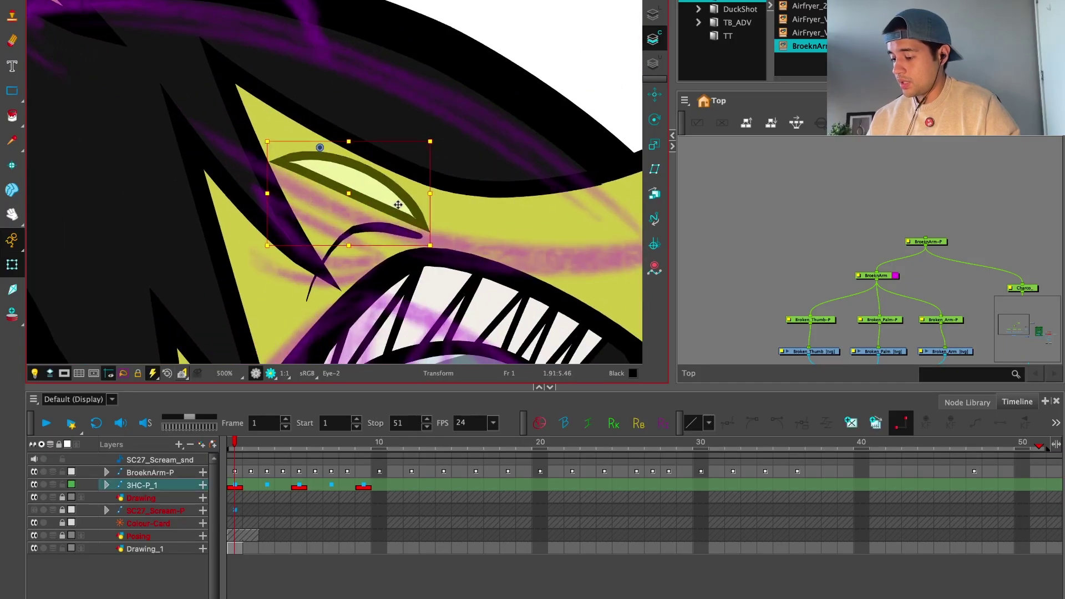
pyautogui.click(395, 230)
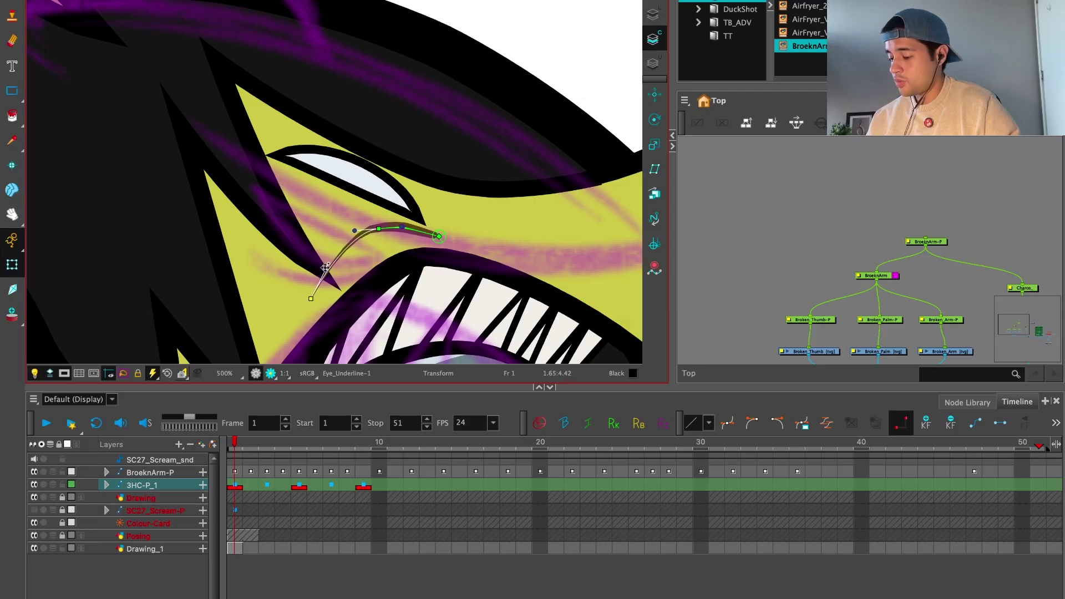
pyautogui.scroll(-12, 533, 123)
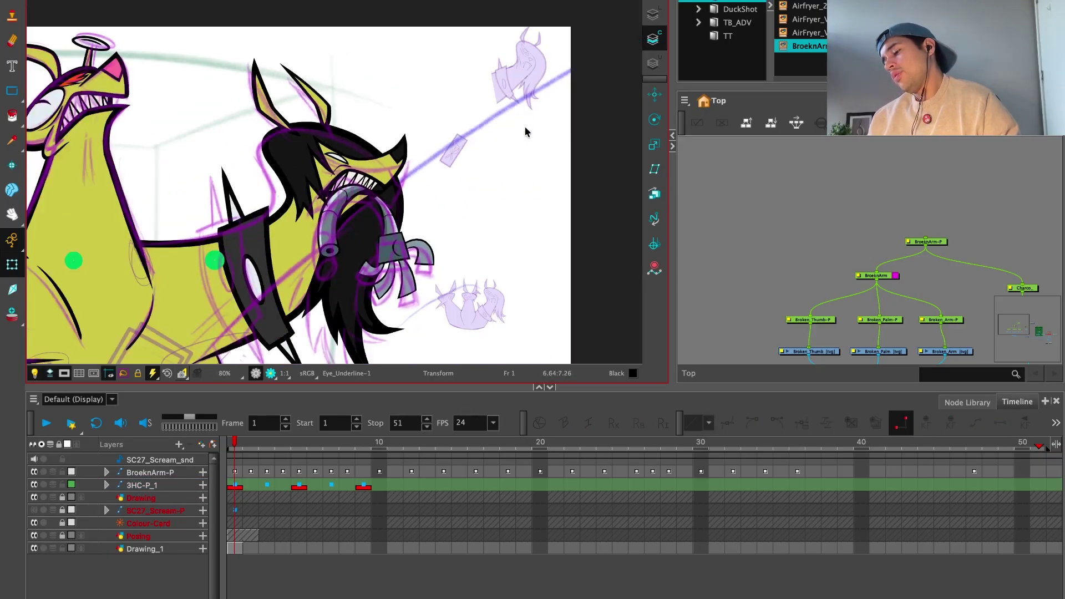
# Step: Reshape Eye_Underline-1 at frame 1 so it curves downward under the right-hand head's eye and ends near the inner corner
pyautogui.scroll(-2, 523, 134)
pyautogui.scroll(5, 488, 151)
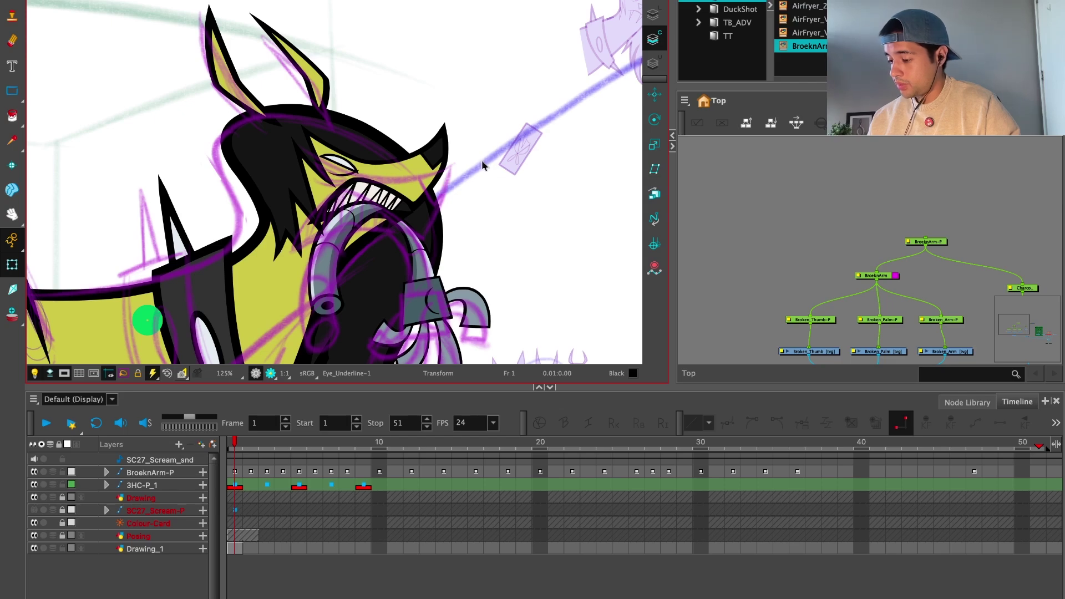
pyautogui.scroll(6, 432, 199)
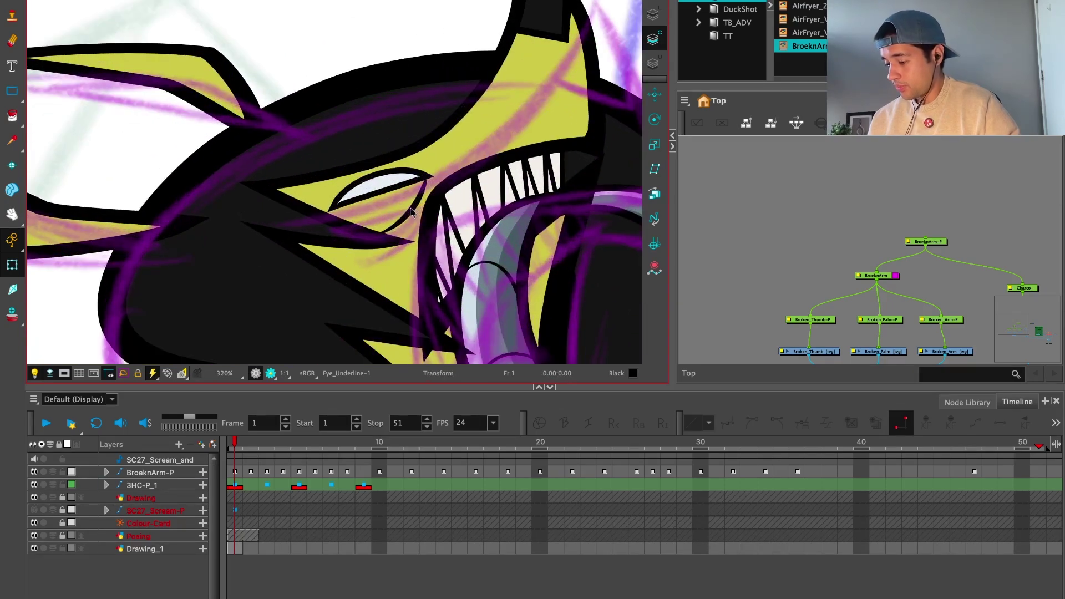
pyautogui.click(443, 178)
pyautogui.moveTo(446, 177)
pyautogui.mouseDown()
pyautogui.moveTo(438, 185)
pyautogui.moveTo(433, 178)
pyautogui.mouseUp()
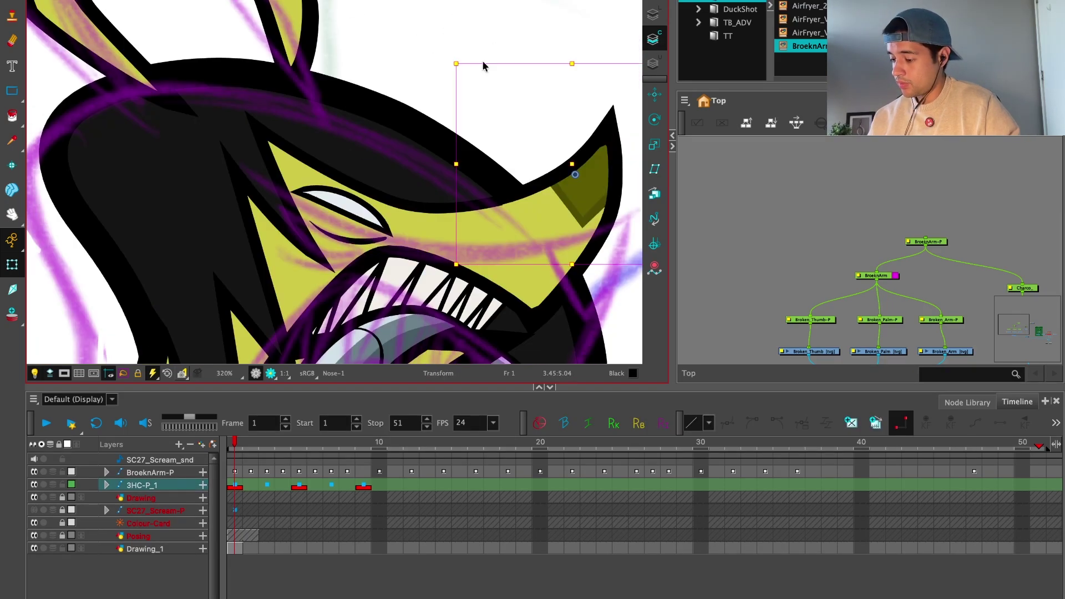
pyautogui.scroll(-6, 482, 65)
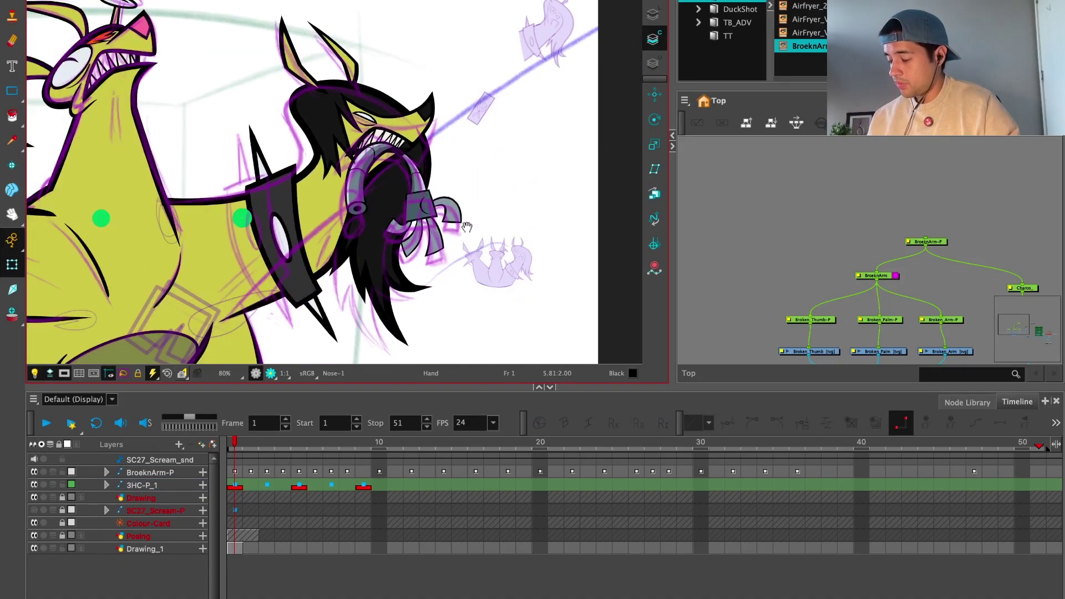
# Step: Select 3HC-P_1 at frame 1 and compare the pose with the following frames
pyautogui.press('2')
pyautogui.click(236, 485)
pyautogui.press('.')
pyautogui.press('.')
pyautogui.press(',')
pyautogui.press(',')
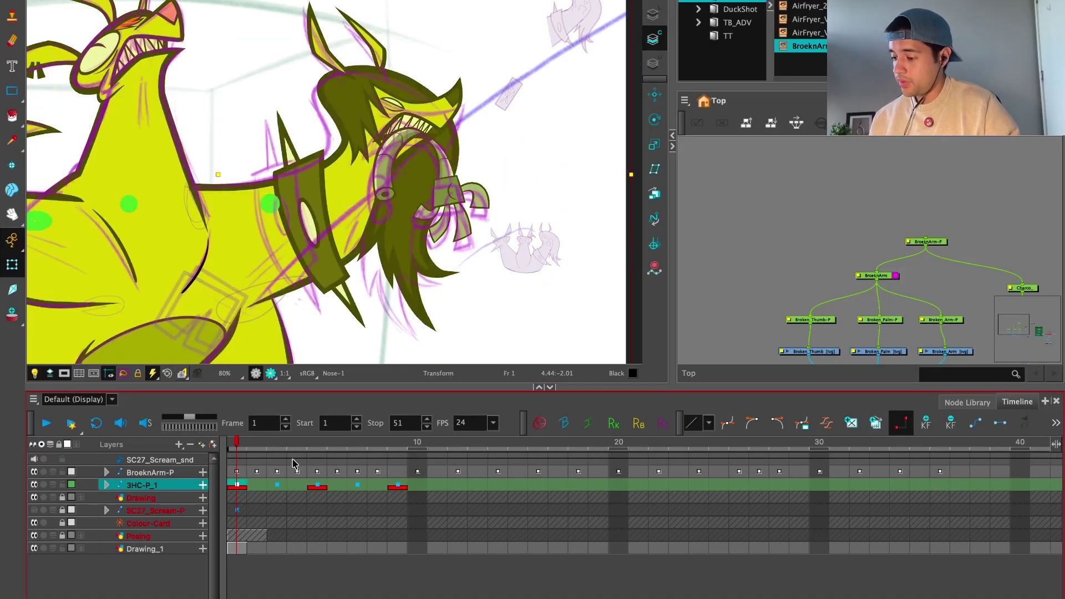
# Step: Locate the right-hand head's Eye-2 layer in the timeline and examine the eye around frames 1 and 2
pyautogui.click(606, 190)
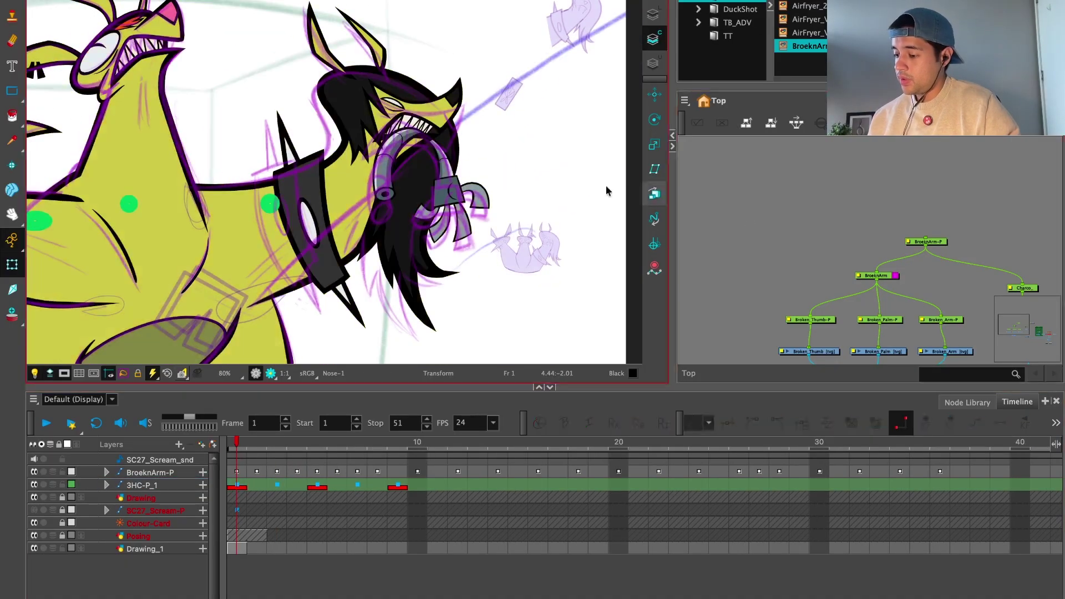
pyautogui.scroll(2, 482, 92)
pyautogui.scroll(2, 482, 92)
pyautogui.click(432, 104)
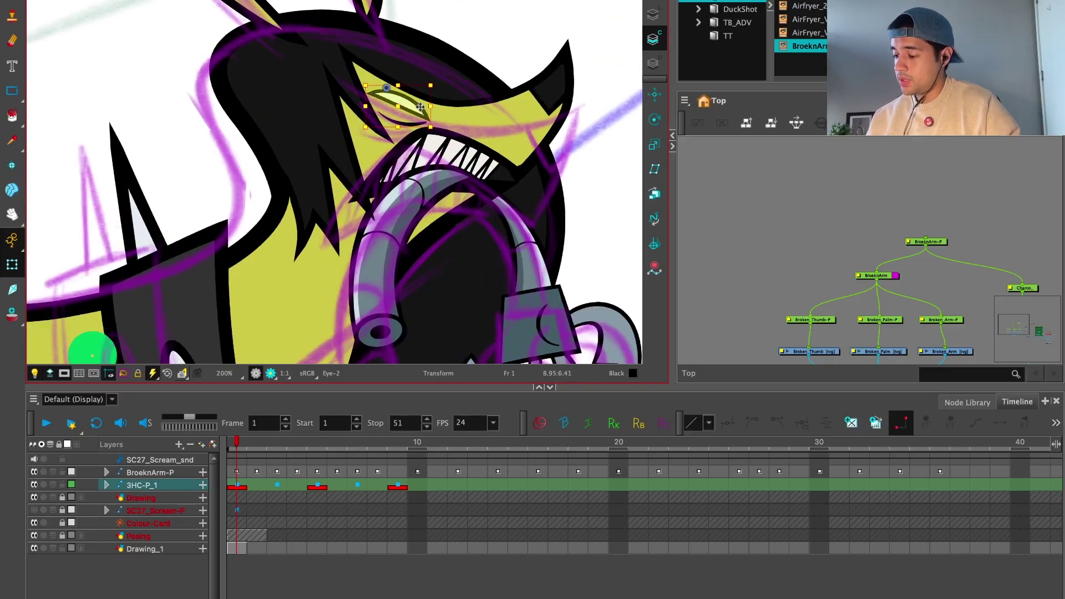
pyautogui.press('o')
pyautogui.press('2')
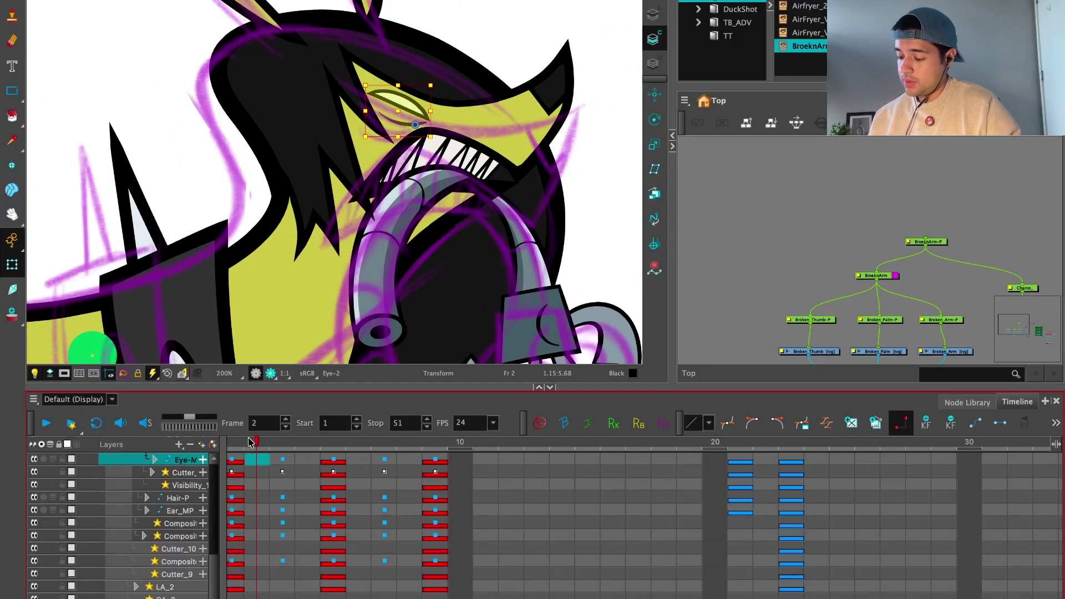
pyautogui.moveTo(253, 443)
pyautogui.mouseDown()
pyautogui.moveTo(449, 442)
pyautogui.moveTo(243, 438)
pyautogui.mouseUp()
pyautogui.press('1')
pyautogui.press('1')
pyautogui.press('1')
pyautogui.moveTo(449, 268); pyautogui.dragTo(466, 222)
pyautogui.press('1')
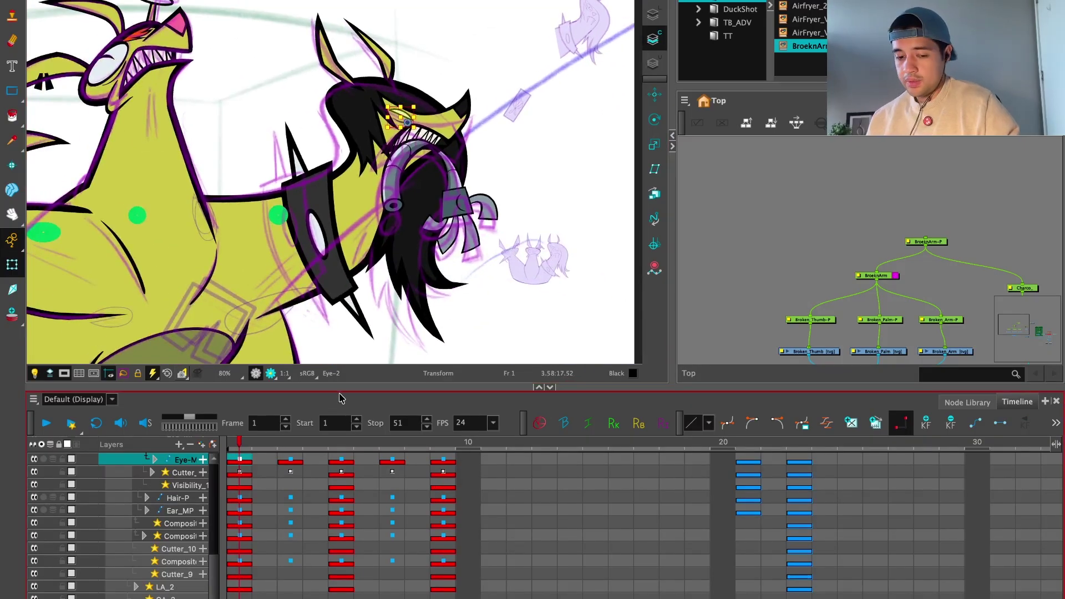
# Step: Collapse the timeline layers and compare the right-hand head's poses at frames 1, 3 and 5
pyautogui.hotkey('shift', '-')
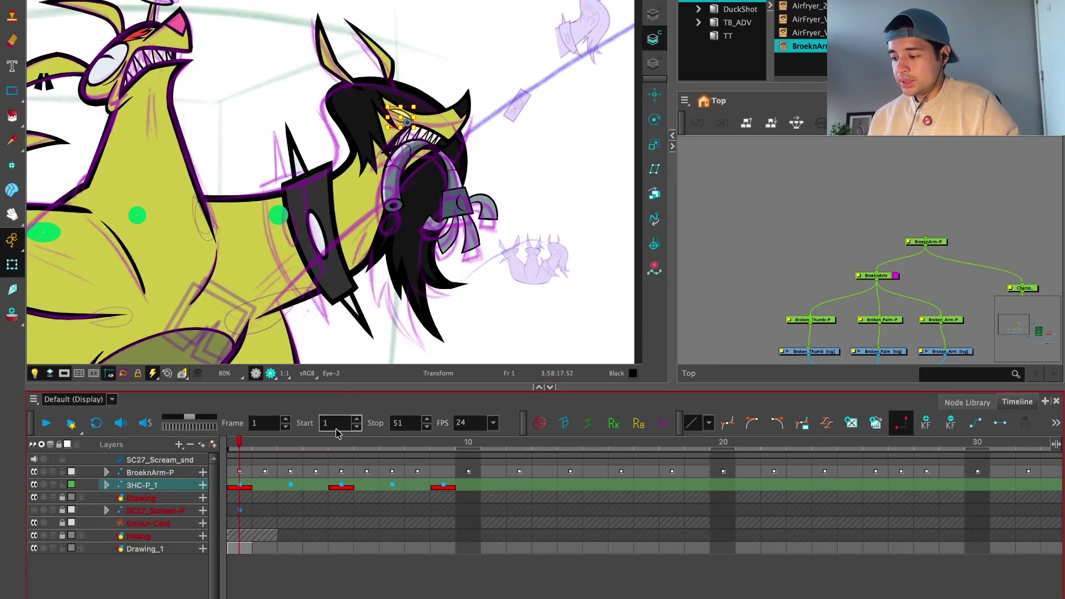
pyautogui.click(246, 486)
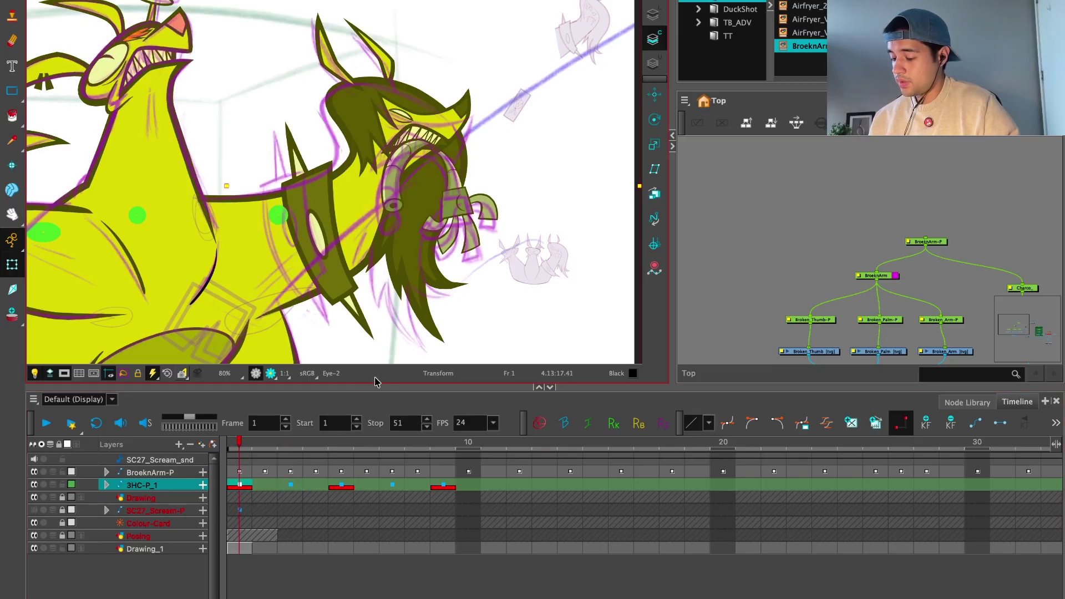
pyautogui.click(297, 486)
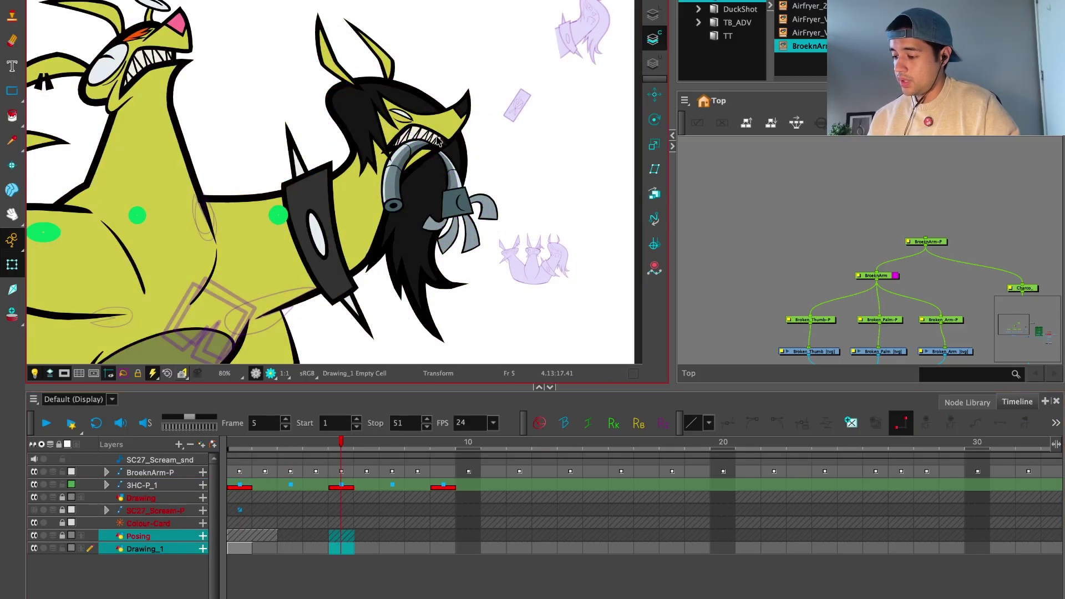
pyautogui.click(499, 145)
pyautogui.click(340, 446)
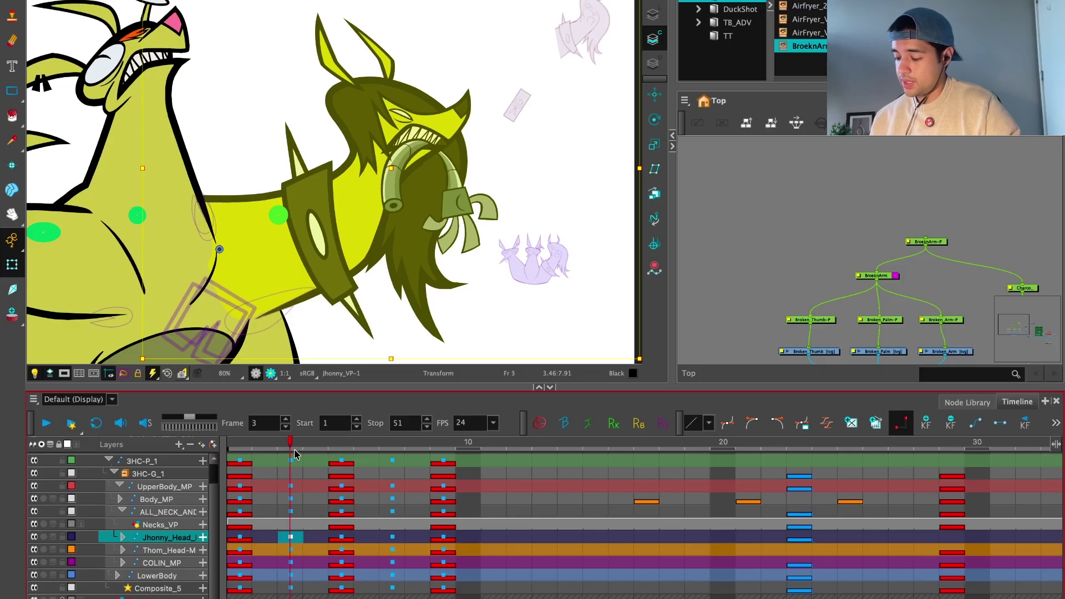
pyautogui.click(335, 447)
# Step: Move the right-hand head's eye and underline slightly back and up toward the hair at frame 5
pyautogui.click(500, 185)
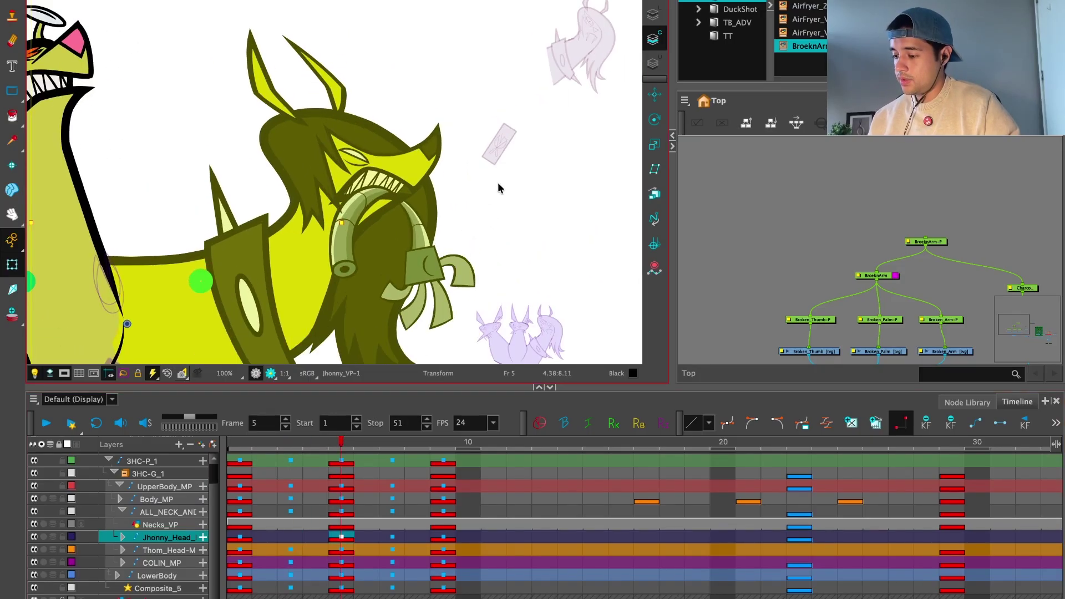
pyautogui.scroll(3, 388, 154)
pyautogui.click(398, 161)
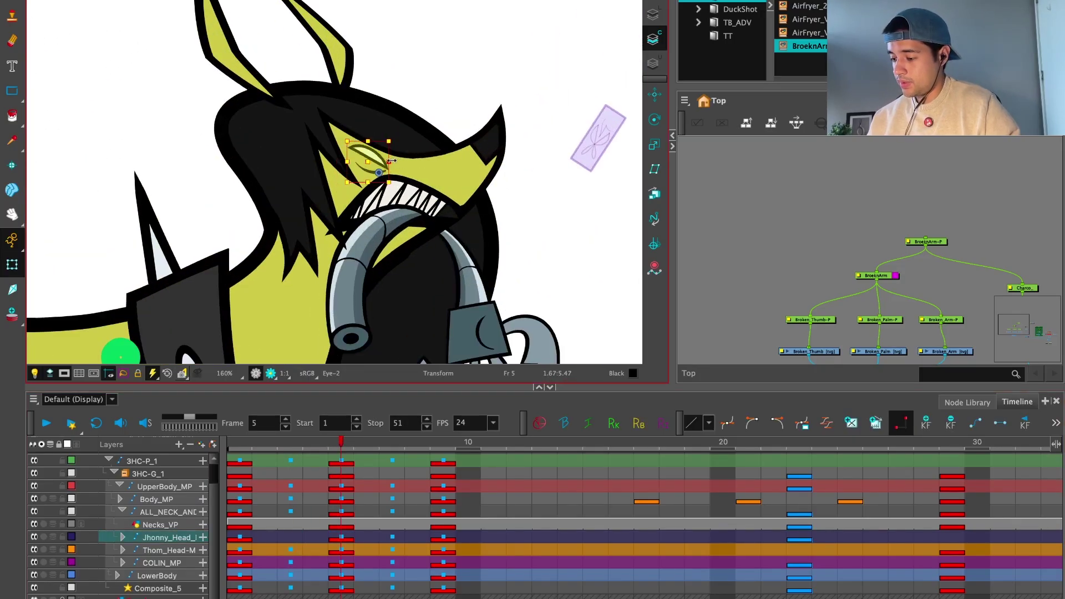
pyautogui.moveTo(379, 158); pyautogui.dragTo(366, 154)
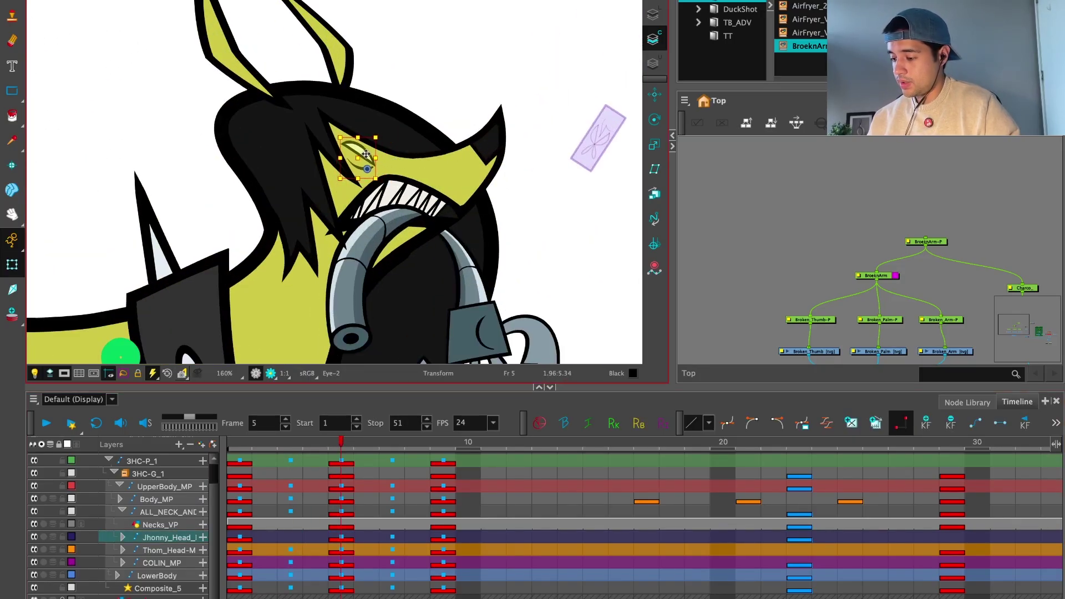
pyautogui.click(488, 97)
# Step: Adjust the right-hand head's side hair at frame 5, swinging the rear SideHair_02-1 strand slightly backward
pyautogui.click(330, 161)
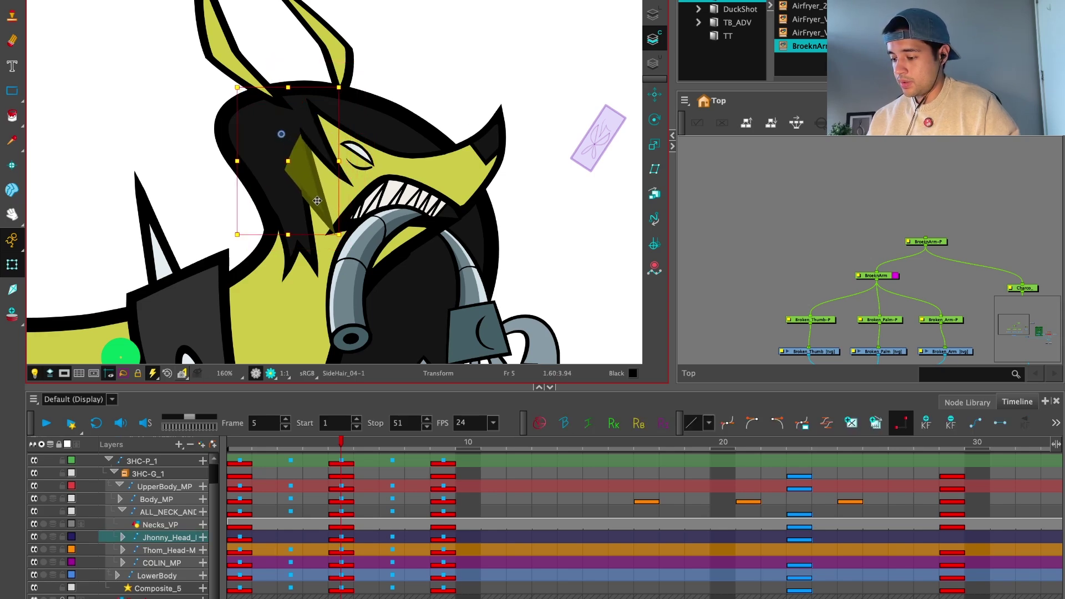
pyautogui.click(309, 228)
pyautogui.press('r')
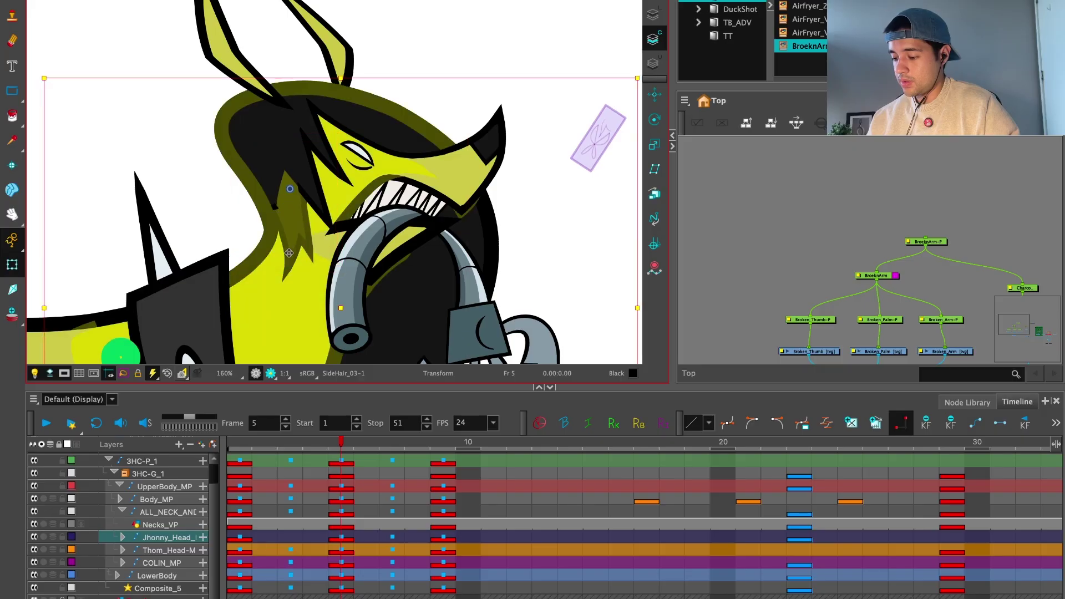
pyautogui.hotkey('ctrl', 'z')
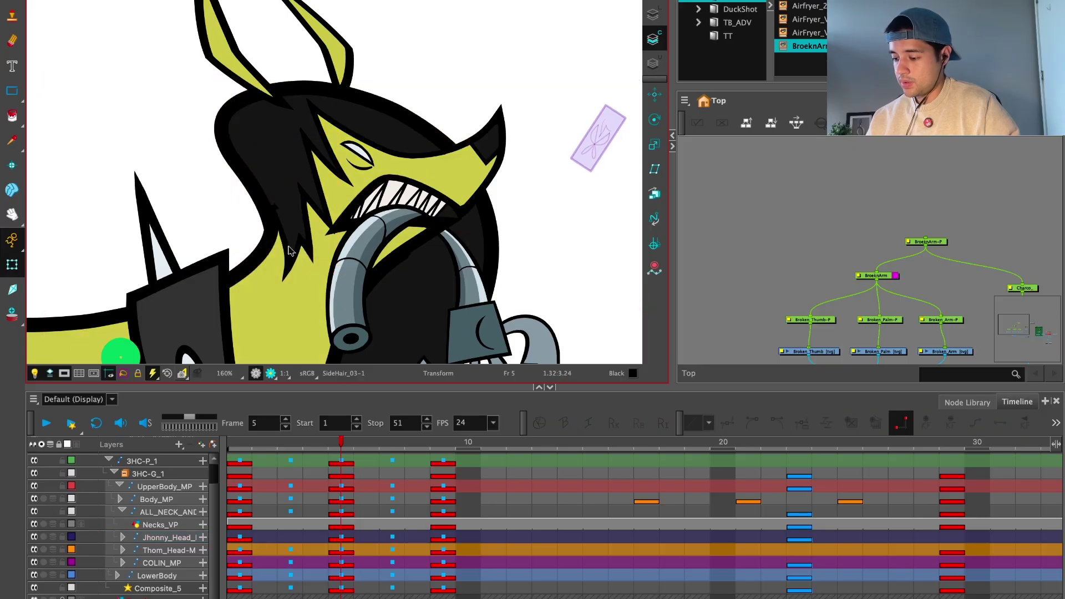
pyautogui.click(288, 247)
pyautogui.moveTo(288, 247); pyautogui.dragTo(286, 246)
# Step: Repose both ears of the right-hand head at frame 5, moving them slightly forward toward the snout
pyautogui.click(332, 40)
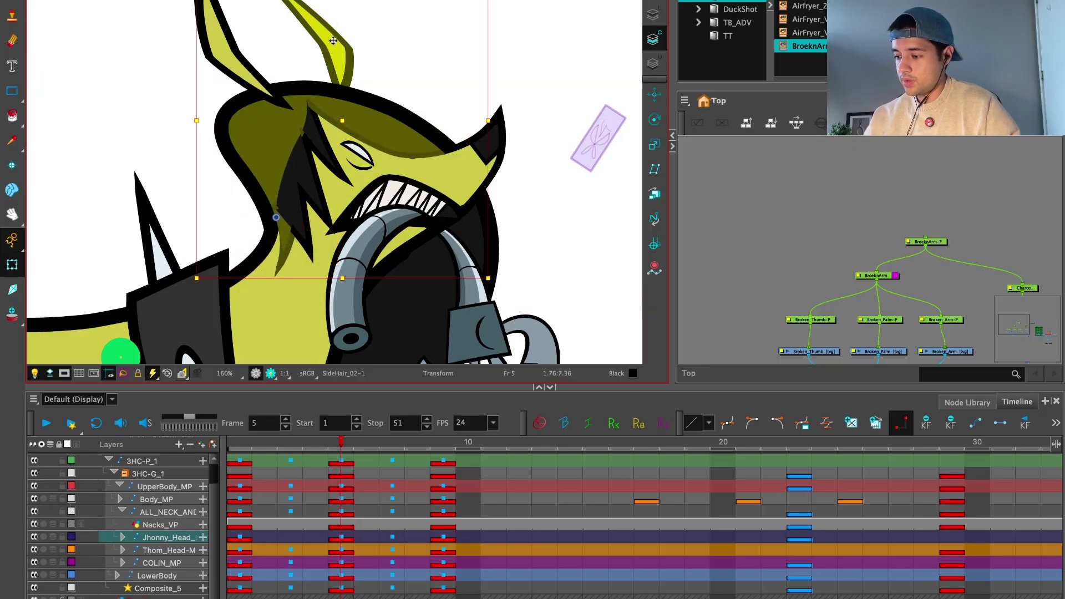
pyautogui.click(331, 2)
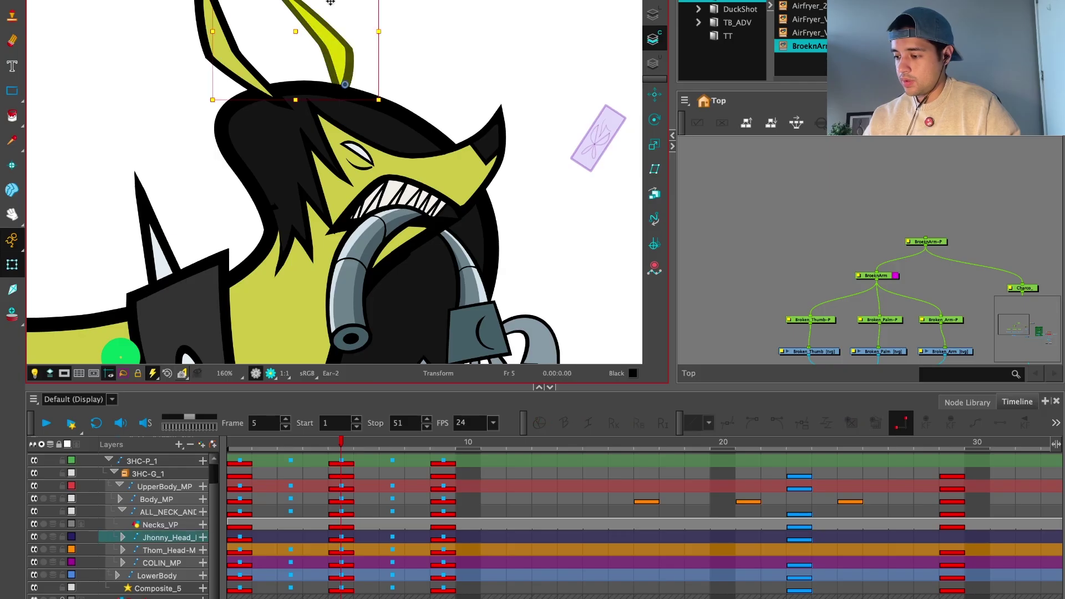
pyautogui.moveTo(333, 33); pyautogui.dragTo(277, 36)
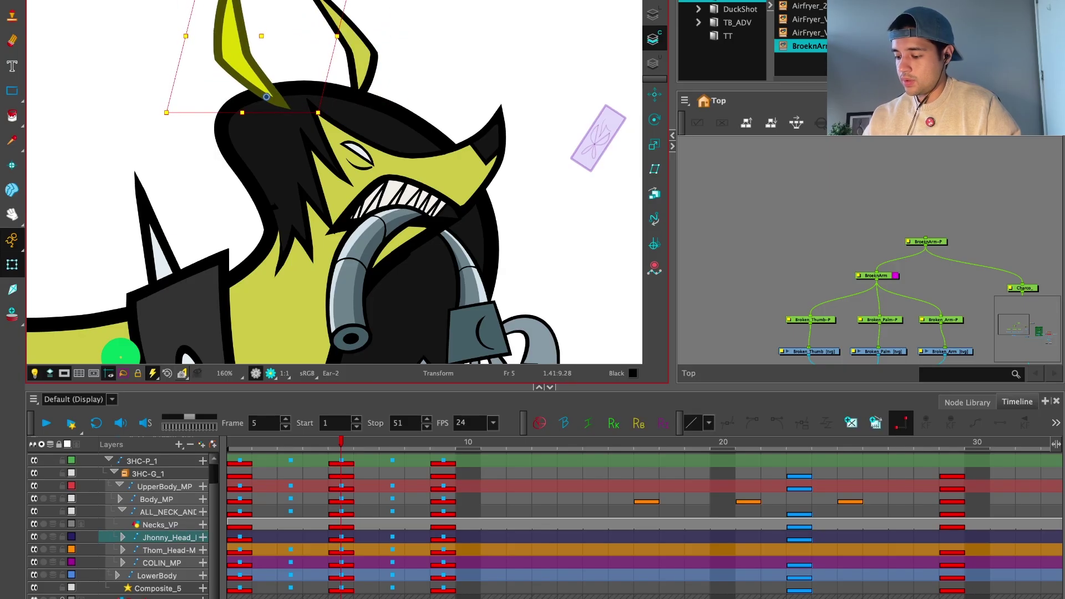
# Step: Compare the right-hand head's snout and nose position between frames 1 and 5
pyautogui.click(351, 470)
pyautogui.scroll(-3, 388, 277)
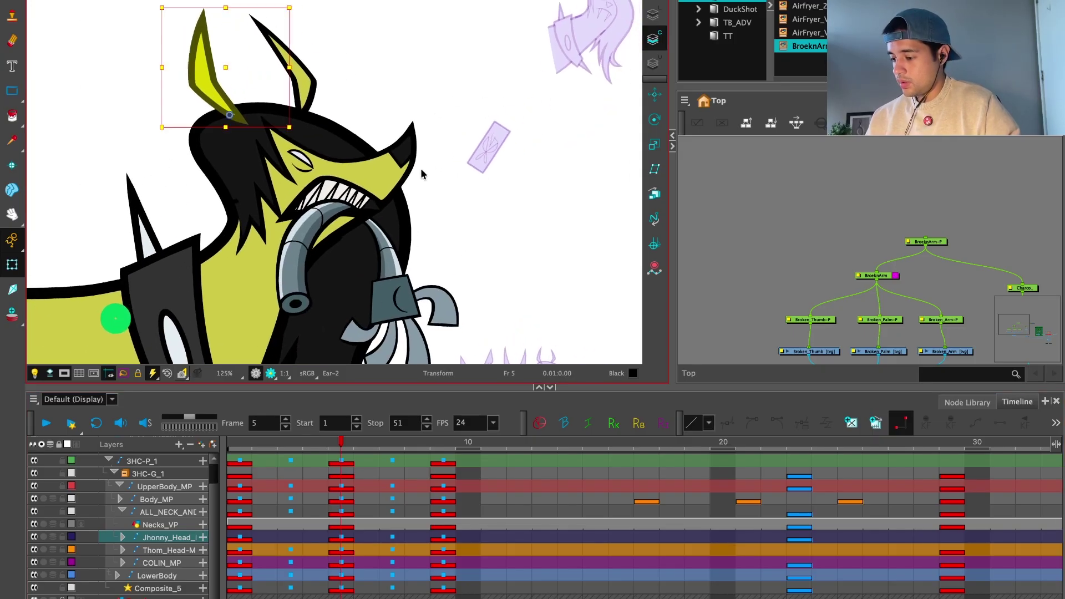
pyautogui.press('2')
pyautogui.press('b')
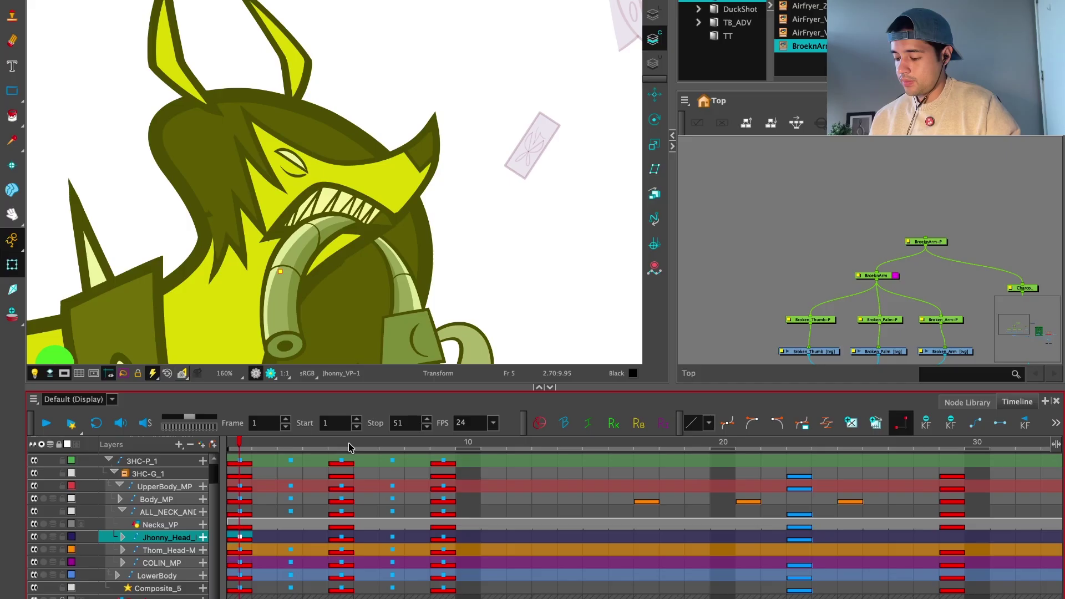
pyautogui.click(423, 162)
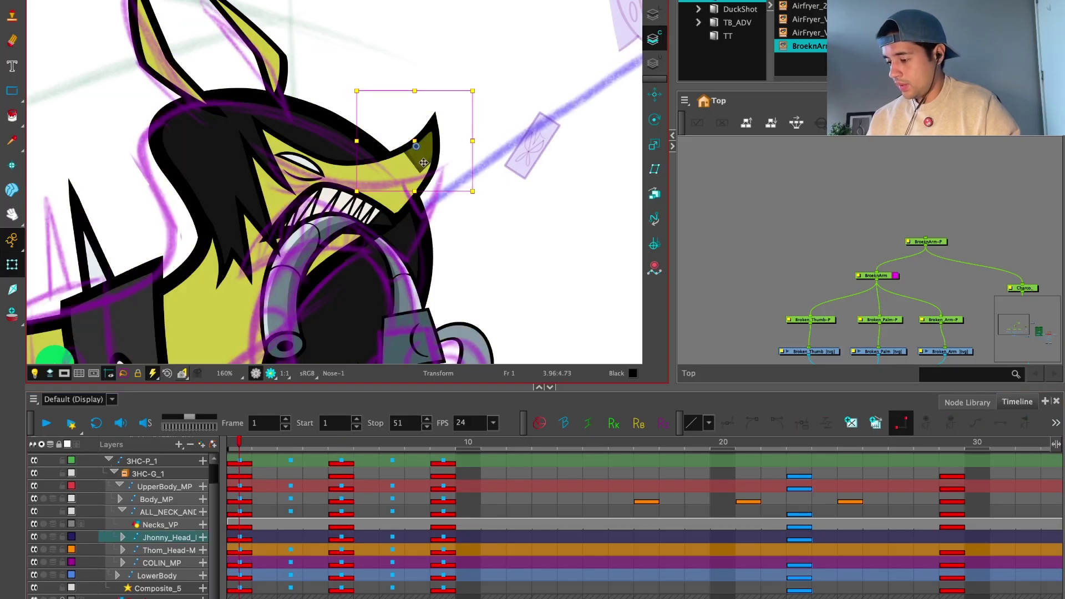
pyautogui.press('space')
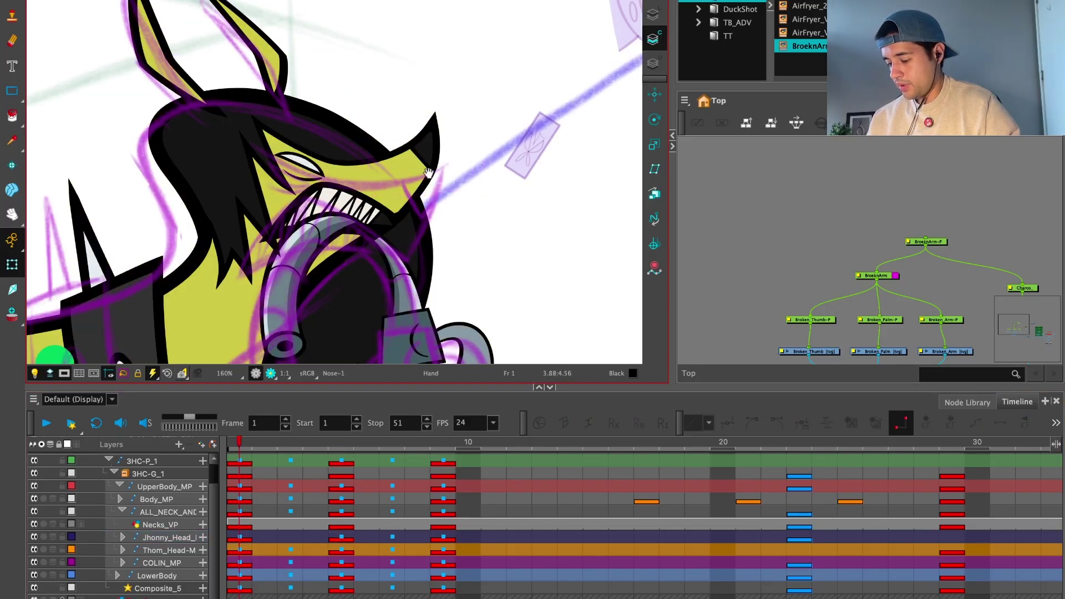
pyautogui.scroll(-1, 428, 172)
pyautogui.click(246, 538)
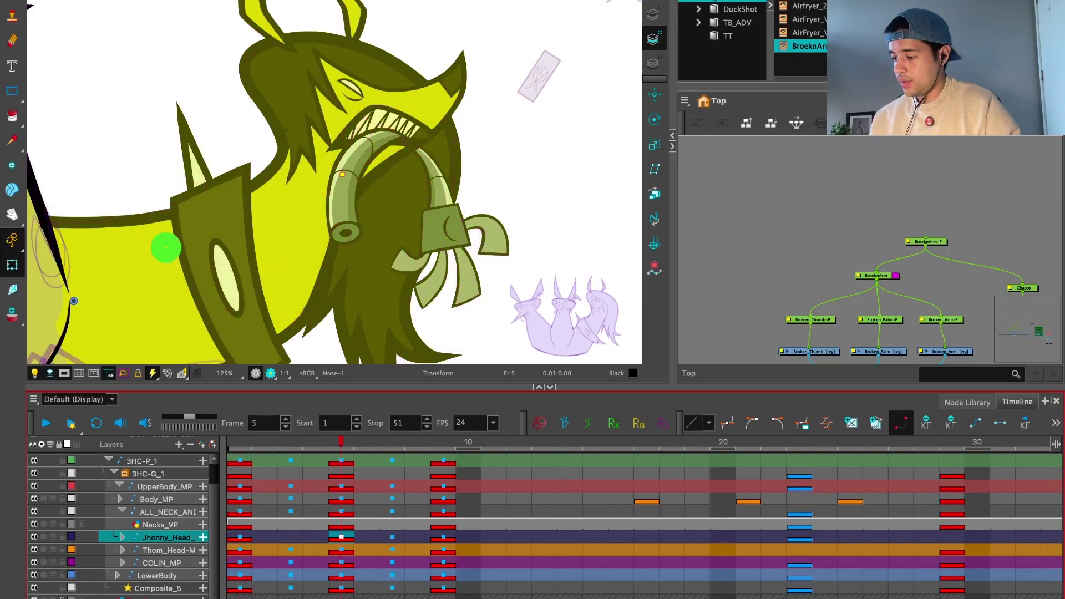
# Step: Move the right-hand head's Jaw-2 piece slightly back toward the neck at frame 5
pyautogui.click(342, 442)
pyautogui.scroll(2, 351, 156)
pyautogui.click(393, 183)
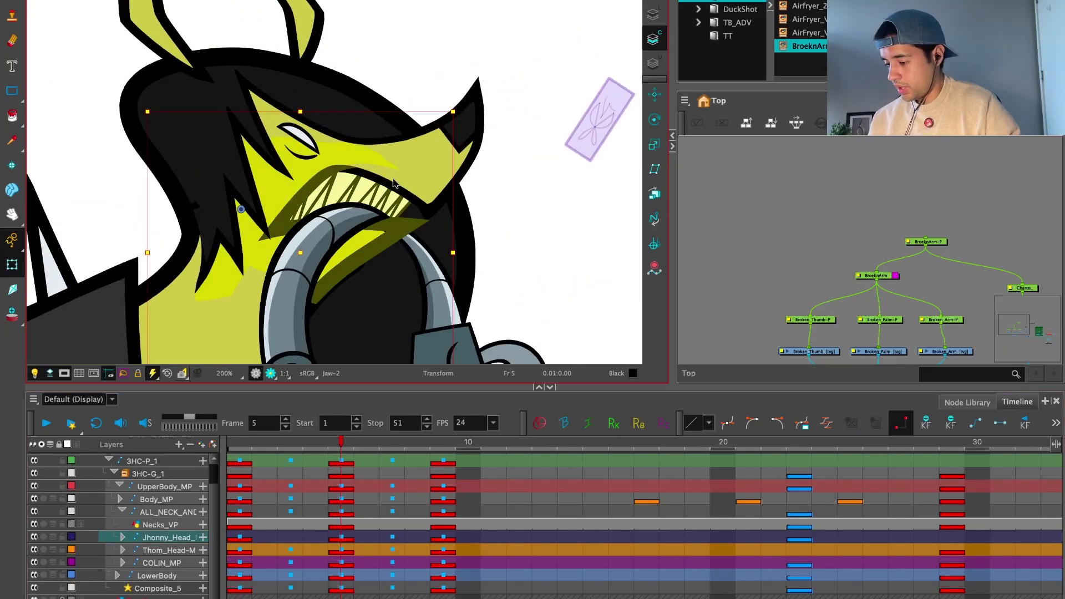
pyautogui.moveTo(388, 221); pyautogui.dragTo(365, 223)
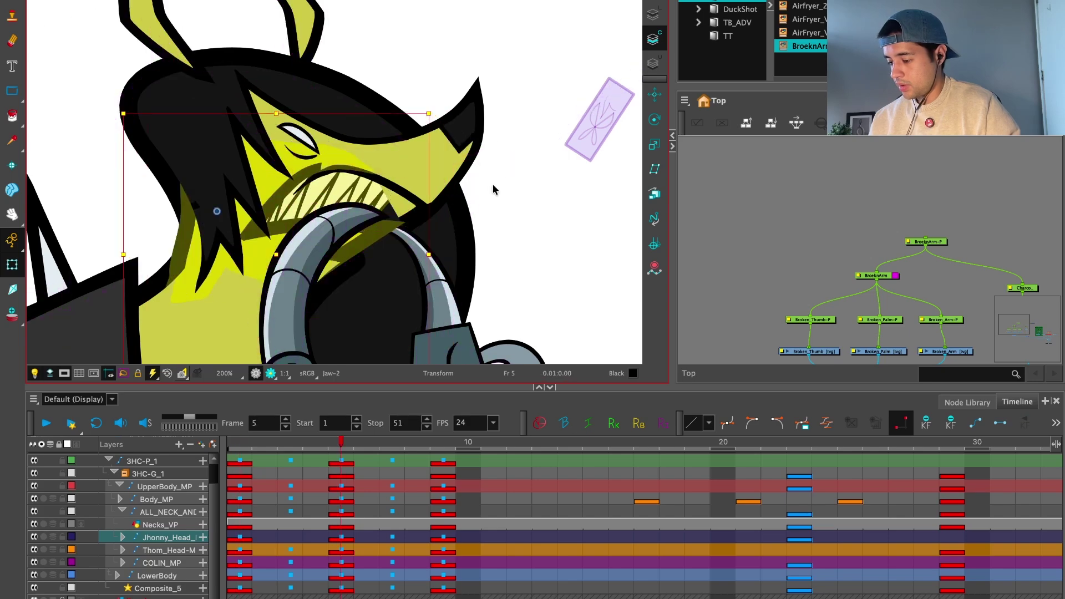
# Step: Reshape the LowerMouth_SYNCCCC-4 curve at frame 5, shifting its points above the teeth and at the mouth corner slightly back toward the eye
pyautogui.click(410, 193)
pyautogui.click(410, 192)
pyautogui.scroll(2, 370, 120)
pyautogui.click(352, 173)
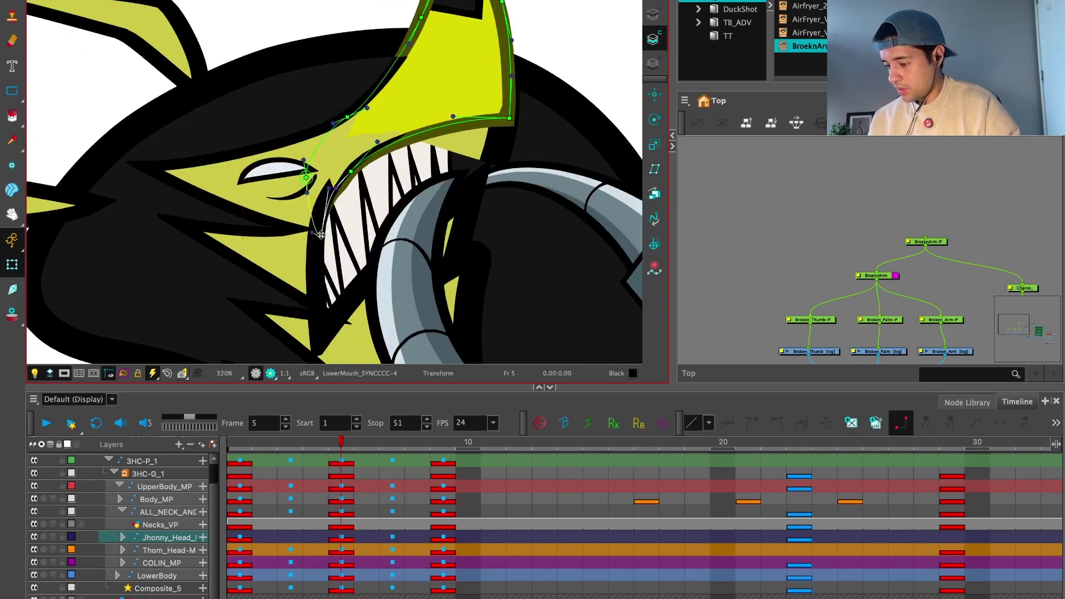
pyautogui.moveTo(352, 172); pyautogui.dragTo(338, 176)
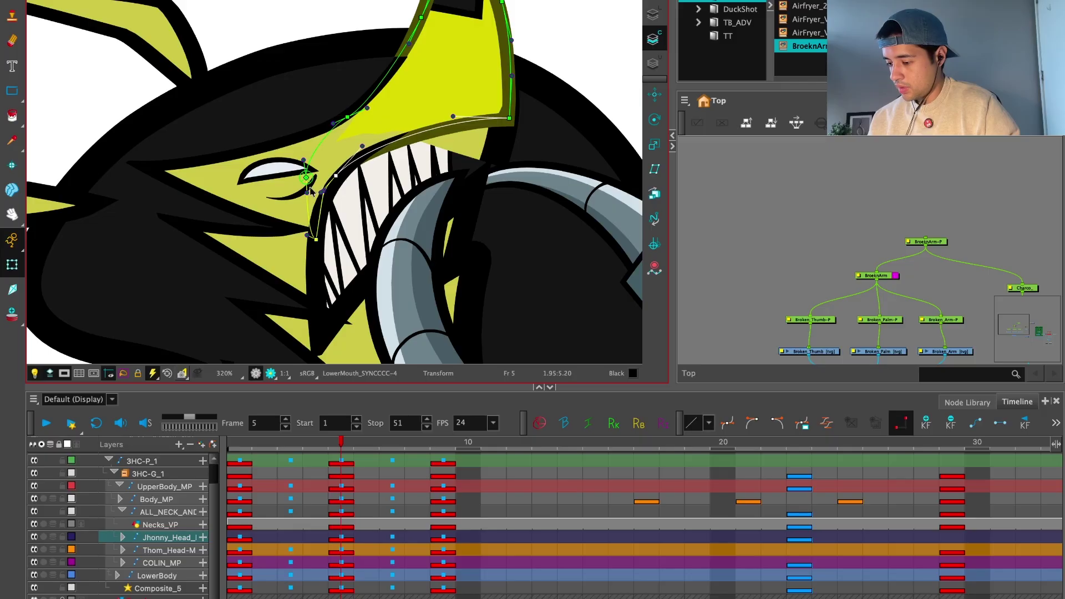
pyautogui.moveTo(501, 121); pyautogui.dragTo(447, 121)
pyautogui.press('v')
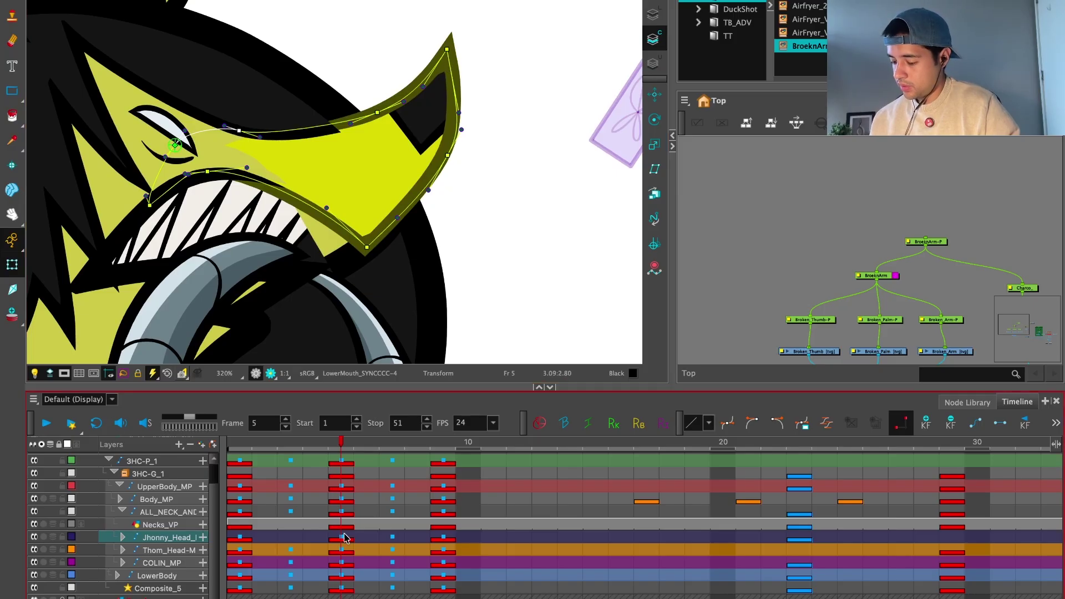
# Step: Shorten the right-hand head's snout at frame 5 by pulling its tip, upper edge, front edge and lower corner points backward
pyautogui.moveTo(446, 49); pyautogui.dragTo(429, 49)
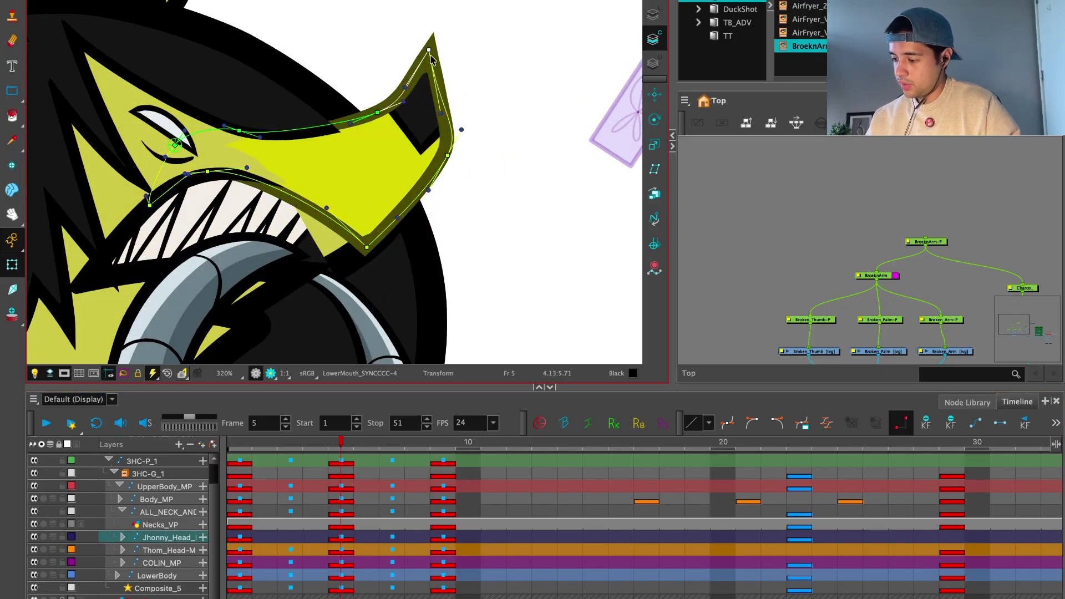
pyautogui.moveTo(374, 113); pyautogui.dragTo(358, 117)
pyautogui.moveTo(444, 156); pyautogui.dragTo(428, 166)
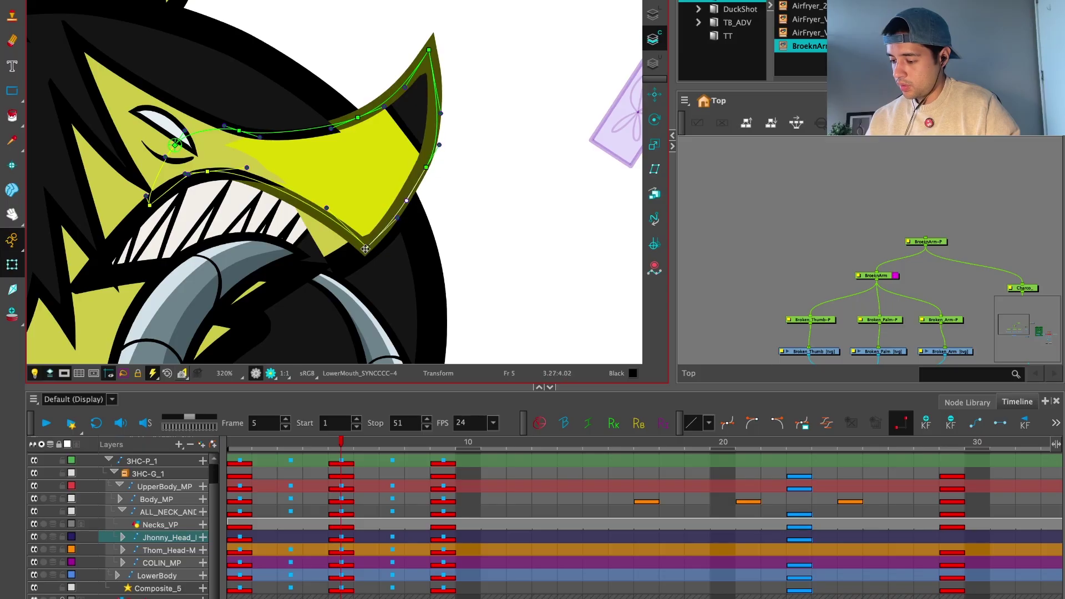
pyautogui.moveTo(365, 249); pyautogui.dragTo(323, 211)
# Step: Reshape the Head-2 outline at frame 5, tucking its front and lower curve points in behind the snout and teeth
pyautogui.click(324, 216)
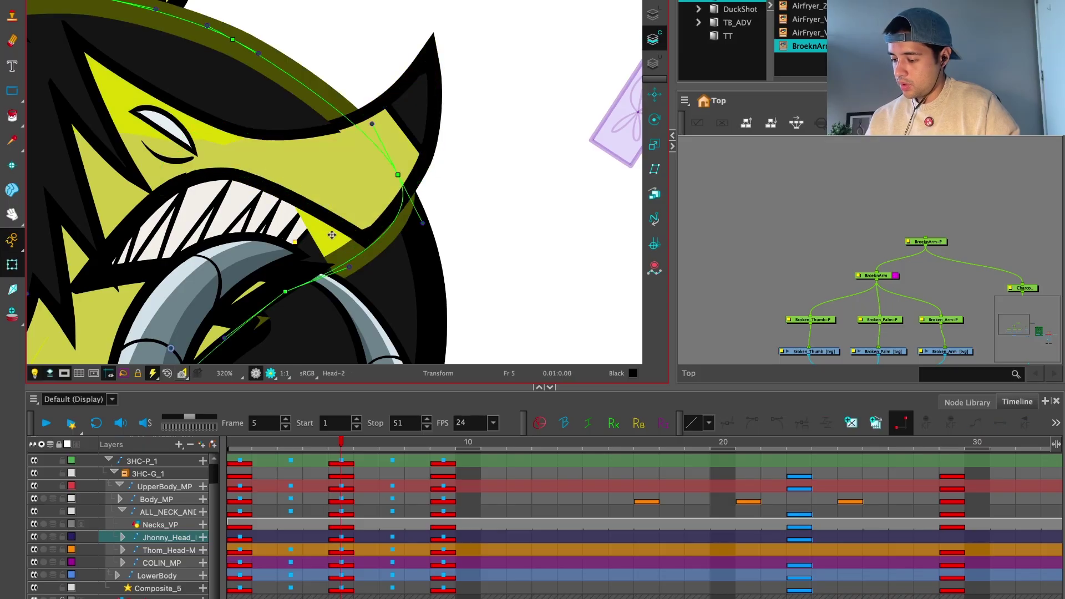
pyautogui.moveTo(344, 273); pyautogui.dragTo(396, 205)
pyautogui.moveTo(337, 222); pyautogui.dragTo(316, 207)
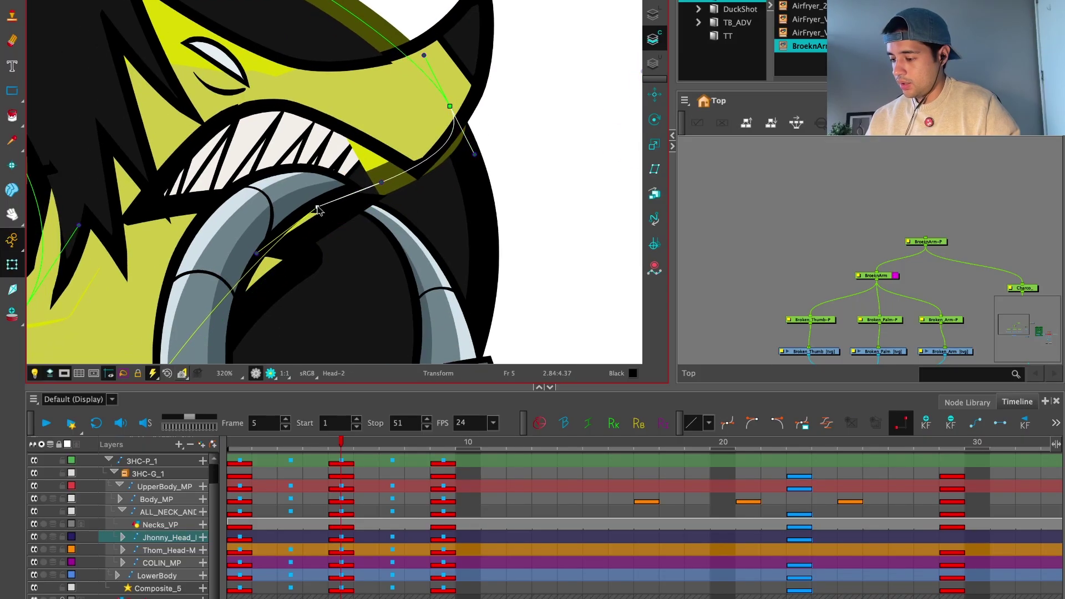
pyautogui.moveTo(449, 103); pyautogui.dragTo(422, 76)
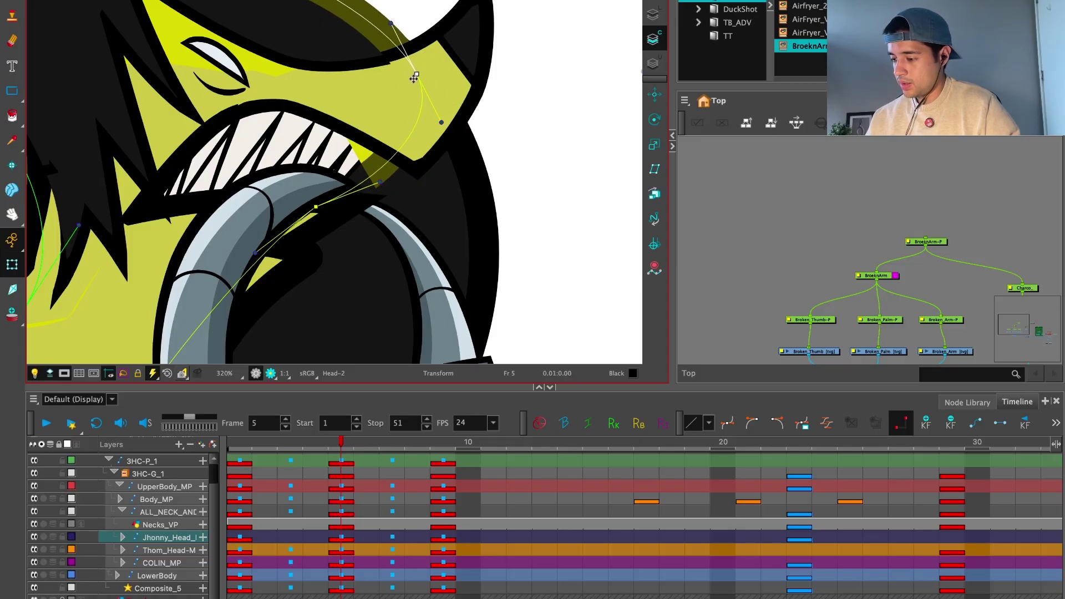
pyautogui.moveTo(346, 205); pyautogui.dragTo(364, 130)
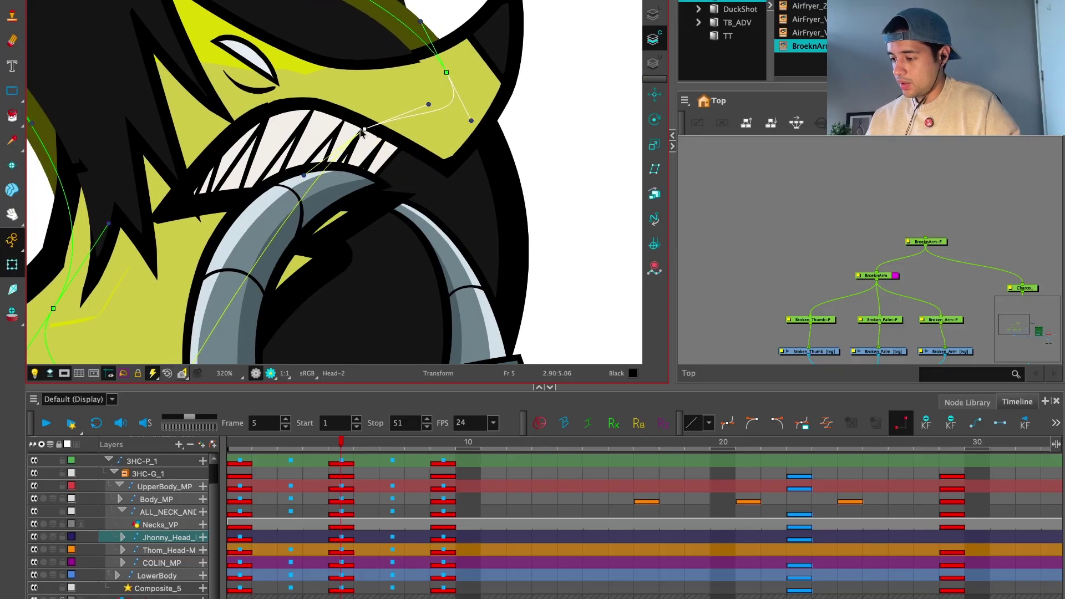
pyautogui.moveTo(409, 15); pyautogui.dragTo(458, 102)
pyautogui.scroll(-1, 458, 102)
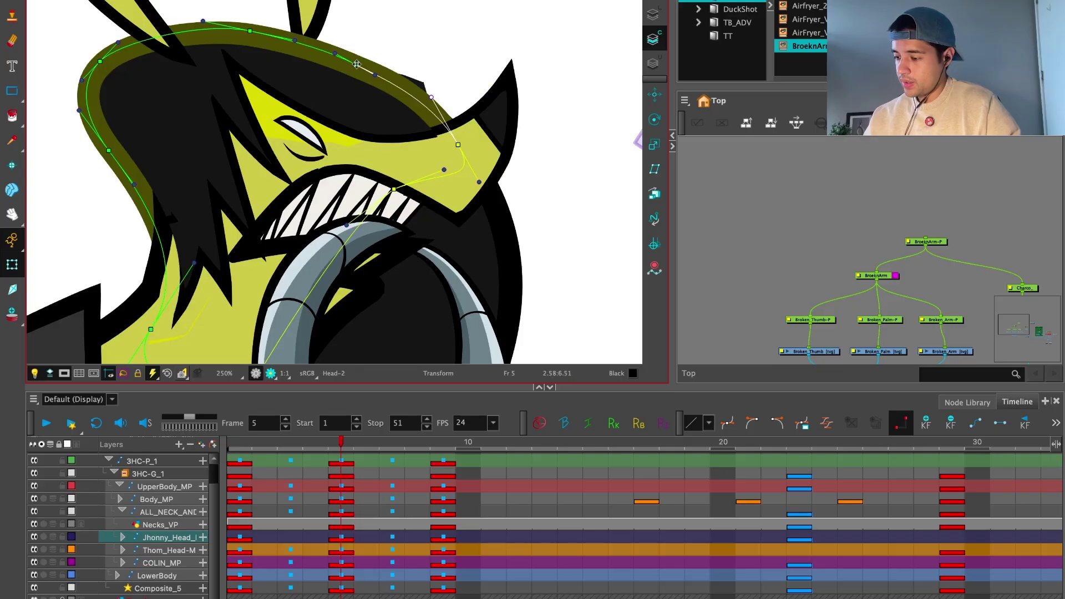
pyautogui.click(459, 145)
pyautogui.moveTo(393, 189)
pyautogui.mouseDown()
pyautogui.moveTo(388, 203)
pyautogui.moveTo(398, 200)
pyautogui.mouseUp()
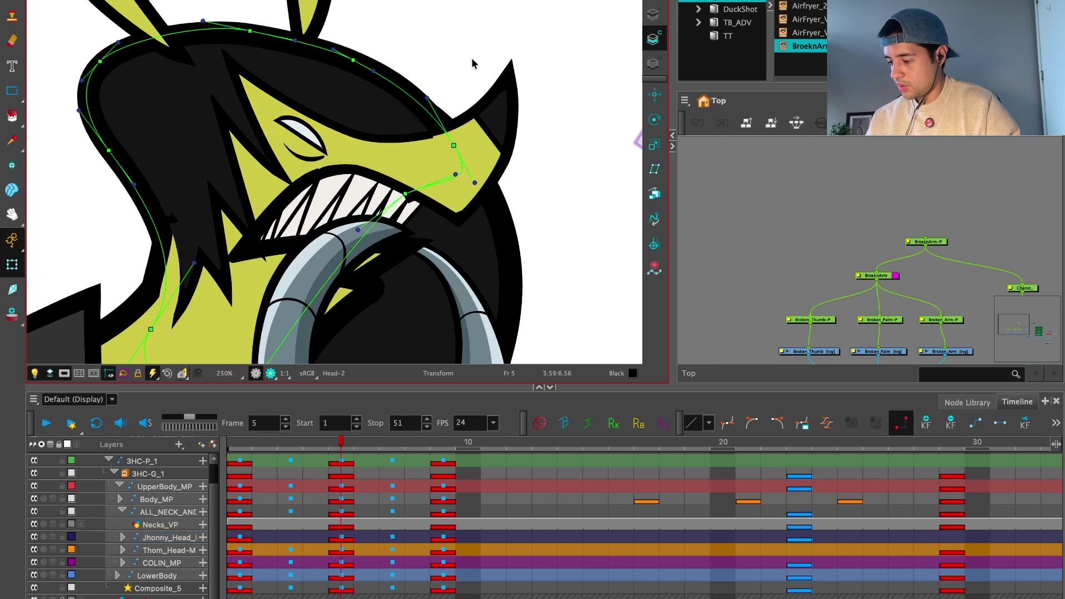
# Step: Compare the right-hand head, jaw and bitten metal arm between frames 1 and 5
pyautogui.scroll(-3, 511, 214)
pyautogui.click(344, 473)
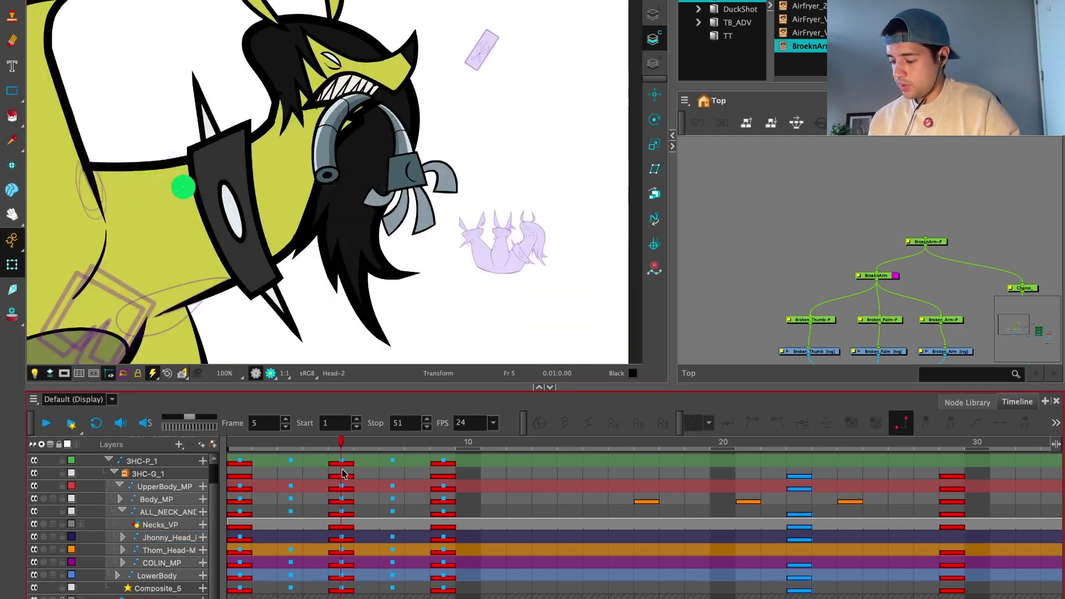
pyautogui.click(342, 537)
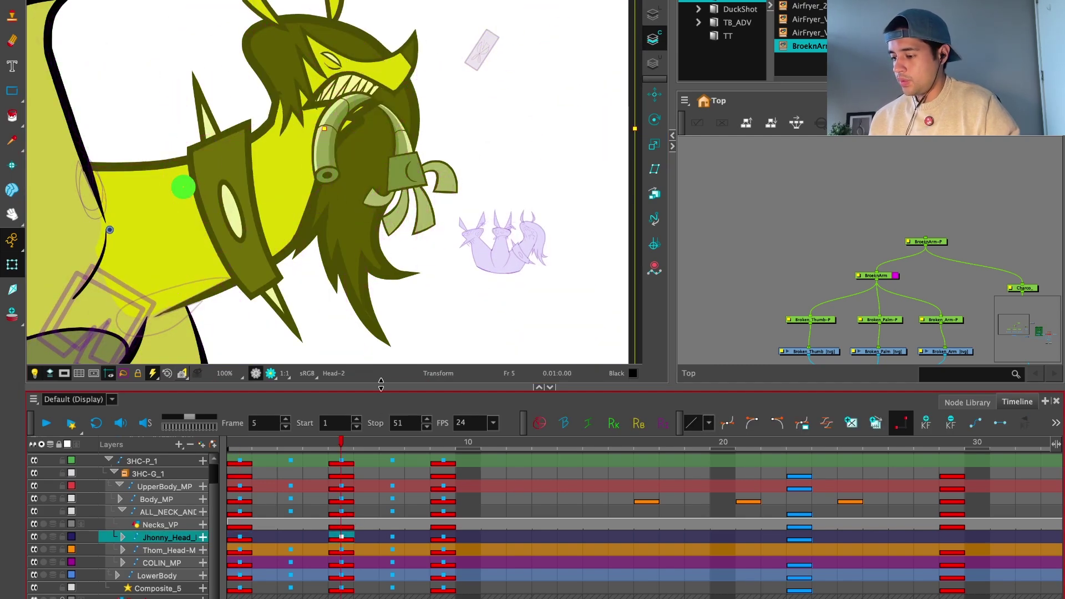
pyautogui.scroll(1, 484, 130)
pyautogui.click(396, 237)
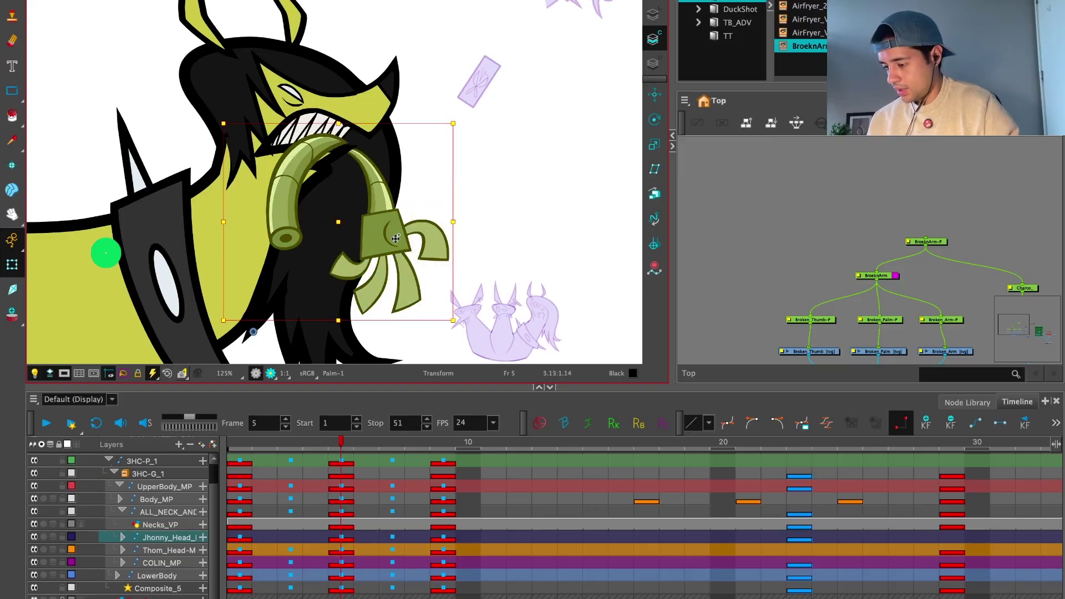
pyautogui.press(',')
pyautogui.press(',')
pyautogui.press(',')
pyautogui.press(',')
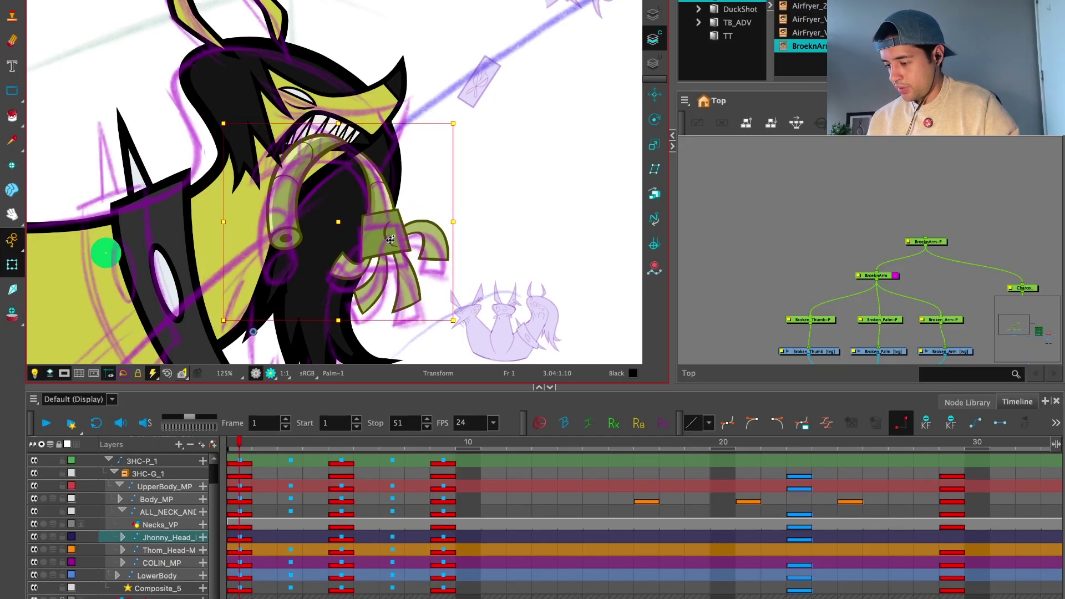
pyautogui.press('.')
pyautogui.press(',')
pyautogui.press('.')
pyautogui.press(',')
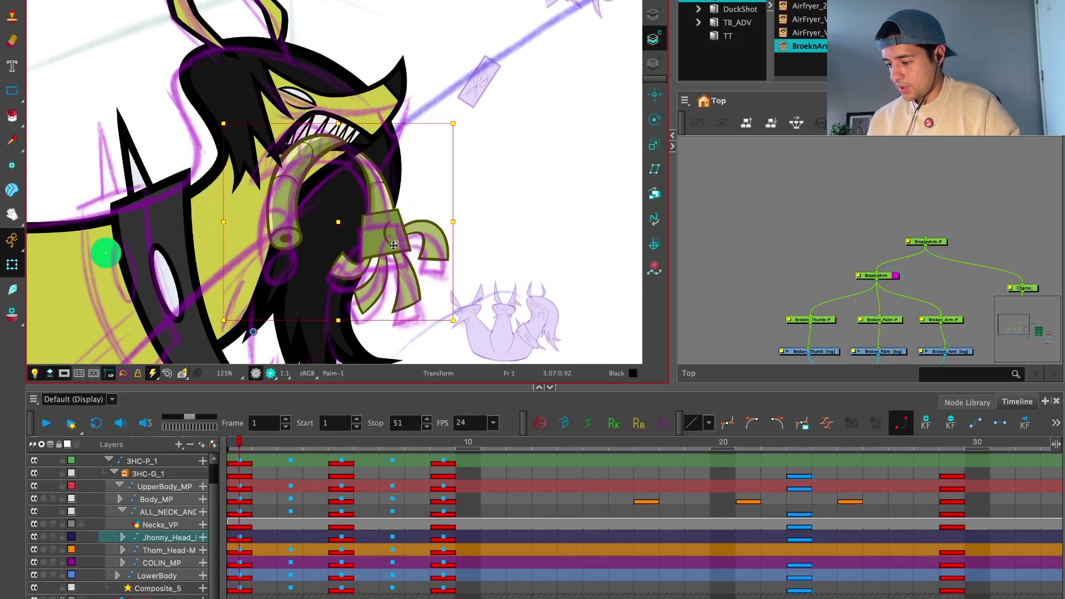
pyautogui.press('.')
pyautogui.press('.')
pyautogui.press('.')
pyautogui.press('.')
pyautogui.scroll(3, 471, 183)
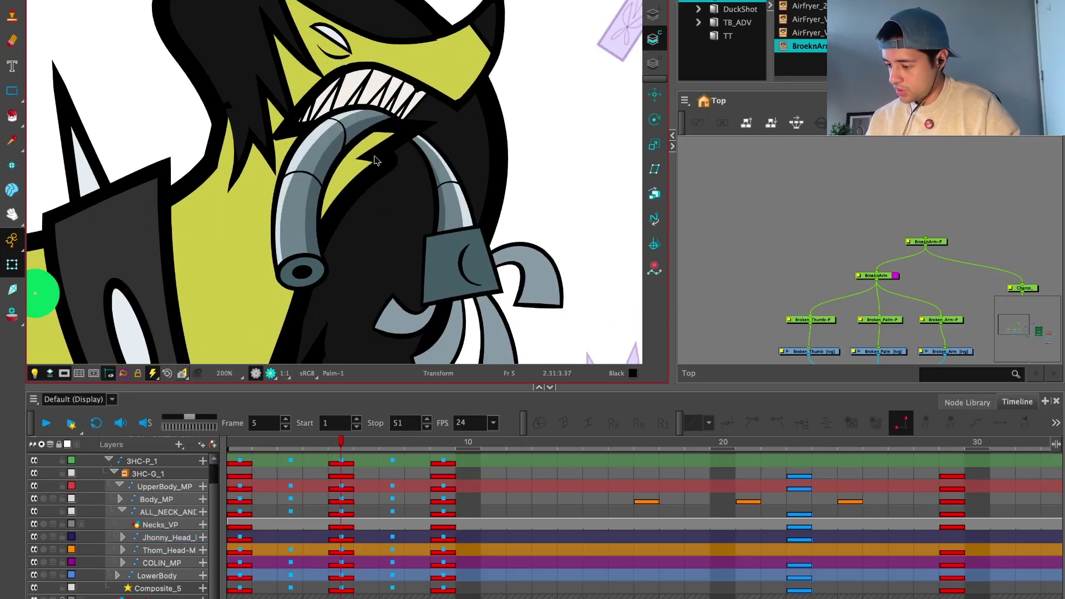
# Step: Adjust the LowerMouth-2 and UpperNeck-1 curves beneath the right-hand head's teeth at frame 5
pyautogui.click(349, 189)
pyautogui.moveTo(323, 198); pyautogui.dragTo(328, 209)
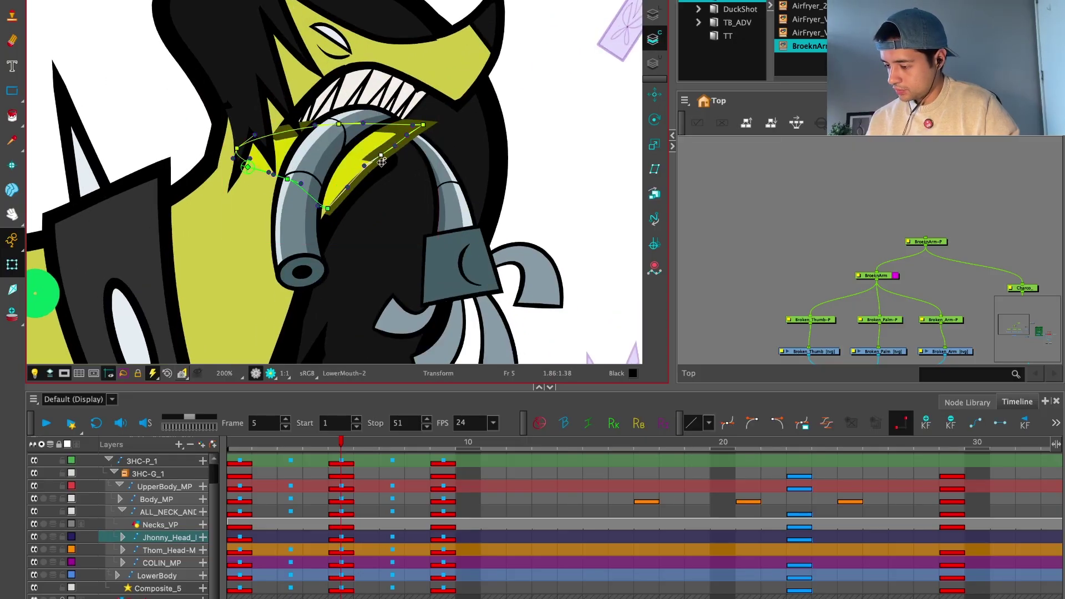
pyautogui.click(383, 177)
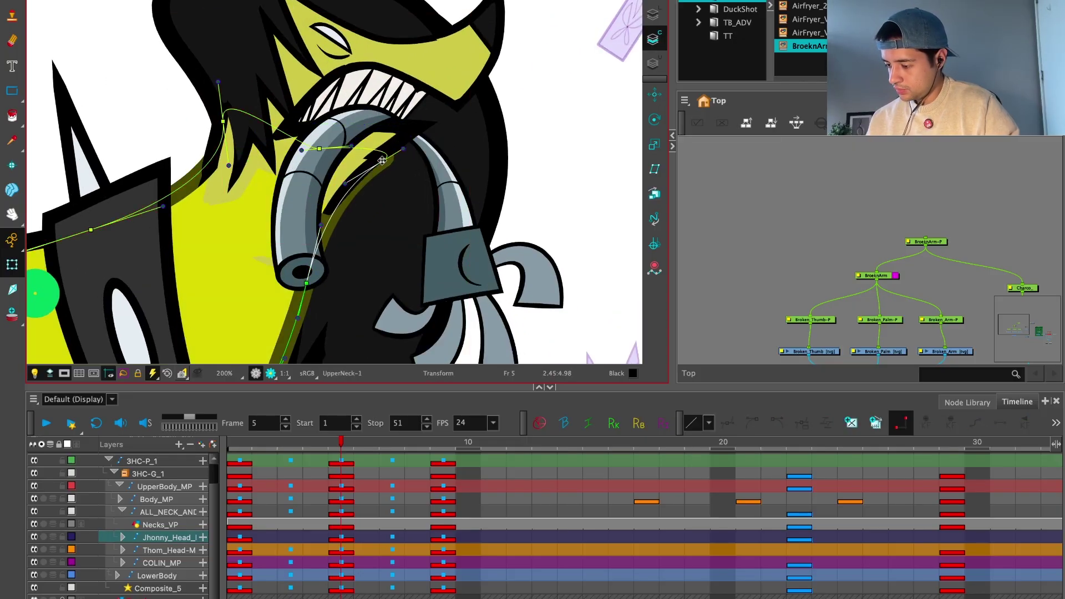
# Step: Refine the curve of the snout's upper edge just behind the nose at frame 5
pyautogui.scroll(3, 482, 162)
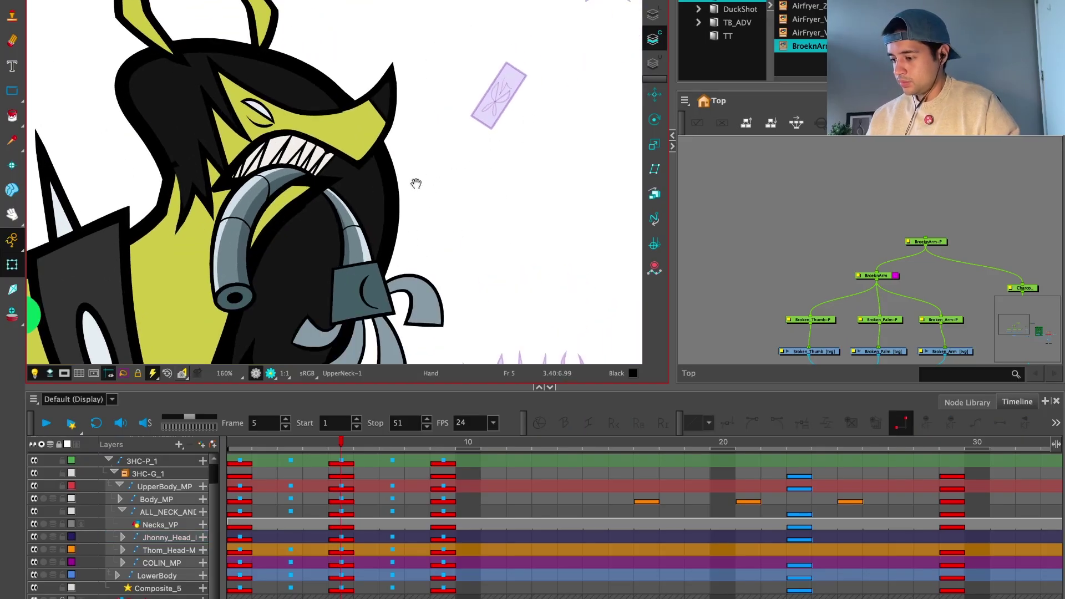
pyautogui.click(351, 169)
pyautogui.click(336, 188)
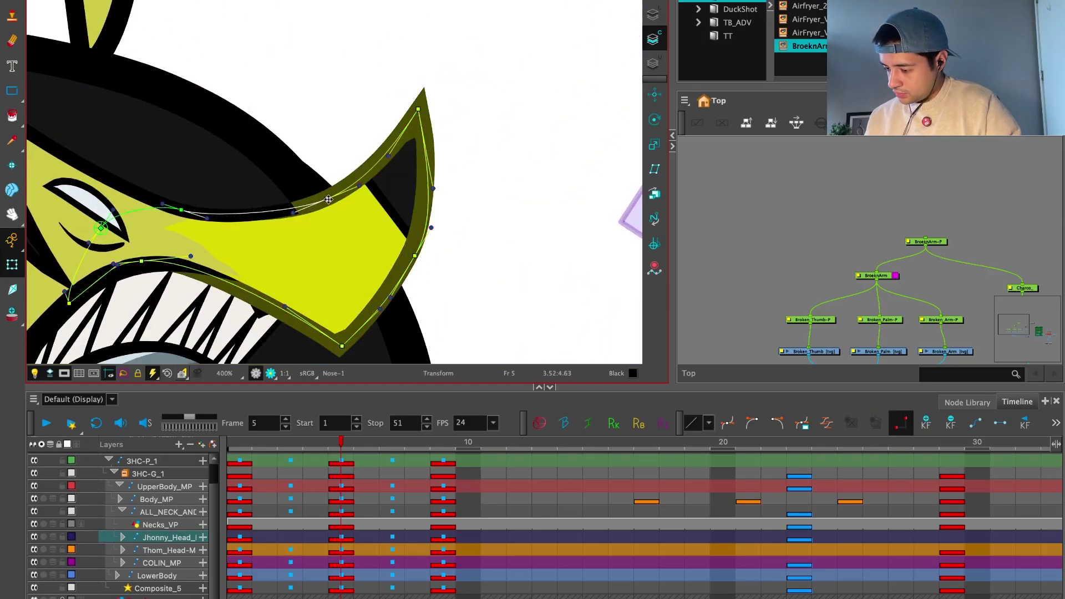
# Step: Review the right-hand head's motion by comparing its keyed poses from frame 1 to 7 and playing back the scene
pyautogui.scroll(-4, 418, 209)
pyautogui.click(239, 537)
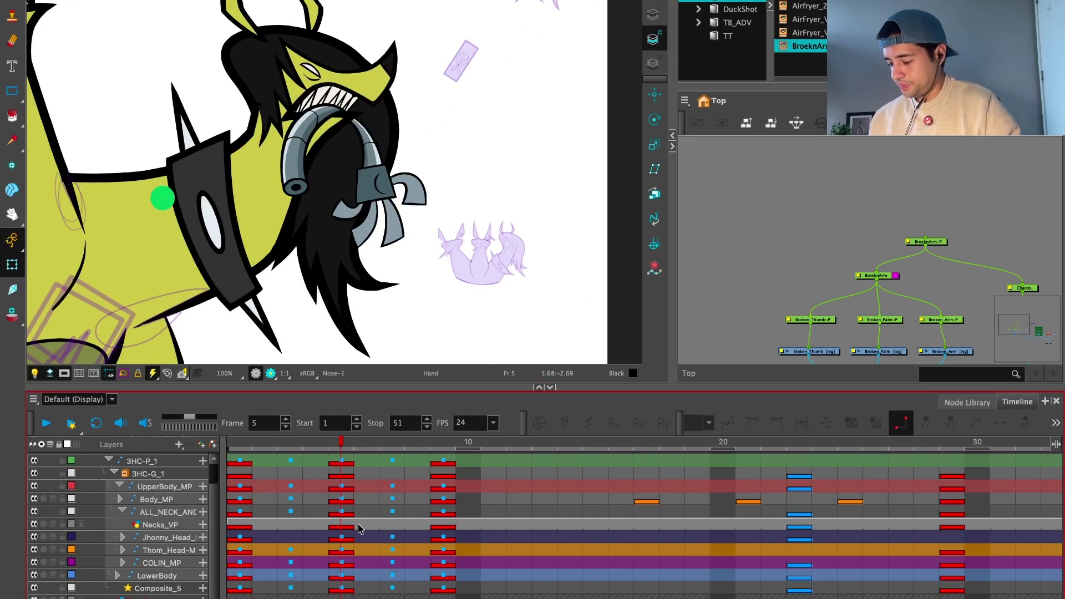
pyautogui.press("'")
pyautogui.press(';')
pyautogui.press("'")
pyautogui.press(';')
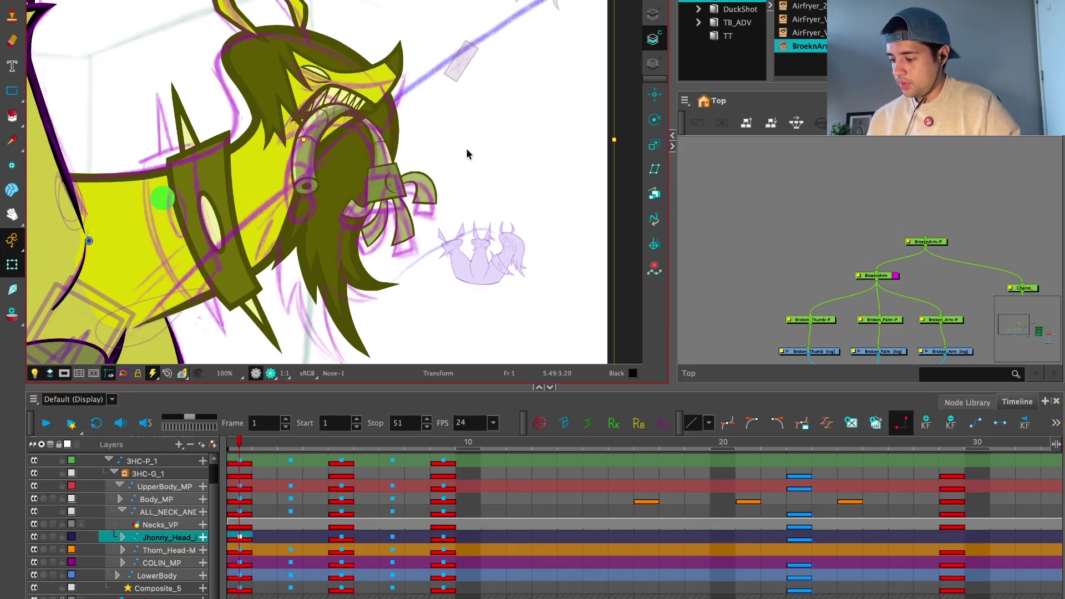
pyautogui.press("'")
pyautogui.click(473, 168)
pyautogui.moveTo(472, 168); pyautogui.dragTo(445, 190)
pyautogui.press('2')
pyautogui.press('2')
pyautogui.hotkey('shift', 'Return')
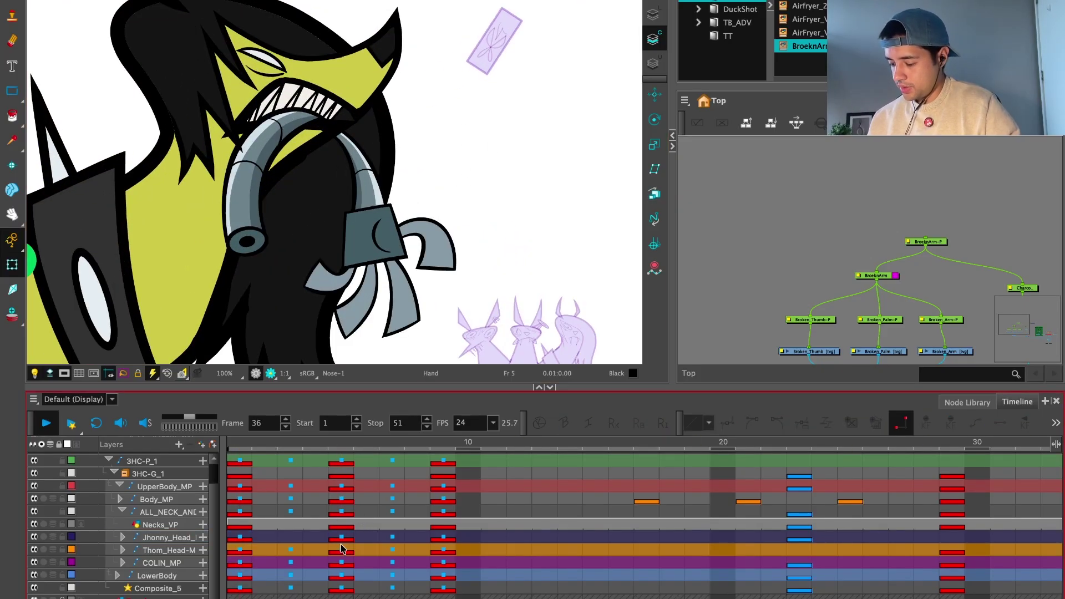
pyautogui.click(340, 542)
pyautogui.press("'")
pyautogui.press('2')
pyautogui.press('2')
pyautogui.press('2')
pyautogui.press('2')
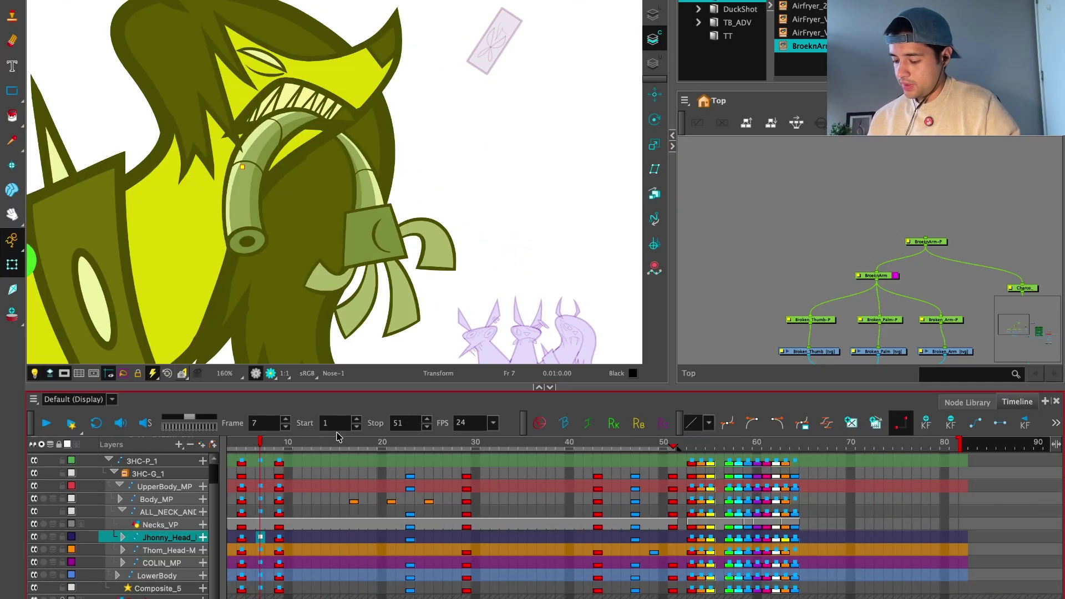
pyautogui.press(';')
pyautogui.press(';')
# Step: Move the ForeArm-1 part of the bitten metal arm, including its hand, back toward the neck and slightly up at frame 5
pyautogui.click(468, 166)
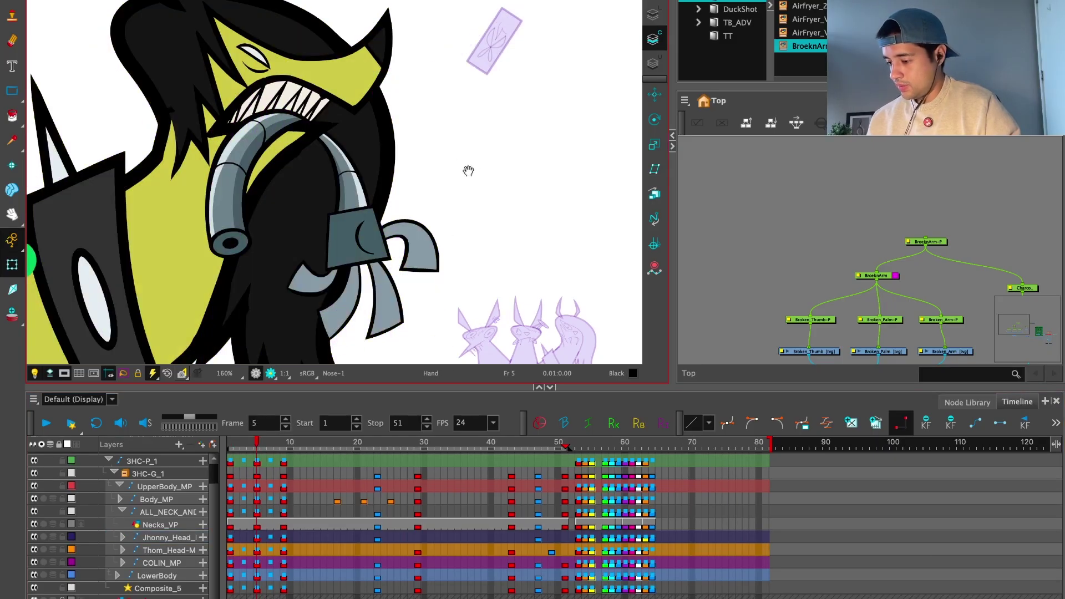
pyautogui.press('2')
pyautogui.press('2')
pyautogui.click(354, 168)
pyautogui.press('1')
pyautogui.press('1')
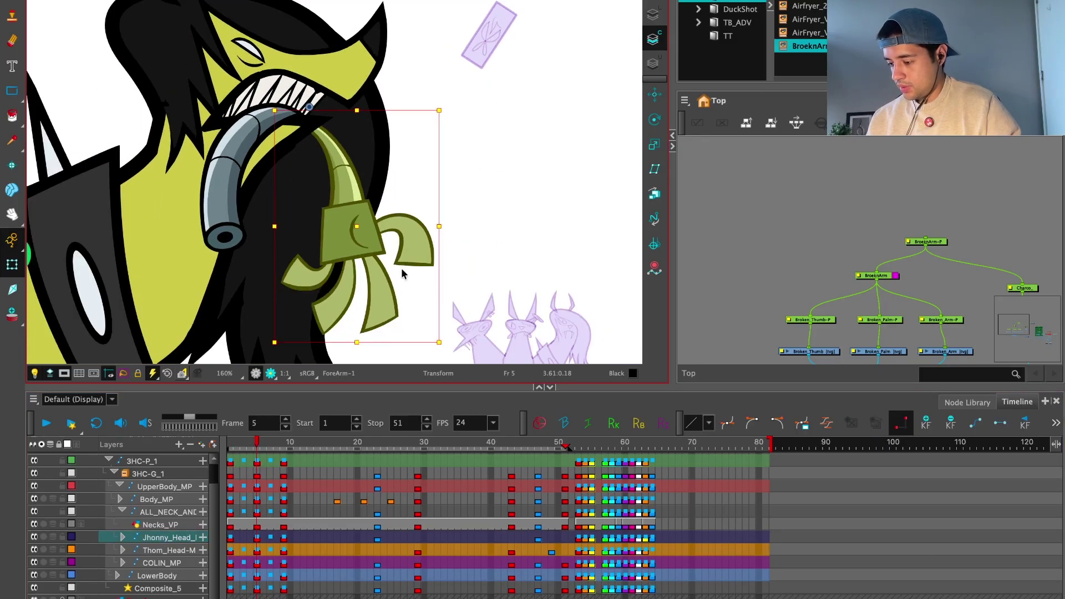
pyautogui.moveTo(387, 342)
pyautogui.mouseDown()
pyautogui.moveTo(344, 301)
pyautogui.moveTo(375, 275)
pyautogui.mouseUp()
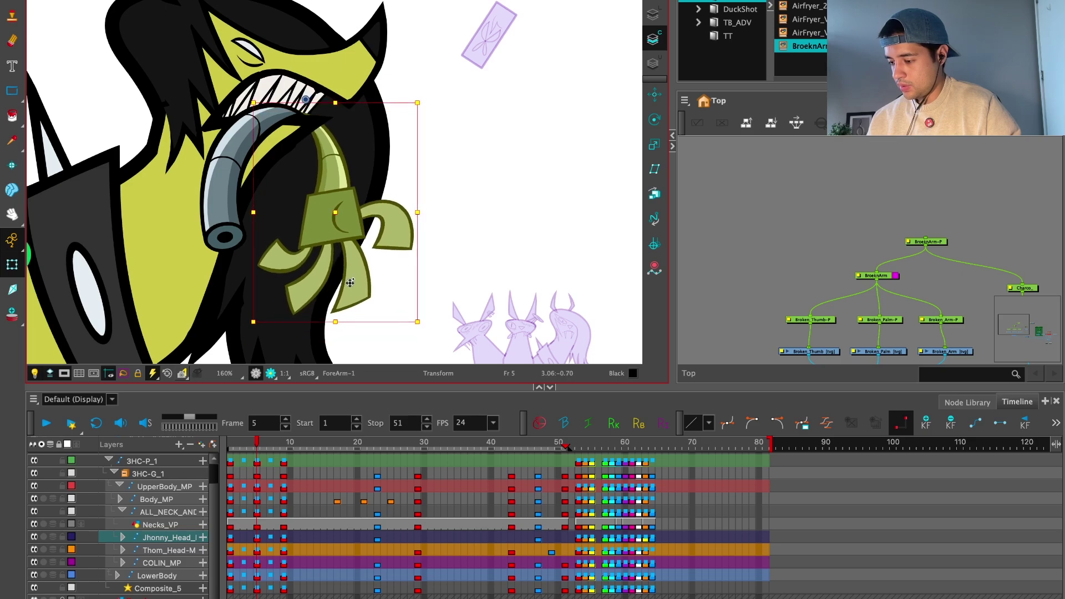
# Step: Shorten the Thumb-1 and Index-1 parts of the bitten metal hand at frame 5
pyautogui.hotkey('shift', ',')
pyautogui.hotkey('shift', '.')
pyautogui.hotkey('shift', ',')
pyautogui.hotkey('shift', '.')
pyautogui.click(391, 229)
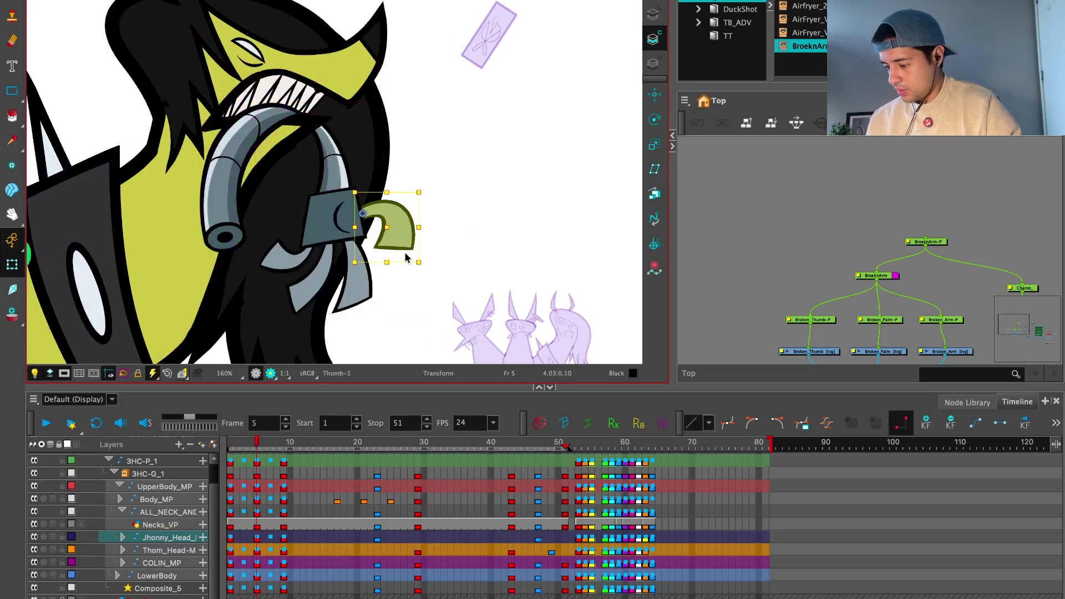
pyautogui.click(368, 291)
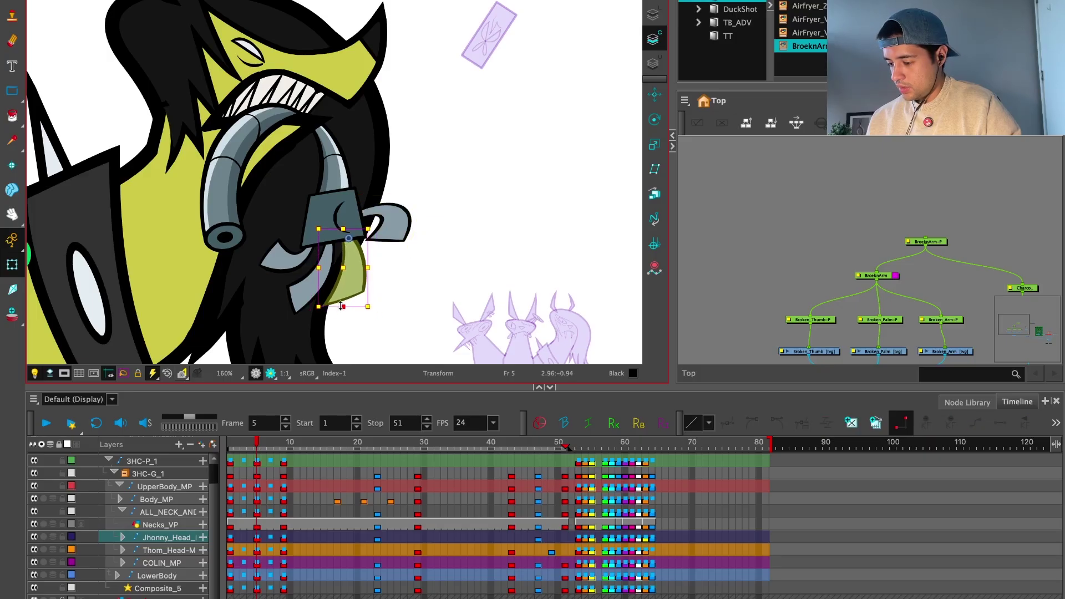
# Step: Squash the Fingers-1 part of the metal hand and pull it in toward the index finger at frame 5
pyautogui.click(322, 309)
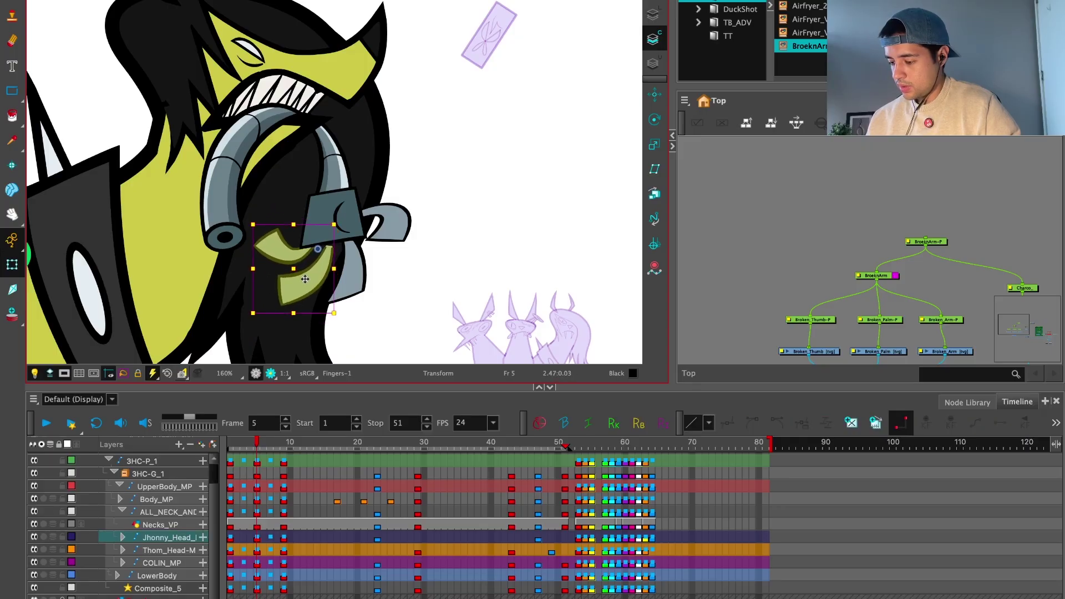
pyautogui.click(325, 270)
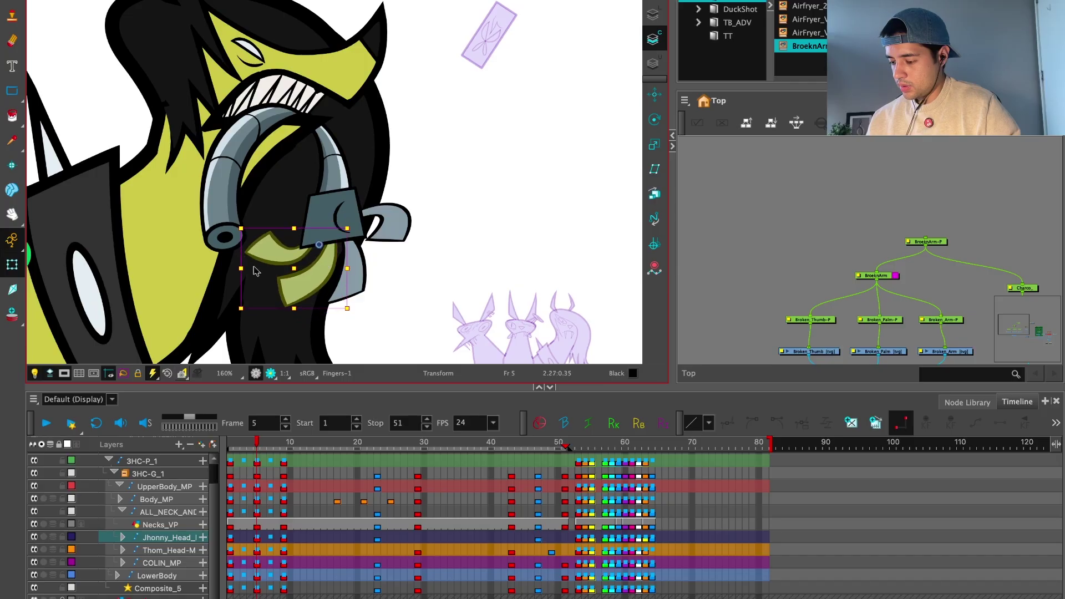
pyautogui.moveTo(255, 271); pyautogui.dragTo(281, 271)
pyautogui.click(257, 516)
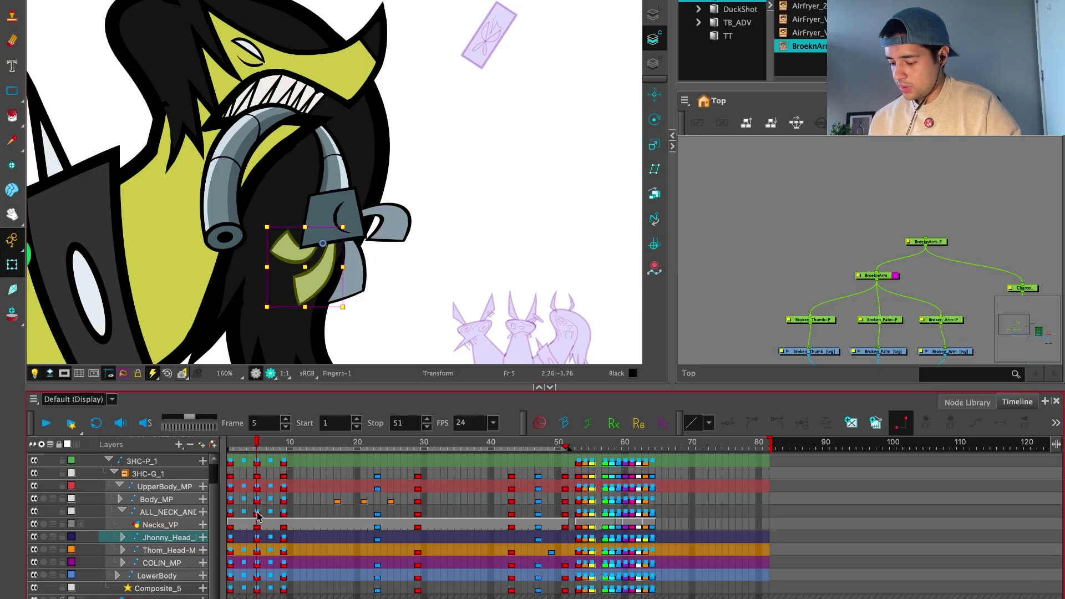
pyautogui.click(230, 536)
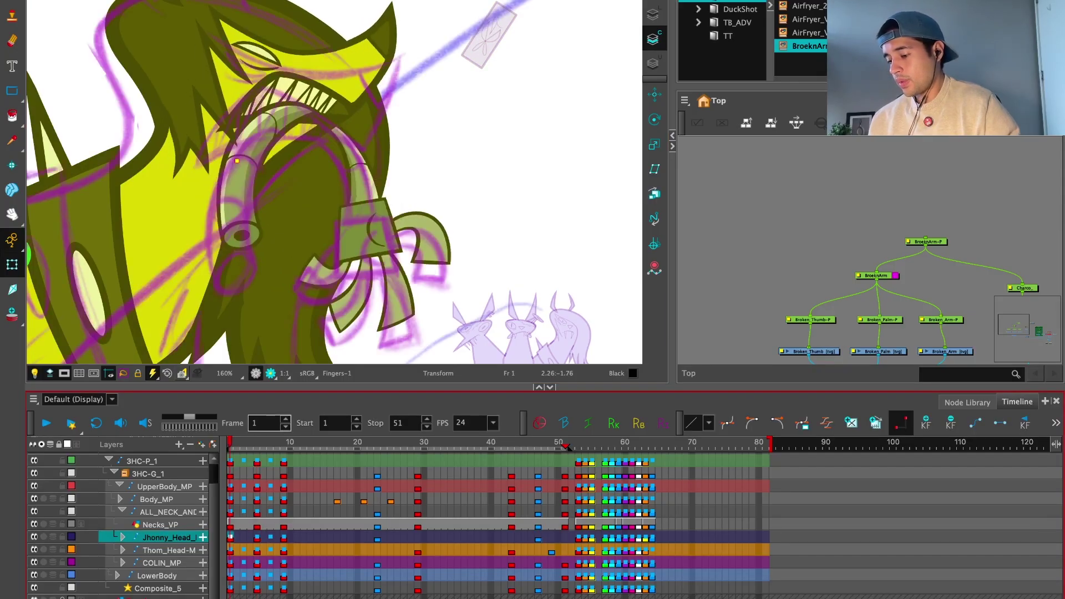
# Step: Shorten and skew the Arm-1 tube toward the neck at frame 5, and place the Base-1 cap on its open end
pyautogui.scroll(1, 468, 200)
pyautogui.press('.')
pyautogui.press('.')
pyautogui.press('.')
pyautogui.press('.')
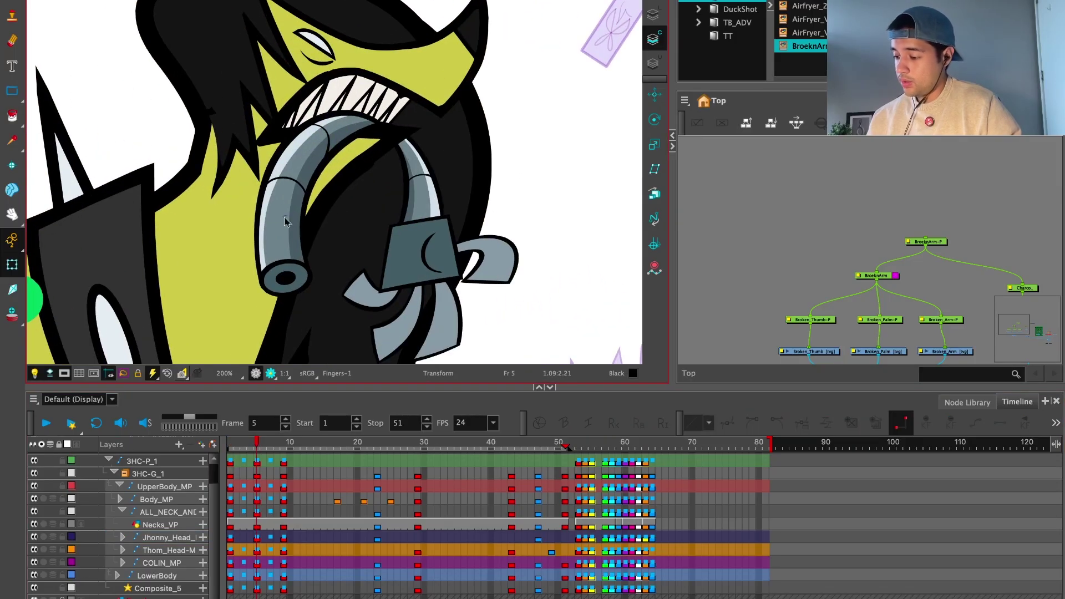
pyautogui.click(285, 221)
pyautogui.click(297, 215)
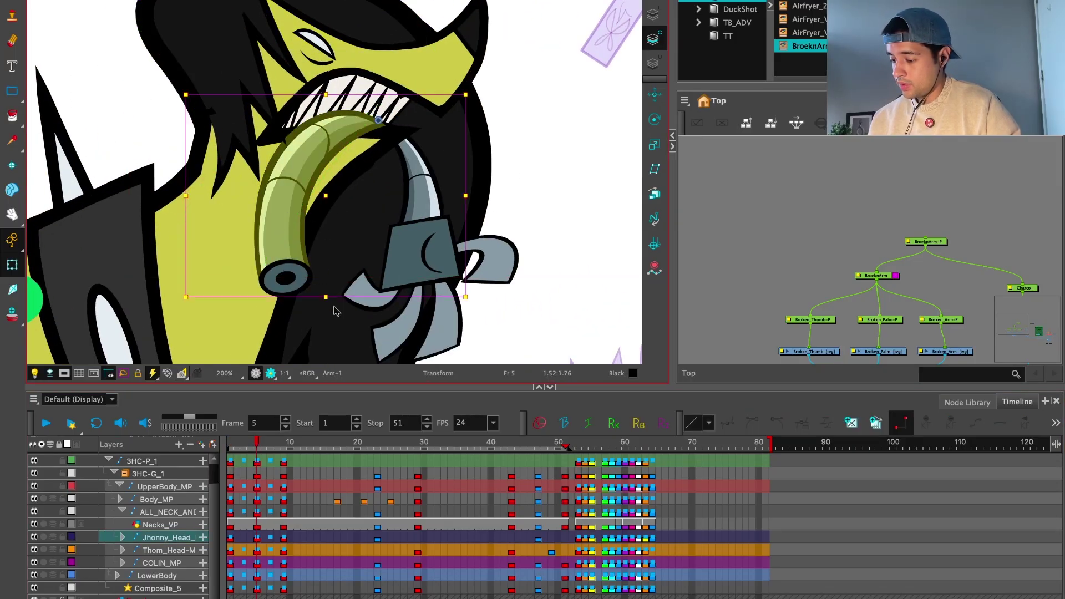
pyautogui.moveTo(325, 296); pyautogui.dragTo(324, 267)
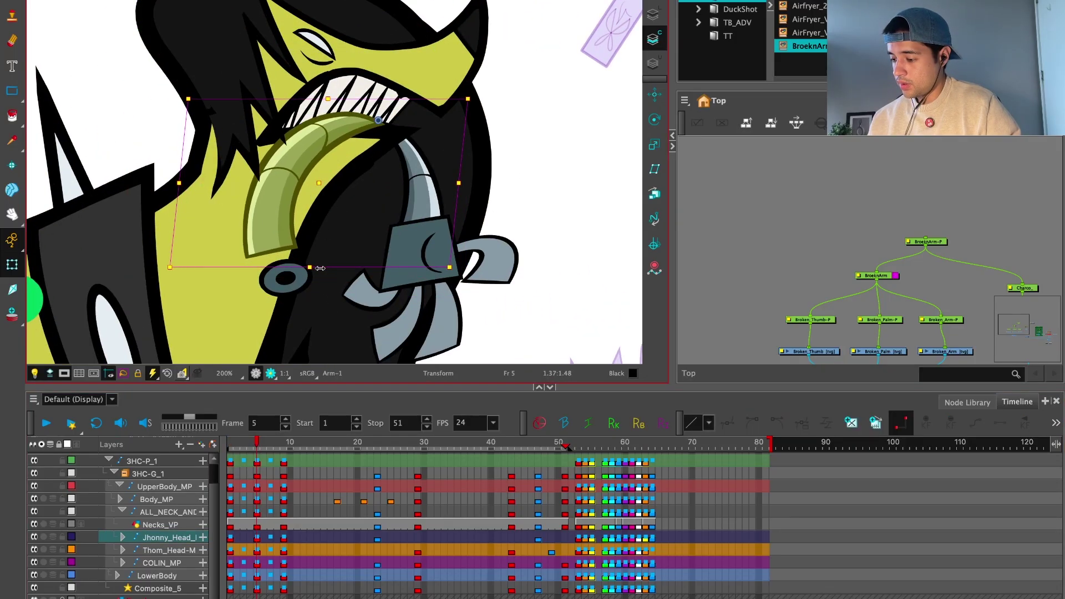
pyautogui.click(259, 533)
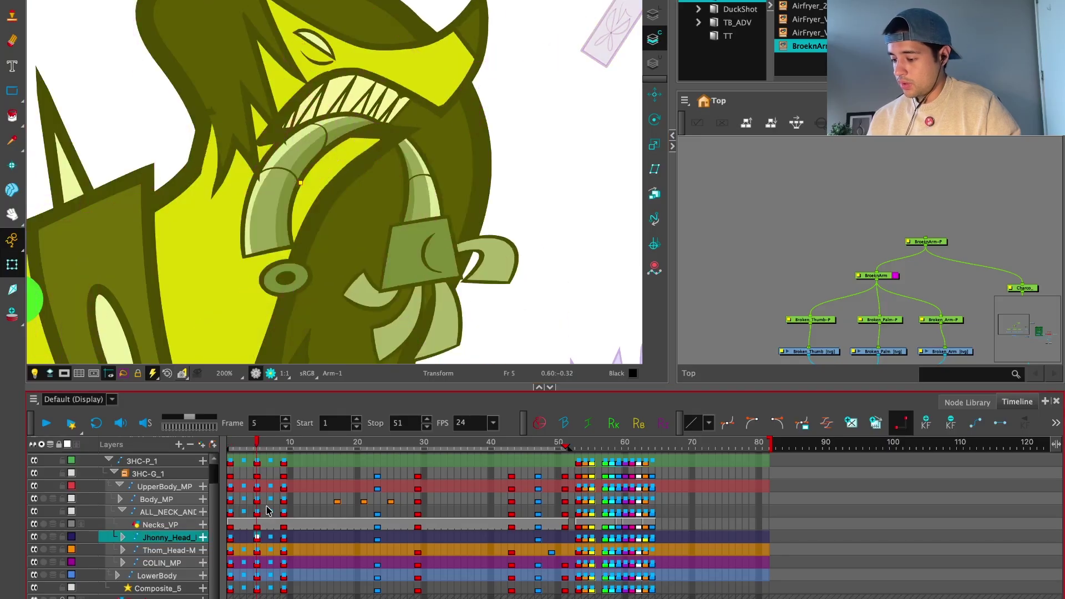
pyautogui.click(301, 279)
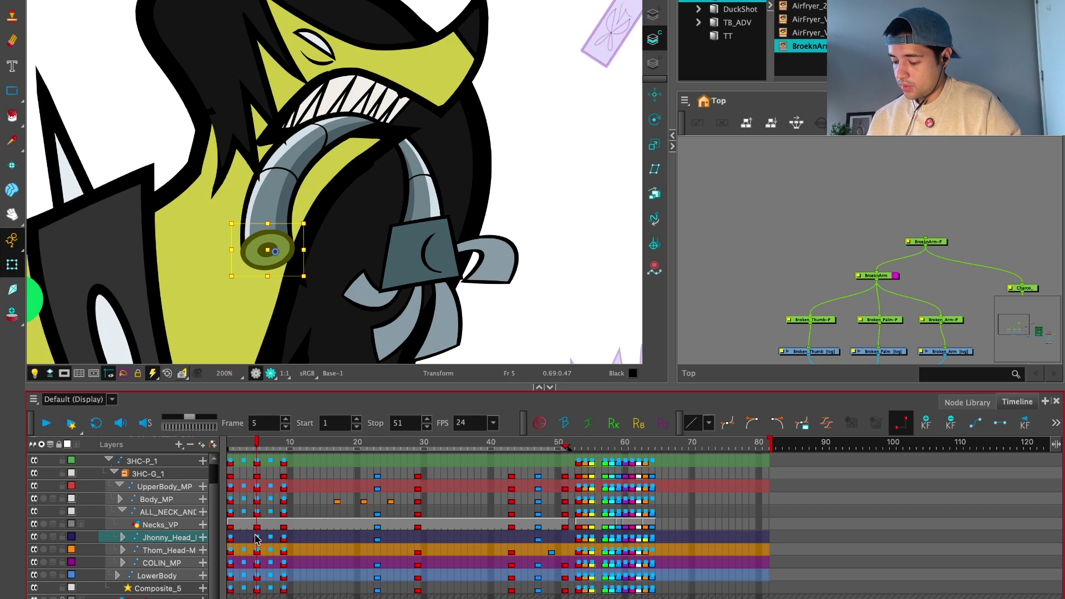
# Step: Adjust the Jaw-2 curve behind the side hair of the right-hand head at frame 5
pyautogui.click(230, 537)
pyautogui.click(256, 537)
pyautogui.scroll(-5, 372, 309)
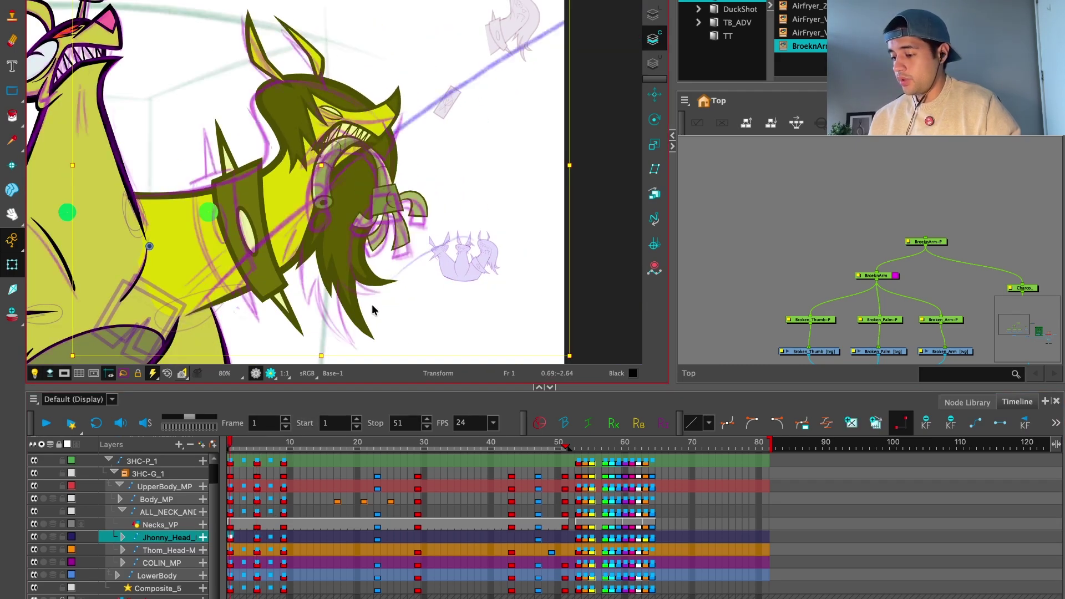
pyautogui.scroll(1, 371, 305)
pyautogui.moveTo(336, 161)
pyautogui.mouseDown()
pyautogui.moveTo(408, 231)
pyautogui.moveTo(396, 258)
pyautogui.mouseUp()
pyautogui.scroll(3, 408, 231)
pyautogui.click(395, 245)
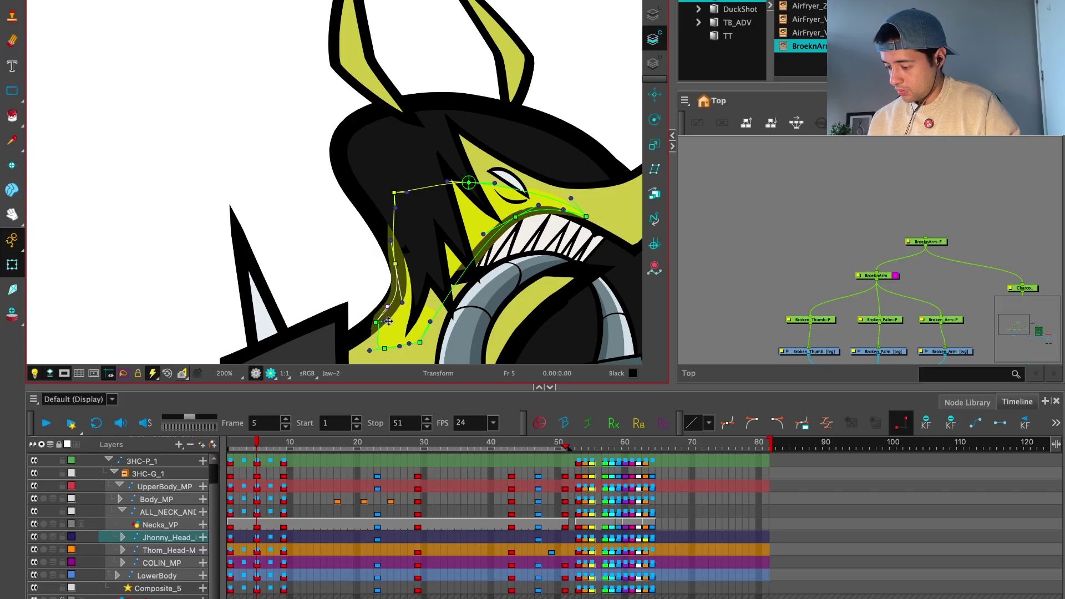
pyautogui.click(420, 301)
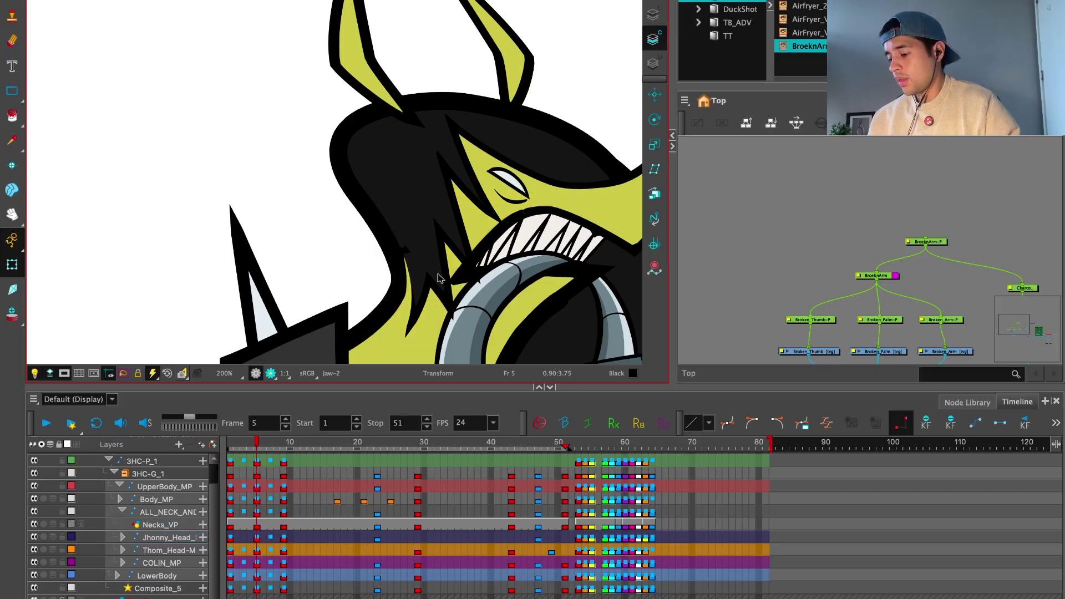
pyautogui.click(410, 307)
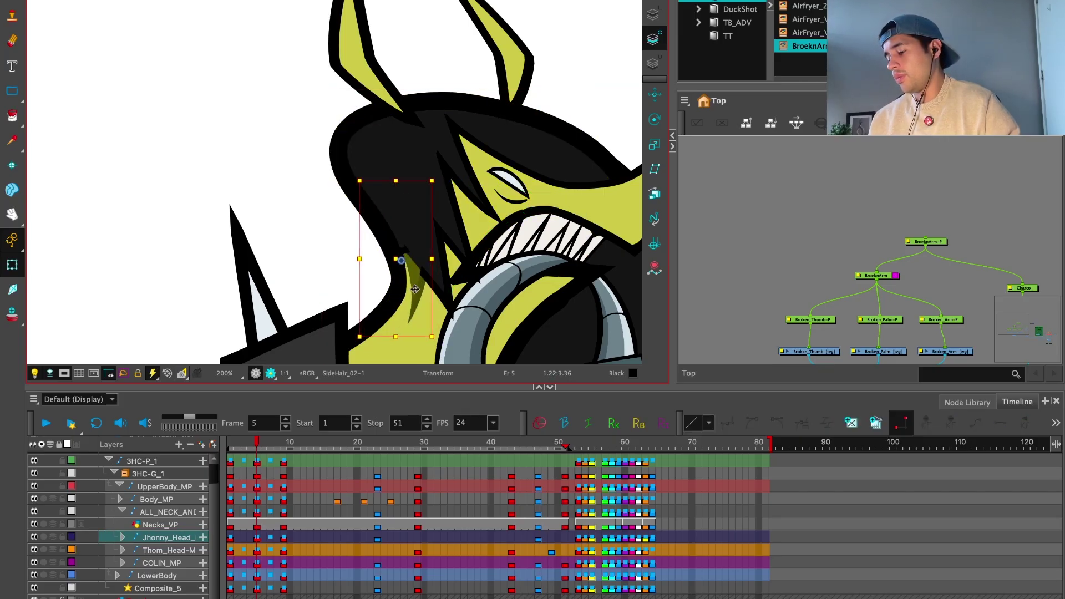
pyautogui.click(410, 307)
pyautogui.scroll(1, 413, 244)
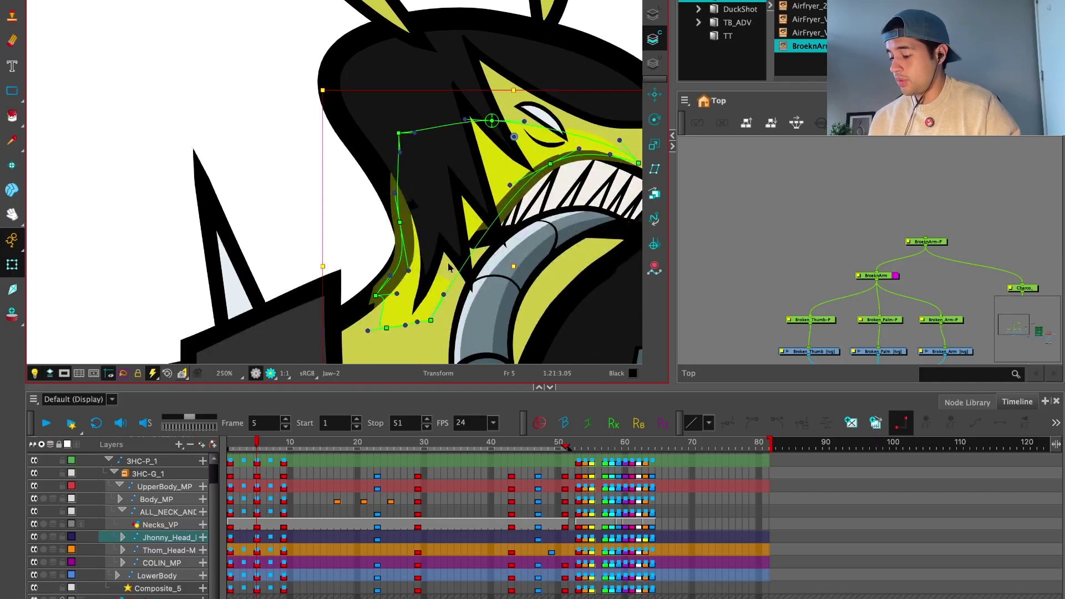
# Step: Refine the Head-2 outline where the back of the head curves into the neck at frame 5
pyautogui.click(511, 108)
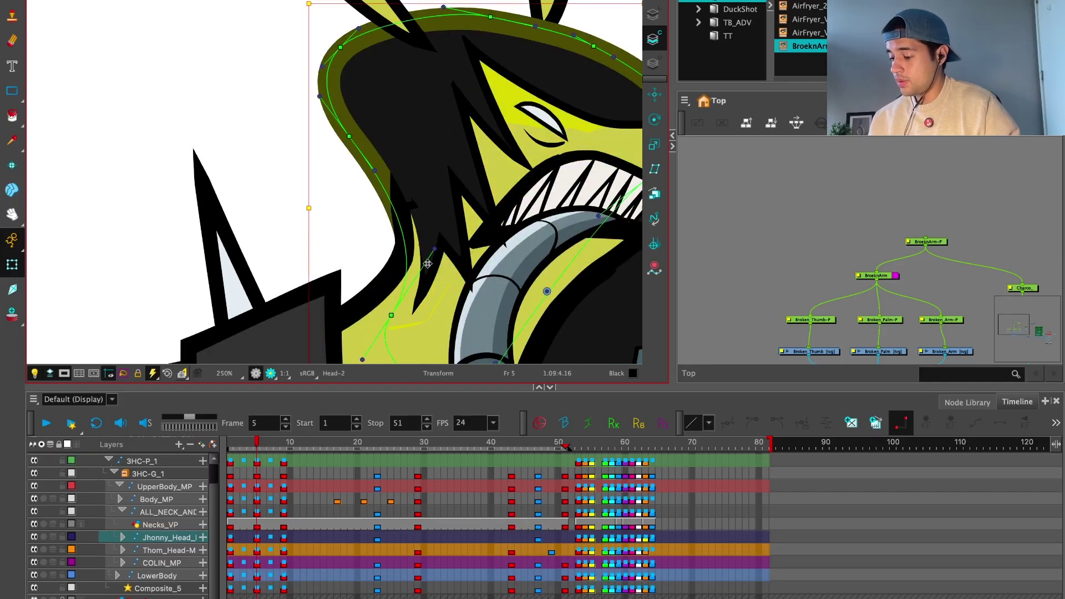
pyautogui.moveTo(434, 248); pyautogui.dragTo(424, 257)
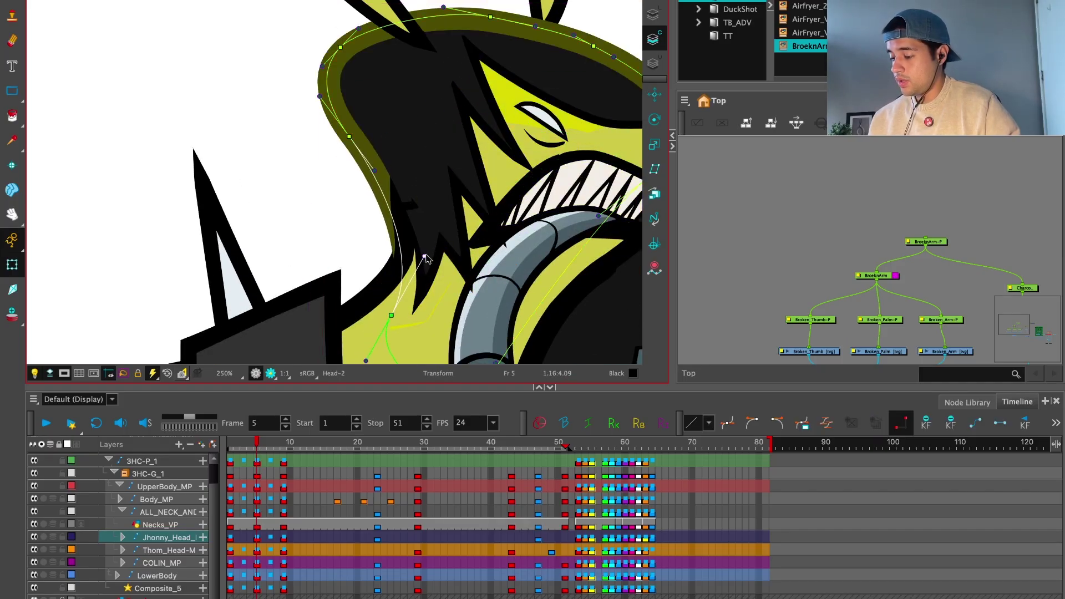
pyautogui.press('Escape')
pyautogui.scroll(-5, 392, 300)
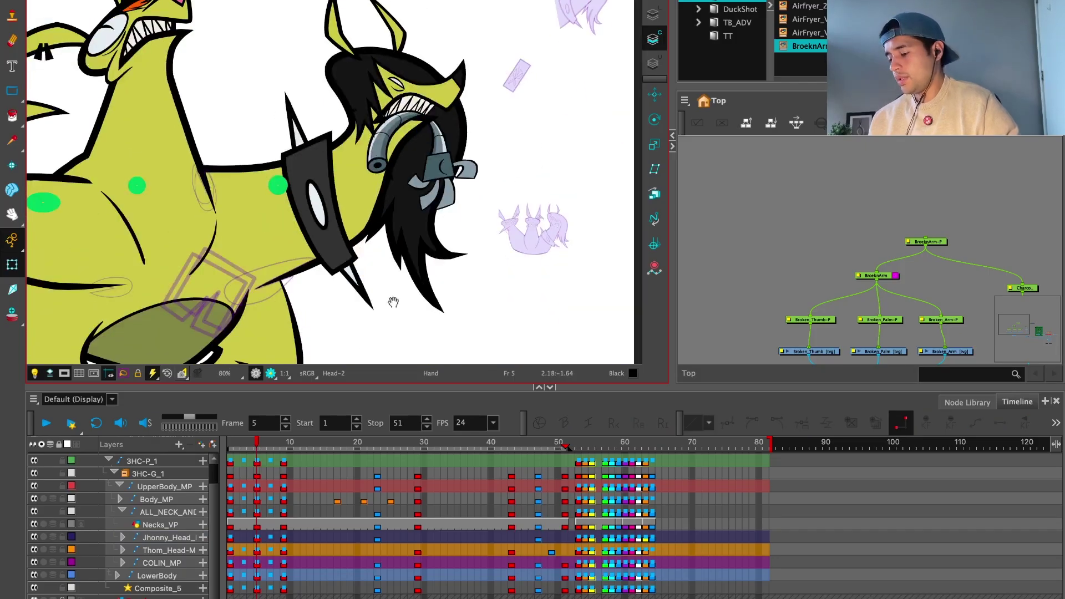
# Step: Nudge the whole Jhonny head and neck back toward the body and slightly up at frame 5
pyautogui.click(263, 538)
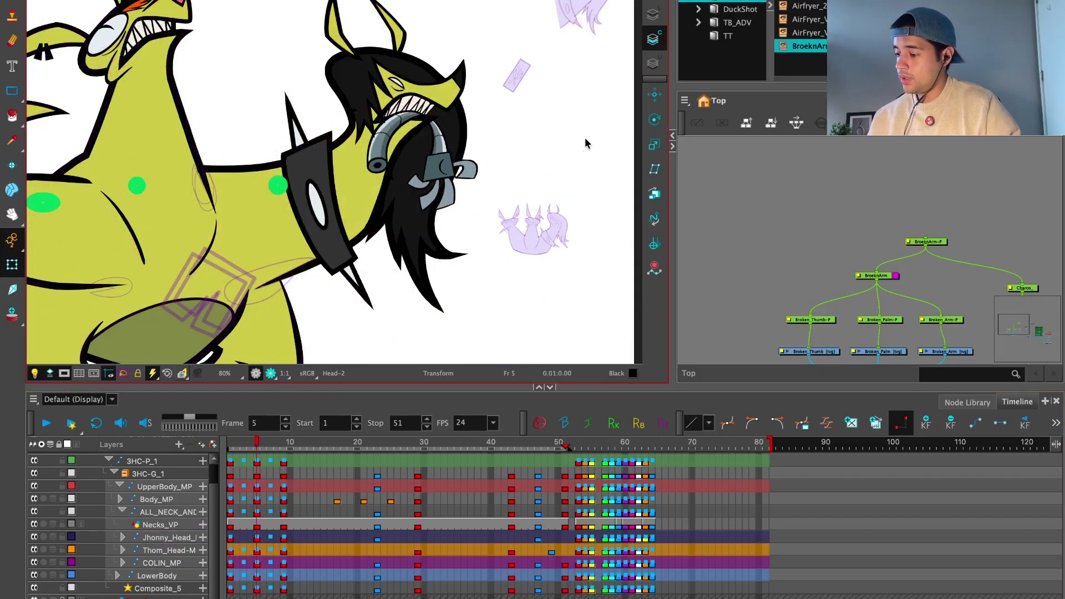
pyautogui.hotkey('ctrl', 'v')
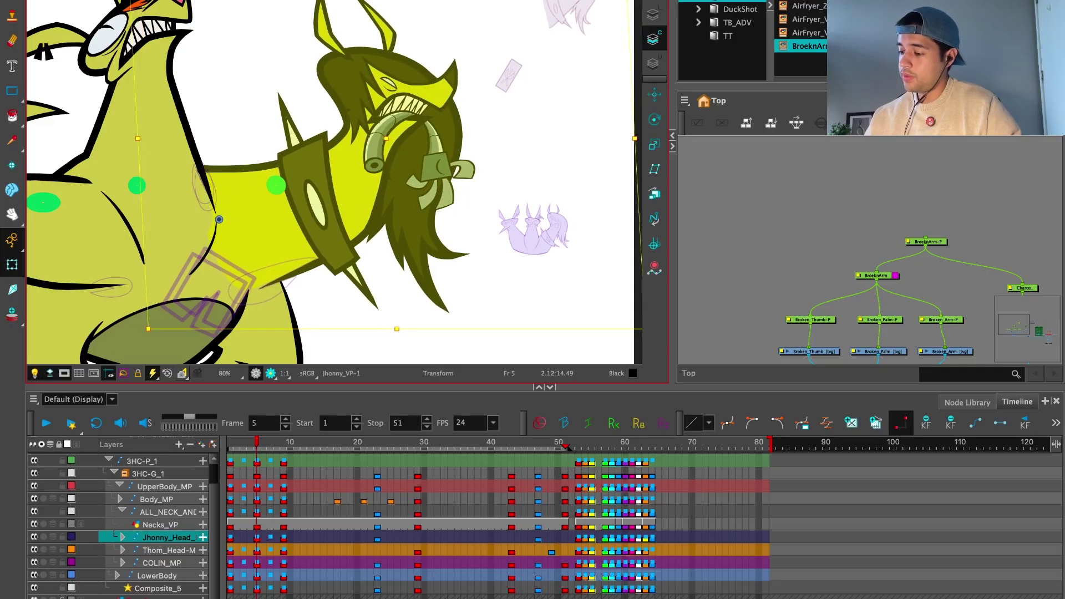
pyautogui.press('Left')
pyautogui.press('Left')
pyautogui.press('Left')
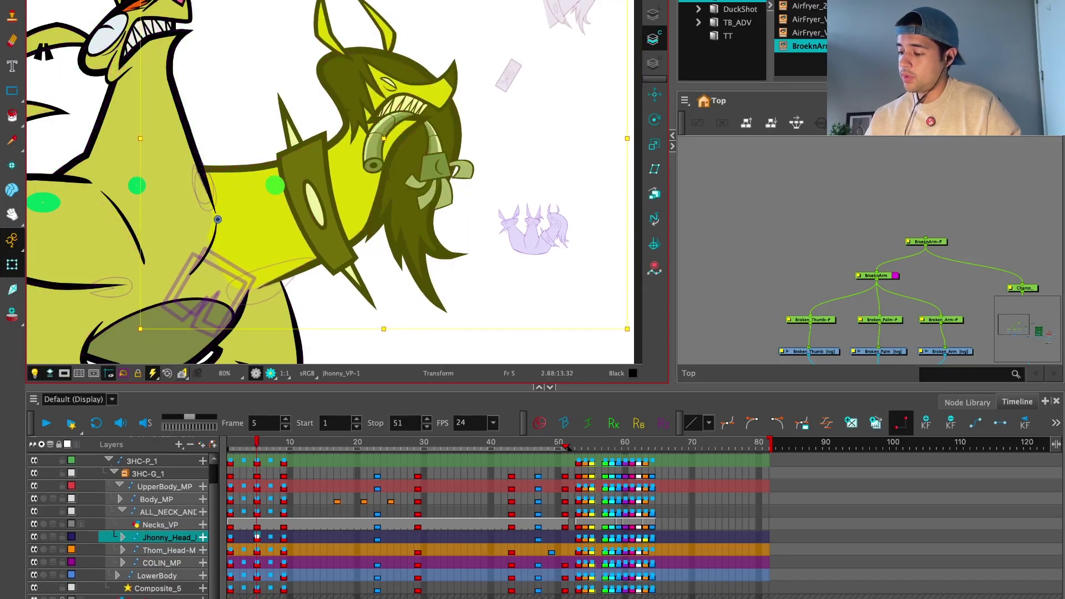
pyautogui.press('Left')
pyautogui.press('Left')
pyautogui.press('Up')
pyautogui.press('Up')
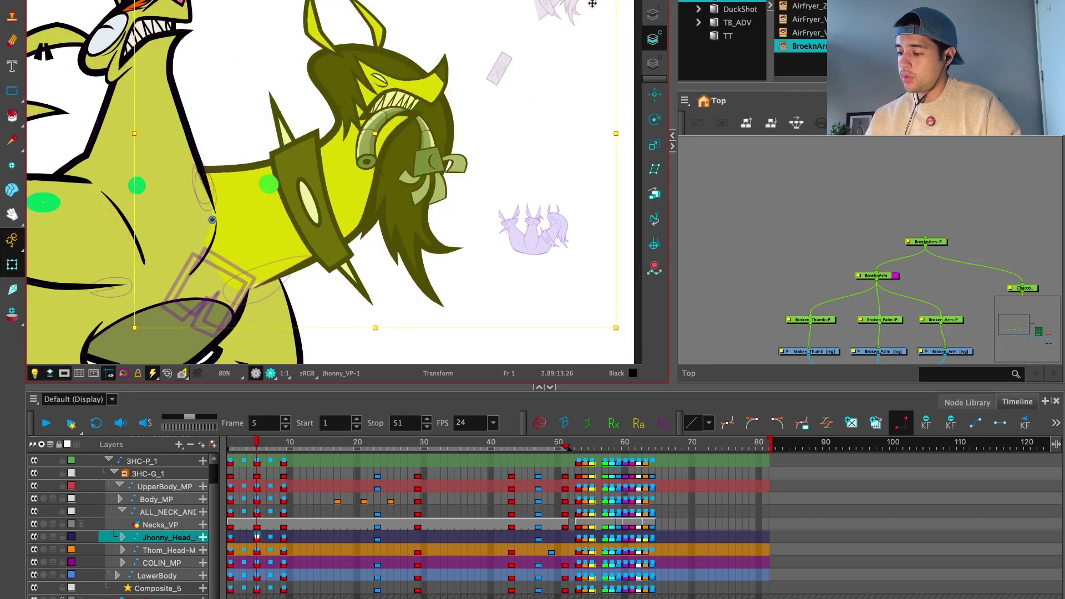
pyautogui.press('f')
pyautogui.press('g')
pyautogui.press('Escape')
pyautogui.press('2')
# Step: Rotate both ears of the right-hand head slightly clockwise at frame 5
pyautogui.moveTo(322, 13); pyautogui.dragTo(281, 90)
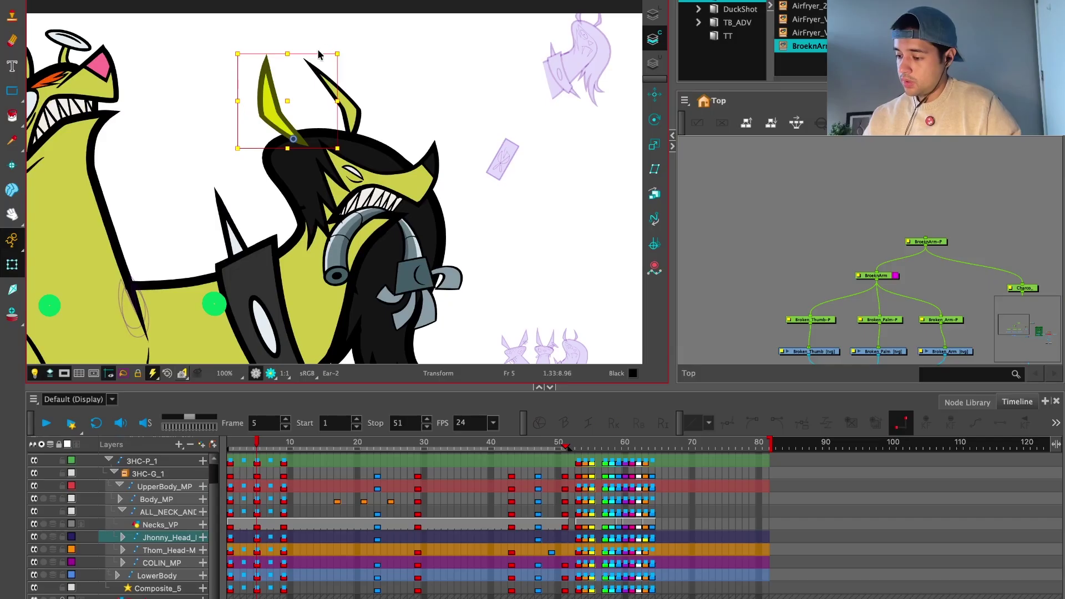
pyautogui.moveTo(343, 46); pyautogui.dragTo(355, 50)
pyautogui.press('/')
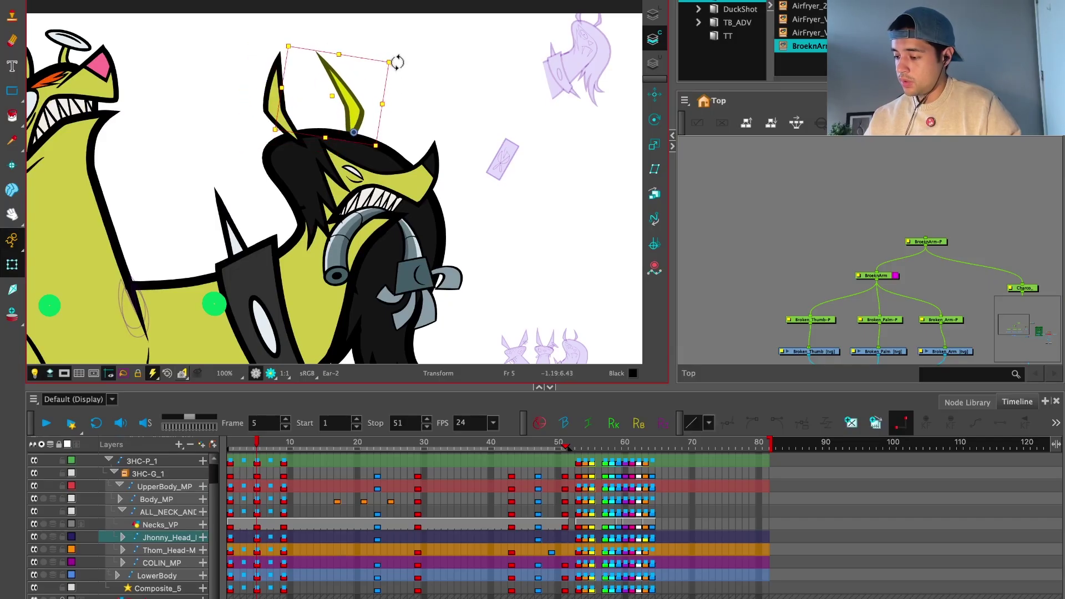
pyautogui.press('1')
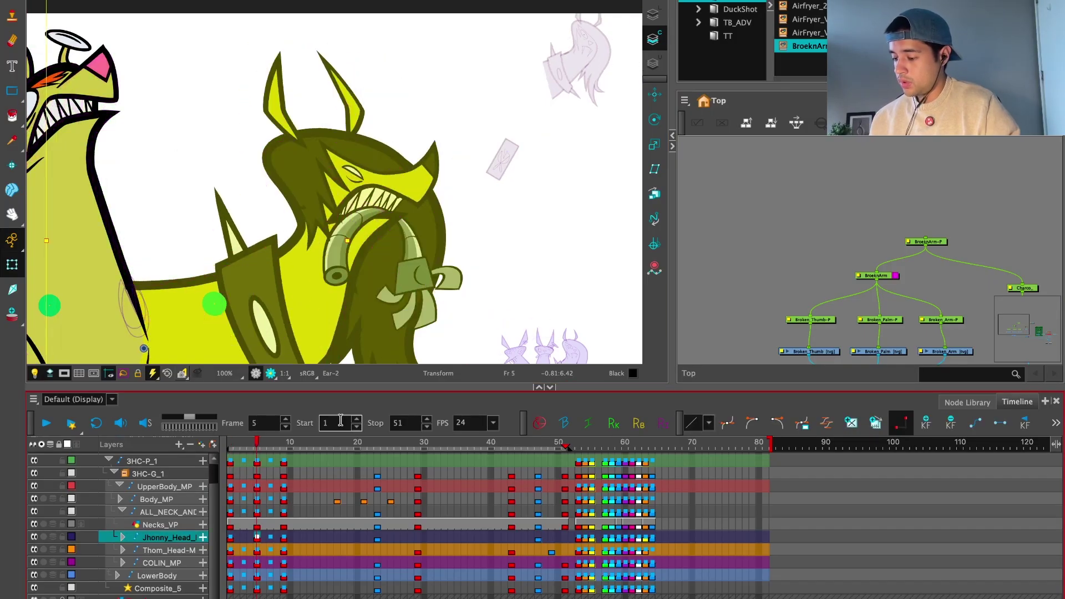
# Step: Rotate the spiked Belt-1 collar on the right-hand neck slightly clockwise at frame 5
pyautogui.press('2')
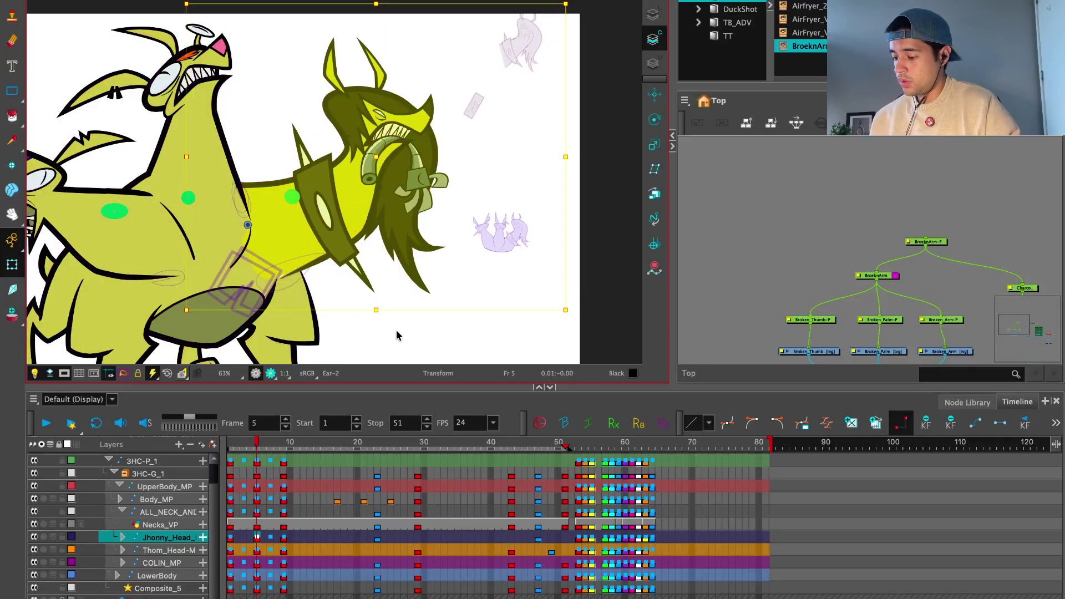
pyautogui.click(372, 291)
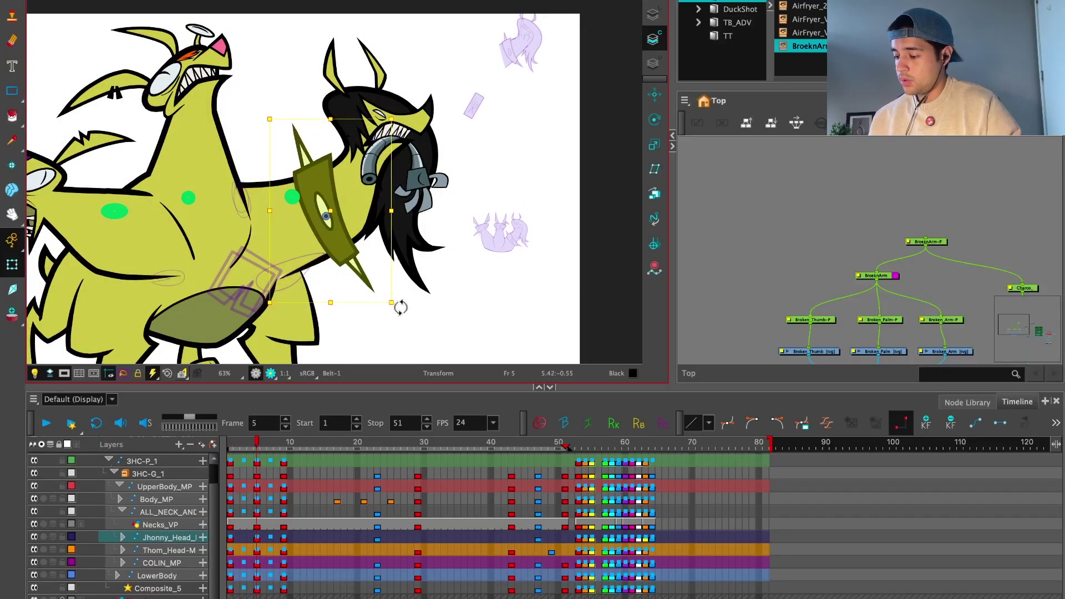
pyautogui.moveTo(400, 307); pyautogui.dragTo(395, 314)
pyautogui.hotkey('ctrl', 'z')
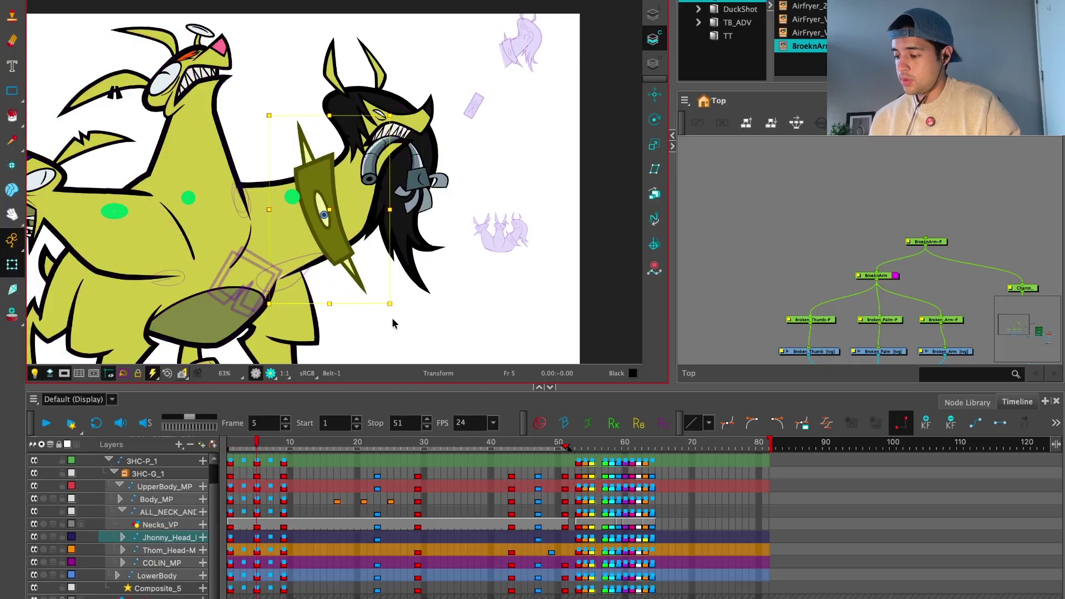
# Step: Compare the right-hand head's poses across frames 1 to 7 and turn off the camera mask
pyautogui.press(',')
pyautogui.press(',')
pyautogui.press(',')
pyautogui.press(',')
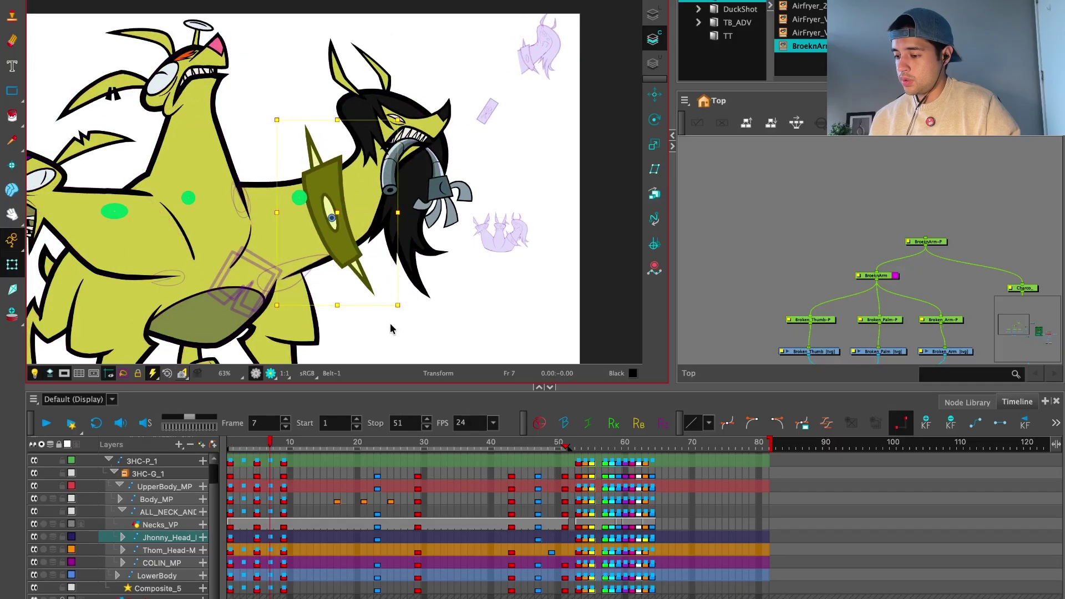
pyautogui.moveTo(466, 228); pyautogui.dragTo(531, 243)
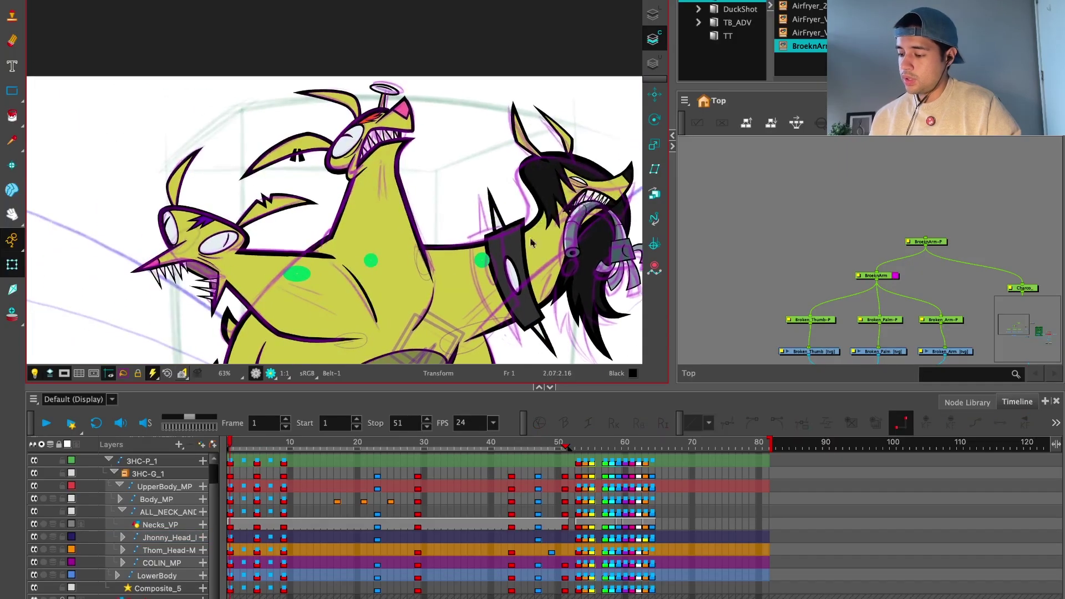
pyautogui.click(64, 373)
# Step: Review the middle head, THOM_VP-1, by stepping through frames 1 to 7 and playing back the scene
pyautogui.press('.')
pyautogui.click(388, 31)
pyautogui.press('.')
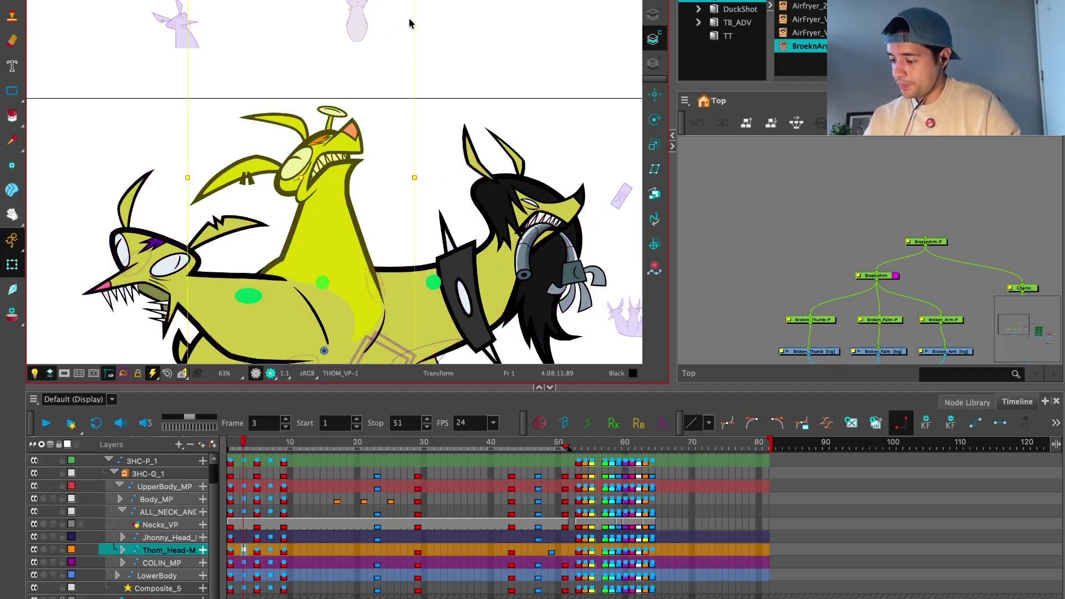
pyautogui.press(',')
pyautogui.press('.')
pyautogui.press(',')
pyautogui.press('.')
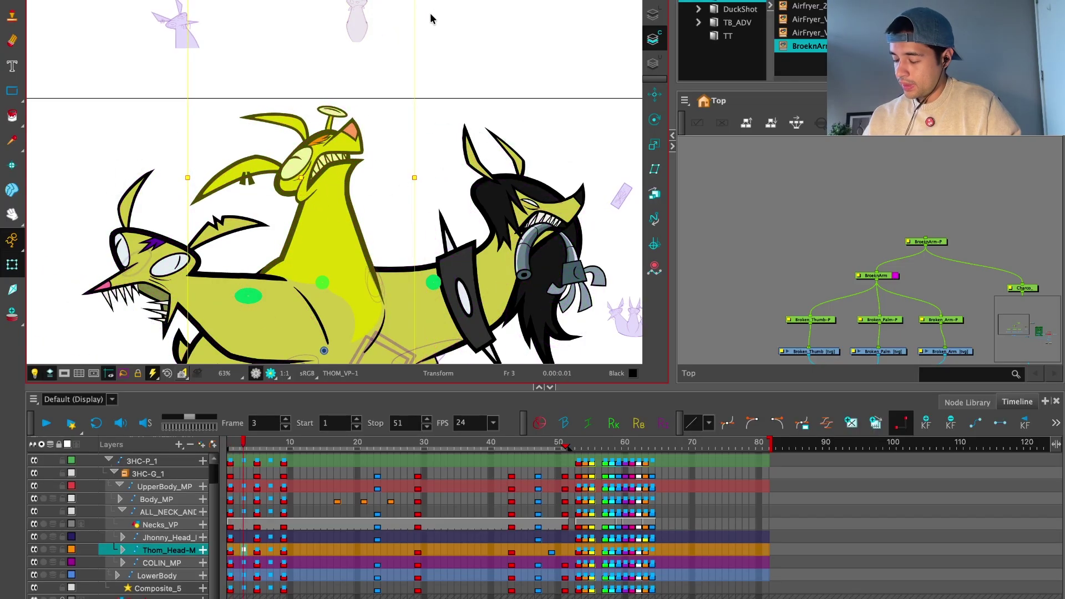
pyautogui.press('.')
pyautogui.press('.')
pyautogui.press('.')
pyautogui.press('.')
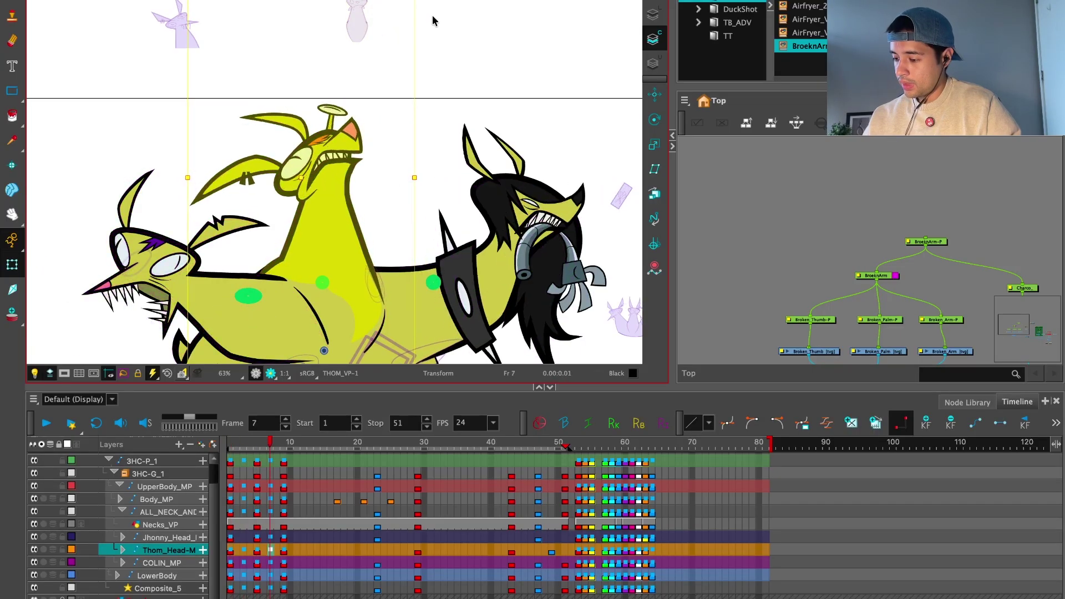
pyautogui.press('Return')
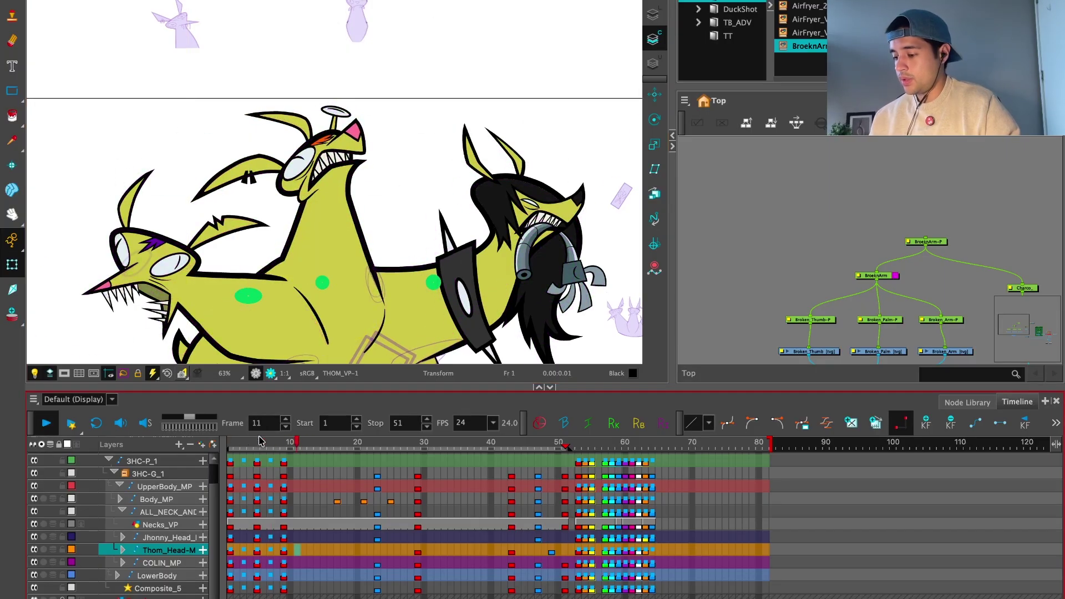
# Step: Review the Jhonny head's poses between frames 1 and 7 and play back the scene
pyautogui.click(237, 450)
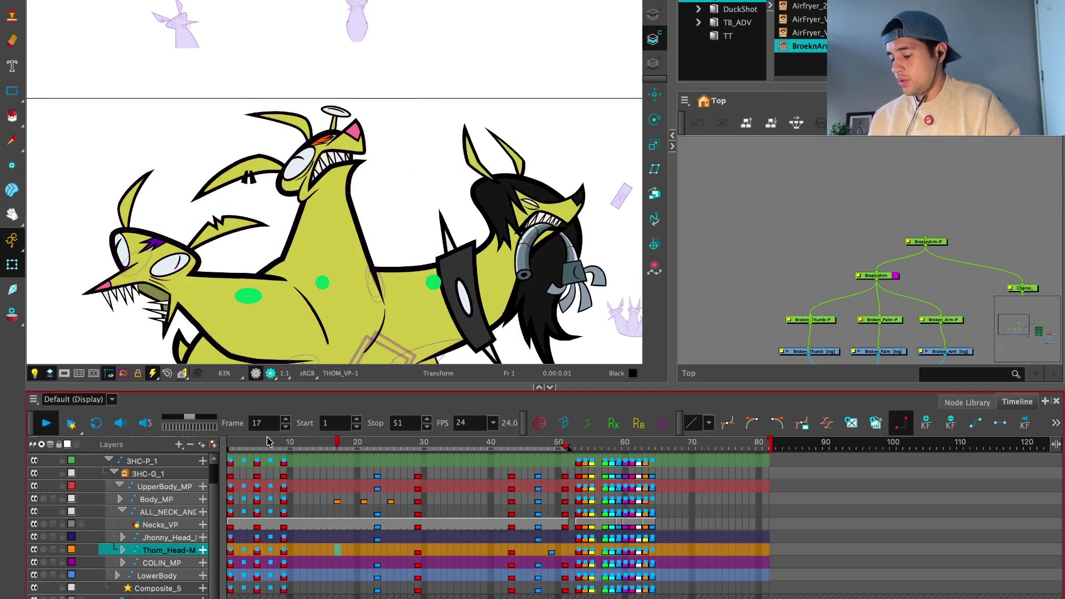
pyautogui.click(231, 537)
pyautogui.press('2')
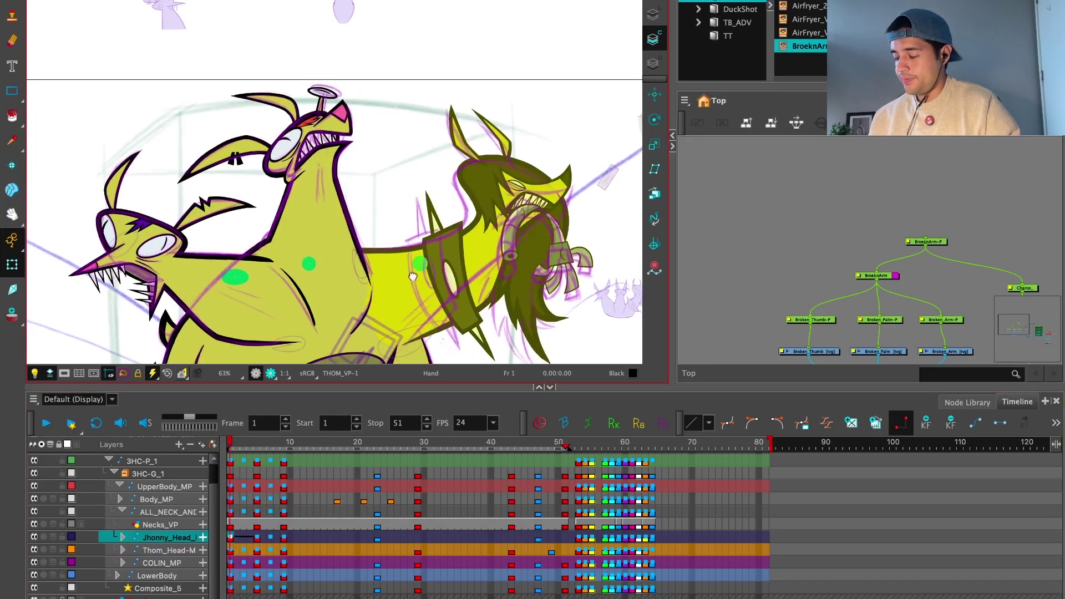
pyautogui.moveTo(242, 458)
pyautogui.mouseDown()
pyautogui.moveTo(277, 460)
pyautogui.moveTo(257, 461)
pyautogui.mouseUp()
pyautogui.moveTo(270, 538); pyautogui.dragTo(270, 538)
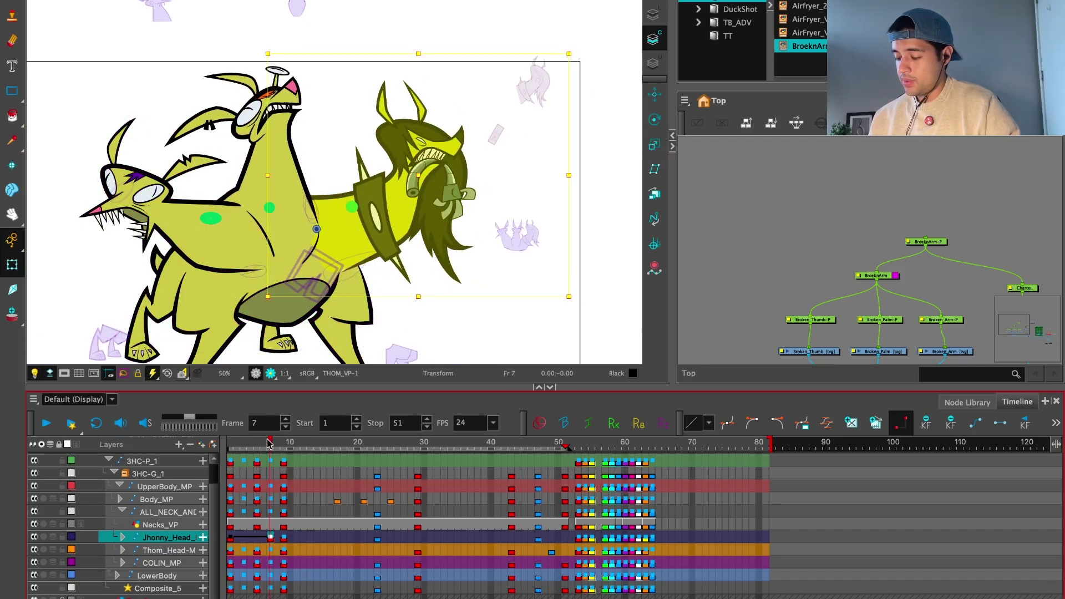
pyautogui.press('Return')
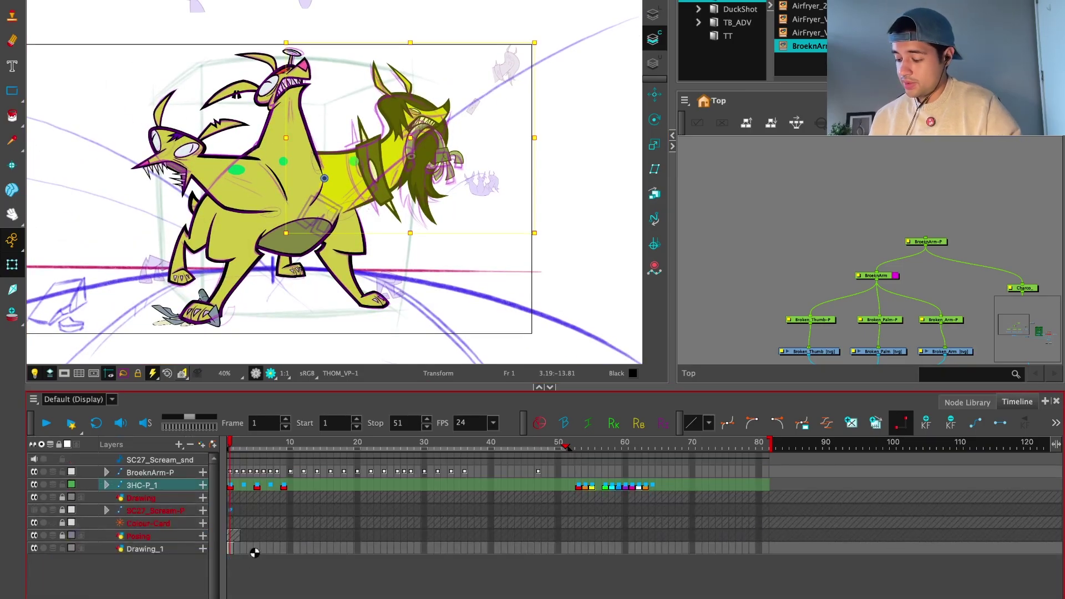
# Step: Activate the Brush tool, make Posing the active sketch layer and go to frame 2
pyautogui.click(183, 549)
pyautogui.hotkey('alt', 'b')
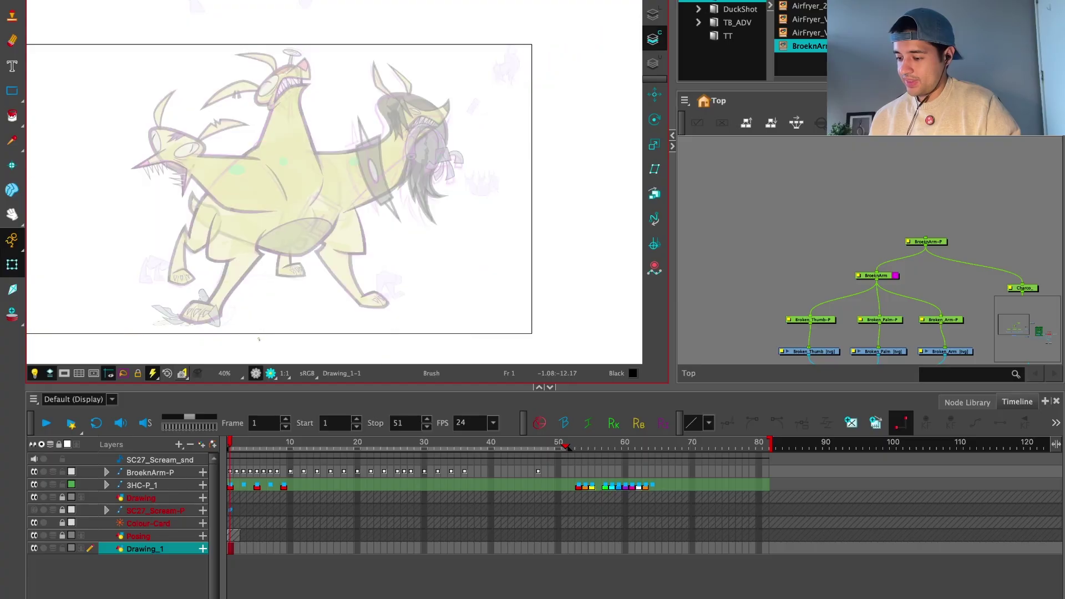
pyautogui.click(227, 459)
pyautogui.click(177, 534)
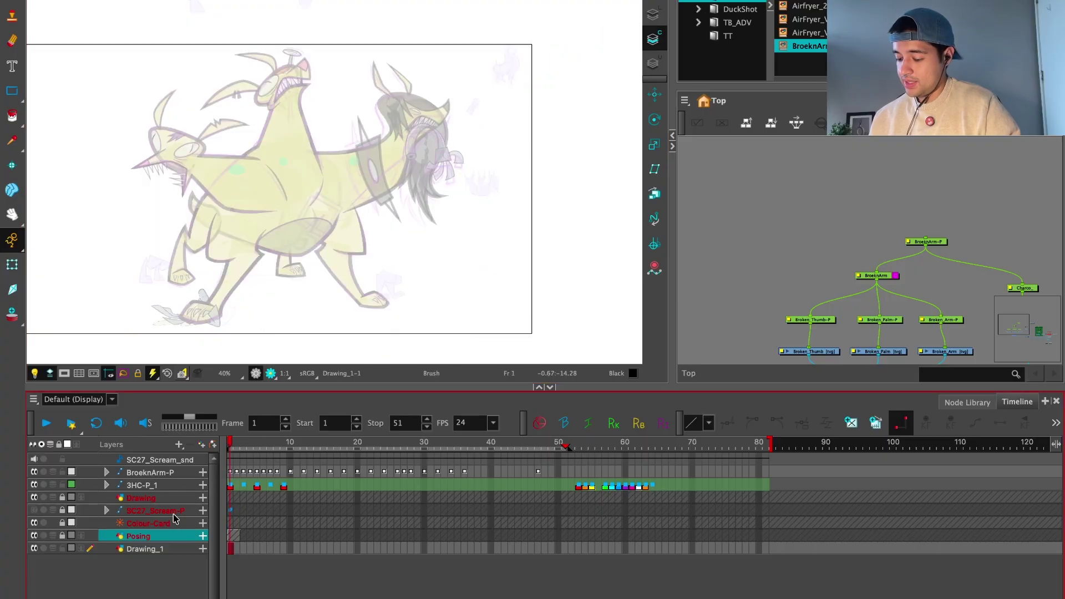
pyautogui.click(236, 535)
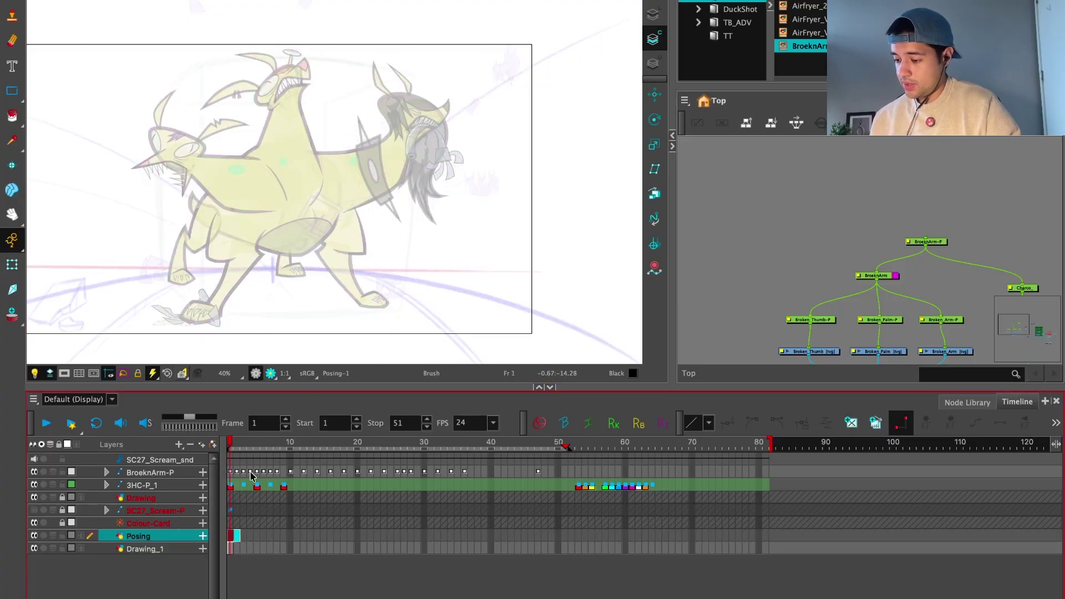
pyautogui.click(237, 442)
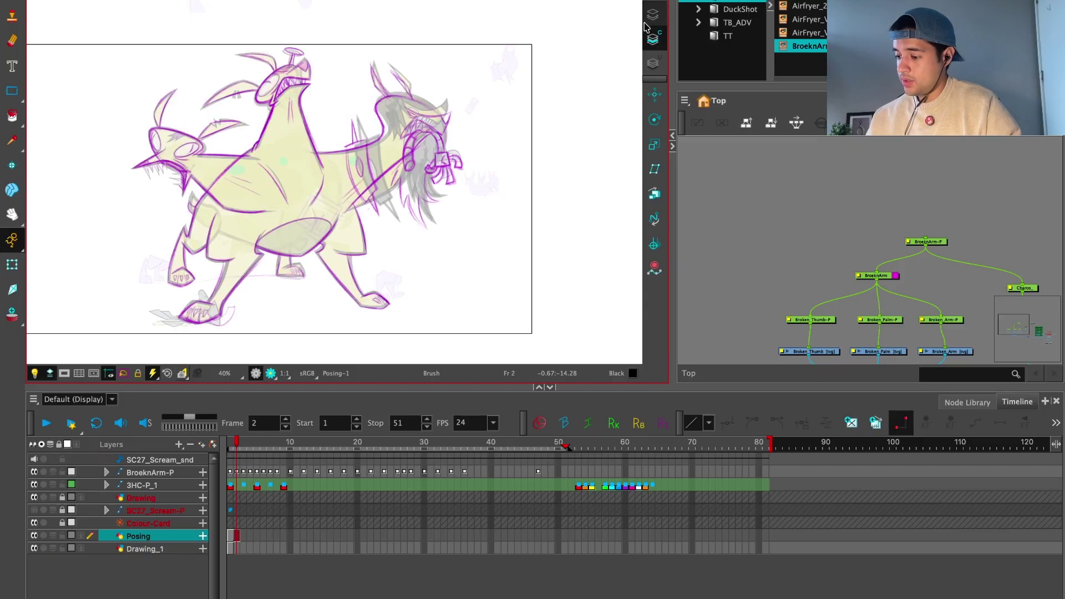
# Step: Enable onion skin and check the Posing sketch in solo across frames 1 to 3, restoring the other layers to view
pyautogui.scroll(2, 239, 445)
pyautogui.click(246, 443)
pyautogui.hotkey('alt', 'o')
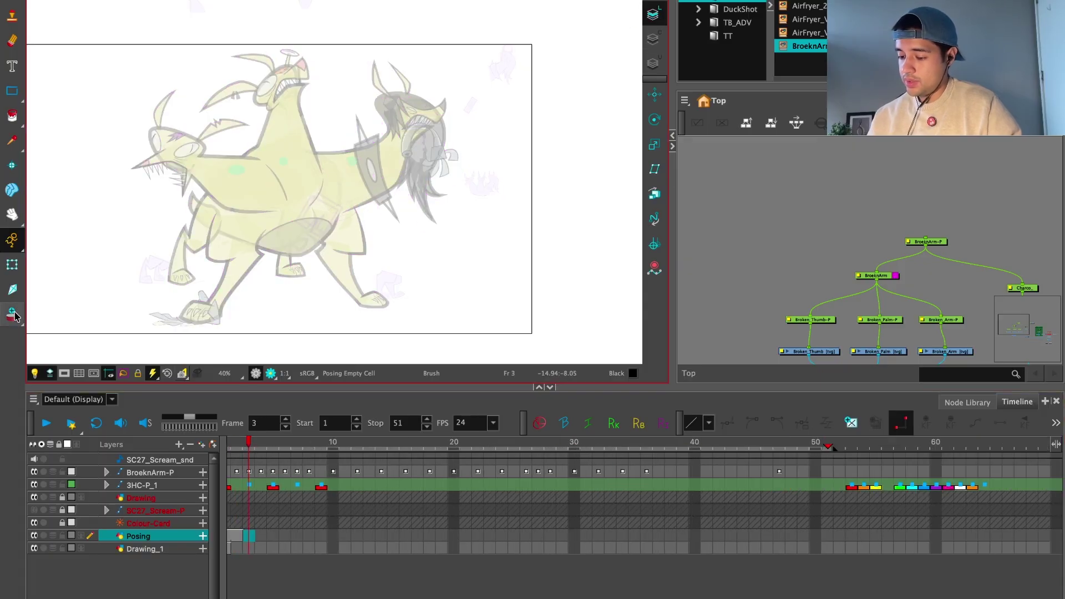
pyautogui.click(43, 536)
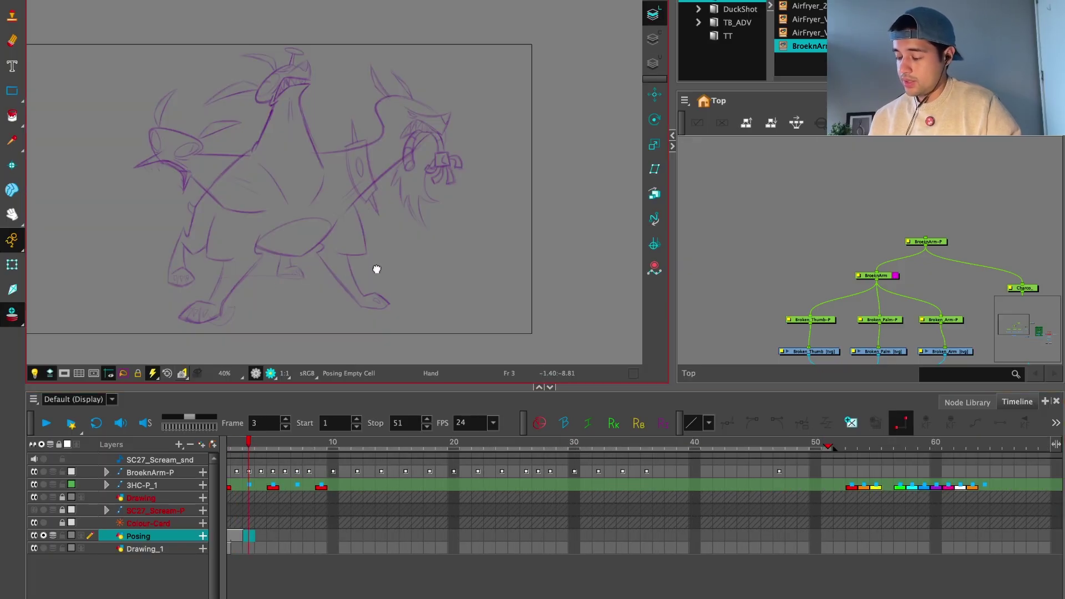
pyautogui.scroll(1, 481, 258)
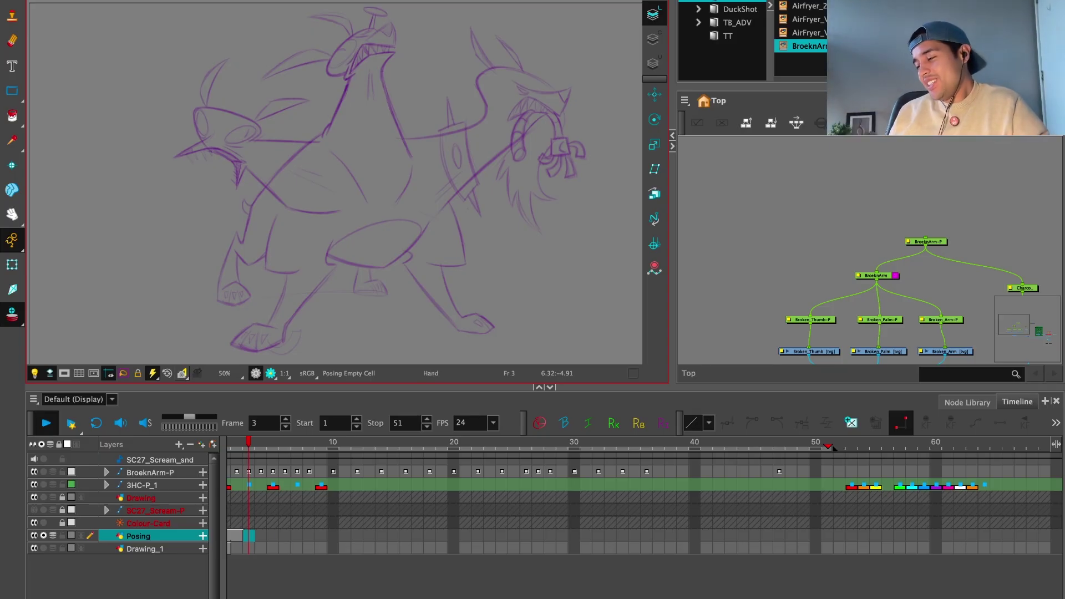
pyautogui.press('space')
pyautogui.moveTo(293, 447); pyautogui.dragTo(231, 447)
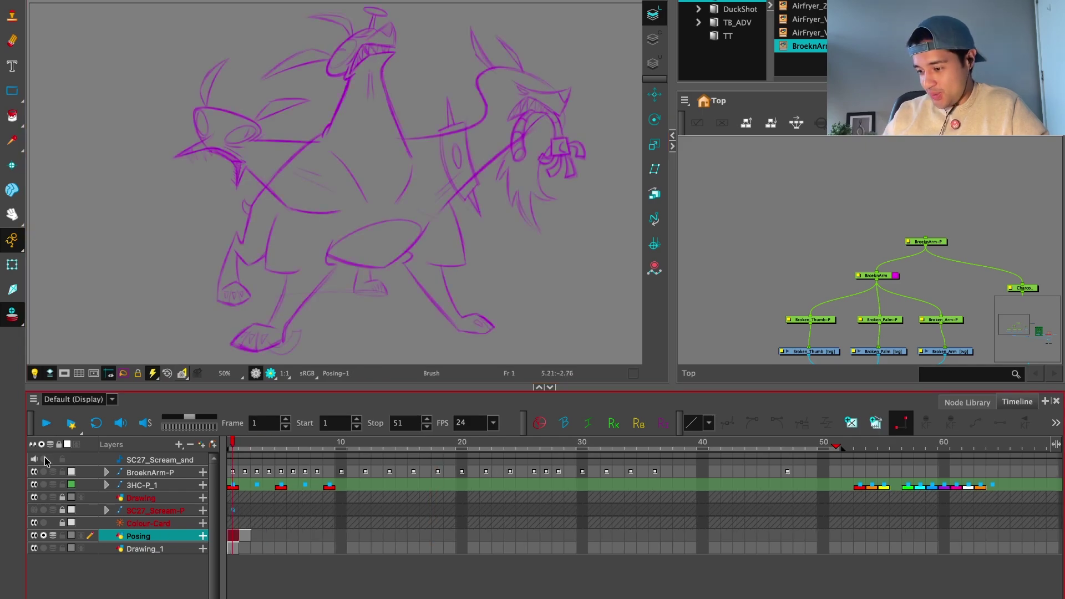
pyautogui.click(34, 444)
# Step: Play back the scene repeatedly to review the character's movement with all layers shown
pyautogui.press('space')
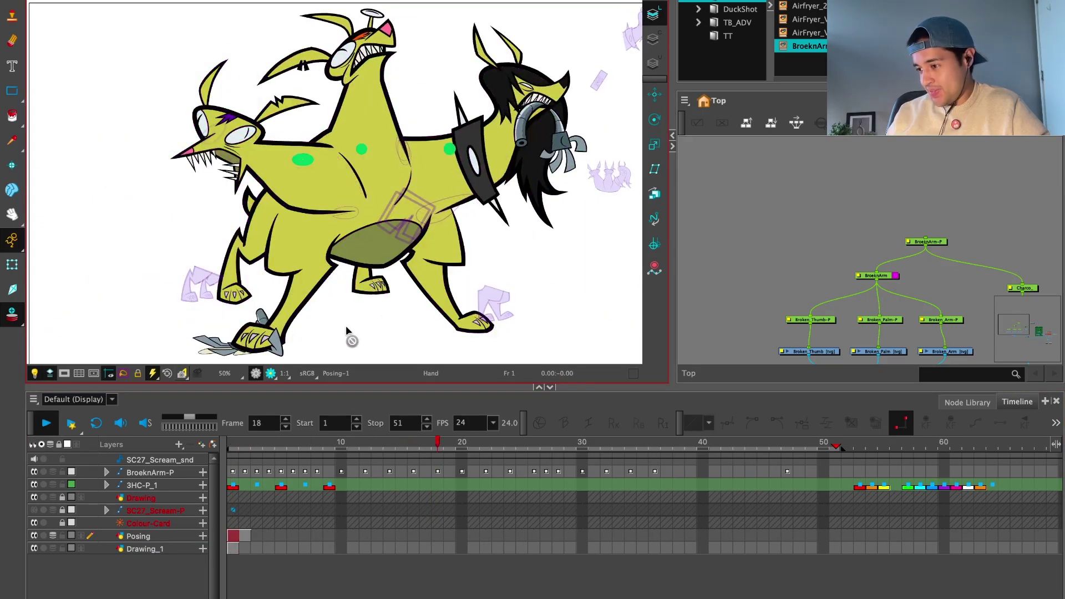
pyautogui.press('space')
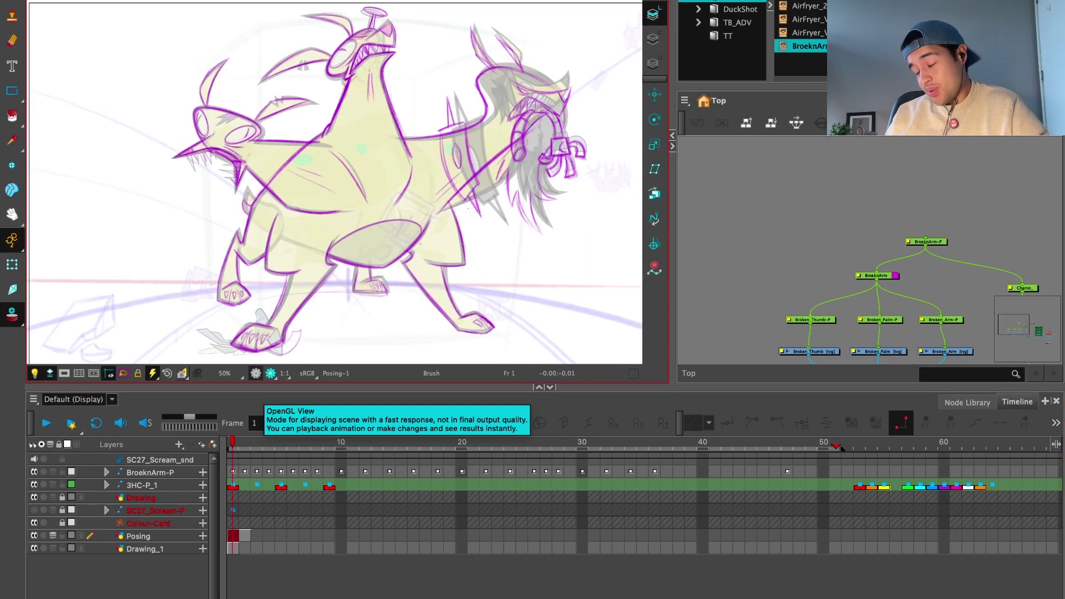
pyautogui.press('space')
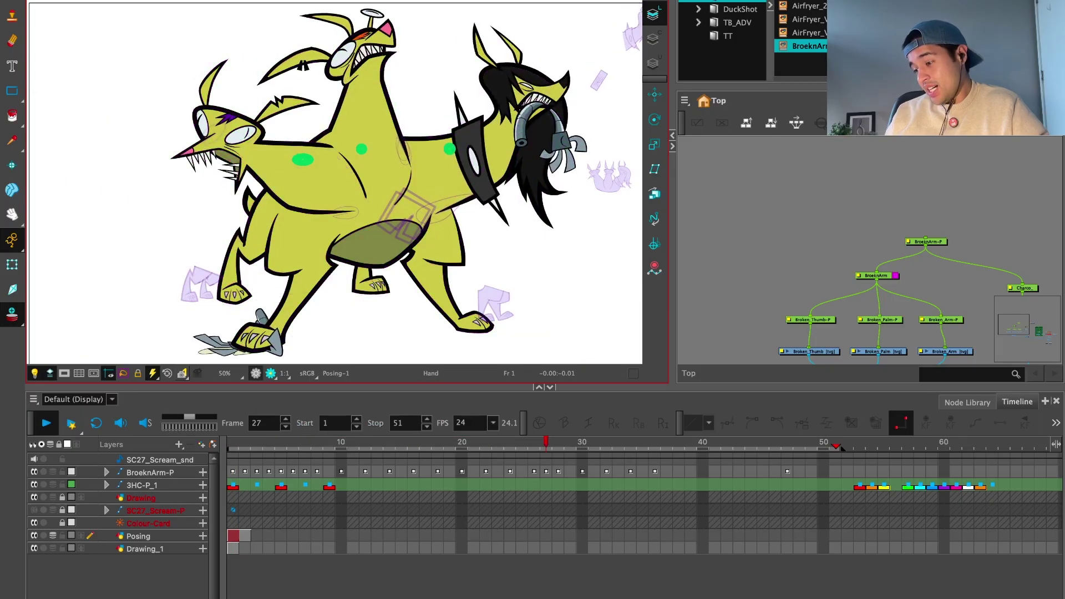
pyautogui.press('space')
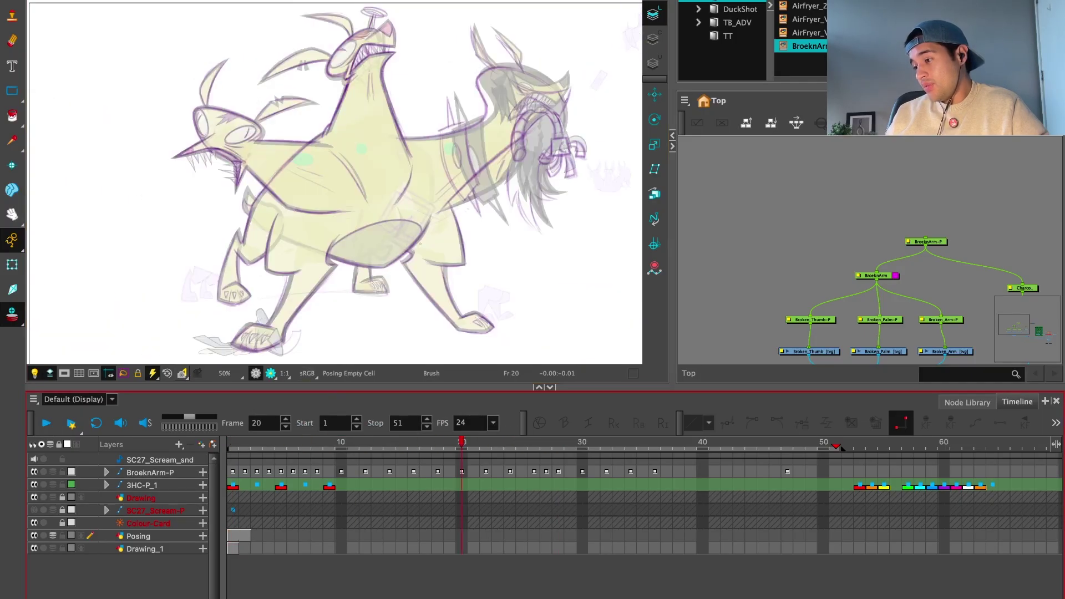
pyautogui.press('space')
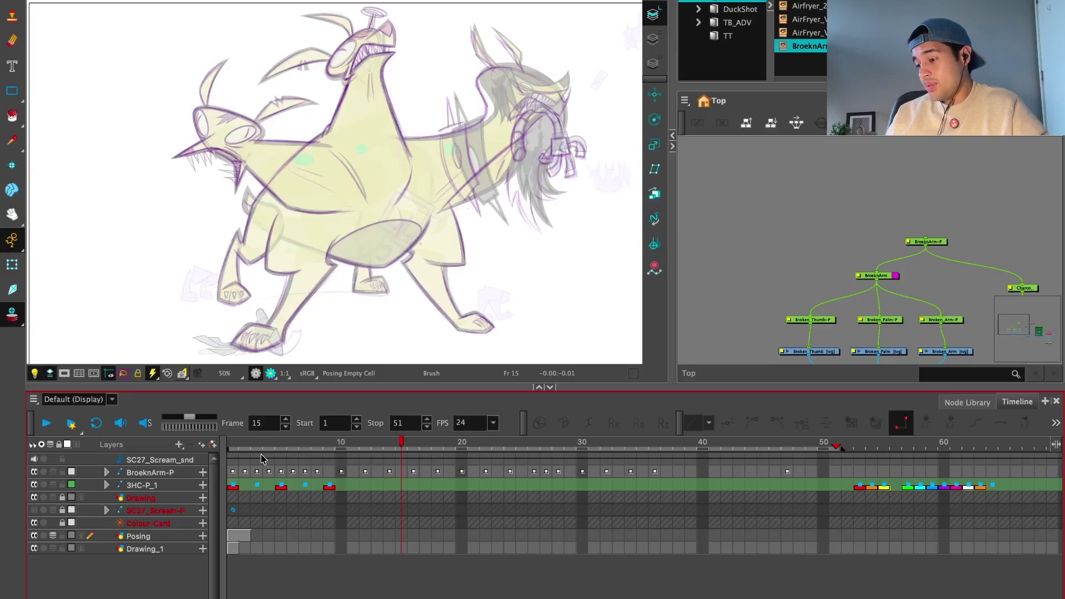
pyautogui.press('space')
pyautogui.press('space')
pyautogui.press('space')
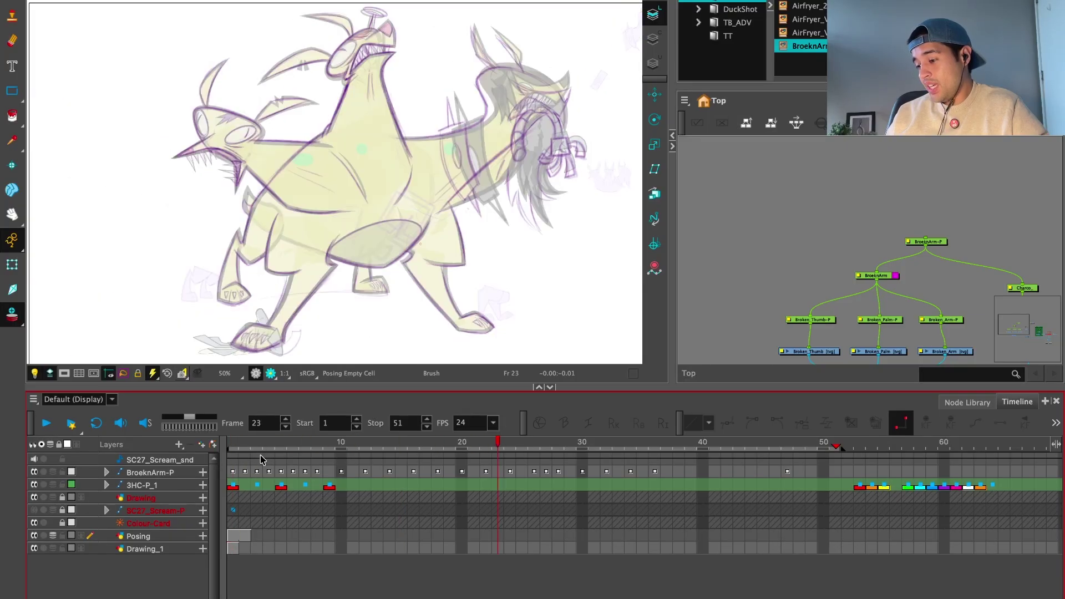
# Step: Select the whole 3HC-P_1 character at frame 1 with the Transform tool
pyautogui.click(230, 487)
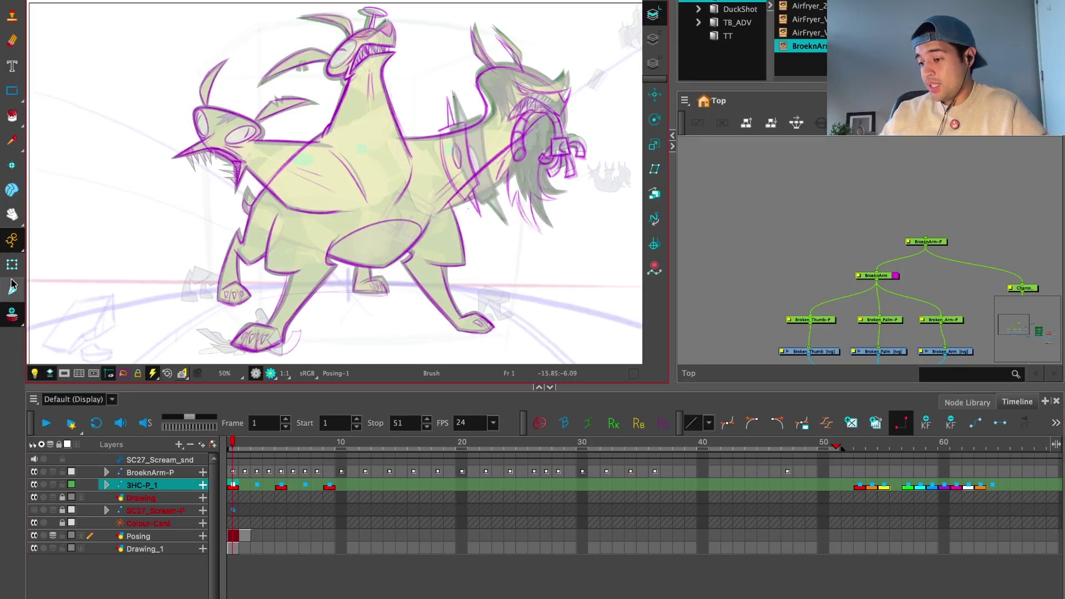
pyautogui.hotkey('shift', 't')
pyautogui.scroll(-2, 420, 174)
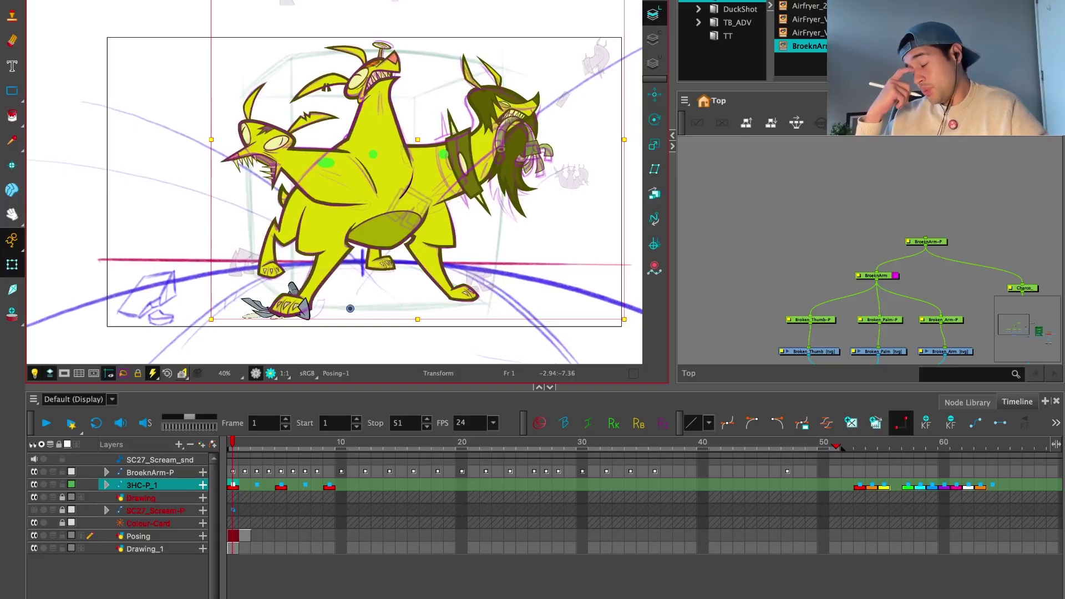